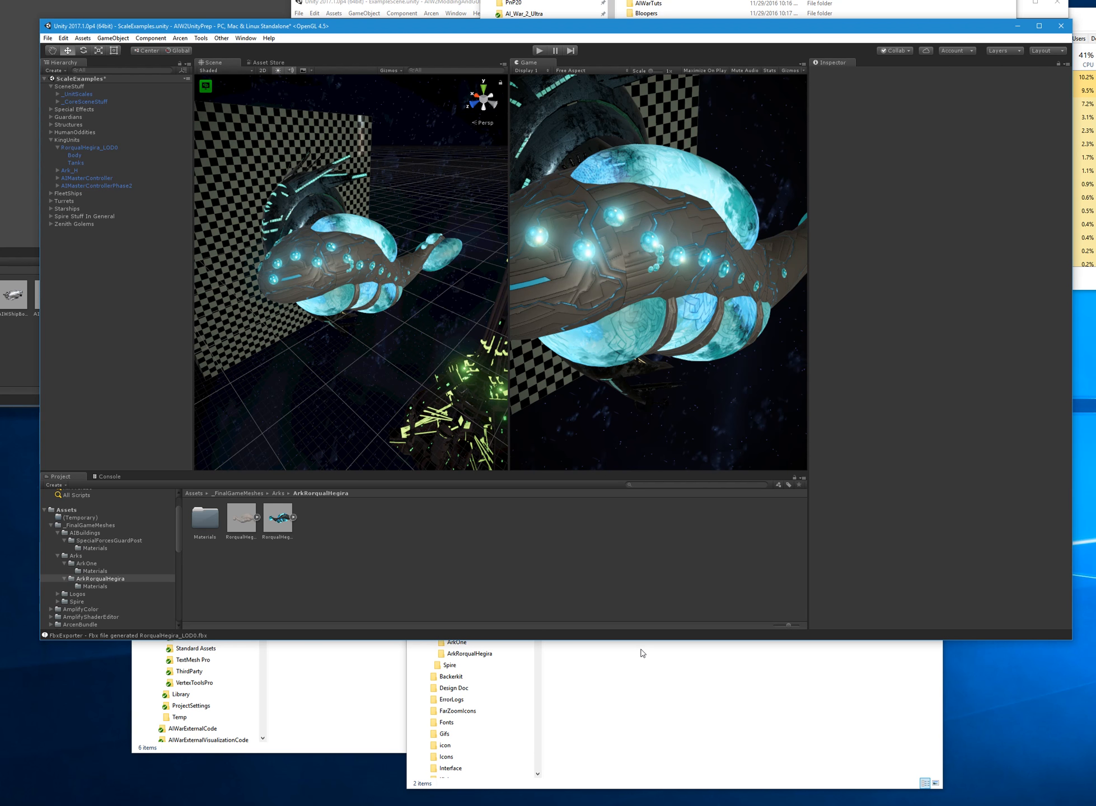
- Delete all the old mesh and texture files from the ArkRorqualHegira folder in _ShipPainting\Arks
{"action": "left_click", "coordinate": [625, 680]}
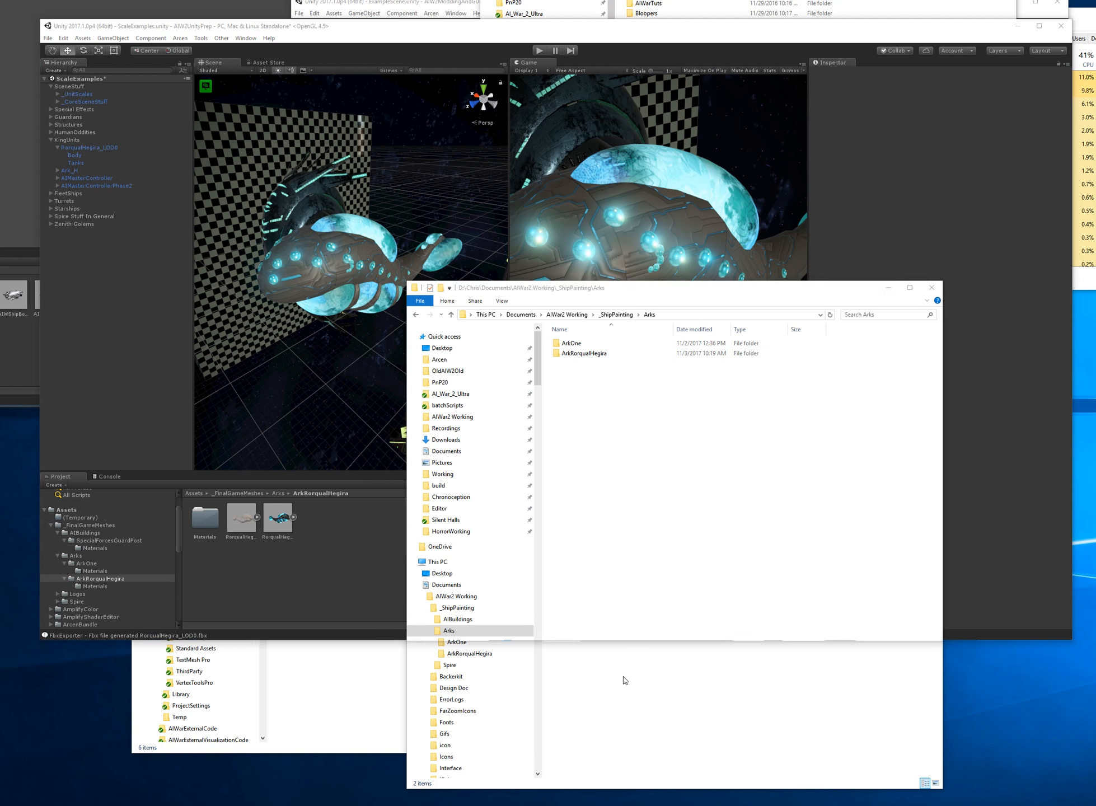
{"action": "left_click", "coordinate": [579, 357]}
{"action": "double_click", "coordinate": [579, 358]}
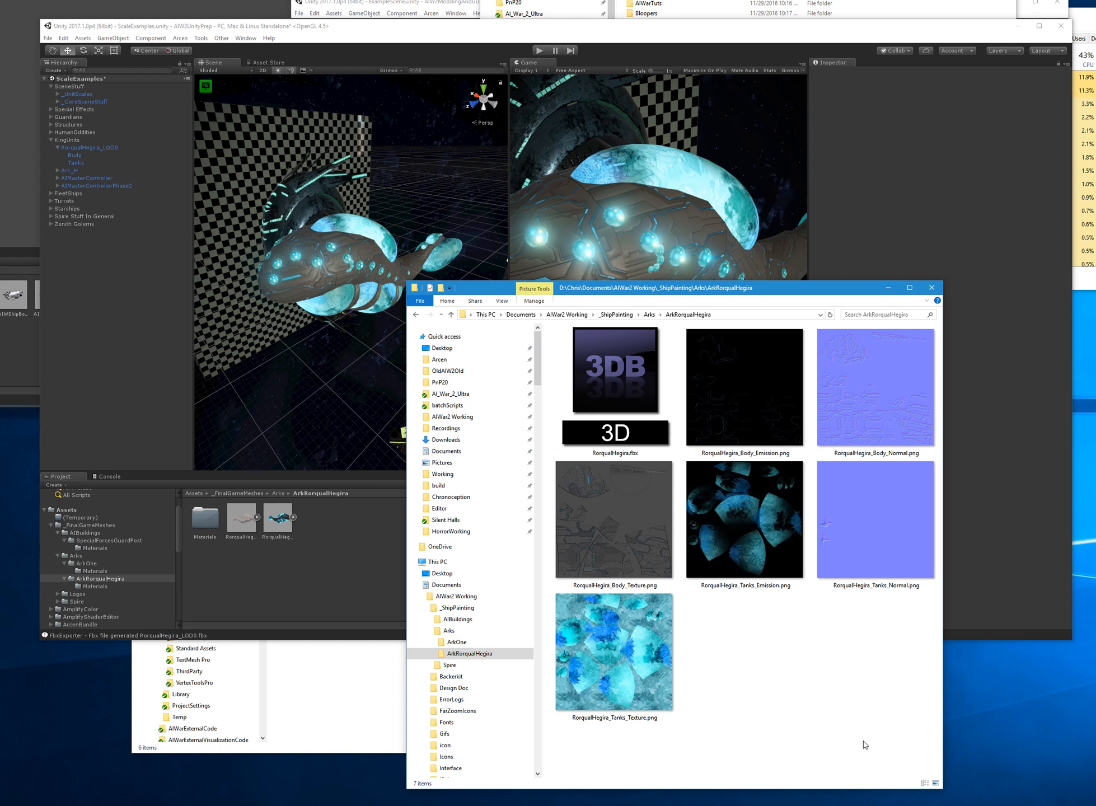
{"action": "left_click_drag", "start_coordinate": [880, 752], "coordinate": [551, 331]}
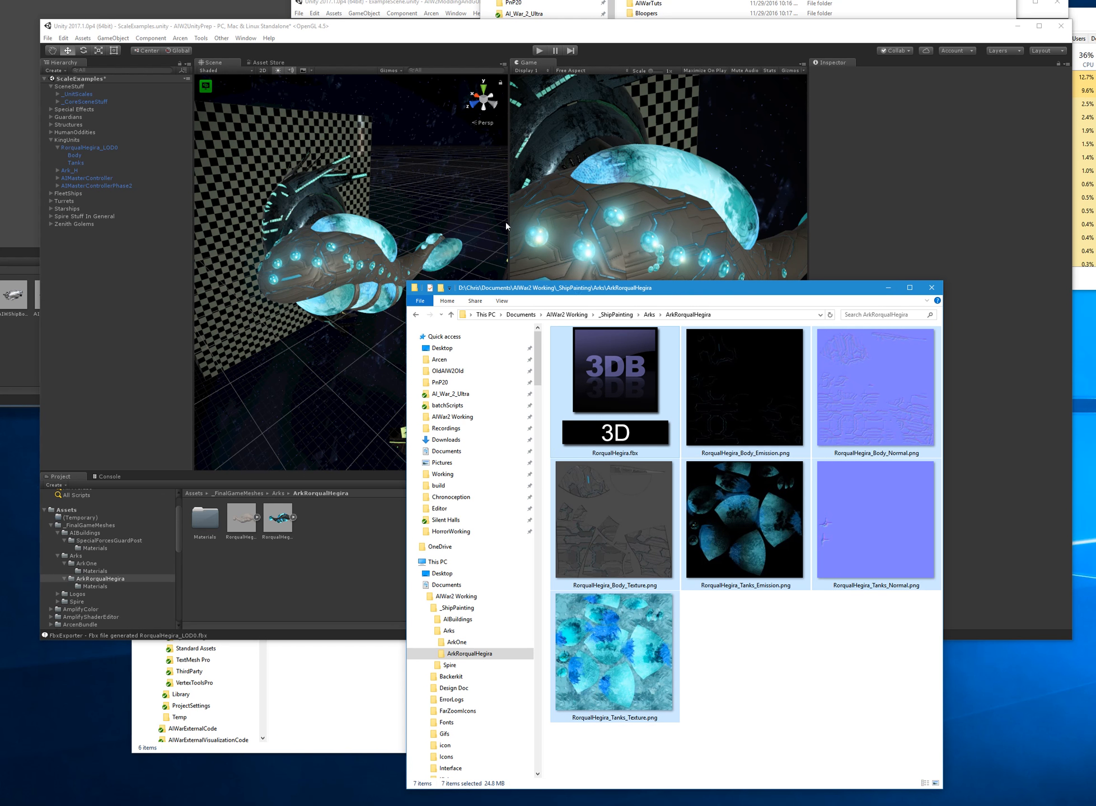
{"action": "key", "text": "Delete"}
- Copy RorqualHegira_LOD0.fbx from the Unity project's ArkRorqualHegira folder into the emptied _ShipPainting folder
{"action": "left_click", "coordinate": [331, 707]}
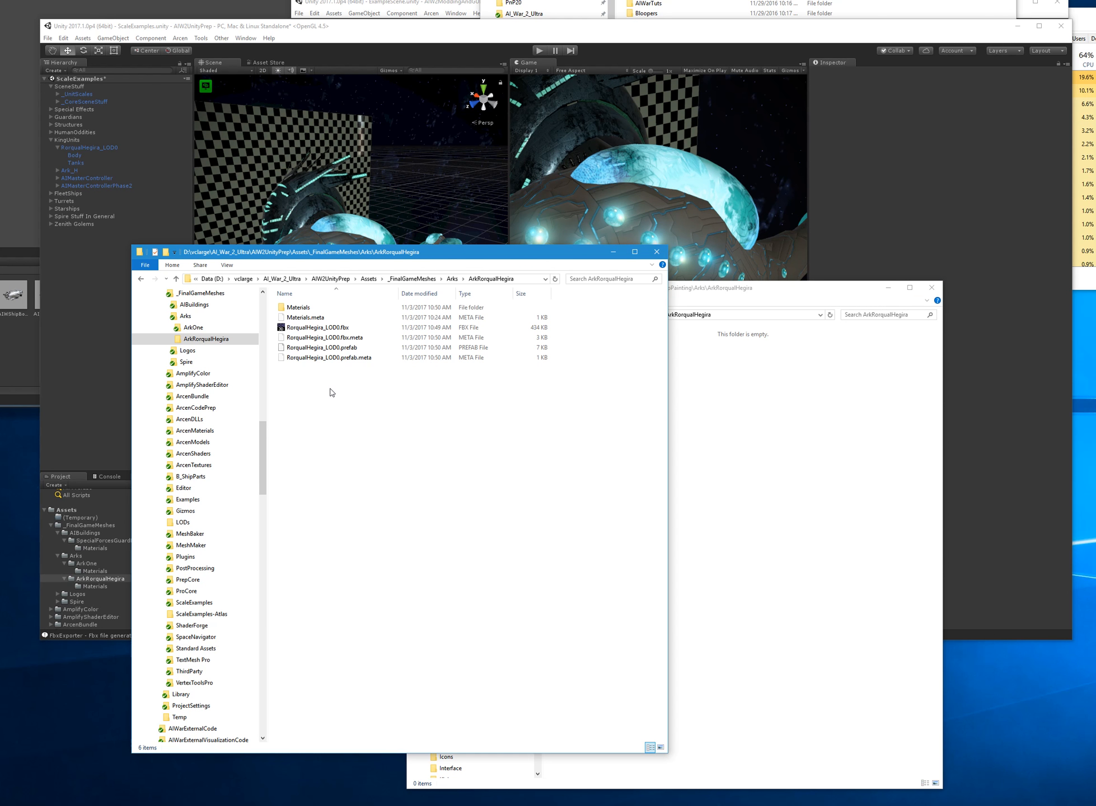
{"action": "left_click", "coordinate": [331, 328]}
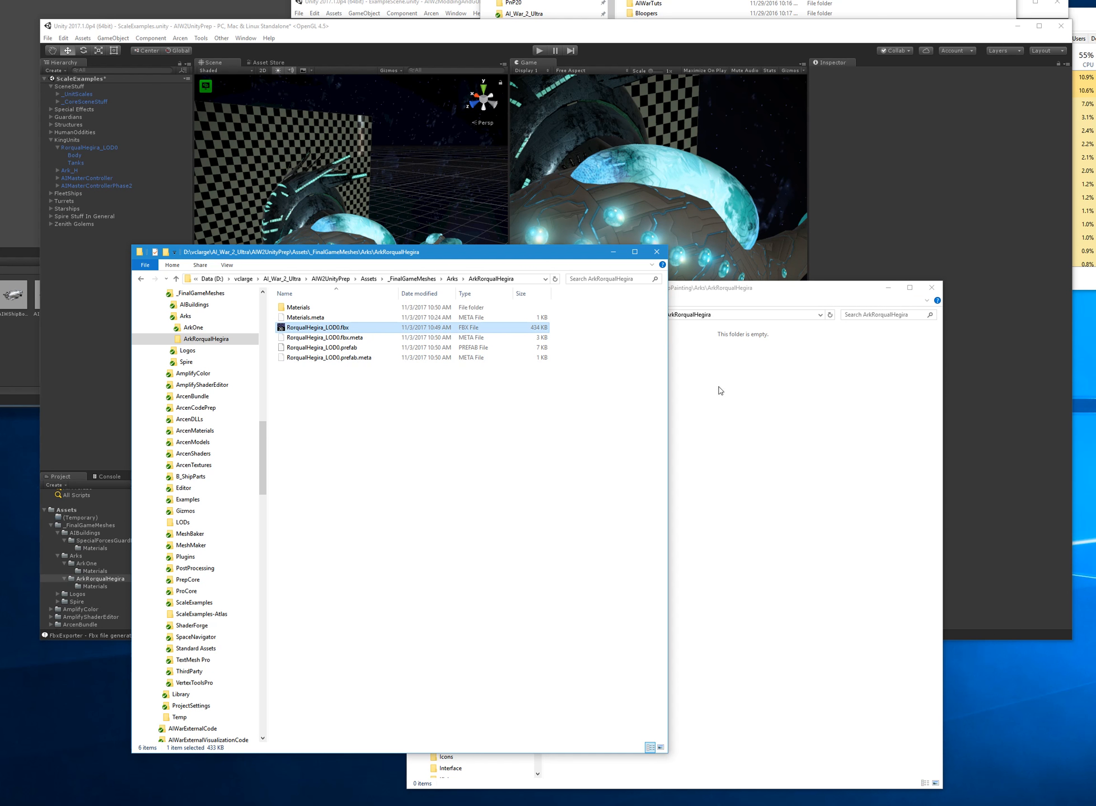
{"action": "left_click", "coordinate": [700, 445]}
{"action": "key", "text": "ctrl+v"}
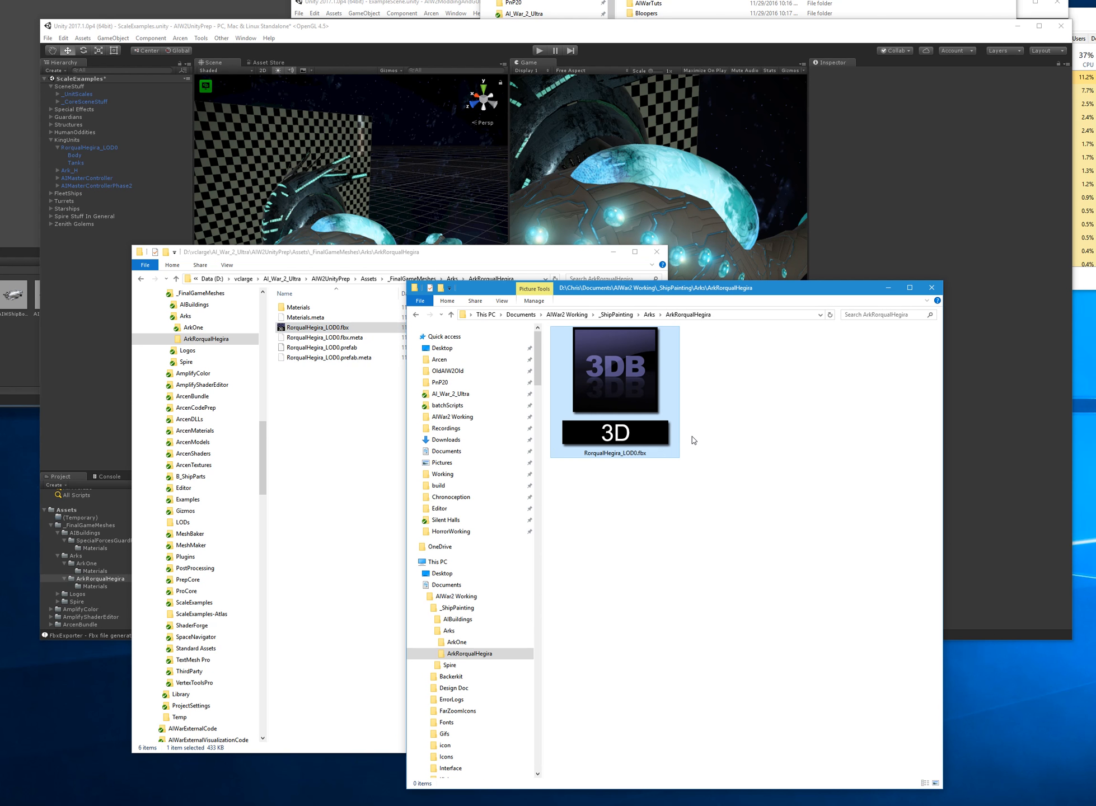
- Copy the six RorqualHegira PNG textures from the Unity project's Materials folder into the _ShipPainting ArkRorqualHegira folder
{"action": "double_click", "coordinate": [302, 309]}
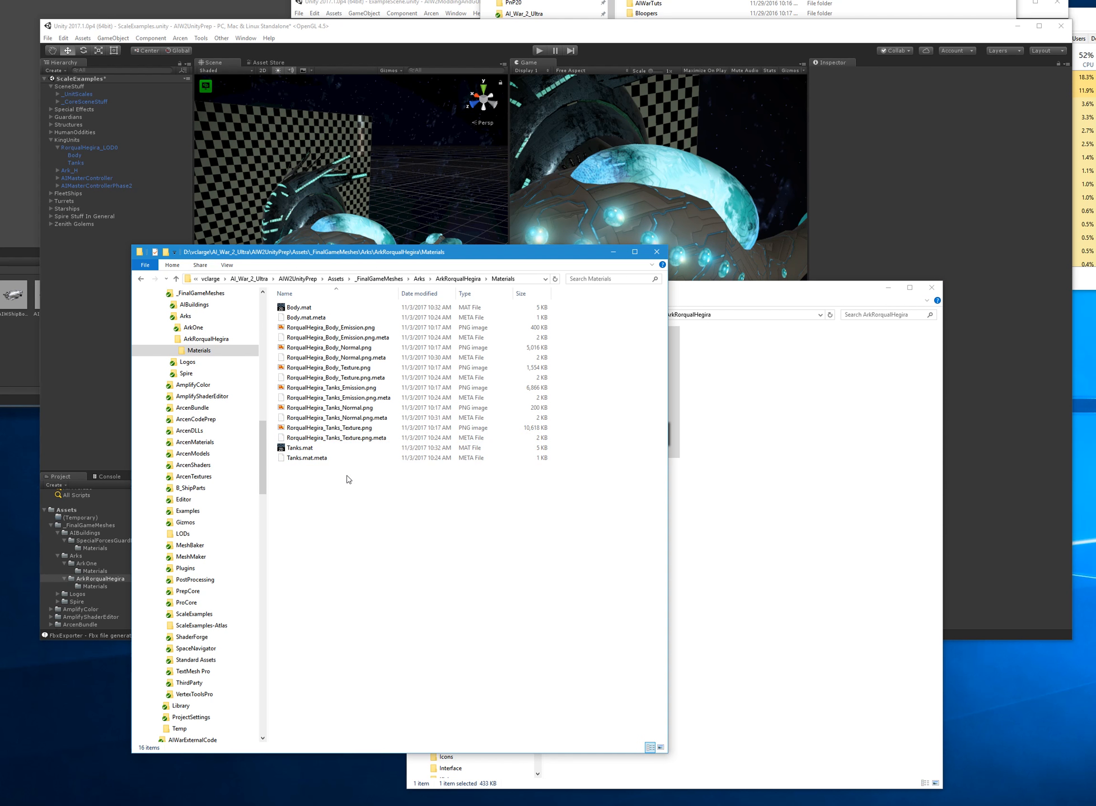
{"action": "left_click", "coordinate": [335, 440]}
{"action": "left_click", "coordinate": [490, 293]}
{"action": "left_click_drag", "start_coordinate": [323, 512], "coordinate": [327, 408]}
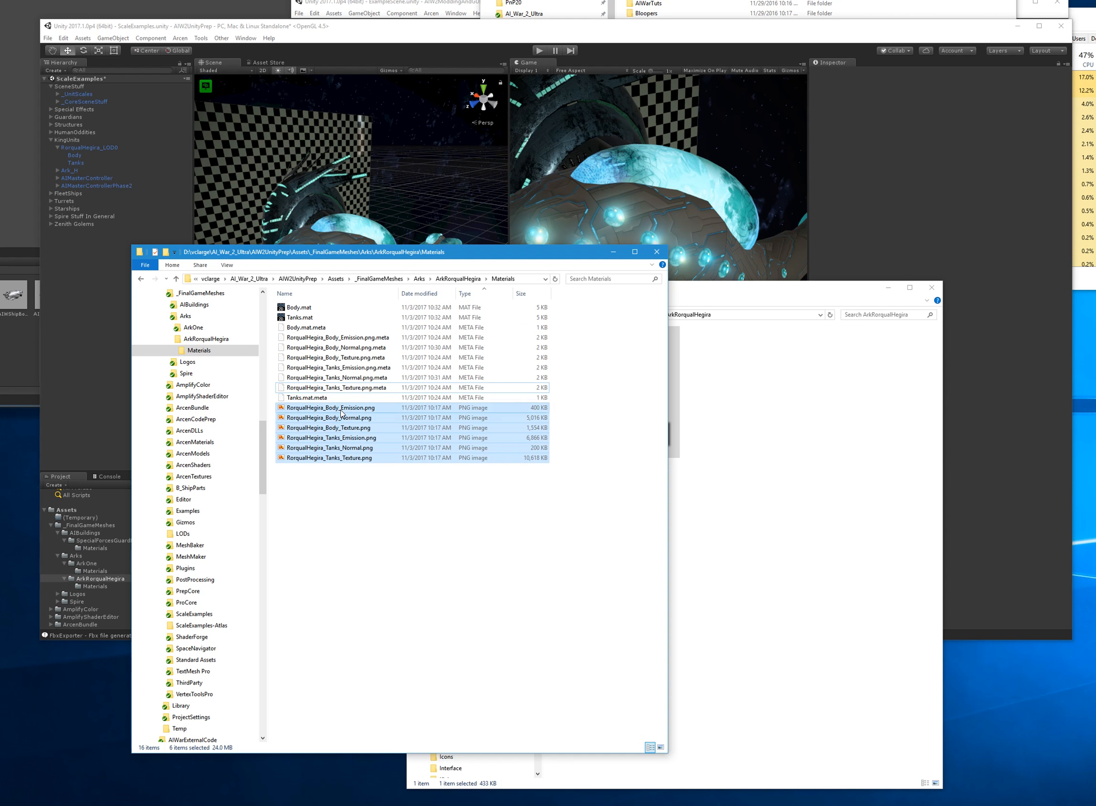
{"action": "left_click", "coordinate": [777, 524]}
{"action": "key", "text": "ctrl+v"}
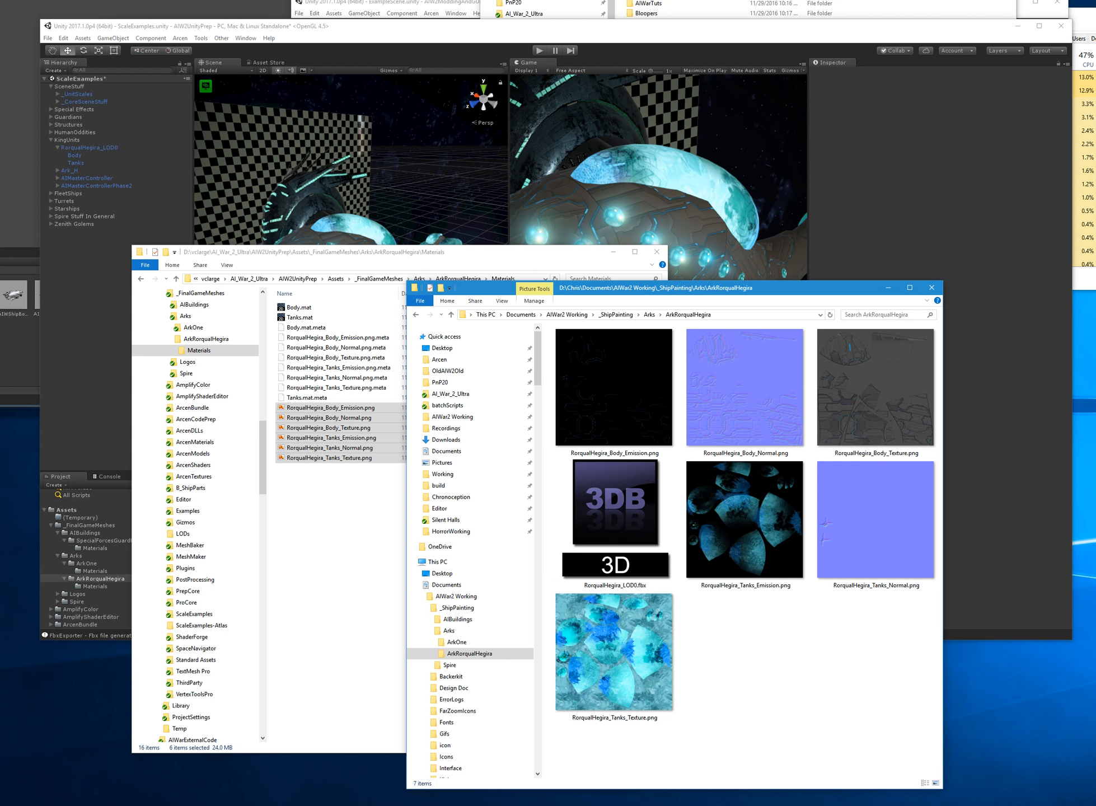
- Start a new Substance Painter project with Arks\ArkRorqualHegira\RorqualHegira_LOD0.fbx as its mesh
{"action": "mouse_move", "coordinate": [383, 805]}
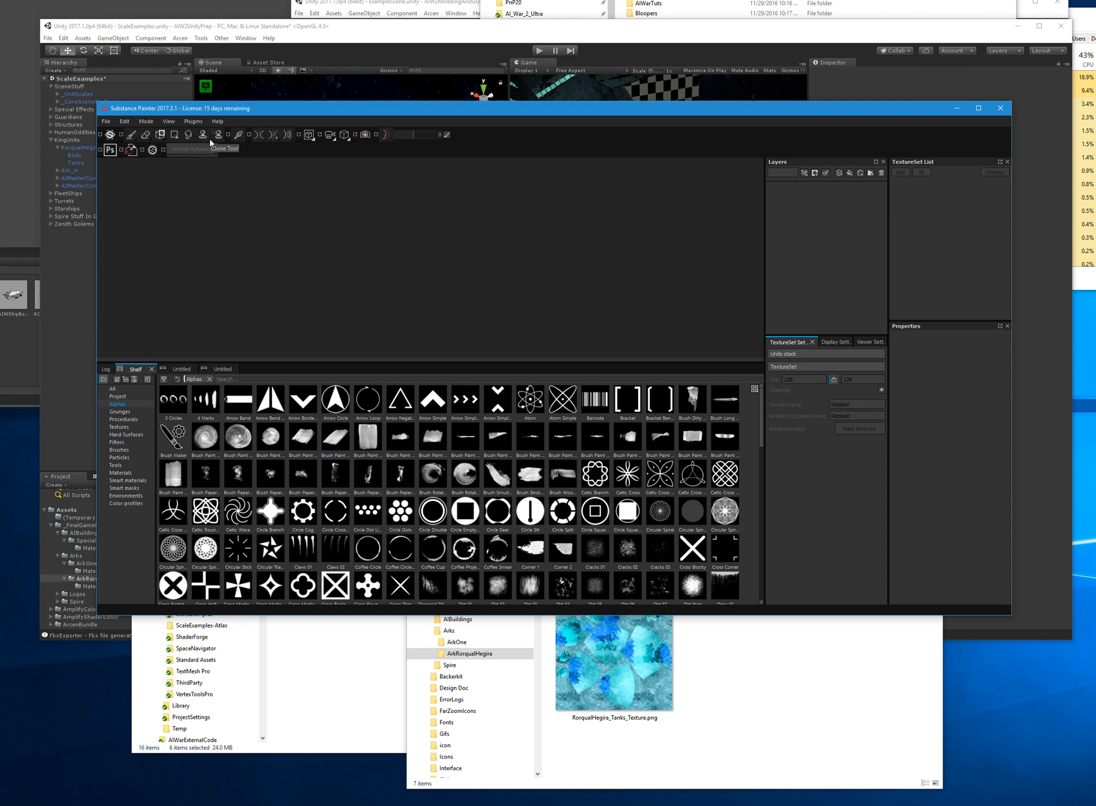
{"action": "left_click", "coordinate": [111, 121]}
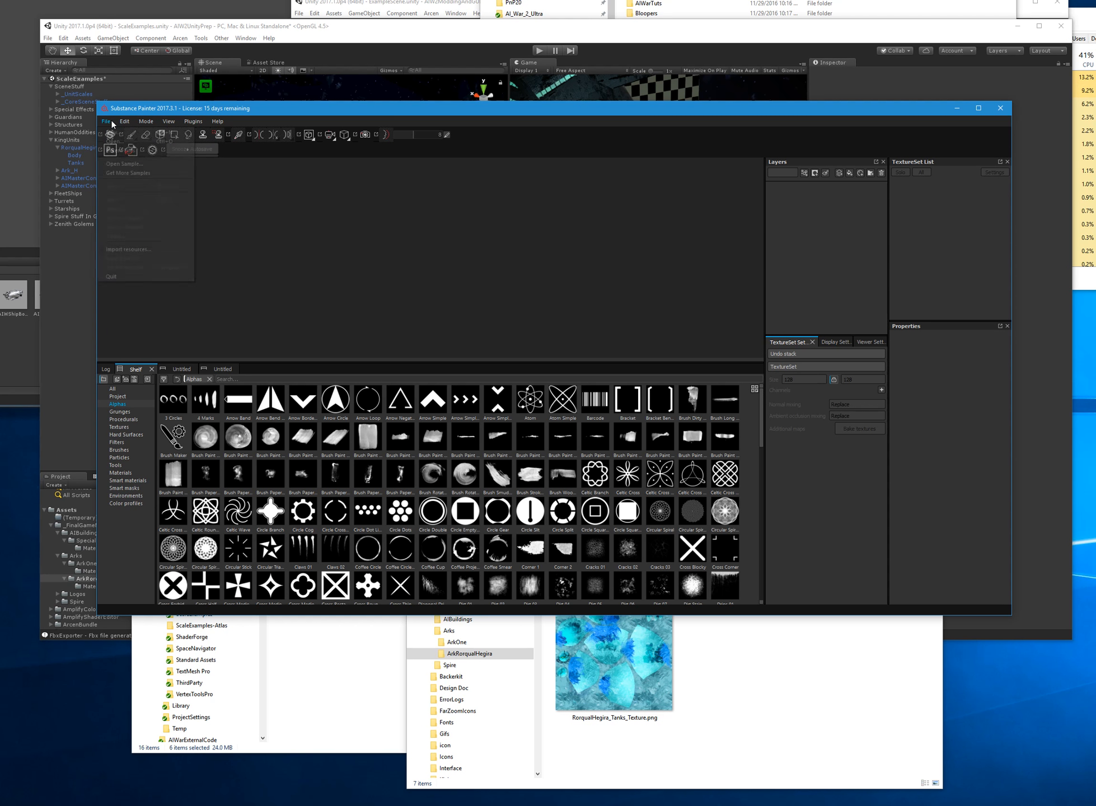
{"action": "left_click", "coordinate": [160, 155]}
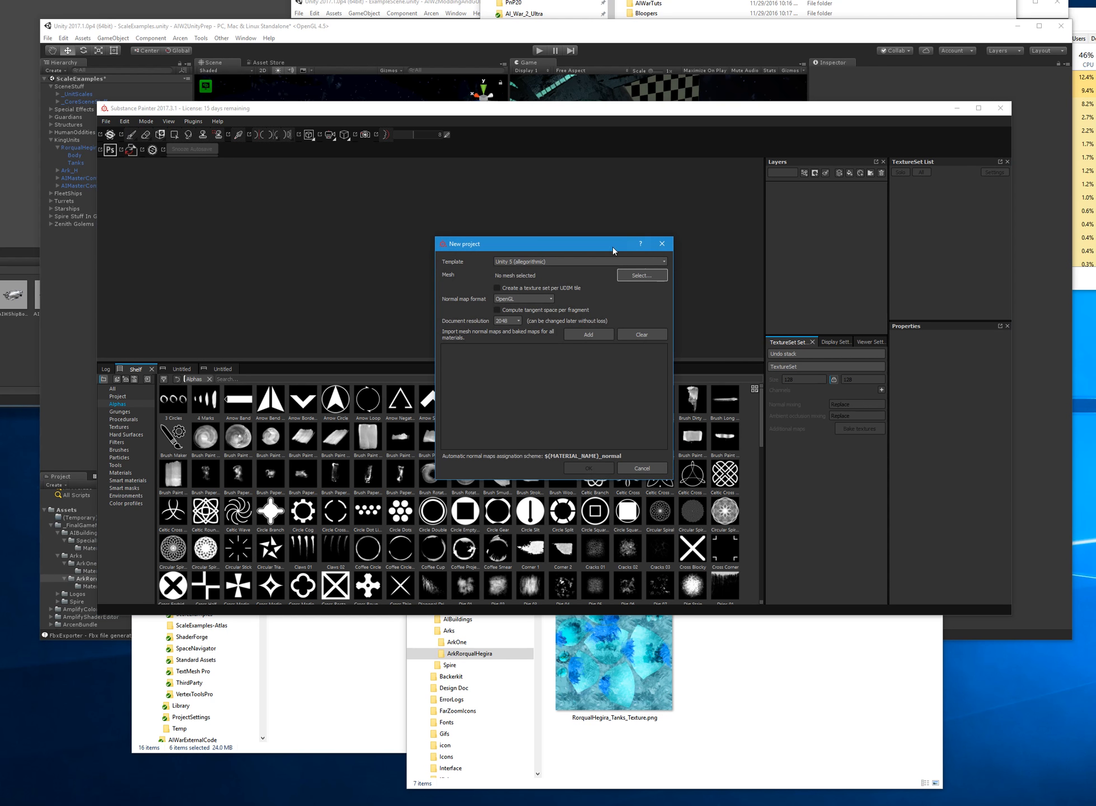
{"action": "left_click", "coordinate": [643, 276]}
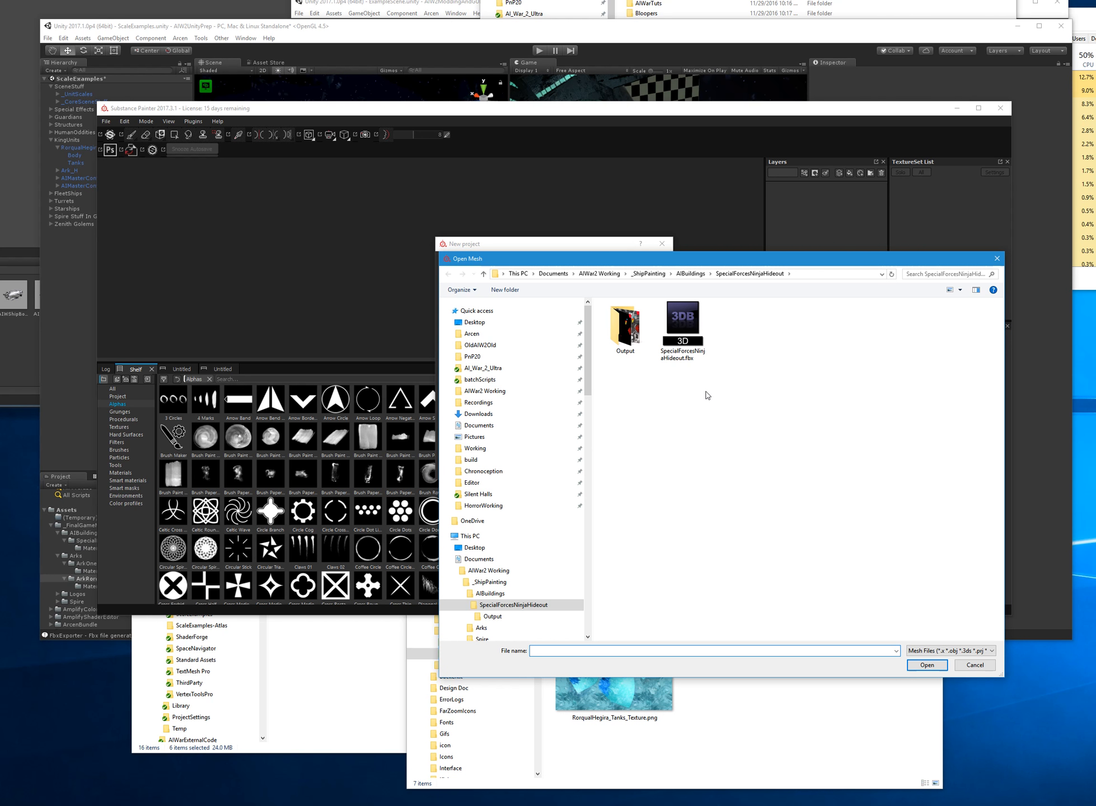
{"action": "scroll", "coordinate": [487, 582], "scroll_direction": "down", "scroll_amount": 2}
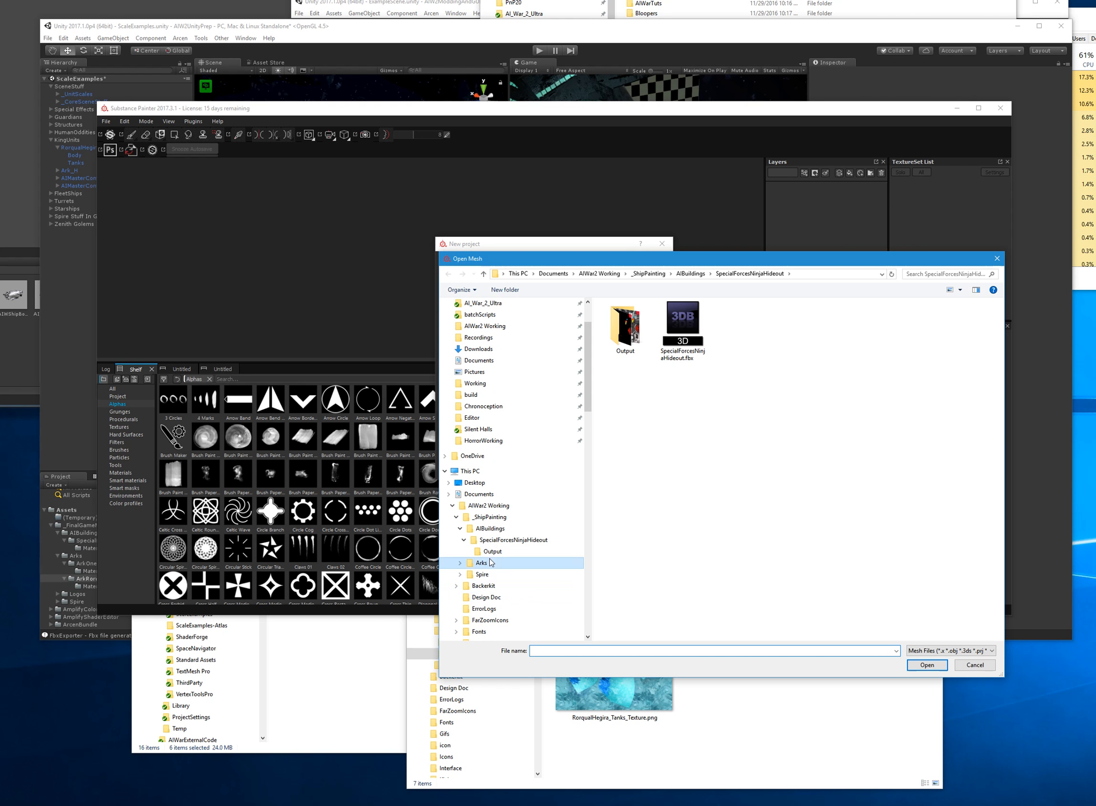
{"action": "left_click", "coordinate": [491, 562]}
{"action": "double_click", "coordinate": [633, 329]}
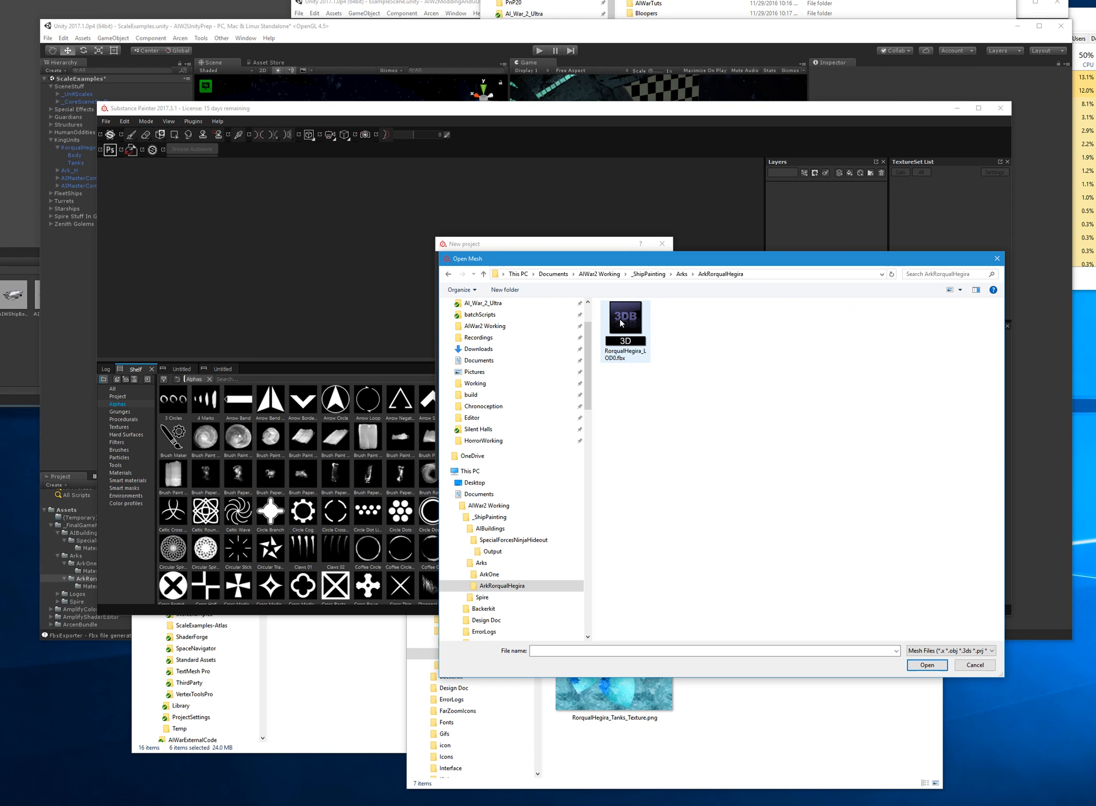
{"action": "double_click", "coordinate": [621, 324]}
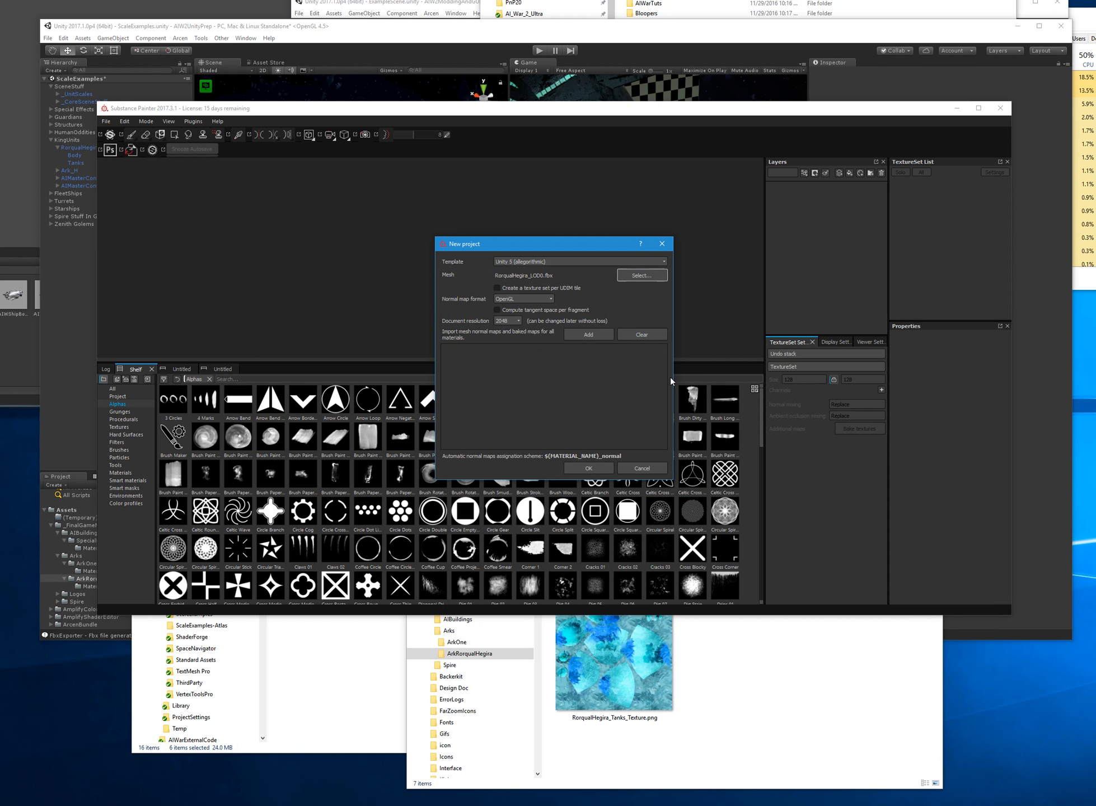
- Add all six RorqualHegira Body and Tanks texture images to the new project and create it
{"action": "left_click", "coordinate": [595, 335]}
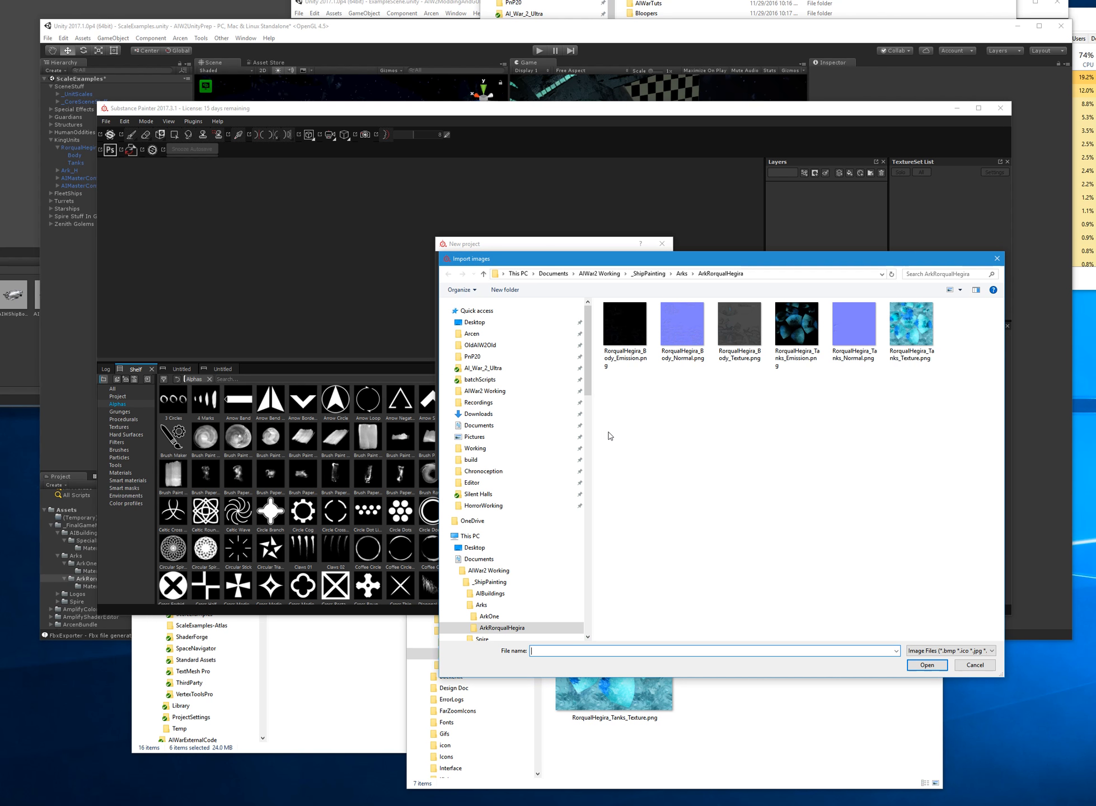
{"action": "left_click", "coordinate": [632, 332]}
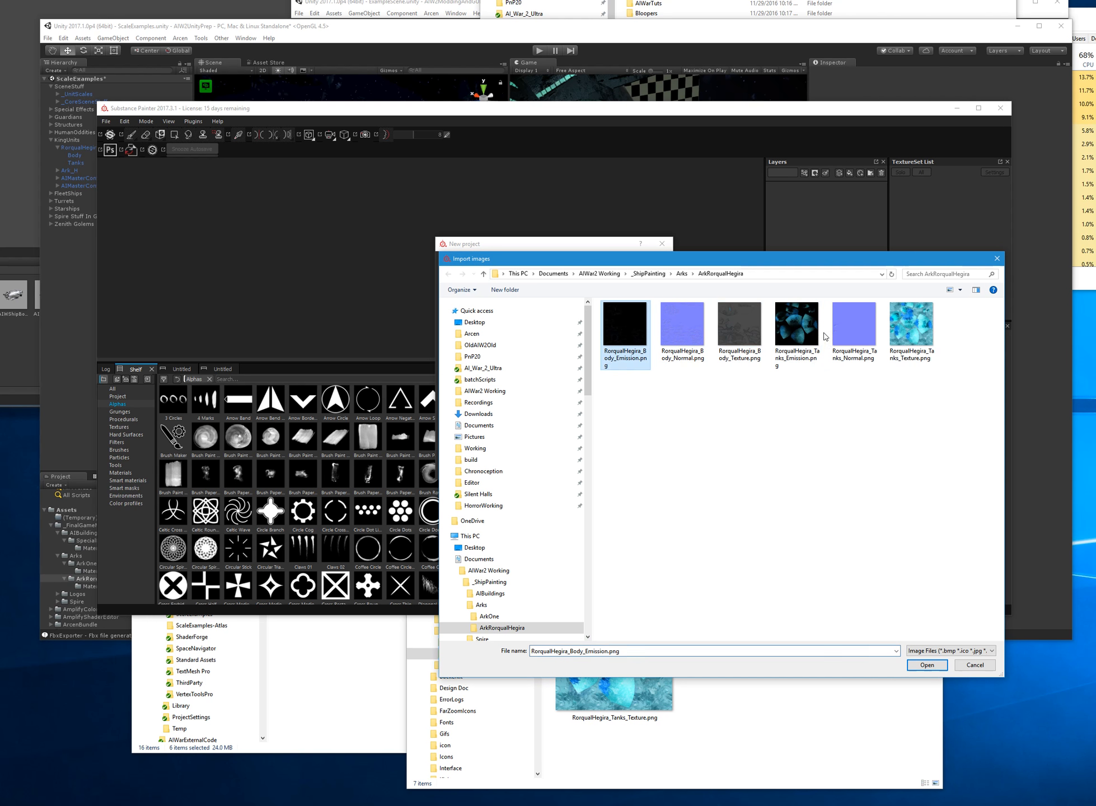
{"action": "left_click", "coordinate": [932, 337], "text": "shift"}
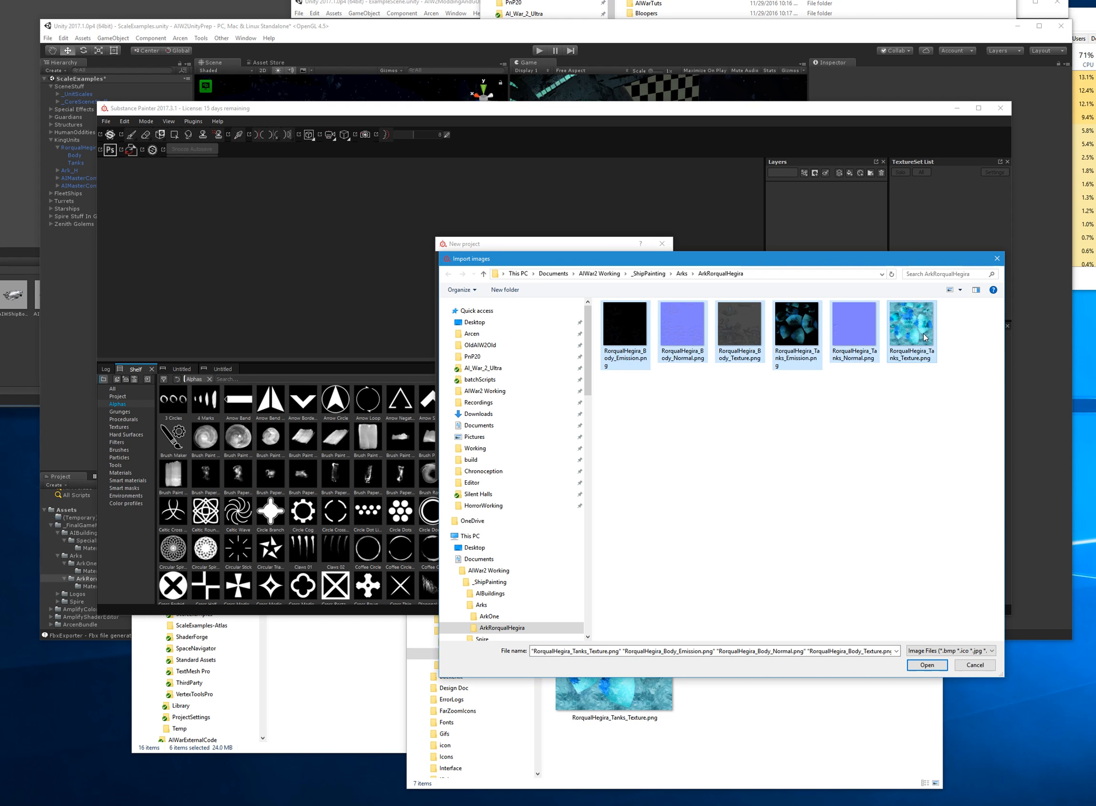
{"action": "left_click", "coordinate": [924, 667]}
{"action": "left_click", "coordinate": [603, 469]}
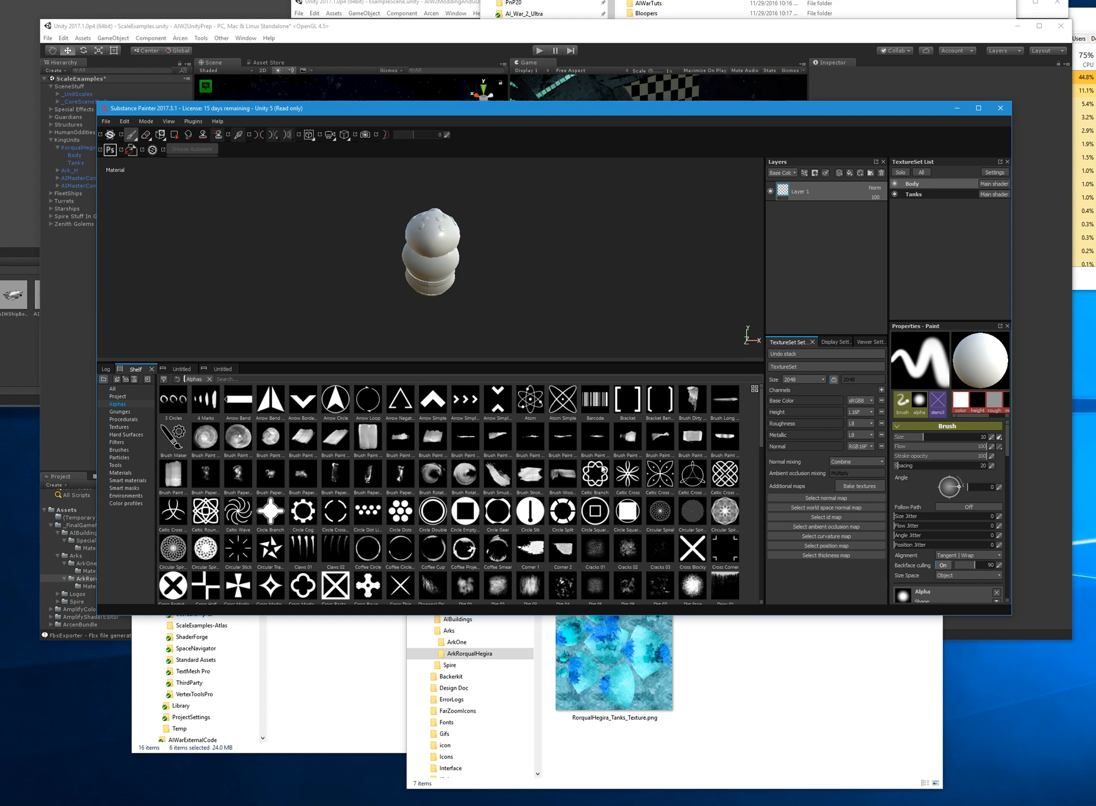
- Bake the additional mesh maps for the ship, with the Body texture set active
{"action": "left_click_drag", "start_coordinate": [499, 243], "coordinate": [364, 237], "text": "alt"}
{"action": "scroll", "coordinate": [364, 237], "scroll_direction": "up", "scroll_amount": 5}
{"action": "middle_click_drag", "start_coordinate": [490, 290], "coordinate": [425, 238], "text": "alt"}
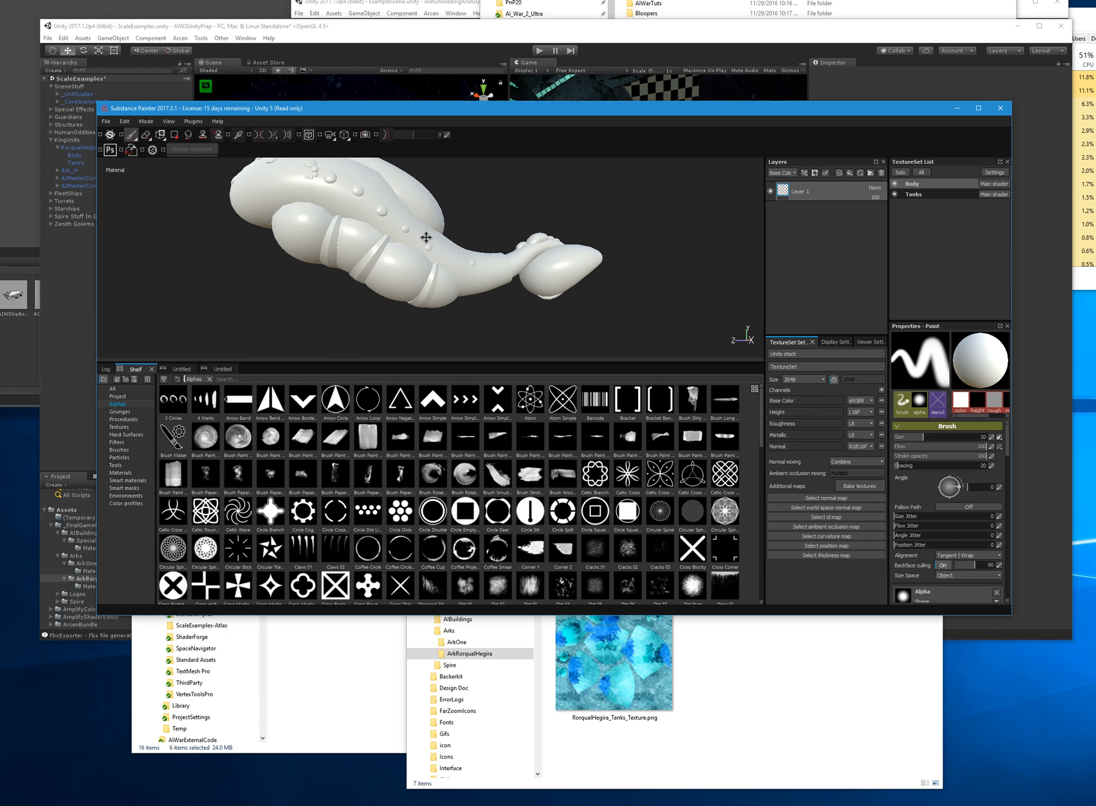
{"action": "left_click", "coordinate": [869, 487]}
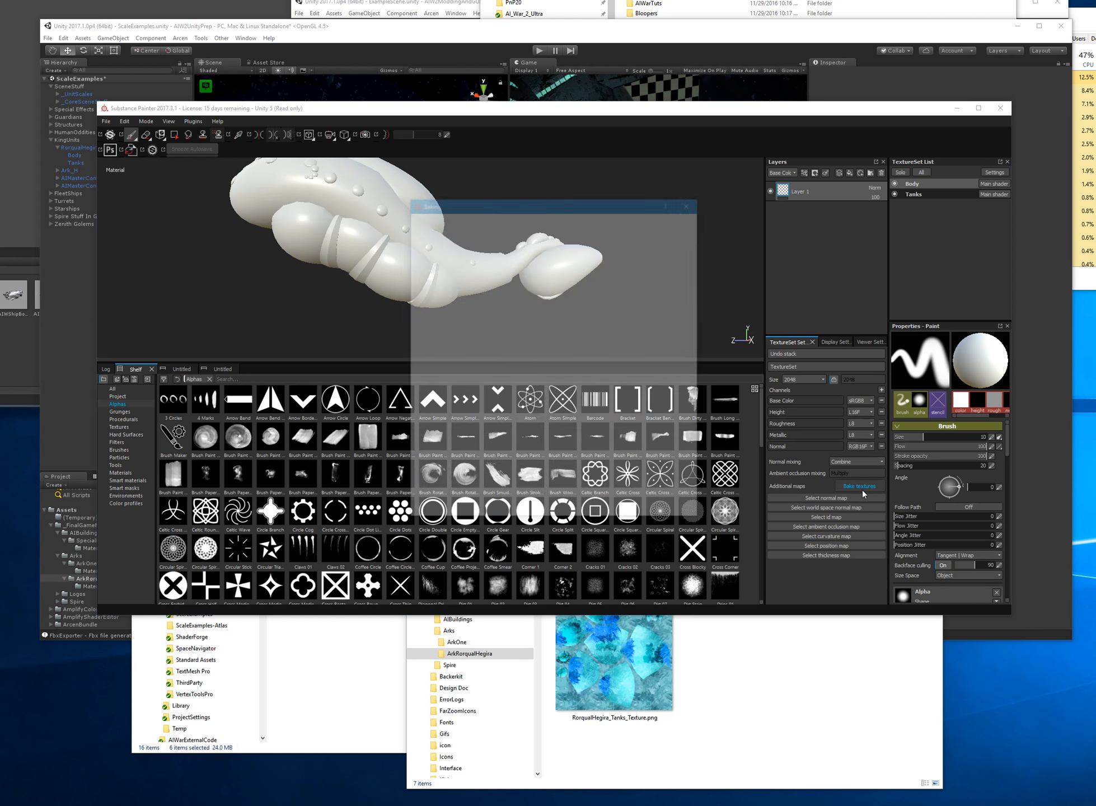
{"action": "left_click", "coordinate": [562, 513]}
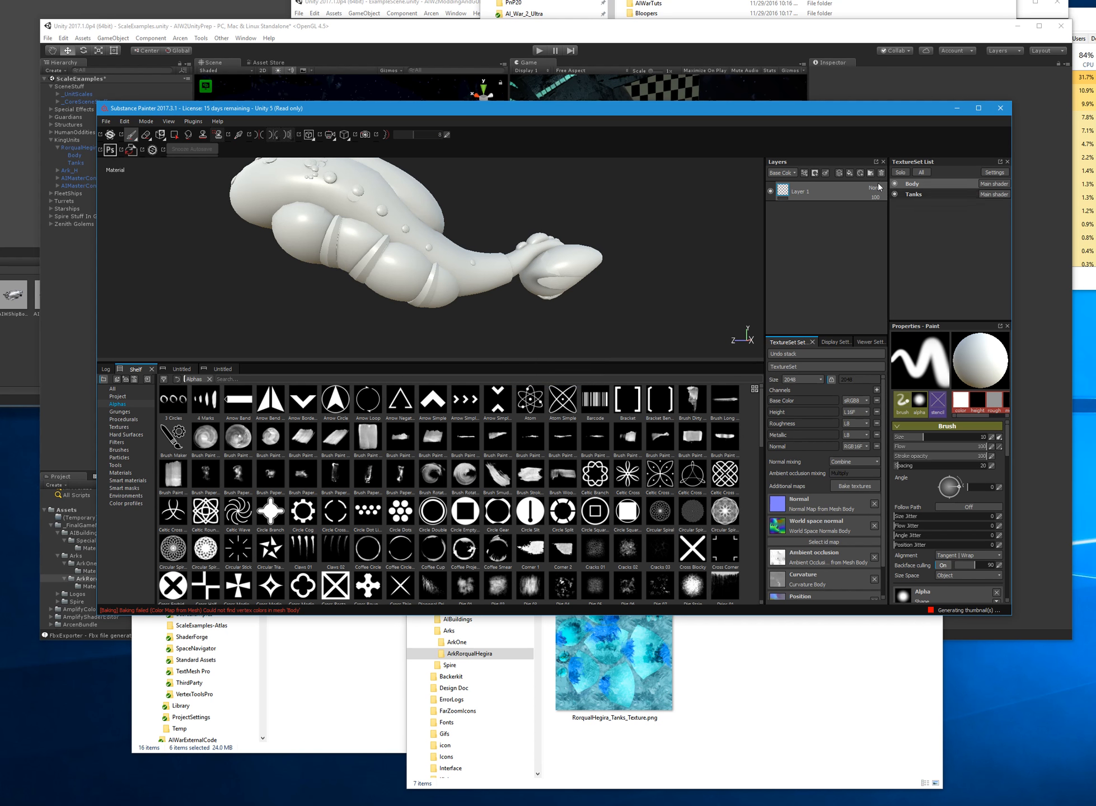
- Open RorqualHegira_Tanks_Texture.png from the ArkRorqualHegira folder in Photoshop
{"action": "left_click", "coordinate": [631, 654]}
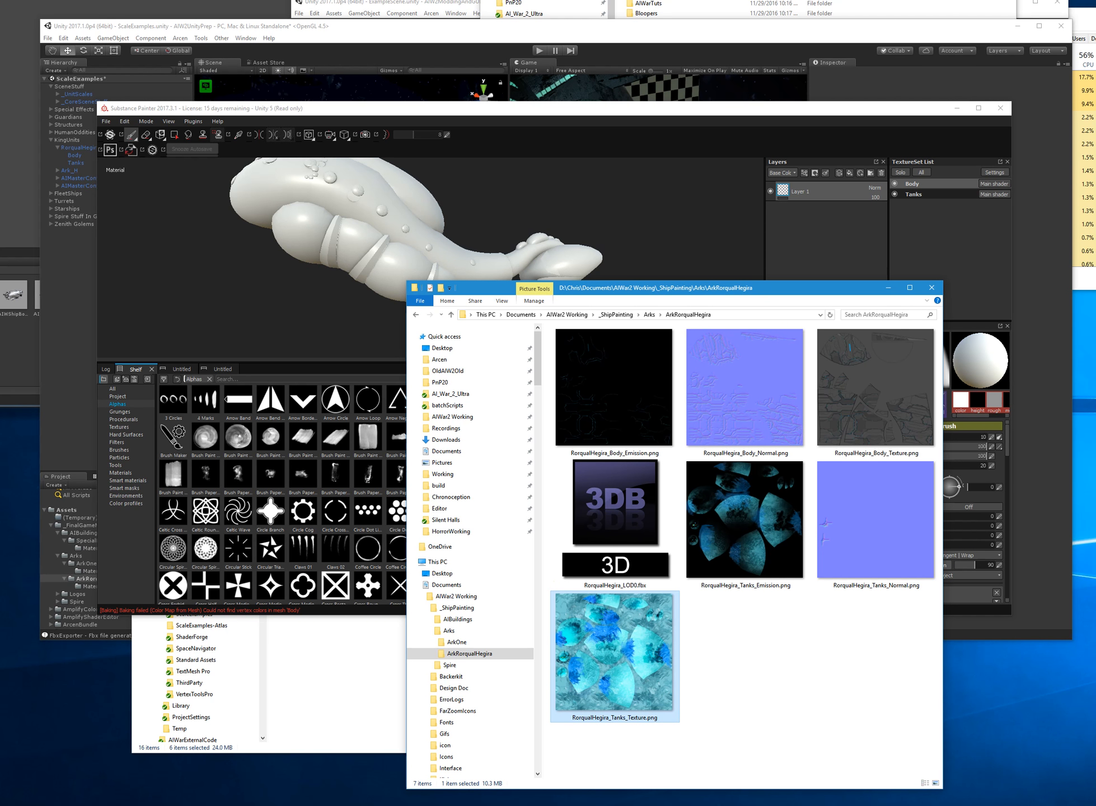
{"action": "key", "text": "alt+Tab"}
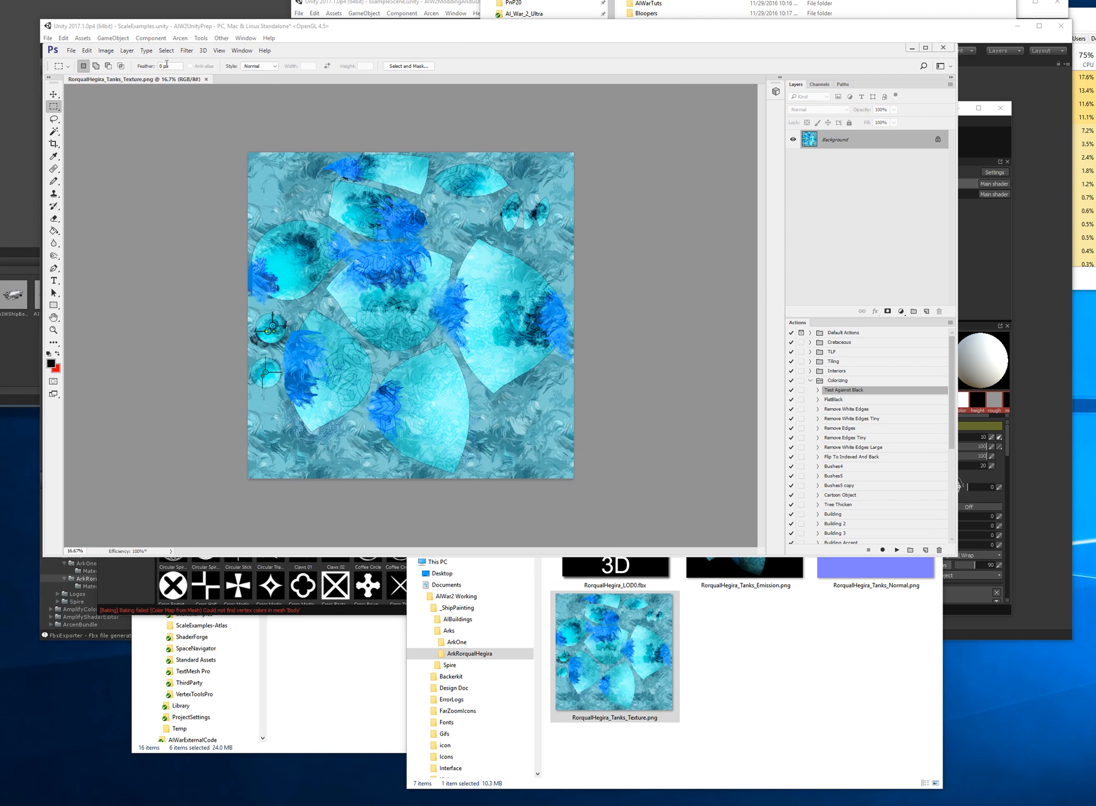
{"action": "left_click", "coordinate": [208, 38]}
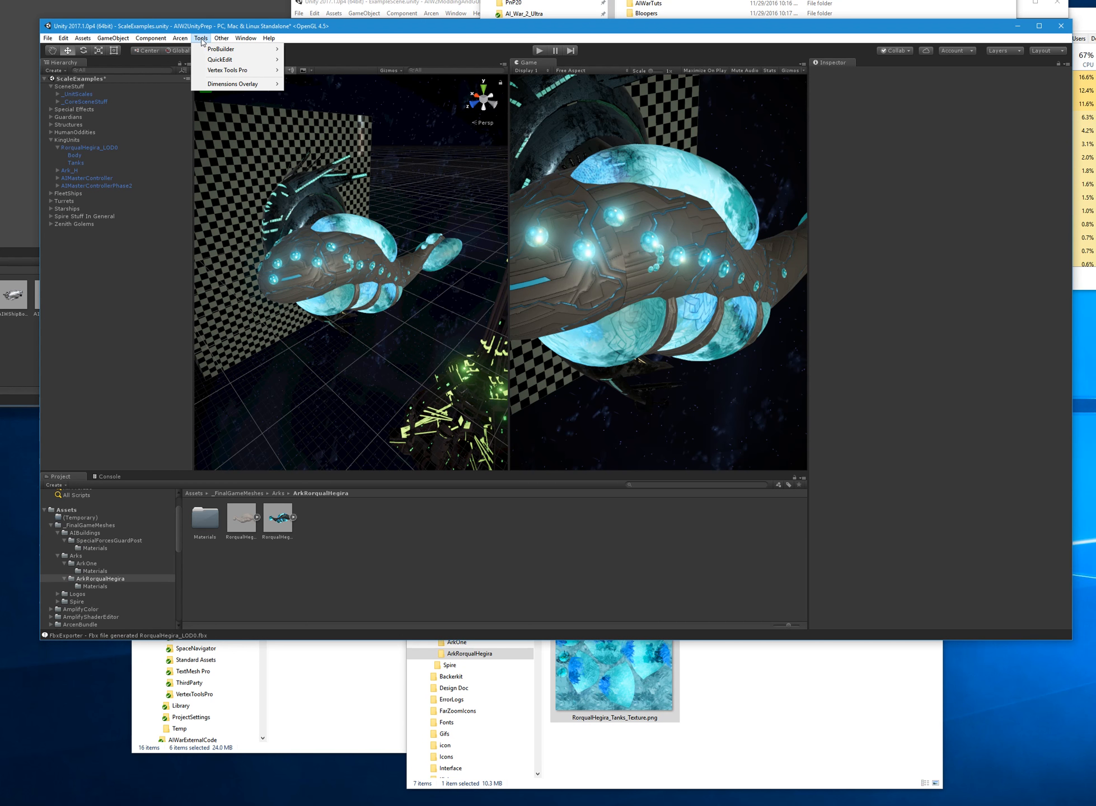
{"action": "left_click", "coordinate": [588, 768]}
{"action": "key", "text": "alt+Tab"}
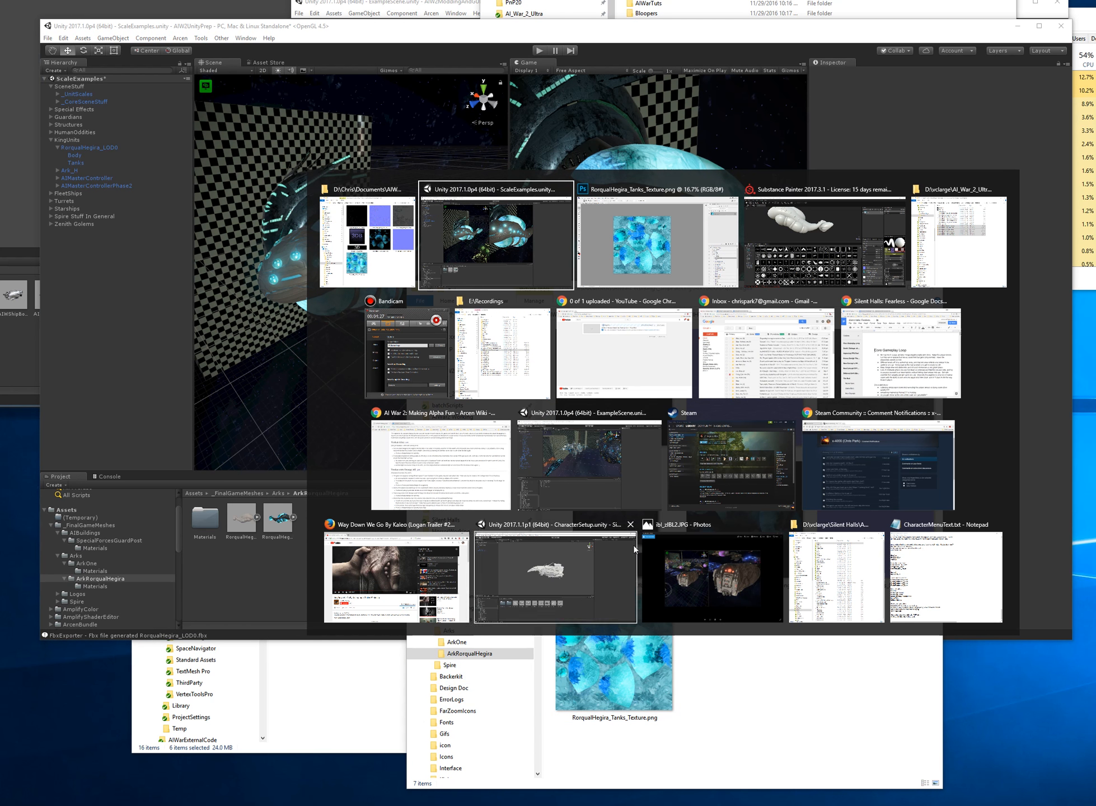
{"action": "key", "text": "alt+Tab"}
{"action": "key", "text": "alt+Tab"}
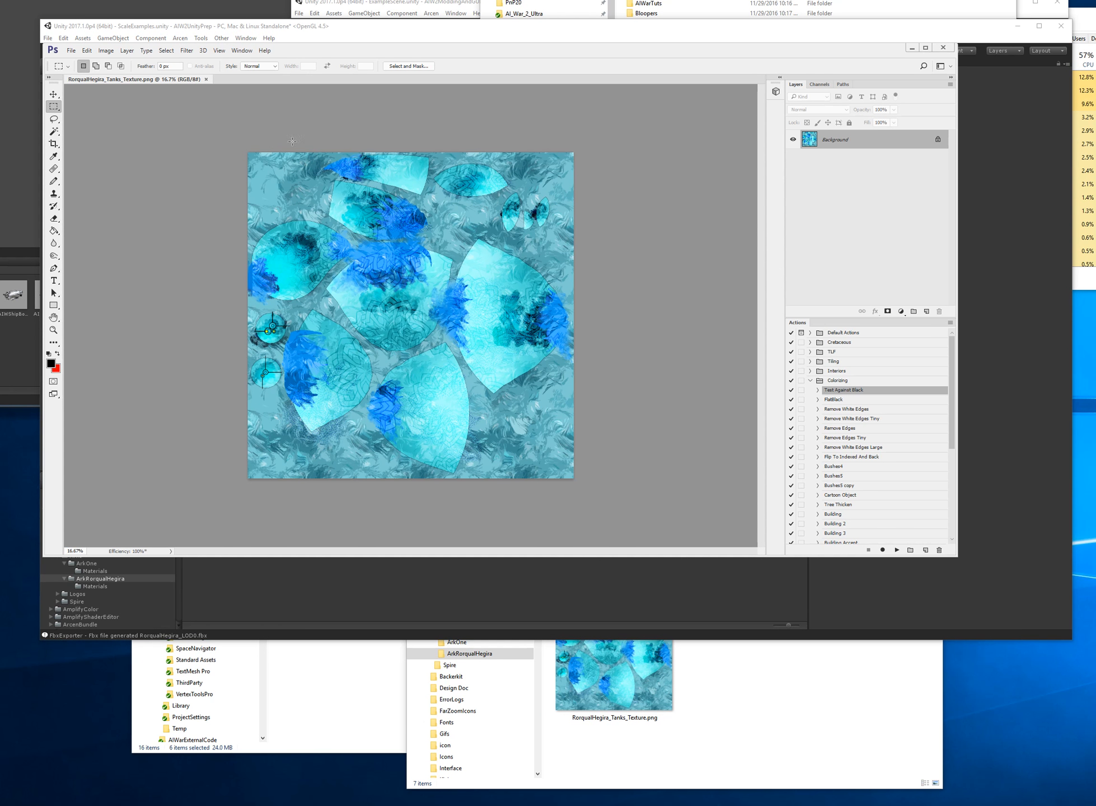
- Check the canvas size of the Tanks texture without changing it
{"action": "left_click", "coordinate": [167, 50]}
{"action": "key", "text": "Escape"}
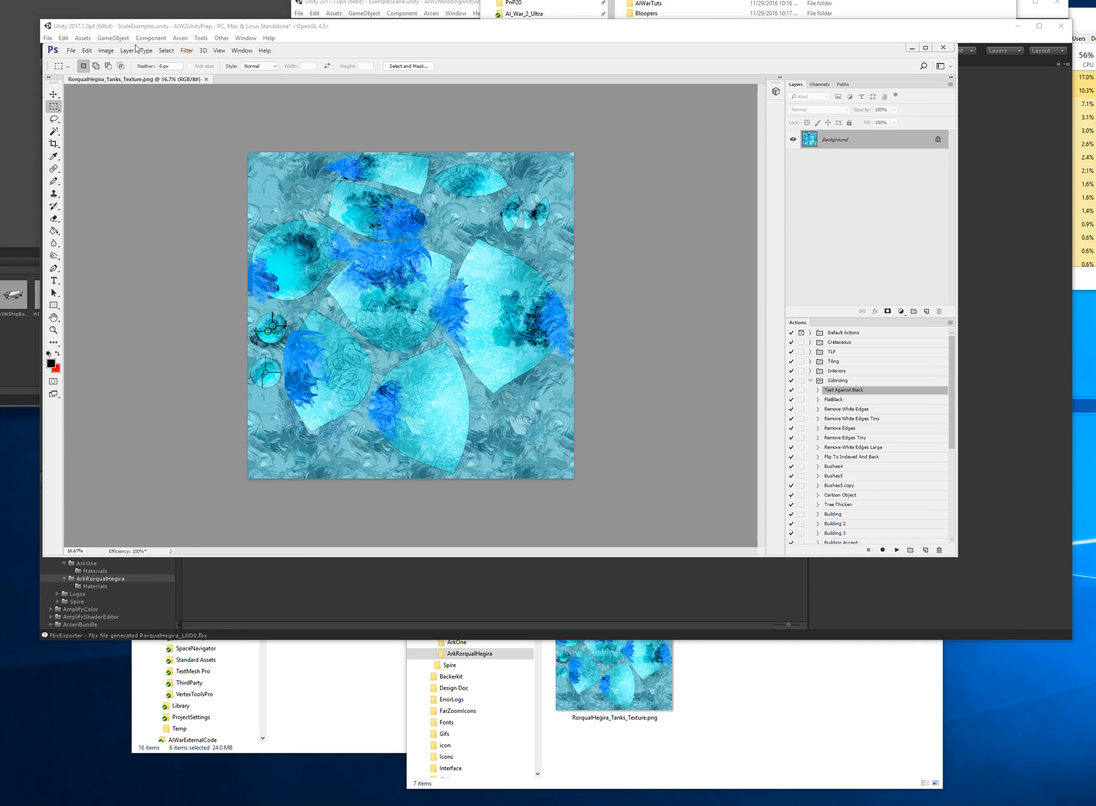
{"action": "left_click", "coordinate": [128, 51]}
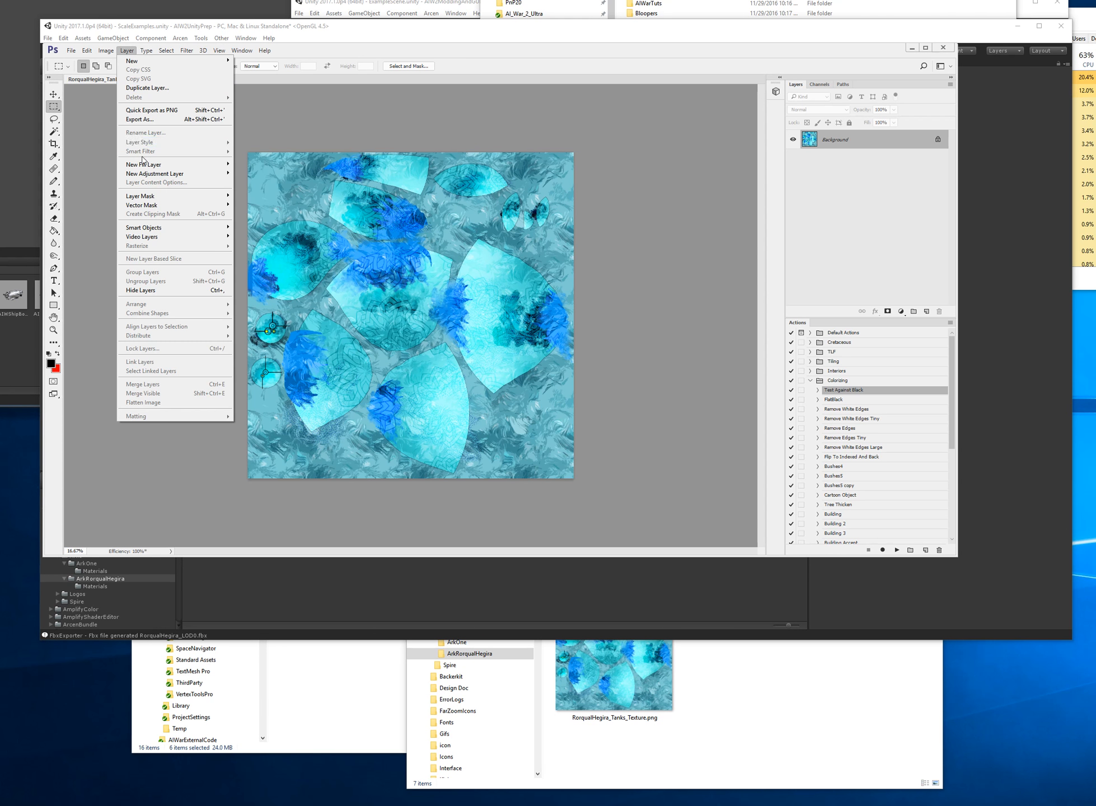
{"action": "left_click", "coordinate": [106, 50]}
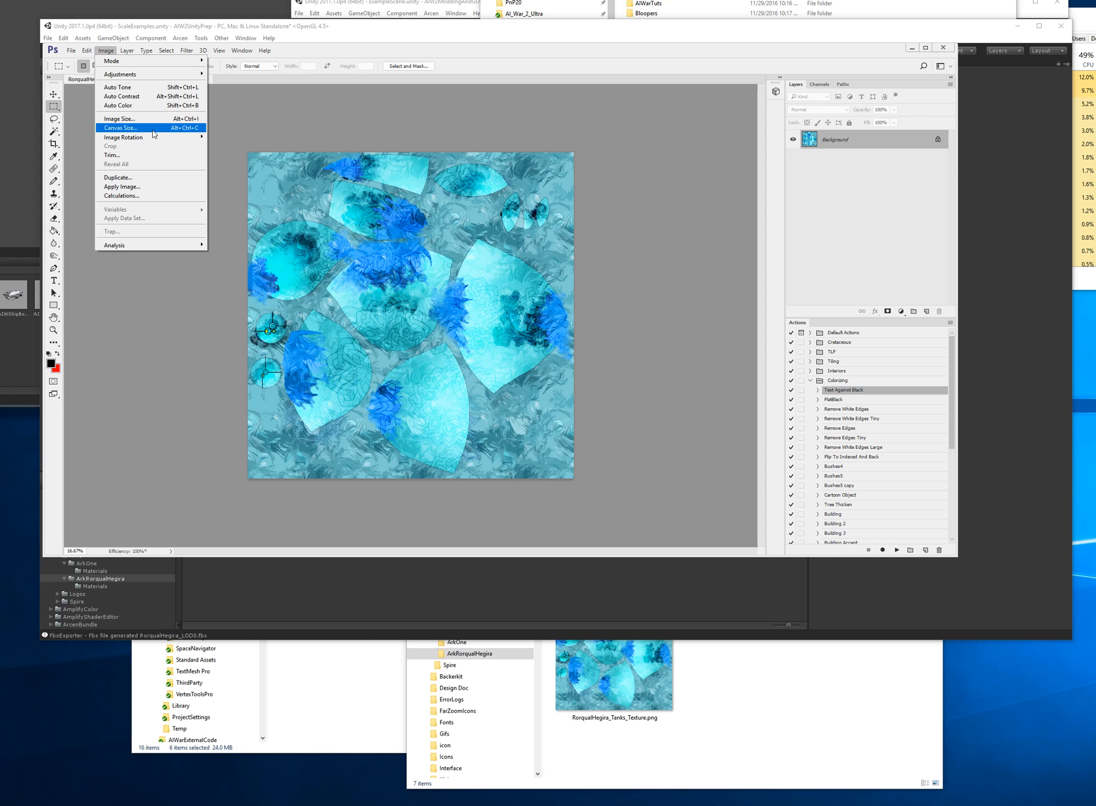
{"action": "left_click", "coordinate": [154, 134]}
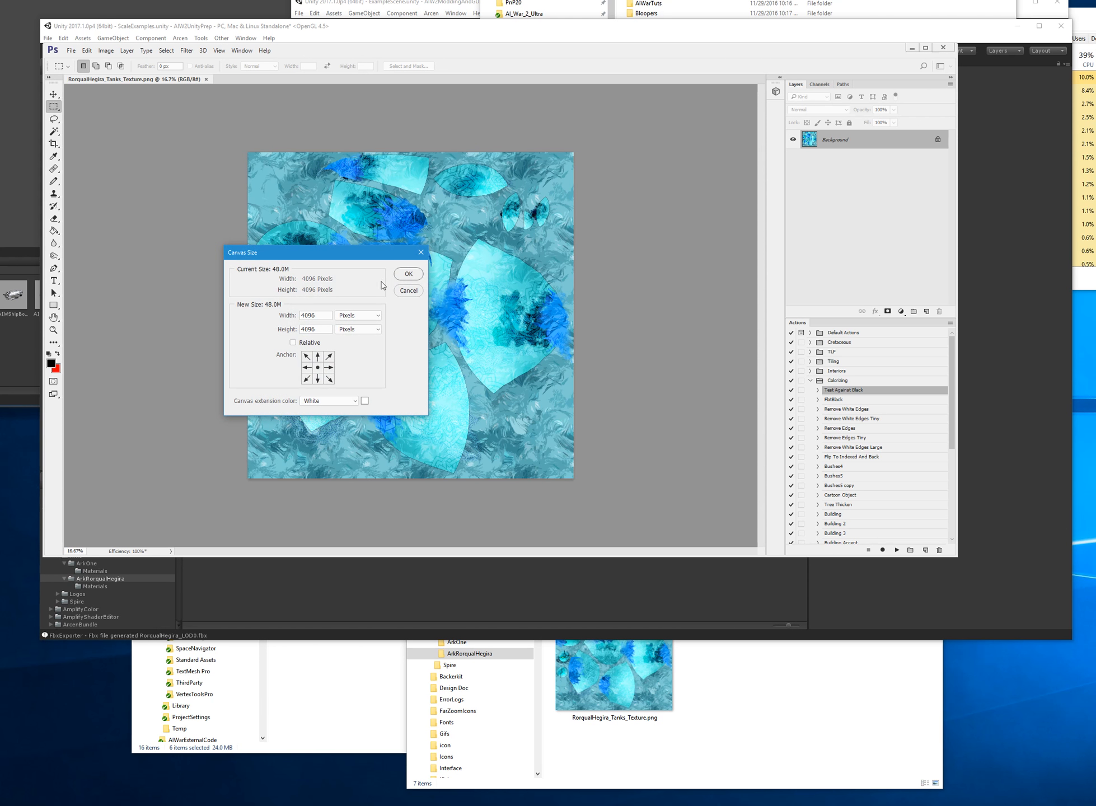
{"action": "left_click", "coordinate": [404, 291]}
- Inspect the Tanks texture up close, close the image, and return to the ArkRorqualHegira folder
{"action": "key", "text": "ctrl+z"}
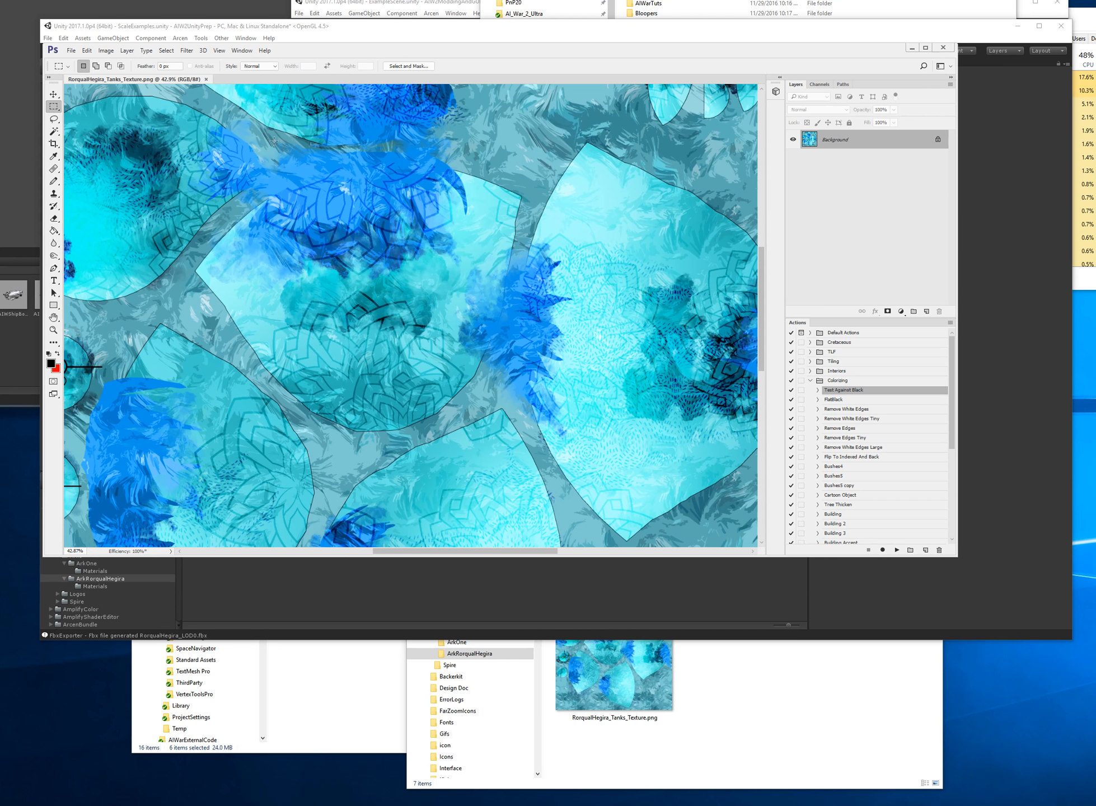
{"action": "key", "text": "ctrl+0"}
{"action": "left_click", "coordinate": [202, 79]}
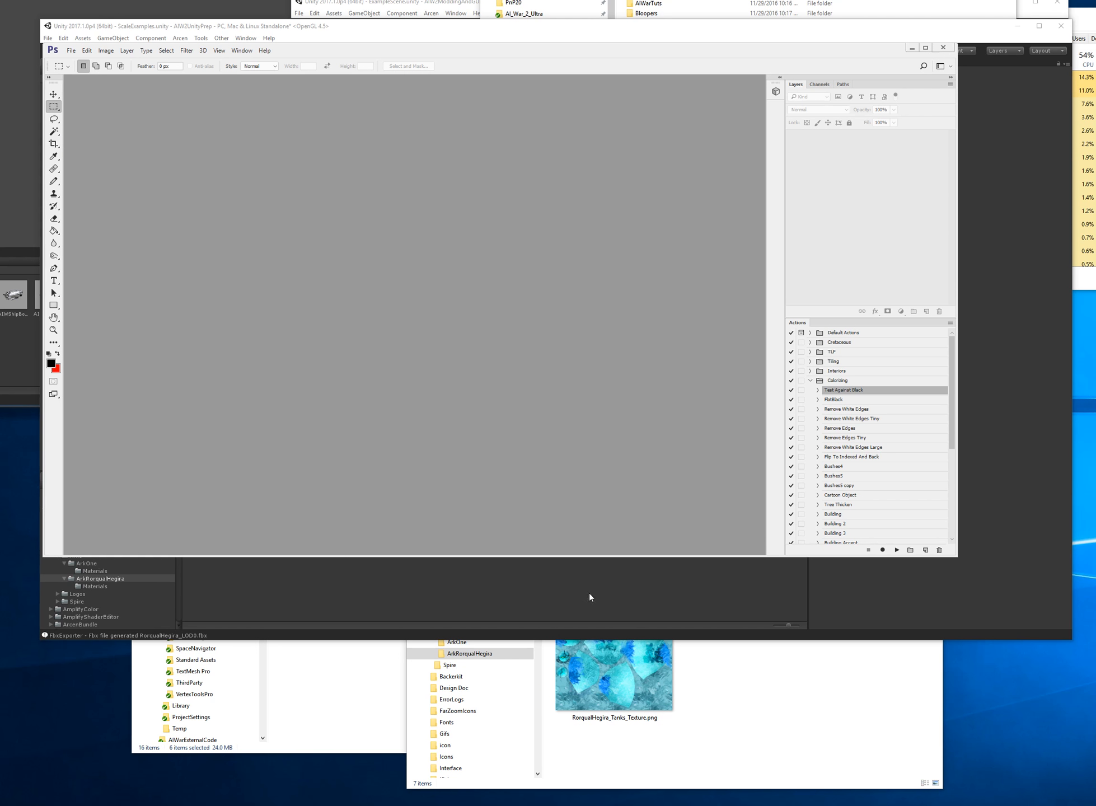
{"action": "left_click", "coordinate": [753, 704]}
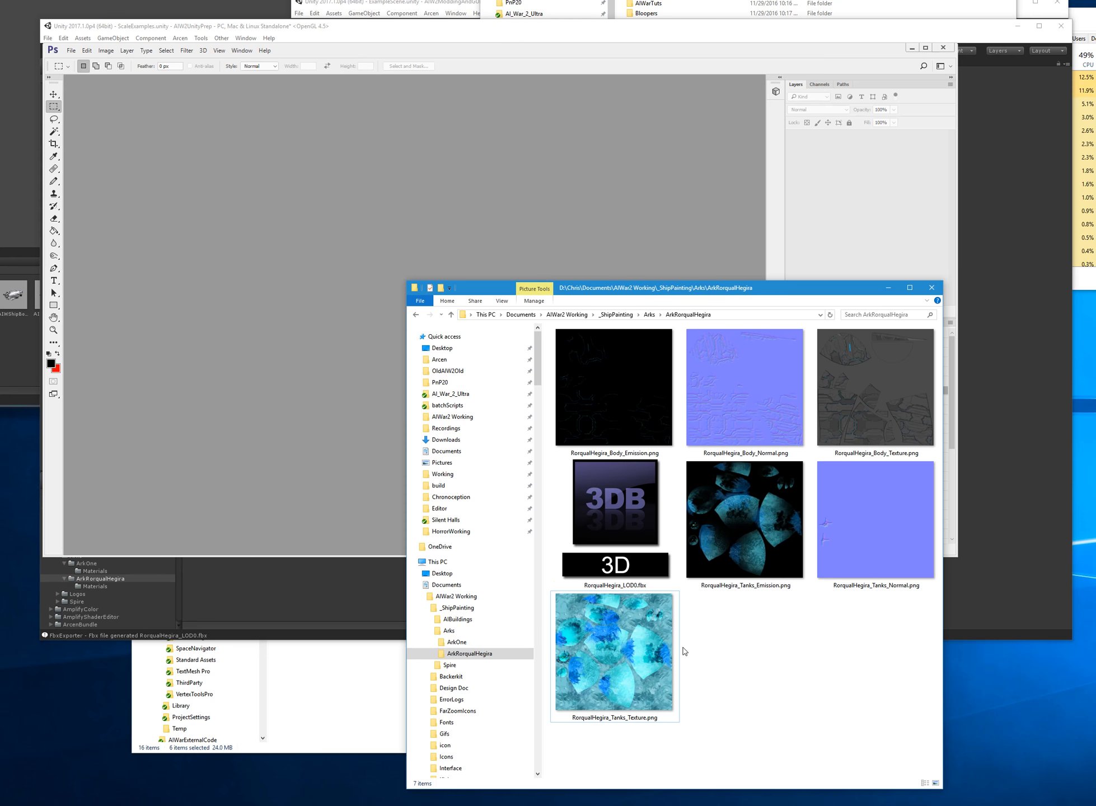
- Check the ark in the Unity scene, minimize Unity, and switch back to Substance Painter
{"action": "left_click", "coordinate": [267, 582]}
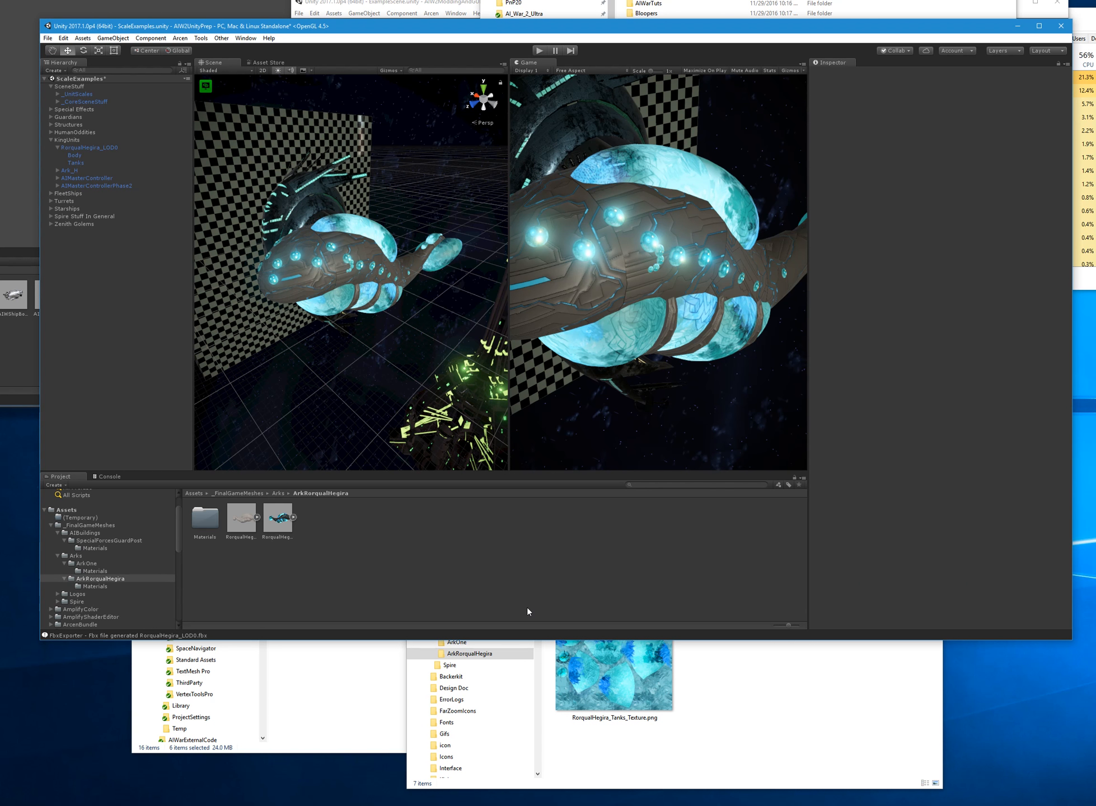
{"action": "key", "text": "alt+Tab"}
{"action": "key", "text": "alt+shift+Tab"}
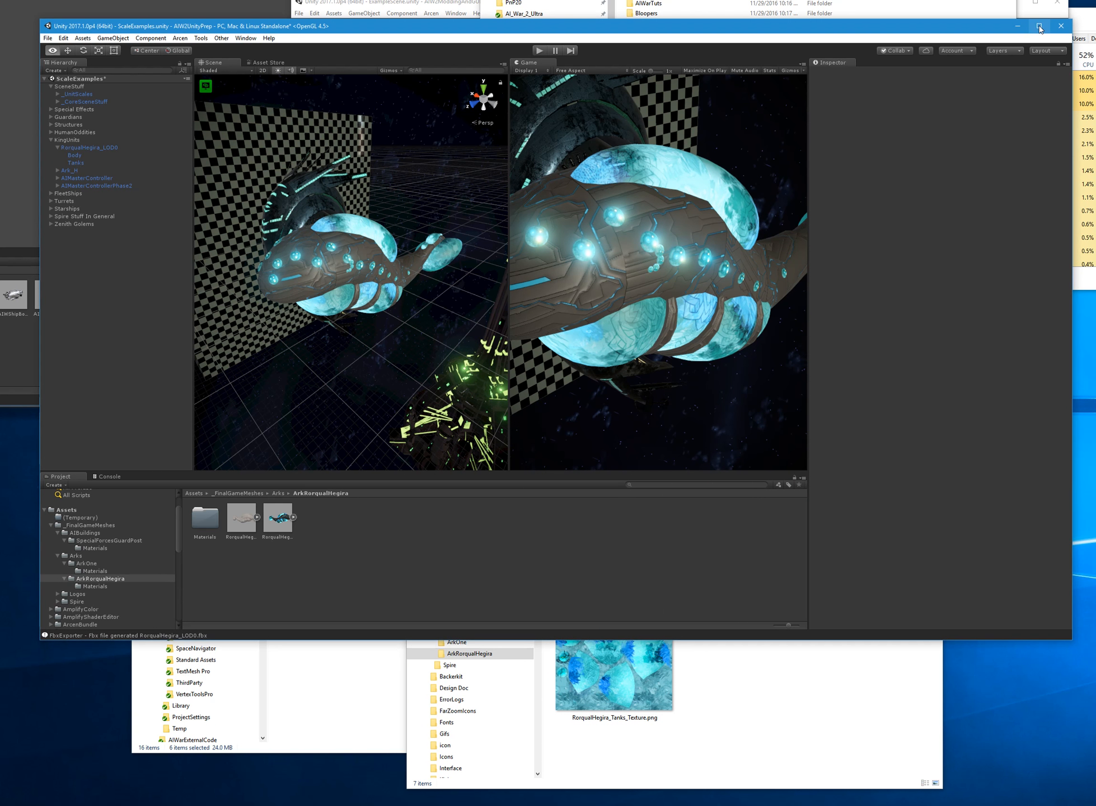
{"action": "left_click", "coordinate": [1017, 25]}
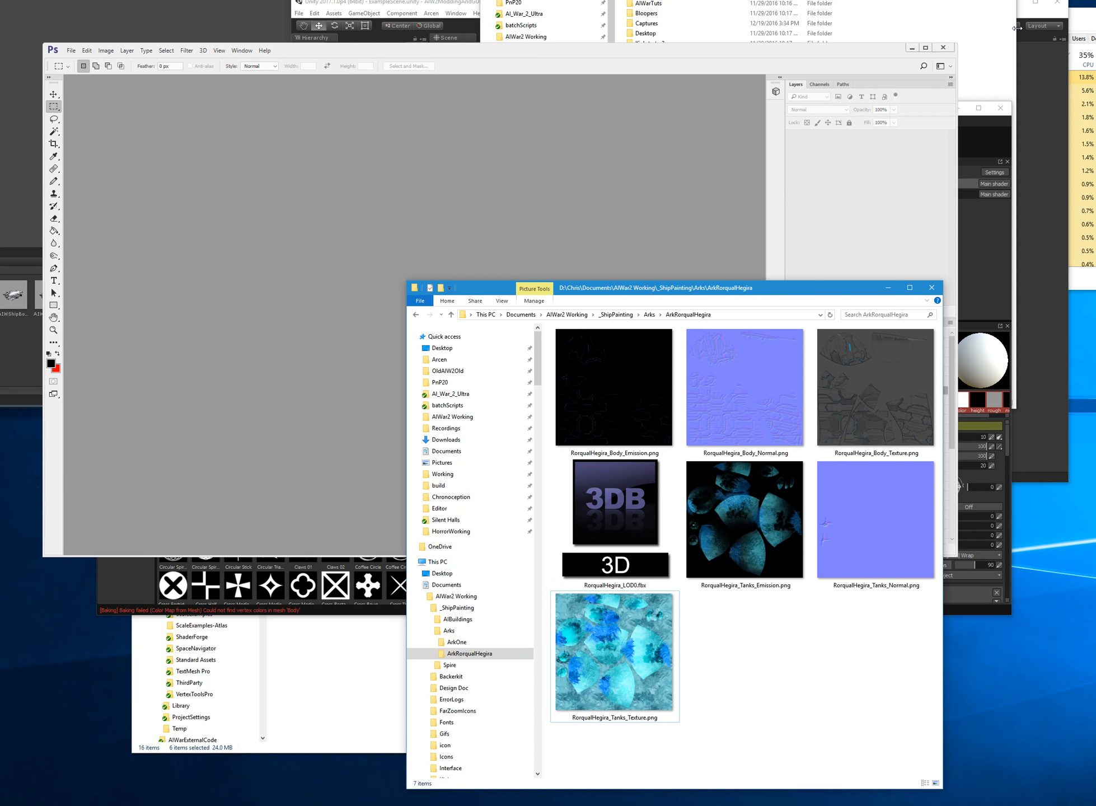
{"action": "key", "text": "alt+Tab"}
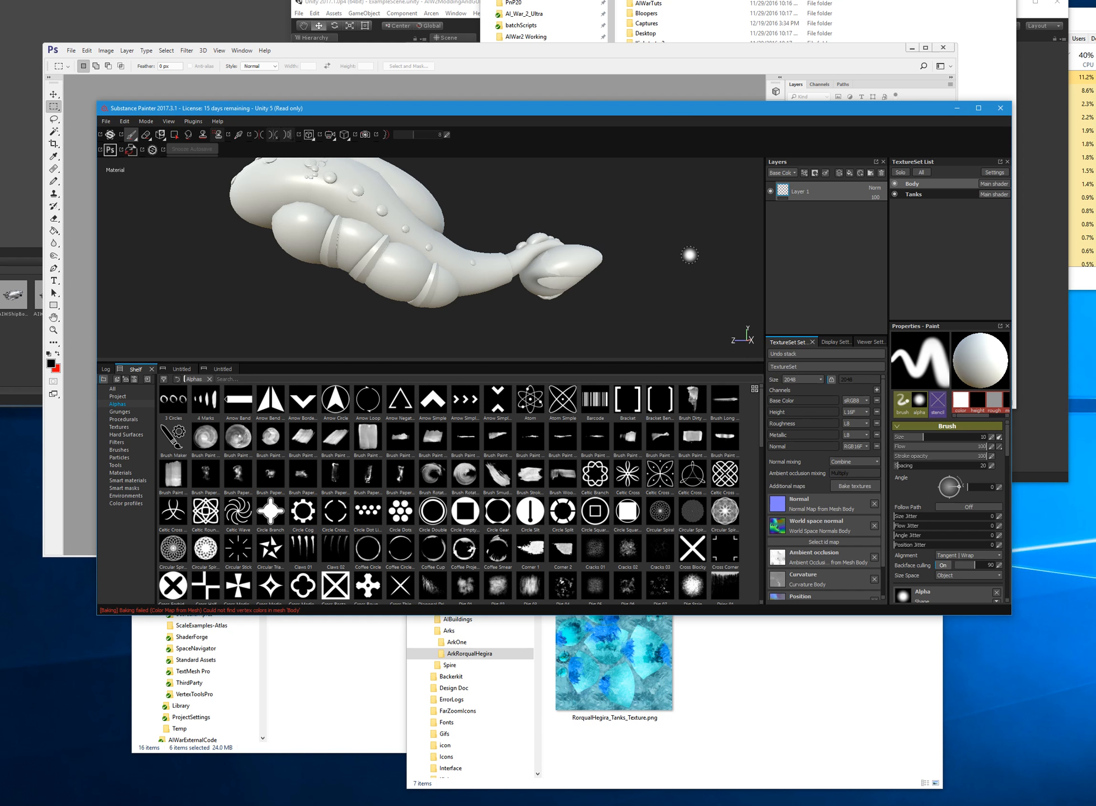
- Show the project's own resources in the shelf and examine the ship mesh from several angles
{"action": "left_click", "coordinate": [122, 397]}
{"action": "mouse_move", "coordinate": [312, 228]}
{"action": "left_mouse_down", "text": "alt"}
{"action": "mouse_move", "coordinate": [348, 313]}
{"action": "mouse_move", "coordinate": [440, 313]}
{"action": "mouse_move", "coordinate": [487, 307]}
{"action": "mouse_move", "coordinate": [634, 187]}
{"action": "mouse_move", "coordinate": [473, 230]}
{"action": "mouse_move", "coordinate": [583, 232]}
{"action": "mouse_move", "coordinate": [503, 235]}
{"action": "left_mouse_up", "text": "alt"}
{"action": "scroll", "coordinate": [473, 229], "scroll_direction": "down", "scroll_amount": 5}
{"action": "middle_click_drag", "start_coordinate": [607, 228], "coordinate": [515, 324], "text": "alt"}
{"action": "left_click_drag", "start_coordinate": [555, 299], "coordinate": [531, 299], "text": "alt"}
{"action": "scroll", "coordinate": [531, 298], "scroll_direction": "up", "scroll_amount": 3}
{"action": "left_click_drag", "start_coordinate": [635, 235], "coordinate": [582, 236], "text": "alt"}
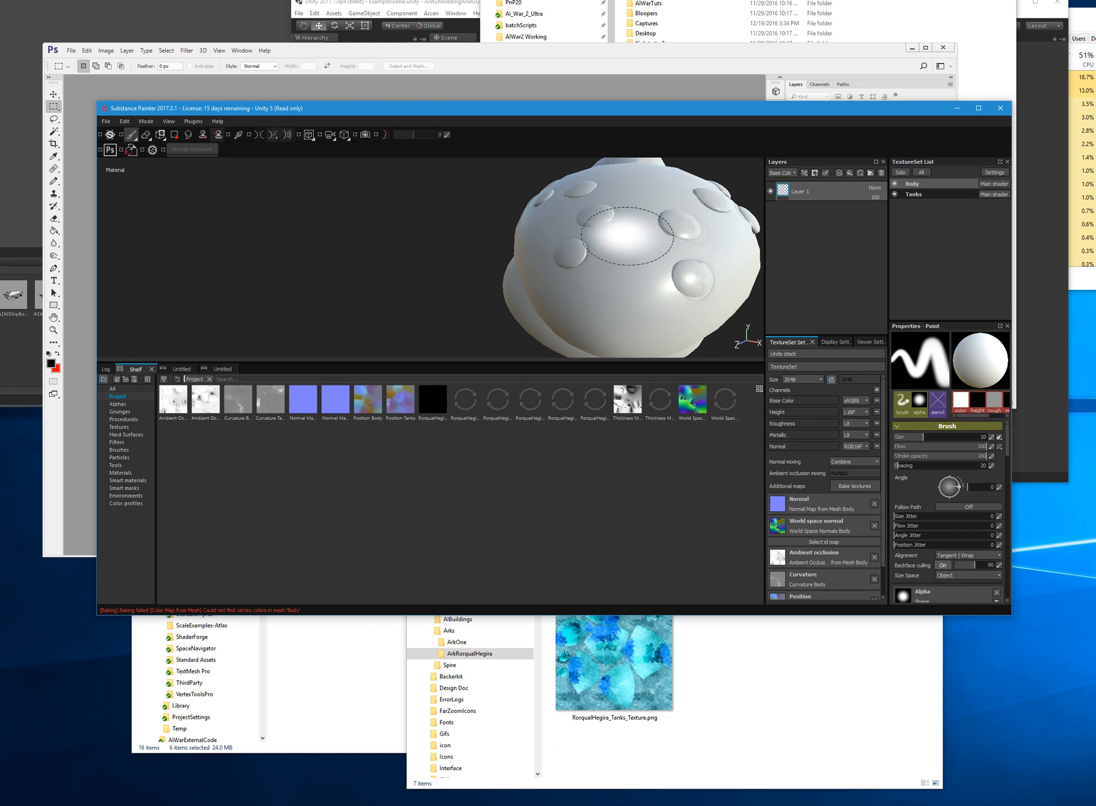
{"action": "scroll", "coordinate": [688, 225], "scroll_direction": "down", "scroll_amount": 3}
{"action": "mouse_move", "coordinate": [683, 230]}
{"action": "left_mouse_down", "text": "alt"}
{"action": "mouse_move", "coordinate": [505, 231]}
{"action": "mouse_move", "coordinate": [535, 248]}
{"action": "left_mouse_up", "text": "alt"}
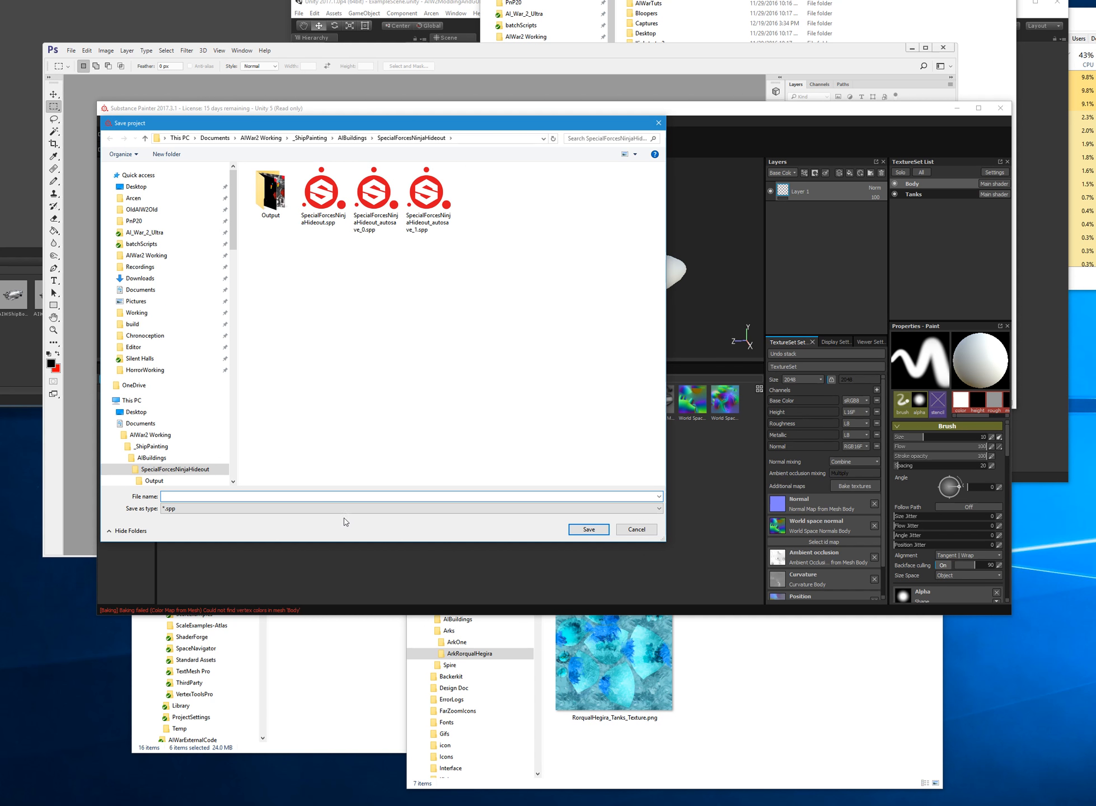
- Save the project as ArkRorqualHegira in the Arks/ArkRorqualHegira folder
{"action": "scroll", "coordinate": [201, 442], "scroll_direction": "down", "scroll_amount": 2}
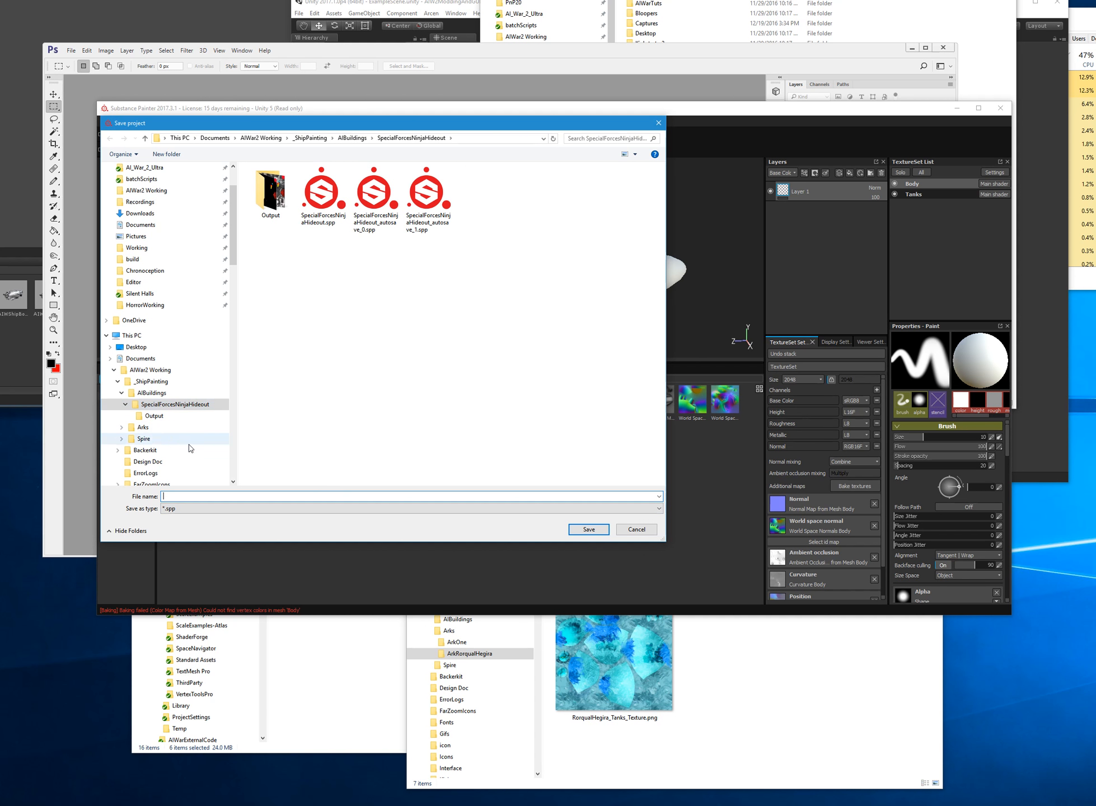
{"action": "left_click", "coordinate": [152, 429]}
{"action": "double_click", "coordinate": [297, 196]}
{"action": "left_click", "coordinate": [204, 497]}
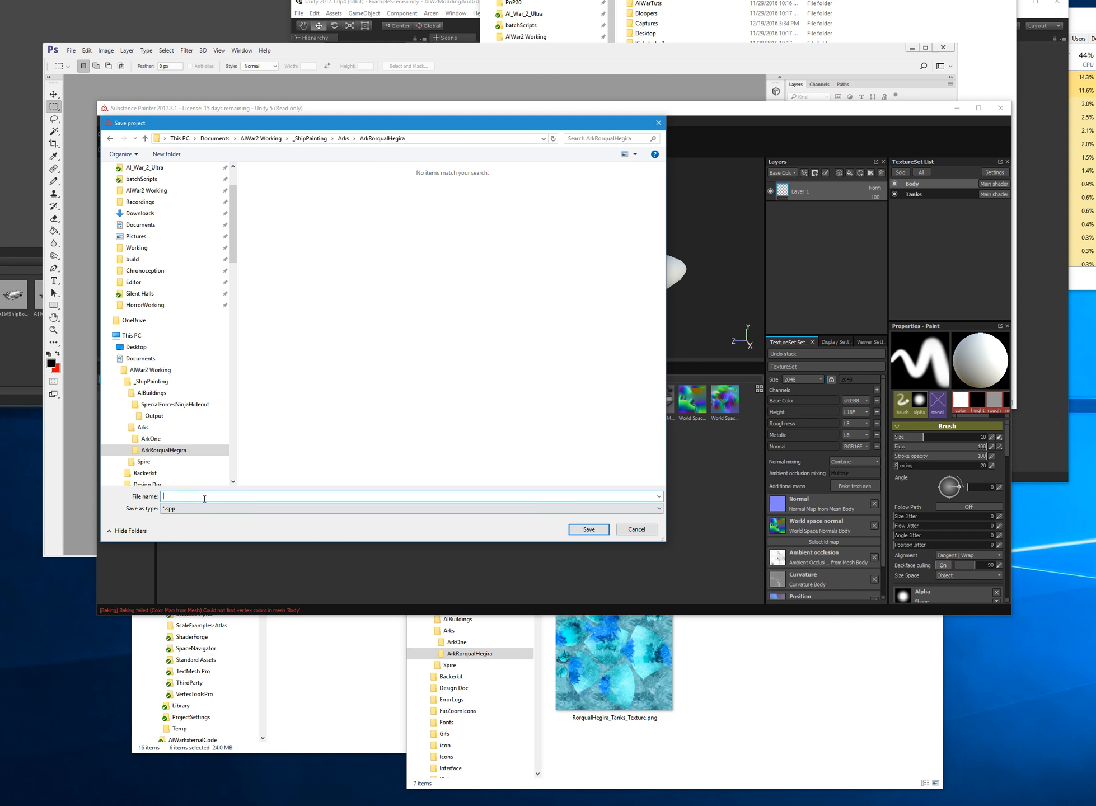
{"action": "right_click", "coordinate": [164, 451]}
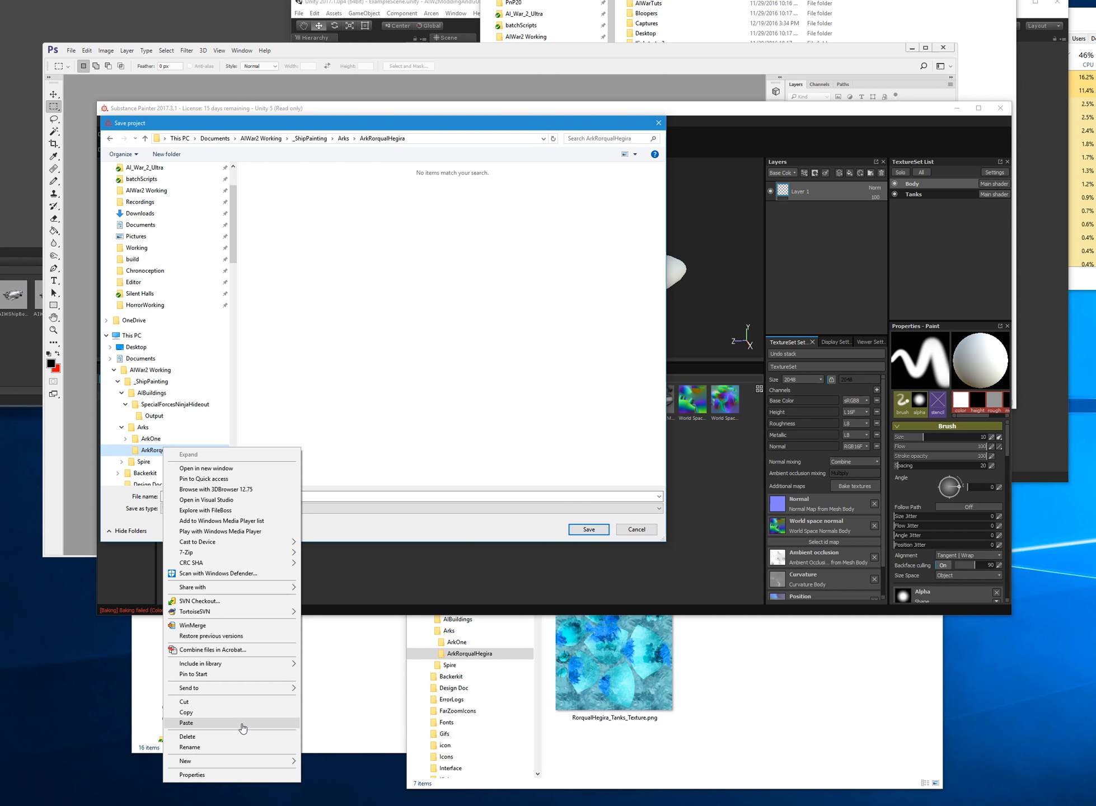
{"action": "left_click", "coordinate": [243, 747]}
{"action": "key", "text": "ctrl+c"}
{"action": "left_click", "coordinate": [403, 390]}
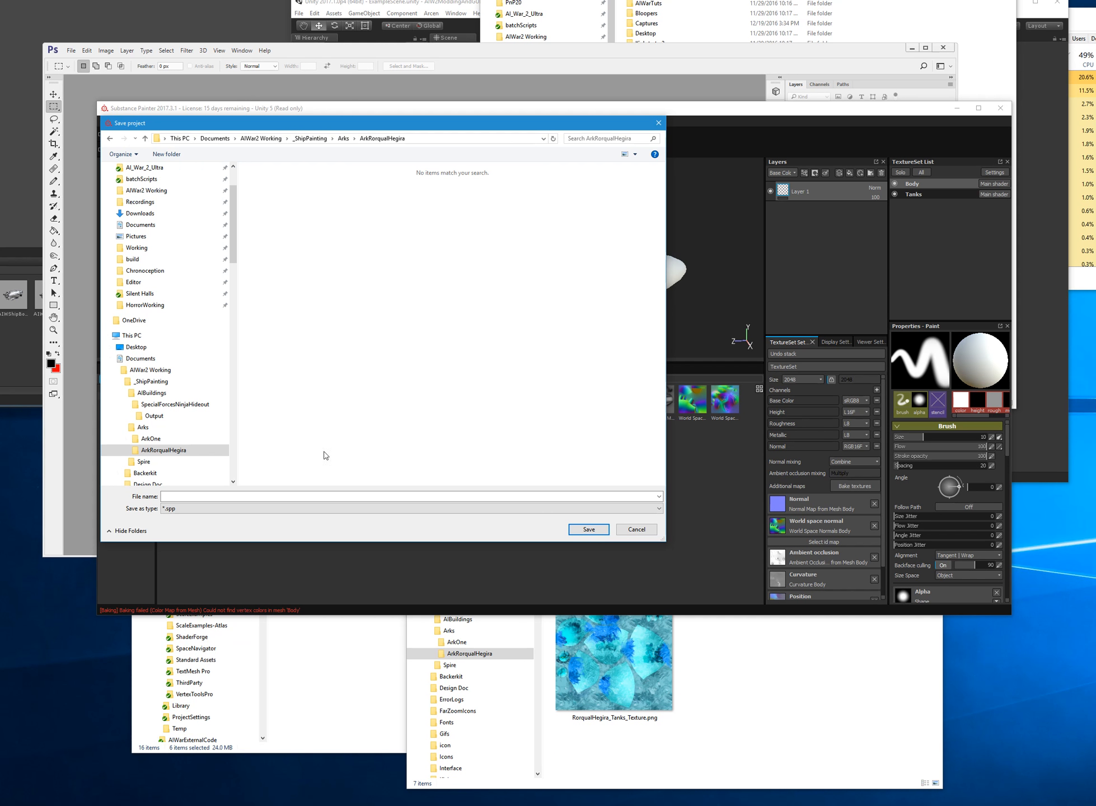
{"action": "key", "text": "ctrl+v"}
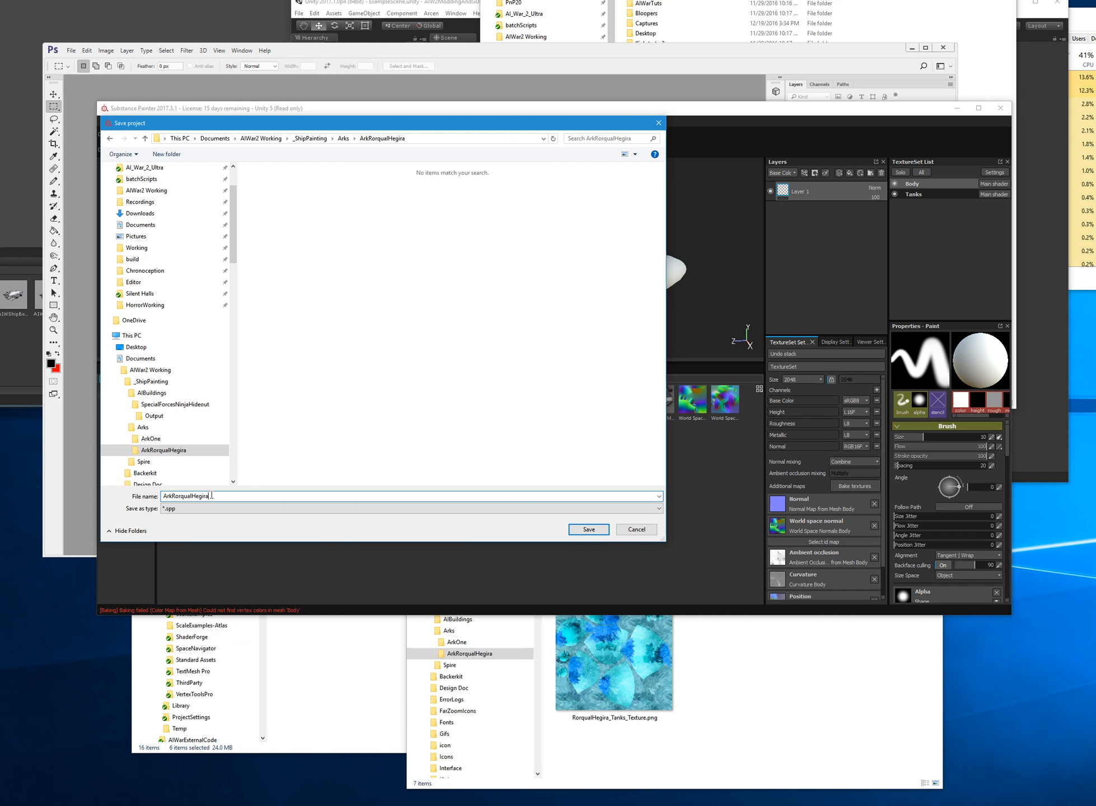
{"action": "left_click", "coordinate": [593, 526]}
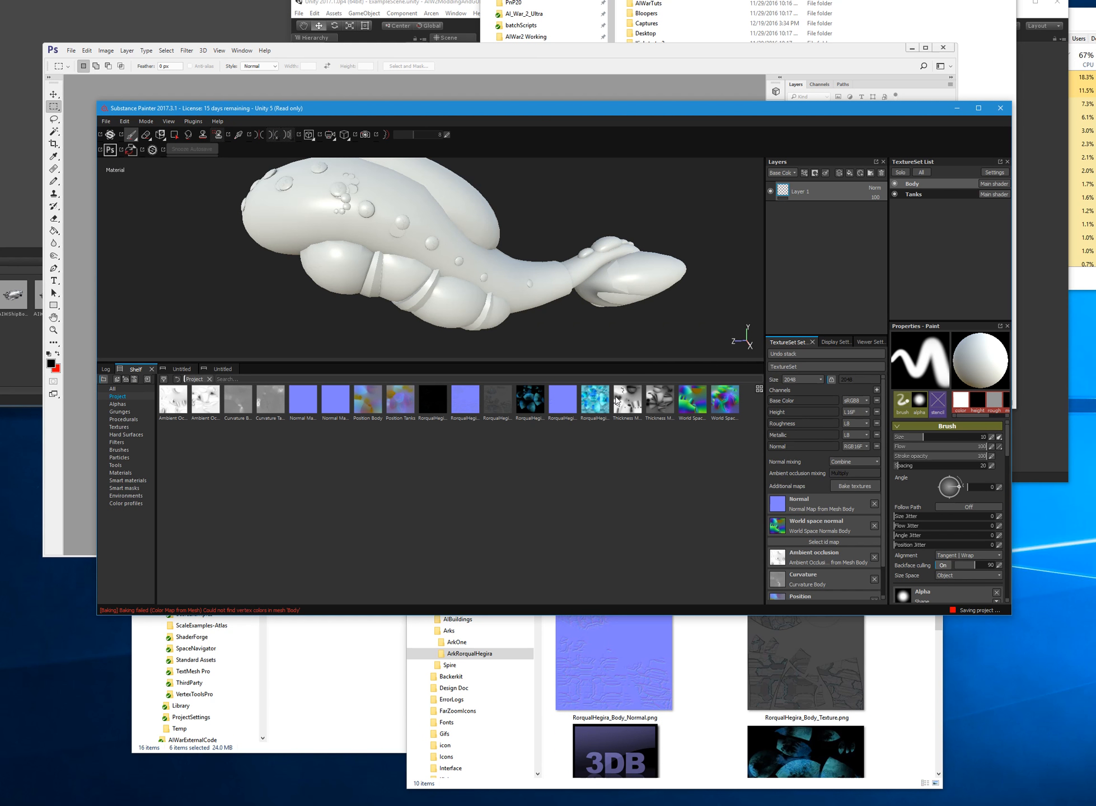
- Check the saved project file in the ArkRorqualHegira folder using the Details view, and return to Substance Painter
{"action": "left_click", "coordinate": [916, 727]}
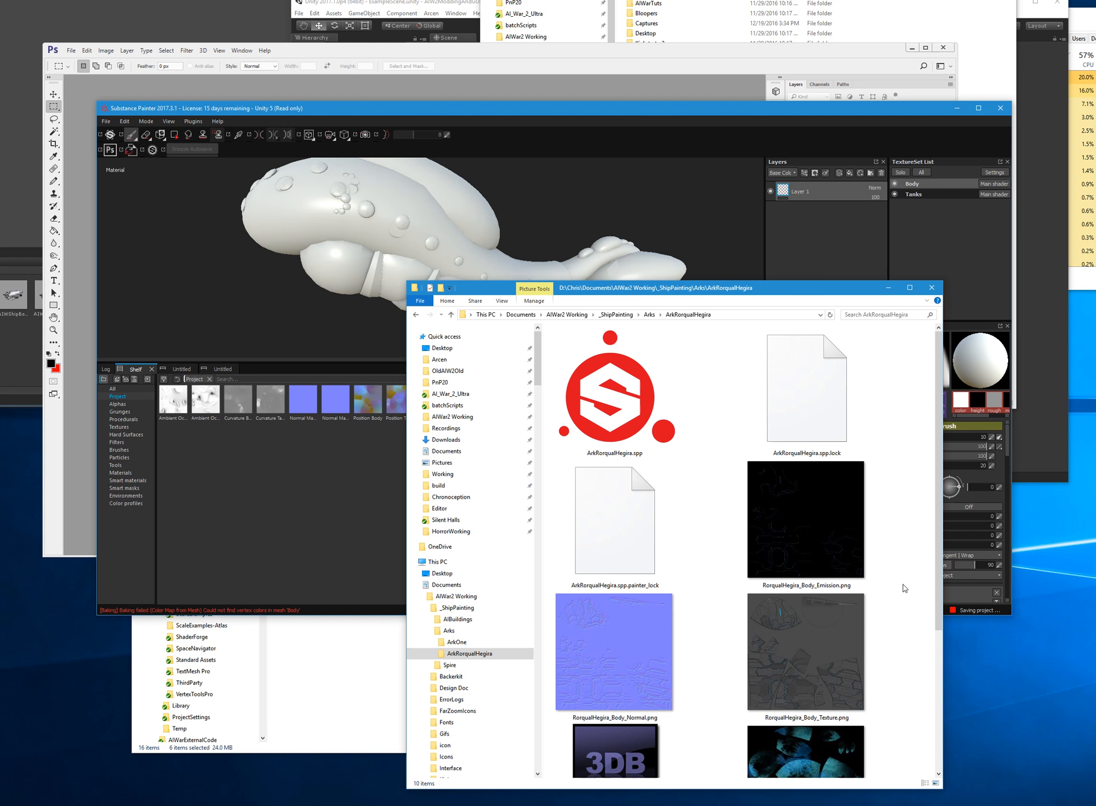
{"action": "right_click", "coordinate": [895, 377]}
{"action": "mouse_move", "coordinate": [952, 384]}
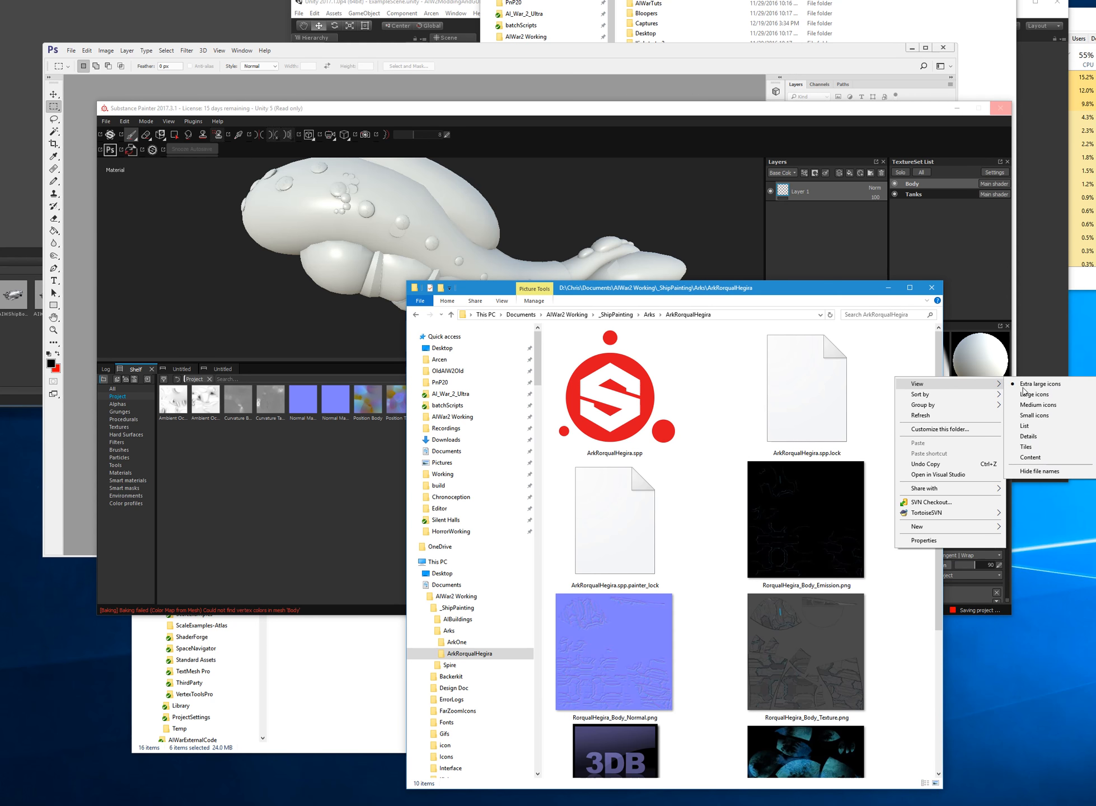
{"action": "left_click", "coordinate": [1044, 436]}
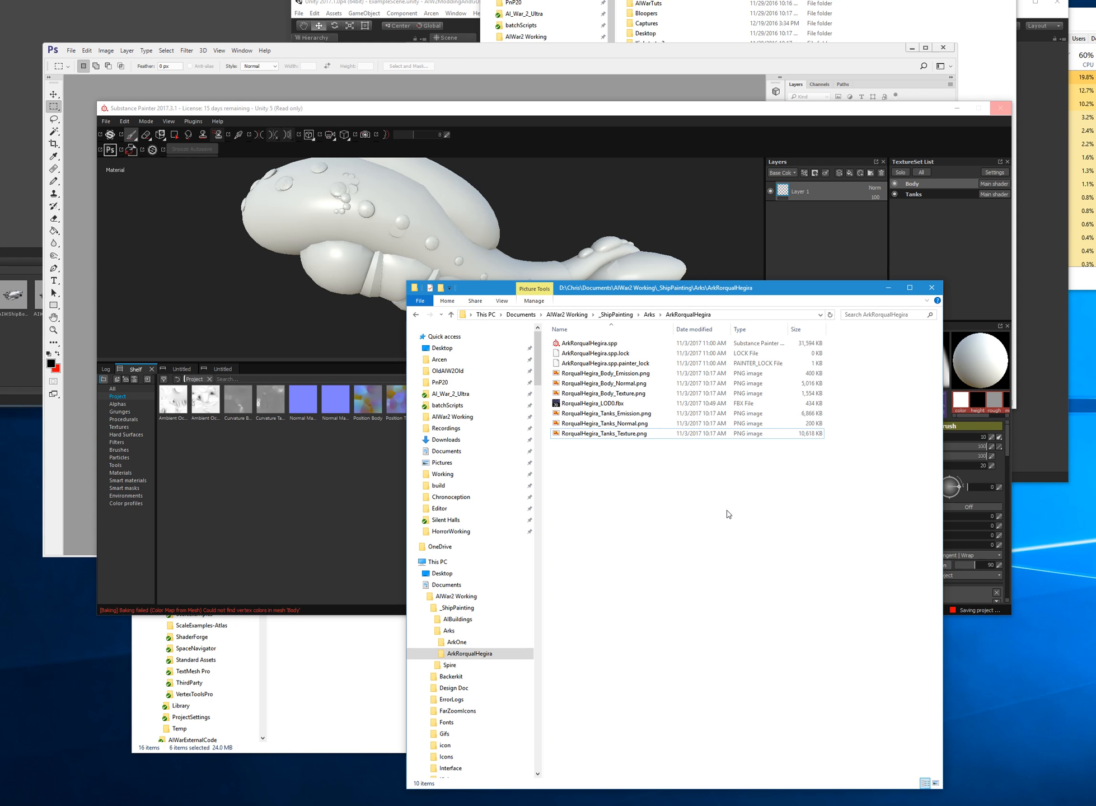
{"action": "left_click", "coordinate": [296, 519]}
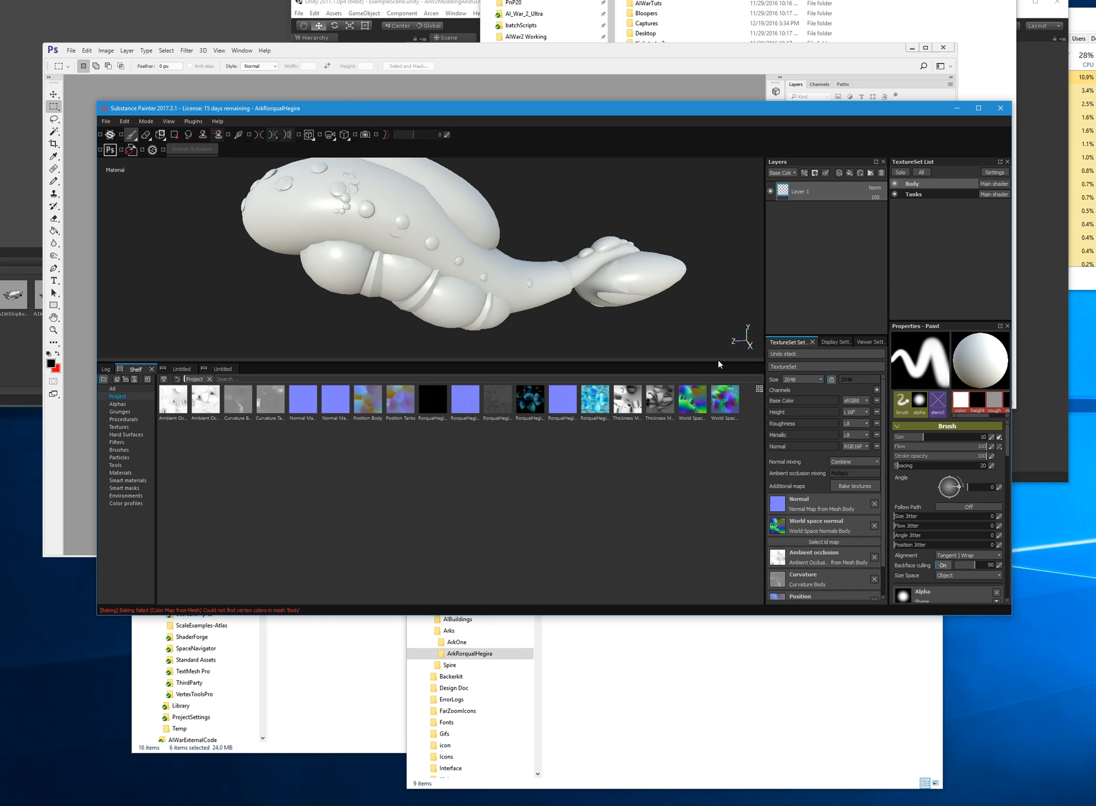
- Add a fill layer to the Body texture set and delete its empty paint layer, Layer 1
{"action": "left_click", "coordinate": [853, 172]}
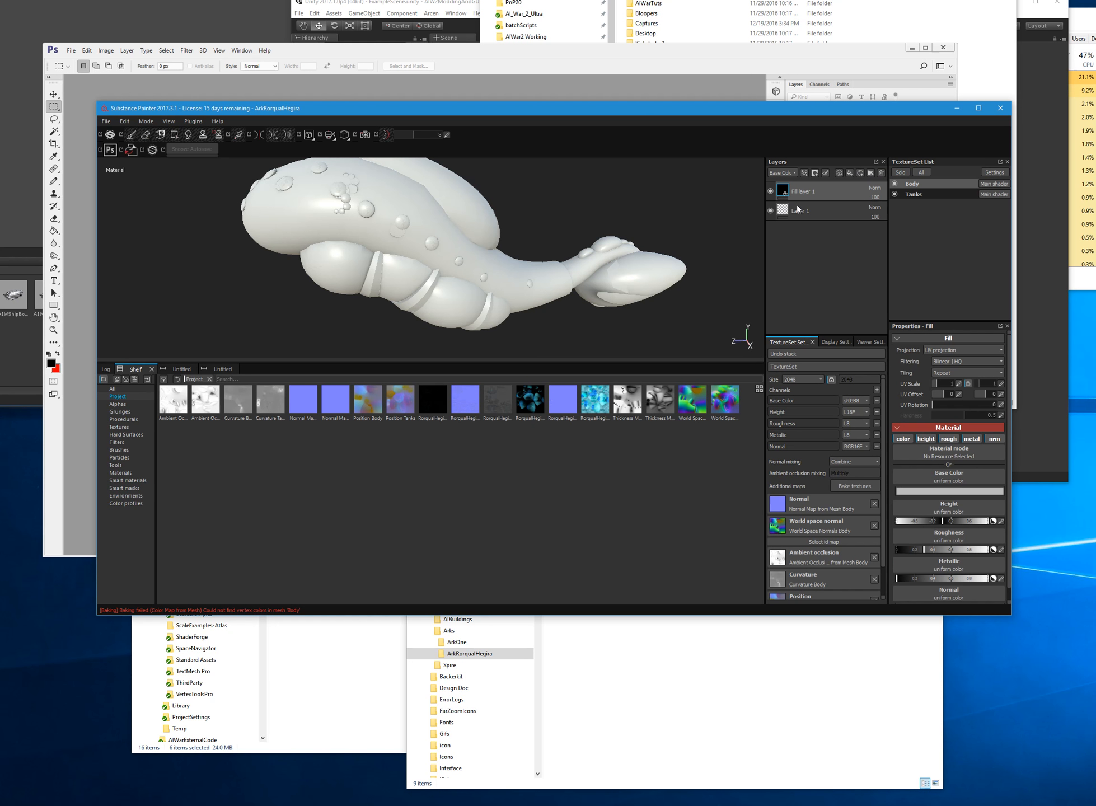
{"action": "left_click", "coordinate": [805, 219]}
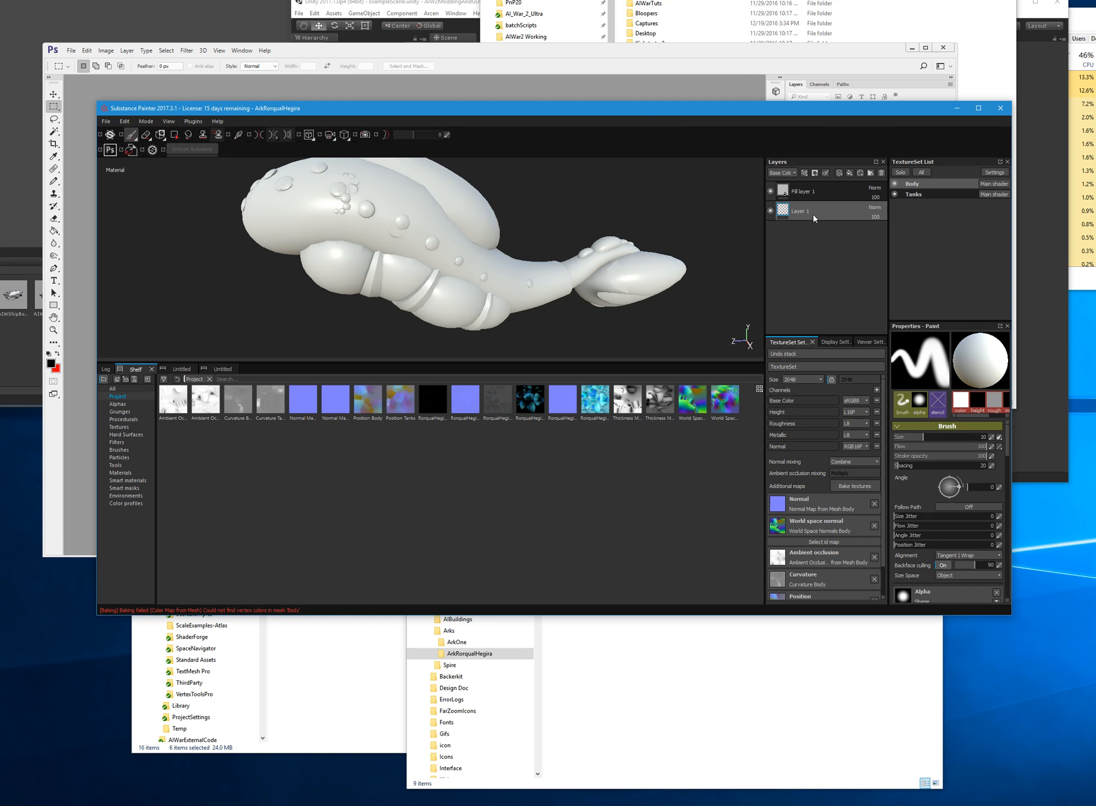
{"action": "key", "text": "Delete"}
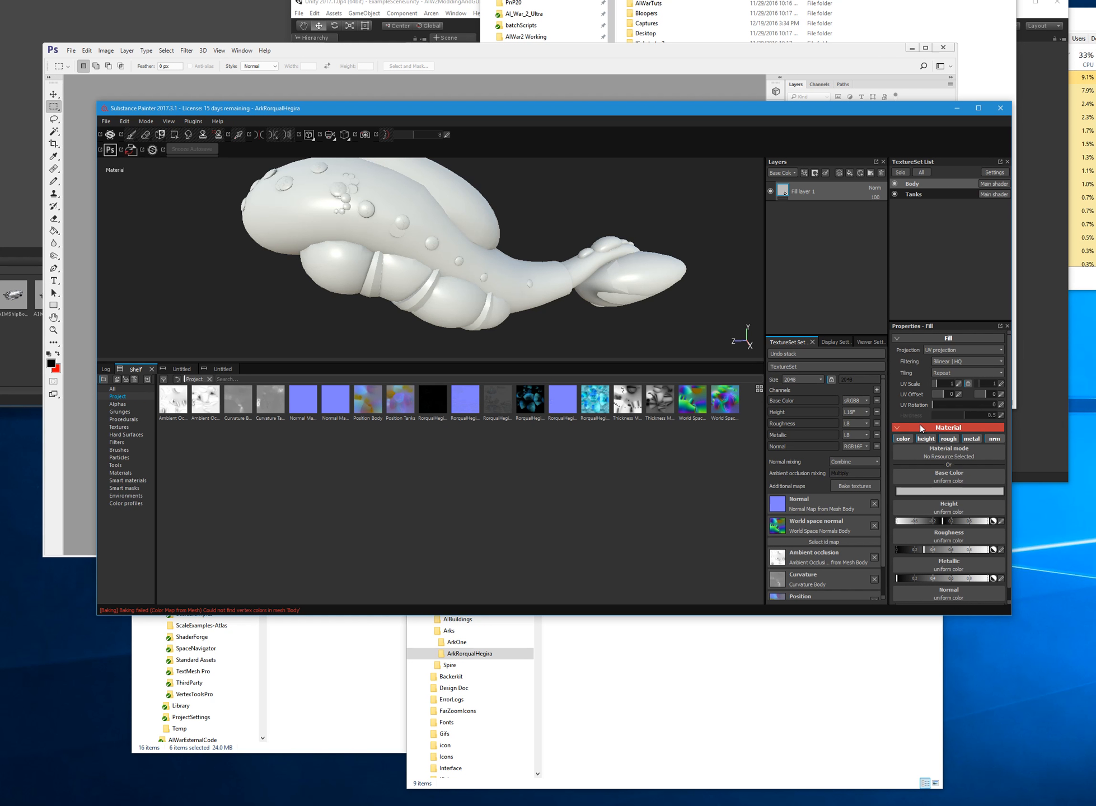
- Add an Emissive channel to the Body texture set
{"action": "scroll", "coordinate": [941, 410], "scroll_direction": "down", "scroll_amount": 1}
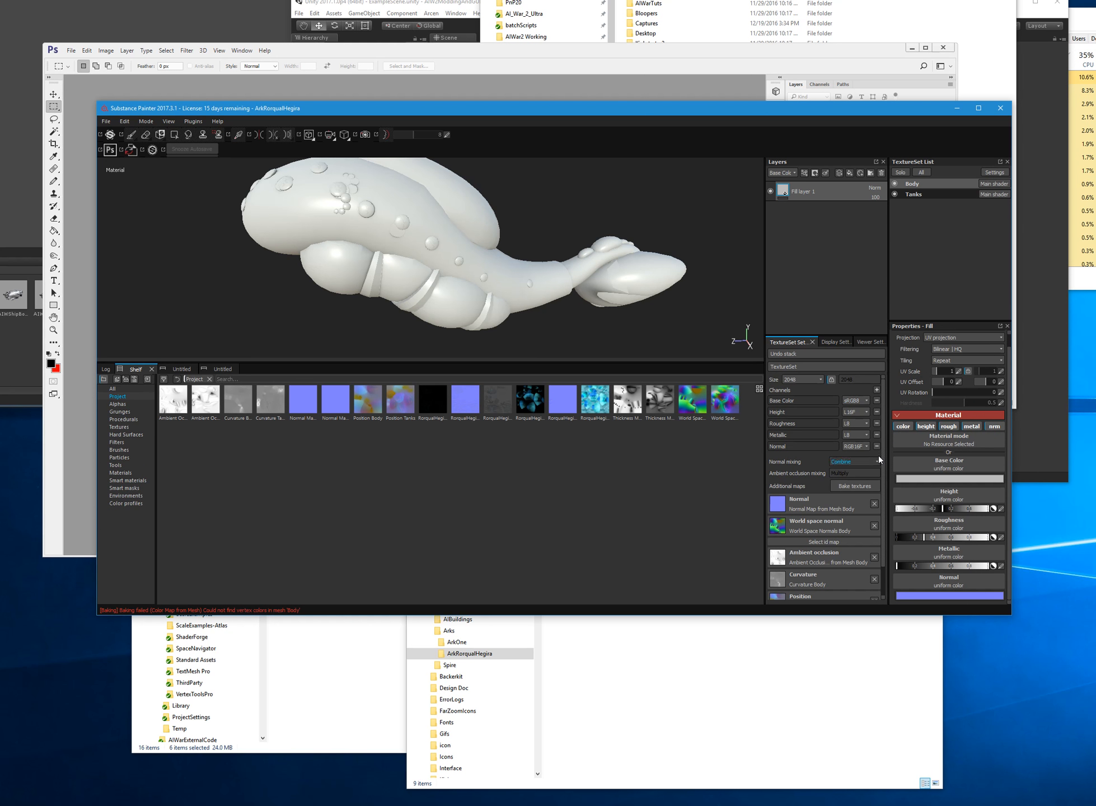
{"action": "left_click", "coordinate": [877, 390]}
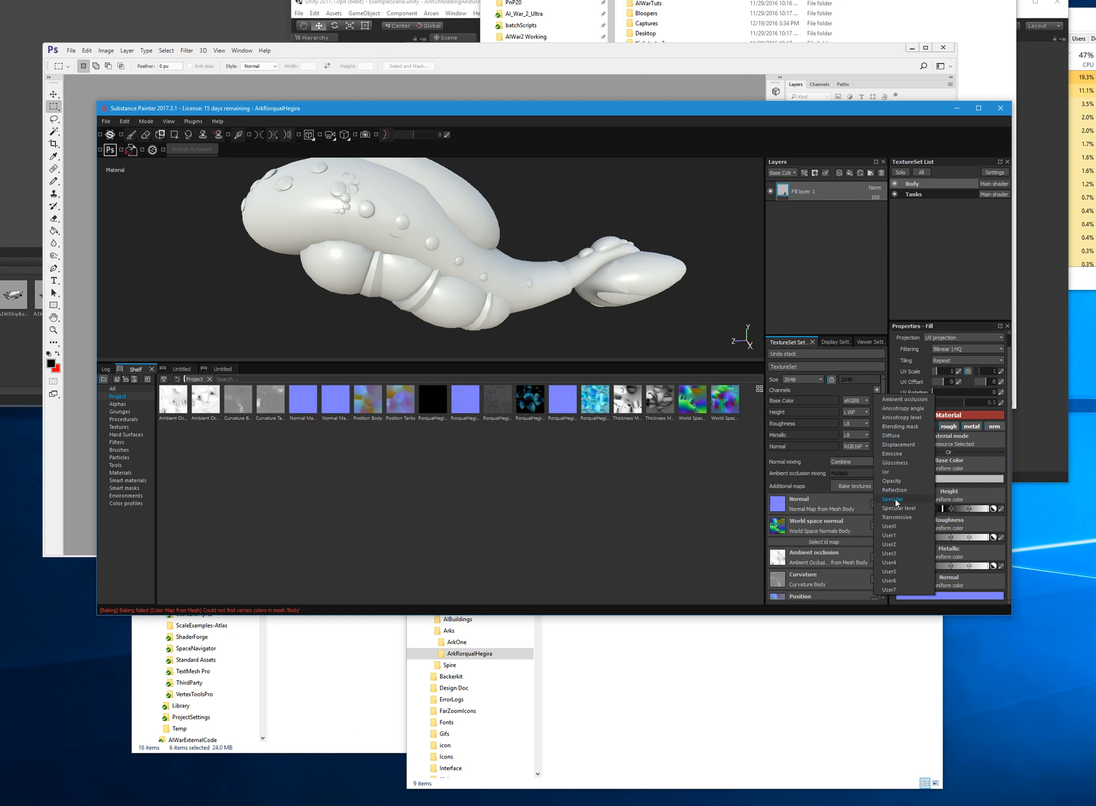
{"action": "left_click", "coordinate": [903, 454]}
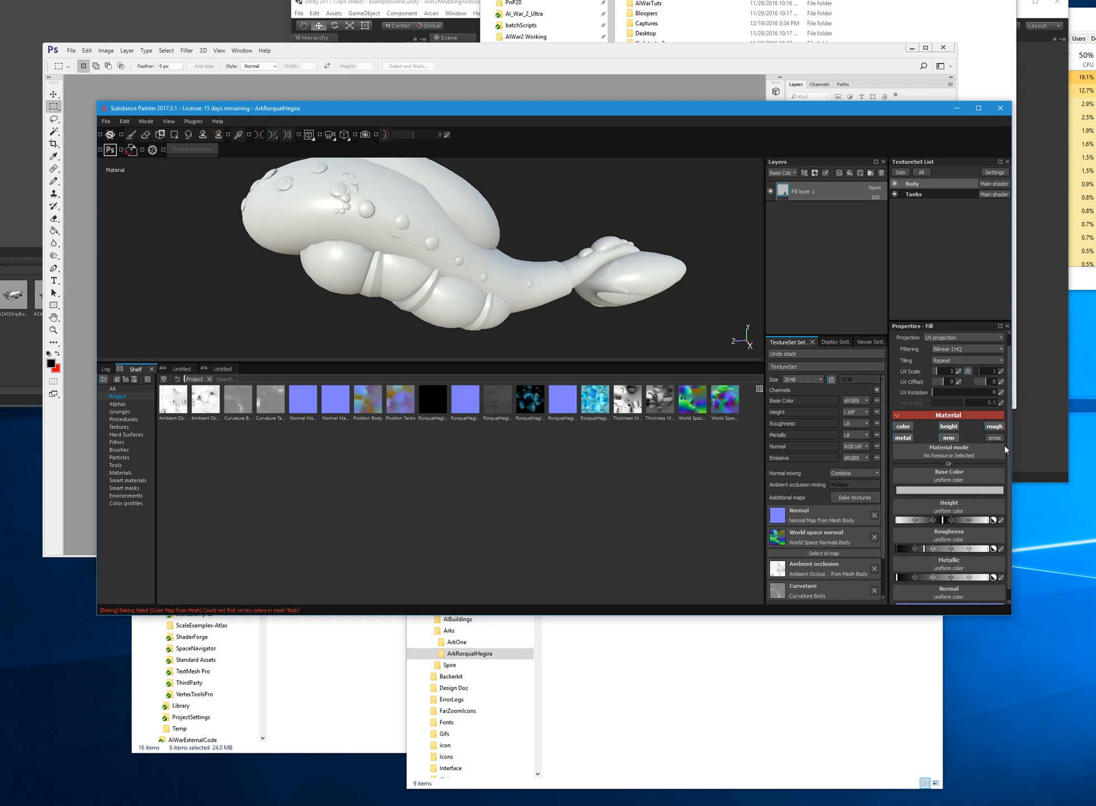
- Enable emissive on the Body fill layer and assign RorqualHegira_Body_Normal, RorqualHegira_Body_Emission and RorqualHegira_Body_Texture to its normal, emissive and base color
{"action": "scroll", "coordinate": [918, 469], "scroll_direction": "down", "scroll_amount": 1}
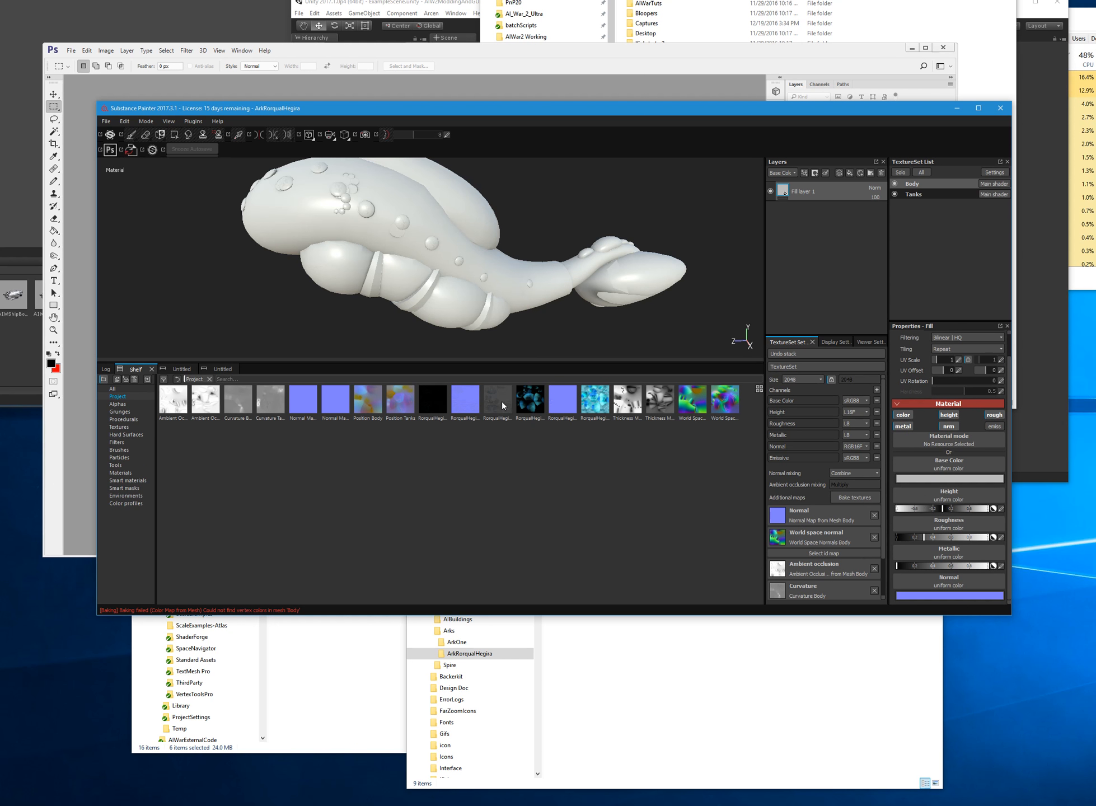
{"action": "left_click_drag", "start_coordinate": [466, 408], "coordinate": [913, 579]}
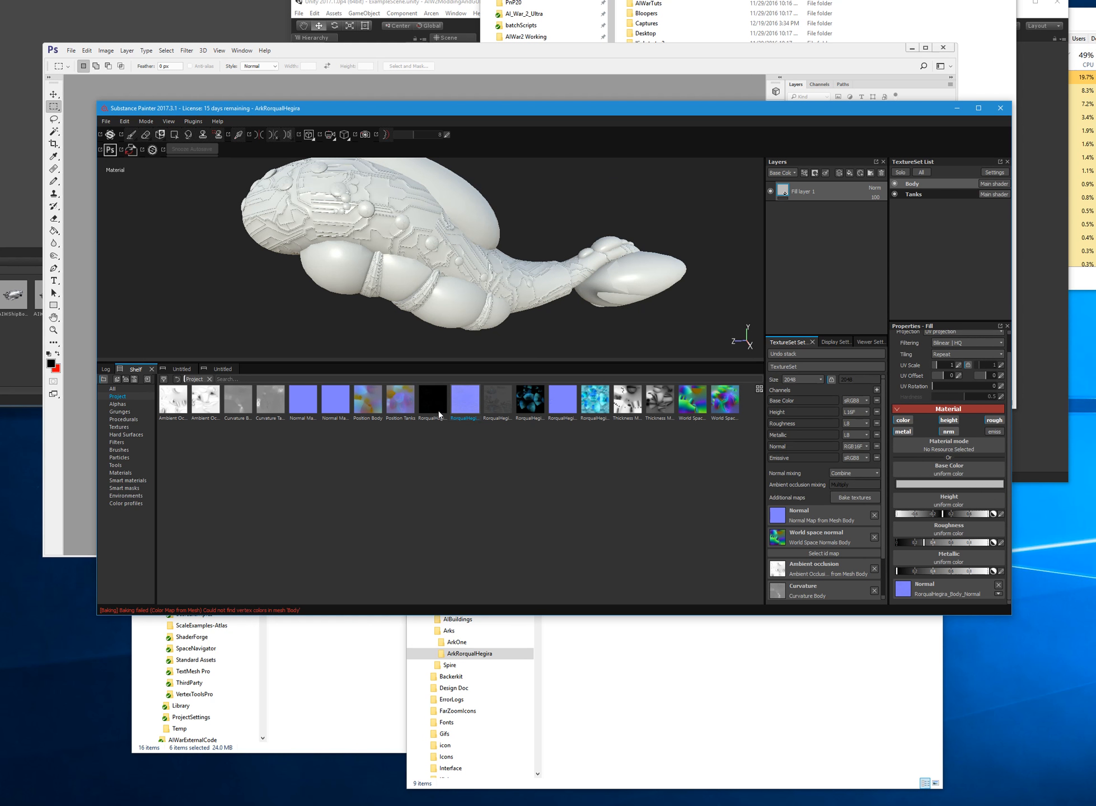
{"action": "left_click_drag", "start_coordinate": [437, 406], "coordinate": [689, 500]}
{"action": "left_click", "coordinate": [997, 433]}
{"action": "scroll", "coordinate": [989, 497], "scroll_direction": "down", "scroll_amount": 3}
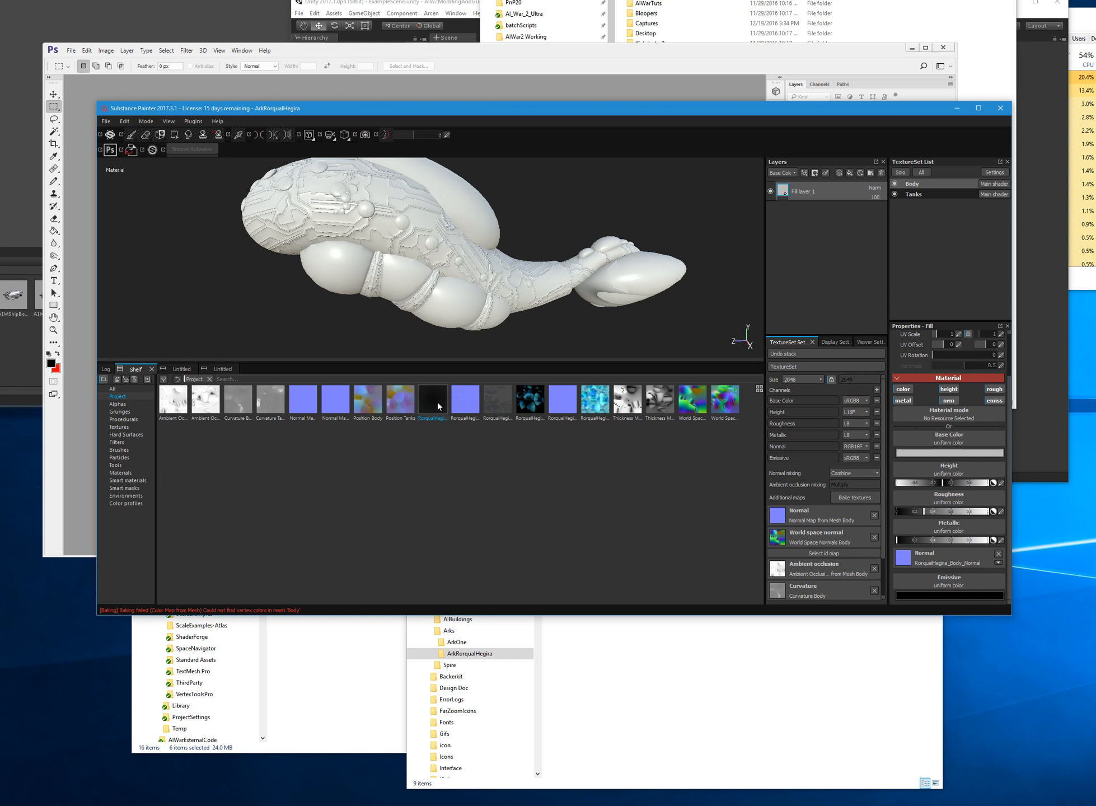
{"action": "left_click_drag", "start_coordinate": [438, 401], "coordinate": [935, 578]}
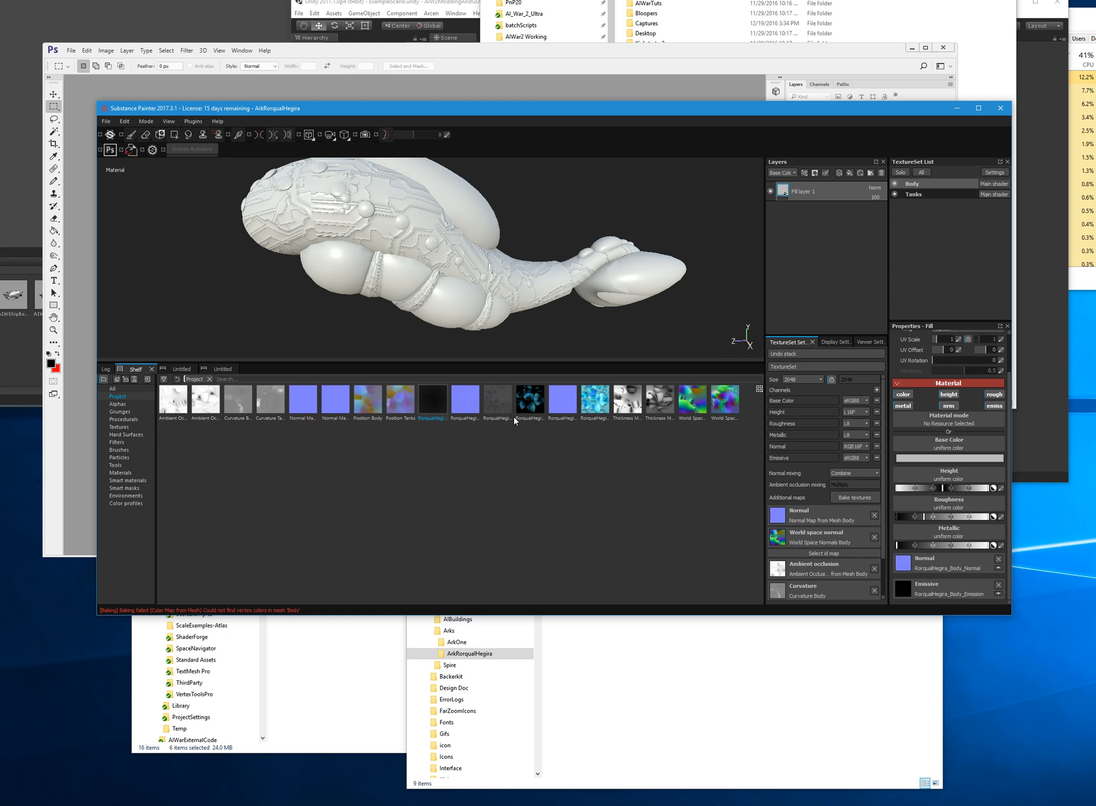
{"action": "left_click_drag", "start_coordinate": [501, 400], "coordinate": [927, 445]}
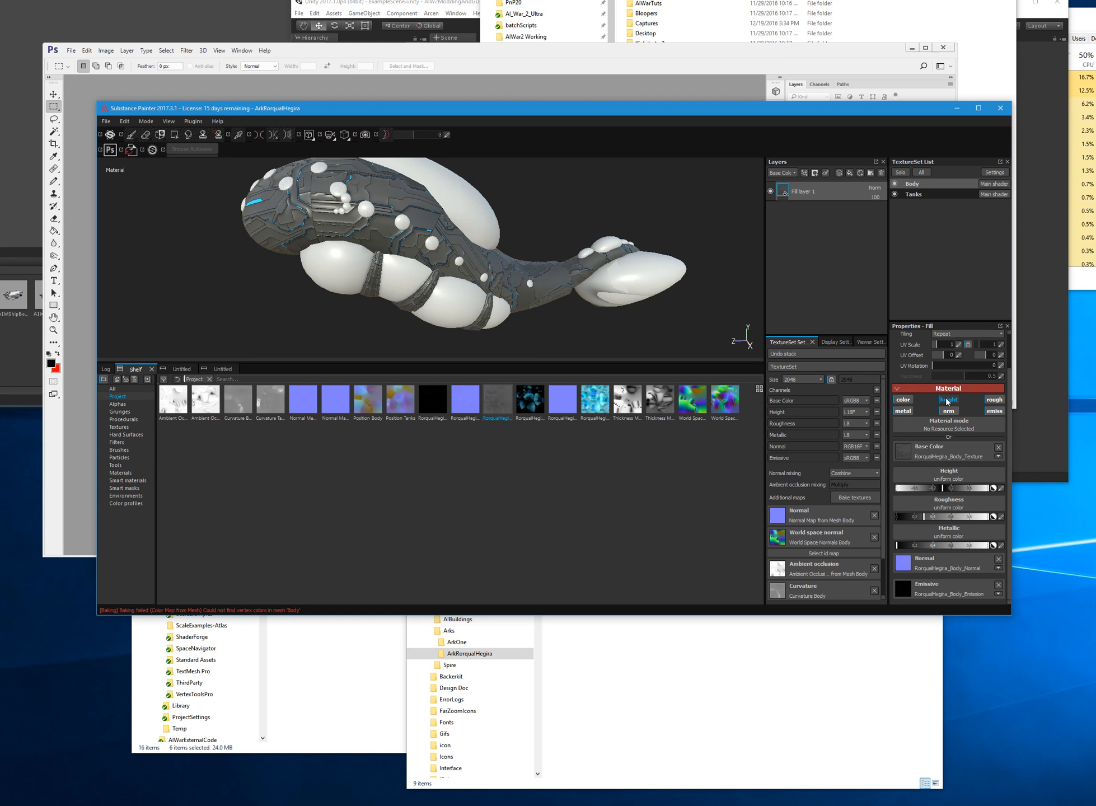
- Turn off the roughness, height and metallic channels on the Body fill layer
{"action": "left_click", "coordinate": [988, 399]}
{"action": "left_click", "coordinate": [948, 400]}
{"action": "left_click", "coordinate": [903, 411]}
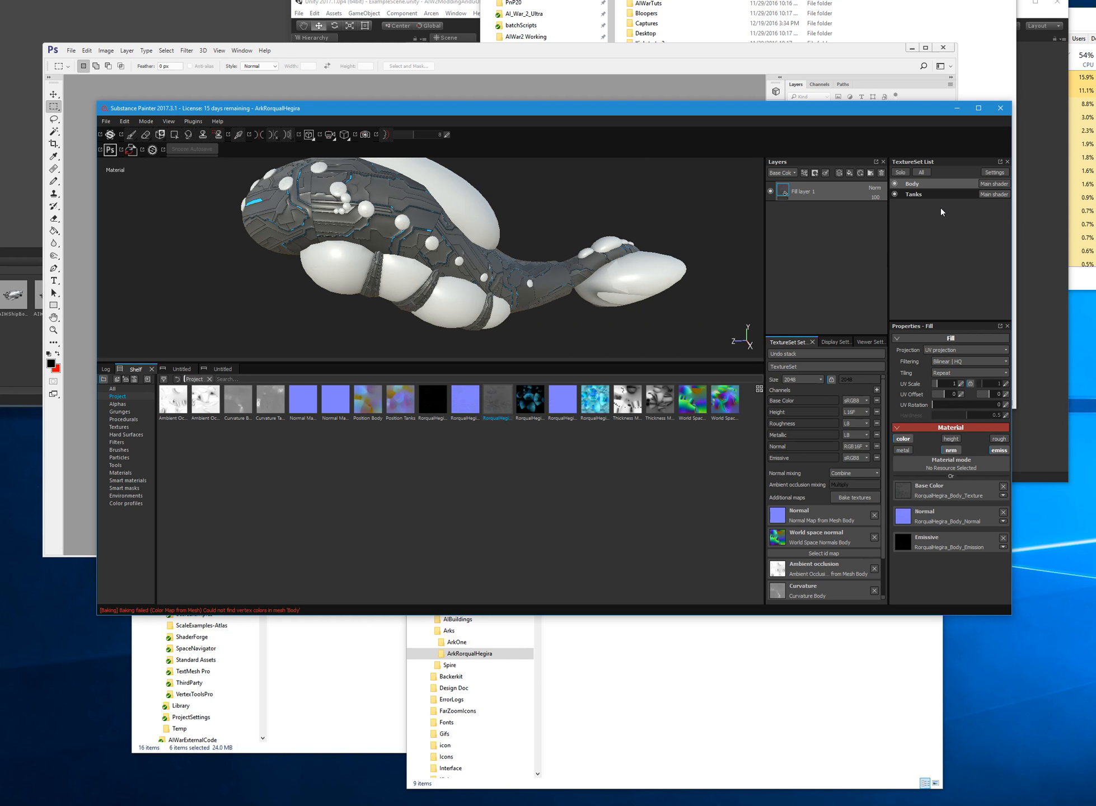
- Activate the Tanks texture set and add an Emissive channel to it
{"action": "left_click", "coordinate": [931, 194]}
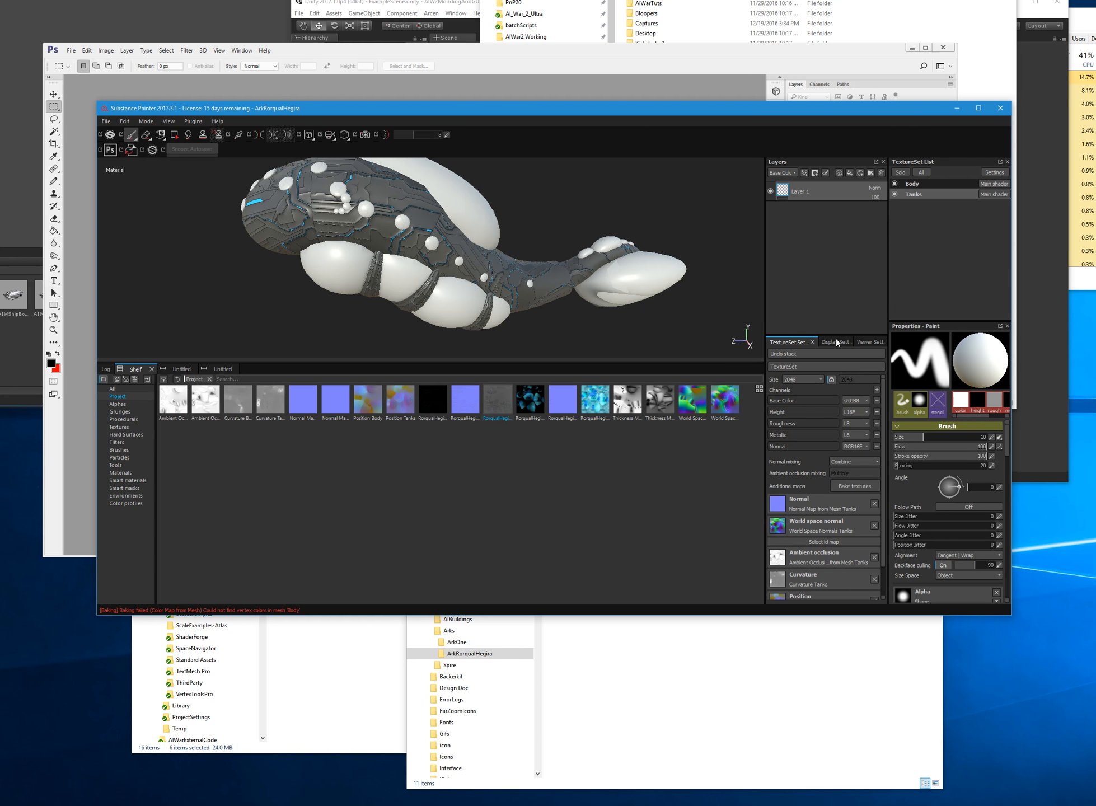
{"action": "left_click", "coordinate": [877, 390]}
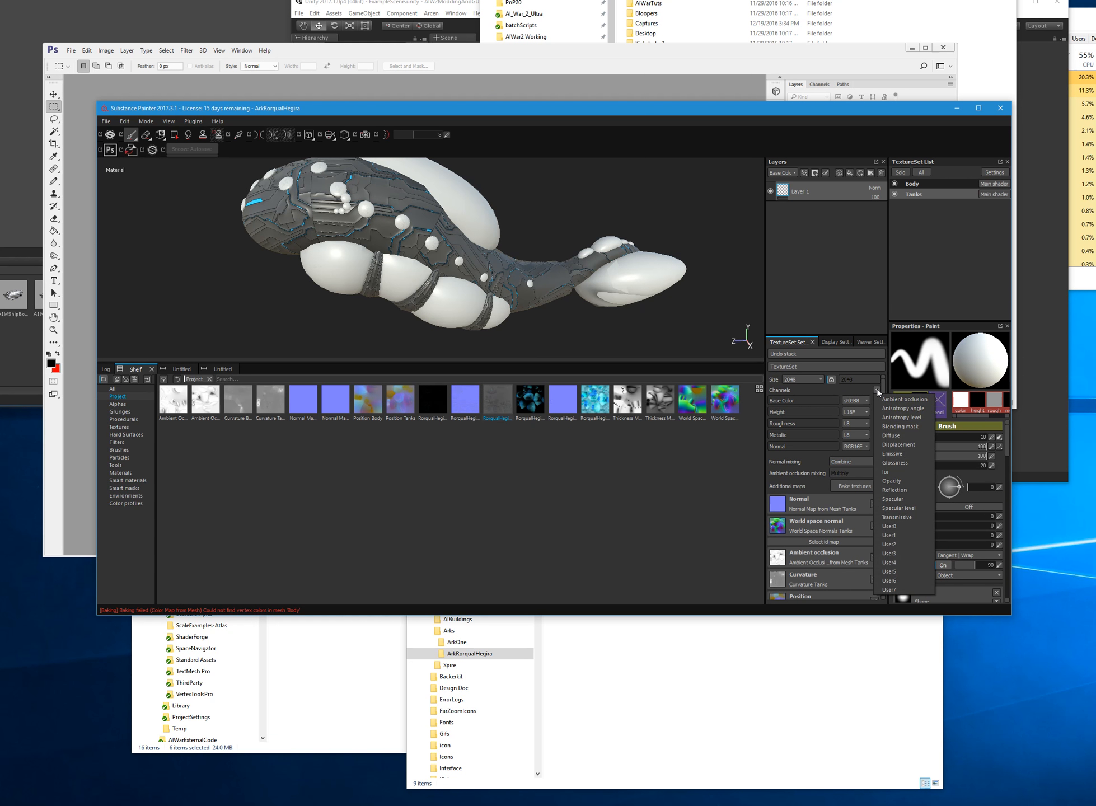
{"action": "left_click", "coordinate": [910, 456]}
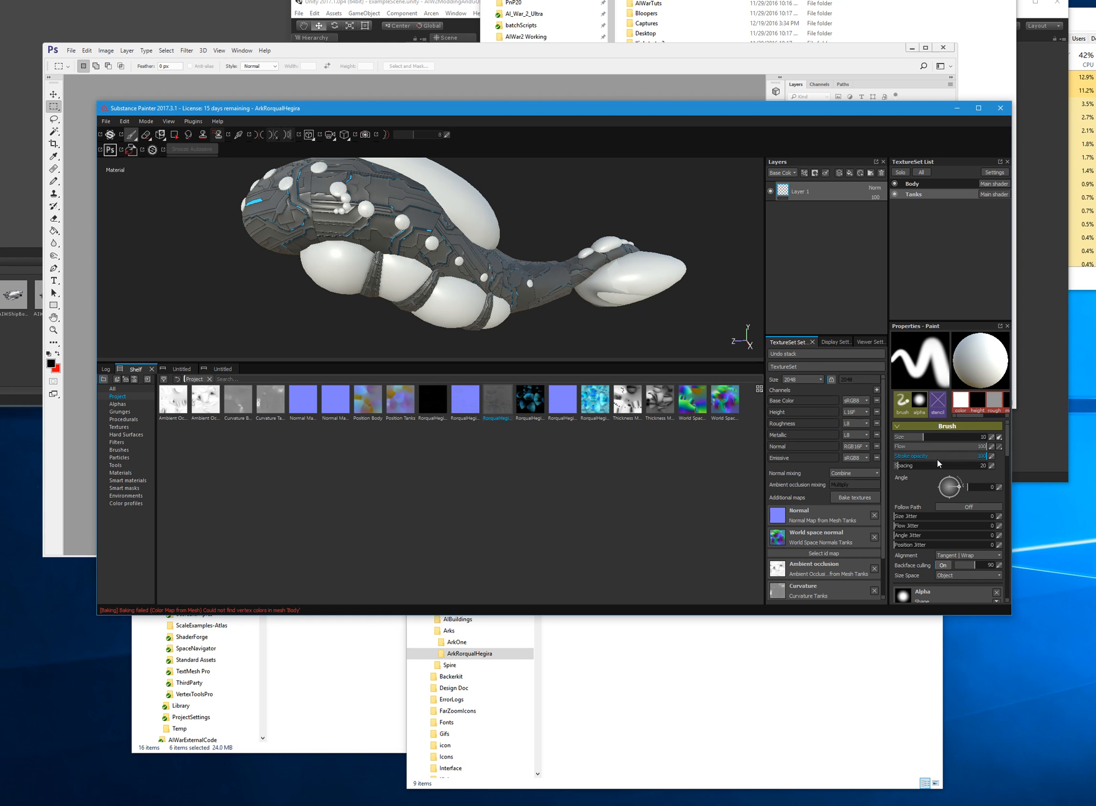
- Add a fill layer to the Tanks texture set and delete its empty paint layer, Layer 1
{"action": "left_click", "coordinate": [849, 174]}
{"action": "left_click", "coordinate": [826, 210]}
{"action": "key", "text": "Delete"}
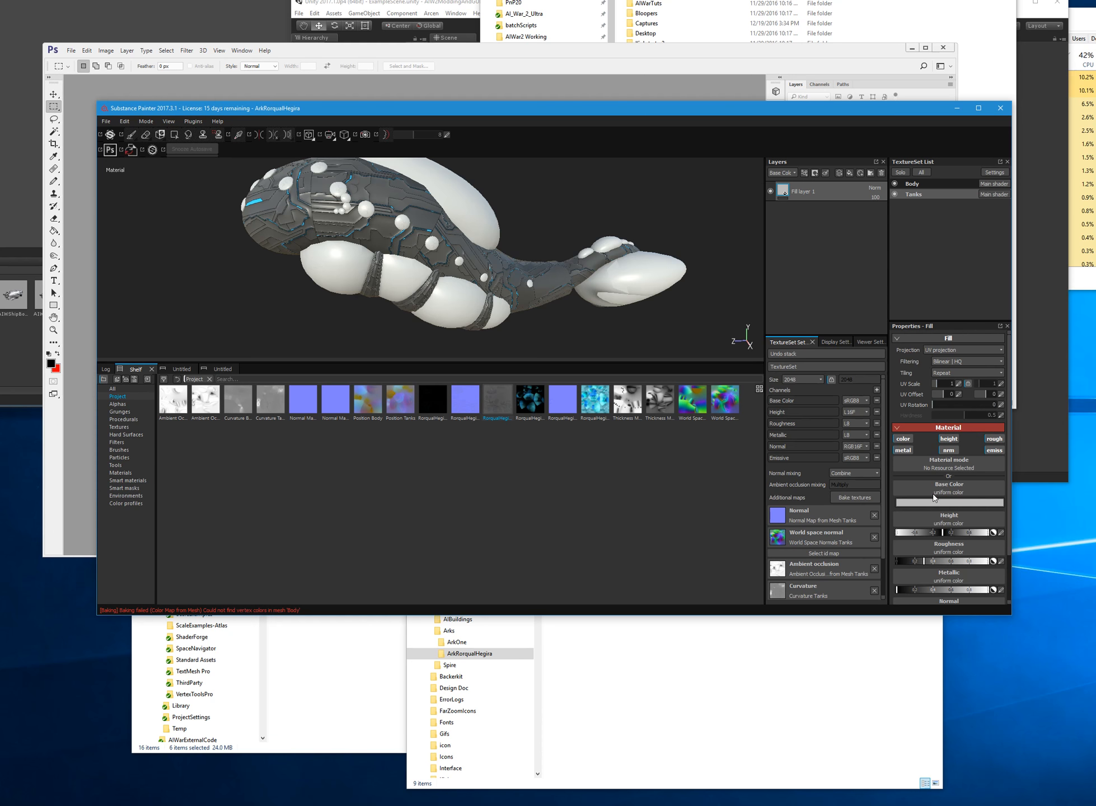
- Turn off the height, roughness and metallic channels on the Tanks fill layer
{"action": "scroll", "coordinate": [933, 495], "scroll_direction": "down", "scroll_amount": 2}
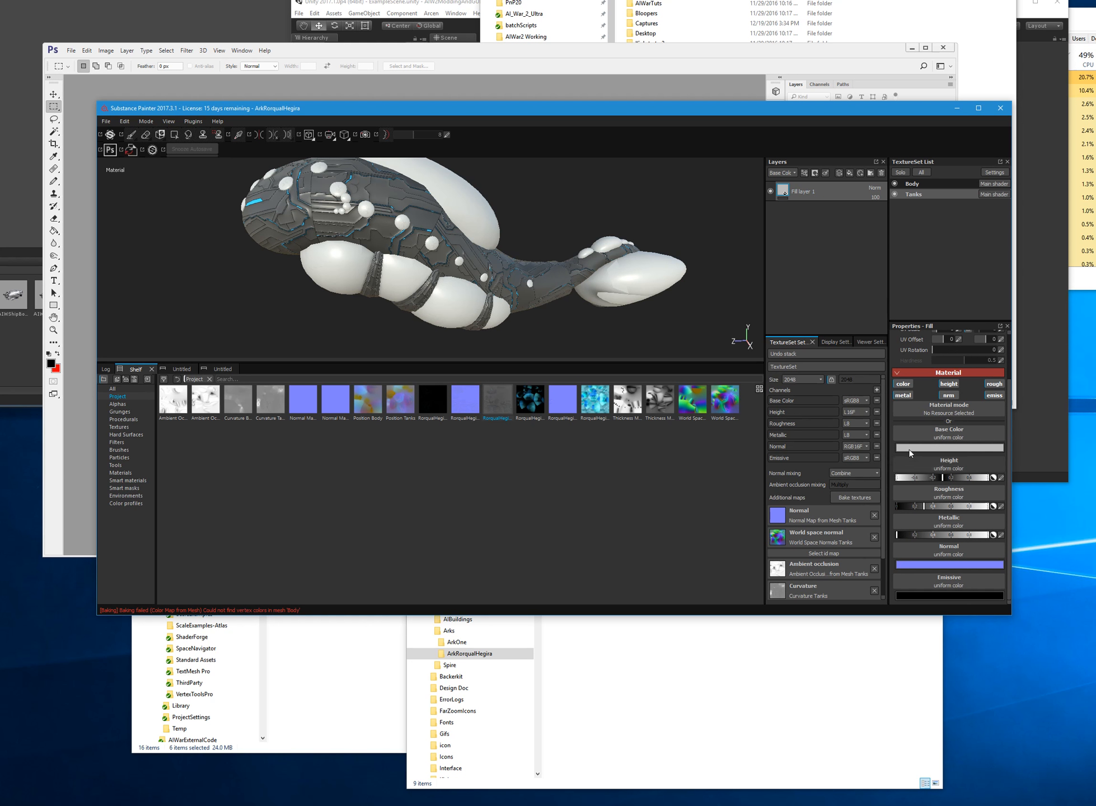
{"action": "left_click", "coordinate": [949, 384]}
{"action": "left_click", "coordinate": [999, 414]}
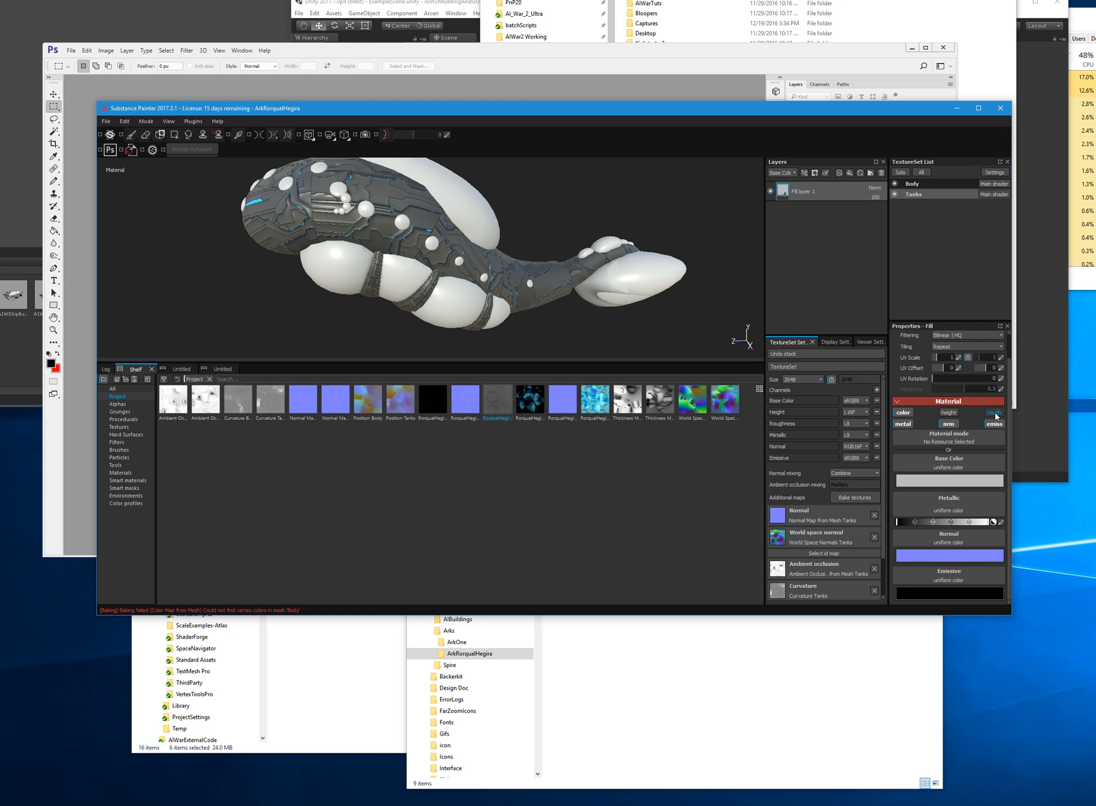
{"action": "left_click", "coordinate": [902, 425]}
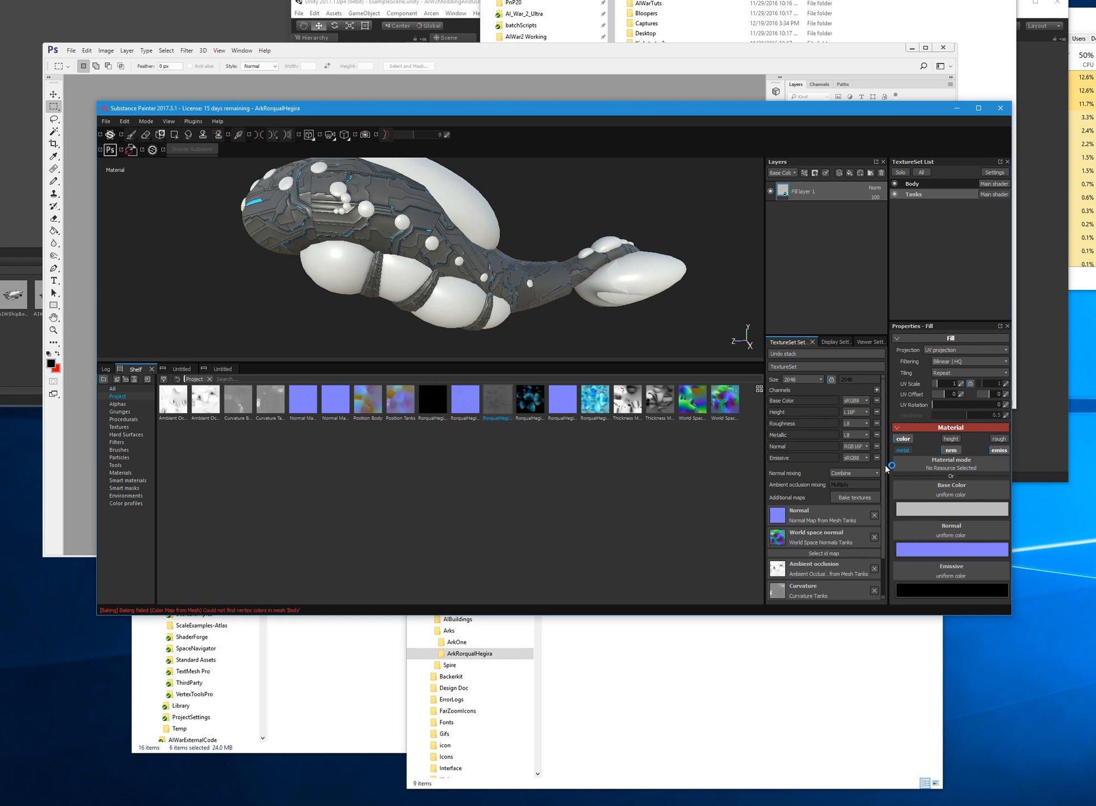
- Assign RorqualHegira_Tanks_Emission, RorqualHegira_Tanks_Normal and RorqualHegira_Tanks_Texture to the Tanks fill layer's Emissive, Normal and Base Color channels
{"action": "left_click_drag", "start_coordinate": [538, 404], "coordinate": [947, 557]}
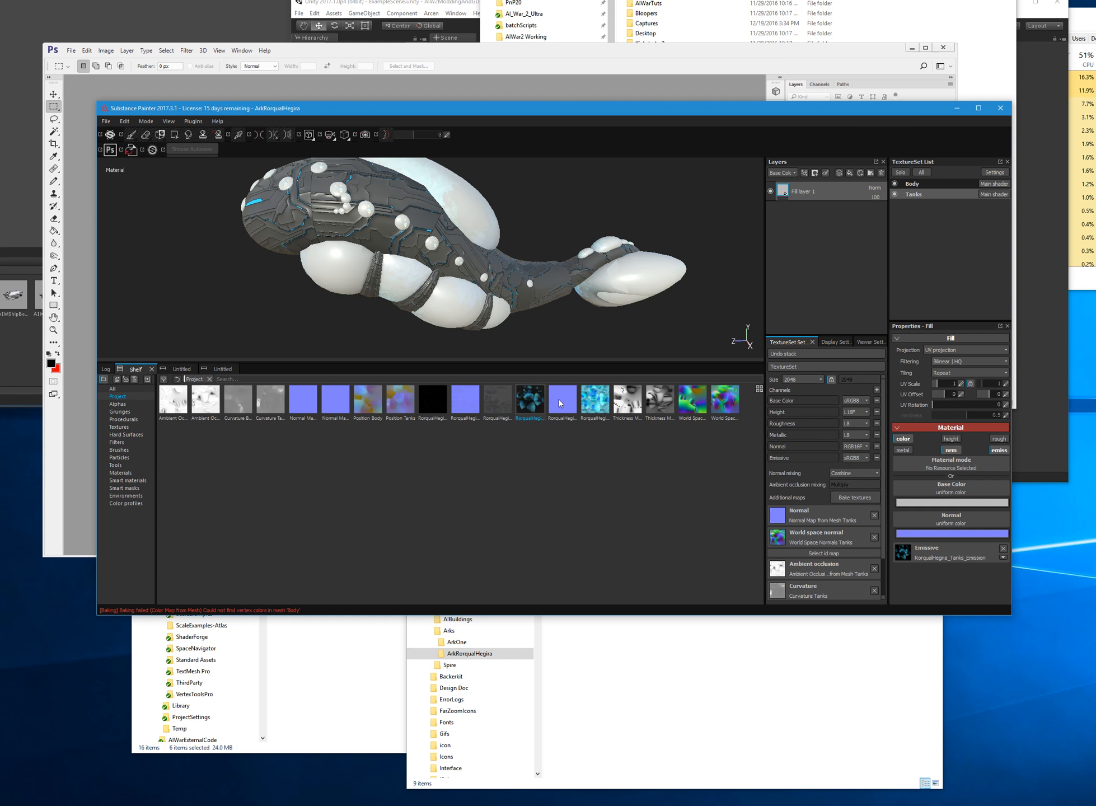
{"action": "left_click_drag", "start_coordinate": [561, 405], "coordinate": [921, 509]}
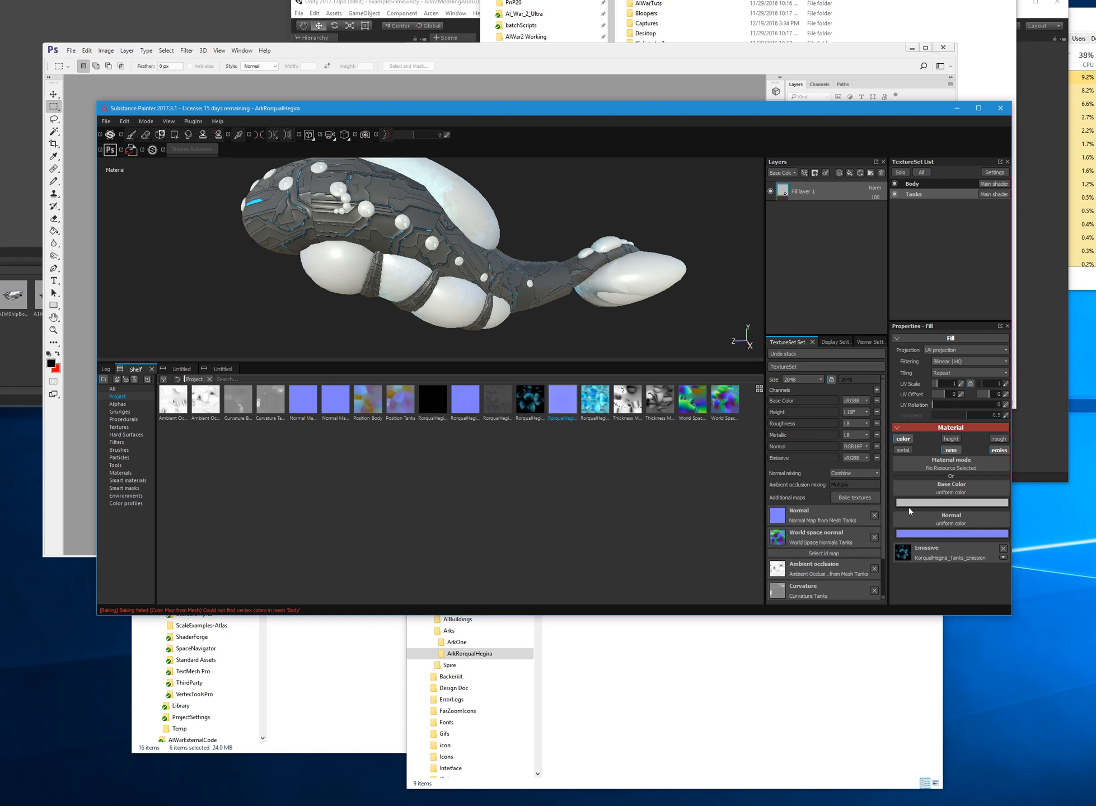
{"action": "left_click_drag", "start_coordinate": [571, 416], "coordinate": [919, 514]}
{"action": "left_click_drag", "start_coordinate": [594, 403], "coordinate": [897, 492]}
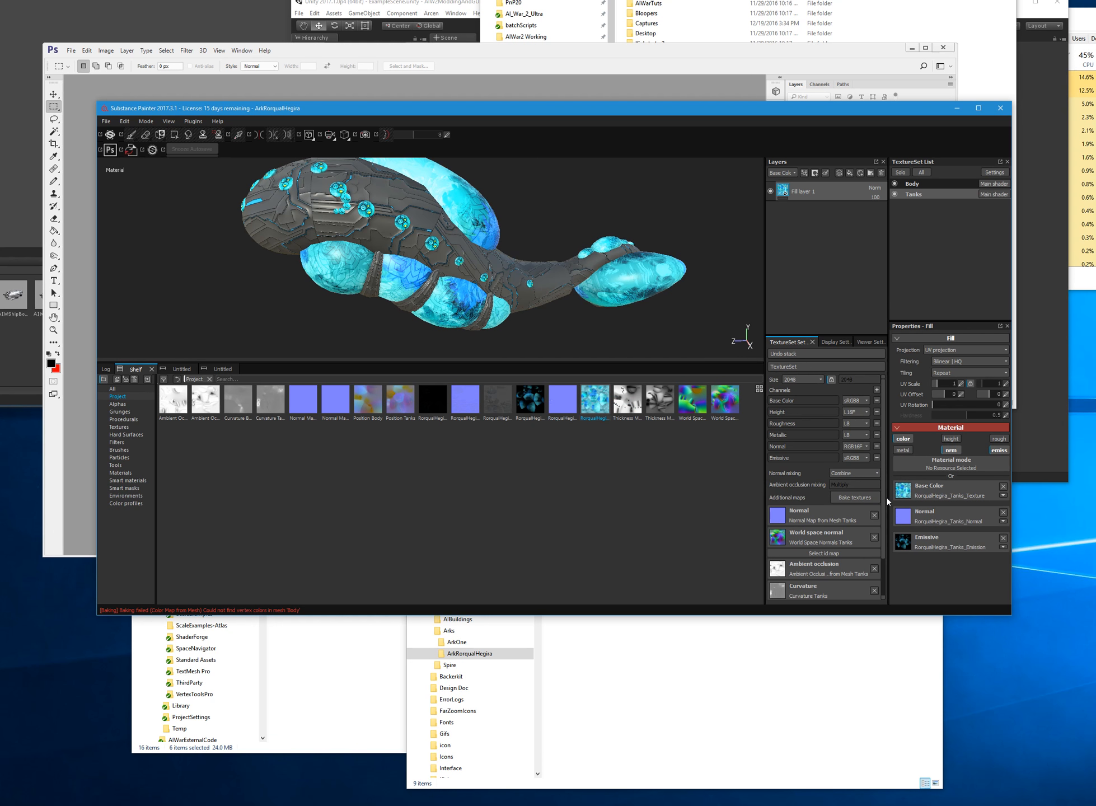
- Save the project and check the ArkRorqualHegira.spp file in the ArkRorqualHegira folder
{"action": "left_click_drag", "start_coordinate": [195, 237], "coordinate": [520, 243], "text": "alt"}
{"action": "key", "text": "ctrl+s"}
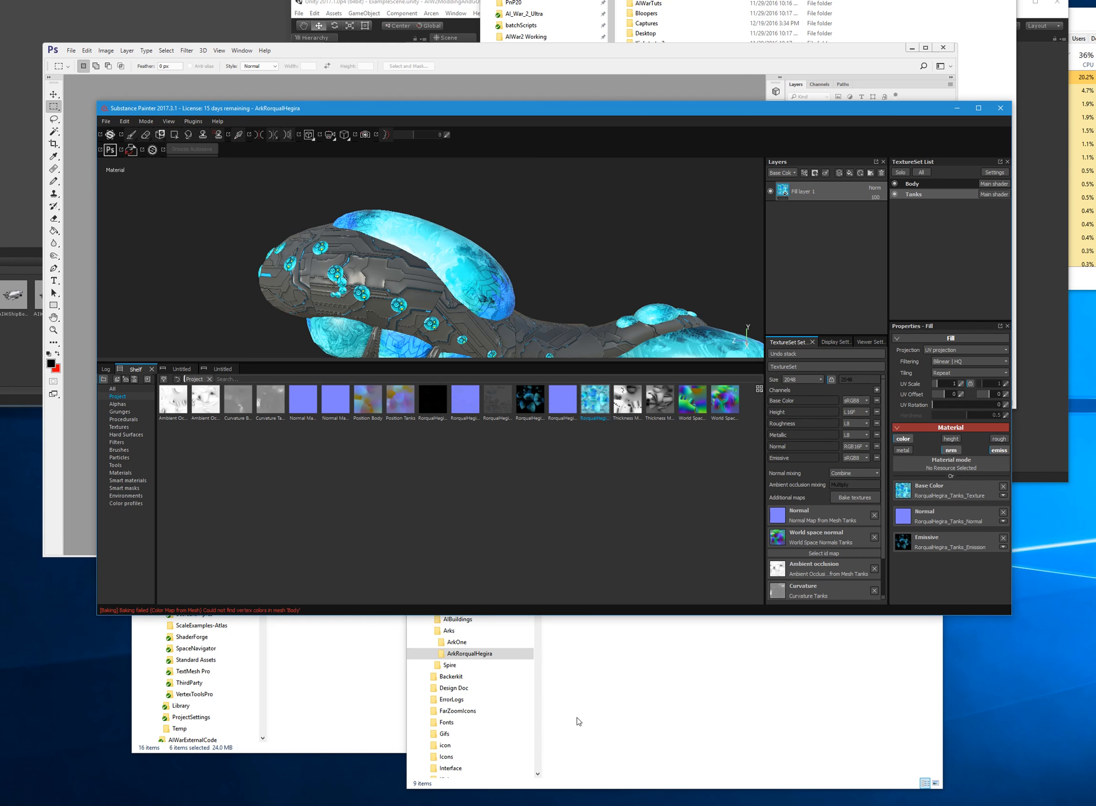
{"action": "left_click", "coordinate": [639, 669]}
{"action": "left_click", "coordinate": [645, 345]}
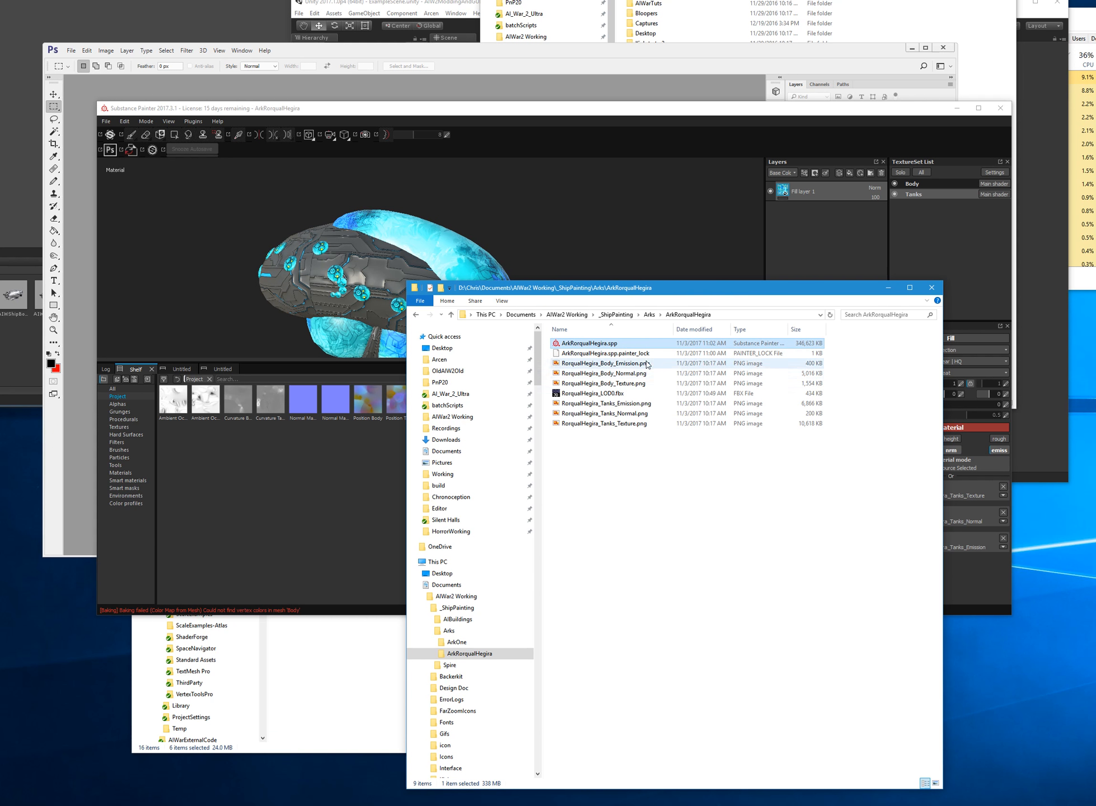
{"action": "left_click", "coordinate": [286, 564]}
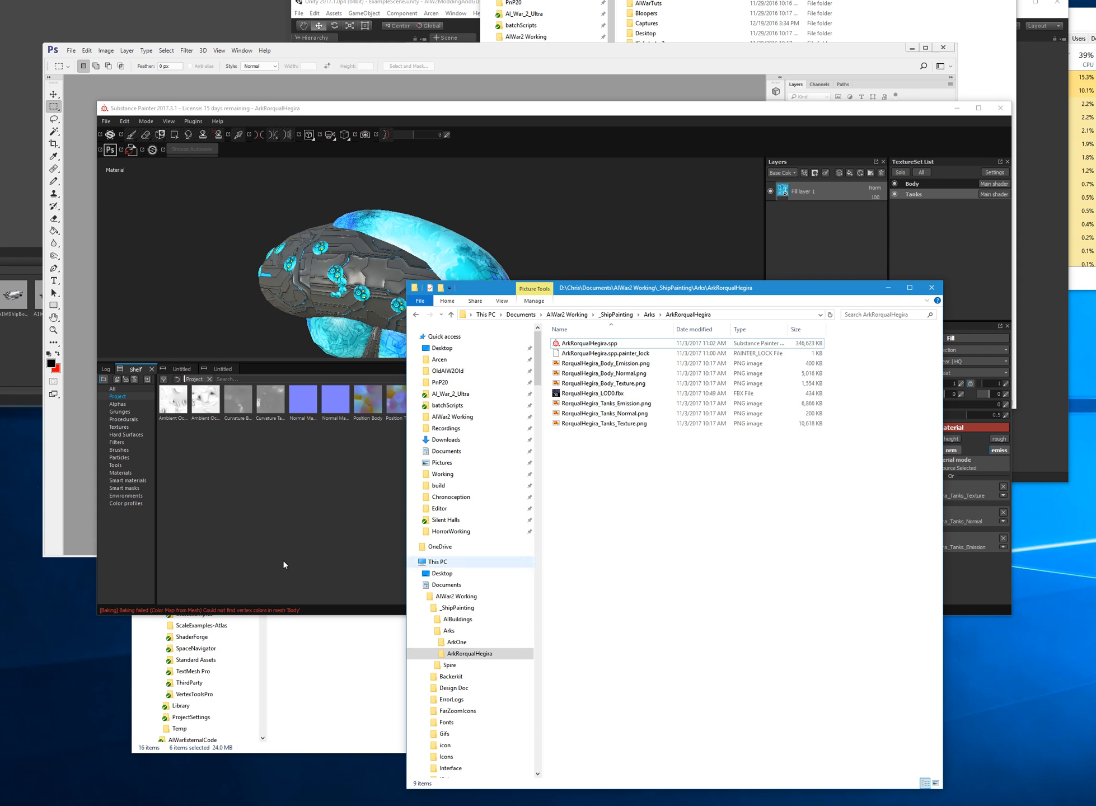
- Examine the textured ark model from several angles and distances, including the panel lines and tanks
{"action": "left_click_drag", "start_coordinate": [291, 281], "coordinate": [410, 250], "text": "alt"}
{"action": "mouse_move", "coordinate": [749, 258]}
{"action": "left_mouse_down", "text": "alt"}
{"action": "mouse_move", "coordinate": [757, 235]}
{"action": "mouse_move", "coordinate": [739, 248]}
{"action": "mouse_move", "coordinate": [537, 253]}
{"action": "mouse_move", "coordinate": [617, 250]}
{"action": "mouse_move", "coordinate": [751, 330]}
{"action": "mouse_move", "coordinate": [599, 268]}
{"action": "mouse_move", "coordinate": [379, 265]}
{"action": "mouse_move", "coordinate": [636, 272]}
{"action": "mouse_move", "coordinate": [135, 272]}
{"action": "mouse_move", "coordinate": [594, 299]}
{"action": "mouse_move", "coordinate": [455, 321]}
{"action": "mouse_move", "coordinate": [400, 302]}
{"action": "left_mouse_up", "text": "alt"}
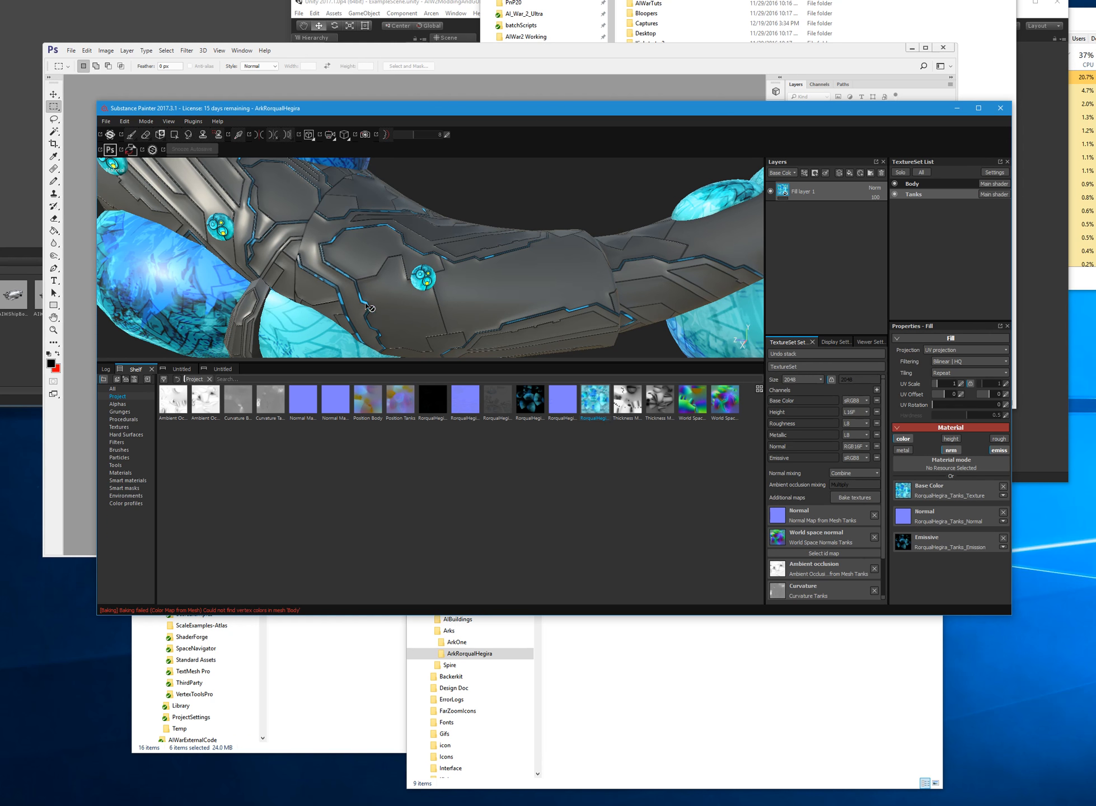
{"action": "right_click_drag", "start_coordinate": [368, 307], "coordinate": [249, 223], "text": "alt"}
{"action": "left_click_drag", "start_coordinate": [197, 218], "coordinate": [367, 288], "text": "alt"}
{"action": "right_click_drag", "start_coordinate": [368, 288], "coordinate": [335, 253], "text": "alt"}
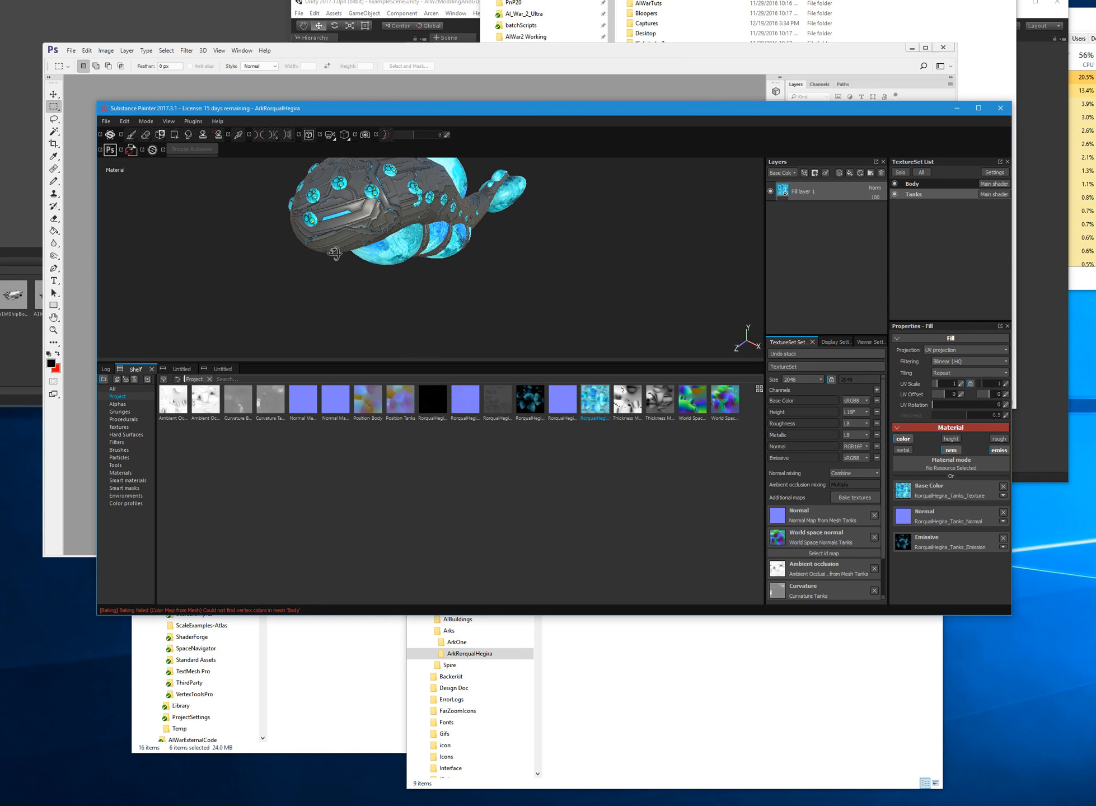
{"action": "left_click_drag", "start_coordinate": [334, 253], "coordinate": [293, 277], "text": "alt"}
{"action": "right_click_drag", "start_coordinate": [294, 277], "coordinate": [245, 308], "text": "alt"}
{"action": "left_click_drag", "start_coordinate": [245, 308], "coordinate": [493, 251], "text": "alt"}
{"action": "middle_click_drag", "start_coordinate": [492, 252], "coordinate": [524, 236], "text": "alt"}
{"action": "right_click_drag", "start_coordinate": [525, 236], "coordinate": [471, 266], "text": "alt"}
{"action": "mouse_move", "coordinate": [470, 266]}
{"action": "left_mouse_down", "text": "alt"}
{"action": "mouse_move", "coordinate": [404, 303]}
{"action": "mouse_move", "coordinate": [285, 258]}
{"action": "mouse_move", "coordinate": [240, 290]}
{"action": "mouse_move", "coordinate": [338, 289]}
{"action": "mouse_move", "coordinate": [589, 235]}
{"action": "mouse_move", "coordinate": [480, 235]}
{"action": "mouse_move", "coordinate": [436, 269]}
{"action": "mouse_move", "coordinate": [531, 272]}
{"action": "mouse_move", "coordinate": [417, 277]}
{"action": "mouse_move", "coordinate": [426, 286]}
{"action": "left_mouse_up", "text": "alt"}
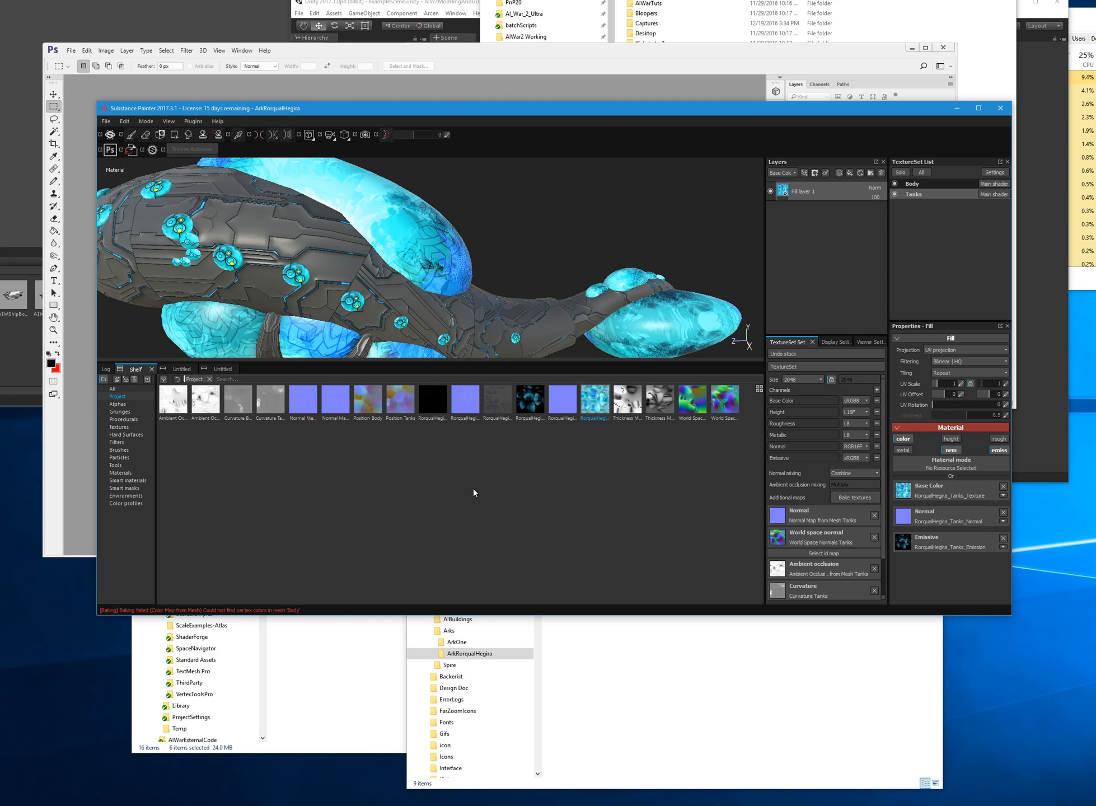
- Open RorqualHegira_Body_Texture.png from the ArkRorqualHegira folder in Photoshop
{"action": "left_click", "coordinate": [684, 674]}
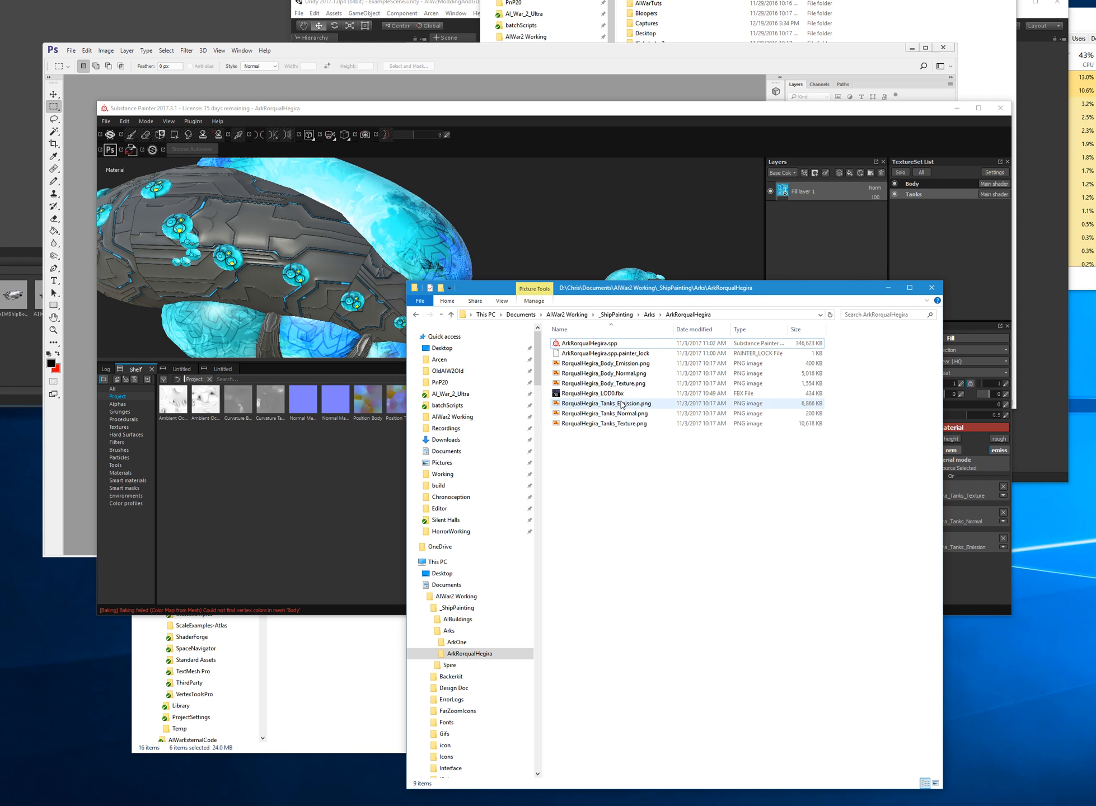
{"action": "left_click", "coordinate": [635, 384]}
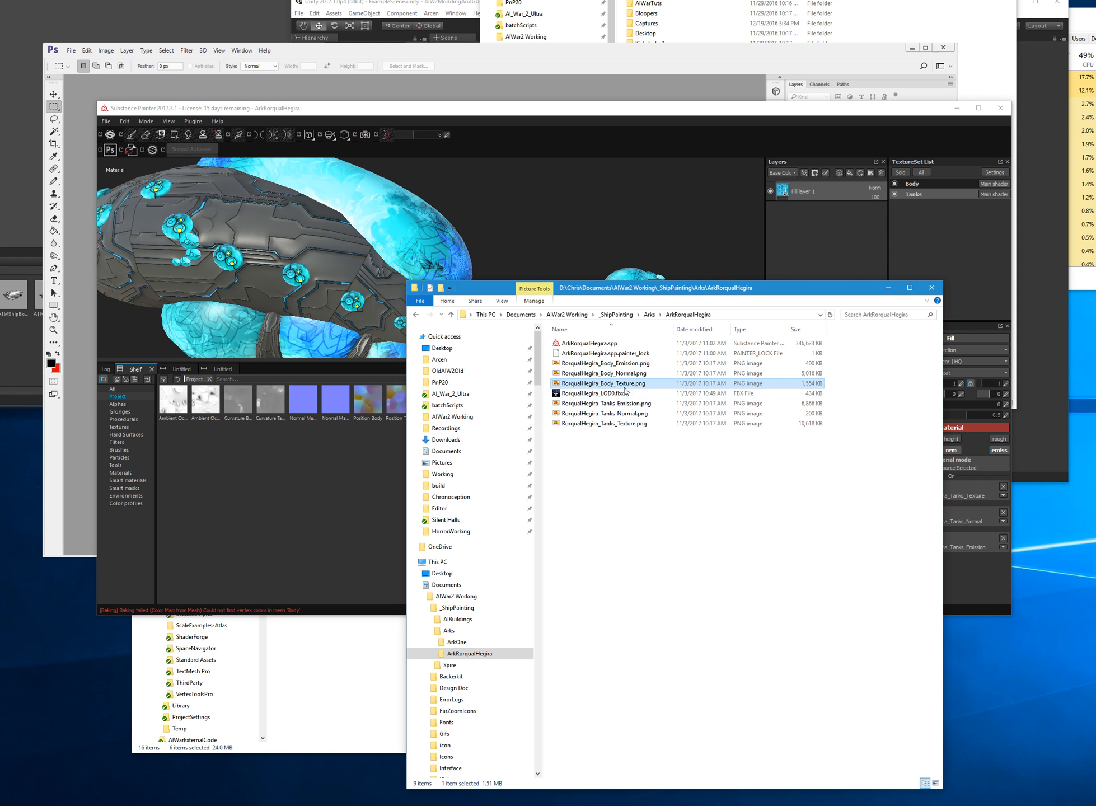
{"action": "left_click_drag", "start_coordinate": [616, 387], "coordinate": [390, 99]}
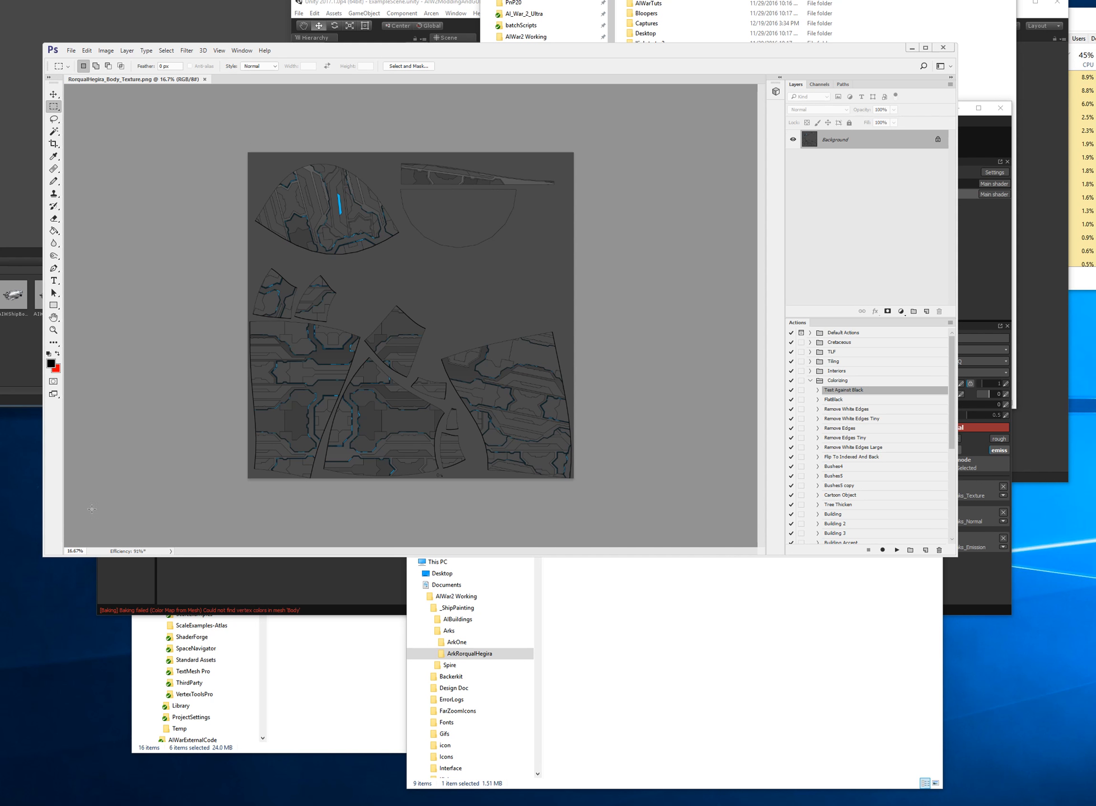
- Select the dark line work of the body texture with the Magic Wand at tolerance 20 and invert the selection
{"action": "scroll", "coordinate": [194, 458], "scroll_direction": "up", "scroll_amount": 3, "text": "alt"}
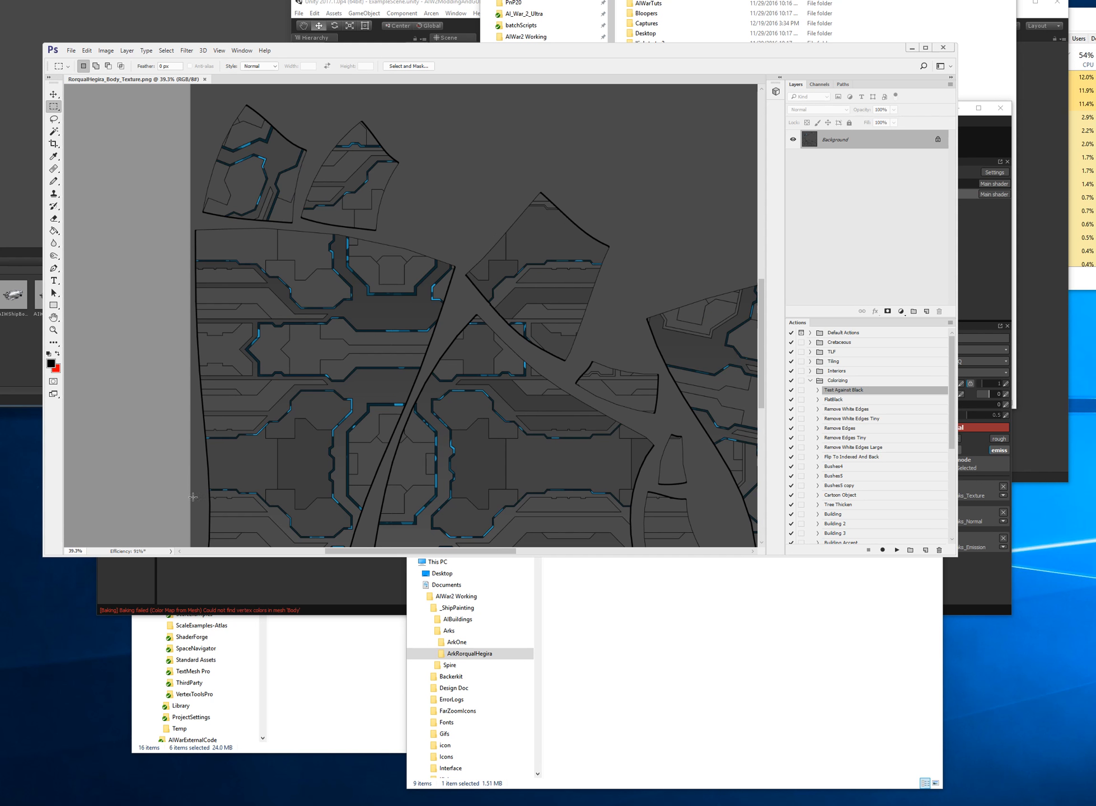
{"action": "left_click", "coordinate": [54, 131]}
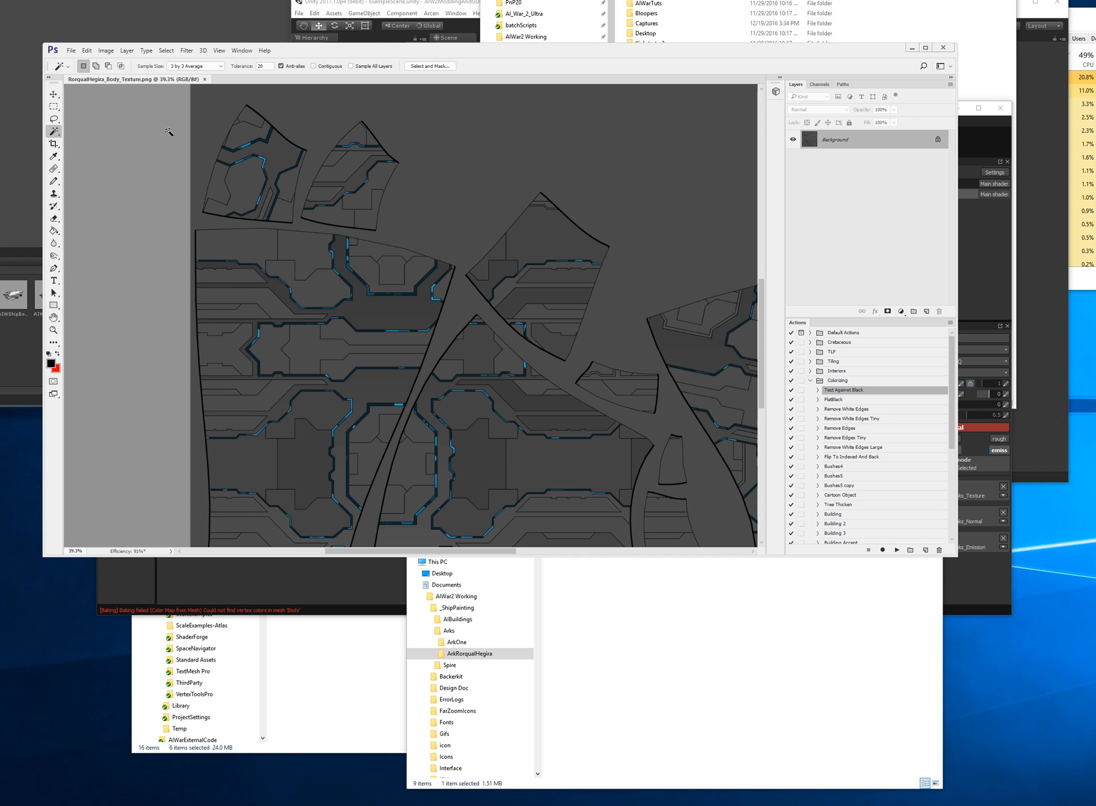
{"action": "scroll", "coordinate": [196, 138], "scroll_direction": "up", "scroll_amount": 5, "text": "alt"}
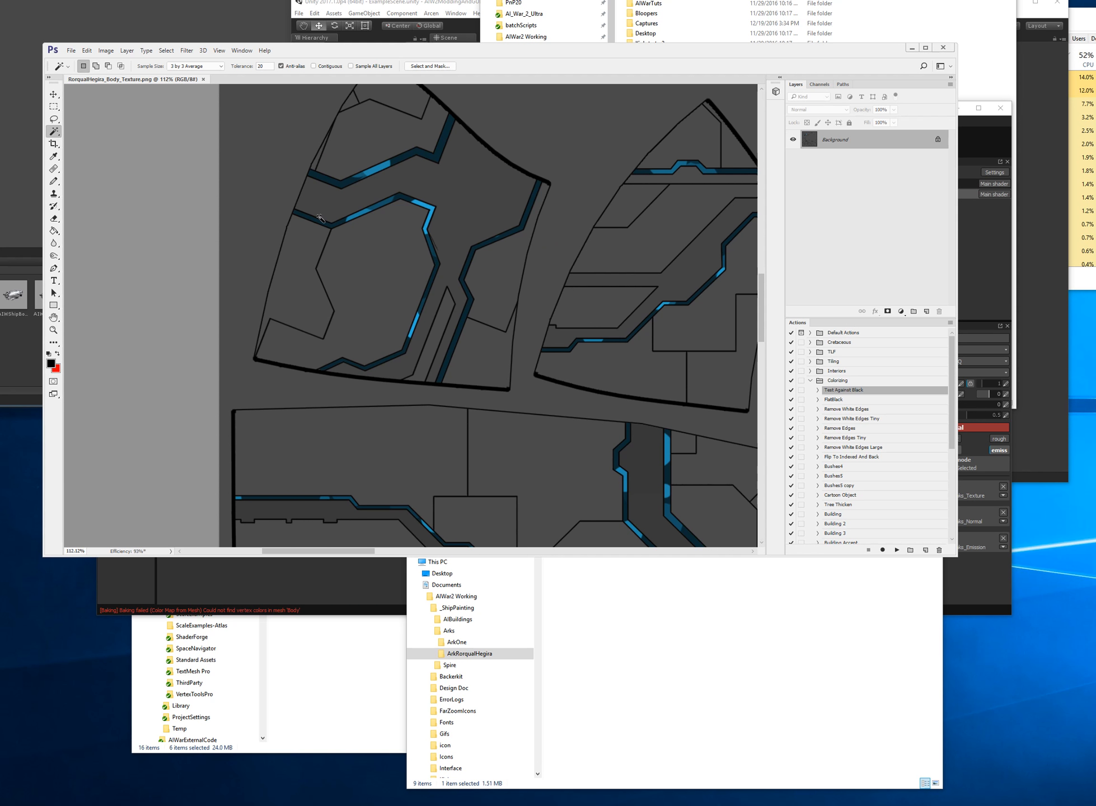
{"action": "left_click", "coordinate": [319, 224]}
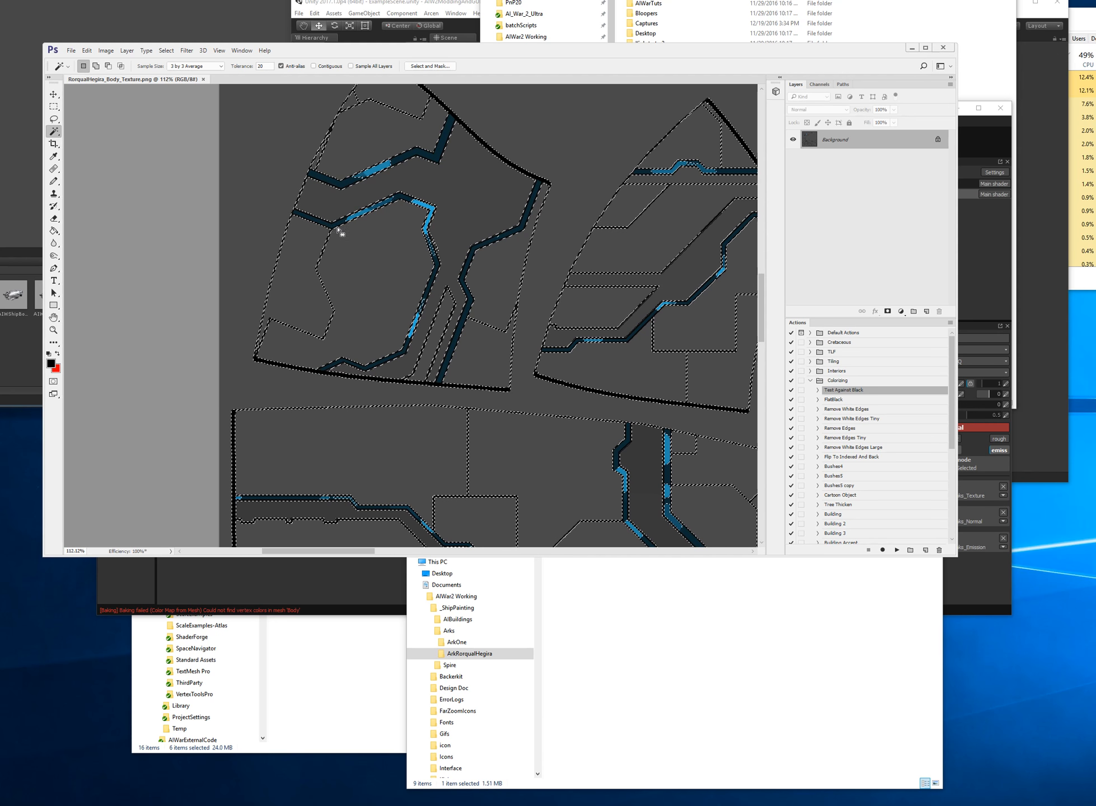
{"action": "scroll", "coordinate": [463, 392], "scroll_direction": "down", "scroll_amount": 5, "text": "alt"}
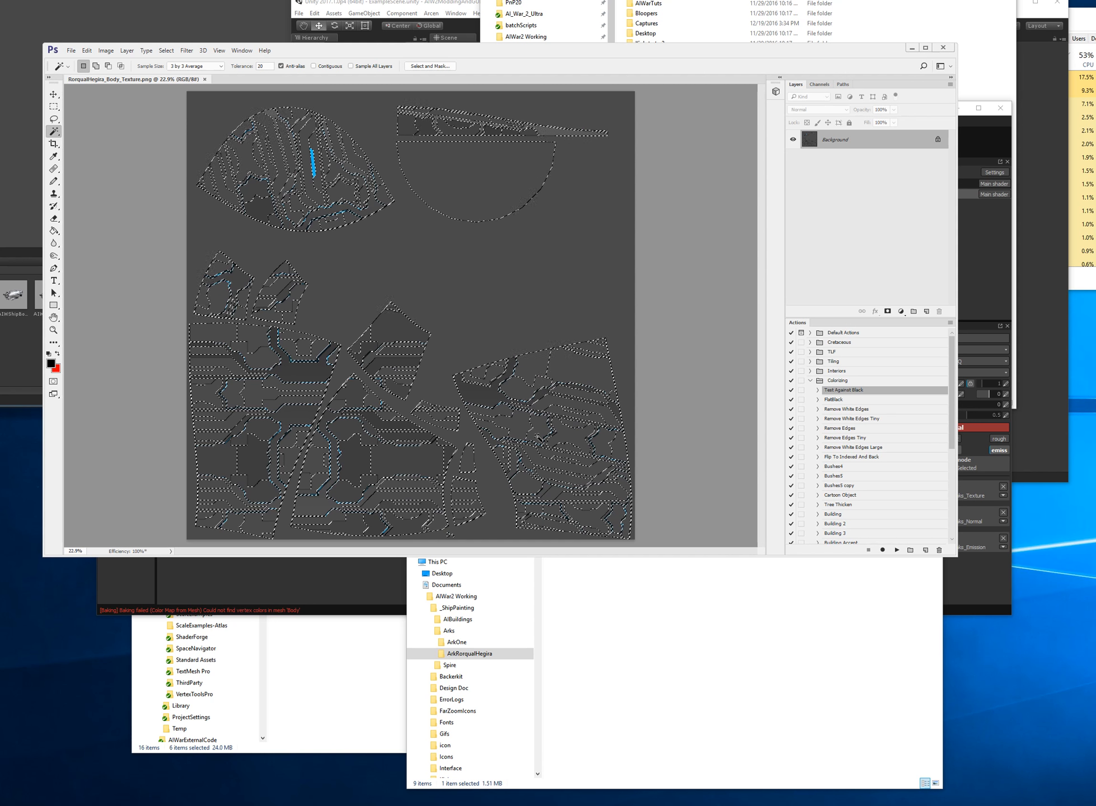
{"action": "right_click", "coordinate": [454, 374]}
{"action": "left_click", "coordinate": [482, 526]}
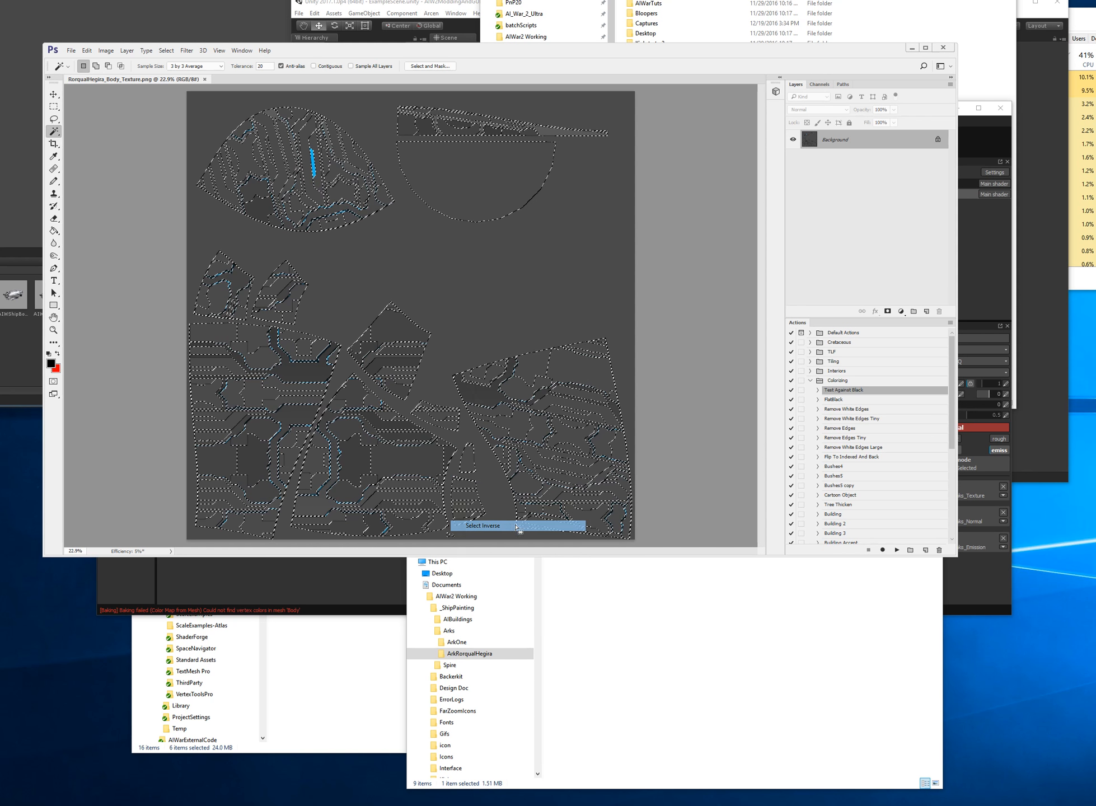
- Convert the locked Background of the body texture into a regular layer with the default settings
{"action": "right_click", "coordinate": [846, 144]}
{"action": "left_click", "coordinate": [862, 150]}
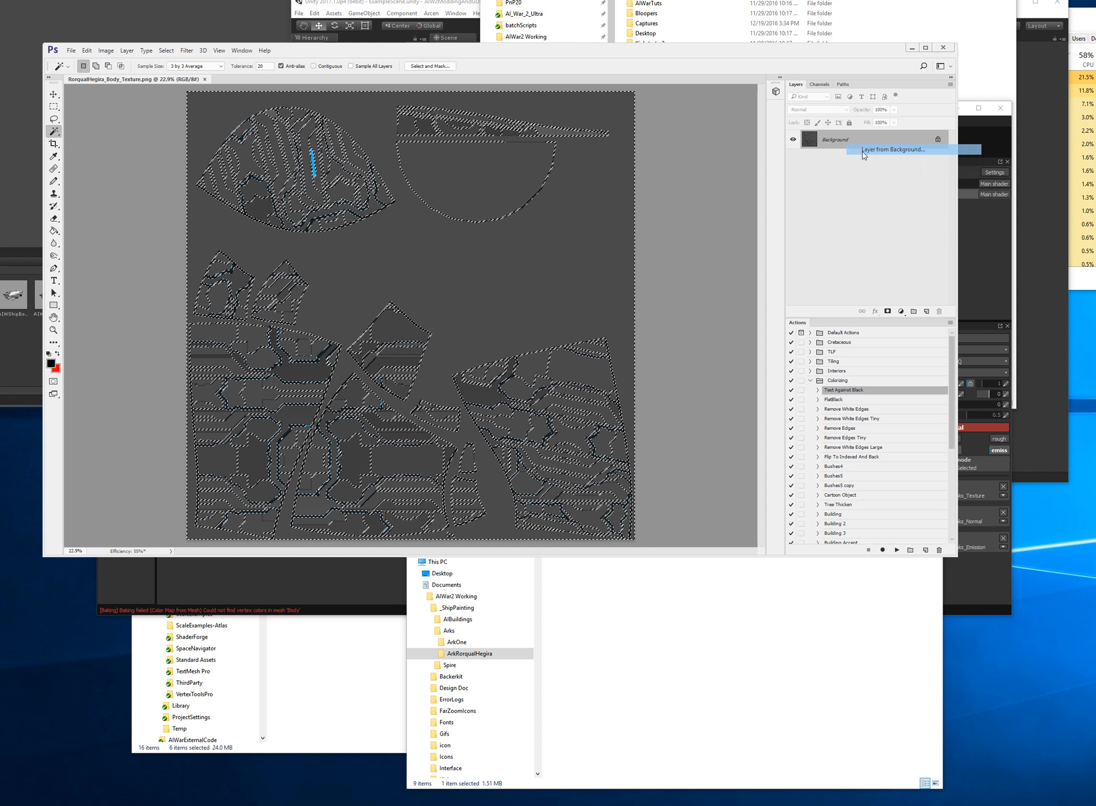
{"action": "key", "text": "Return"}
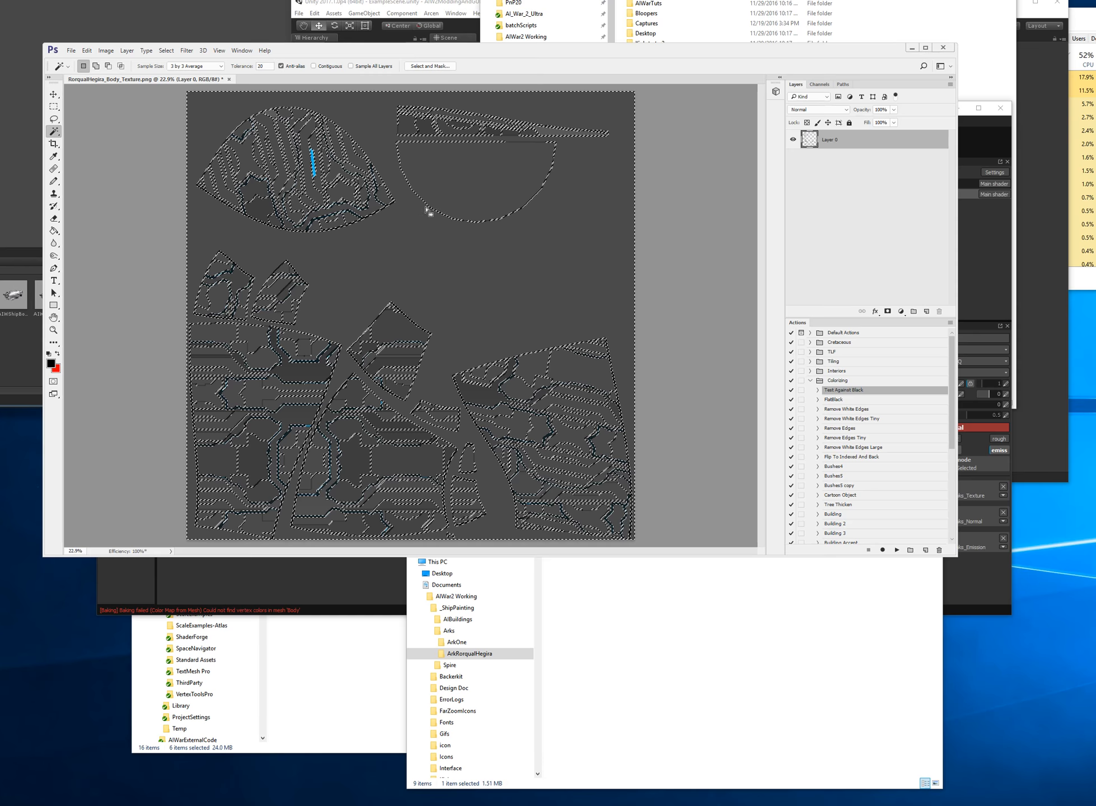
- Try deleting the selected grey panel areas, inspect the remaining line work without the selection, and undo the deletion
{"action": "key", "text": "Delete"}
{"action": "left_click", "coordinate": [54, 106]}
{"action": "key", "text": "ctrl+d"}
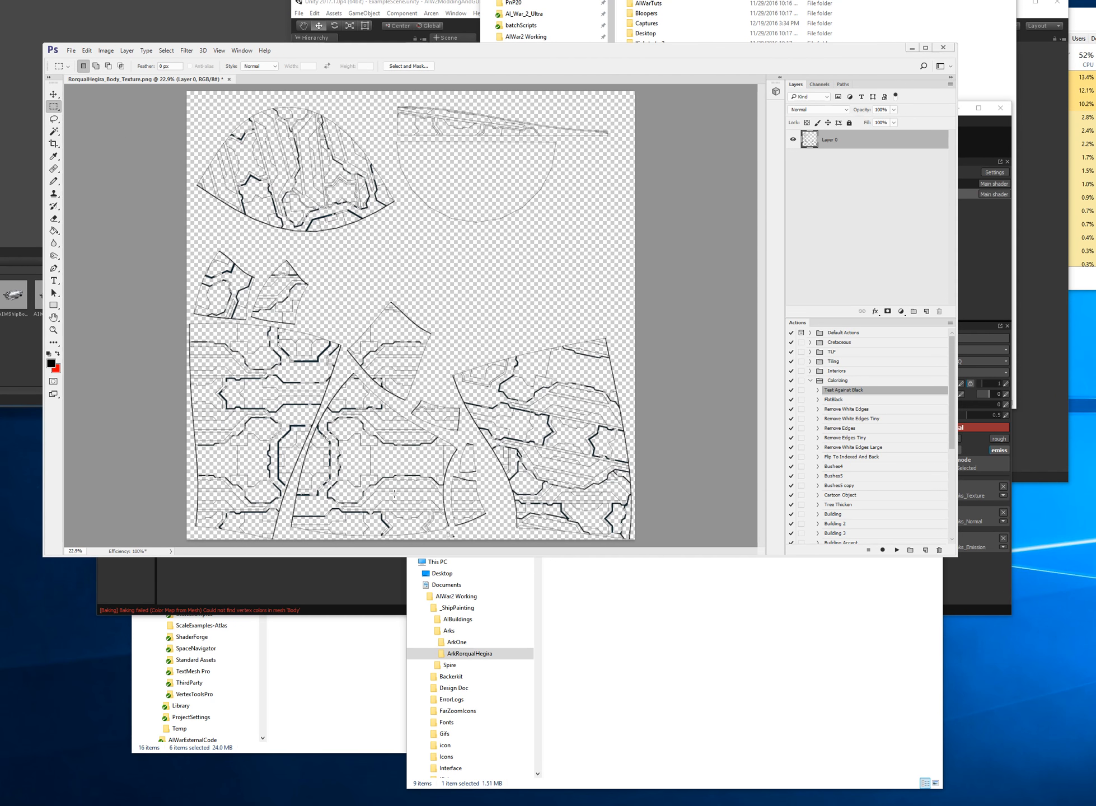
{"action": "scroll", "coordinate": [394, 494], "scroll_direction": "down", "scroll_amount": 2, "text": "alt"}
{"action": "scroll", "coordinate": [395, 490], "scroll_direction": "up", "scroll_amount": 10, "text": "alt"}
{"action": "scroll", "coordinate": [397, 486], "scroll_direction": "down", "scroll_amount": 9, "text": "alt"}
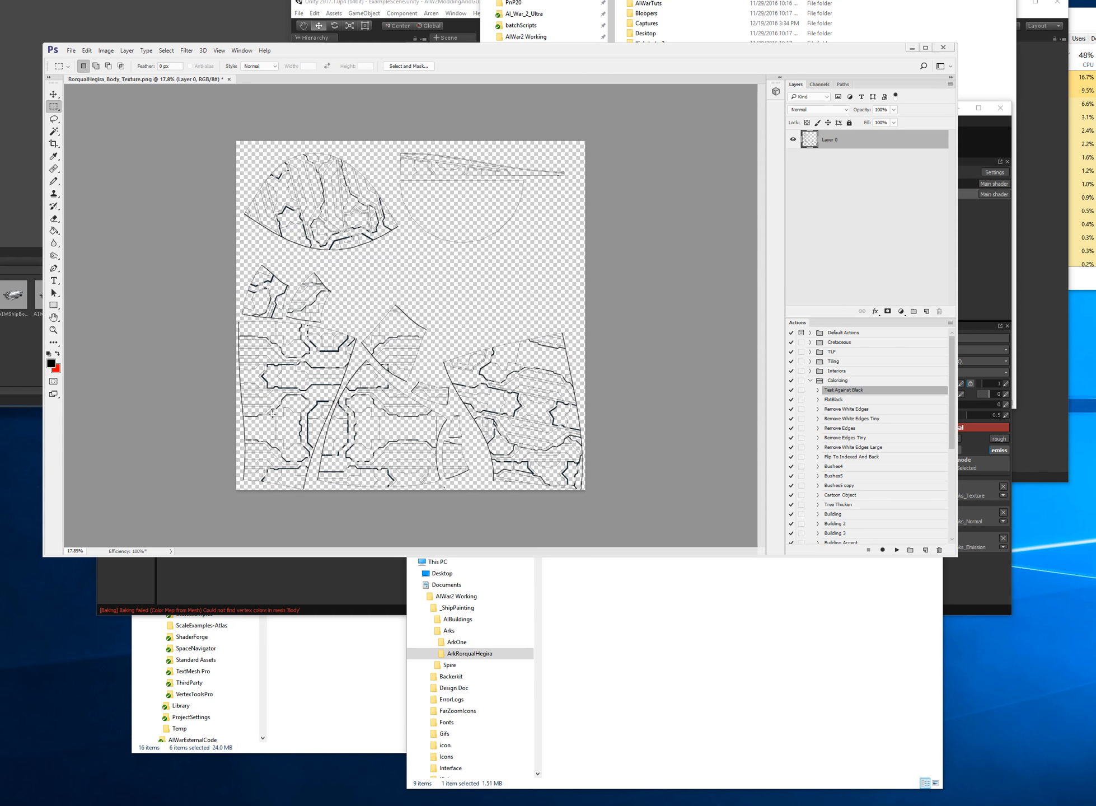
{"action": "scroll", "coordinate": [284, 180], "scroll_direction": "up", "scroll_amount": 12, "text": "alt"}
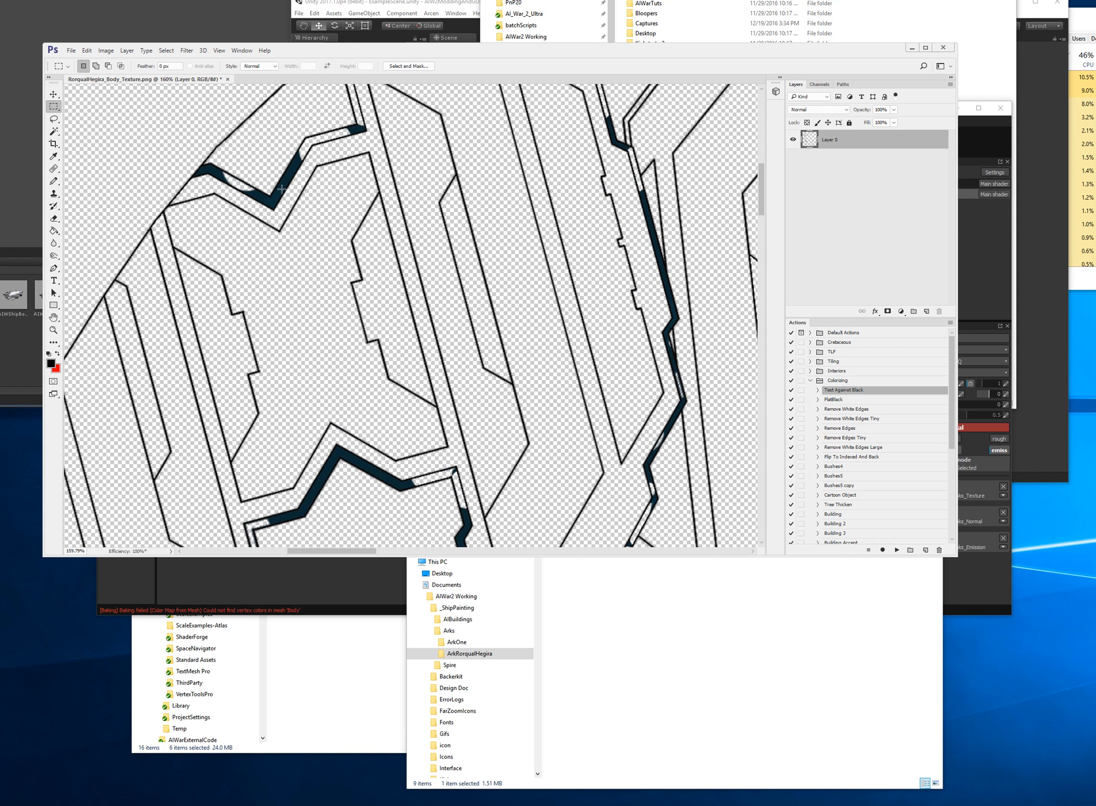
{"action": "scroll", "coordinate": [319, 309], "scroll_direction": "down", "scroll_amount": 3, "text": "alt"}
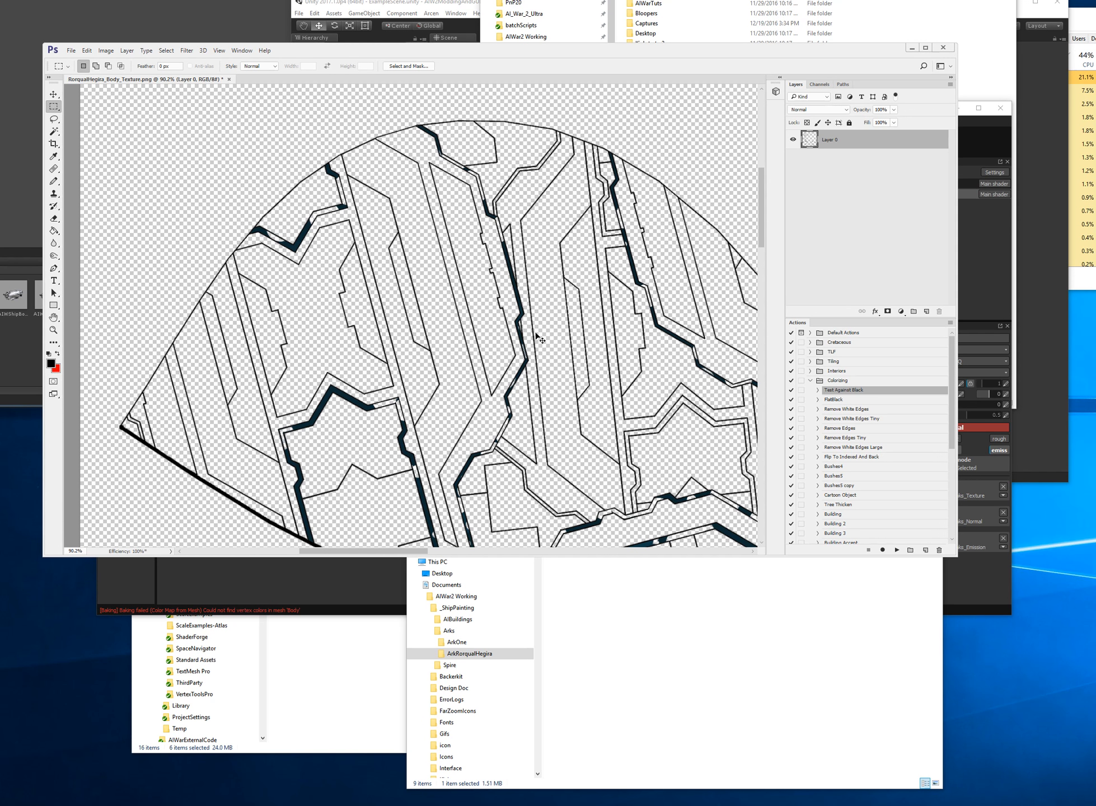
{"action": "key", "text": "ctrl+alt+z"}
{"action": "key", "text": "ctrl+alt+z"}
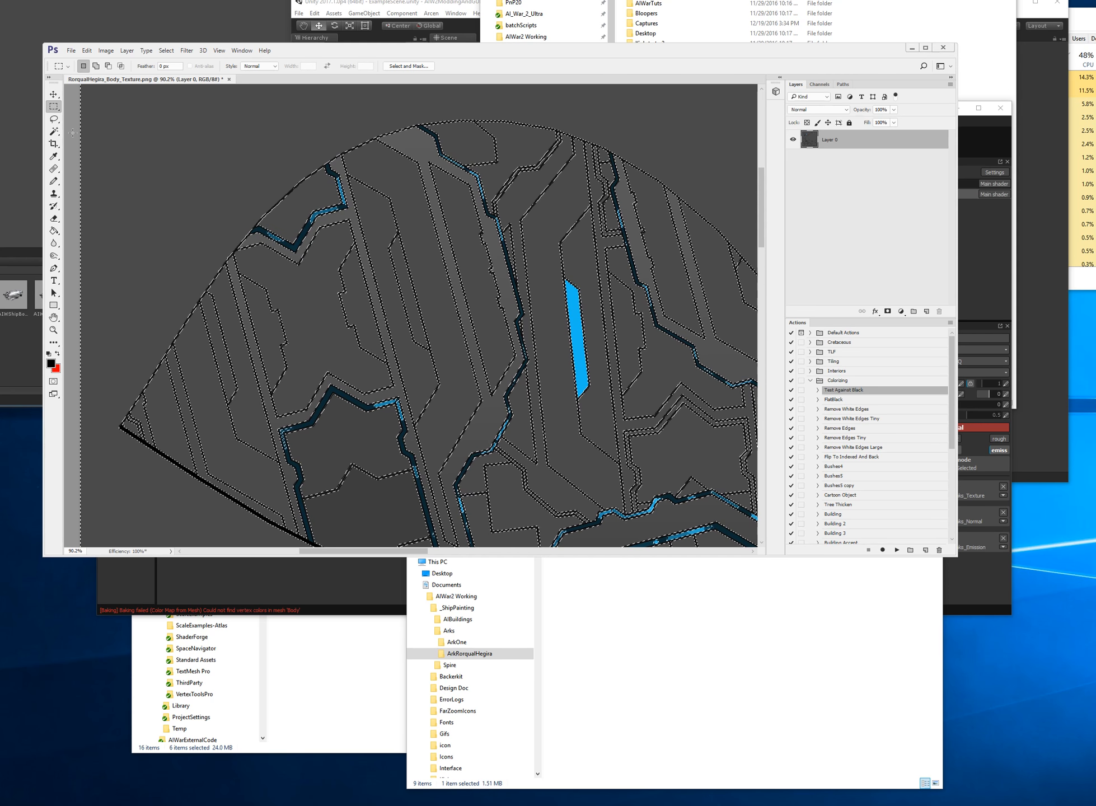
- Try deleting the selected panel areas once more, undo the deletion and clear the selection
{"action": "left_click", "coordinate": [53, 131]}
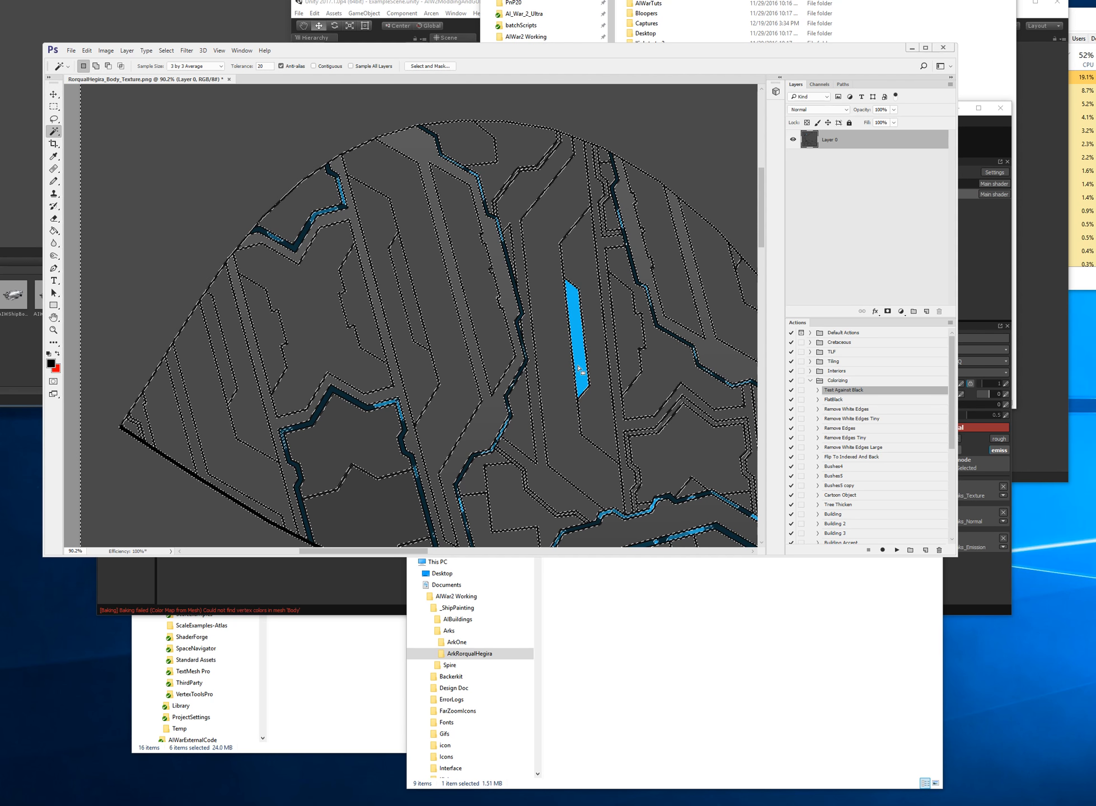
{"action": "left_click", "coordinate": [14, 235]}
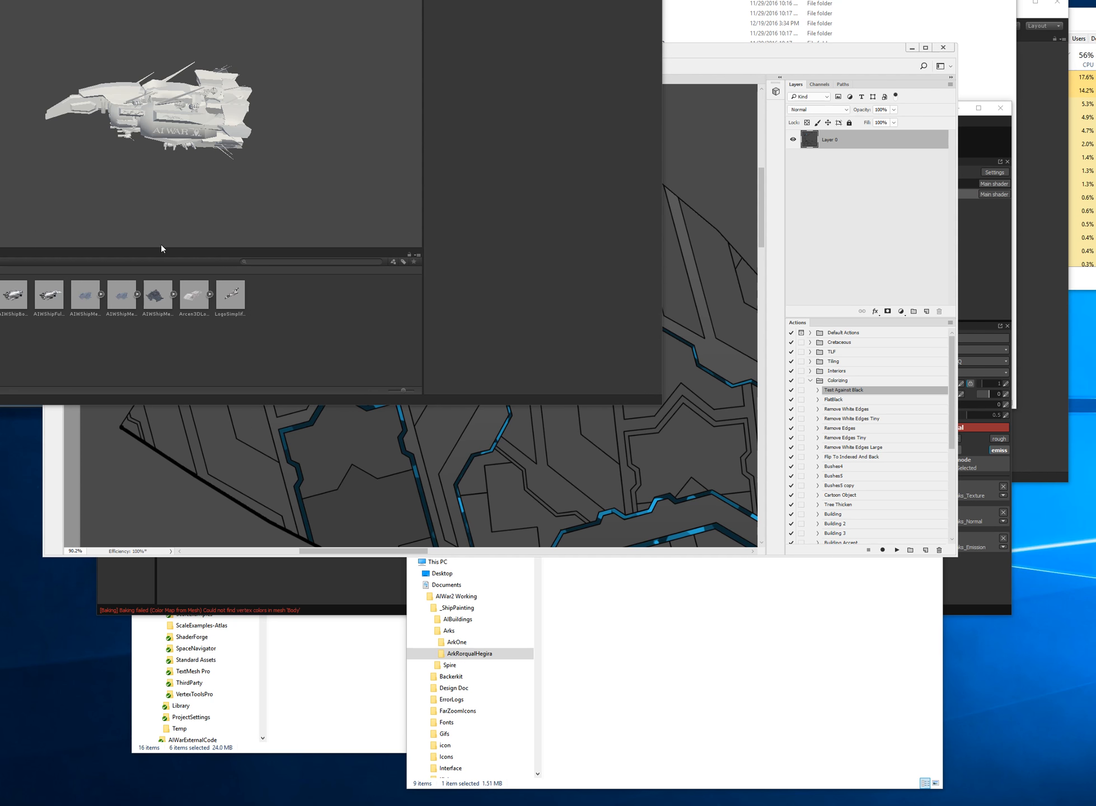
{"action": "left_click", "coordinate": [153, 475]}
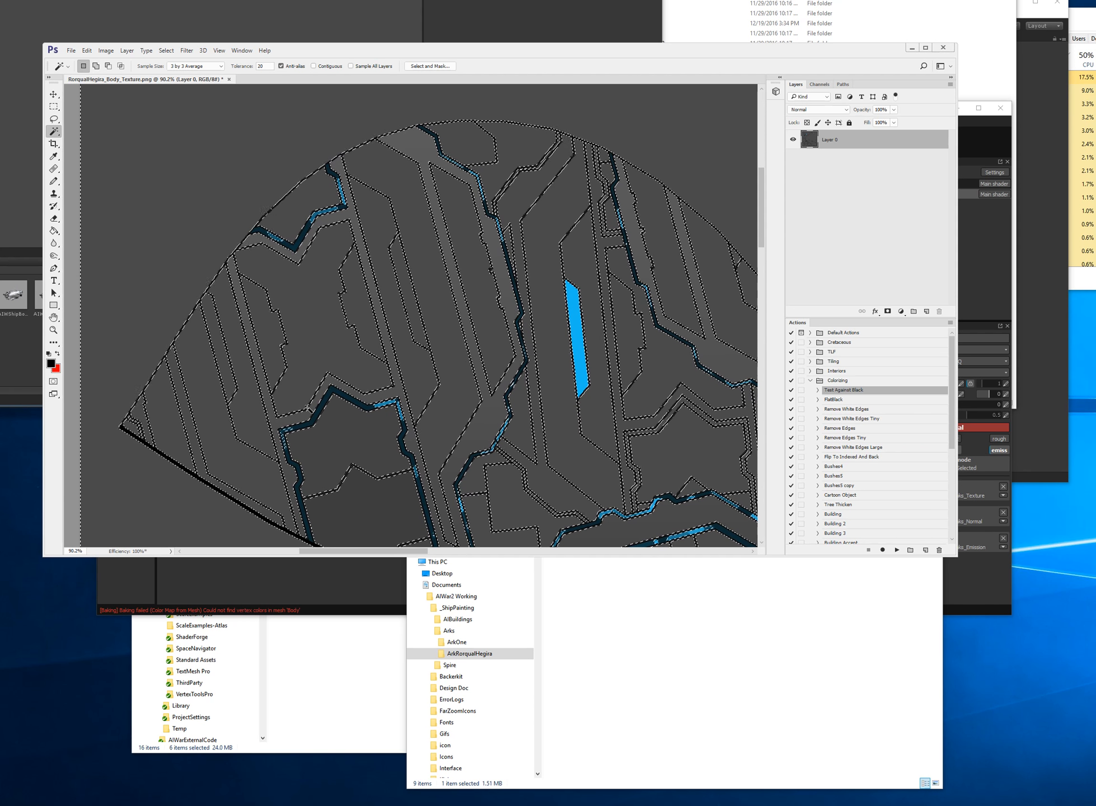
{"action": "key", "text": "Delete"}
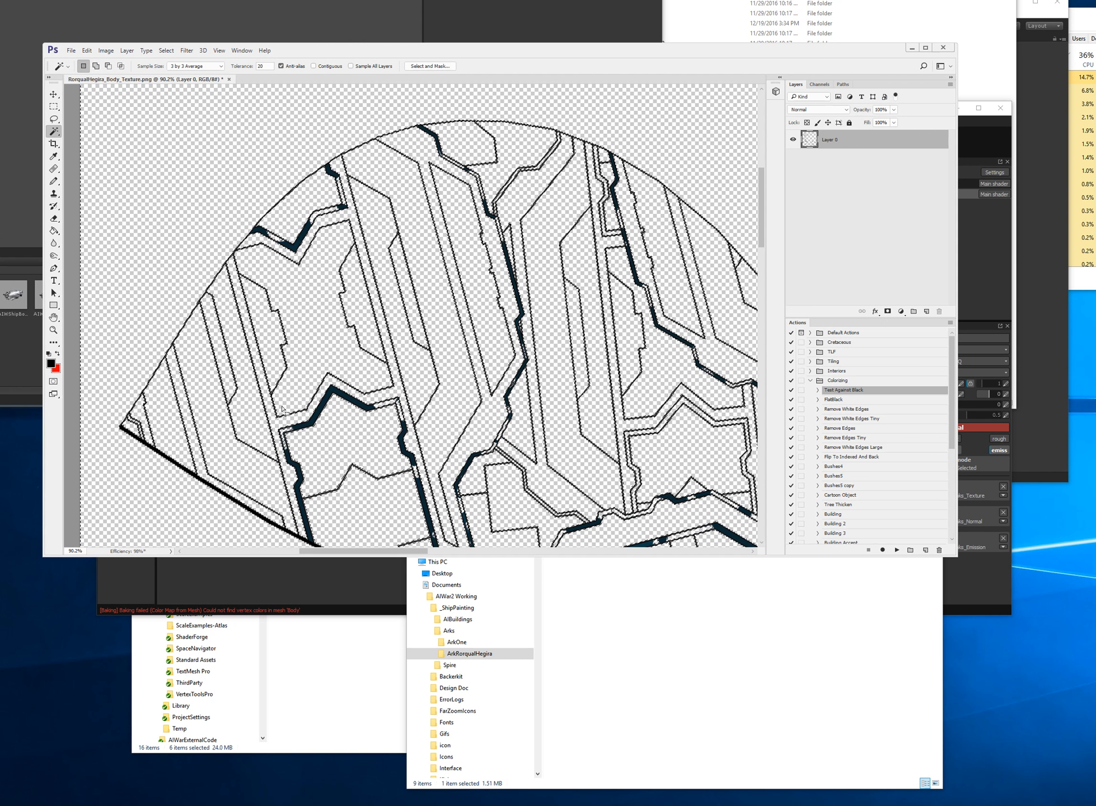
{"action": "key", "text": "ctrl+z"}
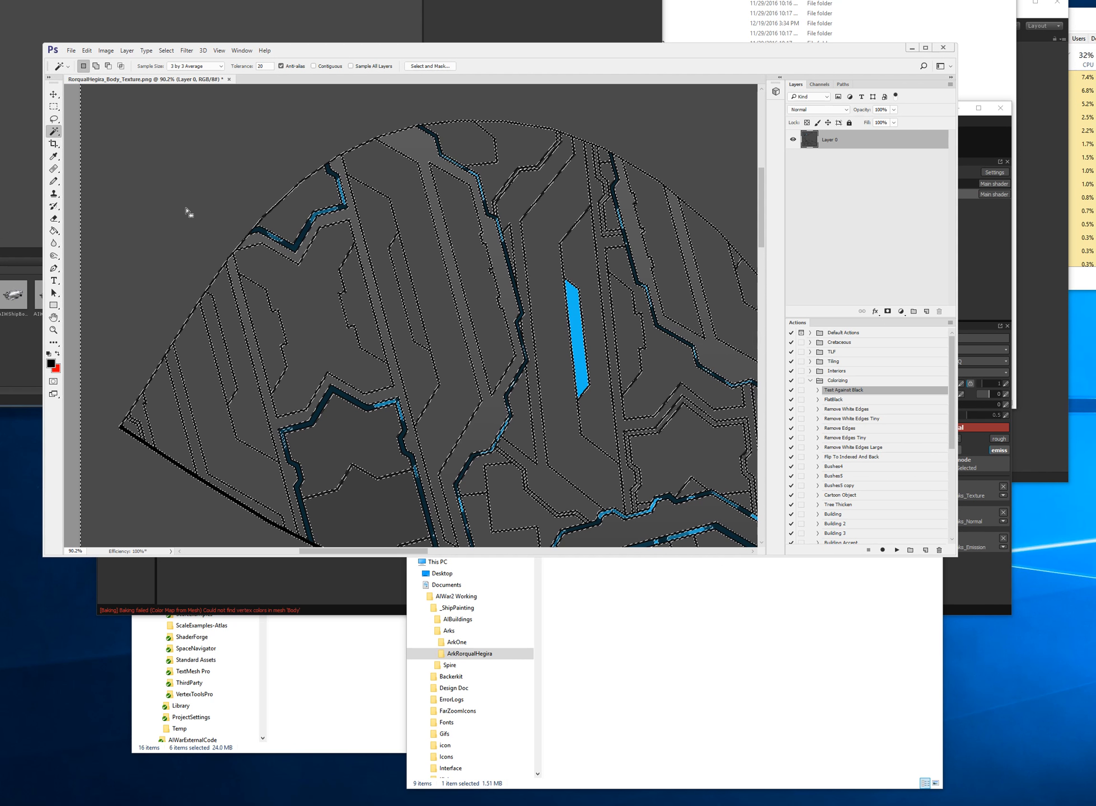
{"action": "key", "text": "ctrl+d"}
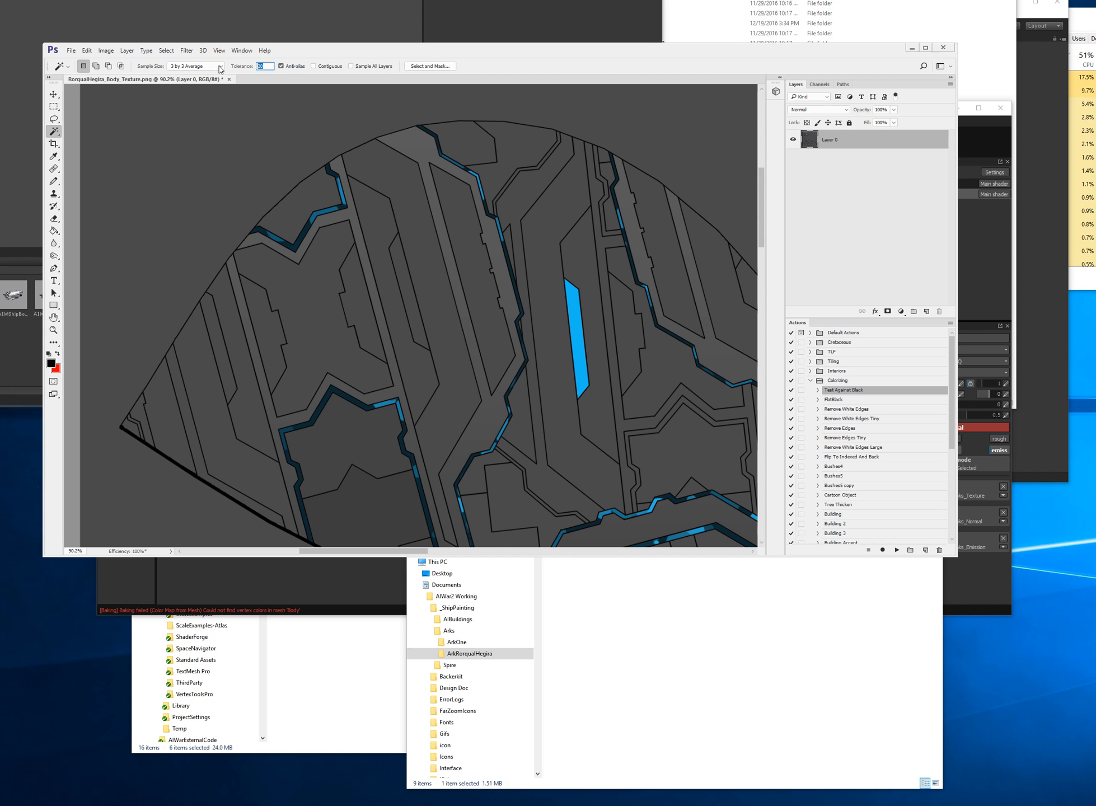
- Select and delete the grey panel fills of the body texture shade by shade, using the Magic Wand at tolerance 10
{"action": "left_click", "coordinate": [115, 205]}
{"action": "key", "text": "Delete"}
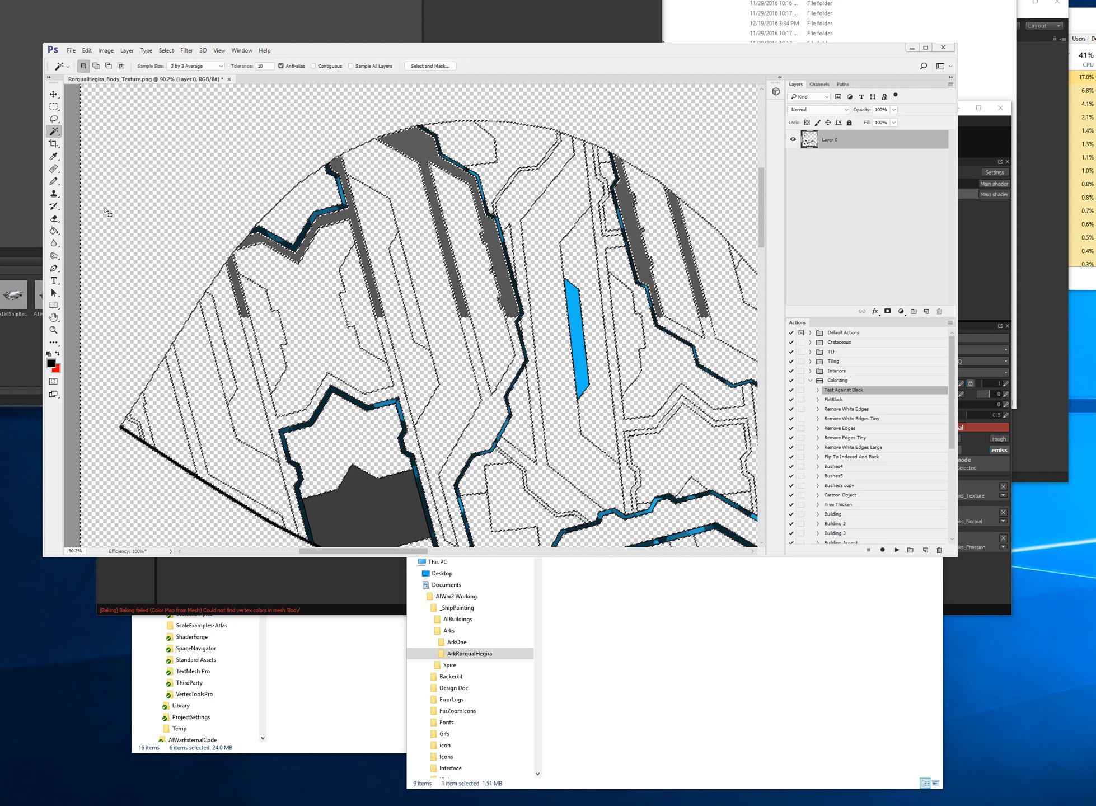
{"action": "left_click", "coordinate": [353, 221]}
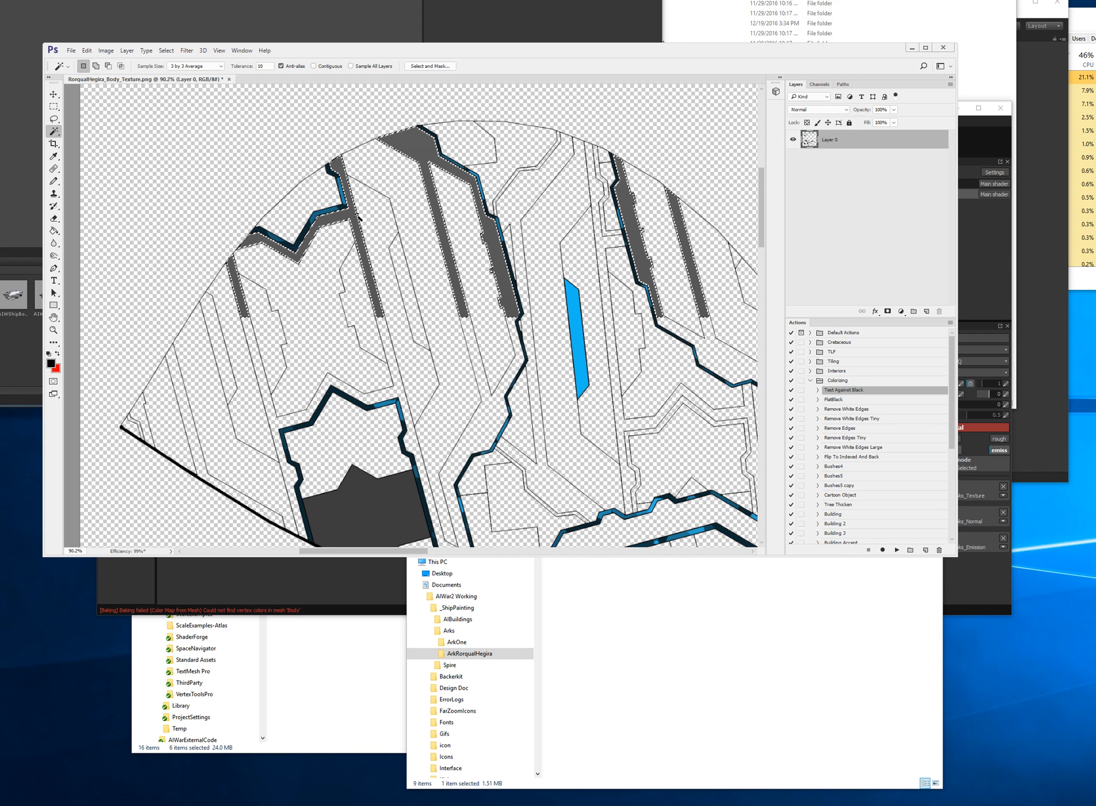
{"action": "key", "text": "Delete"}
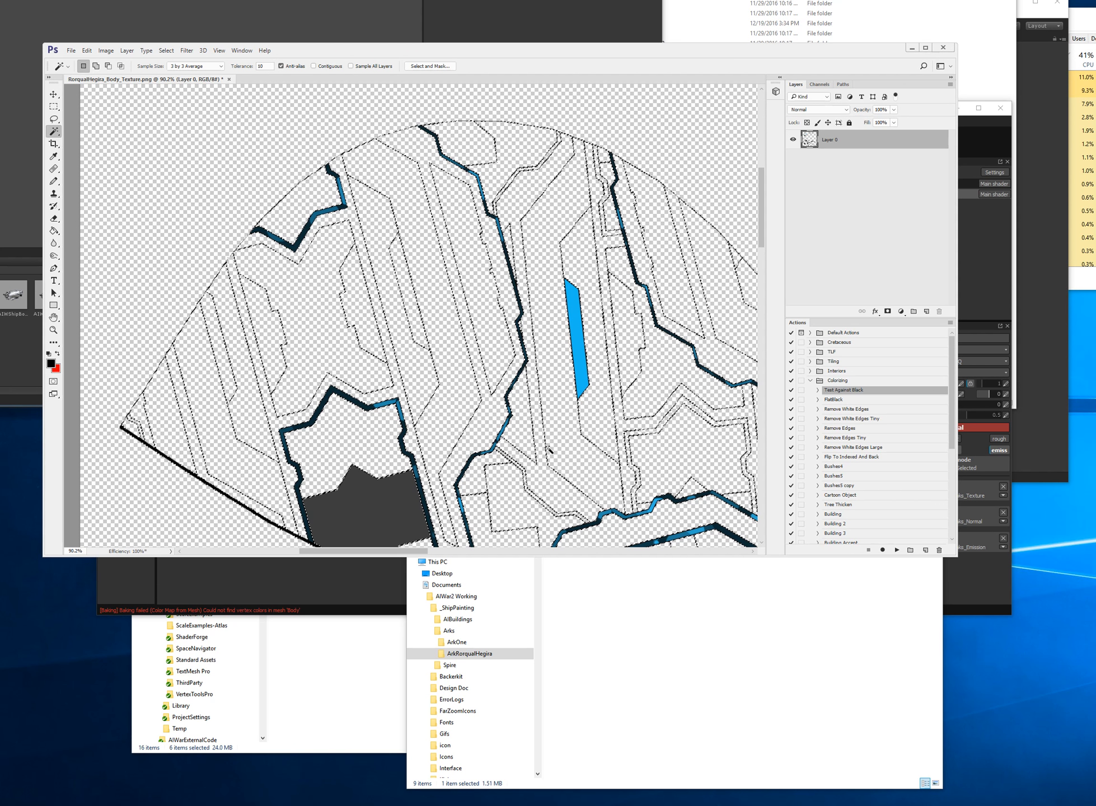
{"action": "left_click", "coordinate": [470, 412]}
{"action": "scroll", "coordinate": [470, 411], "scroll_direction": "down", "scroll_amount": 6, "text": "alt"}
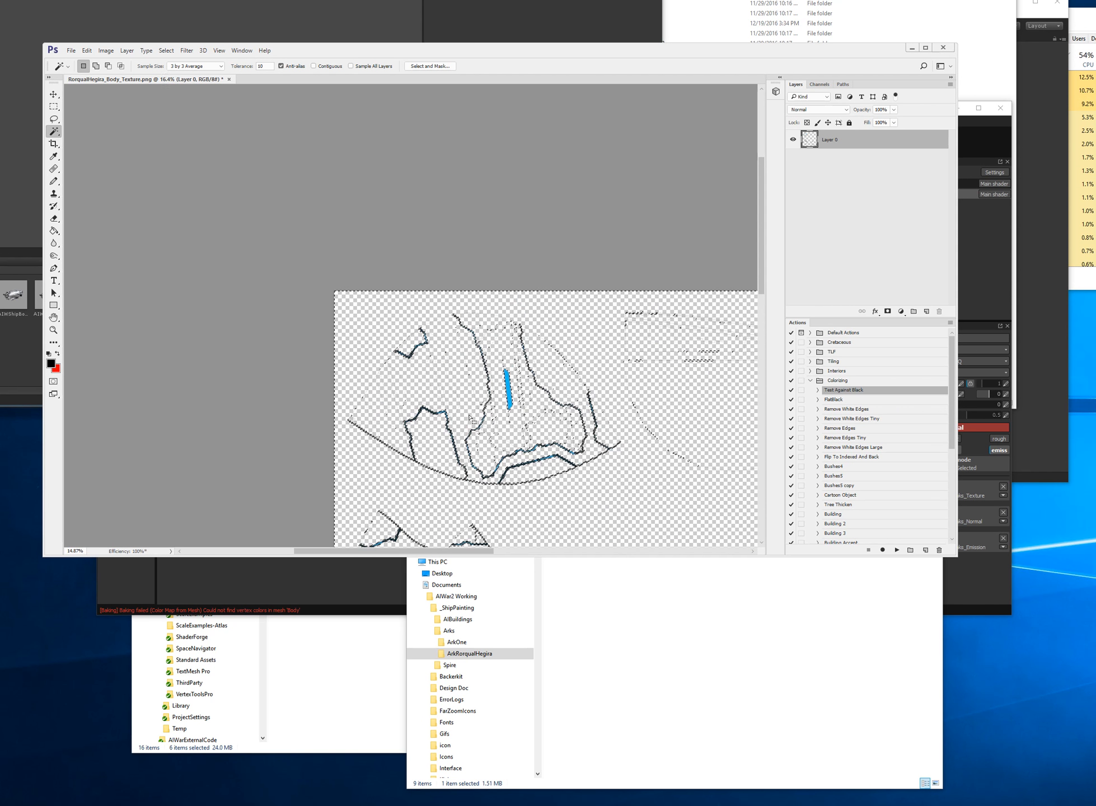
- Clear the selection with the marquee tool and examine the remaining line work across the body texture for leftover fills
{"action": "key", "text": "m"}
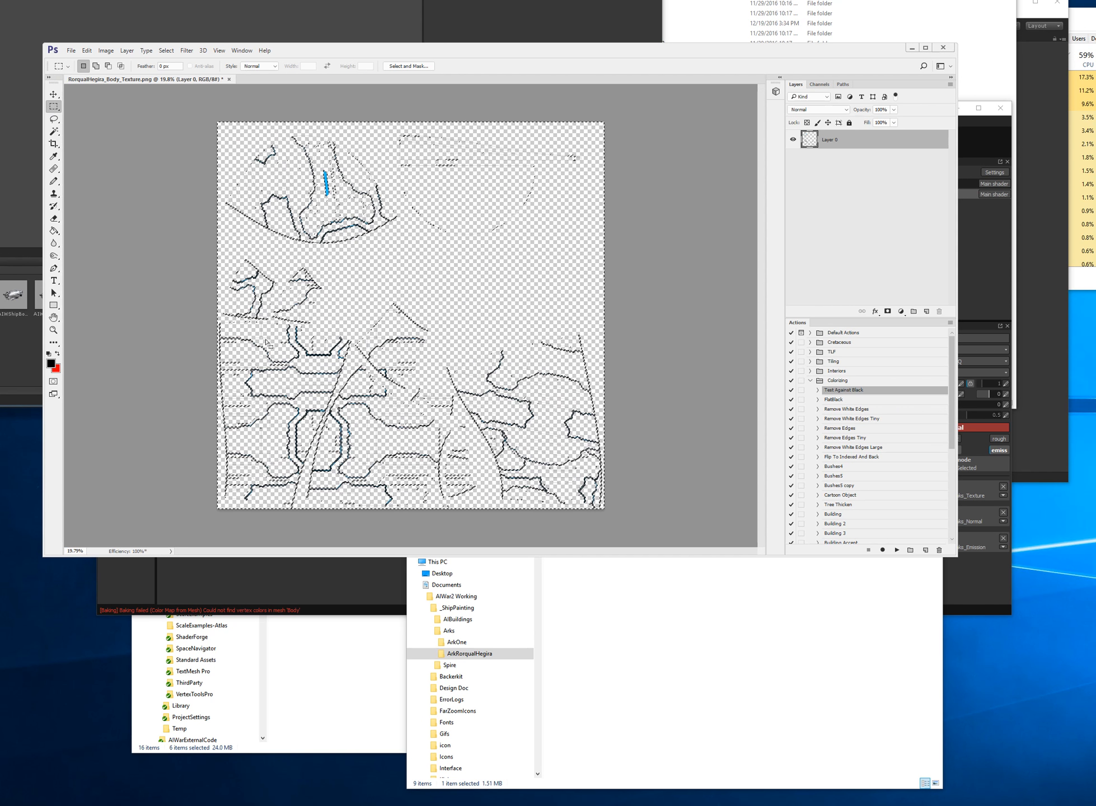
{"action": "left_click", "coordinate": [256, 400]}
{"action": "scroll", "coordinate": [265, 451], "scroll_direction": "up", "scroll_amount": 4, "text": "alt"}
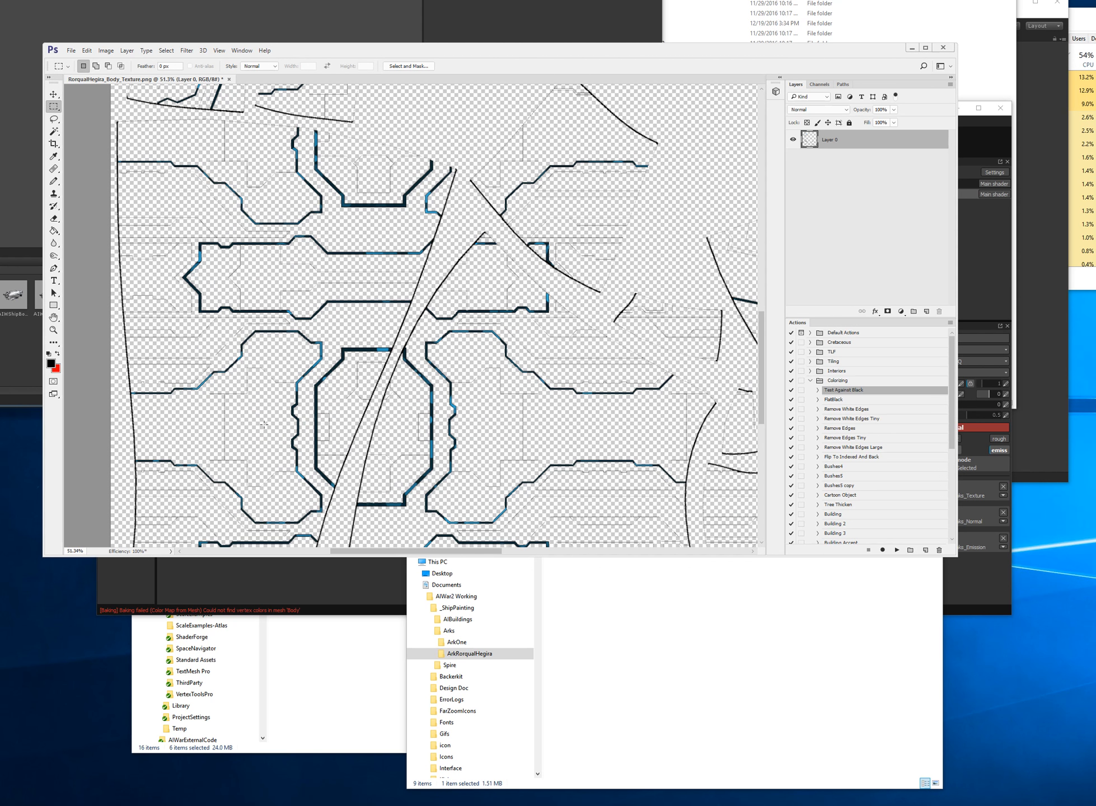
{"action": "scroll", "coordinate": [264, 425], "scroll_direction": "up", "scroll_amount": 2, "text": "alt"}
{"action": "scroll", "coordinate": [265, 421], "scroll_direction": "down", "scroll_amount": 6, "text": "alt"}
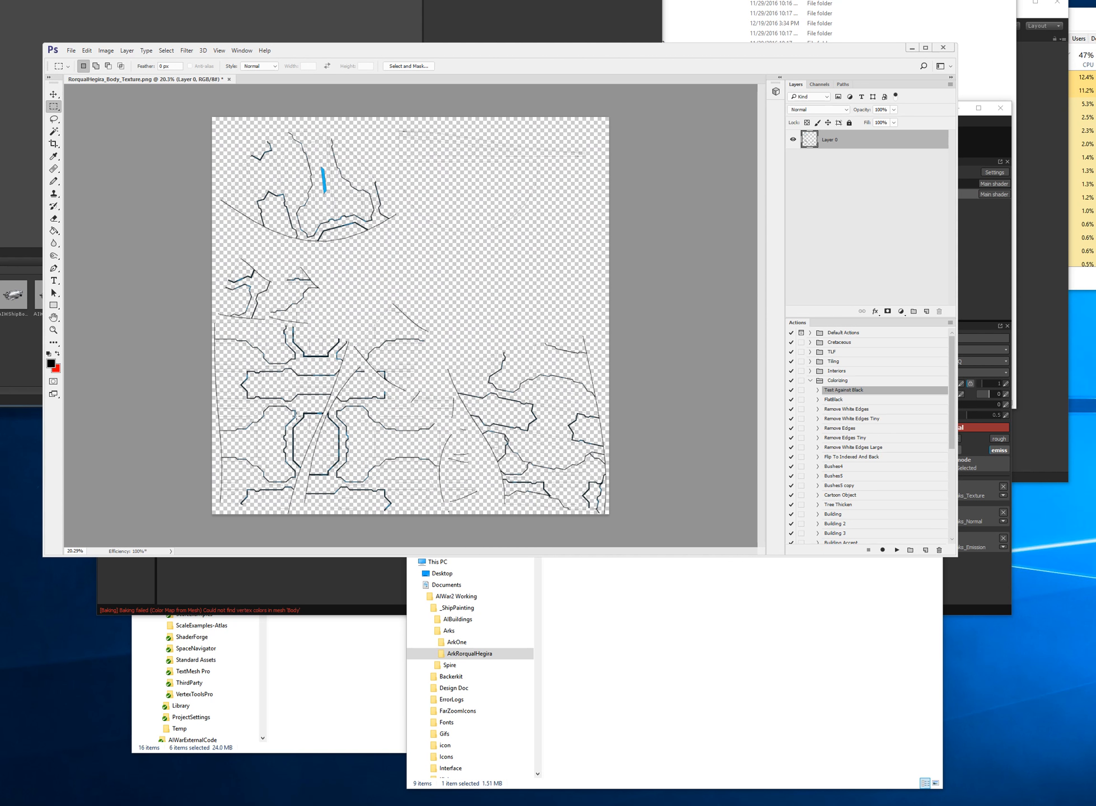
{"action": "scroll", "coordinate": [482, 264], "scroll_direction": "up", "scroll_amount": 7, "text": "alt"}
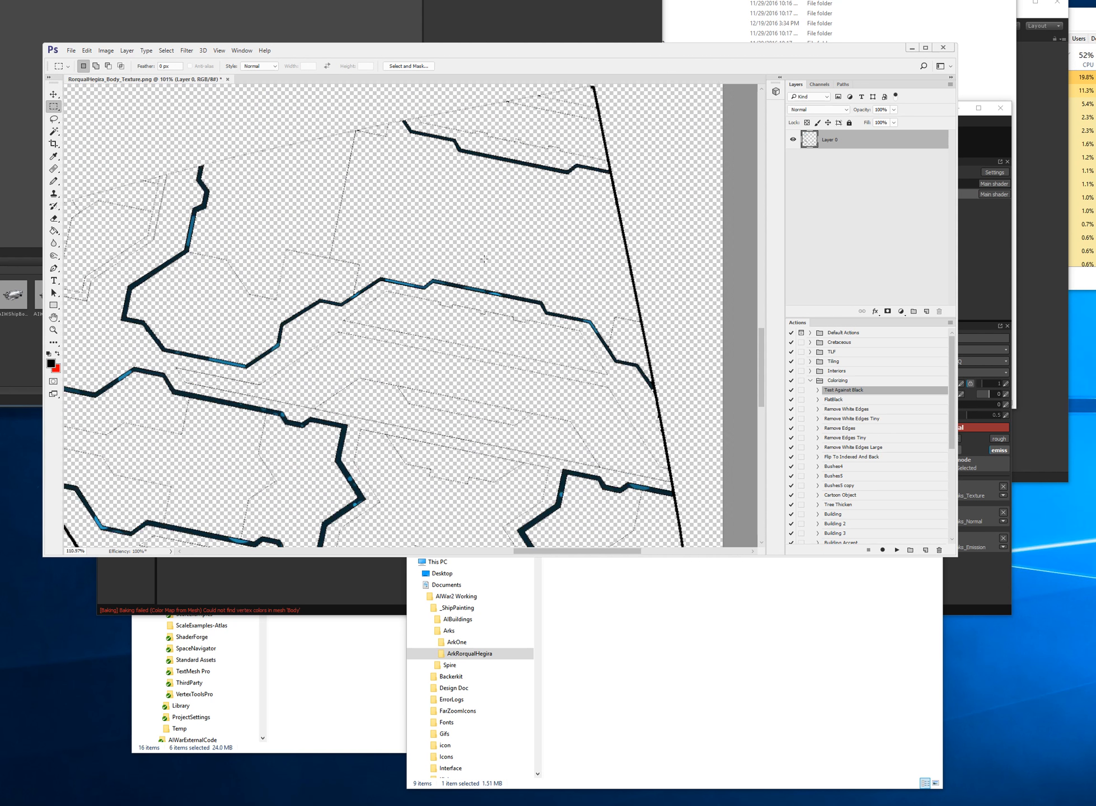
{"action": "scroll", "coordinate": [481, 325], "scroll_direction": "down", "scroll_amount": 8, "text": "alt"}
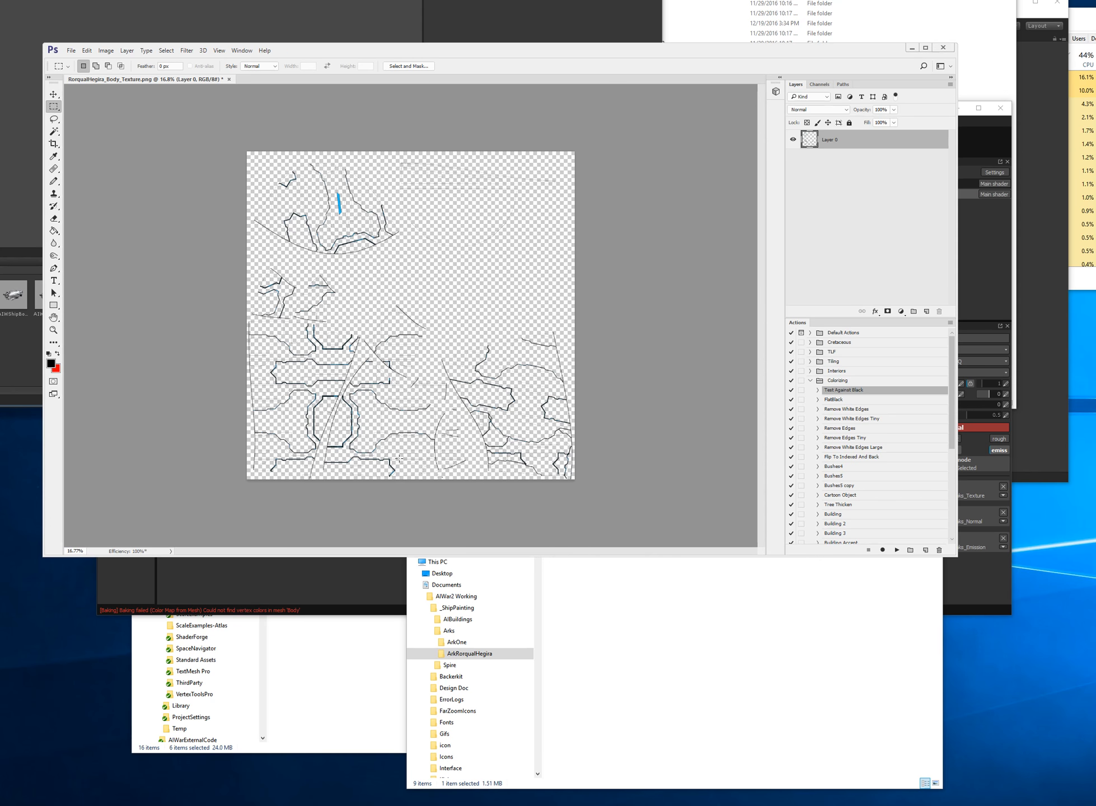
{"action": "scroll", "coordinate": [399, 458], "scroll_direction": "up", "scroll_amount": 5, "text": "alt"}
{"action": "scroll", "coordinate": [409, 495], "scroll_direction": "down", "scroll_amount": 3, "text": "alt"}
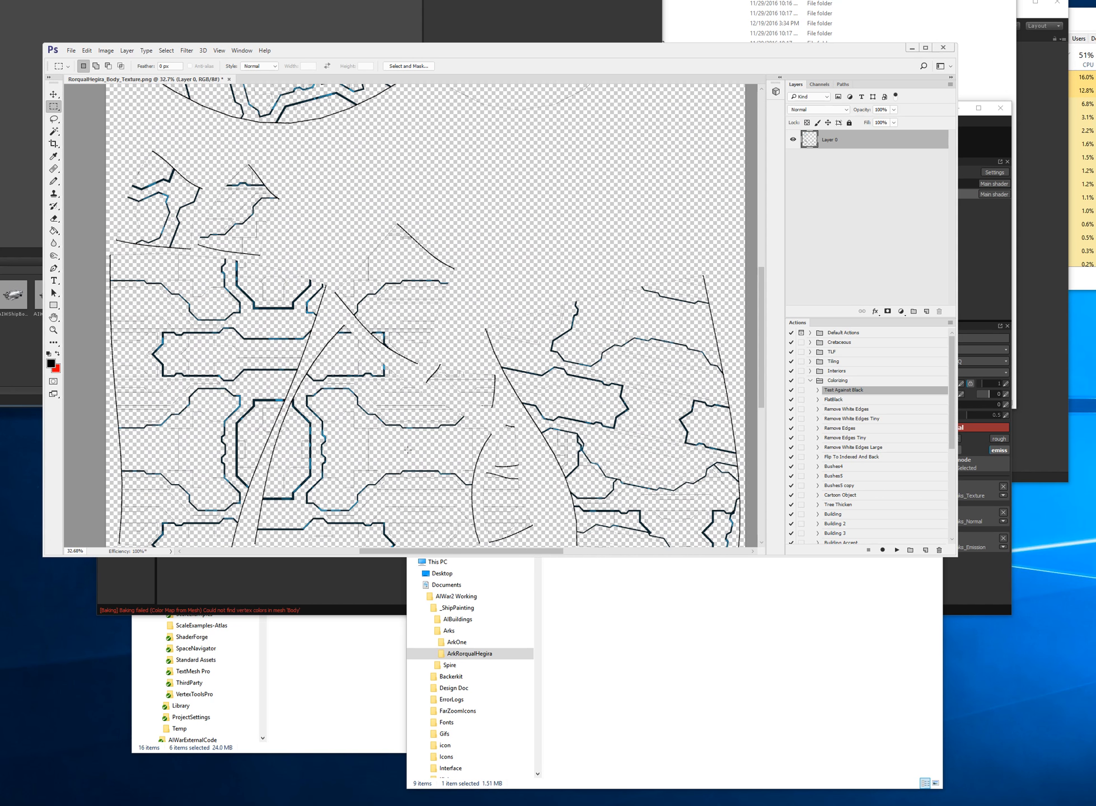
{"action": "scroll", "coordinate": [407, 450], "scroll_direction": "up", "scroll_amount": 4, "text": "alt"}
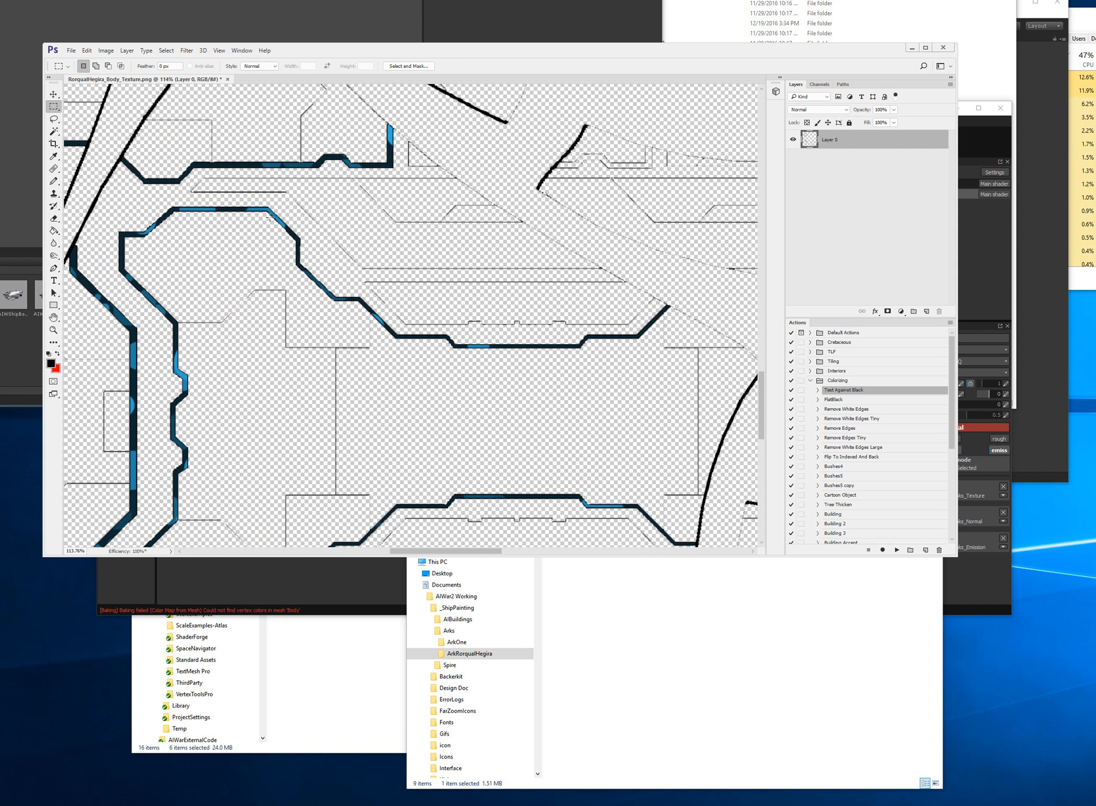
{"action": "scroll", "coordinate": [245, 226], "scroll_direction": "down", "scroll_amount": 3, "text": "alt"}
{"action": "scroll", "coordinate": [284, 260], "scroll_direction": "down", "scroll_amount": 2, "text": "alt"}
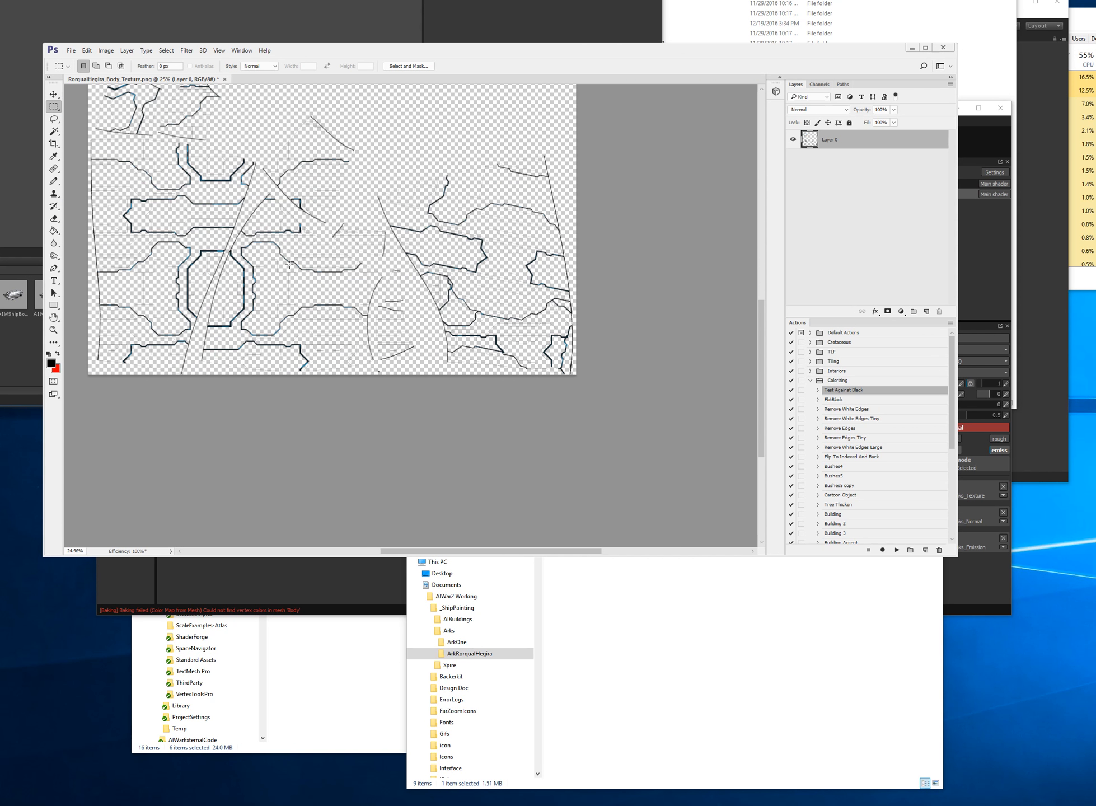
- Save a PNG copy of the isolated line work as RorqualHegira_Body_BlueBits.png in the ArkRorqualHegira folder
{"action": "key", "text": "ctrl+shift+s"}
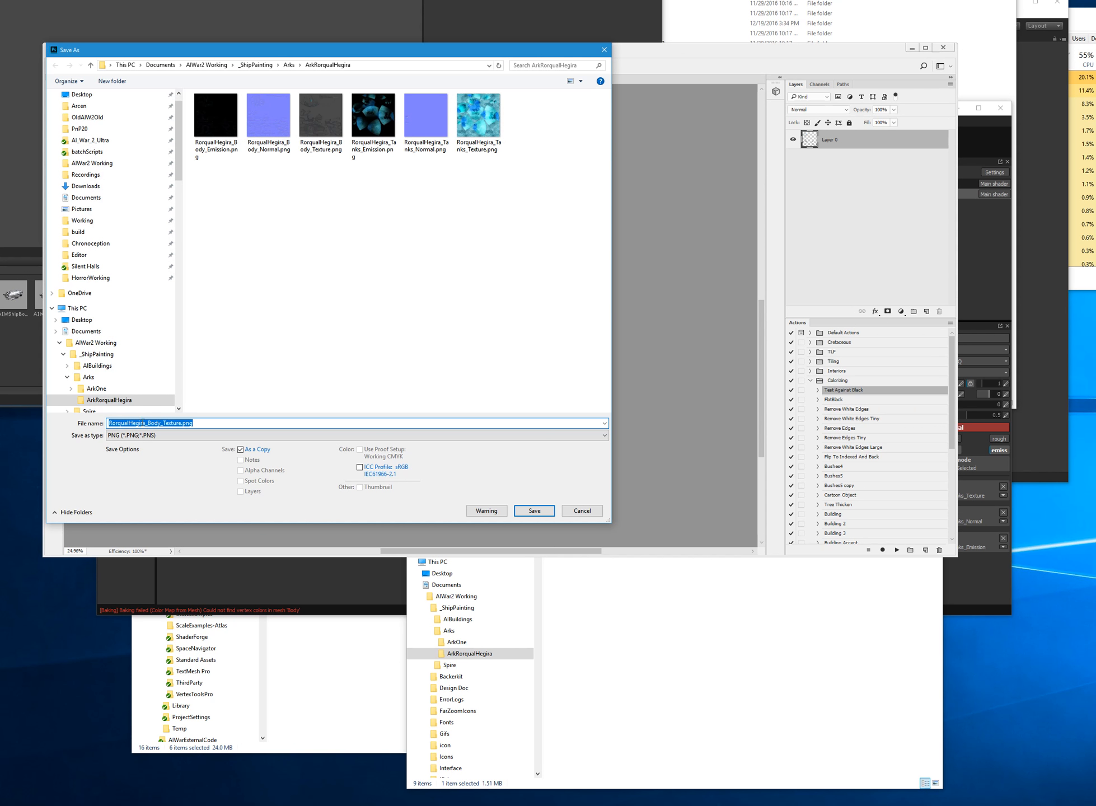
{"action": "left_click_drag", "start_coordinate": [163, 424], "coordinate": [181, 424]}
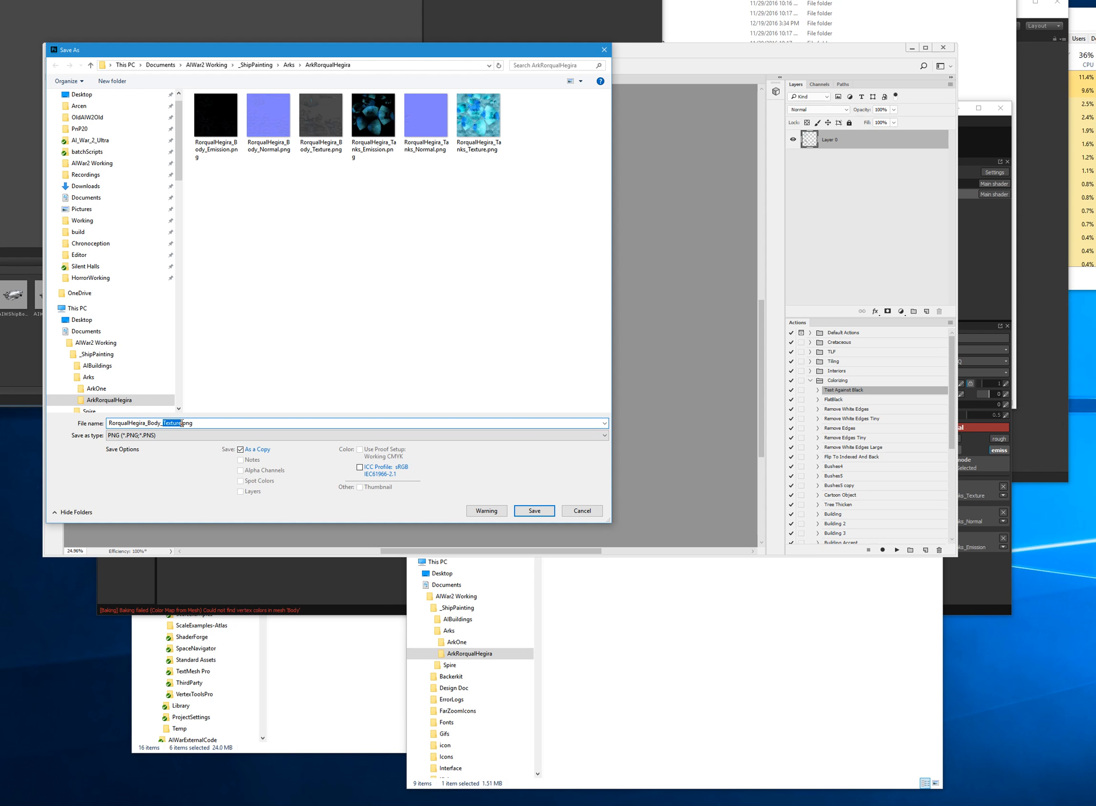
{"action": "type", "text": "BlueBi"}
{"action": "key", "text": "Return"}
{"action": "key", "text": "Return"}
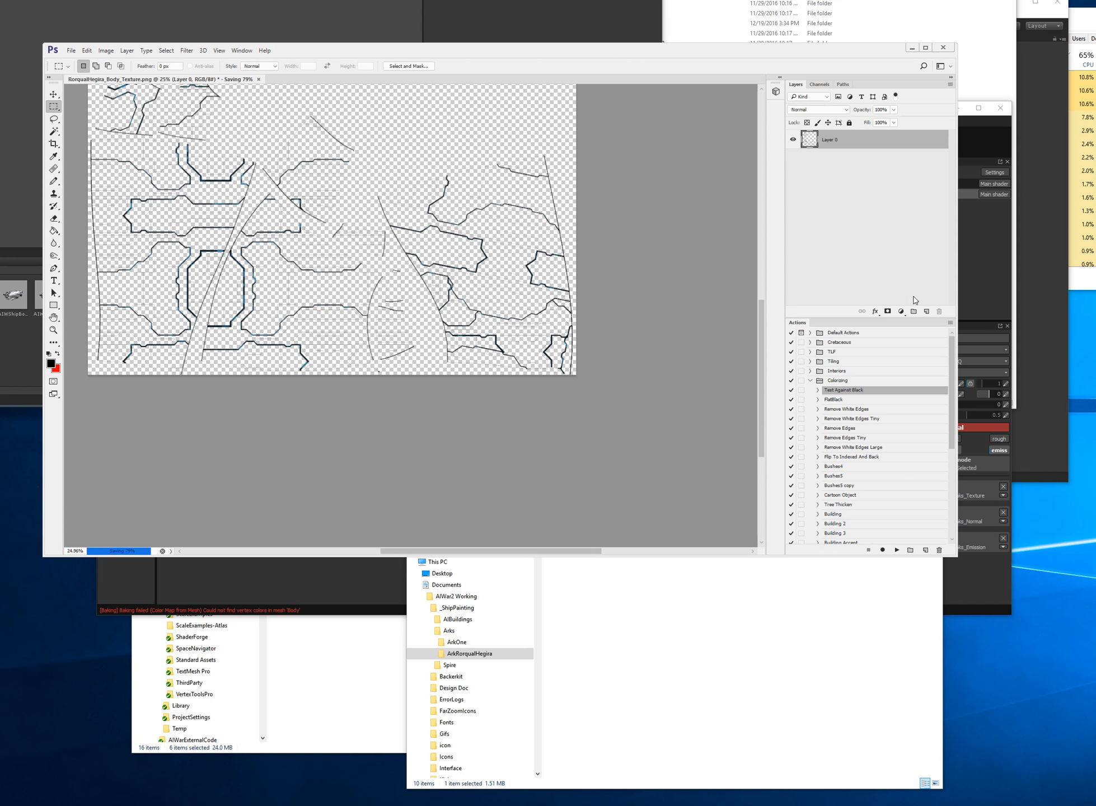
- Add a new layer beneath the line work and fill it with black using the Paint Bucket
{"action": "left_click", "coordinate": [926, 312], "text": "ctrl"}
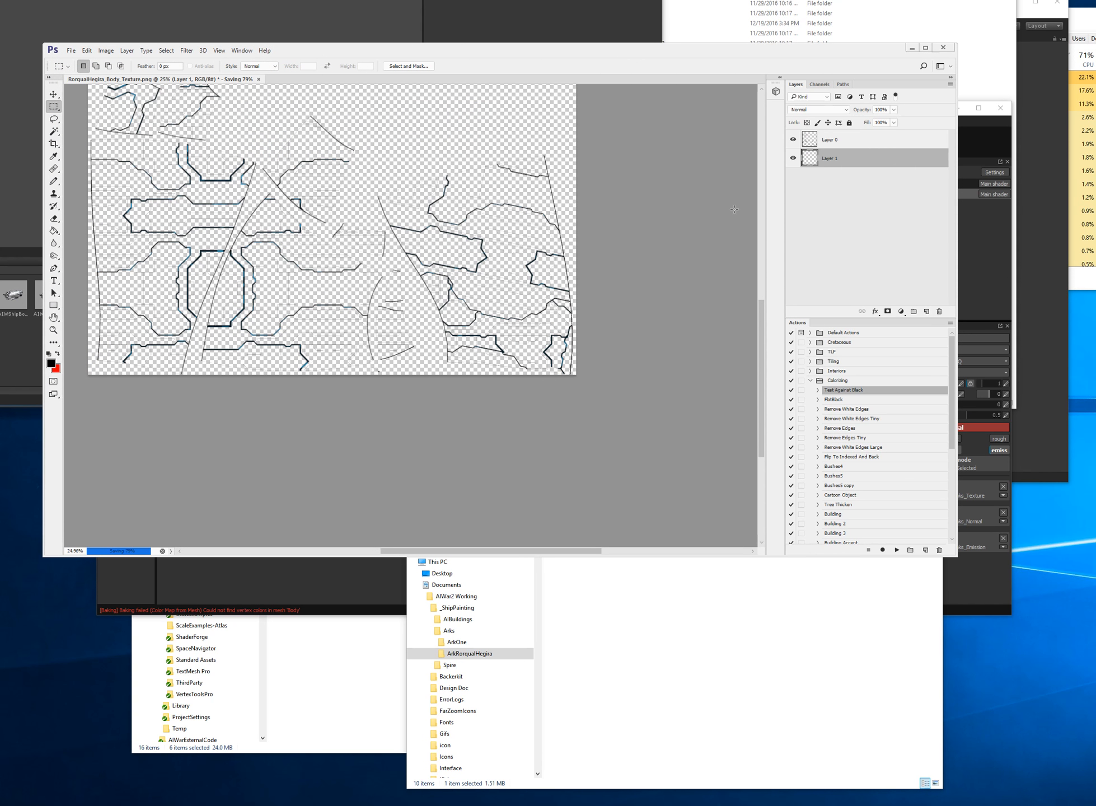
{"action": "left_click", "coordinate": [58, 234]}
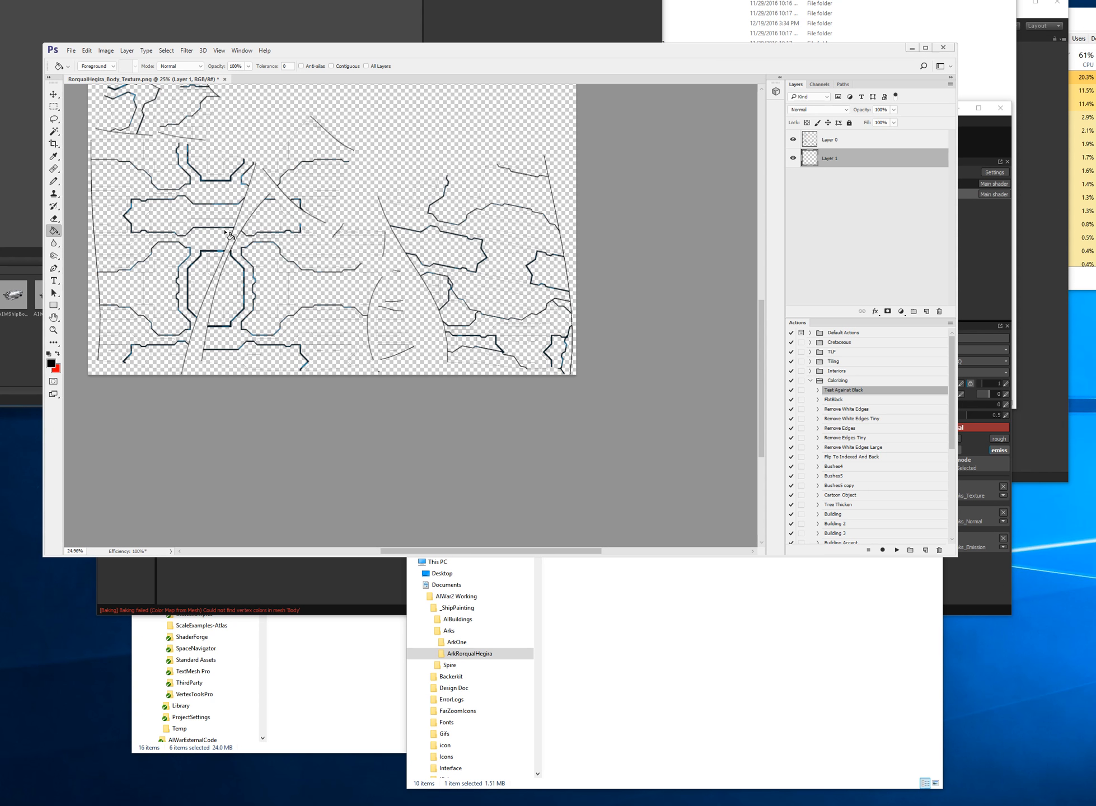
{"action": "left_click", "coordinate": [474, 206]}
- Turn the line work on Layer 0 white by raising its lightness to the maximum, and merge it with the black layer
{"action": "left_click", "coordinate": [856, 144]}
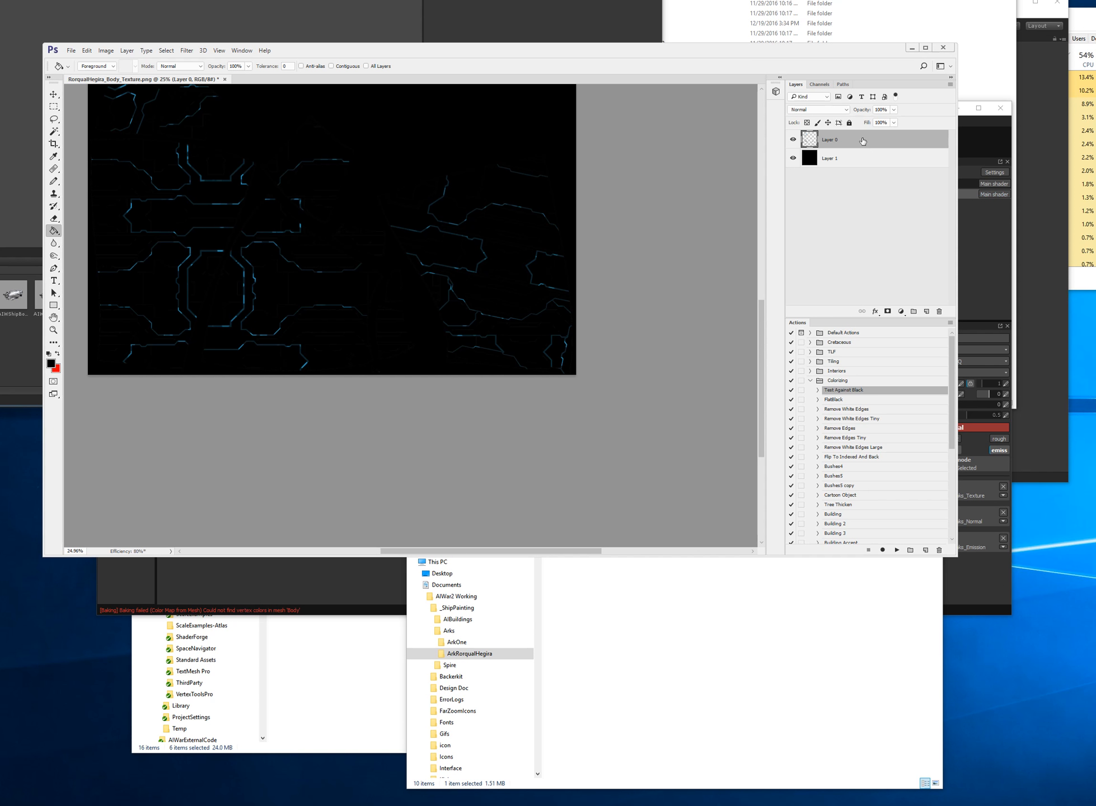
{"action": "key", "text": "ctrl+u"}
{"action": "left_click_drag", "start_coordinate": [467, 89], "coordinate": [514, 90]}
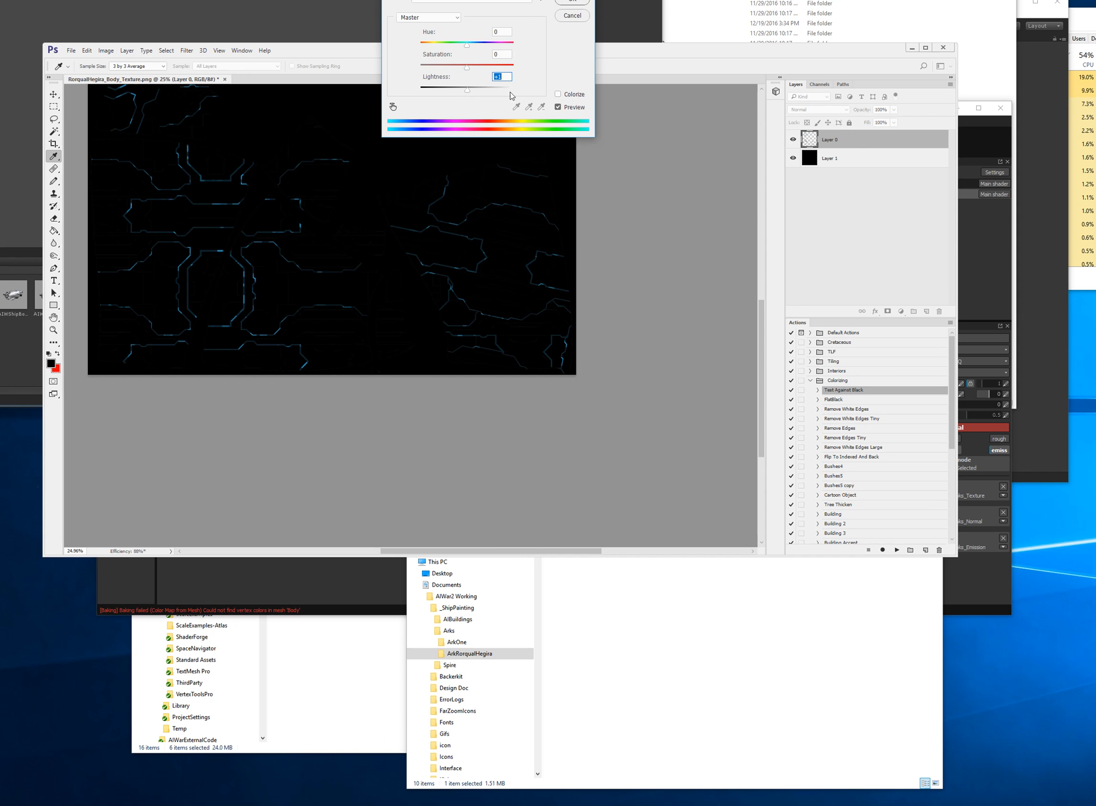
{"action": "left_click", "coordinate": [564, 2]}
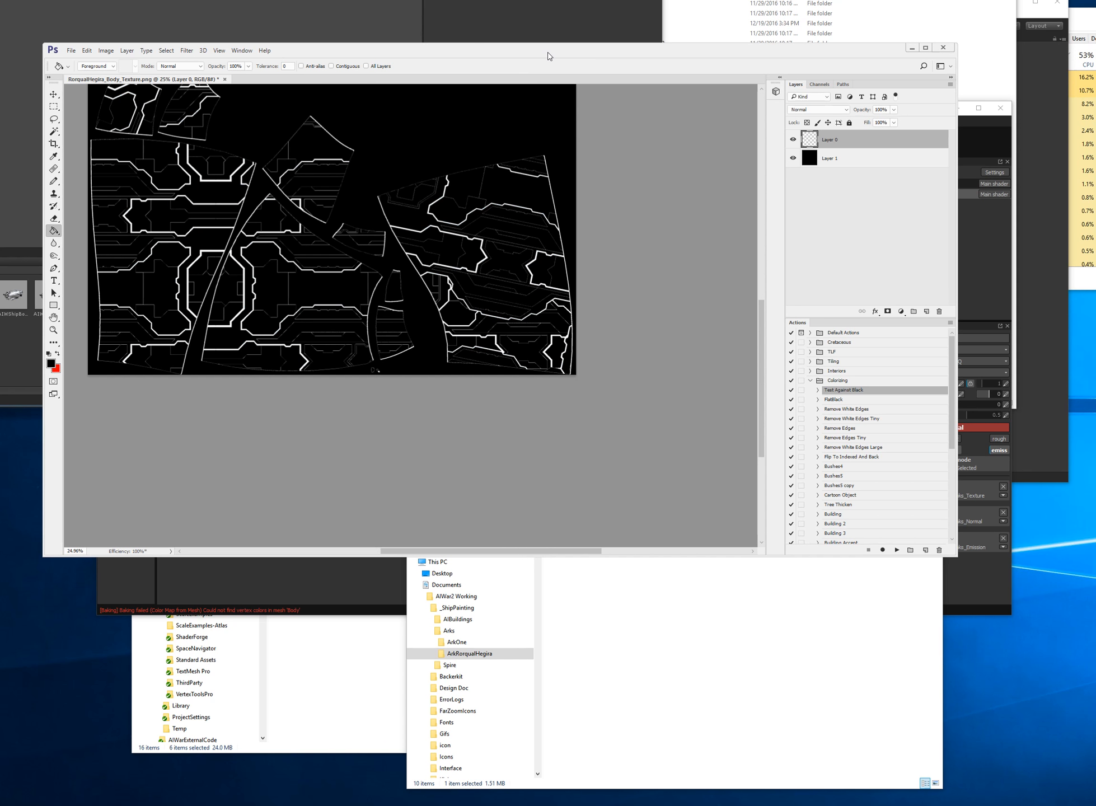
{"action": "key", "text": "ctrl+e"}
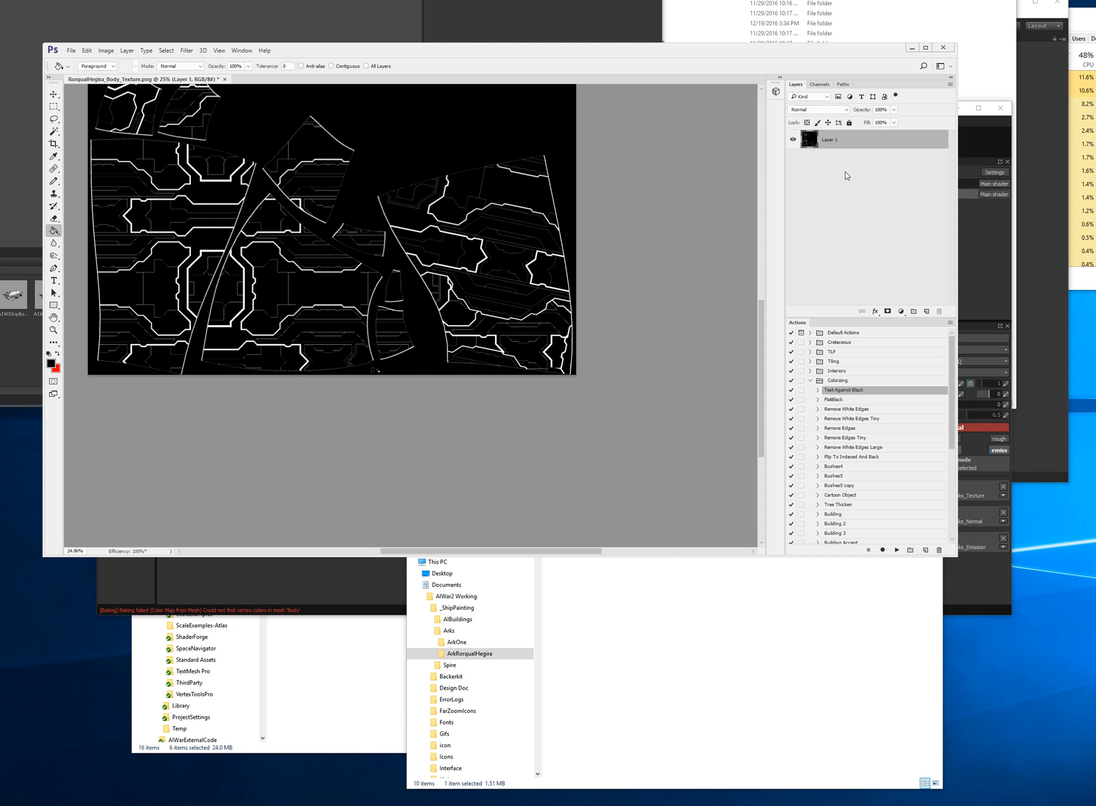
- Save a PNG copy of the black-and-white image as RorqualHegira_Body_BlueBitsMask.png in the same folder
{"action": "key", "text": "ctrl+shift+s"}
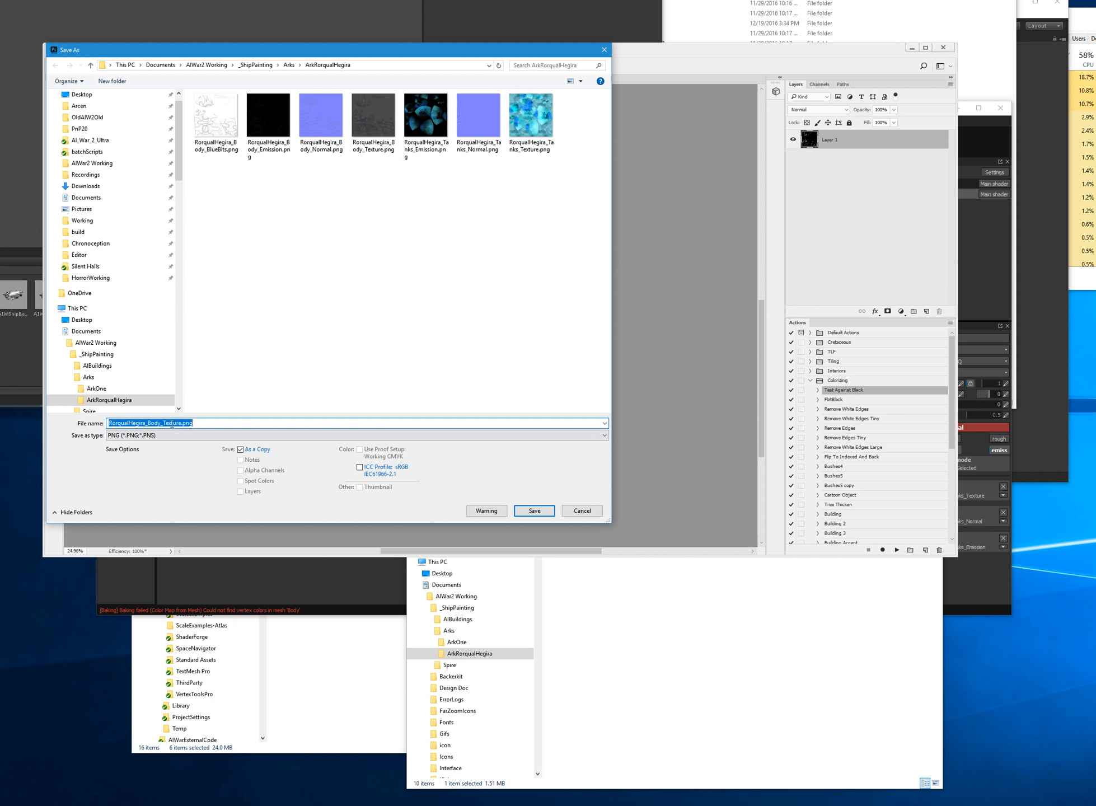
{"action": "left_click_drag", "start_coordinate": [165, 423], "coordinate": [182, 423]}
{"action": "key", "text": "BackSpace"}
{"action": "type", "text": "BlueBitsMask"}
{"action": "key", "text": "Return"}
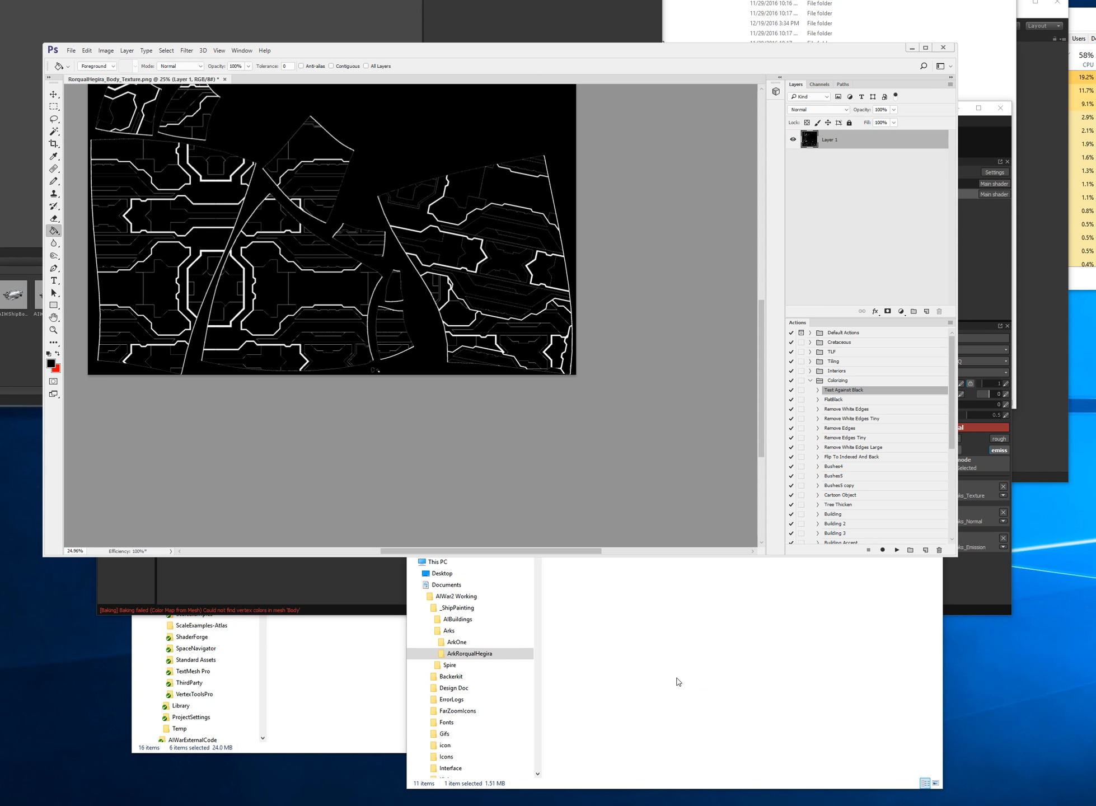
- Bring RorqualHegira_Body_BlueBits.png and RorqualHegira_Body_BlueBitsMask.png from the ArkRorqualHegira folder into the Substance Painter shelf for import
{"action": "left_click", "coordinate": [680, 682]}
{"action": "left_click", "coordinate": [346, 602]}
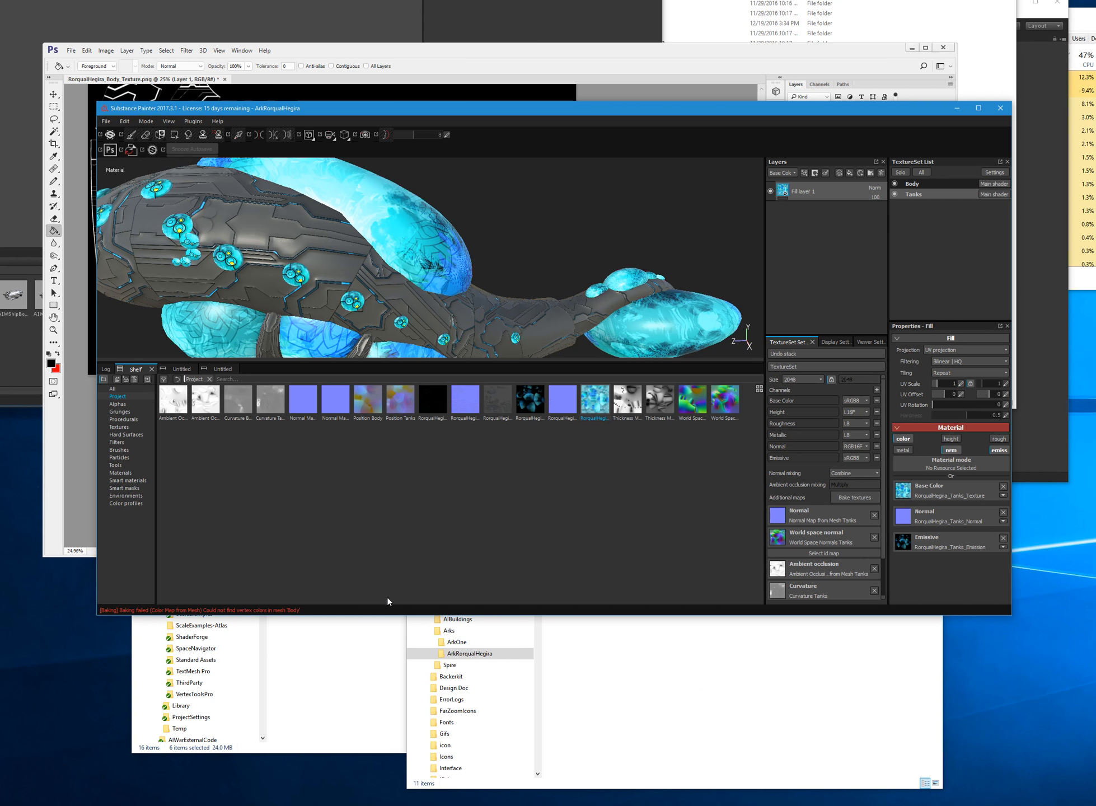
{"action": "left_click", "coordinate": [671, 731]}
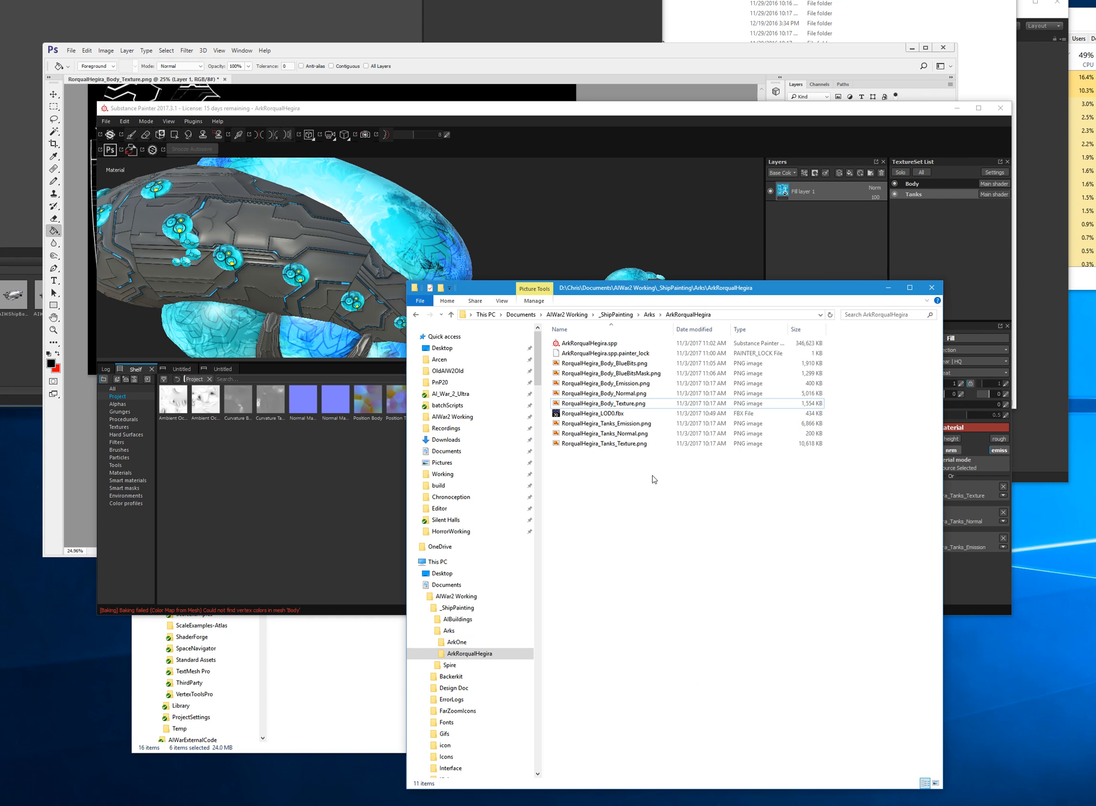
{"action": "left_click", "coordinate": [640, 365]}
{"action": "left_click", "coordinate": [640, 374], "text": "ctrl"}
{"action": "left_click_drag", "start_coordinate": [639, 366], "coordinate": [367, 427]}
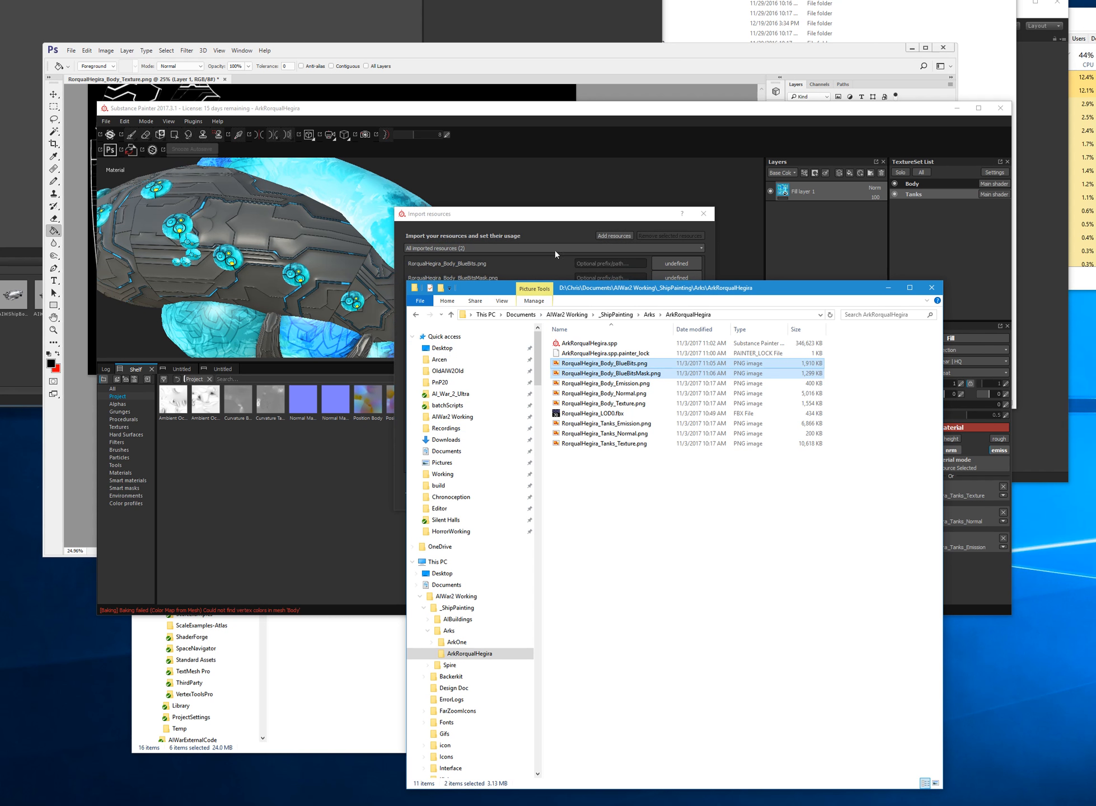
- Set both BlueBits images' usage to texture, import them into the ArkRorqualHegira project and save the project
{"action": "left_click", "coordinate": [685, 265]}
{"action": "left_click", "coordinate": [699, 293]}
{"action": "left_click", "coordinate": [680, 277]}
{"action": "left_click", "coordinate": [693, 309]}
{"action": "left_click", "coordinate": [673, 480]}
{"action": "left_click", "coordinate": [666, 496]}
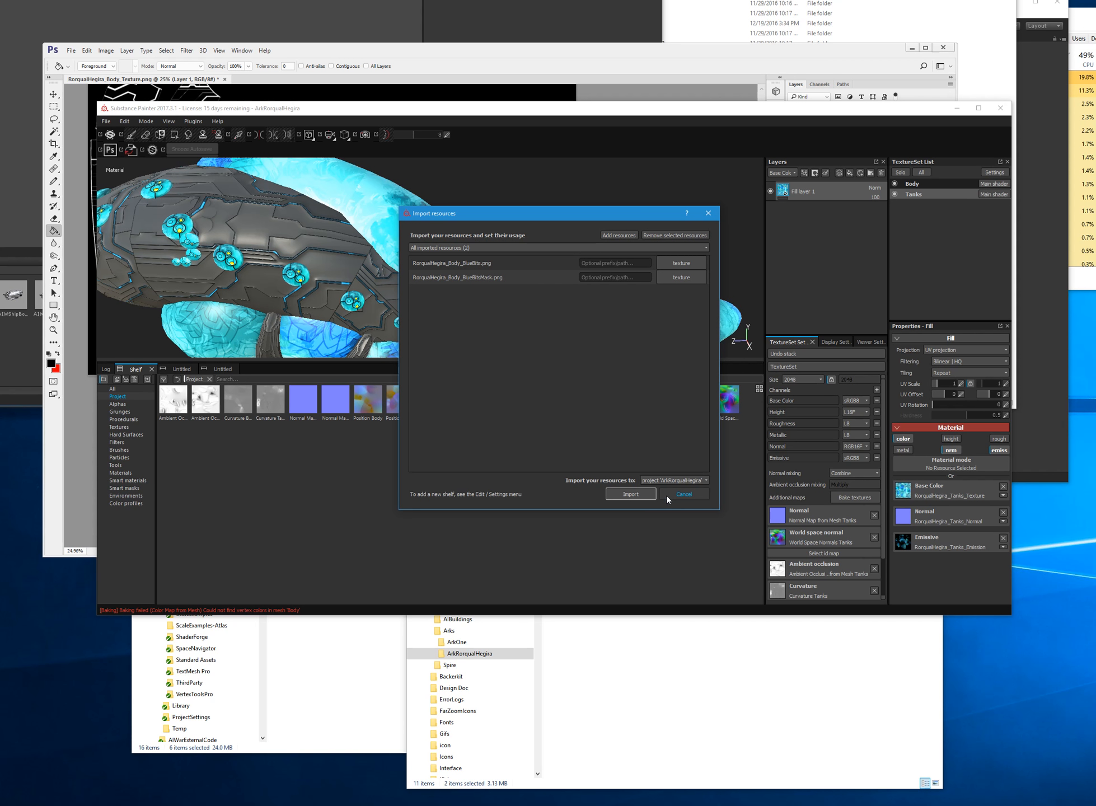
{"action": "left_click", "coordinate": [636, 496]}
{"action": "key", "text": "ctrl+s"}
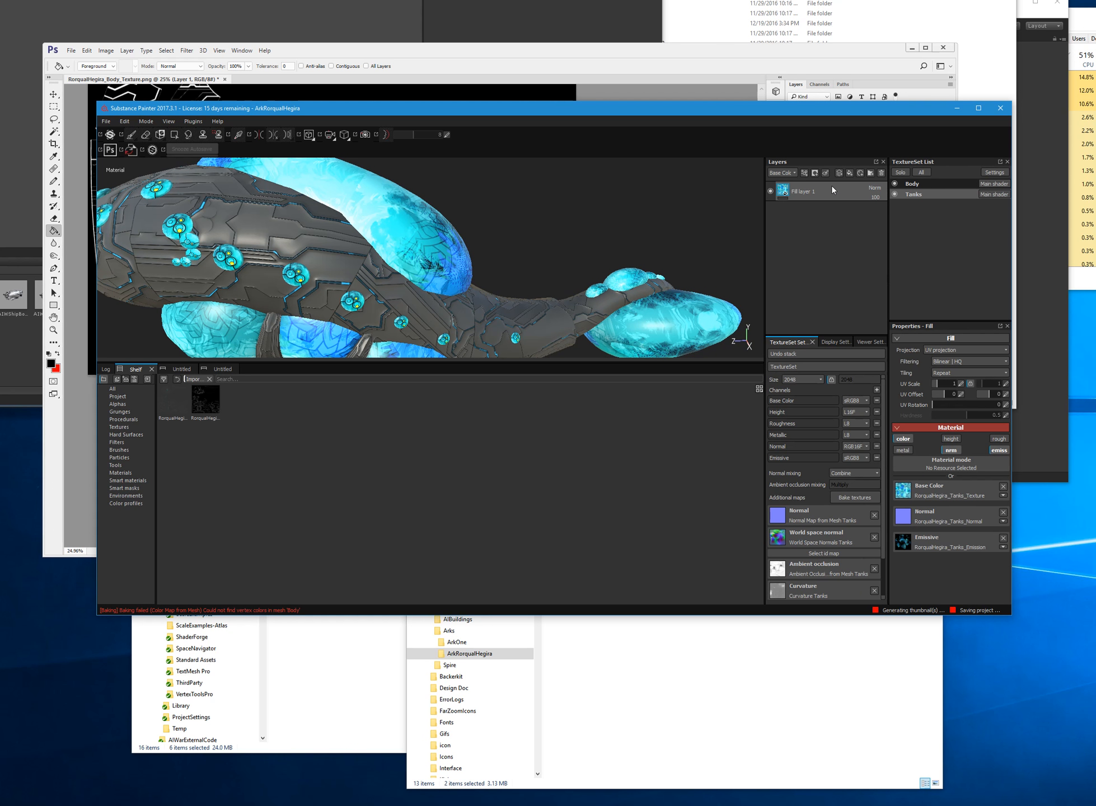
- Add a fill layer to the Tanks texture set with RorqualHegira_Body_BlueBits as base color and only the color channel enabled
{"action": "left_click", "coordinate": [849, 173]}
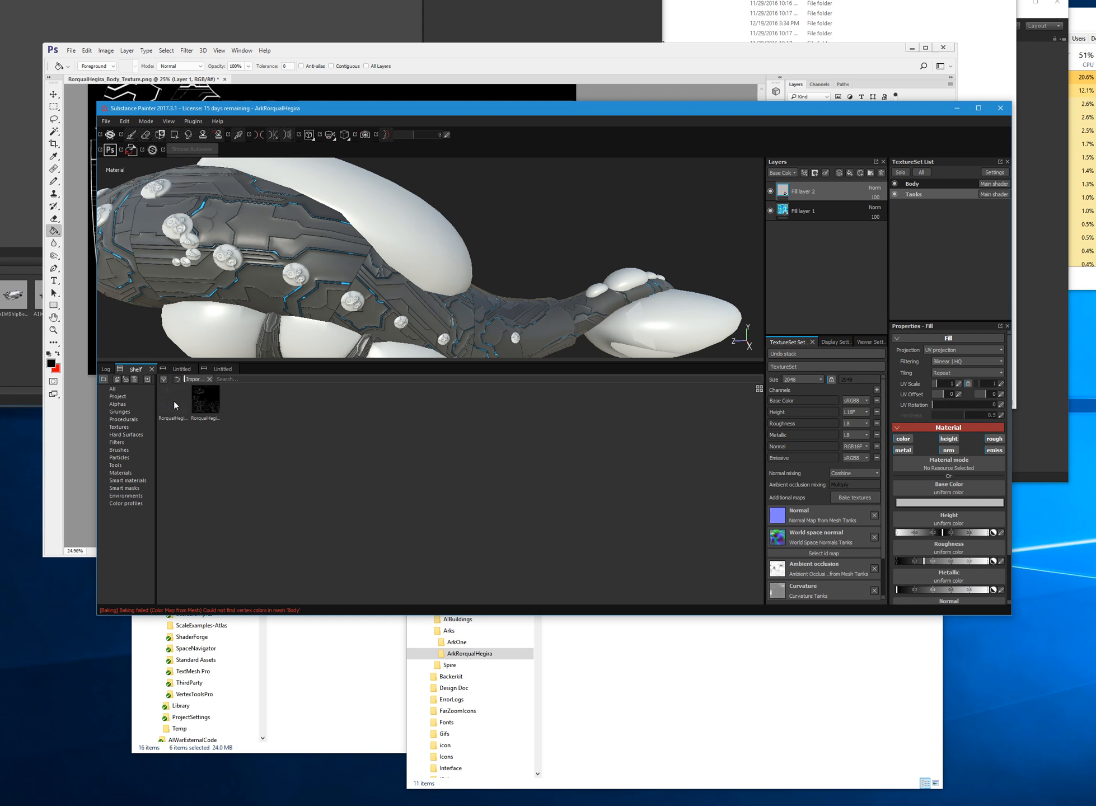
{"action": "left_click_drag", "start_coordinate": [175, 401], "coordinate": [950, 491]}
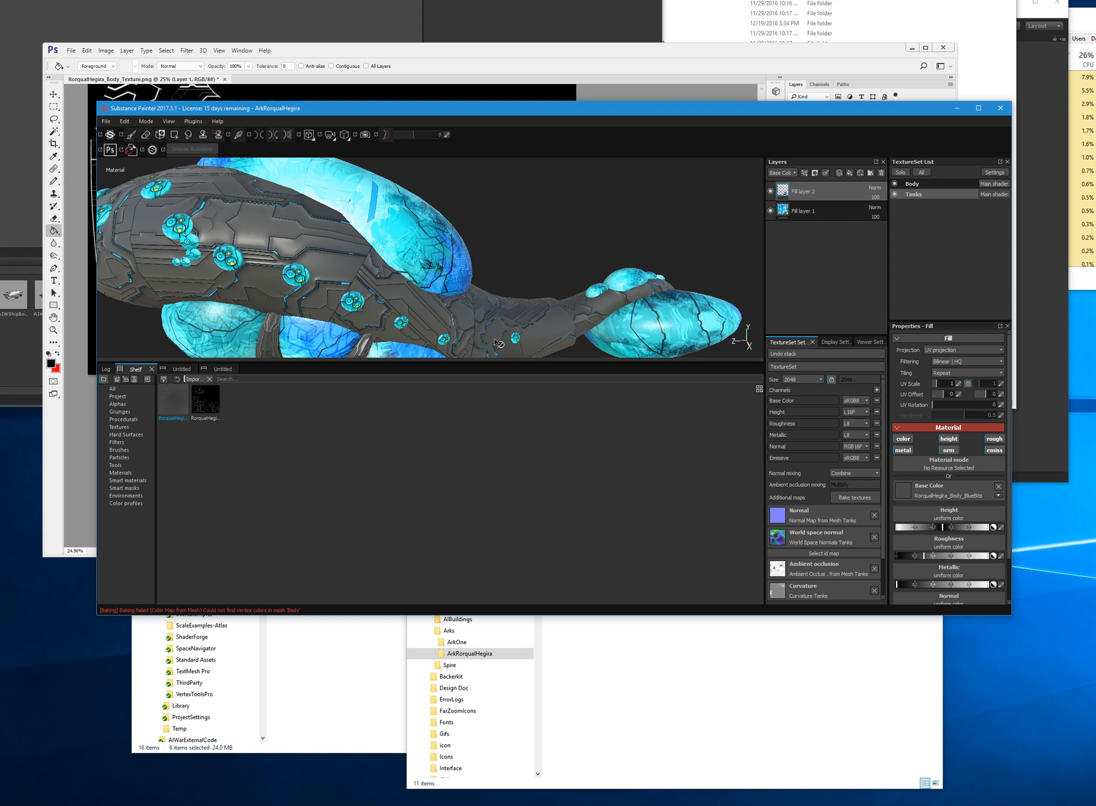
{"action": "left_click", "coordinate": [950, 439]}
{"action": "left_click", "coordinate": [949, 450]}
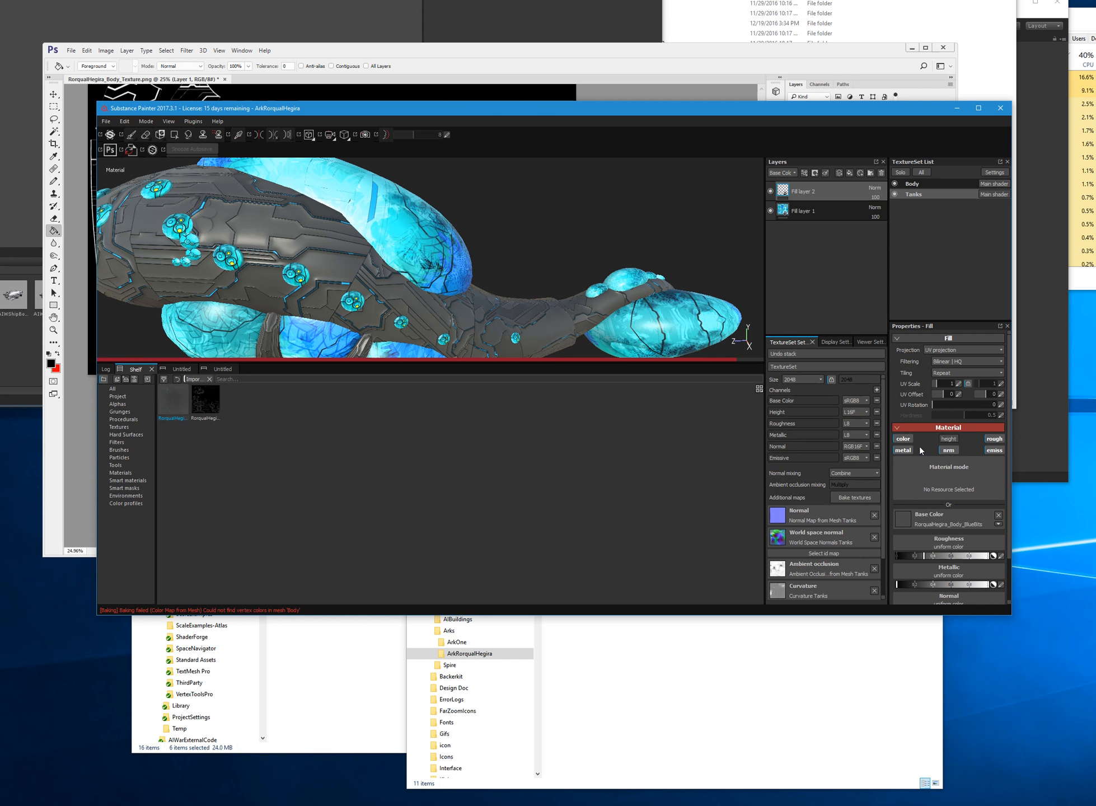
{"action": "left_click", "coordinate": [916, 451]}
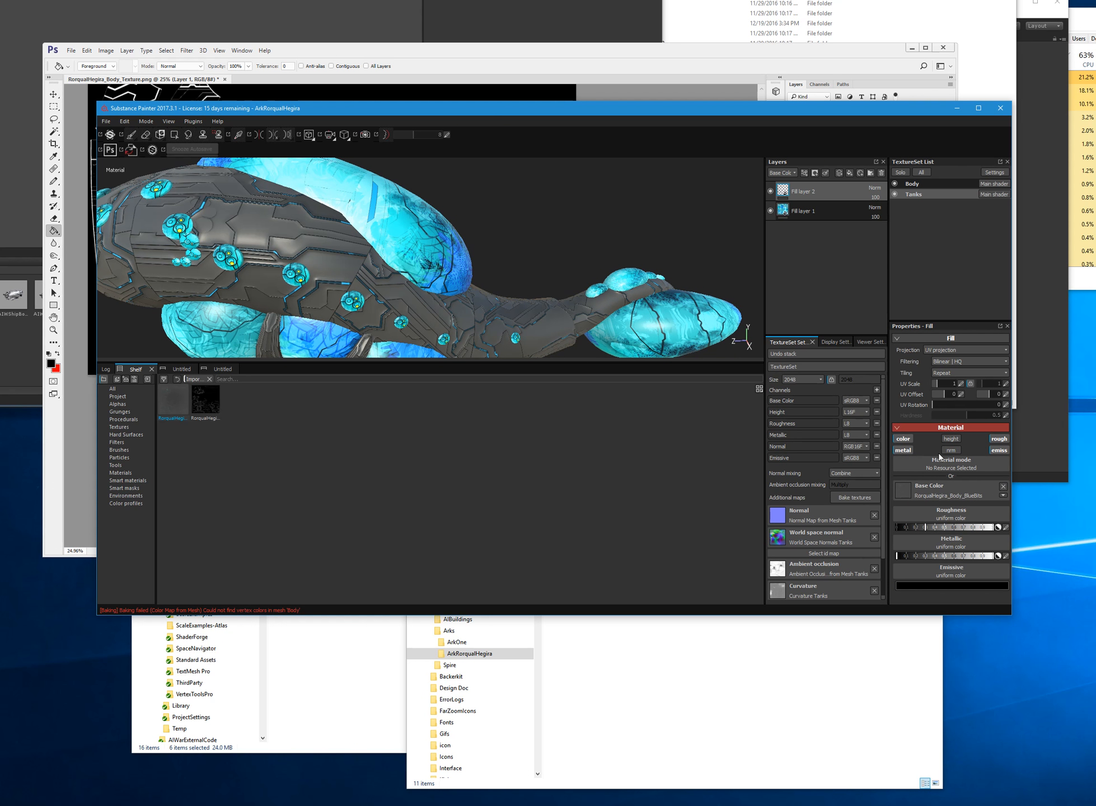
{"action": "left_click", "coordinate": [1000, 451]}
{"action": "left_click", "coordinate": [999, 439]}
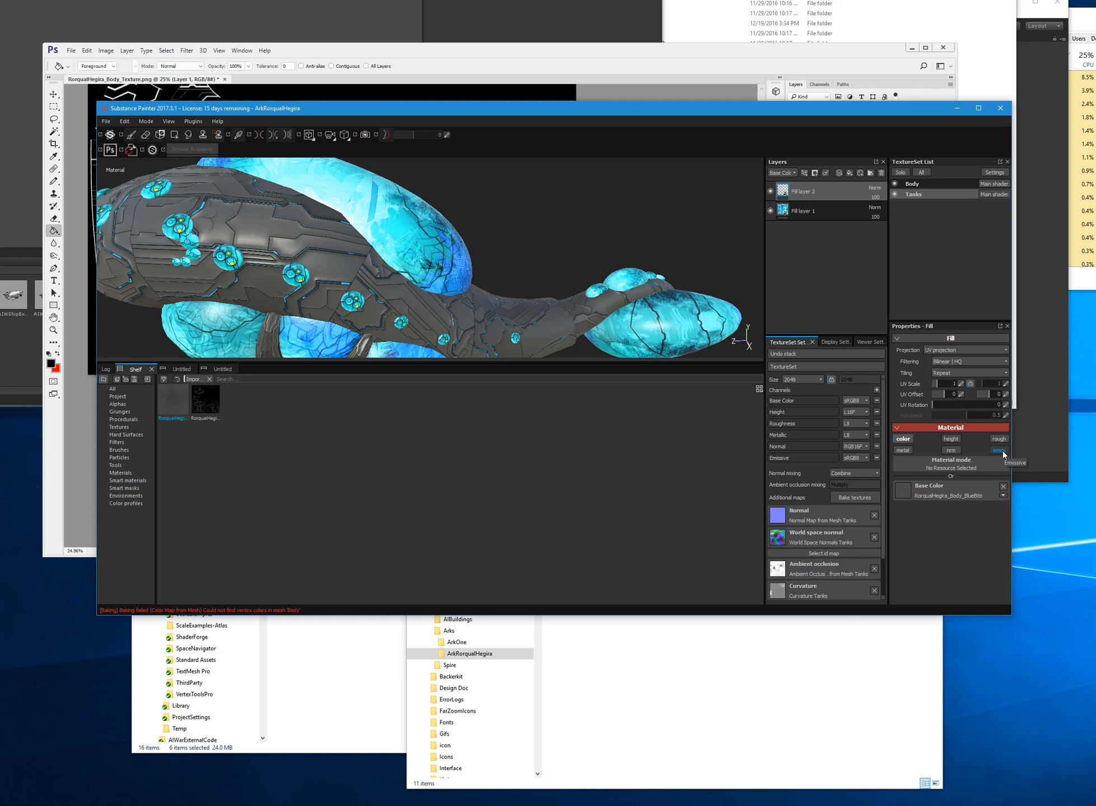
- Create a layer folder, move Fill layer 2 into it and rename the folder BlueBits
{"action": "left_click", "coordinate": [870, 174]}
{"action": "left_click", "coordinate": [802, 210]}
{"action": "left_click_drag", "start_coordinate": [802, 210], "coordinate": [827, 194]}
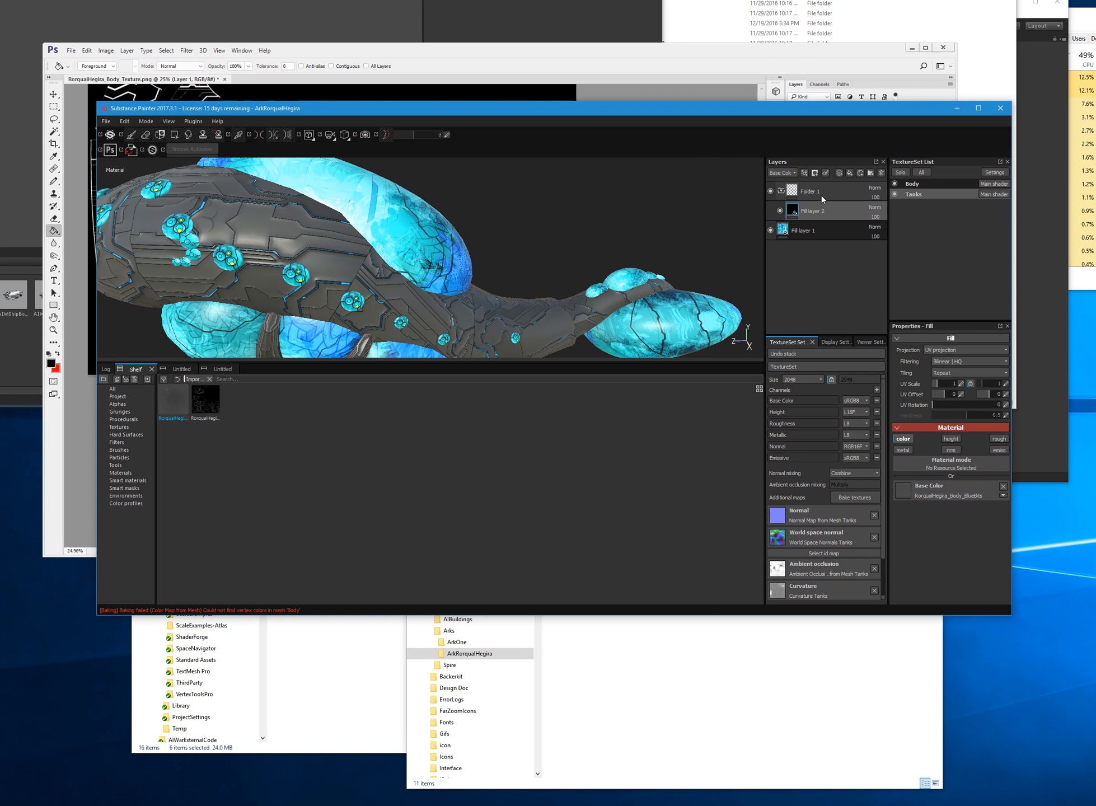
{"action": "left_click", "coordinate": [821, 194]}
{"action": "double_click", "coordinate": [810, 191]}
{"action": "type", "text": "BlueBlu"}
{"action": "key", "text": "BackSpace"}
{"action": "type", "text": "ts"}
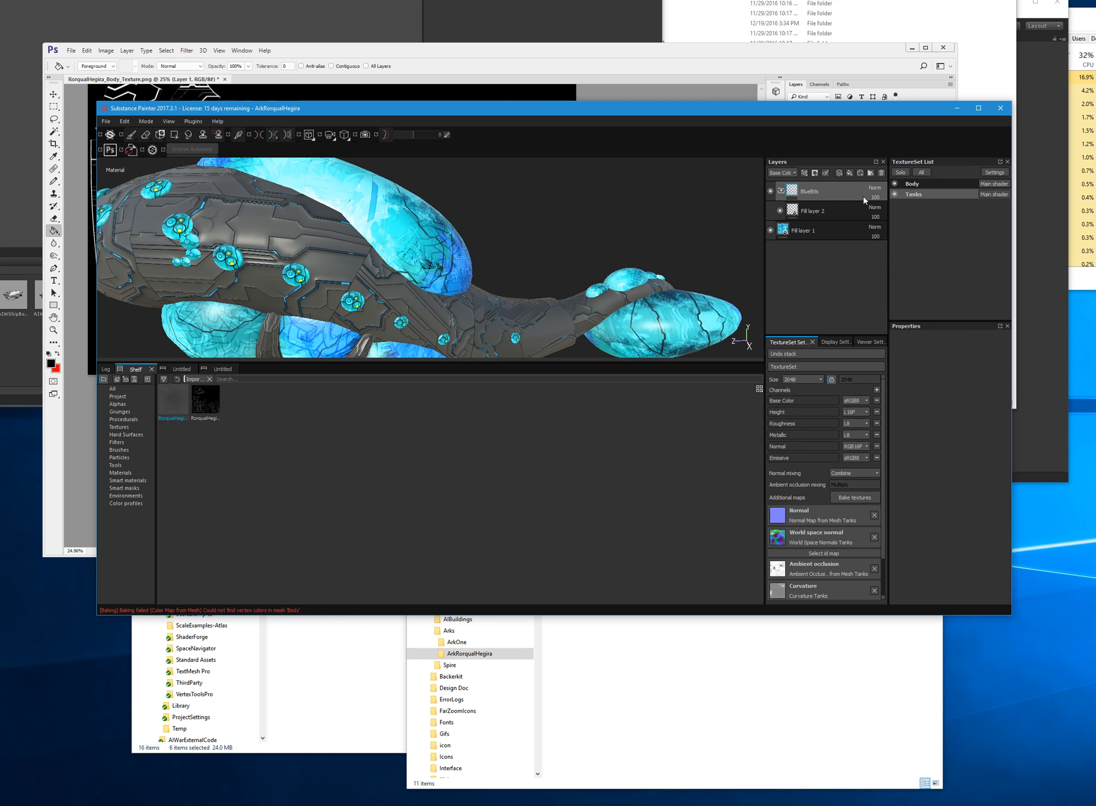
- Add a second folder named MetalBits between the BlueBits folder and Fill layer 1, keeping Fill layer 1 outside it
{"action": "right_click", "coordinate": [796, 284]}
{"action": "left_click", "coordinate": [810, 281]}
{"action": "left_click", "coordinate": [871, 172]}
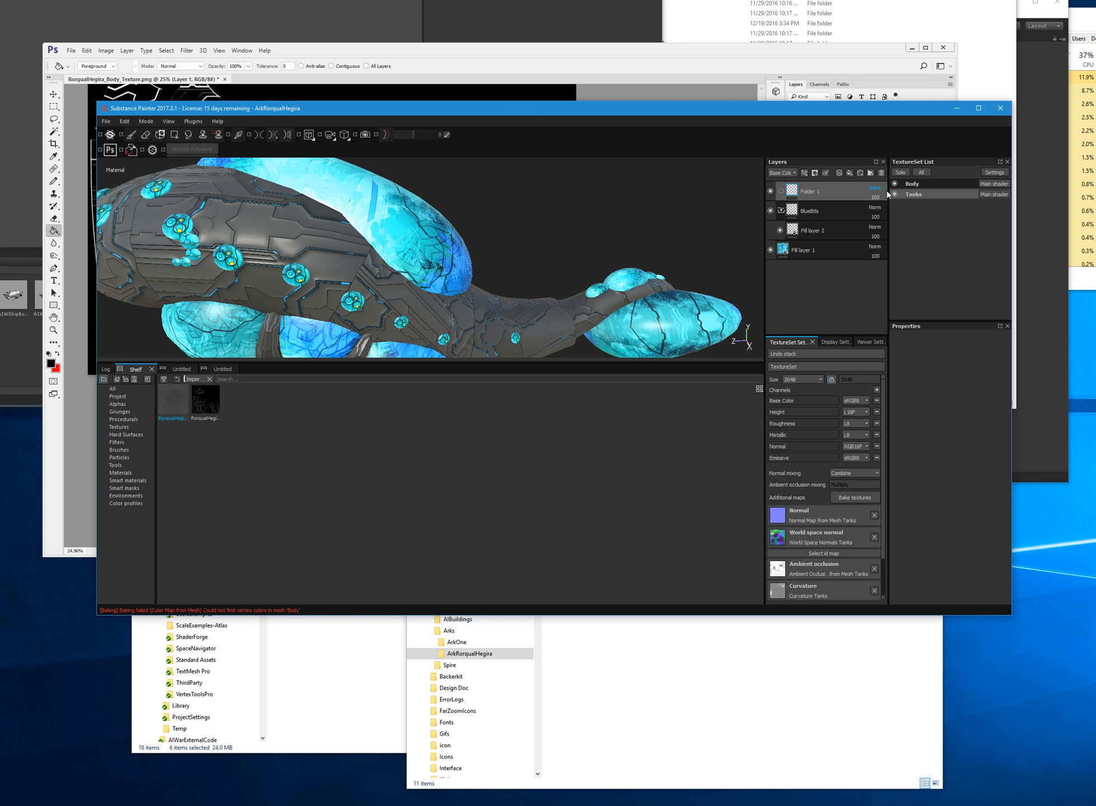
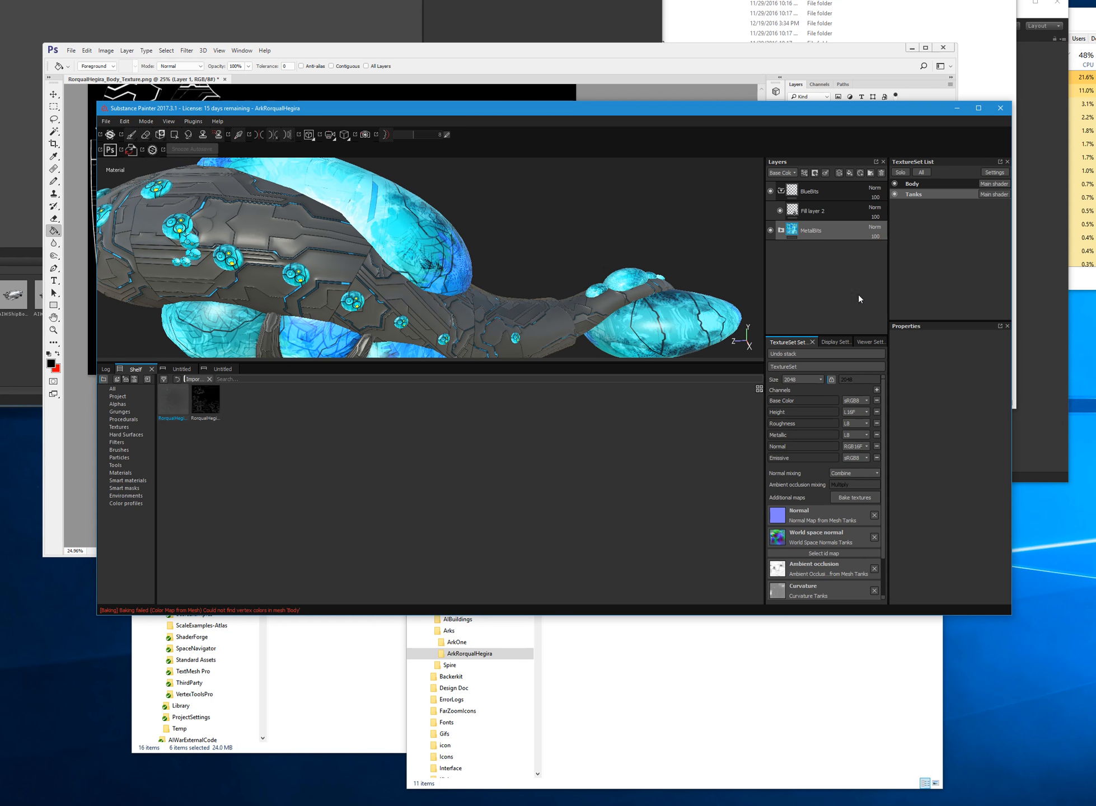
{"action": "mouse_move", "coordinate": [827, 250]}
{"action": "left_mouse_down"}
{"action": "mouse_move", "coordinate": [807, 313]}
{"action": "mouse_move", "coordinate": [807, 245]}
{"action": "left_mouse_up"}
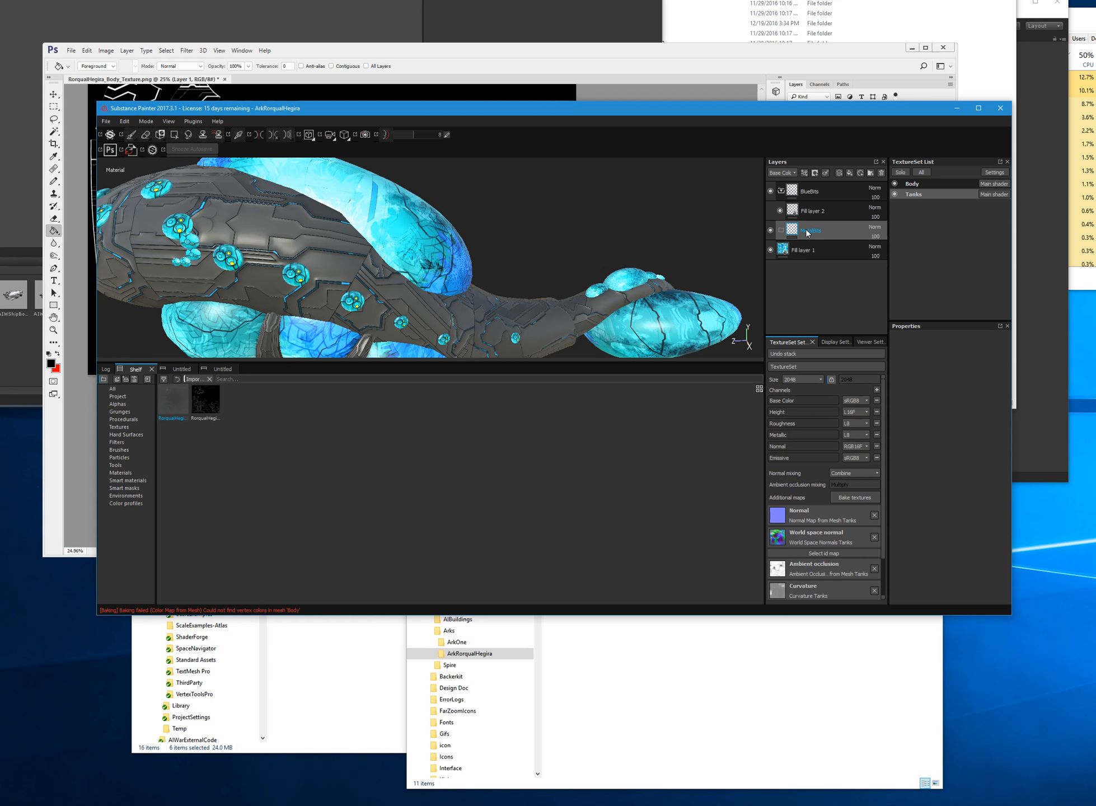
{"action": "left_click", "coordinate": [844, 249]}
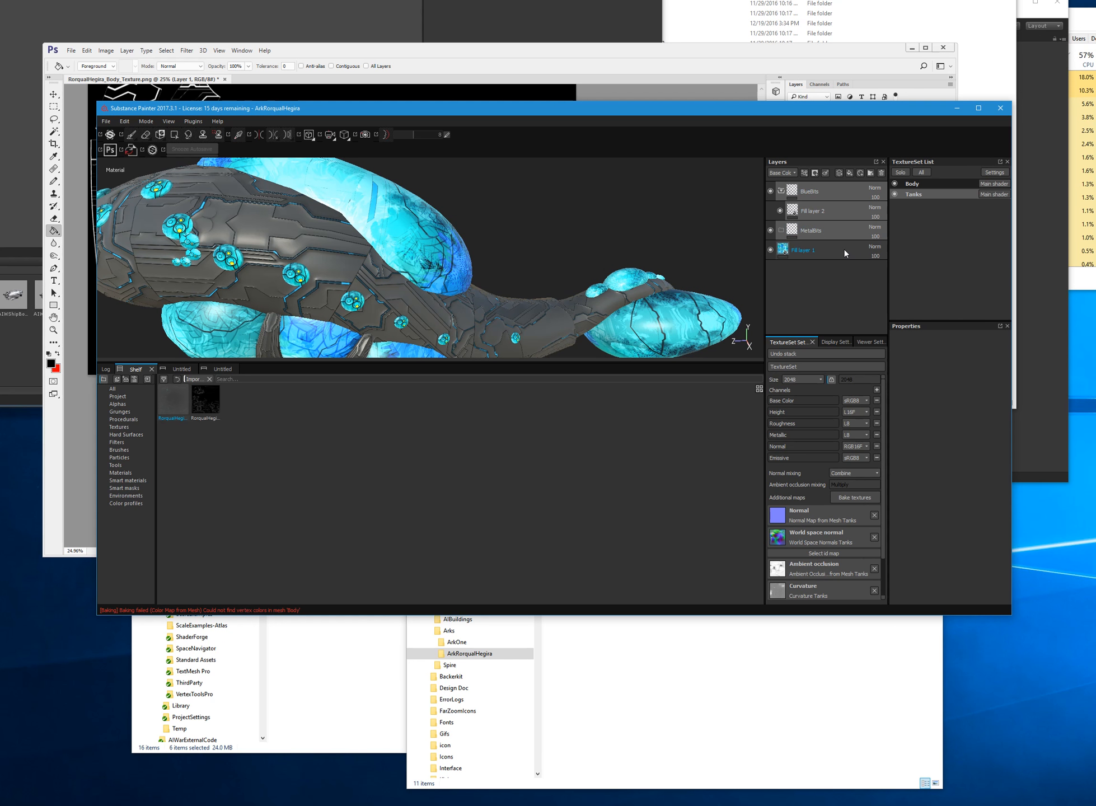
- In the Body texture set, move Fill layer 1 into the MetalBits folder and give the folder an inverted bitmap mask
{"action": "left_click", "coordinate": [923, 184]}
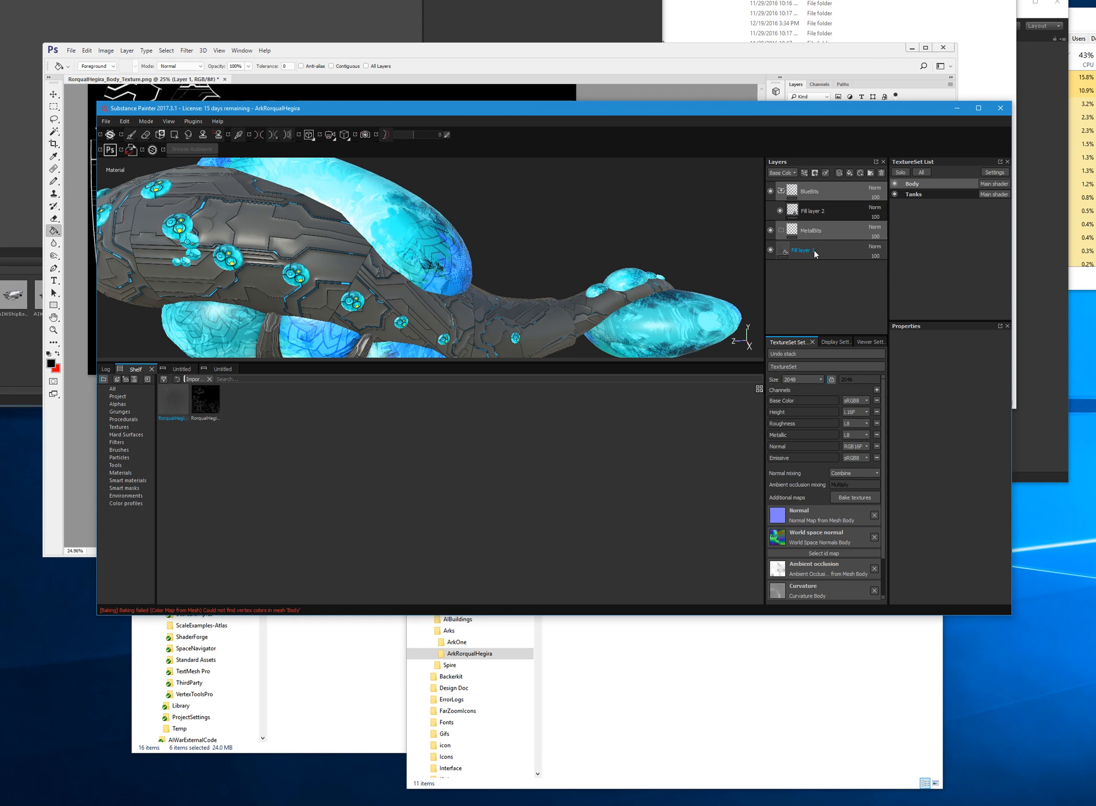
{"action": "left_click", "coordinate": [815, 251]}
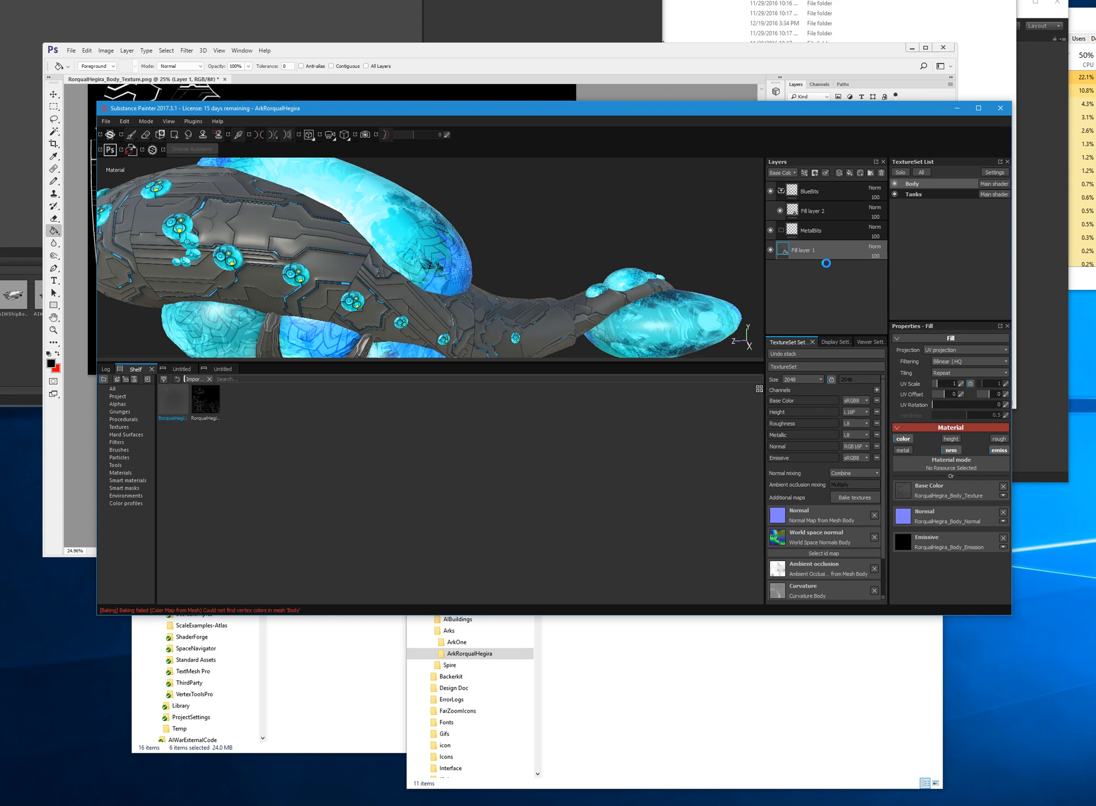
{"action": "right_click", "coordinate": [831, 234]}
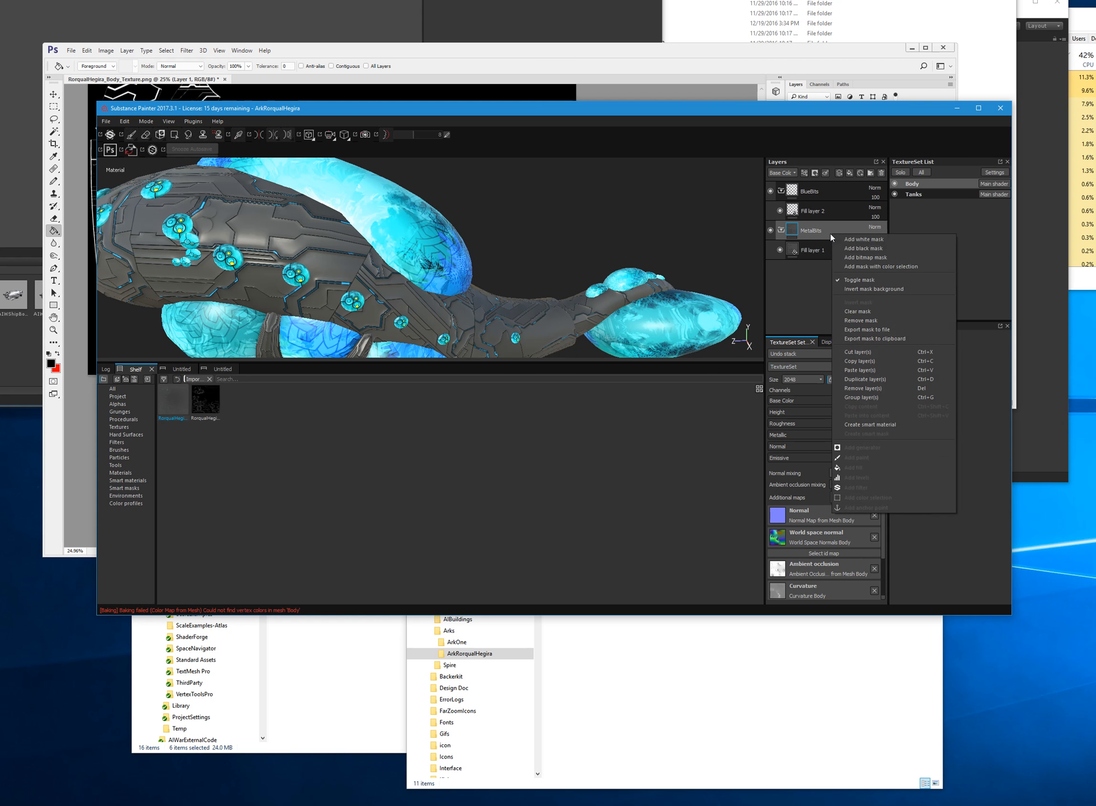
{"action": "left_click", "coordinate": [881, 256]}
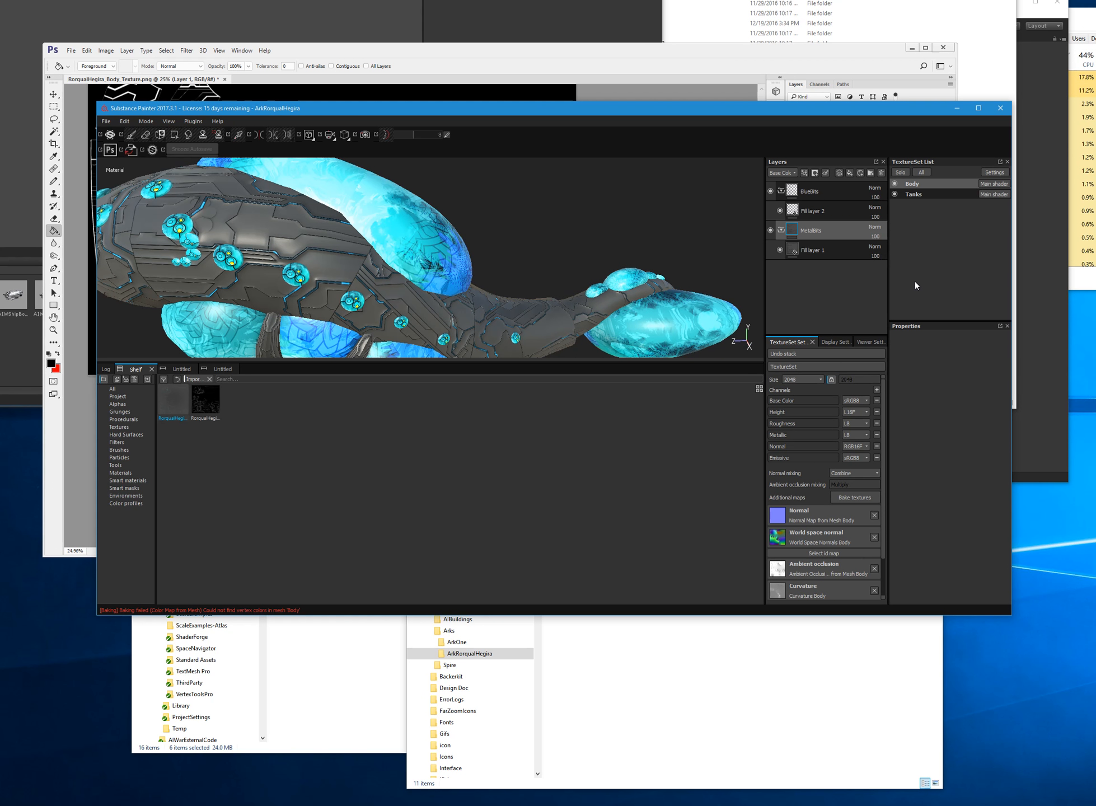
{"action": "right_click", "coordinate": [833, 230]}
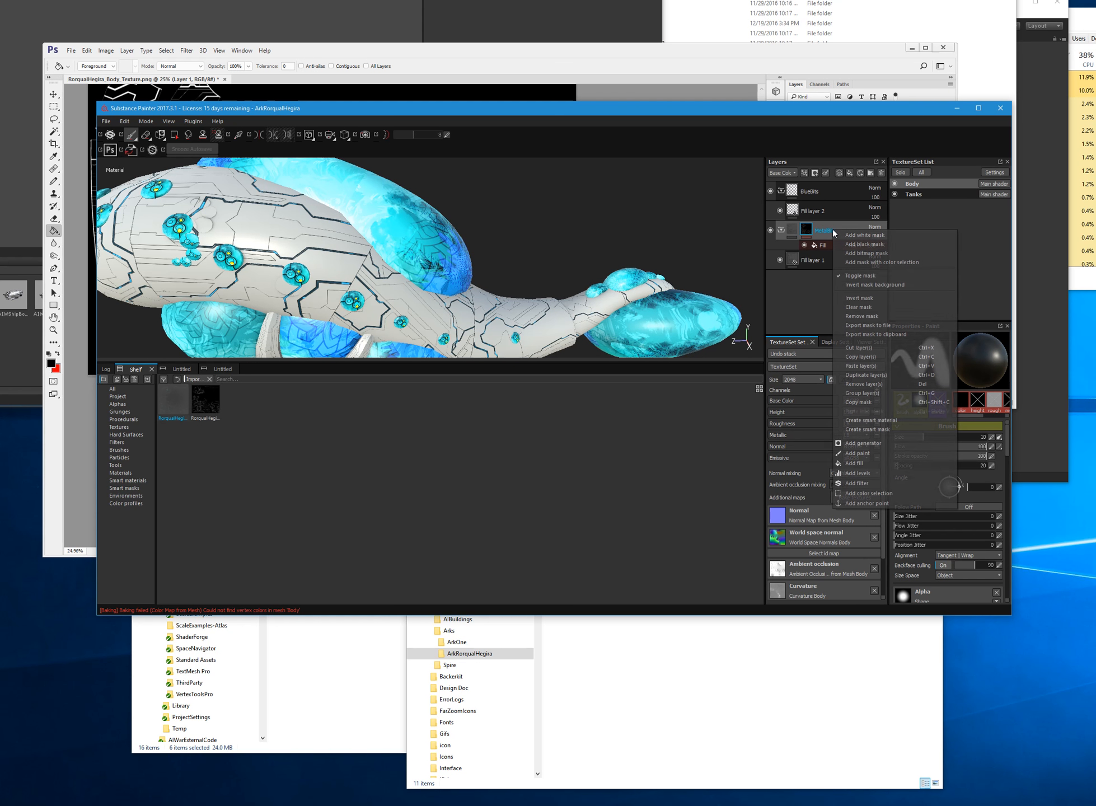
{"action": "left_click", "coordinate": [906, 295]}
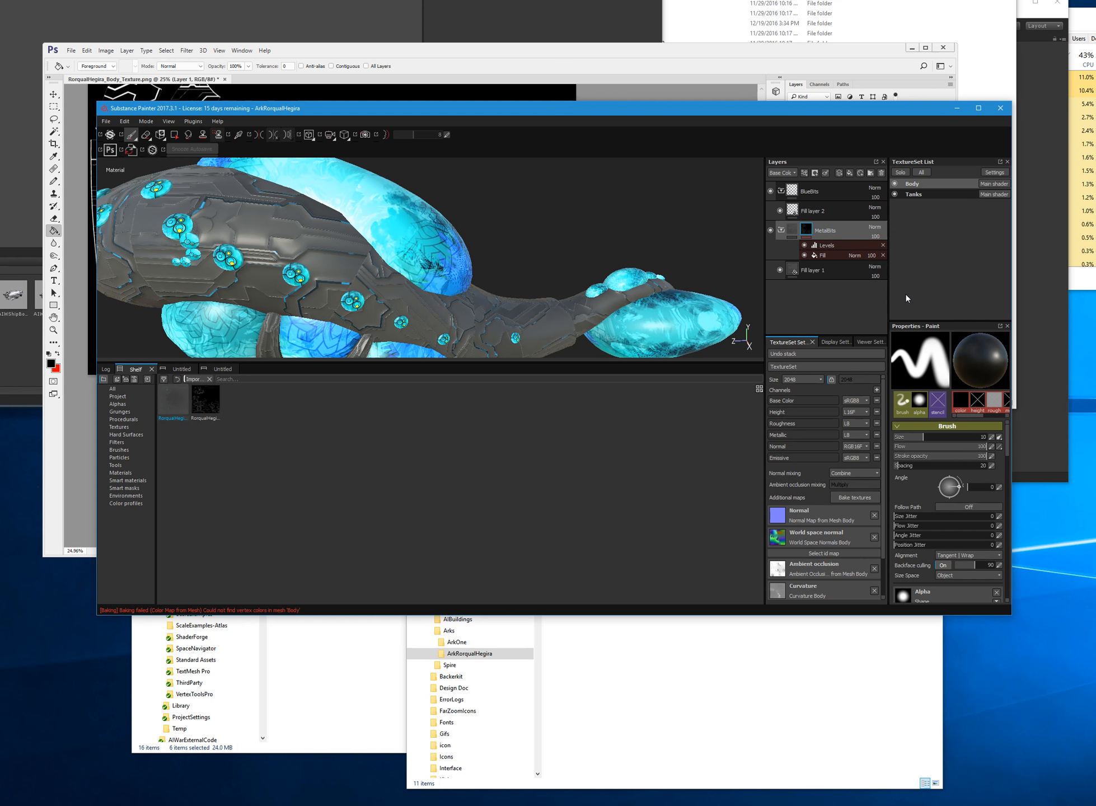
- Toggle the visibility of the MetalBits and BlueBits folders to examine what each contributes to the body
{"action": "left_click", "coordinate": [770, 230]}
{"action": "left_click", "coordinate": [771, 229]}
{"action": "left_click", "coordinate": [770, 229]}
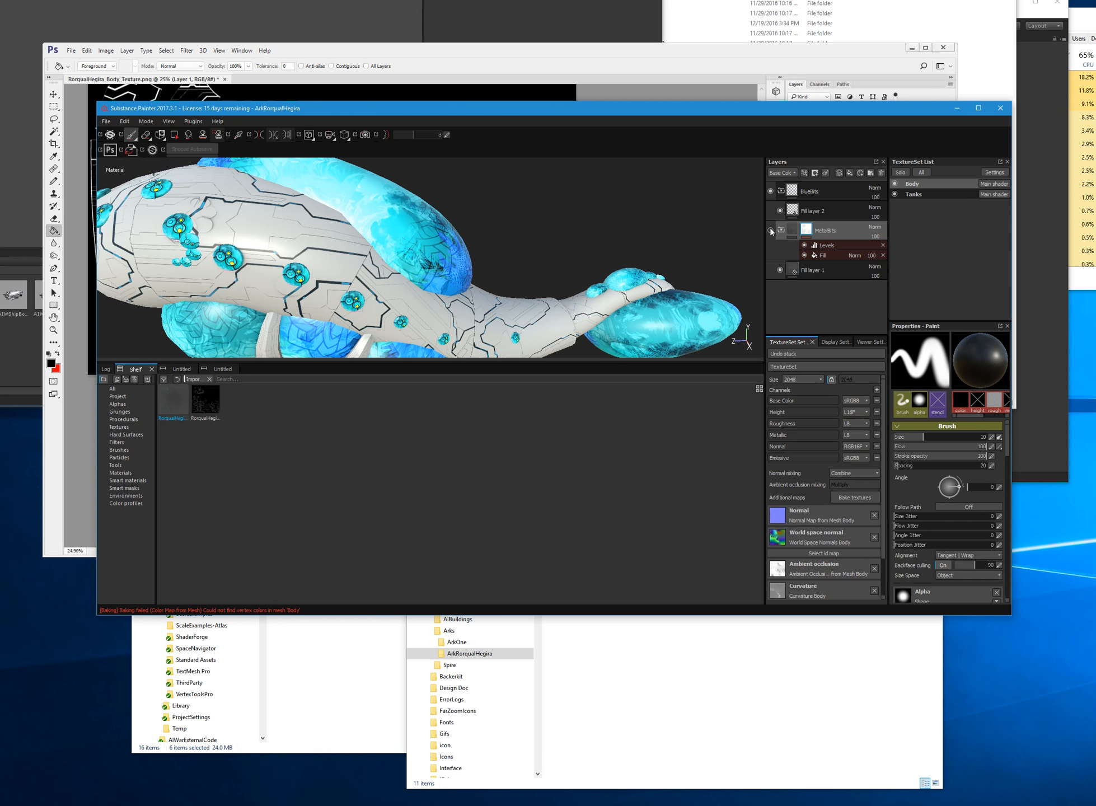
{"action": "left_click", "coordinate": [770, 229]}
{"action": "left_click", "coordinate": [770, 229]}
{"action": "left_click", "coordinate": [770, 229]}
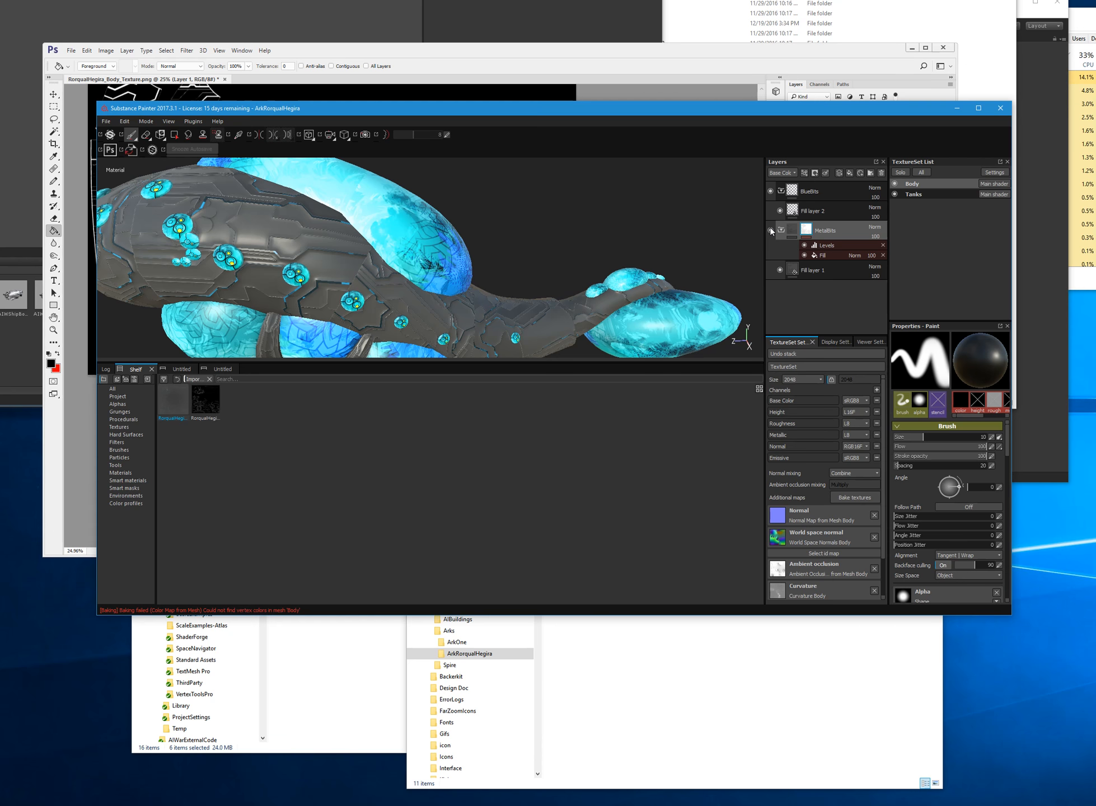
{"action": "left_click", "coordinate": [771, 191]}
{"action": "left_click", "coordinate": [772, 191]}
{"action": "left_click", "coordinate": [771, 192]}
{"action": "left_click", "coordinate": [771, 192]}
{"action": "left_click", "coordinate": [772, 191]}
{"action": "left_click", "coordinate": [771, 192]}
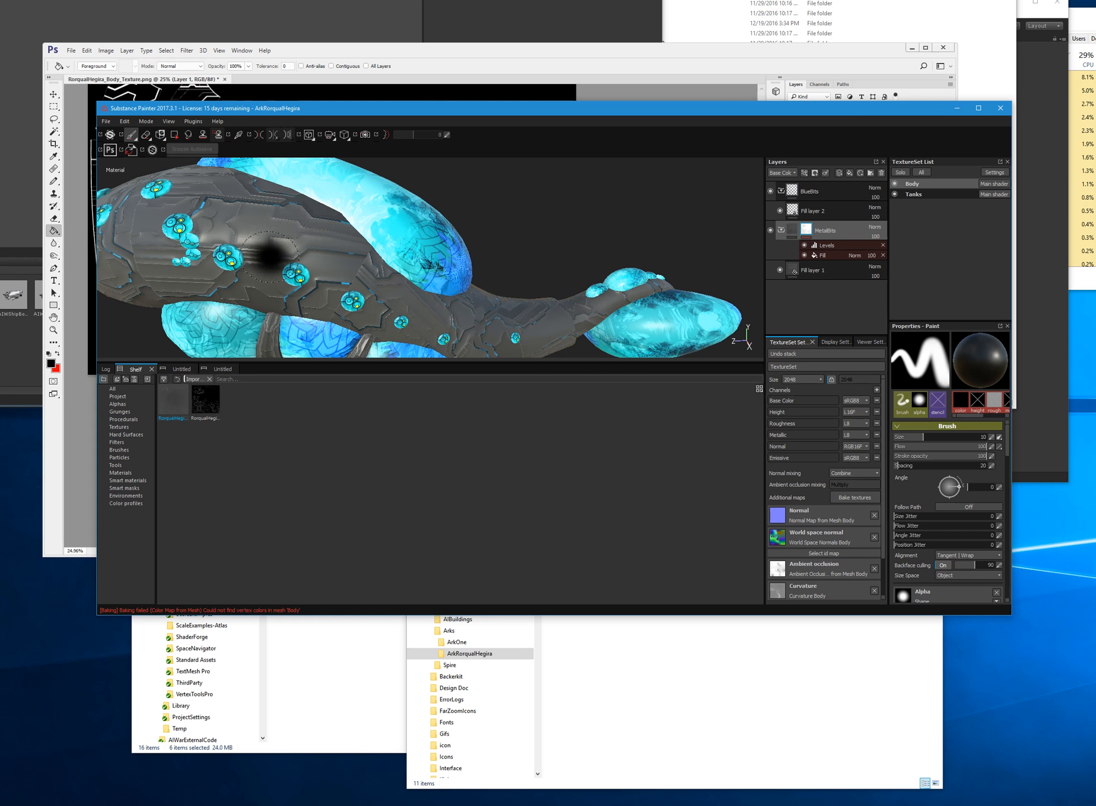
- Check the masked metal panels up close and save the project
{"action": "scroll", "coordinate": [246, 246], "scroll_direction": "up", "scroll_amount": 5}
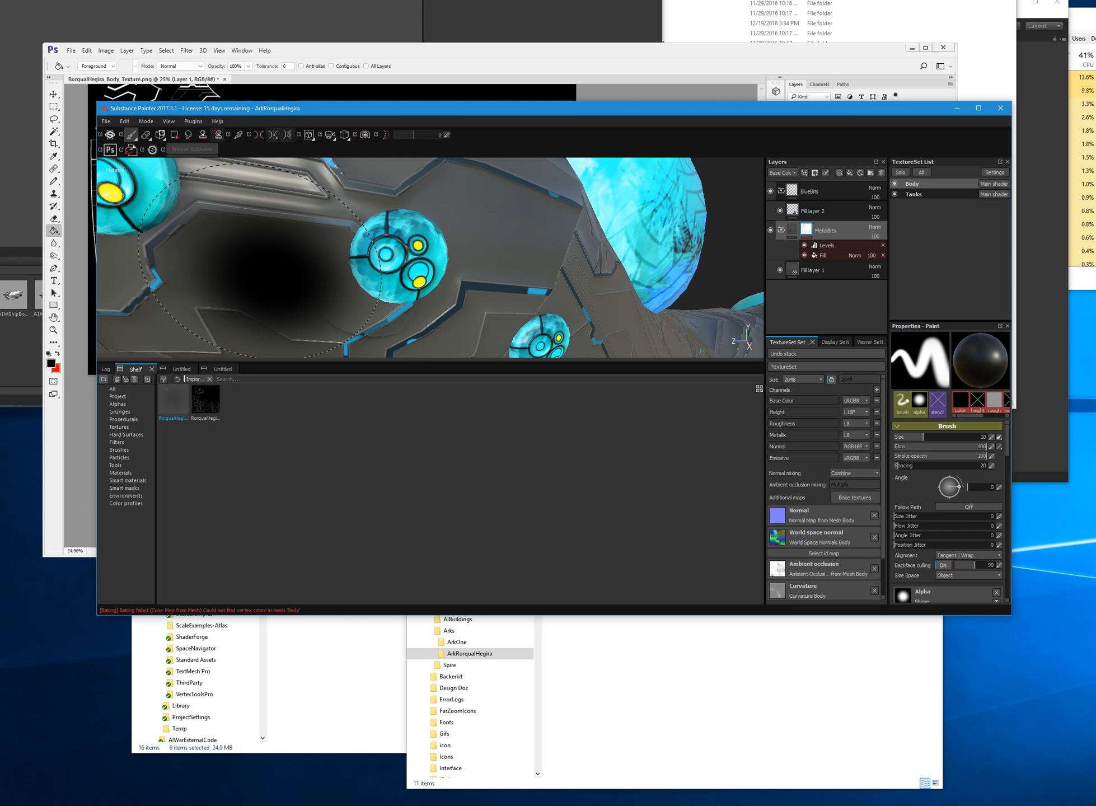
{"action": "key", "text": "f"}
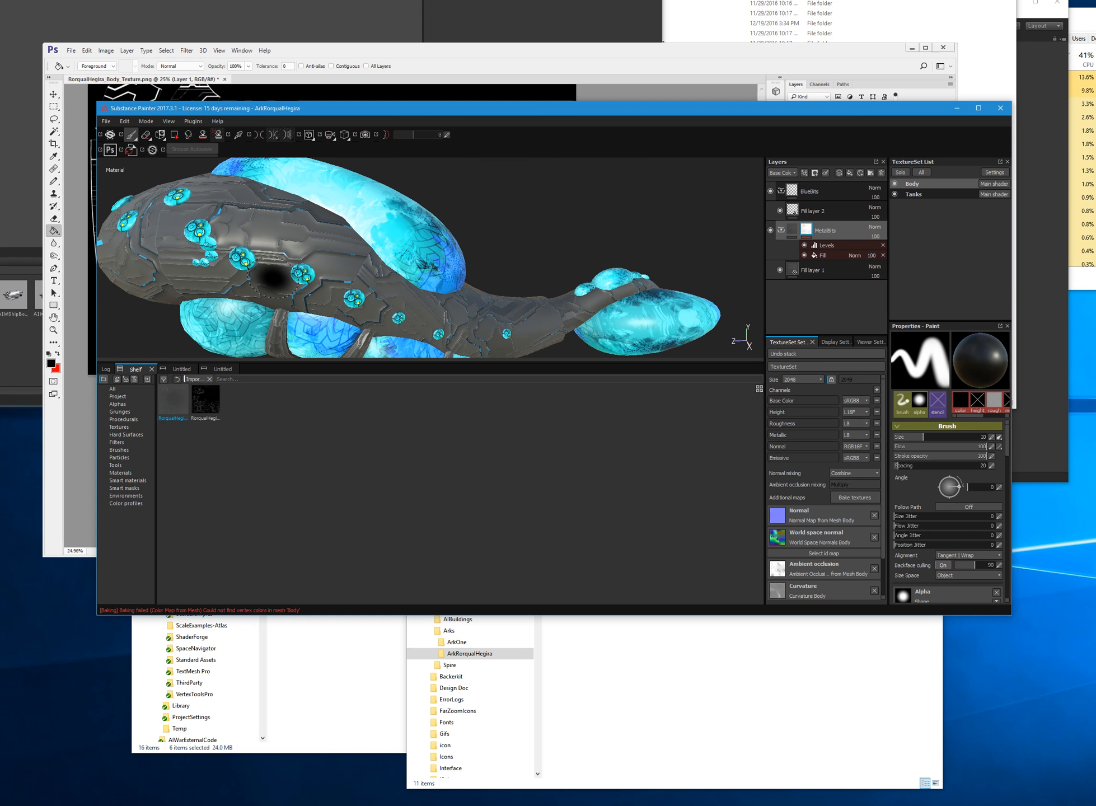
{"action": "key", "text": "ctrl+s"}
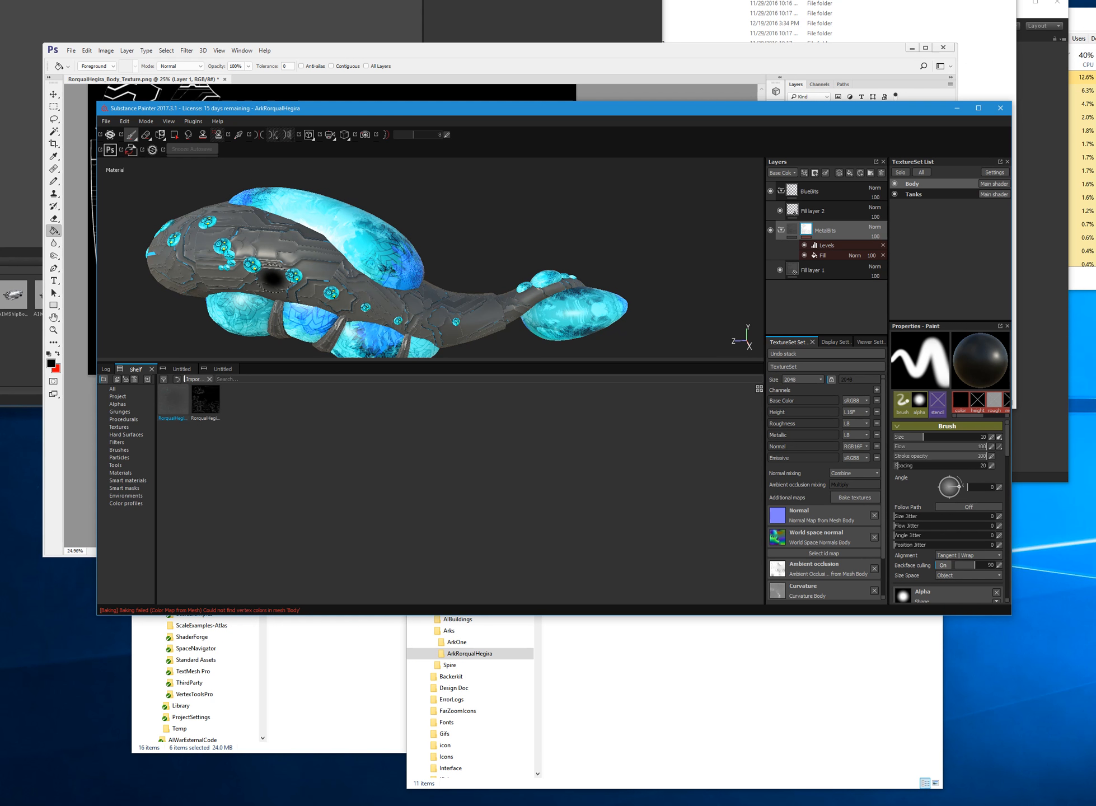
- Select Fill layer 1, inspect the blue lines and metal panels around the whole model, and save the project
{"action": "left_click", "coordinate": [818, 273]}
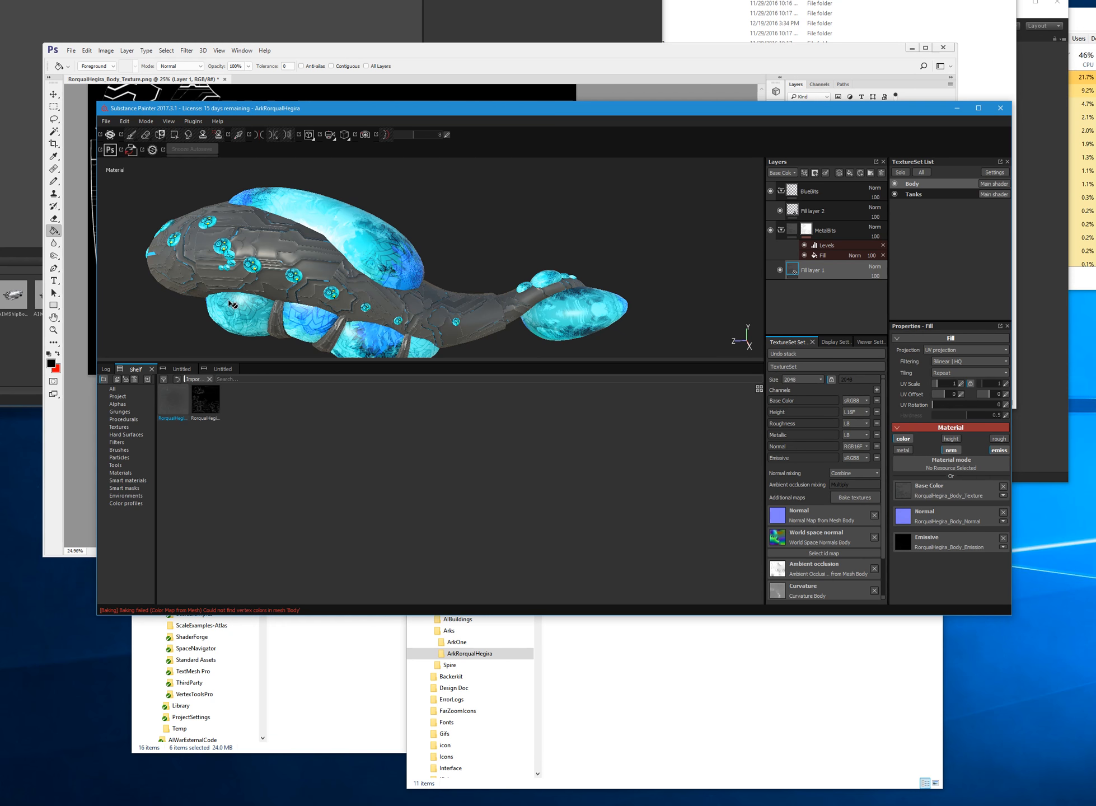
{"action": "scroll", "coordinate": [238, 302], "scroll_direction": "up", "scroll_amount": 2}
{"action": "scroll", "coordinate": [347, 289], "scroll_direction": "up", "scroll_amount": 2}
{"action": "left_click_drag", "start_coordinate": [606, 267], "coordinate": [506, 225], "text": "alt"}
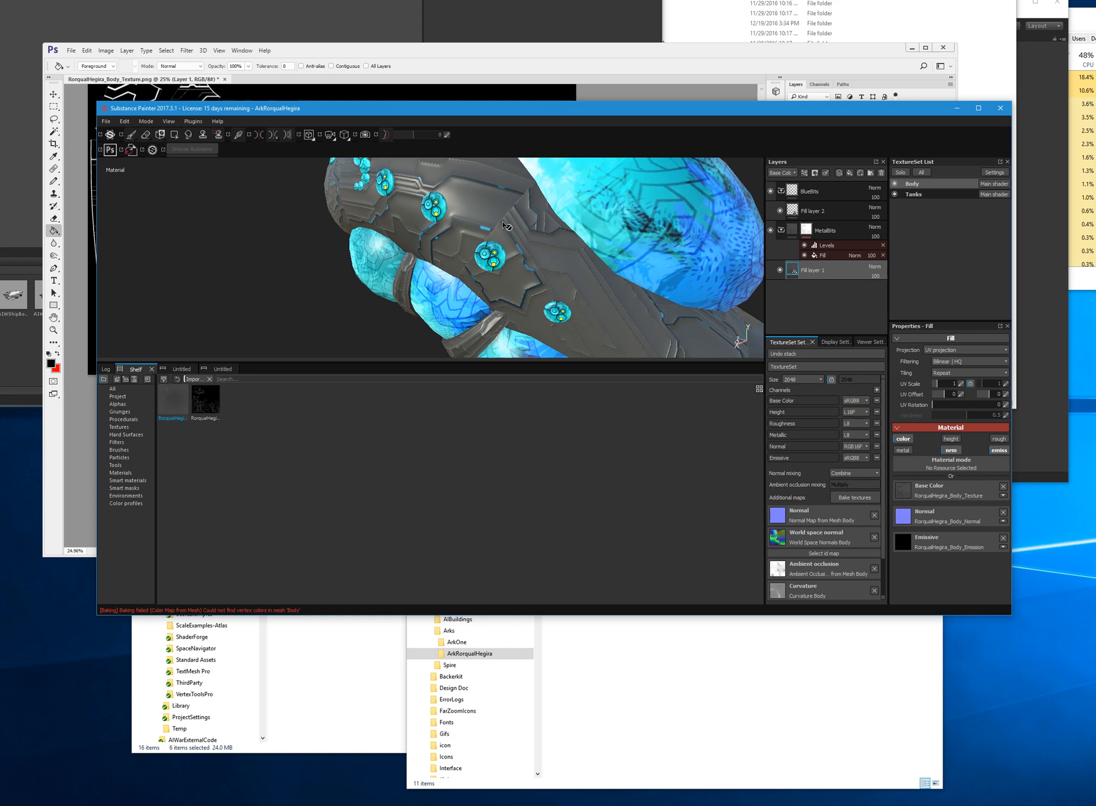
{"action": "scroll", "coordinate": [404, 256], "scroll_direction": "down", "scroll_amount": 4}
{"action": "left_click_drag", "start_coordinate": [405, 257], "coordinate": [473, 254], "text": "alt"}
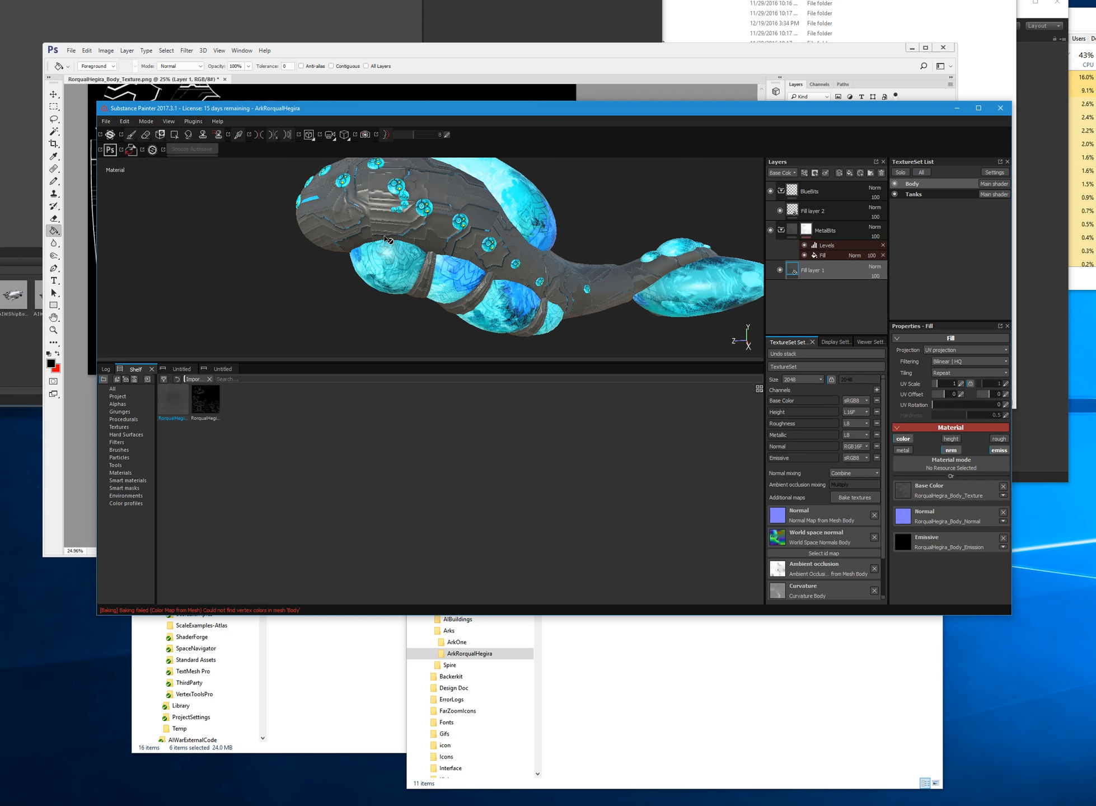
{"action": "left_click_drag", "start_coordinate": [351, 237], "coordinate": [520, 283], "text": "alt"}
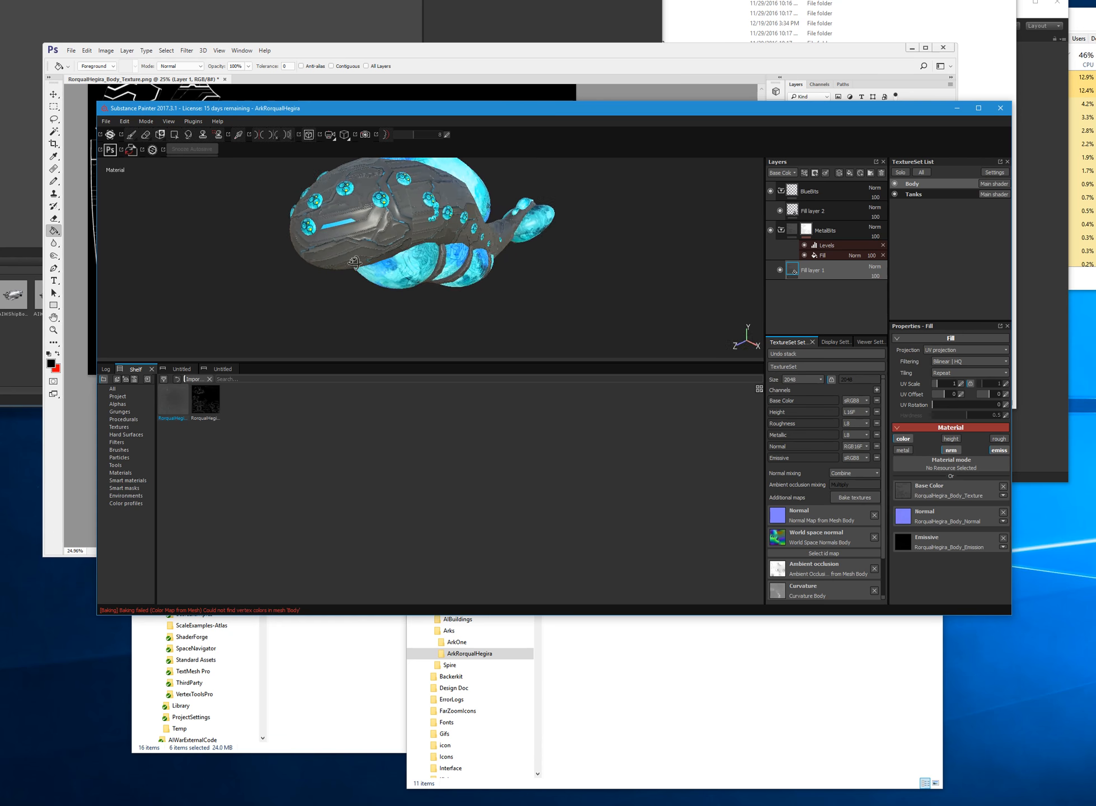
{"action": "scroll", "coordinate": [585, 300], "scroll_direction": "up", "scroll_amount": 4}
{"action": "left_click_drag", "start_coordinate": [585, 299], "coordinate": [491, 236], "text": "alt"}
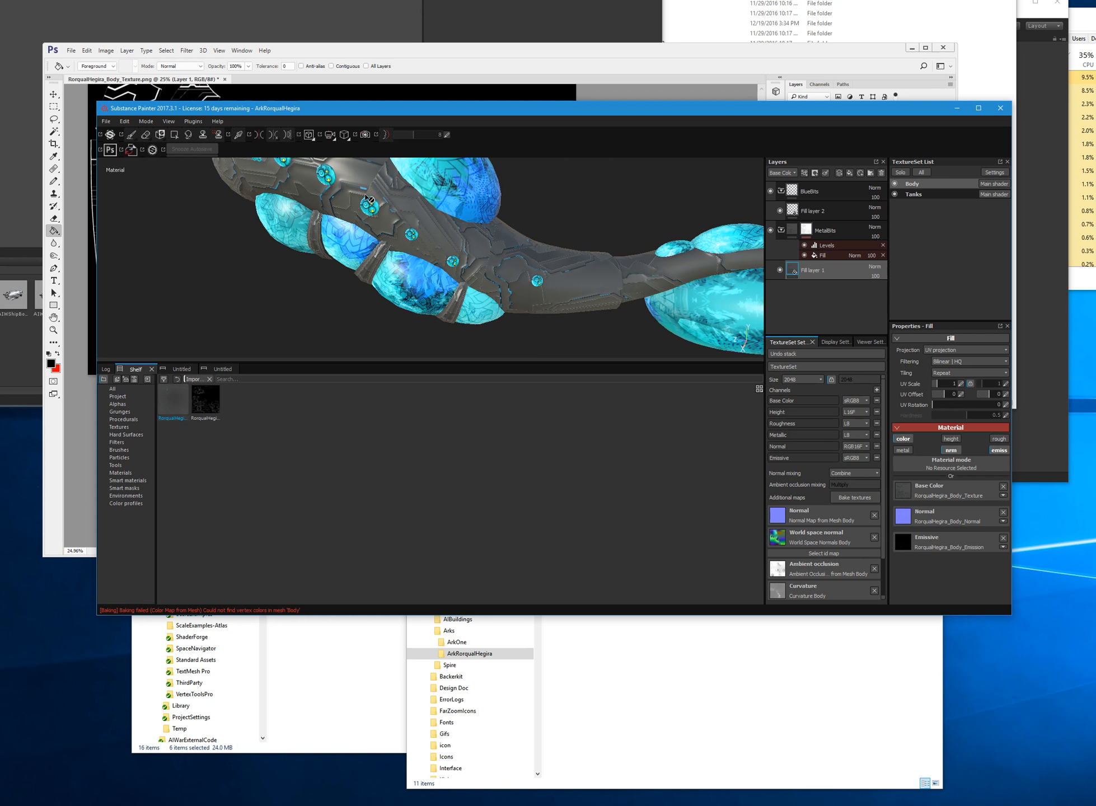
{"action": "scroll", "coordinate": [364, 188], "scroll_direction": "up", "scroll_amount": 8}
{"action": "scroll", "coordinate": [380, 287], "scroll_direction": "down", "scroll_amount": 3}
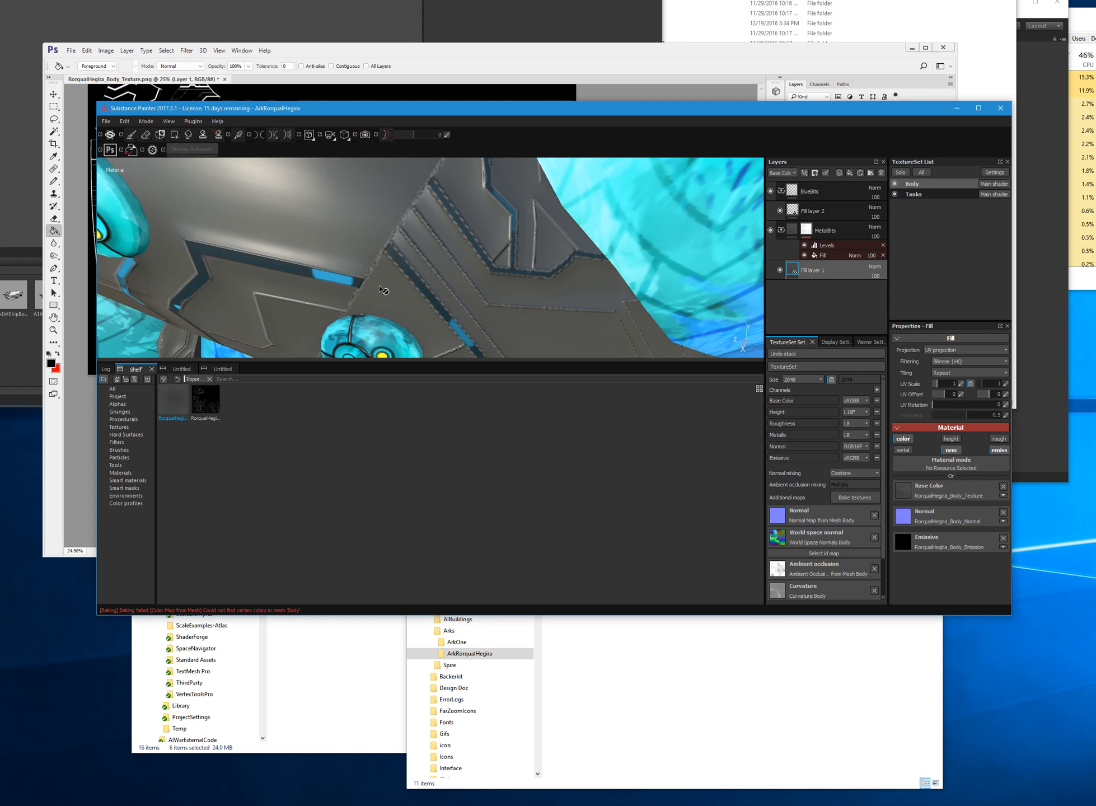
{"action": "scroll", "coordinate": [381, 288], "scroll_direction": "down", "scroll_amount": 8}
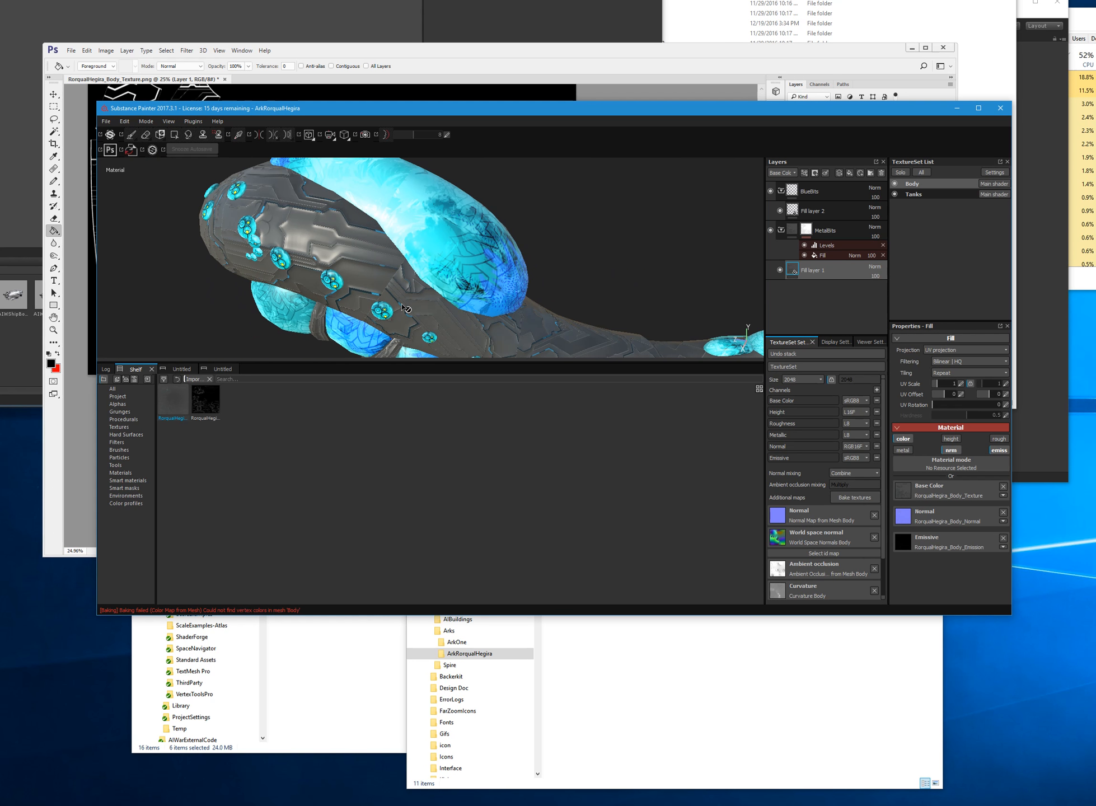
{"action": "mouse_move", "coordinate": [404, 299]}
{"action": "left_mouse_down", "text": "alt"}
{"action": "mouse_move", "coordinate": [435, 323]}
{"action": "mouse_move", "coordinate": [409, 309]}
{"action": "mouse_move", "coordinate": [413, 285]}
{"action": "mouse_move", "coordinate": [330, 289]}
{"action": "mouse_move", "coordinate": [367, 244]}
{"action": "mouse_move", "coordinate": [345, 225]}
{"action": "mouse_move", "coordinate": [283, 257]}
{"action": "mouse_move", "coordinate": [491, 311]}
{"action": "mouse_move", "coordinate": [191, 257]}
{"action": "mouse_move", "coordinate": [442, 254]}
{"action": "mouse_move", "coordinate": [459, 281]}
{"action": "left_mouse_up", "text": "alt"}
{"action": "middle_click_drag", "start_coordinate": [537, 279], "coordinate": [452, 286], "text": "alt"}
{"action": "key", "text": "ctrl+s"}
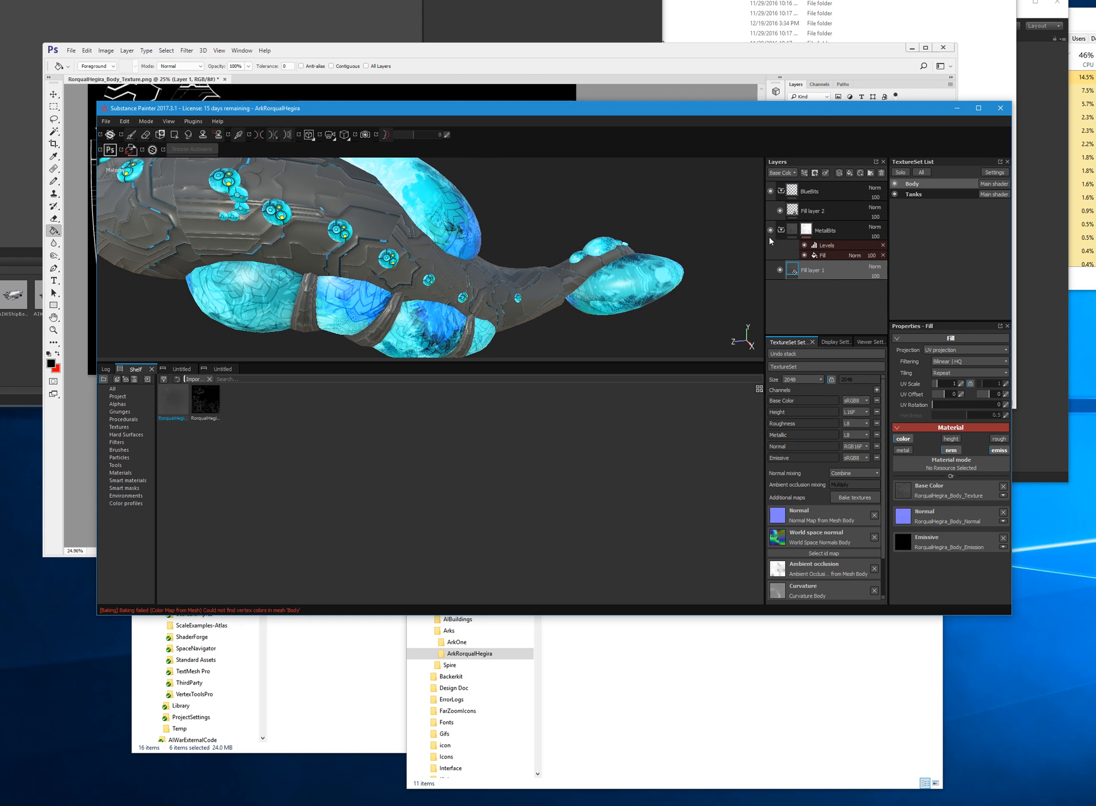
- Collapse the BlueBits folder and add the Steel Medieval Stylized smart material above Fill layer 1 inside the MetalBits folder
{"action": "left_click", "coordinate": [781, 193]}
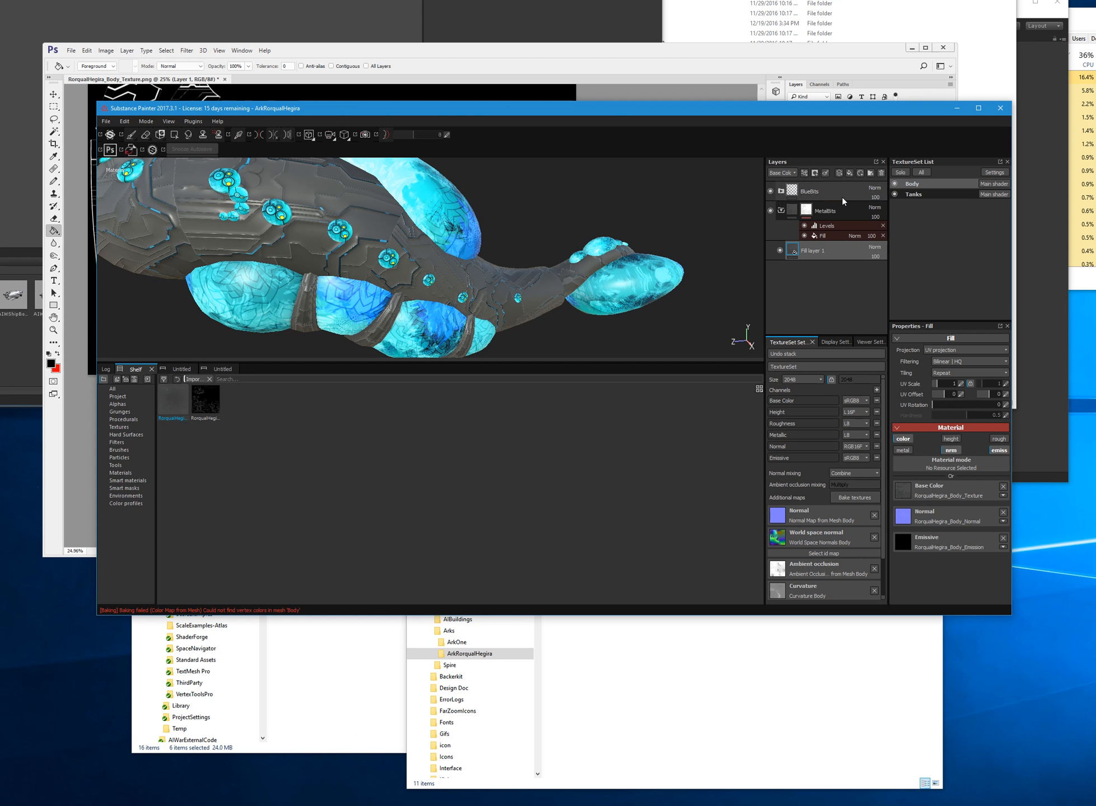
{"action": "left_click", "coordinate": [831, 213]}
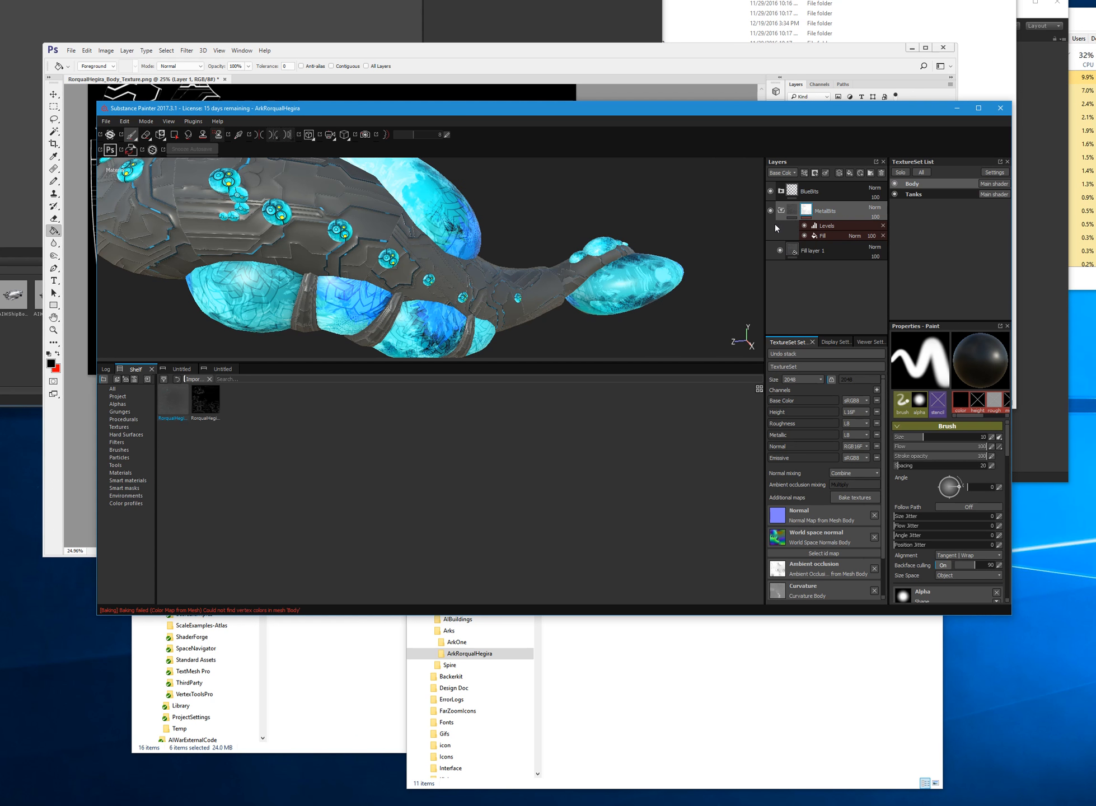
{"action": "left_click", "coordinate": [813, 259]}
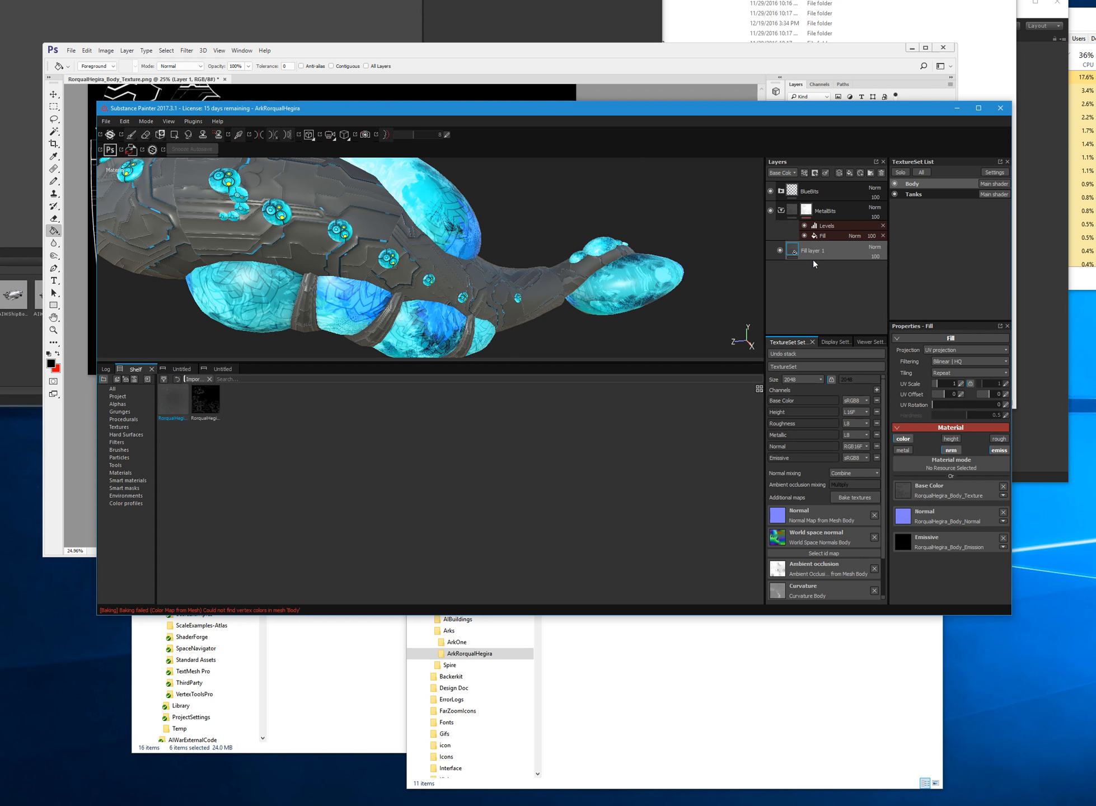
{"action": "left_click", "coordinate": [135, 479]}
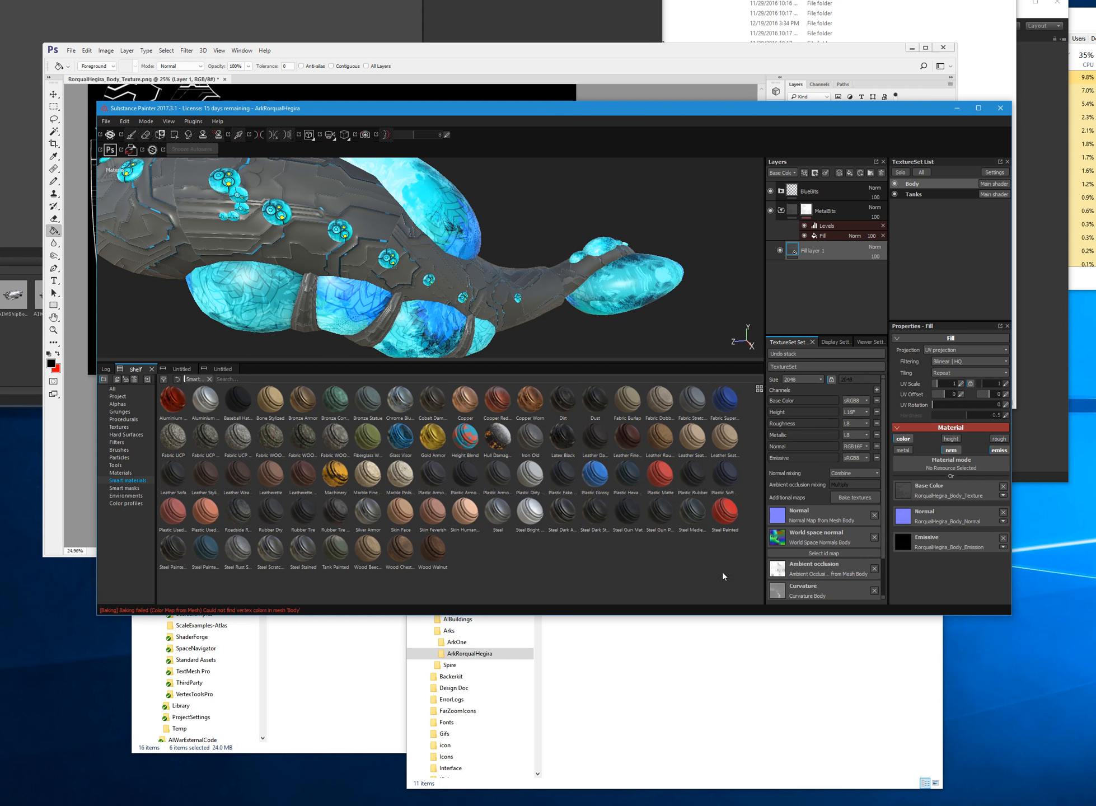
{"action": "left_click_drag", "start_coordinate": [693, 510], "coordinate": [865, 247]}
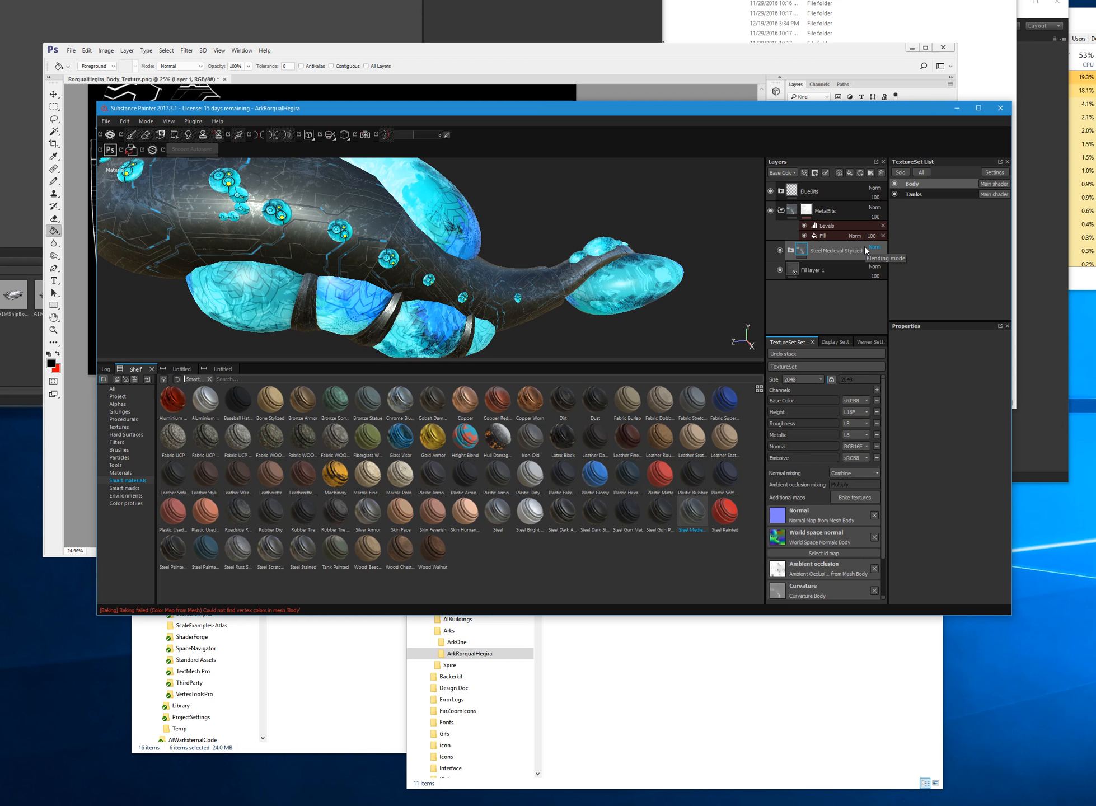
- Examine the Steel Medieval Stylized material on the whale's body from several angles and distances
{"action": "scroll", "coordinate": [135, 252], "scroll_direction": "up", "scroll_amount": 1}
{"action": "mouse_move", "coordinate": [134, 251]}
{"action": "left_mouse_down", "text": "alt"}
{"action": "mouse_move", "coordinate": [347, 250]}
{"action": "mouse_move", "coordinate": [22, 251]}
{"action": "mouse_move", "coordinate": [141, 252]}
{"action": "left_mouse_up", "text": "alt"}
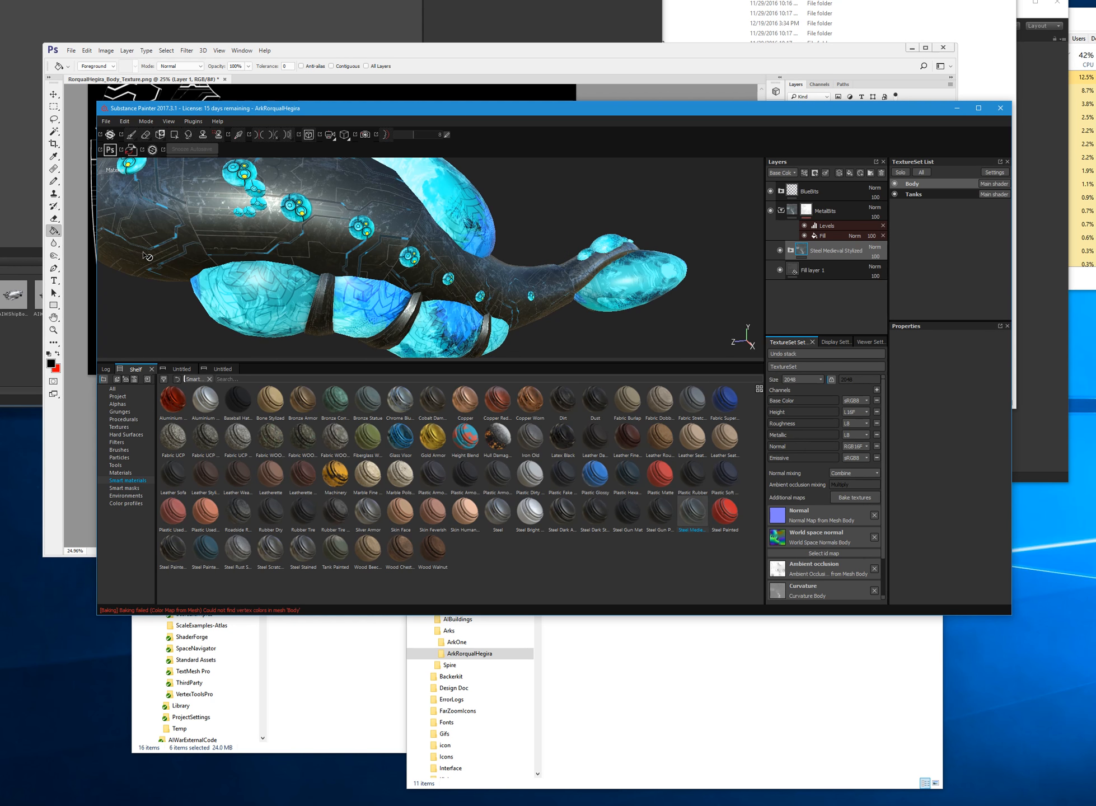
{"action": "scroll", "coordinate": [144, 253], "scroll_direction": "down", "scroll_amount": 1}
{"action": "left_click_drag", "start_coordinate": [342, 249], "coordinate": [281, 244], "text": "alt"}
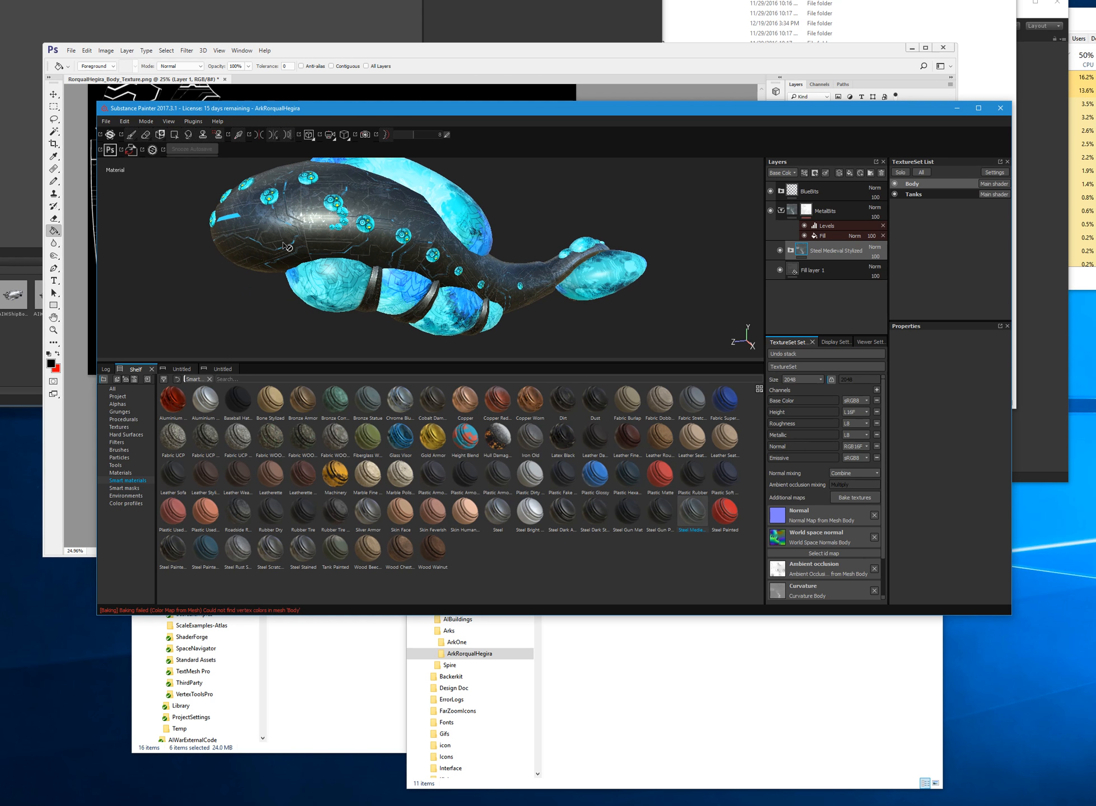
{"action": "left_click_drag", "start_coordinate": [354, 234], "coordinate": [334, 277], "text": "alt"}
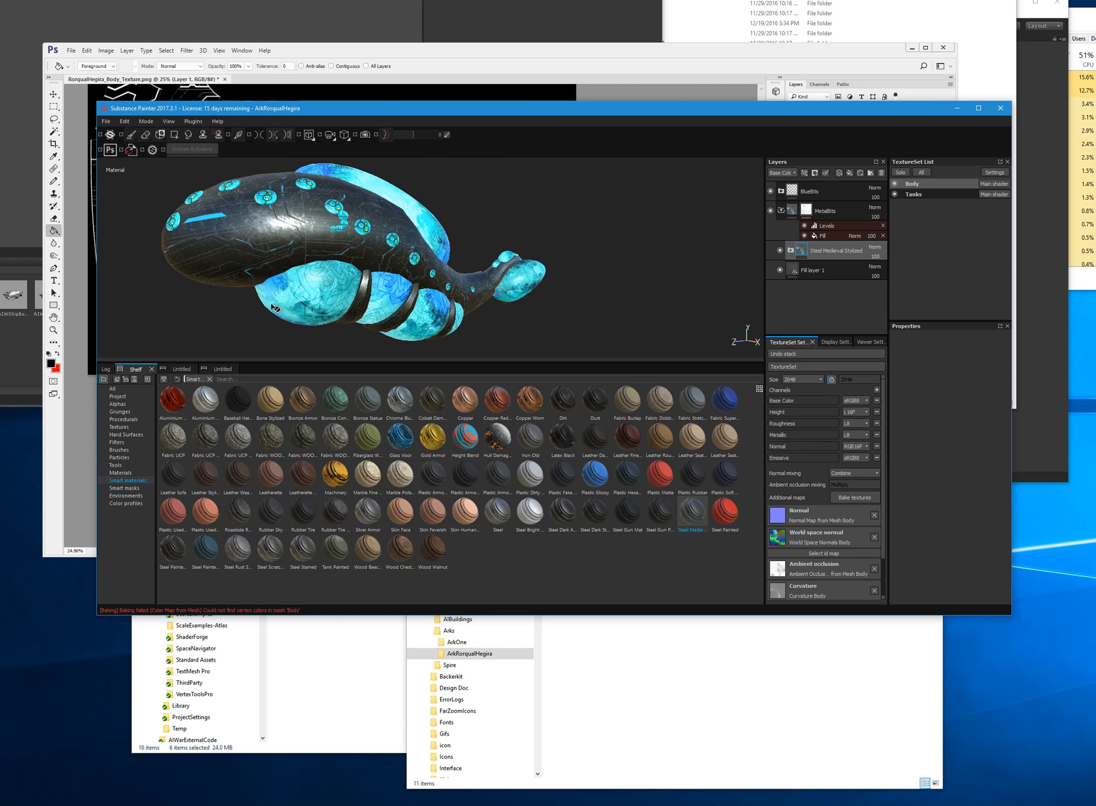
{"action": "scroll", "coordinate": [269, 280], "scroll_direction": "up", "scroll_amount": 5}
{"action": "scroll", "coordinate": [268, 276], "scroll_direction": "down", "scroll_amount": 5}
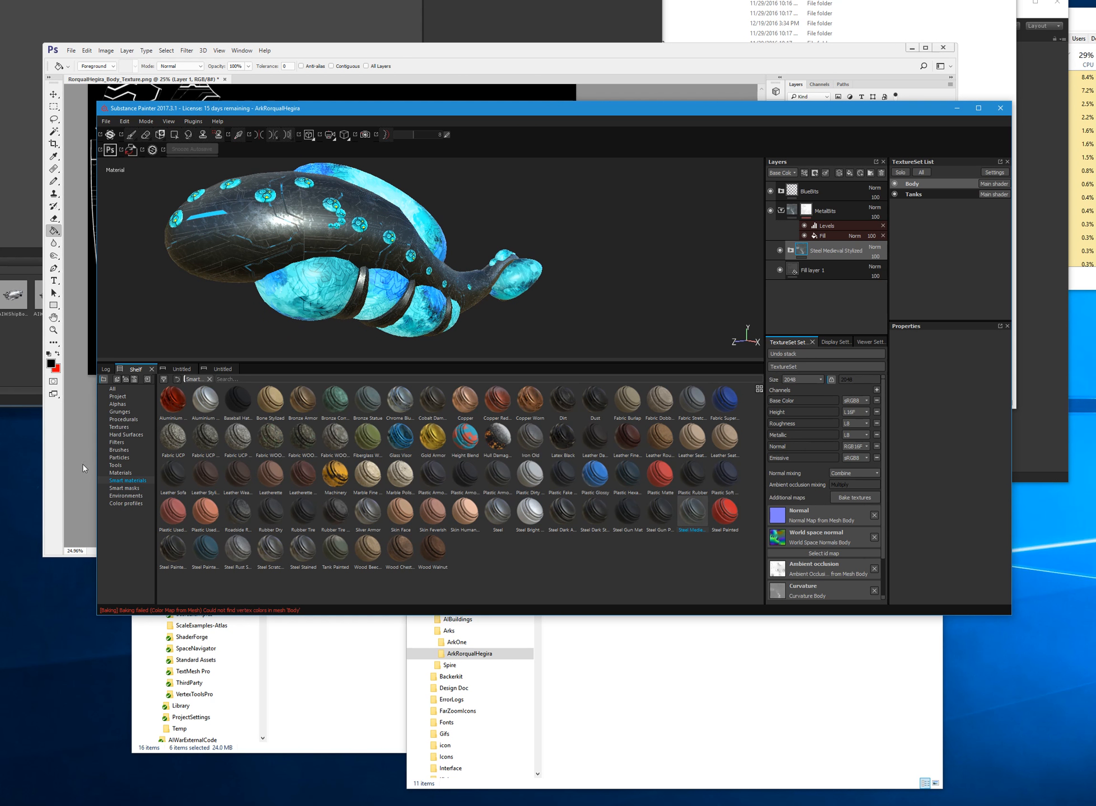
- Try the Surface Worn smart mask on the Steel Medieval Stylized material and inspect the model from several sides
{"action": "left_click", "coordinate": [135, 486]}
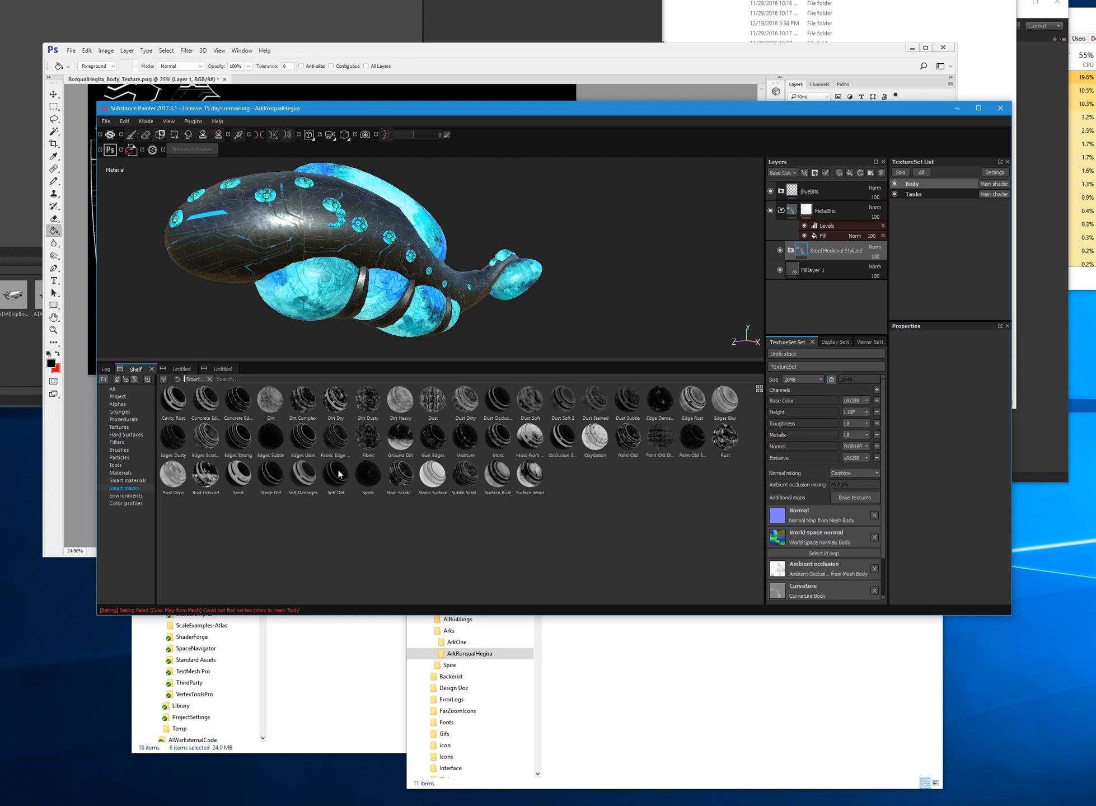
{"action": "left_click_drag", "start_coordinate": [530, 497], "coordinate": [839, 253]}
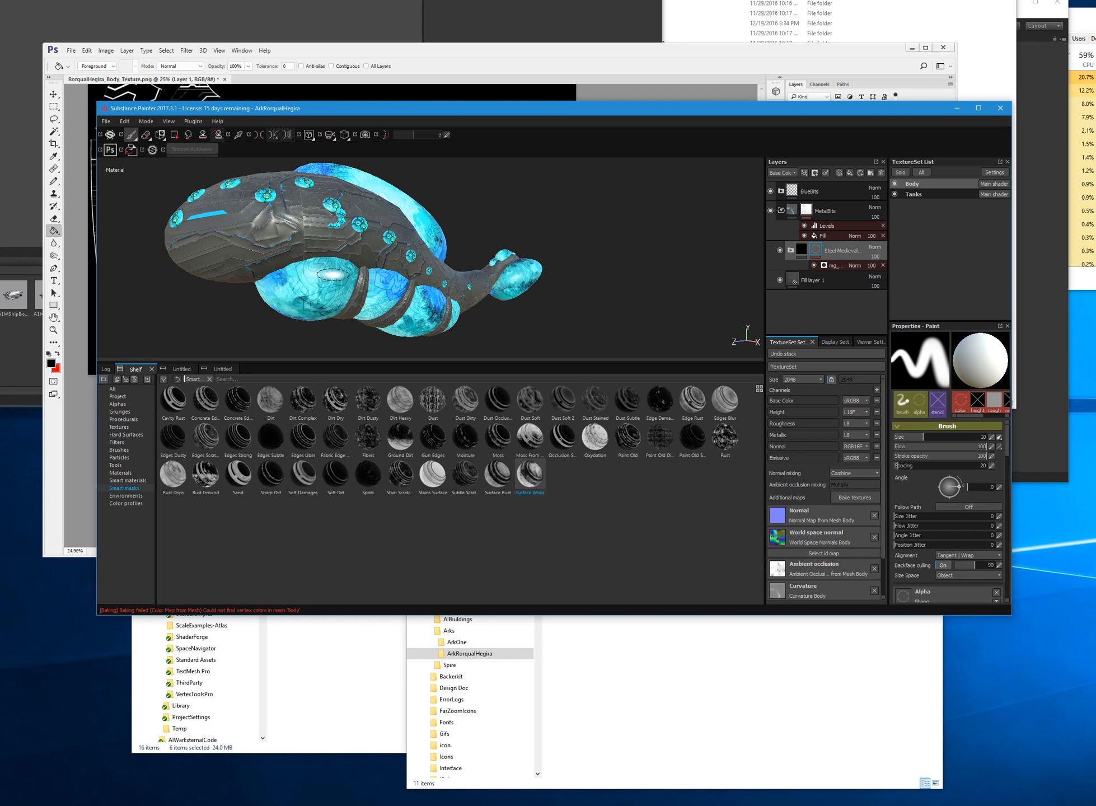
{"action": "mouse_move", "coordinate": [588, 226]}
{"action": "left_mouse_down", "text": "alt"}
{"action": "mouse_move", "coordinate": [555, 252]}
{"action": "mouse_move", "coordinate": [546, 228]}
{"action": "mouse_move", "coordinate": [705, 216]}
{"action": "mouse_move", "coordinate": [631, 213]}
{"action": "mouse_move", "coordinate": [592, 242]}
{"action": "mouse_move", "coordinate": [391, 252]}
{"action": "mouse_move", "coordinate": [276, 275]}
{"action": "left_mouse_up", "text": "alt"}
{"action": "mouse_move", "coordinate": [207, 305]}
{"action": "middle_mouse_down", "text": "alt"}
{"action": "mouse_move", "coordinate": [529, 152]}
{"action": "mouse_move", "coordinate": [298, 179]}
{"action": "mouse_move", "coordinate": [301, 192]}
{"action": "middle_mouse_up", "text": "alt"}
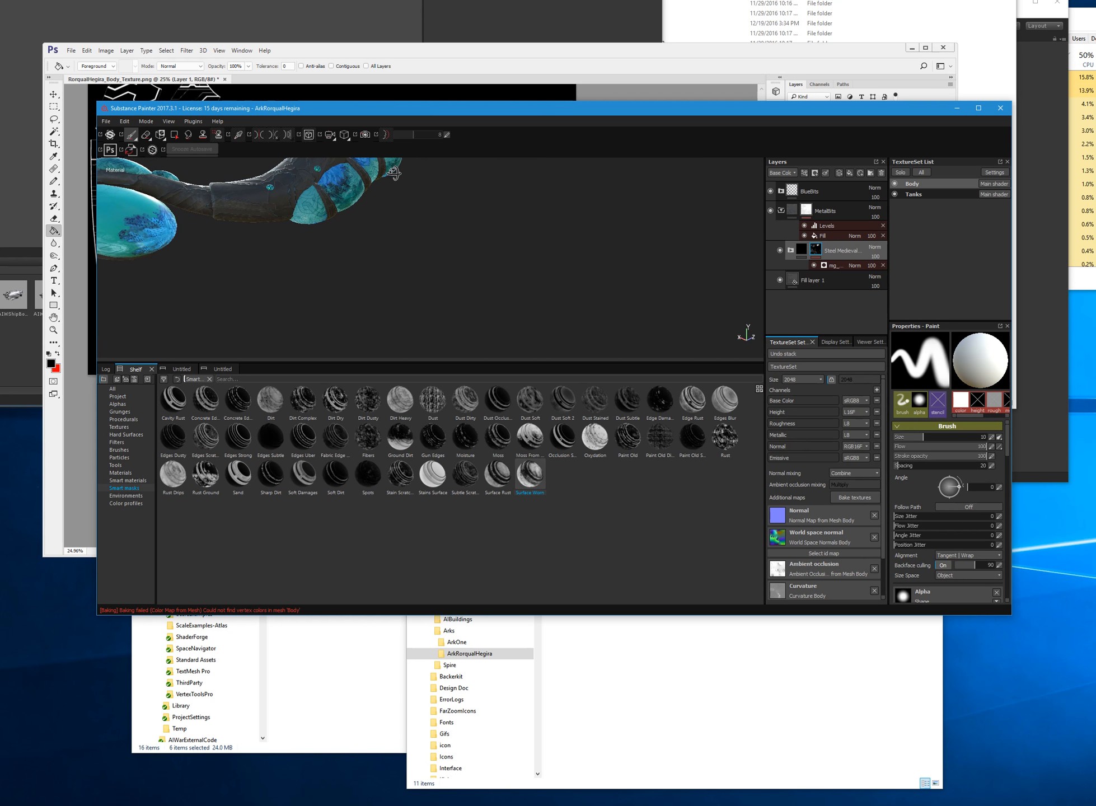
{"action": "left_click_drag", "start_coordinate": [301, 192], "coordinate": [442, 218], "text": "alt"}
{"action": "left_click_drag", "start_coordinate": [197, 215], "coordinate": [411, 213], "text": "alt"}
{"action": "mouse_move", "coordinate": [234, 217]}
{"action": "middle_mouse_down", "text": "alt"}
{"action": "mouse_move", "coordinate": [497, 200]}
{"action": "mouse_move", "coordinate": [722, 224]}
{"action": "middle_mouse_up", "text": "alt"}
{"action": "scroll", "coordinate": [428, 260], "scroll_direction": "down", "scroll_amount": 2}
{"action": "left_click_drag", "start_coordinate": [532, 246], "coordinate": [407, 275], "text": "alt"}
{"action": "scroll", "coordinate": [418, 286], "scroll_direction": "up", "scroll_amount": 4}
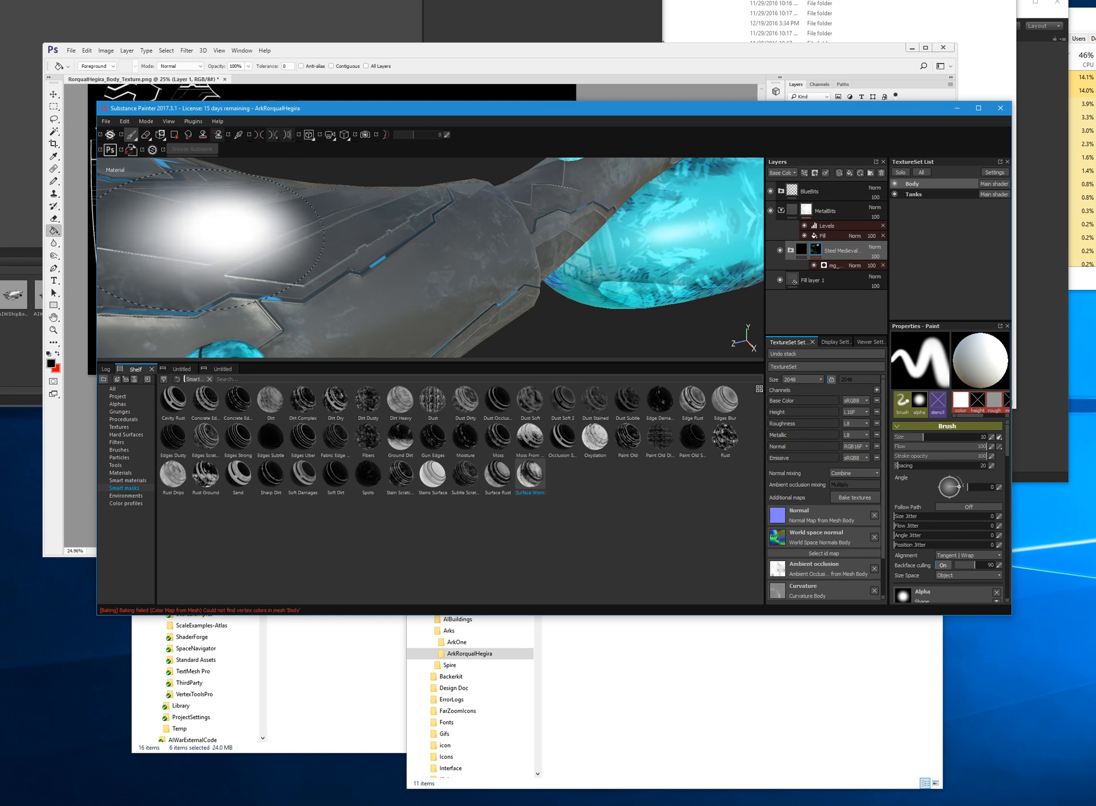
{"action": "scroll", "coordinate": [547, 238], "scroll_direction": "down", "scroll_amount": 4}
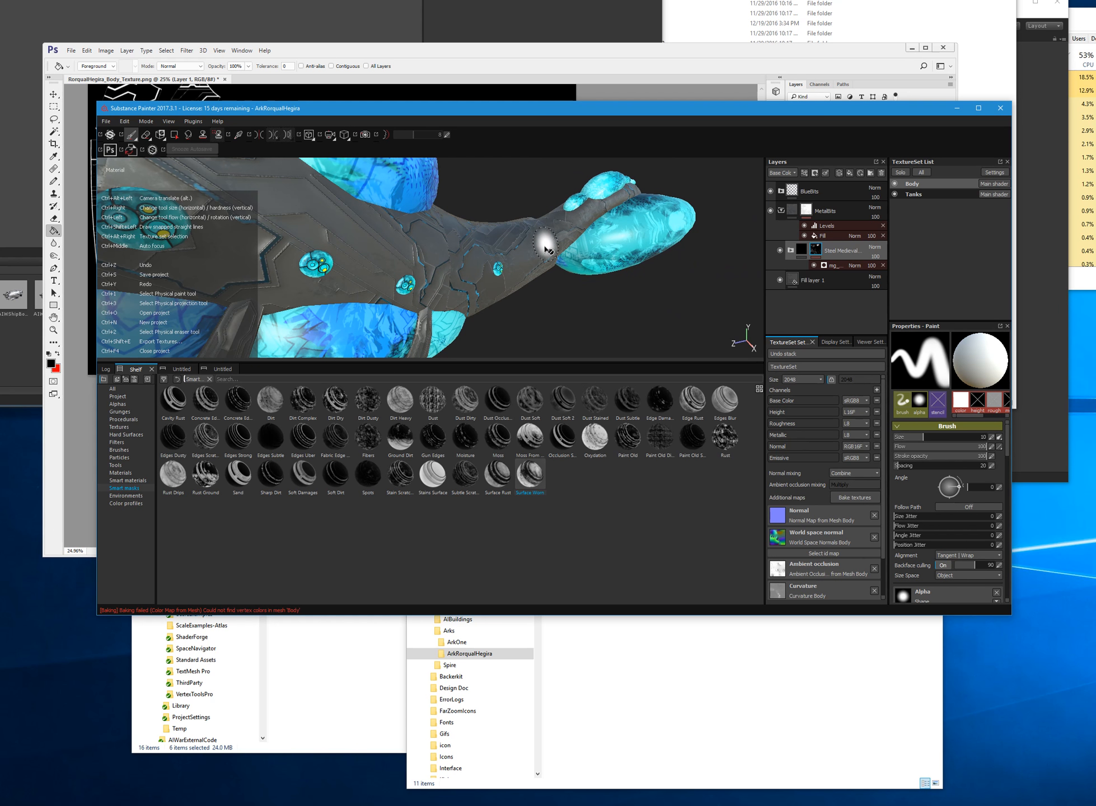
{"action": "key", "text": "ctrl+z"}
- Apply the Sand smart mask to the Steel Medieval Stylized material in the MetalBits folder
{"action": "mouse_move", "coordinate": [545, 303]}
{"action": "left_mouse_down", "text": "alt"}
{"action": "mouse_move", "coordinate": [538, 292]}
{"action": "mouse_move", "coordinate": [552, 291]}
{"action": "mouse_move", "coordinate": [499, 286]}
{"action": "mouse_move", "coordinate": [495, 303]}
{"action": "mouse_move", "coordinate": [495, 275]}
{"action": "left_mouse_up", "text": "alt"}
{"action": "middle_click_drag", "start_coordinate": [495, 275], "coordinate": [463, 331], "text": "alt"}
{"action": "left_click_drag", "start_coordinate": [249, 476], "coordinate": [842, 246]}
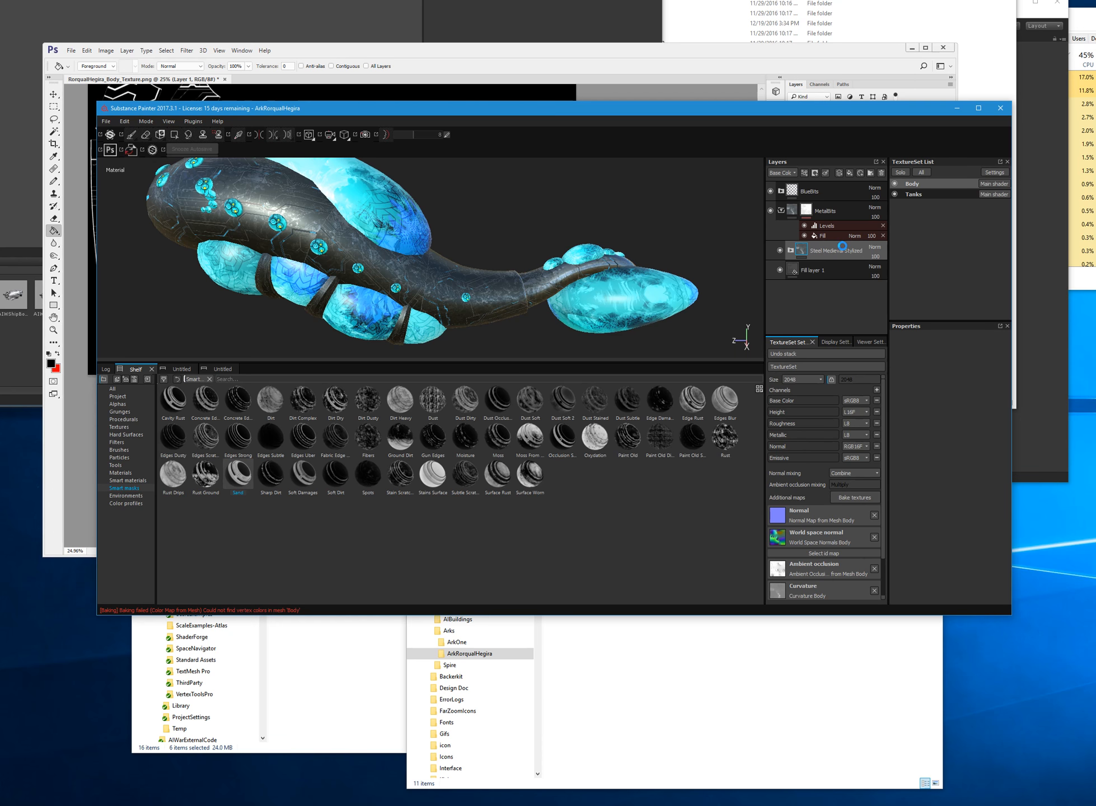
- Examine the Sand-masked steel on the whale's body and tail from several angles and distances
{"action": "scroll", "coordinate": [381, 255], "scroll_direction": "up", "scroll_amount": 5}
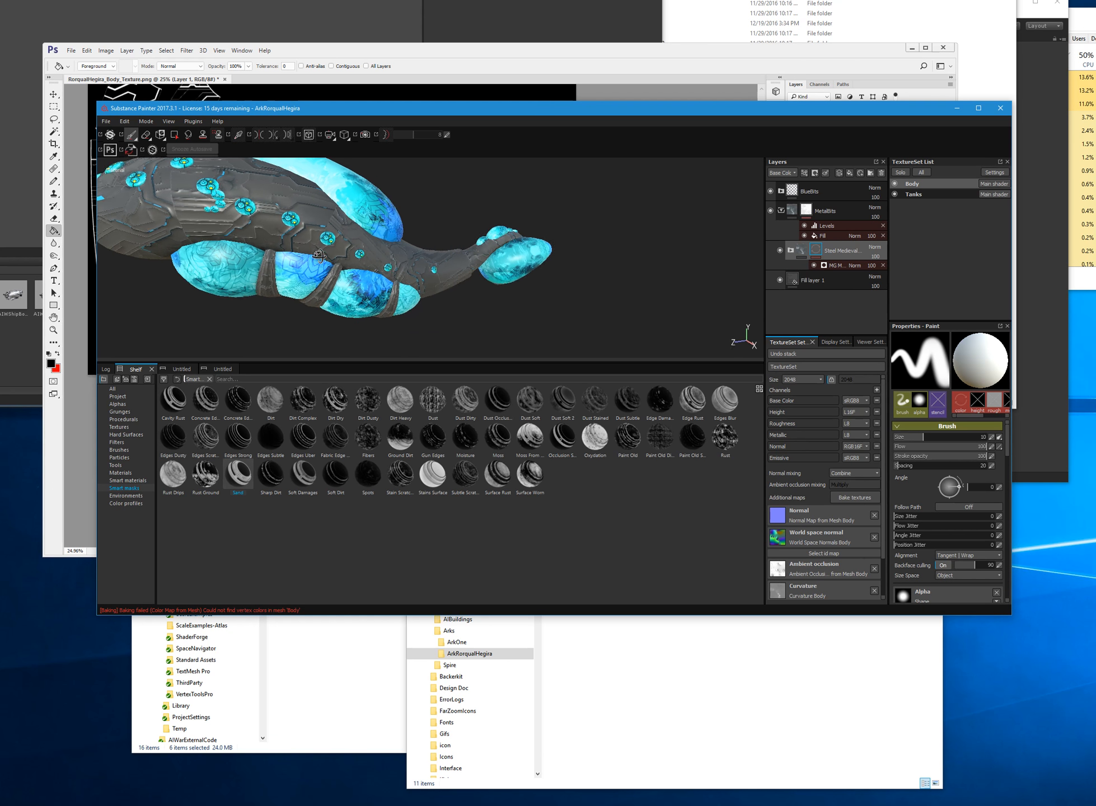
{"action": "left_click_drag", "start_coordinate": [399, 256], "coordinate": [313, 218], "text": "alt"}
{"action": "scroll", "coordinate": [311, 217], "scroll_direction": "down", "scroll_amount": 4}
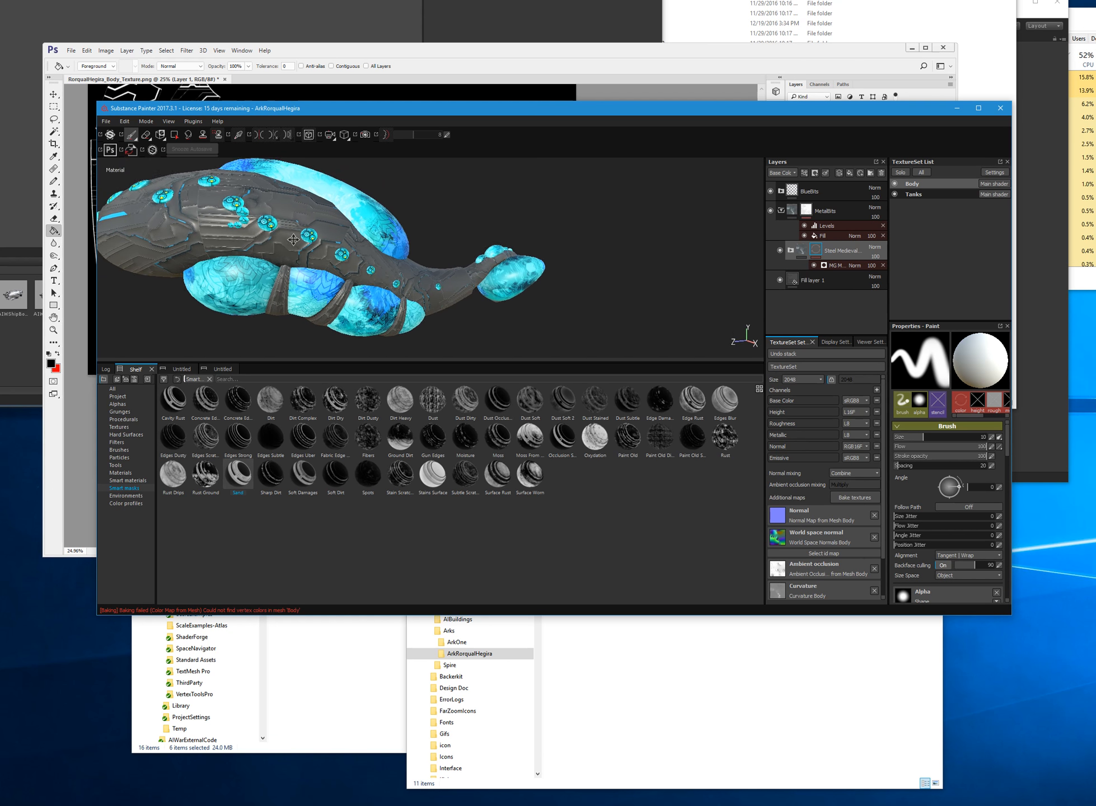
{"action": "scroll", "coordinate": [303, 213], "scroll_direction": "up", "scroll_amount": 5}
{"action": "scroll", "coordinate": [304, 212], "scroll_direction": "up", "scroll_amount": 2}
{"action": "scroll", "coordinate": [556, 262], "scroll_direction": "down", "scroll_amount": 2}
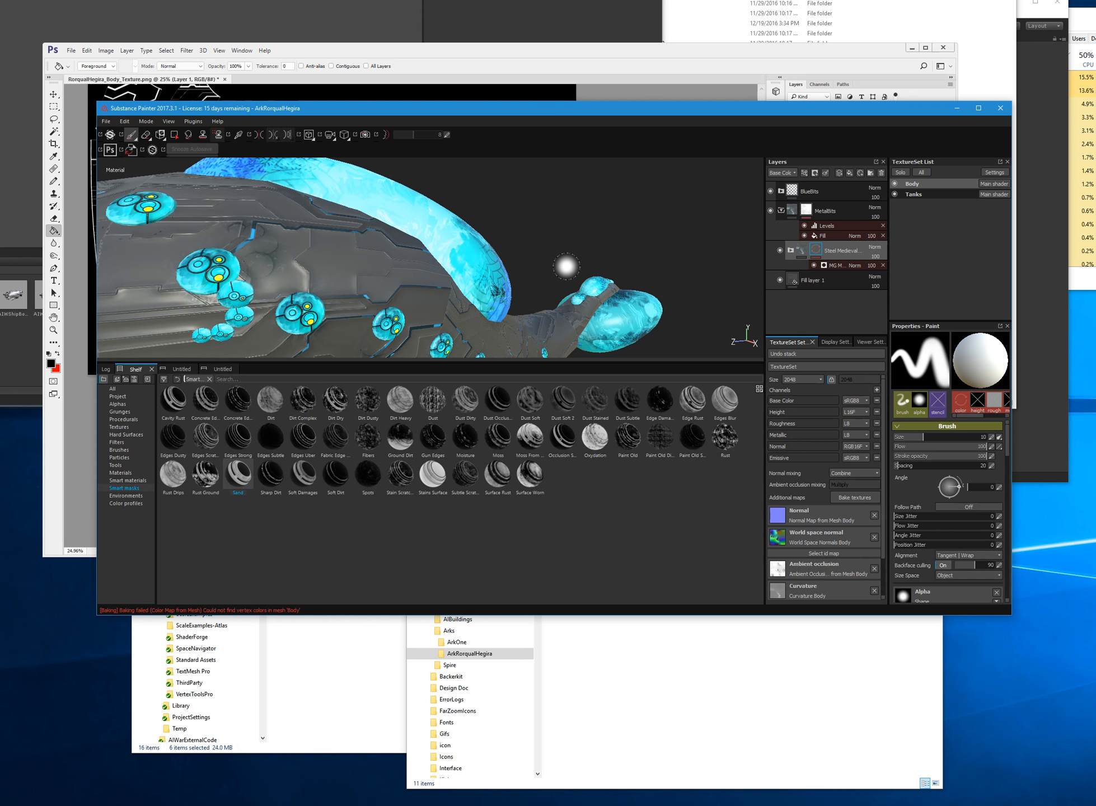
{"action": "middle_click_drag", "start_coordinate": [665, 328], "coordinate": [500, 305], "text": "alt"}
{"action": "scroll", "coordinate": [504, 314], "scroll_direction": "up", "scroll_amount": 4}
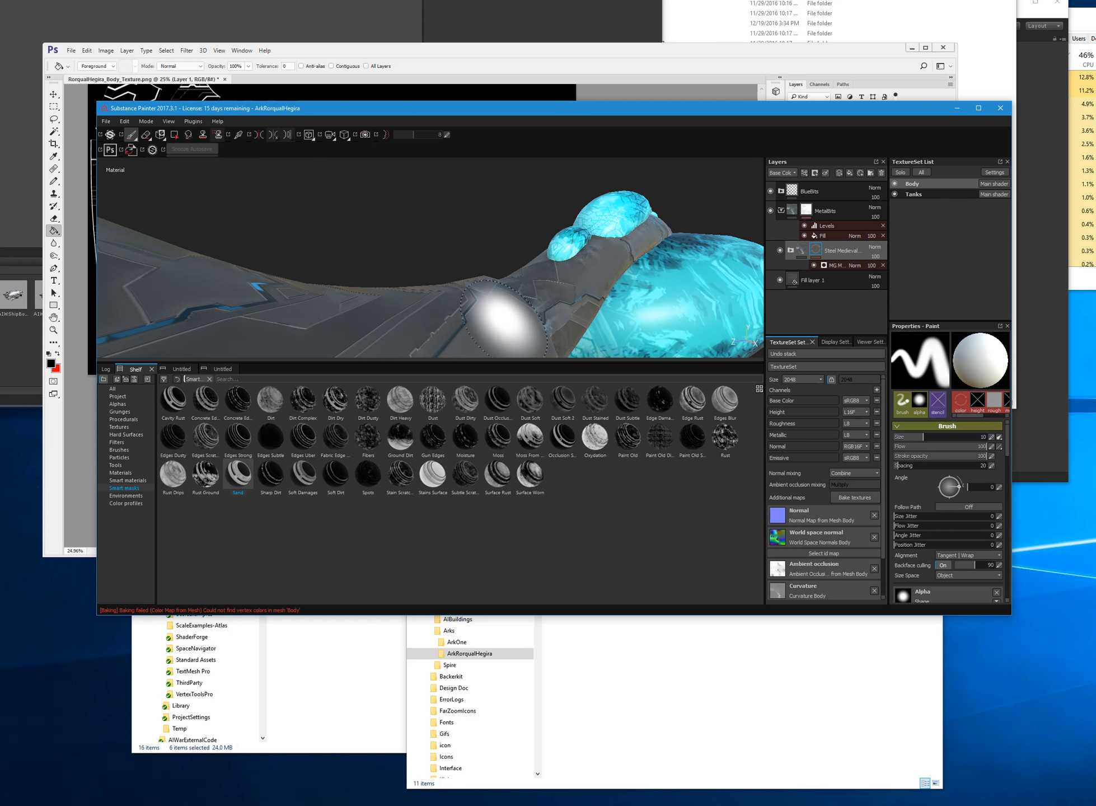
{"action": "scroll", "coordinate": [505, 317], "scroll_direction": "down", "scroll_amount": 2}
{"action": "scroll", "coordinate": [504, 317], "scroll_direction": "down", "scroll_amount": 4}
- Compare the body with Steel Medieval Stylized hidden and shown, and undo its Sand smart mask
{"action": "left_click", "coordinate": [780, 250]}
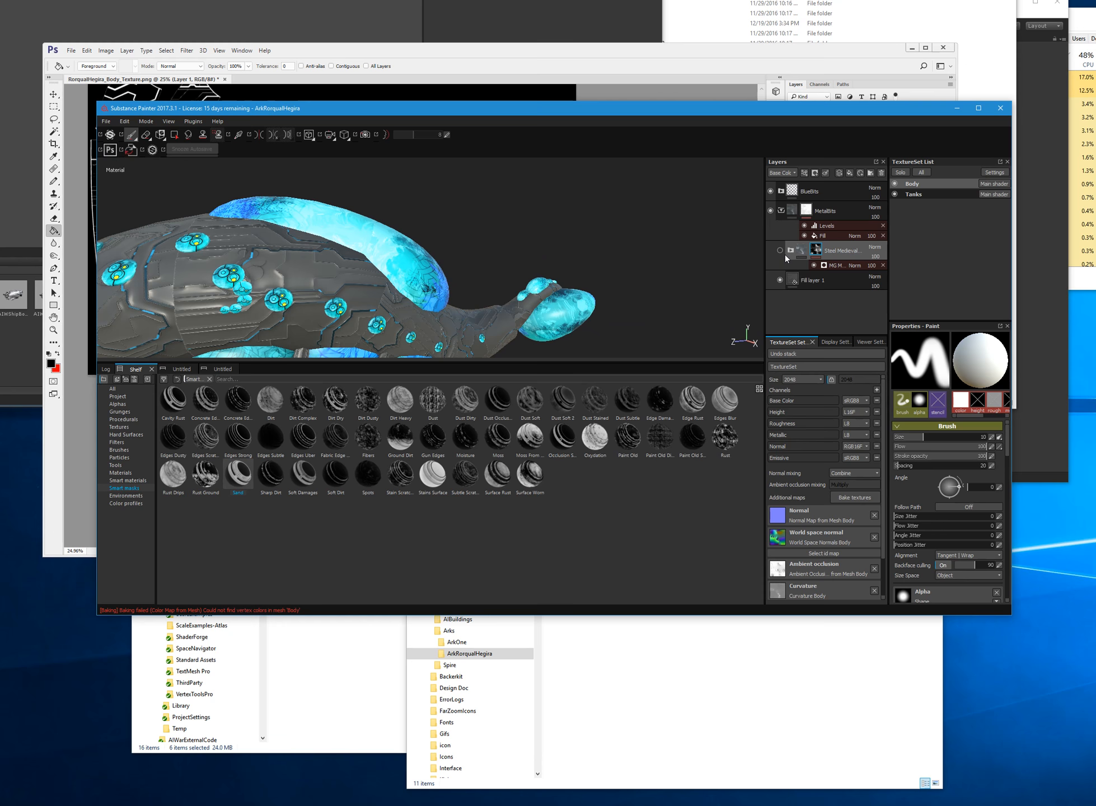
{"action": "left_click", "coordinate": [781, 250]}
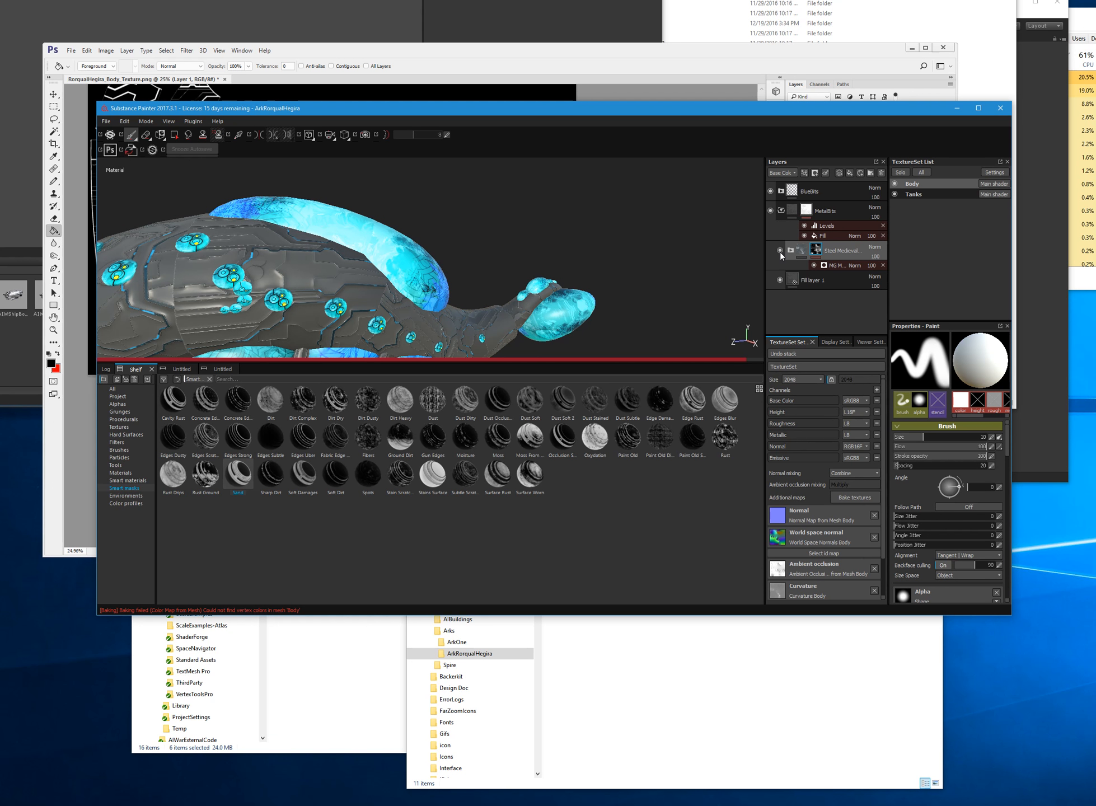
{"action": "left_click", "coordinate": [781, 251]}
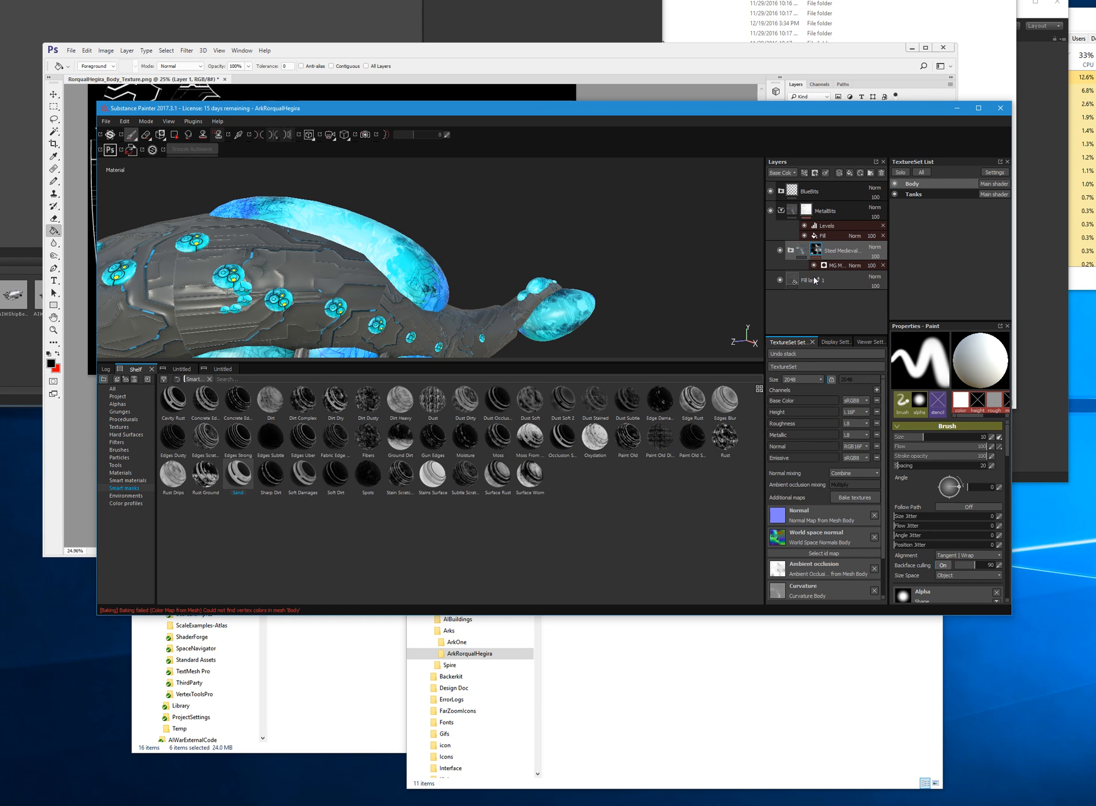
{"action": "key", "text": "ctrl+z"}
{"action": "key", "text": "ctrl+y"}
{"action": "key", "text": "ctrl+z"}
{"action": "key", "text": "ctrl+y"}
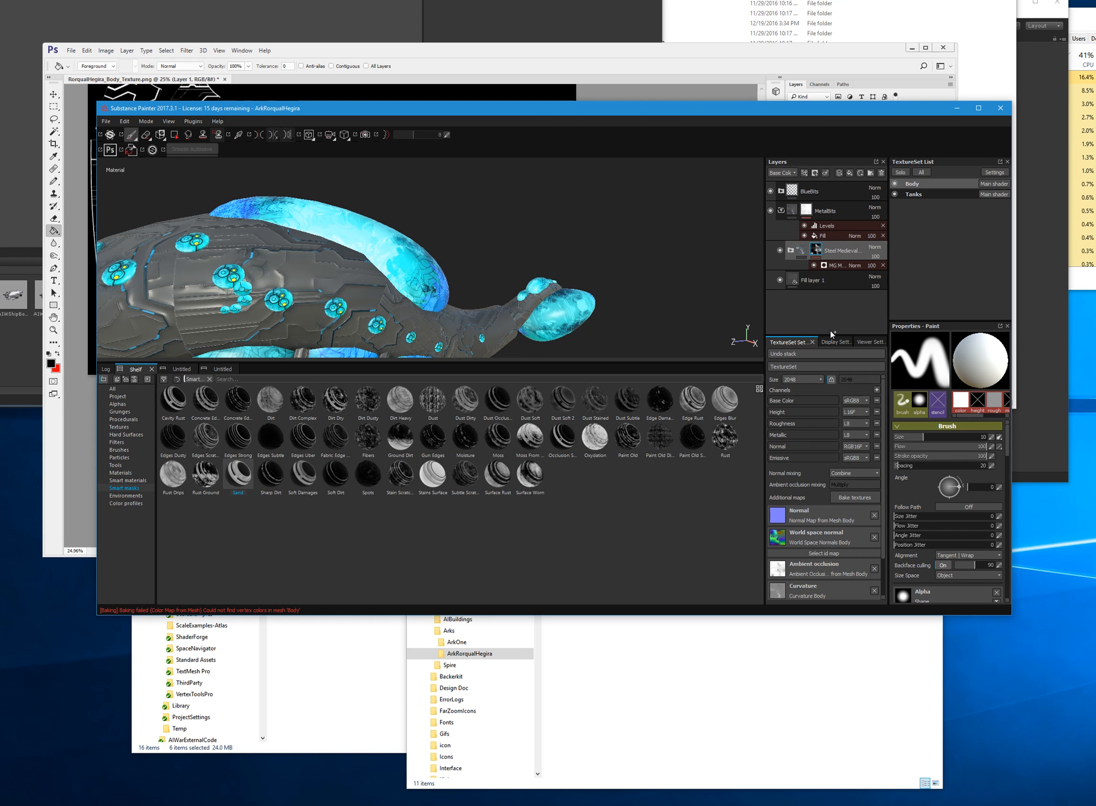
{"action": "key", "text": "ctrl+z"}
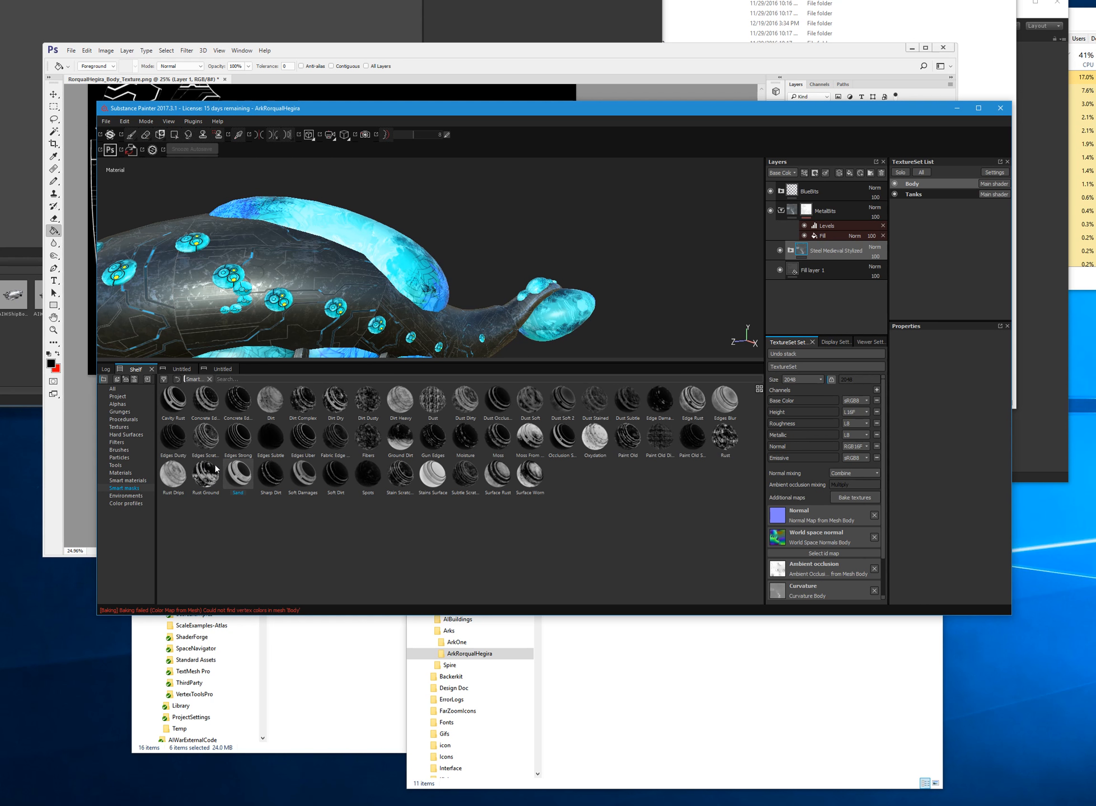
- Try the Cavity Rust, Dirt and Dust Soft smart masks on Steel Medieval Stylized, undoing each one
{"action": "mouse_move", "coordinate": [216, 482]}
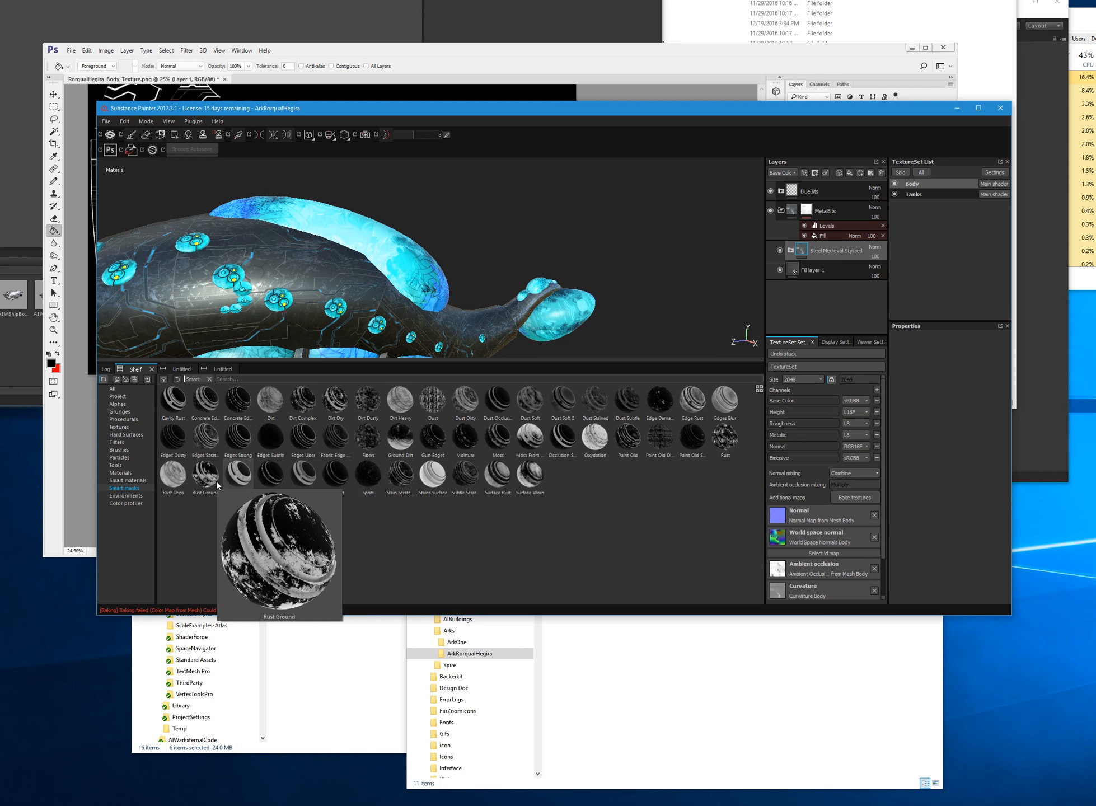
{"action": "left_click_drag", "start_coordinate": [173, 400], "coordinate": [828, 244]}
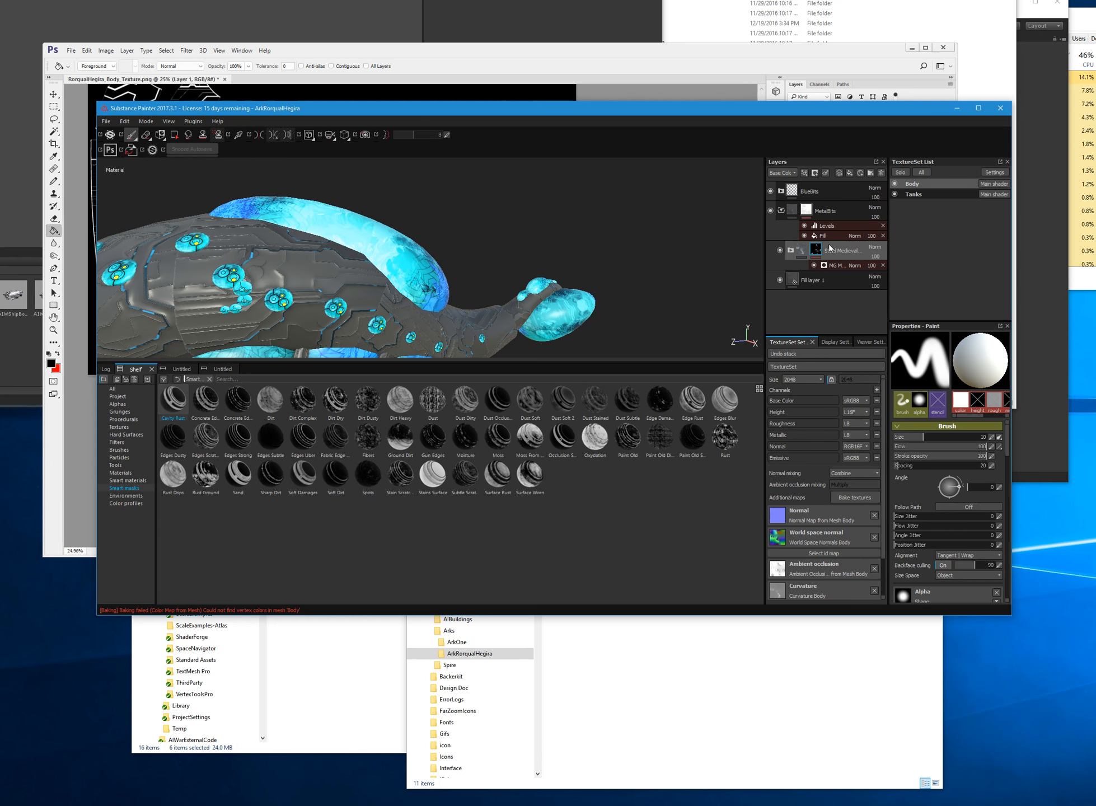
{"action": "left_click_drag", "start_coordinate": [259, 407], "coordinate": [819, 249]}
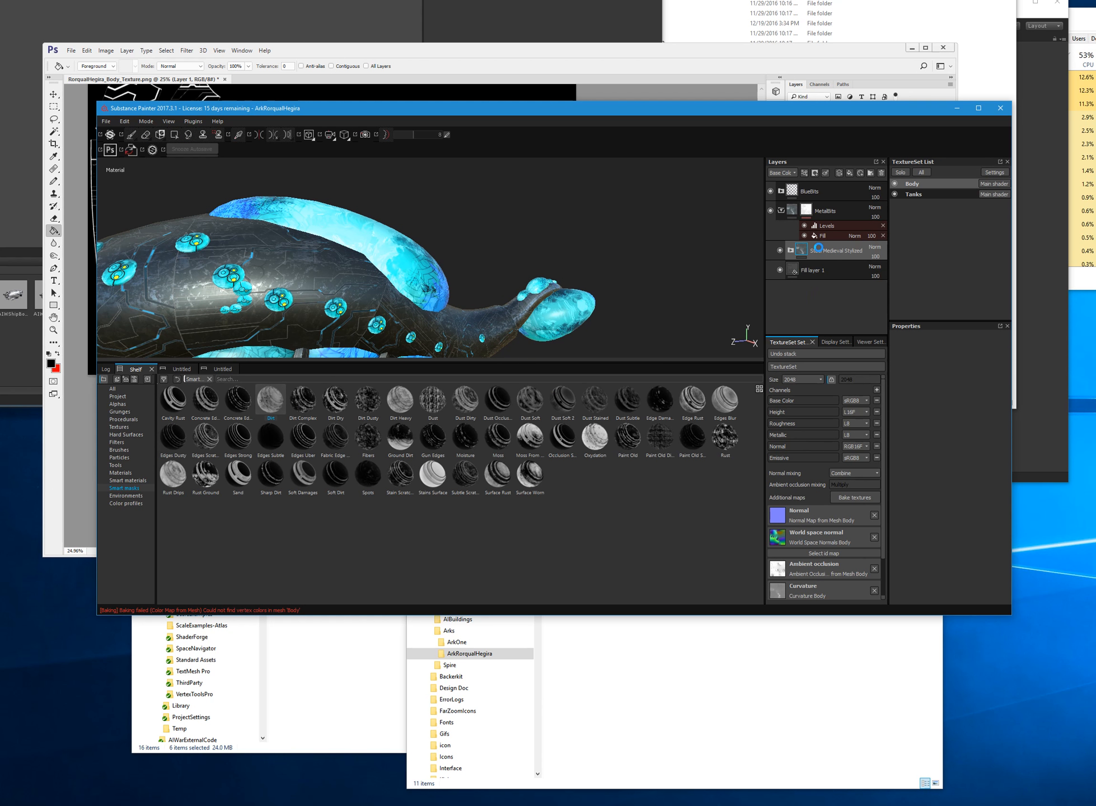
{"action": "mouse_move", "coordinate": [630, 329]}
{"action": "left_mouse_down", "text": "alt"}
{"action": "mouse_move", "coordinate": [437, 339]}
{"action": "mouse_move", "coordinate": [719, 326]}
{"action": "mouse_move", "coordinate": [616, 313]}
{"action": "left_mouse_up", "text": "alt"}
{"action": "key", "text": "ctrl+z"}
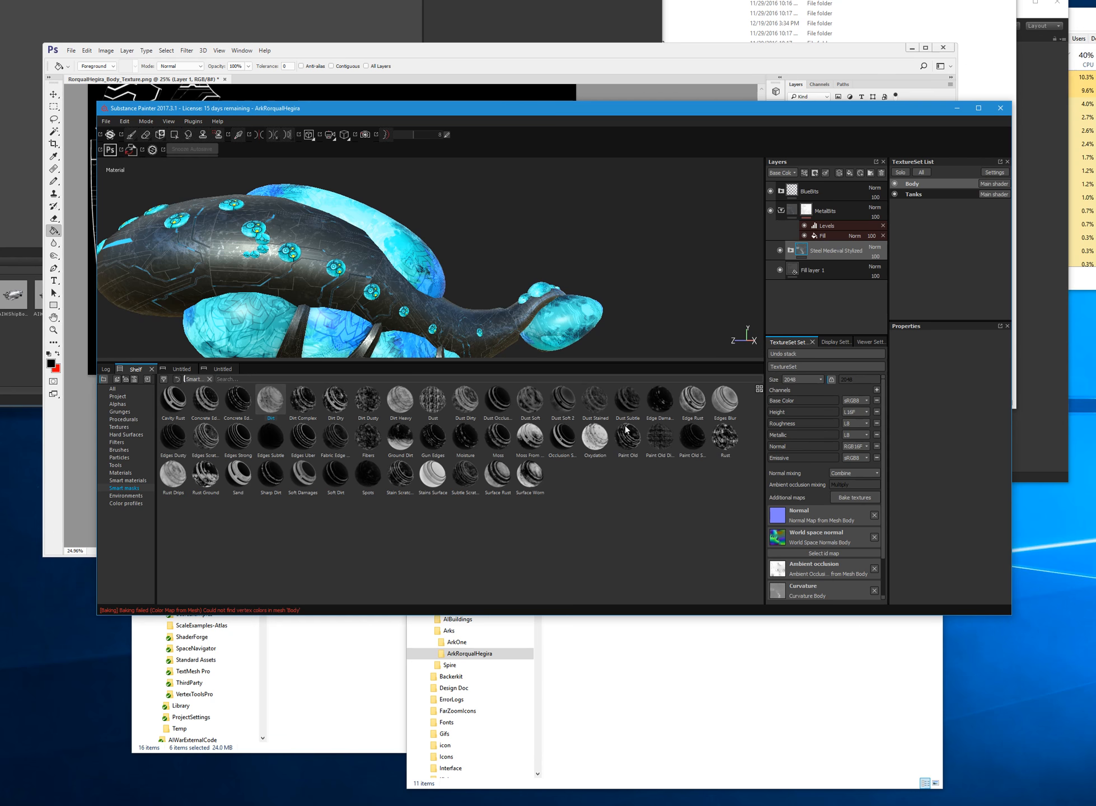
{"action": "left_click_drag", "start_coordinate": [539, 407], "coordinate": [830, 252]}
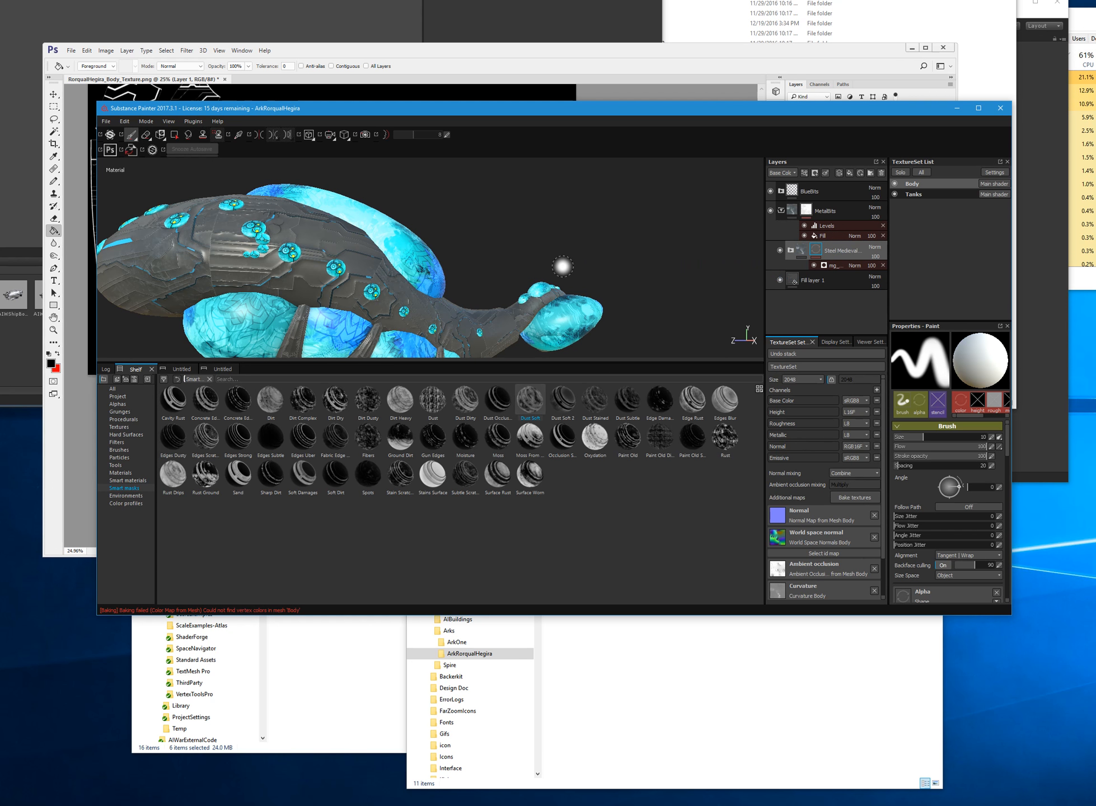
{"action": "key", "text": "ctrl+z"}
- Apply the Paint Old smart mask to Steel Medieval Stylized, check it on the model and save the project
{"action": "left_click_drag", "start_coordinate": [628, 447], "coordinate": [822, 256]}
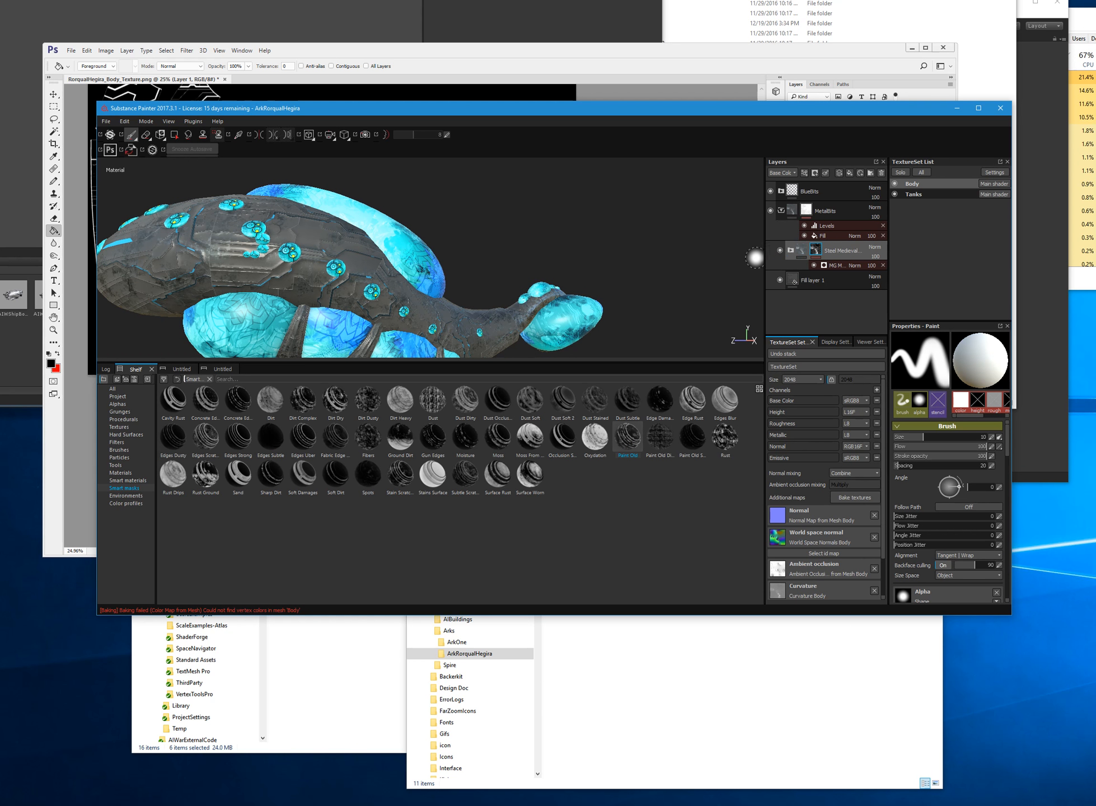
{"action": "left_click_drag", "start_coordinate": [213, 294], "coordinate": [322, 312], "text": "alt"}
{"action": "scroll", "coordinate": [324, 301], "scroll_direction": "up", "scroll_amount": 5}
{"action": "scroll", "coordinate": [575, 282], "scroll_direction": "down", "scroll_amount": 5}
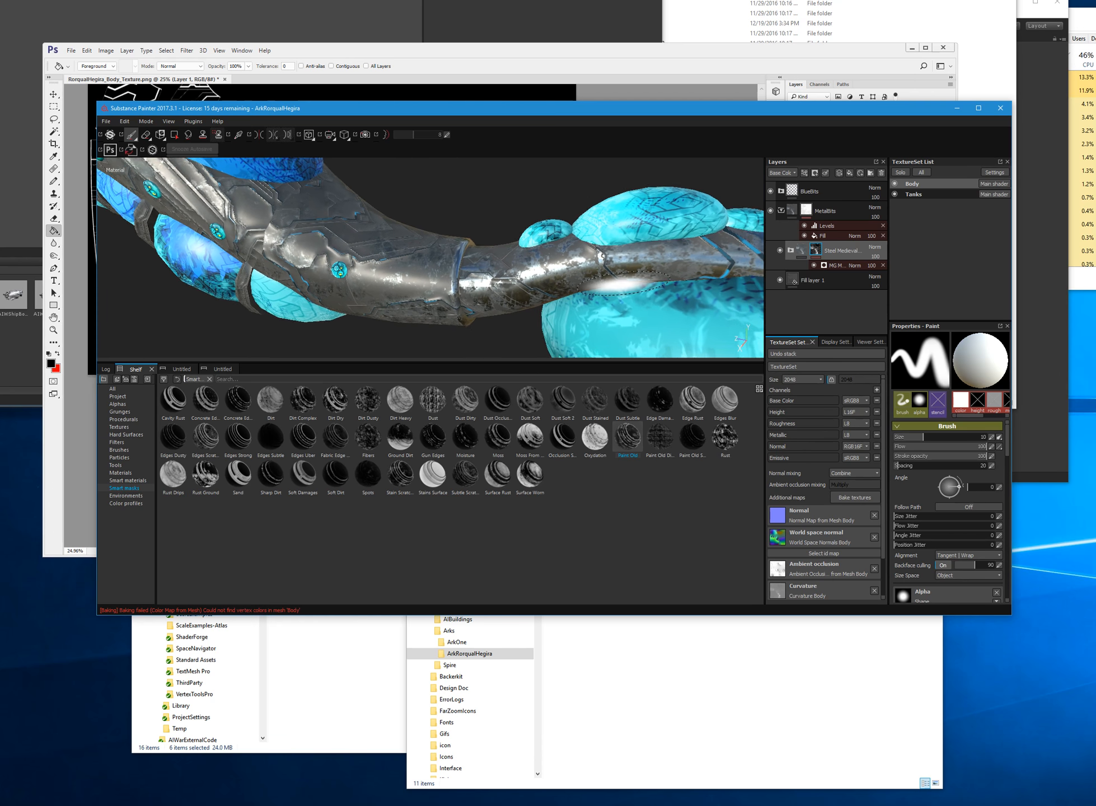
{"action": "mouse_move", "coordinate": [523, 276]}
{"action": "left_mouse_down", "text": "alt"}
{"action": "mouse_move", "coordinate": [417, 263]}
{"action": "mouse_move", "coordinate": [551, 268]}
{"action": "mouse_move", "coordinate": [693, 251]}
{"action": "mouse_move", "coordinate": [166, 255]}
{"action": "mouse_move", "coordinate": [594, 262]}
{"action": "mouse_move", "coordinate": [575, 277]}
{"action": "left_mouse_up", "text": "alt"}
{"action": "mouse_move", "coordinate": [212, 202]}
{"action": "left_mouse_down", "text": "alt"}
{"action": "mouse_move", "coordinate": [495, 253]}
{"action": "mouse_move", "coordinate": [537, 213]}
{"action": "mouse_move", "coordinate": [521, 224]}
{"action": "mouse_move", "coordinate": [474, 323]}
{"action": "left_mouse_up", "text": "alt"}
{"action": "key", "text": "ctrl+s"}
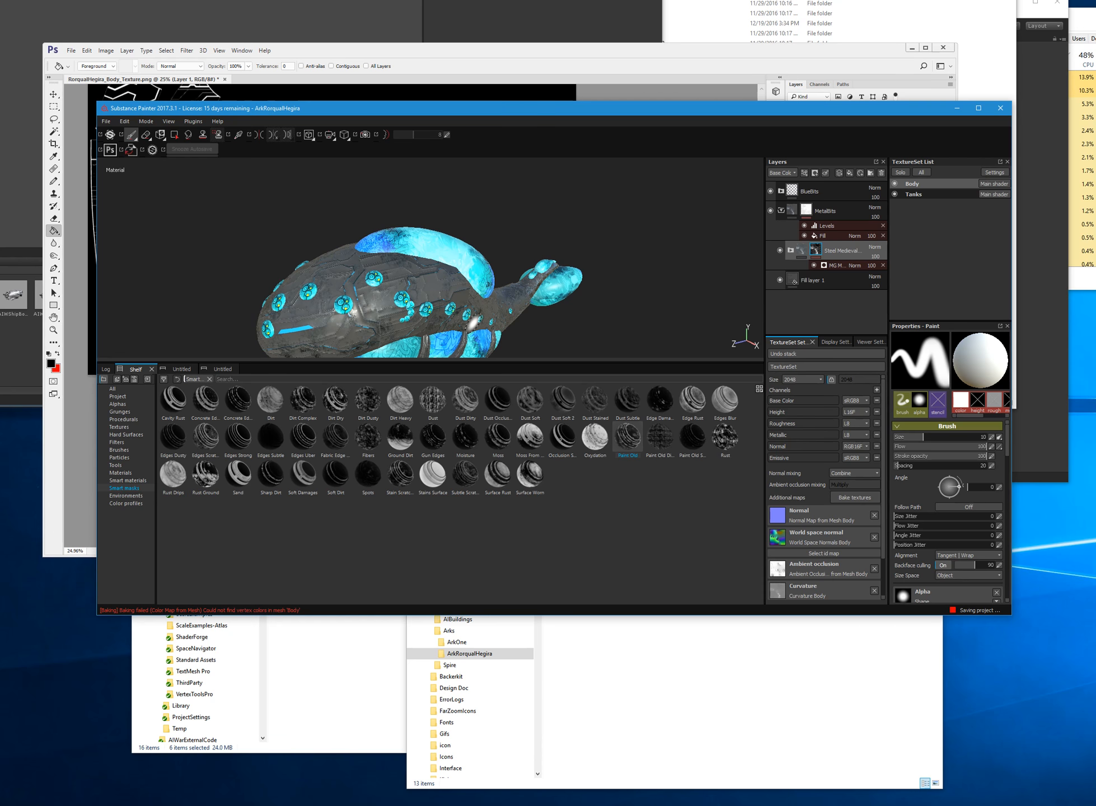
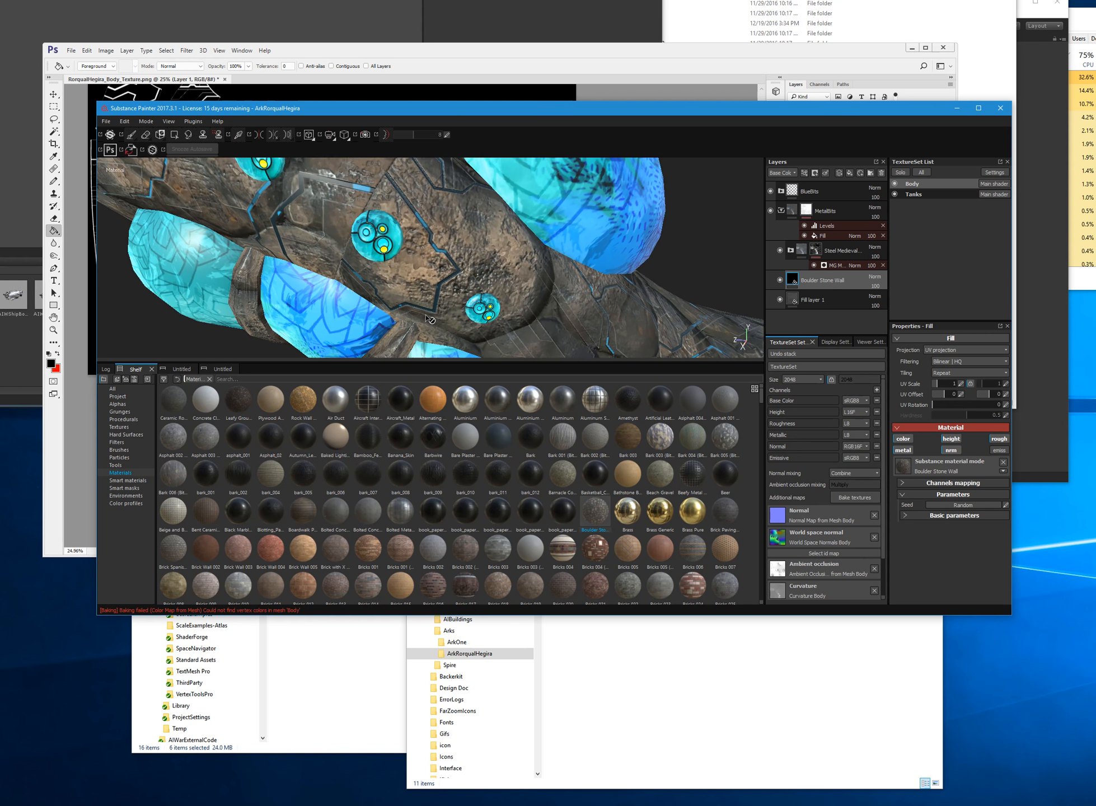
- Set the Boulder Stone Wall layer's UV scale to 12.47 and turn off its color channel
{"action": "mouse_move", "coordinate": [314, 309]}
{"action": "left_mouse_down", "text": "alt"}
{"action": "mouse_move", "coordinate": [417, 266]}
{"action": "mouse_move", "coordinate": [322, 275]}
{"action": "left_mouse_up", "text": "alt"}
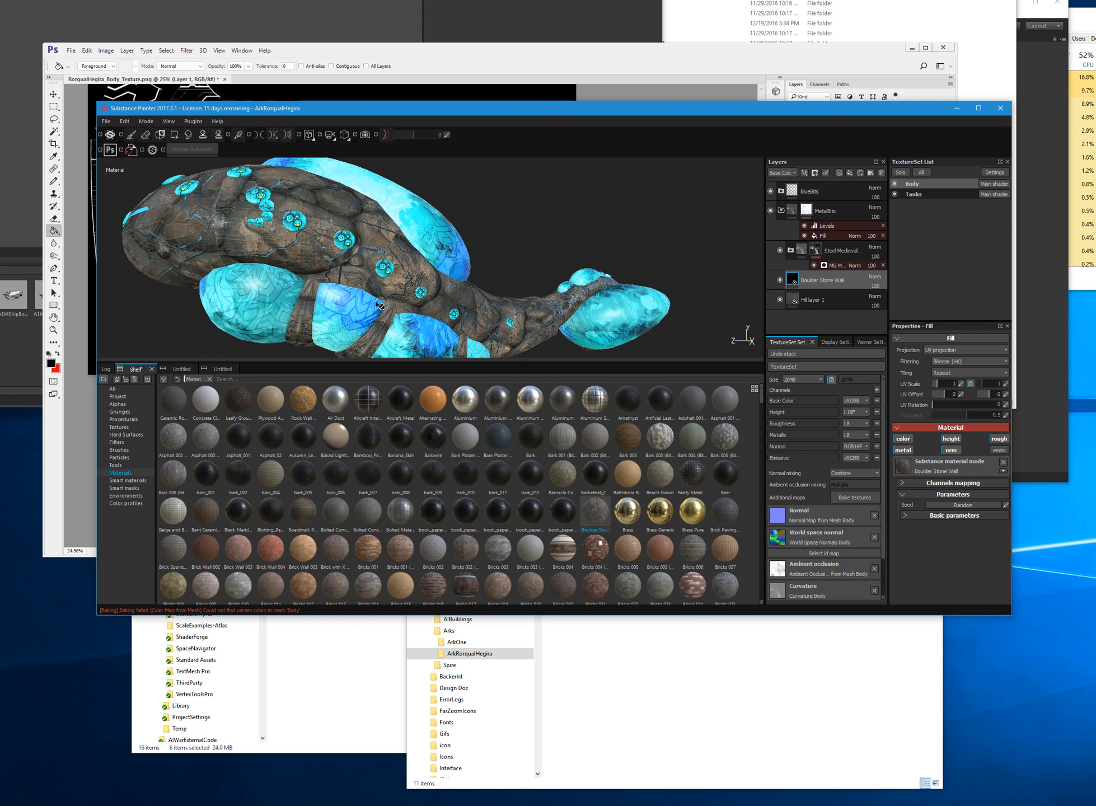
{"action": "left_click_drag", "start_coordinate": [252, 252], "coordinate": [350, 242], "text": "alt"}
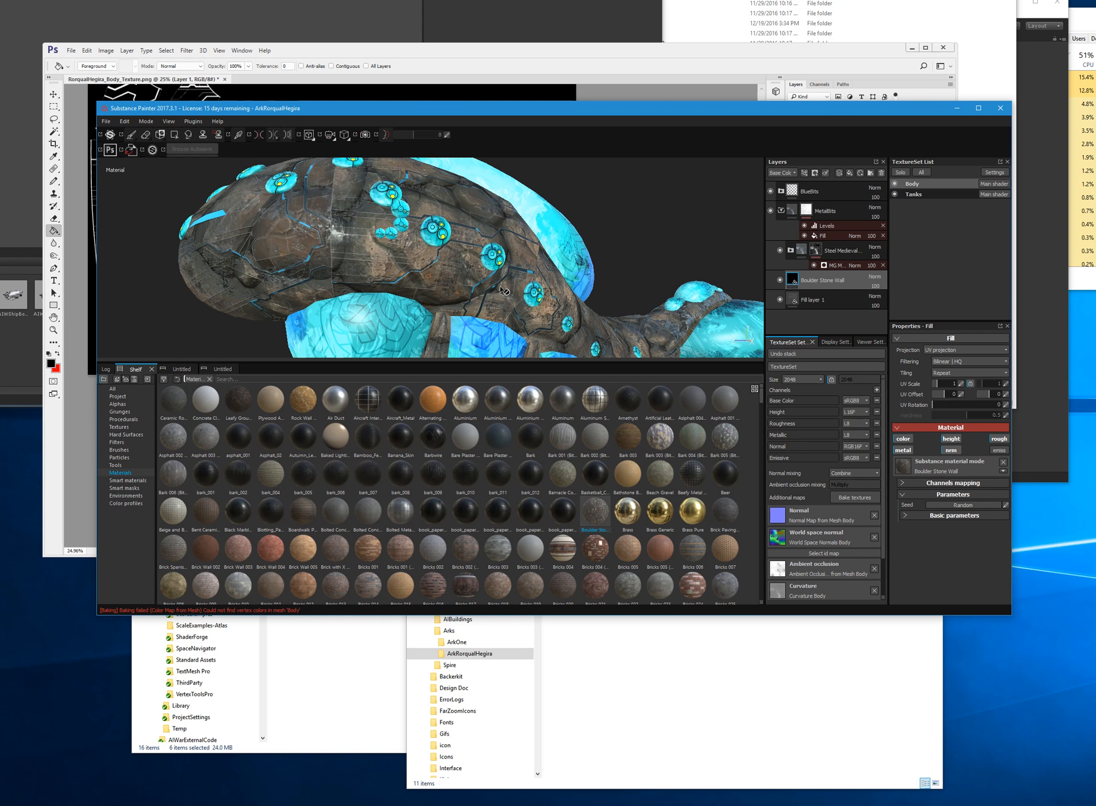
{"action": "left_click", "coordinate": [943, 381]}
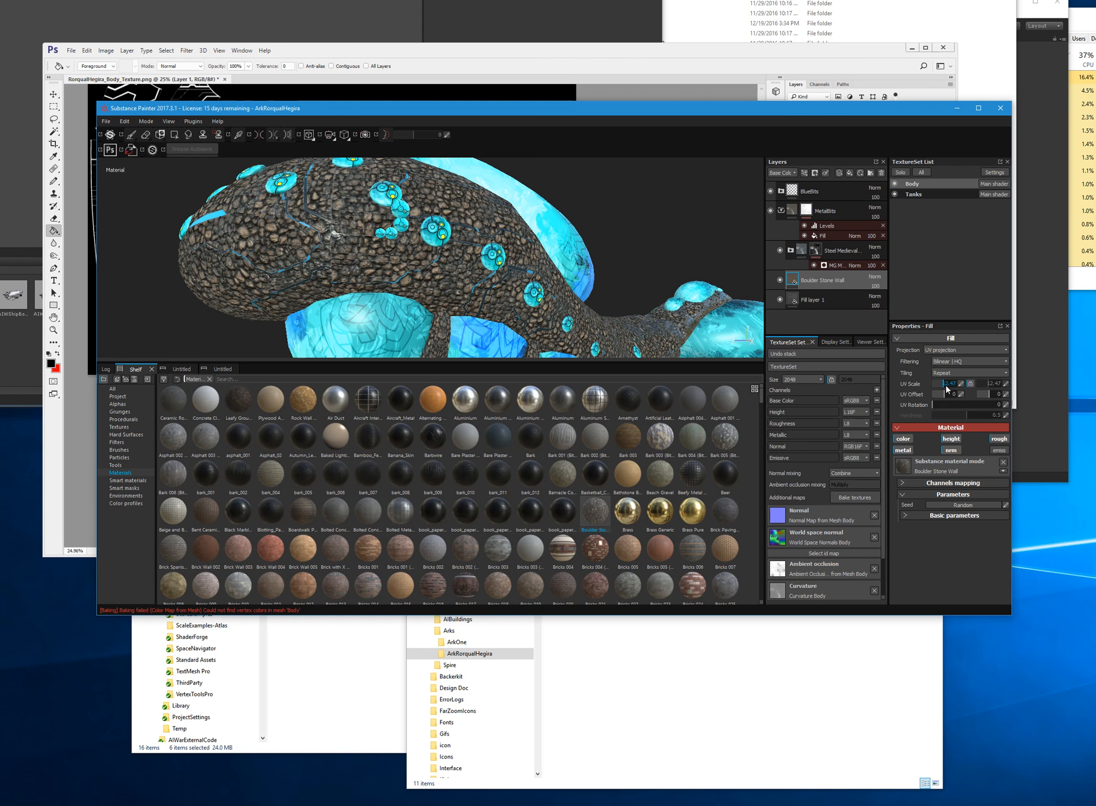
{"action": "left_click_drag", "start_coordinate": [222, 268], "coordinate": [309, 284], "text": "alt"}
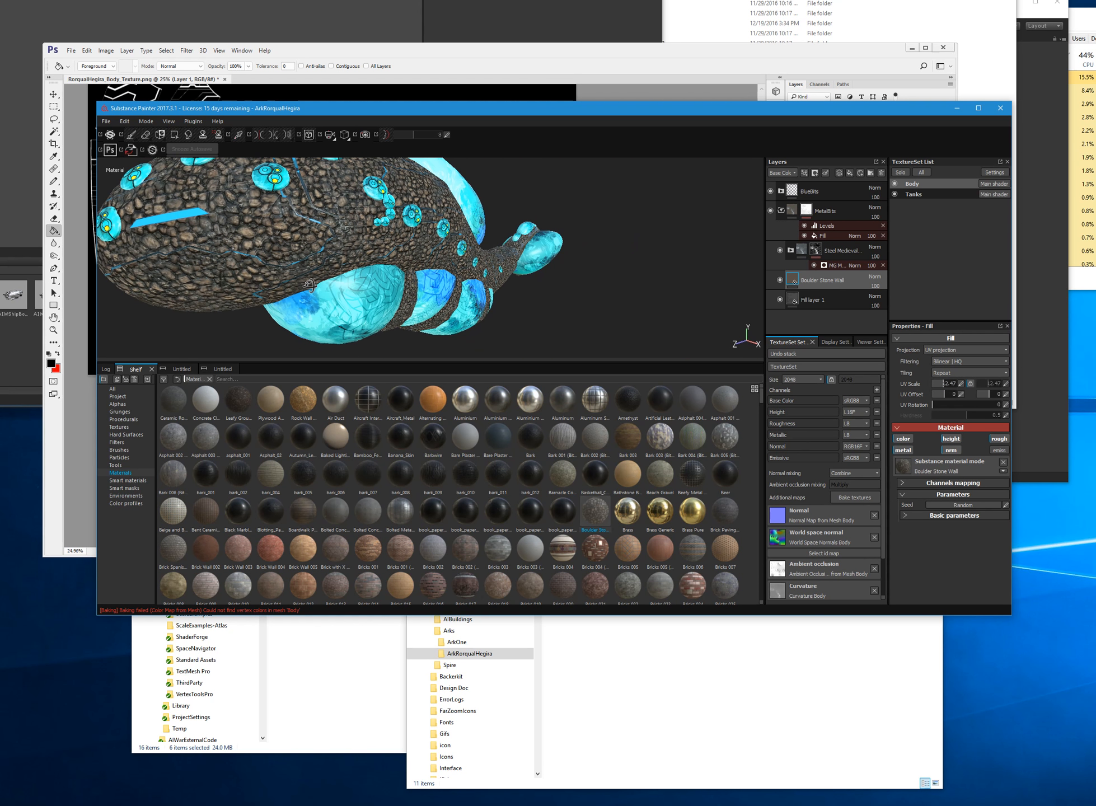
{"action": "left_click", "coordinate": [907, 441]}
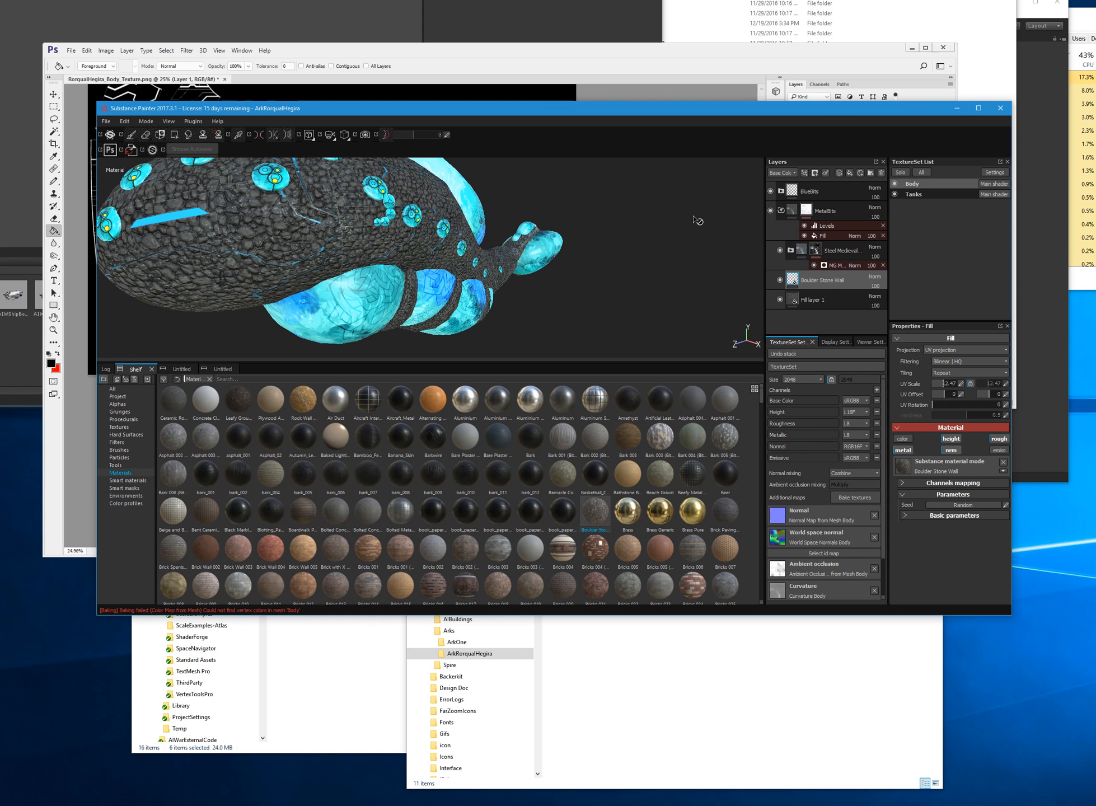
- Apply the Soft Damages smart mask to the Boulder Stone Wall layer, saving the project while inspecting the body's surface
{"action": "left_click", "coordinate": [132, 489]}
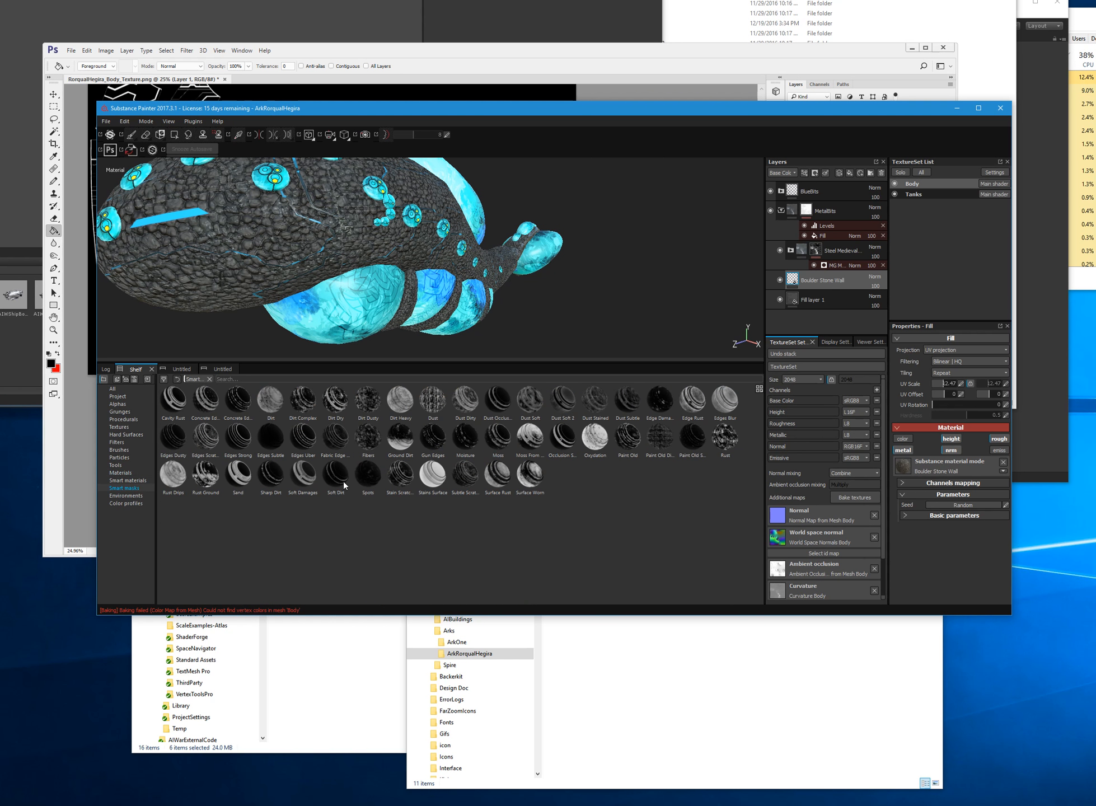
{"action": "left_click_drag", "start_coordinate": [302, 481], "coordinate": [837, 281]}
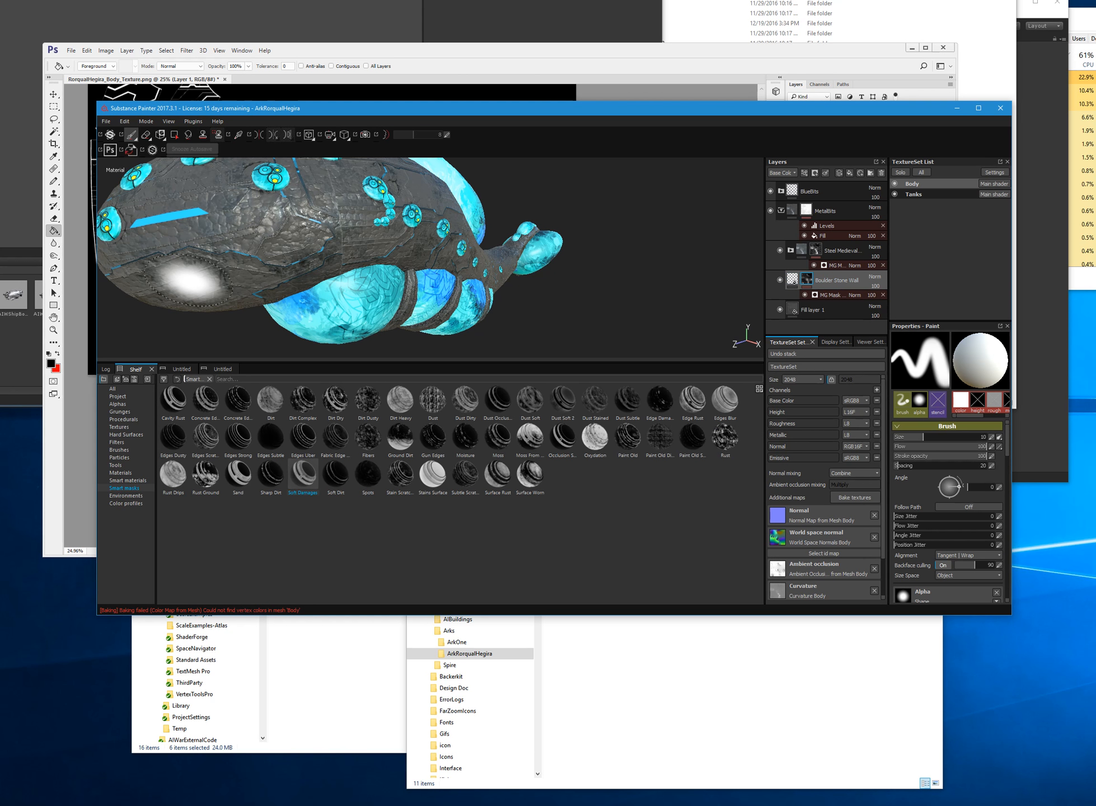
{"action": "mouse_move", "coordinate": [244, 262]}
{"action": "left_mouse_down", "text": "alt"}
{"action": "mouse_move", "coordinate": [269, 227]}
{"action": "mouse_move", "coordinate": [568, 228]}
{"action": "mouse_move", "coordinate": [343, 251]}
{"action": "mouse_move", "coordinate": [463, 257]}
{"action": "mouse_move", "coordinate": [679, 203]}
{"action": "mouse_move", "coordinate": [342, 225]}
{"action": "mouse_move", "coordinate": [355, 333]}
{"action": "mouse_move", "coordinate": [336, 282]}
{"action": "mouse_move", "coordinate": [464, 288]}
{"action": "mouse_move", "coordinate": [208, 277]}
{"action": "mouse_move", "coordinate": [314, 313]}
{"action": "mouse_move", "coordinate": [386, 294]}
{"action": "mouse_move", "coordinate": [391, 305]}
{"action": "mouse_move", "coordinate": [506, 288]}
{"action": "mouse_move", "coordinate": [331, 283]}
{"action": "mouse_move", "coordinate": [281, 252]}
{"action": "mouse_move", "coordinate": [413, 252]}
{"action": "left_mouse_up", "text": "alt"}
{"action": "scroll", "coordinate": [413, 253], "scroll_direction": "down", "scroll_amount": 3}
{"action": "scroll", "coordinate": [283, 287], "scroll_direction": "up", "scroll_amount": 5}
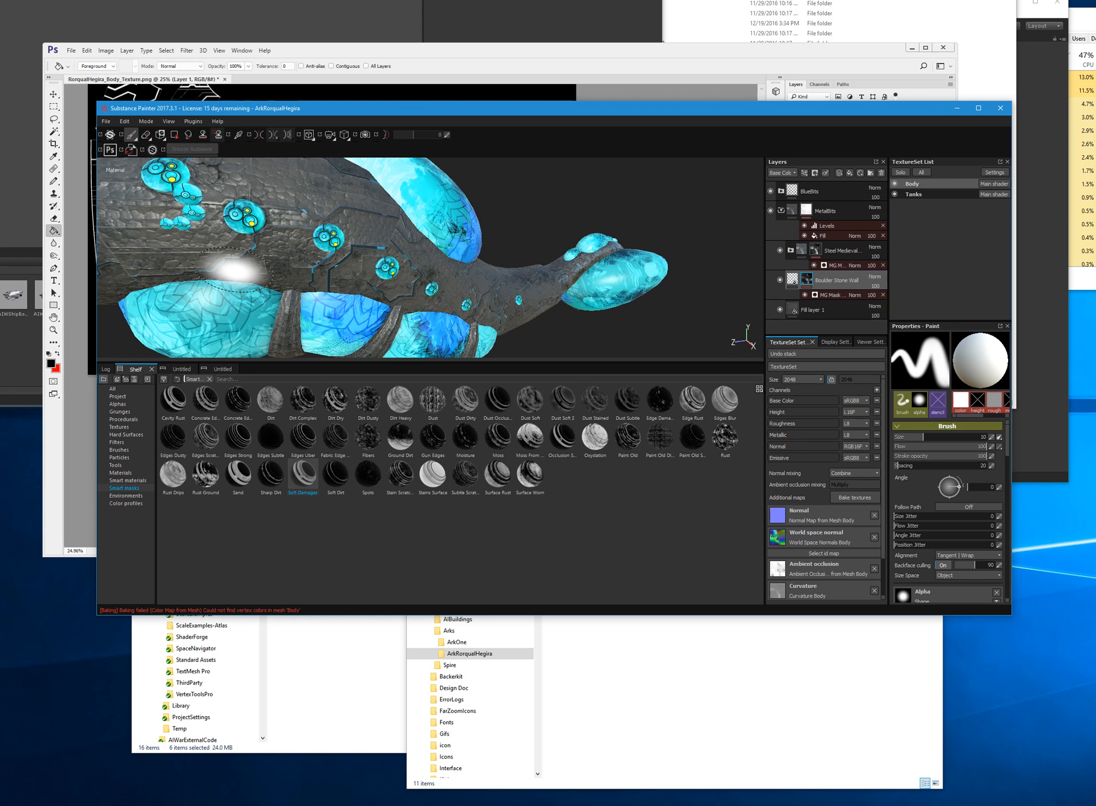
{"action": "left_click_drag", "start_coordinate": [233, 272], "coordinate": [394, 272], "text": "alt"}
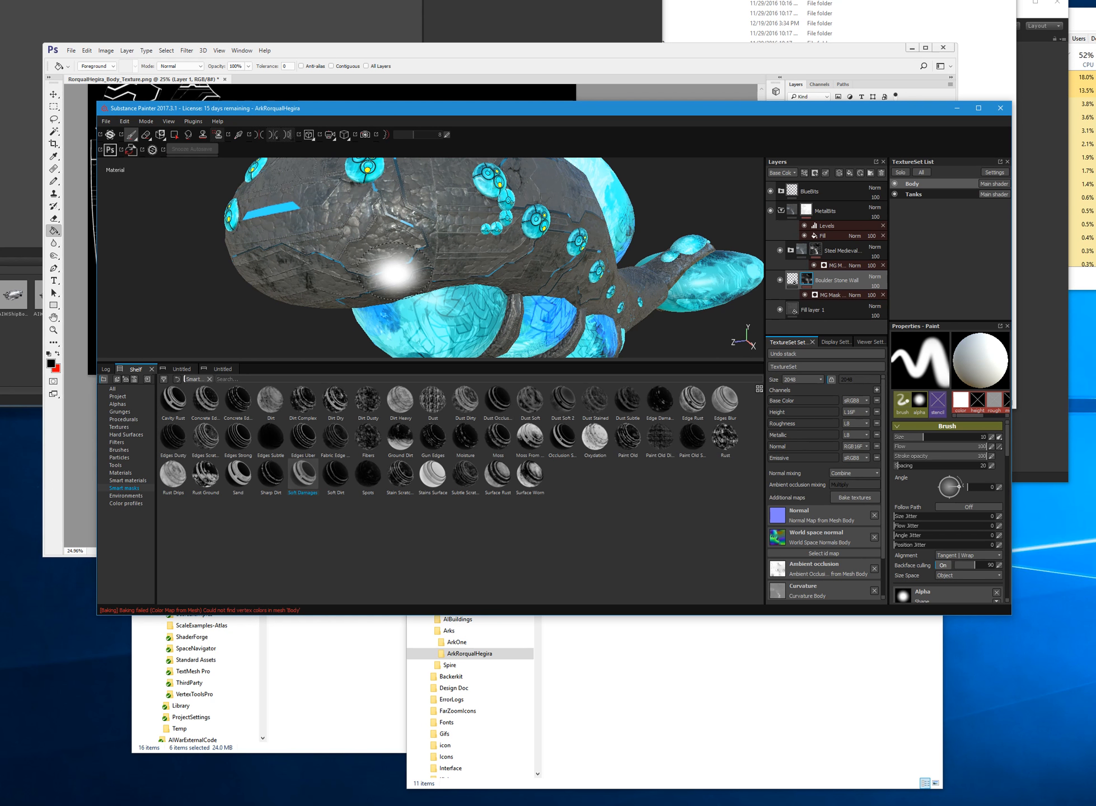
{"action": "key", "text": "ctrl+s"}
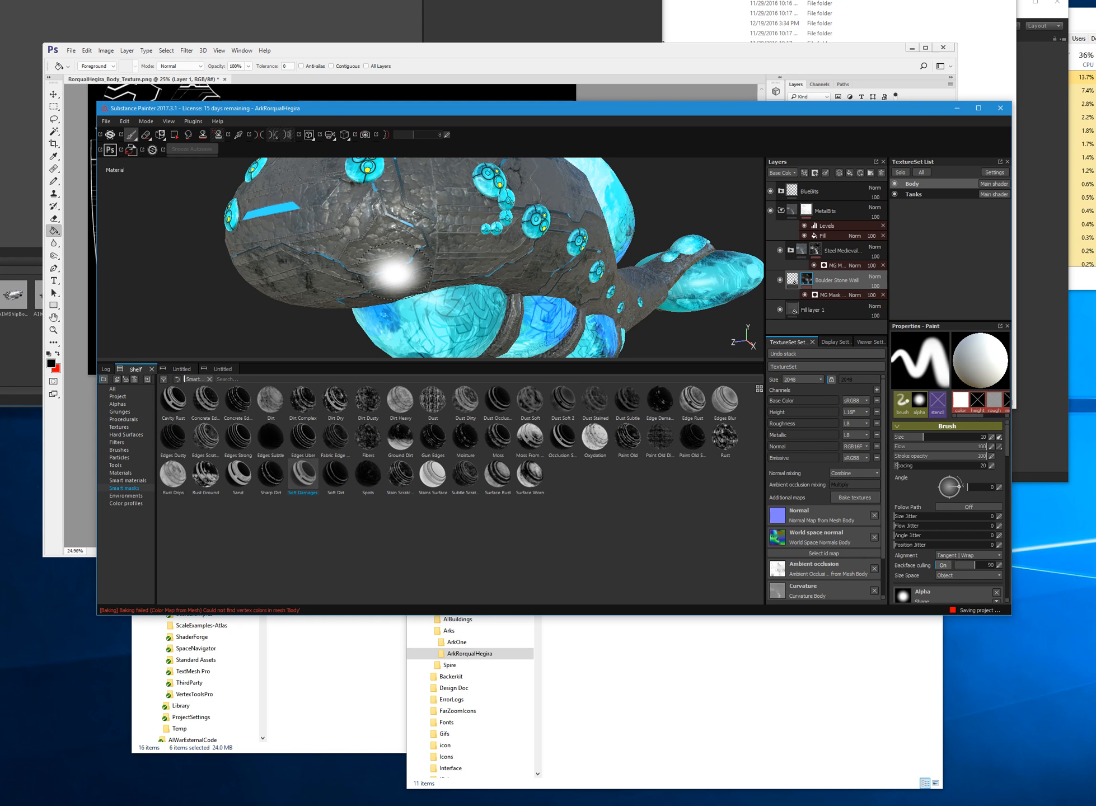
{"action": "mouse_move", "coordinate": [394, 272]}
{"action": "left_mouse_down", "text": "alt"}
{"action": "mouse_move", "coordinate": [507, 259]}
{"action": "mouse_move", "coordinate": [482, 263]}
{"action": "mouse_move", "coordinate": [431, 241]}
{"action": "left_mouse_up", "text": "alt"}
{"action": "scroll", "coordinate": [421, 232], "scroll_direction": "up", "scroll_amount": 5}
{"action": "scroll", "coordinate": [421, 231], "scroll_direction": "down", "scroll_amount": 6}
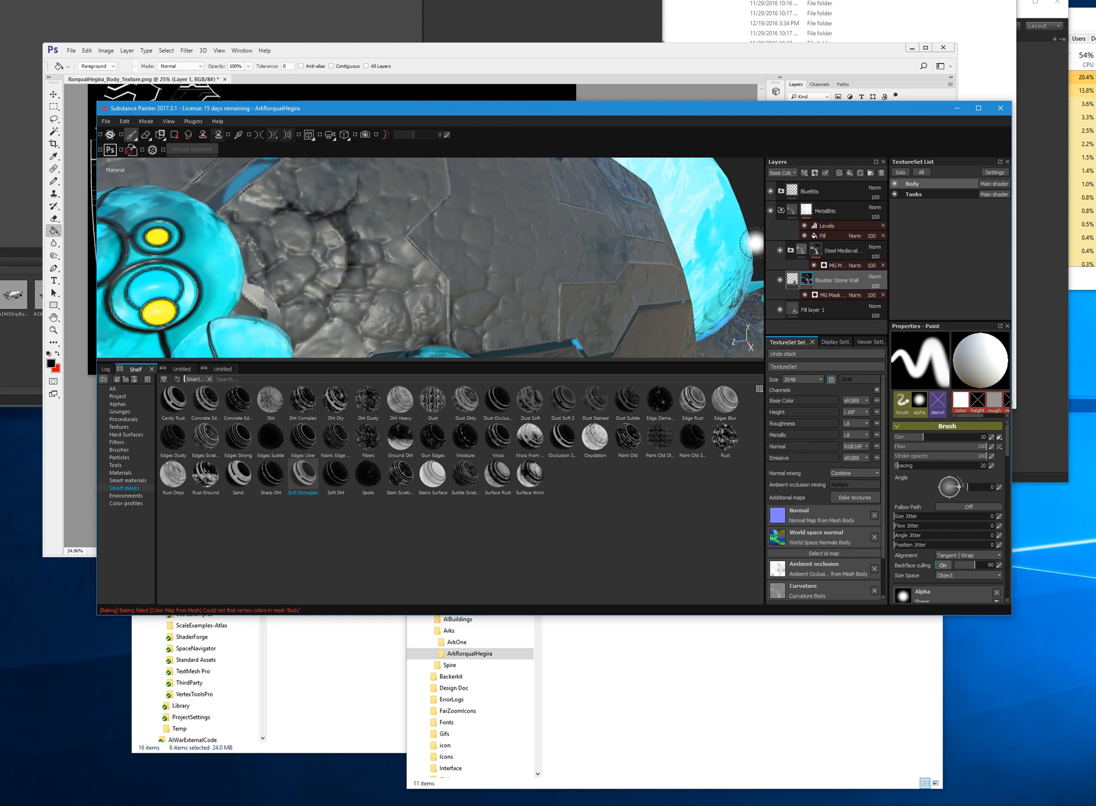
{"action": "mouse_move", "coordinate": [706, 304]}
{"action": "middle_mouse_down", "text": "alt"}
{"action": "mouse_move", "coordinate": [527, 288]}
{"action": "mouse_move", "coordinate": [466, 256]}
{"action": "middle_mouse_up", "text": "alt"}
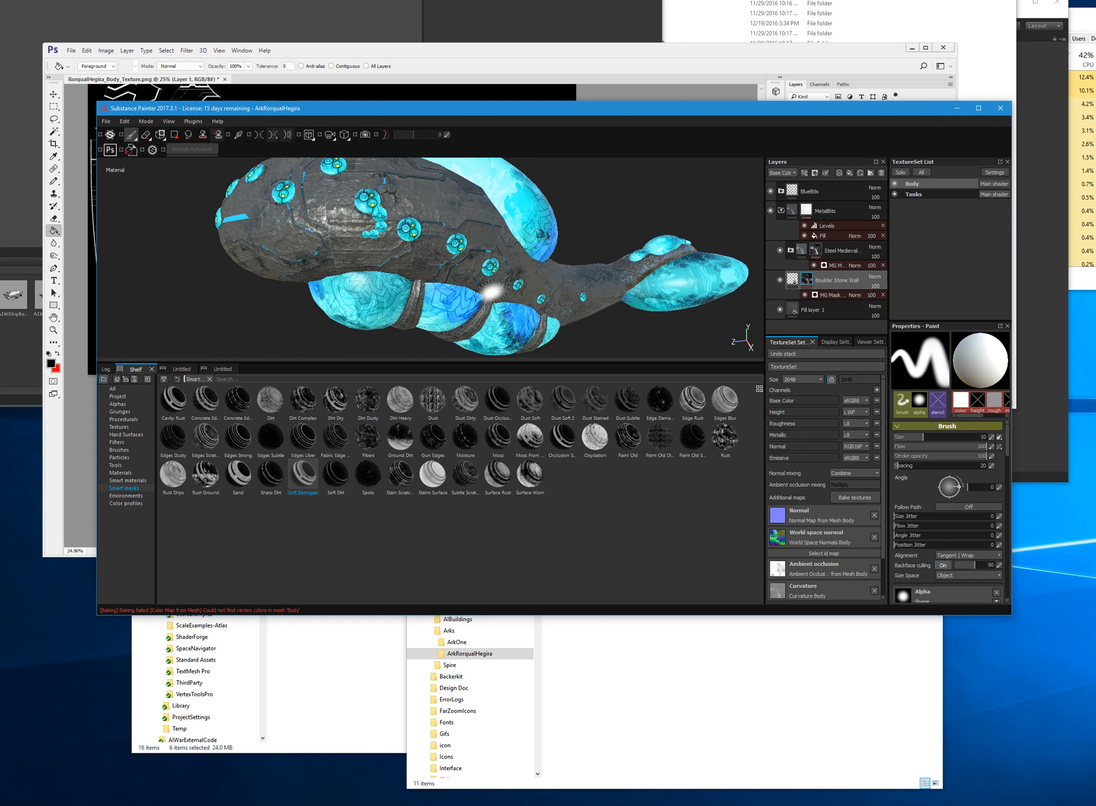
- Add the Silver material between Steel Medieval Stylized and Boulder Stone Wall, and turn off its normal channel
{"action": "left_click", "coordinate": [124, 473]}
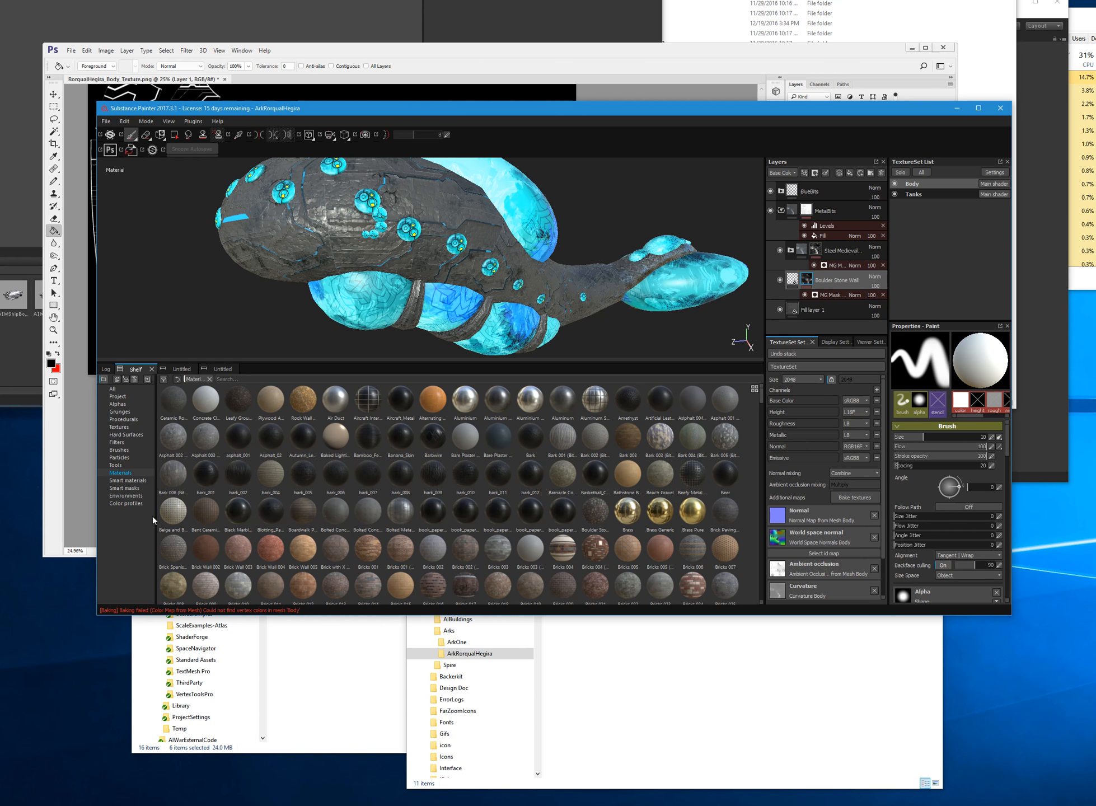
{"action": "scroll", "coordinate": [548, 593], "scroll_direction": "down", "scroll_amount": 15}
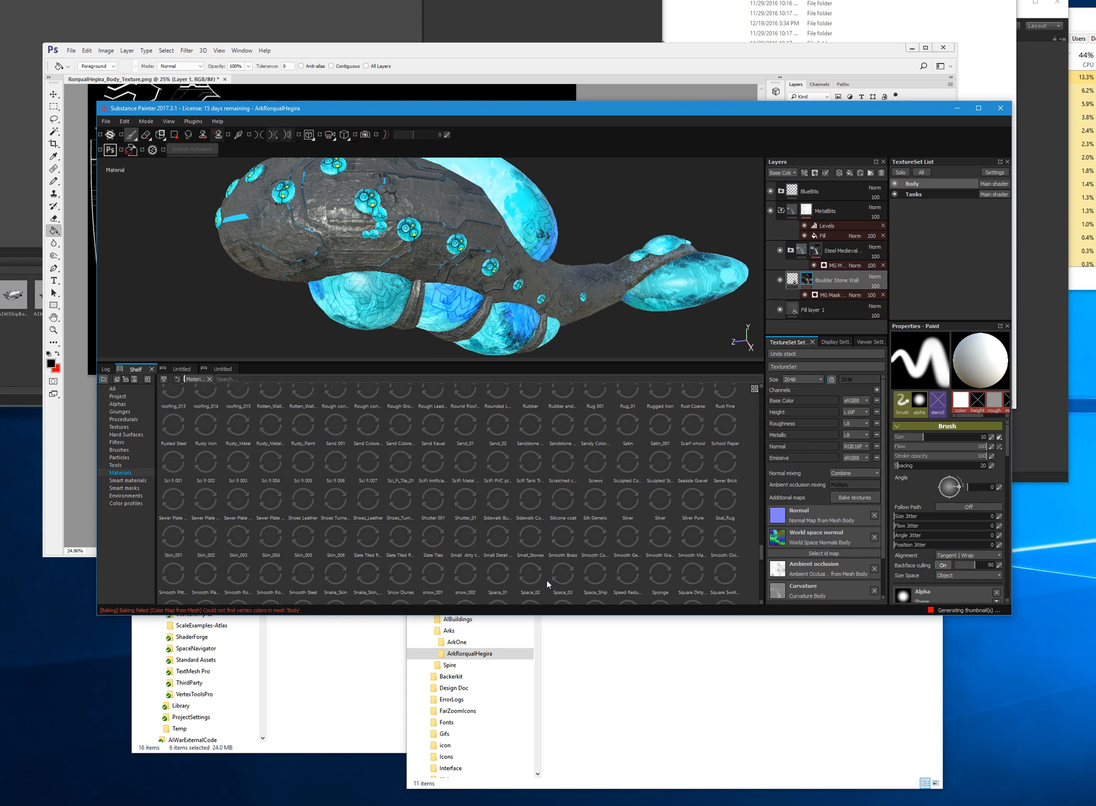
{"action": "mouse_move", "coordinate": [726, 572]}
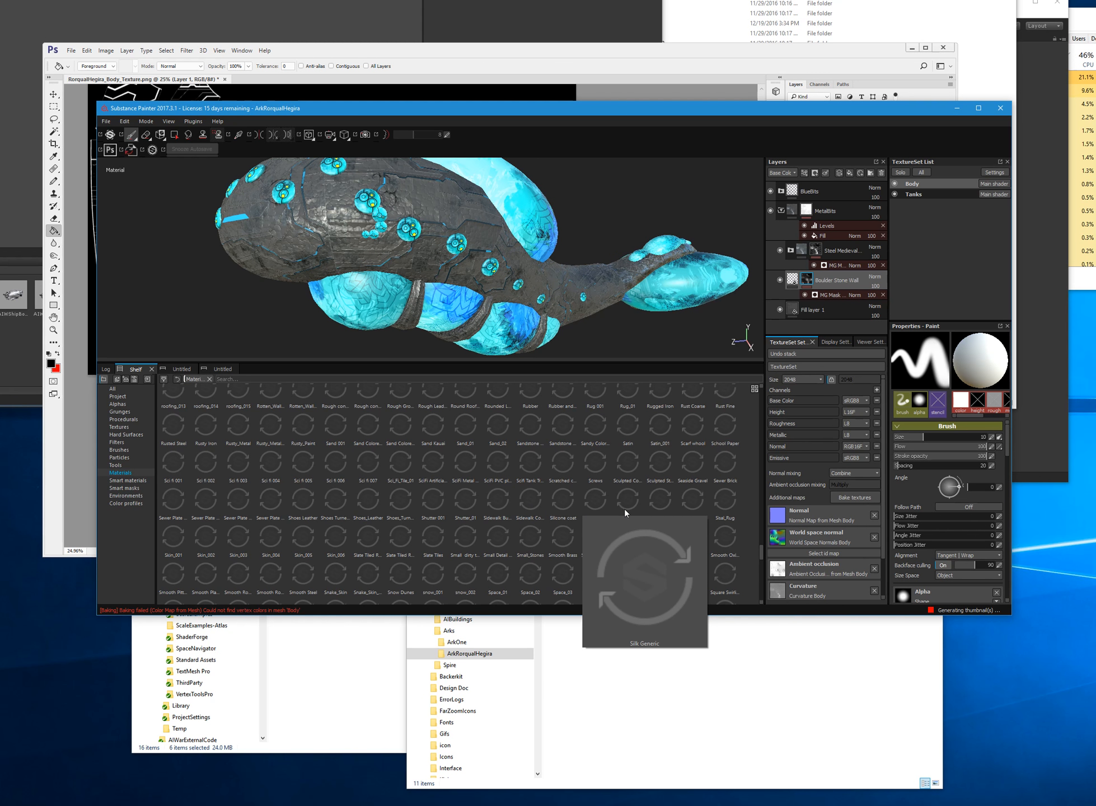
{"action": "left_click_drag", "start_coordinate": [627, 500], "coordinate": [847, 270]}
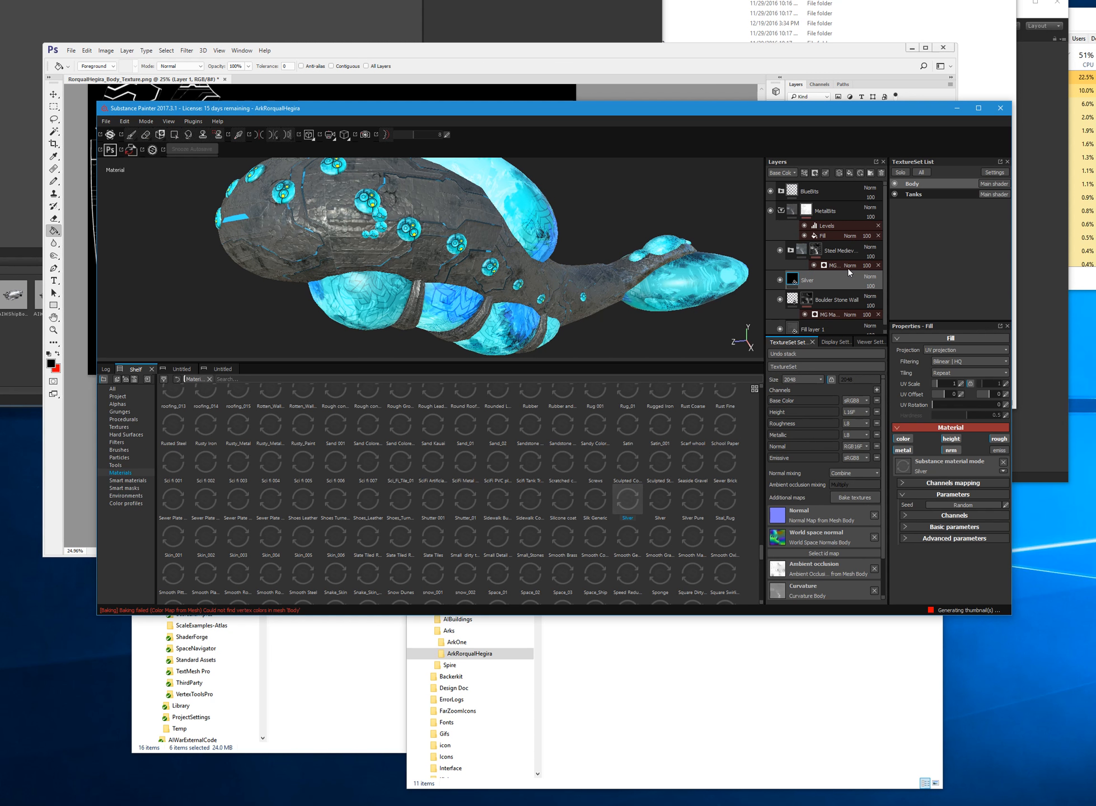
{"action": "left_click_drag", "start_coordinate": [647, 252], "coordinate": [764, 308], "text": "alt"}
{"action": "left_click", "coordinate": [950, 451]}
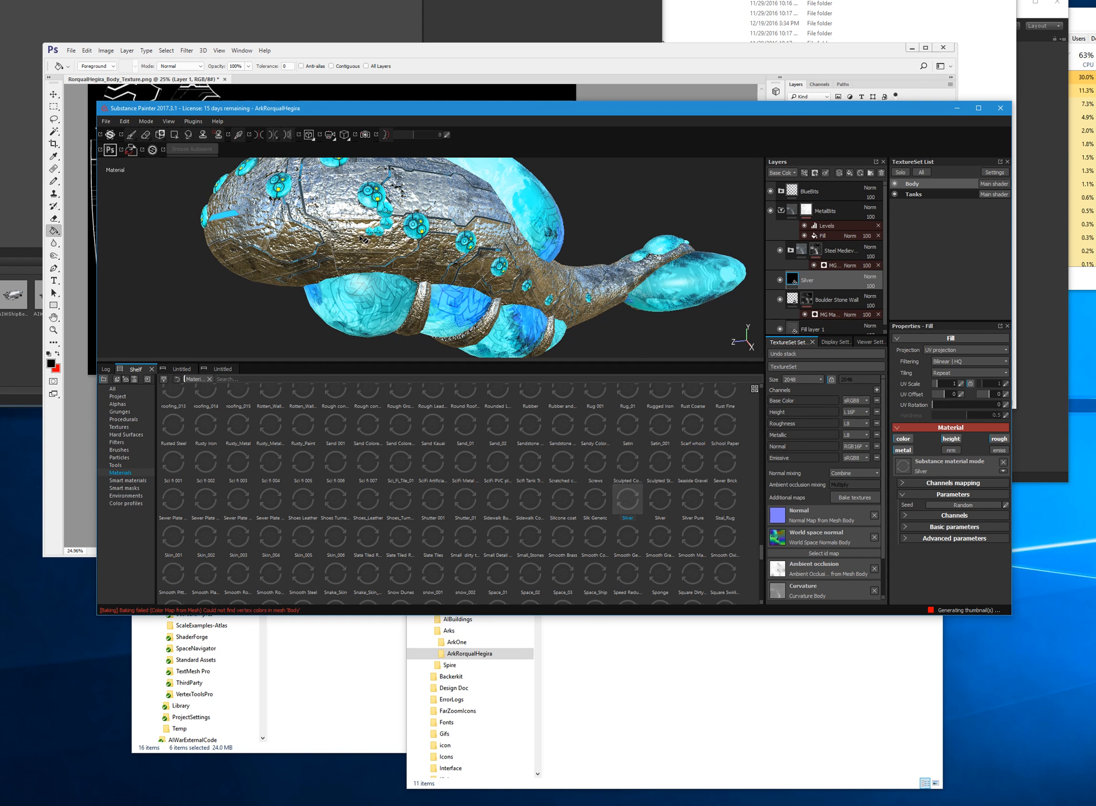
- Undo the Silver layer's normal channel change and the addition of the Silver material
{"action": "scroll", "coordinate": [293, 239], "scroll_direction": "up", "scroll_amount": 3}
{"action": "key", "text": "ctrl+z"}
{"action": "key", "text": "ctrl+z"}
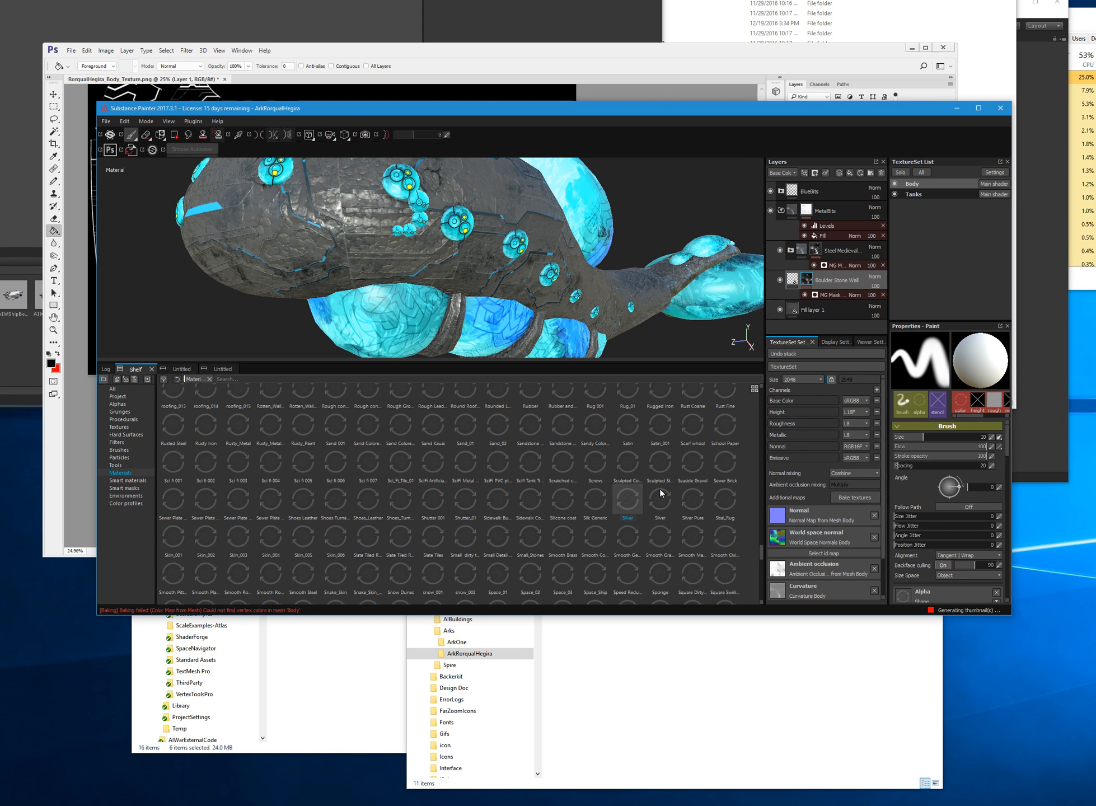
- Try the second Silver material and Silver Pure above the Boulder Stone Wall layer, undoing each one
{"action": "mouse_move", "coordinate": [663, 502]}
{"action": "left_click_drag", "start_coordinate": [662, 502], "coordinate": [833, 267]}
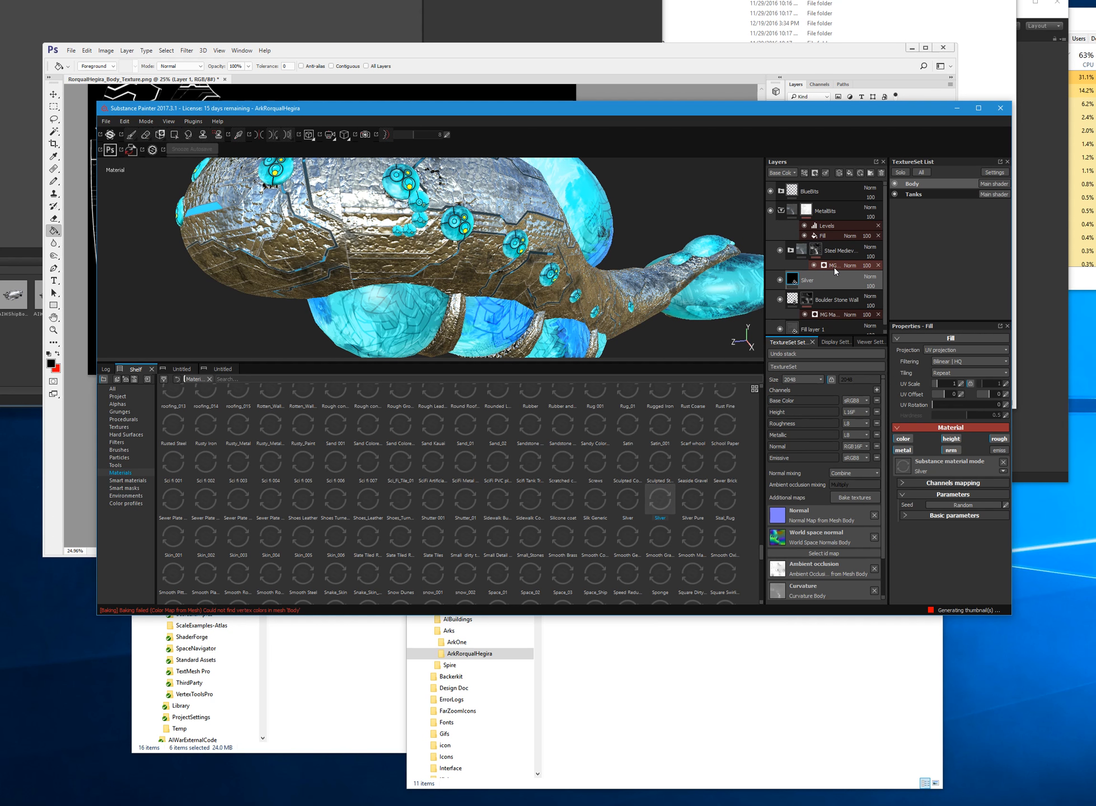
{"action": "key", "text": "ctrl+z"}
{"action": "left_click_drag", "start_coordinate": [698, 499], "coordinate": [835, 267]}
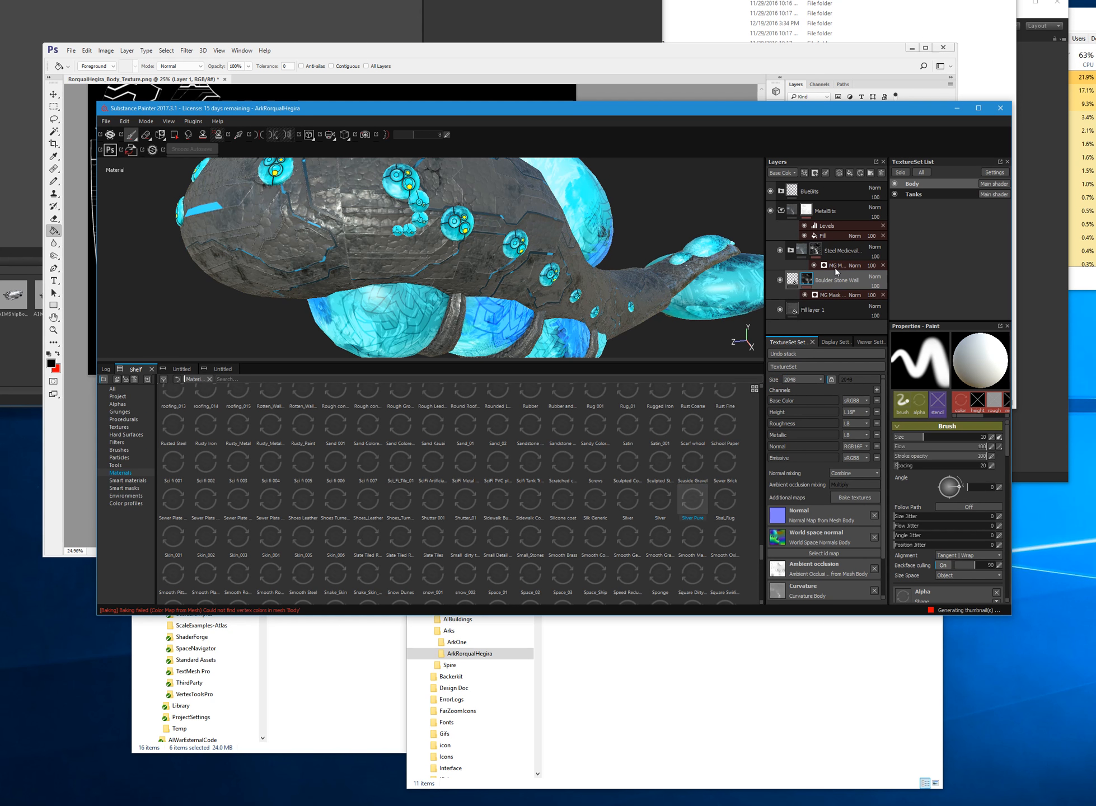
{"action": "key", "text": "ctrl+z"}
- Browse the remaining shelf materials and search them for "metal"
{"action": "scroll", "coordinate": [636, 532], "scroll_direction": "down", "scroll_amount": 3}
{"action": "scroll", "coordinate": [636, 536], "scroll_direction": "down", "scroll_amount": 3}
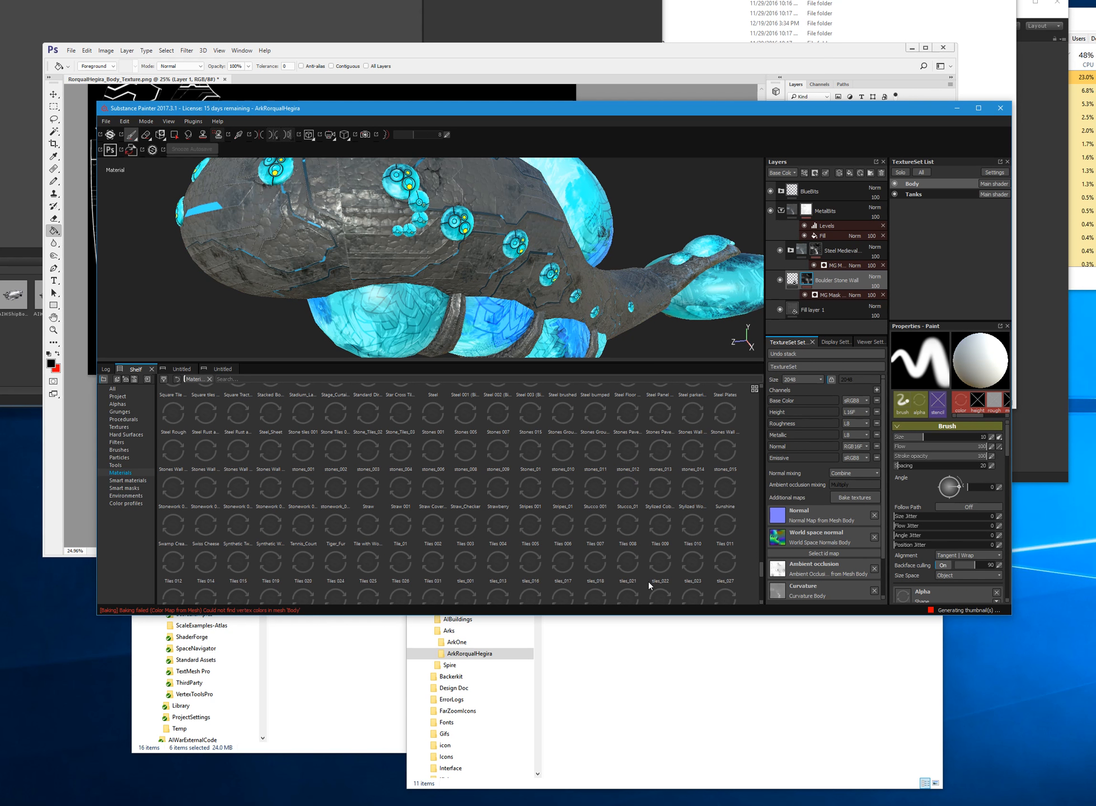
{"action": "mouse_move", "coordinate": [648, 579]}
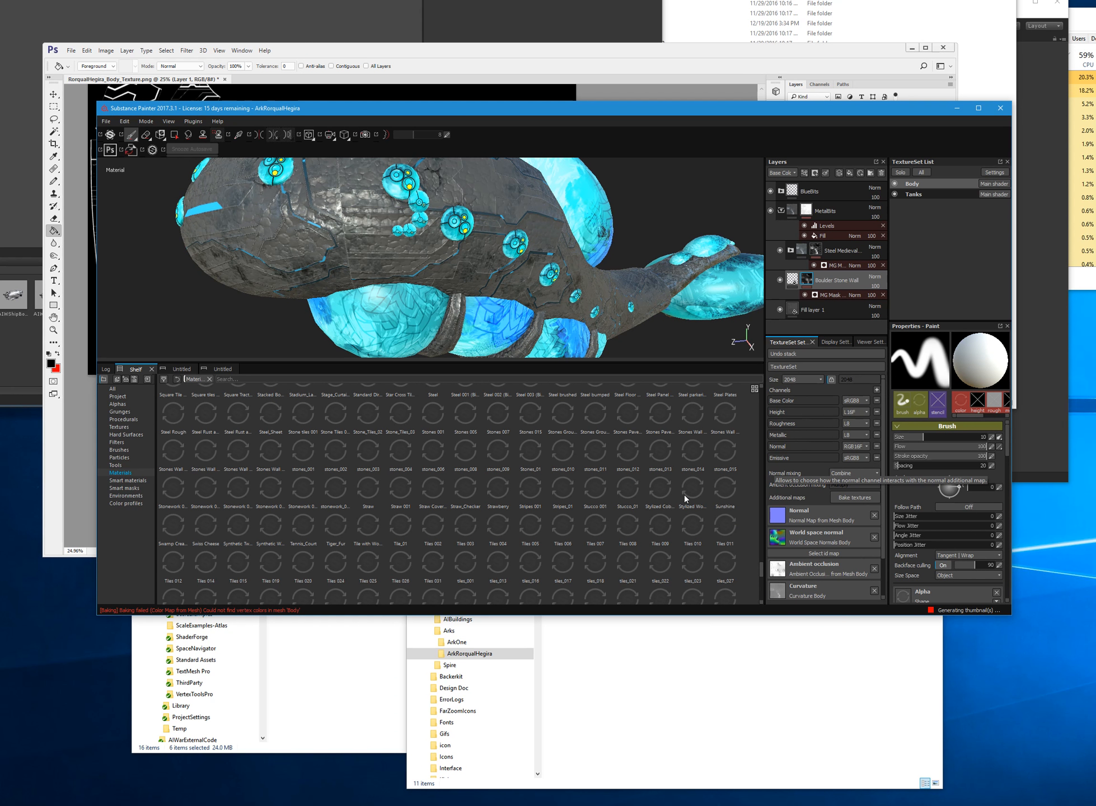
{"action": "scroll", "coordinate": [685, 494], "scroll_direction": "down", "scroll_amount": 3}
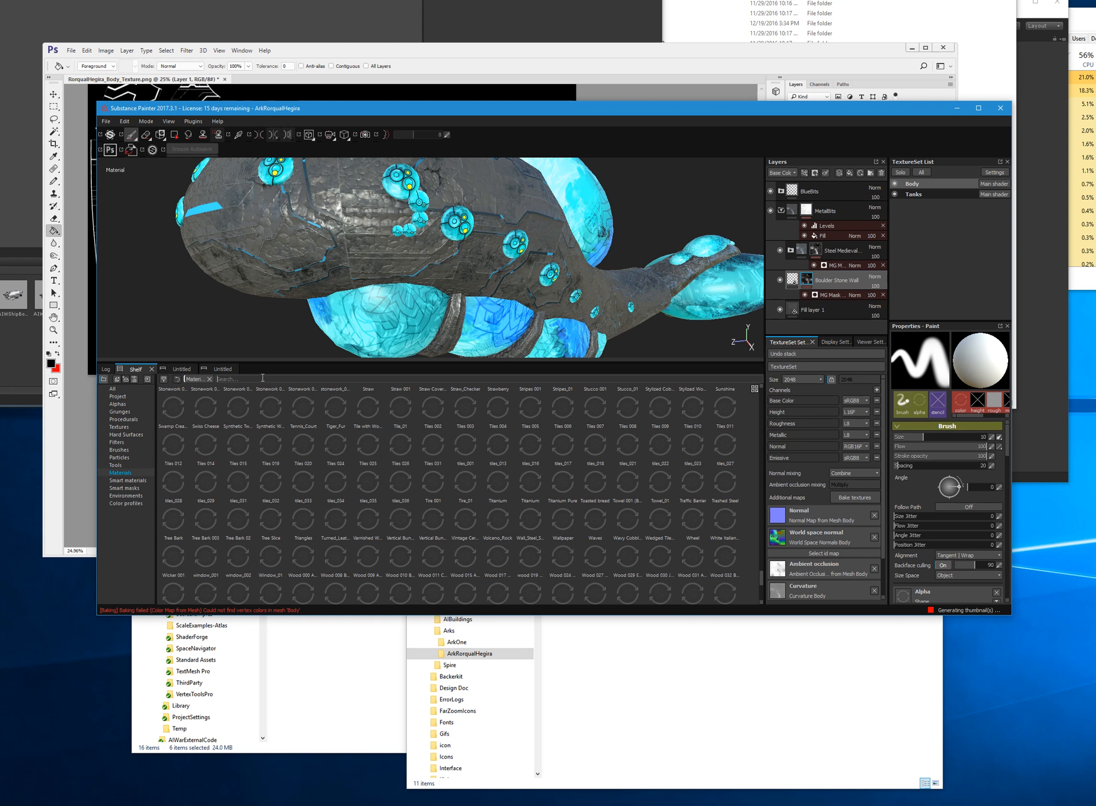
{"action": "left_click", "coordinate": [262, 378]}
{"action": "type", "text": "t"}
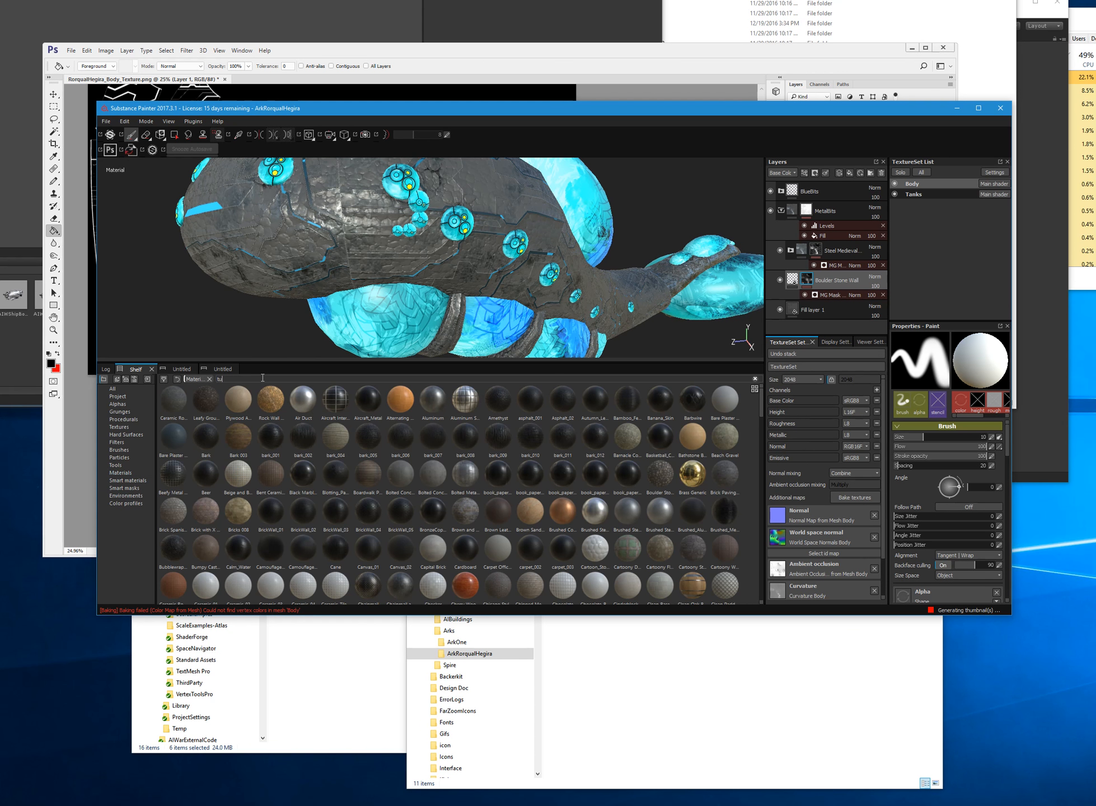
{"action": "key", "text": "BackSpace"}
{"action": "type", "text": "metal"}
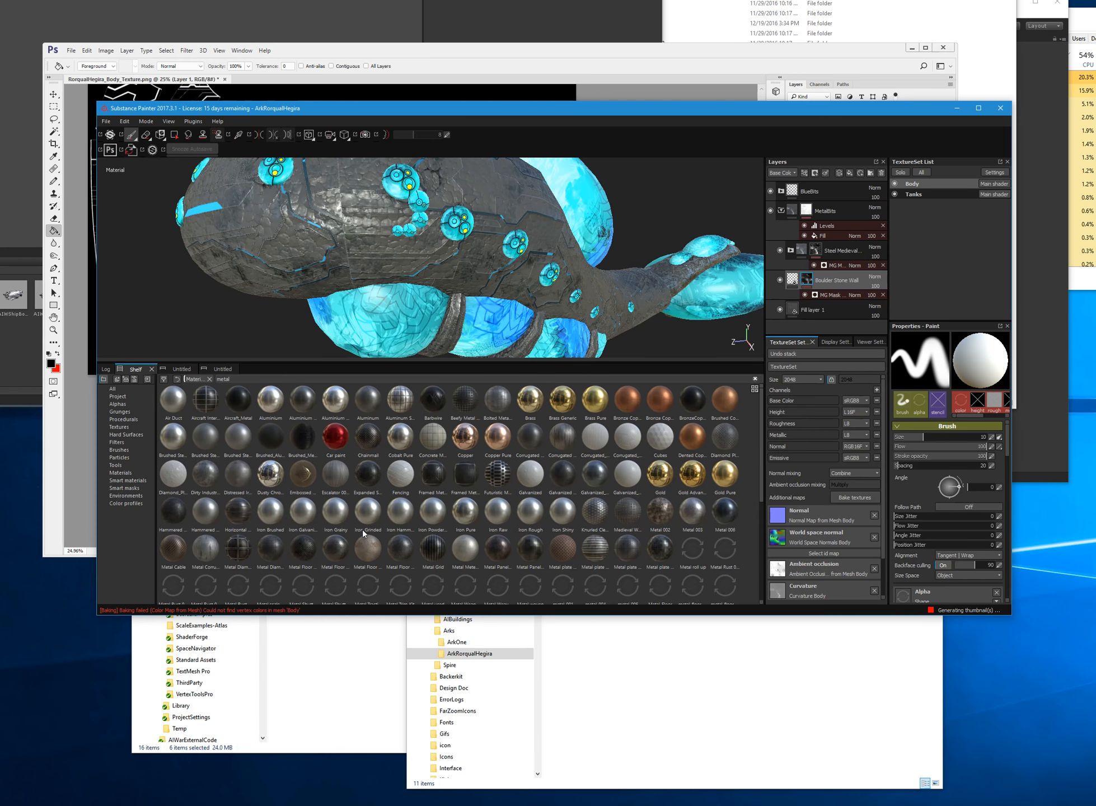
- Add the Scifi Tank Treads material between Steel Medieval Stylized and Boulder Stone Wall
{"action": "mouse_move", "coordinate": [374, 537]}
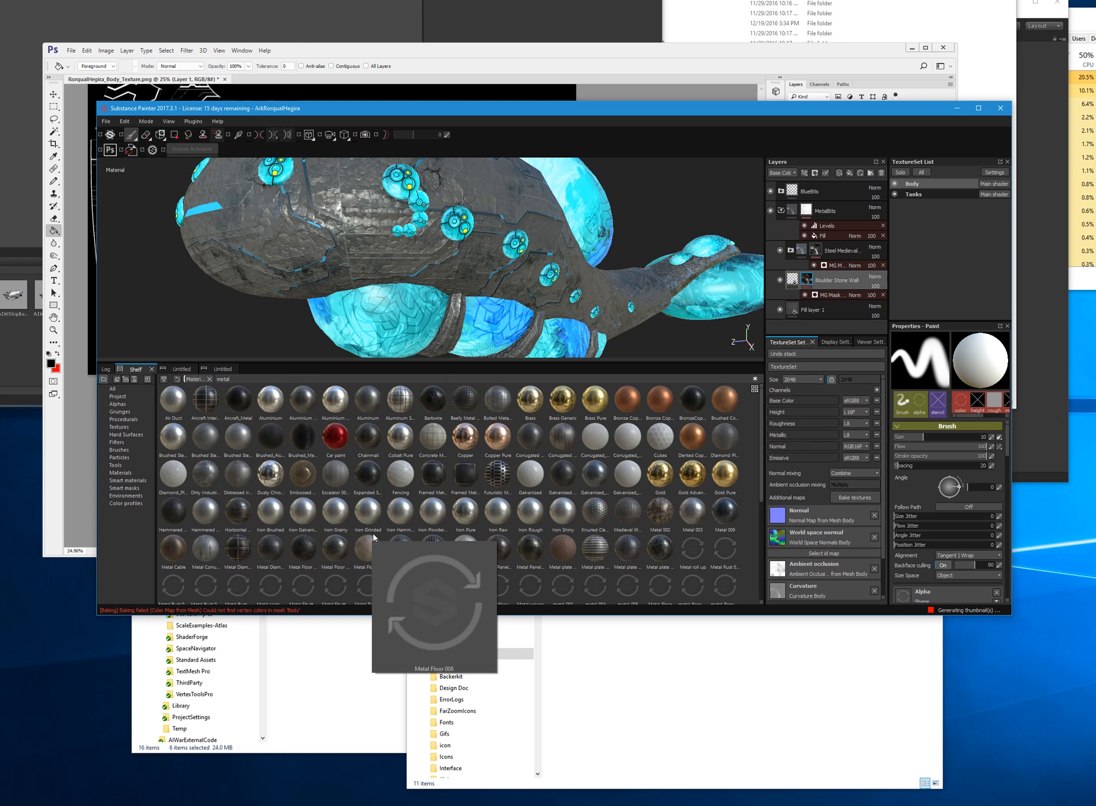
{"action": "scroll", "coordinate": [374, 538], "scroll_direction": "down", "scroll_amount": 2}
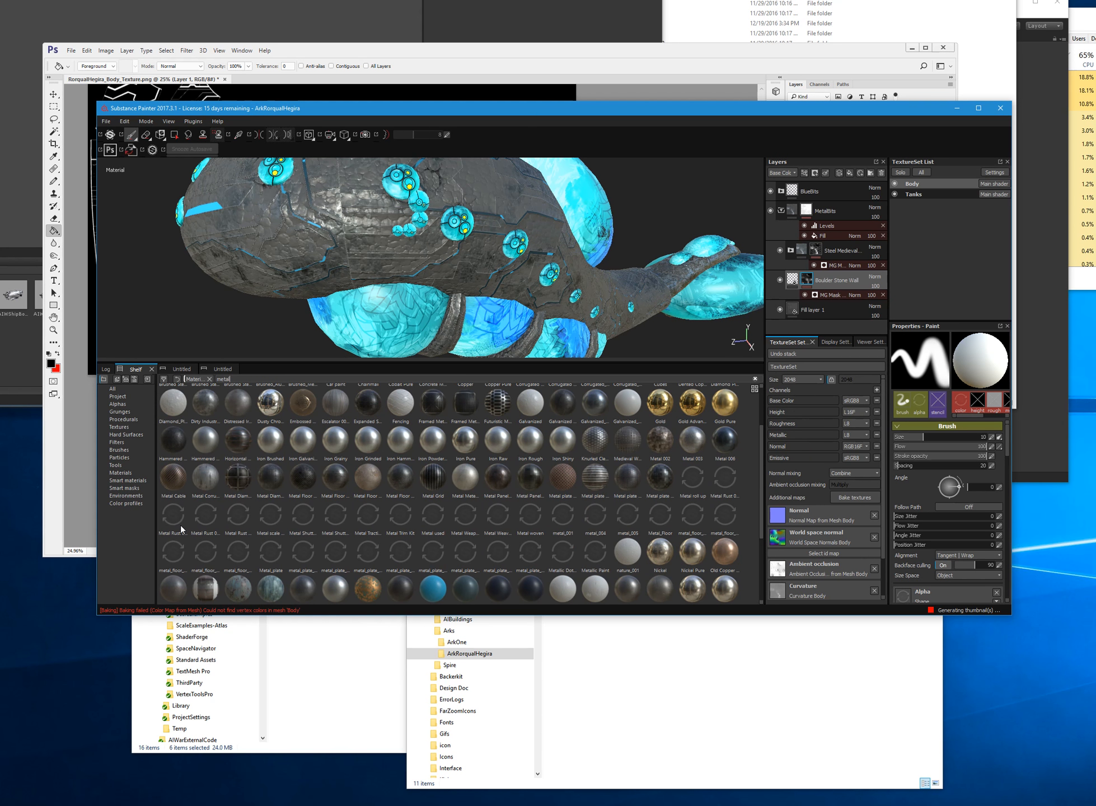
{"action": "mouse_move", "coordinate": [181, 529]}
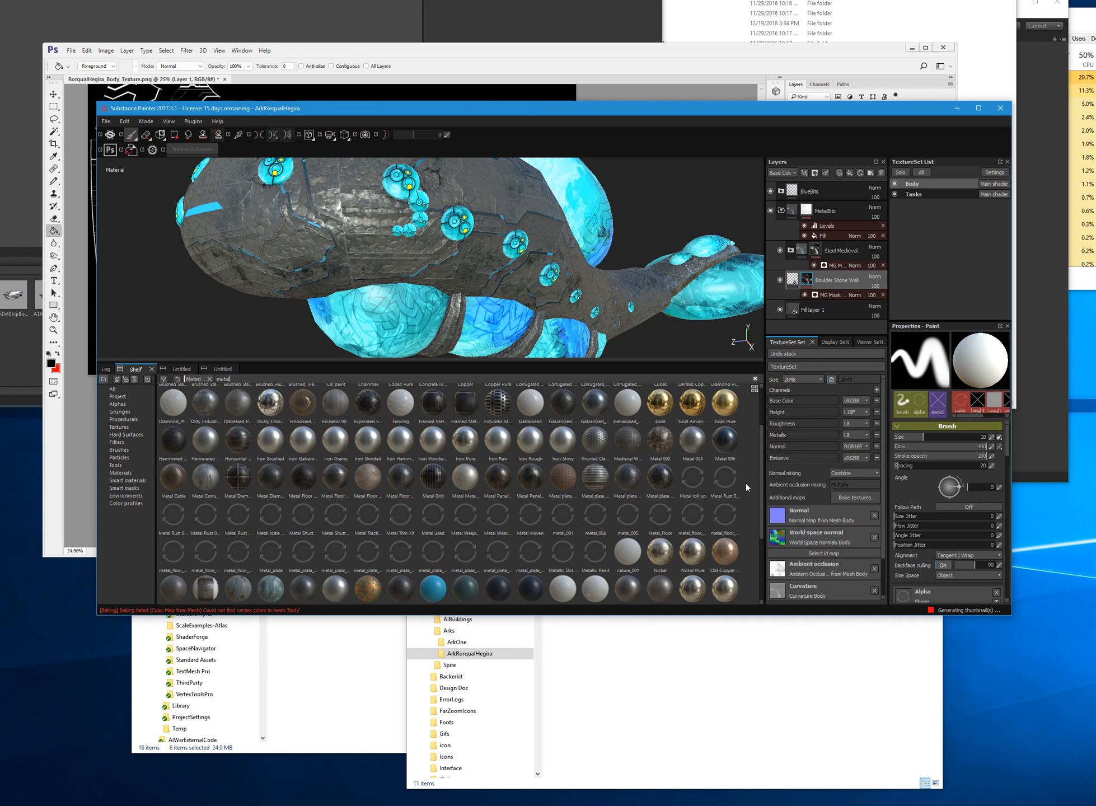
{"action": "scroll", "coordinate": [746, 483], "scroll_direction": "down", "scroll_amount": 3}
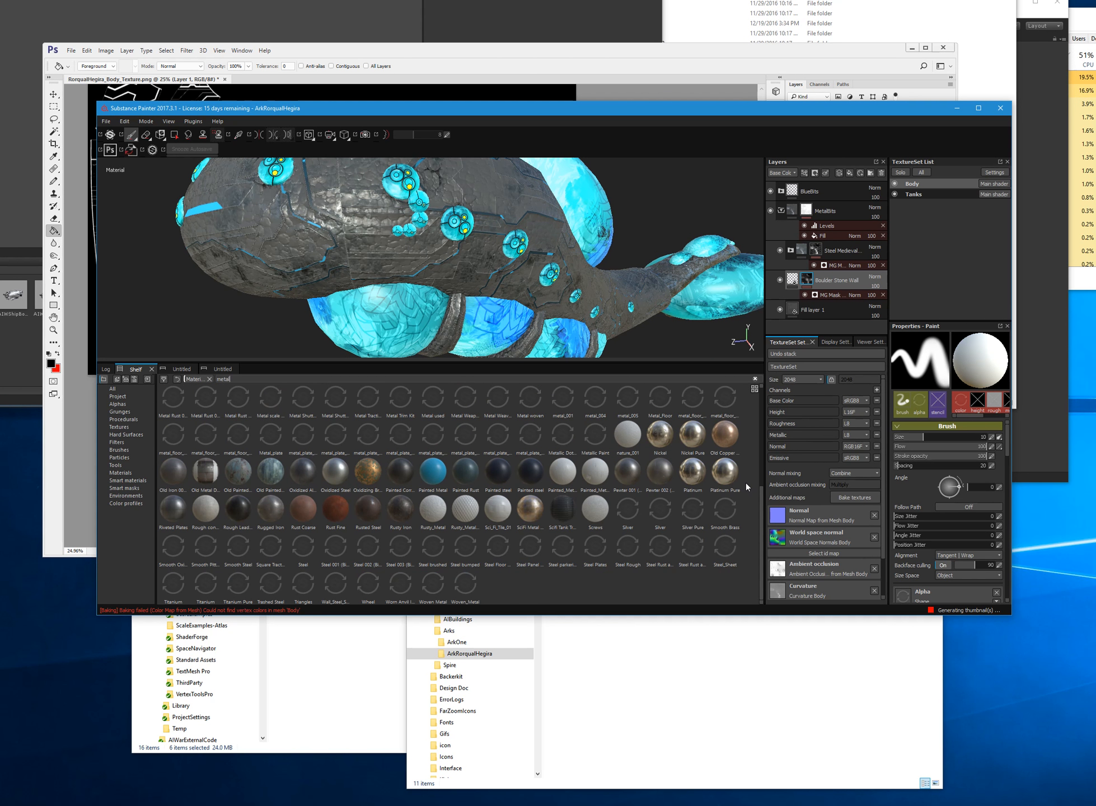
{"action": "left_click_drag", "start_coordinate": [562, 510], "coordinate": [828, 274]}
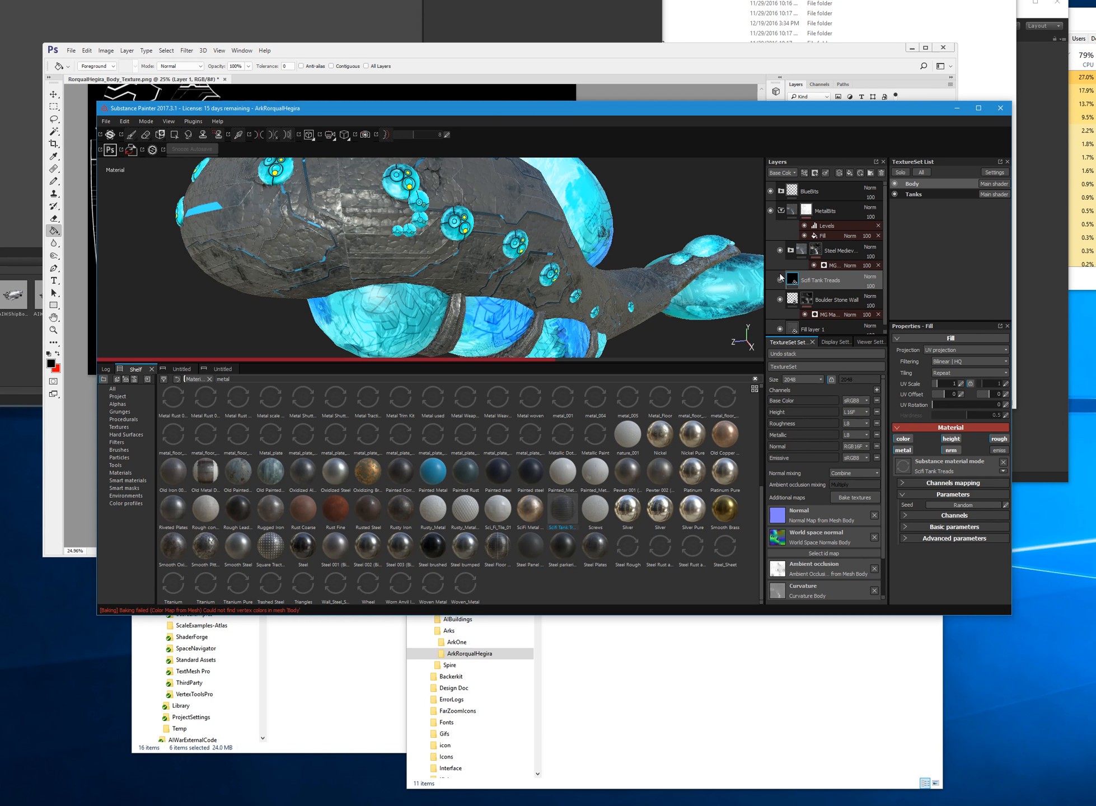
- Inspect the treads on the body and increase the Scifi Tank Treads layer's UV scale for a much denser pattern
{"action": "left_click_drag", "start_coordinate": [249, 258], "coordinate": [286, 291], "text": "alt"}
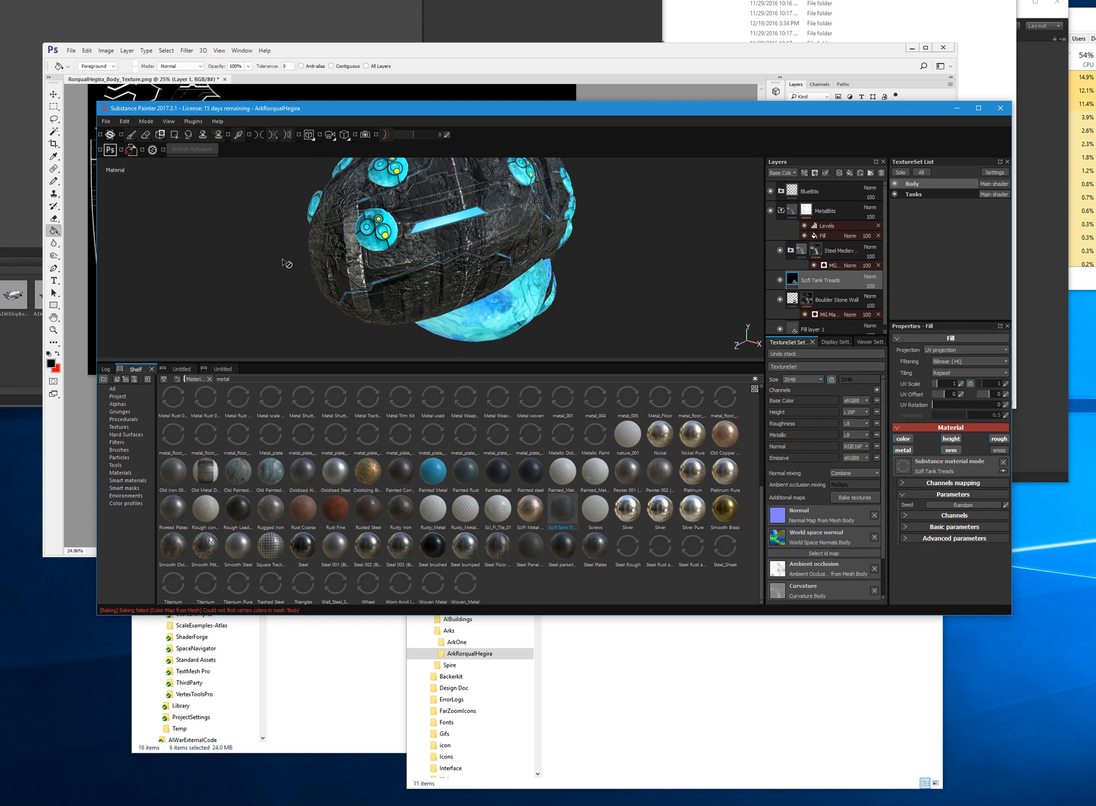
{"action": "scroll", "coordinate": [505, 259], "scroll_direction": "up", "scroll_amount": 5}
{"action": "scroll", "coordinate": [505, 260], "scroll_direction": "down", "scroll_amount": 5}
{"action": "mouse_move", "coordinate": [506, 259]}
{"action": "left_mouse_down", "text": "alt"}
{"action": "mouse_move", "coordinate": [254, 263]}
{"action": "mouse_move", "coordinate": [425, 224]}
{"action": "left_mouse_up", "text": "alt"}
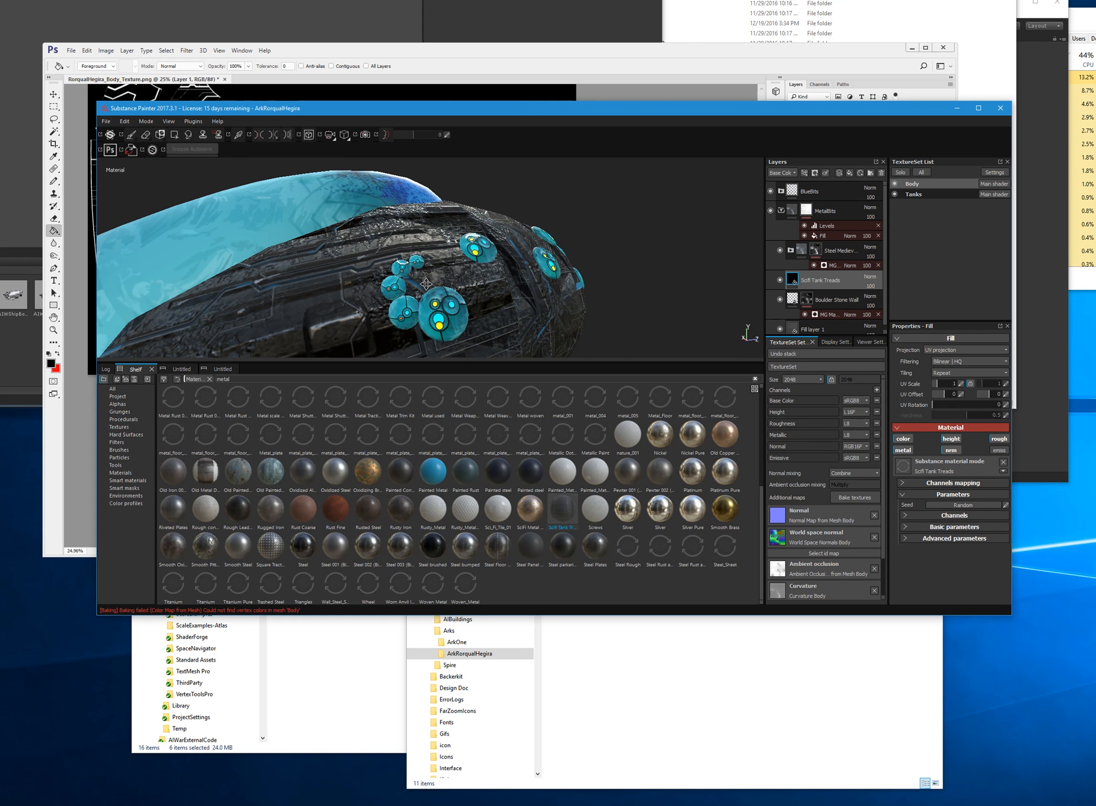
{"action": "scroll", "coordinate": [486, 186], "scroll_direction": "up", "scroll_amount": 5}
{"action": "scroll", "coordinate": [486, 186], "scroll_direction": "down", "scroll_amount": 5}
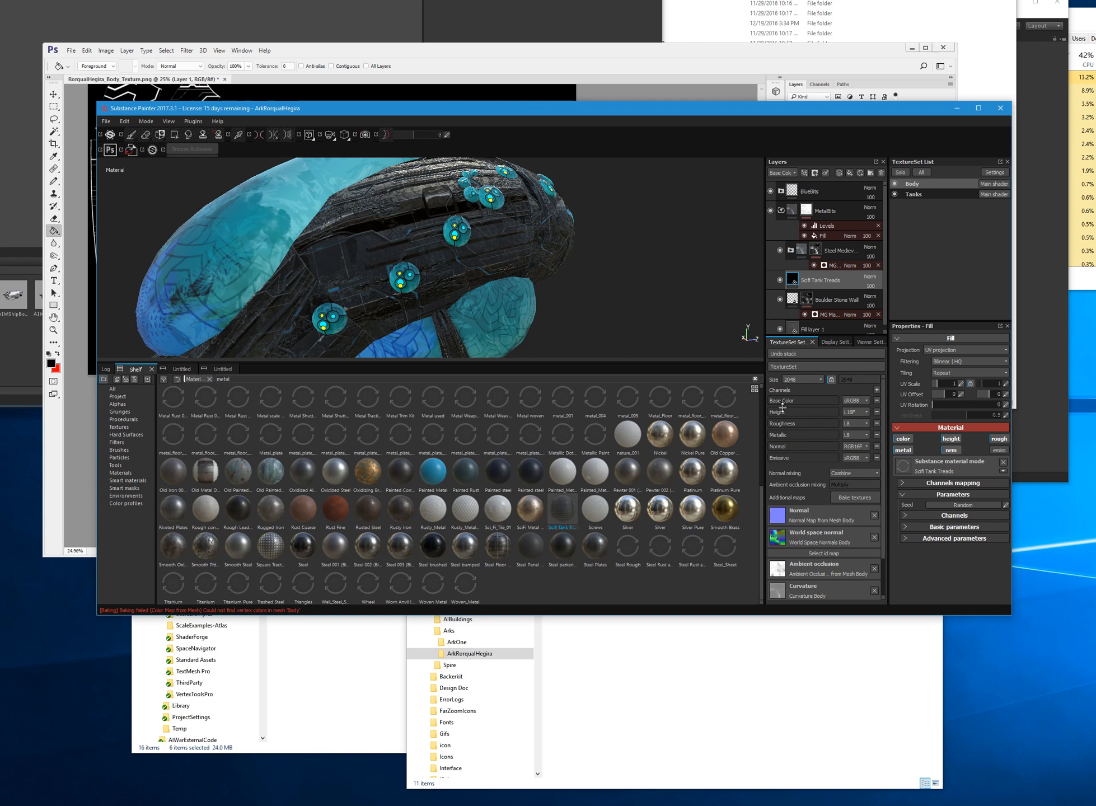
{"action": "left_click", "coordinate": [945, 382]}
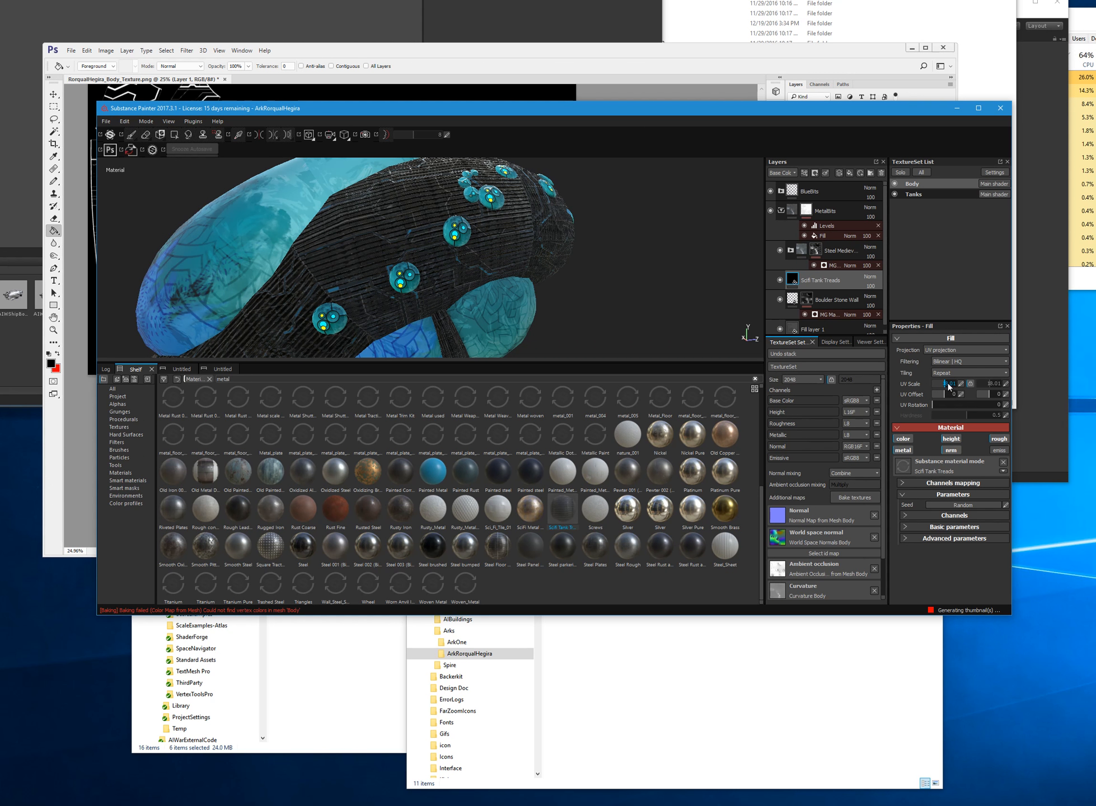
{"action": "left_click", "coordinate": [948, 383]}
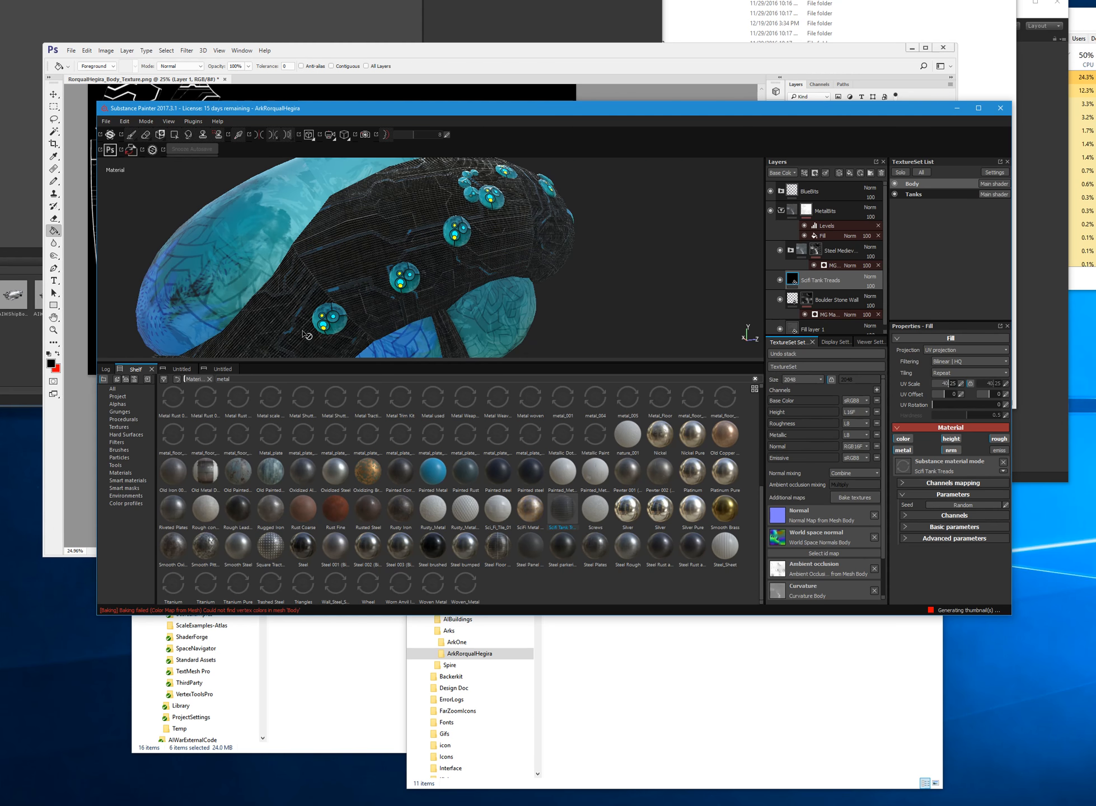
- Check the dense tiling up close and set the Scifi Tank Treads layer's UV scale to 12.47
{"action": "left_click_drag", "start_coordinate": [265, 309], "coordinate": [635, 319], "text": "alt"}
{"action": "left_click_drag", "start_coordinate": [514, 318], "coordinate": [569, 291], "text": "alt"}
{"action": "scroll", "coordinate": [680, 324], "scroll_direction": "up", "scroll_amount": 5}
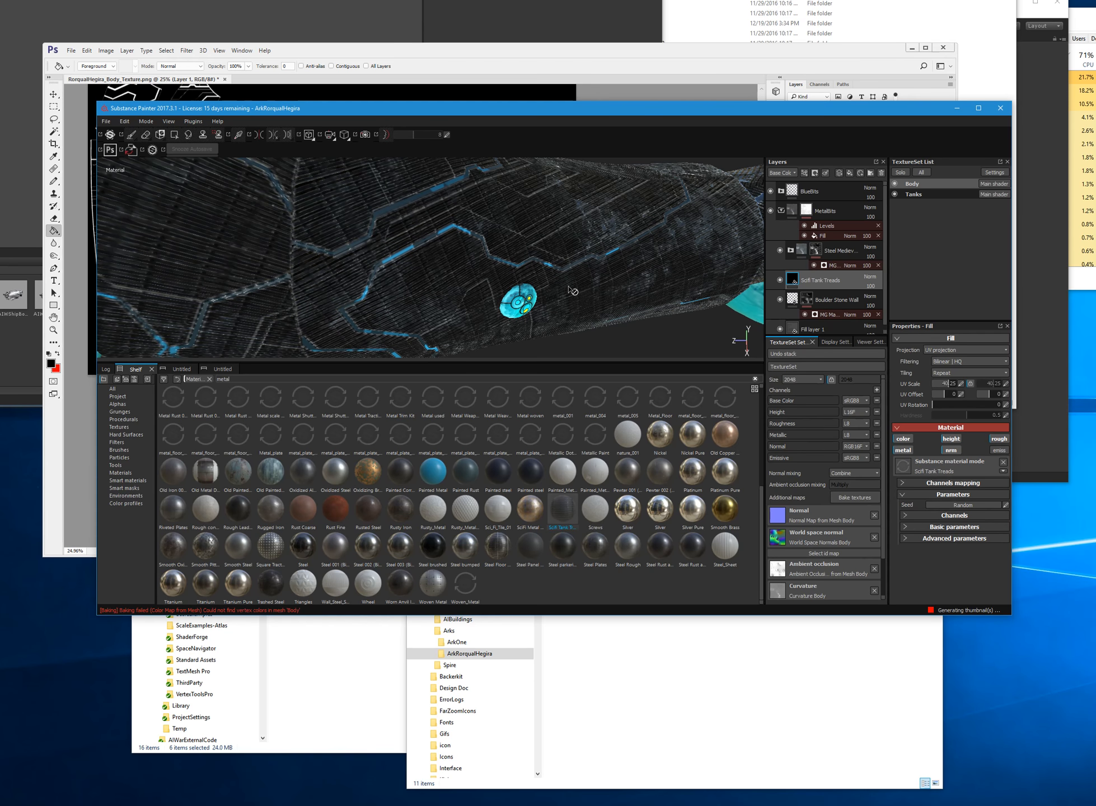
{"action": "scroll", "coordinate": [569, 293], "scroll_direction": "down", "scroll_amount": 2}
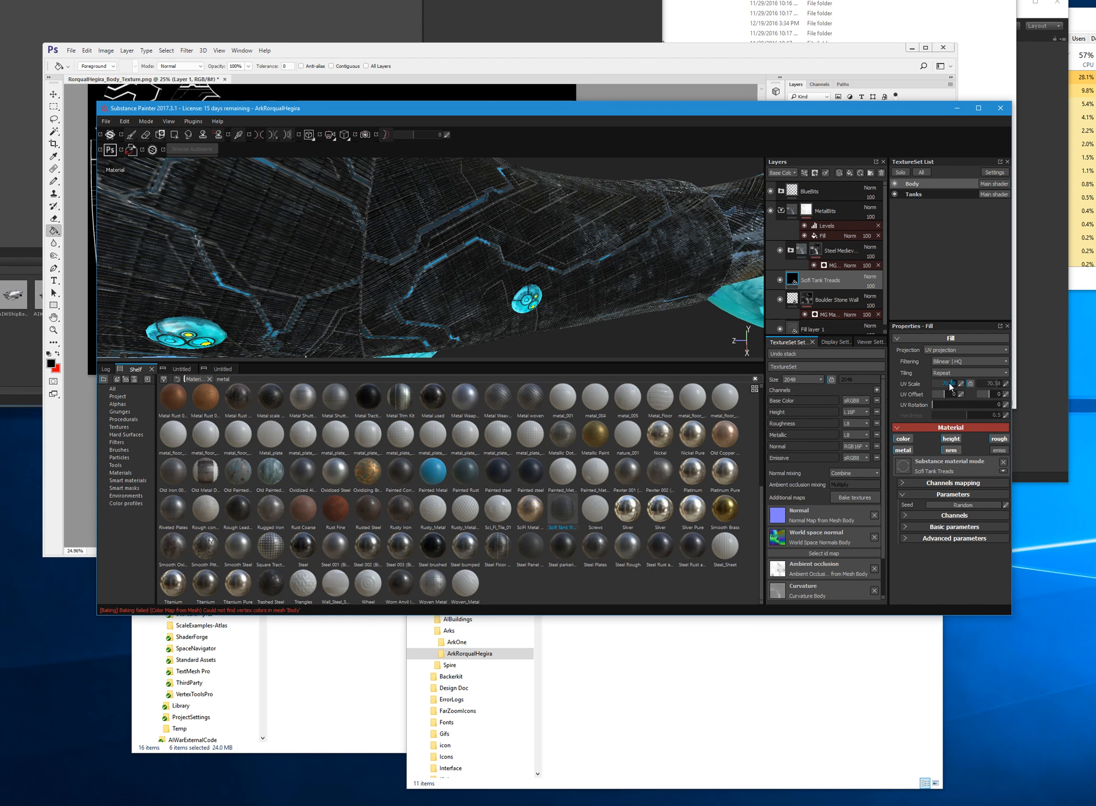
{"action": "left_click_drag", "start_coordinate": [946, 382], "coordinate": [943, 383]}
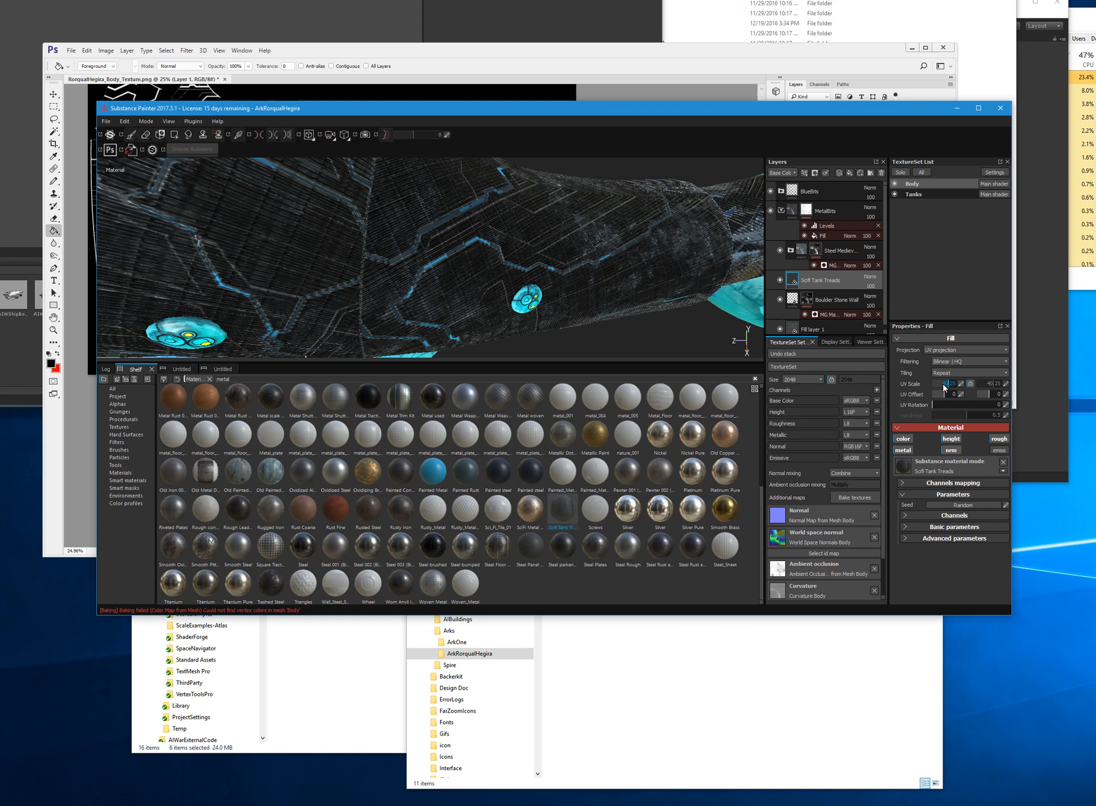
{"action": "scroll", "coordinate": [414, 317], "scroll_direction": "down", "scroll_amount": 5}
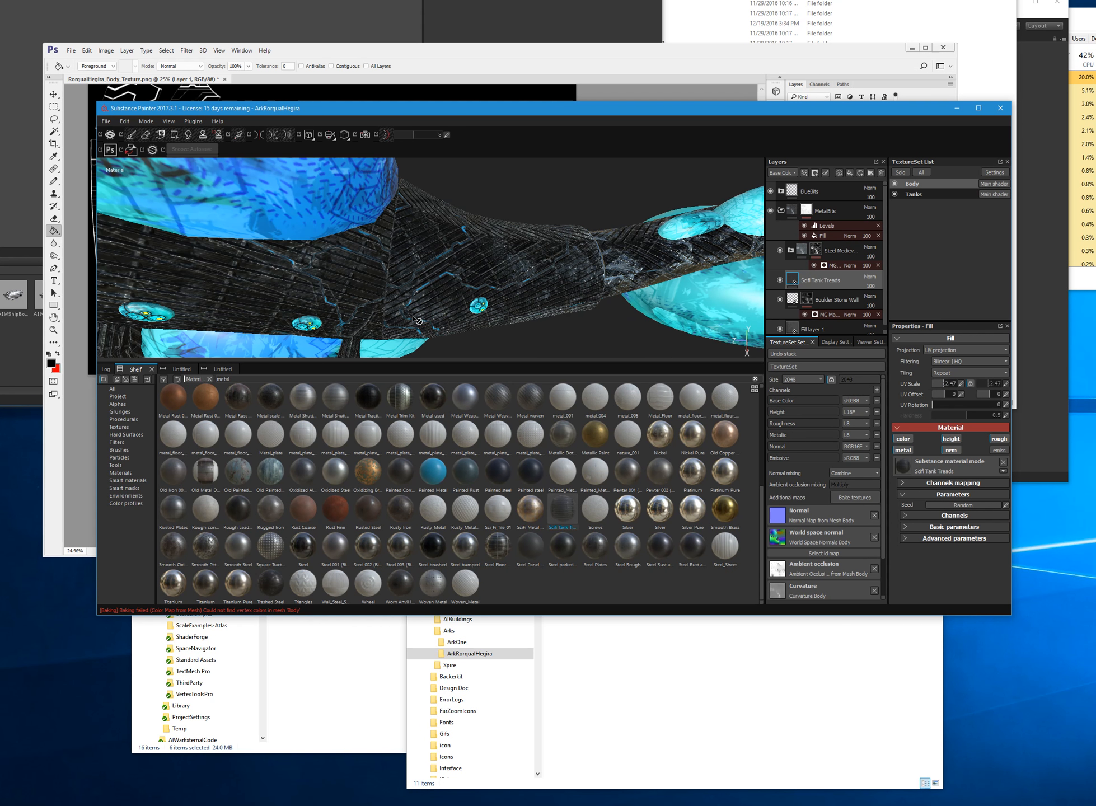
- Examine the rescaled tread pattern along the tail, flank and head of the body
{"action": "middle_click_drag", "start_coordinate": [279, 287], "coordinate": [522, 291]}
{"action": "scroll", "coordinate": [522, 292], "scroll_direction": "down", "scroll_amount": 4}
{"action": "left_click_drag", "start_coordinate": [322, 193], "coordinate": [310, 256], "text": "alt"}
{"action": "middle_click_drag", "start_coordinate": [310, 256], "coordinate": [342, 262], "text": "alt"}
{"action": "left_click_drag", "start_coordinate": [342, 261], "coordinate": [381, 261], "text": "alt"}
{"action": "scroll", "coordinate": [342, 261], "scroll_direction": "down", "scroll_amount": 3}
{"action": "mouse_move", "coordinate": [314, 252]}
{"action": "left_mouse_down", "text": "alt"}
{"action": "mouse_move", "coordinate": [254, 275]}
{"action": "mouse_move", "coordinate": [310, 260]}
{"action": "left_mouse_up", "text": "alt"}
{"action": "scroll", "coordinate": [310, 260], "scroll_direction": "up", "scroll_amount": 3}
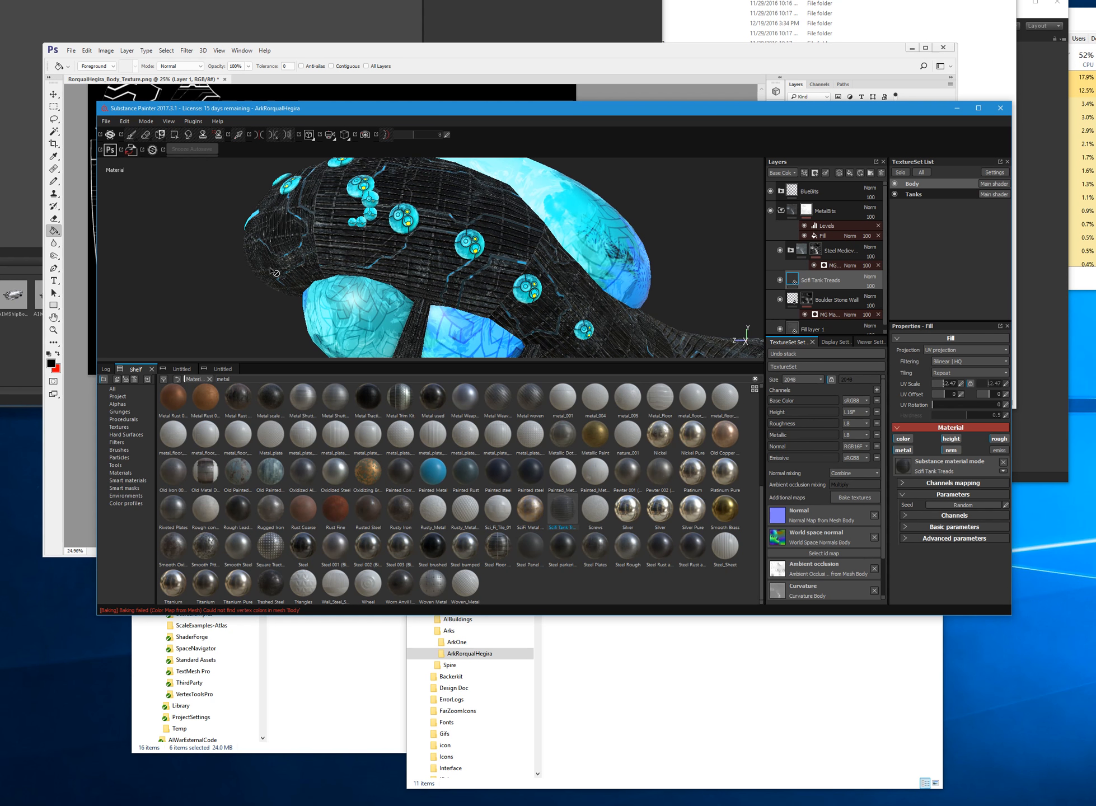
- Try the Cavity Rust smart mask on the Scifi Tank Treads layer and delete that layer
{"action": "left_click", "coordinate": [140, 487]}
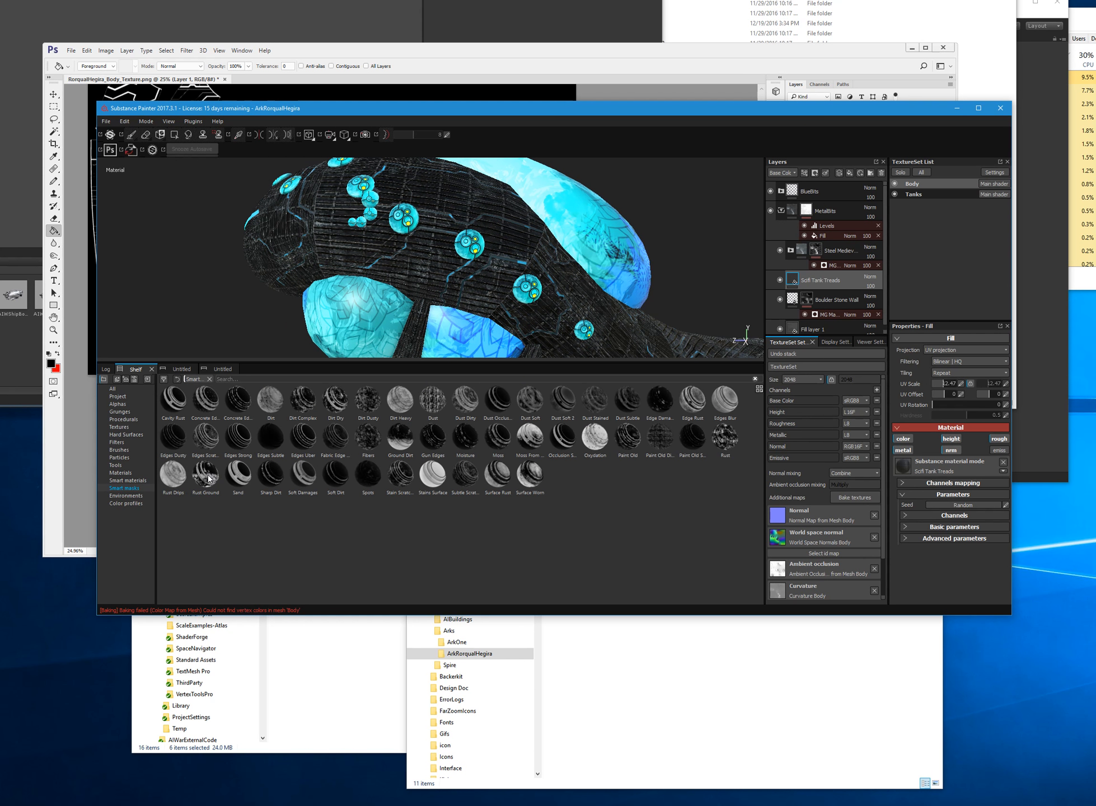
{"action": "mouse_move", "coordinate": [176, 405]}
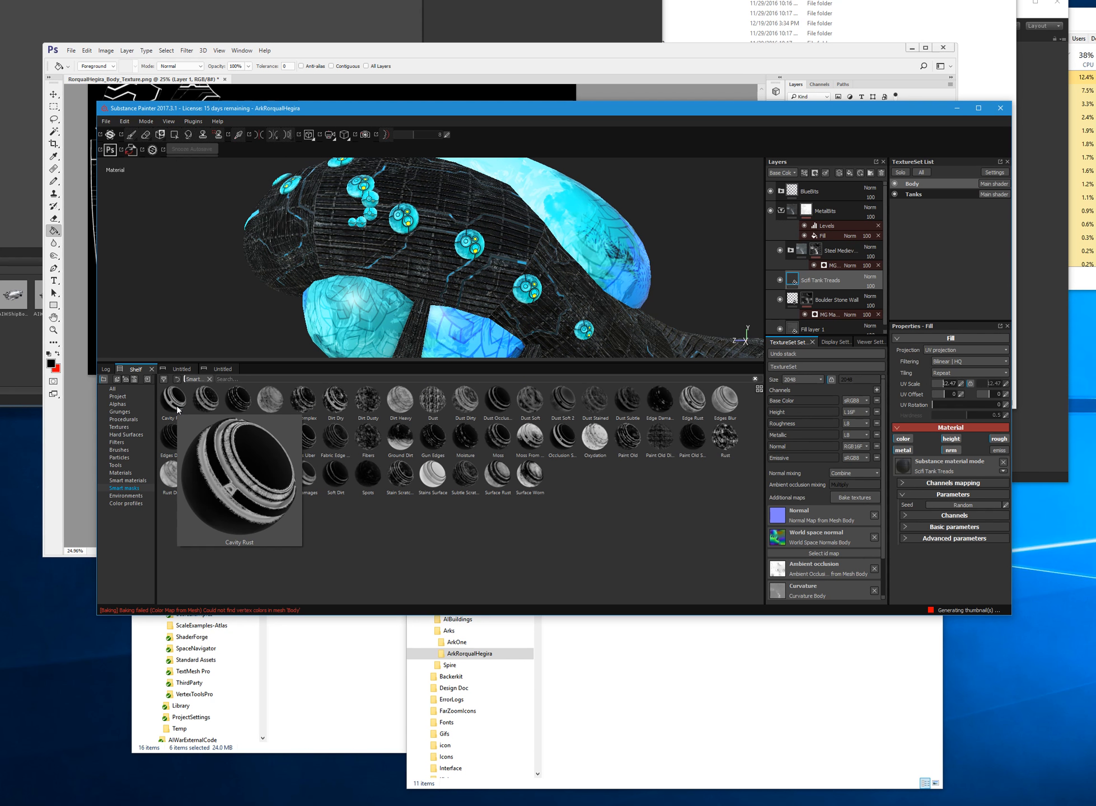
{"action": "left_click_drag", "start_coordinate": [177, 405], "coordinate": [877, 353]}
{"action": "left_click_drag", "start_coordinate": [835, 288], "coordinate": [833, 285]}
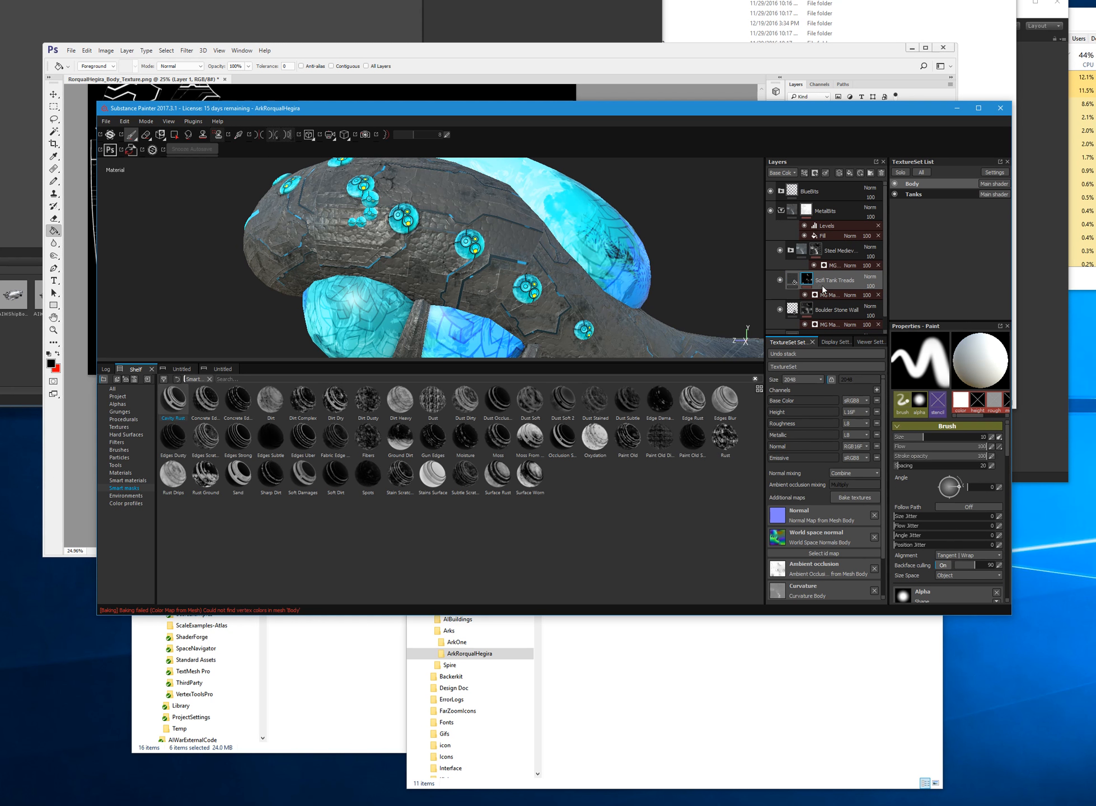
{"action": "left_click", "coordinate": [779, 280]}
{"action": "key", "text": "Delete"}
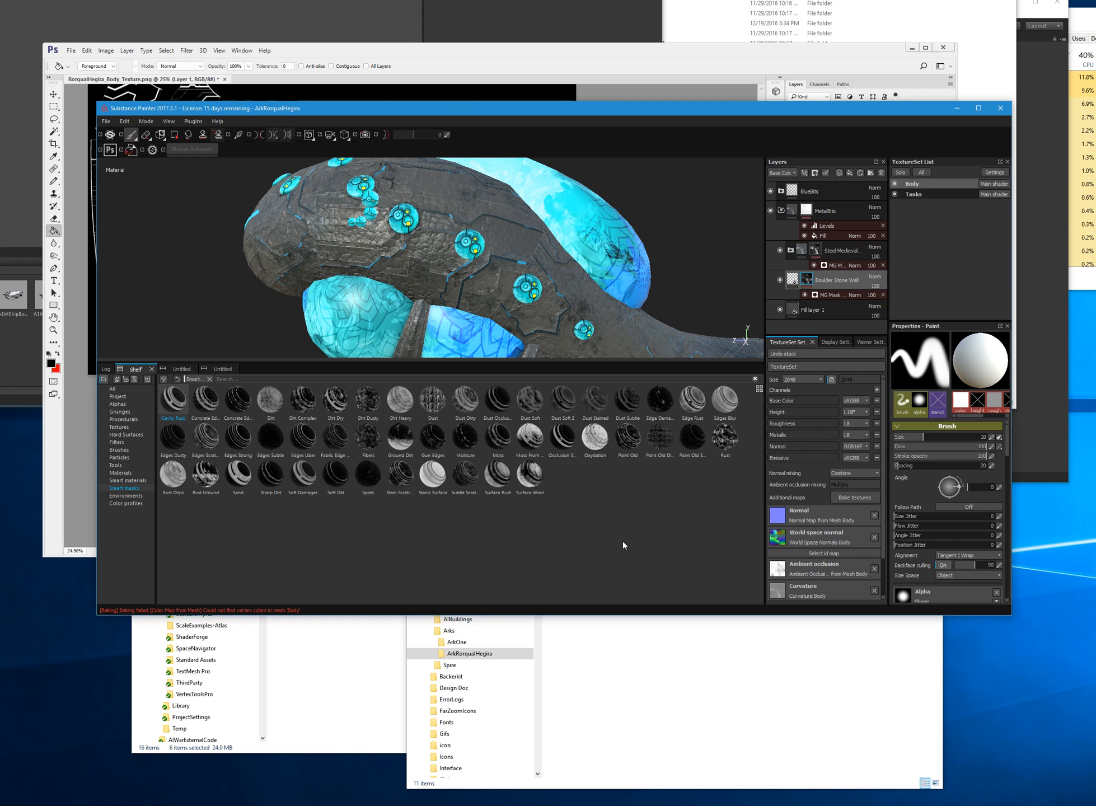
- Replace the Soft Damages smart mask on the Boulder Stone Wall layer with Surface Rust, comparing the surface with and without the mask
{"action": "left_click_drag", "start_coordinate": [497, 478], "coordinate": [832, 276]}
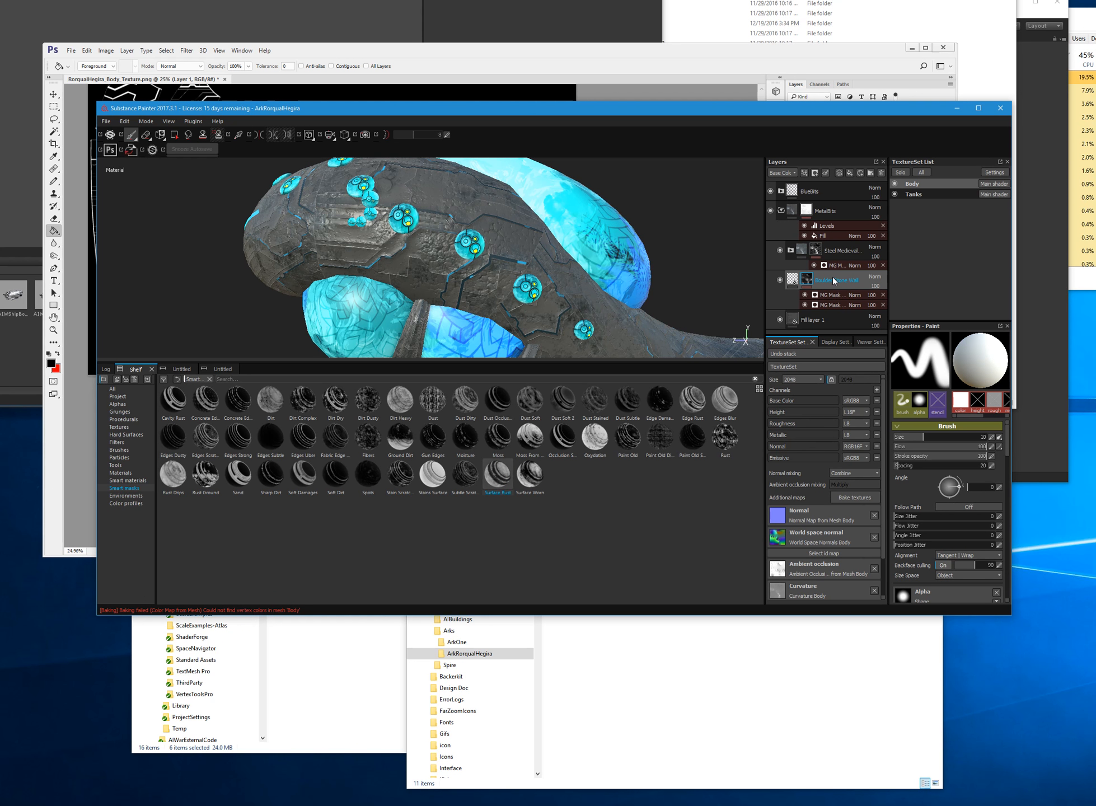
{"action": "key", "text": "ctrl+z"}
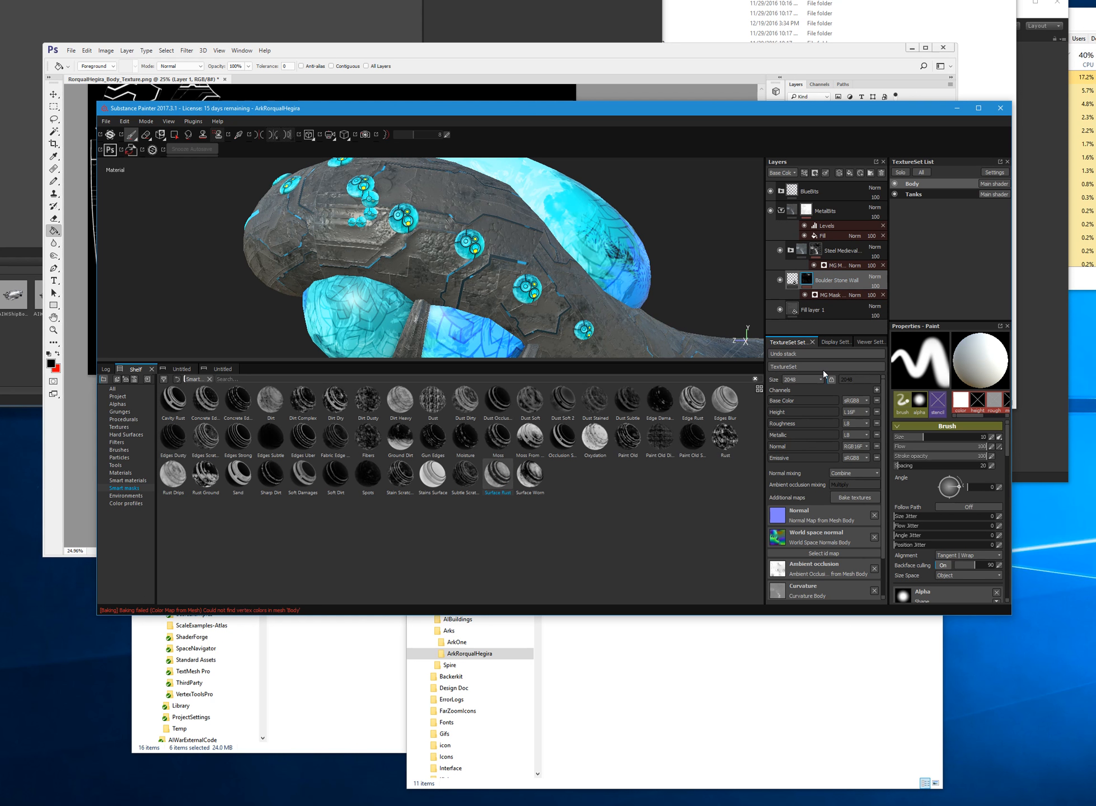
{"action": "mouse_move", "coordinate": [497, 478]}
{"action": "left_mouse_down"}
{"action": "mouse_move", "coordinate": [748, 343]}
{"action": "mouse_move", "coordinate": [834, 277]}
{"action": "left_mouse_up"}
{"action": "left_click", "coordinate": [806, 278]}
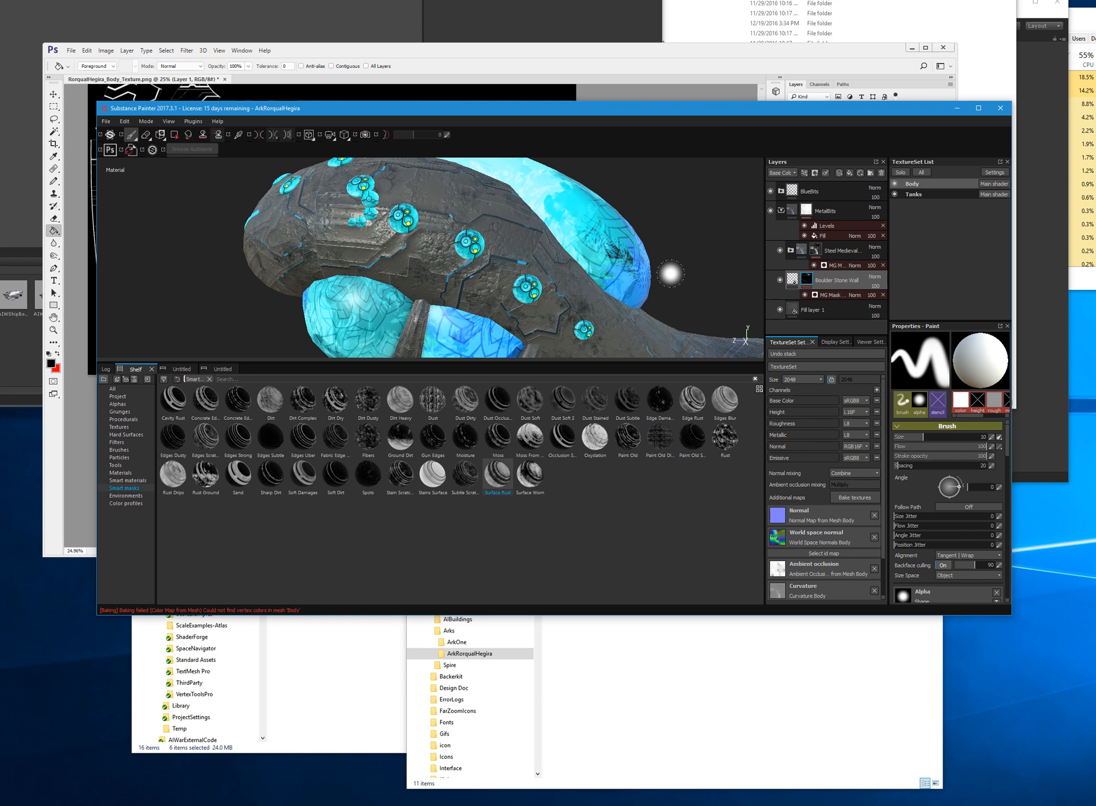
{"action": "key", "text": "ctrl+z"}
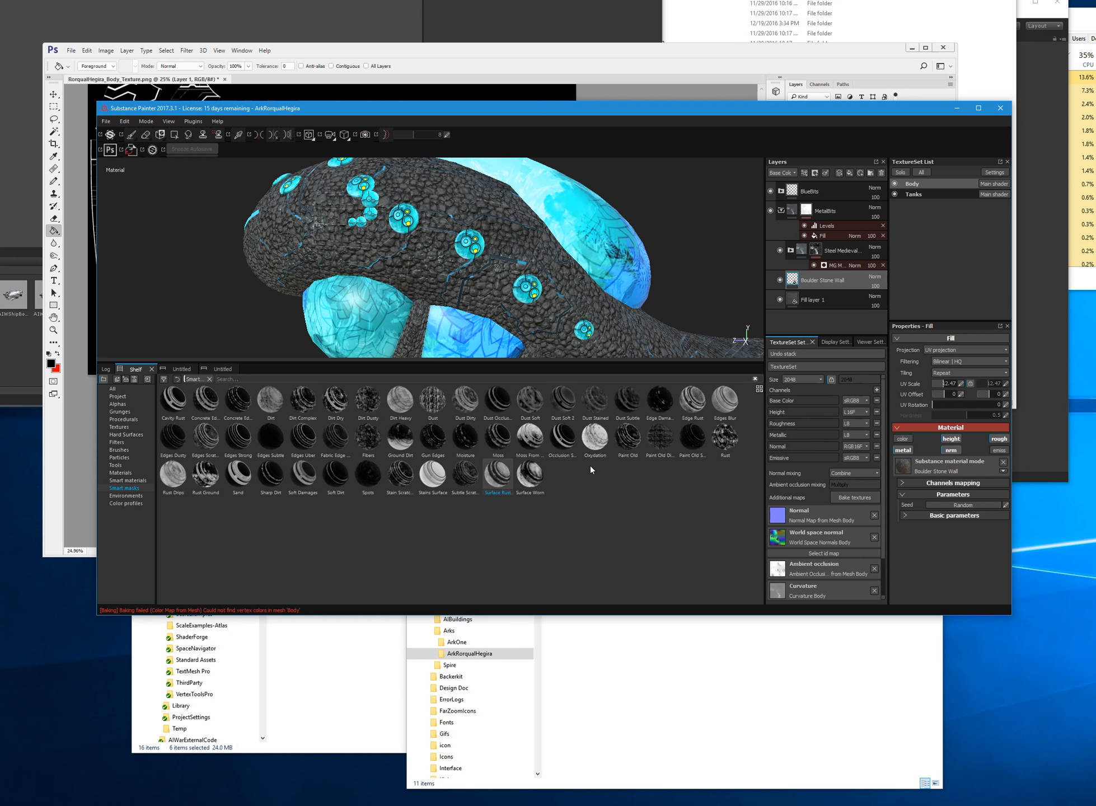
{"action": "key", "text": "ctrl+y"}
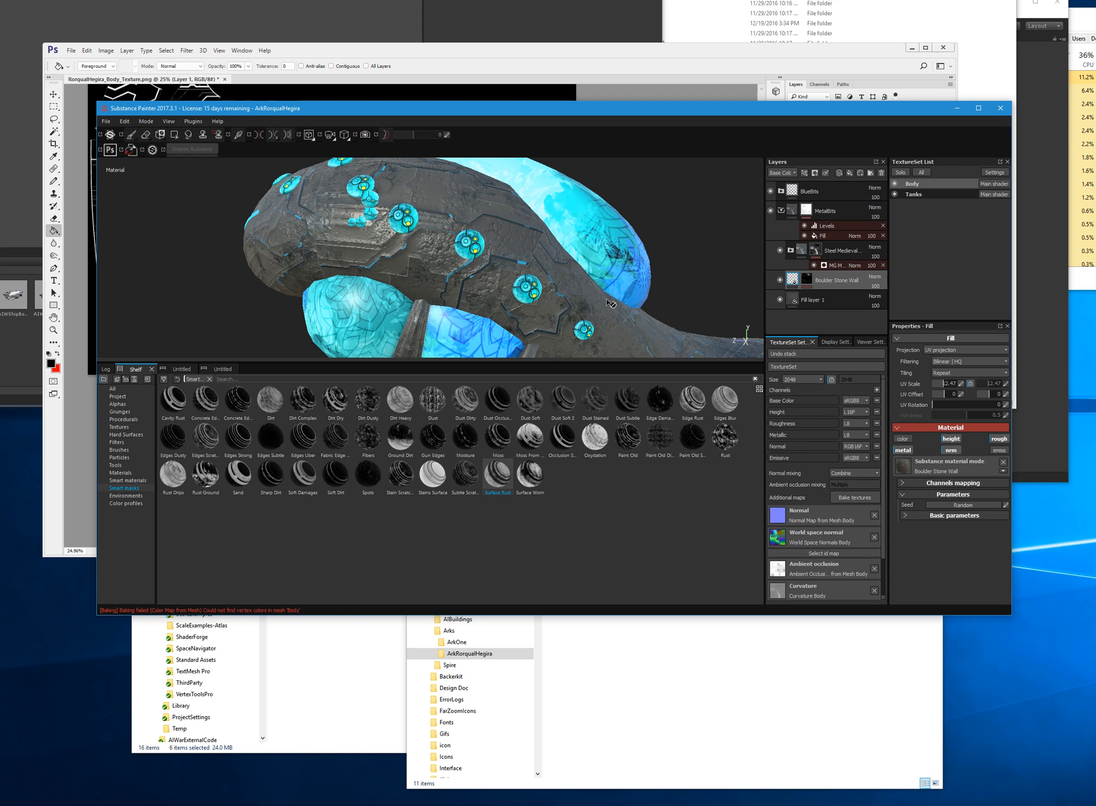
- Inspect the masked stone along the body and undo the Surface Rust mask on the Boulder Stone Wall layer
{"action": "left_click_drag", "start_coordinate": [648, 274], "coordinate": [662, 252], "text": "alt"}
{"action": "key", "text": "ctrl"}
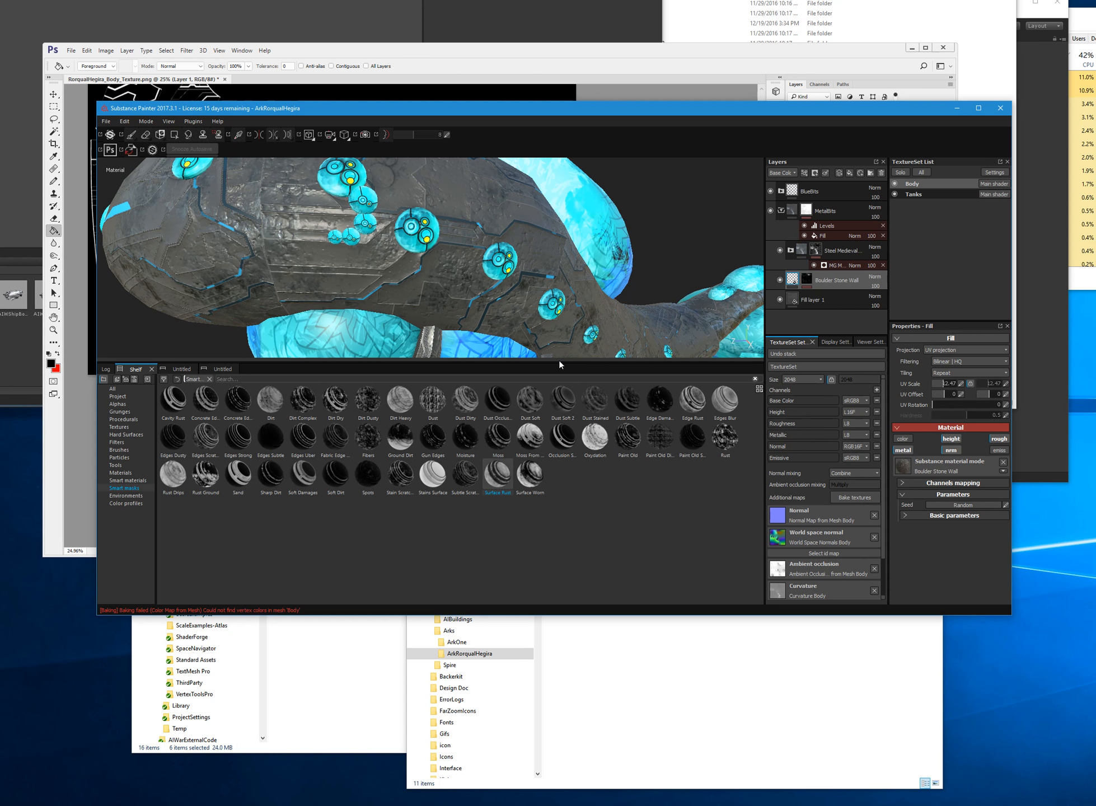
{"action": "right_click_drag", "start_coordinate": [638, 277], "coordinate": [637, 292], "text": "alt"}
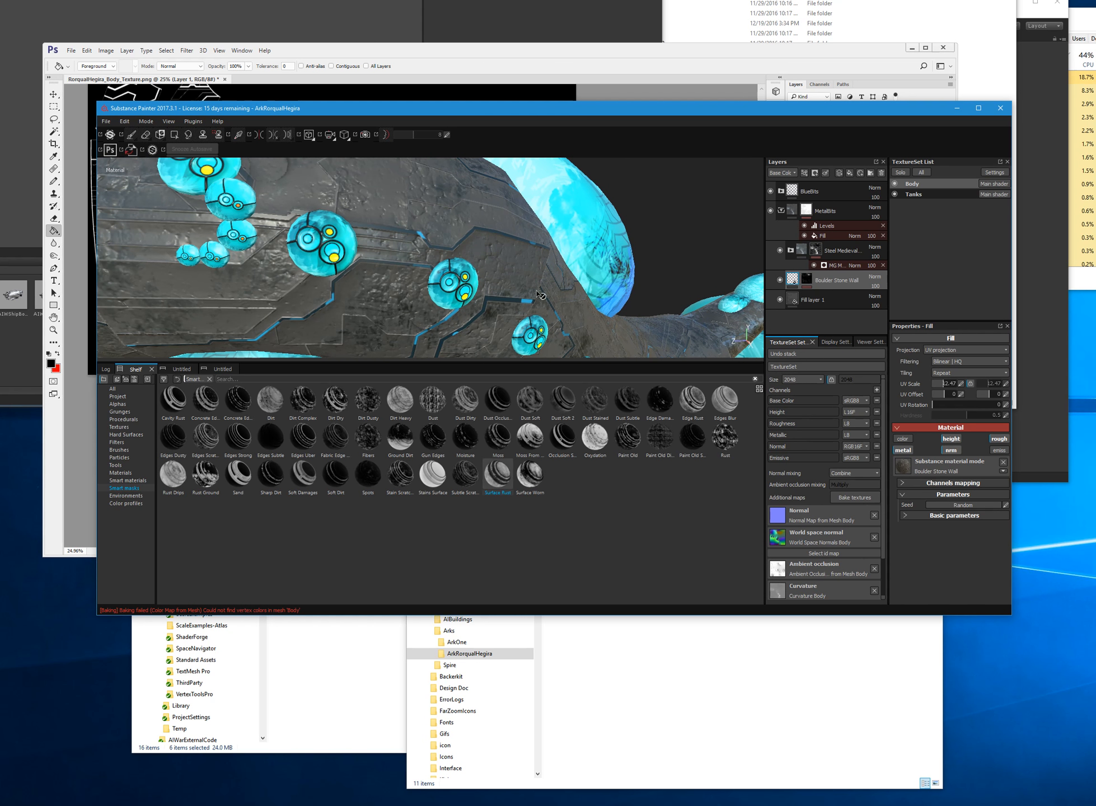
{"action": "left_click_drag", "start_coordinate": [539, 295], "coordinate": [644, 286], "text": "alt"}
{"action": "key", "text": "ctrl+z"}
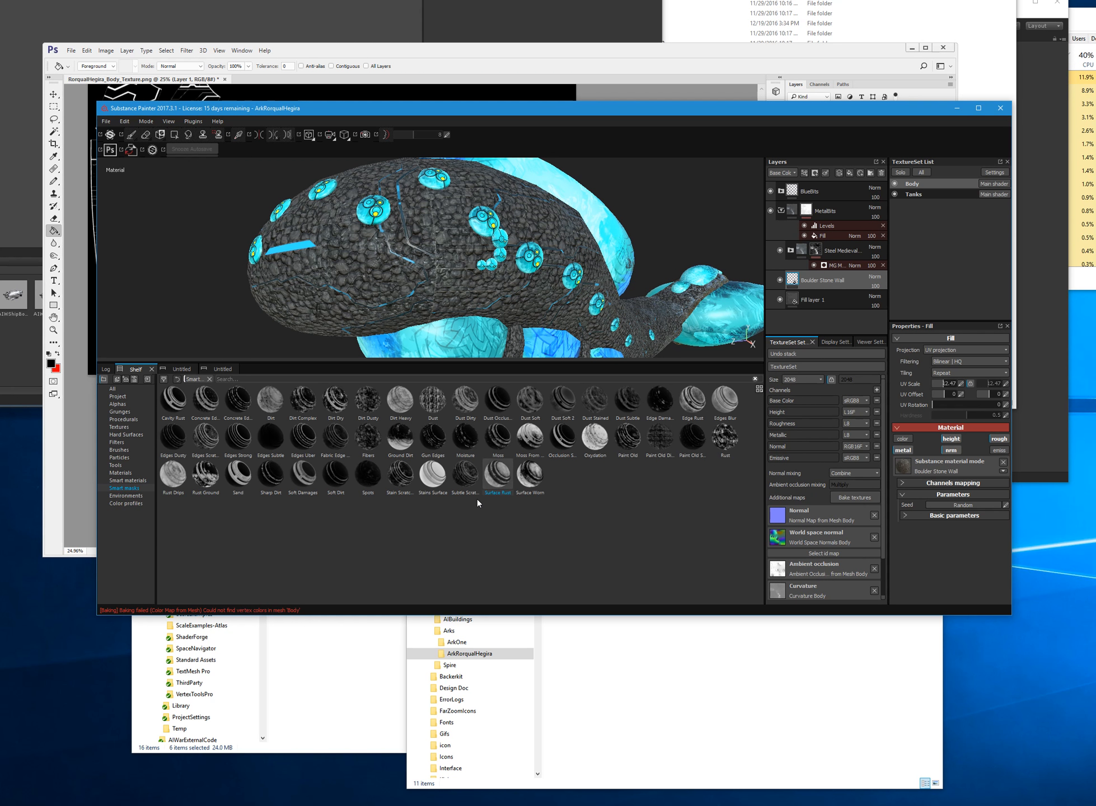
- Try the Surface Worn, Paint Old, Surface Rust and Stains Surface smart masks on the Boulder Stone Wall layer, undoing each one
{"action": "mouse_move", "coordinate": [539, 486]}
{"action": "left_mouse_down"}
{"action": "mouse_move", "coordinate": [839, 283]}
{"action": "mouse_move", "coordinate": [874, 306]}
{"action": "left_mouse_up"}
{"action": "mouse_move", "coordinate": [270, 297]}
{"action": "left_mouse_down", "text": "alt"}
{"action": "mouse_move", "coordinate": [474, 300]}
{"action": "mouse_move", "coordinate": [418, 301]}
{"action": "left_mouse_up", "text": "alt"}
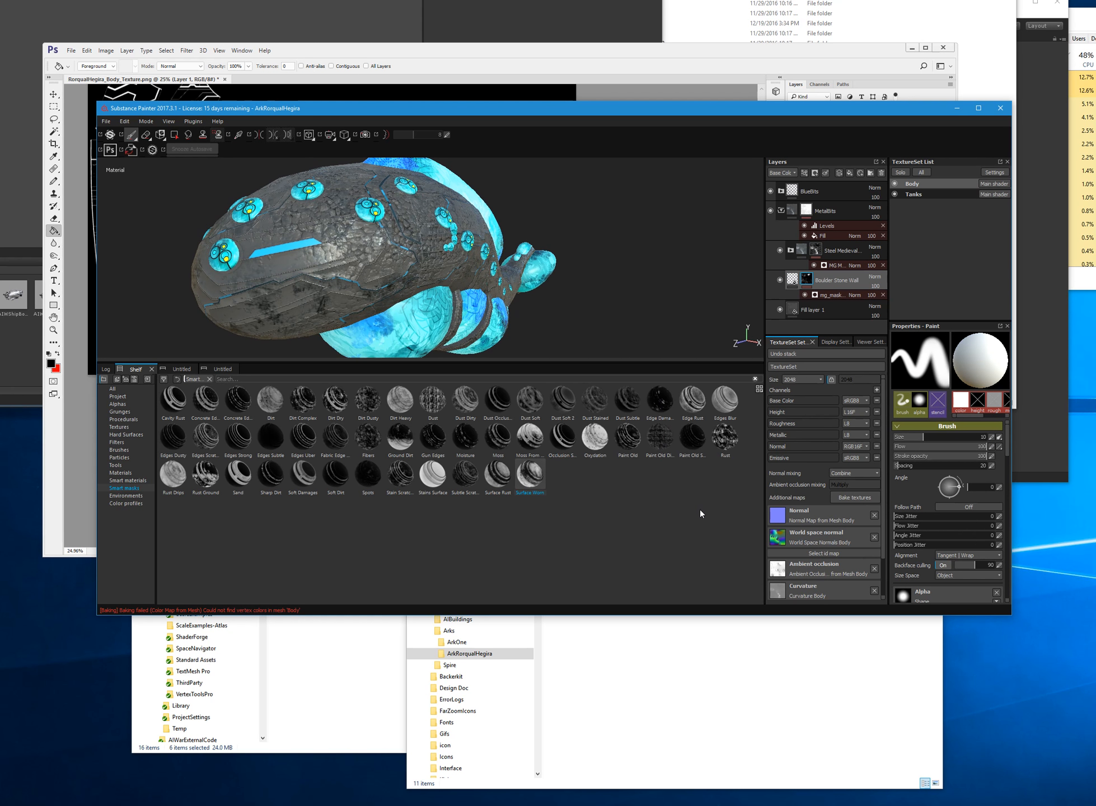
{"action": "key", "text": "ctrl+z"}
{"action": "mouse_move", "coordinate": [644, 445]}
{"action": "left_mouse_down"}
{"action": "mouse_move", "coordinate": [750, 339]}
{"action": "mouse_move", "coordinate": [845, 286]}
{"action": "mouse_move", "coordinate": [831, 281]}
{"action": "left_mouse_up"}
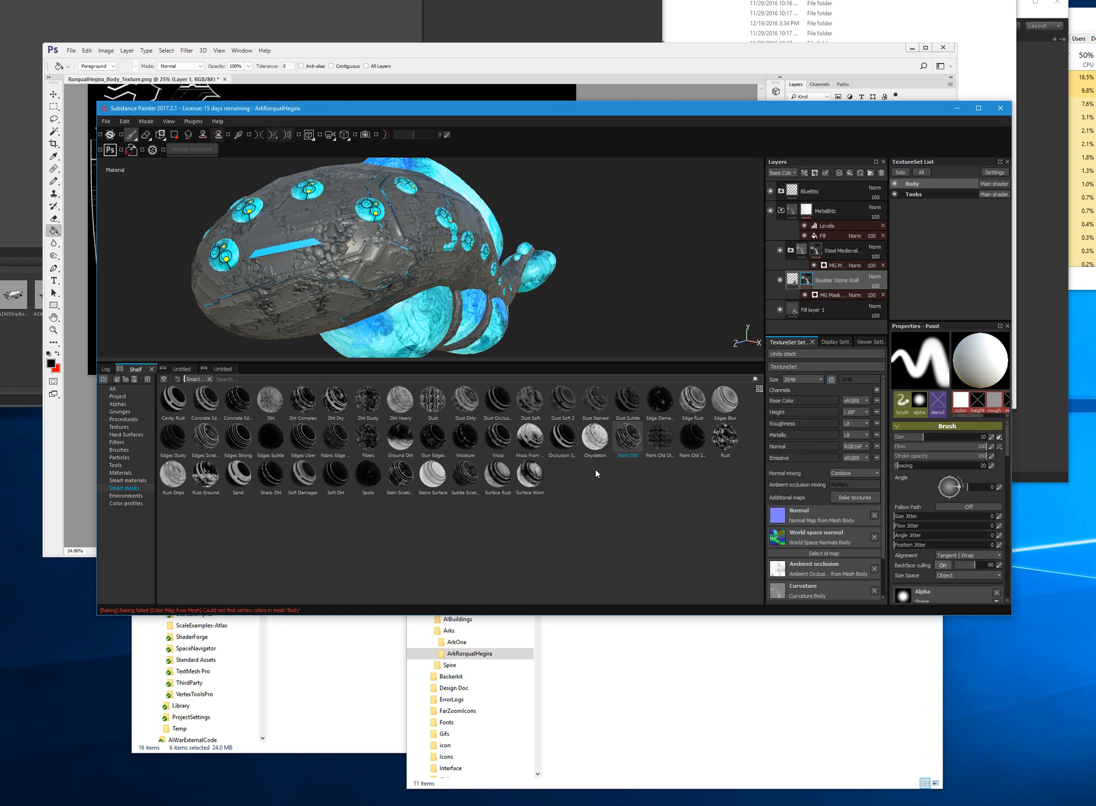
{"action": "key", "text": "ctrl+z"}
{"action": "mouse_move", "coordinate": [492, 480]}
{"action": "left_mouse_down"}
{"action": "mouse_move", "coordinate": [795, 286]}
{"action": "mouse_move", "coordinate": [821, 281]}
{"action": "left_mouse_up"}
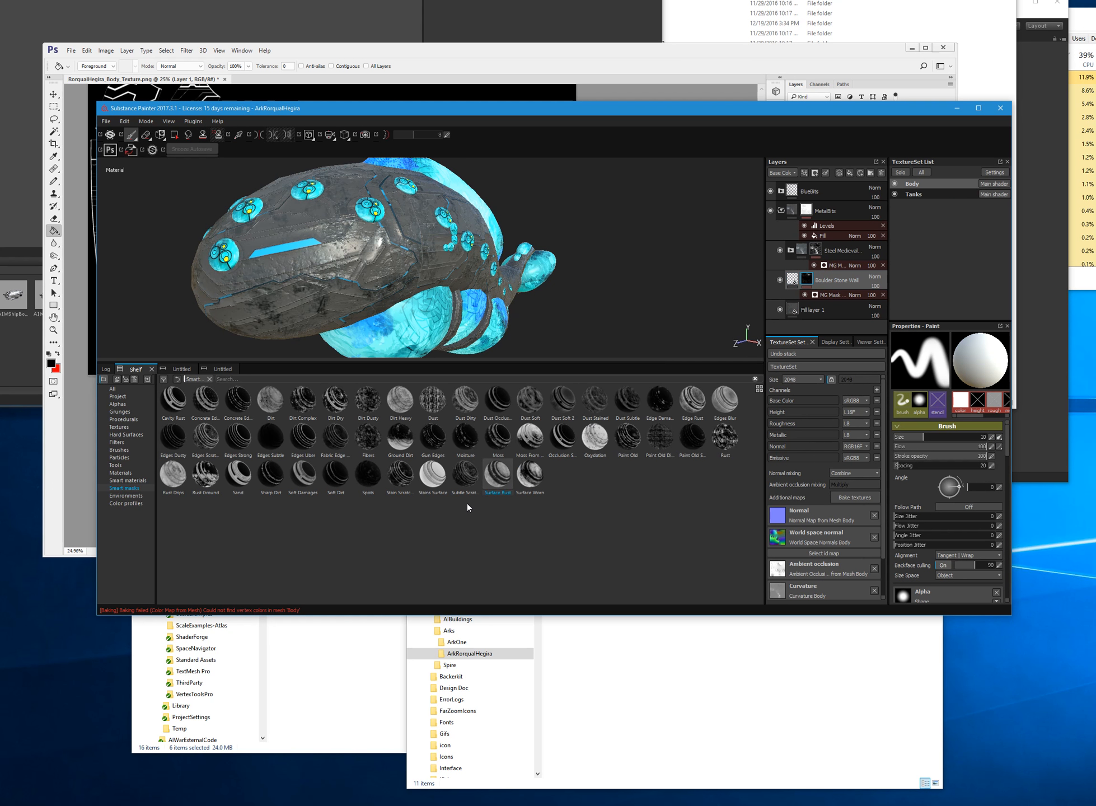
{"action": "key", "text": "ctrl+z"}
{"action": "mouse_move", "coordinate": [441, 482]}
{"action": "left_mouse_down"}
{"action": "mouse_move", "coordinate": [847, 267]}
{"action": "mouse_move", "coordinate": [827, 291]}
{"action": "left_mouse_up"}
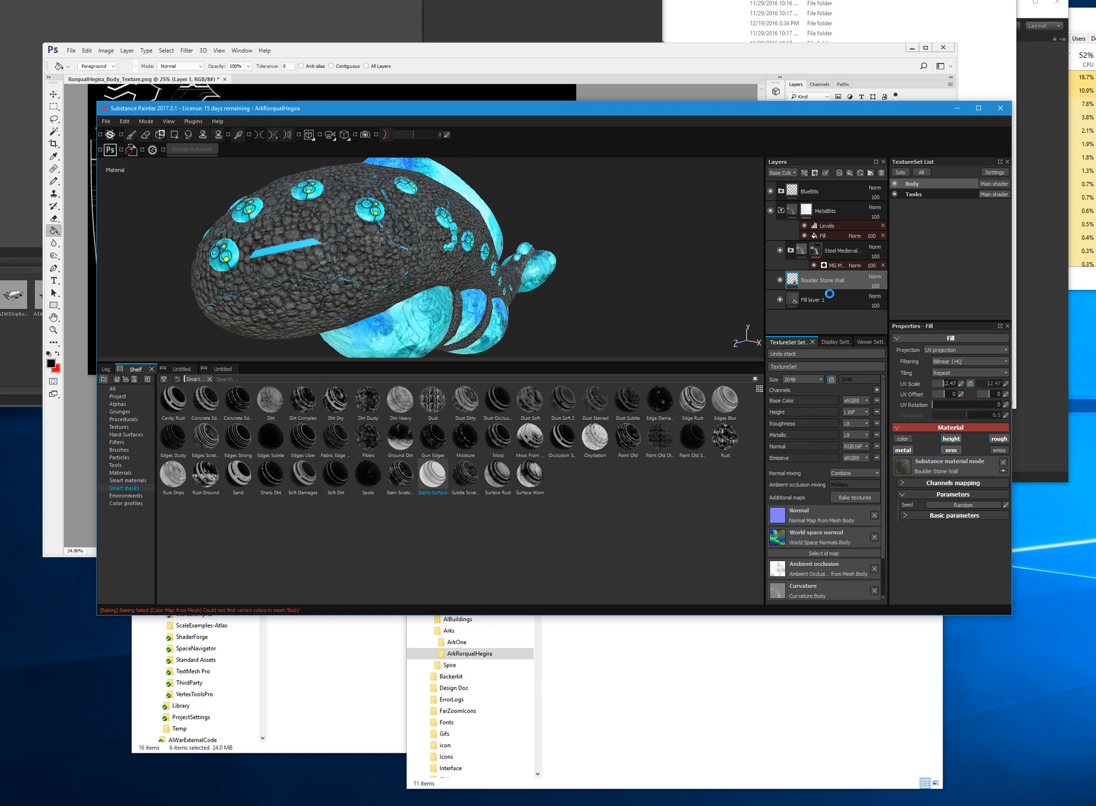
{"action": "key", "text": "ctrl+z"}
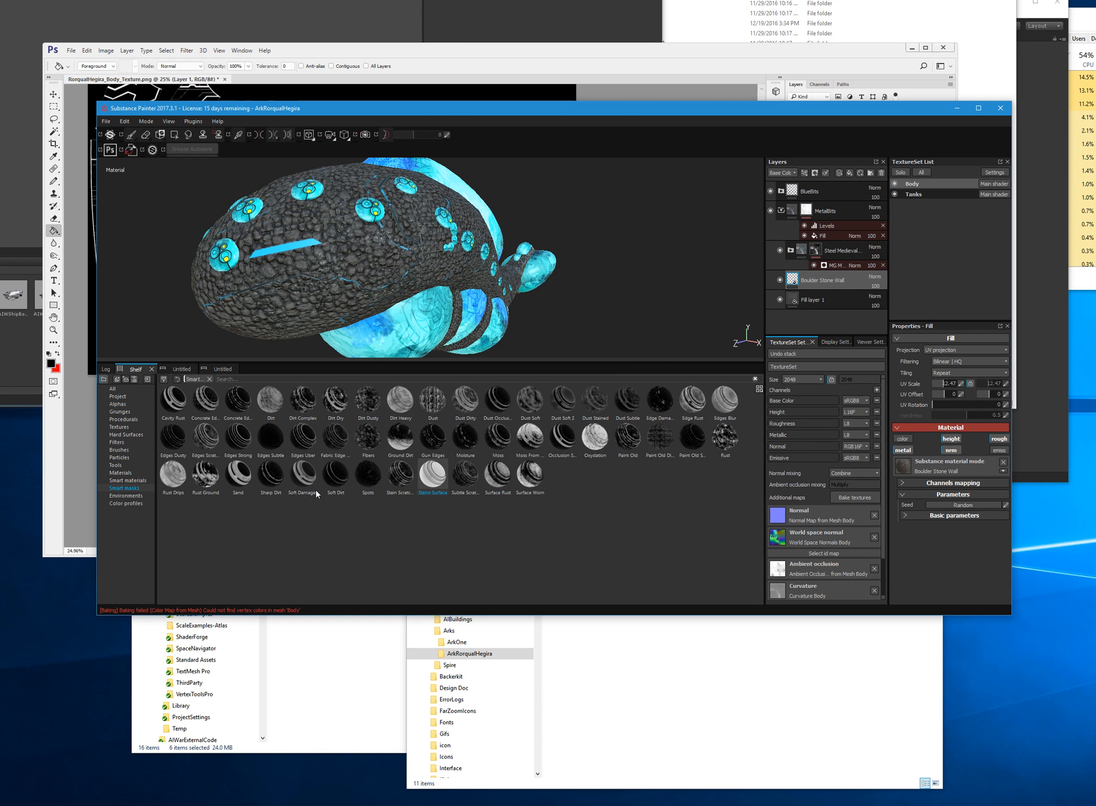
- Apply the Soft Damages smart mask to the Boulder Stone Wall layer and save the project
{"action": "mouse_move", "coordinate": [307, 481]}
{"action": "left_mouse_down"}
{"action": "mouse_move", "coordinate": [324, 500]}
{"action": "mouse_move", "coordinate": [853, 281]}
{"action": "left_mouse_up"}
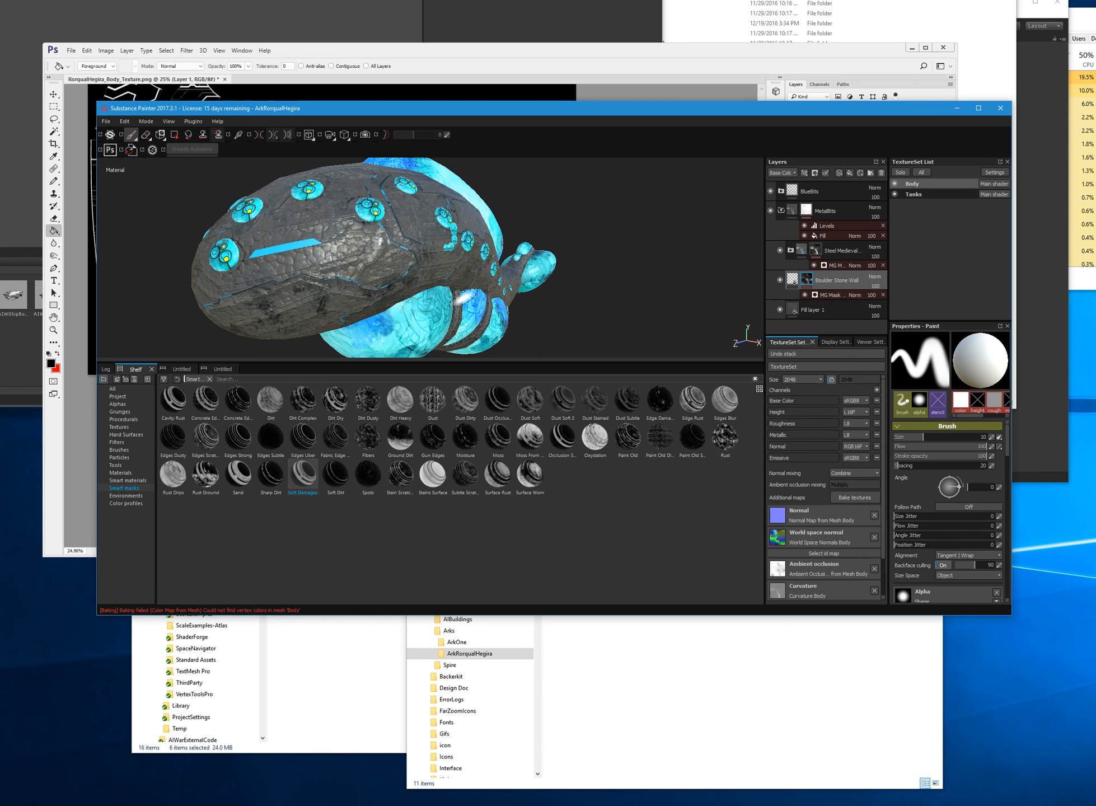
{"action": "scroll", "coordinate": [235, 288], "scroll_direction": "up", "scroll_amount": 4}
{"action": "left_click_drag", "start_coordinate": [231, 292], "coordinate": [582, 290], "text": "alt"}
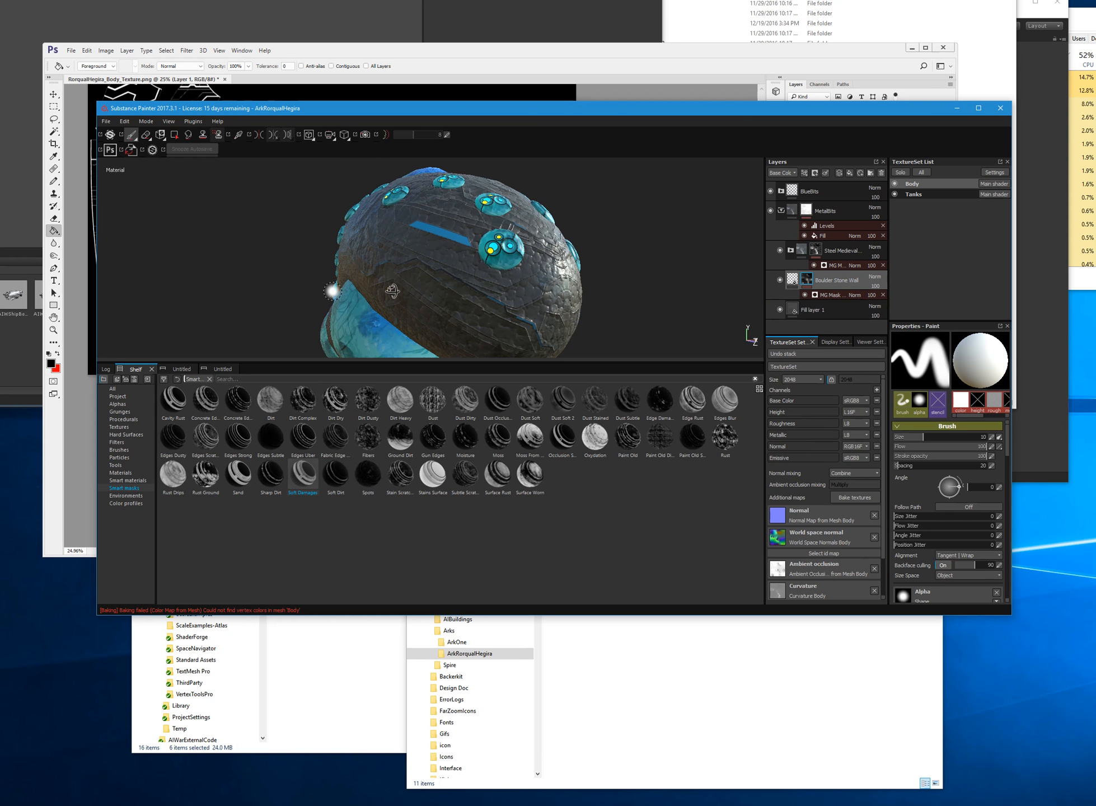
{"action": "scroll", "coordinate": [331, 291], "scroll_direction": "up", "scroll_amount": 5}
{"action": "left_click_drag", "start_coordinate": [274, 269], "coordinate": [380, 313], "text": "alt"}
{"action": "scroll", "coordinate": [386, 316], "scroll_direction": "down", "scroll_amount": 5}
{"action": "middle_click_drag", "start_coordinate": [293, 316], "coordinate": [547, 181], "text": "alt"}
{"action": "key", "text": "ctrl+s"}
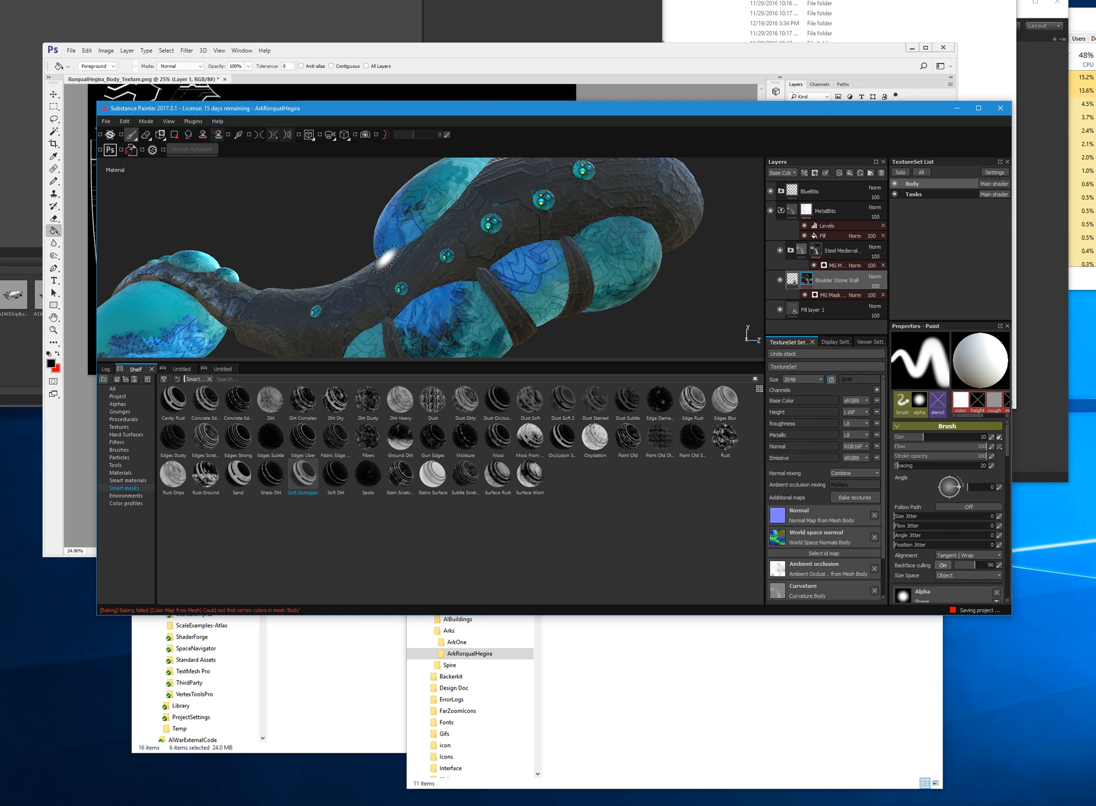
- Examine the masked stone and steel surface along the body's tail, flank and head
{"action": "left_click_drag", "start_coordinate": [170, 286], "coordinate": [199, 303], "text": "alt"}
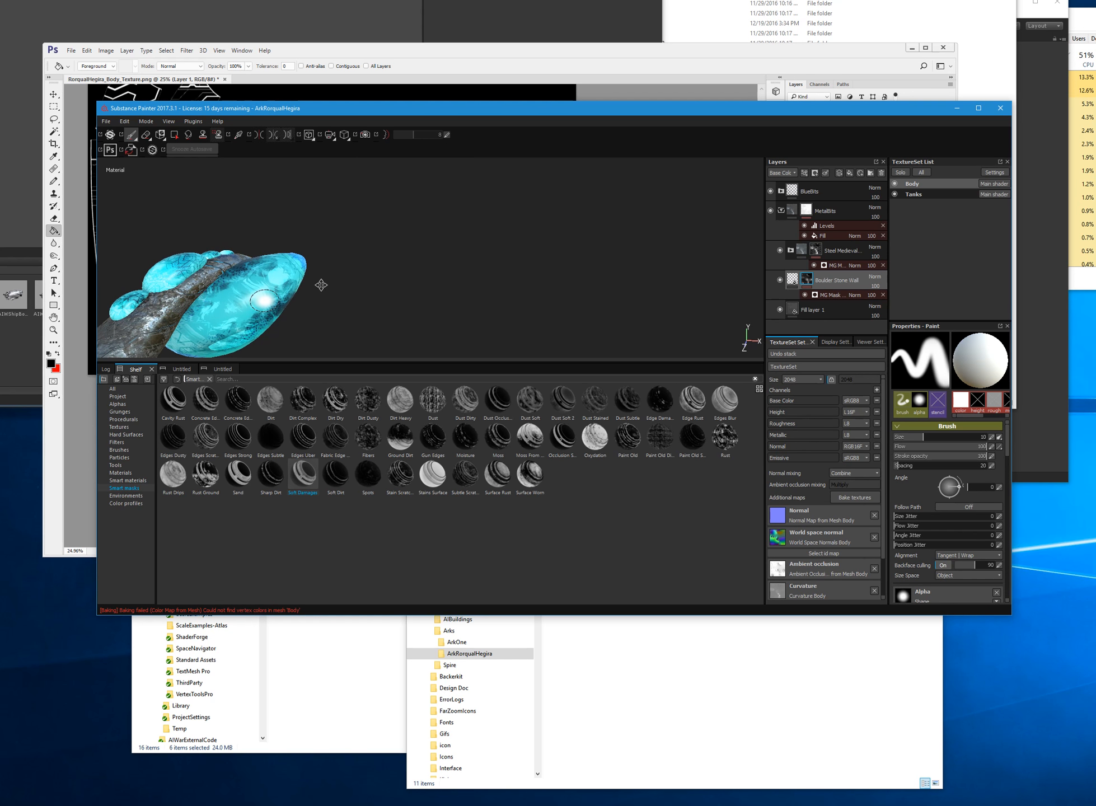
{"action": "middle_click_drag", "start_coordinate": [264, 301], "coordinate": [490, 207], "text": "alt"}
{"action": "scroll", "coordinate": [487, 208], "scroll_direction": "down", "scroll_amount": 4}
{"action": "left_click_drag", "start_coordinate": [480, 211], "coordinate": [386, 136], "text": "alt"}
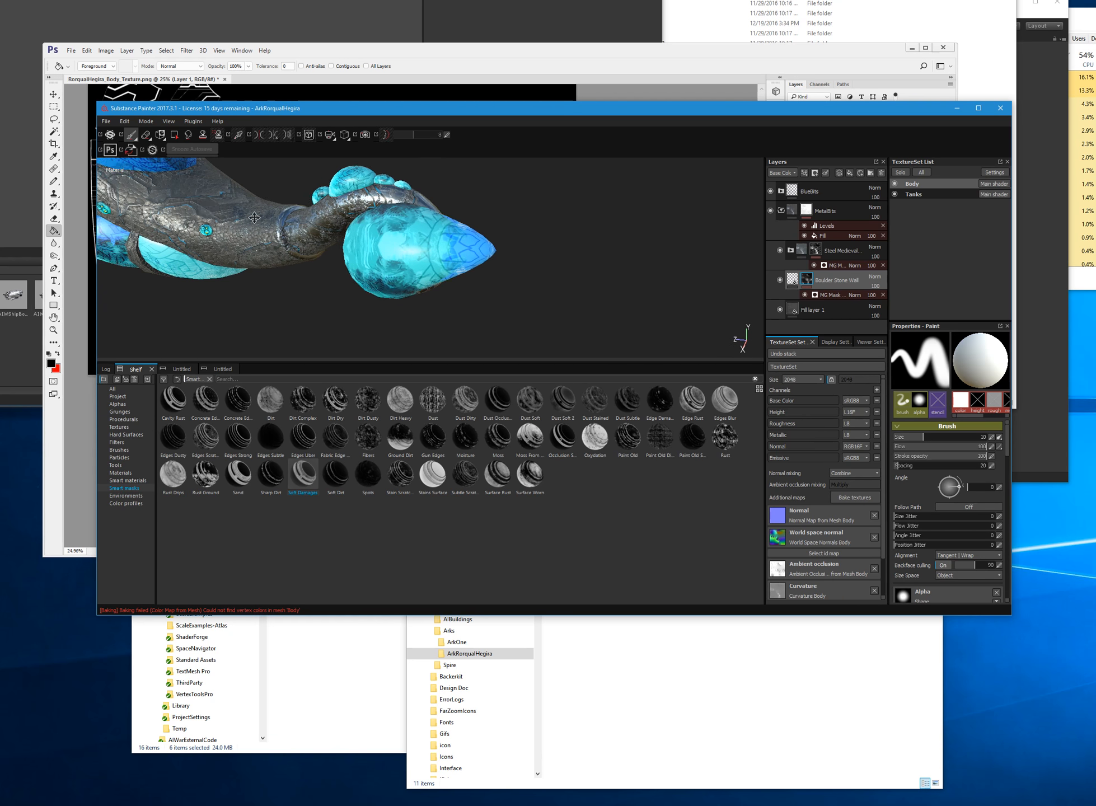
{"action": "middle_click_drag", "start_coordinate": [224, 224], "coordinate": [449, 300], "text": "alt"}
{"action": "scroll", "coordinate": [449, 300], "scroll_direction": "down", "scroll_amount": 2}
{"action": "scroll", "coordinate": [426, 279], "scroll_direction": "up", "scroll_amount": 4}
{"action": "left_click_drag", "start_coordinate": [336, 268], "coordinate": [269, 246], "text": "alt"}
{"action": "middle_click_drag", "start_coordinate": [268, 246], "coordinate": [317, 254], "text": "alt"}
{"action": "left_click_drag", "start_coordinate": [486, 295], "coordinate": [401, 215], "text": "alt"}
{"action": "middle_click_drag", "start_coordinate": [338, 218], "coordinate": [489, 305], "text": "alt"}
{"action": "scroll", "coordinate": [336, 315], "scroll_direction": "up", "scroll_amount": 1}
{"action": "mouse_move", "coordinate": [200, 317]}
{"action": "left_mouse_down", "text": "alt"}
{"action": "mouse_move", "coordinate": [344, 329]}
{"action": "mouse_move", "coordinate": [196, 345]}
{"action": "left_mouse_up", "text": "alt"}
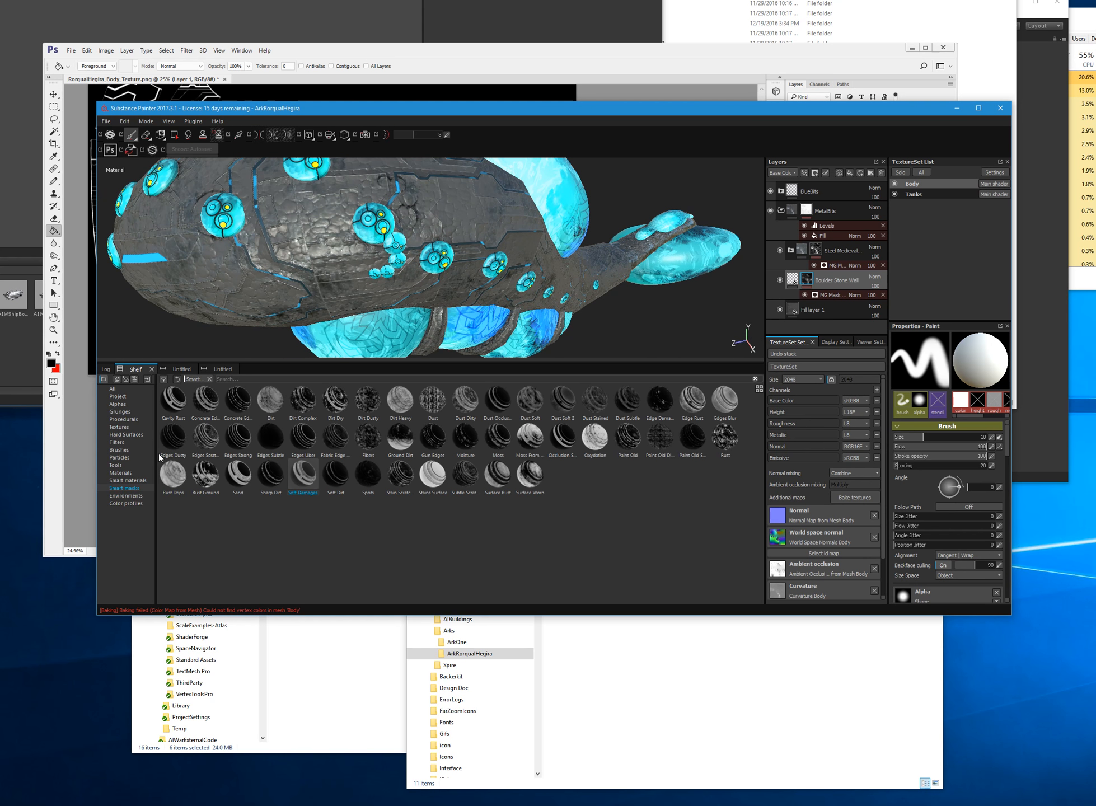
- Search the materials for metal and add Metal Trim Kit as a layer above the Steel Medieval layer in MetalBits
{"action": "left_click", "coordinate": [131, 473]}
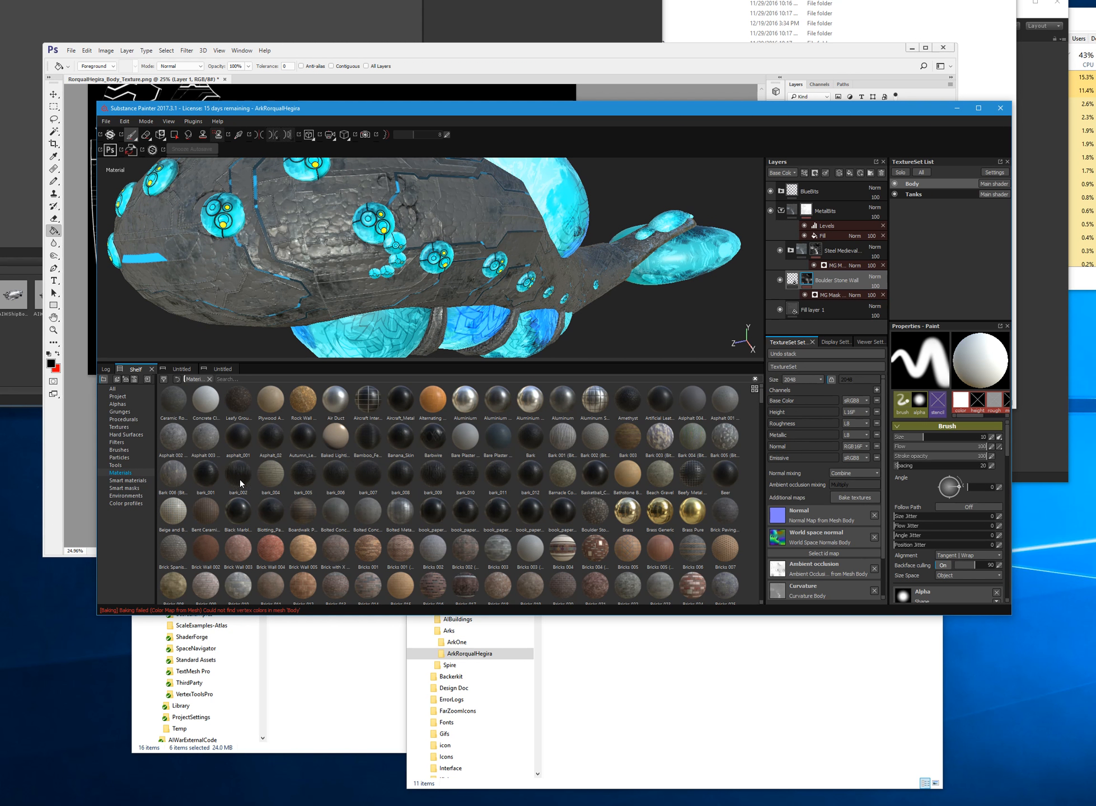
{"action": "left_click", "coordinate": [287, 382]}
{"action": "type", "text": "metal"}
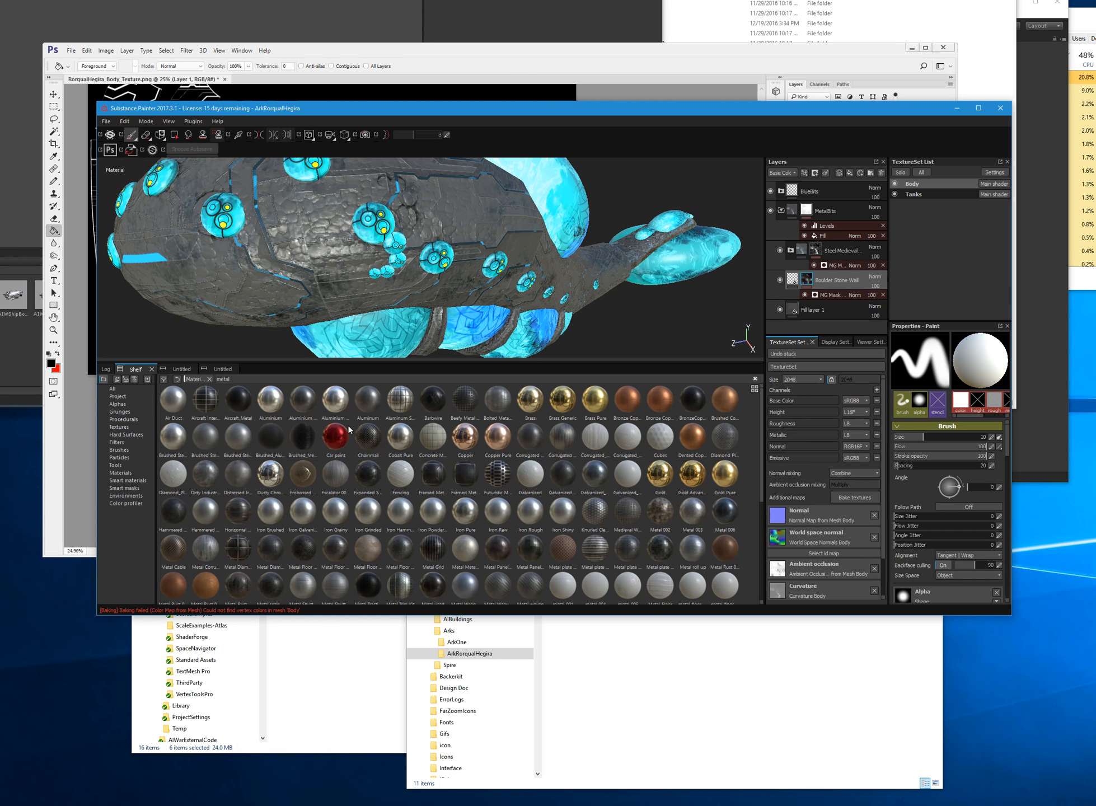
{"action": "mouse_move", "coordinate": [485, 510]}
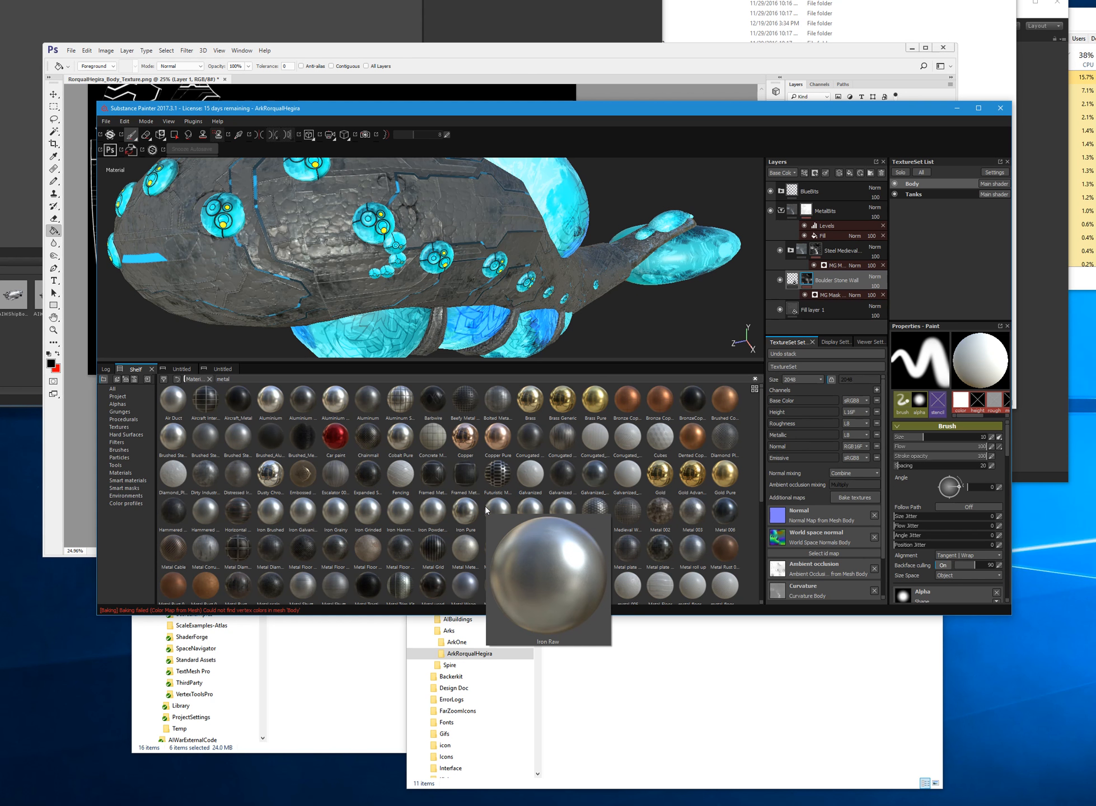
{"action": "mouse_move", "coordinate": [407, 590]}
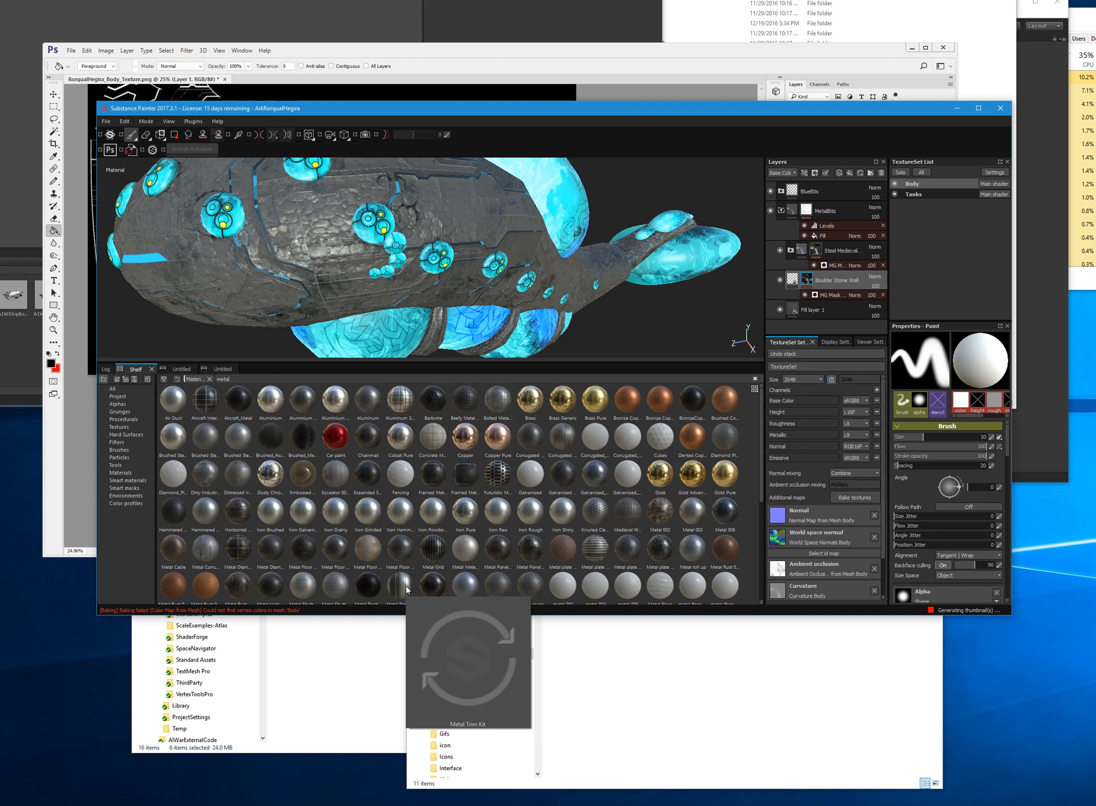
{"action": "left_click_drag", "start_coordinate": [407, 590], "coordinate": [822, 241]}
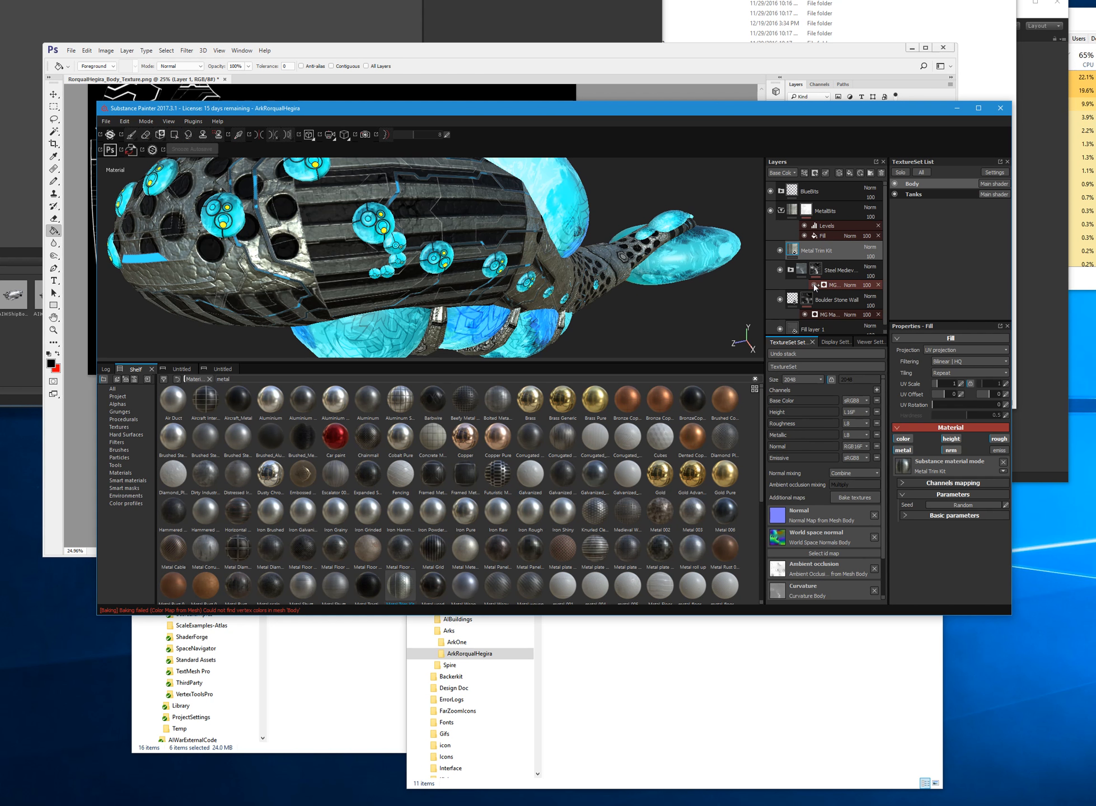
- Toggle the Steel Medieval mask generator and the Metal Trim Kit layer off and on to compare the surface
{"action": "left_click", "coordinate": [814, 285]}
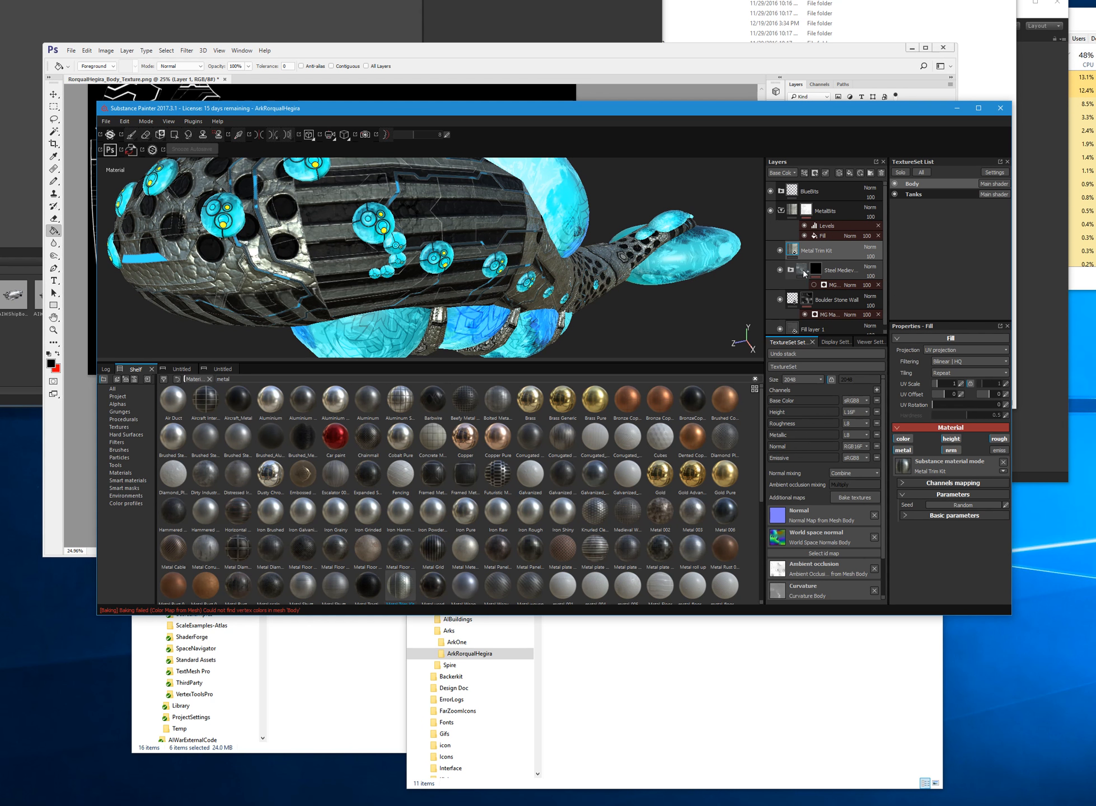
{"action": "left_click", "coordinate": [814, 285]}
{"action": "left_click", "coordinate": [780, 251]}
{"action": "left_click", "coordinate": [814, 286]}
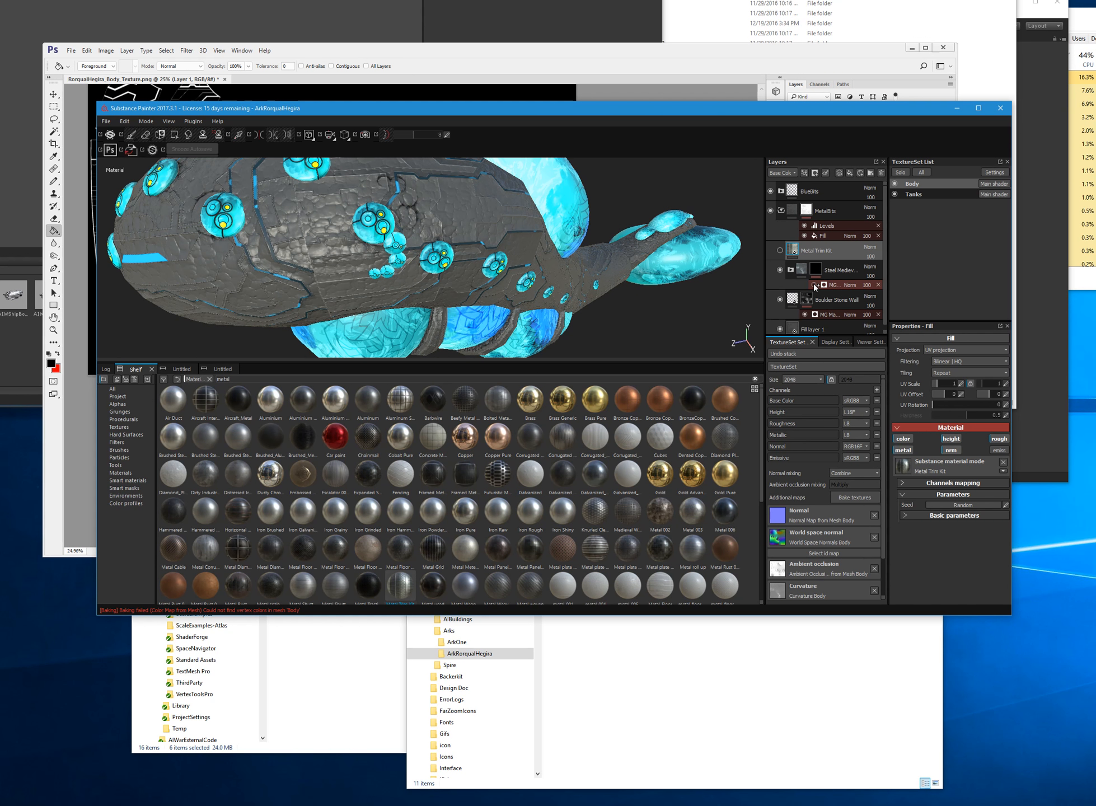
{"action": "left_click", "coordinate": [778, 251]}
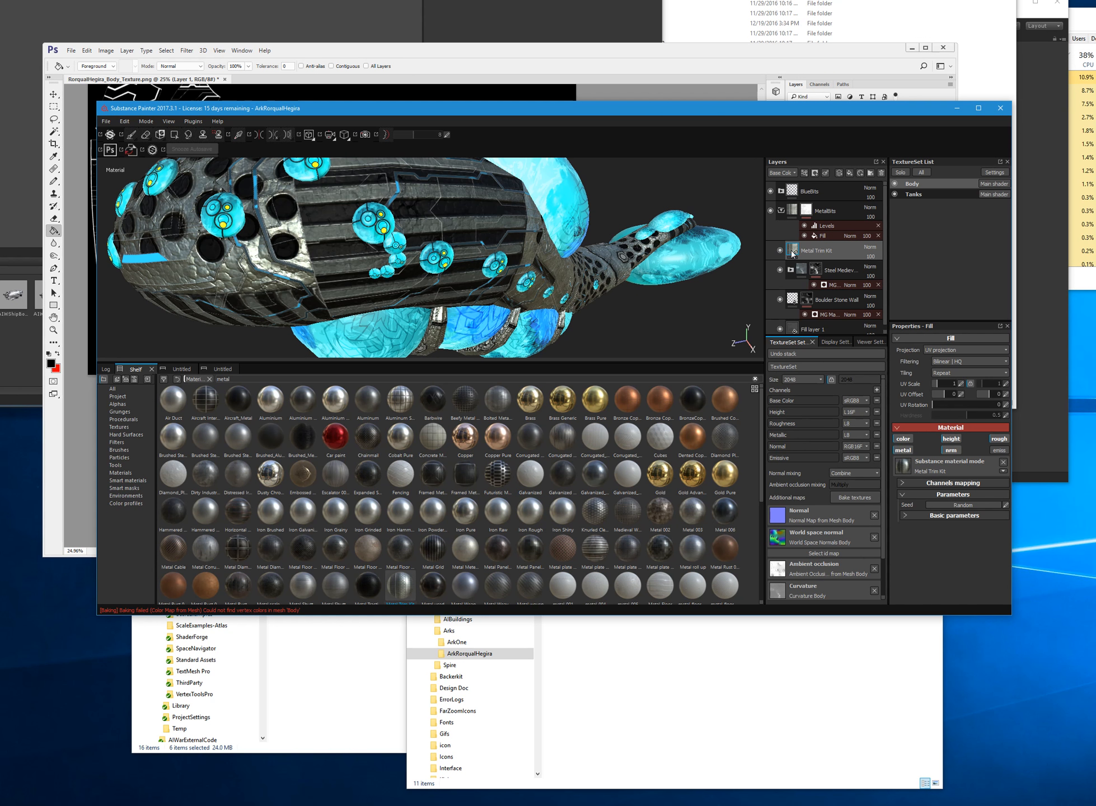
- Set the UV scale of the Metal Trim Kit layer to 8.2
{"action": "scroll", "coordinate": [427, 241], "scroll_direction": "down", "scroll_amount": 2}
{"action": "left_click_drag", "start_coordinate": [427, 242], "coordinate": [356, 255], "text": "alt"}
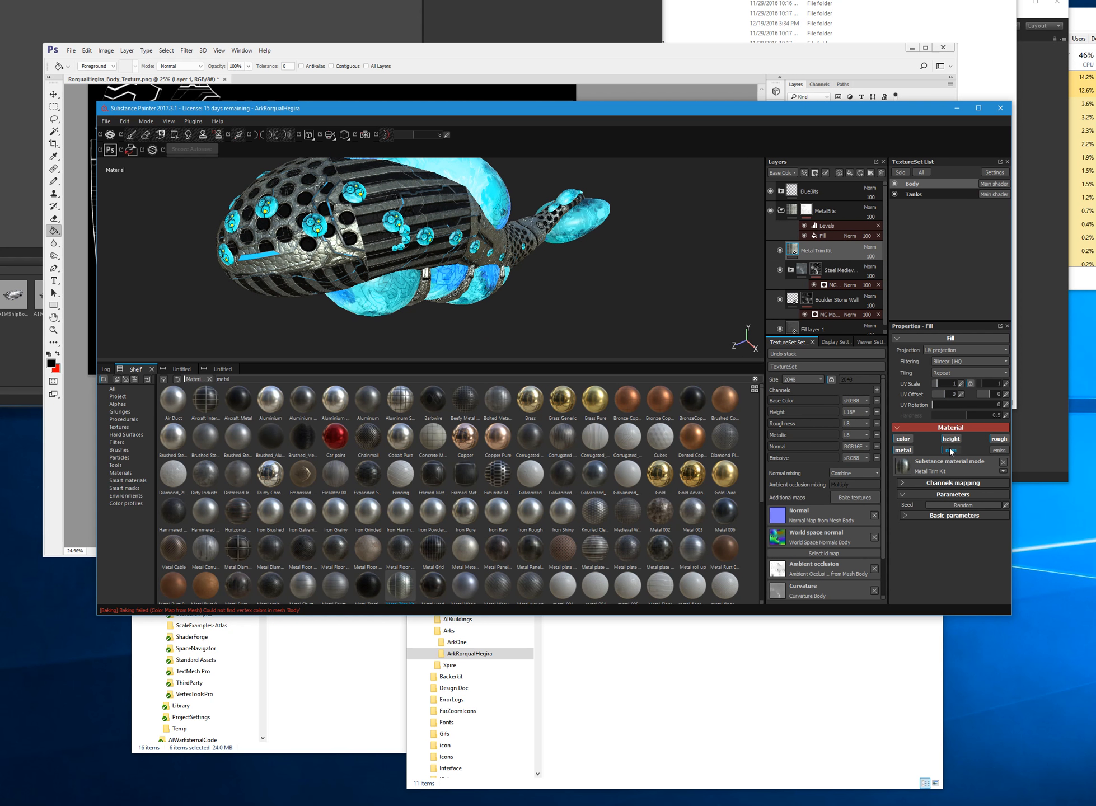
{"action": "mouse_move", "coordinate": [939, 385]}
{"action": "left_mouse_down"}
{"action": "mouse_move", "coordinate": [951, 385]}
{"action": "mouse_move", "coordinate": [941, 385]}
{"action": "left_mouse_up"}
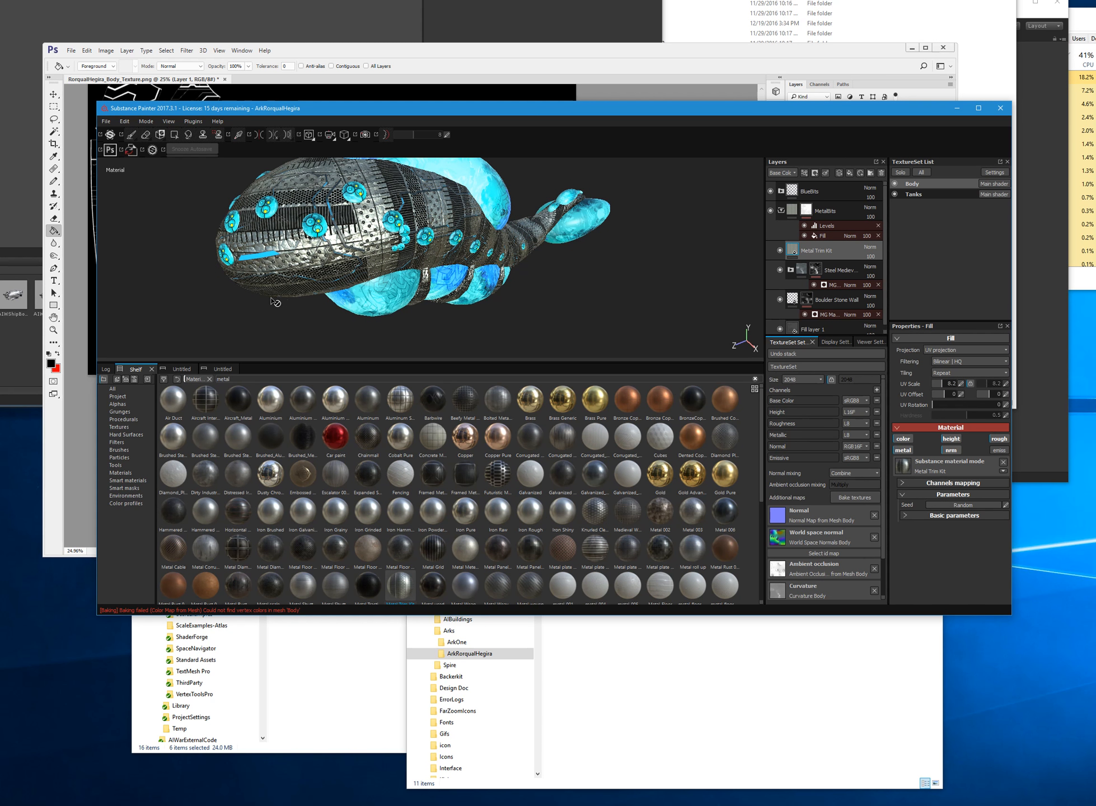
{"action": "left_click_drag", "start_coordinate": [272, 297], "coordinate": [387, 303], "text": "alt"}
- Try the Edges Uber smart mask on the Metal Trim Kit layer
{"action": "left_click", "coordinate": [121, 487]}
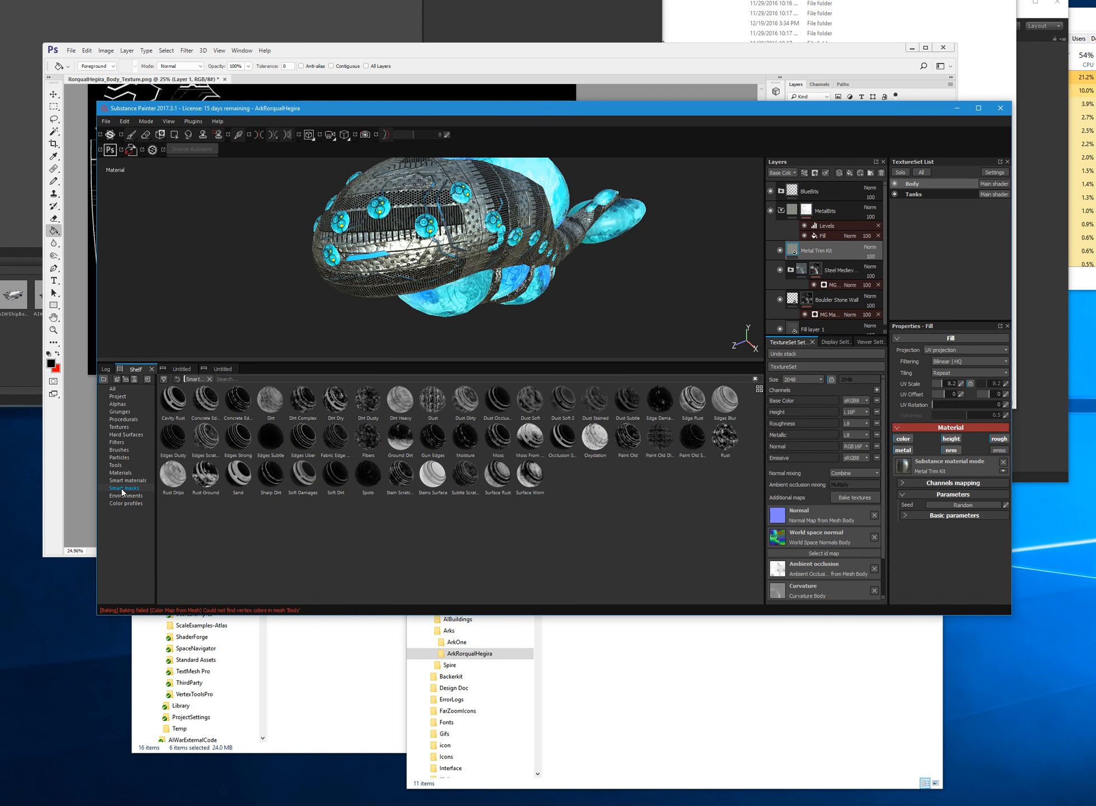
{"action": "left_click_drag", "start_coordinate": [303, 442], "coordinate": [841, 251]}
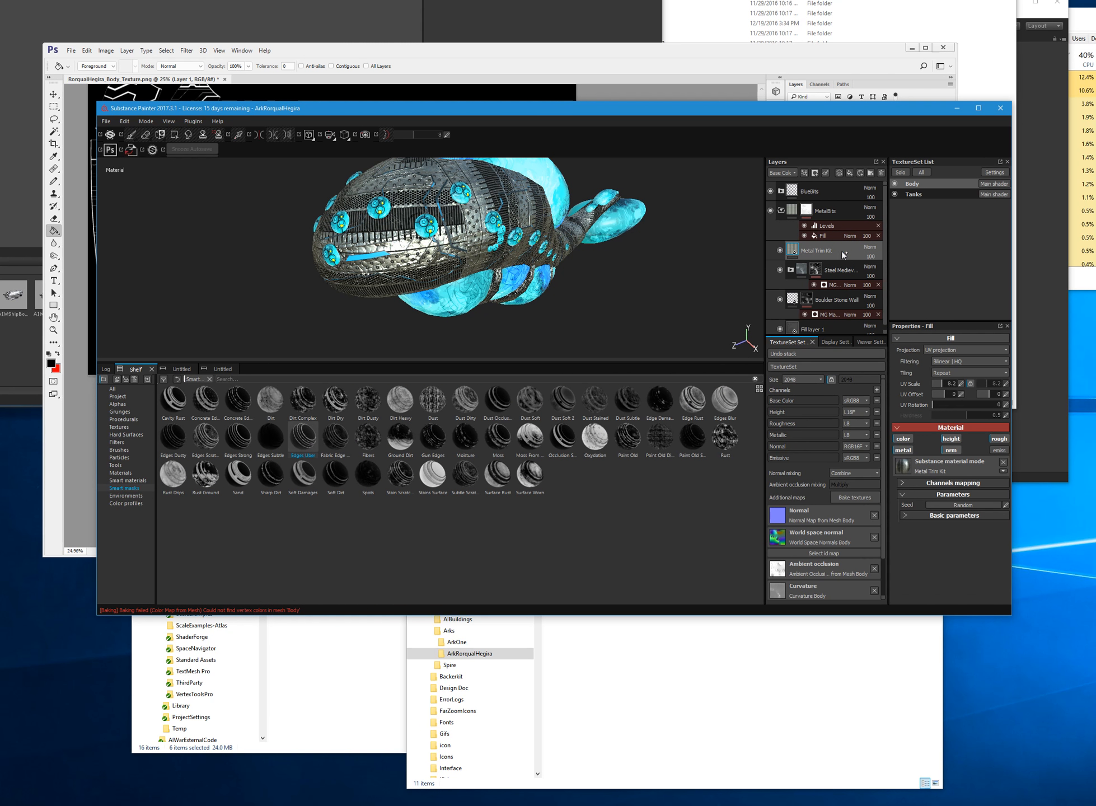
{"action": "key", "text": "1"}
{"action": "mouse_move", "coordinate": [490, 257]}
{"action": "left_mouse_down", "text": "alt"}
{"action": "mouse_move", "coordinate": [473, 185]}
{"action": "mouse_move", "coordinate": [557, 294]}
{"action": "left_mouse_up", "text": "alt"}
{"action": "scroll", "coordinate": [620, 292], "scroll_direction": "up", "scroll_amount": 5}
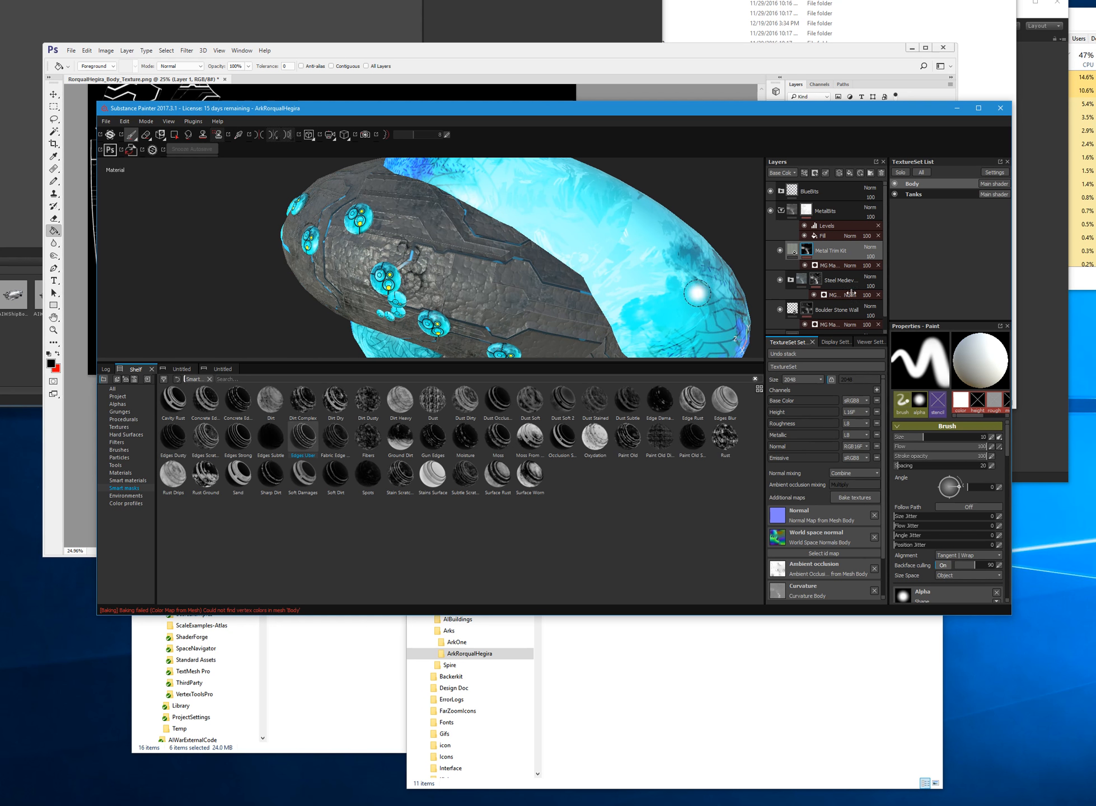
- Compare the head's surface with the masked Metal Trim Kit layer hidden and shown
{"action": "left_click", "coordinate": [780, 251]}
{"action": "mouse_move", "coordinate": [416, 289]}
{"action": "left_mouse_down", "text": "alt"}
{"action": "mouse_move", "coordinate": [460, 313]}
{"action": "mouse_move", "coordinate": [334, 246]}
{"action": "left_mouse_up", "text": "alt"}
{"action": "scroll", "coordinate": [334, 246], "scroll_direction": "up", "scroll_amount": 3}
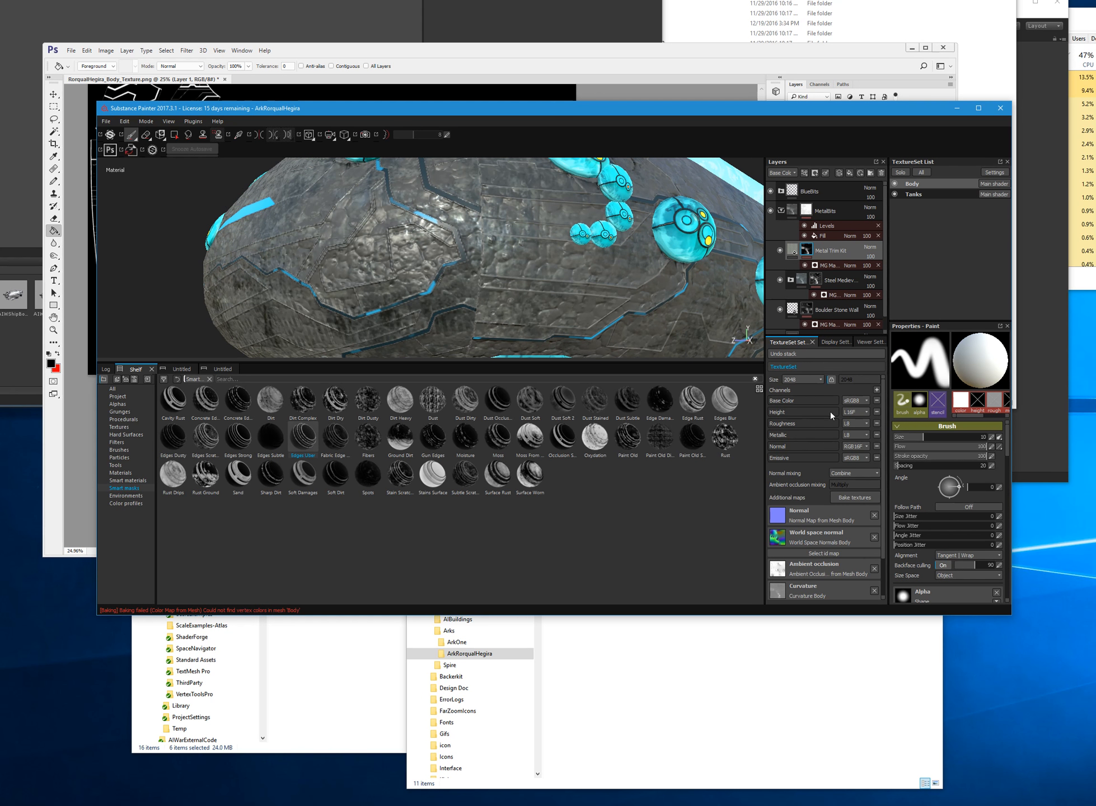
{"action": "left_click", "coordinate": [783, 254]}
{"action": "left_click", "coordinate": [781, 253]}
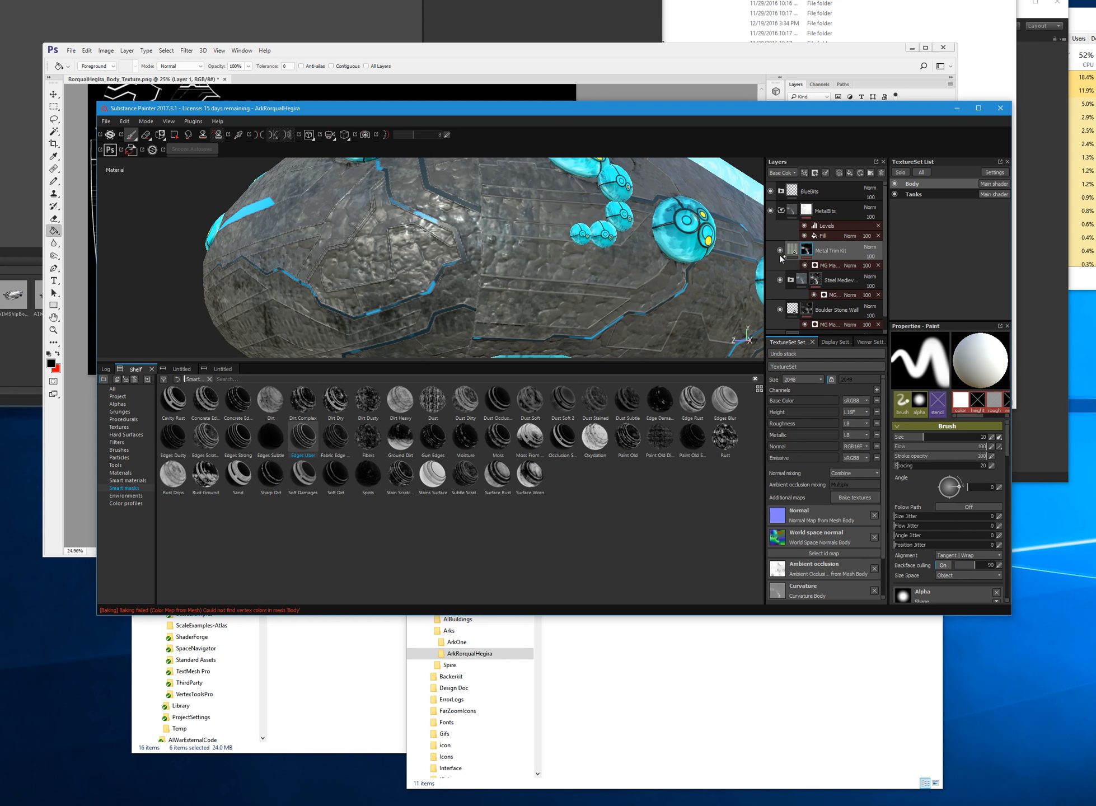
{"action": "left_click", "coordinate": [782, 250]}
{"action": "left_click", "coordinate": [782, 251]}
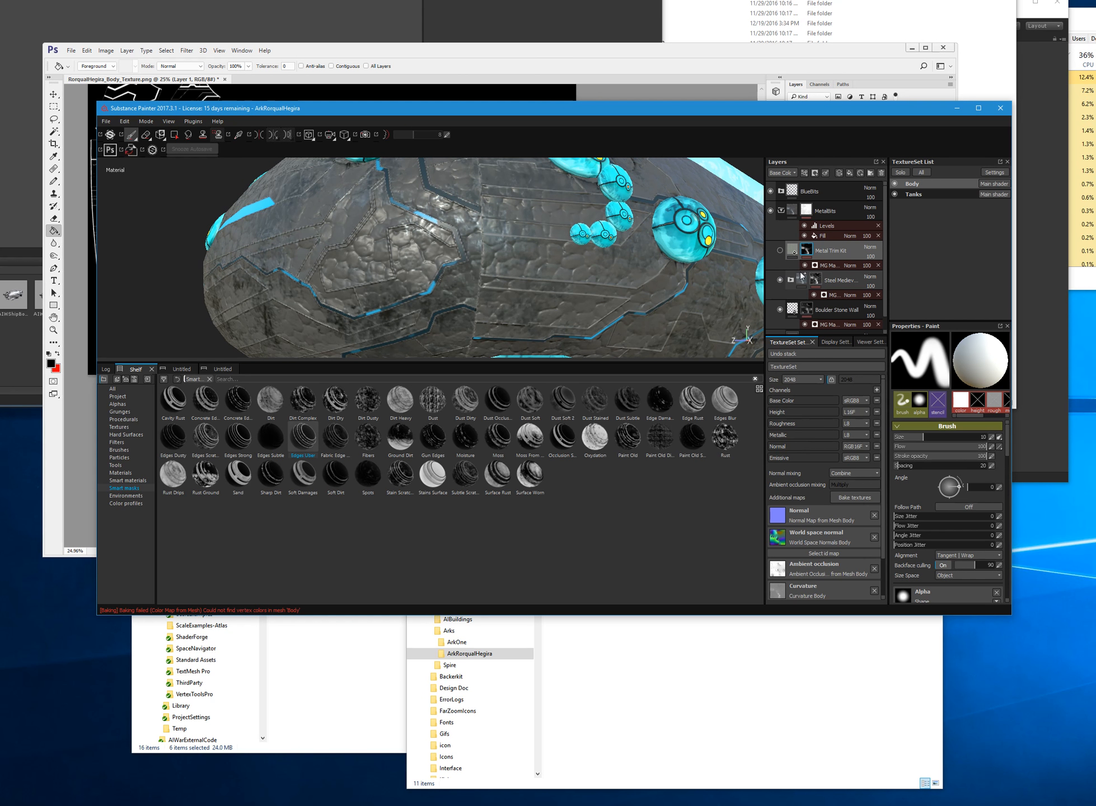
- Undo the visibility changes and the Edges Uber smart mask on the Metal Trim Kit layer
{"action": "key", "text": "ctrl+z"}
{"action": "key", "text": "ctrl+z"}
{"action": "key", "text": "ctrl+z"}
{"action": "key", "text": "ctrl+z"}
{"action": "key", "text": "ctrl+z"}
{"action": "key", "text": "ctrl+z"}
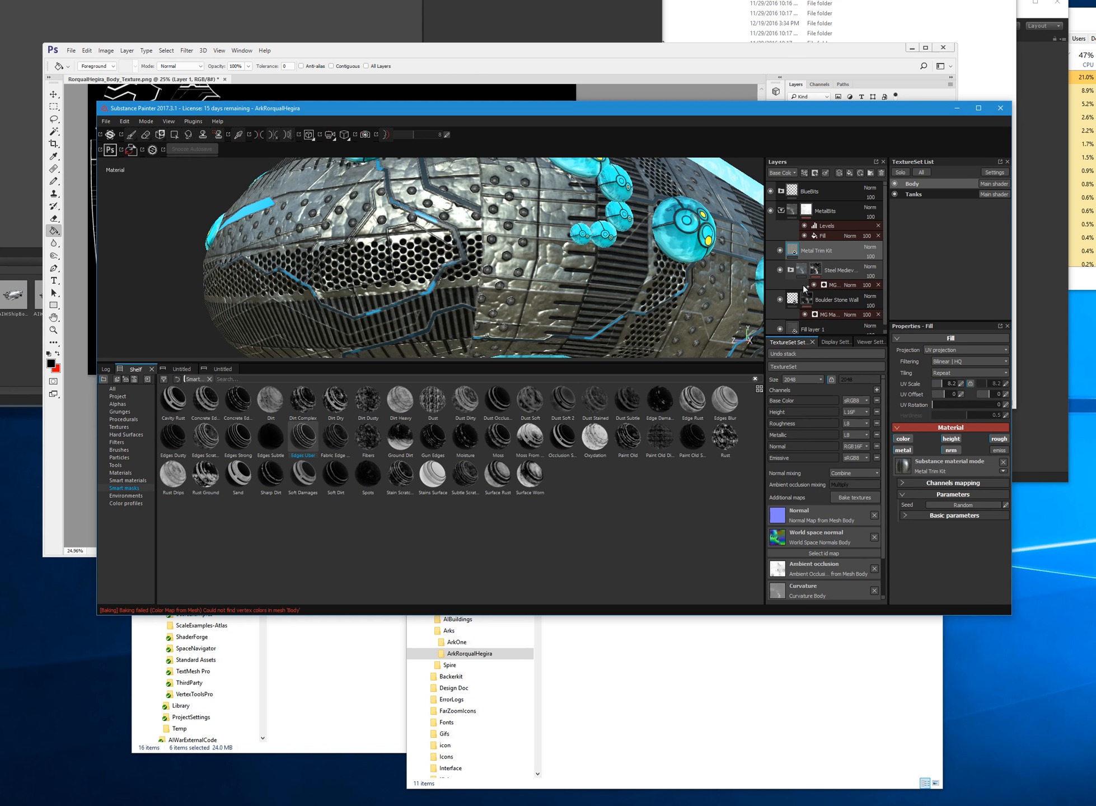
- Apply the Cavity Rust smart mask to the Metal Trim Kit layer and inspect it on the body
{"action": "left_click_drag", "start_coordinate": [177, 411], "coordinate": [820, 251]}
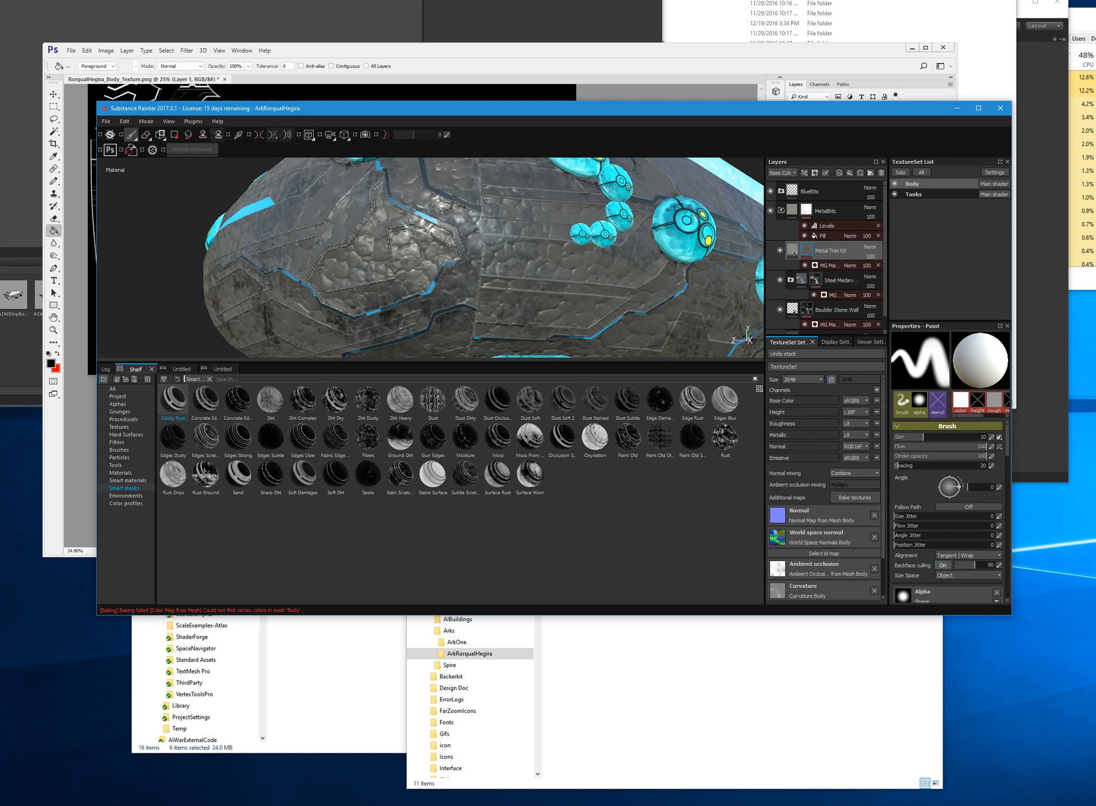
{"action": "left_click_drag", "start_coordinate": [588, 252], "coordinate": [413, 365], "text": "alt"}
{"action": "scroll", "coordinate": [413, 364], "scroll_direction": "down", "scroll_amount": 1}
{"action": "scroll", "coordinate": [523, 272], "scroll_direction": "down", "scroll_amount": 3}
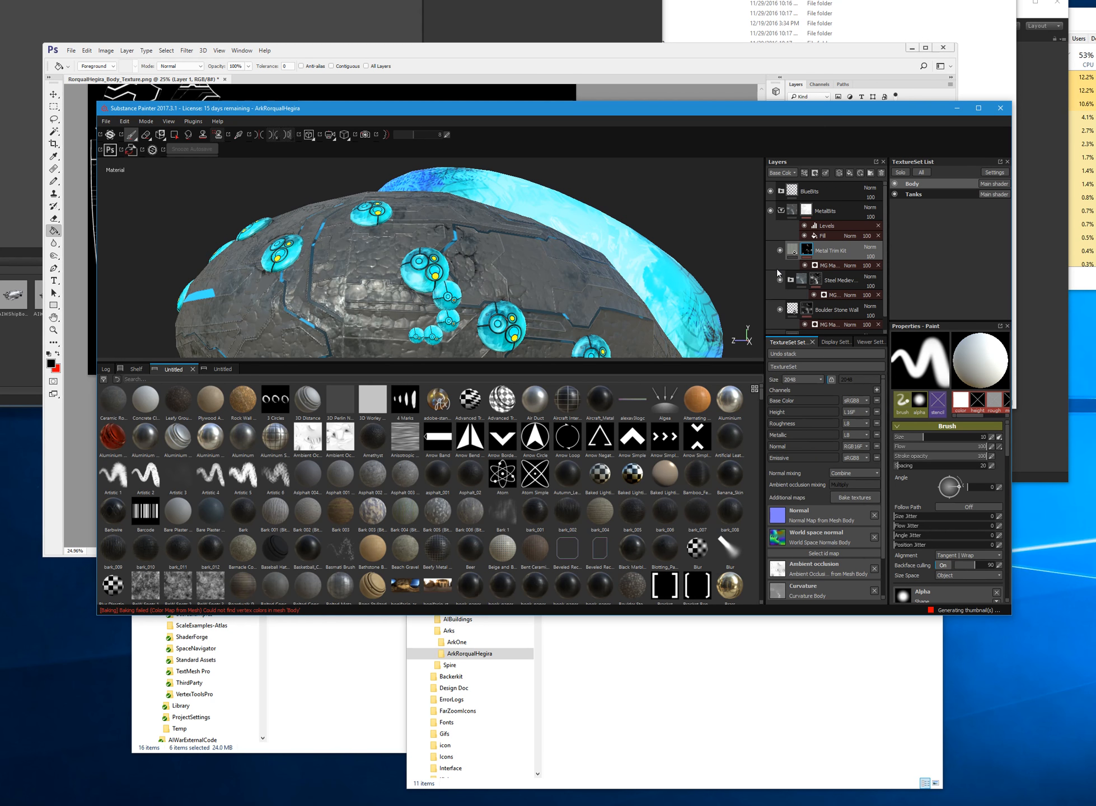
- In the Metal Trim Kit layer's mask generator, set the secondary texture's balance and contrast to 0.91 each
{"action": "left_click", "coordinate": [830, 266]}
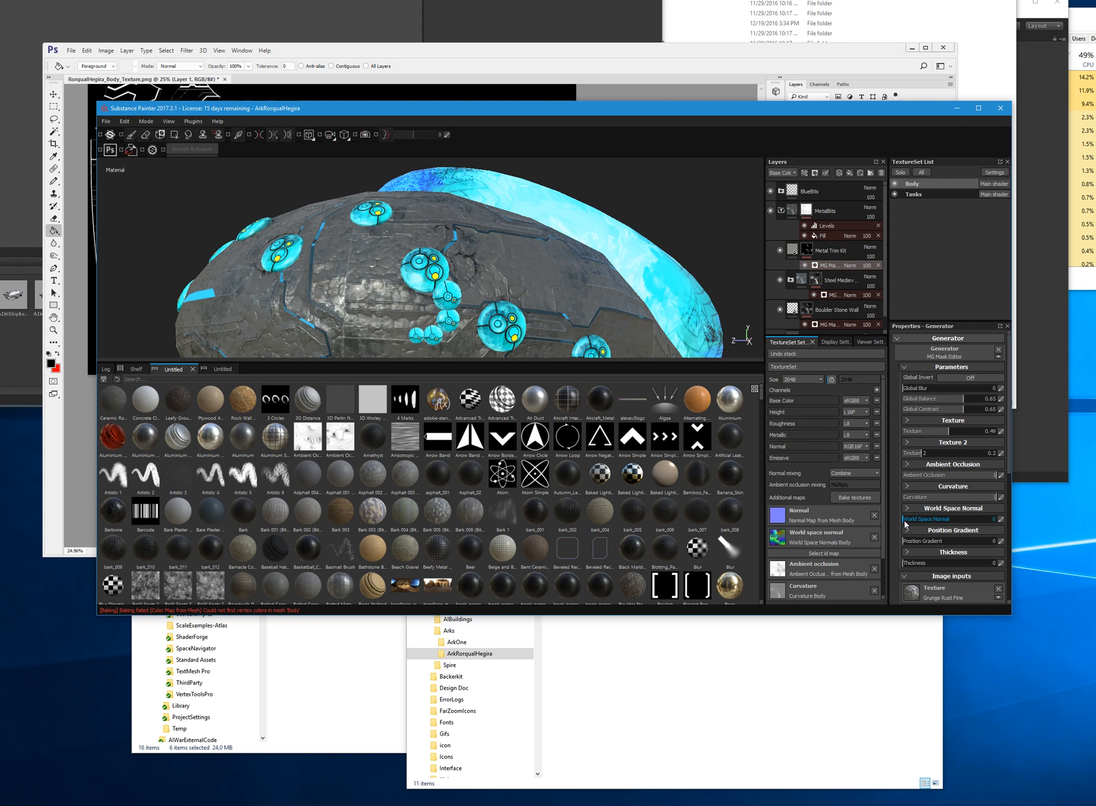
{"action": "scroll", "coordinate": [906, 521], "scroll_direction": "down", "scroll_amount": 4}
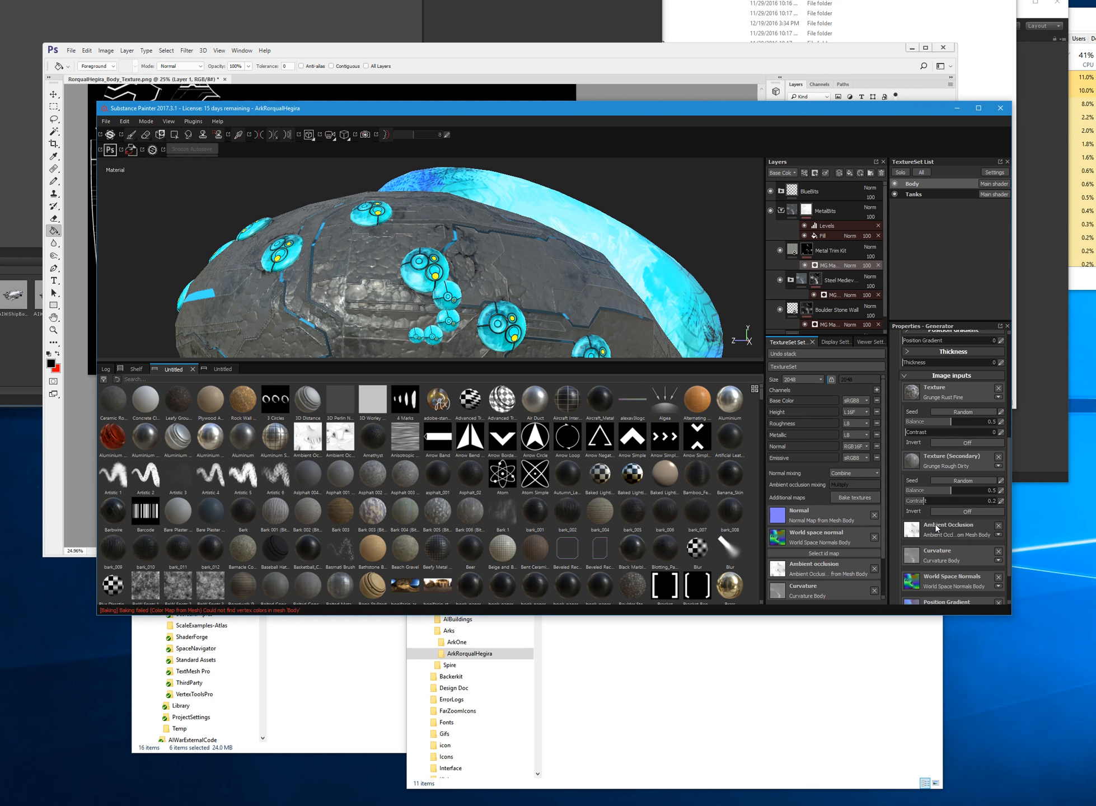
{"action": "scroll", "coordinate": [935, 524], "scroll_direction": "down", "scroll_amount": 5}
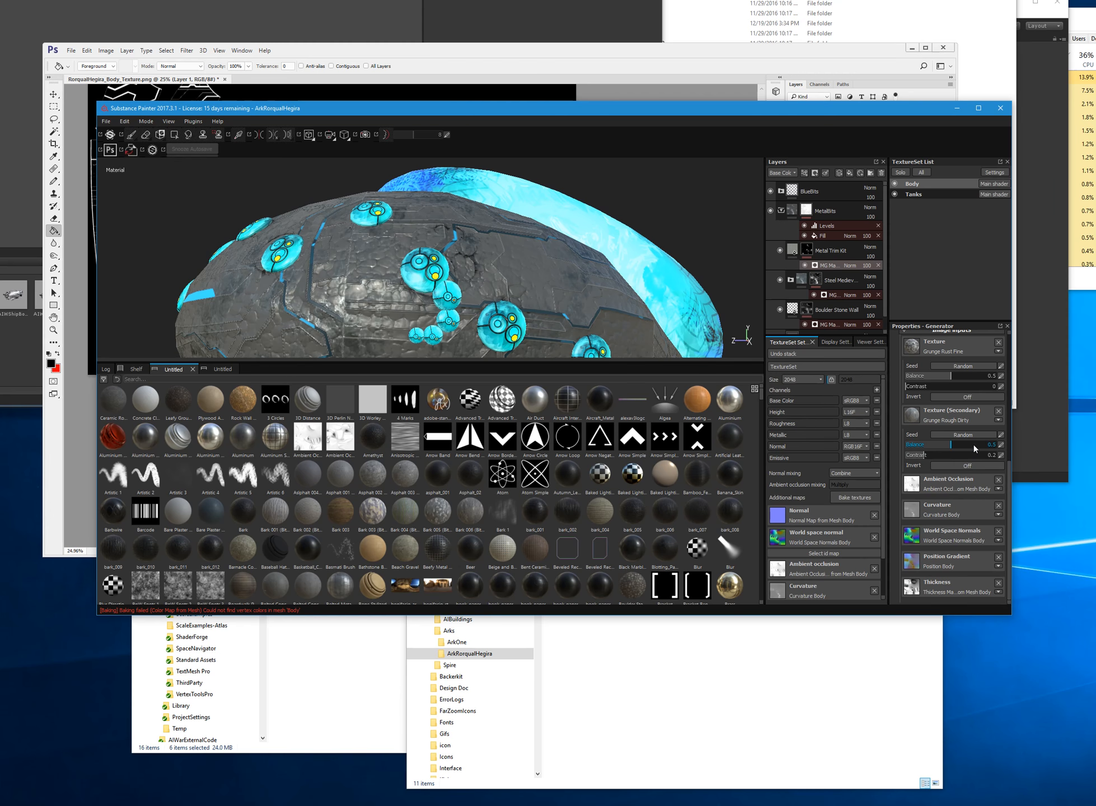
{"action": "mouse_move", "coordinate": [977, 443]}
{"action": "left_mouse_down"}
{"action": "mouse_move", "coordinate": [925, 445]}
{"action": "mouse_move", "coordinate": [989, 448]}
{"action": "left_mouse_up"}
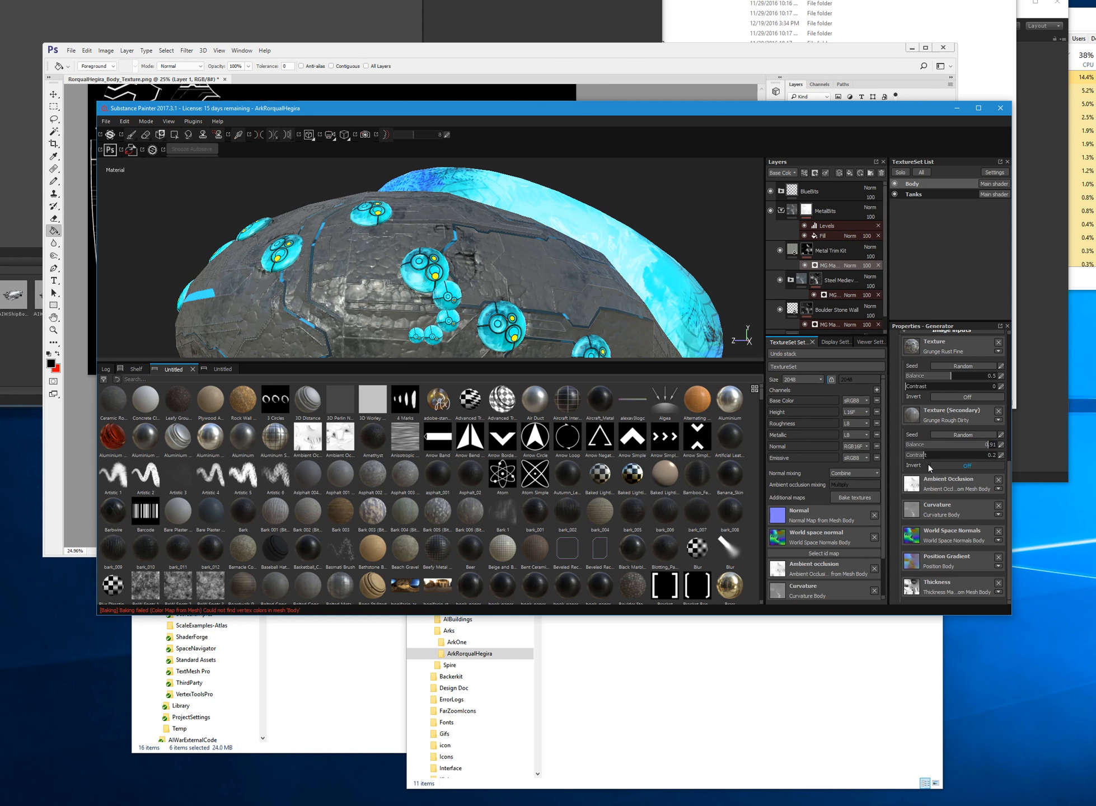
{"action": "left_click", "coordinate": [968, 456]}
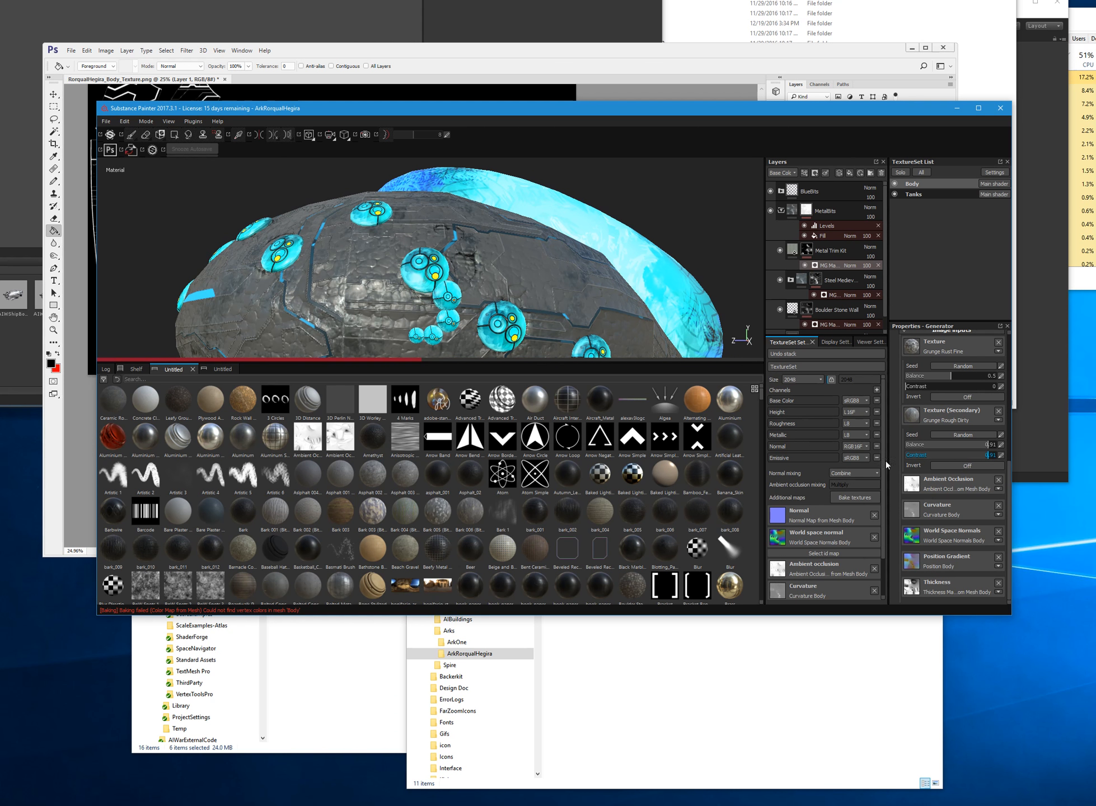
- In the Metal Trim Kit layer's mask generator, set the primary texture's balance to 1 and contrast to 0.76
{"action": "left_click_drag", "start_coordinate": [357, 264], "coordinate": [195, 299], "text": "alt"}
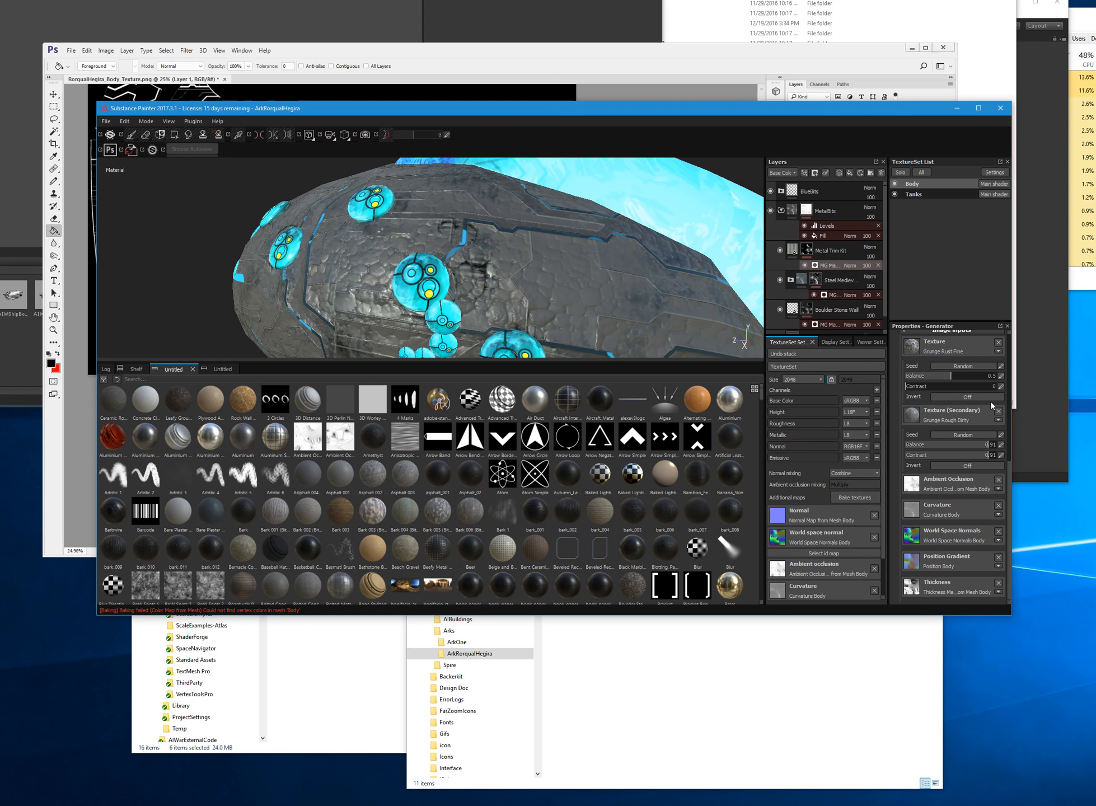
{"action": "scroll", "coordinate": [969, 491], "scroll_direction": "up", "scroll_amount": 2}
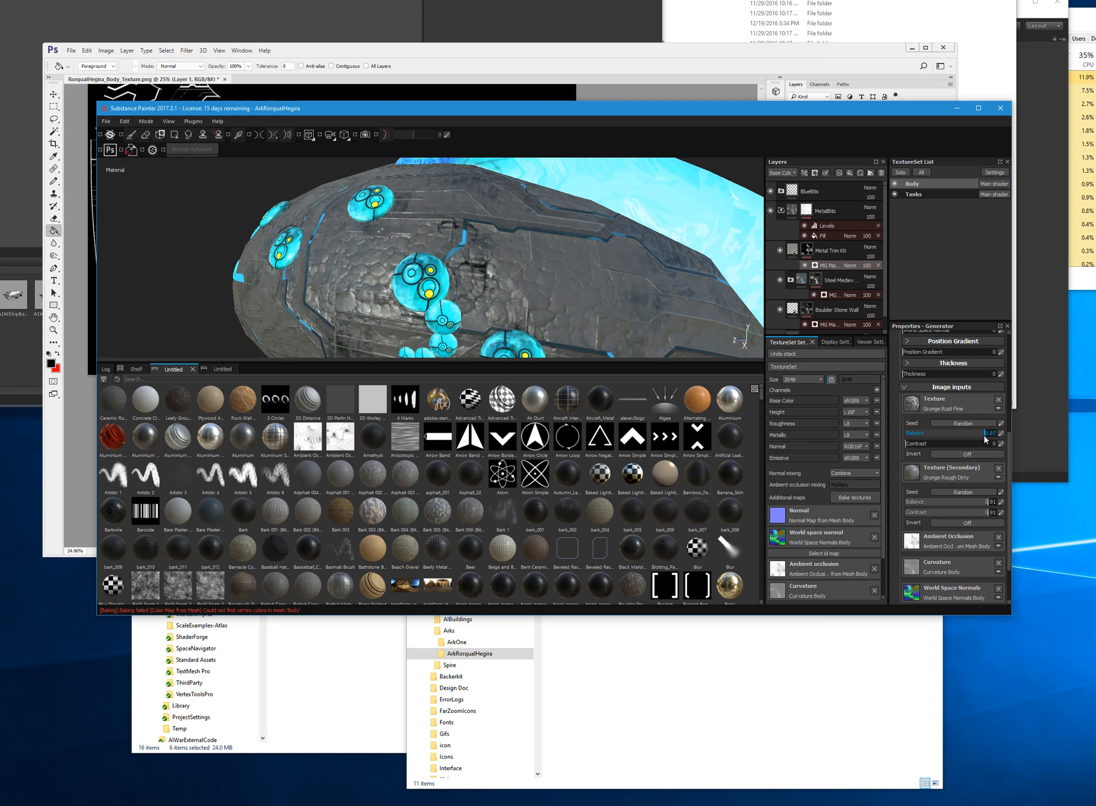
{"action": "type", "text": "1"}
{"action": "key", "text": "Return"}
{"action": "left_click", "coordinate": [973, 445]}
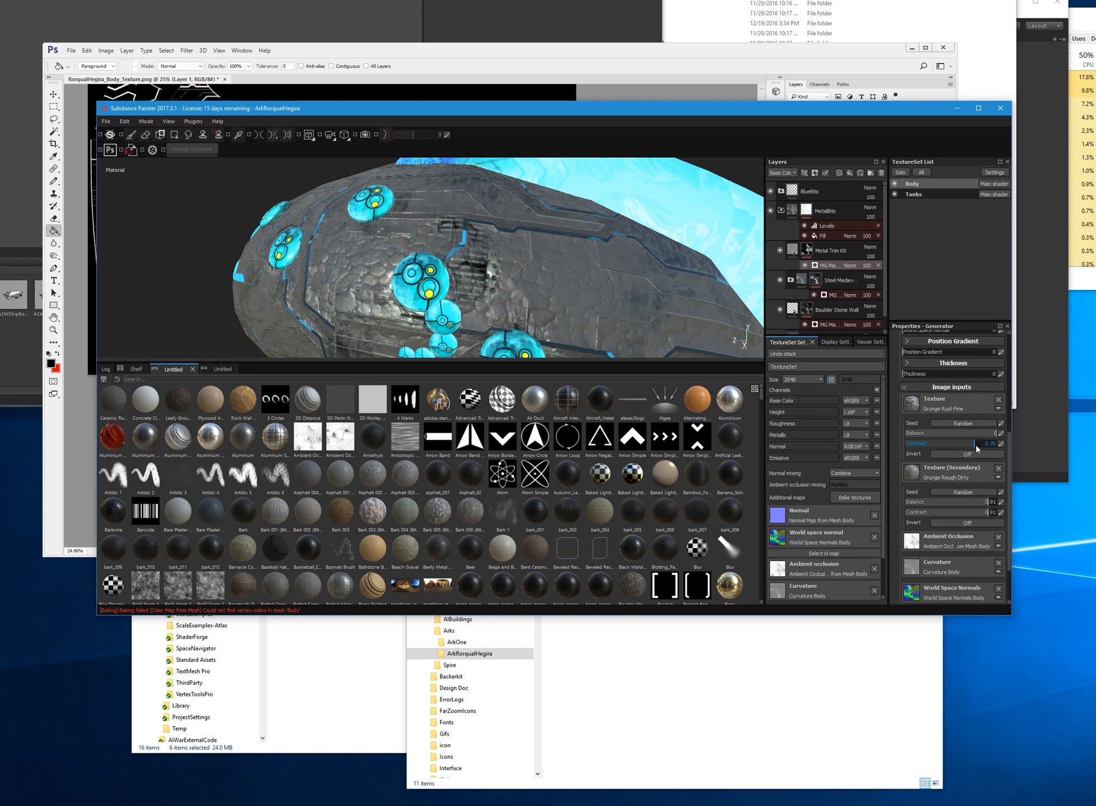
{"action": "scroll", "coordinate": [971, 447], "scroll_direction": "up", "scroll_amount": 2}
{"action": "scroll", "coordinate": [970, 448], "scroll_direction": "down", "scroll_amount": 2}
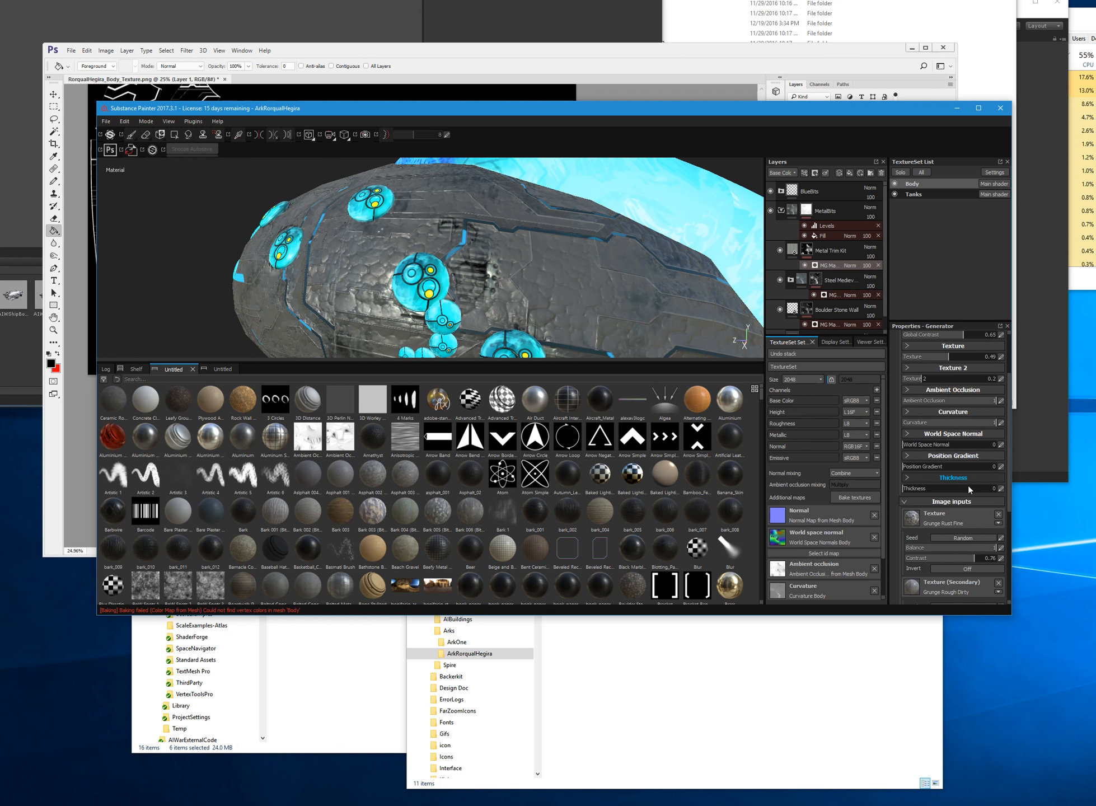
{"action": "scroll", "coordinate": [973, 524], "scroll_direction": "down", "scroll_amount": 2}
{"action": "scroll", "coordinate": [973, 525], "scroll_direction": "up", "scroll_amount": 3}
{"action": "scroll", "coordinate": [970, 528], "scroll_direction": "up", "scroll_amount": 1}
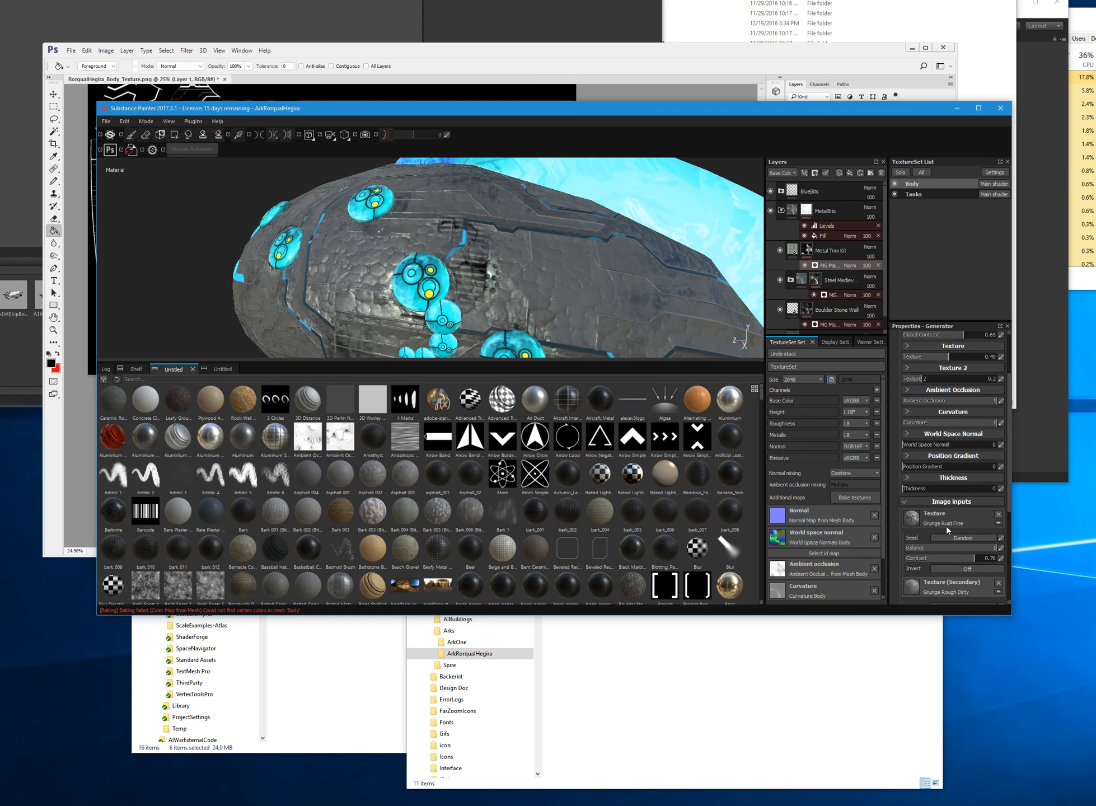
- Try a raised Thickness influence and a World Space Normal influence of 0.66 in the mask generator, resetting each to 0
{"action": "left_click", "coordinate": [925, 488]}
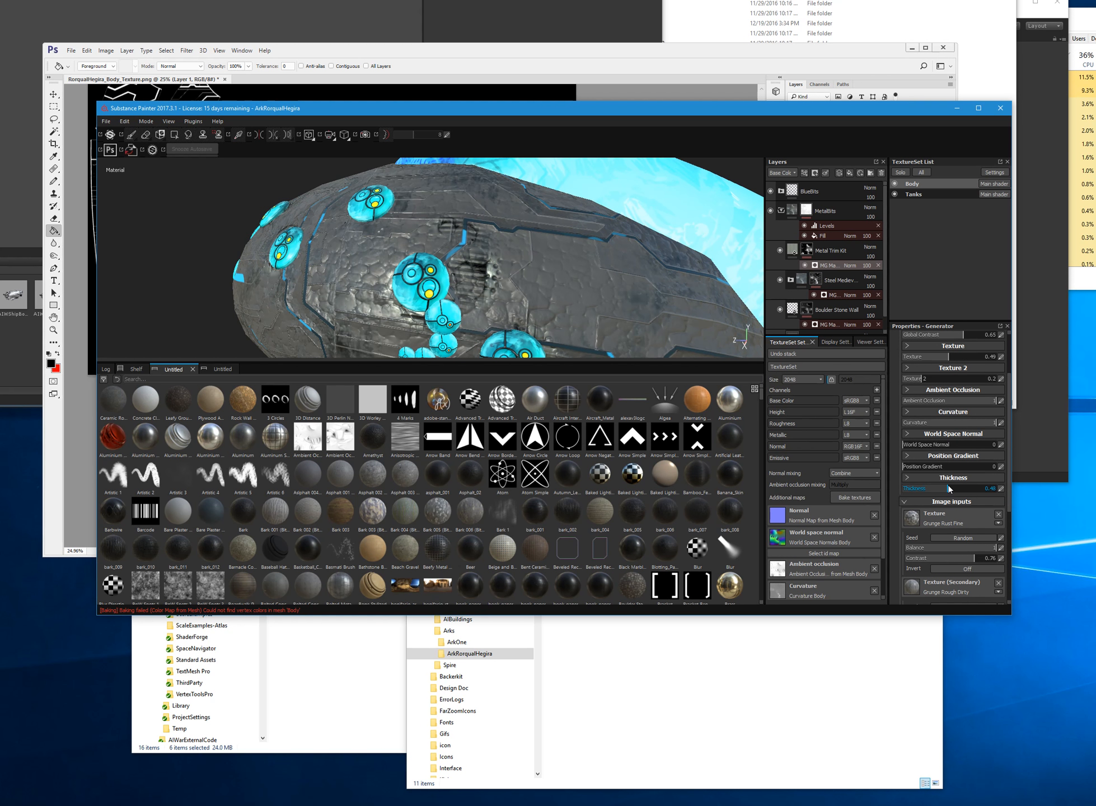
{"action": "left_click_drag", "start_coordinate": [947, 484], "coordinate": [870, 487]}
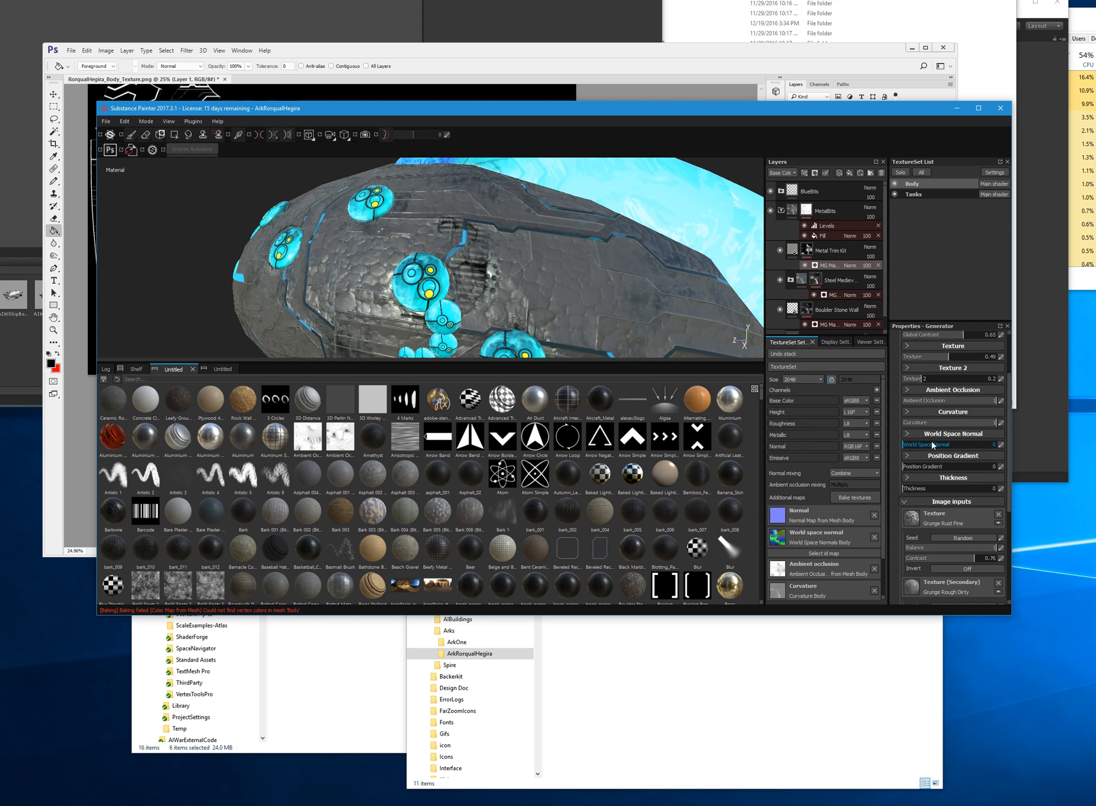
{"action": "left_click", "coordinate": [950, 443]}
{"action": "left_click_drag", "start_coordinate": [926, 444], "coordinate": [859, 440]}
{"action": "left_click", "coordinate": [964, 446]}
{"action": "key", "text": "f"}
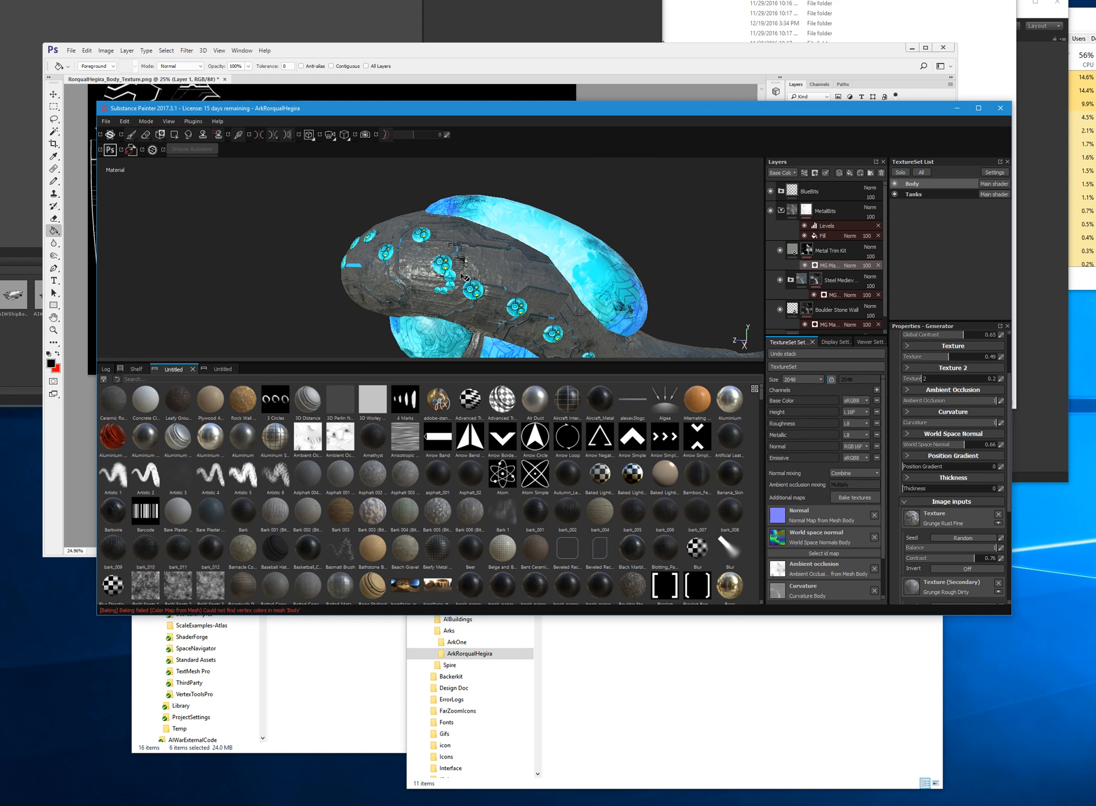
{"action": "scroll", "coordinate": [504, 350], "scroll_direction": "up", "scroll_amount": 3}
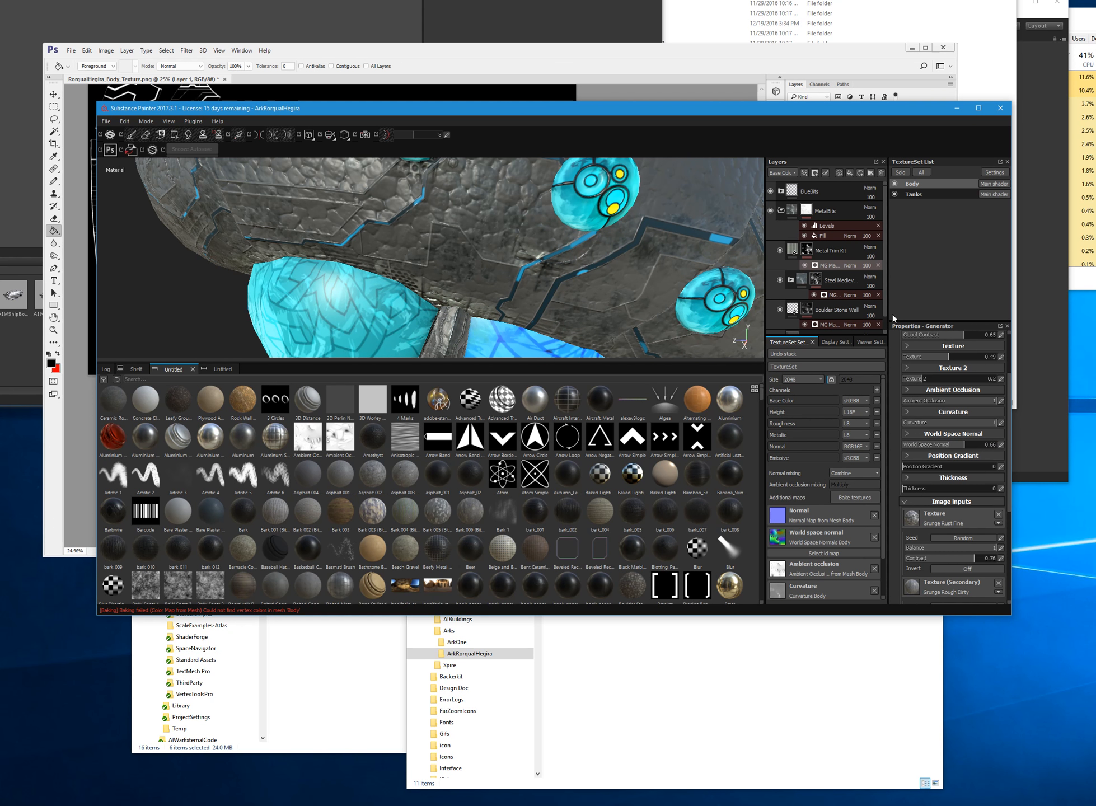
{"action": "left_click_drag", "start_coordinate": [373, 305], "coordinate": [395, 299], "text": "alt"}
{"action": "left_click_drag", "start_coordinate": [963, 445], "coordinate": [802, 447]}
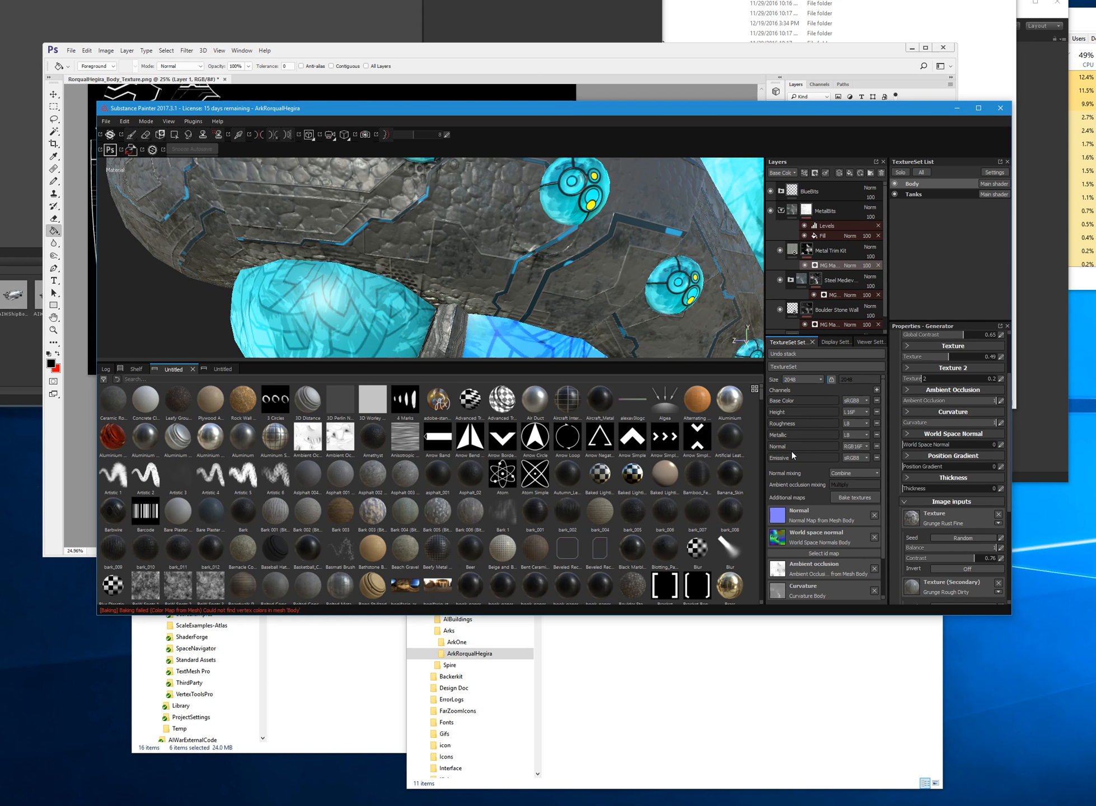
- Set the Metal Trim Kit mask generator's Curvature influence to 0.71 and Ambient Occlusion influence to 0.77, judging by the metal ribs
{"action": "left_click_drag", "start_coordinate": [375, 309], "coordinate": [486, 269], "text": "alt"}
{"action": "scroll", "coordinate": [522, 328], "scroll_direction": "up", "scroll_amount": 3}
{"action": "mouse_move", "coordinate": [597, 317]}
{"action": "left_mouse_down", "text": "alt"}
{"action": "mouse_move", "coordinate": [333, 288]}
{"action": "mouse_move", "coordinate": [321, 259]}
{"action": "mouse_move", "coordinate": [345, 279]}
{"action": "mouse_move", "coordinate": [588, 306]}
{"action": "left_mouse_up", "text": "alt"}
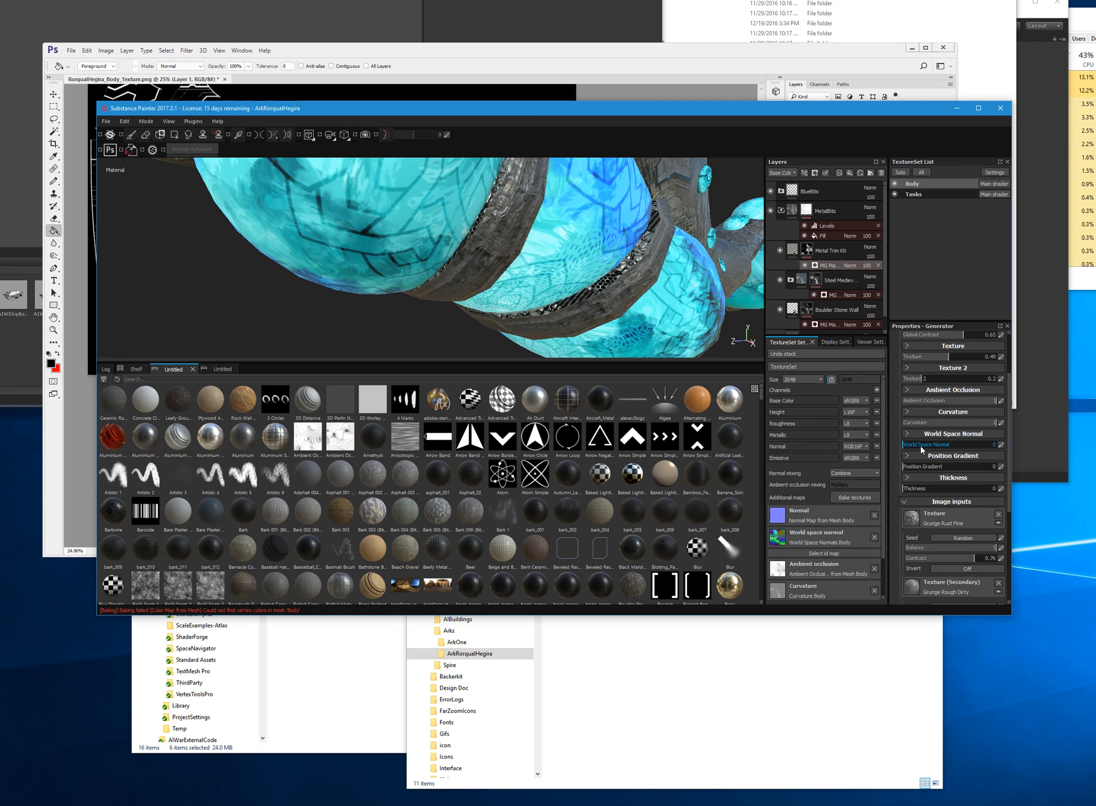
{"action": "left_click", "coordinate": [977, 424]}
{"action": "left_click", "coordinate": [959, 423]}
{"action": "left_click", "coordinate": [964, 401]}
{"action": "left_click", "coordinate": [937, 401]}
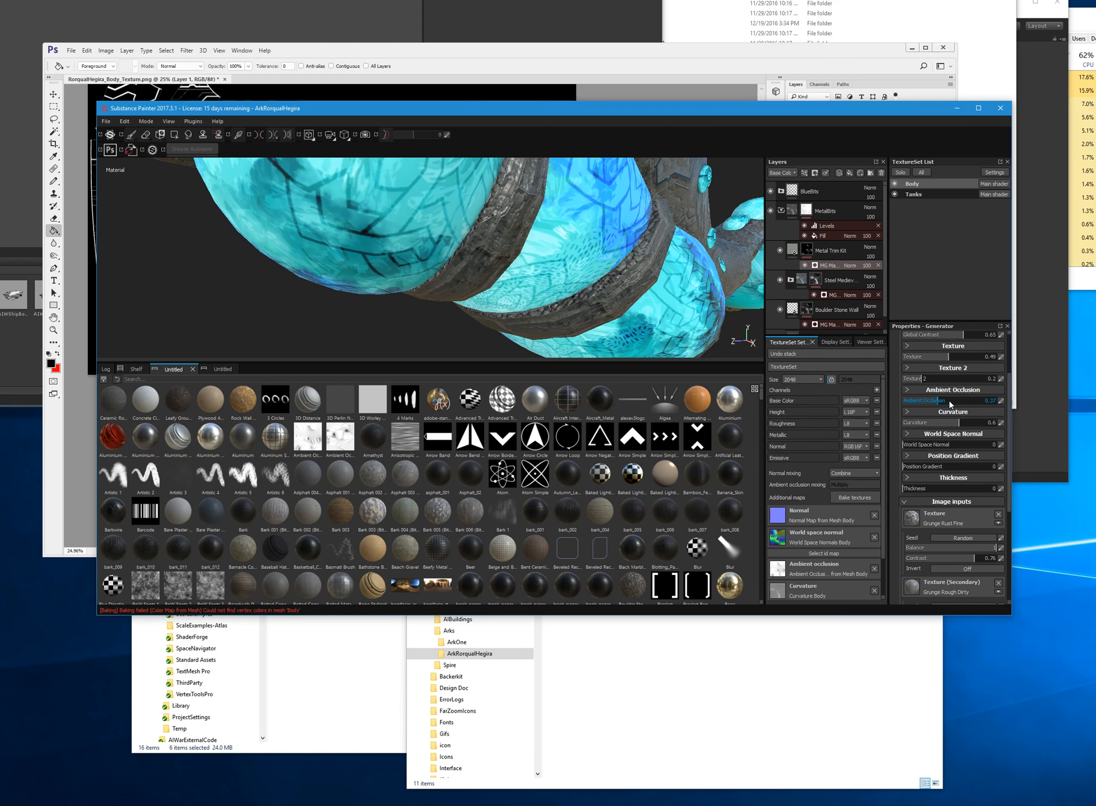
{"action": "left_click", "coordinate": [962, 401]}
{"action": "left_click", "coordinate": [954, 403]}
{"action": "left_click", "coordinate": [945, 423]}
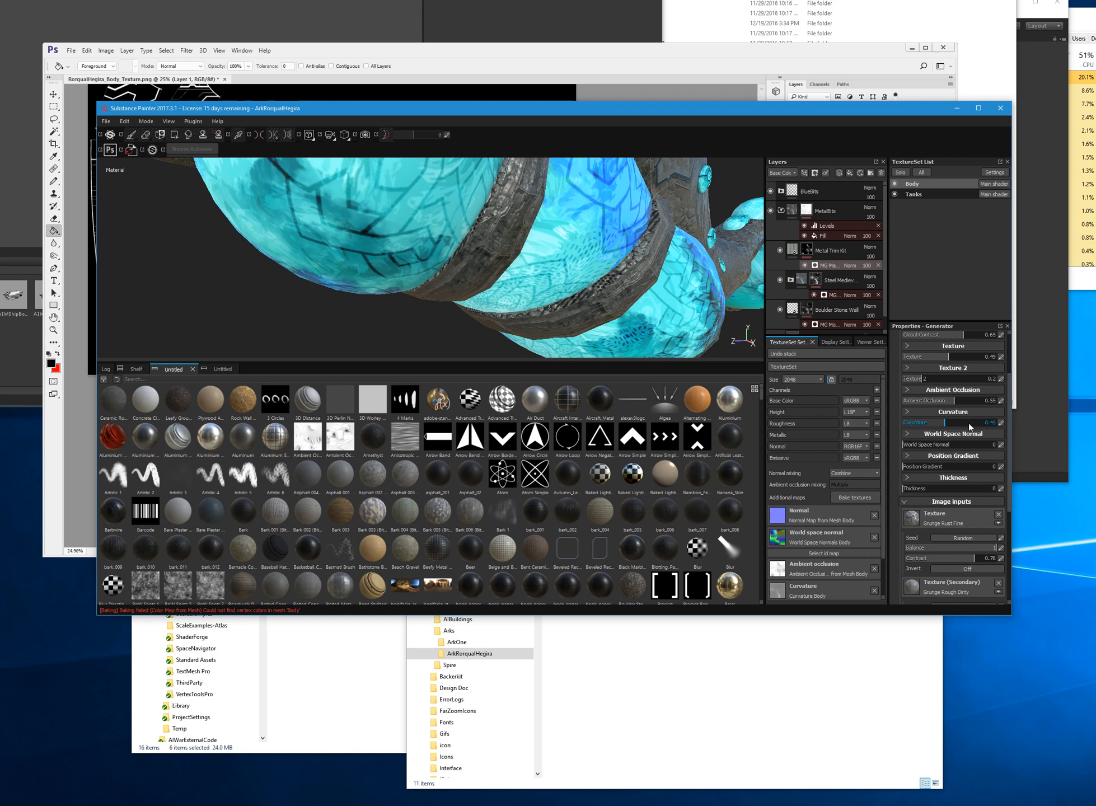
{"action": "left_click", "coordinate": [968, 423]}
{"action": "left_click", "coordinate": [975, 401]}
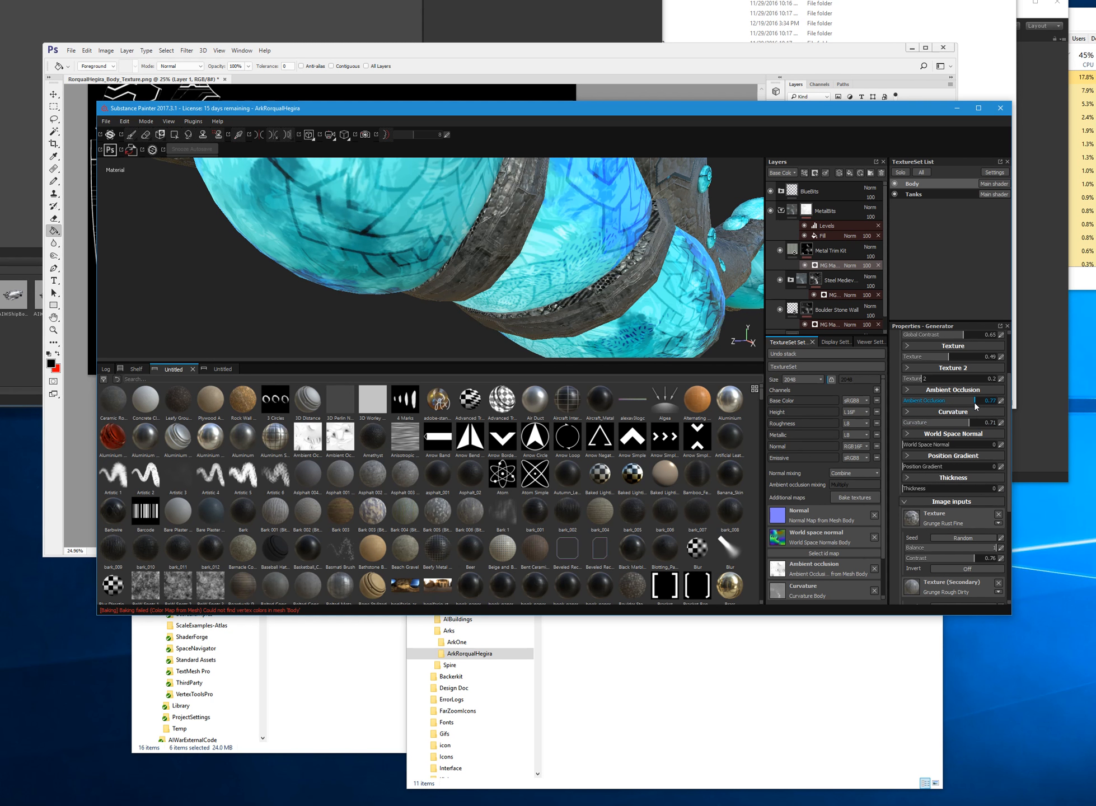
- Set the primary Grunge Rust Fine texture's balance to 0.82 in the mask generator
{"action": "left_click", "coordinate": [996, 551]}
{"action": "left_click", "coordinate": [980, 548]}
{"action": "scroll", "coordinate": [977, 567], "scroll_direction": "down", "scroll_amount": 5}
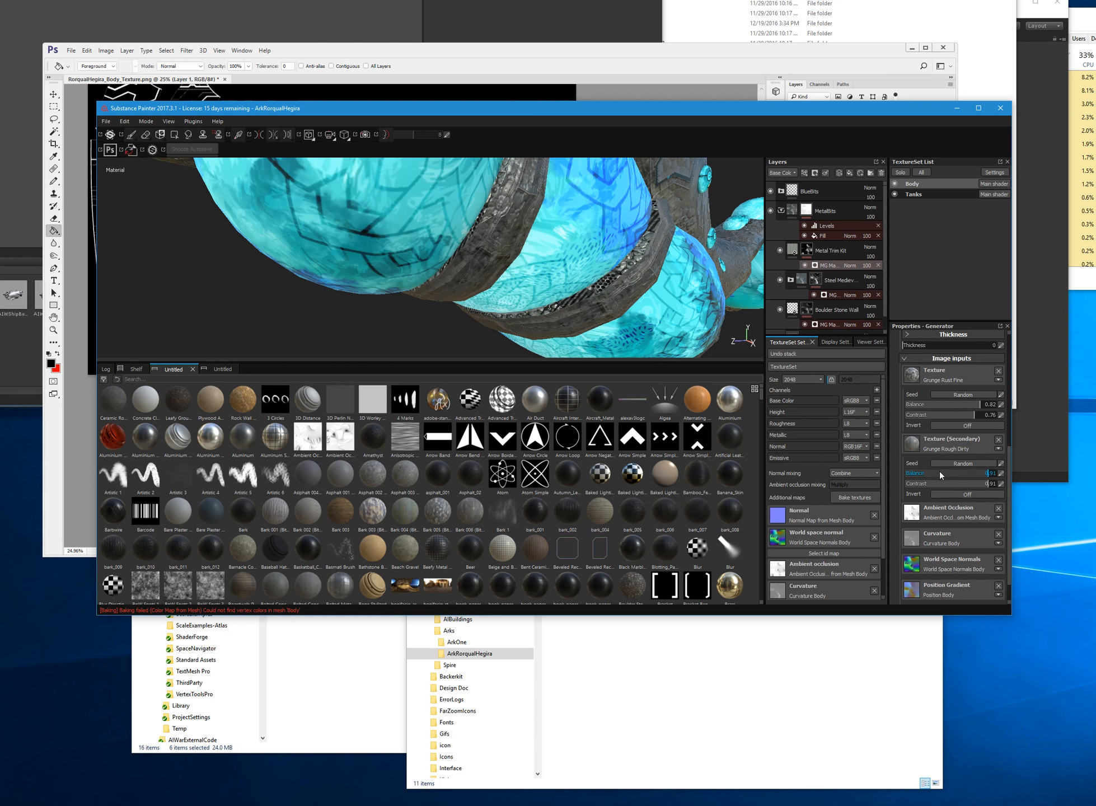
{"action": "scroll", "coordinate": [939, 470], "scroll_direction": "up", "scroll_amount": 5}
- Select the Metal Trim Kit layer's fill and examine how the trim material blends on the ribs, head and body
{"action": "left_click", "coordinate": [792, 251]}
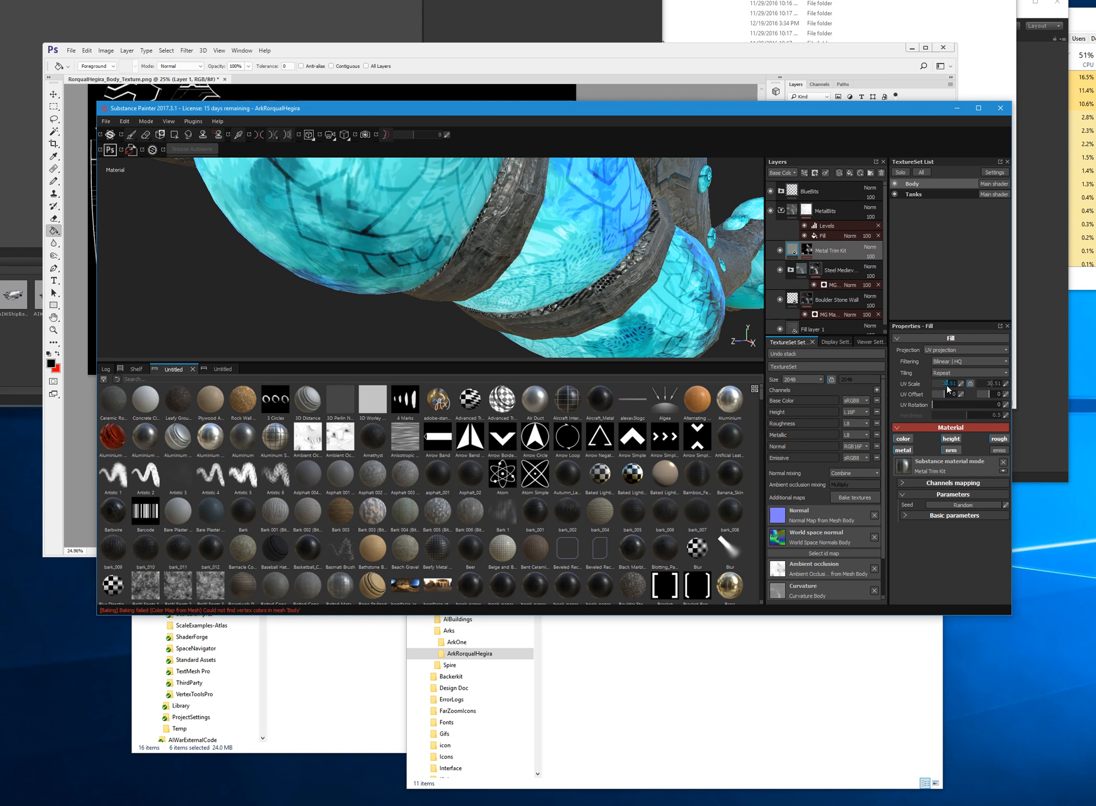
{"action": "scroll", "coordinate": [715, 295], "scroll_direction": "up", "scroll_amount": 4}
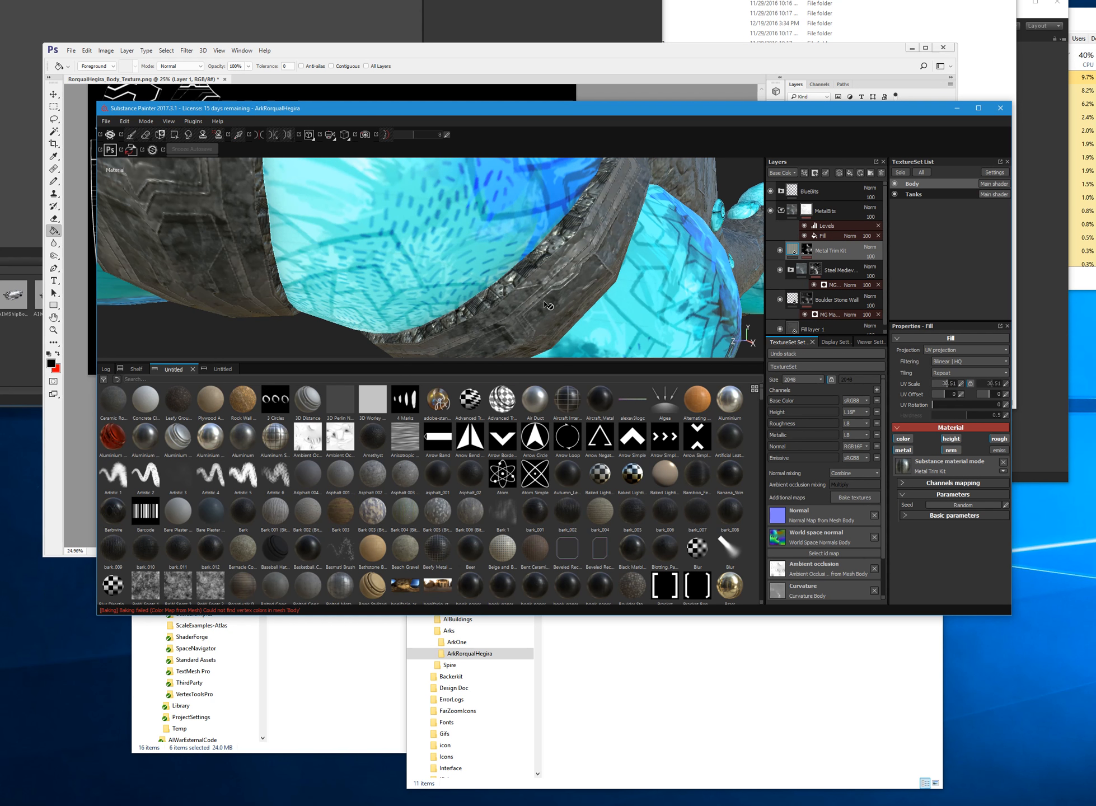
{"action": "left_click_drag", "start_coordinate": [545, 284], "coordinate": [507, 226], "text": "alt"}
{"action": "left_click_drag", "start_coordinate": [543, 277], "coordinate": [679, 284], "text": "alt"}
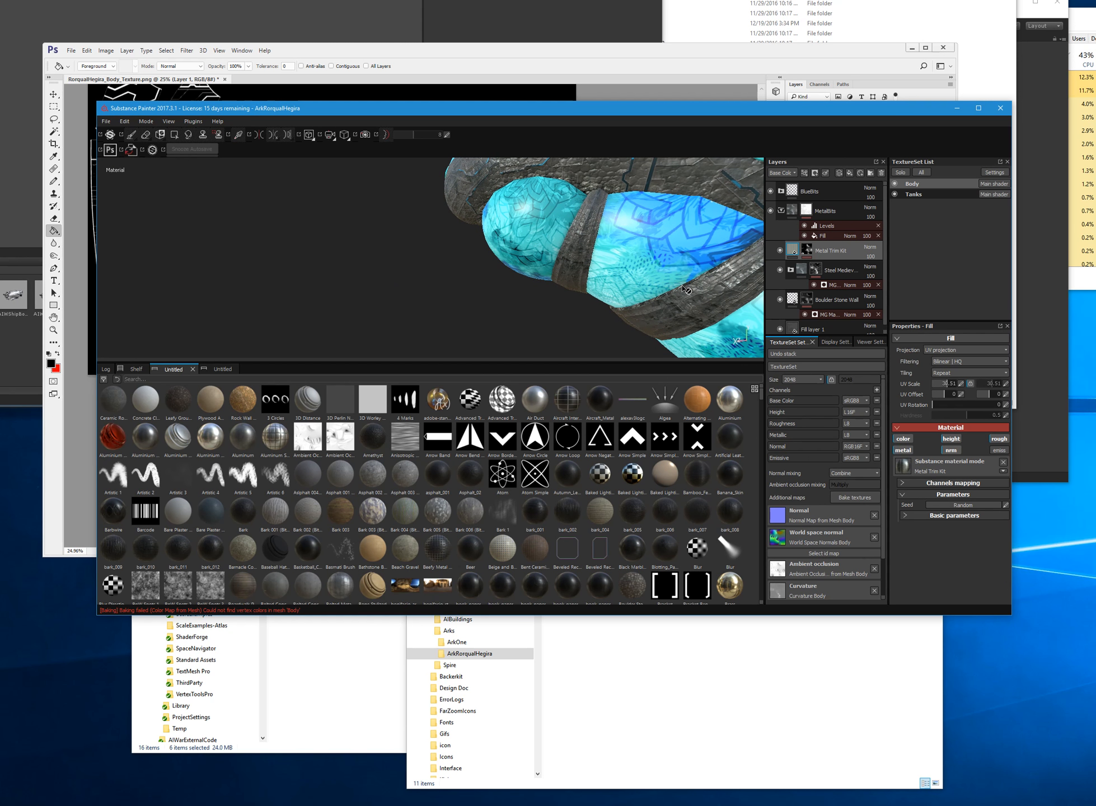
{"action": "middle_click_drag", "start_coordinate": [656, 232], "coordinate": [522, 339], "text": "alt"}
{"action": "left_click_drag", "start_coordinate": [587, 252], "coordinate": [643, 274], "text": "alt"}
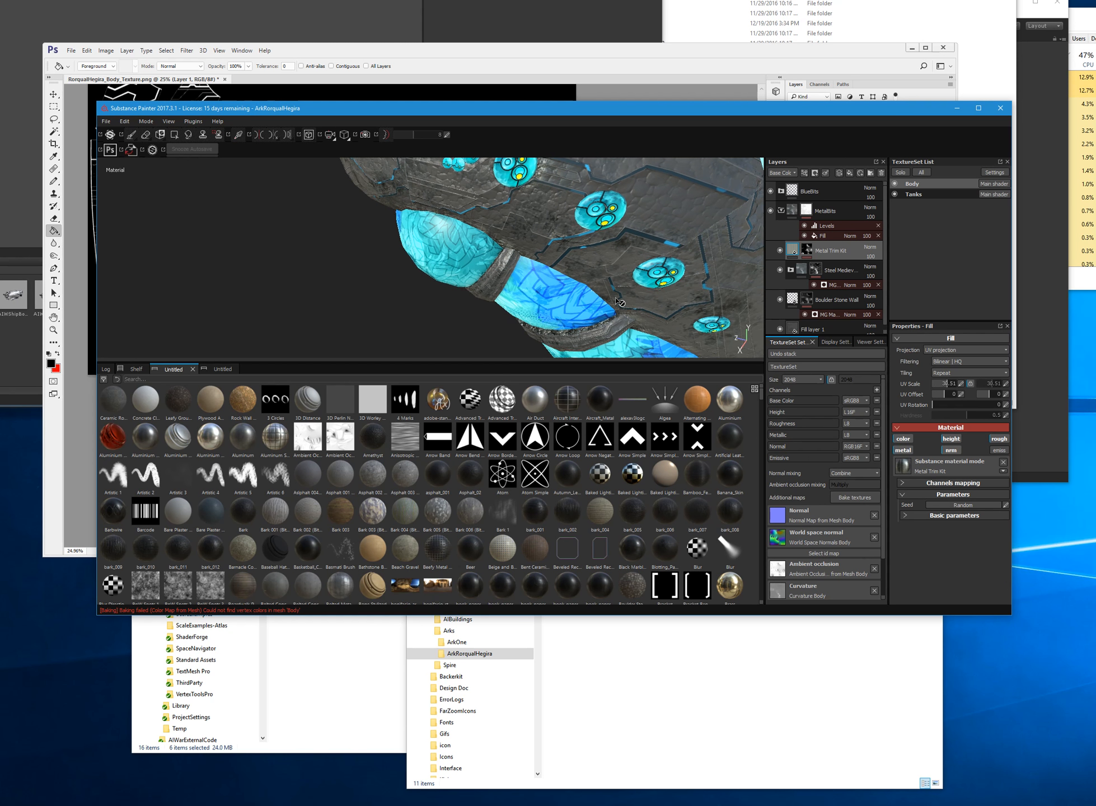
{"action": "middle_click_drag", "start_coordinate": [723, 202], "coordinate": [598, 354], "text": "alt"}
{"action": "middle_click_drag", "start_coordinate": [417, 329], "coordinate": [639, 296], "text": "alt"}
{"action": "scroll", "coordinate": [637, 296], "scroll_direction": "up", "scroll_amount": 3}
{"action": "scroll", "coordinate": [572, 303], "scroll_direction": "up", "scroll_amount": 2}
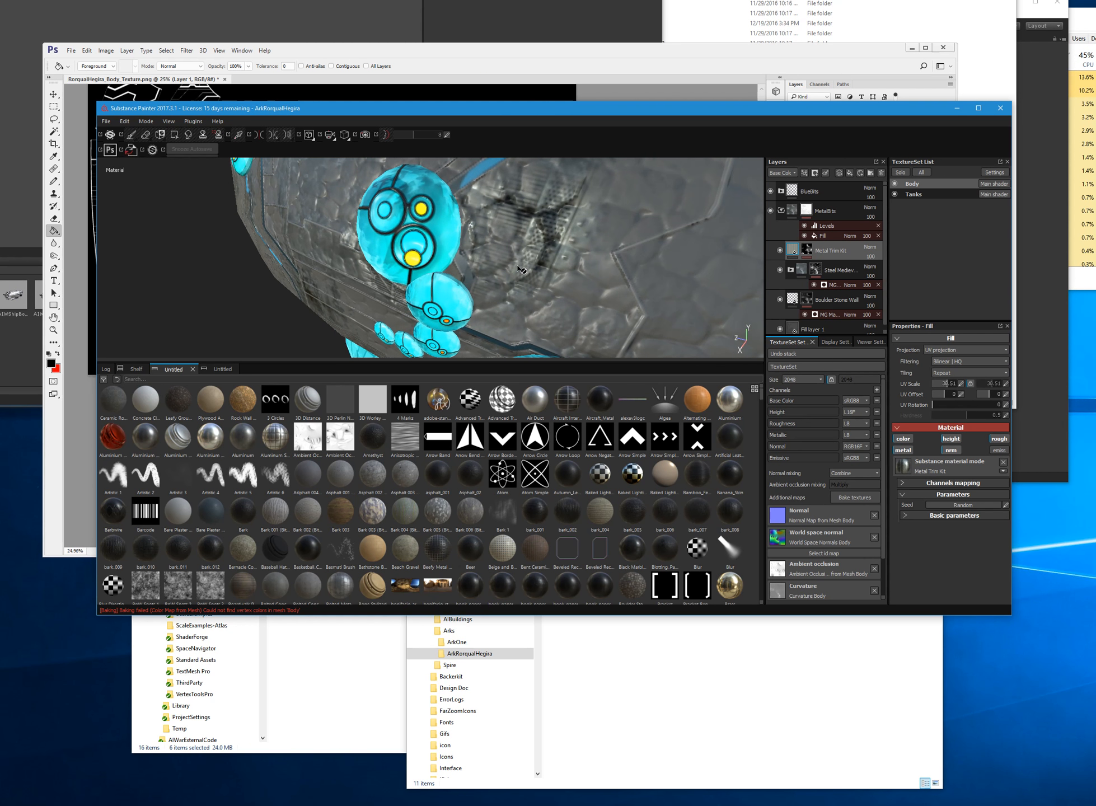
{"action": "scroll", "coordinate": [574, 287], "scroll_direction": "down", "scroll_amount": 5}
{"action": "scroll", "coordinate": [577, 290], "scroll_direction": "down", "scroll_amount": 3}
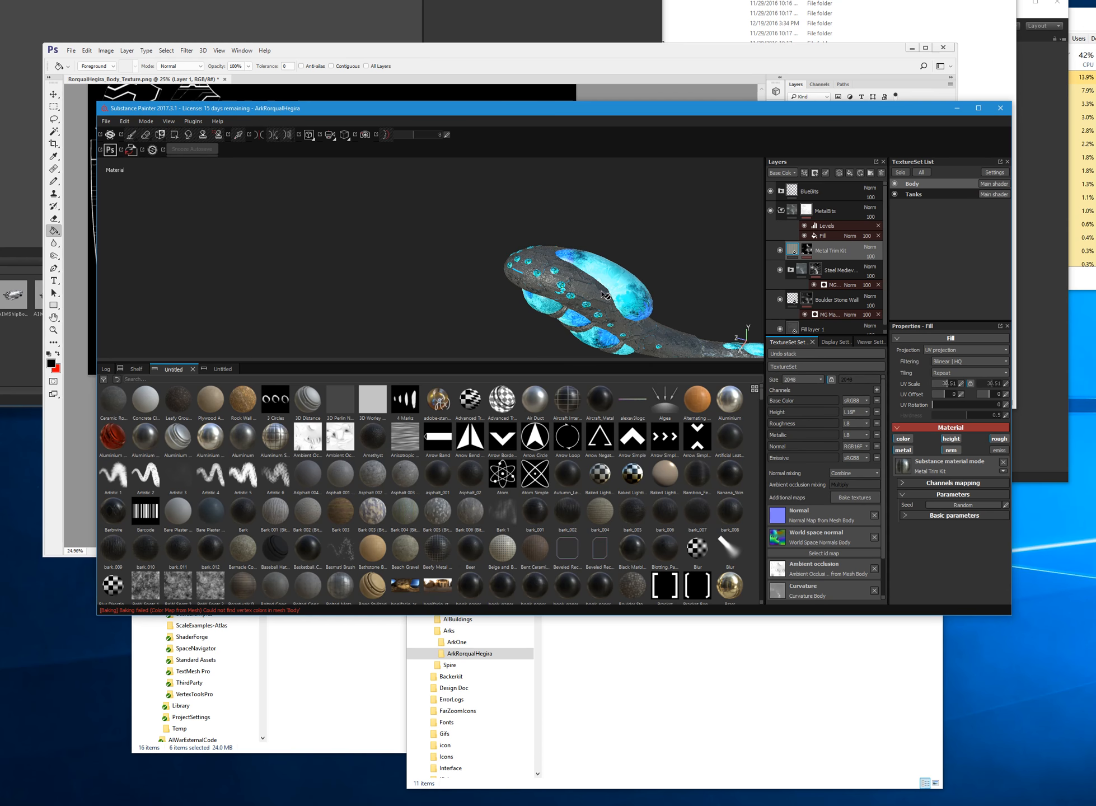
{"action": "scroll", "coordinate": [581, 346], "scroll_direction": "up", "scroll_amount": 3}
{"action": "left_click_drag", "start_coordinate": [496, 290], "coordinate": [610, 320], "text": "alt"}
{"action": "scroll", "coordinate": [613, 324], "scroll_direction": "up", "scroll_amount": 3}
{"action": "scroll", "coordinate": [410, 335], "scroll_direction": "up", "scroll_amount": 3}
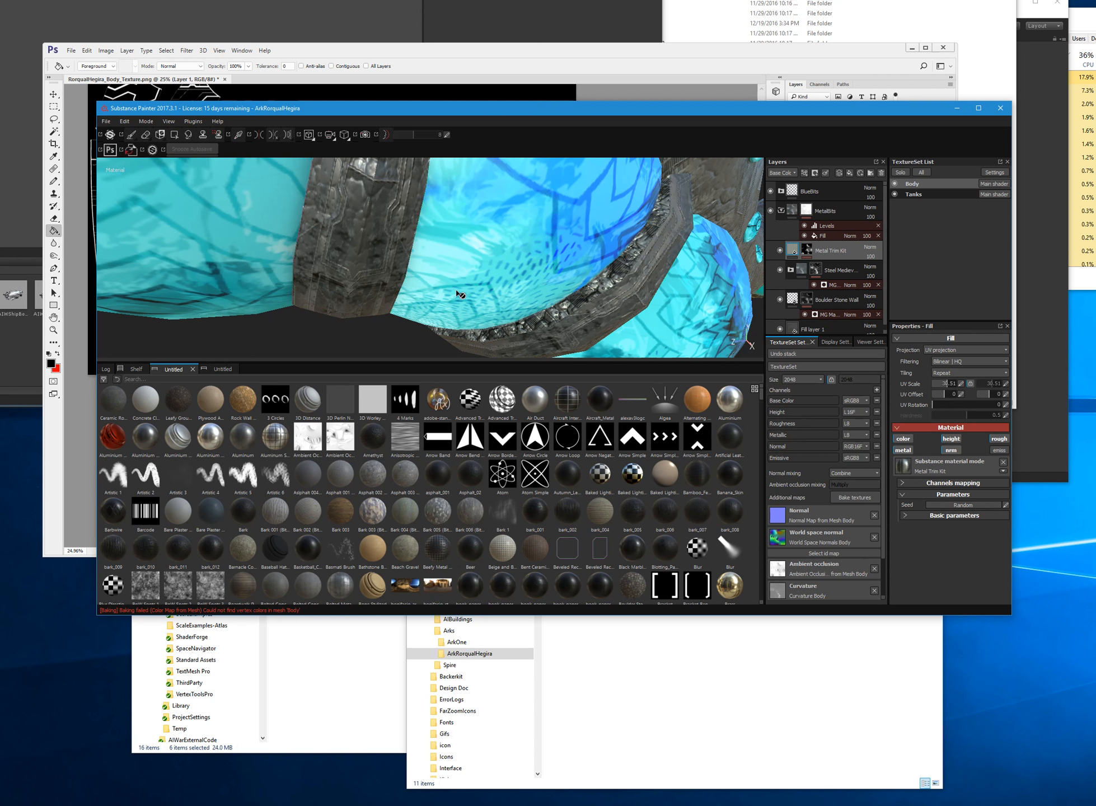
- Save the project and compare the body with the MetalBits folder hidden and shown
{"action": "key", "text": "ctrl+s"}
{"action": "scroll", "coordinate": [508, 300], "scroll_direction": "down", "scroll_amount": 3}
{"action": "scroll", "coordinate": [537, 278], "scroll_direction": "down", "scroll_amount": 3}
{"action": "scroll", "coordinate": [638, 287], "scroll_direction": "down", "scroll_amount": 1}
{"action": "mouse_move", "coordinate": [638, 286]}
{"action": "left_mouse_down", "text": "alt"}
{"action": "mouse_move", "coordinate": [514, 253]}
{"action": "mouse_move", "coordinate": [568, 227]}
{"action": "mouse_move", "coordinate": [585, 258]}
{"action": "mouse_move", "coordinate": [605, 264]}
{"action": "mouse_move", "coordinate": [565, 302]}
{"action": "mouse_move", "coordinate": [347, 302]}
{"action": "mouse_move", "coordinate": [589, 302]}
{"action": "mouse_move", "coordinate": [422, 303]}
{"action": "mouse_move", "coordinate": [603, 271]}
{"action": "mouse_move", "coordinate": [448, 305]}
{"action": "mouse_move", "coordinate": [265, 304]}
{"action": "mouse_move", "coordinate": [538, 303]}
{"action": "left_mouse_up", "text": "alt"}
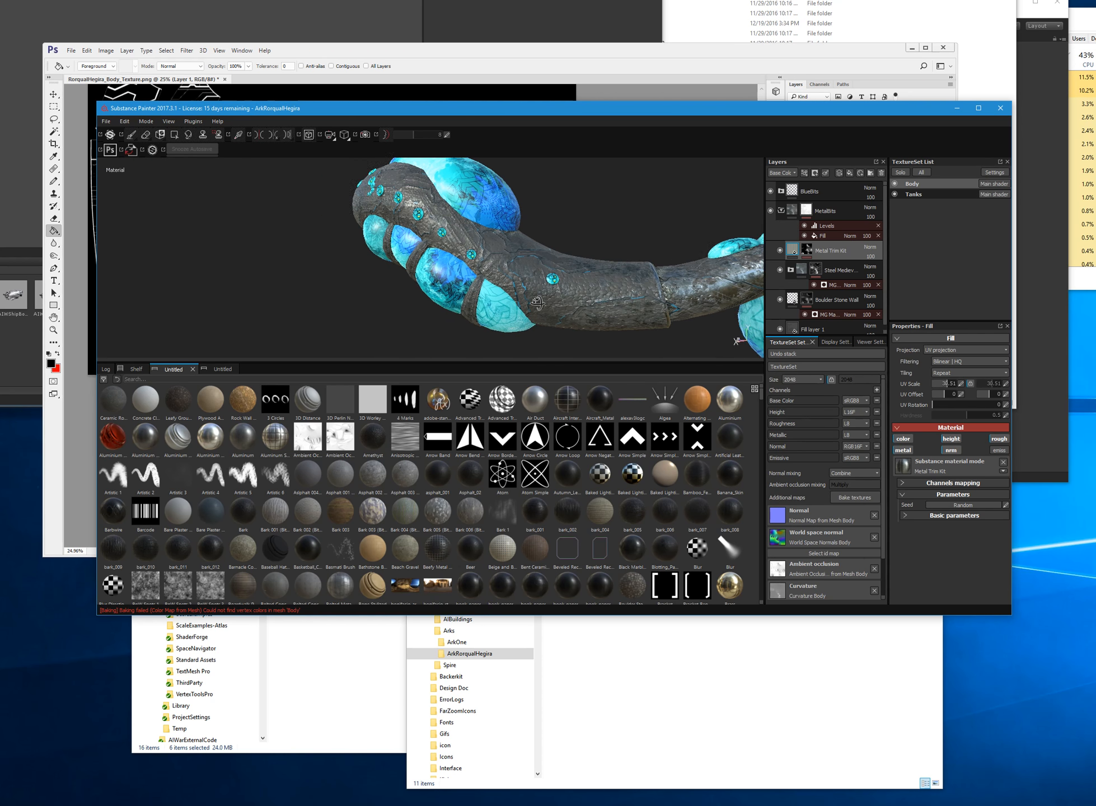
{"action": "left_click", "coordinate": [771, 211]}
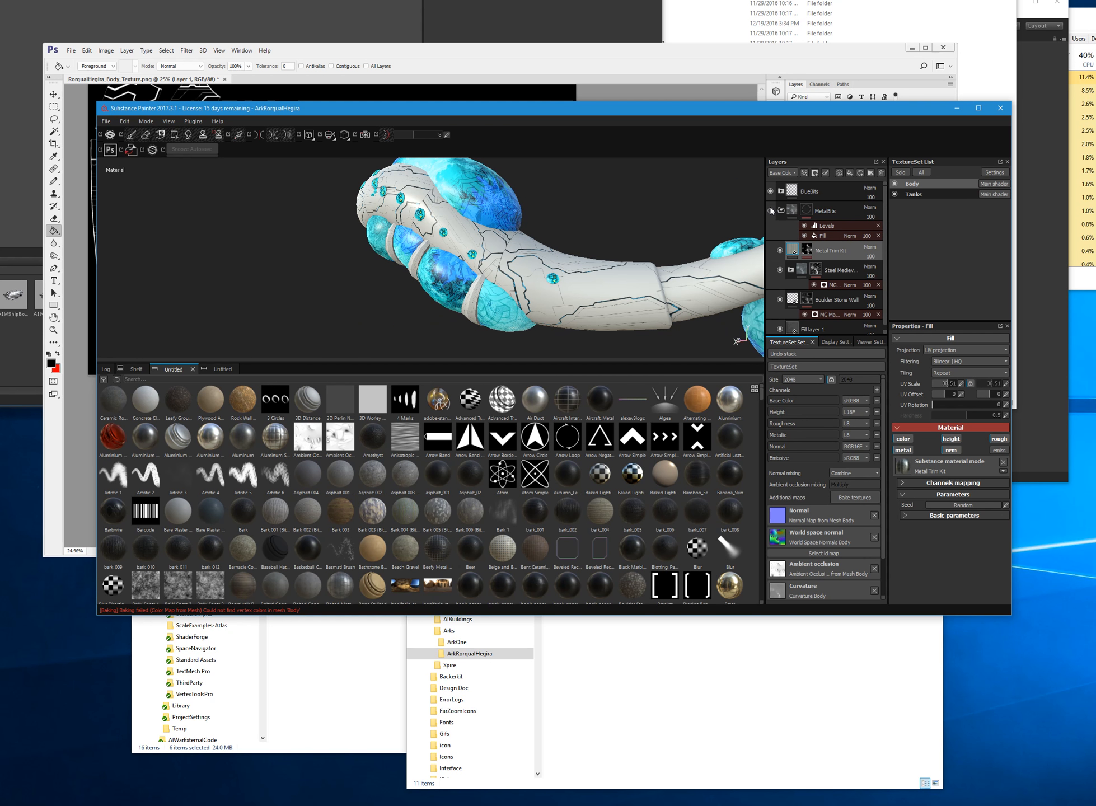
{"action": "left_click", "coordinate": [770, 211]}
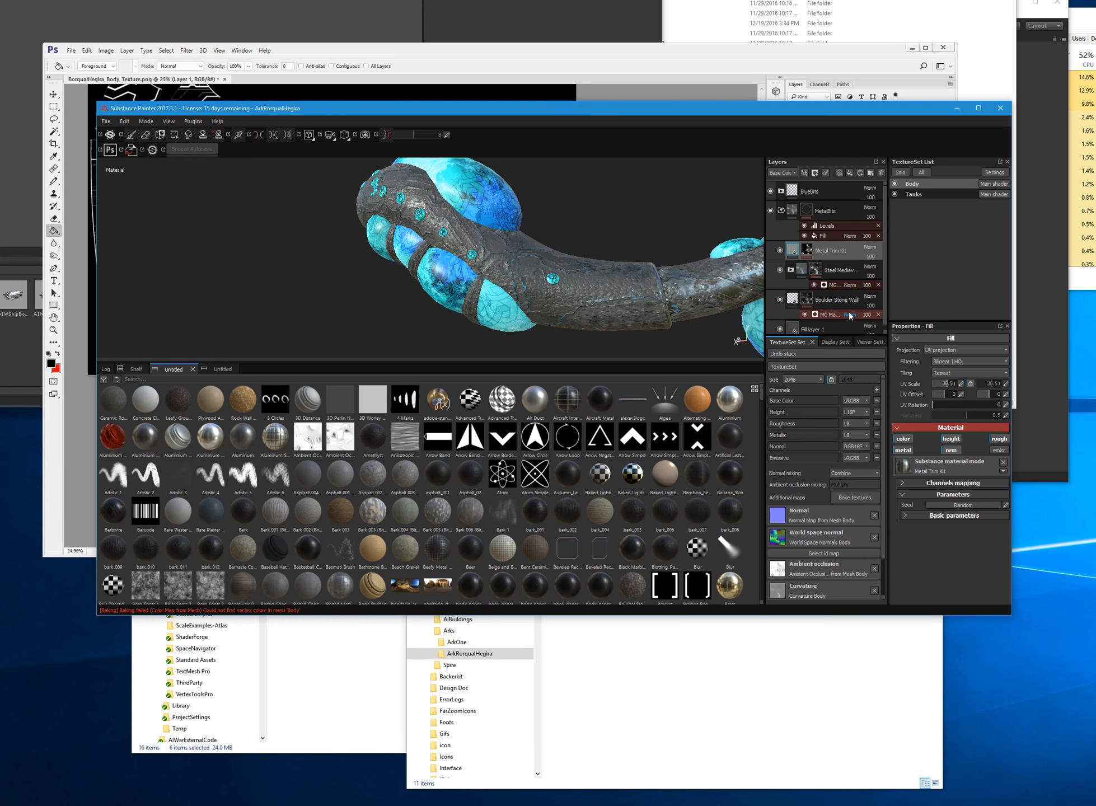
- For the Normal channel, set the opacity of Fill layer 1 to 33 and the Boulder Stone Wall layer to 39
{"action": "left_click", "coordinate": [791, 174]}
{"action": "left_click", "coordinate": [786, 206]}
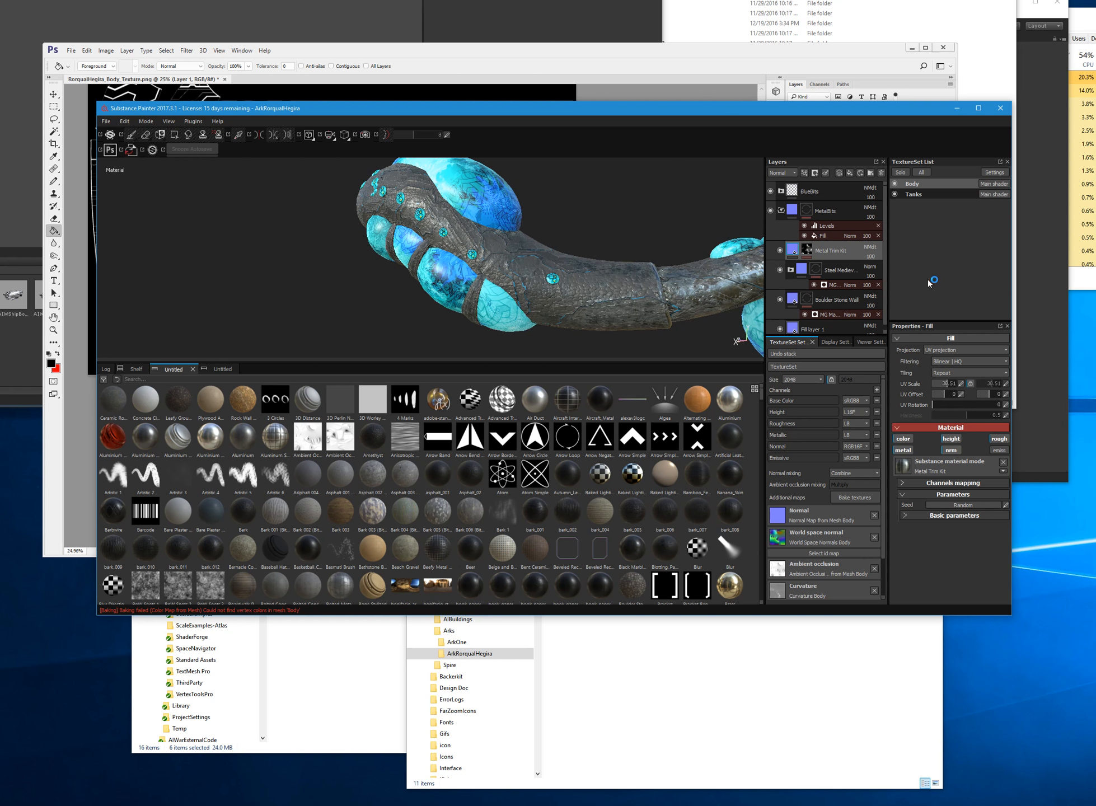
{"action": "scroll", "coordinate": [835, 283], "scroll_direction": "down", "scroll_amount": 1}
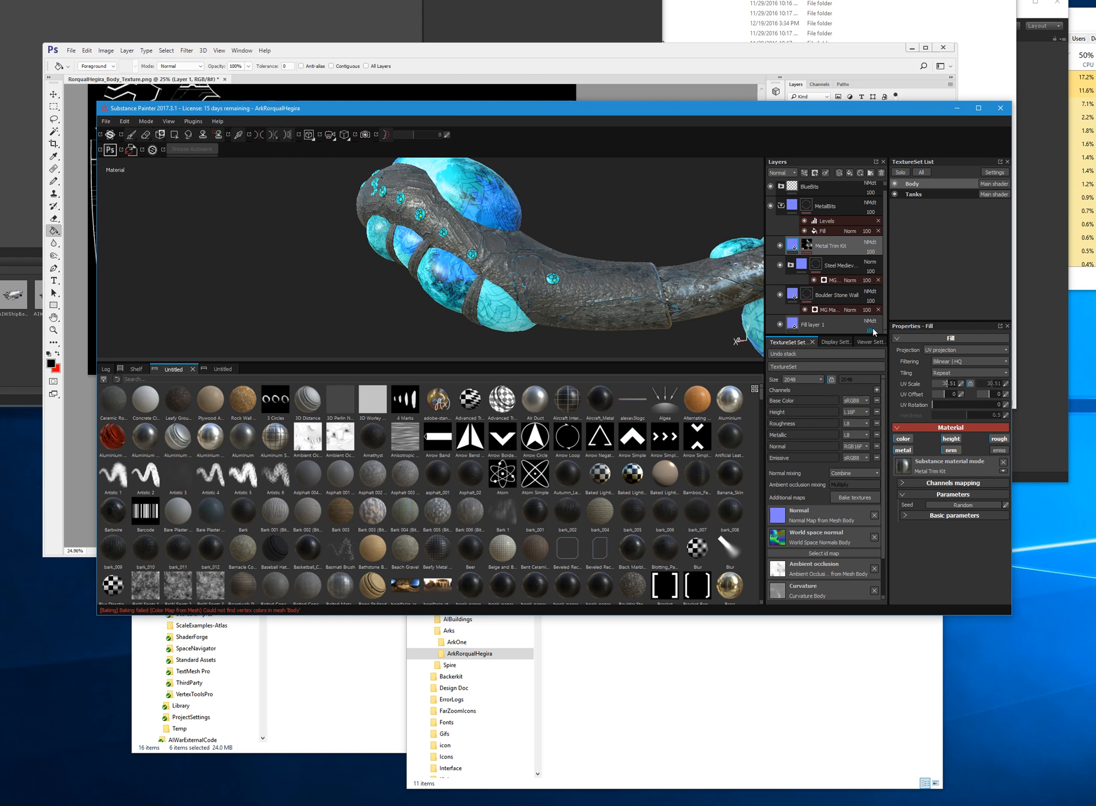
{"action": "mouse_move", "coordinate": [896, 339]}
{"action": "left_mouse_down"}
{"action": "mouse_move", "coordinate": [826, 342]}
{"action": "mouse_move", "coordinate": [870, 340]}
{"action": "left_mouse_up"}
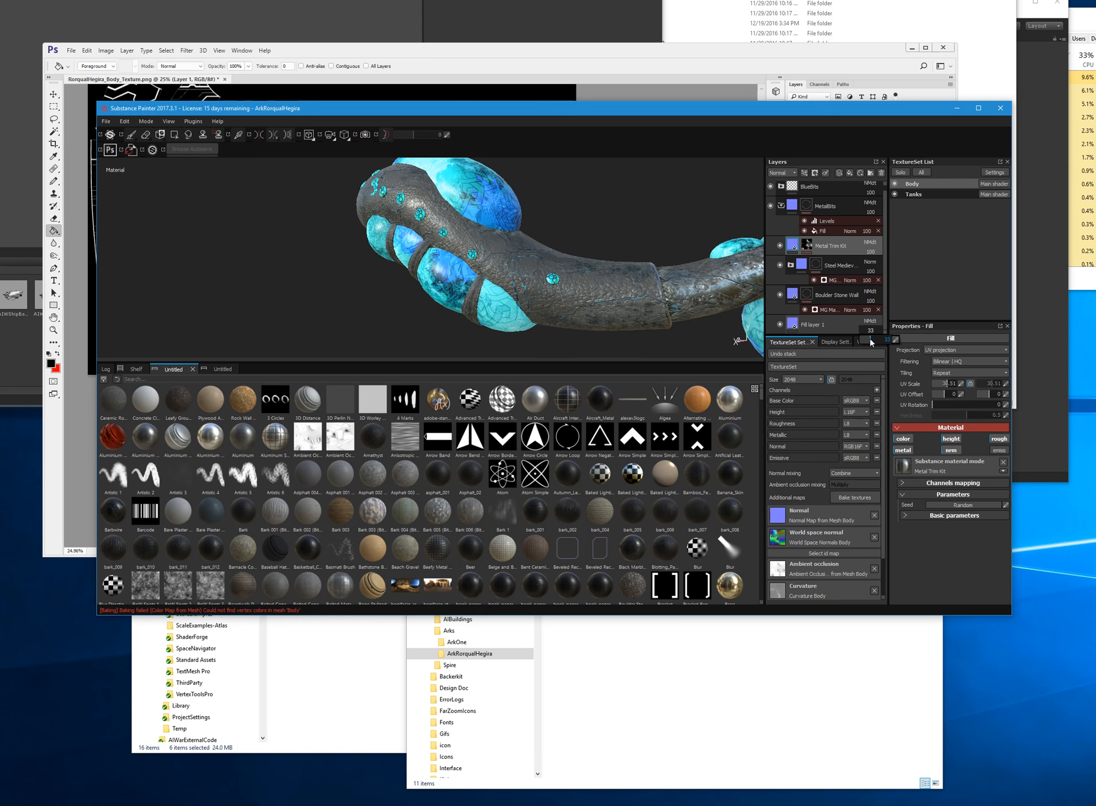
{"action": "left_click", "coordinate": [873, 300]}
{"action": "left_click_drag", "start_coordinate": [870, 309], "coordinate": [871, 307]}
- Set the opacity of the mask generator on the medieval steel folder to 6 and check the body
{"action": "left_click", "coordinate": [867, 279]}
{"action": "left_click", "coordinate": [878, 289]}
{"action": "left_click_drag", "start_coordinate": [877, 289], "coordinate": [864, 288]}
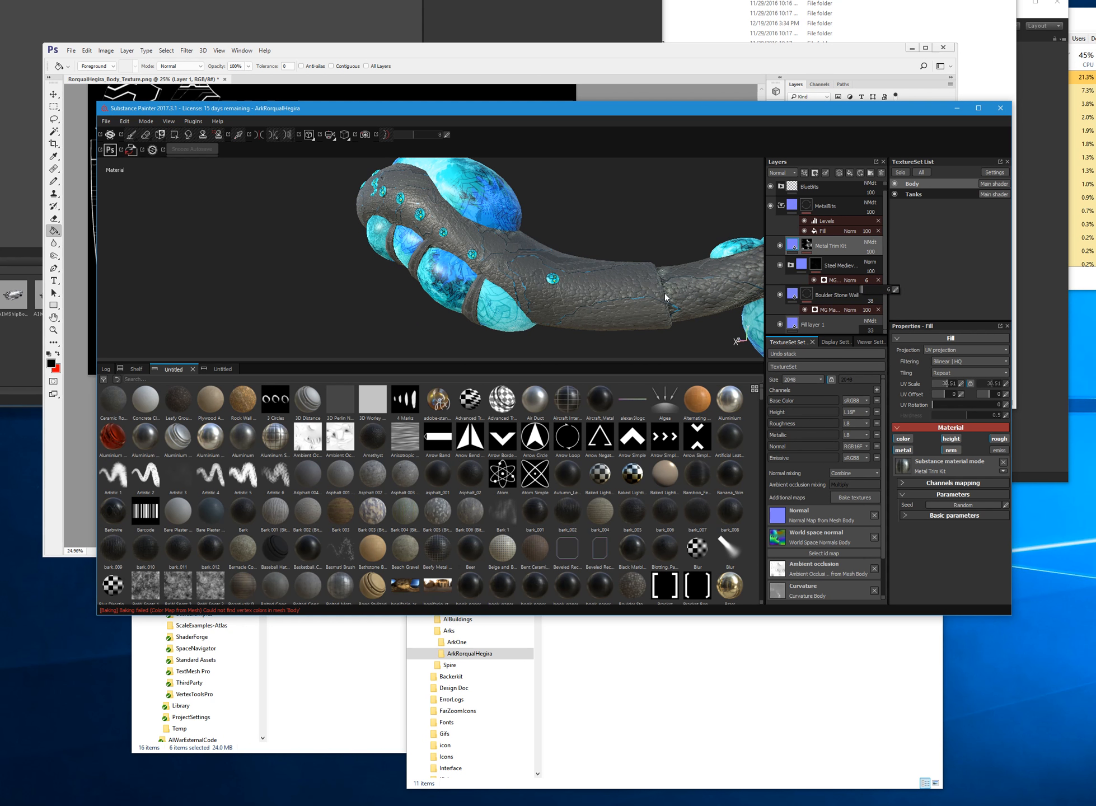
{"action": "mouse_move", "coordinate": [524, 296]}
{"action": "left_mouse_down", "text": "alt"}
{"action": "mouse_move", "coordinate": [560, 324]}
{"action": "mouse_move", "coordinate": [529, 309]}
{"action": "mouse_move", "coordinate": [537, 279]}
{"action": "mouse_move", "coordinate": [427, 279]}
{"action": "mouse_move", "coordinate": [453, 300]}
{"action": "mouse_move", "coordinate": [465, 278]}
{"action": "mouse_move", "coordinate": [377, 275]}
{"action": "mouse_move", "coordinate": [330, 313]}
{"action": "mouse_move", "coordinate": [441, 252]}
{"action": "mouse_move", "coordinate": [296, 311]}
{"action": "mouse_move", "coordinate": [470, 249]}
{"action": "mouse_move", "coordinate": [303, 306]}
{"action": "left_mouse_up", "text": "alt"}
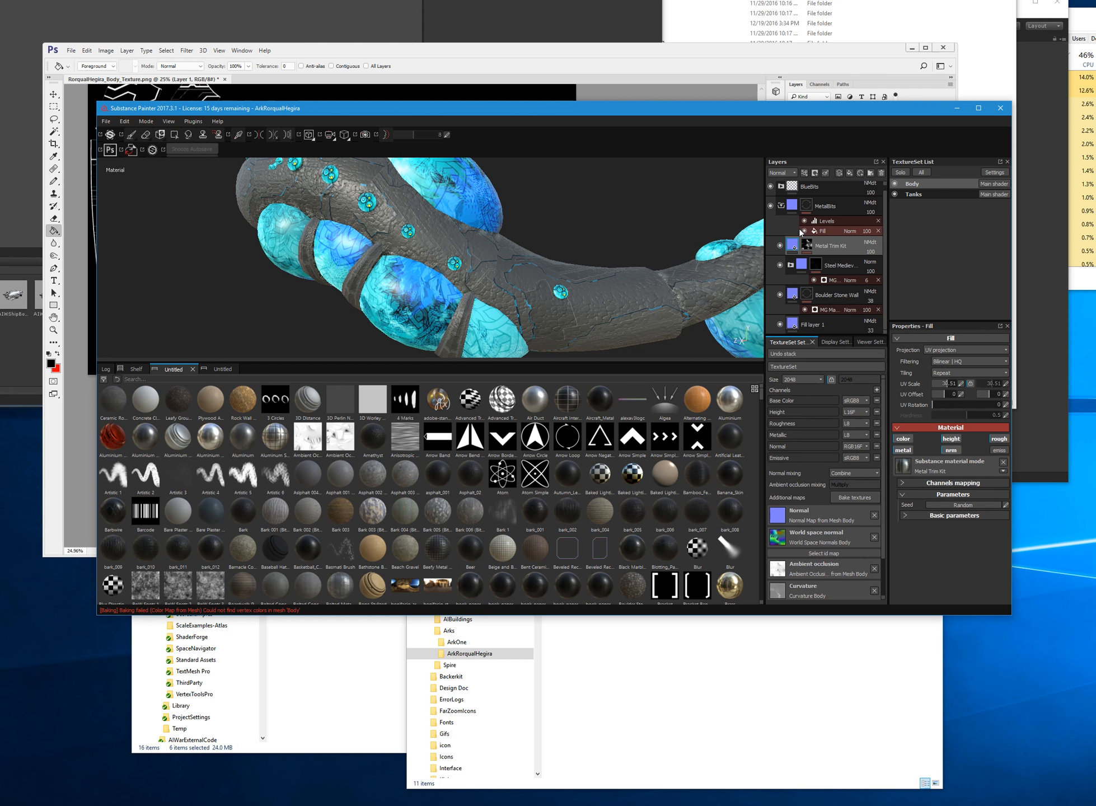
- Check the layer stack's Roughness channel and return the stack to the Base Color channel
{"action": "left_click", "coordinate": [788, 171]}
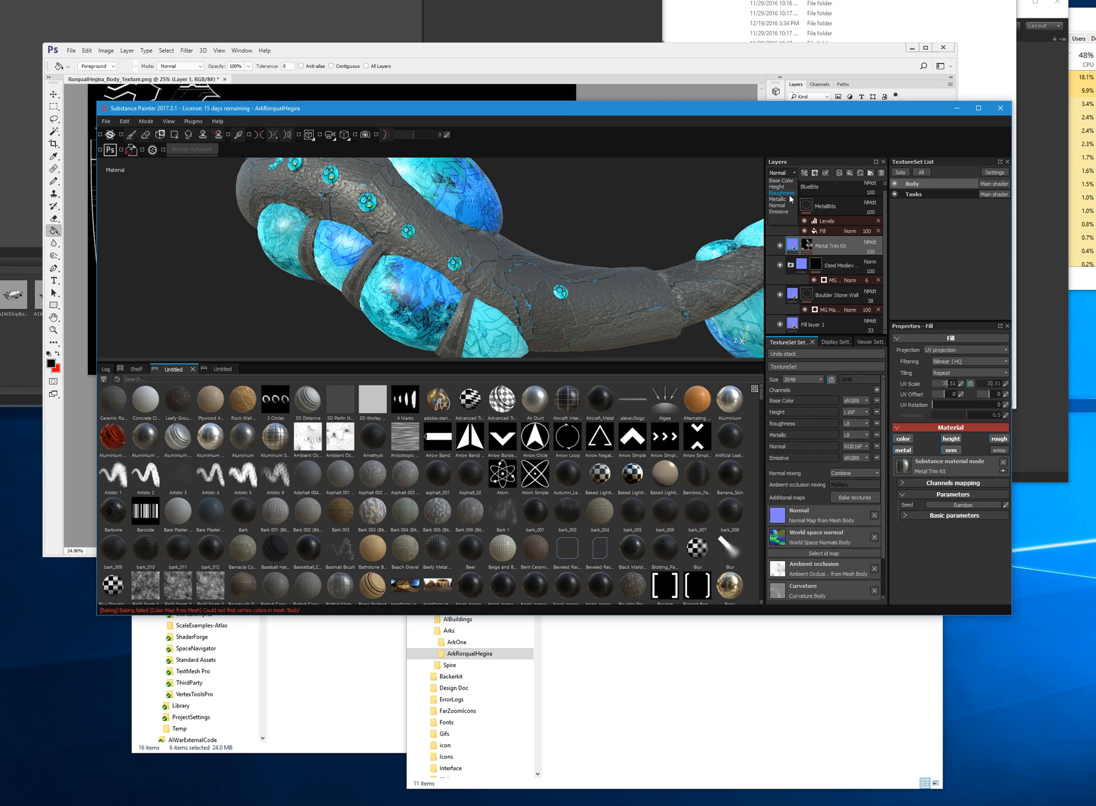
{"action": "left_click", "coordinate": [789, 193]}
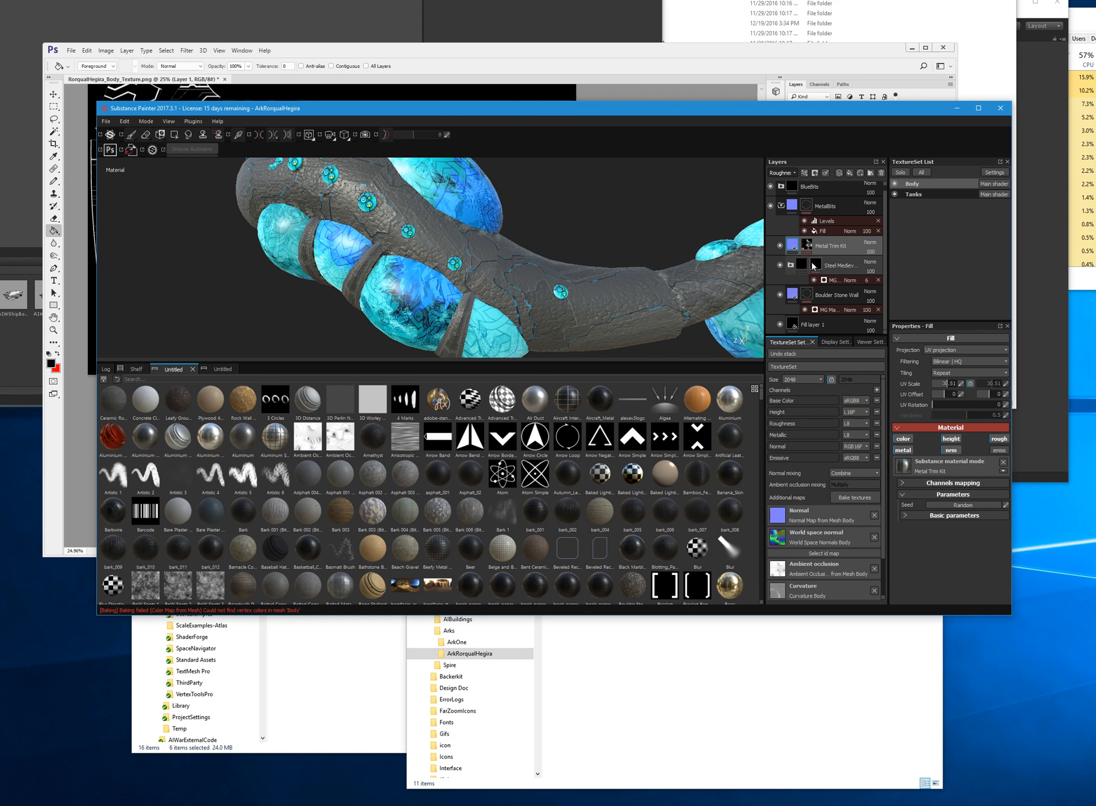
{"action": "left_click", "coordinate": [783, 171]}
{"action": "left_click", "coordinate": [784, 180]}
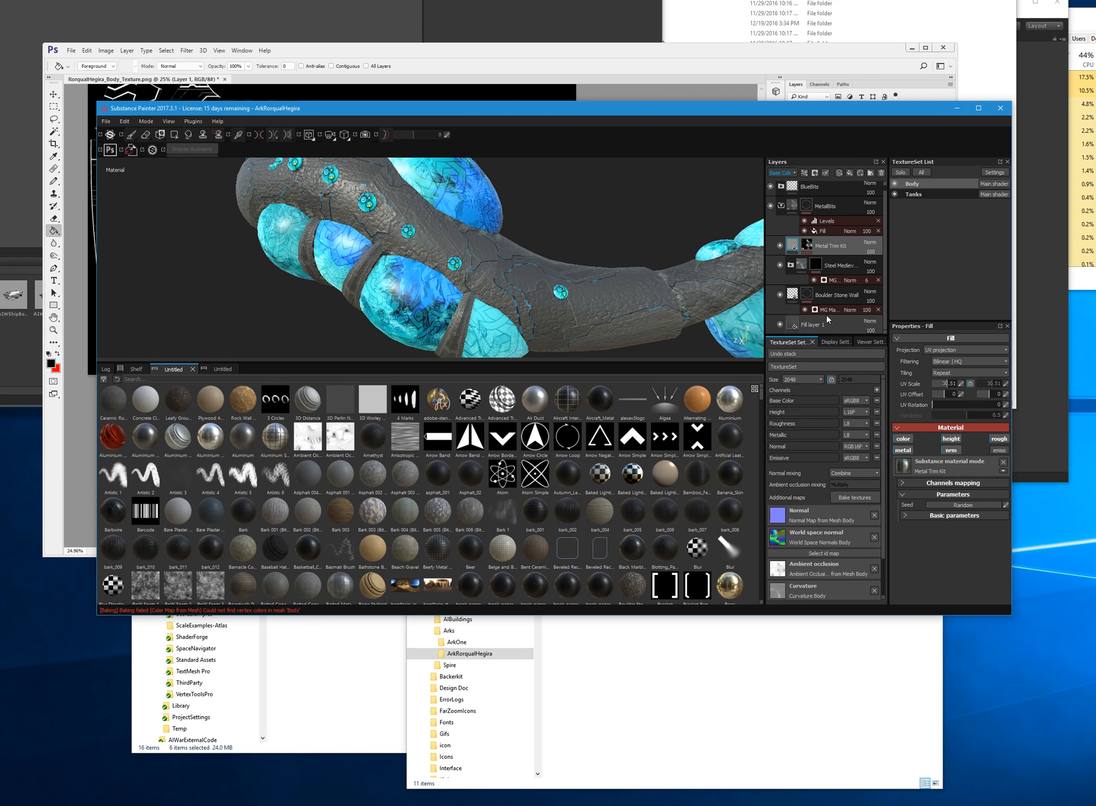
- Select the Boulder Stone Wall layer and hide it
{"action": "left_click", "coordinate": [828, 296]}
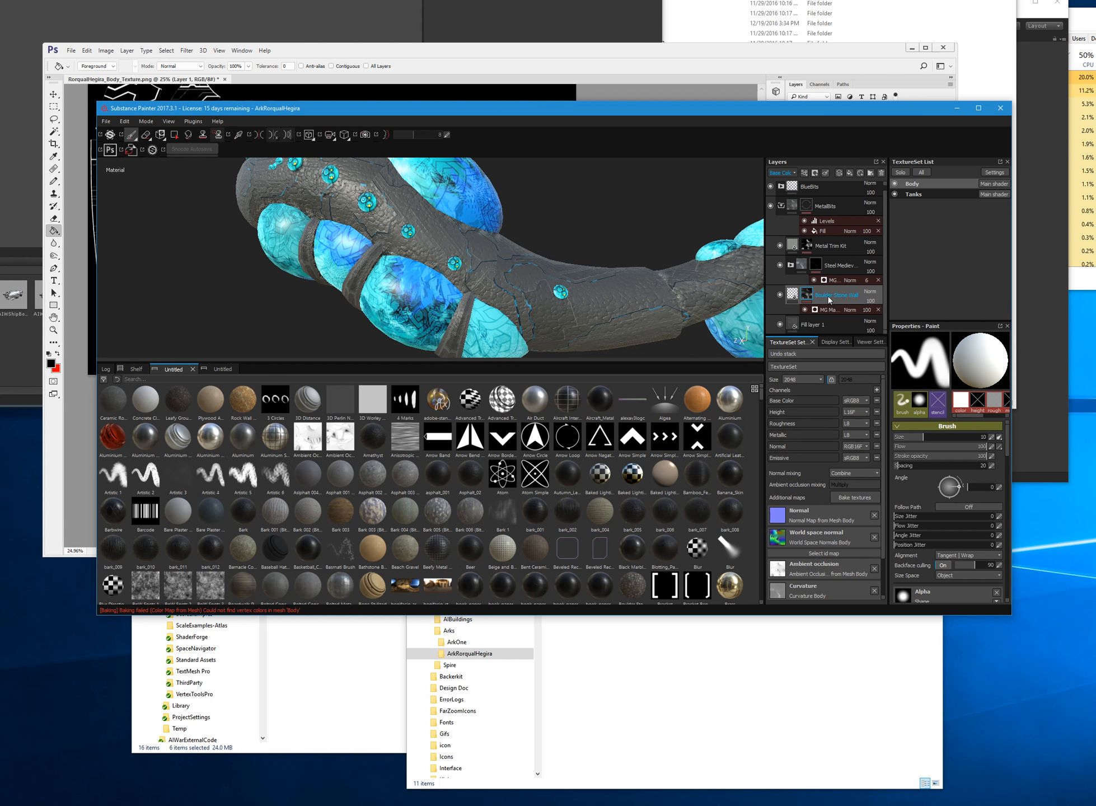
{"action": "left_click", "coordinate": [840, 266]}
{"action": "left_click", "coordinate": [795, 292]}
{"action": "left_click", "coordinate": [780, 294]}
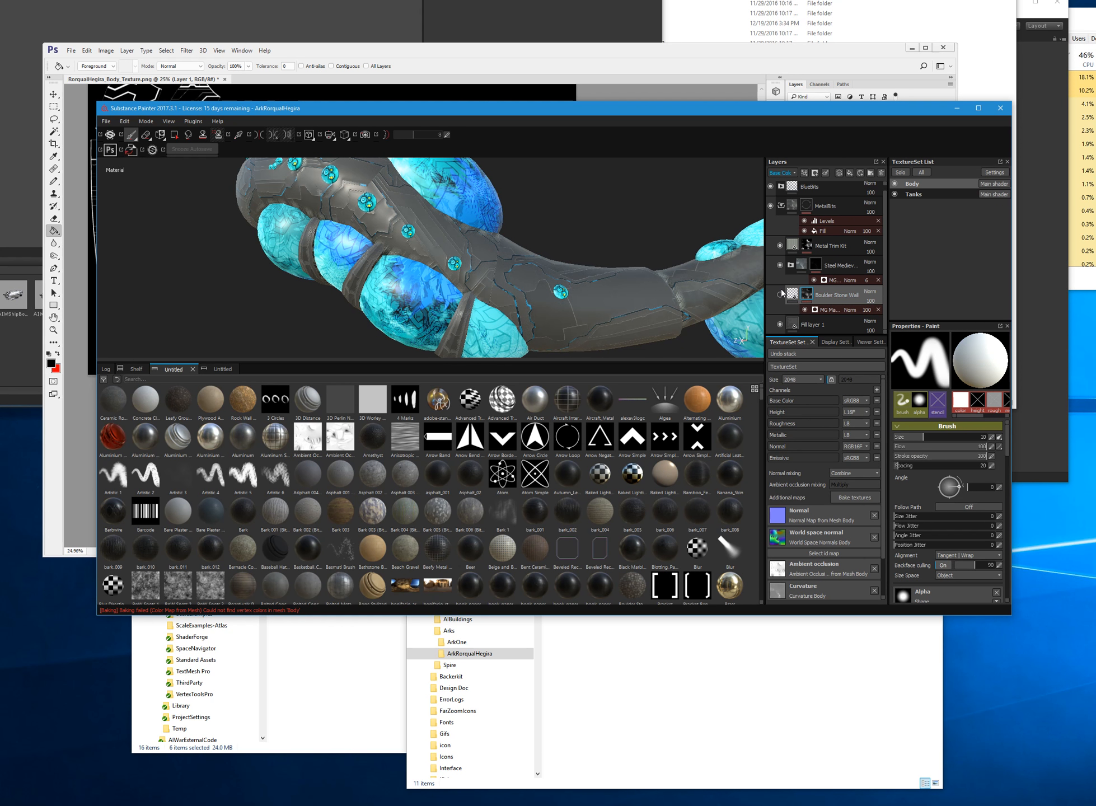
- Show the Boulder Stone Wall layer again and turn off its metal and rough channels, leaving only height and normal
{"action": "left_click", "coordinate": [781, 295]}
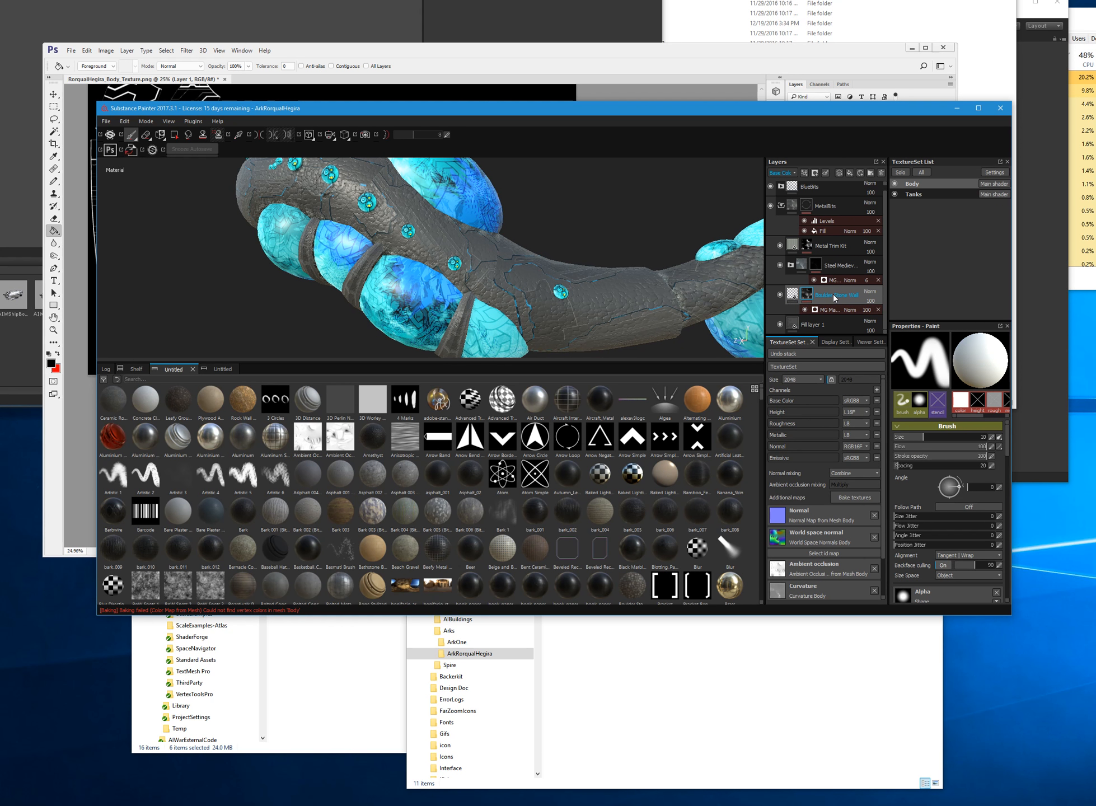
{"action": "scroll", "coordinate": [893, 470], "scroll_direction": "down", "scroll_amount": 5}
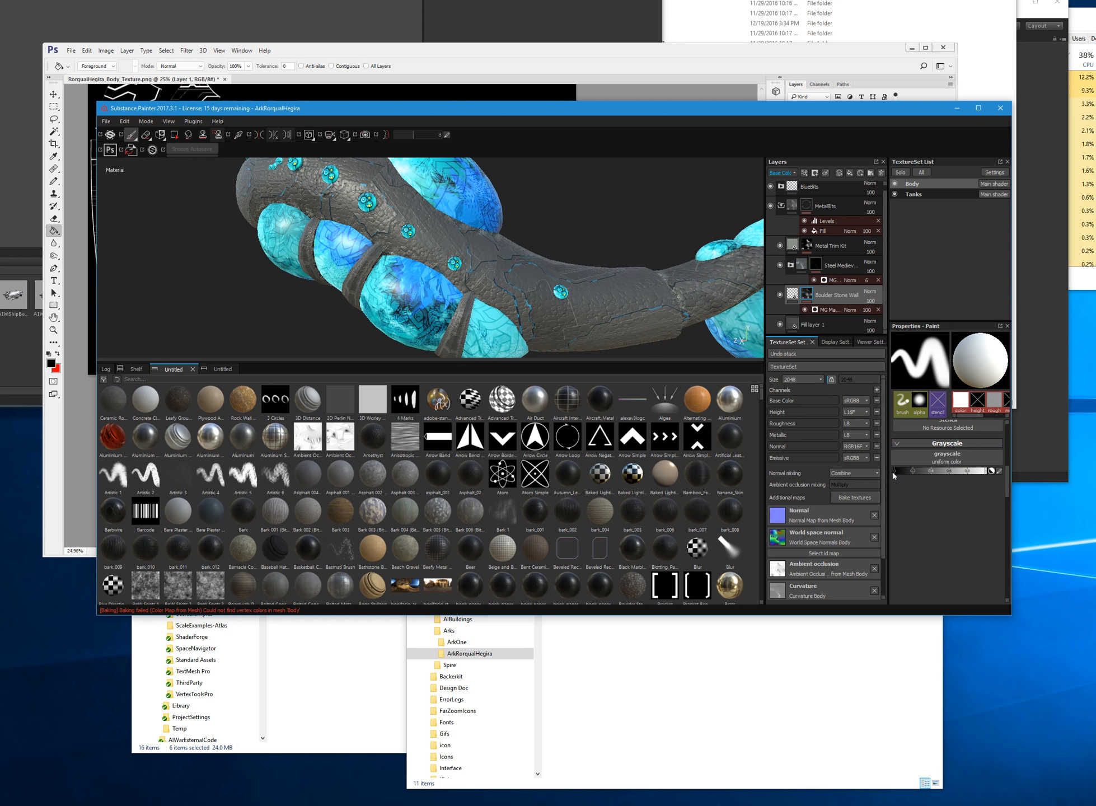
{"action": "scroll", "coordinate": [892, 471], "scroll_direction": "up", "scroll_amount": 5}
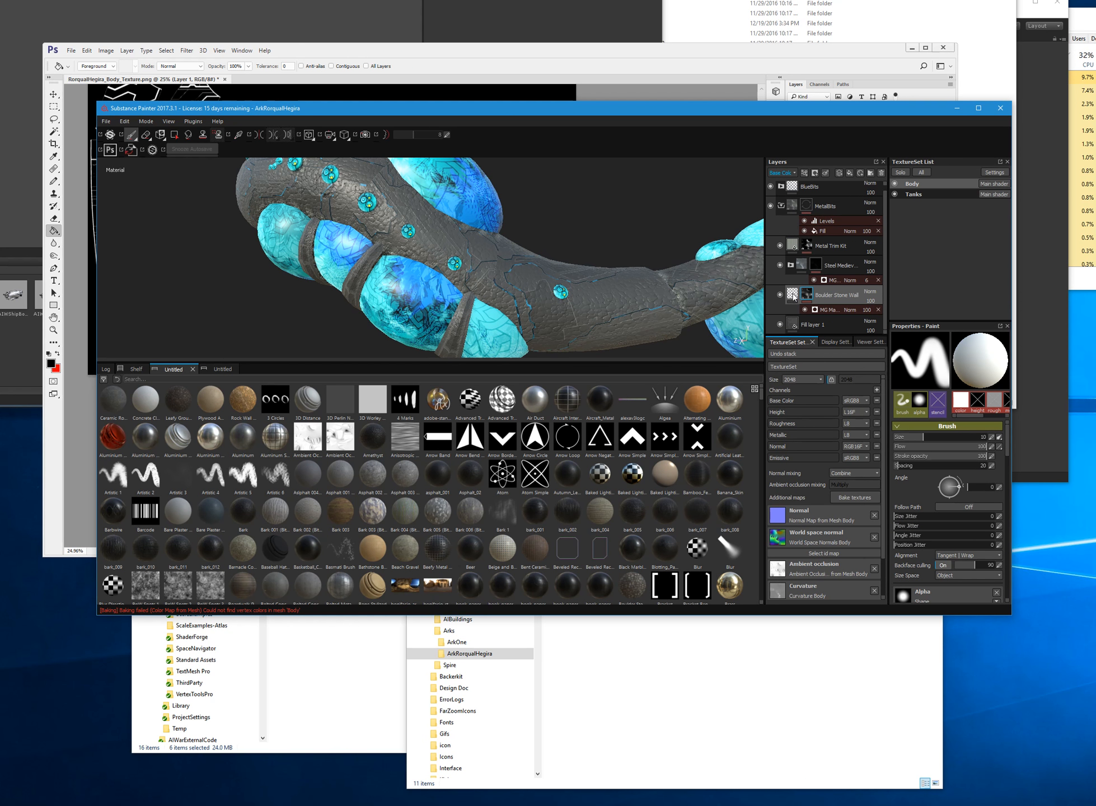
{"action": "left_click", "coordinate": [793, 296]}
{"action": "mouse_move", "coordinate": [795, 300]}
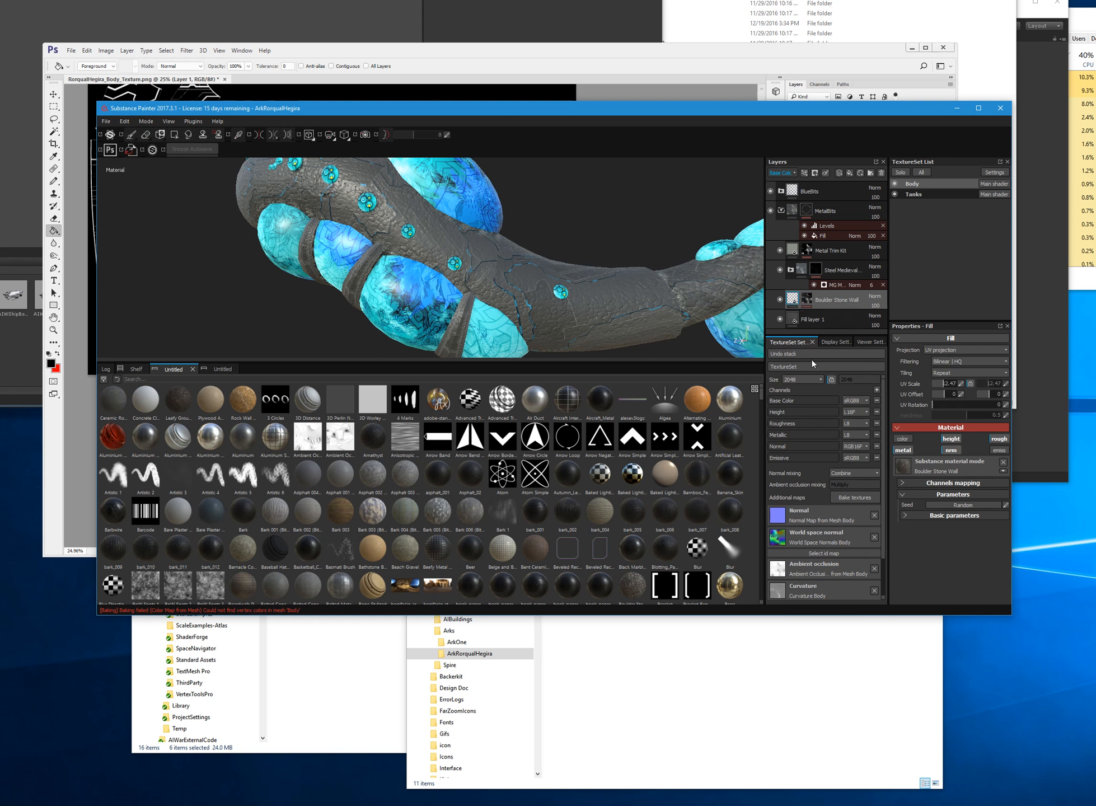
{"action": "left_click", "coordinate": [958, 504]}
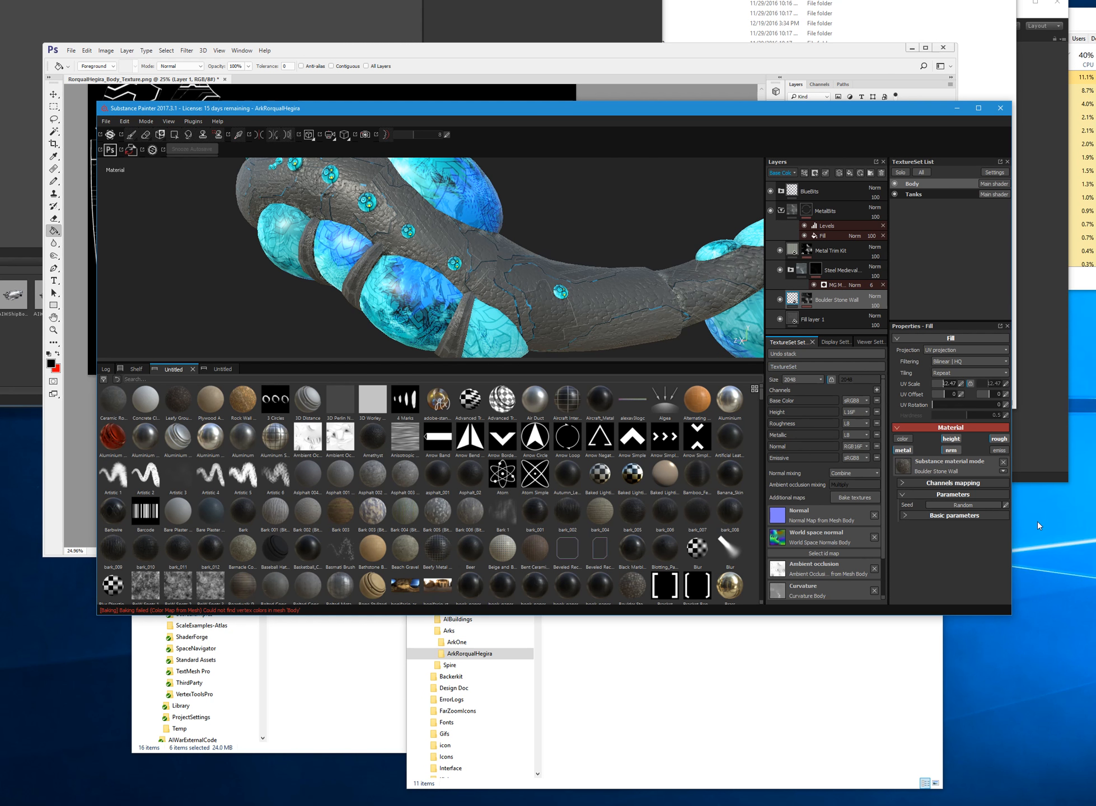
{"action": "left_click", "coordinate": [904, 451]}
{"action": "left_click", "coordinate": [1000, 440]}
{"action": "left_click", "coordinate": [903, 450]}
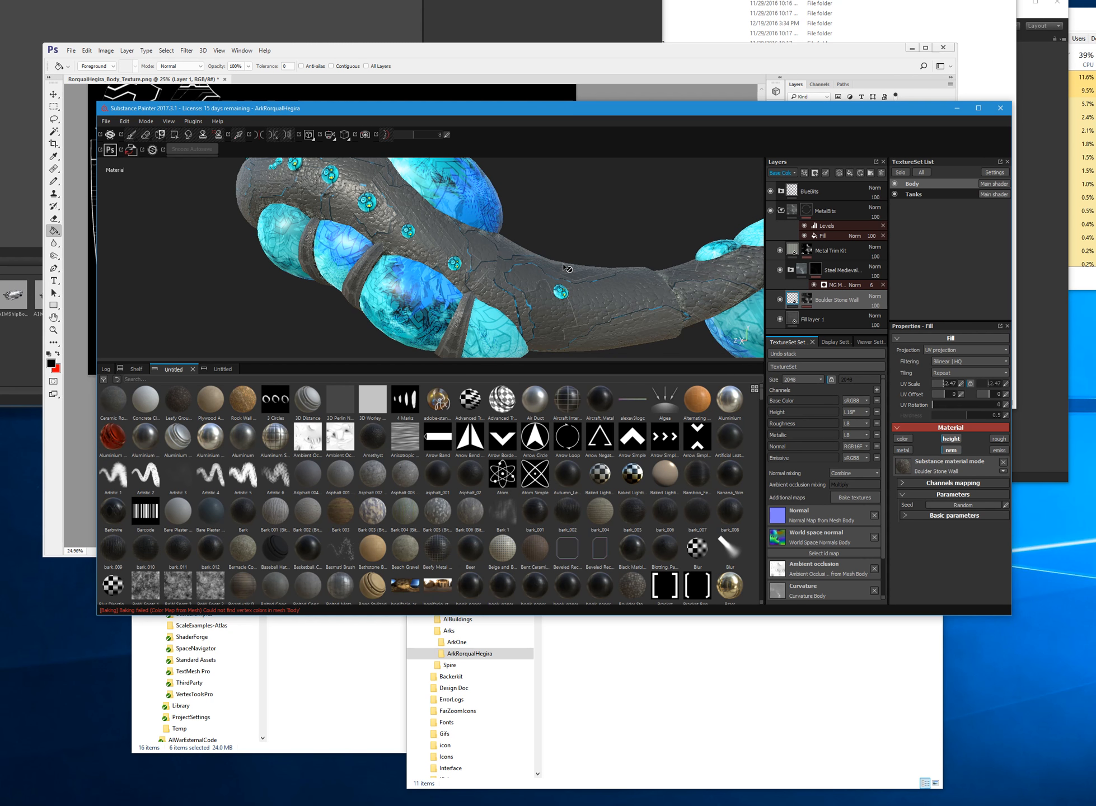
- Toggle the Boulder Stone Wall layer's height and normal channels off and on to compare their effect on the body
{"action": "left_click_drag", "start_coordinate": [674, 295], "coordinate": [464, 287], "text": "alt"}
{"action": "left_click", "coordinate": [950, 439]}
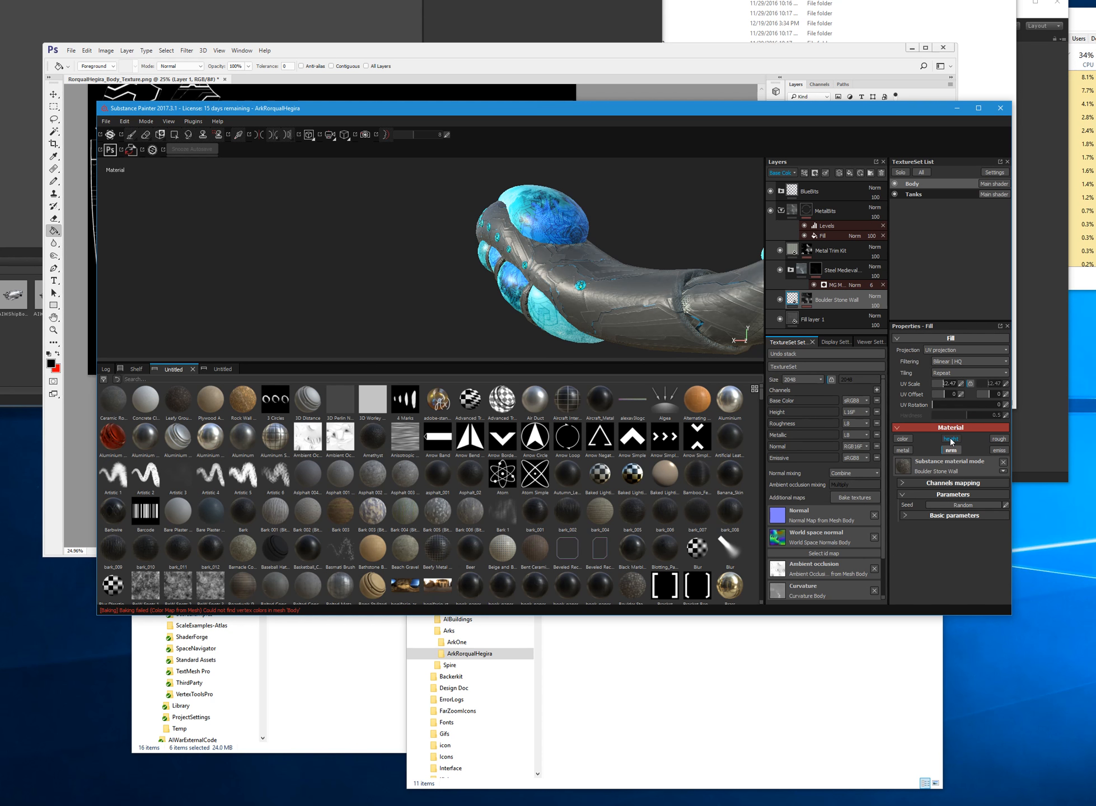
{"action": "left_click_drag", "start_coordinate": [666, 246], "coordinate": [643, 243], "text": "alt"}
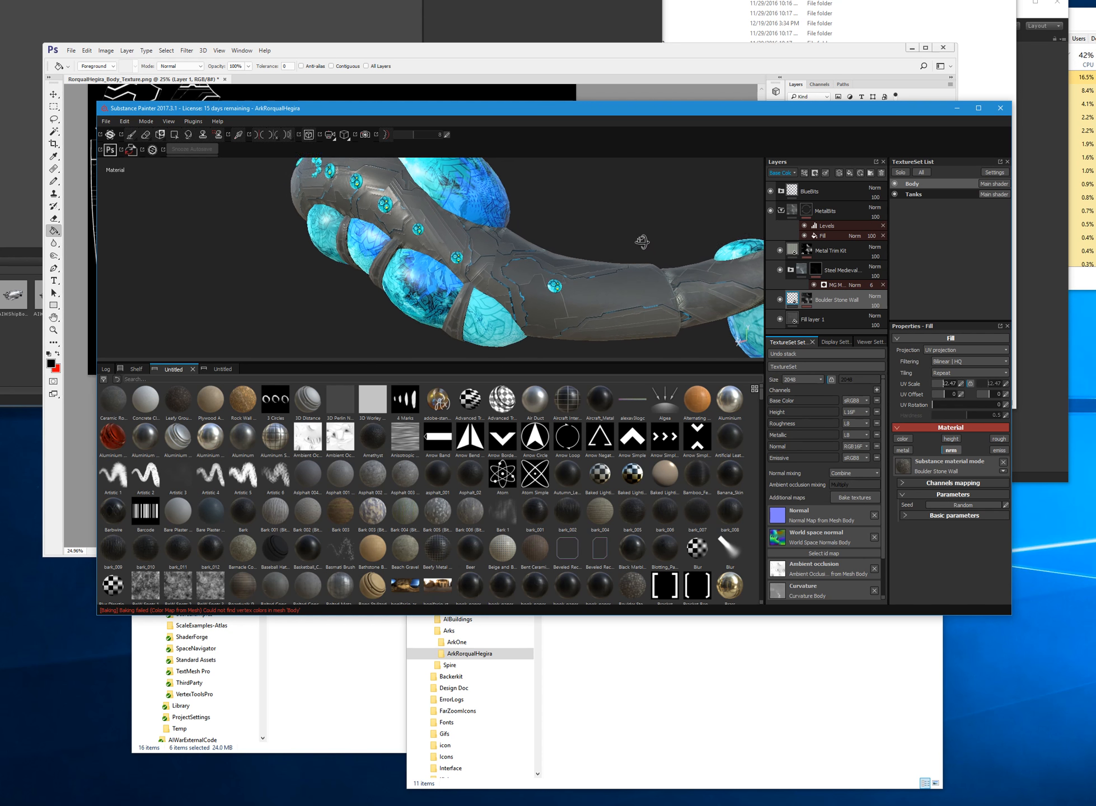
{"action": "left_click", "coordinate": [953, 450]}
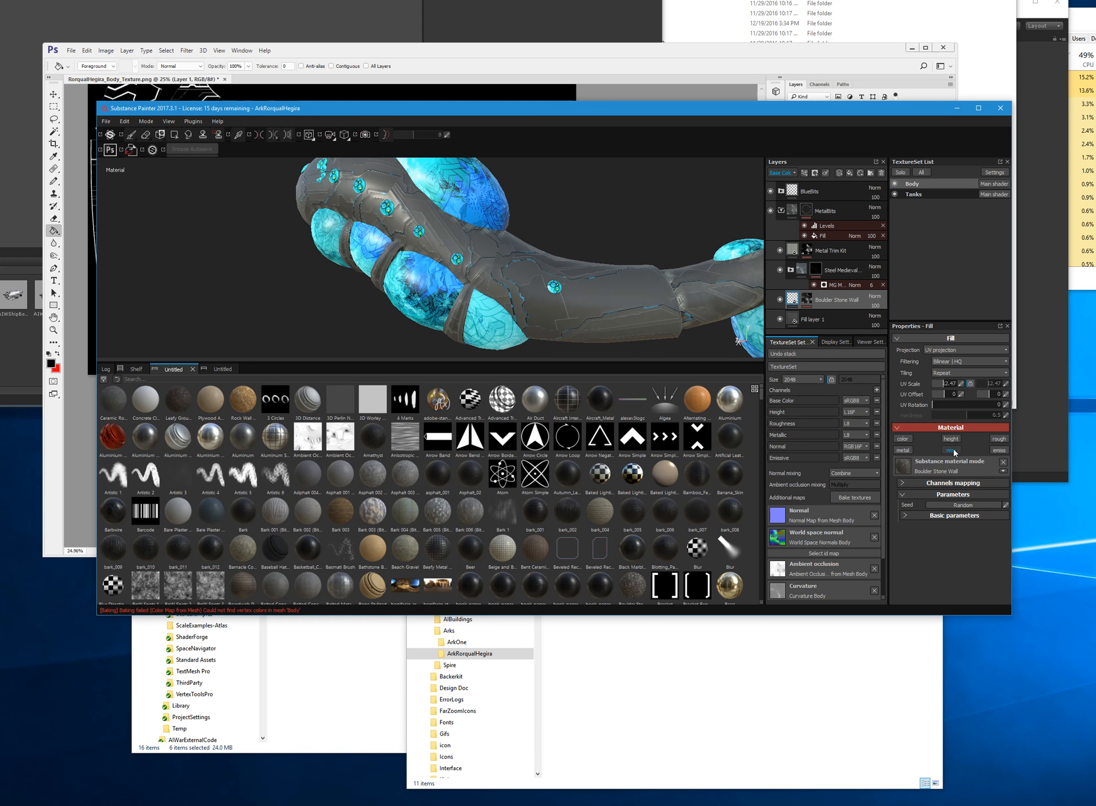
{"action": "left_click", "coordinate": [951, 439]}
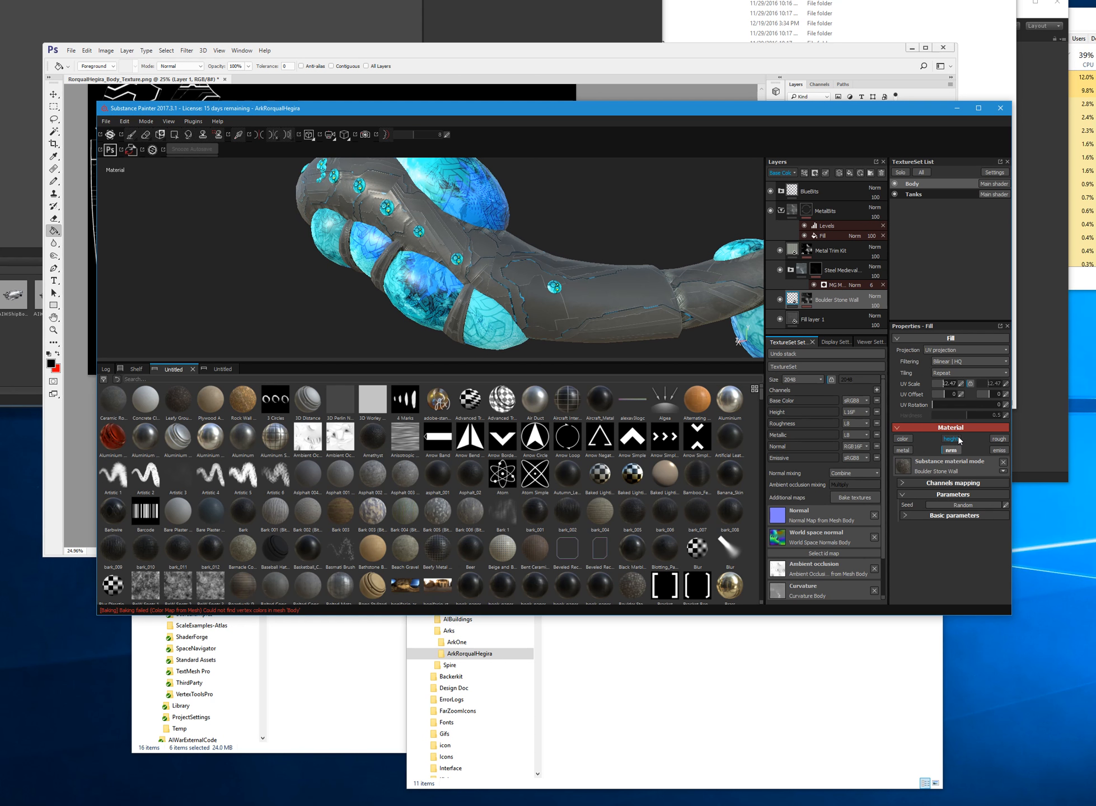
- In the Boulder Stone Wall material's basic parameters, set the Height Range to 0.2 and the Height Position to 0.4
{"action": "left_click", "coordinate": [905, 515]}
{"action": "scroll", "coordinate": [898, 554], "scroll_direction": "down", "scroll_amount": 1}
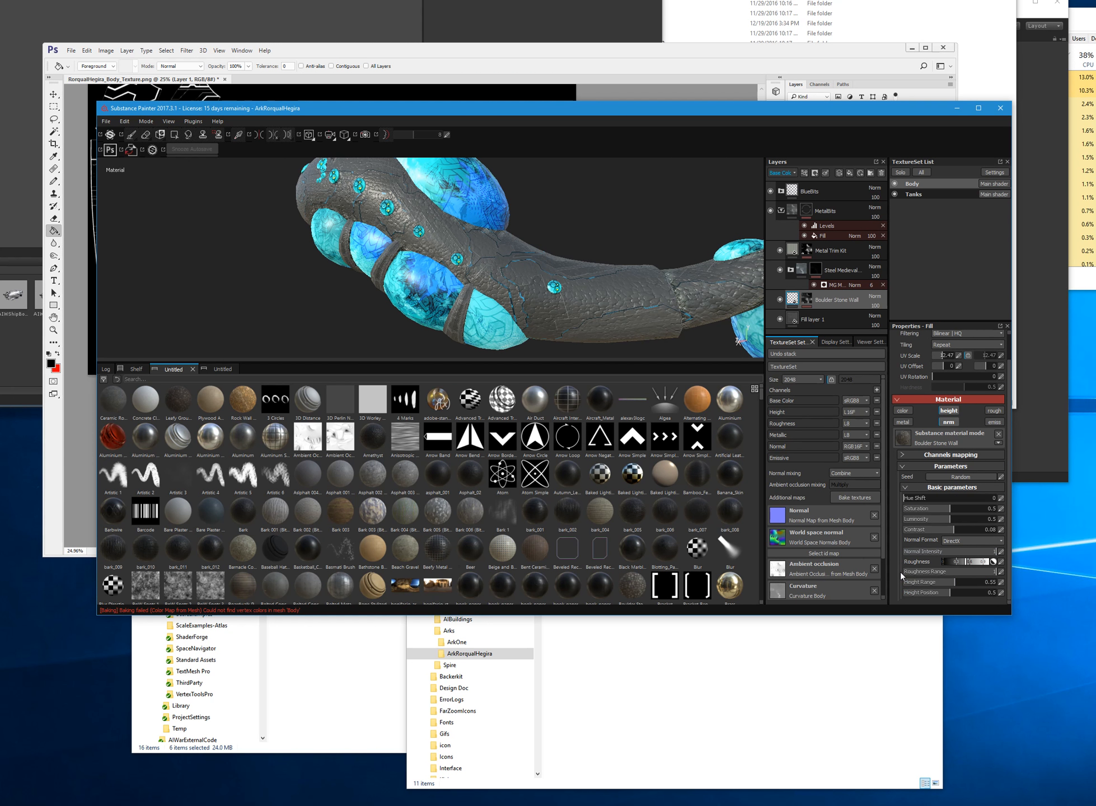
{"action": "left_click", "coordinate": [928, 591]}
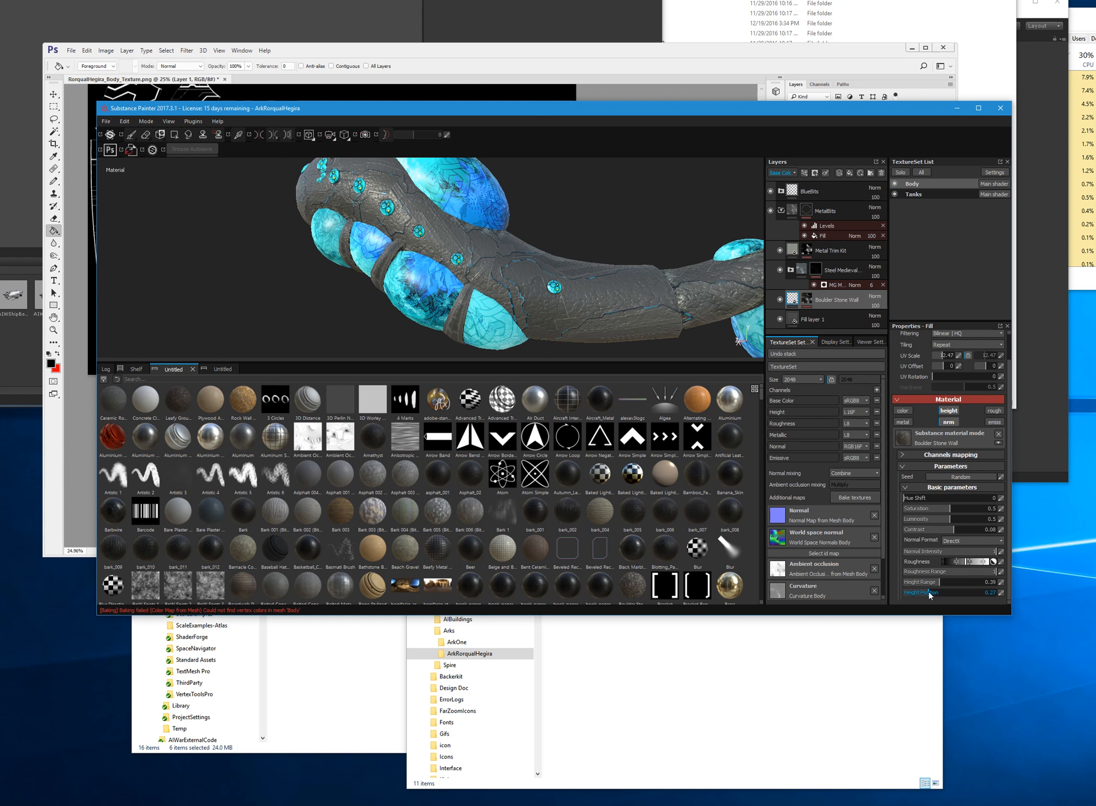
{"action": "left_click", "coordinate": [968, 595]}
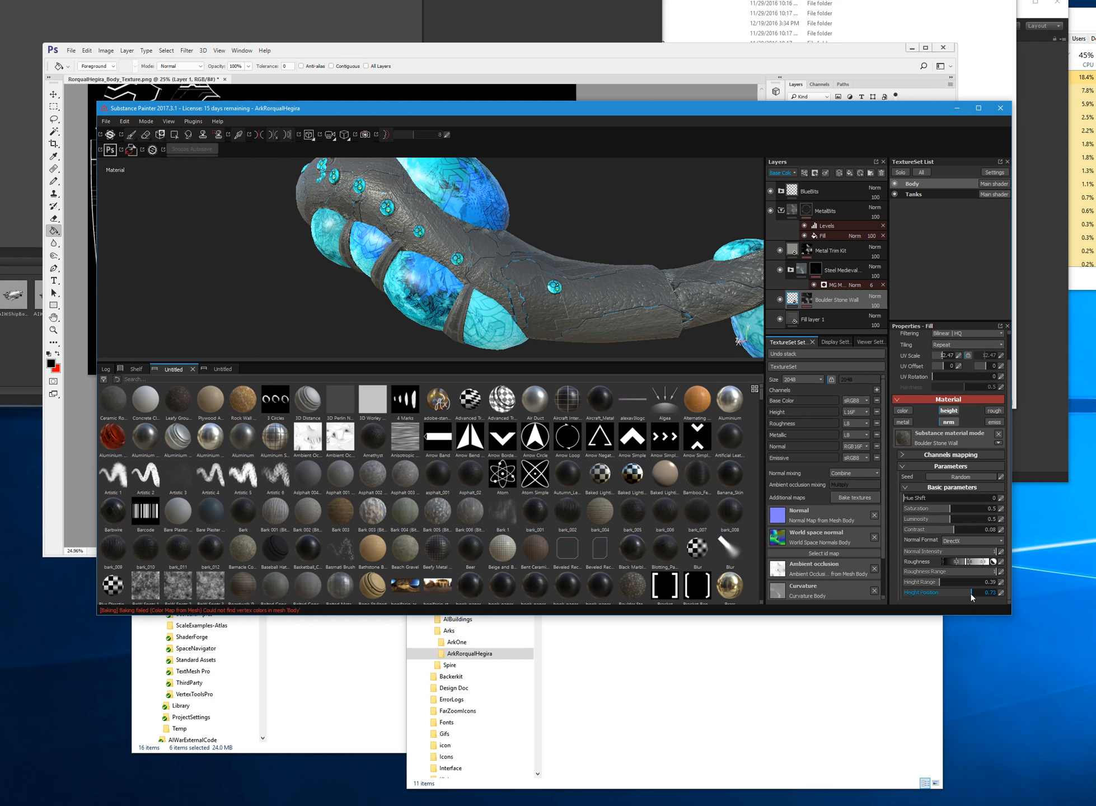
{"action": "left_click", "coordinate": [940, 594]}
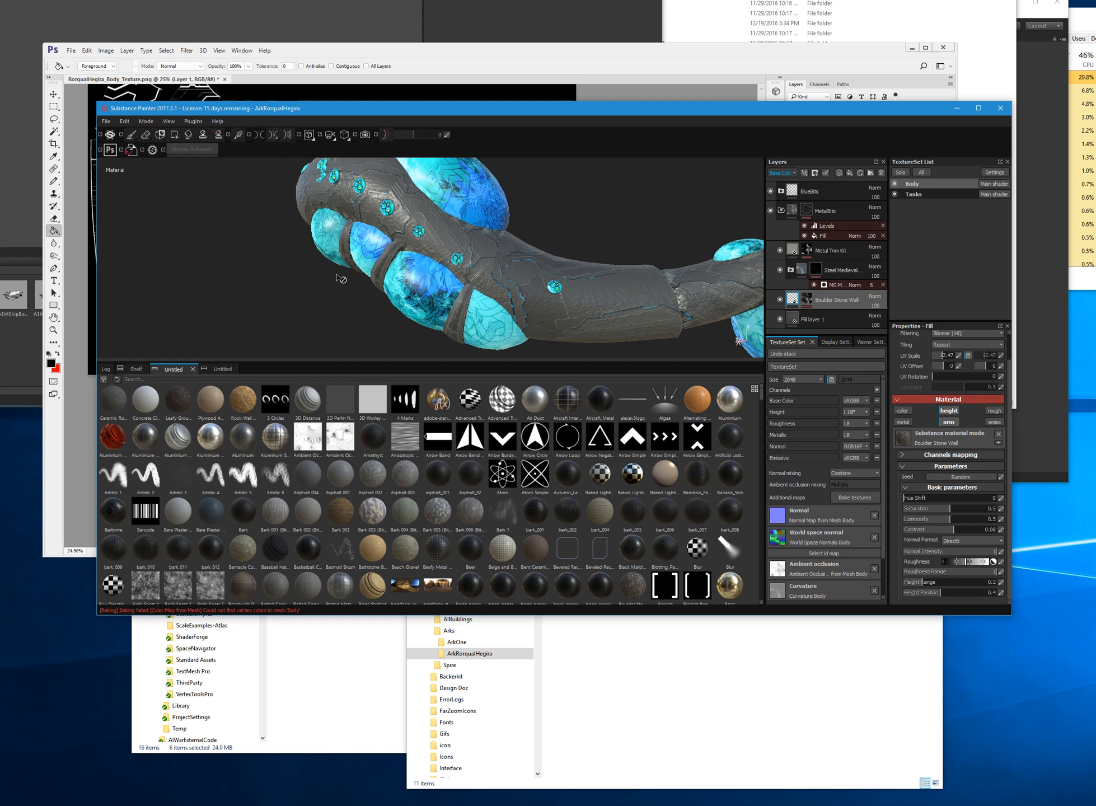
- Examine the stone relief on the metal panels from the front and along the side of the body
{"action": "scroll", "coordinate": [327, 208], "scroll_direction": "down", "scroll_amount": 6}
{"action": "left_click_drag", "start_coordinate": [285, 232], "coordinate": [447, 300], "text": "alt"}
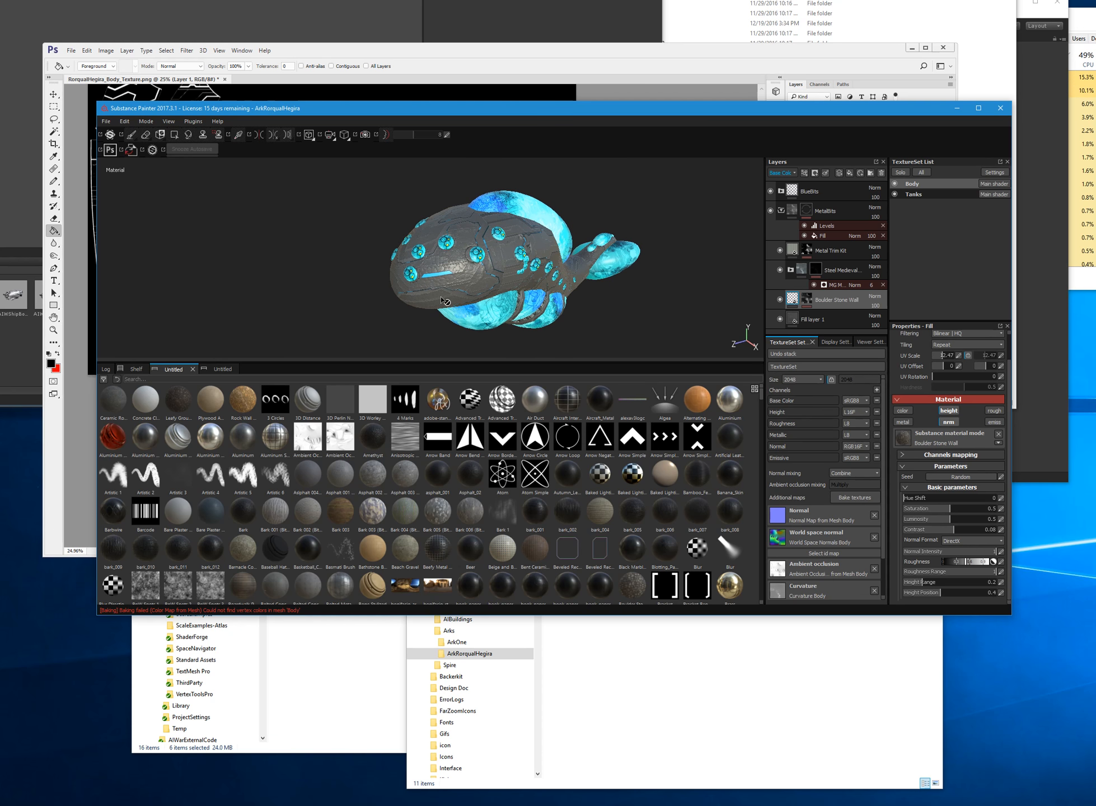
{"action": "scroll", "coordinate": [445, 292], "scroll_direction": "up", "scroll_amount": 5}
{"action": "left_click_drag", "start_coordinate": [315, 286], "coordinate": [485, 318], "text": "alt"}
{"action": "scroll", "coordinate": [486, 319], "scroll_direction": "down", "scroll_amount": 6}
{"action": "middle_click_drag", "start_coordinate": [560, 322], "coordinate": [475, 175], "text": "alt"}
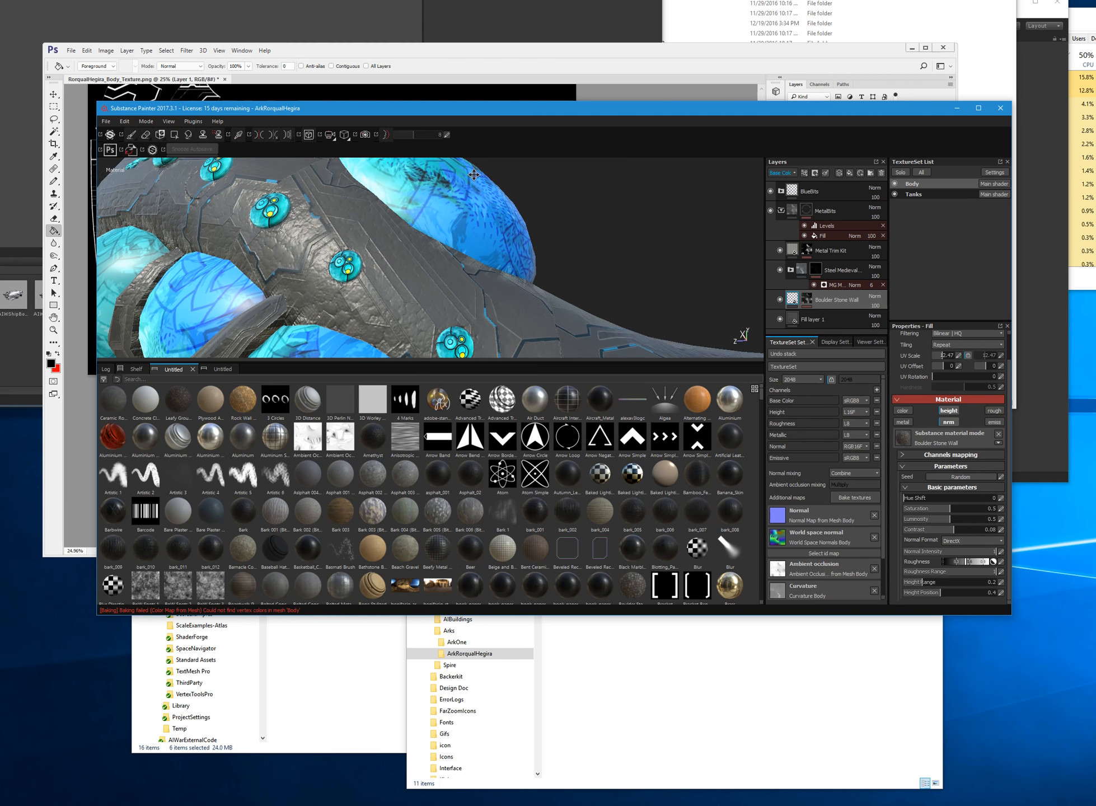
{"action": "left_click_drag", "start_coordinate": [474, 175], "coordinate": [533, 239], "text": "alt"}
{"action": "left_click_drag", "start_coordinate": [634, 346], "coordinate": [604, 291], "text": "alt"}
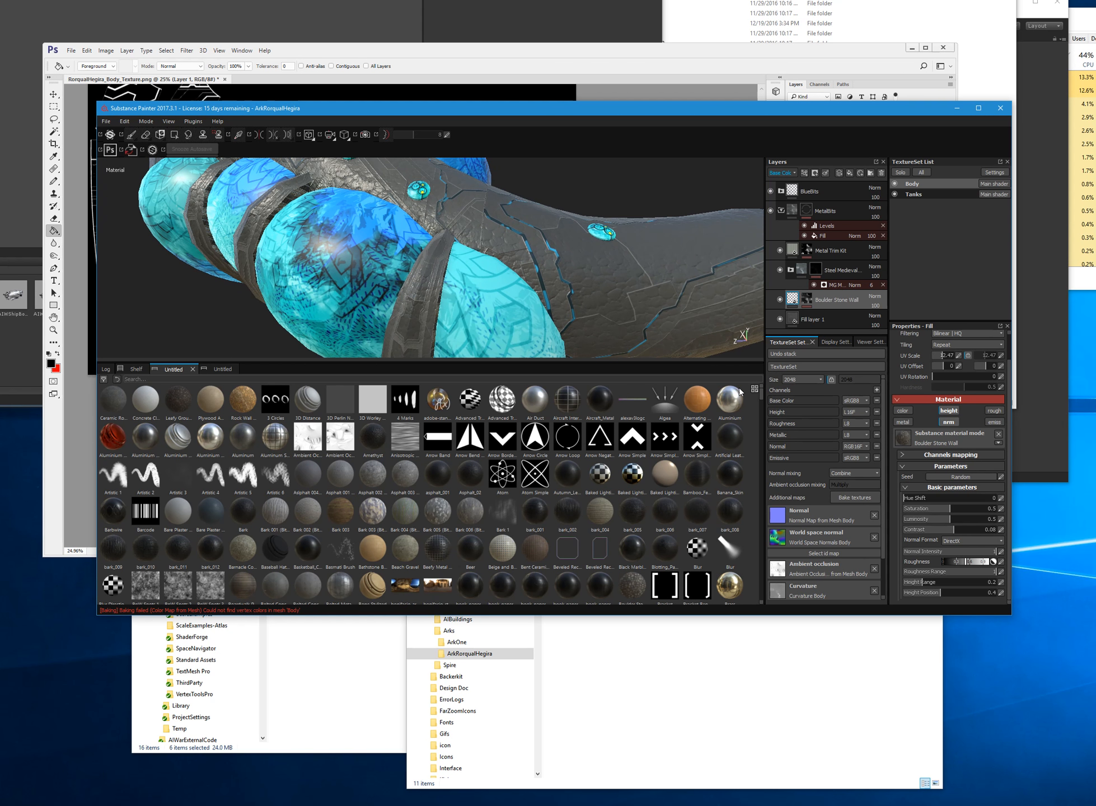
- Hide the Boulder Stone Wall layer and inspect the metal panels and ribs around the blue pods without it
{"action": "left_click", "coordinate": [781, 300]}
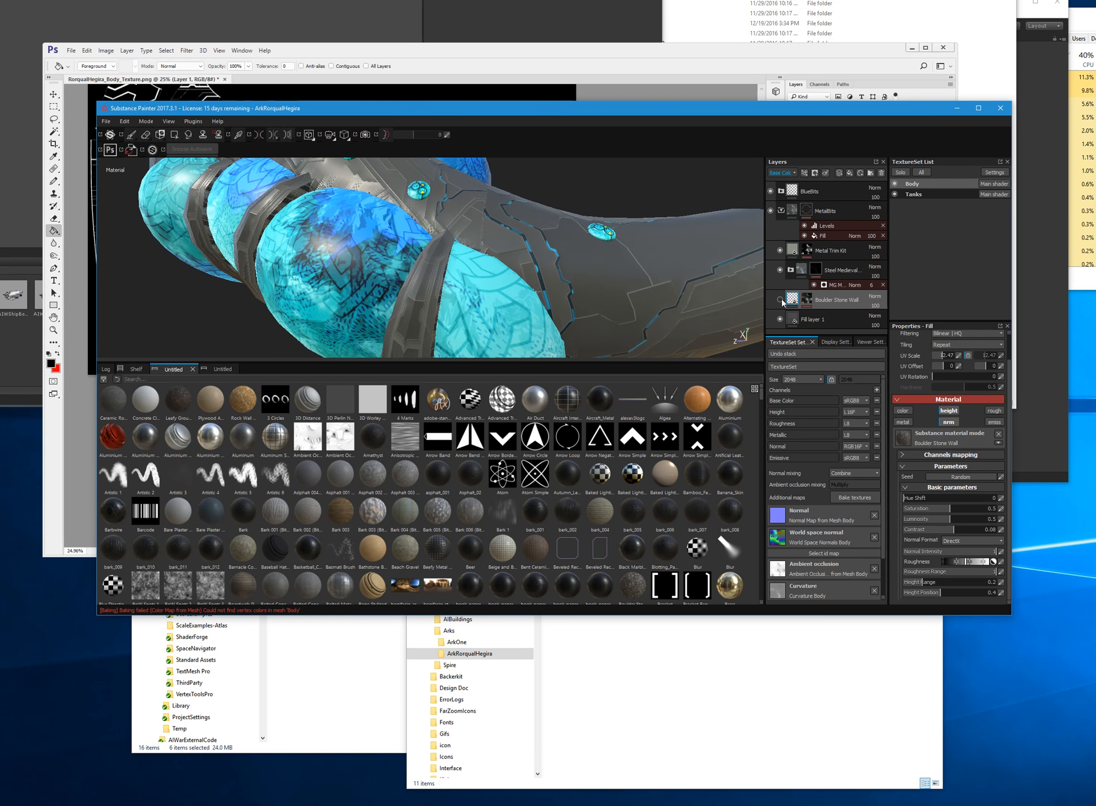
{"action": "left_click_drag", "start_coordinate": [679, 235], "coordinate": [648, 260], "text": "alt"}
{"action": "left_click_drag", "start_coordinate": [385, 186], "coordinate": [359, 178], "text": "alt"}
{"action": "middle_click_drag", "start_coordinate": [392, 176], "coordinate": [520, 292], "text": "alt"}
{"action": "scroll", "coordinate": [478, 276], "scroll_direction": "up", "scroll_amount": 5}
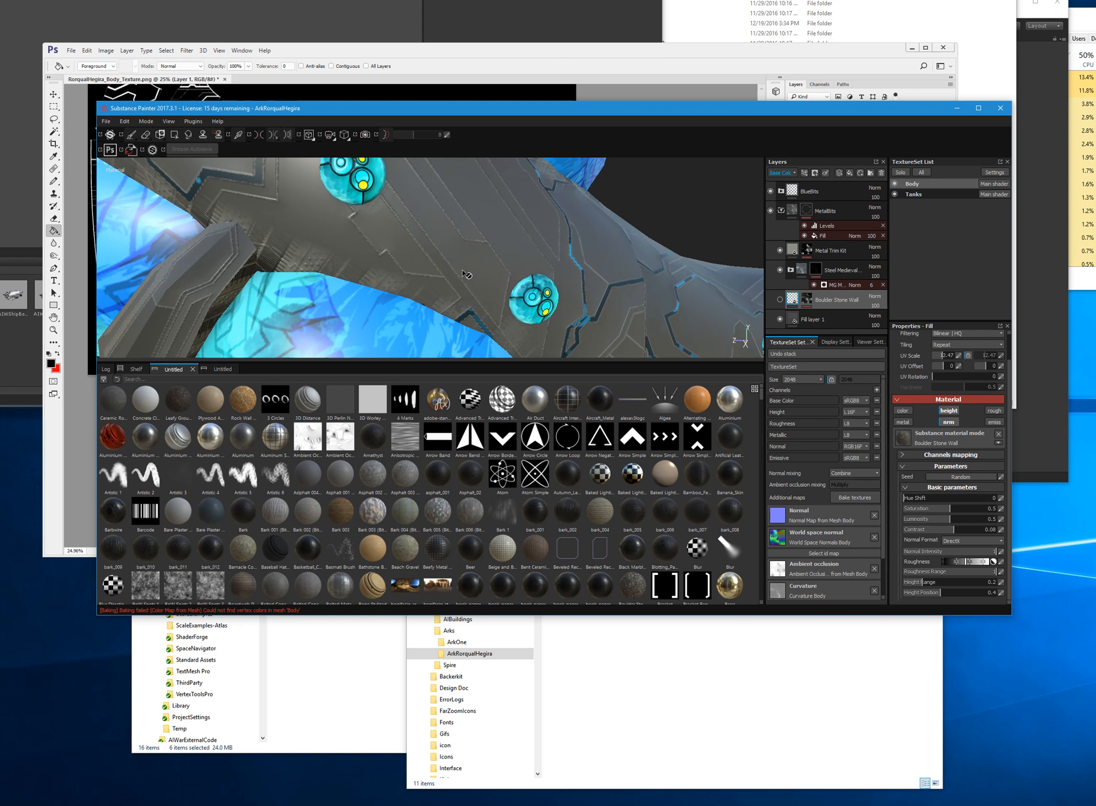
{"action": "middle_click_drag", "start_coordinate": [292, 266], "coordinate": [445, 254], "text": "alt"}
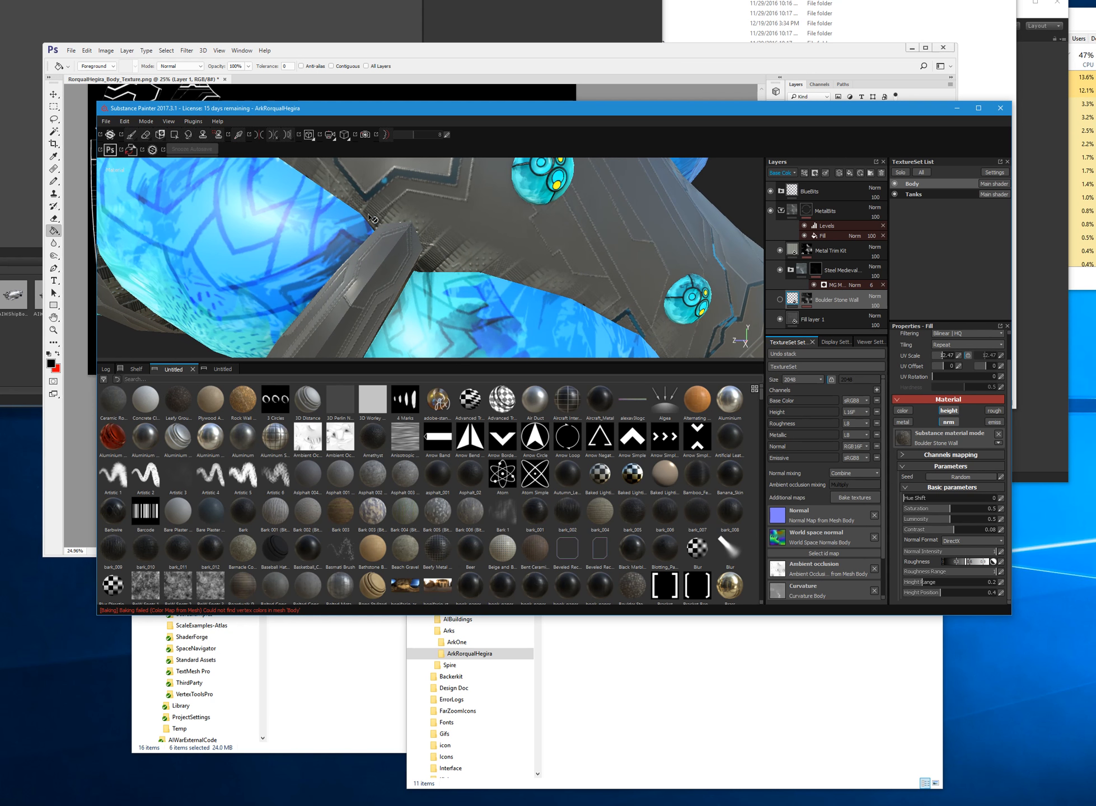
{"action": "scroll", "coordinate": [469, 249], "scroll_direction": "down", "scroll_amount": 5}
{"action": "scroll", "coordinate": [354, 312], "scroll_direction": "up", "scroll_amount": 7}
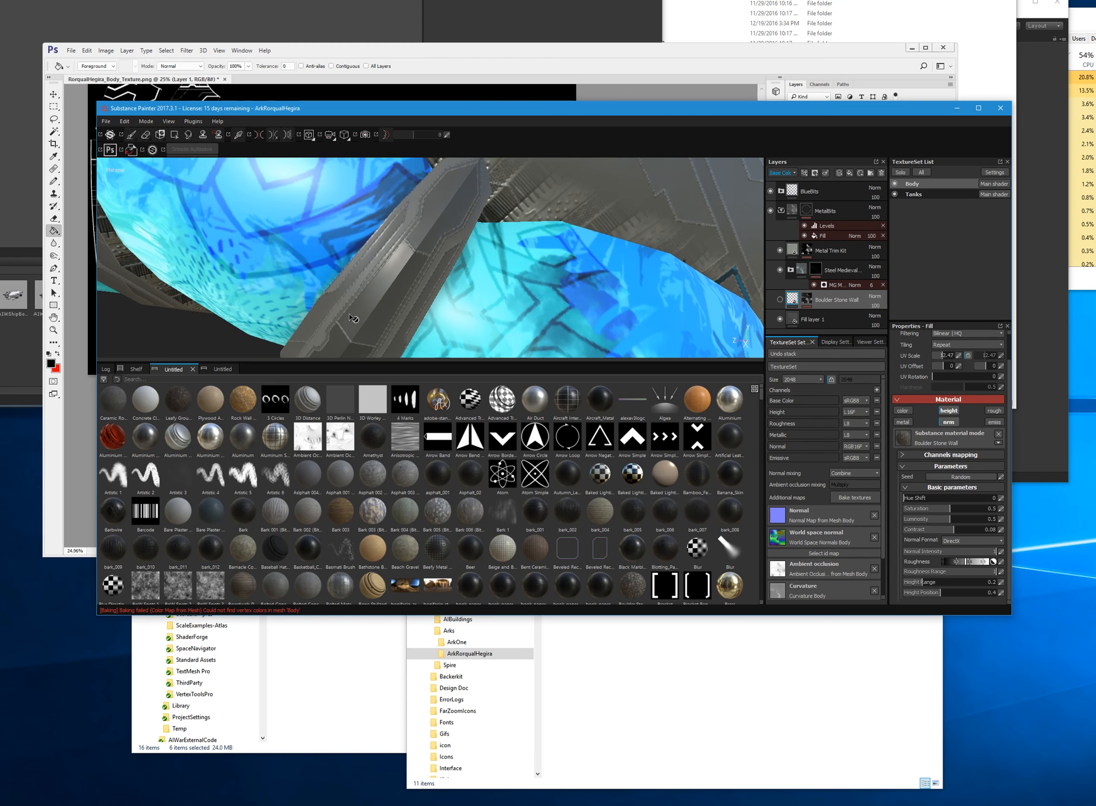
{"action": "scroll", "coordinate": [351, 323], "scroll_direction": "down", "scroll_amount": 5}
{"action": "middle_click_drag", "start_coordinate": [215, 238], "coordinate": [397, 267], "text": "alt"}
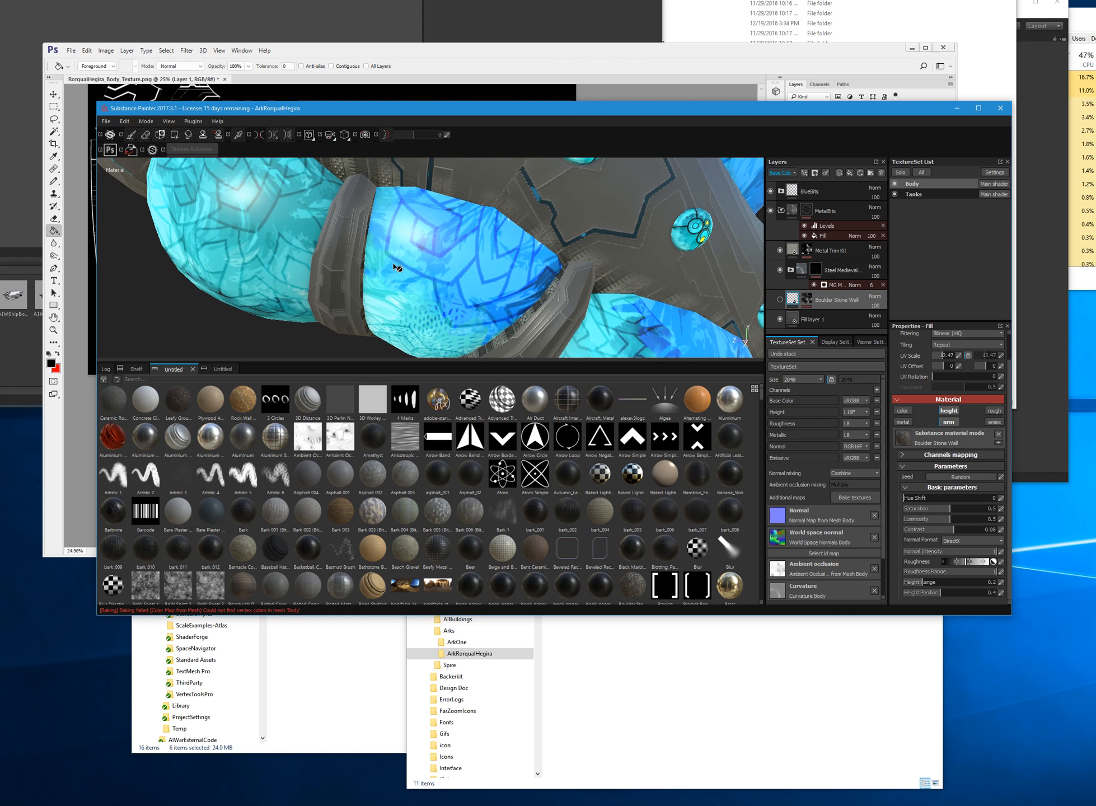
{"action": "scroll", "coordinate": [399, 230], "scroll_direction": "down", "scroll_amount": 5}
{"action": "left_click_drag", "start_coordinate": [495, 222], "coordinate": [655, 310], "text": "alt"}
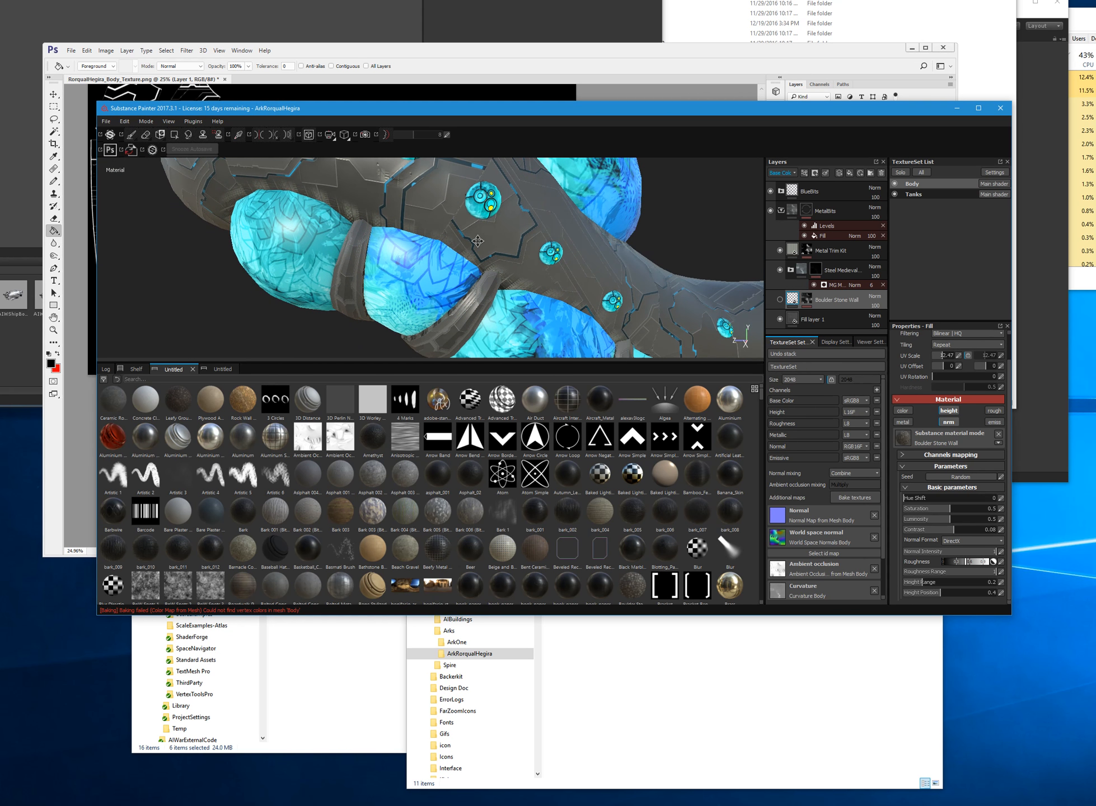
- Turn off the color, metal and rough channels of the Metal Trim Kit layer and check the body from several sides
{"action": "left_click", "coordinate": [831, 250]}
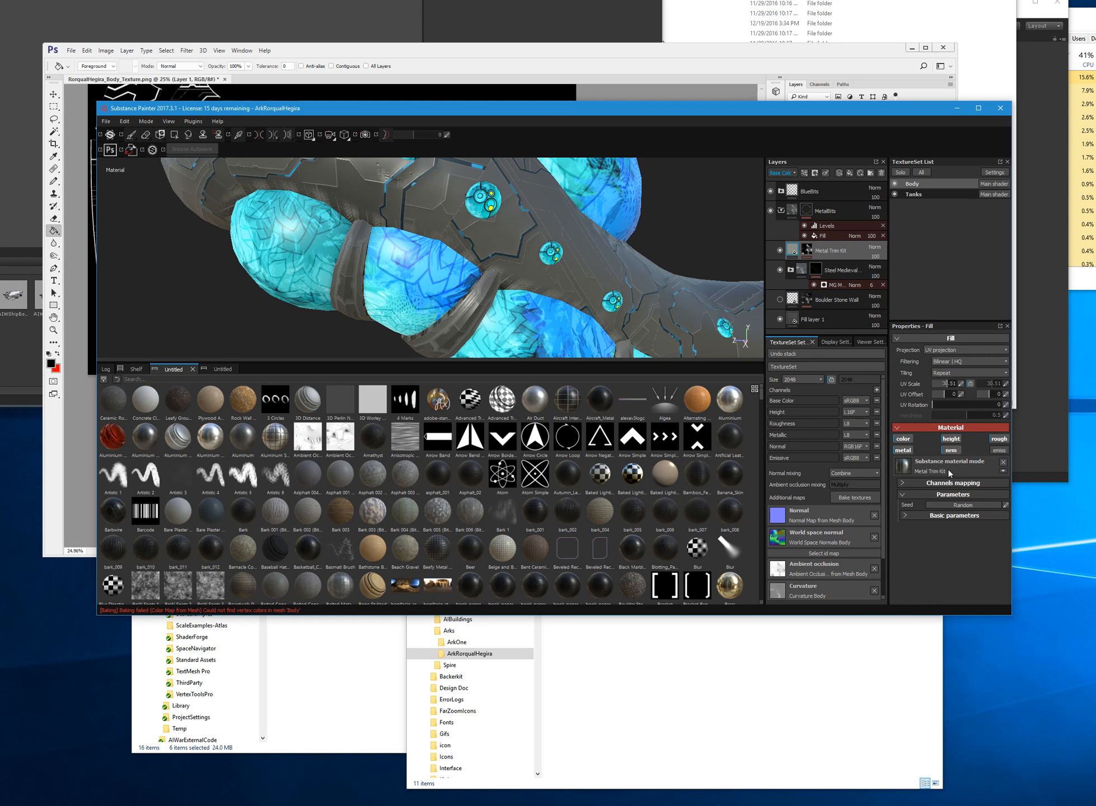
{"action": "left_click", "coordinate": [904, 439]}
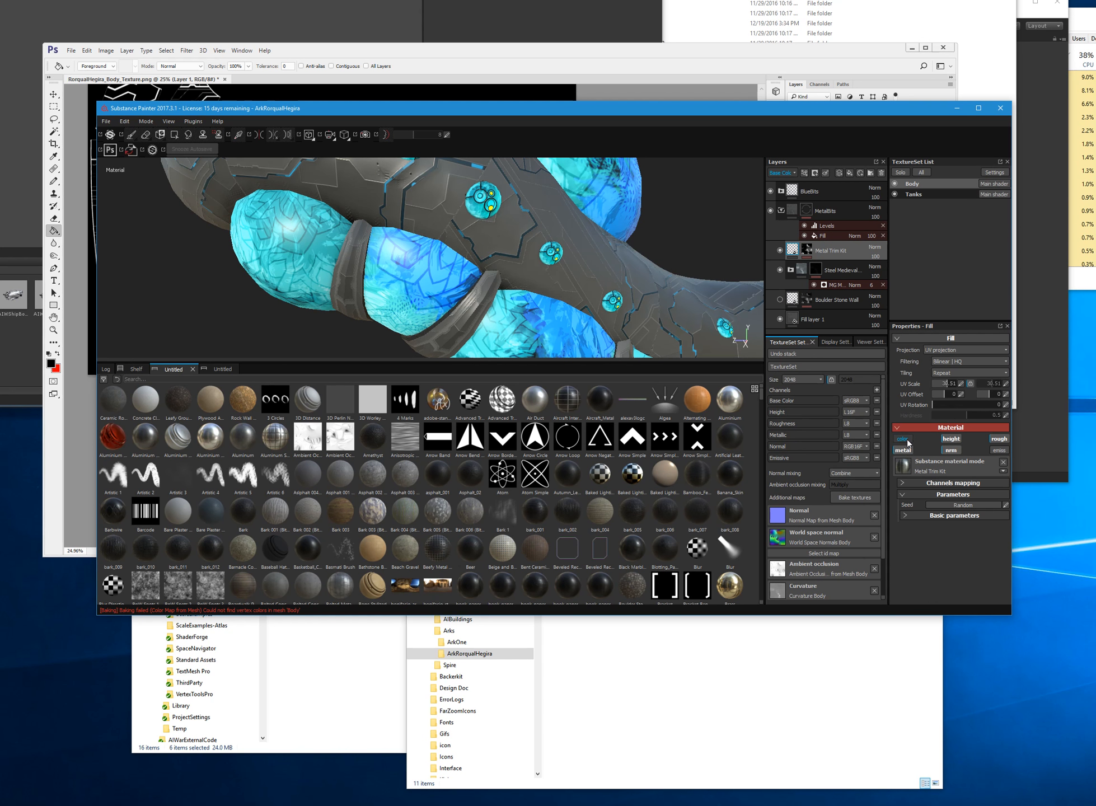
{"action": "left_click_drag", "start_coordinate": [458, 220], "coordinate": [379, 218], "text": "alt"}
{"action": "middle_click_drag", "start_coordinate": [380, 218], "coordinate": [448, 241], "text": "alt"}
{"action": "scroll", "coordinate": [448, 240], "scroll_direction": "up", "scroll_amount": 3}
{"action": "left_click_drag", "start_coordinate": [223, 267], "coordinate": [507, 284], "text": "alt"}
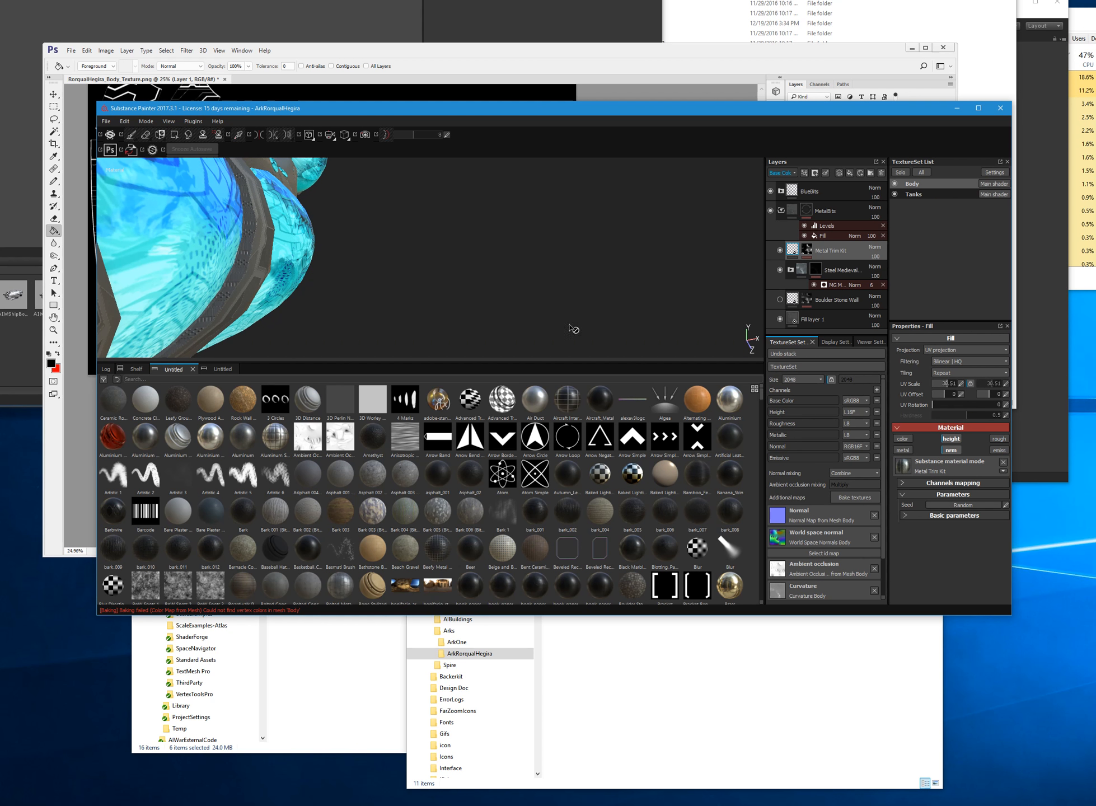
{"action": "left_click_drag", "start_coordinate": [497, 318], "coordinate": [279, 248], "text": "alt"}
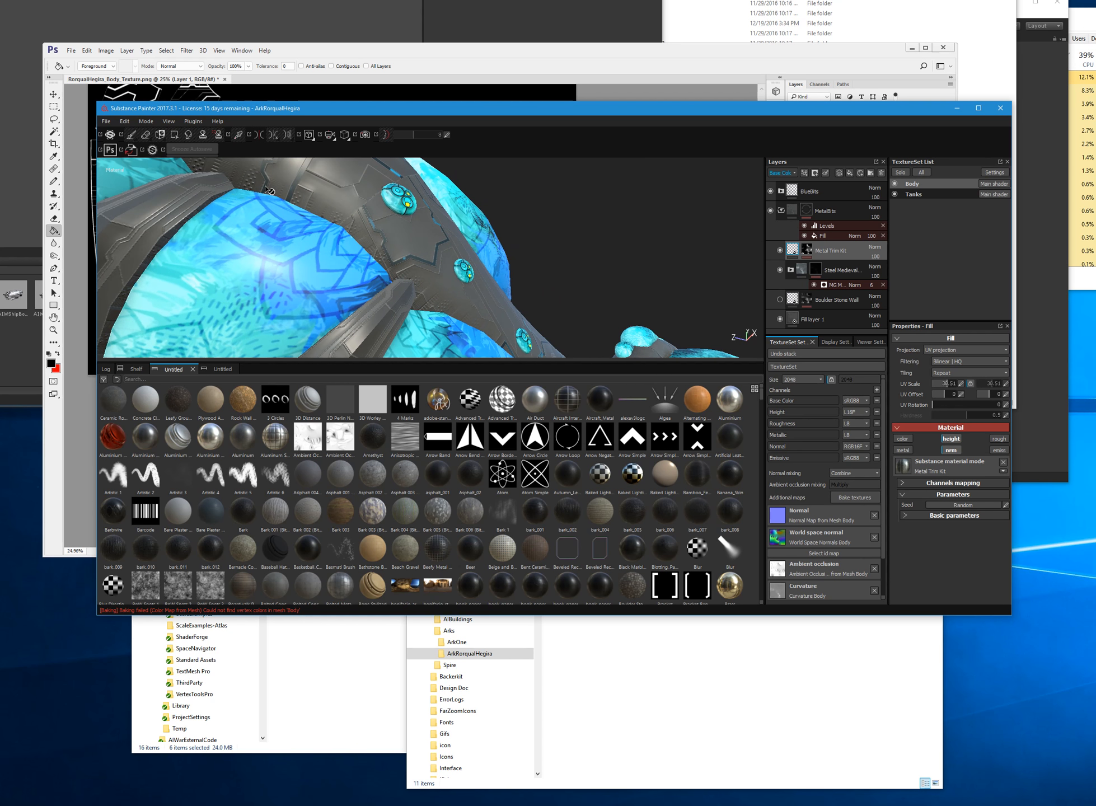
{"action": "left_click_drag", "start_coordinate": [295, 324], "coordinate": [454, 236], "text": "alt"}
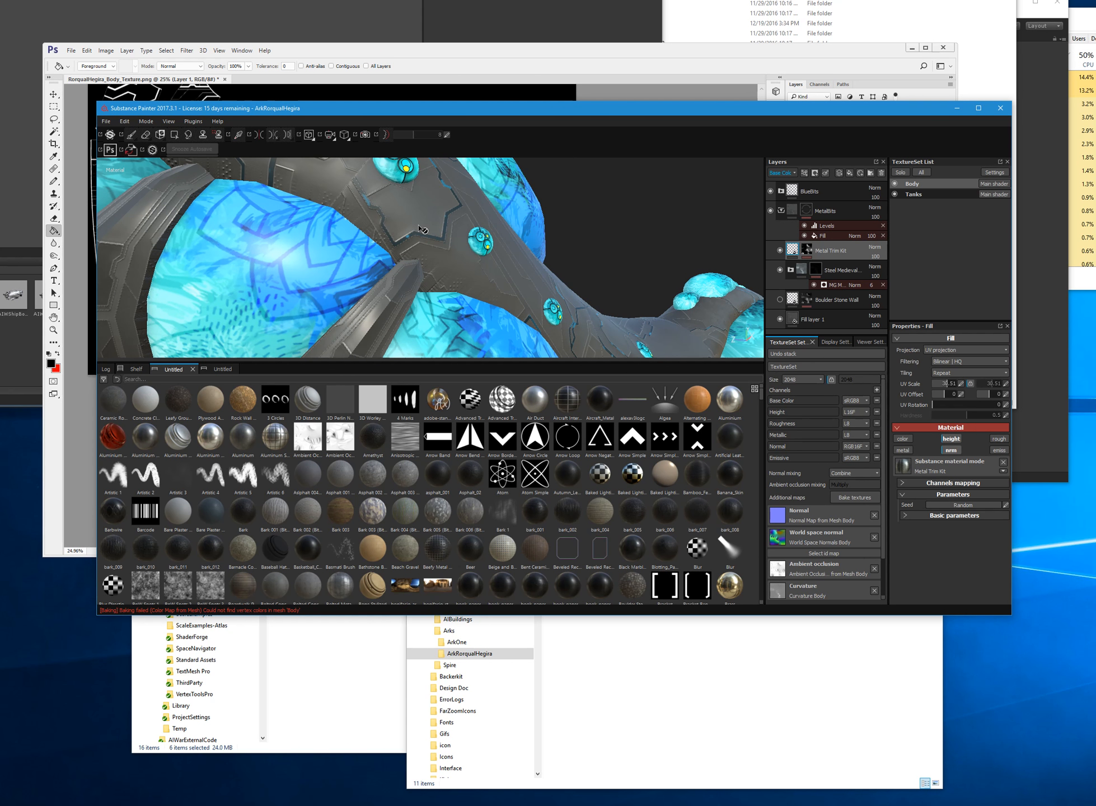
{"action": "mouse_move", "coordinate": [568, 271]}
{"action": "left_mouse_down", "text": "alt"}
{"action": "mouse_move", "coordinate": [481, 278]}
{"action": "mouse_move", "coordinate": [585, 267]}
{"action": "mouse_move", "coordinate": [610, 232]}
{"action": "mouse_move", "coordinate": [607, 257]}
{"action": "mouse_move", "coordinate": [555, 282]}
{"action": "left_mouse_up", "text": "alt"}
{"action": "left_click_drag", "start_coordinate": [351, 248], "coordinate": [417, 242], "text": "alt"}
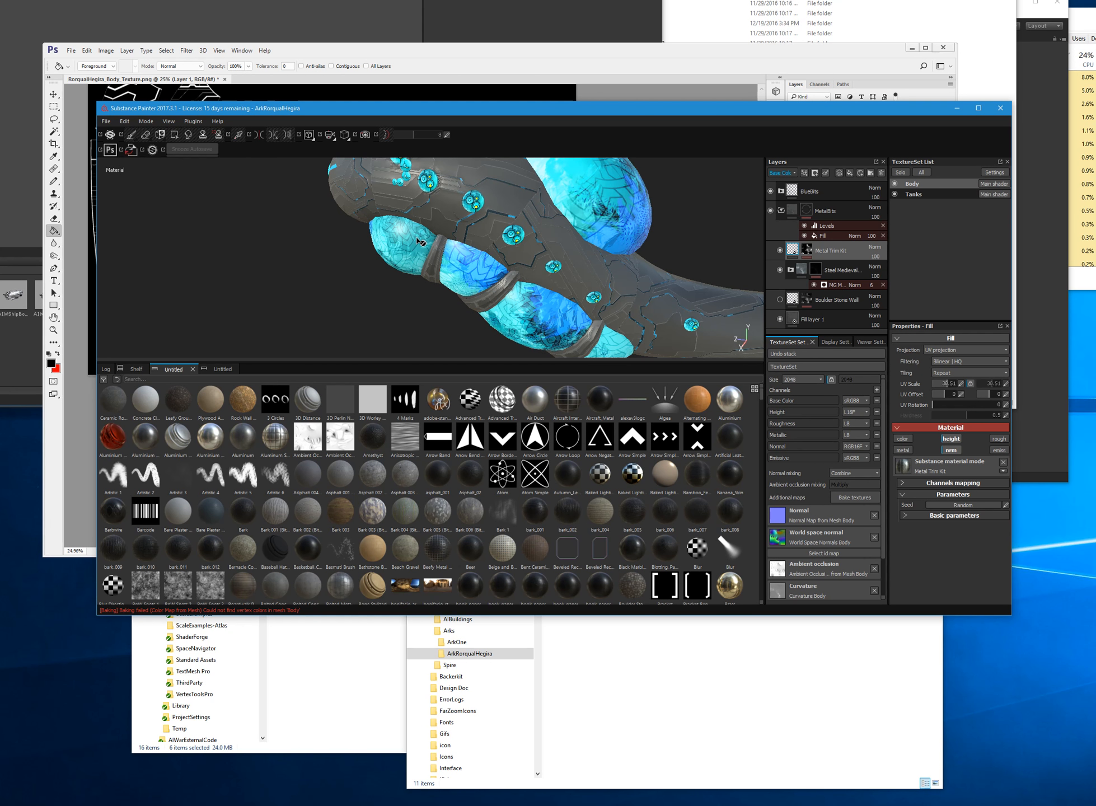
- Hide the Metal Trim Kit layer, the medieval steel folder and Fill layer 1 to check the body without them
{"action": "left_click", "coordinate": [780, 270]}
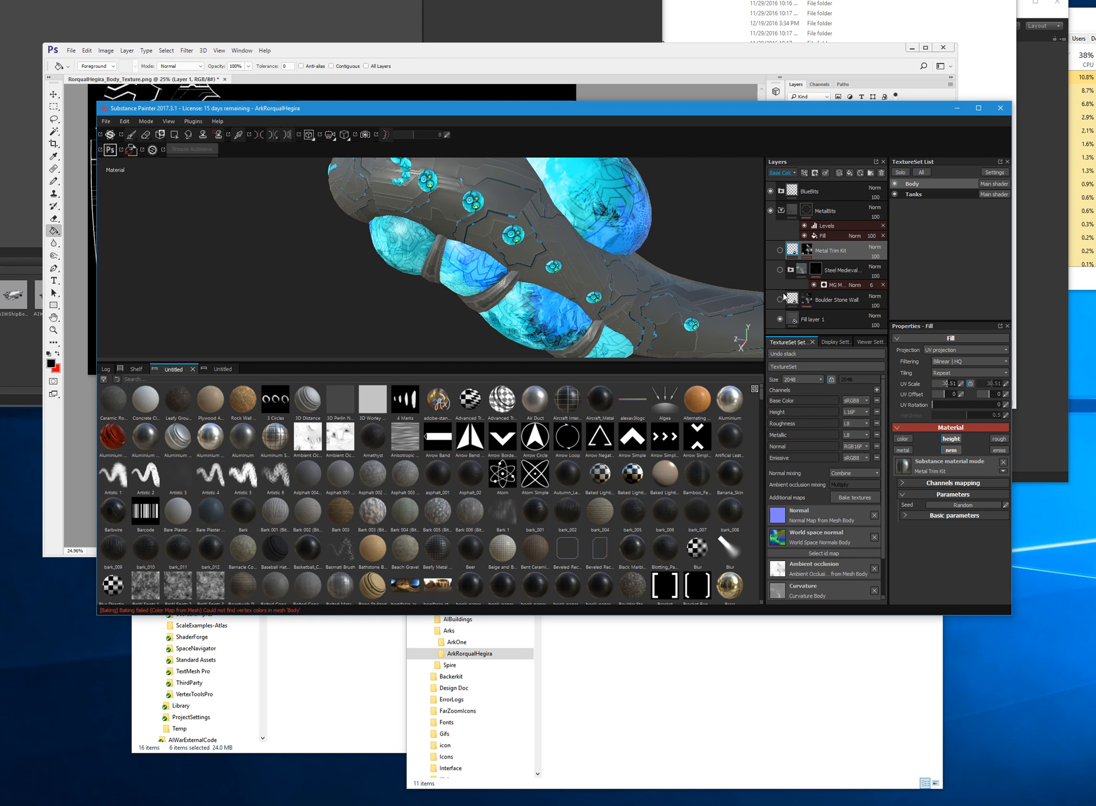
{"action": "left_click", "coordinate": [779, 317]}
{"action": "left_click", "coordinate": [778, 317]}
{"action": "left_click", "coordinate": [779, 318]}
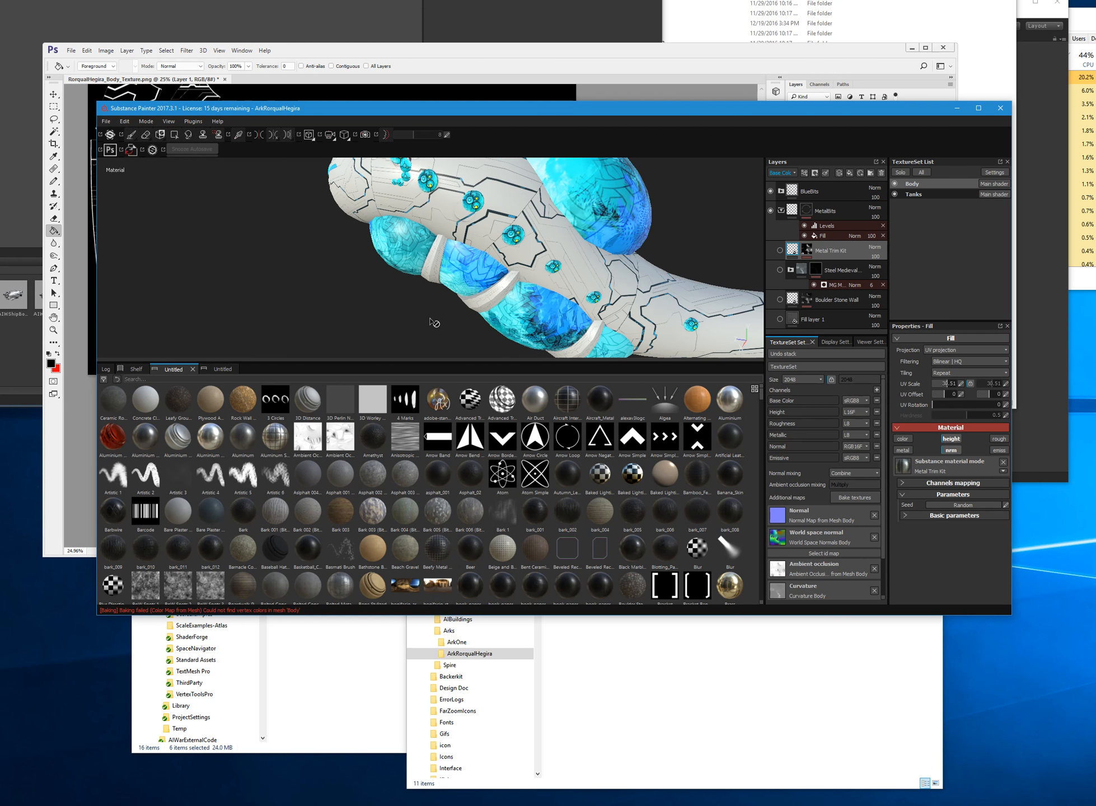
{"action": "mouse_move", "coordinate": [361, 293]}
{"action": "left_mouse_down", "text": "alt"}
{"action": "mouse_move", "coordinate": [443, 287]}
{"action": "mouse_move", "coordinate": [365, 286]}
{"action": "left_mouse_up", "text": "alt"}
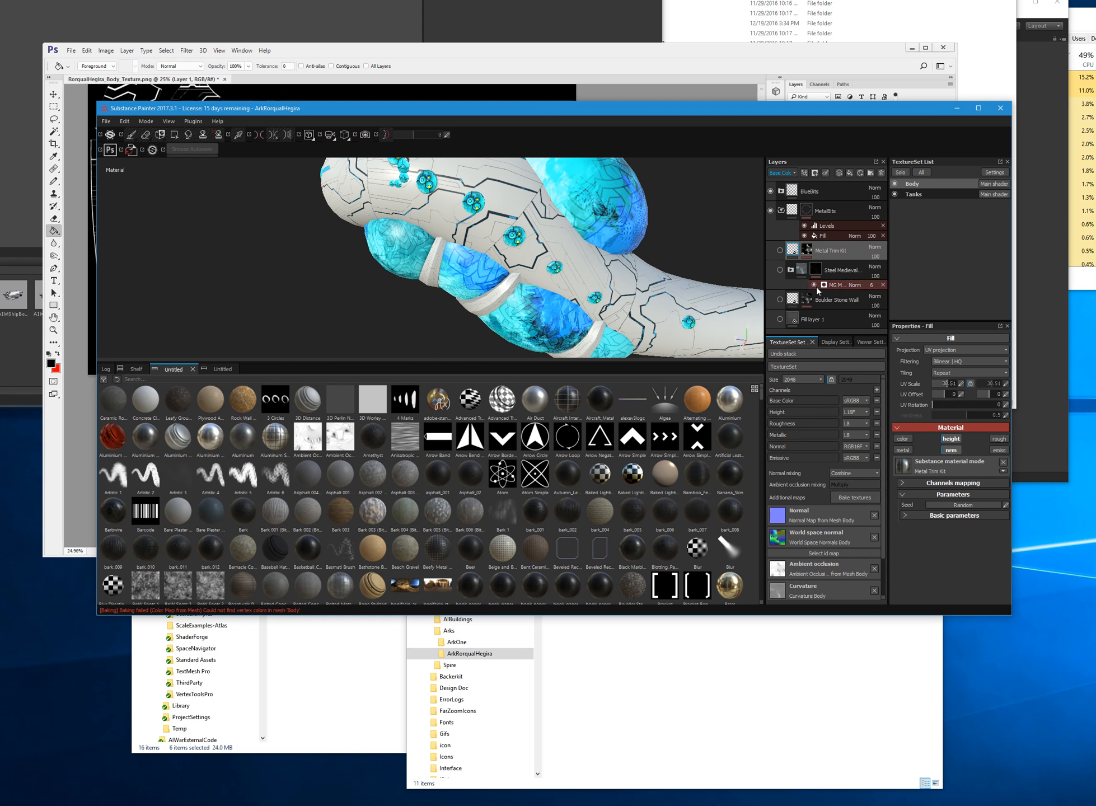
- Show Fill layer 1 again and turn off its emissive channel
{"action": "left_click", "coordinate": [779, 318]}
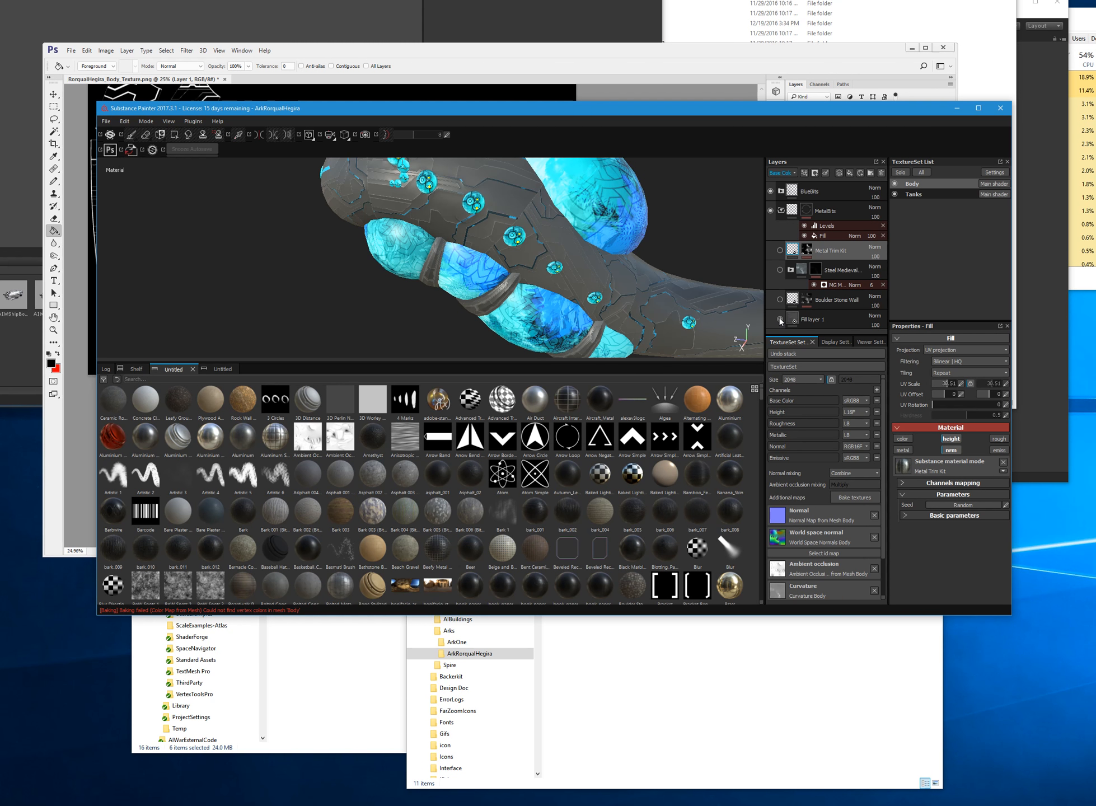
{"action": "left_click", "coordinate": [826, 318]}
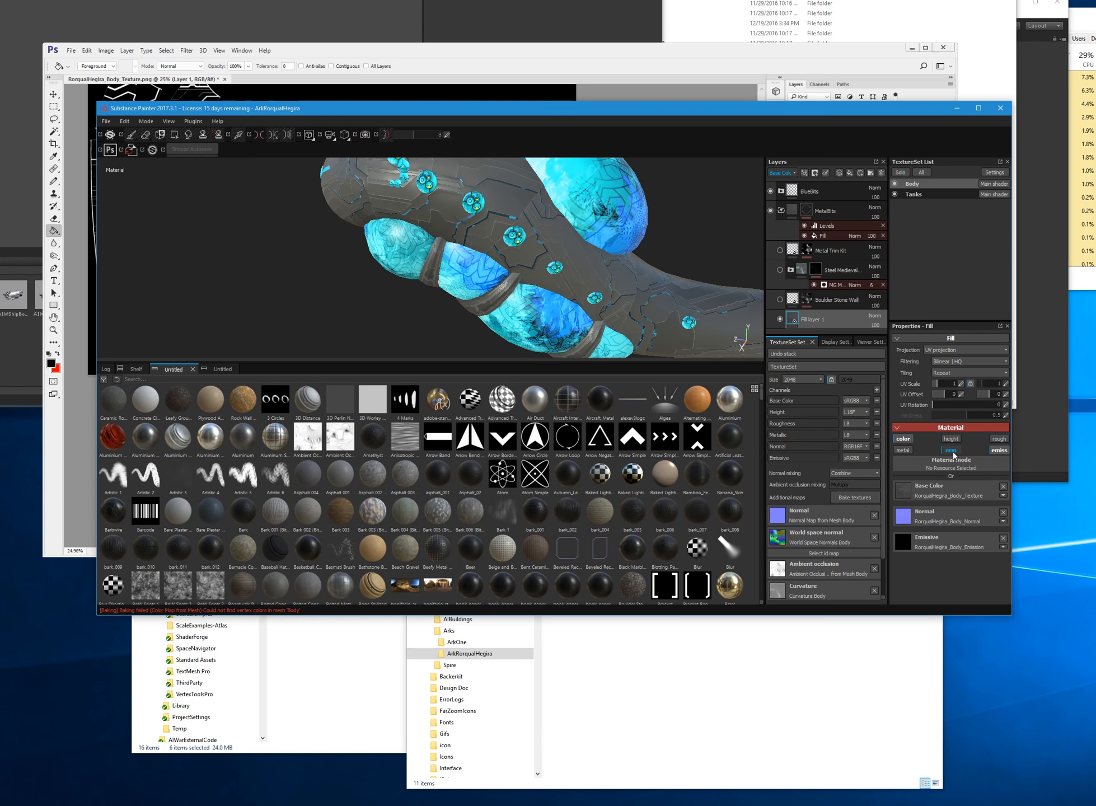
{"action": "left_click", "coordinate": [1000, 451]}
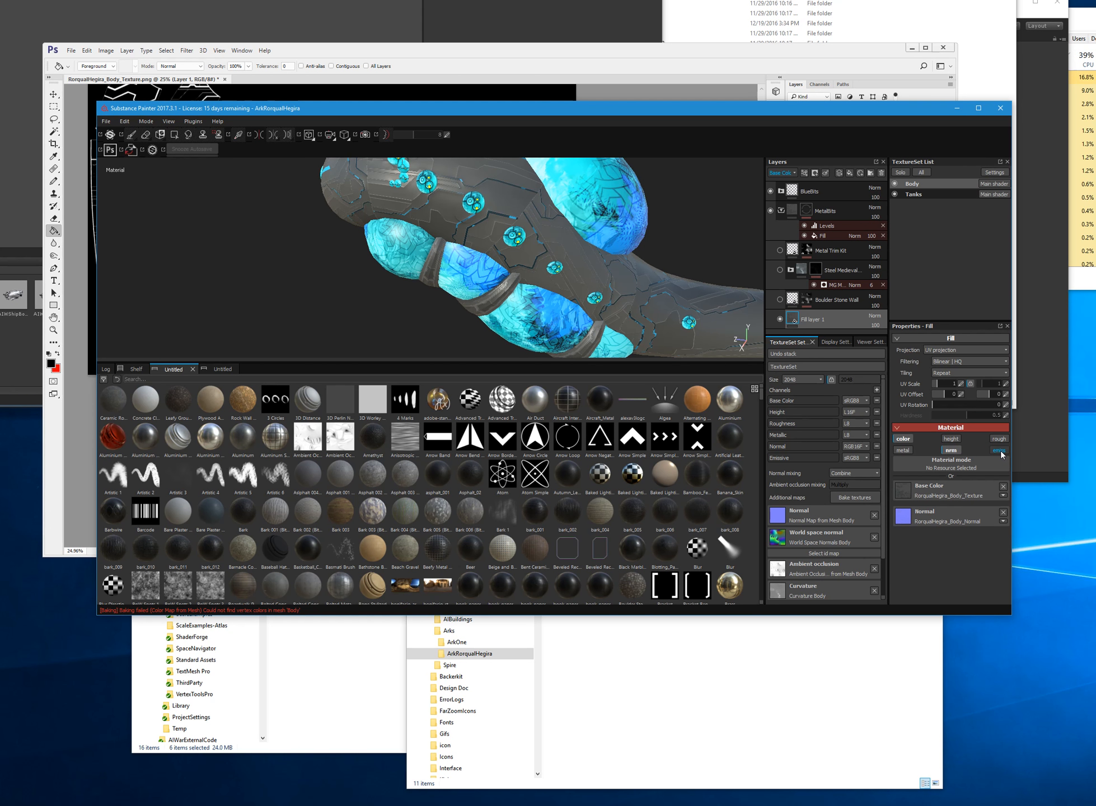
- Compare the body with Fill layer 1's normal channel on and off, leaving the channel turned off
{"action": "left_click", "coordinate": [952, 451]}
{"action": "left_click", "coordinate": [952, 452]}
{"action": "left_click", "coordinate": [952, 451]}
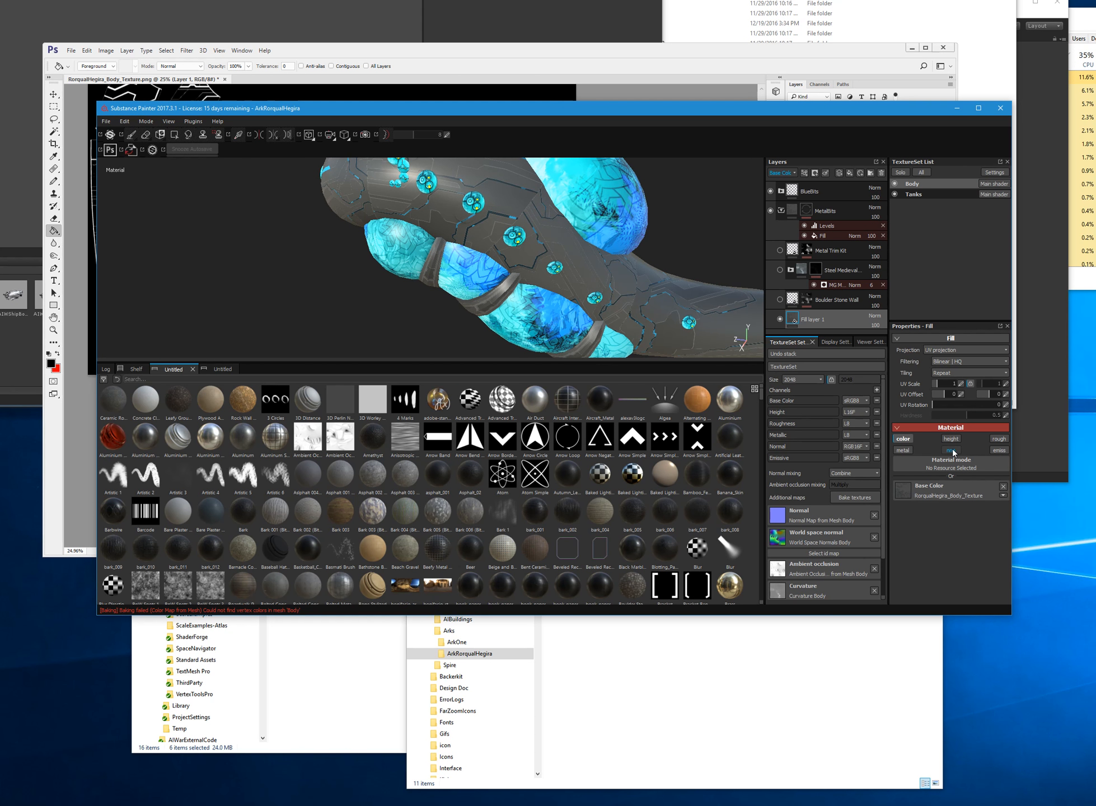
{"action": "left_click", "coordinate": [952, 451]}
{"action": "left_click", "coordinate": [952, 452]}
{"action": "left_click", "coordinate": [951, 451]}
{"action": "left_click", "coordinate": [952, 451]}
{"action": "left_click", "coordinate": [952, 451]}
{"action": "left_click", "coordinate": [951, 451]}
{"action": "left_click", "coordinate": [952, 452]}
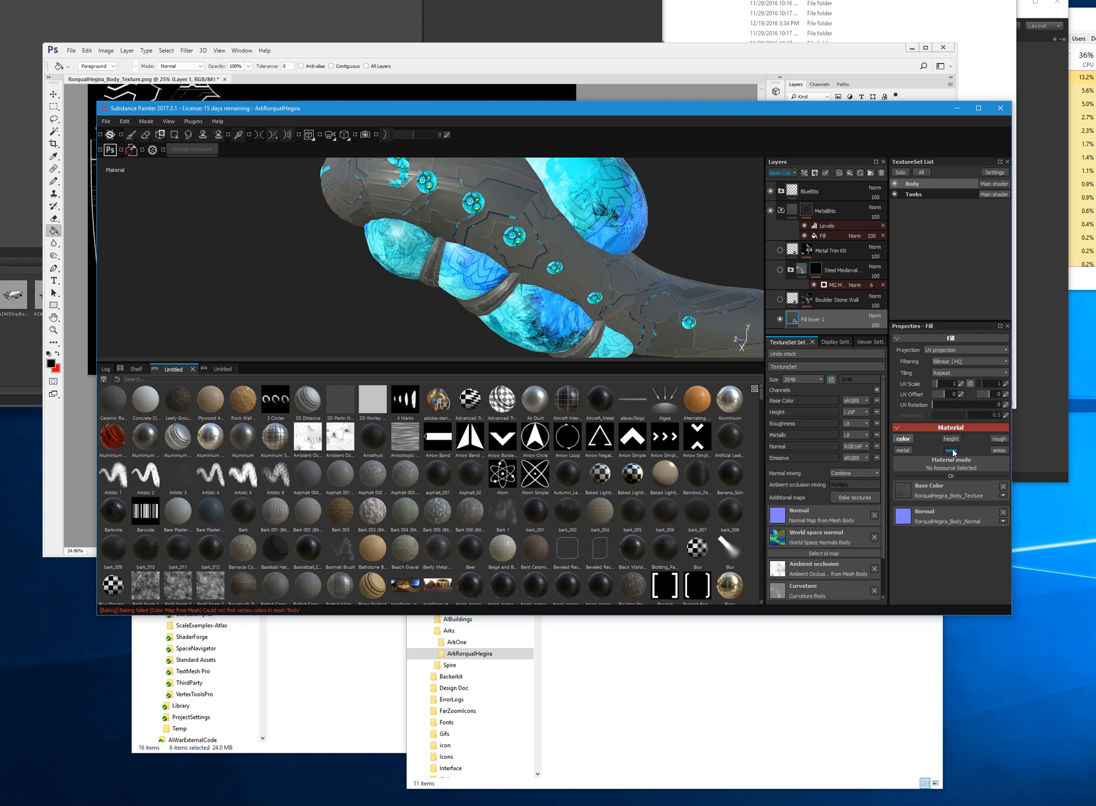
{"action": "left_click", "coordinate": [952, 452]}
{"action": "left_click", "coordinate": [952, 451]}
{"action": "left_click", "coordinate": [951, 451]}
{"action": "left_click", "coordinate": [952, 451]}
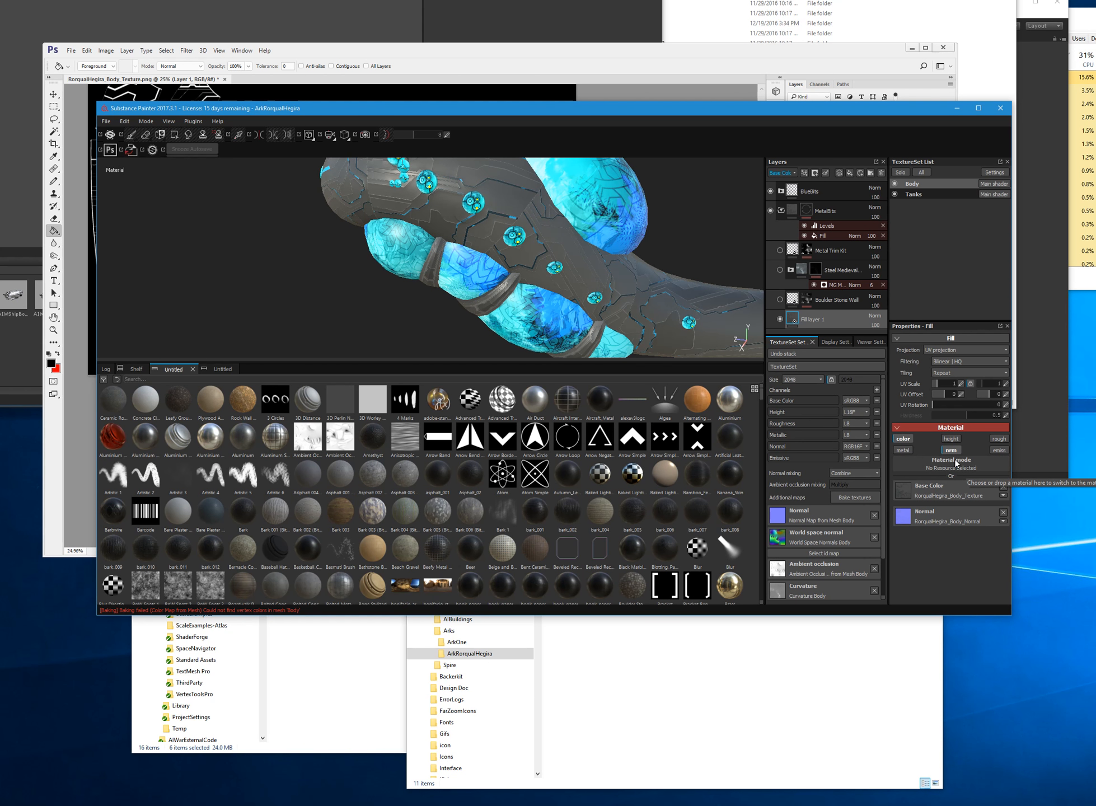
{"action": "left_click", "coordinate": [953, 452]}
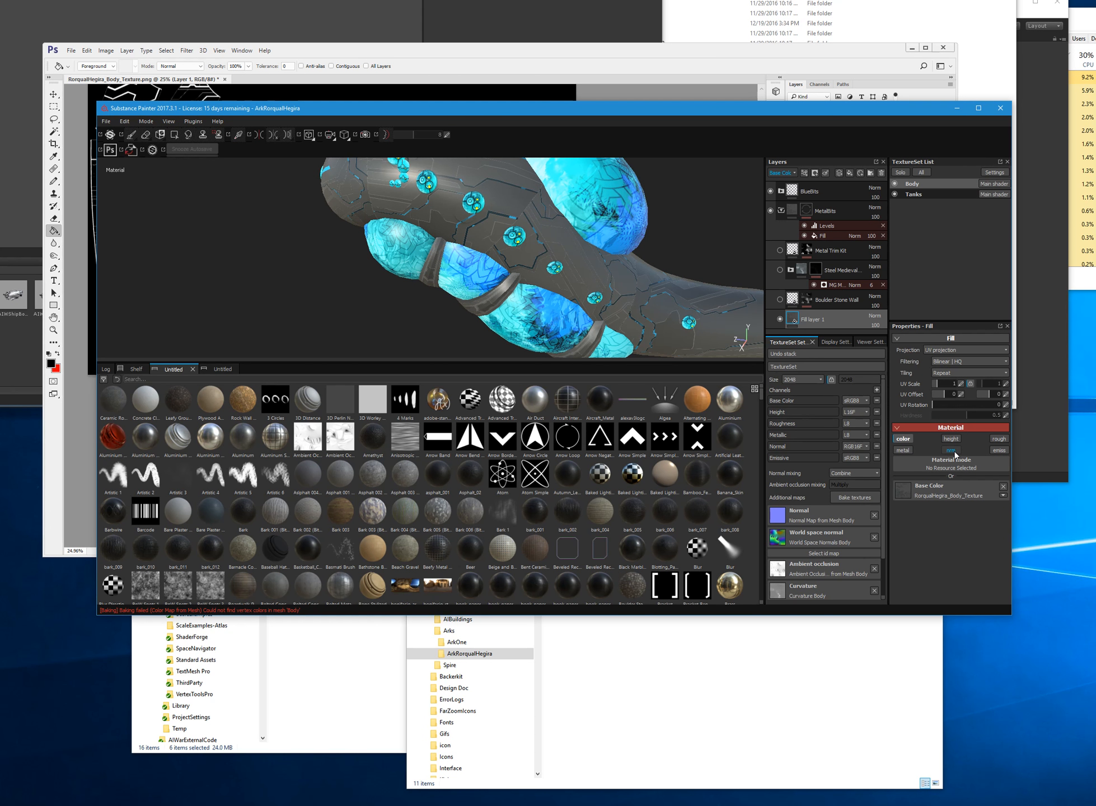
- Turn Fill layer 1's emissive channel back on and compare the body with its color channel off and on, leaving color enabled
{"action": "left_click", "coordinate": [998, 450]}
{"action": "mouse_move", "coordinate": [476, 511]}
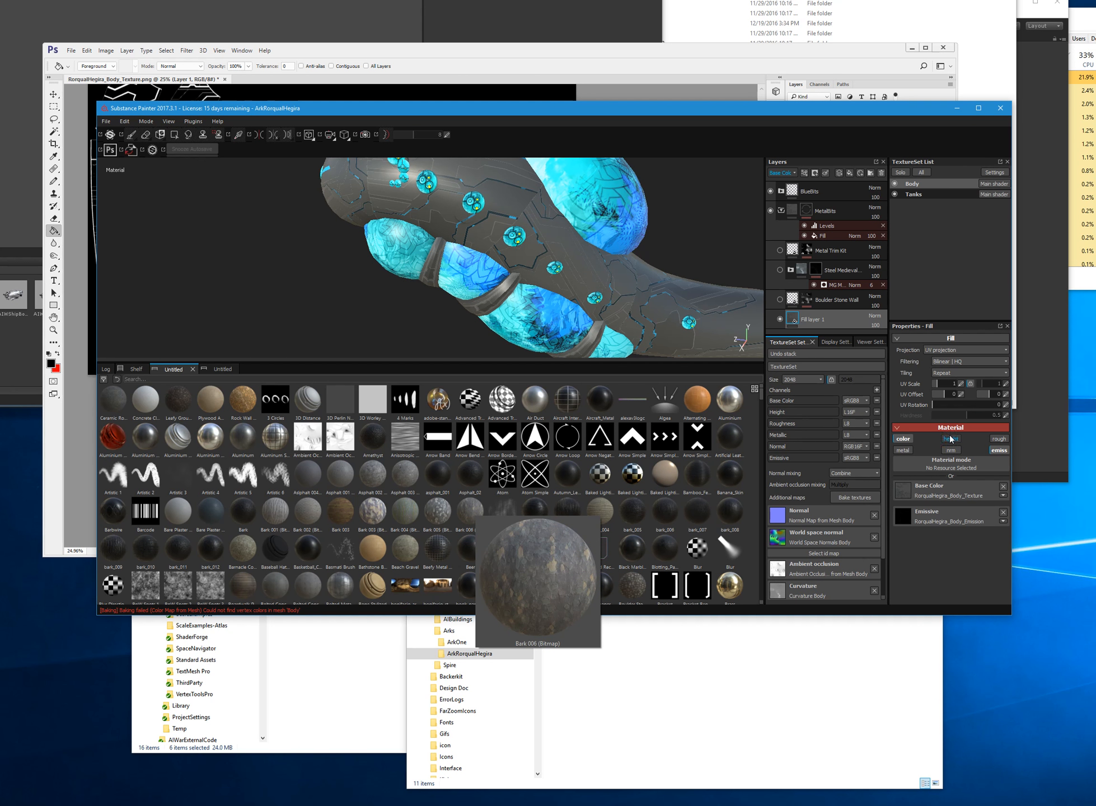
{"action": "left_click", "coordinate": [903, 439]}
{"action": "left_click", "coordinate": [903, 439]}
{"action": "left_click", "coordinate": [903, 439]}
{"action": "left_click", "coordinate": [903, 439]}
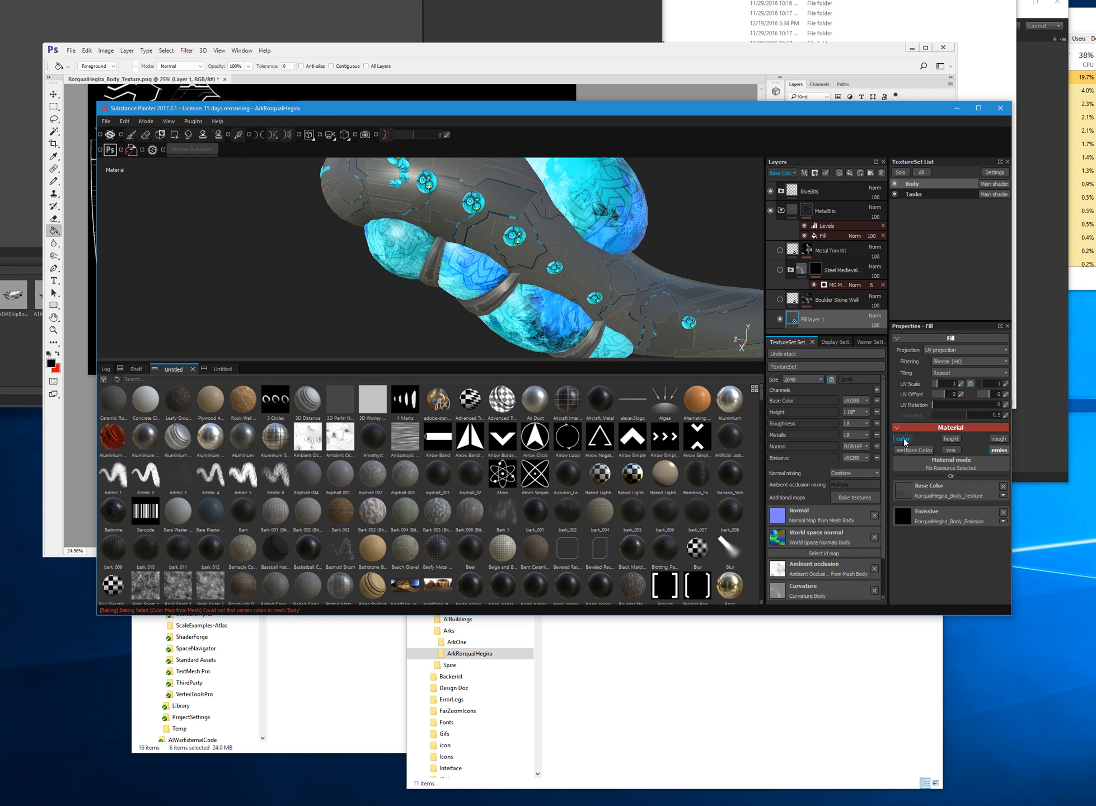
- Browse the shelf's Materials category for a replacement body material and preview Bronze Copper Tiles
{"action": "left_click", "coordinate": [136, 369]}
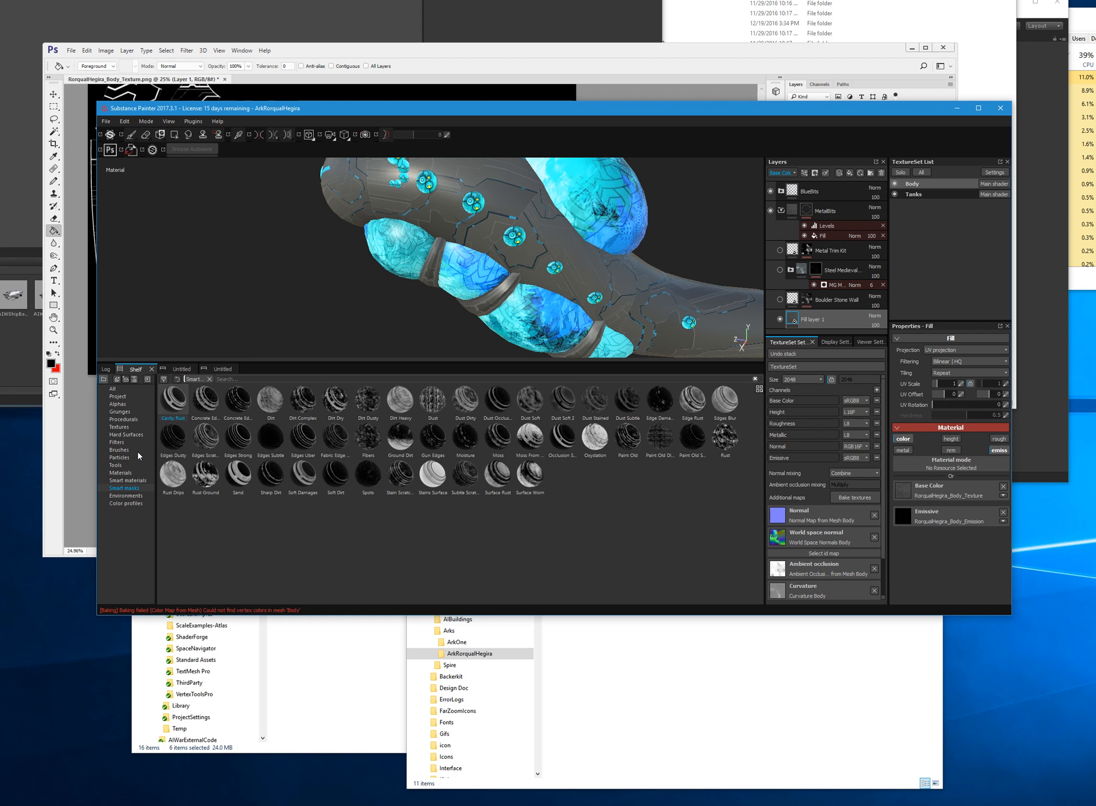
{"action": "left_click", "coordinate": [134, 472]}
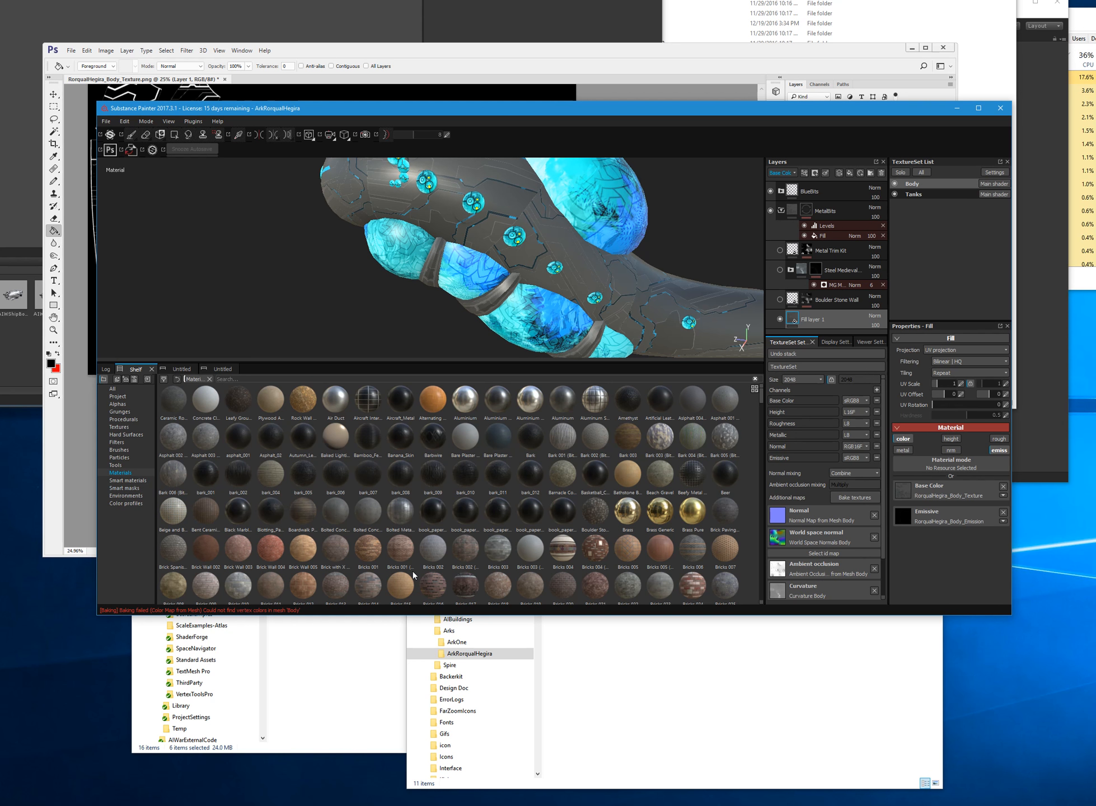
{"action": "mouse_move", "coordinate": [414, 575]}
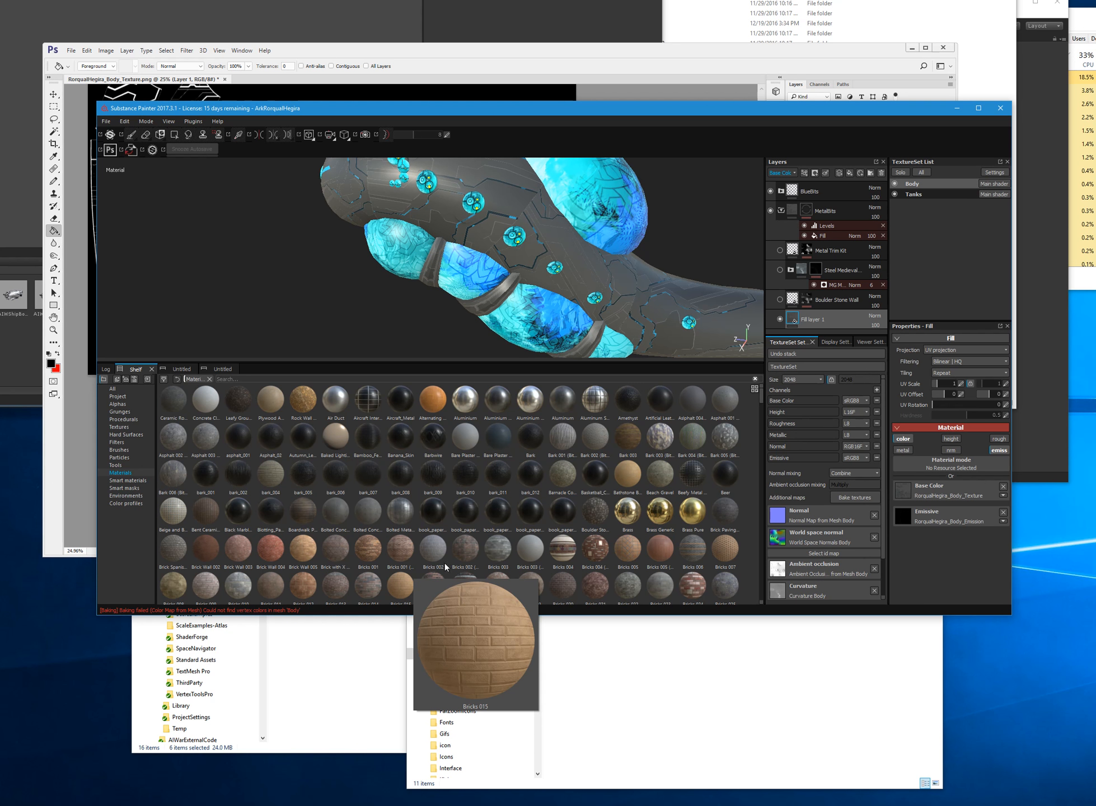
{"action": "scroll", "coordinate": [524, 598], "scroll_direction": "down", "scroll_amount": 3}
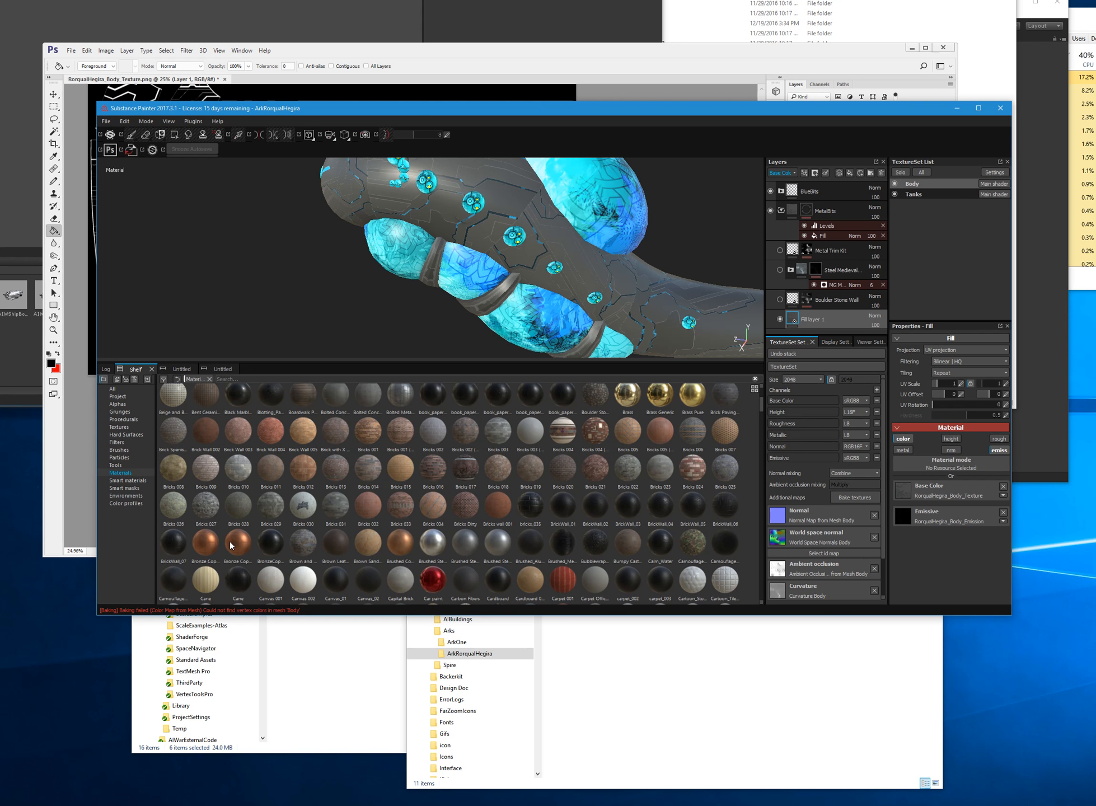
{"action": "mouse_move", "coordinate": [229, 541]}
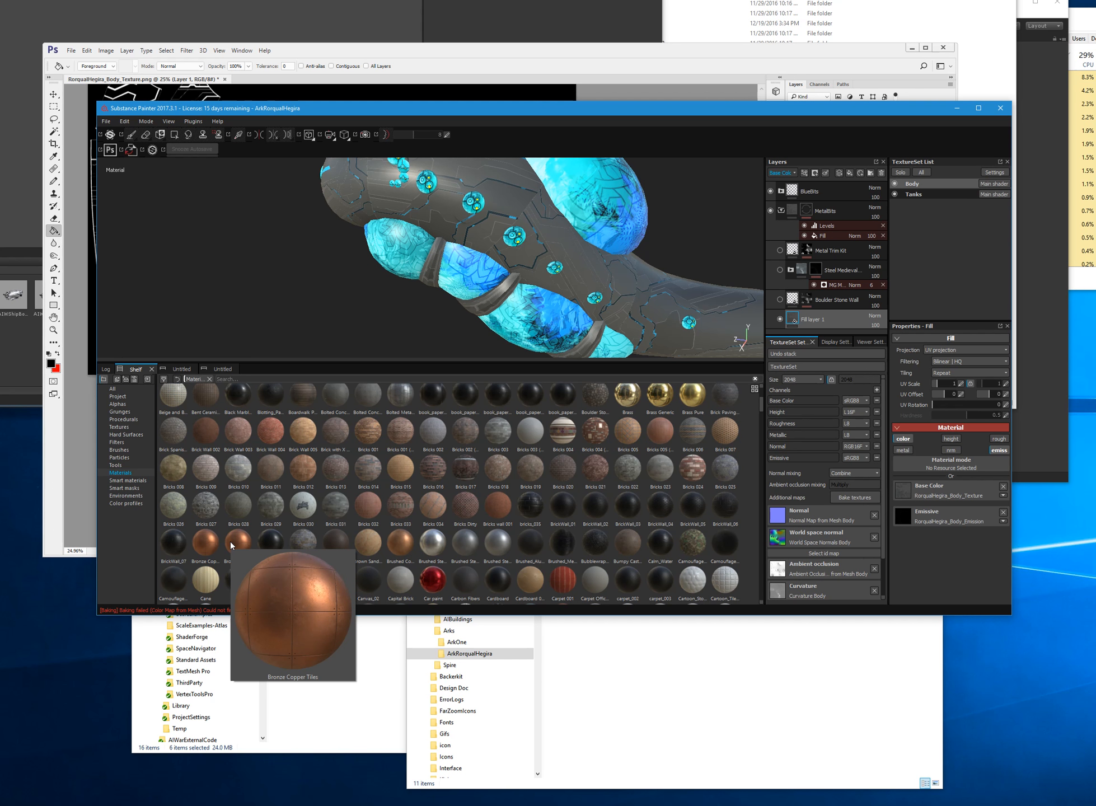
- Apply the Bronze Copper Tiles material to Fill layer 1 and compare the body with that layer hidden and shown
{"action": "left_click_drag", "start_coordinate": [230, 542], "coordinate": [801, 309]}
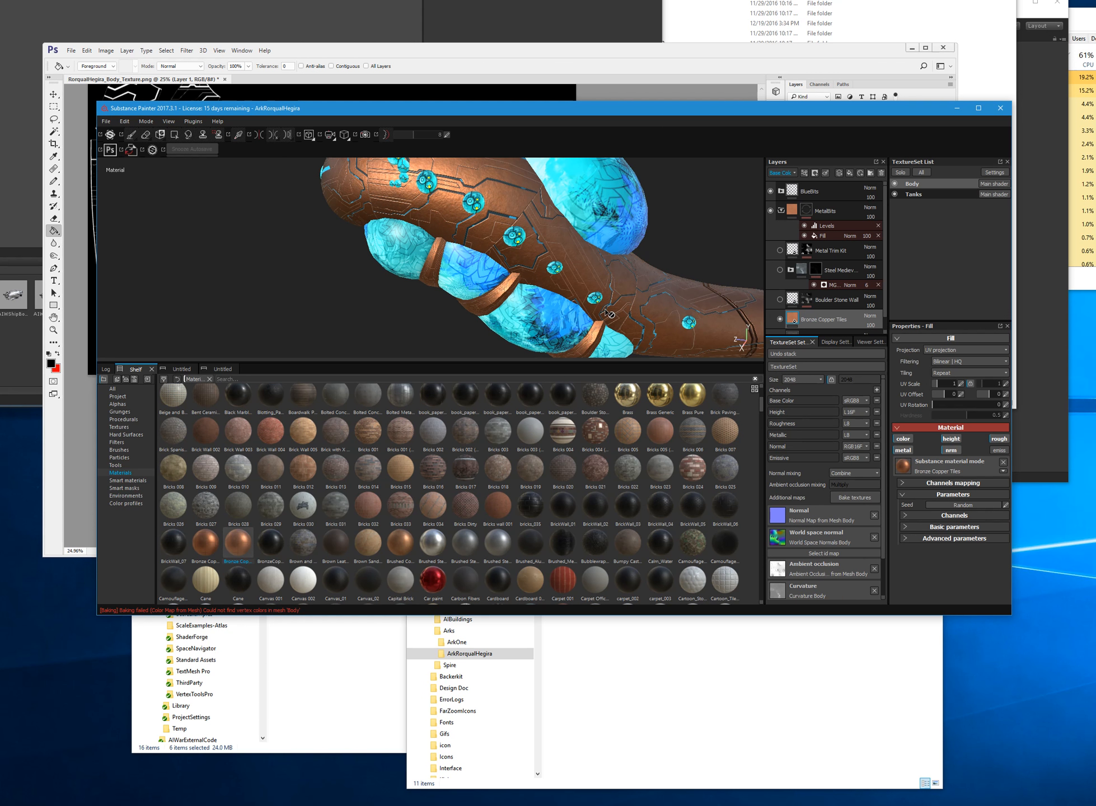
{"action": "left_click", "coordinate": [779, 319]}
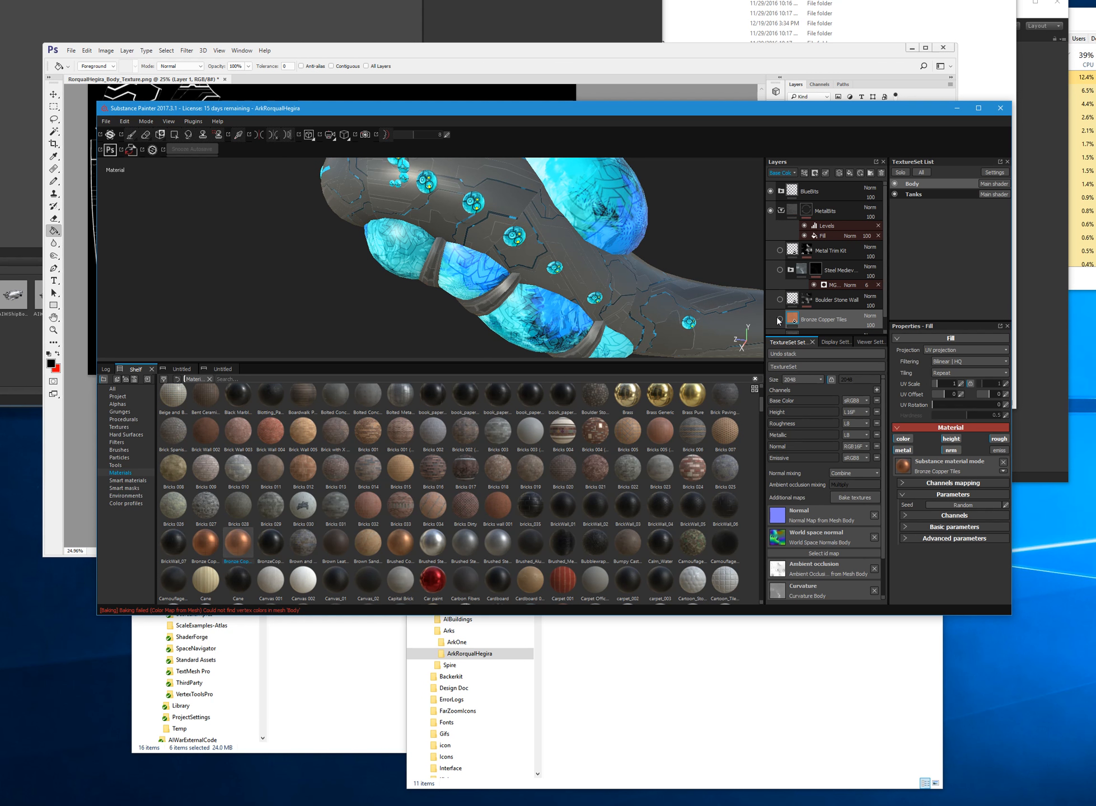
{"action": "left_click", "coordinate": [779, 319]}
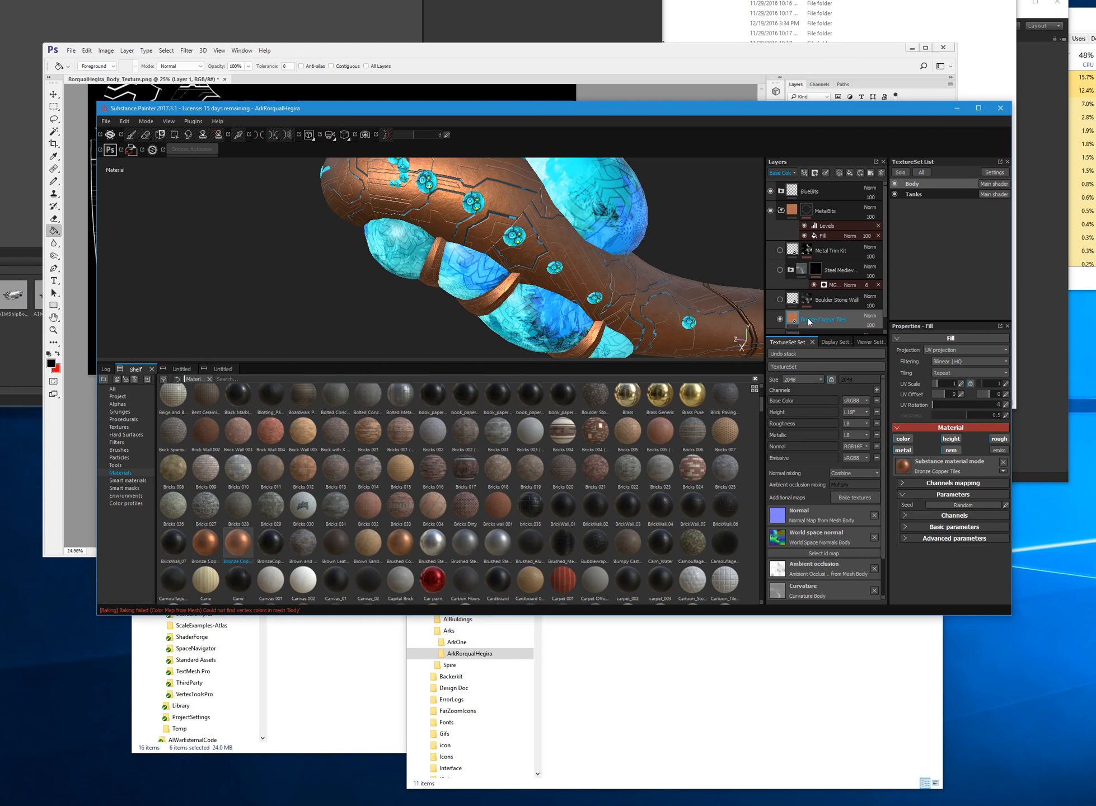
- Set the Bronze Copper Tiles layer's UV scale to 3.47 and turn off its height channel
{"action": "left_click", "coordinate": [942, 382]}
{"action": "left_click_drag", "start_coordinate": [937, 381], "coordinate": [935, 383]}
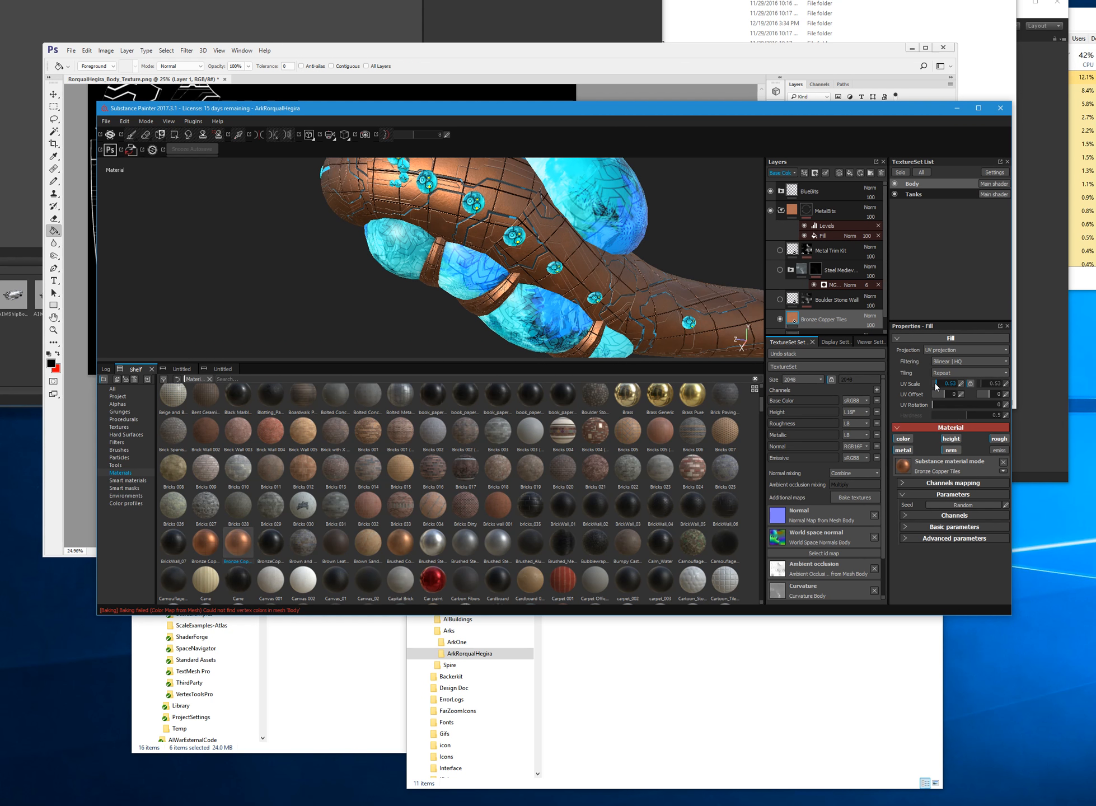
{"action": "left_click", "coordinate": [951, 439]}
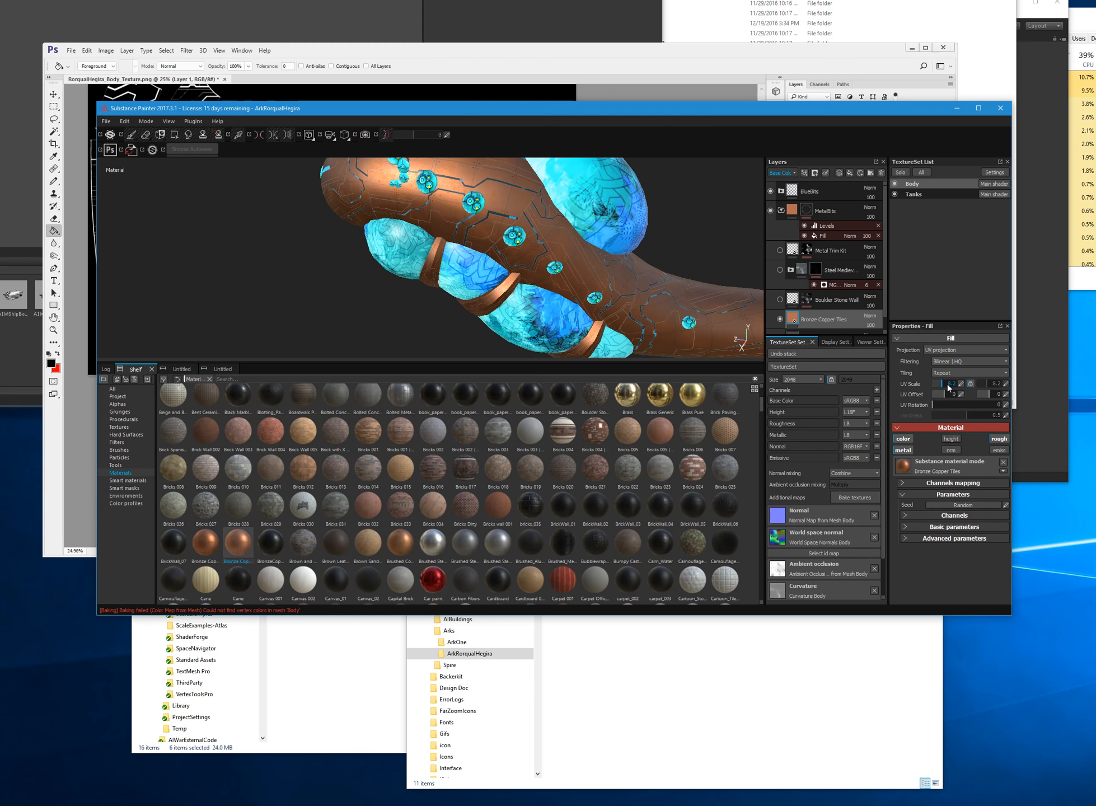
{"action": "type", "text": "33.56"}
{"action": "key", "text": "Return"}
{"action": "left_click_drag", "start_coordinate": [947, 383], "coordinate": [946, 382]}
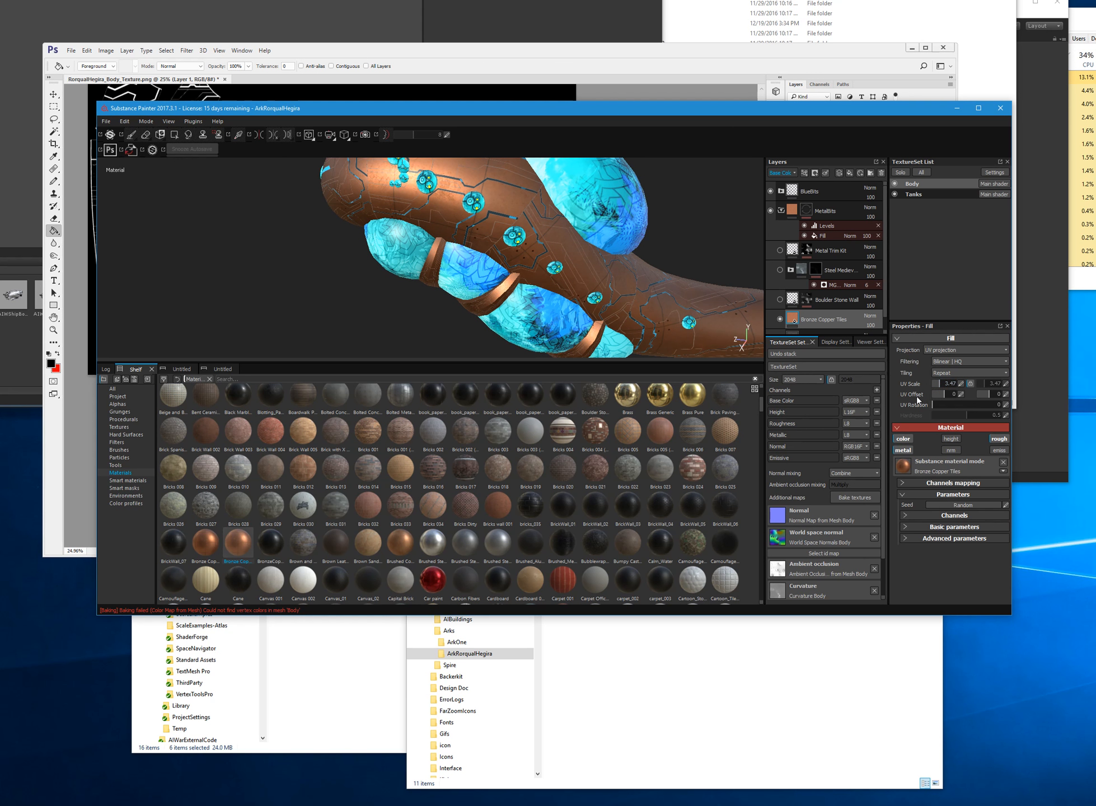
- Change the Bronze Copper Tiles base color to a neutral light grey with RGB 0.778 in the advanced parameters
{"action": "left_click", "coordinate": [910, 538]}
{"action": "scroll", "coordinate": [919, 554], "scroll_direction": "down", "scroll_amount": 1}
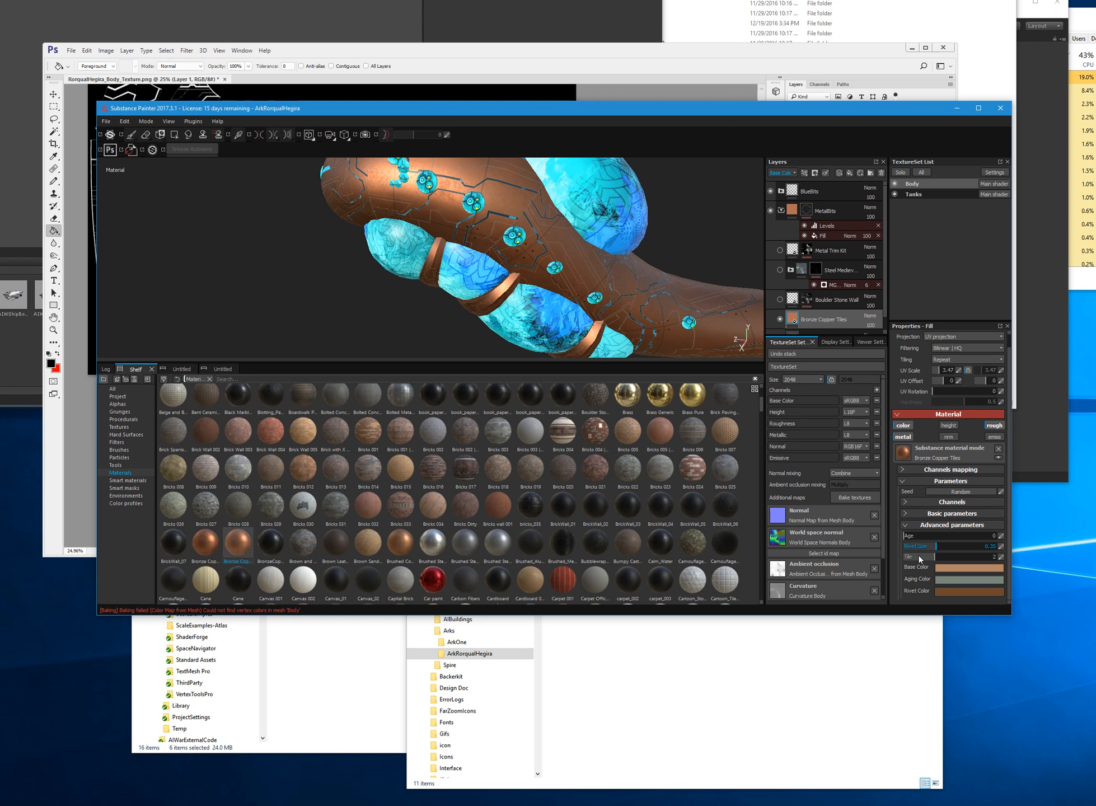
{"action": "left_click", "coordinate": [951, 565]}
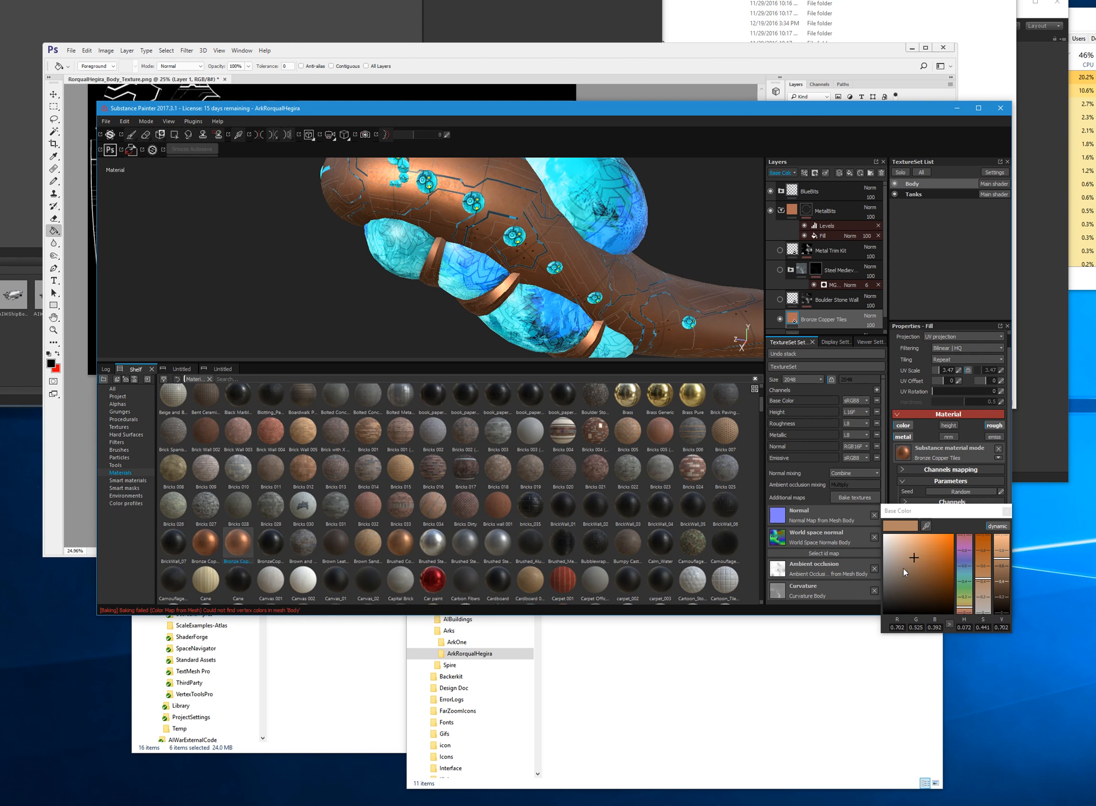
{"action": "left_click_drag", "start_coordinate": [889, 558], "coordinate": [862, 551]}
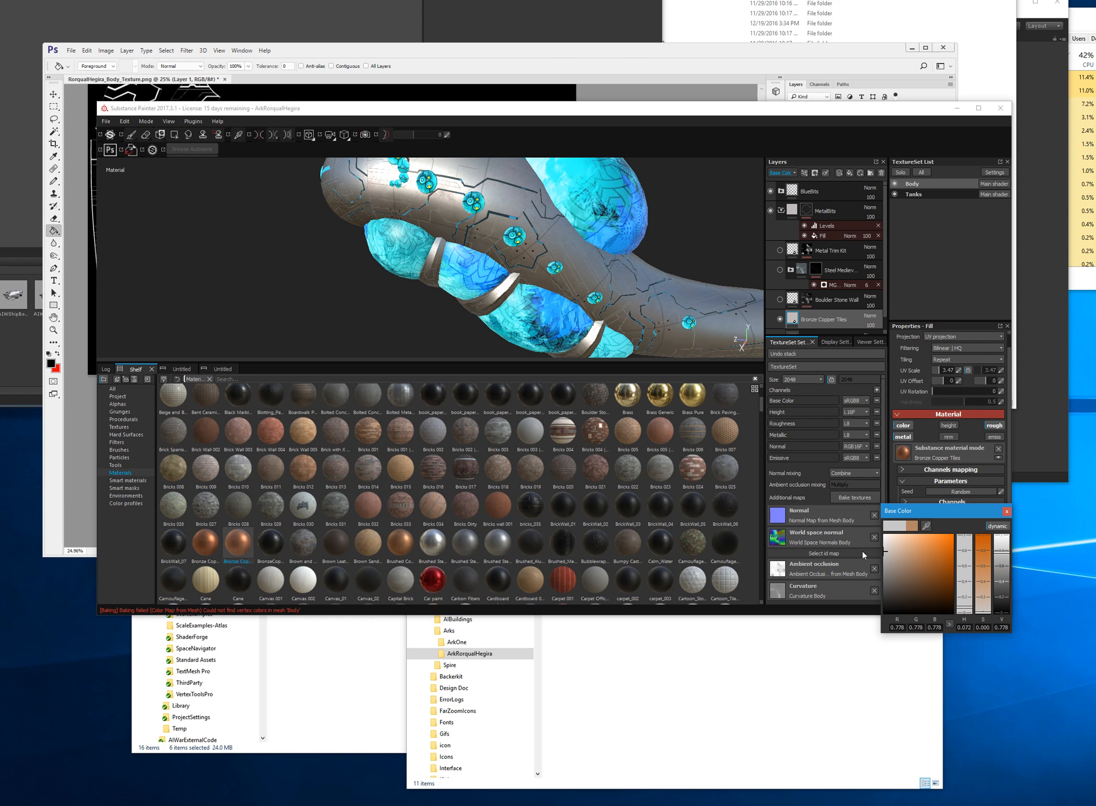
{"action": "left_click", "coordinate": [1006, 511]}
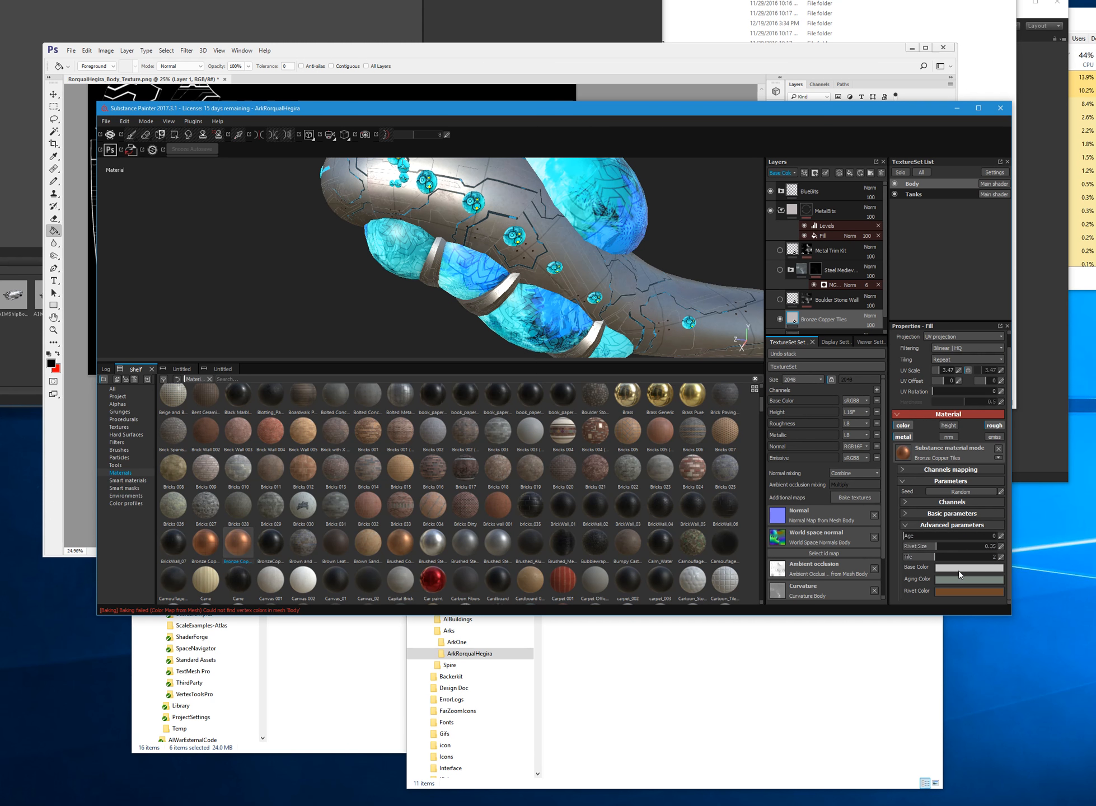
- Set the rivet color to a brownish grey (0.503, 0.463, 0.435) and the aging color to neutral grey (0.473)
{"action": "left_click", "coordinate": [960, 592]}
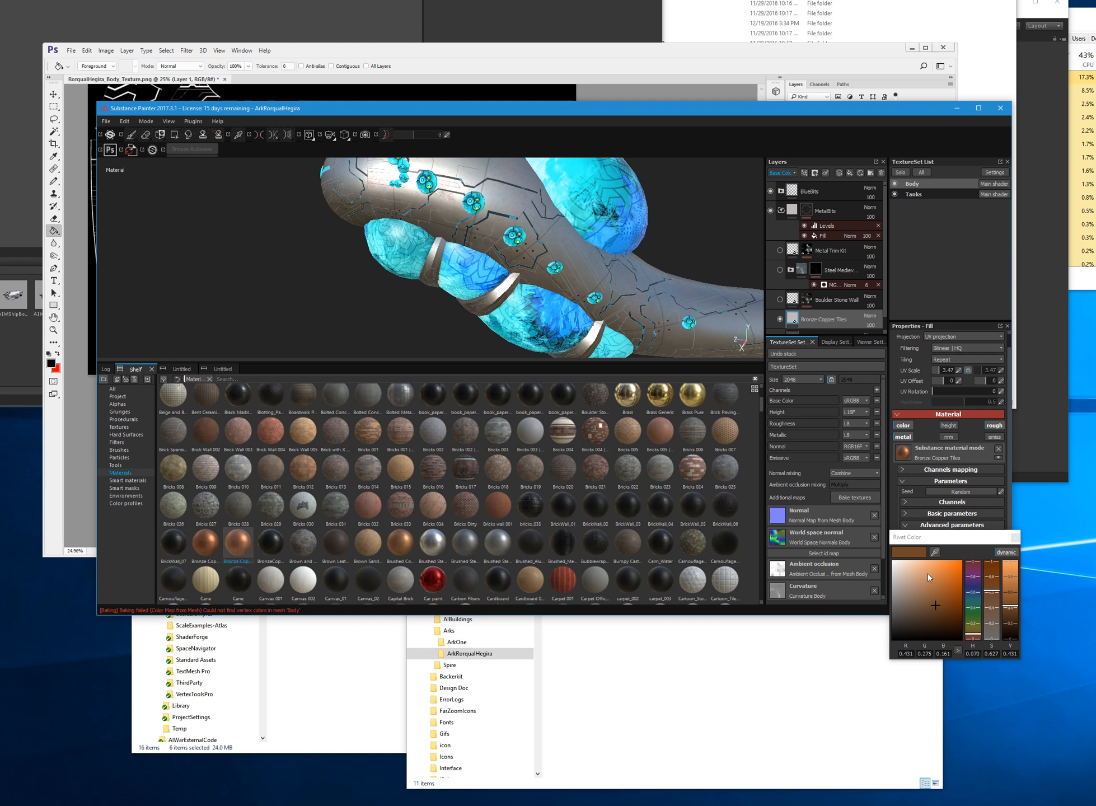
{"action": "left_click", "coordinate": [902, 600]}
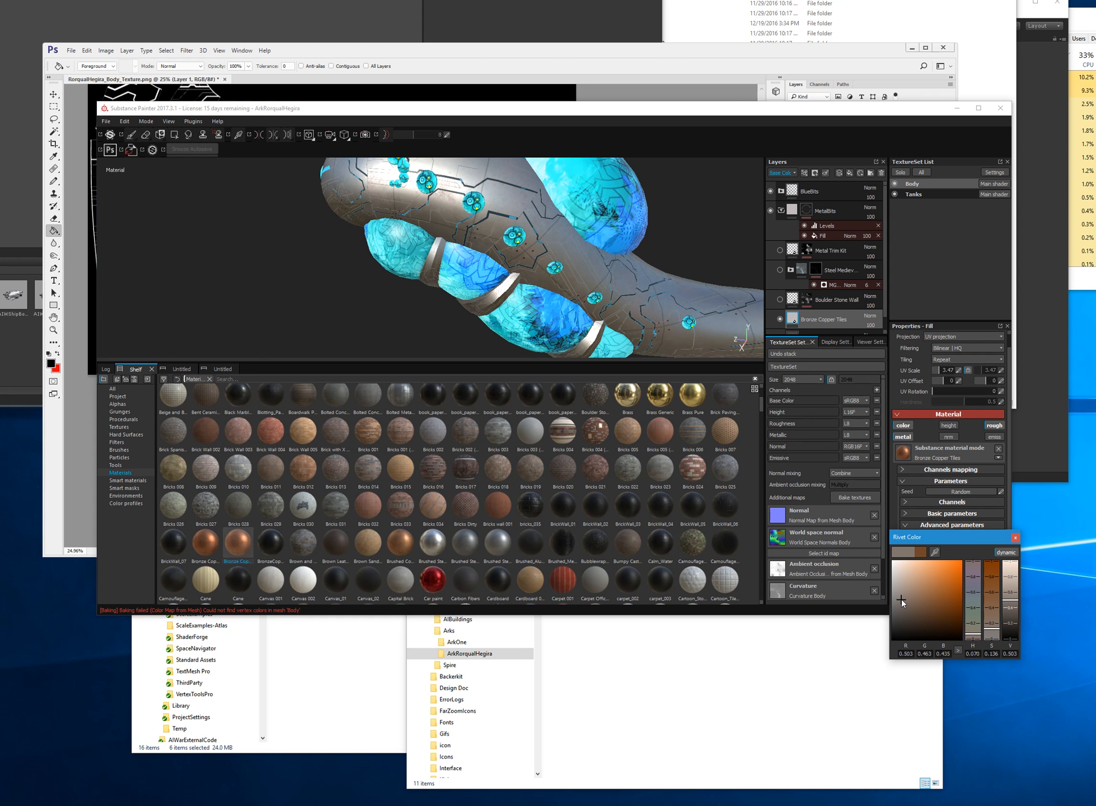
{"action": "left_click", "coordinate": [1015, 538]}
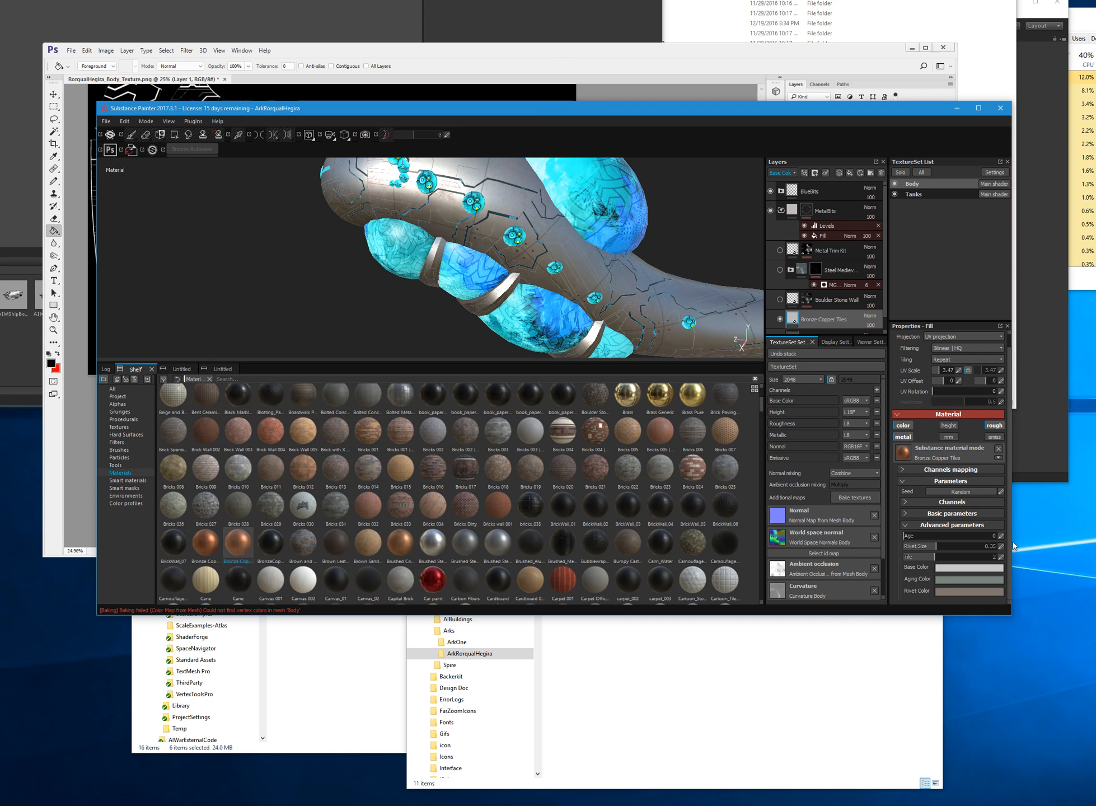
{"action": "left_click", "coordinate": [949, 580]}
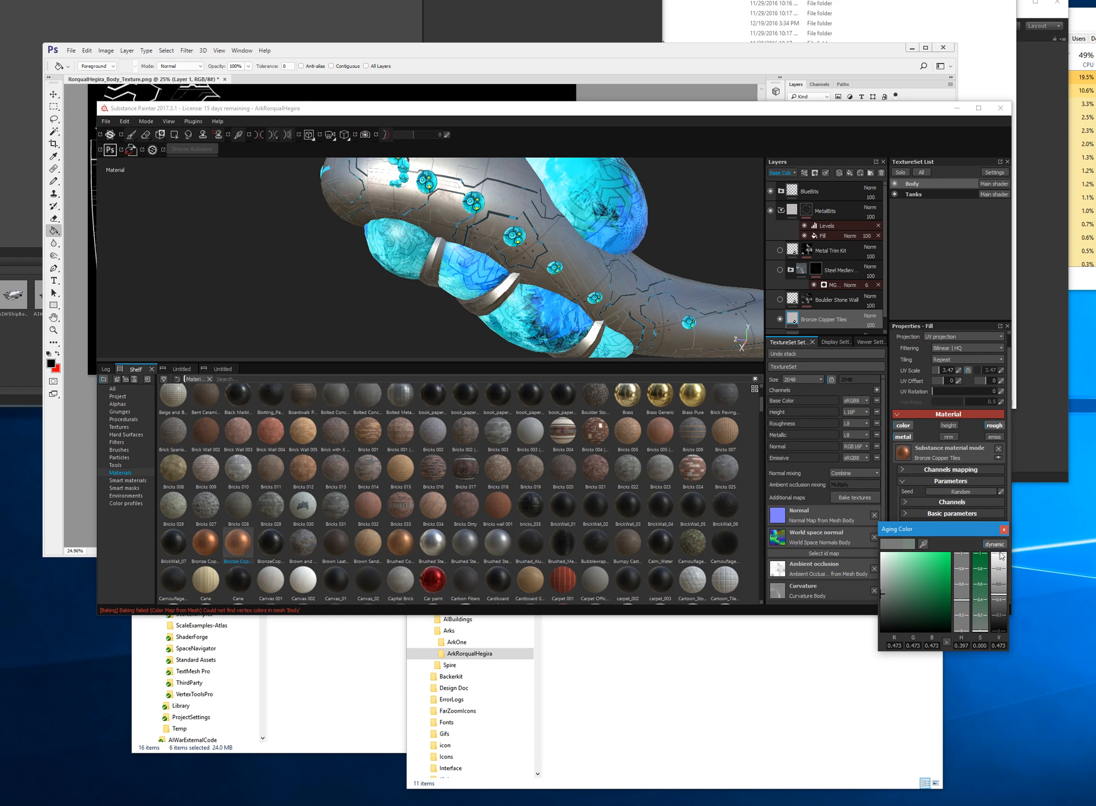
{"action": "left_click", "coordinate": [1002, 531]}
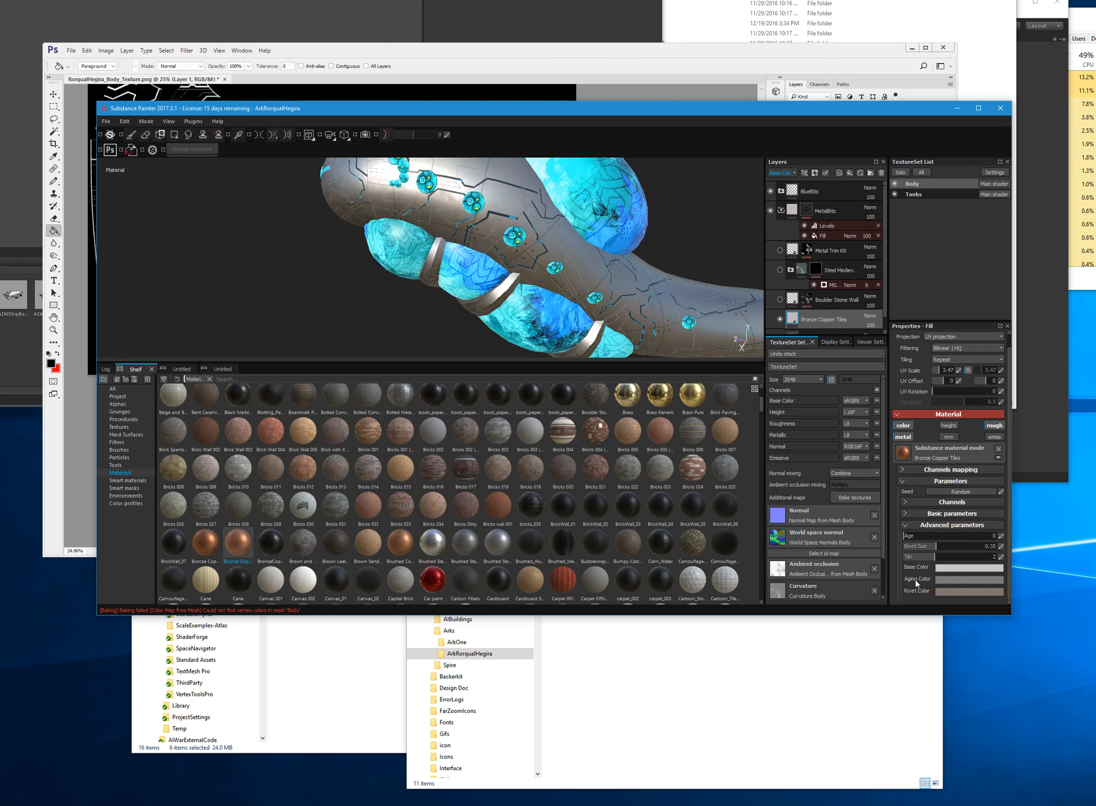
- Set the Bronze Copper Tiles material's Tile value to 1 and expand its basic parameters for review
{"action": "left_click", "coordinate": [966, 557]}
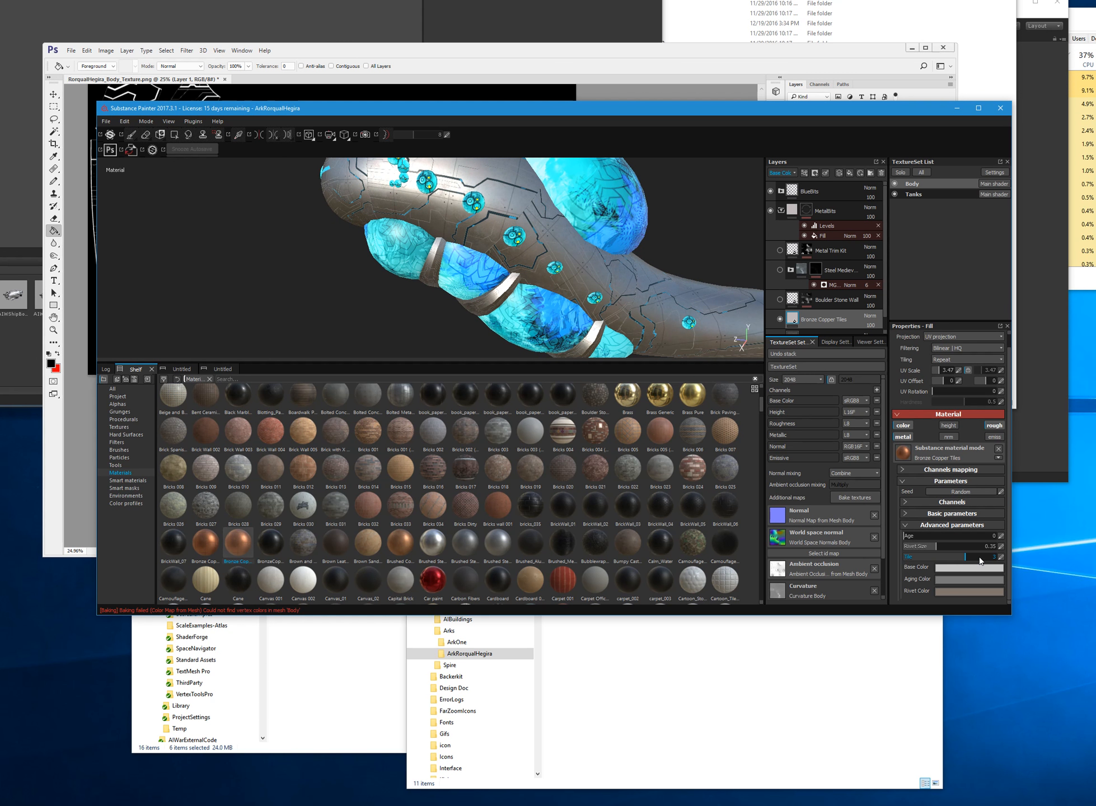
{"action": "left_click_drag", "start_coordinate": [979, 557], "coordinate": [889, 556]}
{"action": "mouse_move", "coordinate": [582, 244]}
{"action": "left_mouse_down", "text": "alt"}
{"action": "mouse_move", "coordinate": [696, 236]}
{"action": "mouse_move", "coordinate": [565, 259]}
{"action": "mouse_move", "coordinate": [565, 270]}
{"action": "mouse_move", "coordinate": [593, 263]}
{"action": "left_mouse_up", "text": "alt"}
{"action": "scroll", "coordinate": [464, 276], "scroll_direction": "up", "scroll_amount": 5}
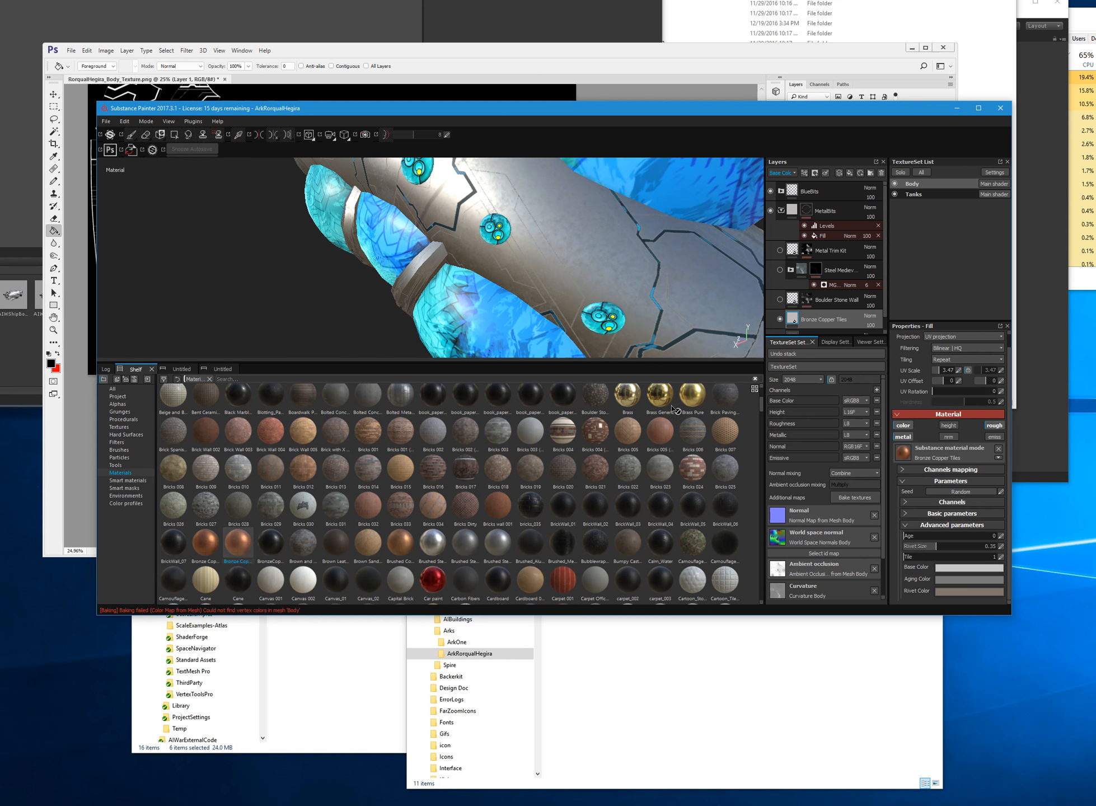
{"action": "left_click", "coordinate": [903, 513]}
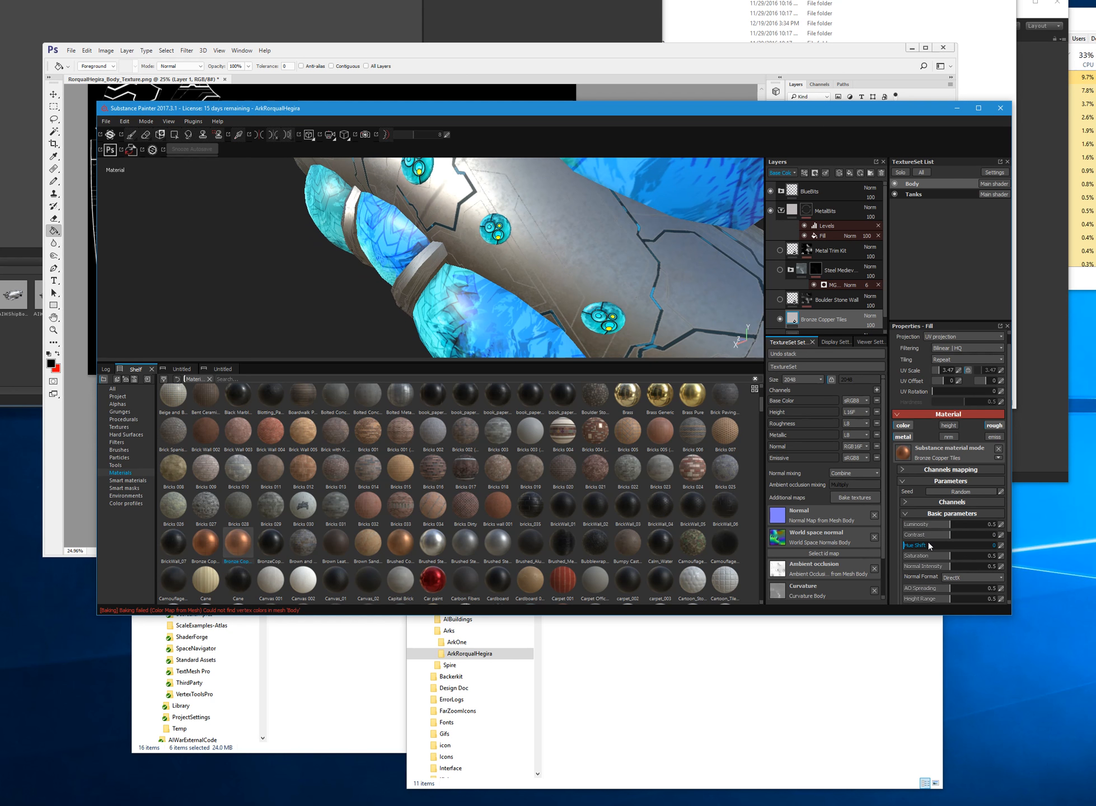
{"action": "scroll", "coordinate": [928, 542], "scroll_direction": "down", "scroll_amount": 3}
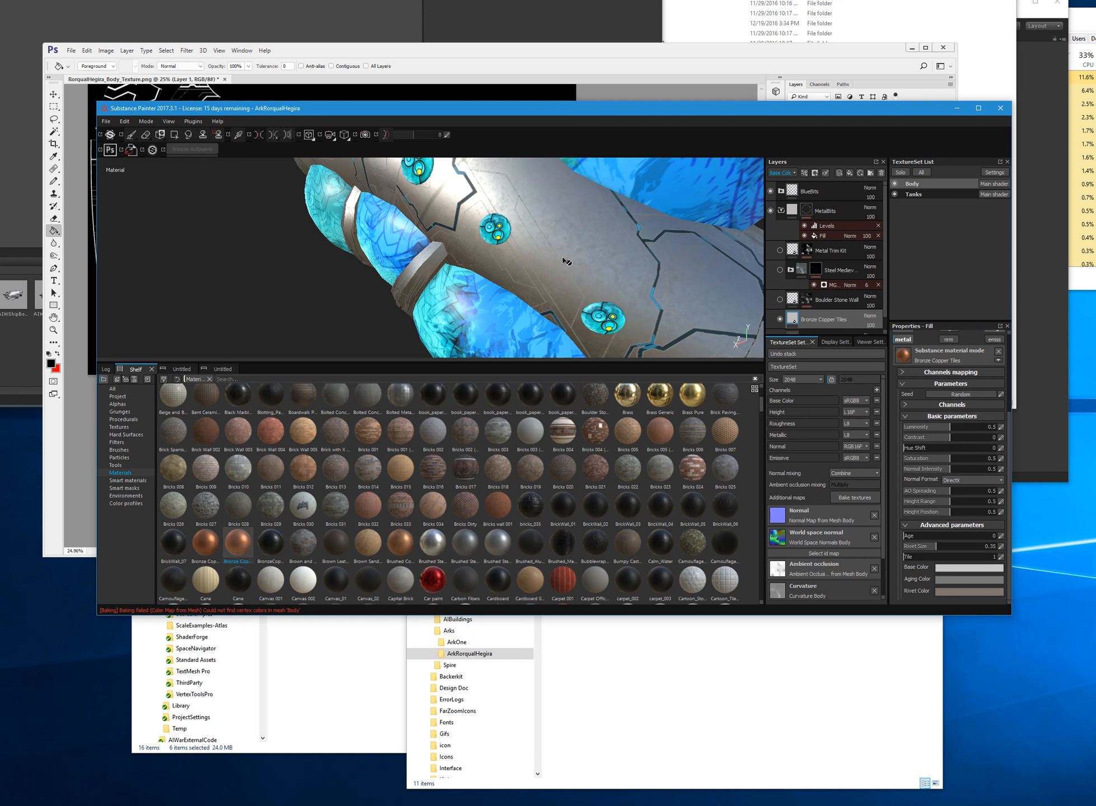
- Show the Metal Trim Kit and Steel Medieval layers, and preview the Boulder Stone Wall layer before hiding it again
{"action": "left_click_drag", "start_coordinate": [565, 251], "coordinate": [518, 274], "text": "alt"}
{"action": "left_click", "coordinate": [780, 250]}
{"action": "left_click", "coordinate": [780, 269]}
{"action": "left_click", "coordinate": [780, 301]}
{"action": "left_click_drag", "start_coordinate": [639, 292], "coordinate": [455, 301], "text": "alt"}
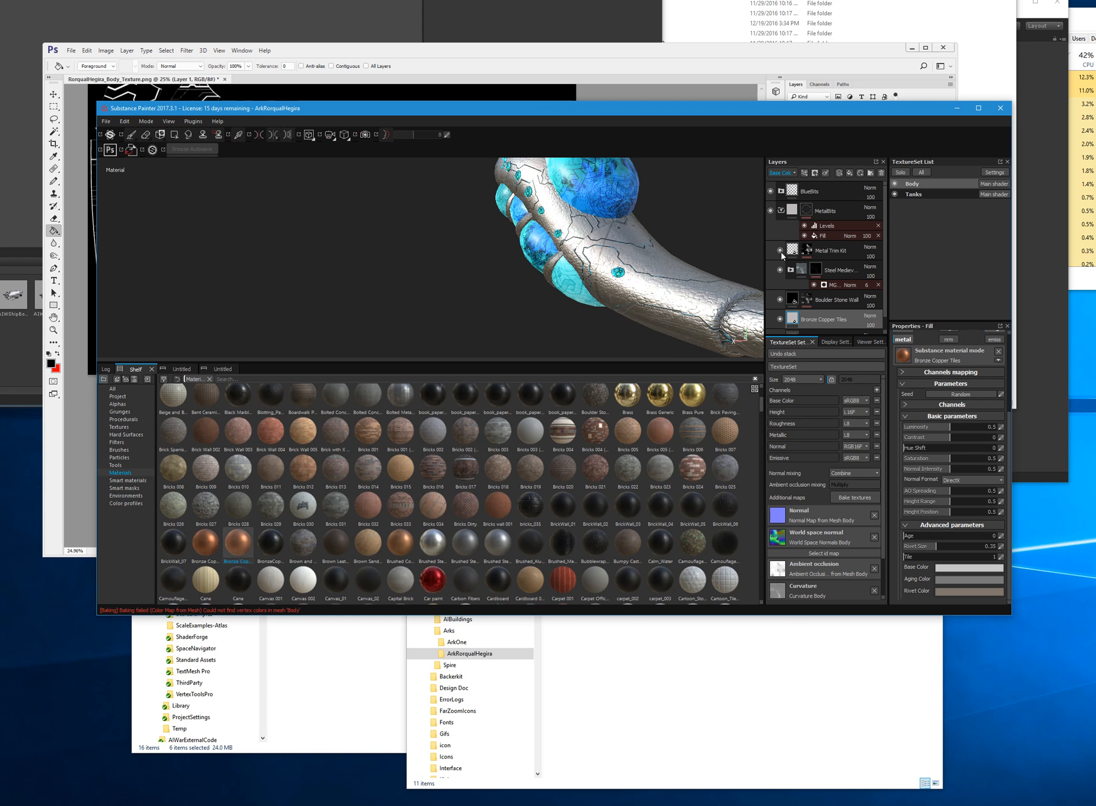
{"action": "left_click", "coordinate": [780, 300]}
- Compare the body with and without the Bronze Copper Tiles layer, leave that layer hidden, and save the project
{"action": "left_click_drag", "start_coordinate": [445, 299], "coordinate": [627, 299], "text": "alt"}
{"action": "right_click_drag", "start_coordinate": [627, 299], "coordinate": [662, 299], "text": "alt"}
{"action": "left_click_drag", "start_coordinate": [663, 299], "coordinate": [652, 289], "text": "alt"}
{"action": "left_click", "coordinate": [783, 318]}
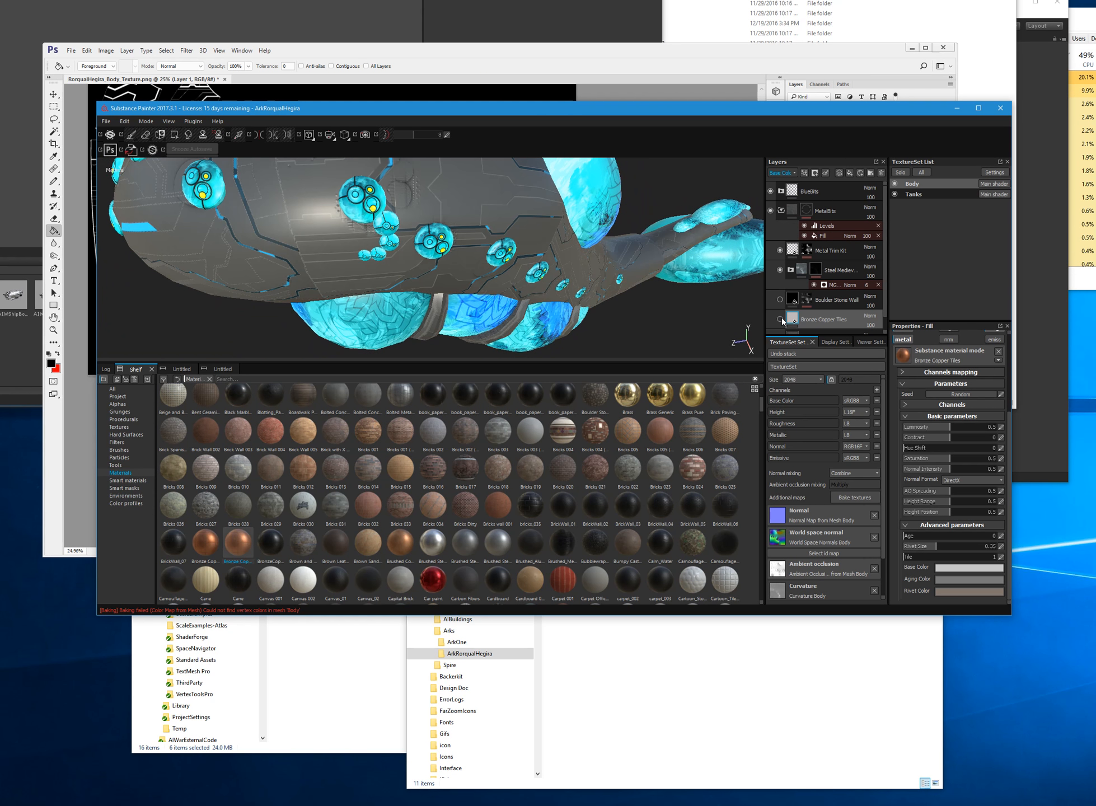
{"action": "left_click", "coordinate": [782, 318]}
{"action": "left_click", "coordinate": [782, 318]}
{"action": "left_click", "coordinate": [782, 319]}
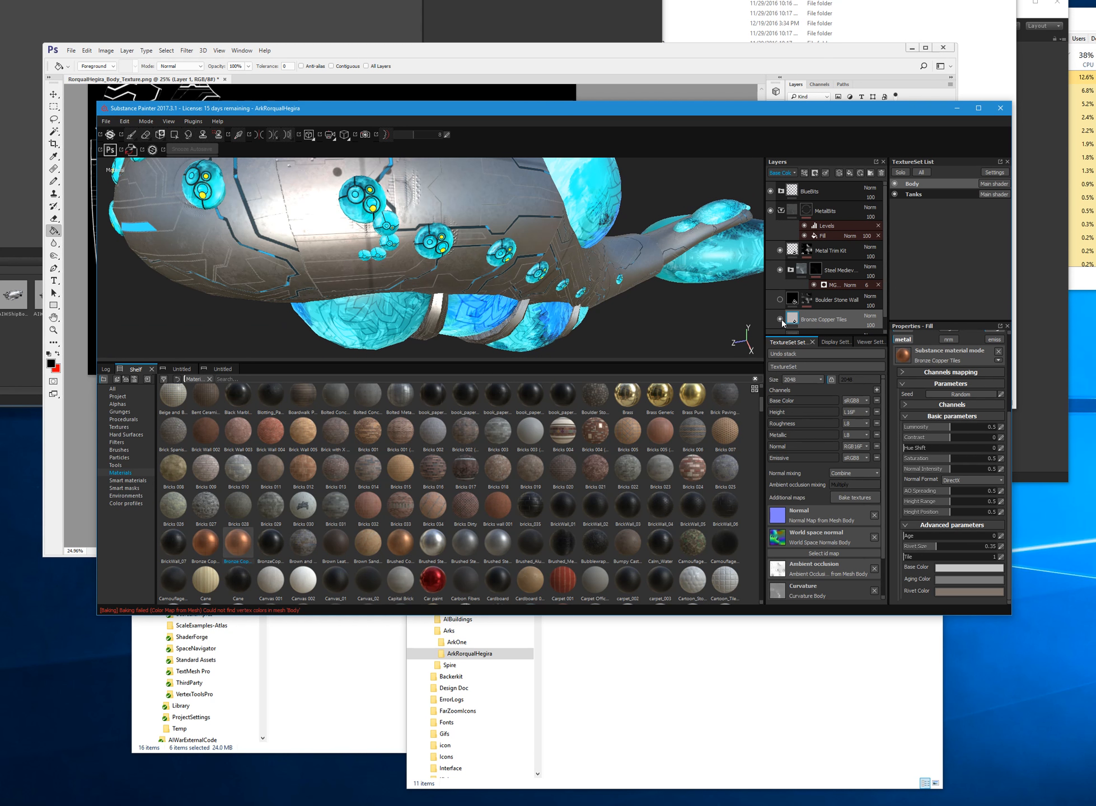
{"action": "left_click", "coordinate": [782, 320]}
{"action": "key", "text": "ctrl+s"}
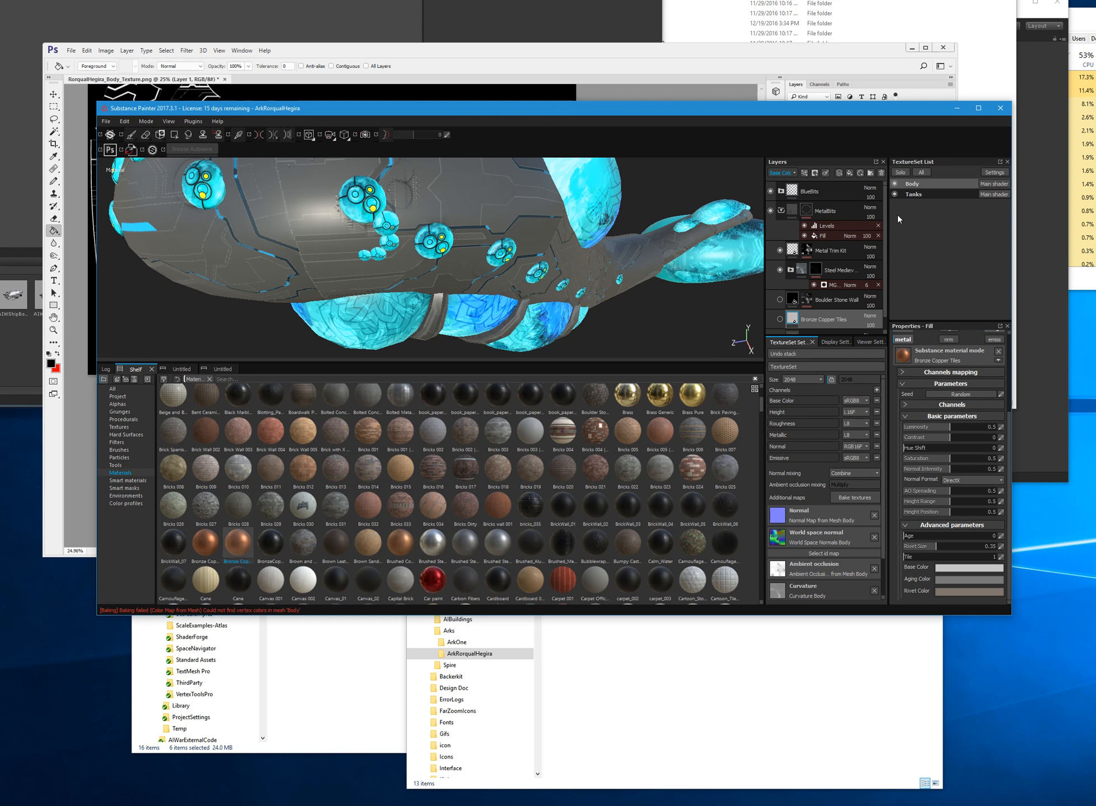
- Apply the Car paint material to the fill layer below Bronze Copper Tiles and raise its UV scale to about 75.87
{"action": "scroll", "coordinate": [834, 247], "scroll_direction": "down", "scroll_amount": 1}
{"action": "mouse_move", "coordinate": [433, 580]}
{"action": "left_mouse_down"}
{"action": "mouse_move", "coordinate": [819, 317]}
{"action": "mouse_move", "coordinate": [808, 322]}
{"action": "left_mouse_up"}
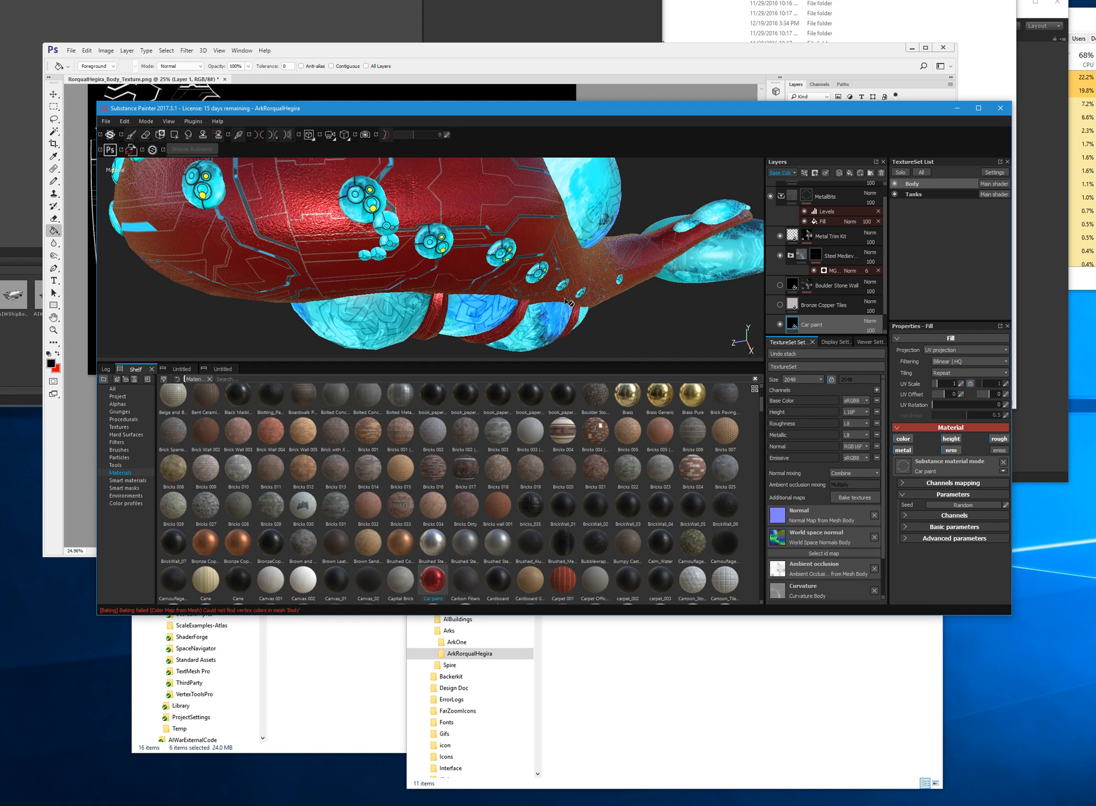
{"action": "left_click", "coordinate": [944, 382]}
{"action": "left_click_drag", "start_coordinate": [946, 382], "coordinate": [949, 409]}
- Change the Car paint material's Paint Color to pure white (1.000, 1.000, 1.000) in the advanced parameters
{"action": "left_click", "coordinate": [945, 540]}
{"action": "scroll", "coordinate": [956, 548], "scroll_direction": "down", "scroll_amount": 1}
{"action": "left_click", "coordinate": [981, 569]}
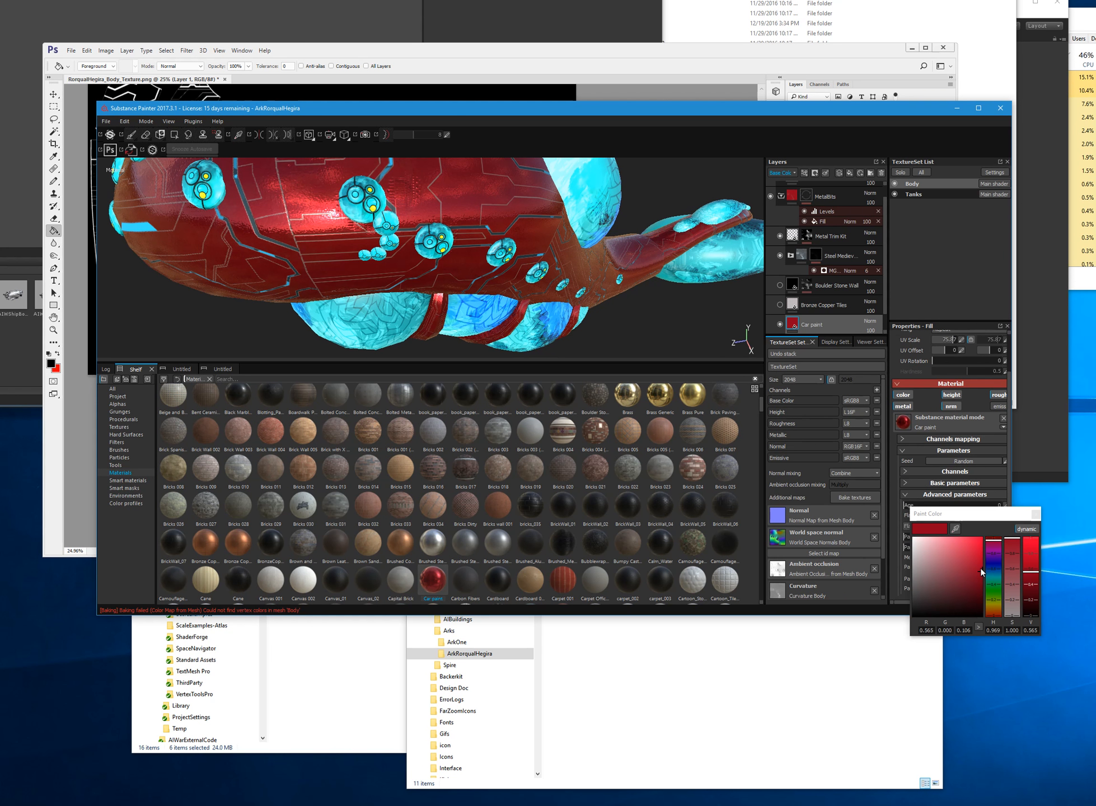
{"action": "left_click", "coordinate": [918, 545]}
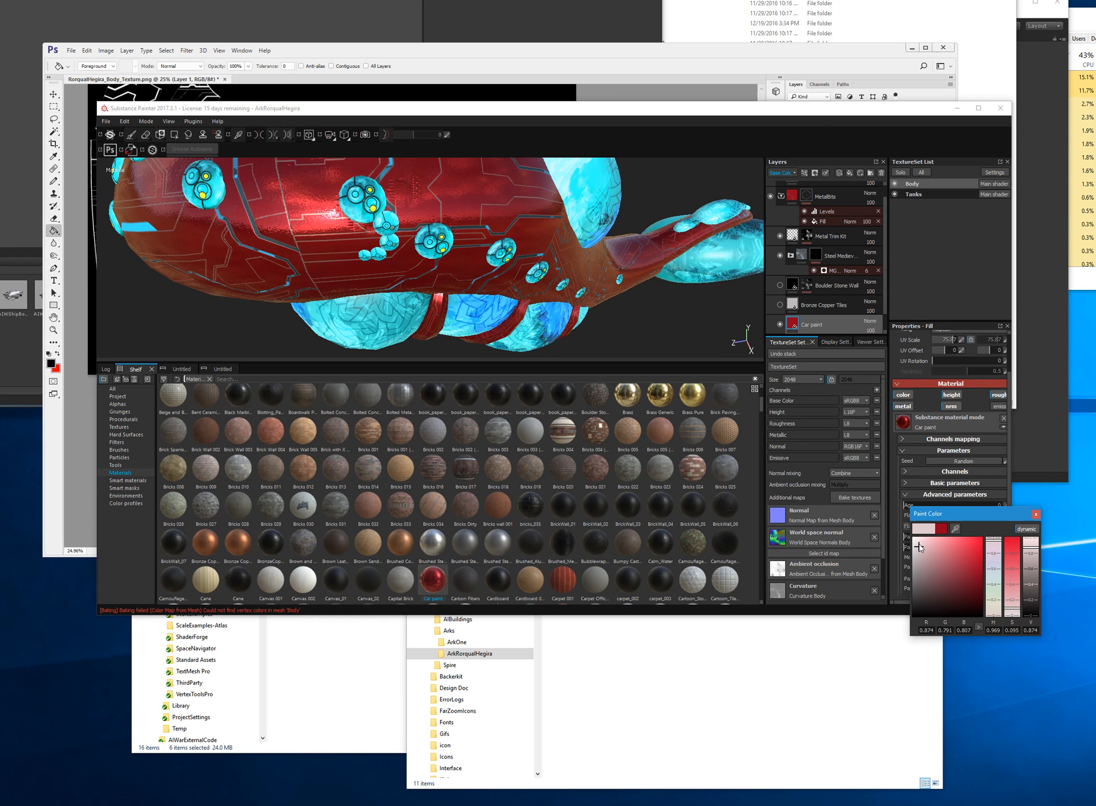
{"action": "left_click", "coordinate": [916, 544]}
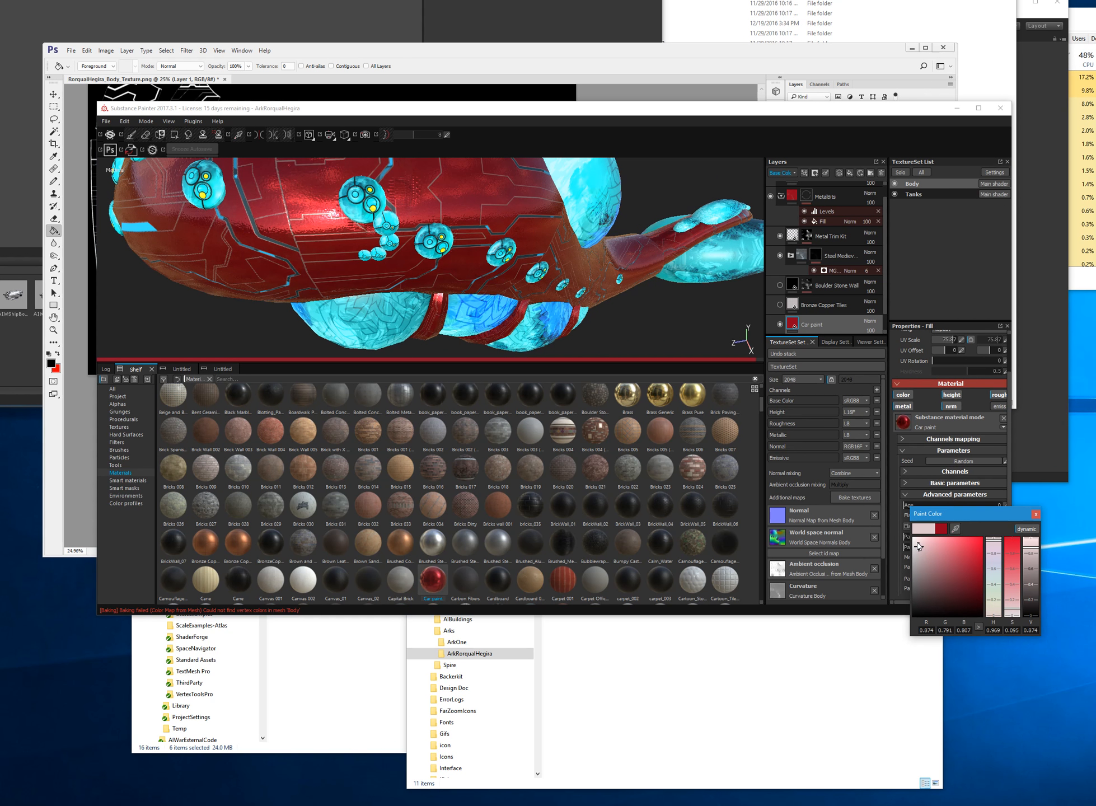
{"action": "left_click", "coordinate": [914, 540]}
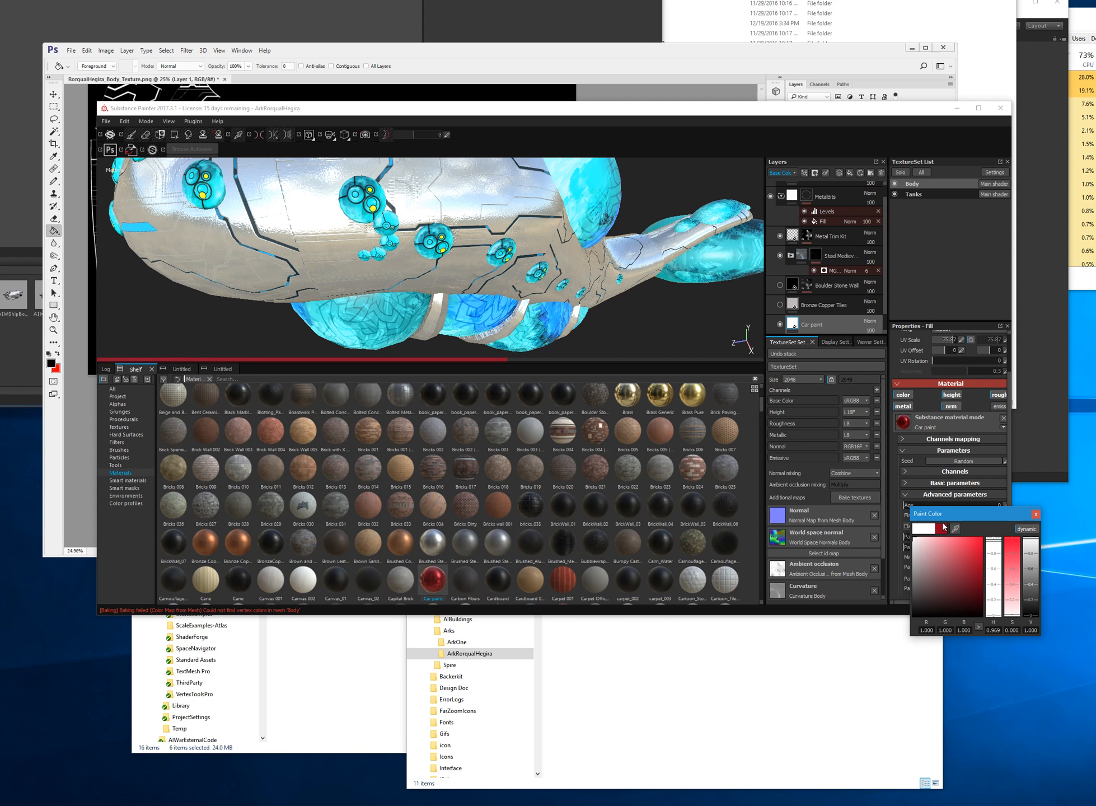
{"action": "left_click", "coordinate": [669, 302]}
- Turn on Flakes for the Car paint material and inspect the effect on the body up close
{"action": "left_click_drag", "start_coordinate": [677, 307], "coordinate": [412, 230], "text": "alt"}
{"action": "mouse_move", "coordinate": [649, 309]}
{"action": "left_mouse_down", "text": "alt"}
{"action": "mouse_move", "coordinate": [492, 255]}
{"action": "mouse_move", "coordinate": [523, 269]}
{"action": "left_mouse_up", "text": "alt"}
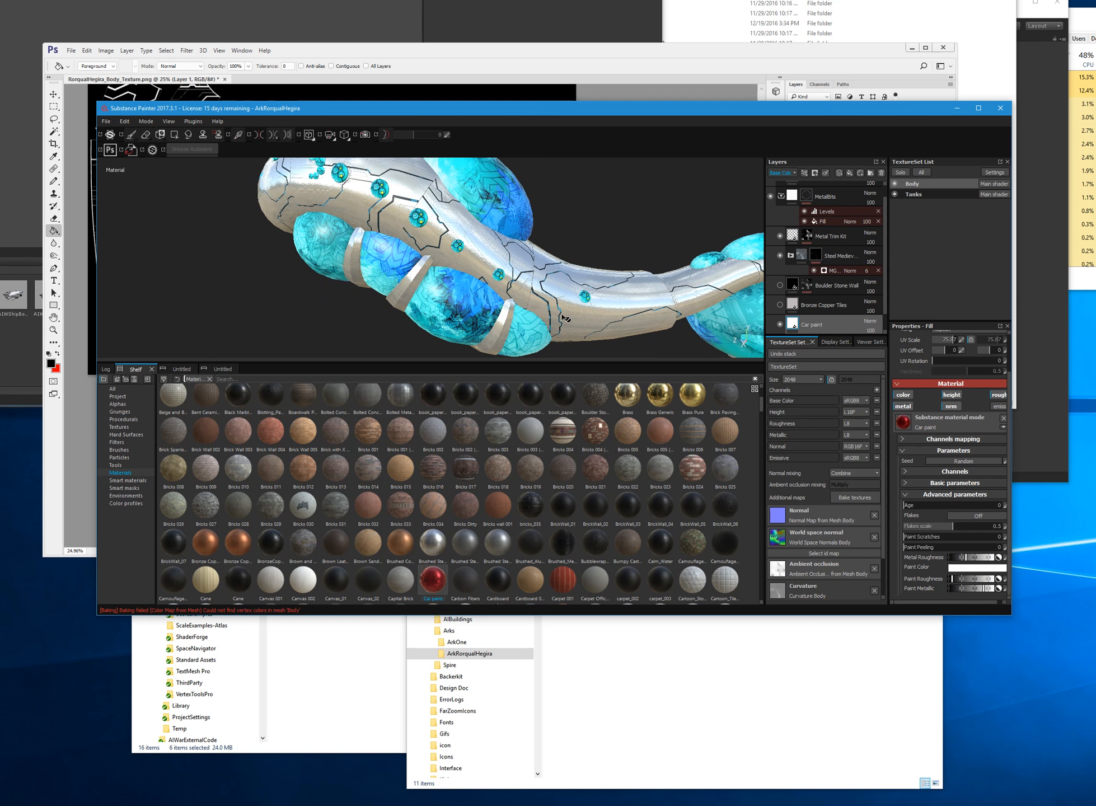
{"action": "left_click", "coordinate": [973, 518]}
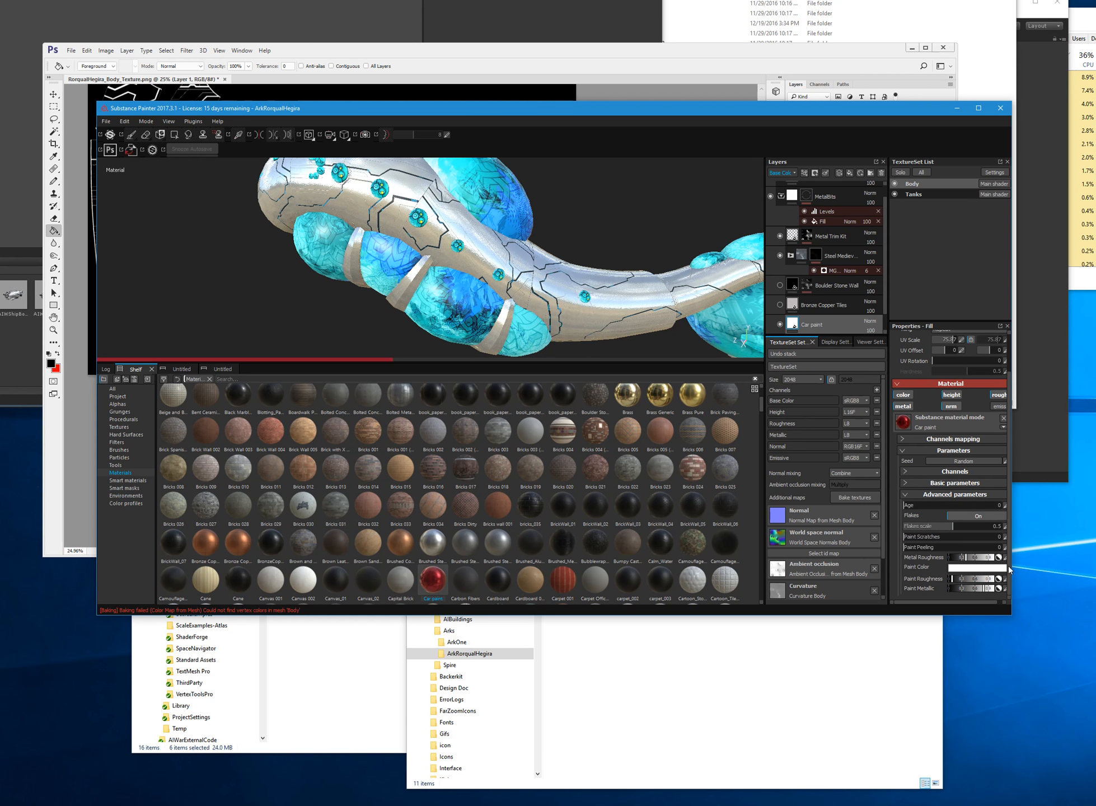
{"action": "scroll", "coordinate": [683, 325], "scroll_direction": "up", "scroll_amount": 6}
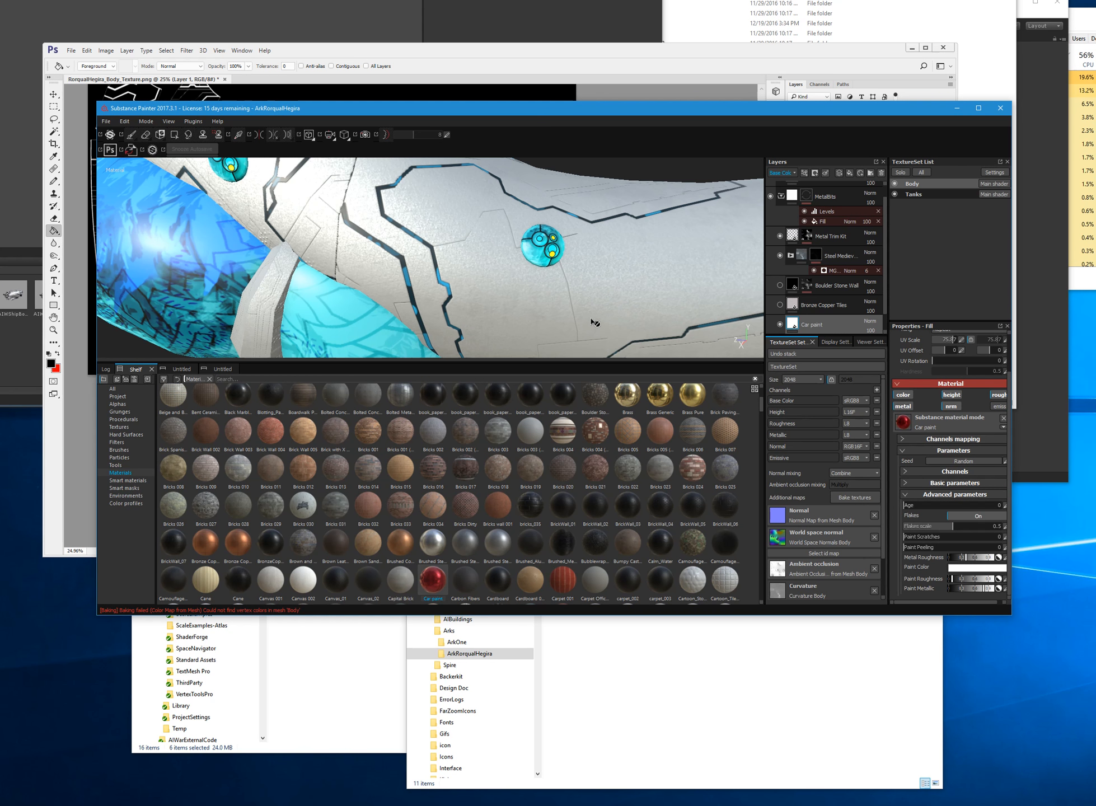
{"action": "scroll", "coordinate": [594, 322], "scroll_direction": "down", "scroll_amount": 5}
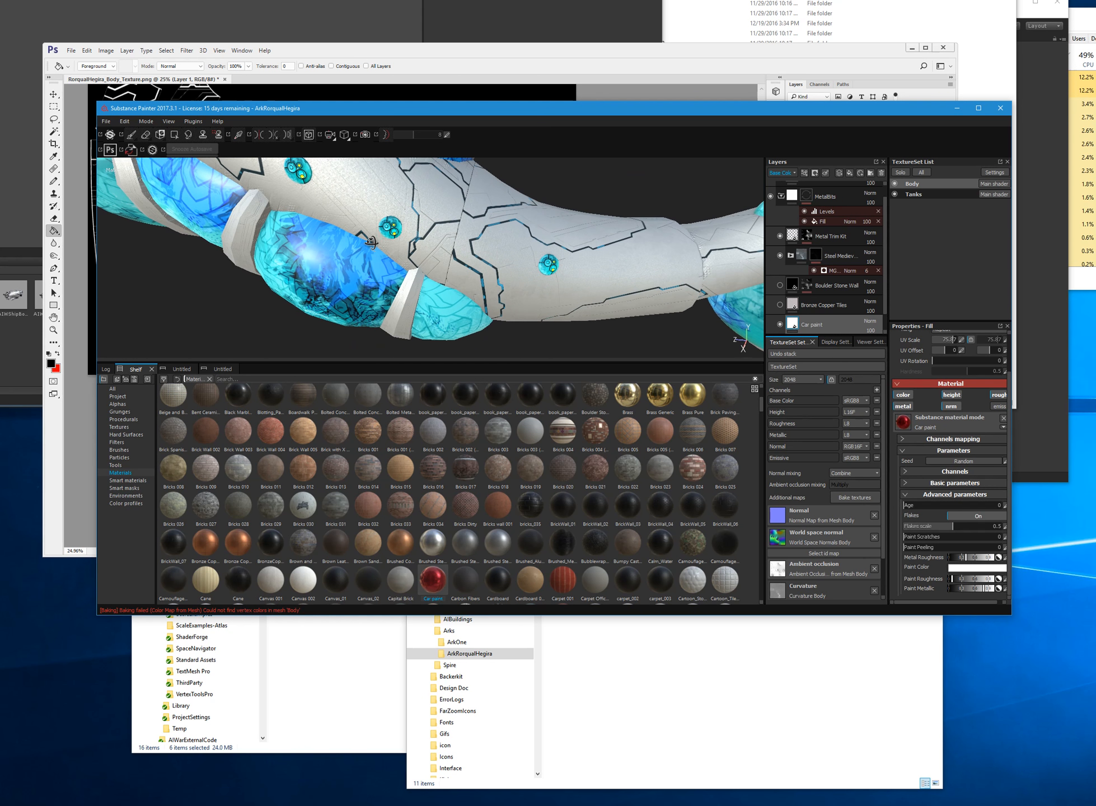
{"action": "left_click_drag", "start_coordinate": [371, 242], "coordinate": [322, 236], "text": "alt"}
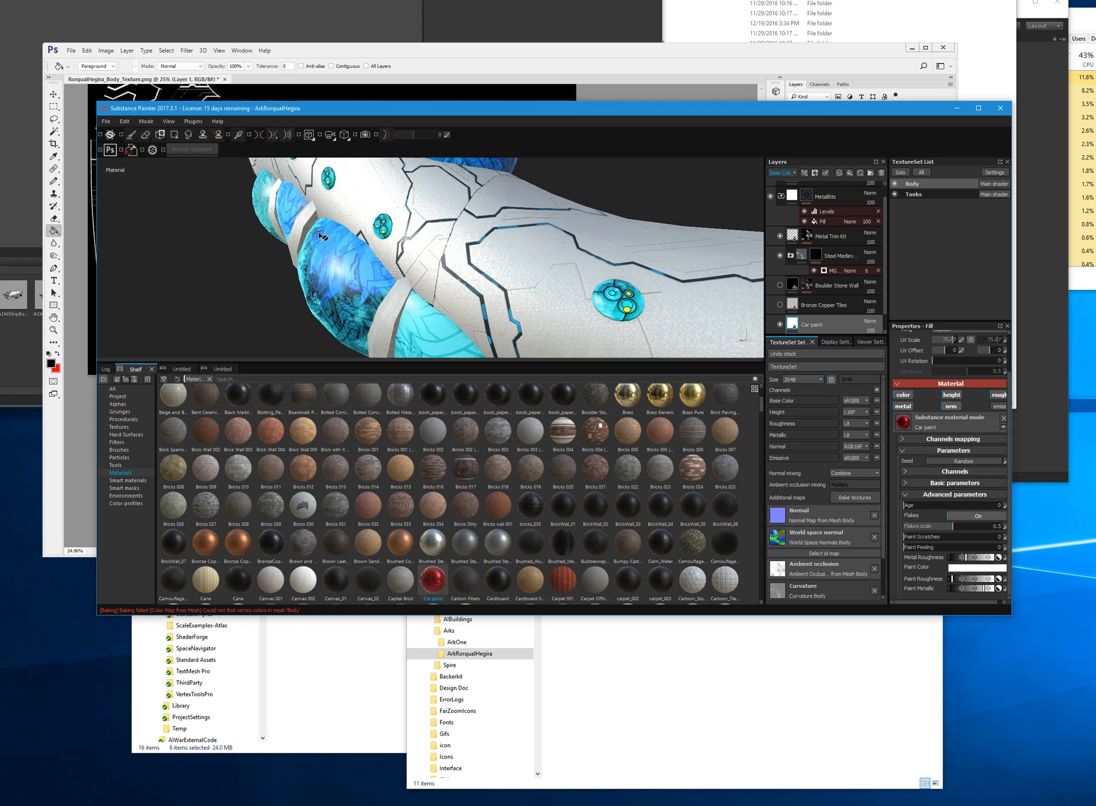
- Set the Car paint material's flakes scale to 0.47 and raise Paint Scratches to about 0.76
{"action": "left_click", "coordinate": [950, 526]}
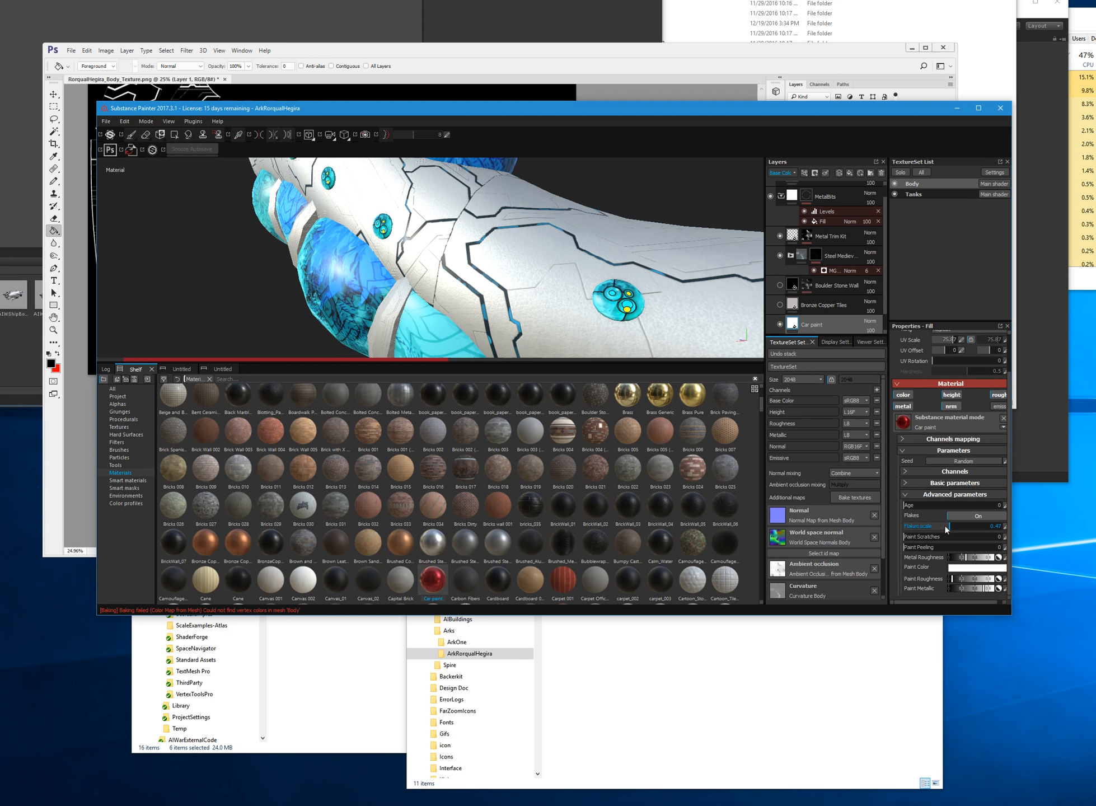
{"action": "left_click", "coordinate": [978, 535]}
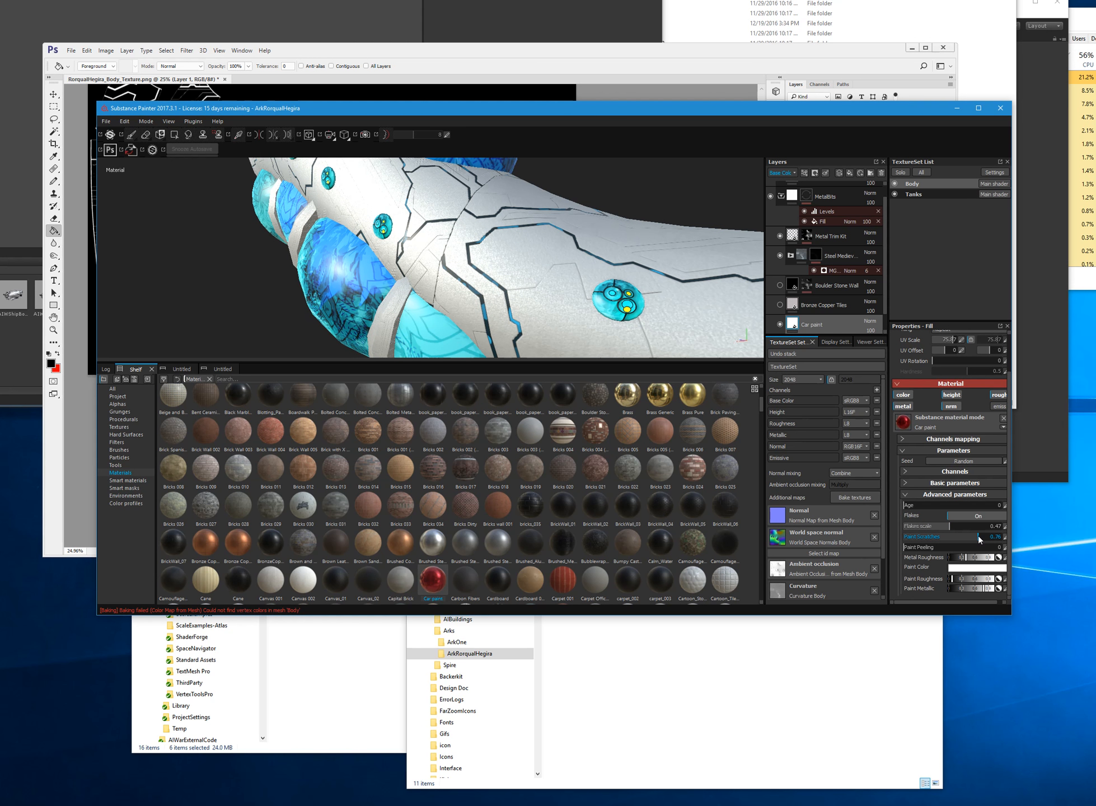
- Try Paint Peeling at 0.48 with a UV scale of 7.73 on the Car paint material, and return Paint Peeling to 0
{"action": "left_click", "coordinate": [951, 546]}
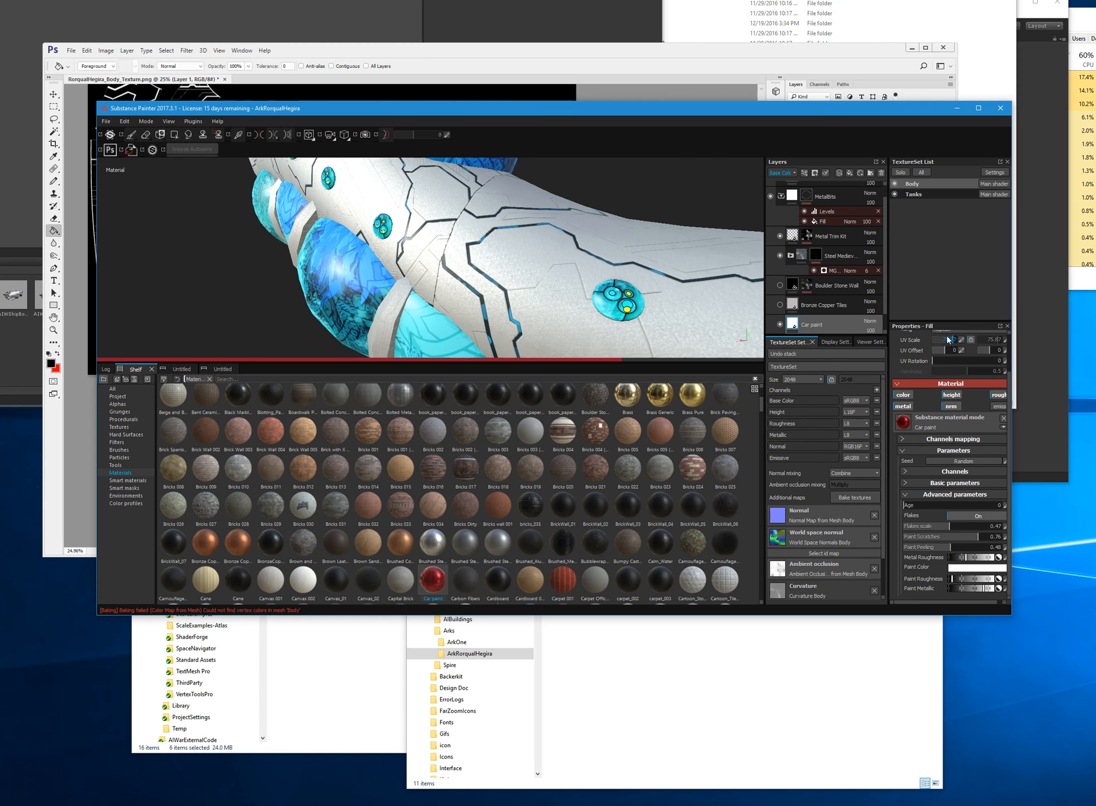
{"action": "type", "text": "7.73"}
{"action": "key", "text": "Return"}
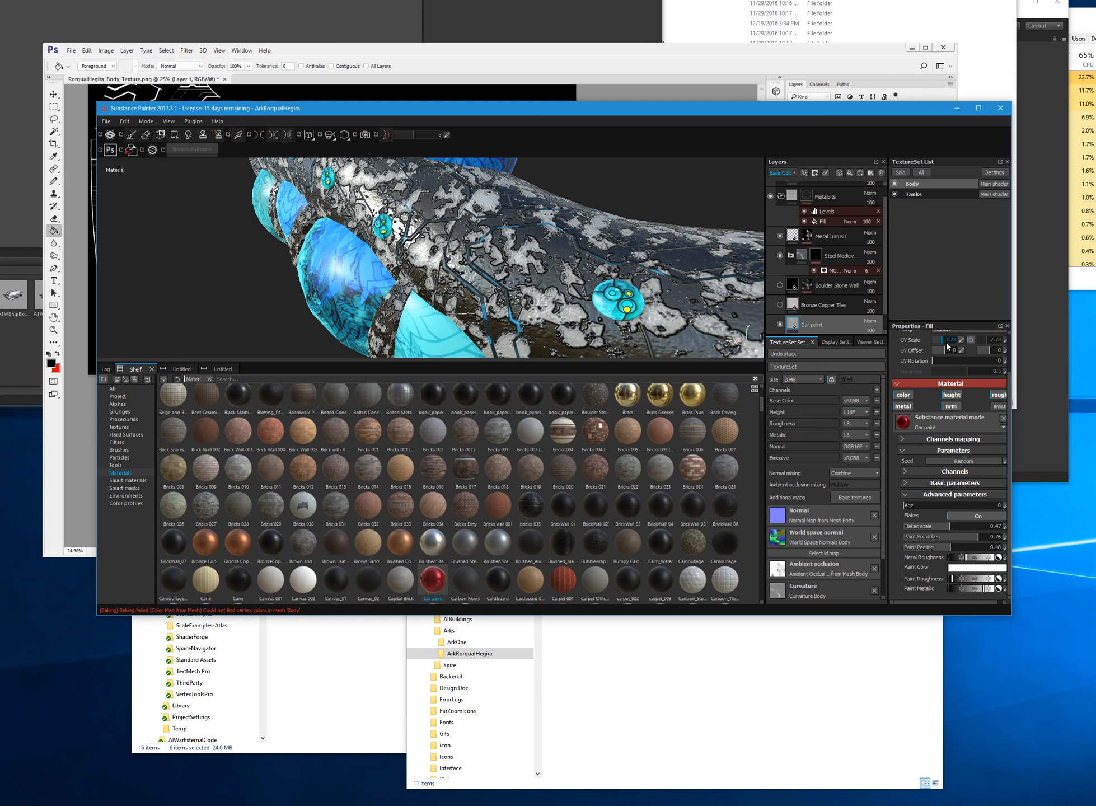
{"action": "left_click_drag", "start_coordinate": [911, 549], "coordinate": [884, 548]}
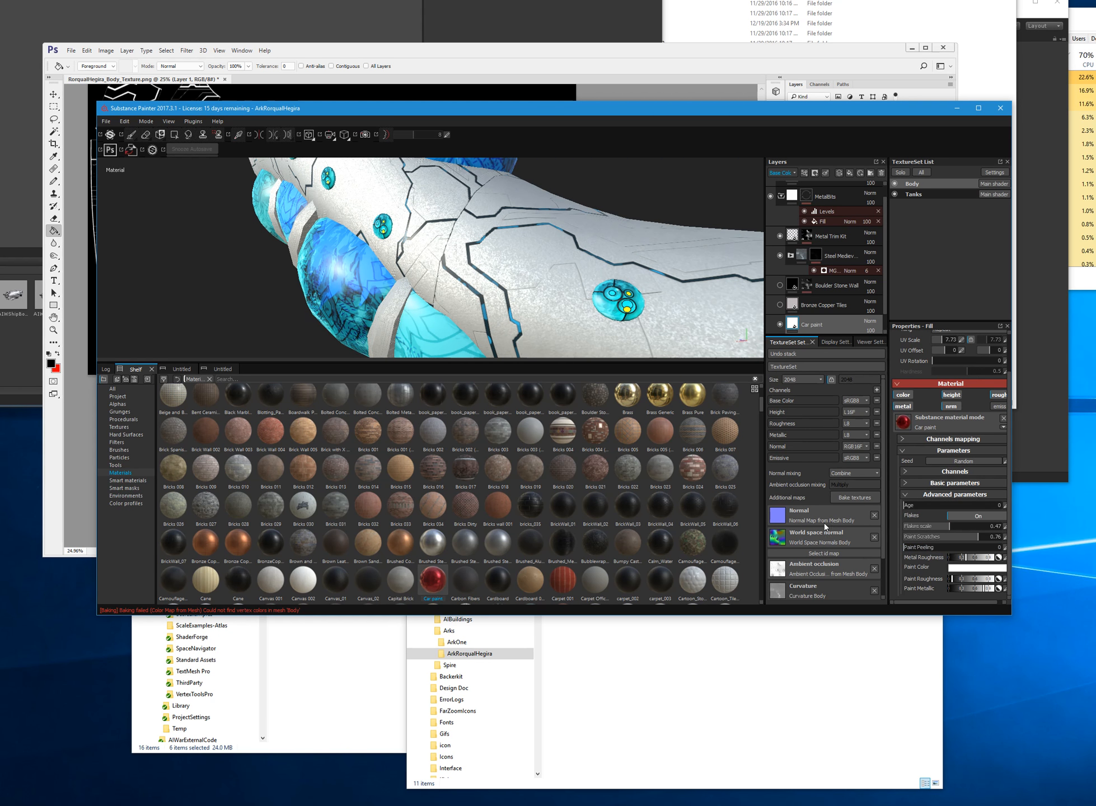
- Set the Car paint layer's UV scale to about 41.38
{"action": "left_click_drag", "start_coordinate": [395, 234], "coordinate": [596, 297], "text": "alt"}
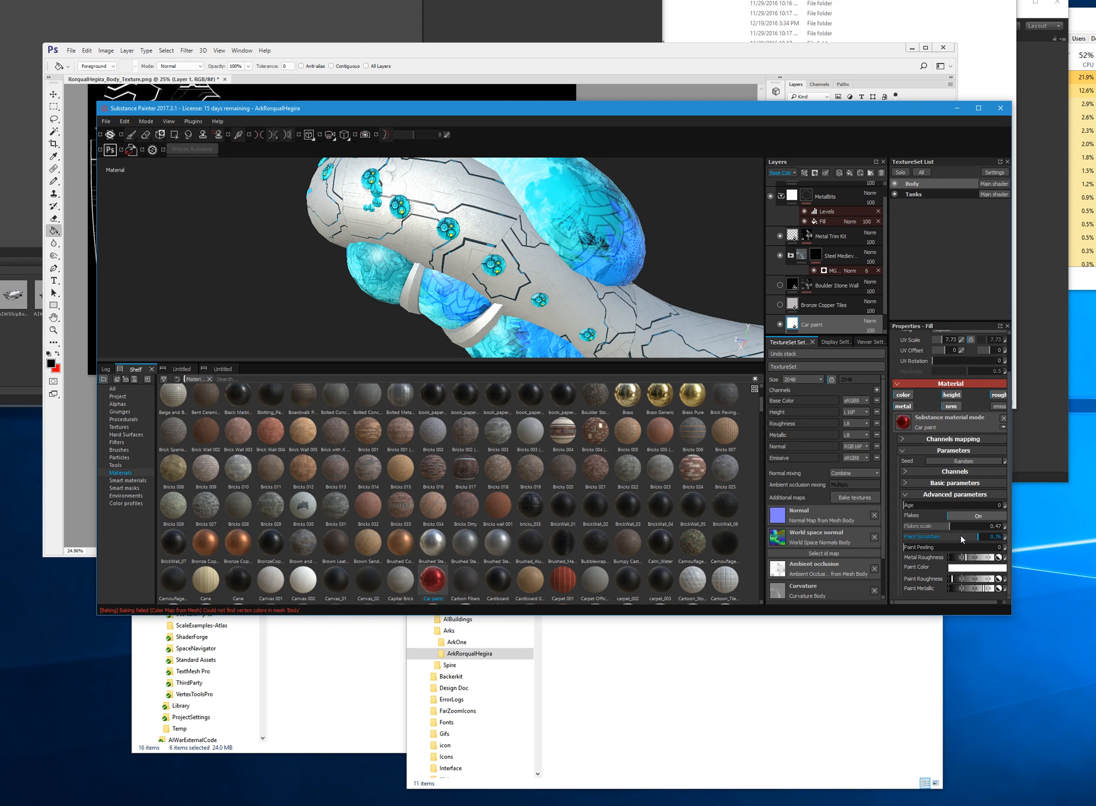
{"action": "left_click", "coordinate": [938, 339]}
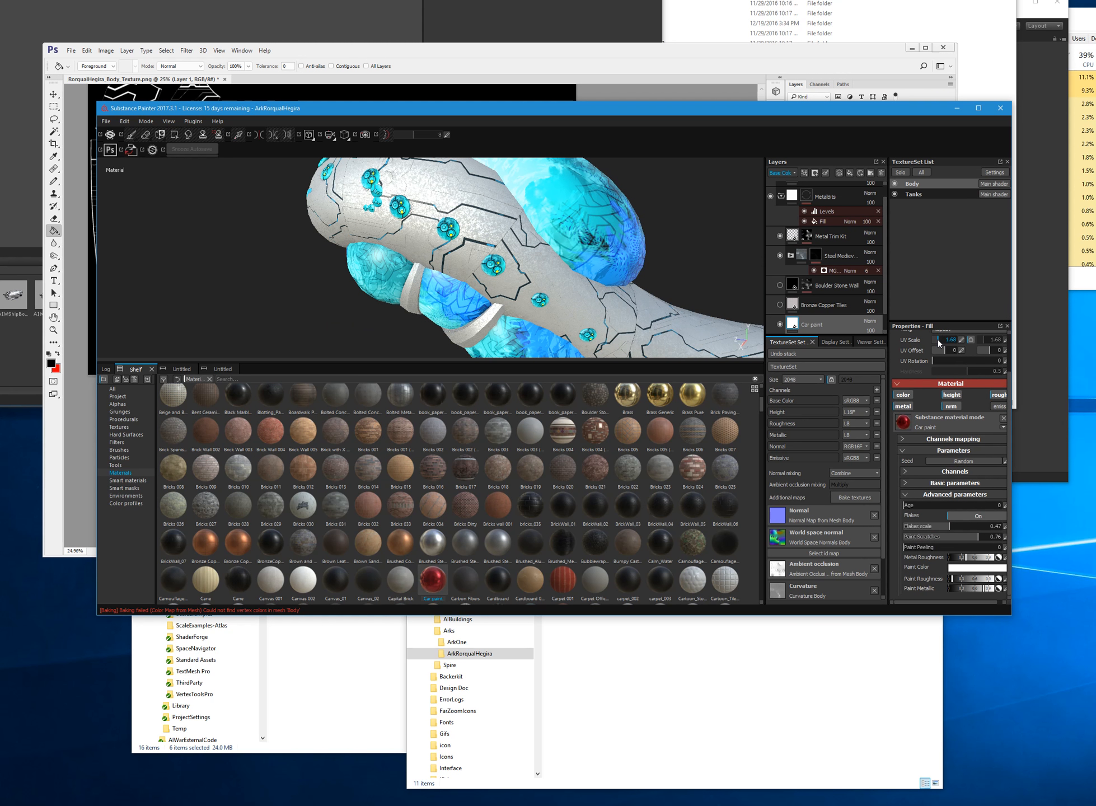
{"action": "left_click_drag", "start_coordinate": [939, 339], "coordinate": [948, 340]}
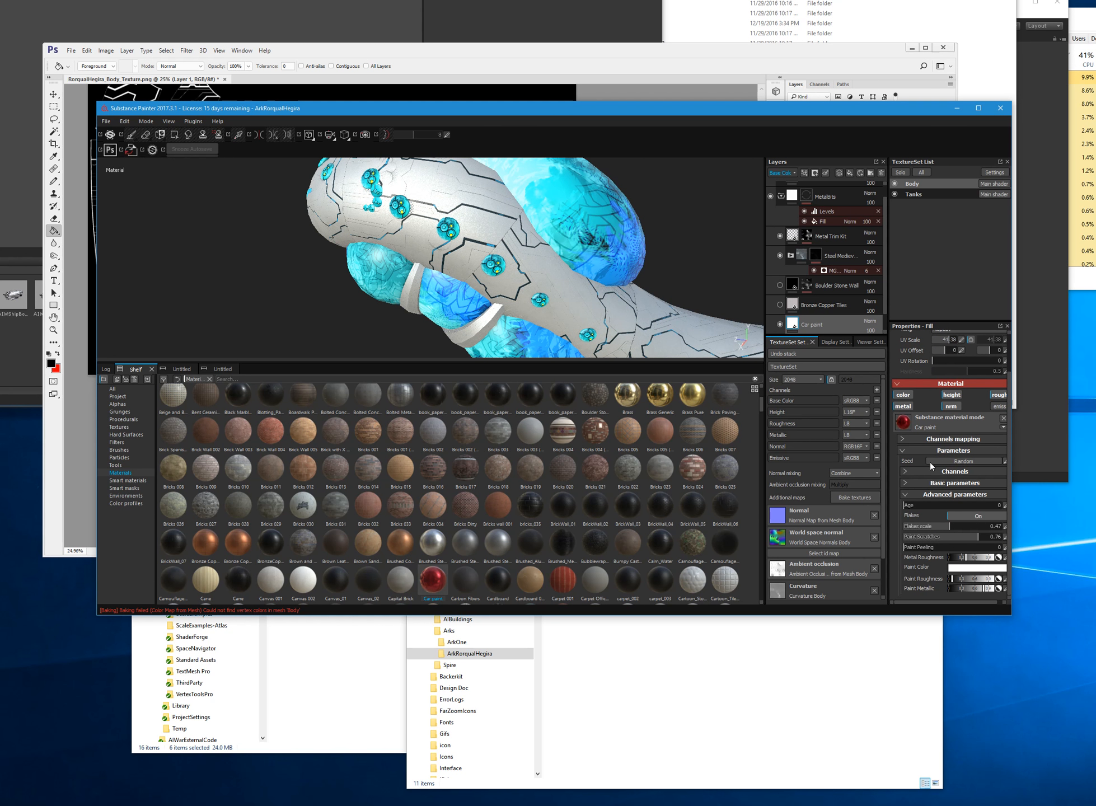
- Turn off Flakes for the Car paint material, lower its Metal Roughness and raise its Paint Roughness
{"action": "left_click", "coordinate": [964, 517]}
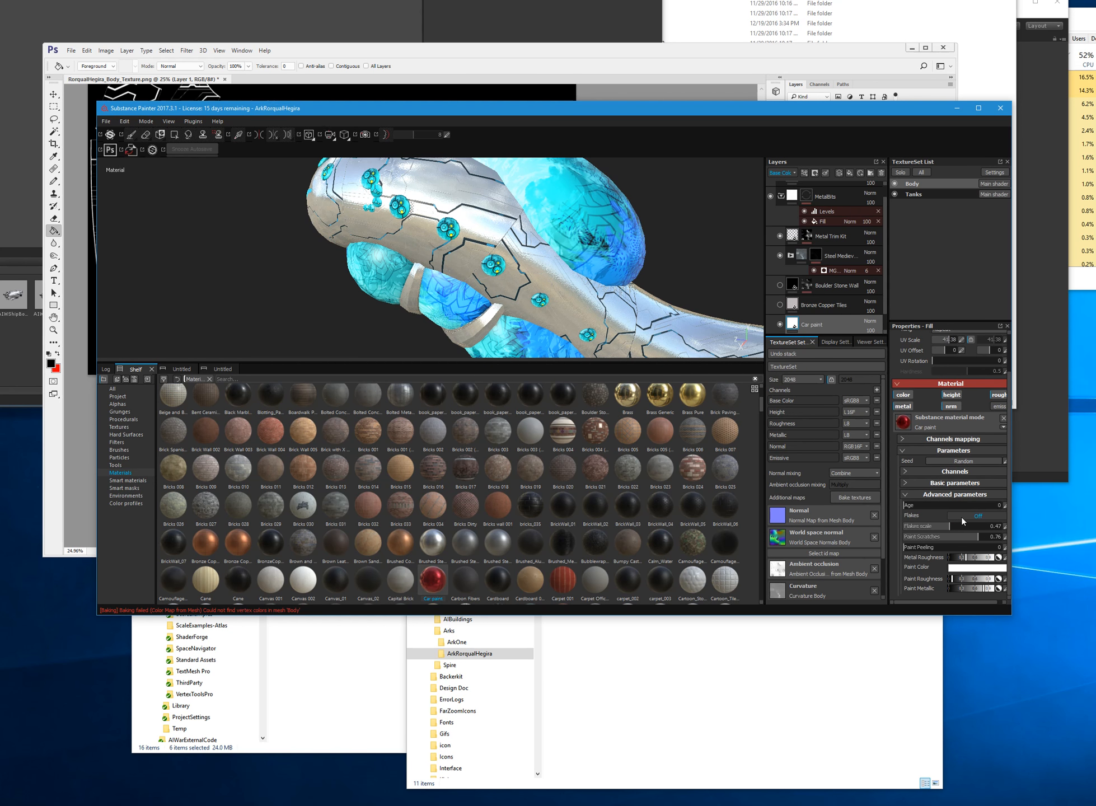
{"action": "left_click", "coordinate": [973, 518]}
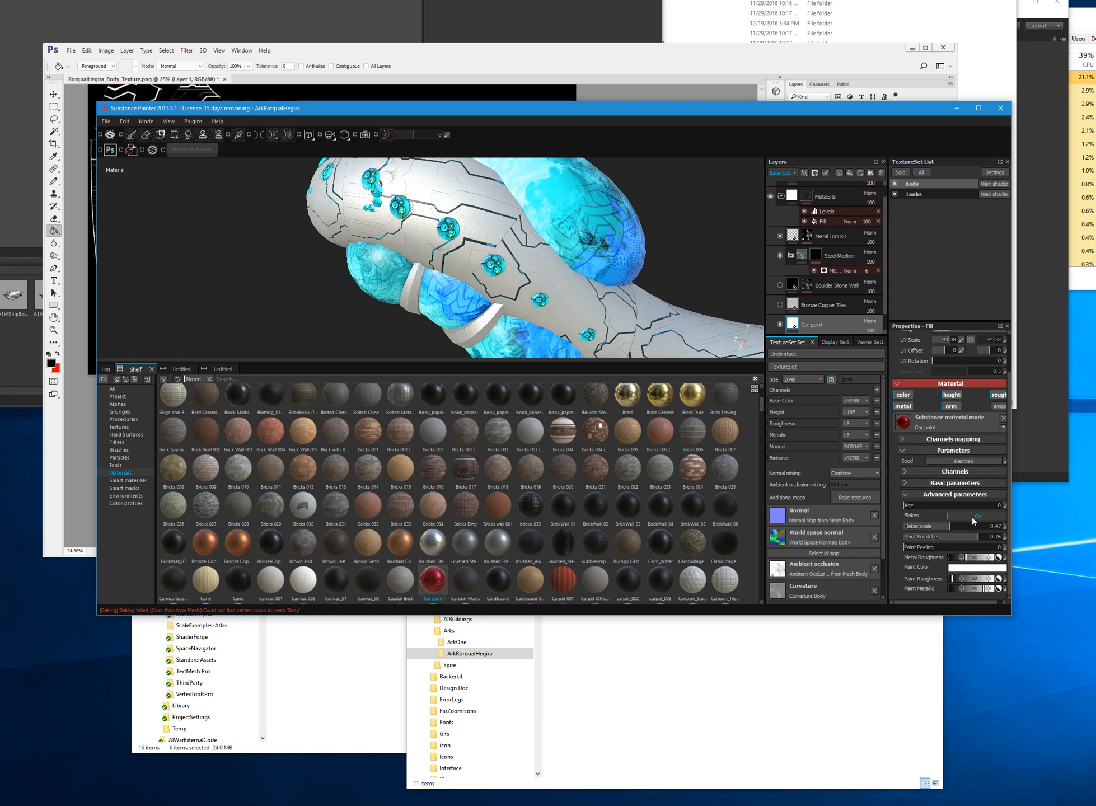
{"action": "left_click_drag", "start_coordinate": [961, 578], "coordinate": [972, 578]}
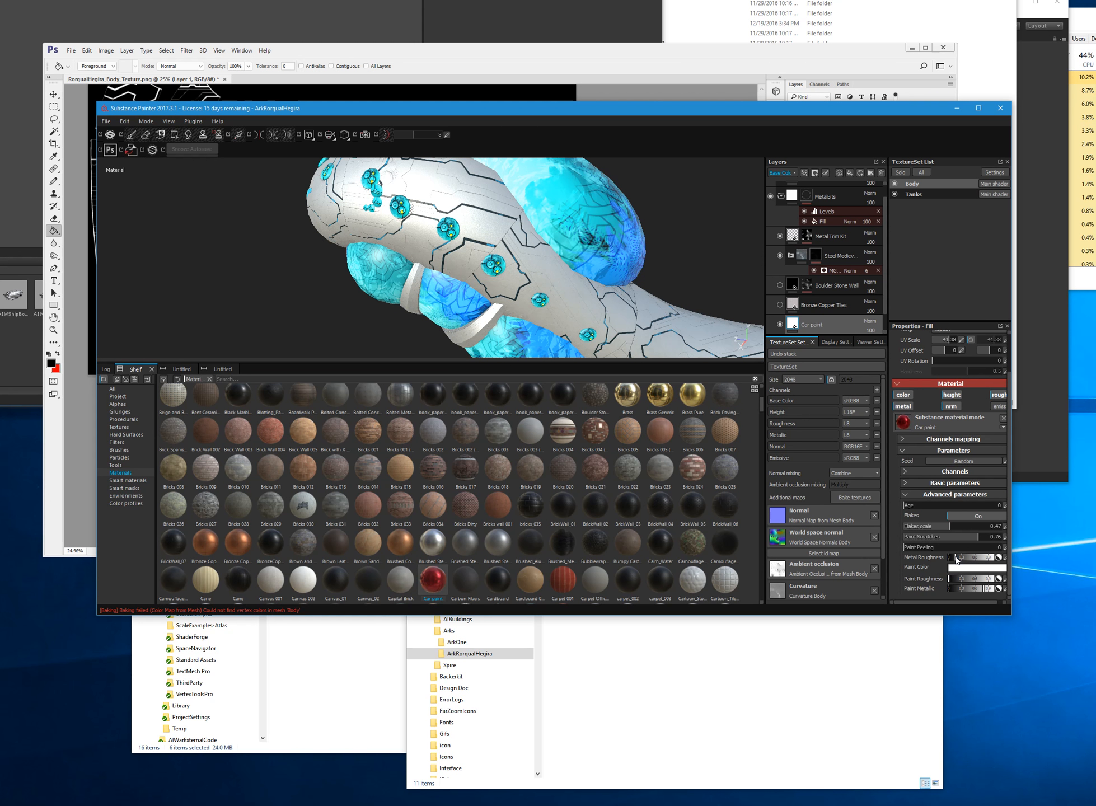
{"action": "scroll", "coordinate": [486, 235], "scroll_direction": "up", "scroll_amount": 3}
{"action": "scroll", "coordinate": [484, 232], "scroll_direction": "up", "scroll_amount": 2}
{"action": "scroll", "coordinate": [486, 234], "scroll_direction": "down", "scroll_amount": 2}
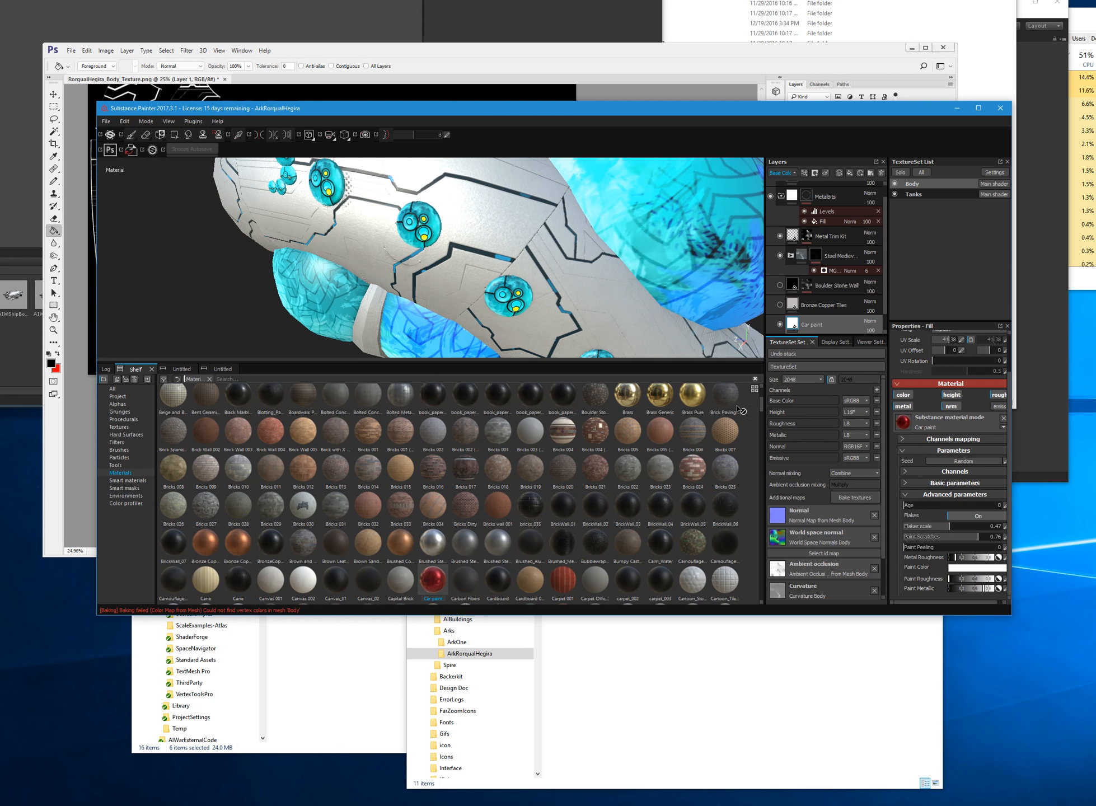
{"action": "left_click", "coordinate": [963, 520]}
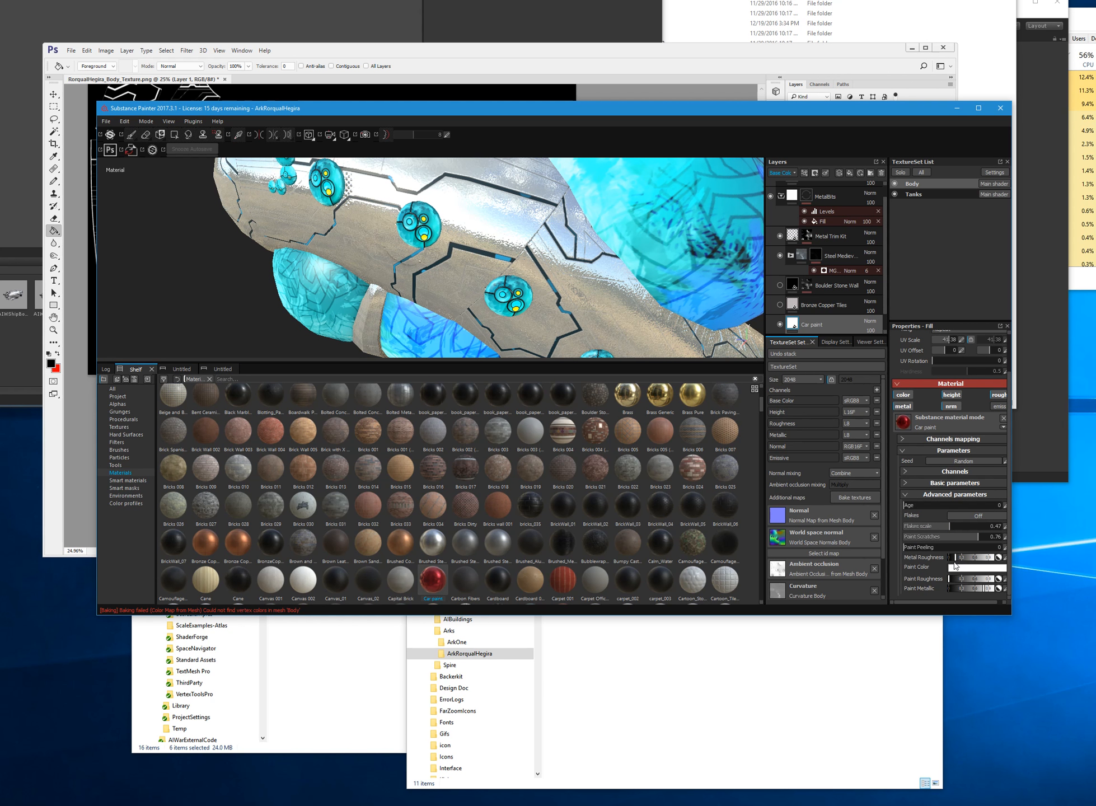
{"action": "left_click", "coordinate": [970, 582]}
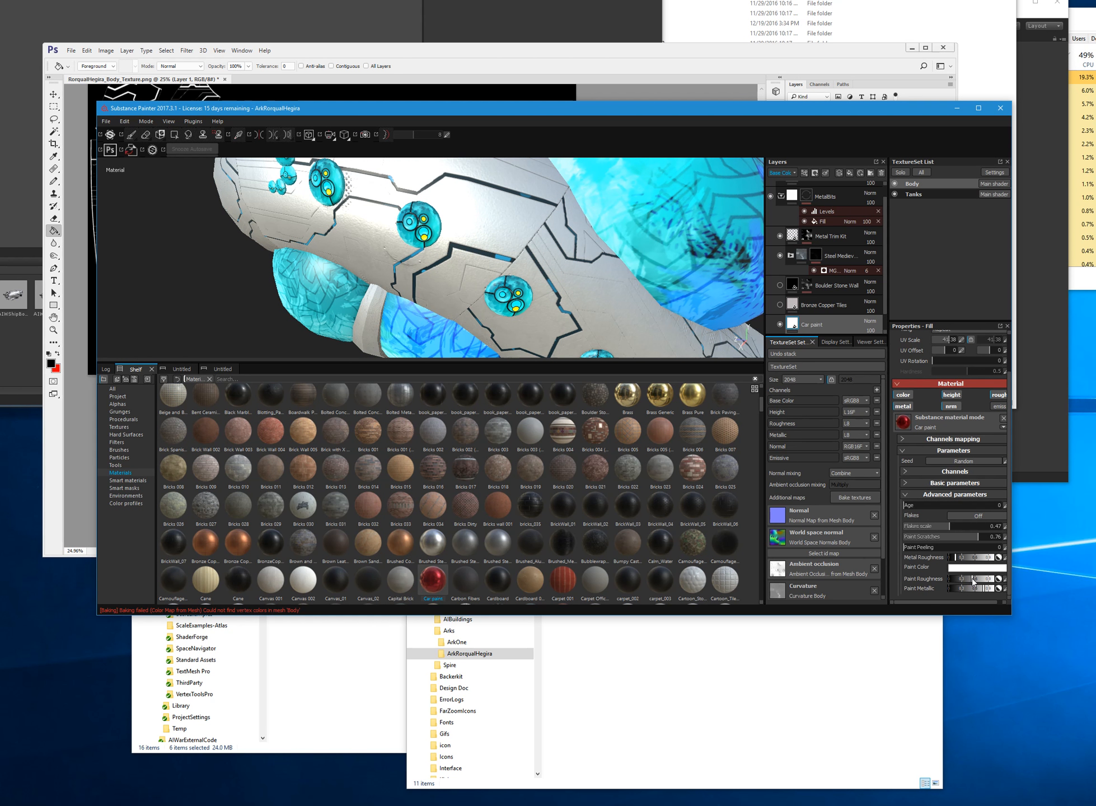
- Examine the adjusted Car paint finish across the whale-shaped body from several angles and distances
{"action": "scroll", "coordinate": [463, 279], "scroll_direction": "down", "scroll_amount": 3}
{"action": "mouse_move", "coordinate": [463, 279]}
{"action": "left_mouse_down", "text": "alt"}
{"action": "mouse_move", "coordinate": [469, 316]}
{"action": "mouse_move", "coordinate": [678, 296]}
{"action": "mouse_move", "coordinate": [512, 295]}
{"action": "mouse_move", "coordinate": [503, 220]}
{"action": "mouse_move", "coordinate": [474, 325]}
{"action": "mouse_move", "coordinate": [521, 320]}
{"action": "left_mouse_up", "text": "alt"}
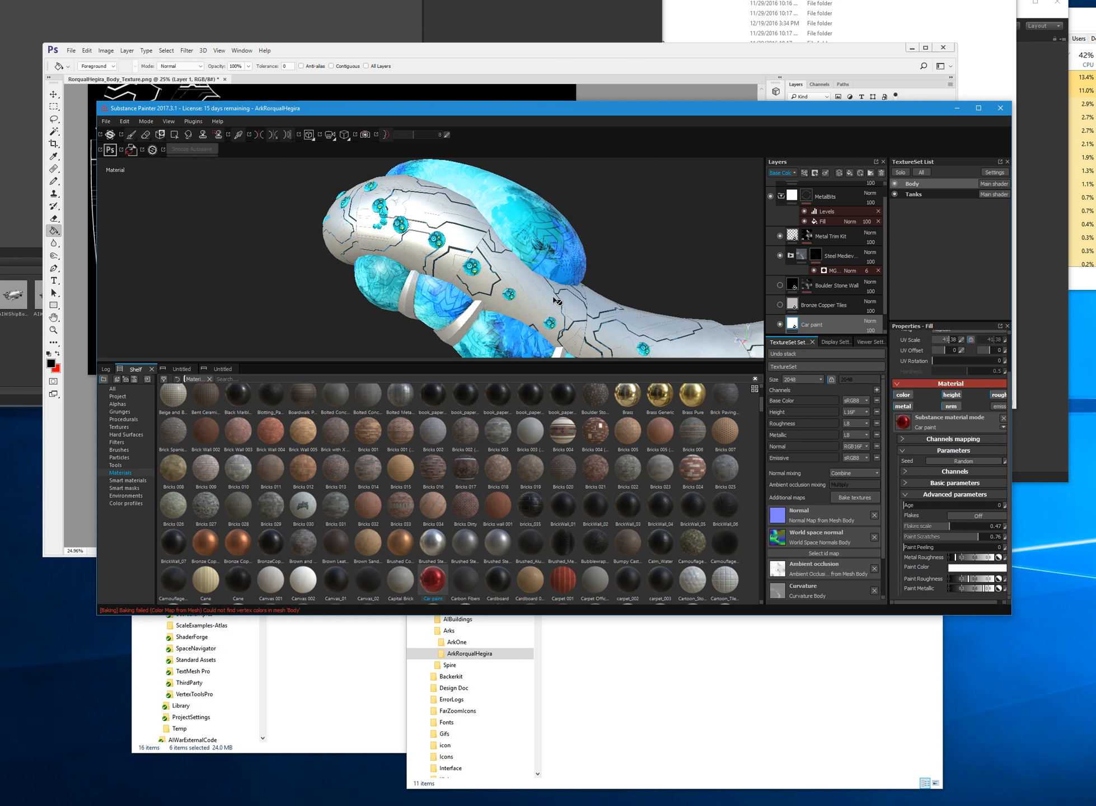
{"action": "scroll", "coordinate": [477, 277], "scroll_direction": "up", "scroll_amount": 2}
{"action": "mouse_move", "coordinate": [332, 275]}
{"action": "left_mouse_down", "text": "alt"}
{"action": "mouse_move", "coordinate": [380, 271]}
{"action": "mouse_move", "coordinate": [511, 300]}
{"action": "left_mouse_up", "text": "alt"}
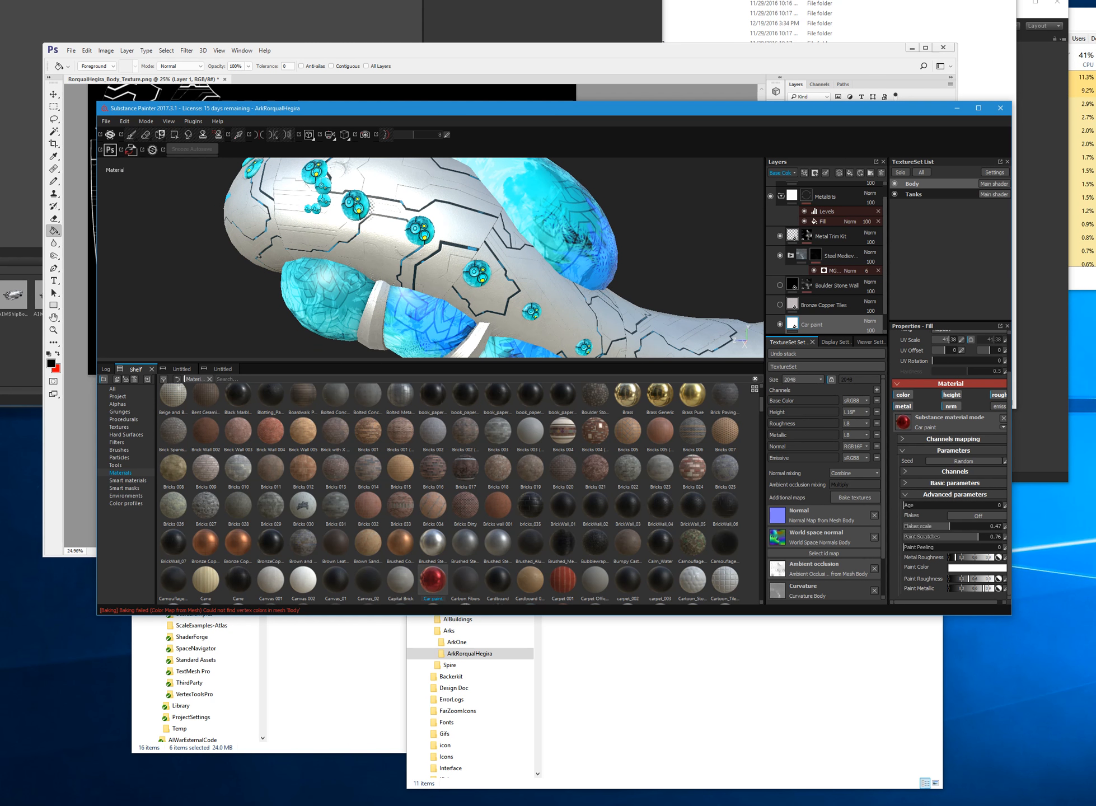
{"action": "mouse_move", "coordinate": [255, 229]}
{"action": "left_mouse_down", "text": "alt"}
{"action": "mouse_move", "coordinate": [351, 244]}
{"action": "mouse_move", "coordinate": [273, 286]}
{"action": "mouse_move", "coordinate": [344, 287]}
{"action": "mouse_move", "coordinate": [375, 269]}
{"action": "left_mouse_up", "text": "alt"}
{"action": "scroll", "coordinate": [347, 266], "scroll_direction": "up", "scroll_amount": 4}
{"action": "middle_click_drag", "start_coordinate": [295, 341], "coordinate": [300, 323], "text": "alt"}
{"action": "left_click_drag", "start_coordinate": [300, 323], "coordinate": [374, 312], "text": "alt"}
{"action": "left_click_drag", "start_coordinate": [259, 308], "coordinate": [439, 303], "text": "alt"}
{"action": "left_click_drag", "start_coordinate": [295, 303], "coordinate": [411, 301], "text": "alt"}
{"action": "left_click_drag", "start_coordinate": [252, 208], "coordinate": [453, 270], "text": "alt"}
{"action": "scroll", "coordinate": [408, 221], "scroll_direction": "down", "scroll_amount": 2}
{"action": "mouse_move", "coordinate": [415, 230]}
{"action": "middle_mouse_down", "text": "alt"}
{"action": "mouse_move", "coordinate": [460, 269]}
{"action": "mouse_move", "coordinate": [497, 271]}
{"action": "mouse_move", "coordinate": [472, 269]}
{"action": "middle_mouse_up", "text": "alt"}
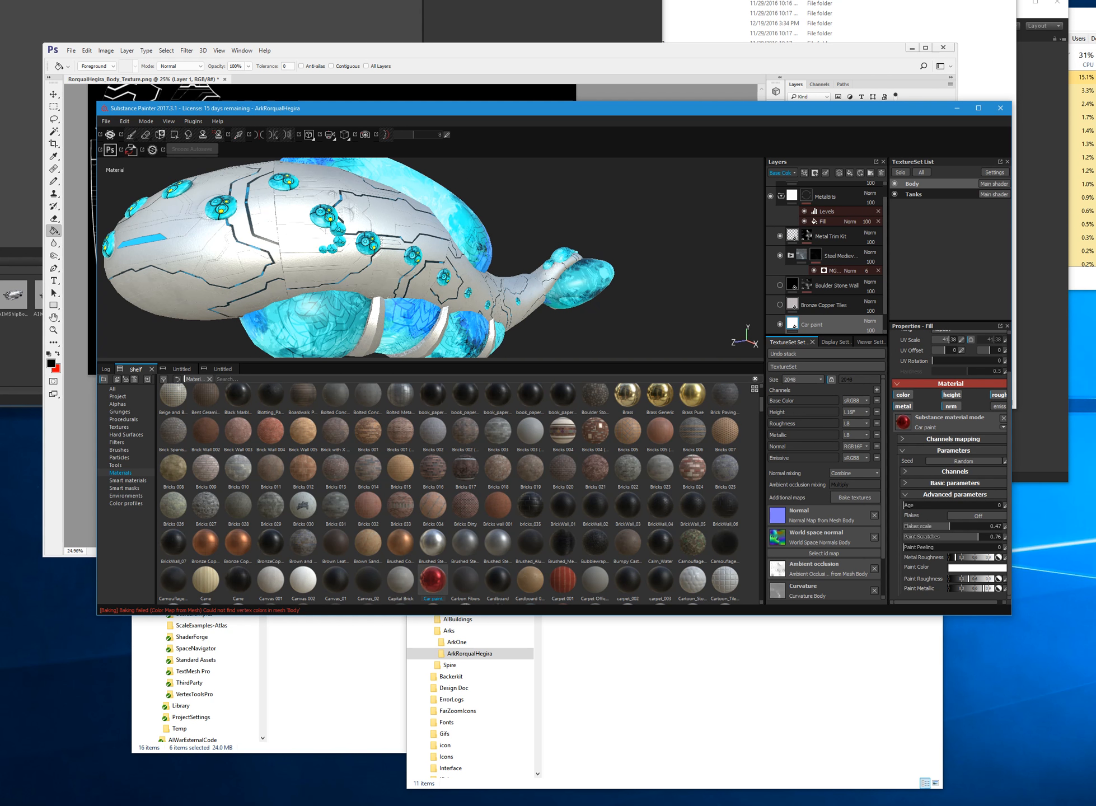
- Make the Bronze Copper Tiles layer visible again and display the smart masks in the shelf
{"action": "left_click", "coordinate": [780, 305]}
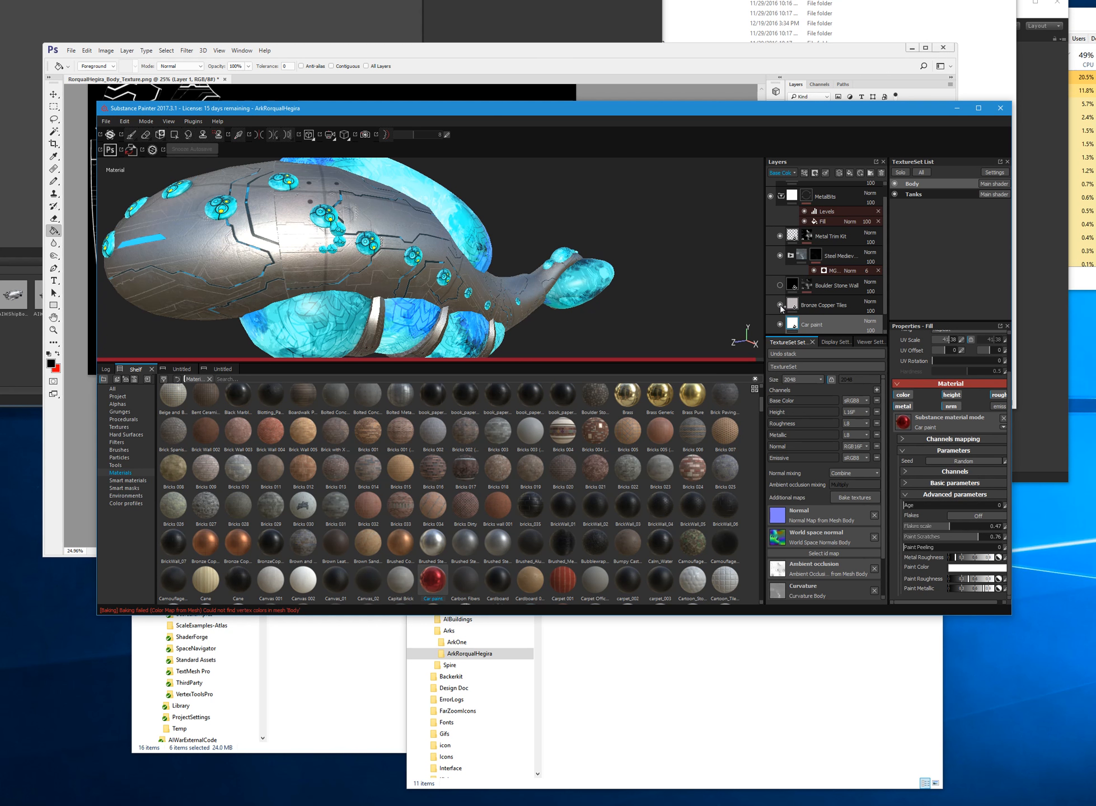
{"action": "left_click_drag", "start_coordinate": [616, 297], "coordinate": [543, 291], "text": "alt"}
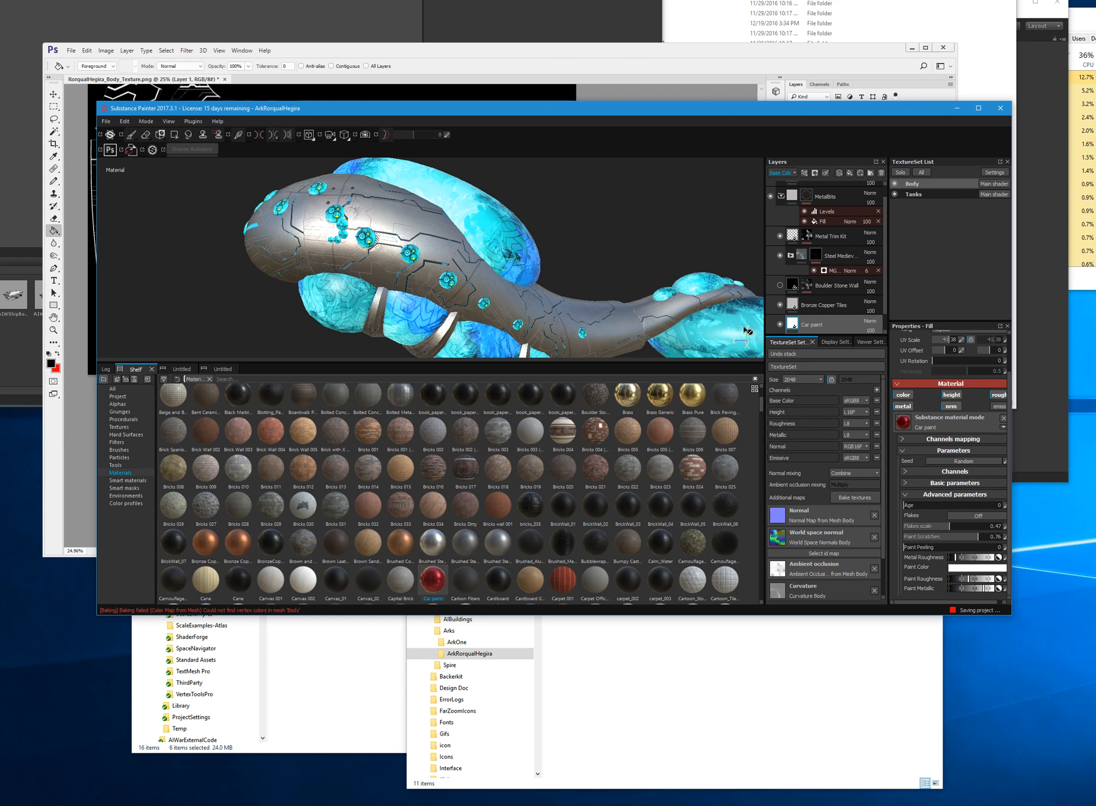
{"action": "left_click", "coordinate": [124, 489]}
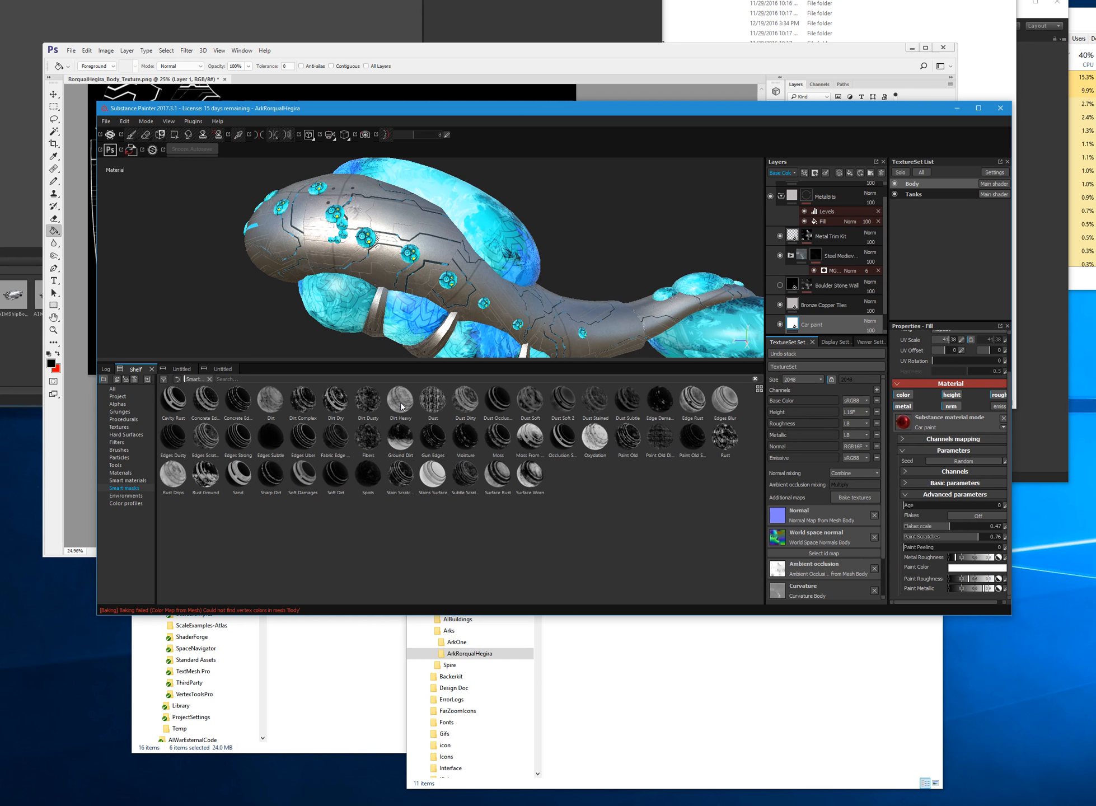
- Try the Dirt Heavy smart mask on the Bronze Copper Tiles layer
{"action": "mouse_move", "coordinate": [401, 405]}
{"action": "left_click_drag", "start_coordinate": [401, 407], "coordinate": [837, 307]}
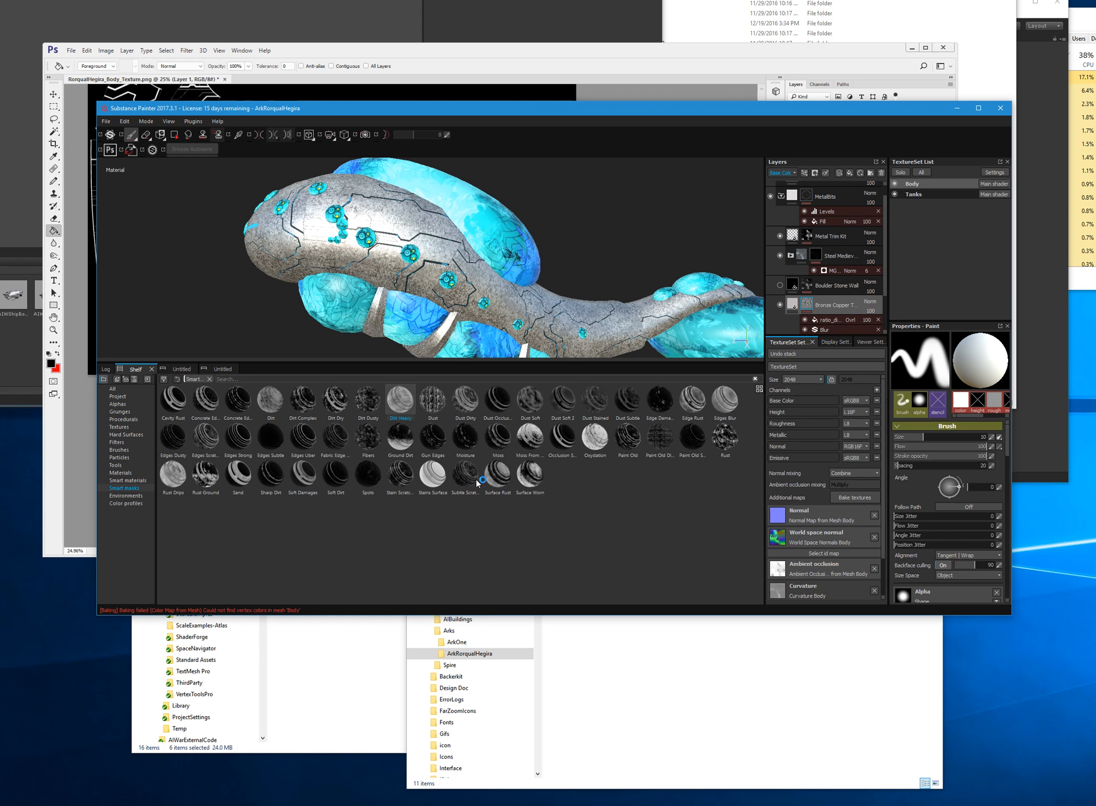
{"action": "mouse_move", "coordinate": [477, 476]}
{"action": "key", "text": "ctrl+z"}
- Apply the Dust Soft smart mask to the Bronze Copper Tiles layer and open its mask generator's image inputs
{"action": "left_click_drag", "start_coordinate": [529, 401], "coordinate": [831, 313]}
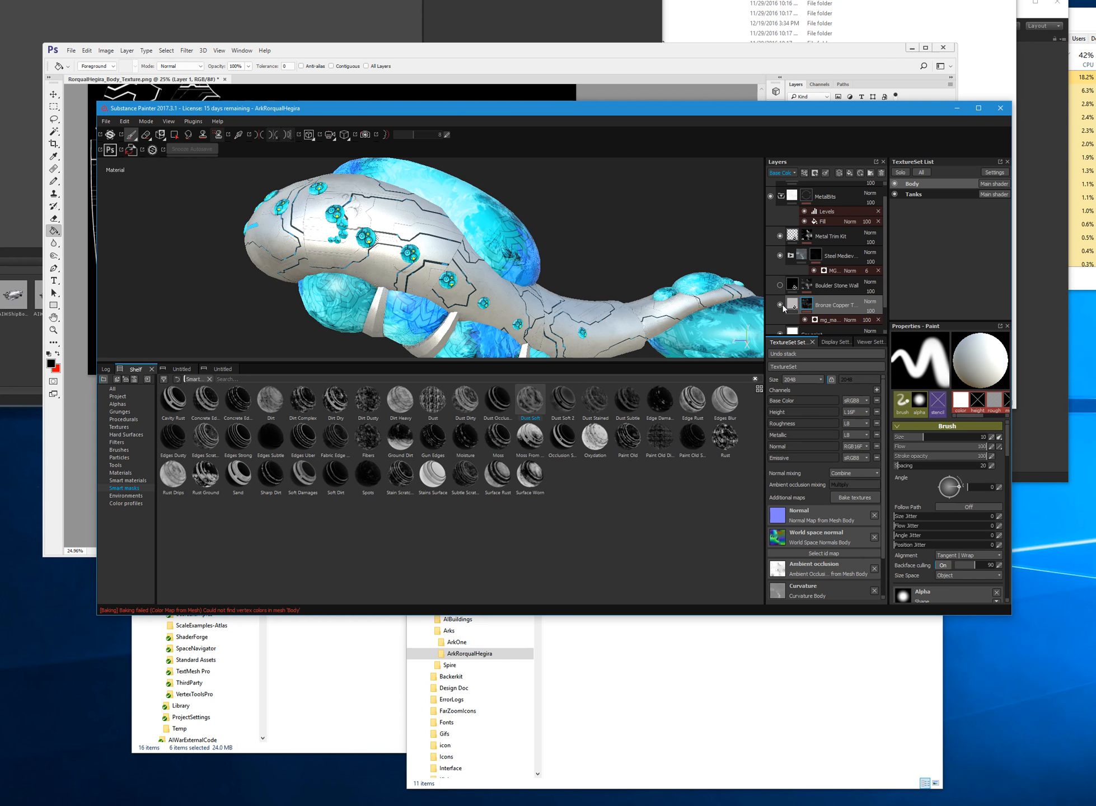
{"action": "mouse_move", "coordinate": [793, 333]}
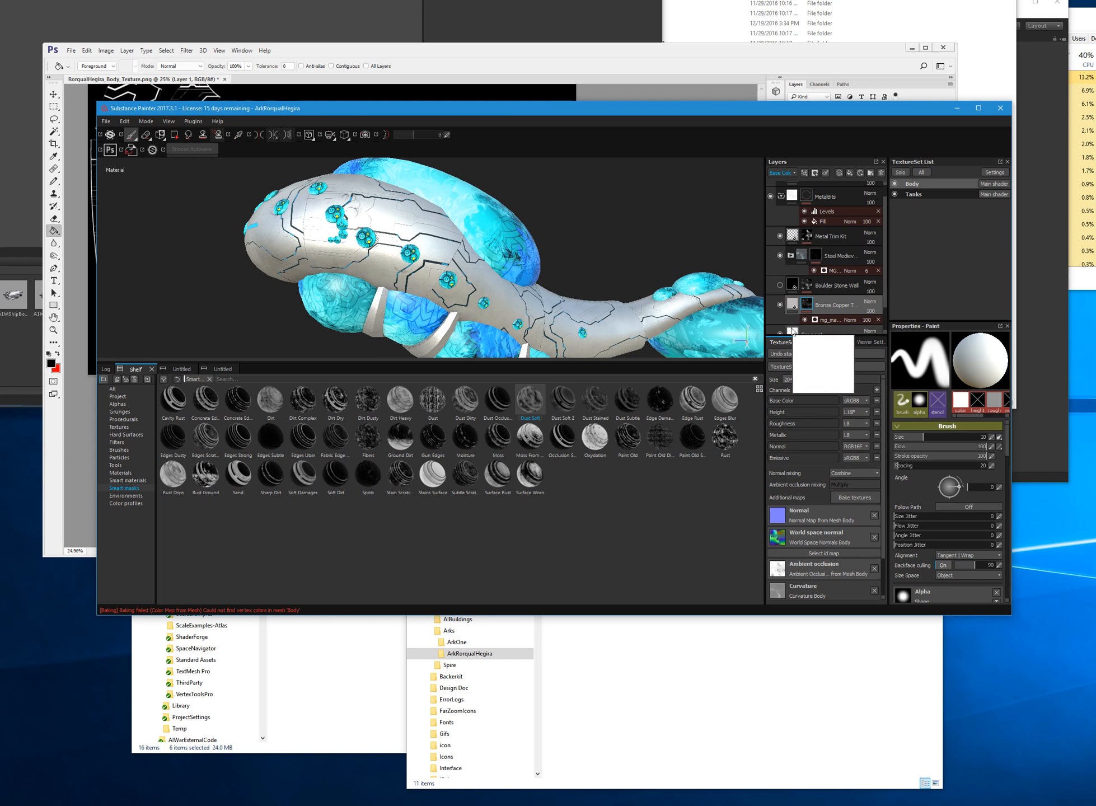
{"action": "left_click", "coordinate": [829, 320]}
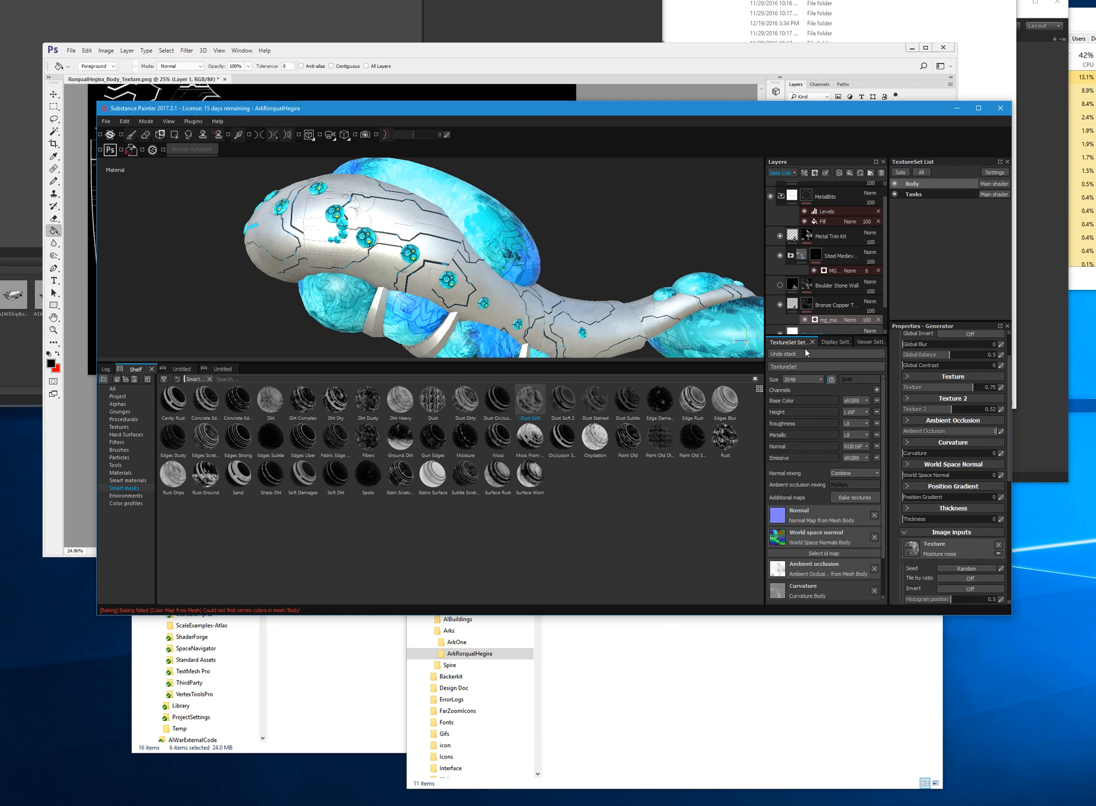
{"action": "scroll", "coordinate": [963, 528], "scroll_direction": "down", "scroll_amount": 4}
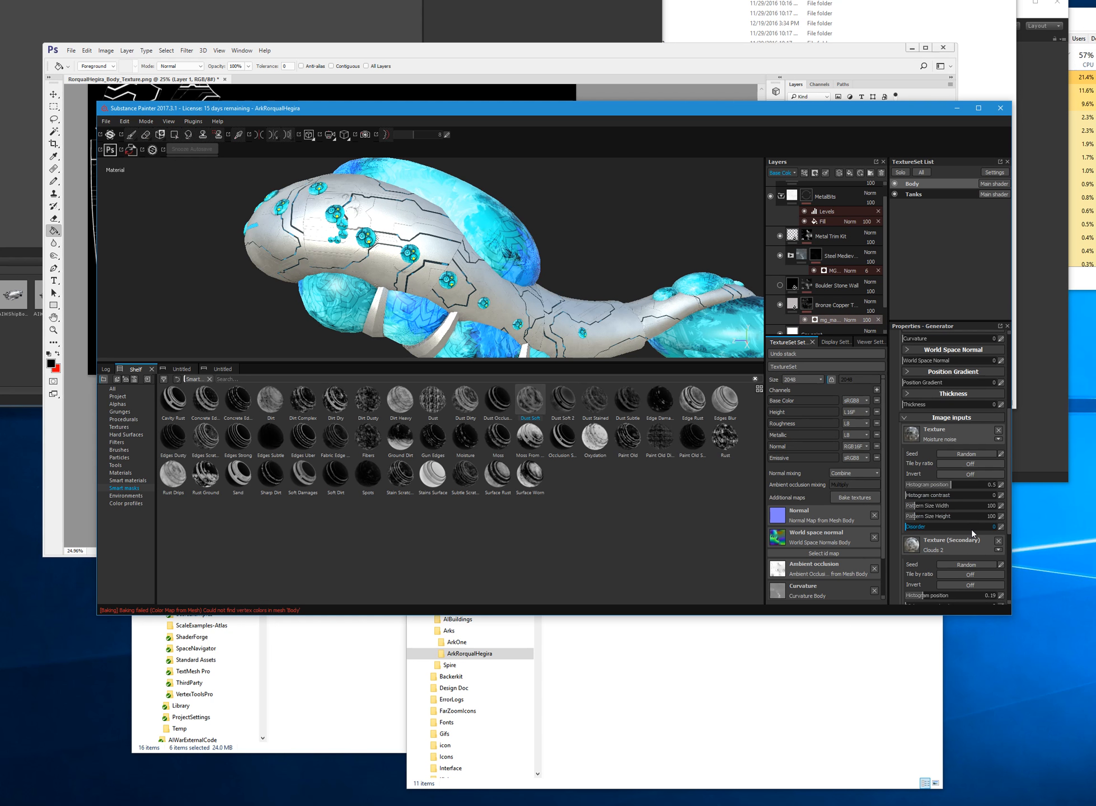
{"action": "scroll", "coordinate": [974, 529], "scroll_direction": "down", "scroll_amount": 3}
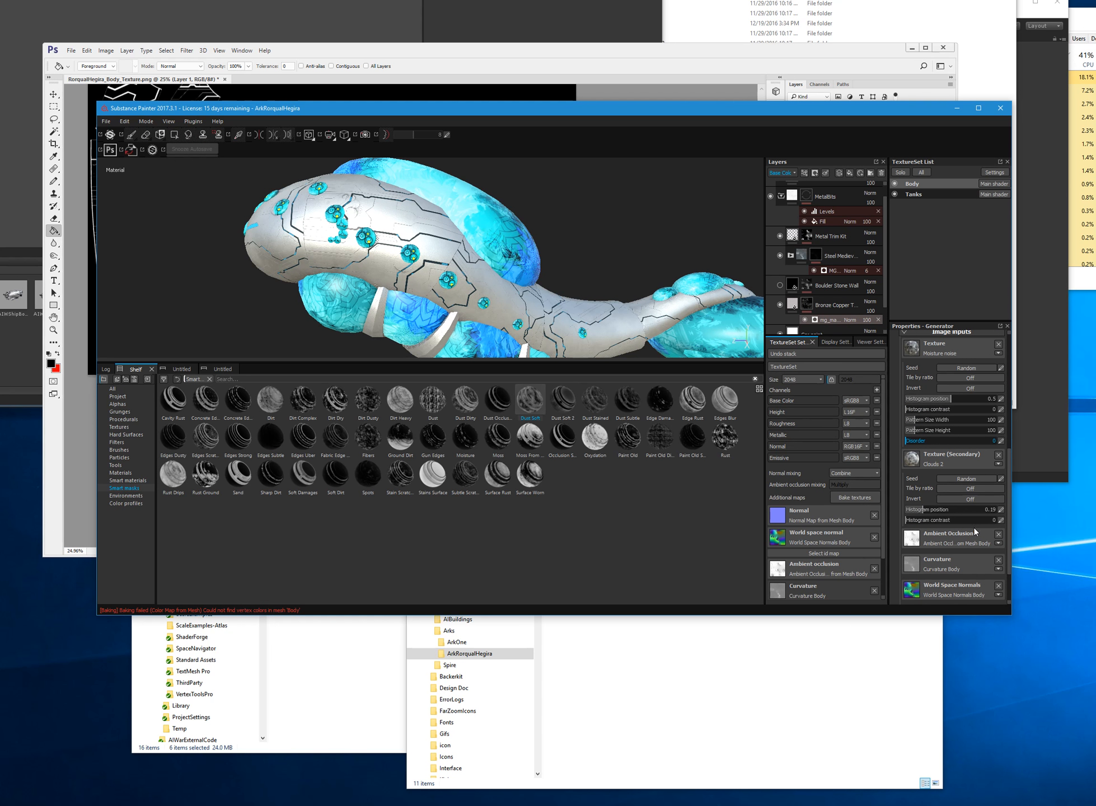
- Set the generator's Moisture noise texture to pattern width 600, pattern height about 442.11 and histogram contrast about 0.54
{"action": "left_click", "coordinate": [955, 418]}
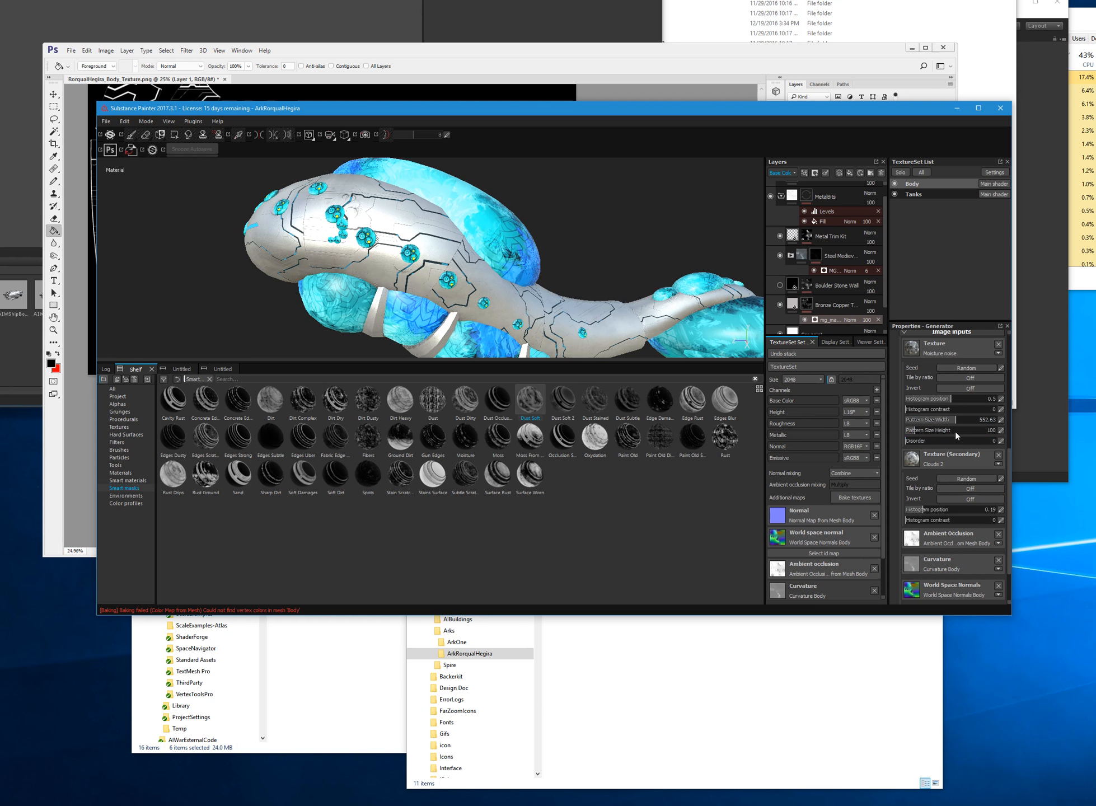
{"action": "left_click", "coordinate": [965, 431]}
{"action": "left_click", "coordinate": [911, 435]}
{"action": "left_click", "coordinate": [914, 420]}
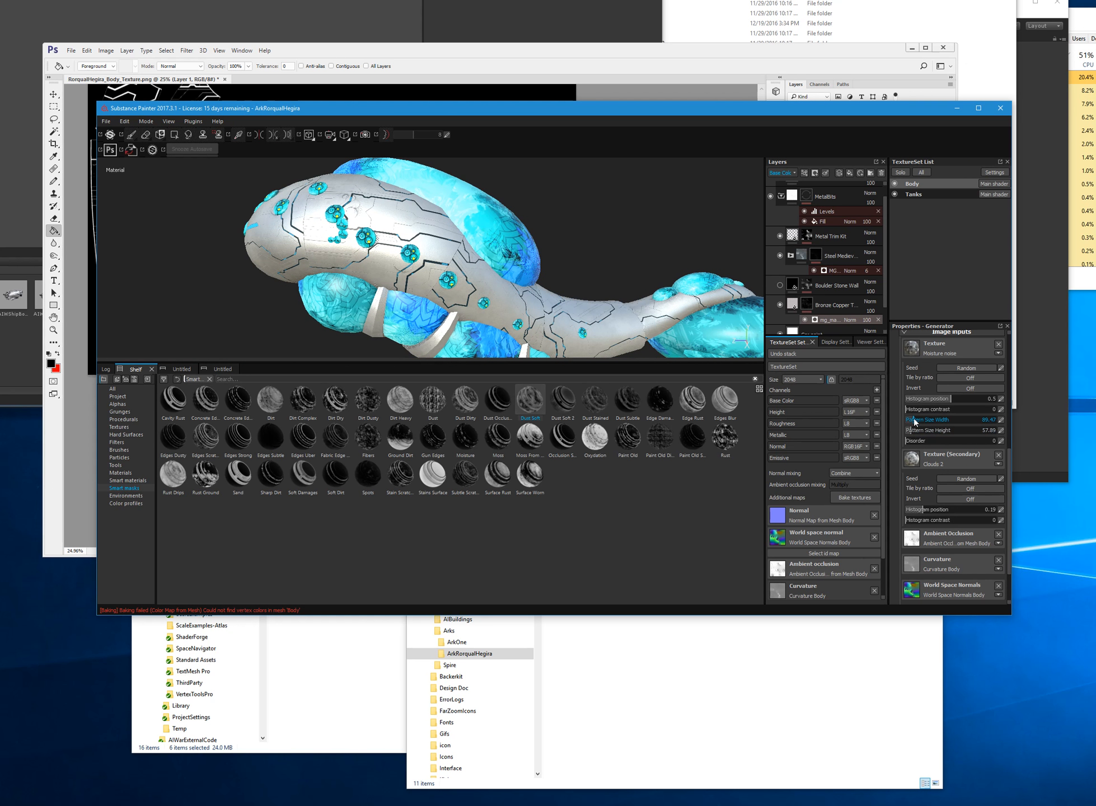
{"action": "left_click_drag", "start_coordinate": [957, 419], "coordinate": [960, 418]}
{"action": "left_click", "coordinate": [946, 430]}
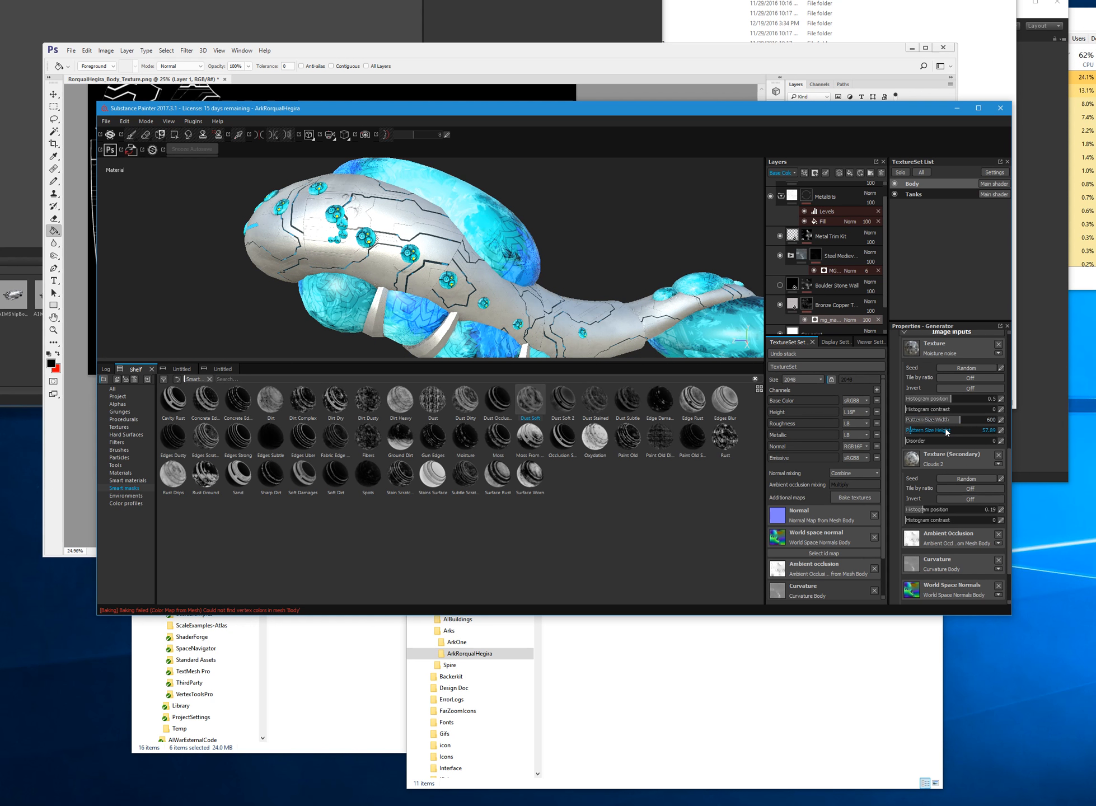
{"action": "left_click", "coordinate": [970, 410]}
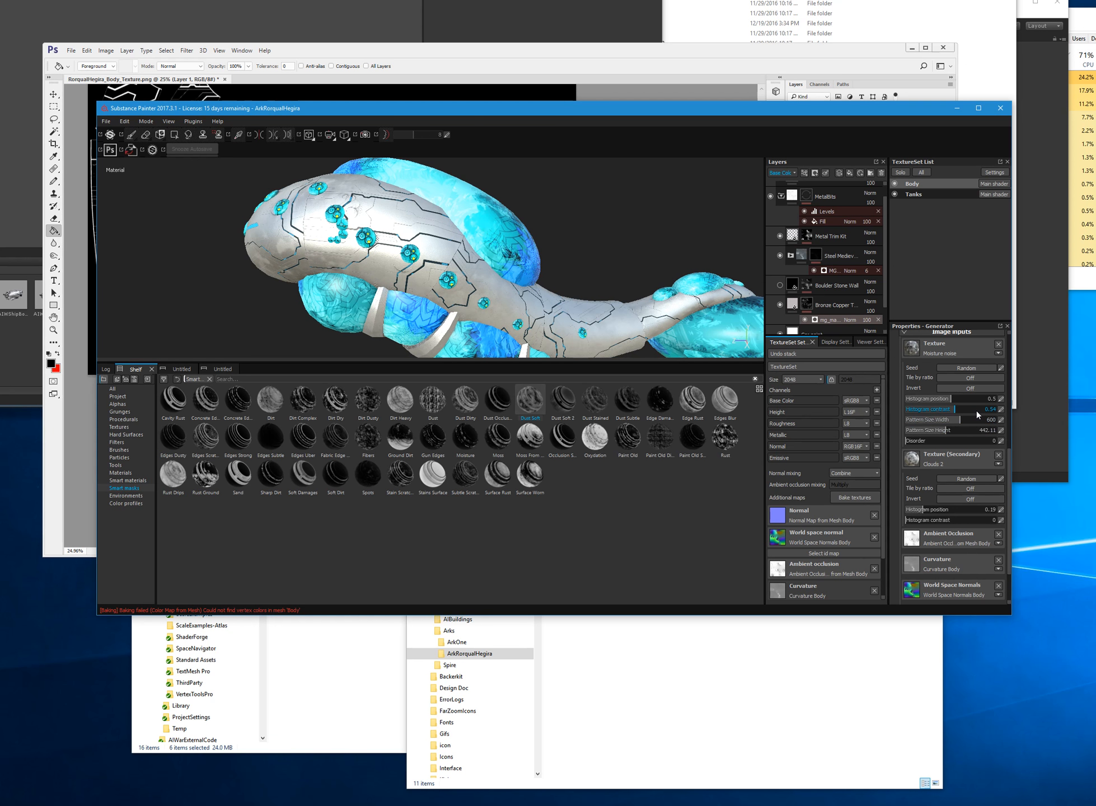
- Raise the Moisture noise texture's histogram contrast to about 0.69 and check the mask on the body from several angles
{"action": "mouse_move", "coordinate": [172, 275]}
{"action": "left_mouse_down", "text": "alt"}
{"action": "mouse_move", "coordinate": [620, 281]}
{"action": "mouse_move", "coordinate": [542, 309]}
{"action": "left_mouse_up", "text": "alt"}
{"action": "left_click_drag", "start_coordinate": [608, 321], "coordinate": [394, 210], "text": "alt"}
{"action": "right_click_drag", "start_coordinate": [395, 210], "coordinate": [355, 222], "text": "alt"}
{"action": "left_click_drag", "start_coordinate": [418, 235], "coordinate": [542, 244], "text": "alt"}
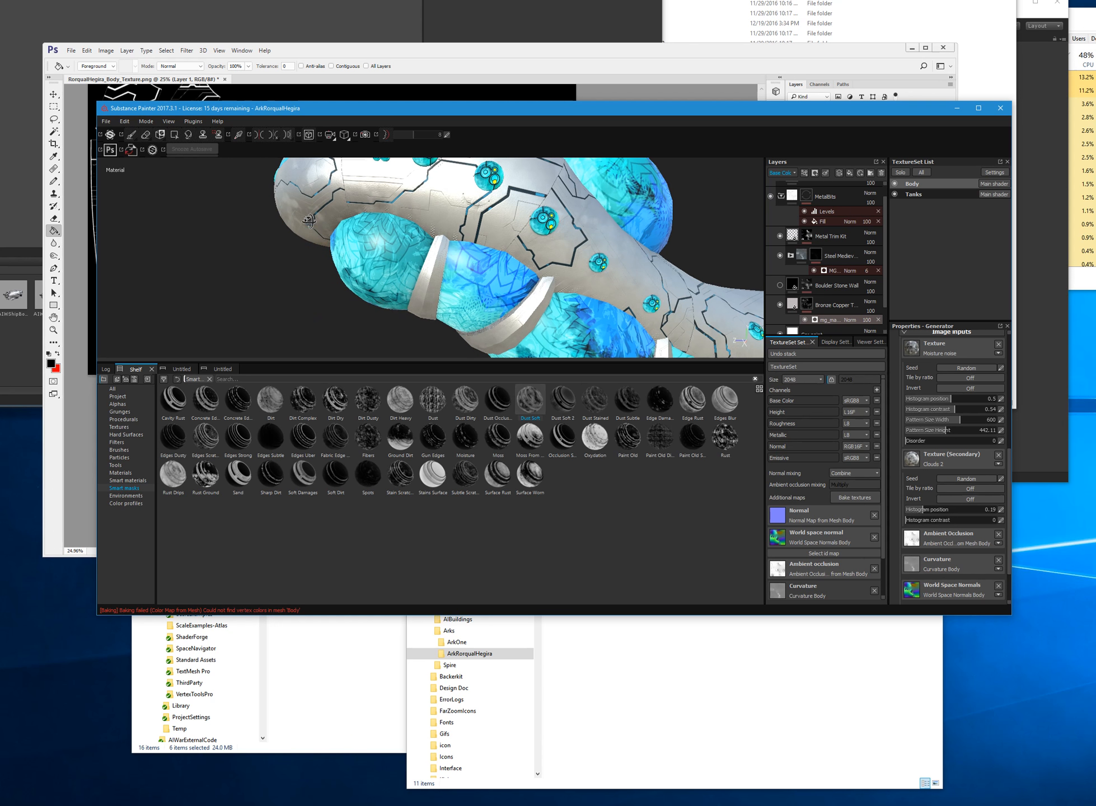
{"action": "right_click_drag", "start_coordinate": [542, 244], "coordinate": [498, 241], "text": "alt"}
{"action": "left_click_drag", "start_coordinate": [498, 240], "coordinate": [569, 286], "text": "alt"}
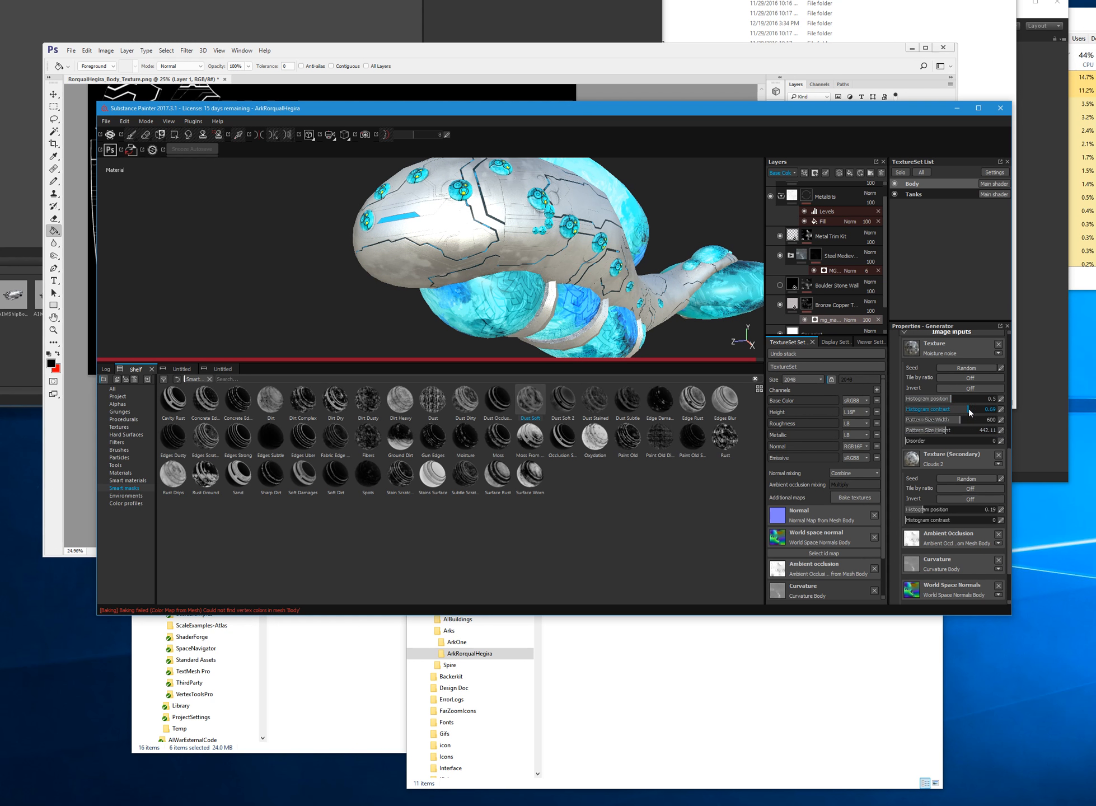
{"action": "left_click_drag", "start_coordinate": [644, 327], "coordinate": [547, 342], "text": "alt"}
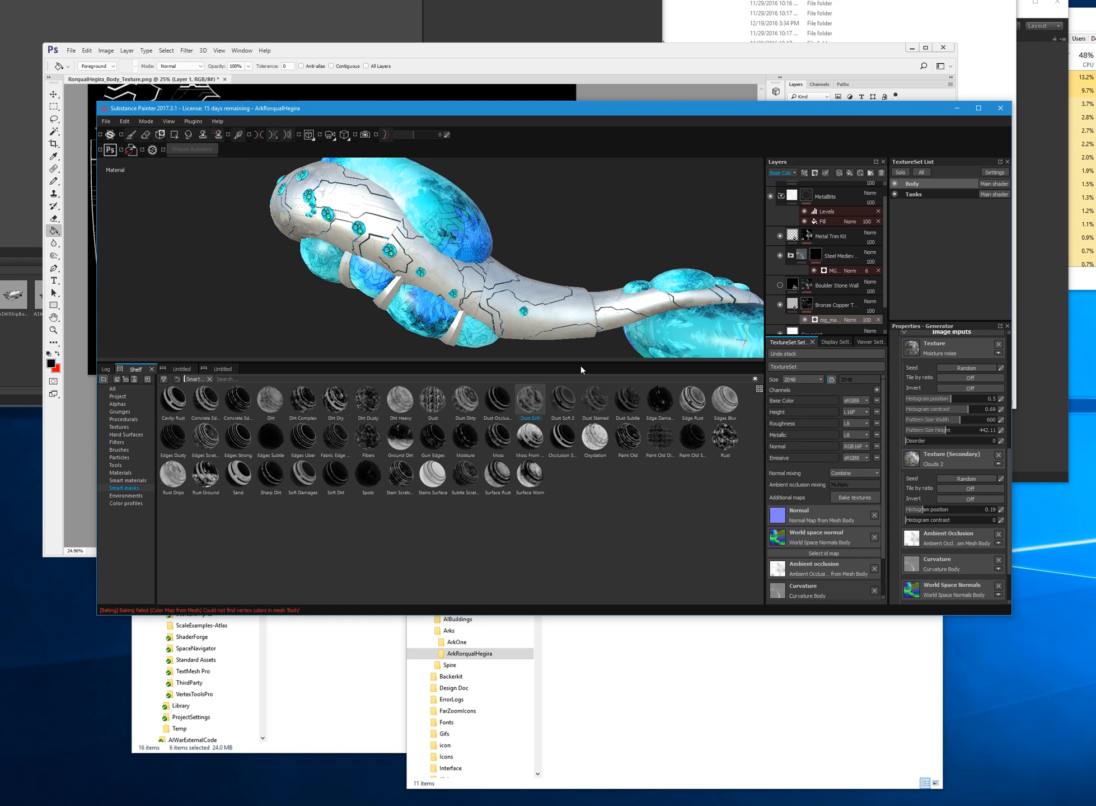
{"action": "right_click_drag", "start_coordinate": [254, 274], "coordinate": [409, 252], "text": "alt"}
{"action": "key", "text": "f"}
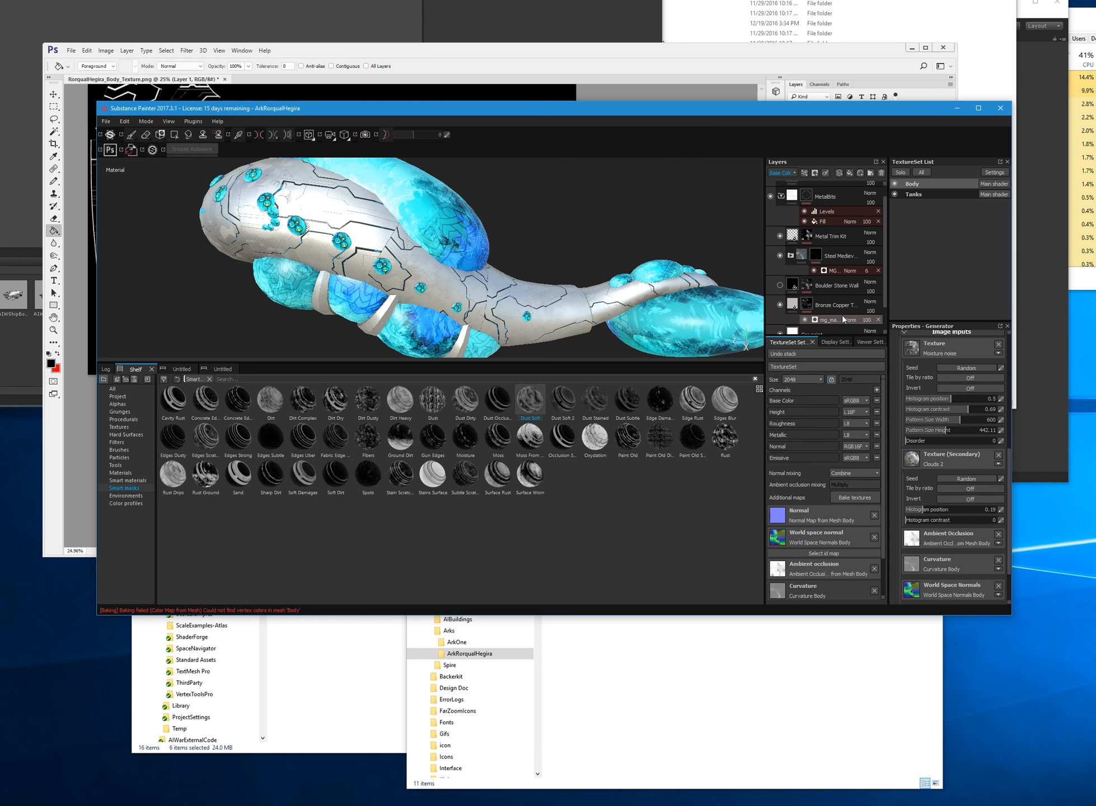
- Change the Bronze Copper Tiles material's Aging Color to a dark reddish brown (0.341, 0.221, 0.221)
{"action": "left_click", "coordinate": [795, 309]}
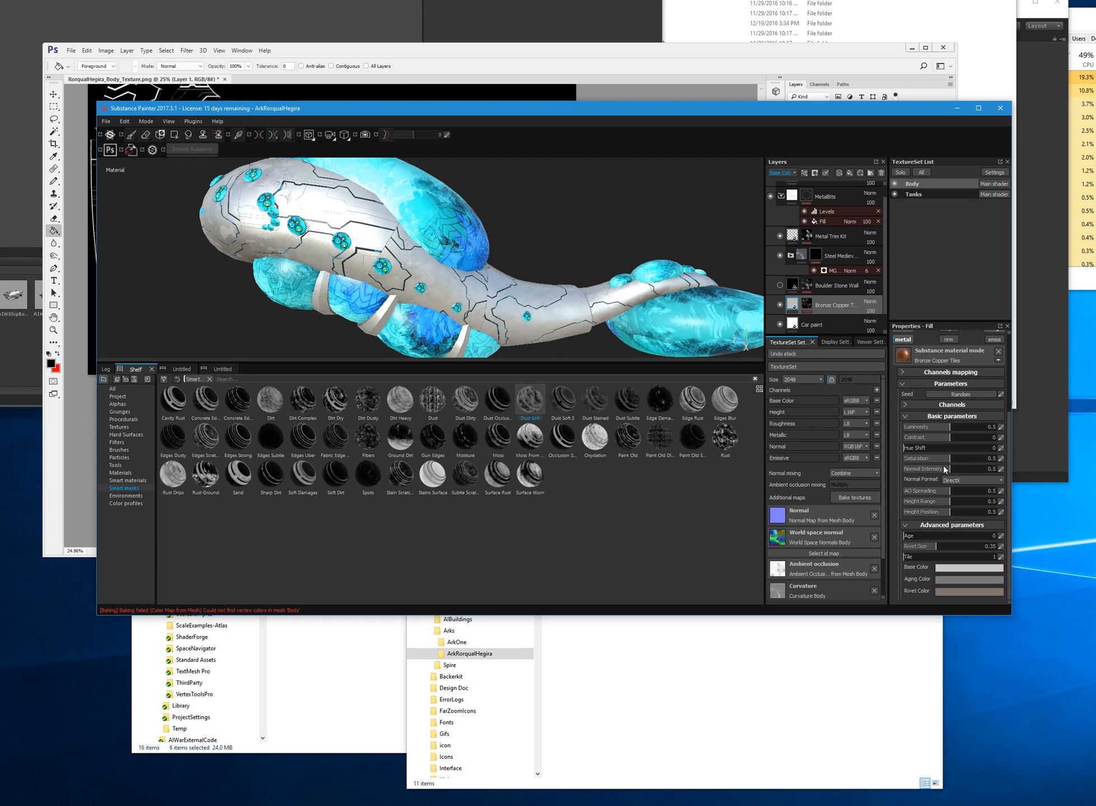
{"action": "left_click", "coordinate": [946, 579]}
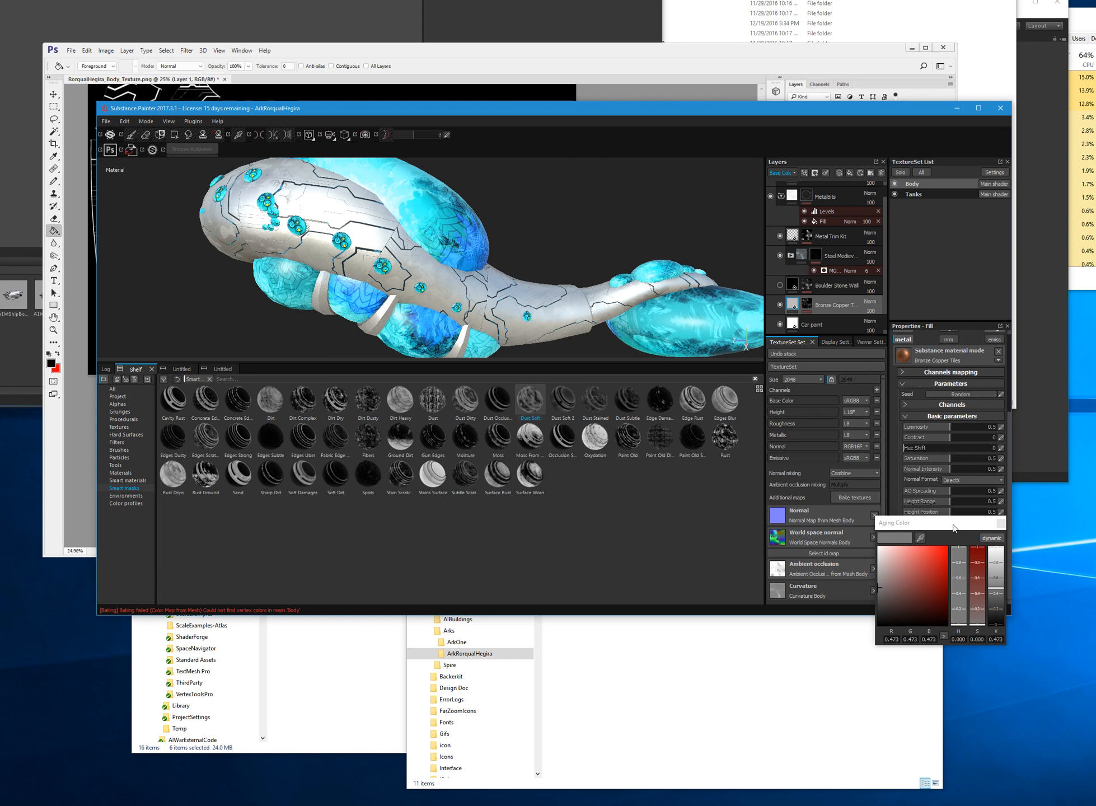
{"action": "left_click_drag", "start_coordinate": [954, 527], "coordinate": [1091, 529]}
{"action": "left_click_drag", "start_coordinate": [1046, 599], "coordinate": [1039, 599]}
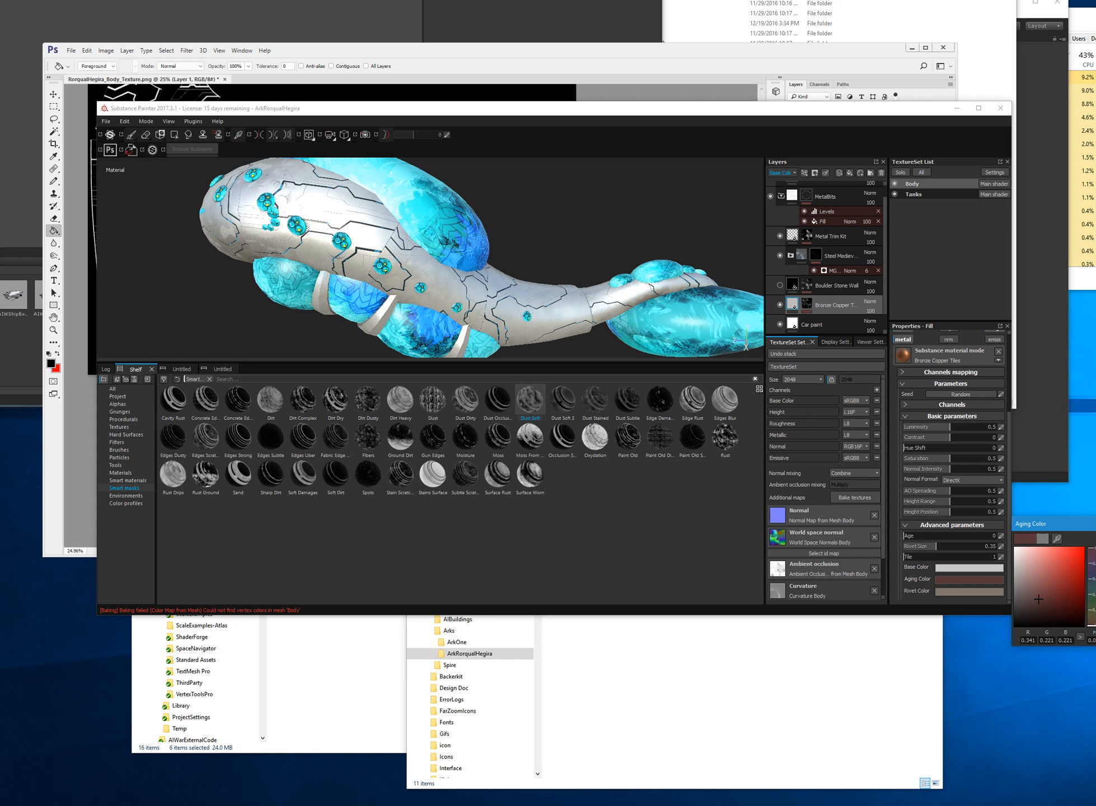
- Set the Bronze Copper Tiles material's Rivet Color to brown (0.377, 0.231, 0.126) and its Base Color to mid grey (0.437, 0.431, 0.431)
{"action": "left_click", "coordinate": [963, 523]}
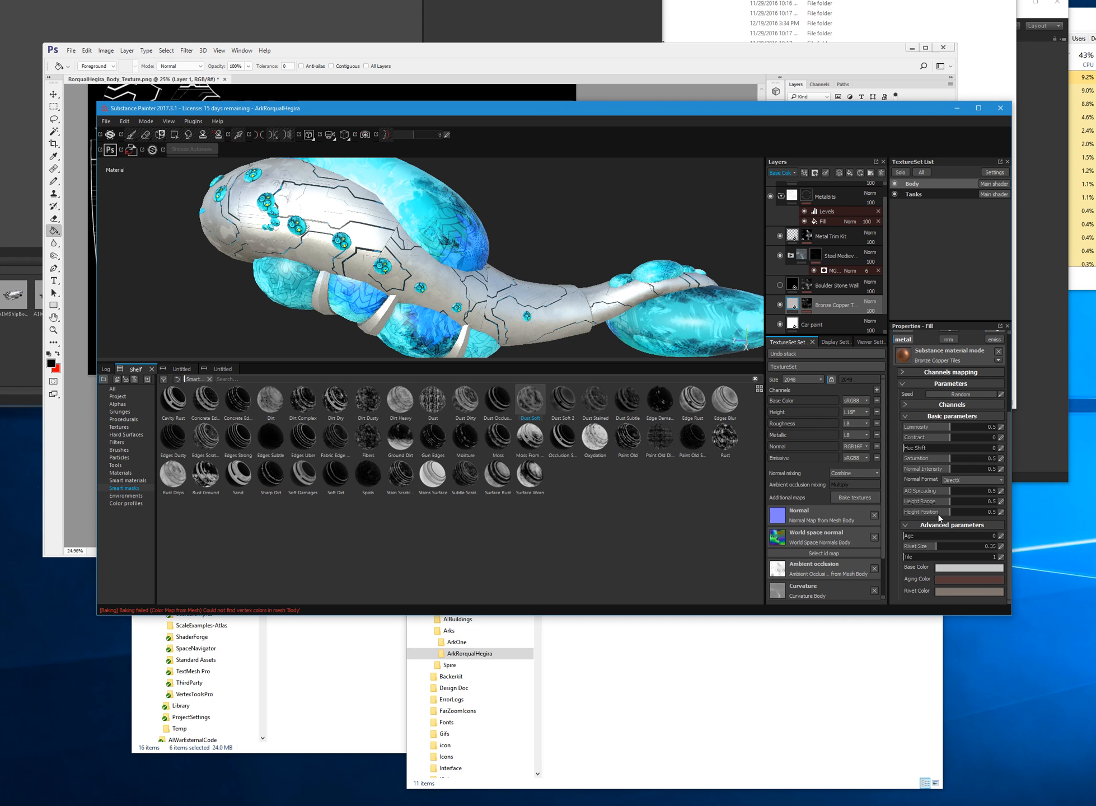
{"action": "left_click", "coordinate": [959, 588]}
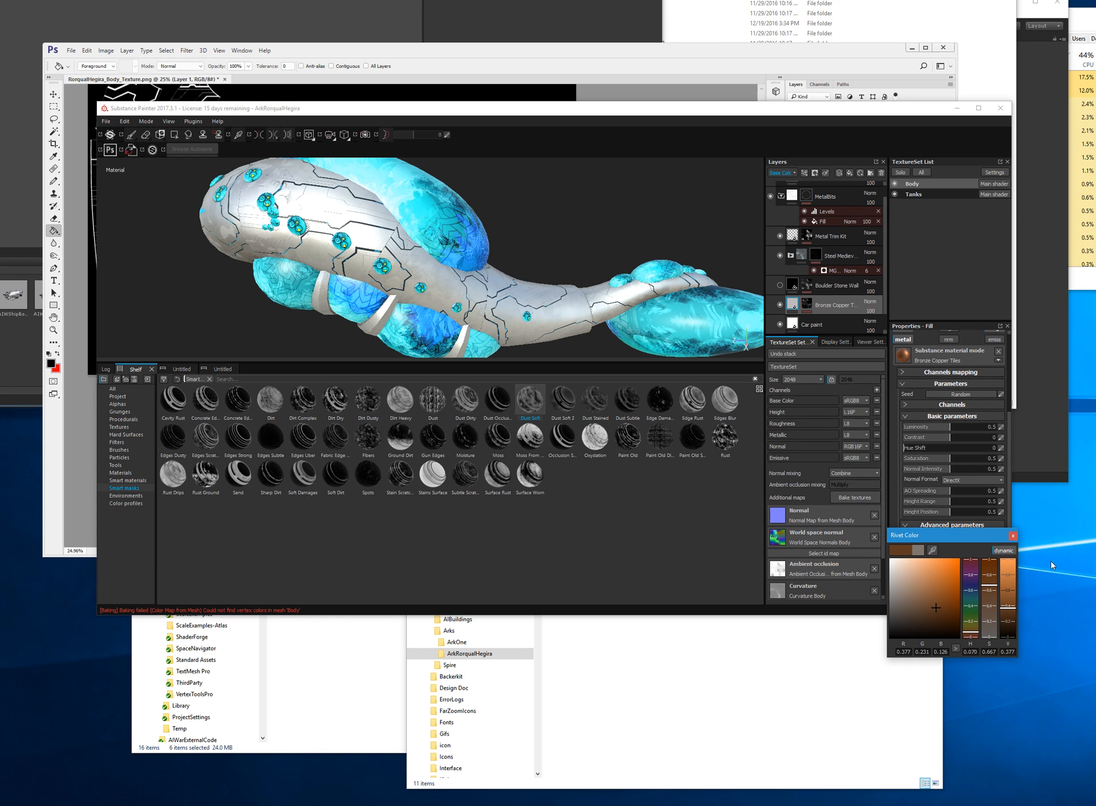
{"action": "left_click", "coordinate": [914, 571]}
{"action": "left_click", "coordinate": [929, 554]}
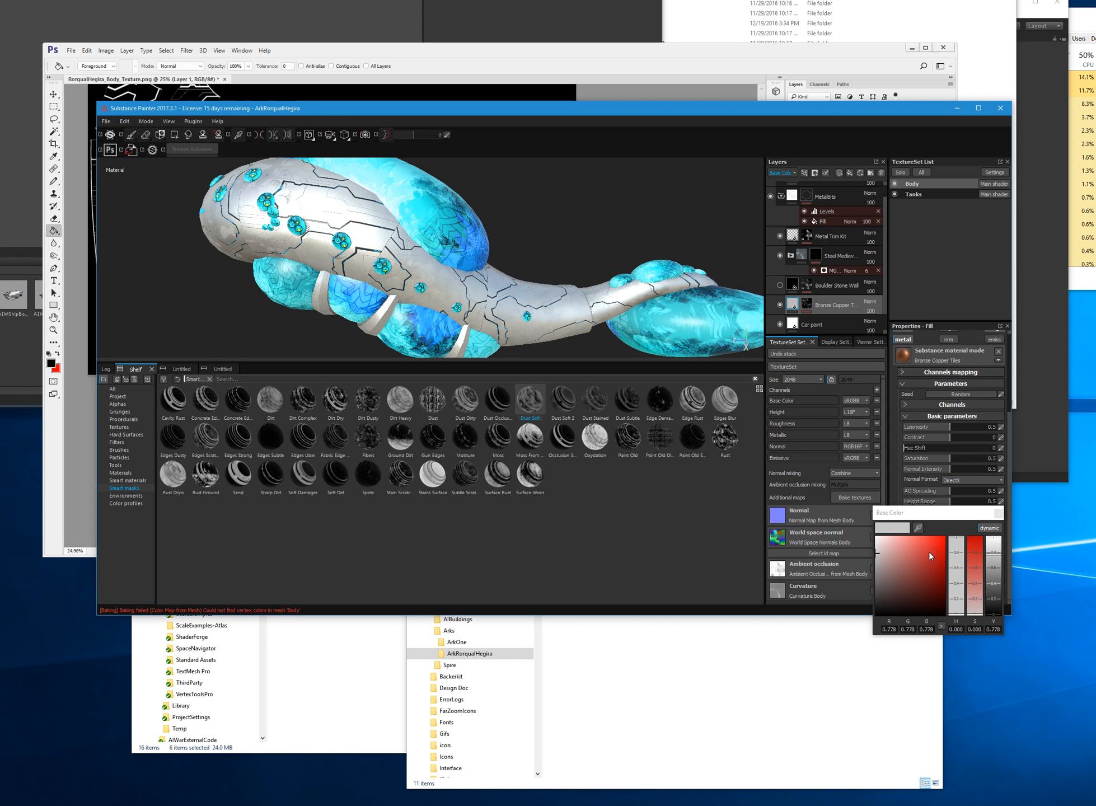
{"action": "left_click", "coordinate": [880, 582]}
{"action": "left_click_drag", "start_coordinate": [878, 583], "coordinate": [877, 583]}
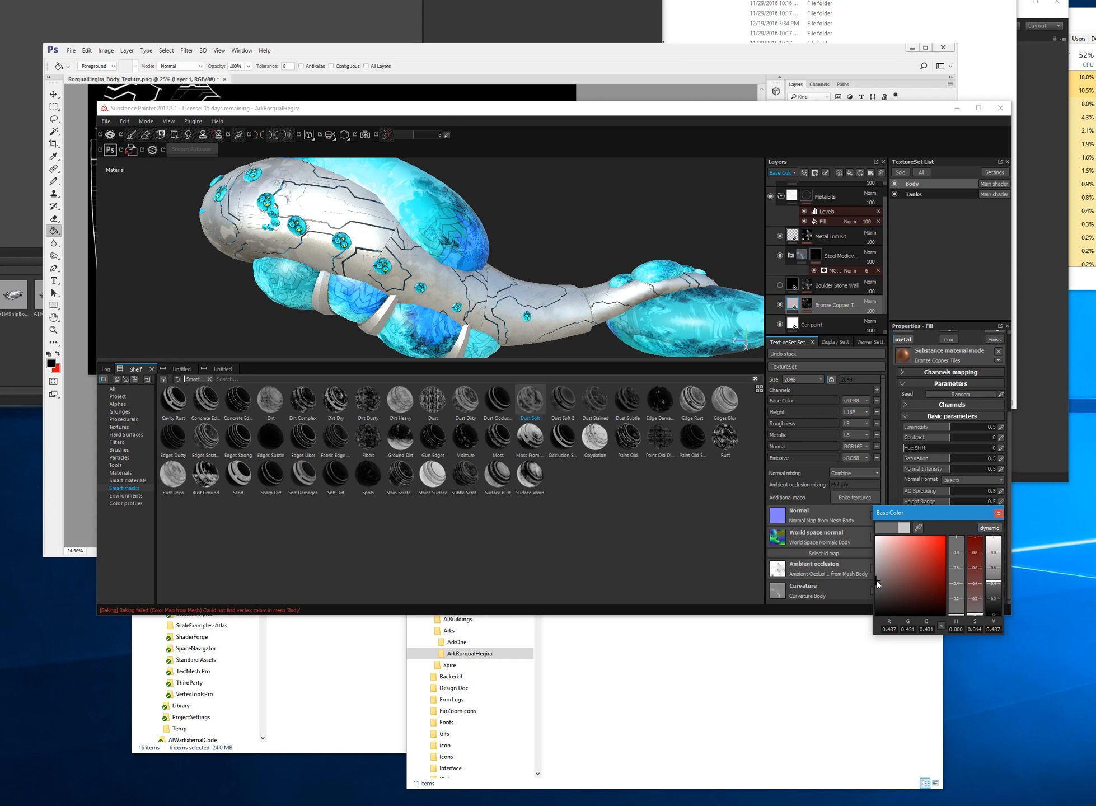
{"action": "left_click", "coordinate": [999, 514]}
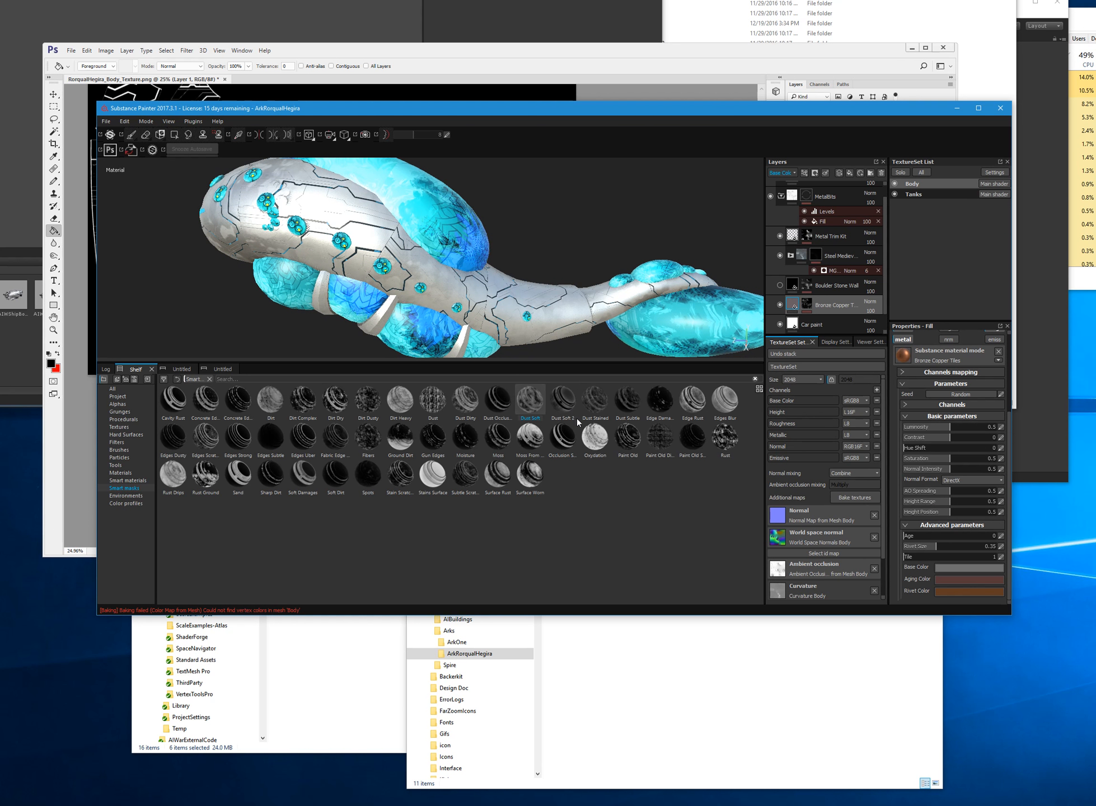
- Raise the Bronze Copper Tiles material's Tile value to 3 and inspect the tiling on the ship's nose
{"action": "mouse_move", "coordinate": [308, 294]}
{"action": "left_mouse_down", "text": "alt"}
{"action": "mouse_move", "coordinate": [197, 296]}
{"action": "mouse_move", "coordinate": [235, 284]}
{"action": "mouse_move", "coordinate": [221, 255]}
{"action": "mouse_move", "coordinate": [316, 272]}
{"action": "left_mouse_up", "text": "alt"}
{"action": "left_click", "coordinate": [922, 557]}
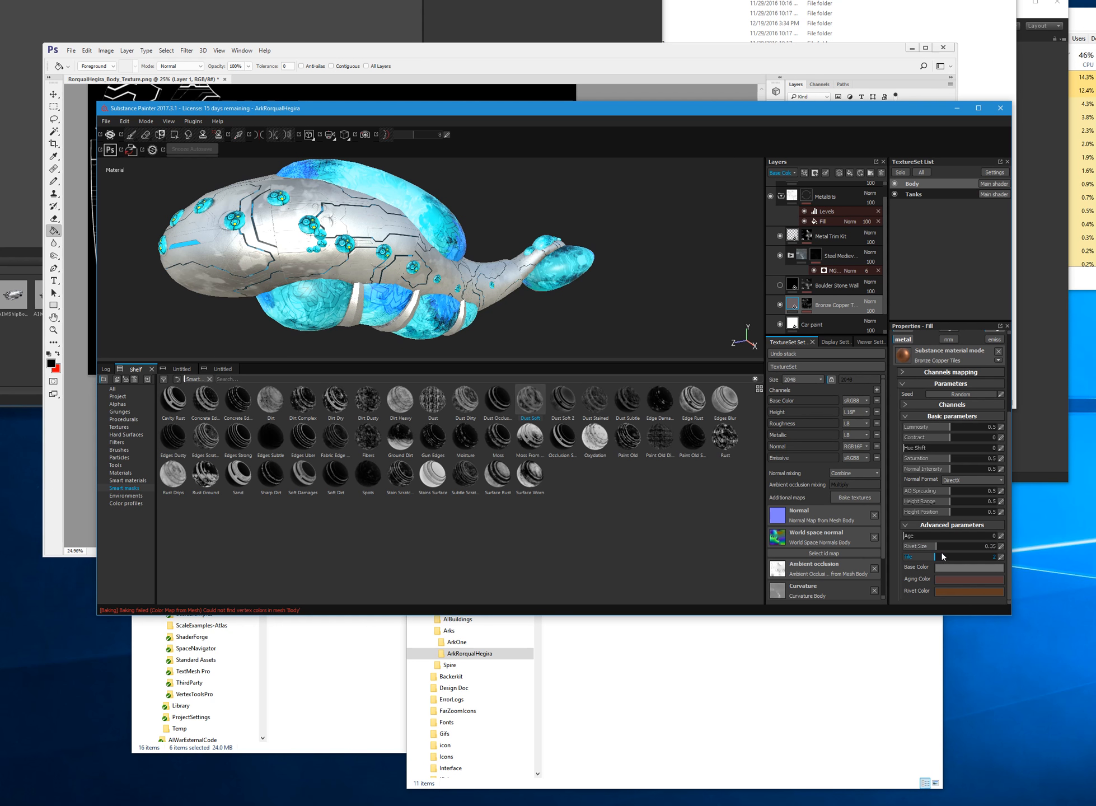
{"action": "left_click", "coordinate": [966, 557]}
{"action": "right_click_drag", "start_coordinate": [208, 262], "coordinate": [231, 293], "text": "alt"}
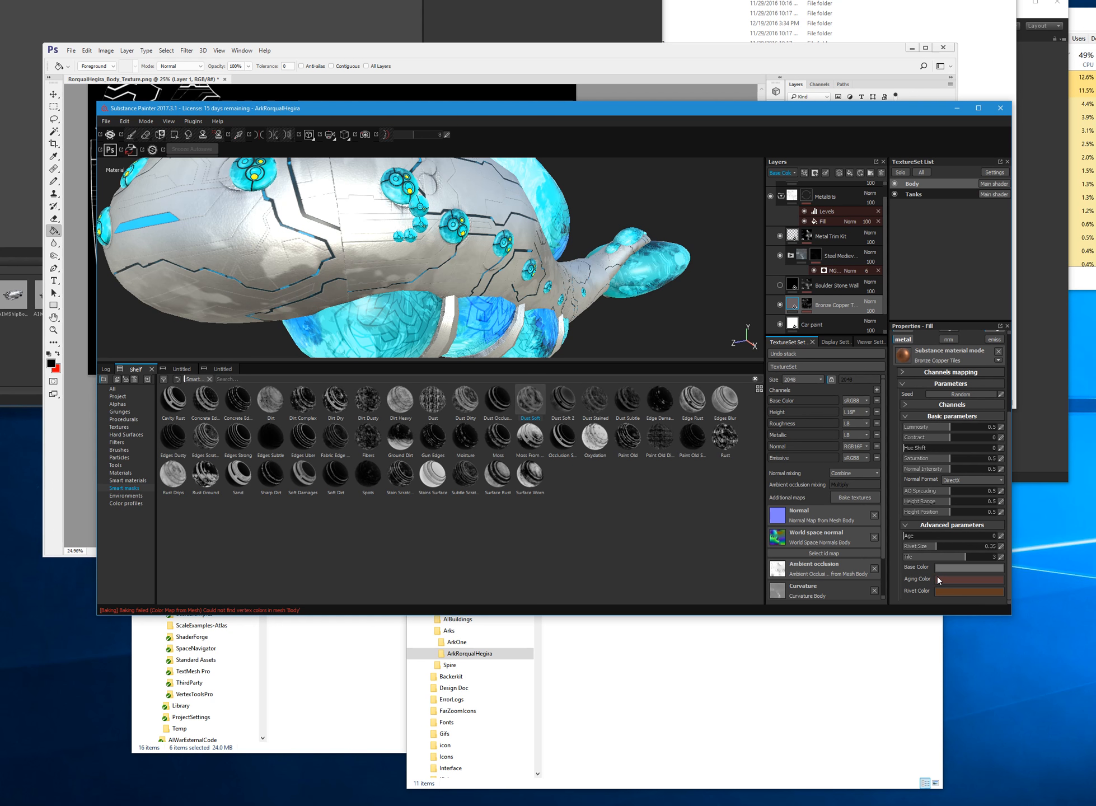
- Enable the Bronze Copper Tiles layer's normal and height channels, check the body surface, and turn the height channel back off
{"action": "scroll", "coordinate": [931, 466], "scroll_direction": "up", "scroll_amount": 3}
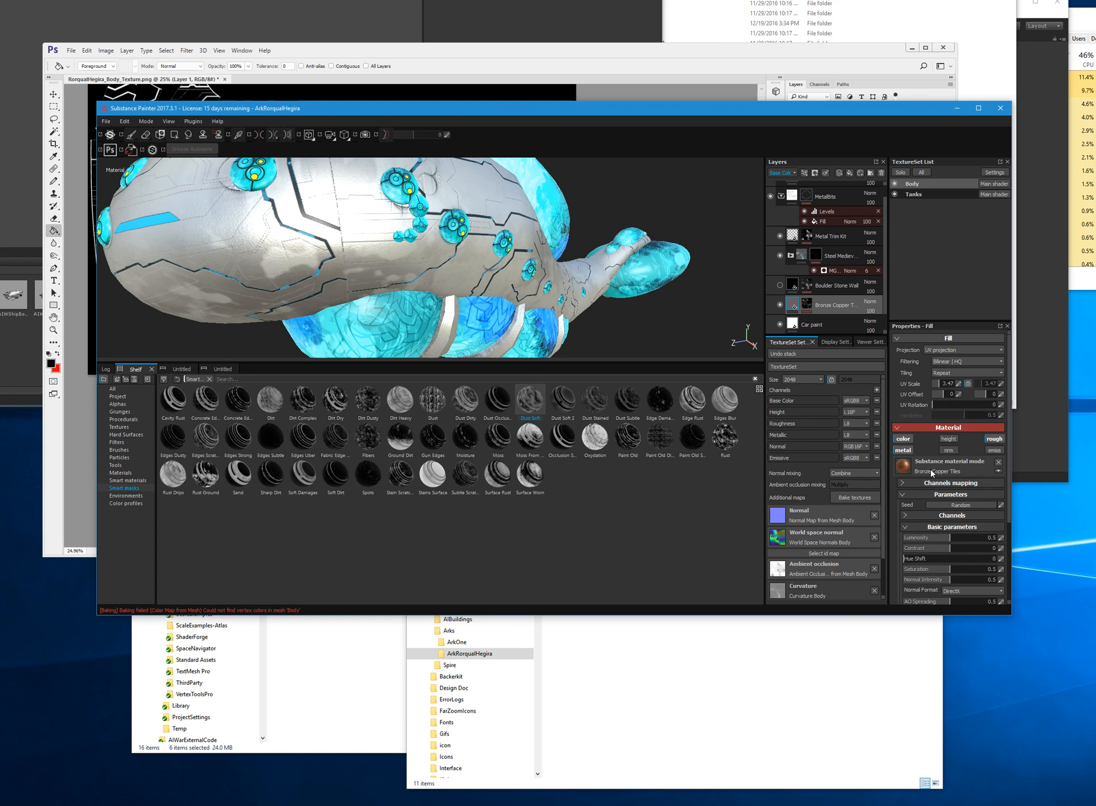
{"action": "left_click", "coordinate": [951, 450]}
{"action": "left_click", "coordinate": [949, 439]}
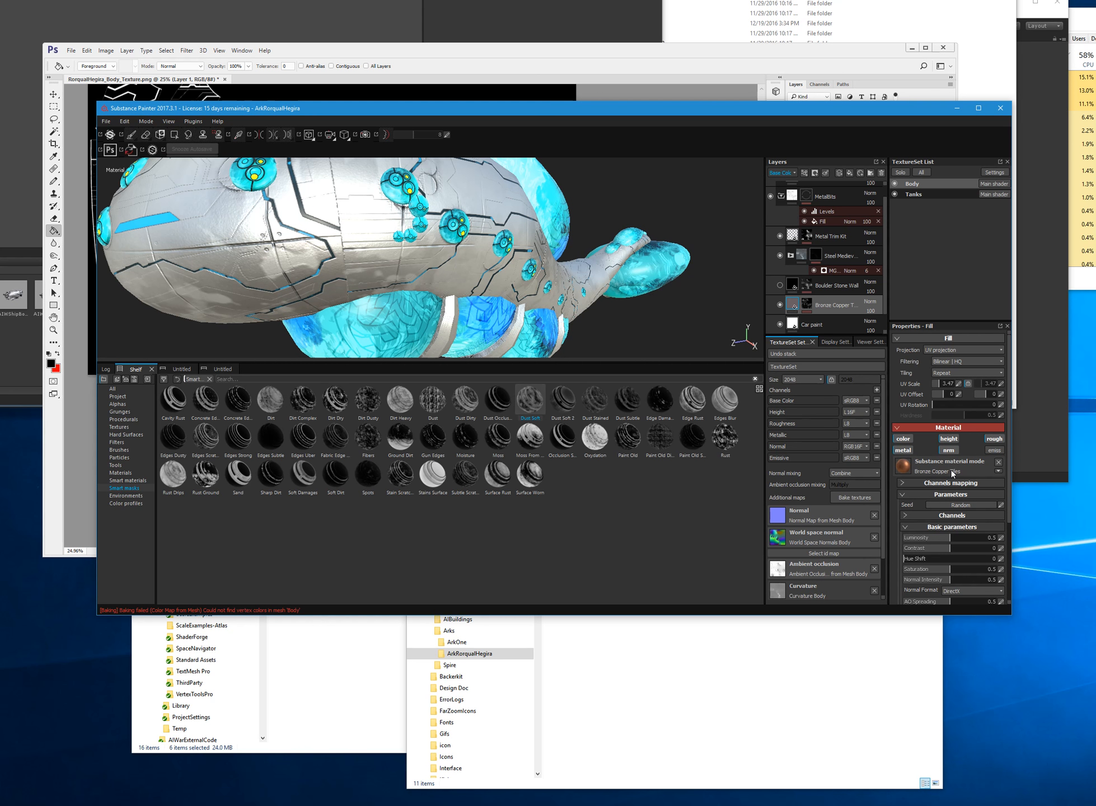
{"action": "left_click_drag", "start_coordinate": [345, 300], "coordinate": [381, 275], "text": "alt"}
{"action": "left_click_drag", "start_coordinate": [301, 272], "coordinate": [314, 240], "text": "alt"}
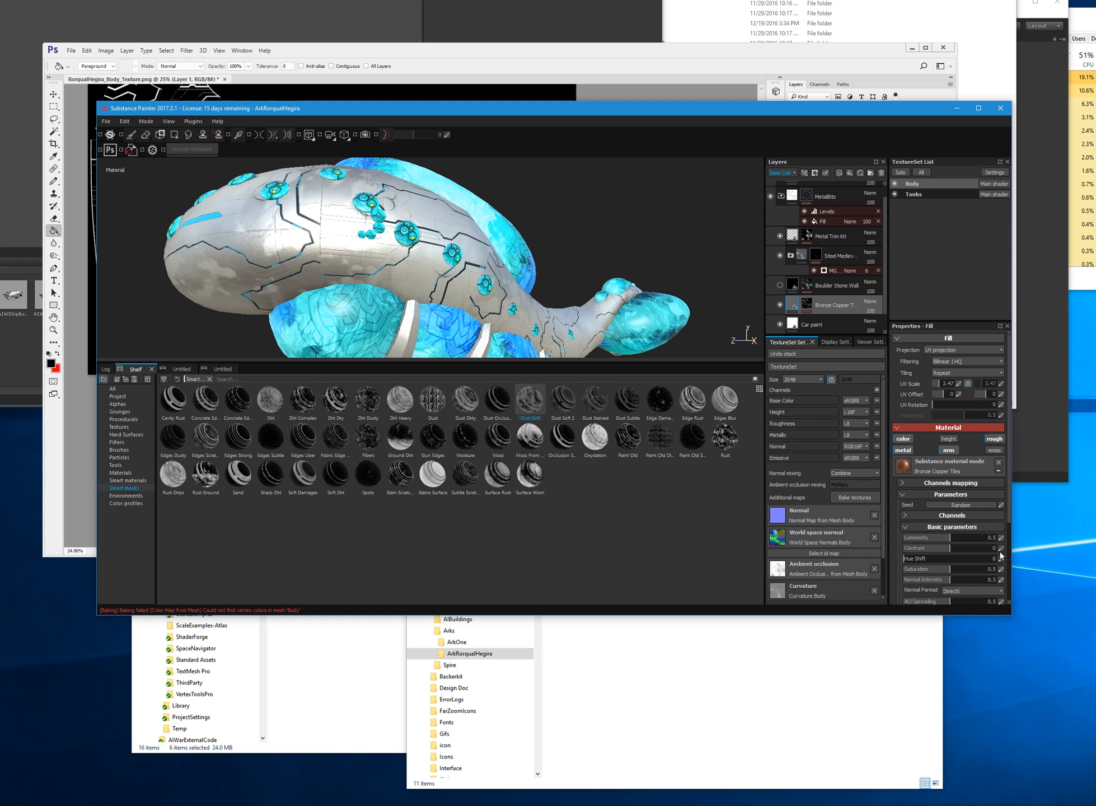
- Try Tile values of 2 and 1 for the Bronze Copper Tiles material with the normal channel enabled
{"action": "scroll", "coordinate": [917, 565], "scroll_direction": "down", "scroll_amount": 2}
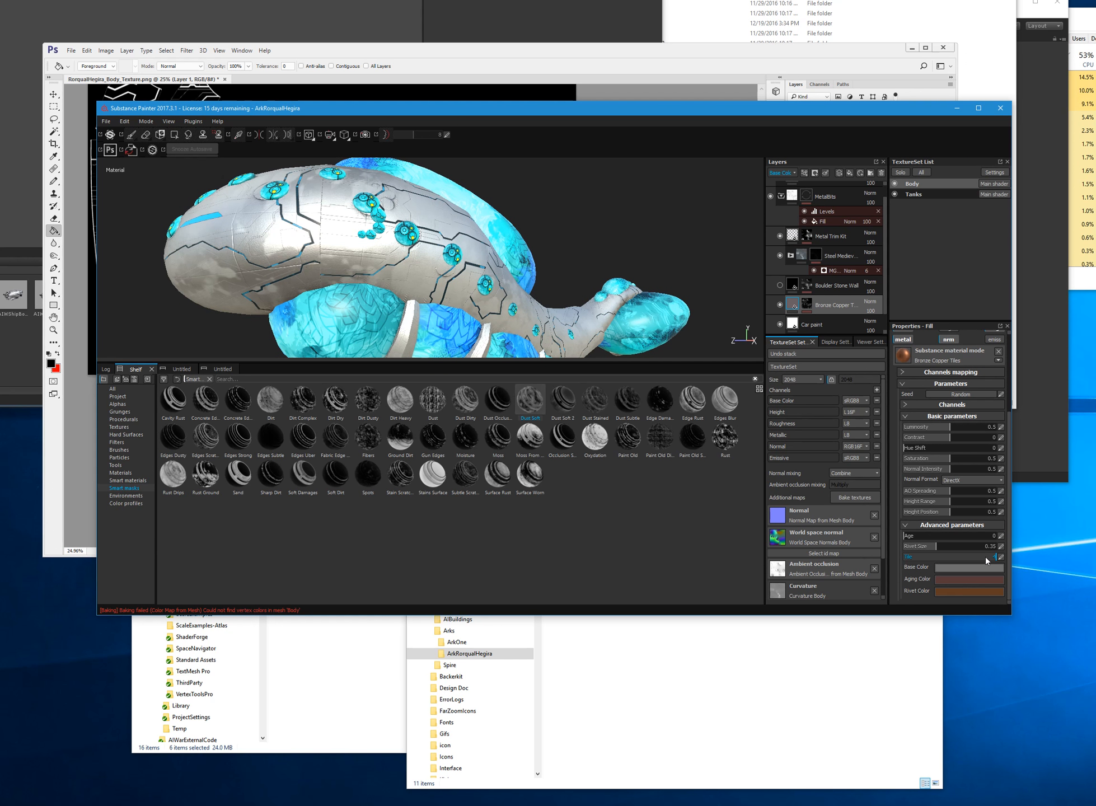
{"action": "type", "text": "2"}
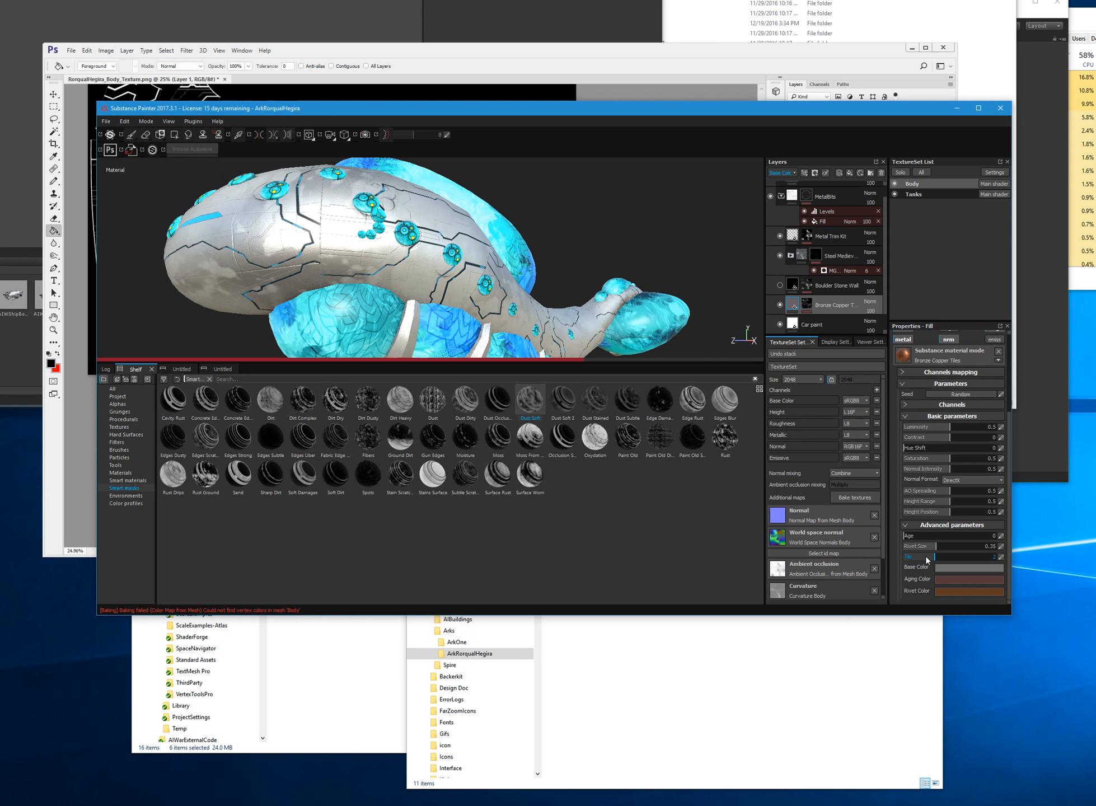
{"action": "type", "text": "1"}
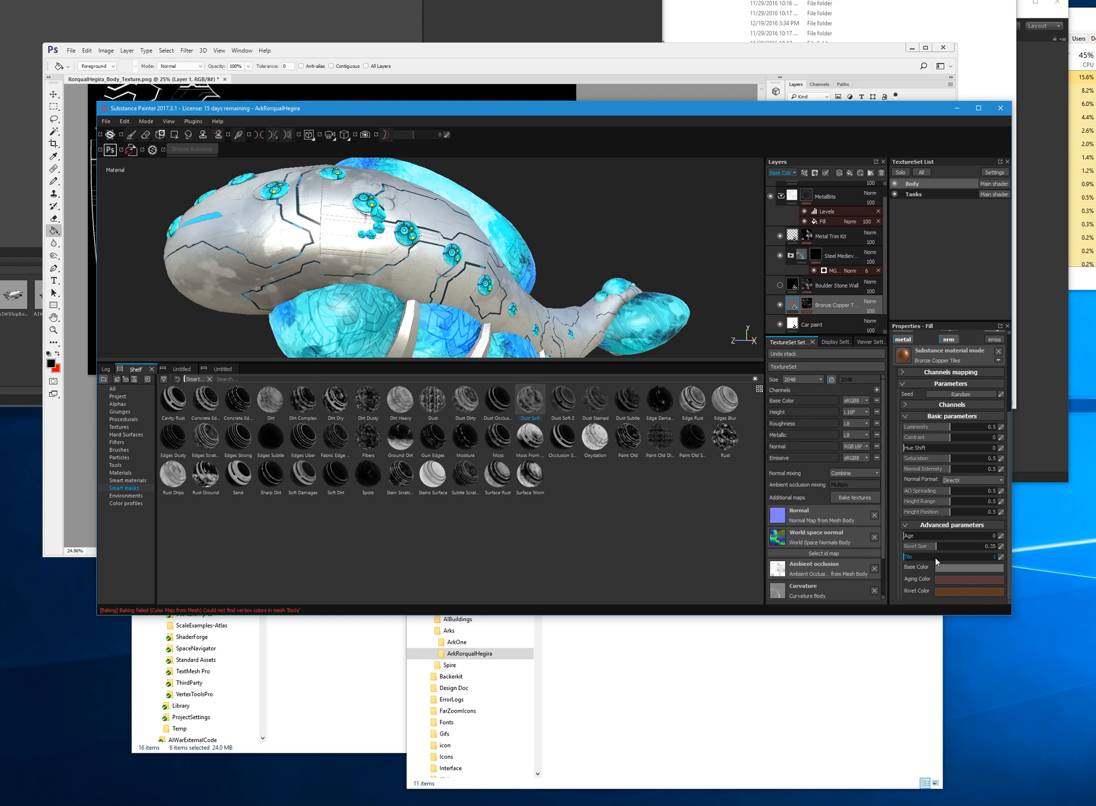
{"action": "left_click", "coordinate": [965, 559]}
- Try a UV Scale of about 37.93 on the Bronze Copper Tiles fill and inspect the nose close up
{"action": "scroll", "coordinate": [958, 448], "scroll_direction": "up", "scroll_amount": 3}
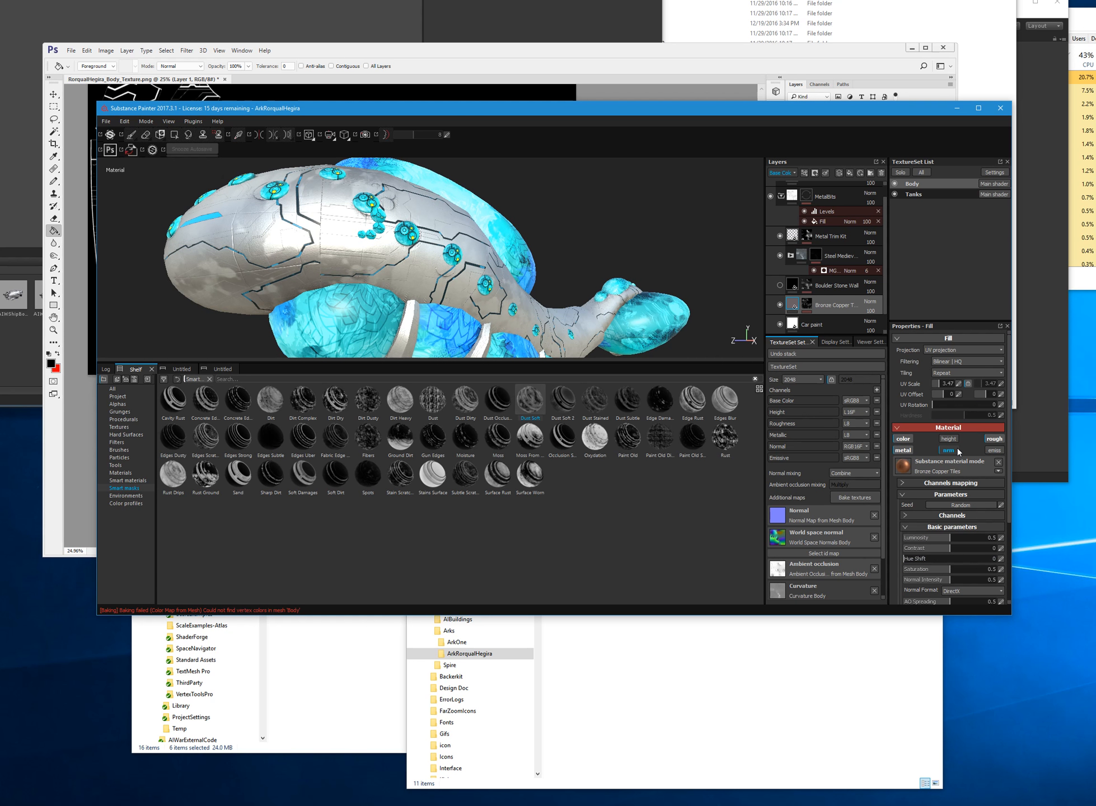
{"action": "left_click", "coordinate": [946, 385]}
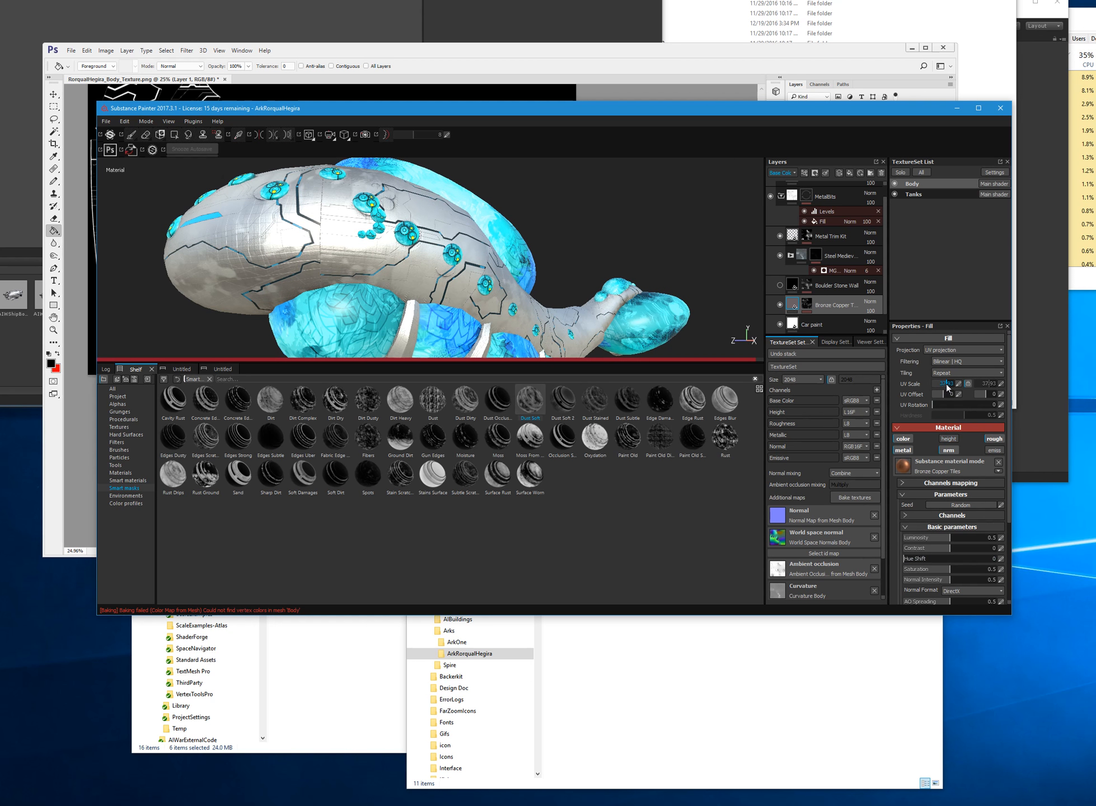
{"action": "left_click_drag", "start_coordinate": [208, 257], "coordinate": [343, 318], "text": "alt"}
{"action": "scroll", "coordinate": [342, 318], "scroll_direction": "up", "scroll_amount": 4}
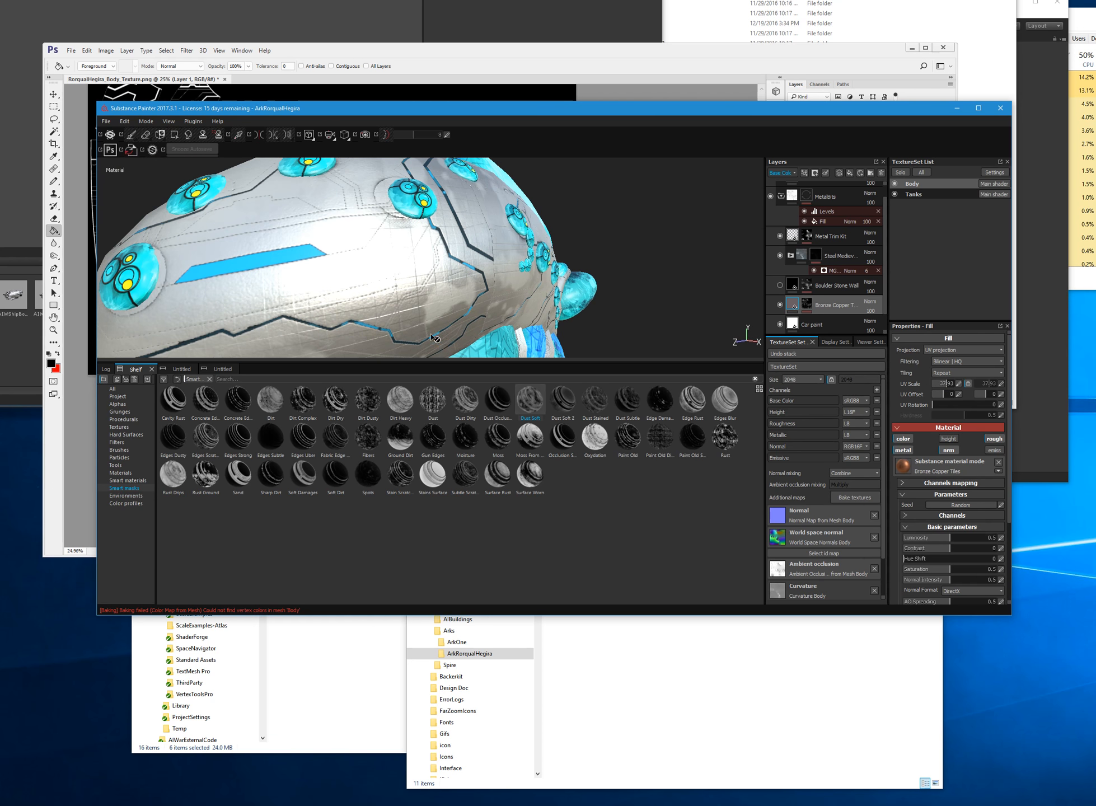
{"action": "left_click_drag", "start_coordinate": [514, 328], "coordinate": [396, 333], "text": "alt"}
- Lower the Bronze Copper Tiles fill's UV Scale to about 0.73 and check the pattern on the body
{"action": "left_click", "coordinate": [936, 385]}
{"action": "left_click_drag", "start_coordinate": [936, 385], "coordinate": [936, 385]}
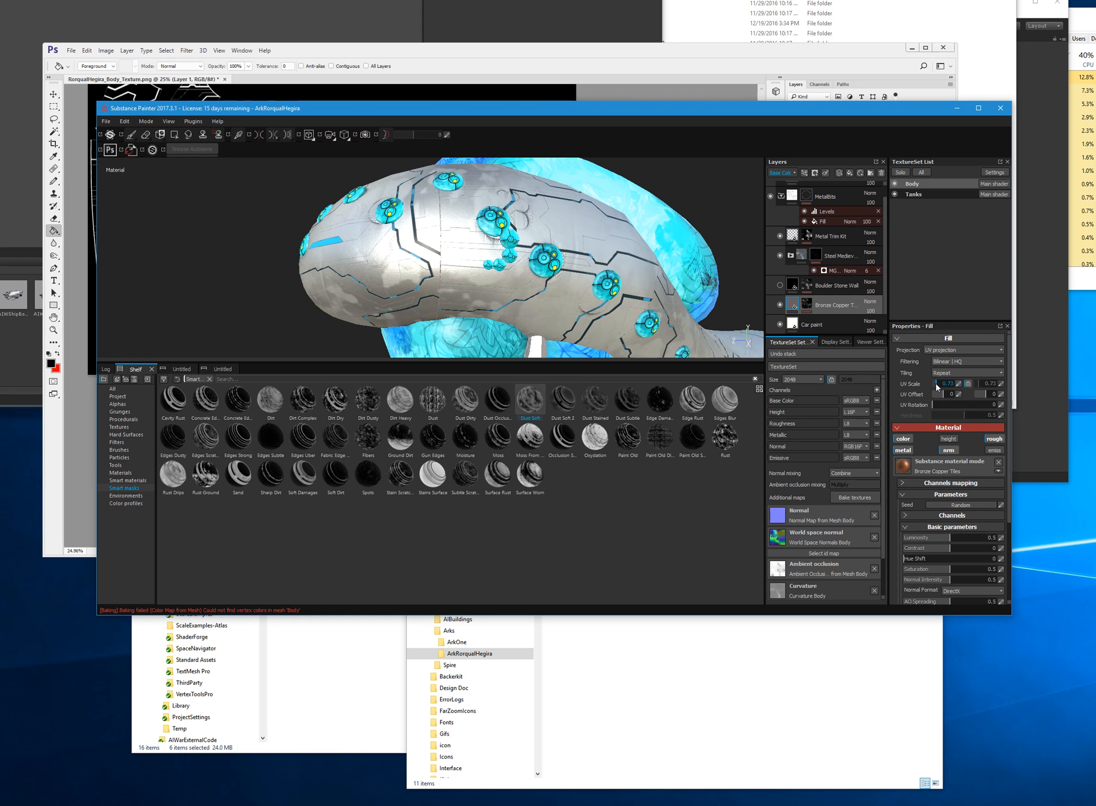
{"action": "left_click_drag", "start_coordinate": [333, 288], "coordinate": [358, 297], "text": "alt"}
{"action": "left_click_drag", "start_coordinate": [938, 387], "coordinate": [934, 389]}
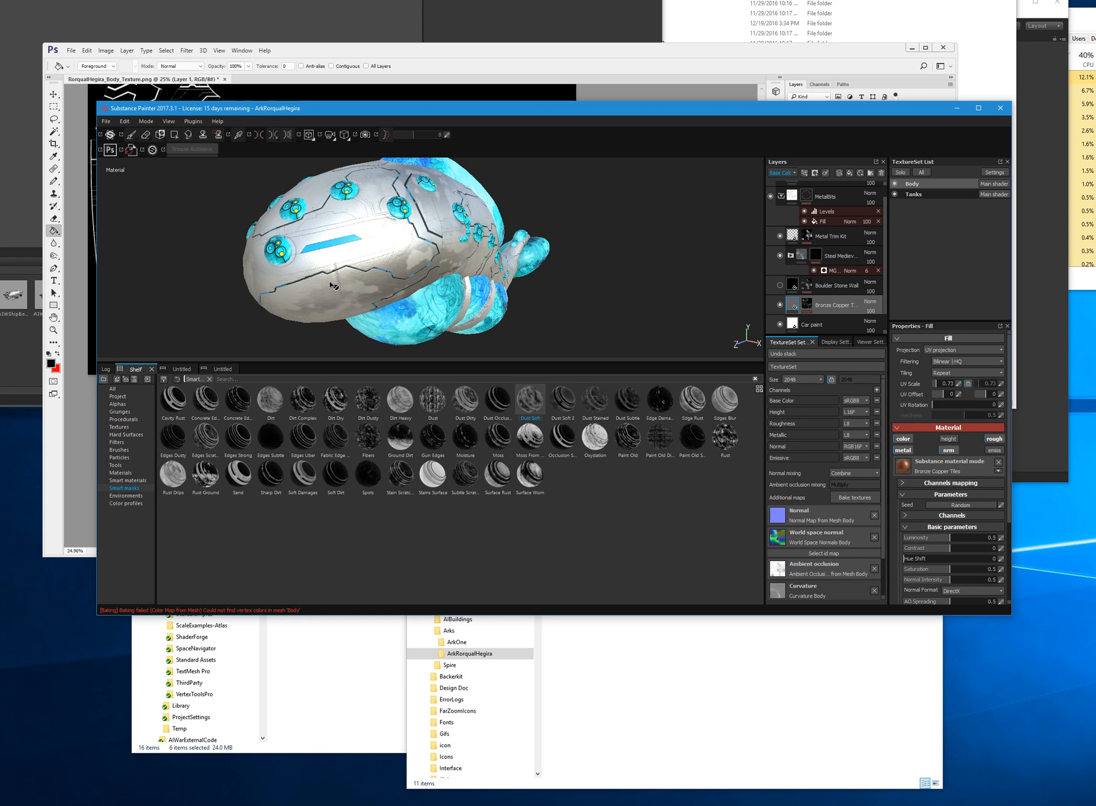
- Adjust the Bronze Copper Tiles material's advanced parameters to Tile 2, Age 0.78 and Rivet Size 0.29
{"action": "scroll", "coordinate": [942, 551], "scroll_direction": "down", "scroll_amount": 3}
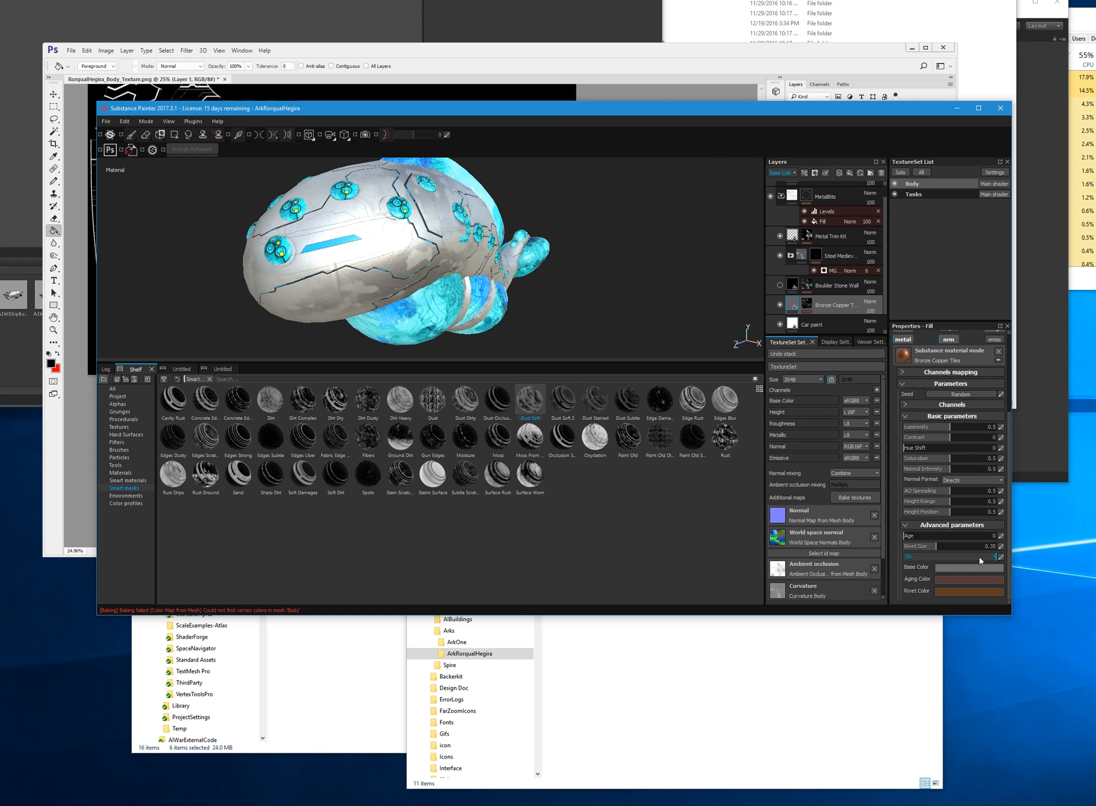
{"action": "left_click_drag", "start_coordinate": [977, 557], "coordinate": [974, 557]}
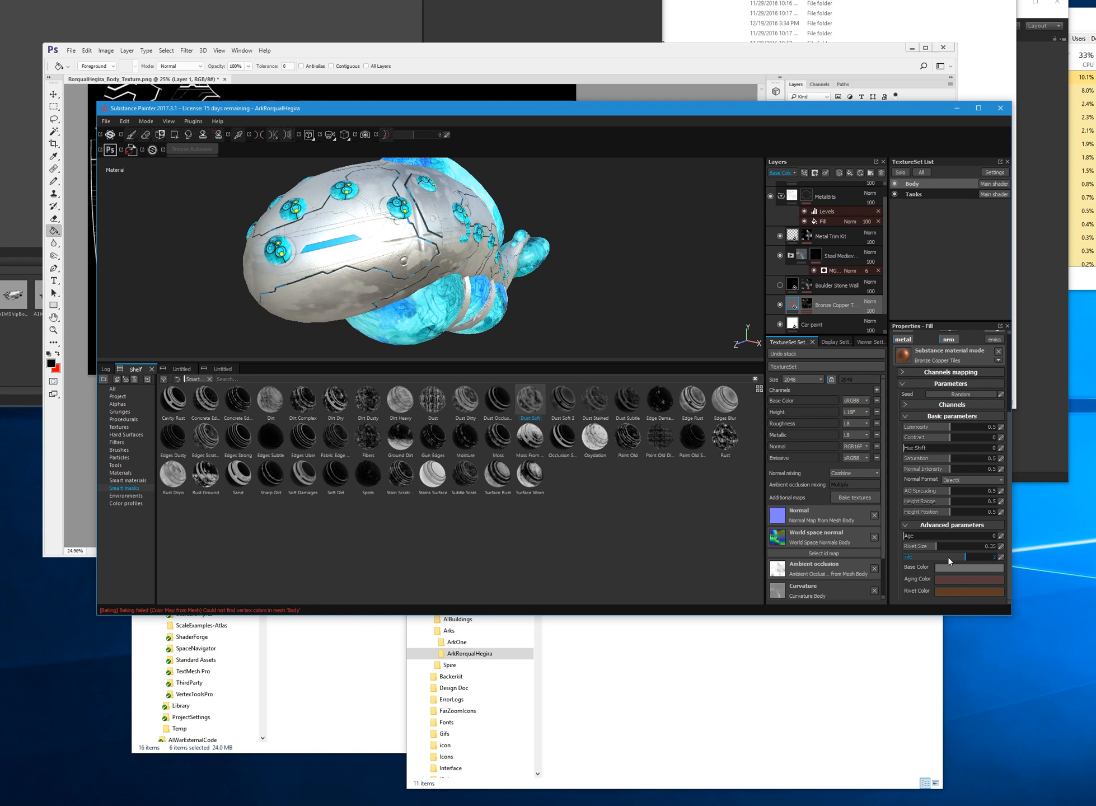
{"action": "left_click_drag", "start_coordinate": [949, 557], "coordinate": [950, 558]}
{"action": "left_click", "coordinate": [948, 536]}
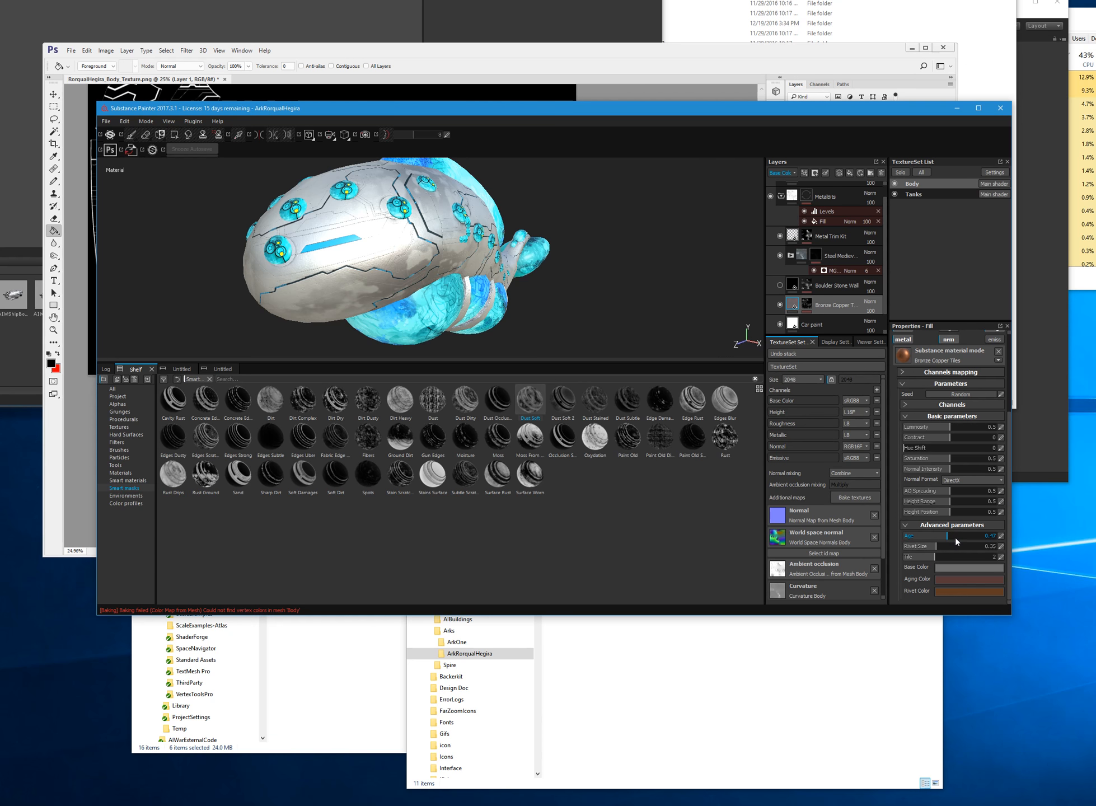
{"action": "left_click", "coordinate": [965, 544]}
{"action": "left_click", "coordinate": [975, 537]}
{"action": "left_click", "coordinate": [929, 545]}
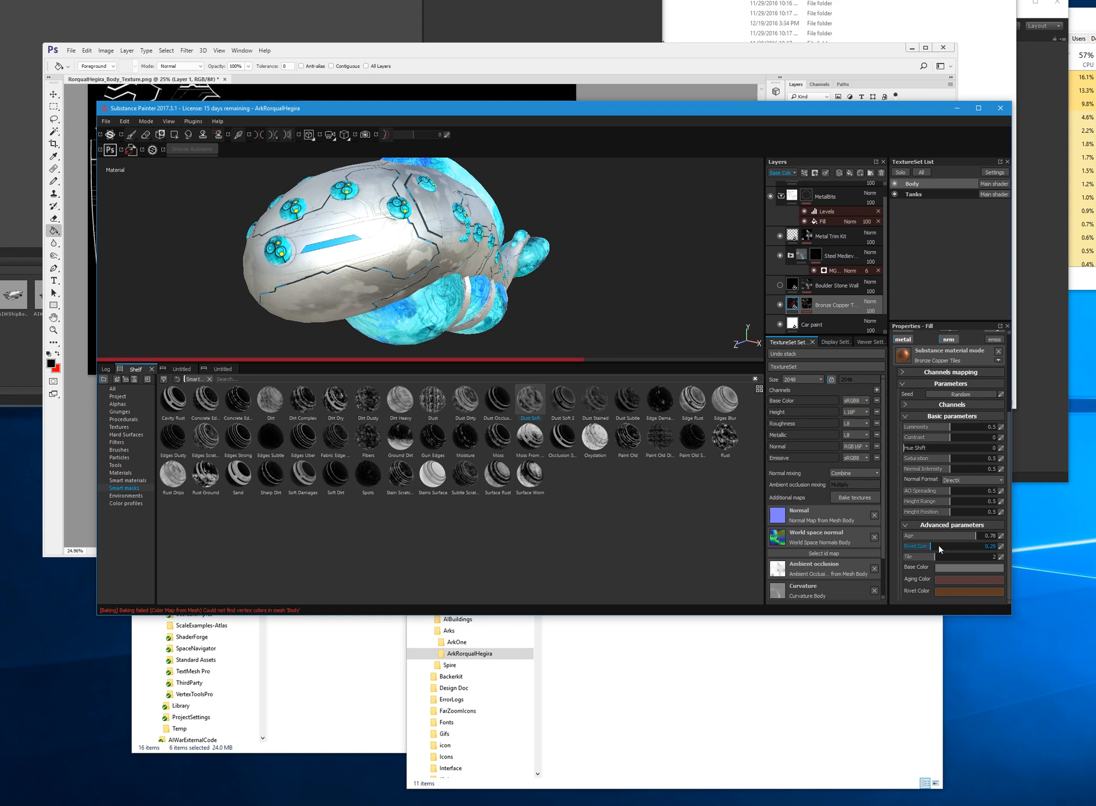
- Set the Bronze Copper Tiles fill's UV Scale to 3.86 and turn off its normal channel
{"action": "scroll", "coordinate": [922, 394], "scroll_direction": "up", "scroll_amount": 5}
{"action": "type", "text": "3.86"}
{"action": "key", "text": "Return"}
- Examine the metal finish on the ship's body and nose from several angles and distances
{"action": "left_click_drag", "start_coordinate": [508, 281], "coordinate": [339, 231], "text": "alt"}
{"action": "scroll", "coordinate": [339, 231], "scroll_direction": "up", "scroll_amount": 4}
{"action": "middle_click_drag", "start_coordinate": [535, 241], "coordinate": [465, 261], "text": "alt"}
{"action": "scroll", "coordinate": [476, 259], "scroll_direction": "down", "scroll_amount": 4}
{"action": "left_click_drag", "start_coordinate": [532, 252], "coordinate": [559, 264], "text": "alt"}
{"action": "scroll", "coordinate": [502, 277], "scroll_direction": "up", "scroll_amount": 3}
{"action": "scroll", "coordinate": [547, 259], "scroll_direction": "up", "scroll_amount": 3}
{"action": "scroll", "coordinate": [541, 262], "scroll_direction": "down", "scroll_amount": 3}
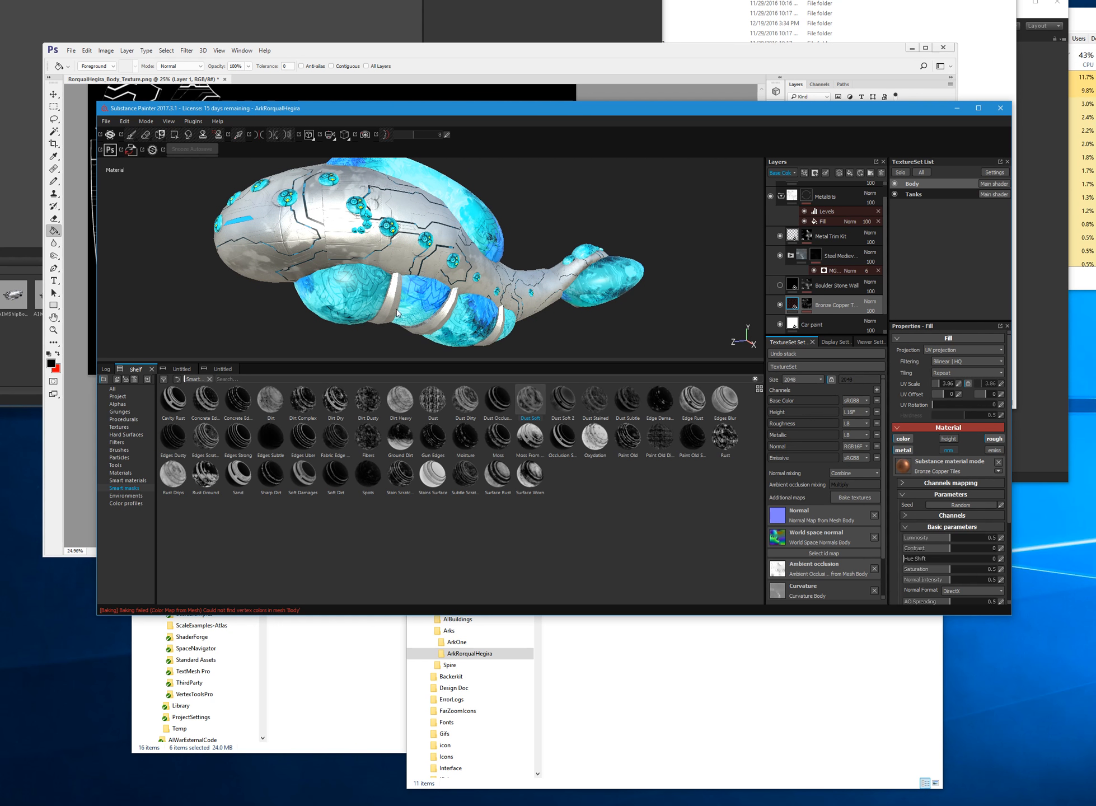
{"action": "scroll", "coordinate": [255, 276], "scroll_direction": "up", "scroll_amount": 2}
{"action": "scroll", "coordinate": [252, 273], "scroll_direction": "up", "scroll_amount": 5}
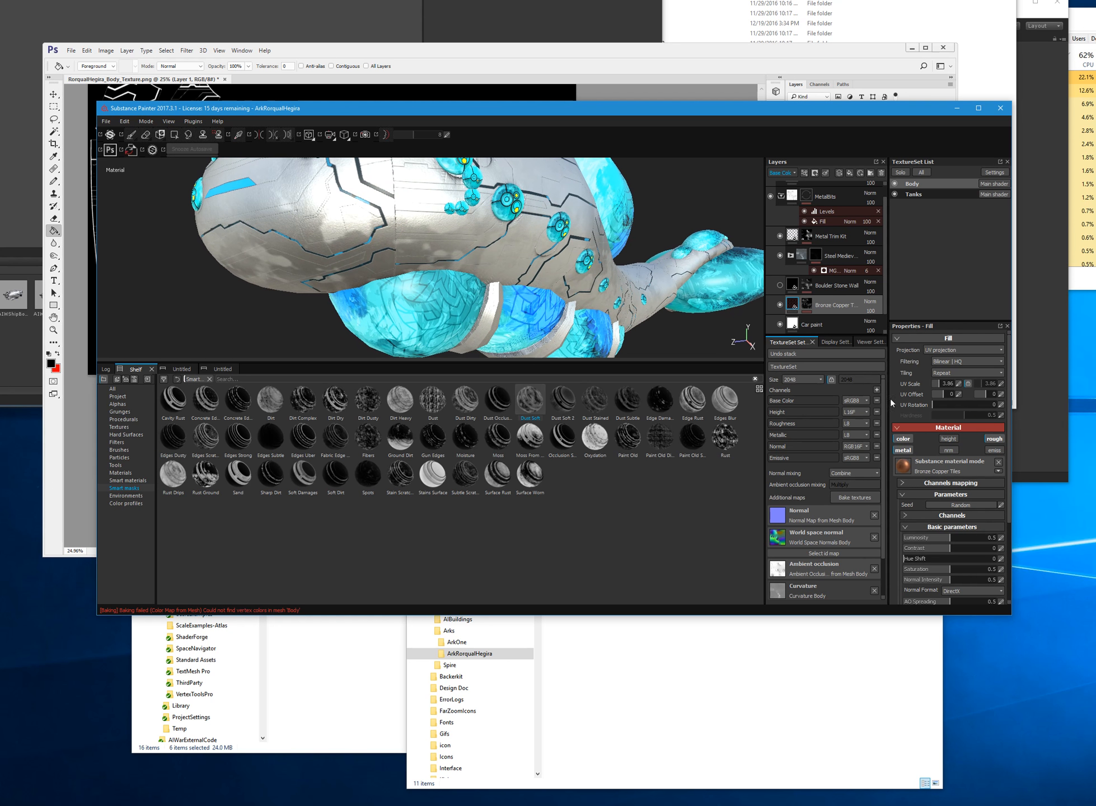
- Set the Bronze Copper Tiles material's Age to about 0.79 and its Base Color to dark grey (0.216, 0.208, 0.208)
{"action": "scroll", "coordinate": [963, 554], "scroll_direction": "down", "scroll_amount": 4}
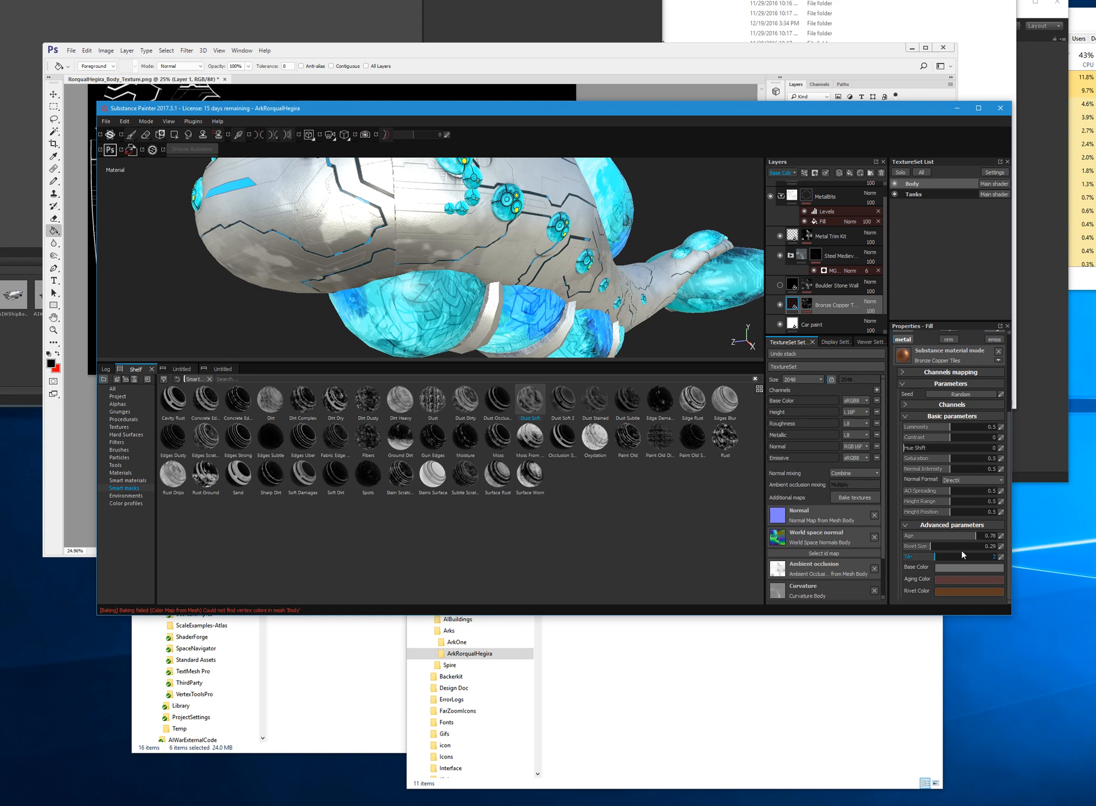
{"action": "left_click", "coordinate": [988, 536]}
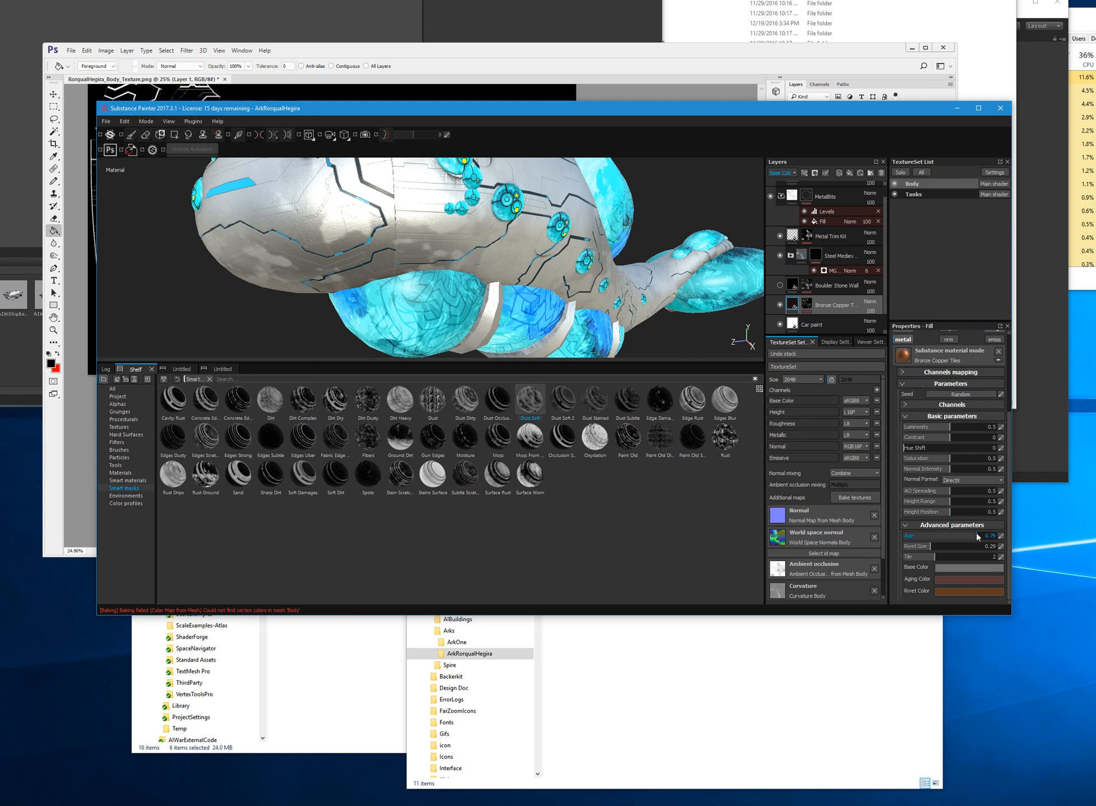
{"action": "left_click", "coordinate": [946, 569]}
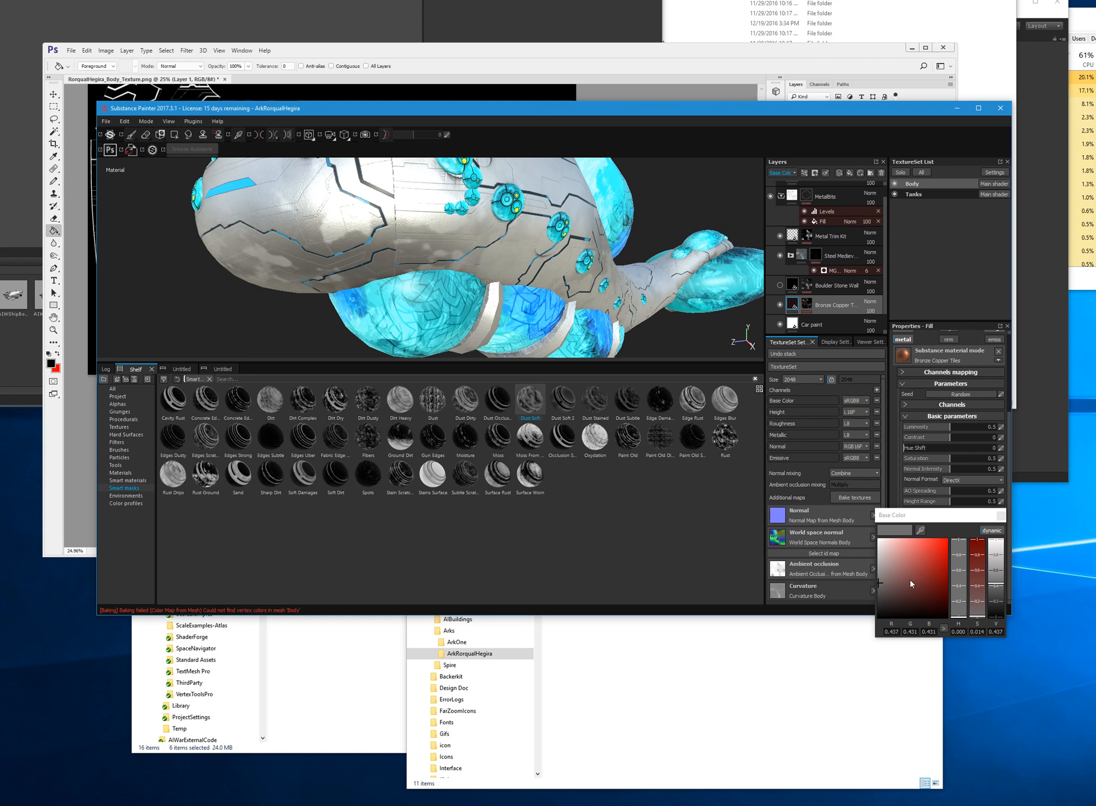
{"action": "left_click", "coordinate": [880, 595]}
{"action": "left_click_drag", "start_coordinate": [880, 604], "coordinate": [877, 608]}
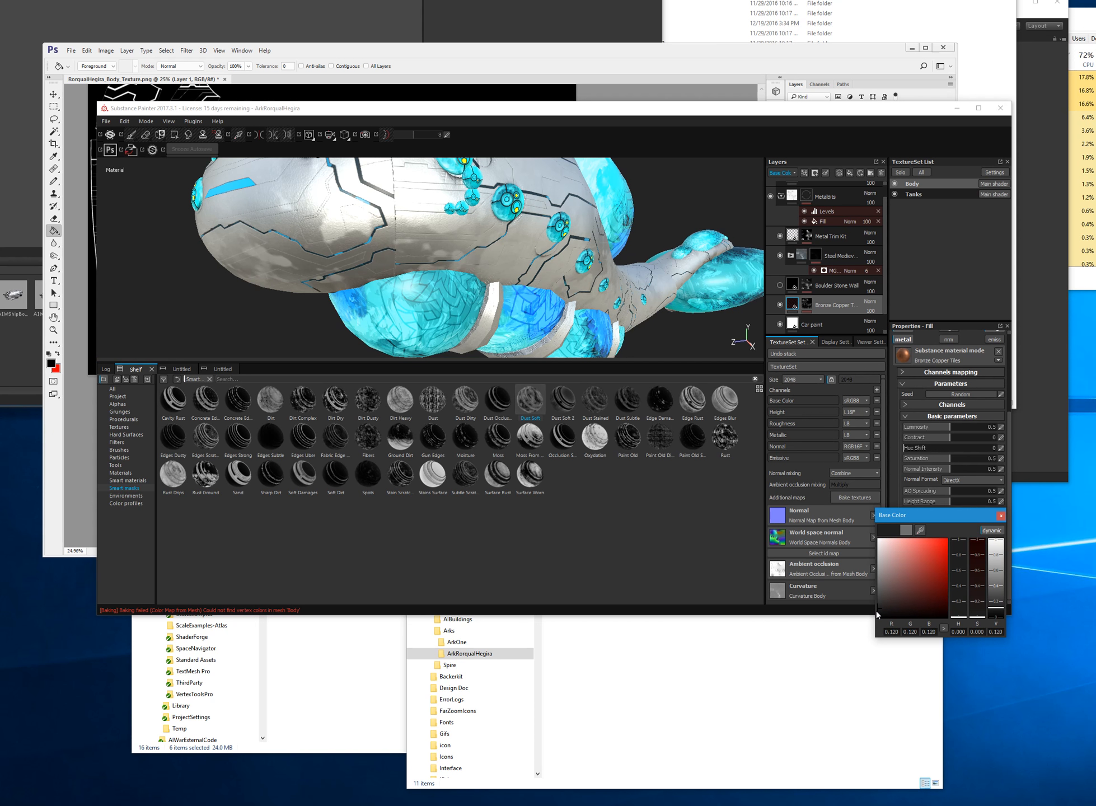
{"action": "left_click", "coordinate": [879, 600]}
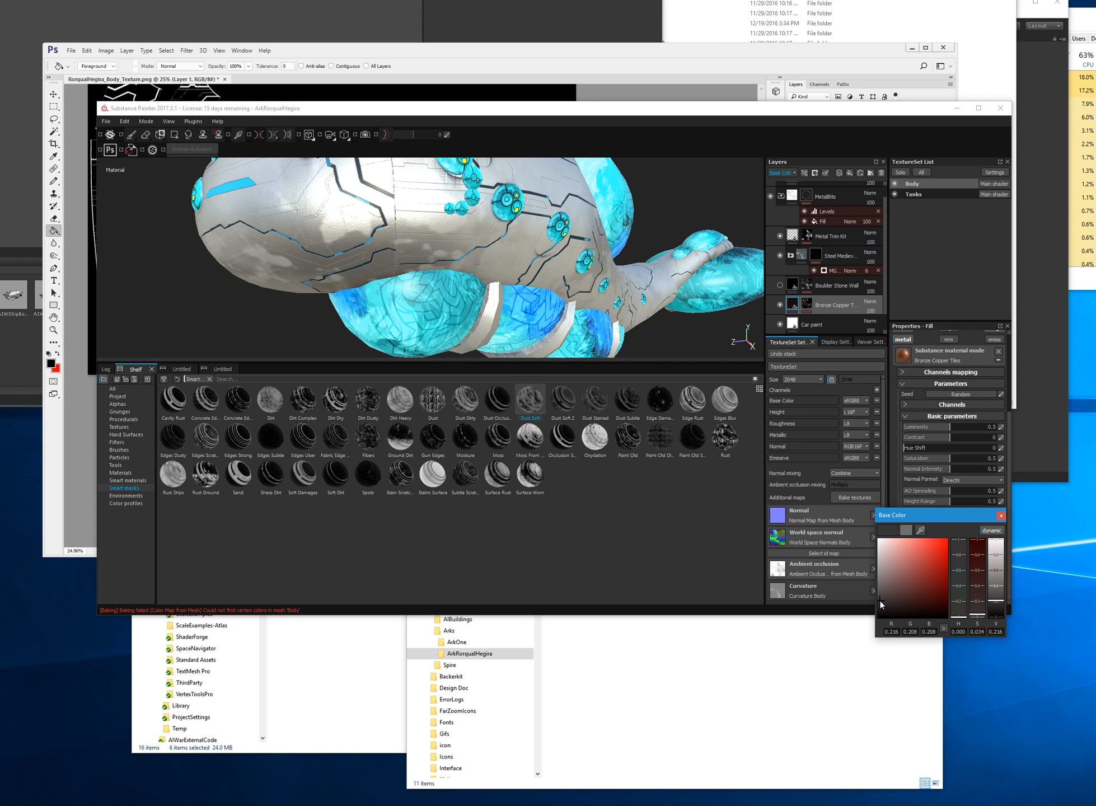
{"action": "left_click", "coordinate": [1001, 516]}
- In the Bronze Copper Tiles mask generator, set the secondary Clouds 2 texture's histogram position to 0.63 and histogram contrast to 0.62
{"action": "scroll", "coordinate": [972, 454], "scroll_direction": "up", "scroll_amount": 4}
{"action": "scroll", "coordinate": [972, 454], "scroll_direction": "down", "scroll_amount": 1}
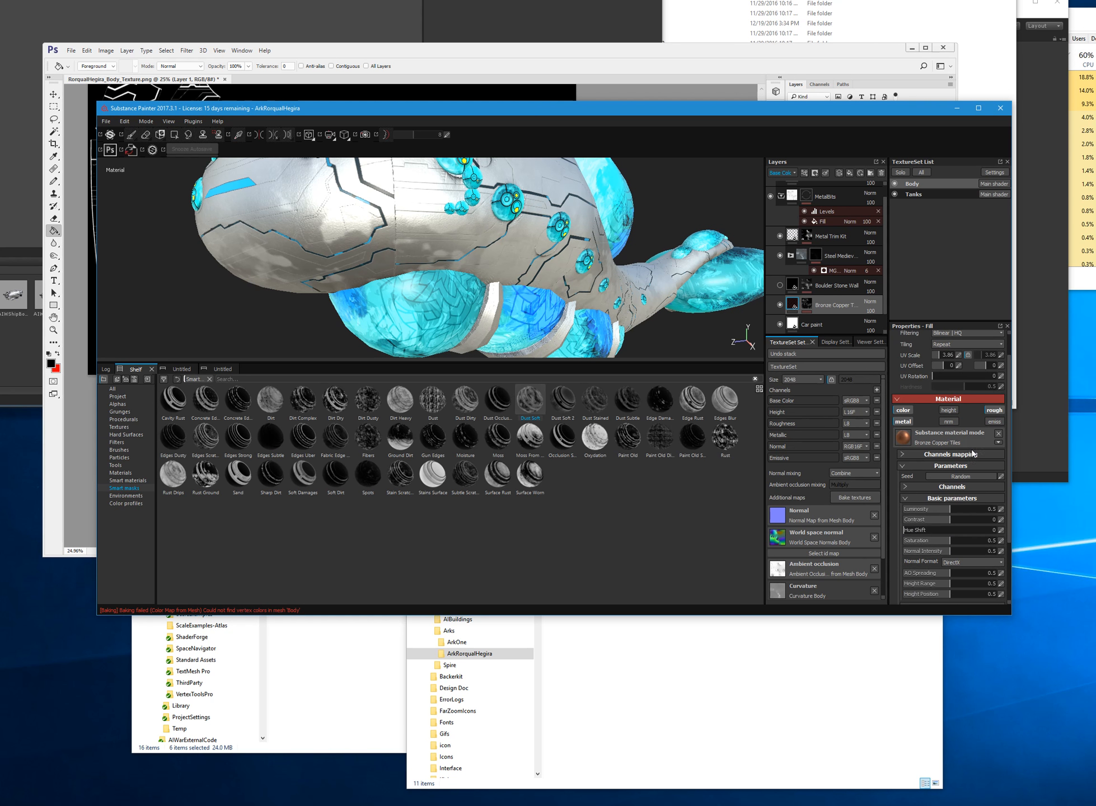
{"action": "left_click", "coordinate": [810, 303]}
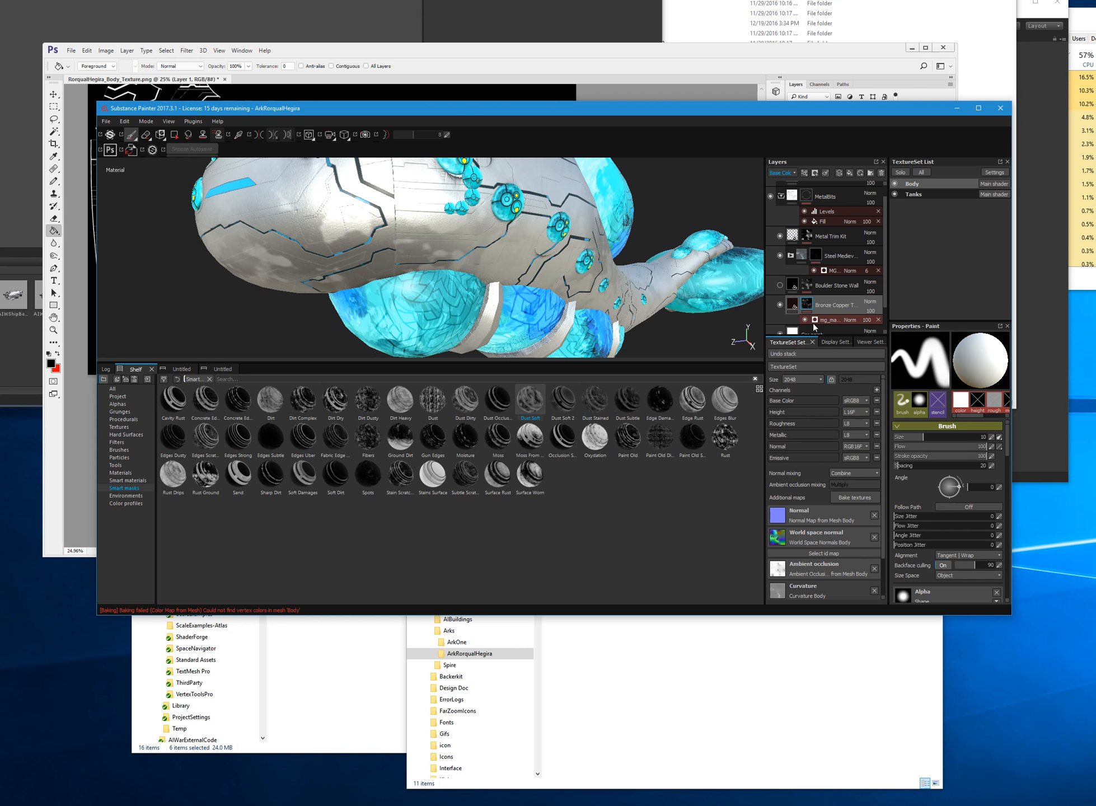
{"action": "left_click", "coordinate": [848, 322]}
{"action": "scroll", "coordinate": [942, 555], "scroll_direction": "down", "scroll_amount": 3}
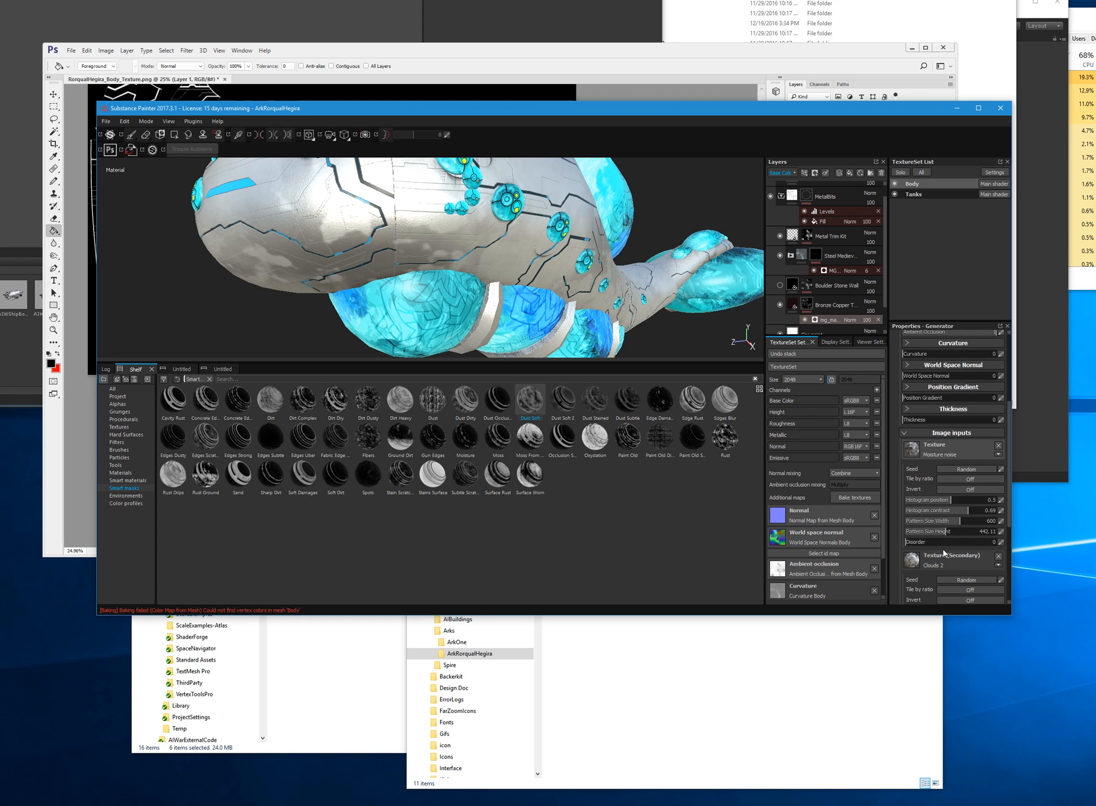
{"action": "scroll", "coordinate": [944, 549], "scroll_direction": "down", "scroll_amount": 3}
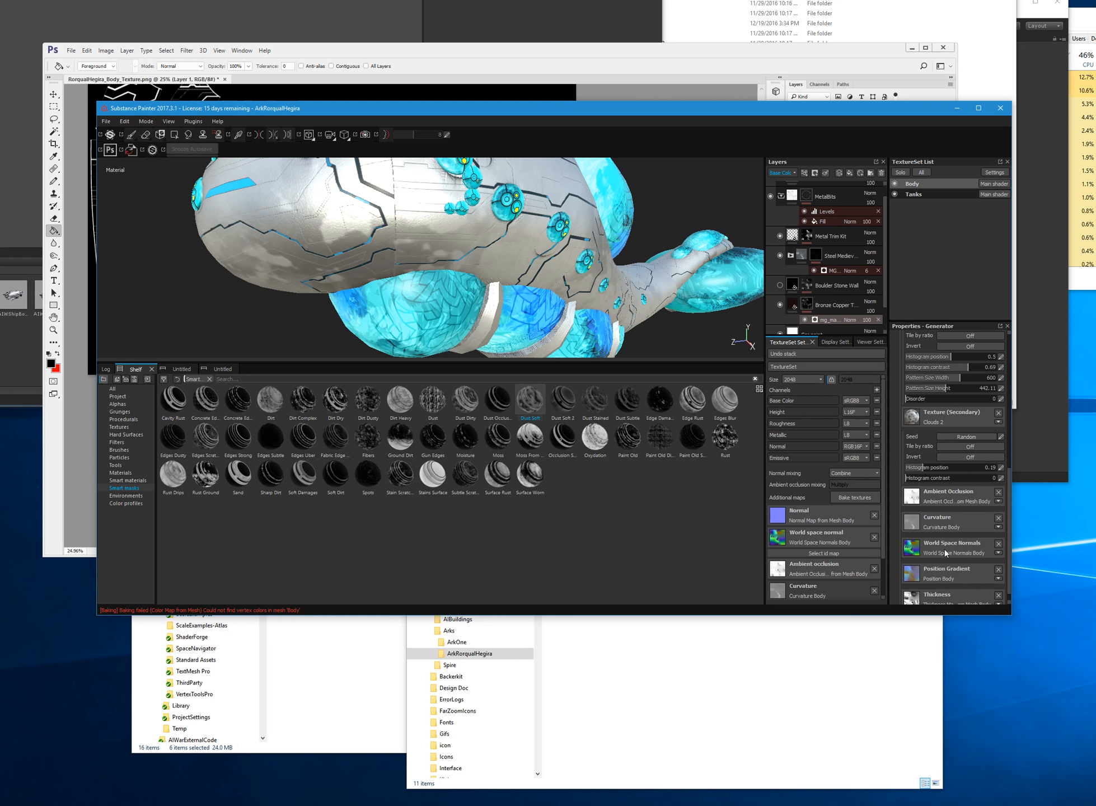
{"action": "scroll", "coordinate": [948, 531], "scroll_direction": "up", "scroll_amount": 1}
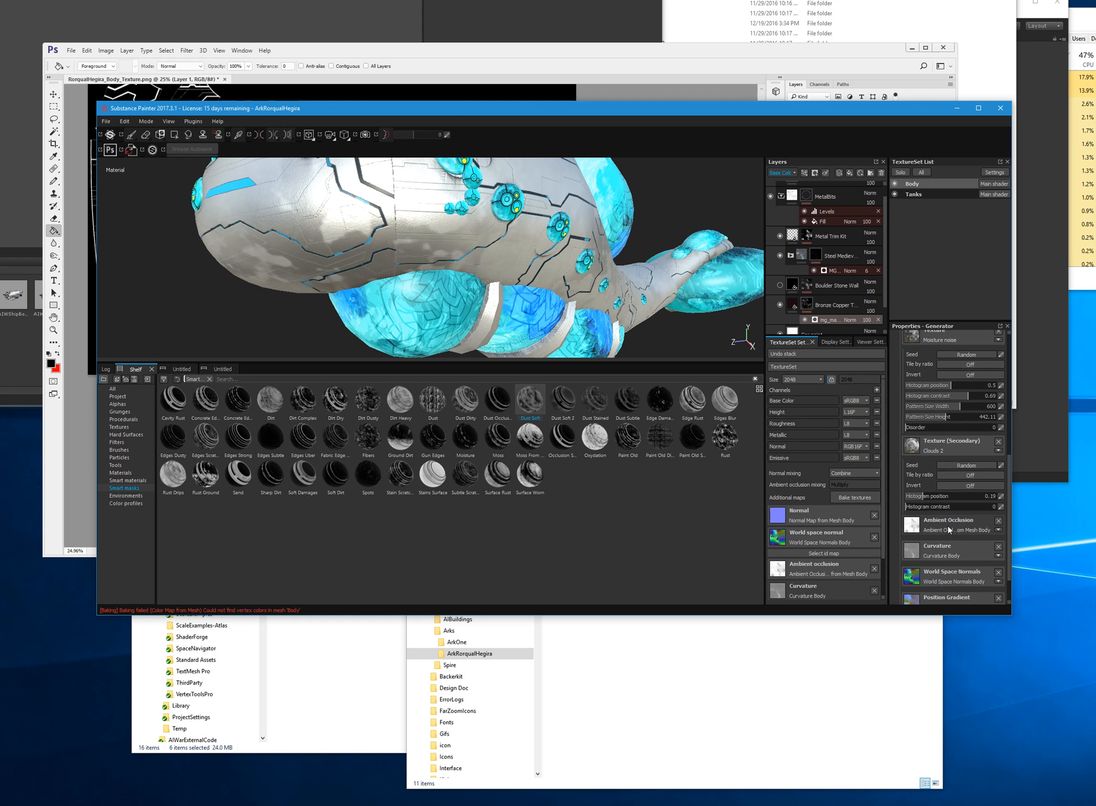
{"action": "scroll", "coordinate": [948, 526], "scroll_direction": "up", "scroll_amount": 1}
{"action": "left_click", "coordinate": [961, 534]}
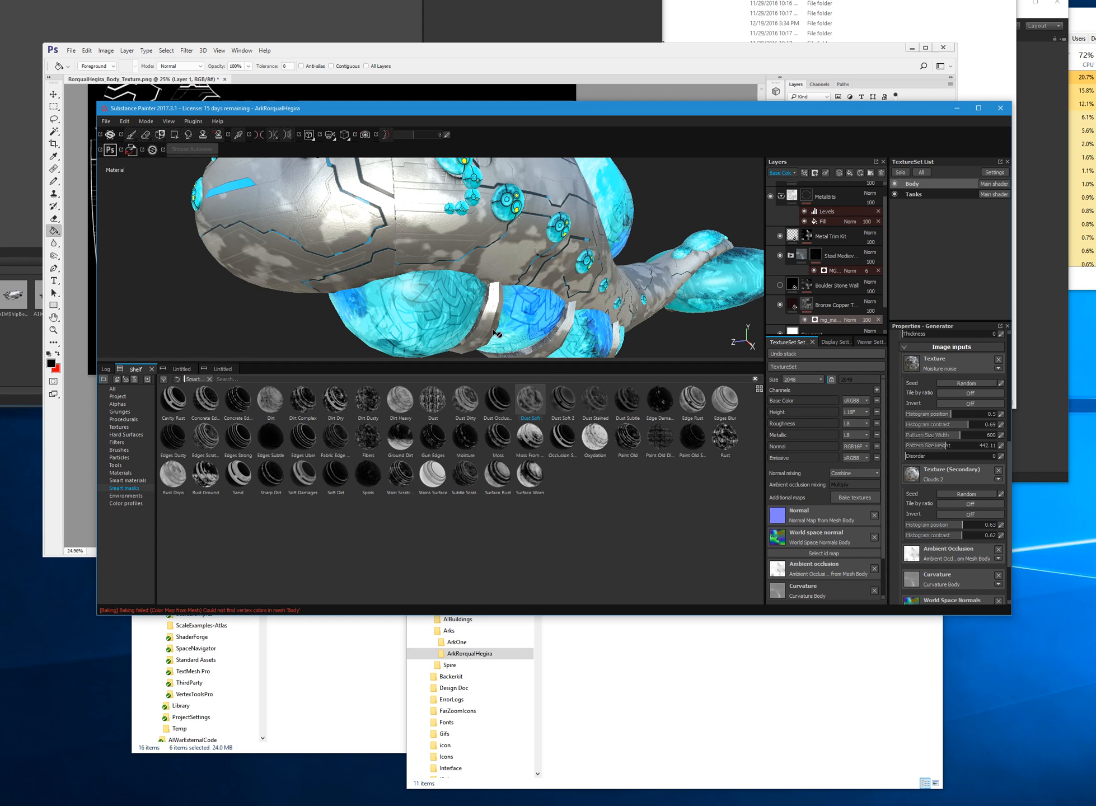
- Examine the dark blotches of the Bronze Copper Tiles layer along the ship's hull, bands and tail from several angles
{"action": "scroll", "coordinate": [557, 317], "scroll_direction": "down", "scroll_amount": 5}
{"action": "left_click_drag", "start_coordinate": [683, 293], "coordinate": [441, 270], "text": "alt"}
{"action": "left_click_drag", "start_coordinate": [444, 276], "coordinate": [379, 272], "text": "alt"}
{"action": "left_click_drag", "start_coordinate": [486, 286], "coordinate": [521, 277], "text": "alt"}
{"action": "scroll", "coordinate": [560, 271], "scroll_direction": "up", "scroll_amount": 5}
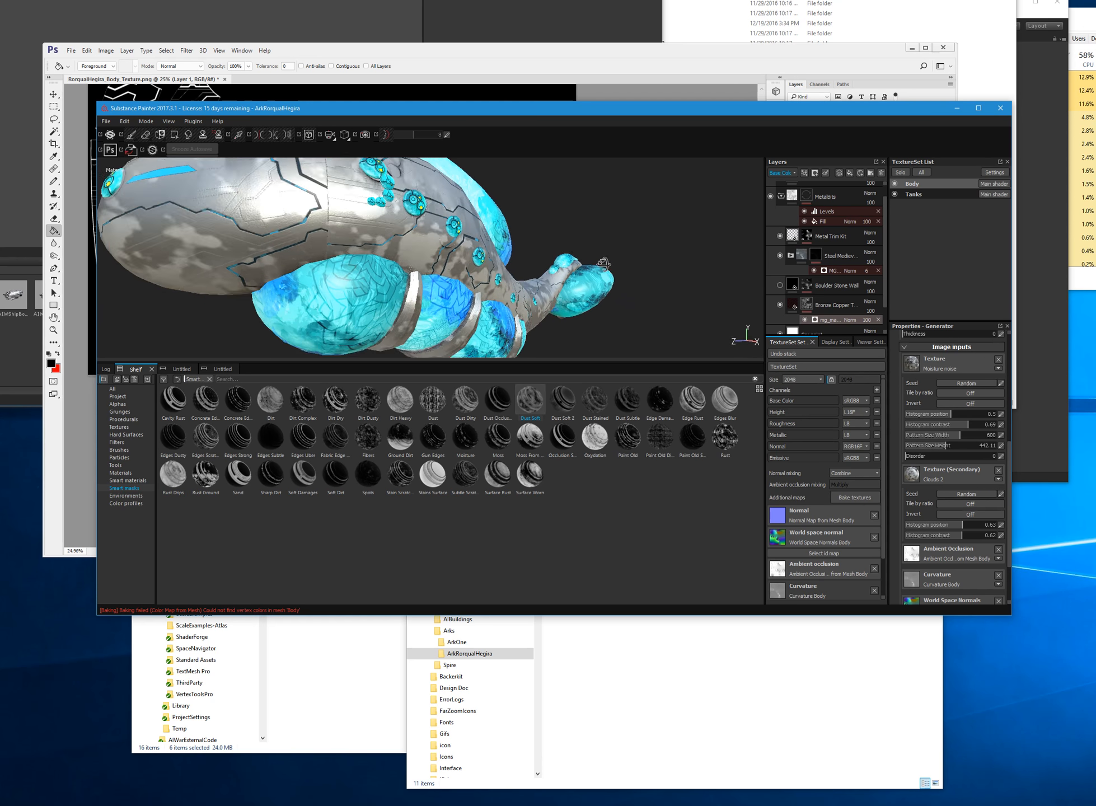
{"action": "scroll", "coordinate": [604, 264], "scroll_direction": "down", "scroll_amount": 3}
{"action": "mouse_move", "coordinate": [604, 264]}
{"action": "left_mouse_down", "text": "alt"}
{"action": "mouse_move", "coordinate": [637, 265]}
{"action": "mouse_move", "coordinate": [268, 267]}
{"action": "mouse_move", "coordinate": [296, 224]}
{"action": "left_mouse_up", "text": "alt"}
{"action": "scroll", "coordinate": [637, 265], "scroll_direction": "up", "scroll_amount": 5}
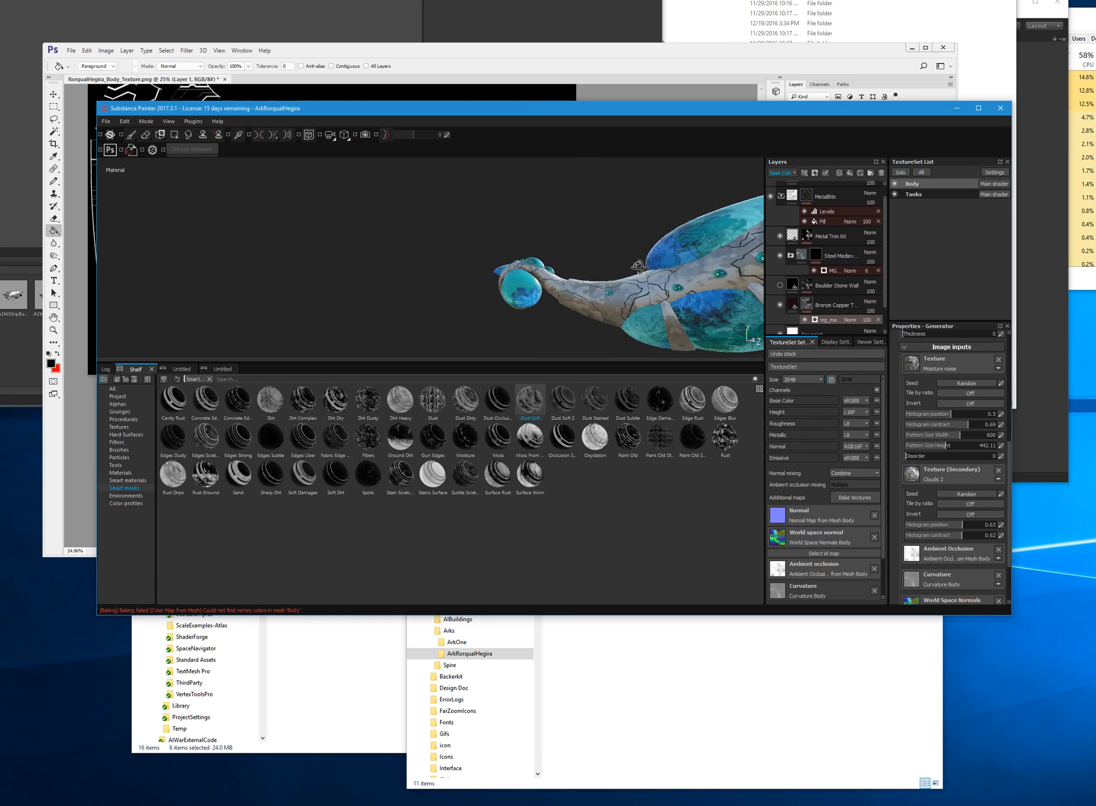
{"action": "scroll", "coordinate": [638, 266], "scroll_direction": "down", "scroll_amount": 3}
{"action": "scroll", "coordinate": [382, 281], "scroll_direction": "up", "scroll_amount": 6}
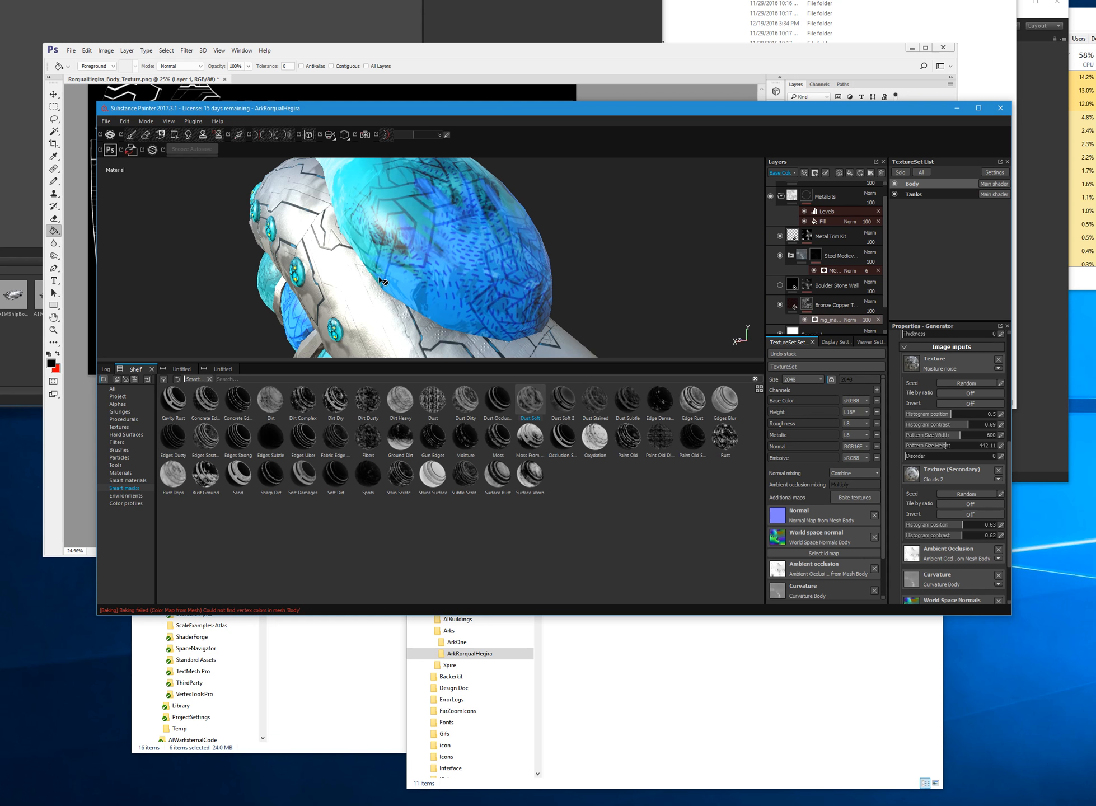
{"action": "scroll", "coordinate": [383, 281], "scroll_direction": "down", "scroll_amount": 3}
{"action": "mouse_move", "coordinate": [317, 297]}
{"action": "left_mouse_down", "text": "alt"}
{"action": "mouse_move", "coordinate": [441, 314]}
{"action": "mouse_move", "coordinate": [304, 301]}
{"action": "left_mouse_up", "text": "alt"}
{"action": "middle_click_drag", "start_coordinate": [324, 267], "coordinate": [399, 202], "text": "alt"}
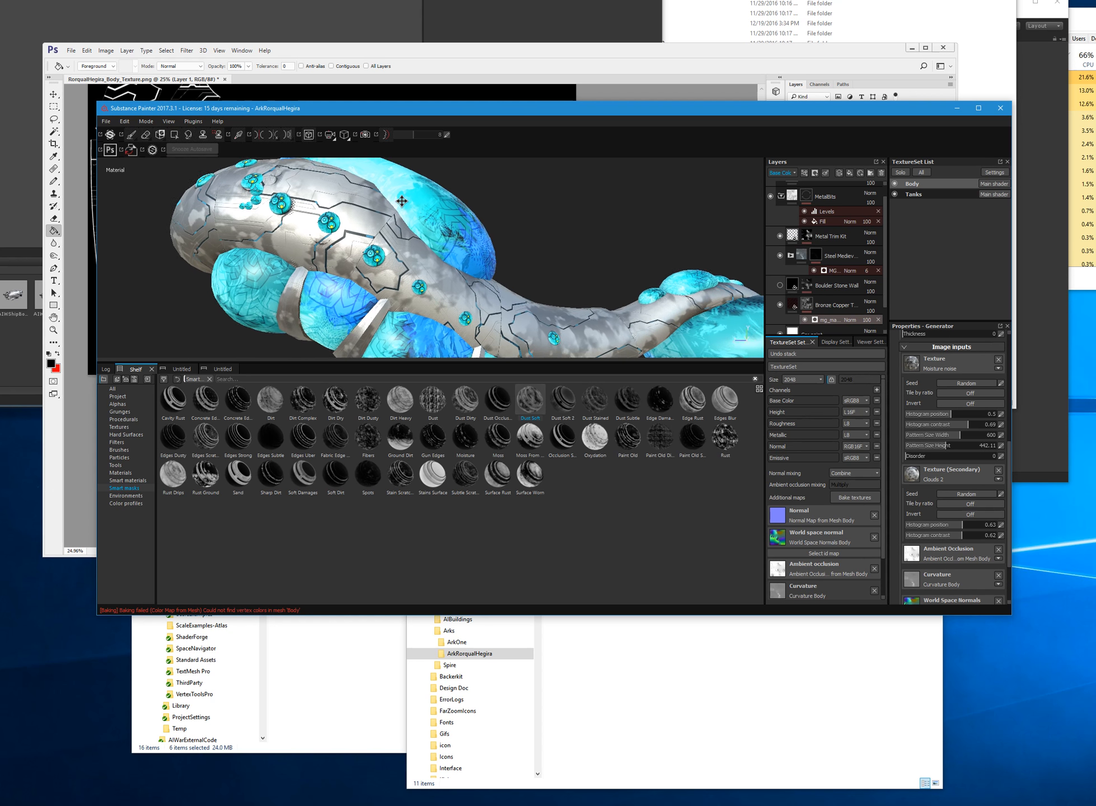
{"action": "scroll", "coordinate": [400, 202], "scroll_direction": "down", "scroll_amount": 3}
{"action": "mouse_move", "coordinate": [399, 202]}
{"action": "left_mouse_down", "text": "alt"}
{"action": "mouse_move", "coordinate": [368, 301]}
{"action": "mouse_move", "coordinate": [282, 290]}
{"action": "mouse_move", "coordinate": [465, 298]}
{"action": "left_mouse_up", "text": "alt"}
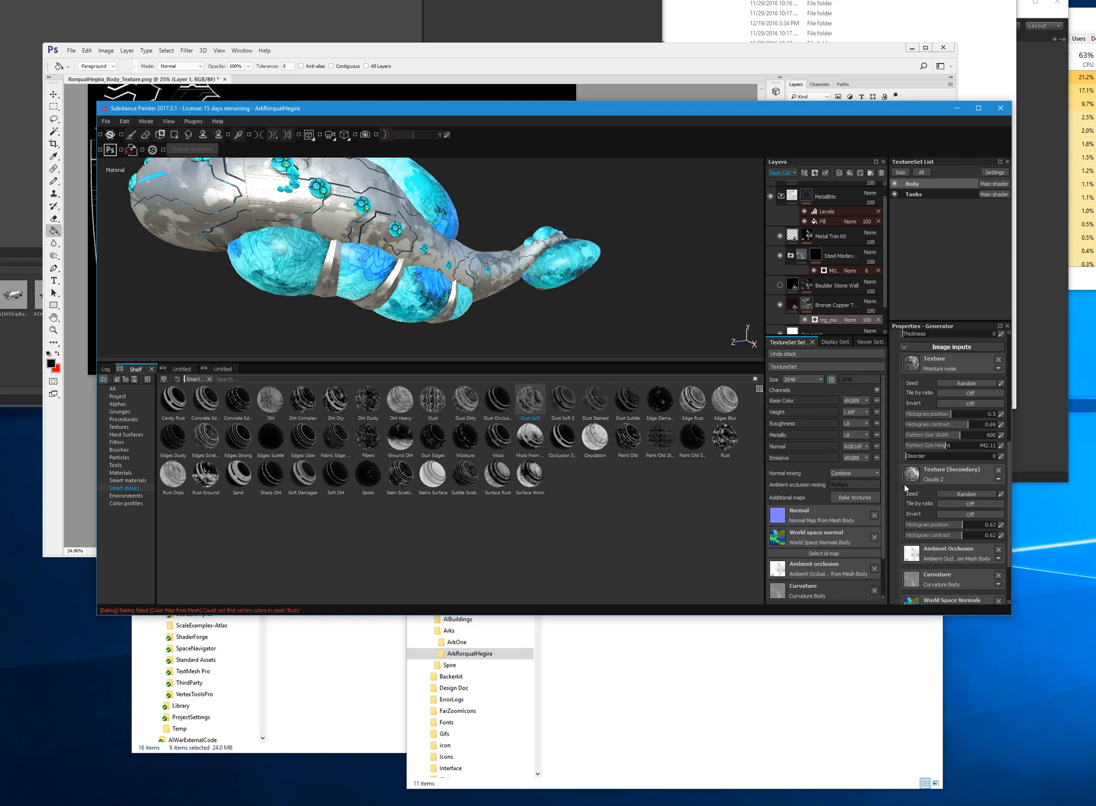
- Set the Bronze Copper Tiles fill's Base Color to light grey (0.713, 0.713, 0.713)
{"action": "scroll", "coordinate": [919, 524], "scroll_direction": "down", "scroll_amount": 2}
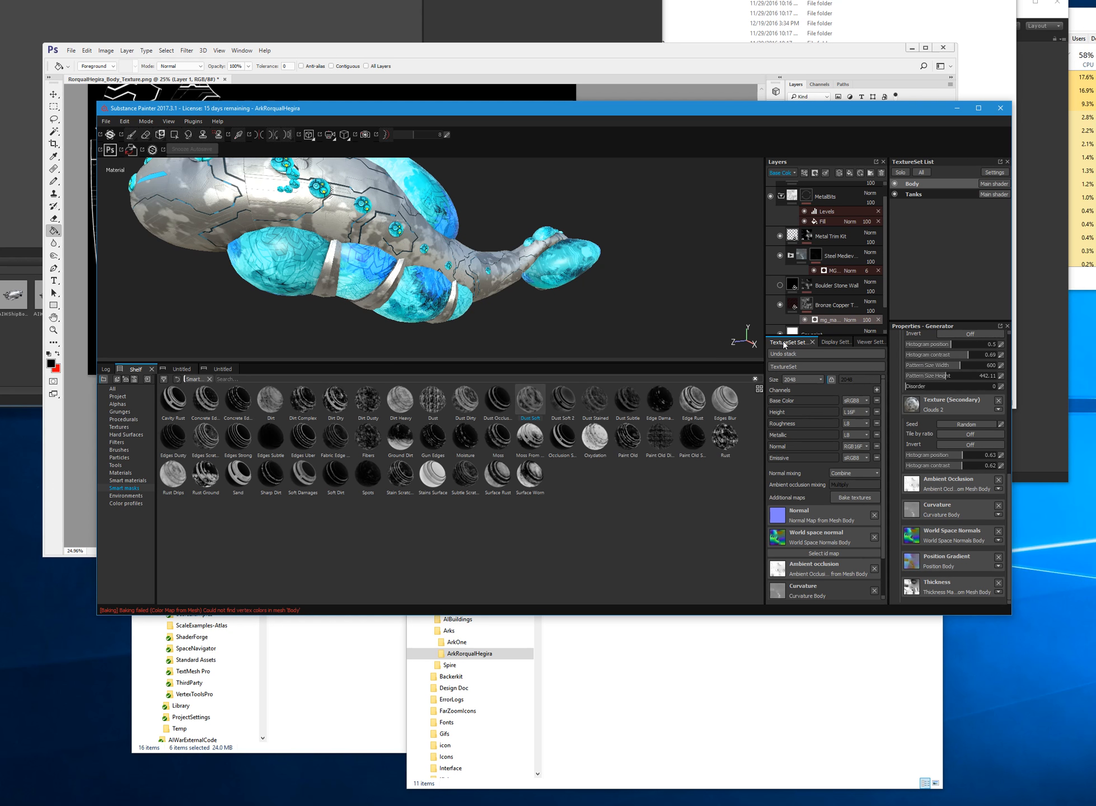
{"action": "left_click", "coordinate": [793, 306]}
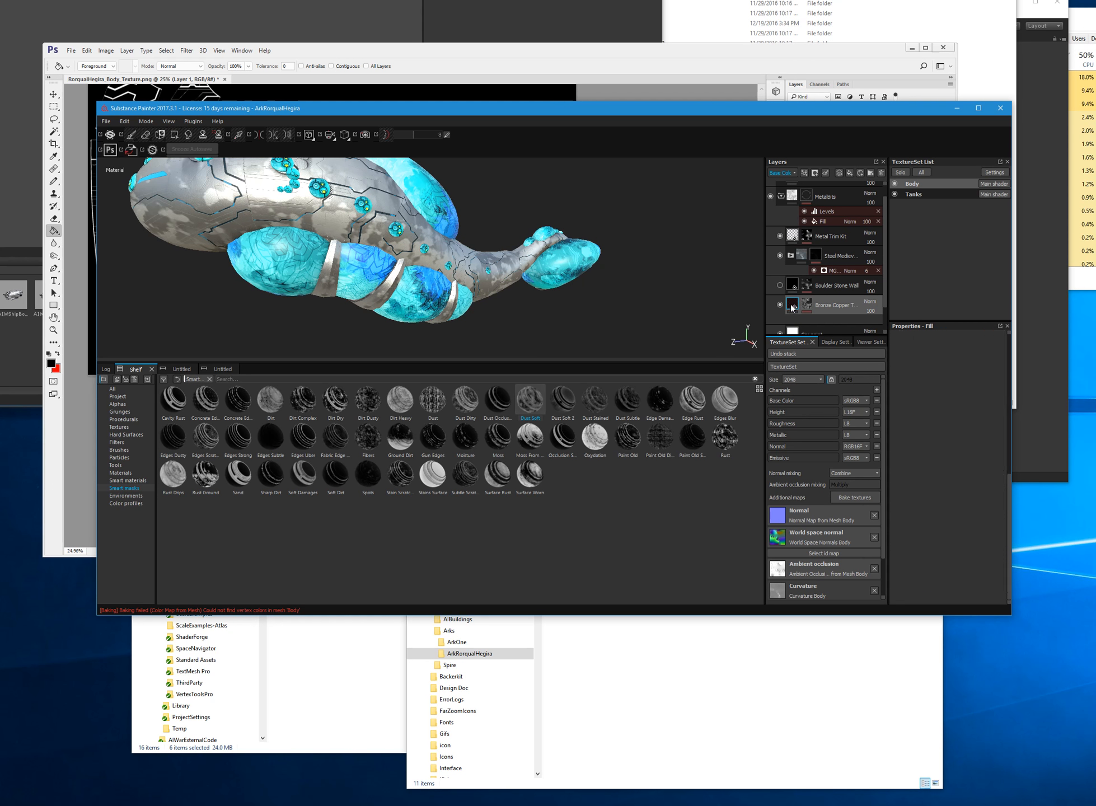
{"action": "left_click", "coordinate": [939, 567]}
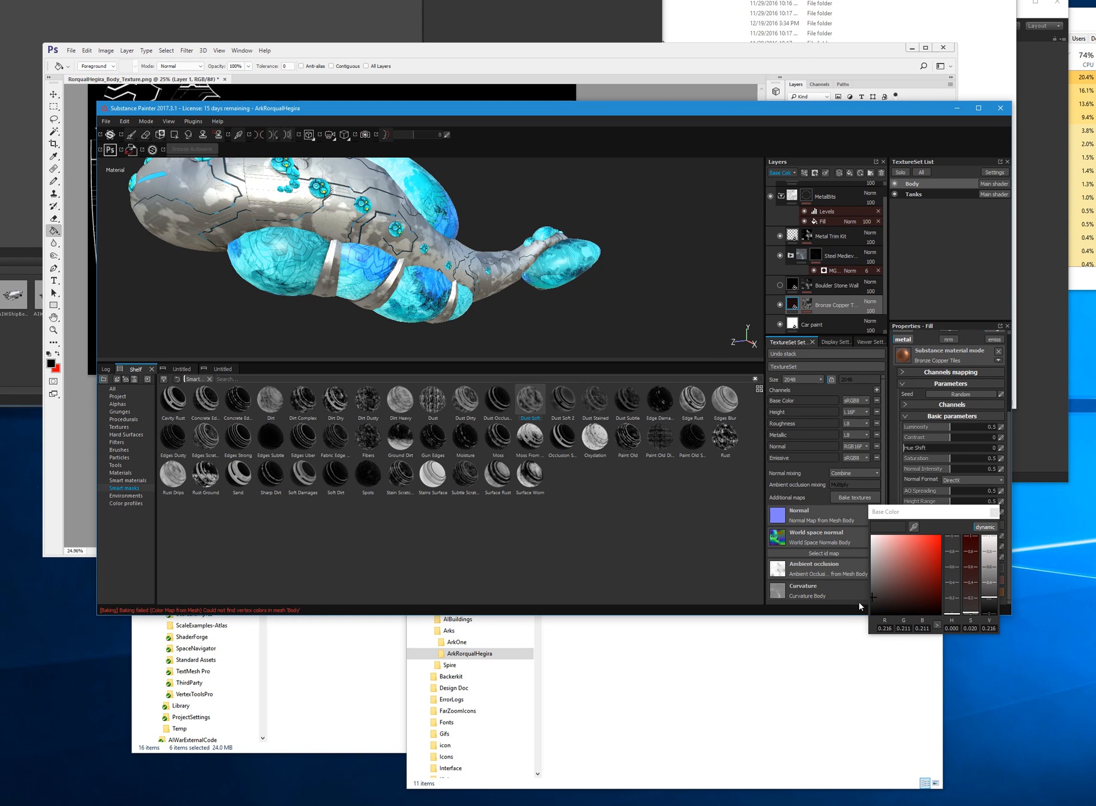
{"action": "left_click", "coordinate": [872, 575]}
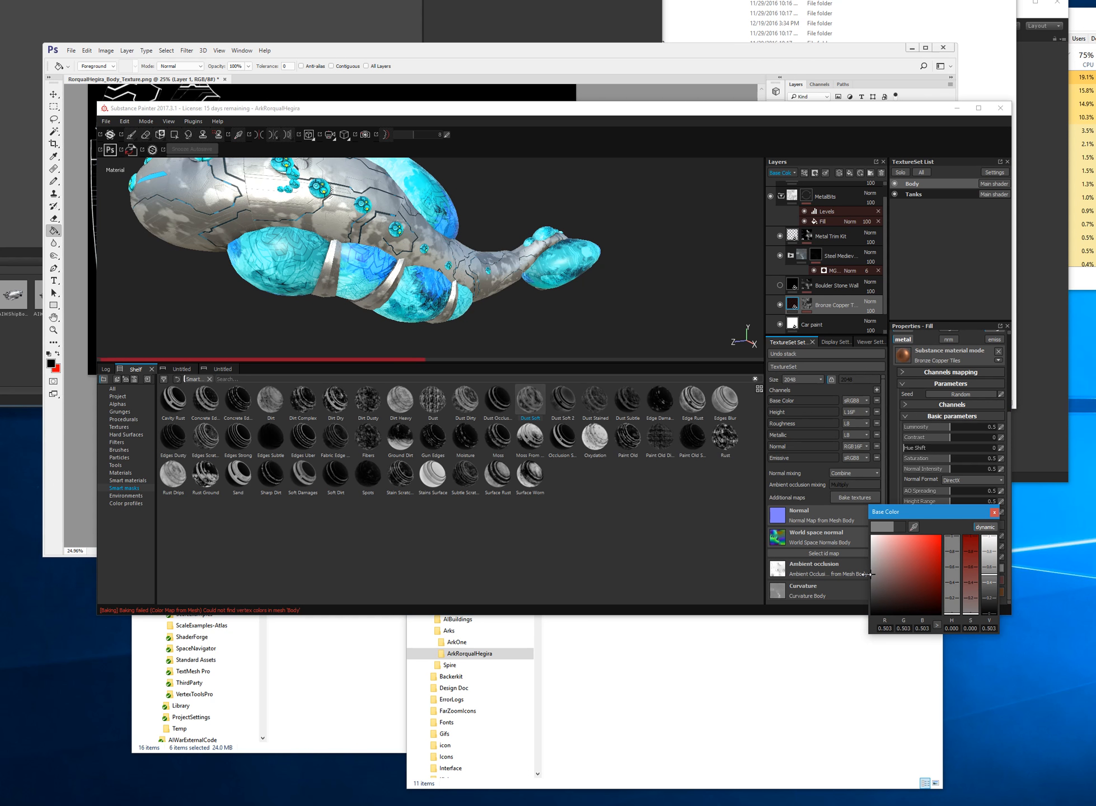
{"action": "left_click_drag", "start_coordinate": [875, 572], "coordinate": [868, 561]}
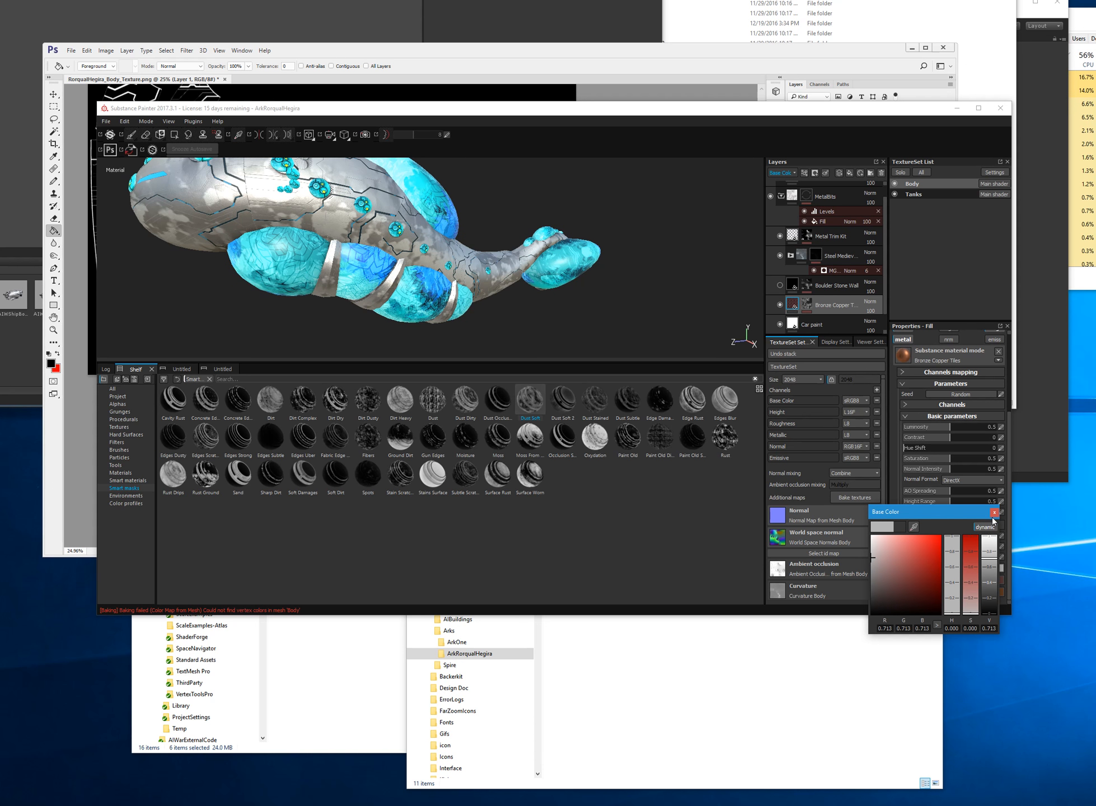
{"action": "left_click", "coordinate": [994, 512]}
- Set the Bronze Copper Tiles material's Age to 0.09 in its advanced parameters
{"action": "scroll", "coordinate": [912, 442], "scroll_direction": "up", "scroll_amount": 3}
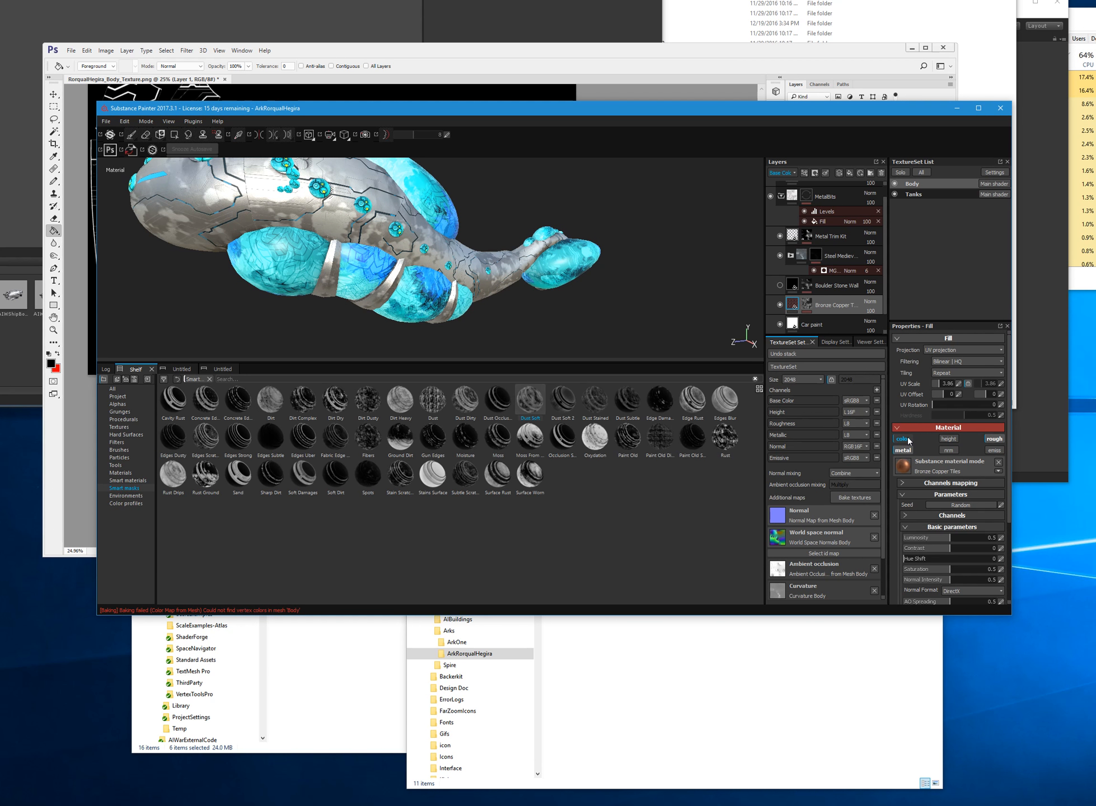
{"action": "left_click", "coordinate": [909, 440]}
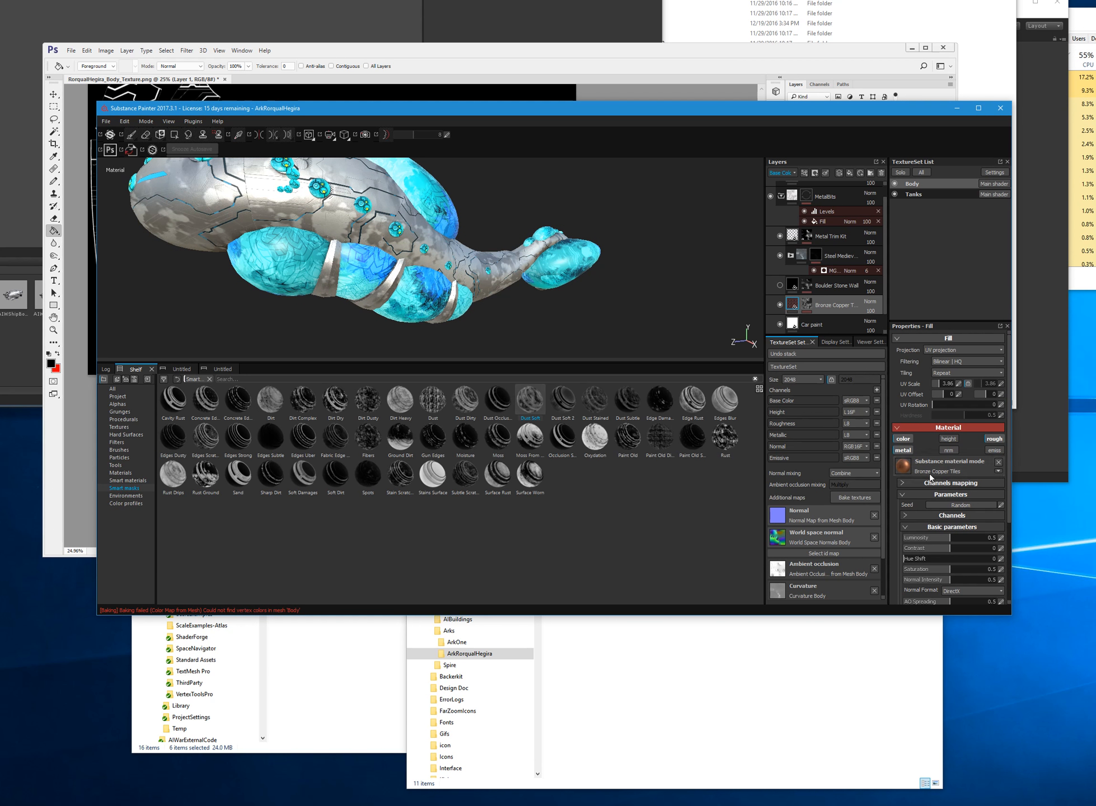
{"action": "scroll", "coordinate": [929, 504], "scroll_direction": "down", "scroll_amount": 4}
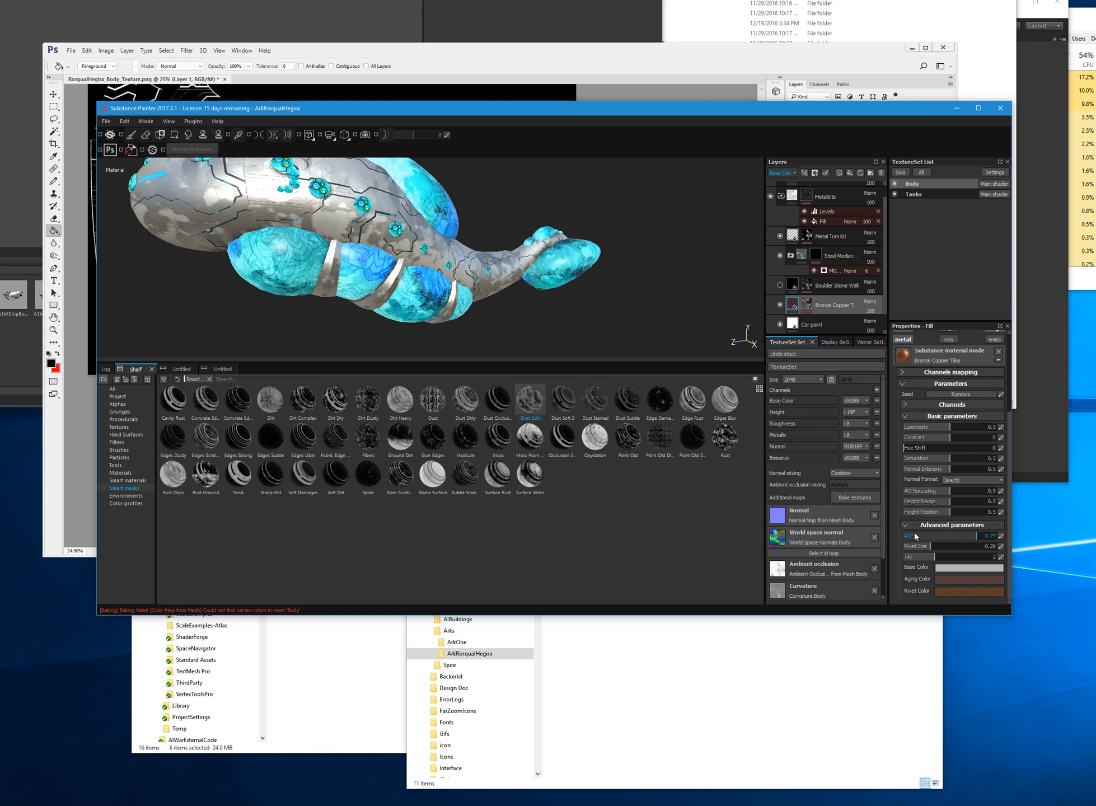
{"action": "left_click", "coordinate": [912, 535]}
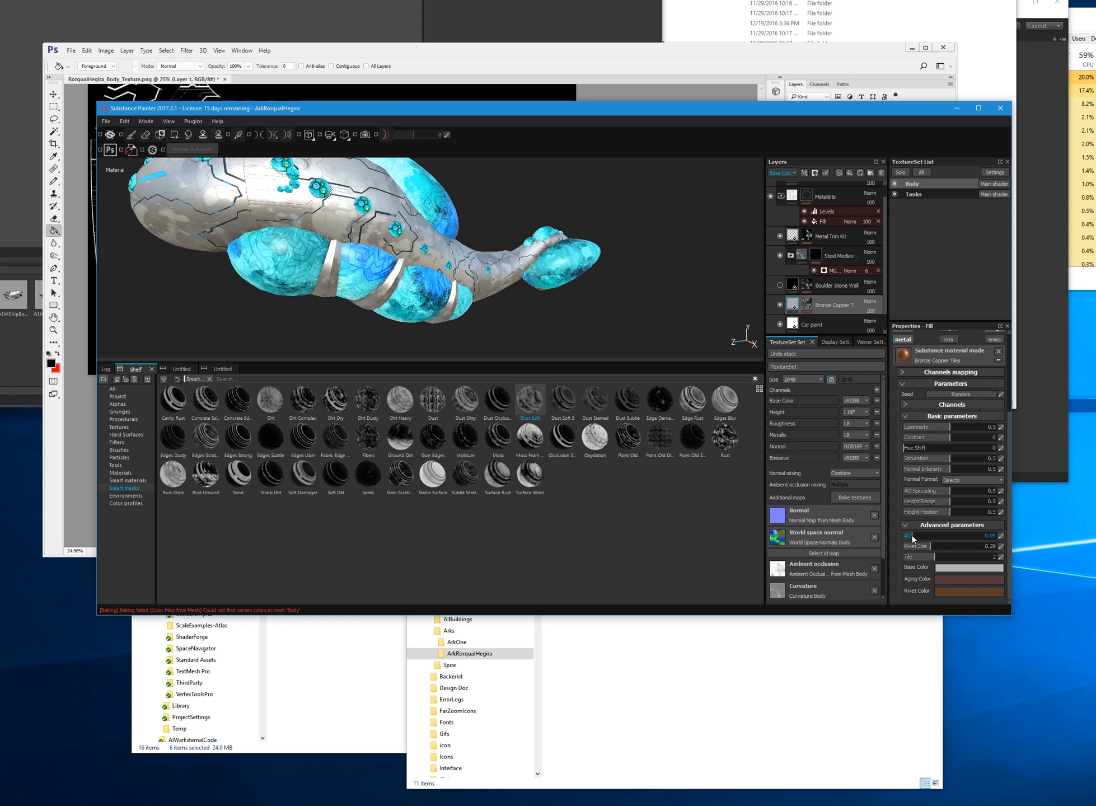
- Set the Bronze Copper Tiles material's Aging Color to light grey (0.760, 0.760, 0.760) and its Luminosity to 0.63
{"action": "left_click", "coordinate": [950, 580]}
{"action": "left_click_drag", "start_coordinate": [894, 583], "coordinate": [881, 568]}
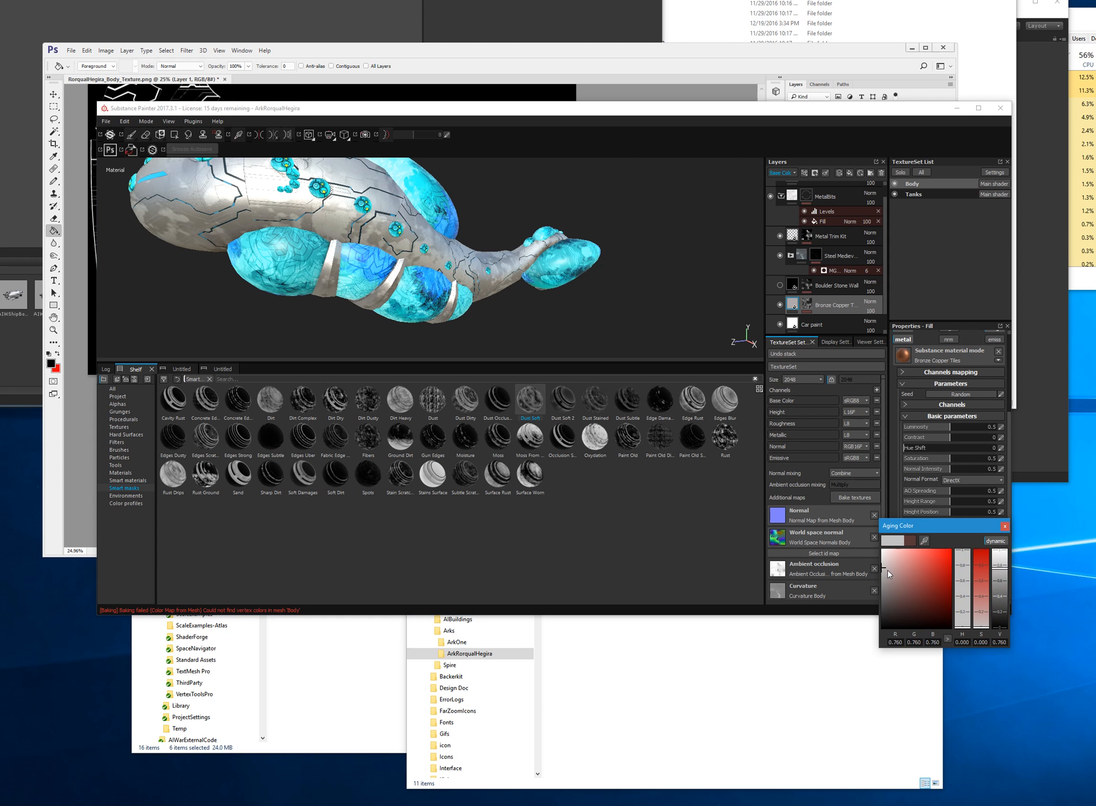
{"action": "left_click", "coordinate": [1005, 526]}
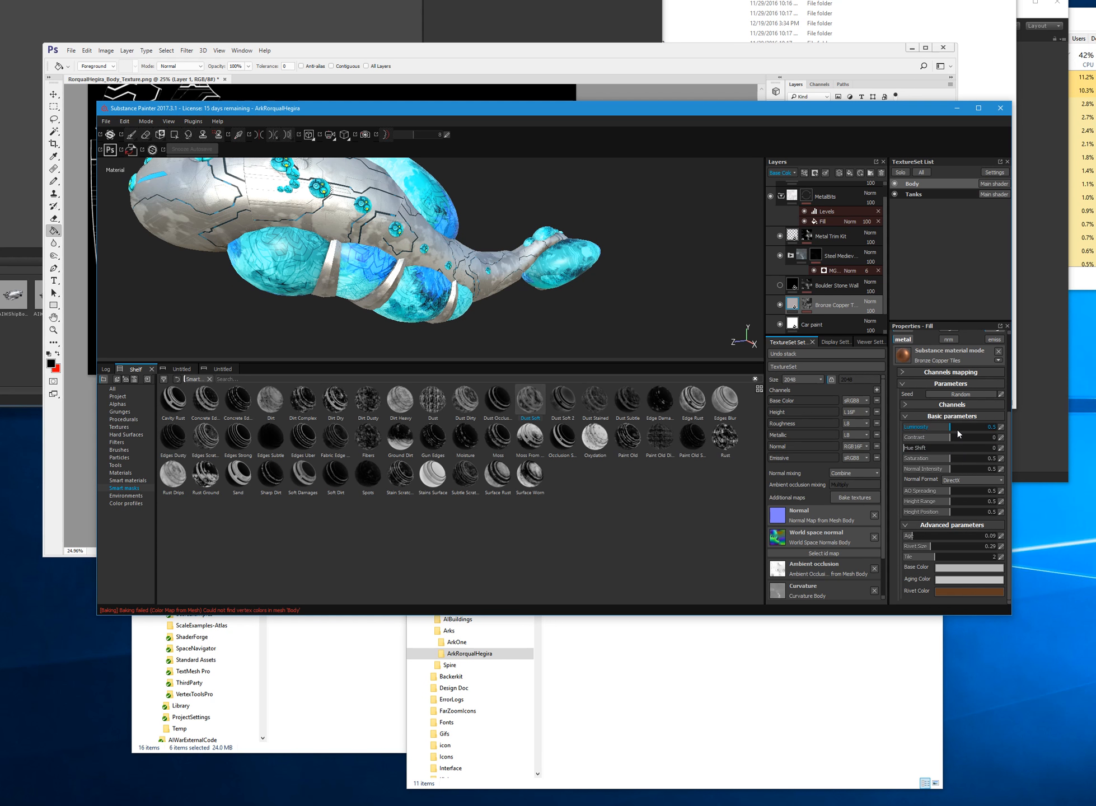
{"action": "left_click_drag", "start_coordinate": [955, 426], "coordinate": [959, 425]}
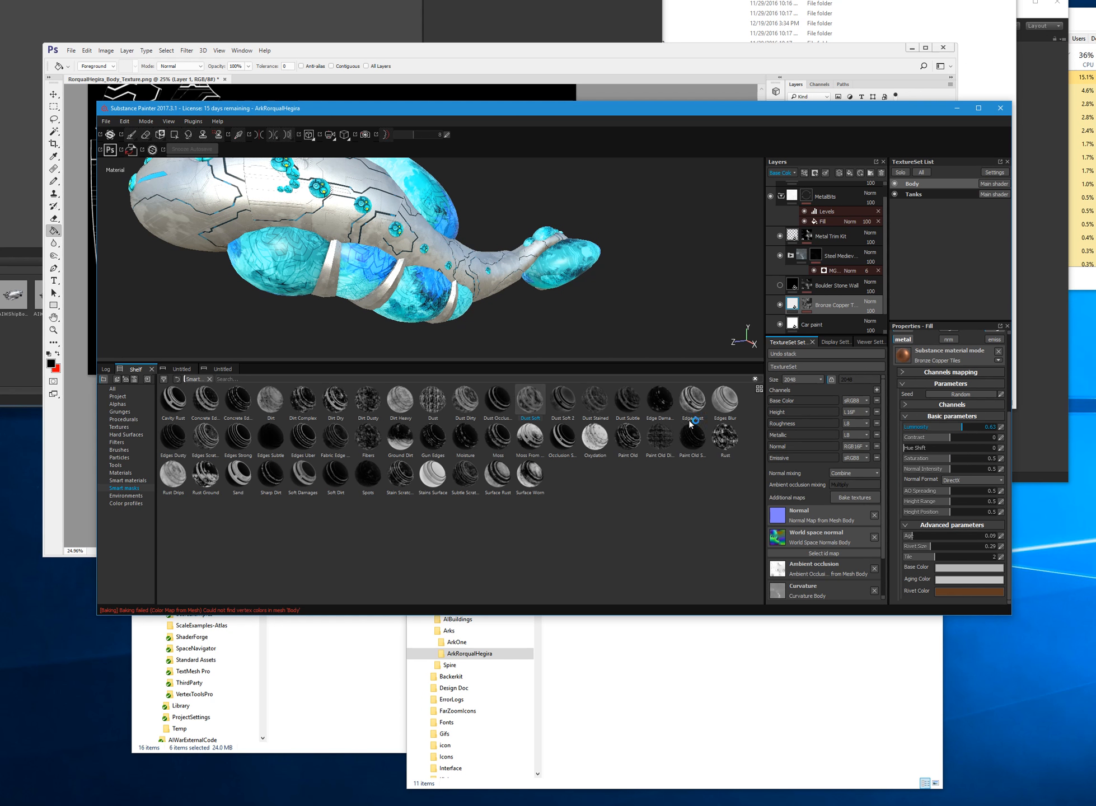
- Examine the brightened metal on the ship's nose, body and tail from several angles, and save the project
{"action": "mouse_move", "coordinate": [663, 298]}
{"action": "left_mouse_down", "text": "alt"}
{"action": "mouse_move", "coordinate": [560, 294]}
{"action": "mouse_move", "coordinate": [762, 297]}
{"action": "left_mouse_up", "text": "alt"}
{"action": "left_click_drag", "start_coordinate": [184, 291], "coordinate": [443, 324], "text": "alt"}
{"action": "scroll", "coordinate": [452, 319], "scroll_direction": "down", "scroll_amount": 5}
{"action": "left_click_drag", "start_coordinate": [601, 312], "coordinate": [573, 318], "text": "alt"}
{"action": "left_click_drag", "start_coordinate": [670, 312], "coordinate": [476, 299], "text": "alt"}
{"action": "mouse_move", "coordinate": [674, 351]}
{"action": "middle_mouse_down", "text": "alt"}
{"action": "mouse_move", "coordinate": [638, 326]}
{"action": "mouse_move", "coordinate": [219, 169]}
{"action": "middle_mouse_up", "text": "alt"}
{"action": "left_click_drag", "start_coordinate": [219, 169], "coordinate": [433, 246], "text": "alt"}
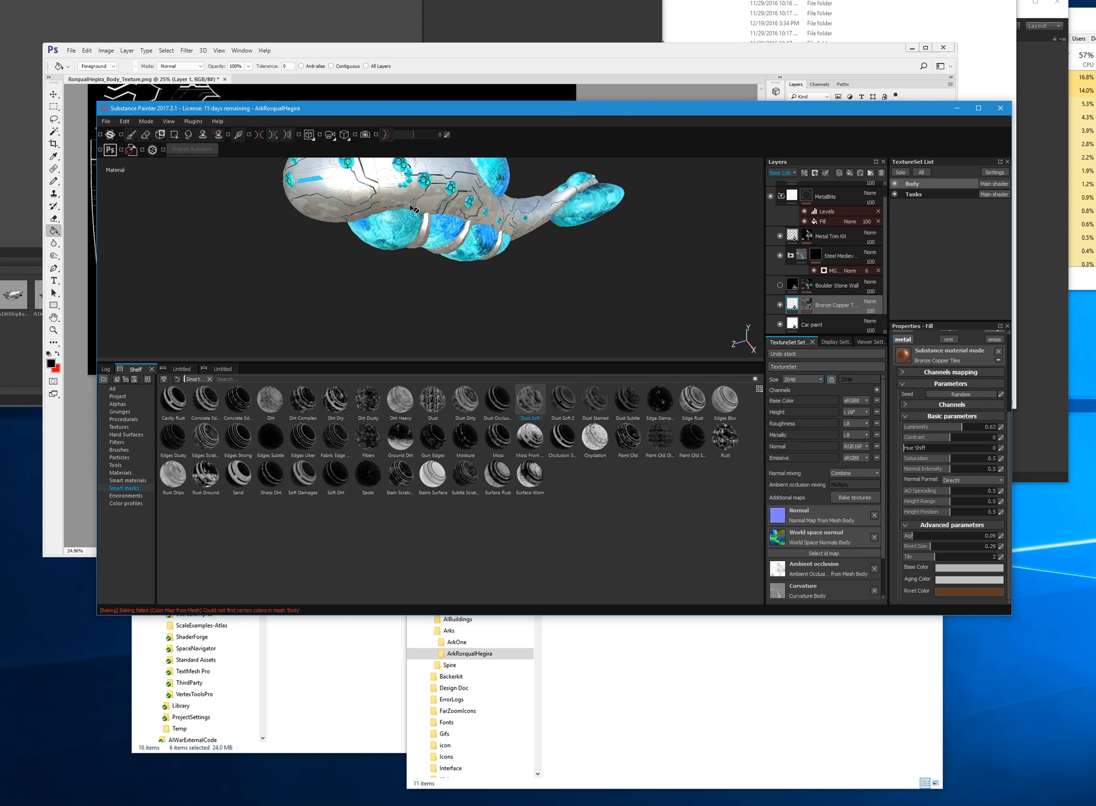
{"action": "middle_click_drag", "start_coordinate": [434, 246], "coordinate": [413, 284], "text": "alt"}
{"action": "left_click_drag", "start_coordinate": [483, 238], "coordinate": [411, 220], "text": "alt"}
{"action": "scroll", "coordinate": [427, 282], "scroll_direction": "up", "scroll_amount": 4}
{"action": "left_click_drag", "start_coordinate": [647, 335], "coordinate": [616, 315], "text": "alt"}
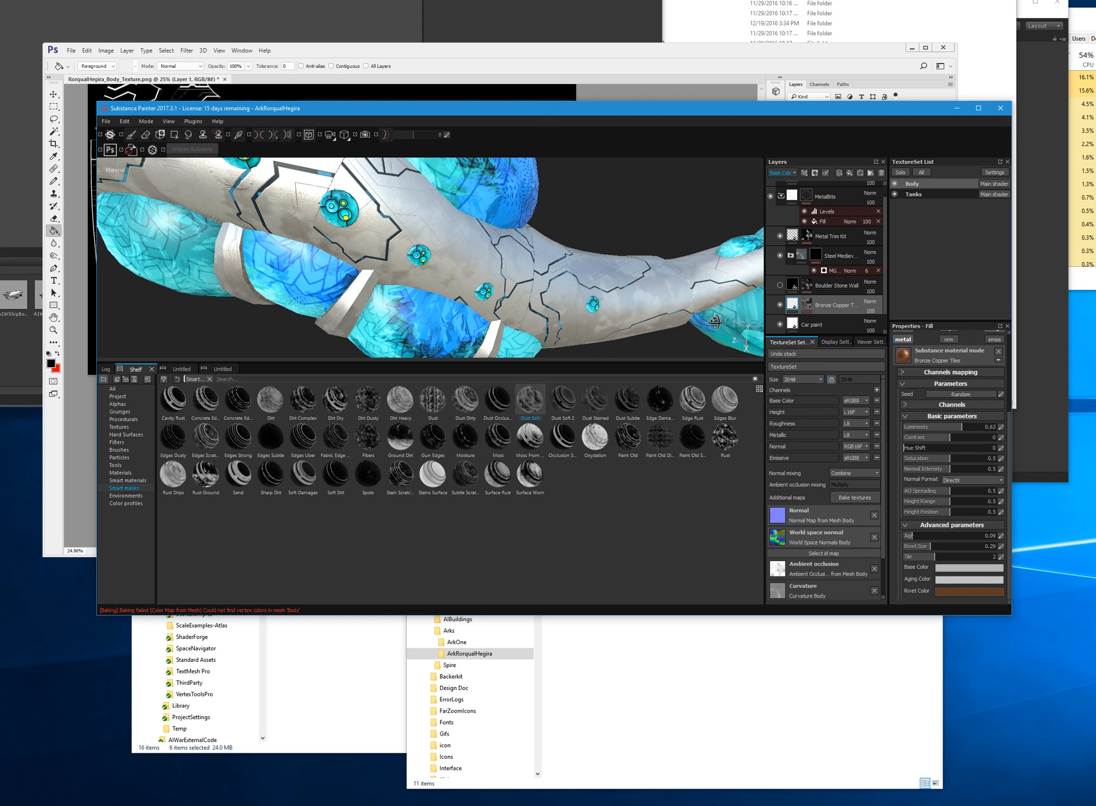
{"action": "key", "text": "ctrl+s"}
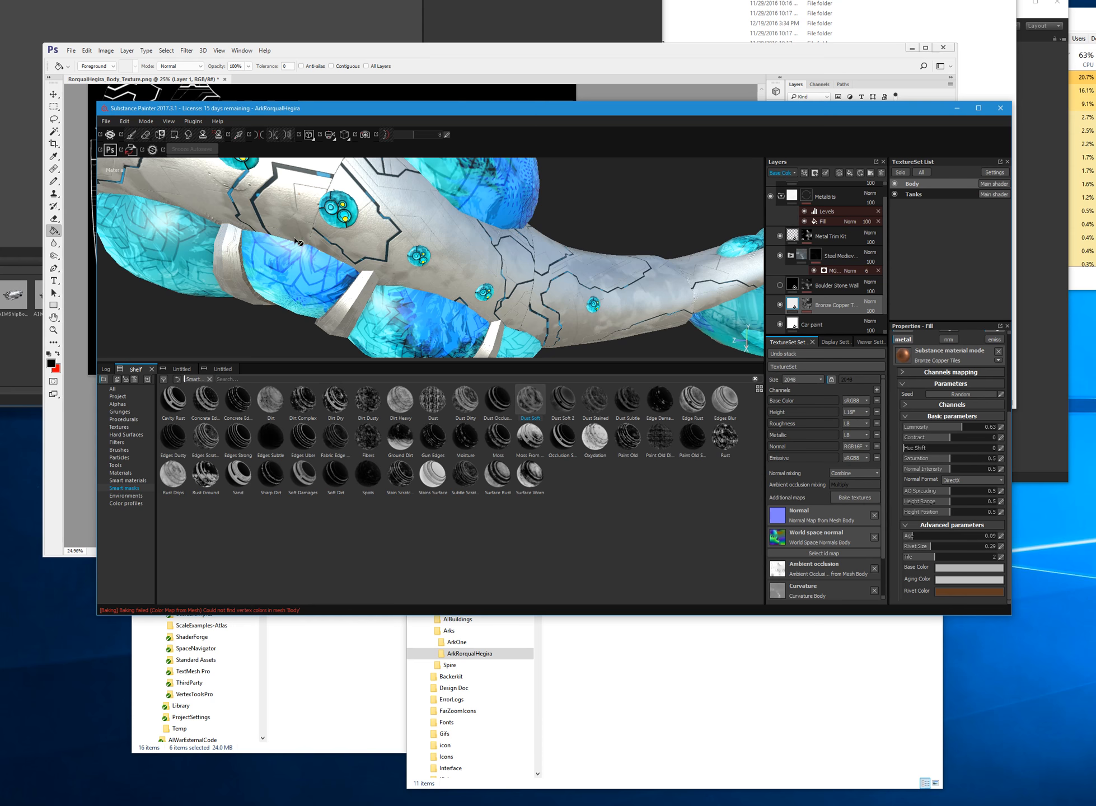
- Make the Boulder Stone Wall layer visible over the metal base and save the project
{"action": "scroll", "coordinate": [295, 237], "scroll_direction": "down", "scroll_amount": 2}
{"action": "middle_click_drag", "start_coordinate": [290, 215], "coordinate": [438, 260], "text": "alt"}
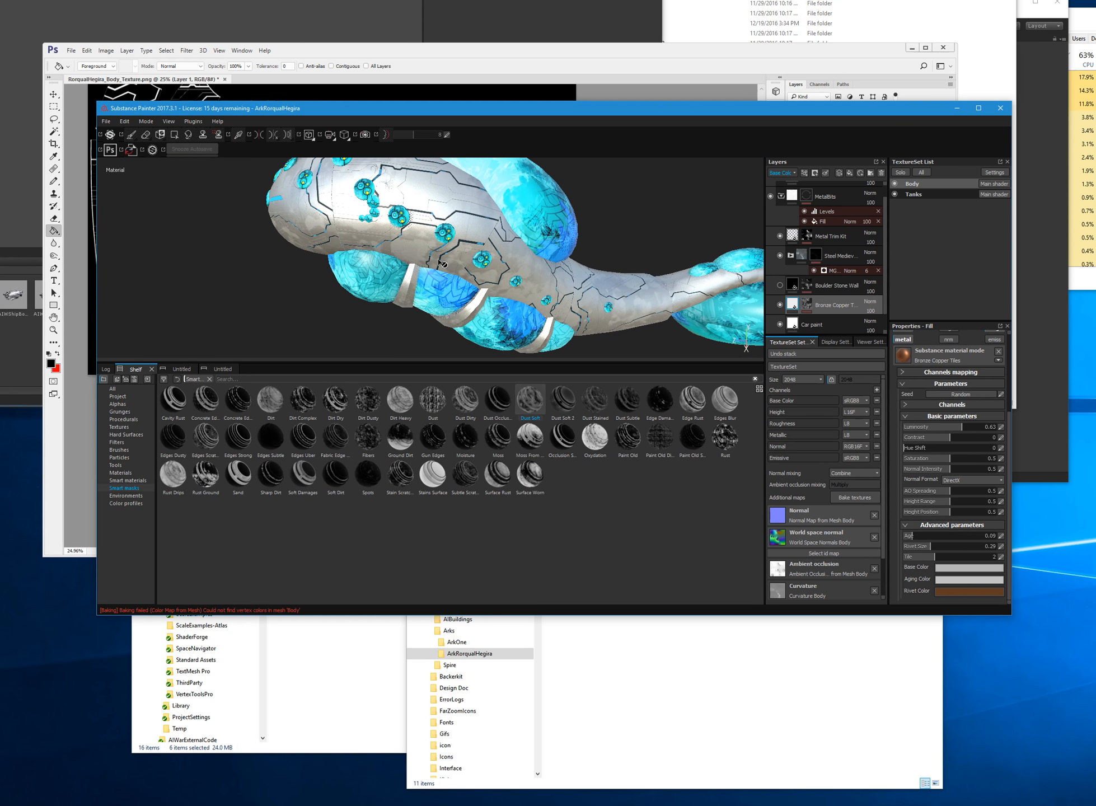
{"action": "left_click_drag", "start_coordinate": [268, 246], "coordinate": [430, 204], "text": "alt"}
{"action": "scroll", "coordinate": [493, 233], "scroll_direction": "up", "scroll_amount": 3}
{"action": "scroll", "coordinate": [552, 239], "scroll_direction": "up", "scroll_amount": 2}
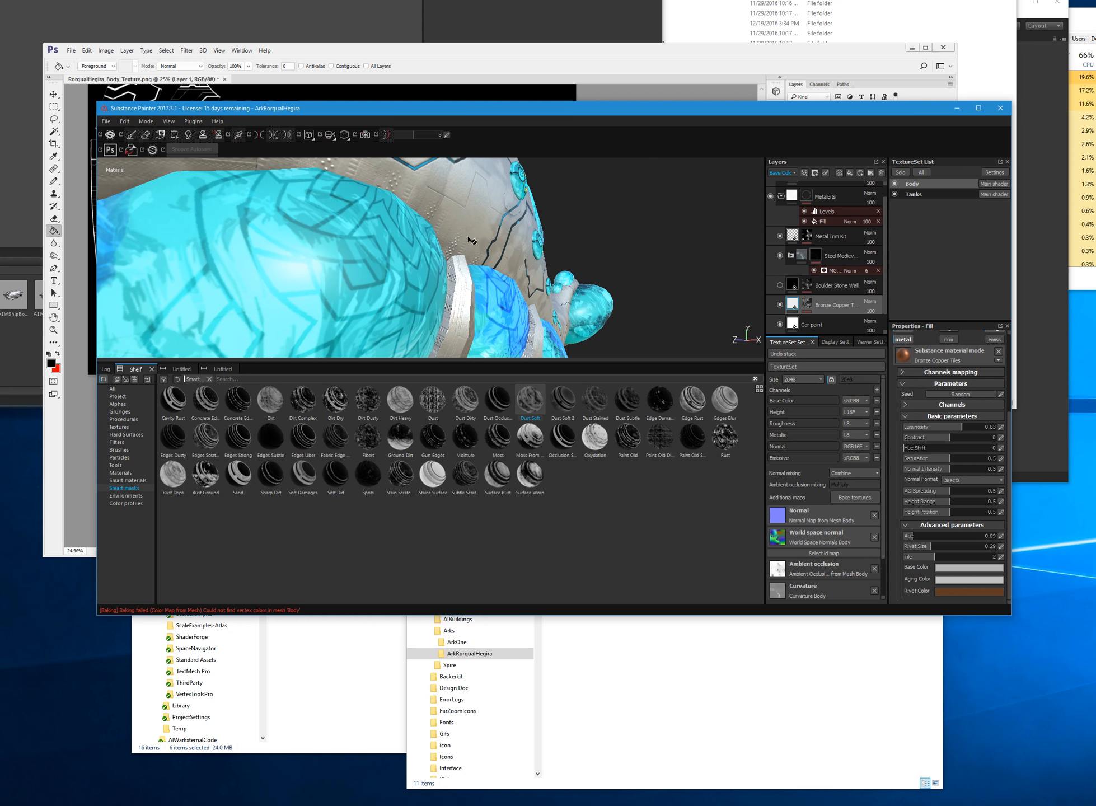
{"action": "left_click_drag", "start_coordinate": [576, 275], "coordinate": [521, 343], "text": "alt"}
{"action": "left_click_drag", "start_coordinate": [374, 229], "coordinate": [491, 249], "text": "alt"}
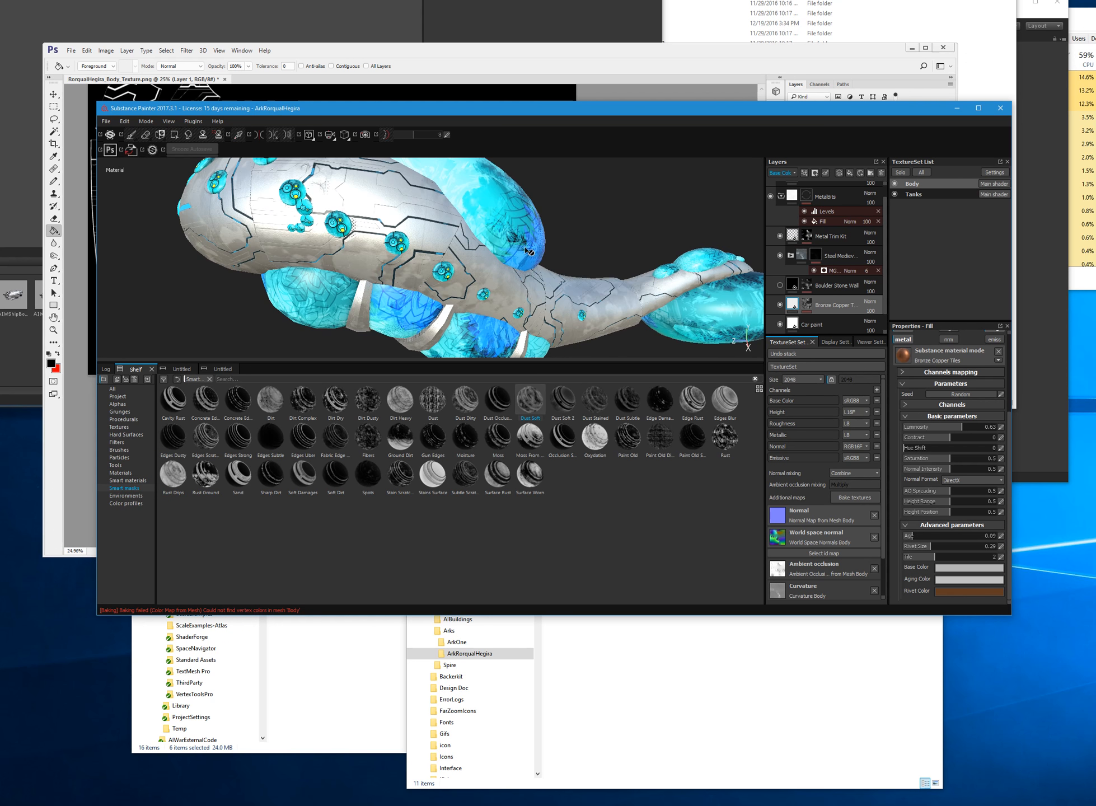
{"action": "left_click", "coordinate": [779, 285]}
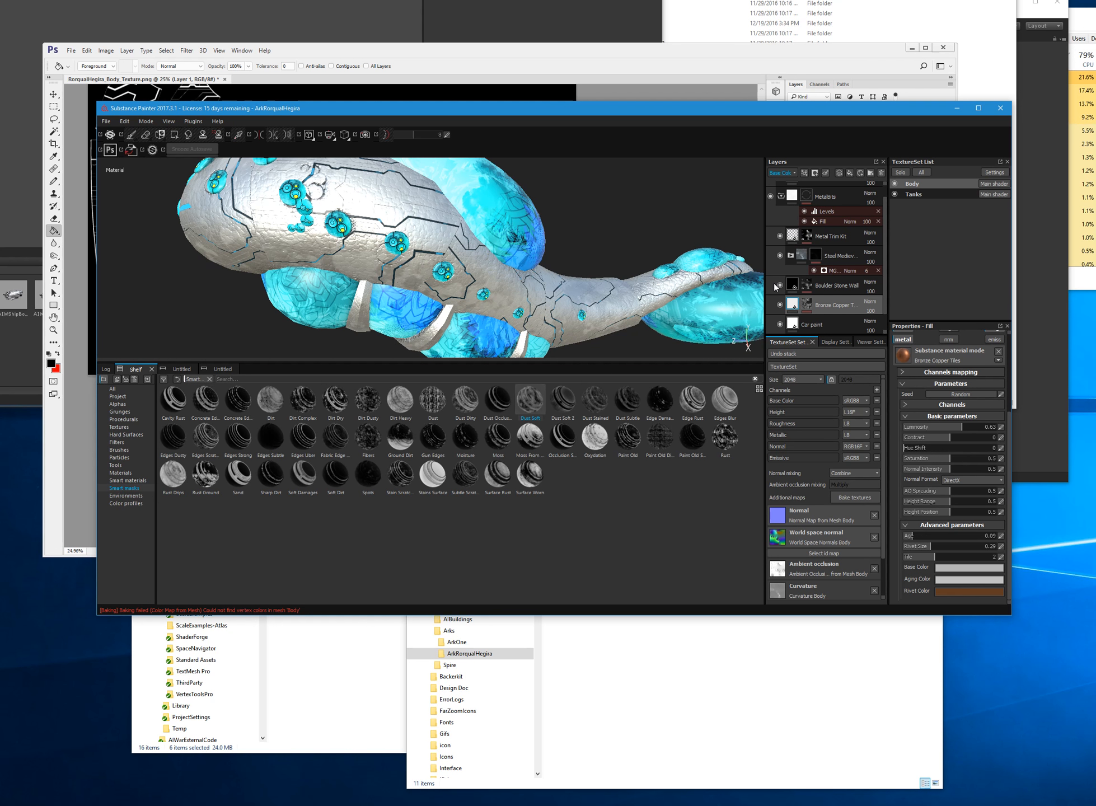
{"action": "key", "text": "ctrl+s"}
- Try the Fibers smart mask on the Boulder Stone Wall layer, undo it, and try the Rust Ground smart mask instead
{"action": "mouse_move", "coordinate": [375, 440]}
{"action": "left_mouse_down"}
{"action": "mouse_move", "coordinate": [710, 357]}
{"action": "mouse_move", "coordinate": [909, 278]}
{"action": "mouse_move", "coordinate": [853, 286]}
{"action": "left_mouse_up"}
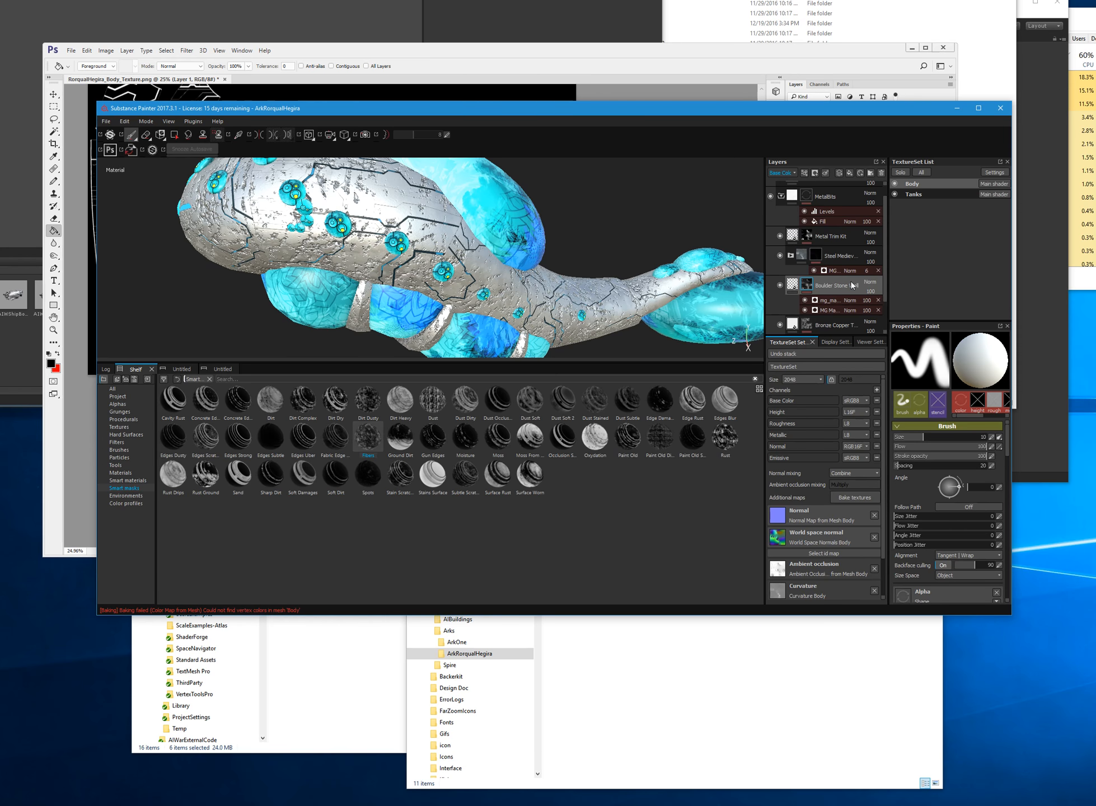
{"action": "key", "text": "ctrl+z"}
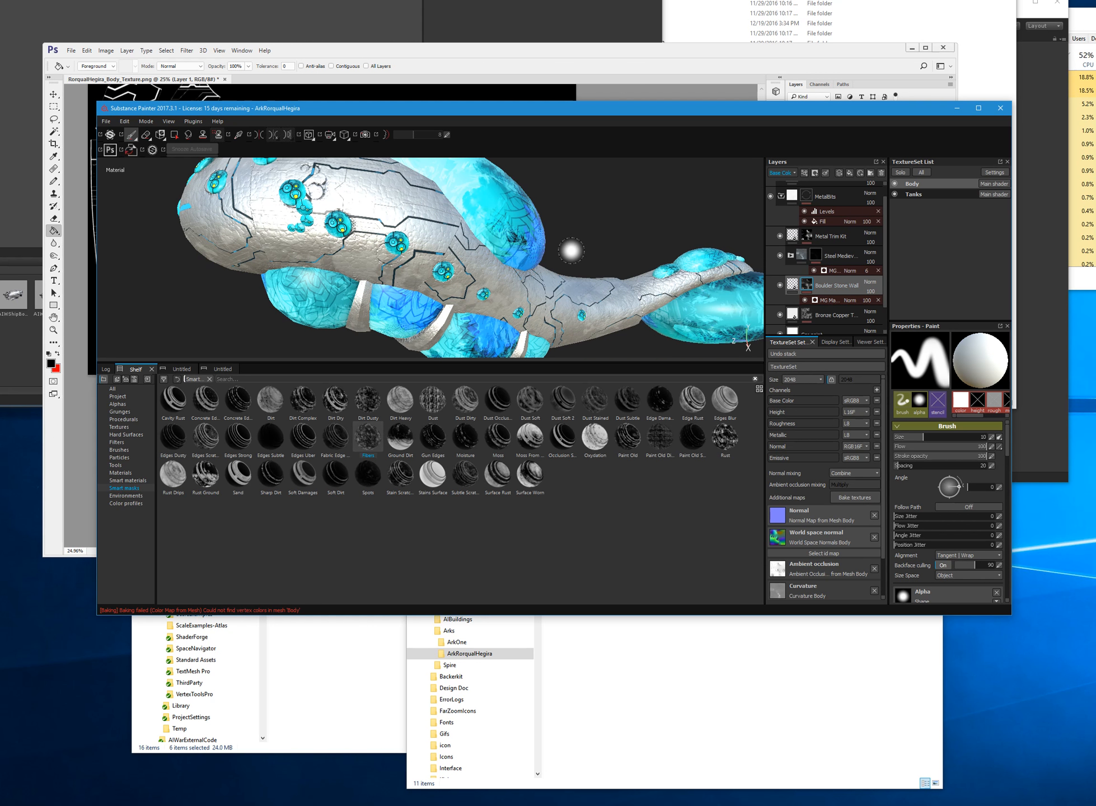
{"action": "left_click_drag", "start_coordinate": [205, 474], "coordinate": [842, 286]}
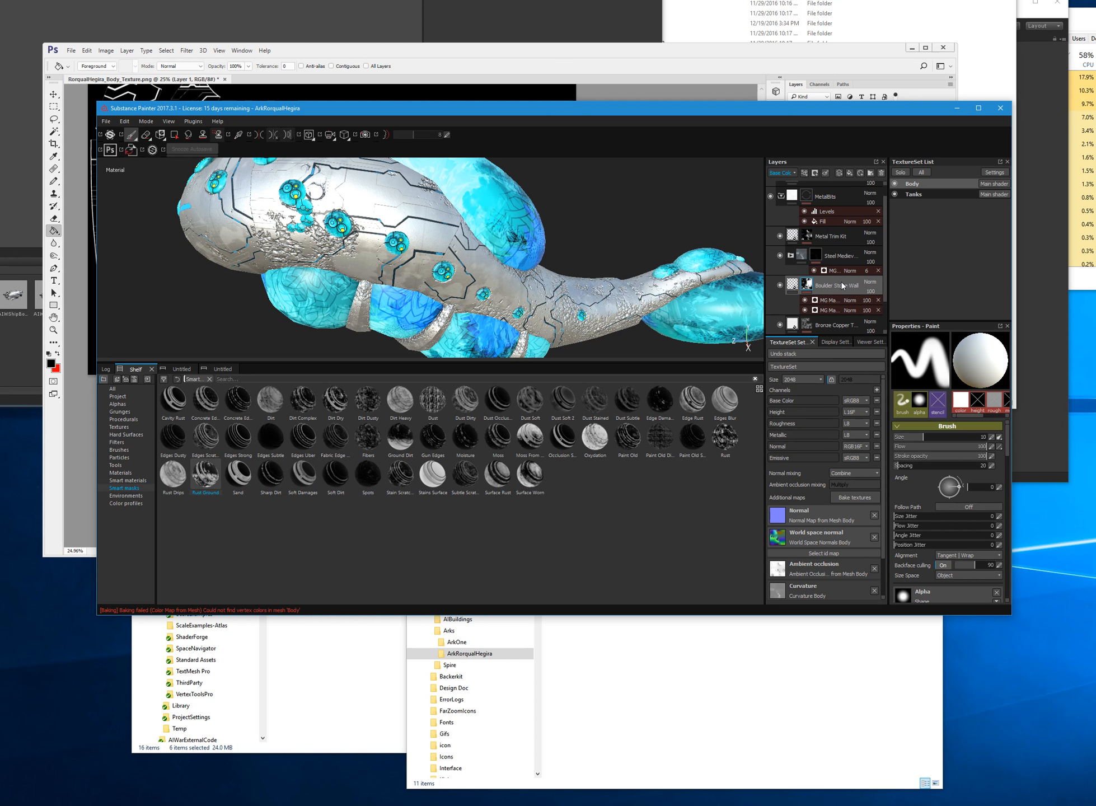
{"action": "mouse_move", "coordinate": [386, 300]}
{"action": "left_mouse_down", "text": "alt"}
{"action": "mouse_move", "coordinate": [463, 298]}
{"action": "mouse_move", "coordinate": [345, 296]}
{"action": "mouse_move", "coordinate": [502, 294]}
{"action": "mouse_move", "coordinate": [508, 261]}
{"action": "mouse_move", "coordinate": [433, 303]}
{"action": "mouse_move", "coordinate": [448, 304]}
{"action": "mouse_move", "coordinate": [450, 286]}
{"action": "left_mouse_up", "text": "alt"}
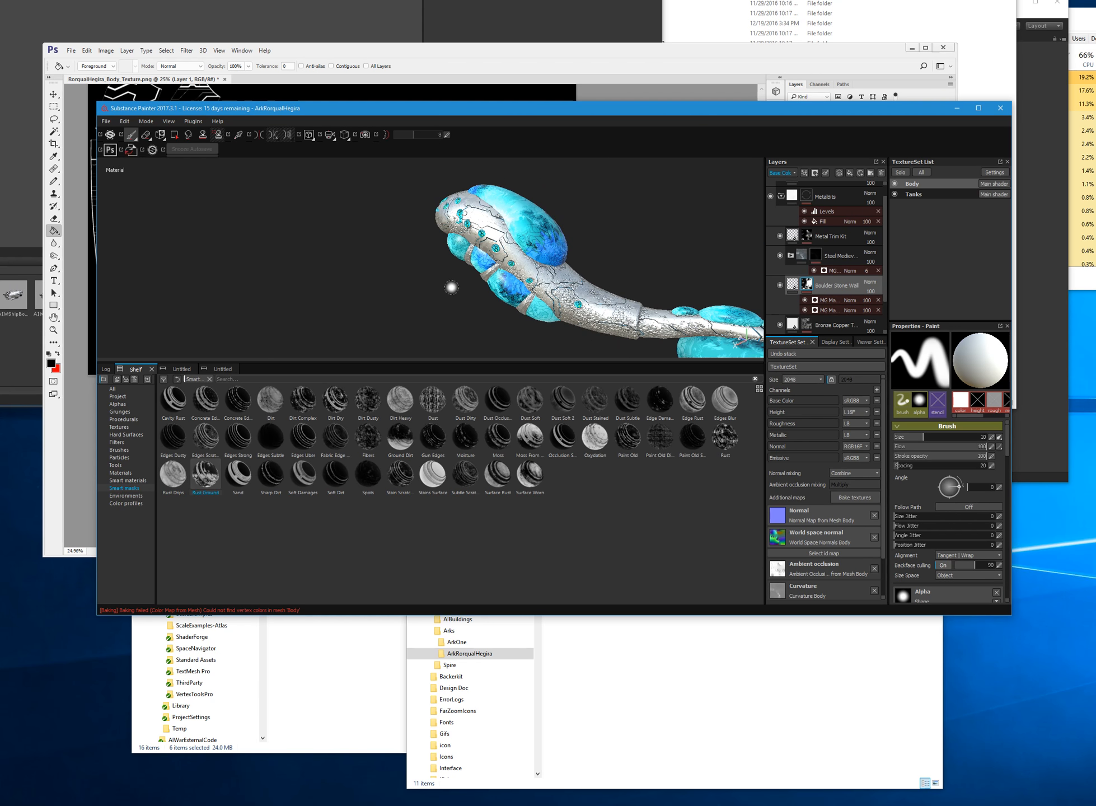
{"action": "left_click_drag", "start_coordinate": [373, 256], "coordinate": [616, 280], "text": "alt"}
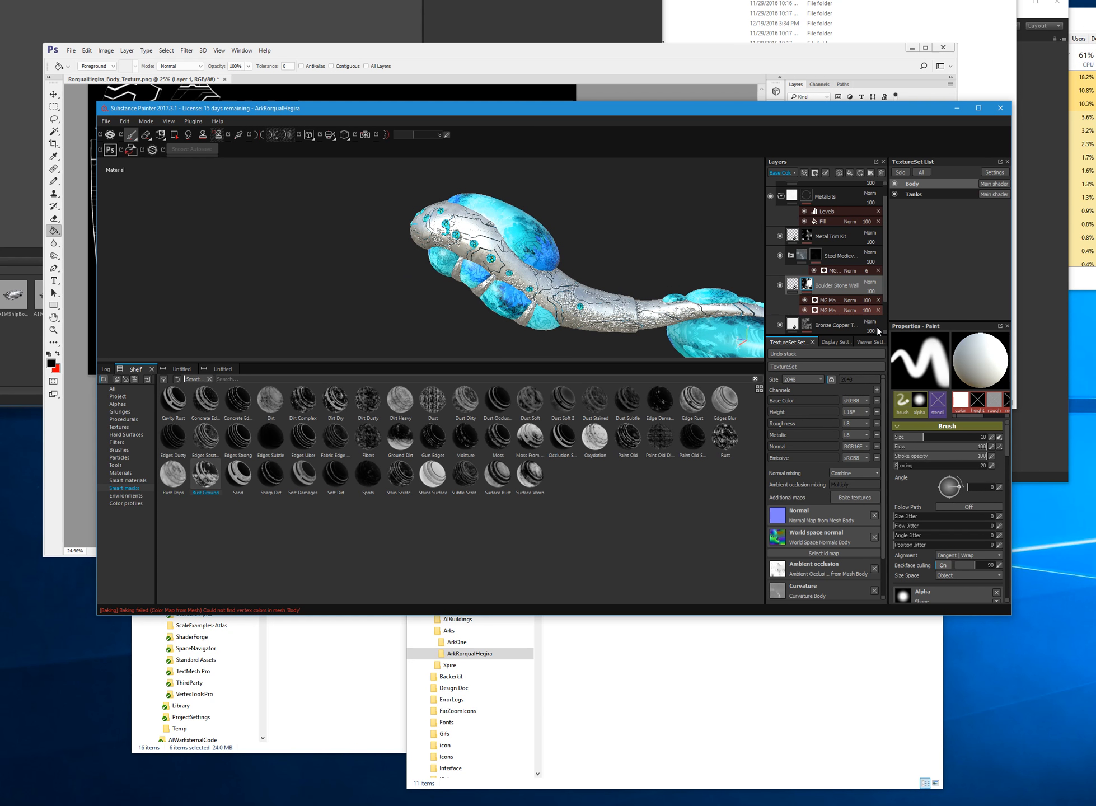
- Try a lower Balance for the Grunge Dirt Scratched texture in the Rust Ground mask generator, and undo the Rust Ground mask
{"action": "left_click", "coordinate": [839, 310]}
{"action": "scroll", "coordinate": [910, 540], "scroll_direction": "down", "scroll_amount": 4}
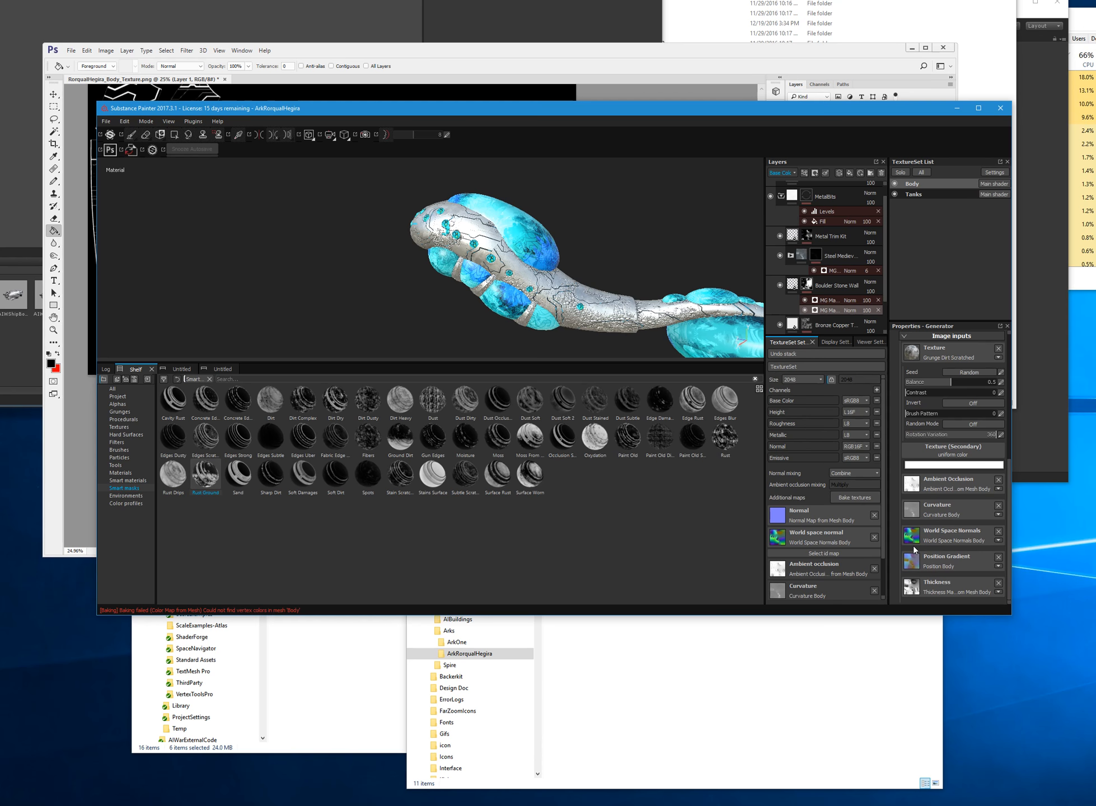
{"action": "scroll", "coordinate": [913, 545], "scroll_direction": "up", "scroll_amount": 1}
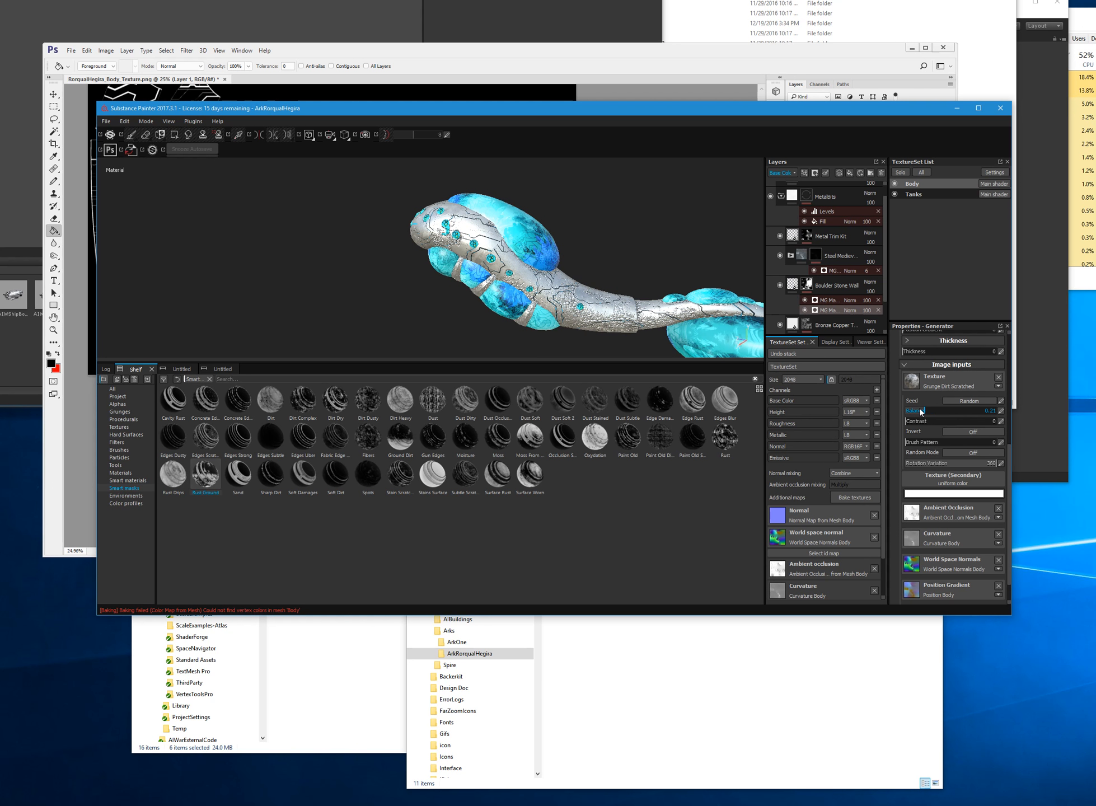
{"action": "left_click_drag", "start_coordinate": [919, 411], "coordinate": [914, 412]}
{"action": "key", "text": "ctrl+z"}
{"action": "key", "text": "ctrl+z"}
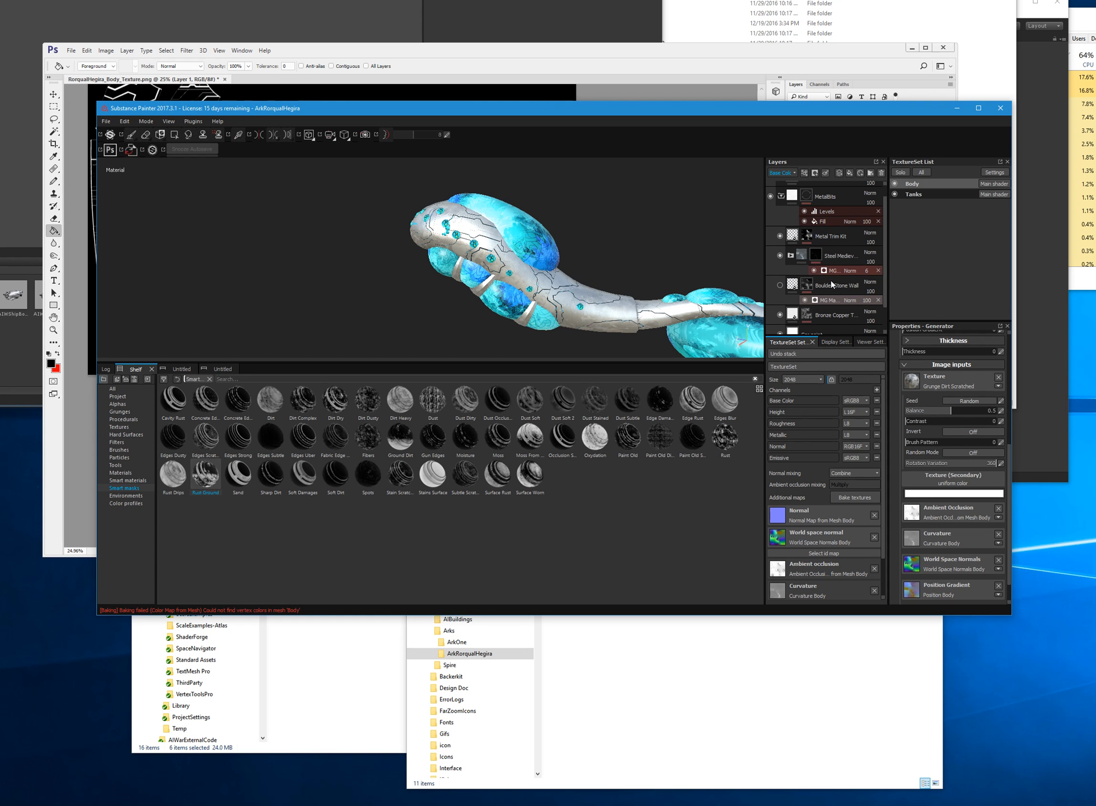
- Put the Boulder Stone Wall layer in a new folder, collapse the folder and rename it "Wale Skin"
{"action": "left_click", "coordinate": [830, 285]}
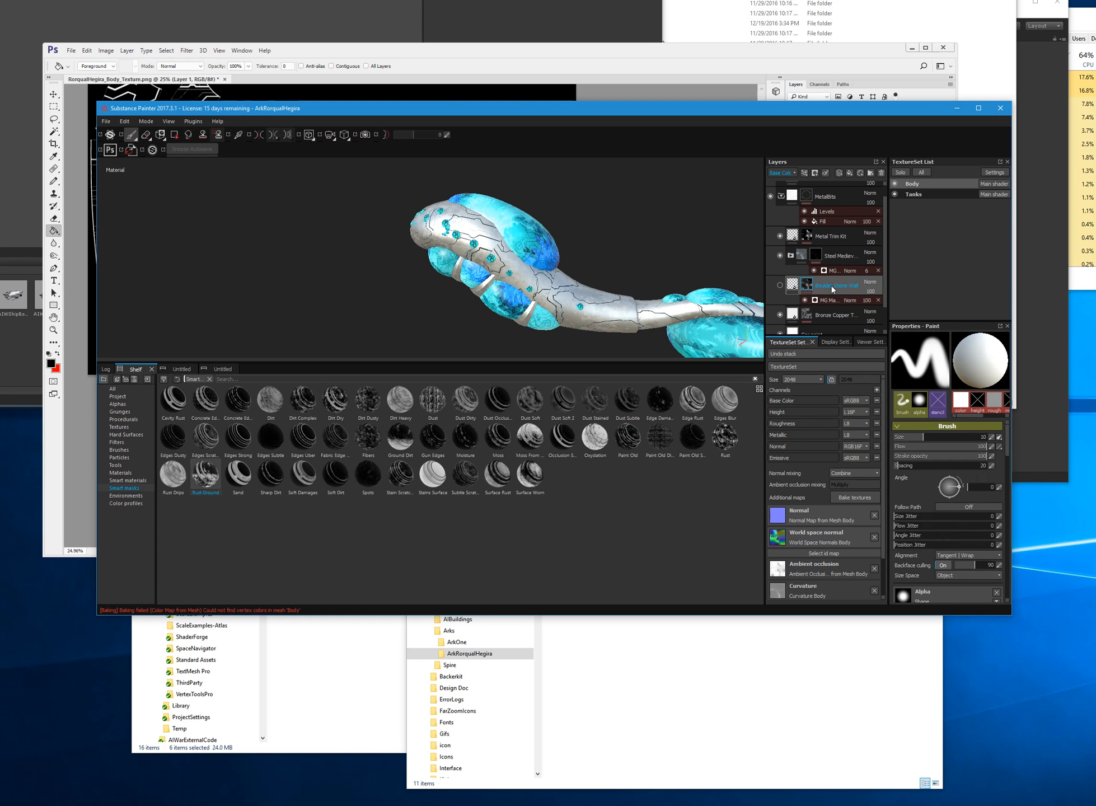
{"action": "left_click", "coordinate": [871, 176]}
{"action": "left_click_drag", "start_coordinate": [815, 309], "coordinate": [838, 284]}
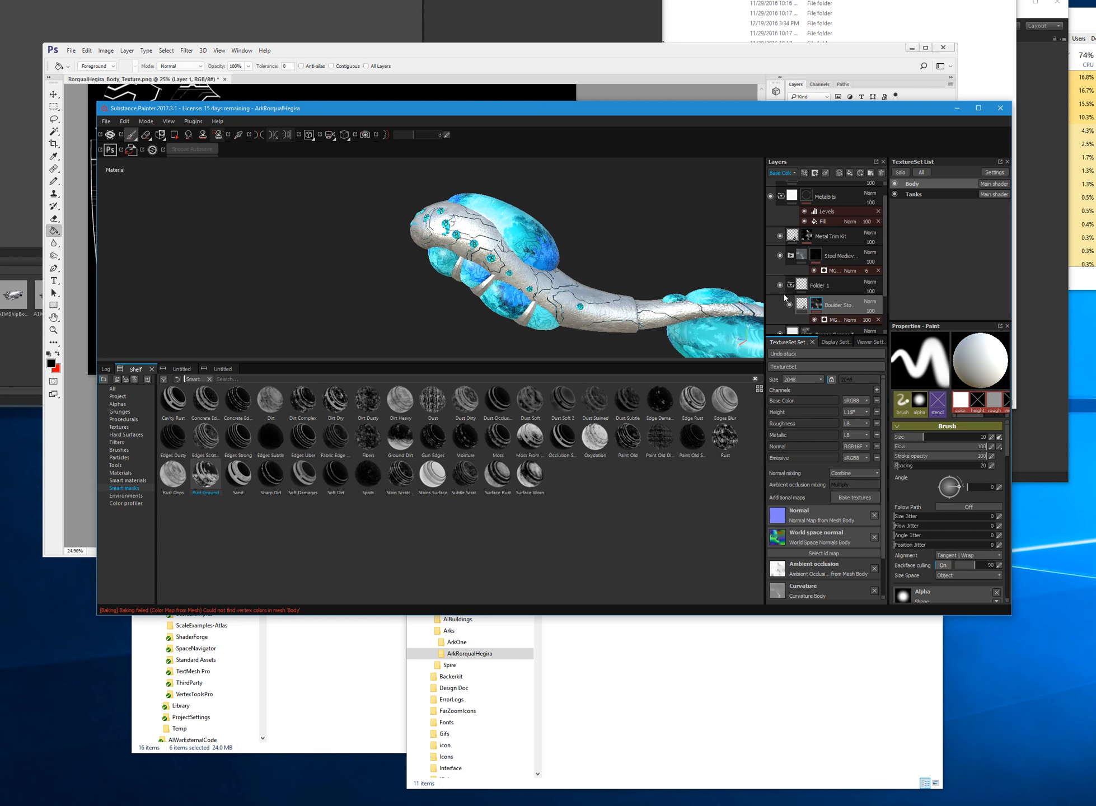
{"action": "left_click", "coordinate": [790, 288]}
{"action": "left_click", "coordinate": [790, 287]}
{"action": "double_click", "coordinate": [850, 287]}
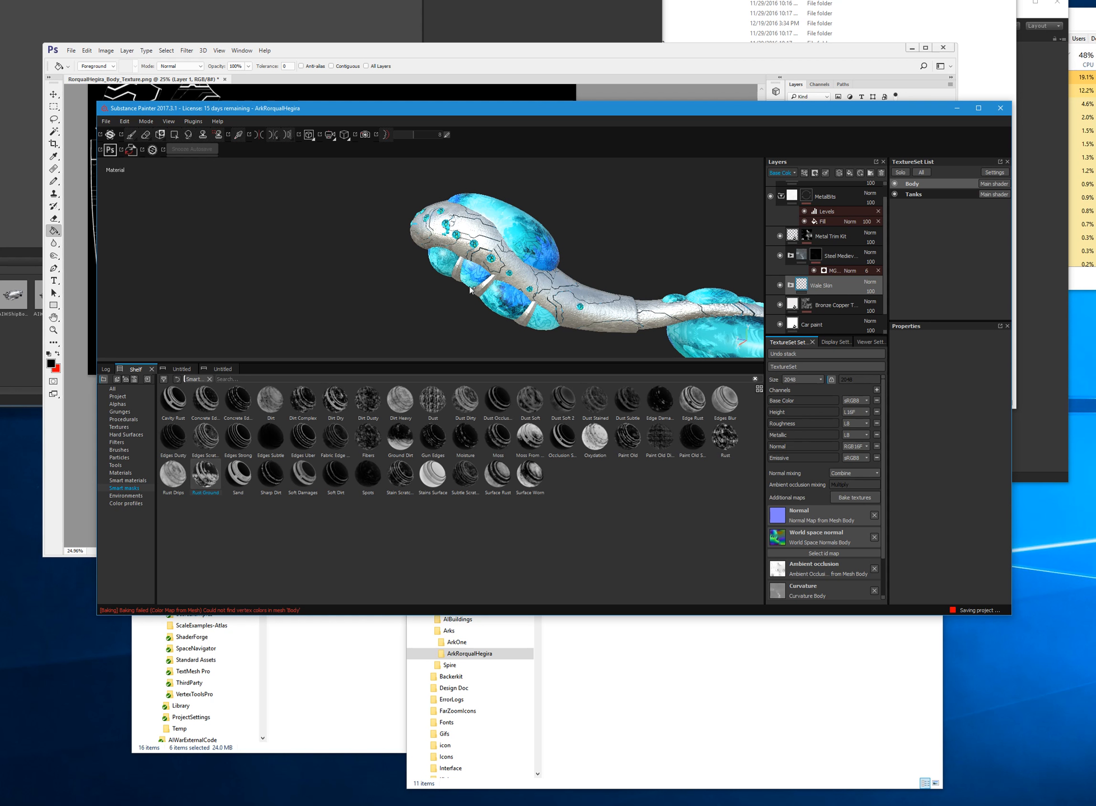
- Apply the Rust Ground smart mask to the Wale Skin folder
{"action": "scroll", "coordinate": [469, 308], "scroll_direction": "up", "scroll_amount": 3}
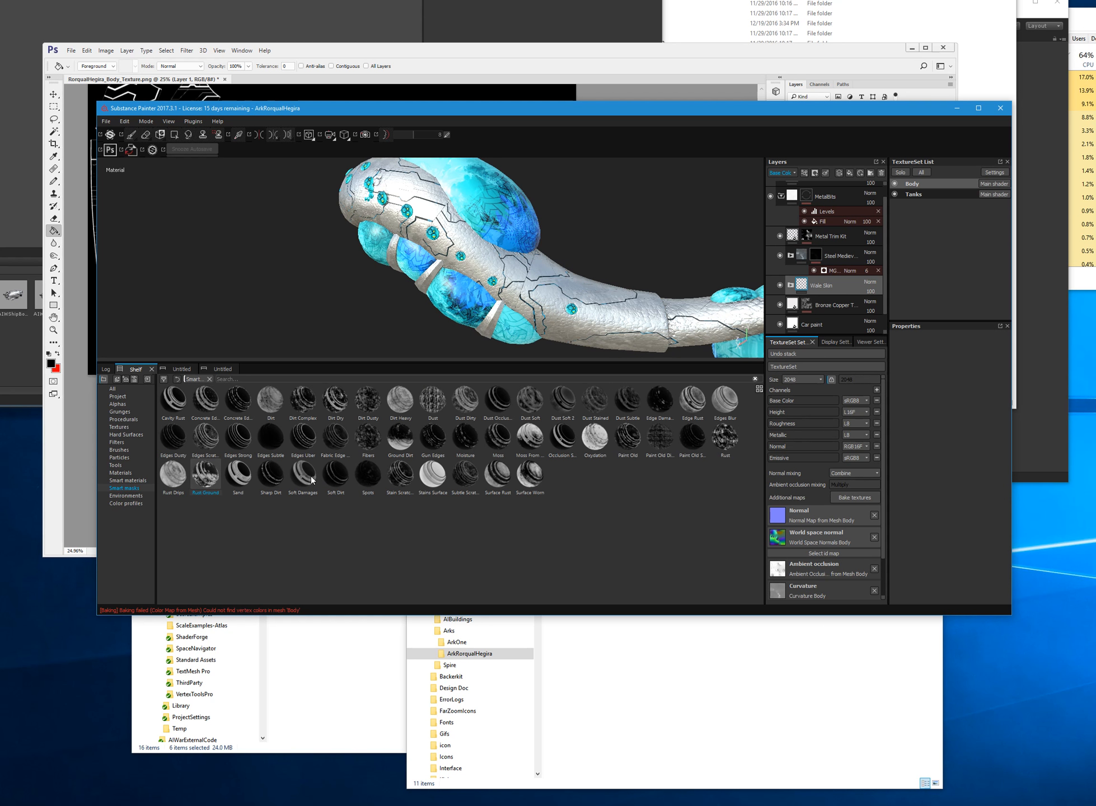
{"action": "left_click_drag", "start_coordinate": [213, 480], "coordinate": [842, 282]}
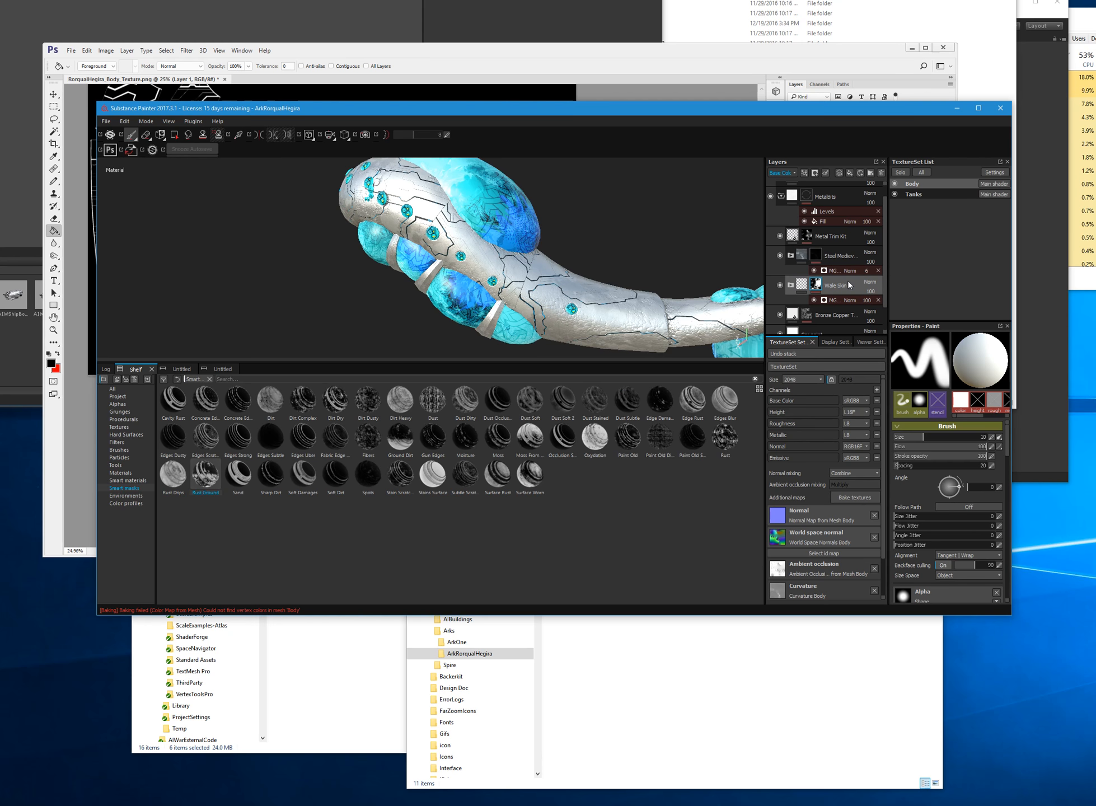
{"action": "scroll", "coordinate": [479, 262], "scroll_direction": "down", "scroll_amount": 3}
{"action": "left_click_drag", "start_coordinate": [479, 262], "coordinate": [259, 135], "text": "alt"}
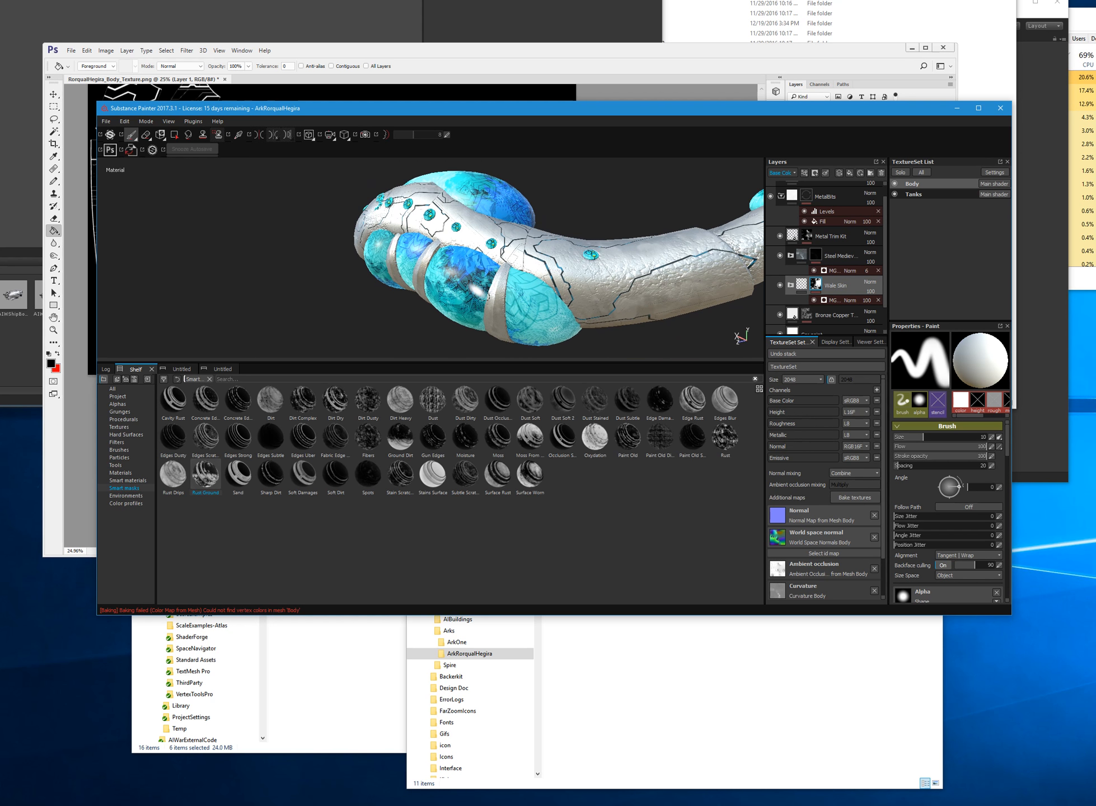
{"action": "scroll", "coordinate": [648, 313], "scroll_direction": "up", "scroll_amount": 2}
- Toggle the Wale Skin mask generator's visibility to compare its effect, and check the Boulder Stone Wall layer inside the folder
{"action": "left_click", "coordinate": [814, 300]}
{"action": "left_click", "coordinate": [814, 301]}
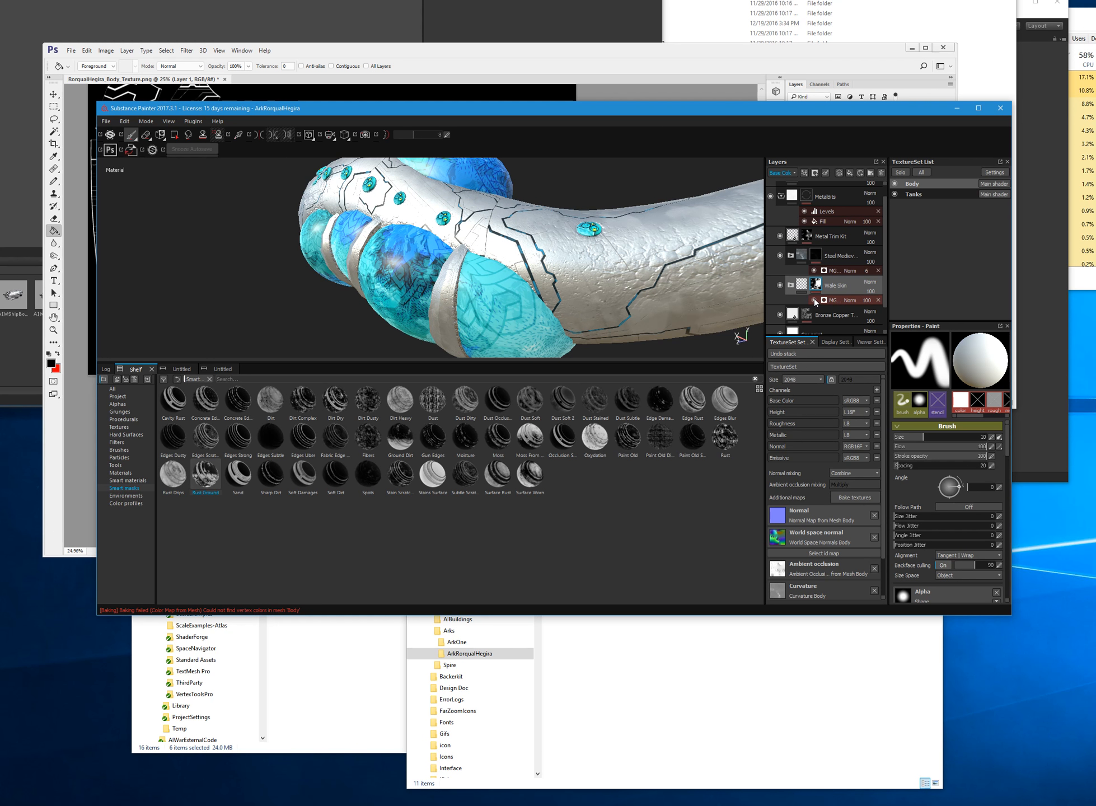
{"action": "left_click", "coordinate": [814, 300]}
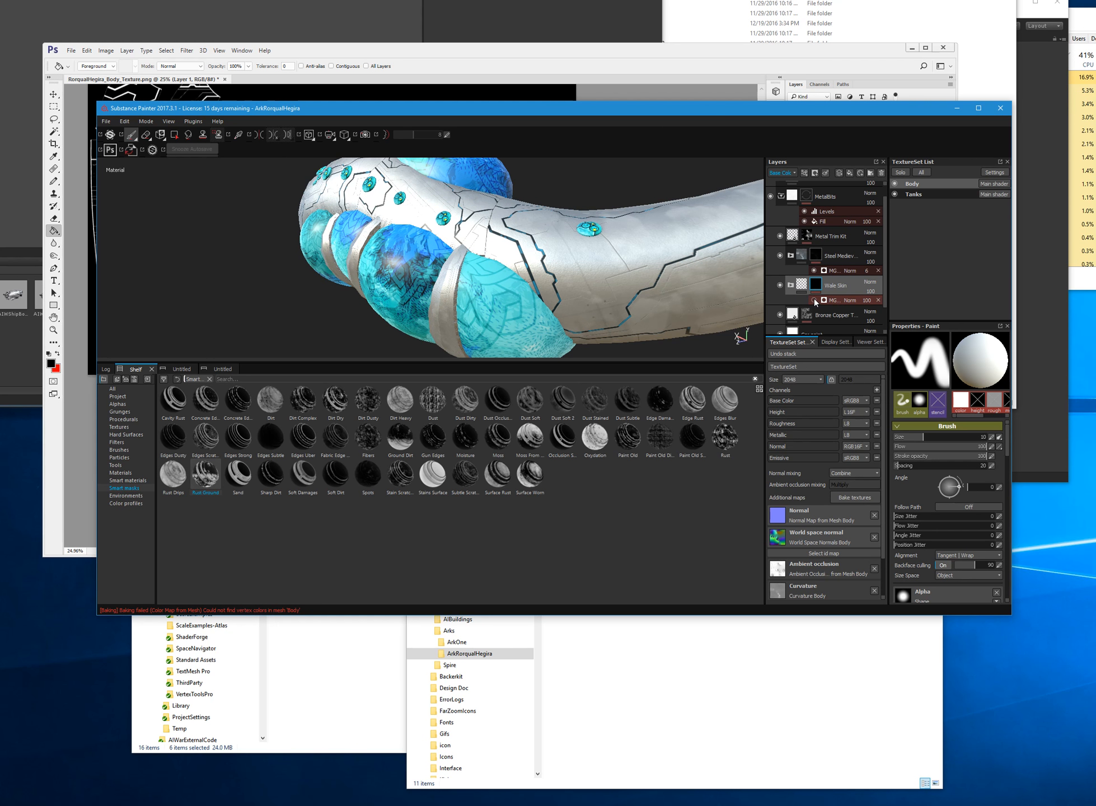
{"action": "left_click", "coordinate": [798, 287]}
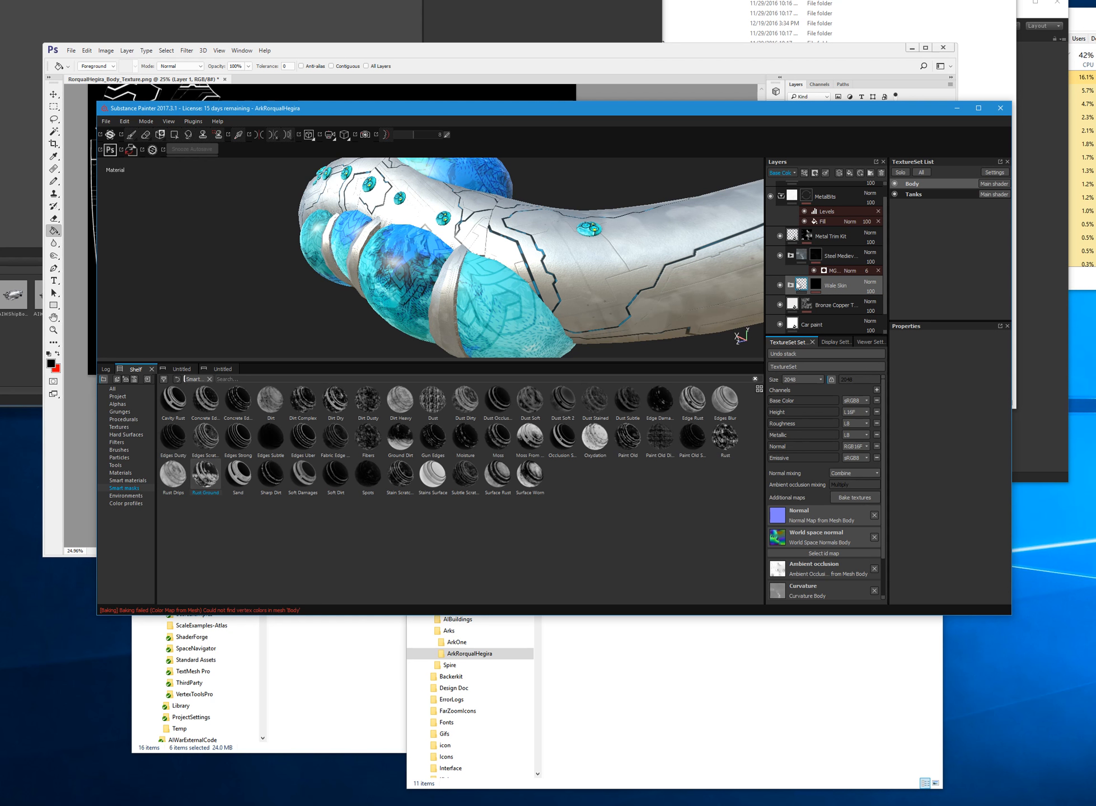
{"action": "left_click", "coordinate": [791, 286]}
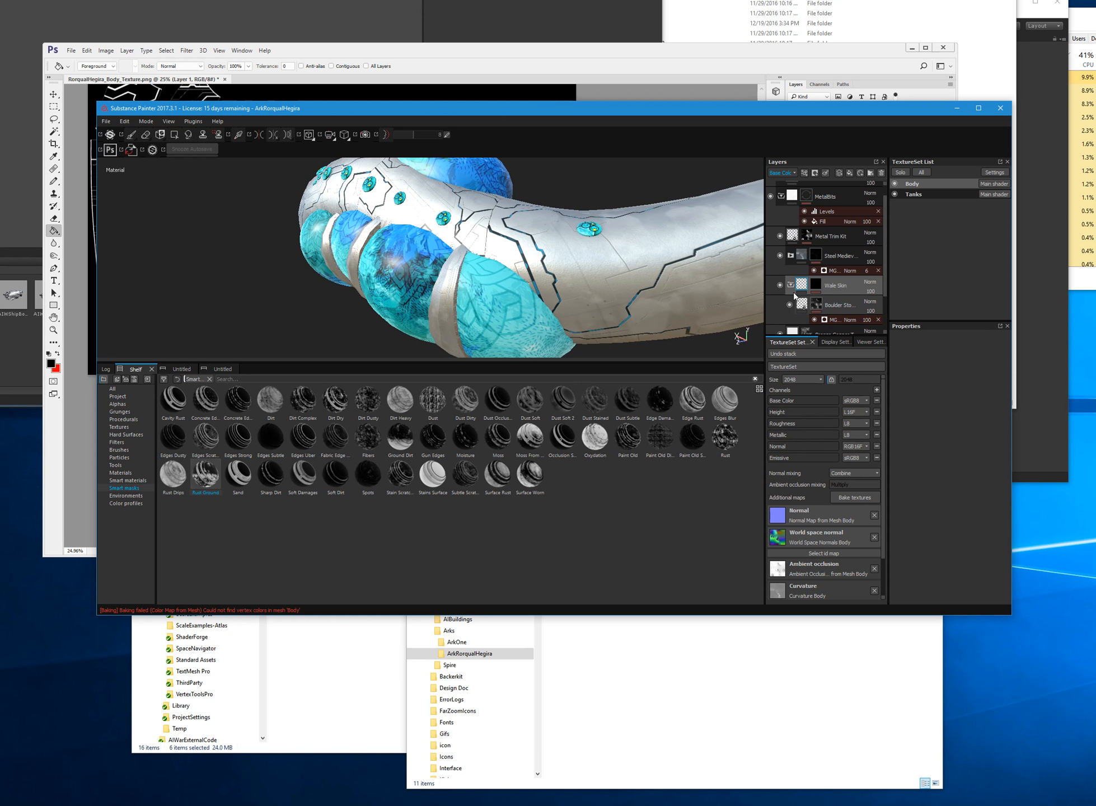
{"action": "left_click", "coordinate": [790, 306]}
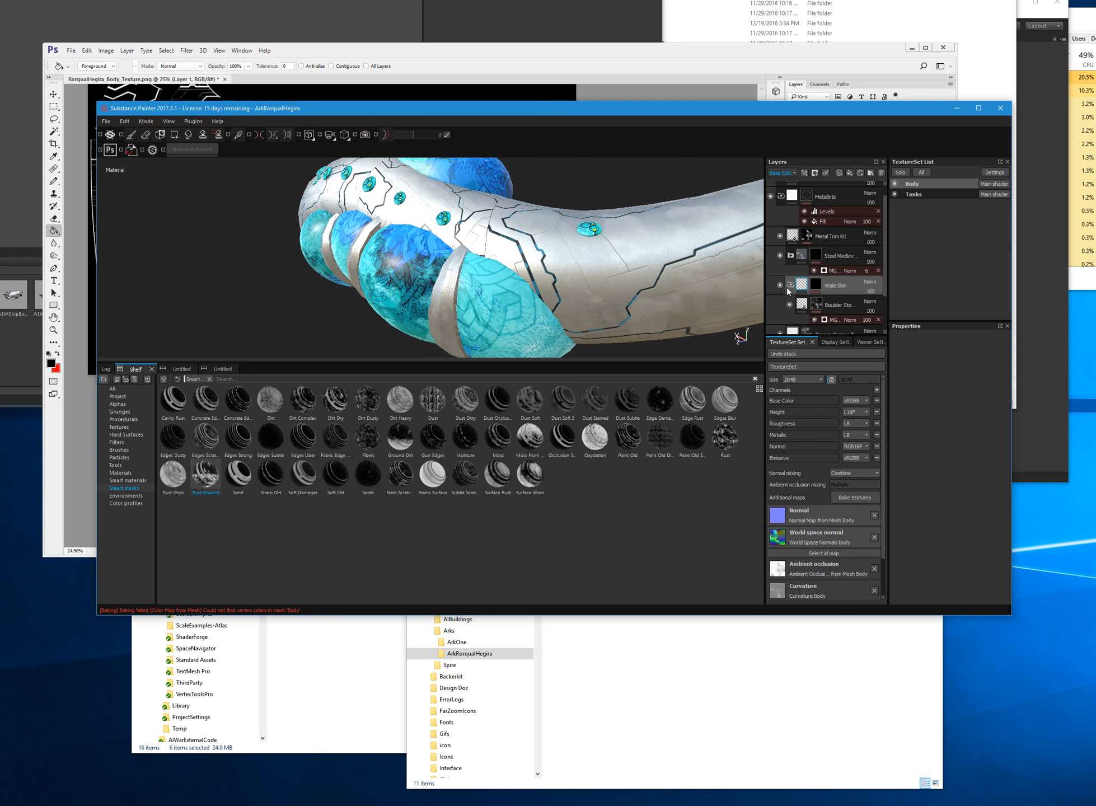
{"action": "left_click", "coordinate": [790, 286]}
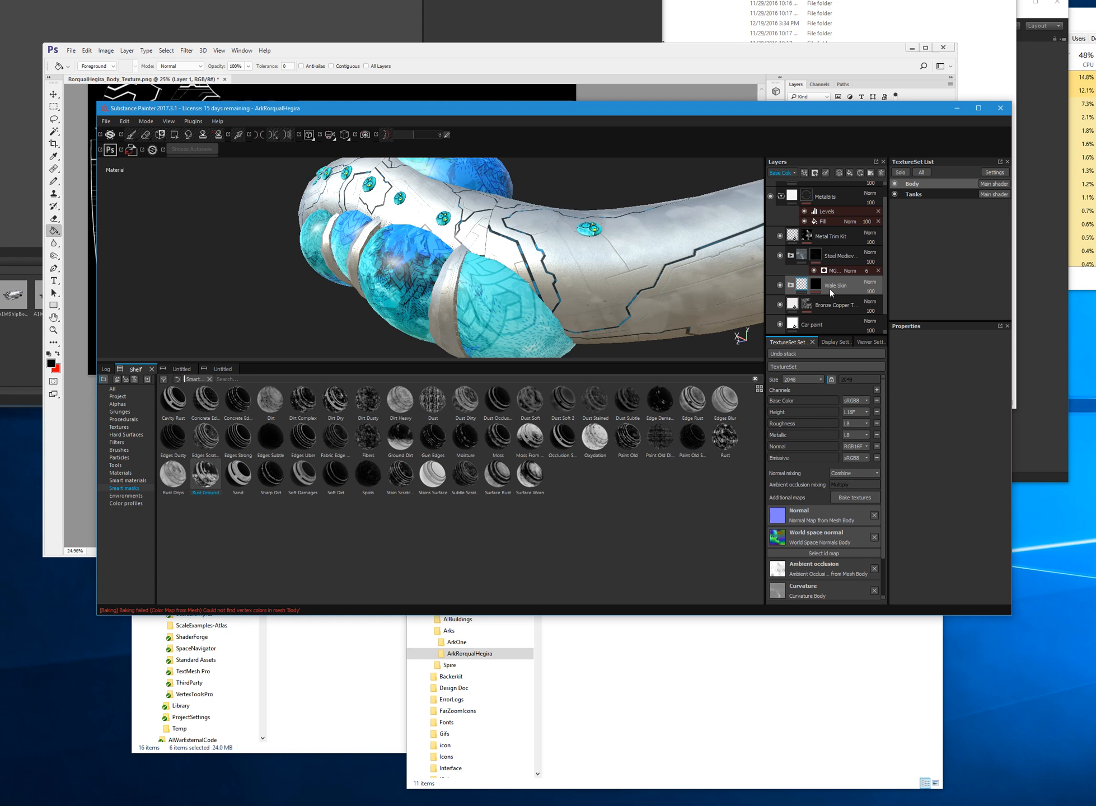
- Disable the Wale Skin folder's mask to inspect the unmasked skin, and enable the mask again
{"action": "right_click", "coordinate": [815, 286]}
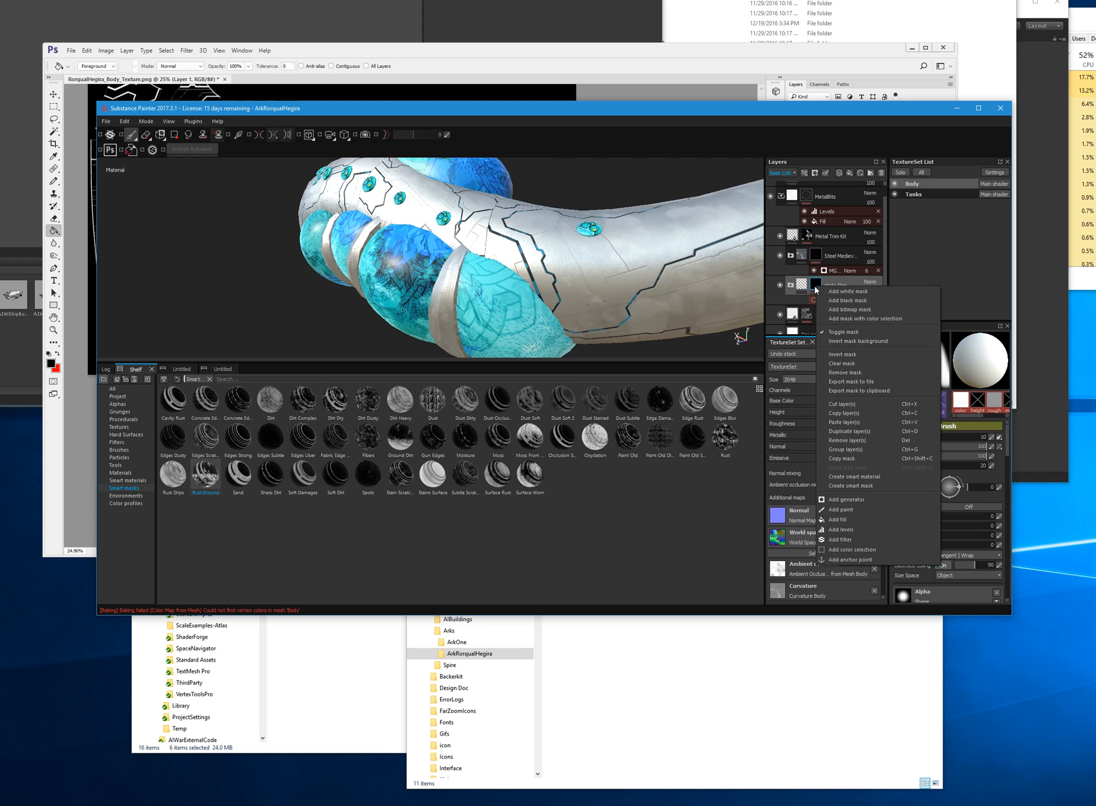
{"action": "left_click", "coordinate": [844, 331]}
{"action": "mouse_move", "coordinate": [413, 194]}
{"action": "left_mouse_down", "text": "alt"}
{"action": "mouse_move", "coordinate": [554, 318]}
{"action": "mouse_move", "coordinate": [593, 302]}
{"action": "mouse_move", "coordinate": [443, 303]}
{"action": "mouse_move", "coordinate": [392, 291]}
{"action": "left_mouse_up", "text": "alt"}
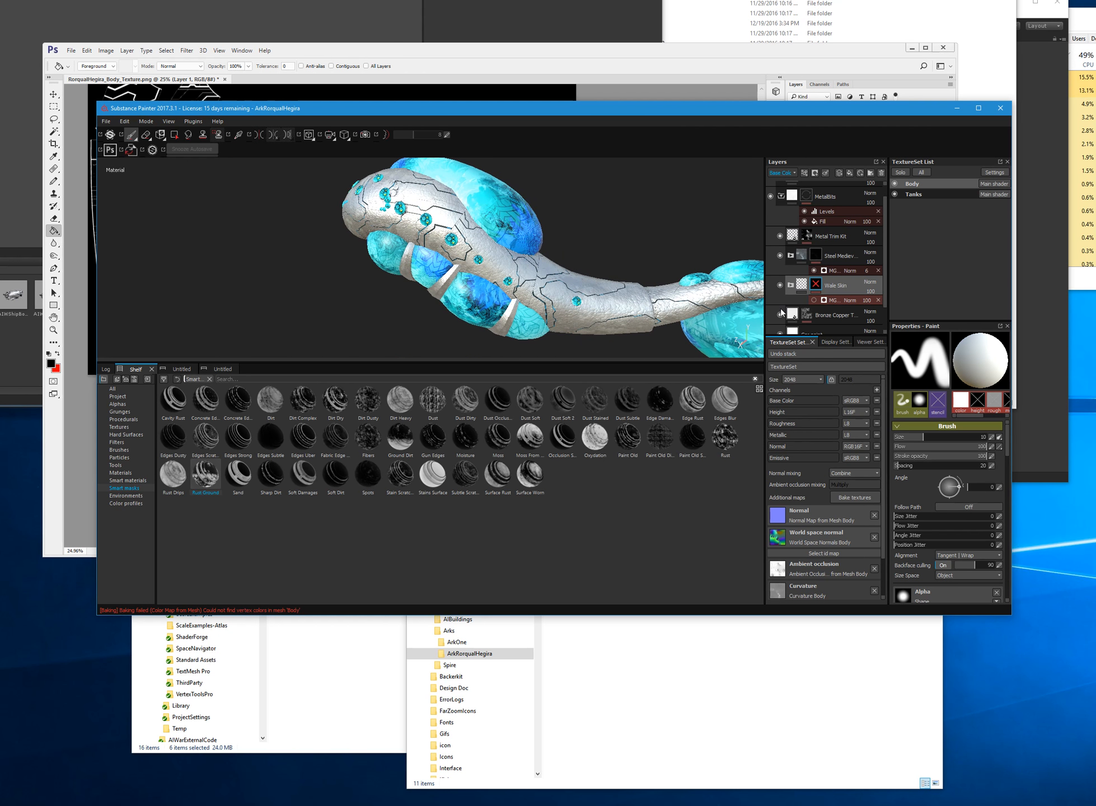
{"action": "right_click", "coordinate": [817, 288]}
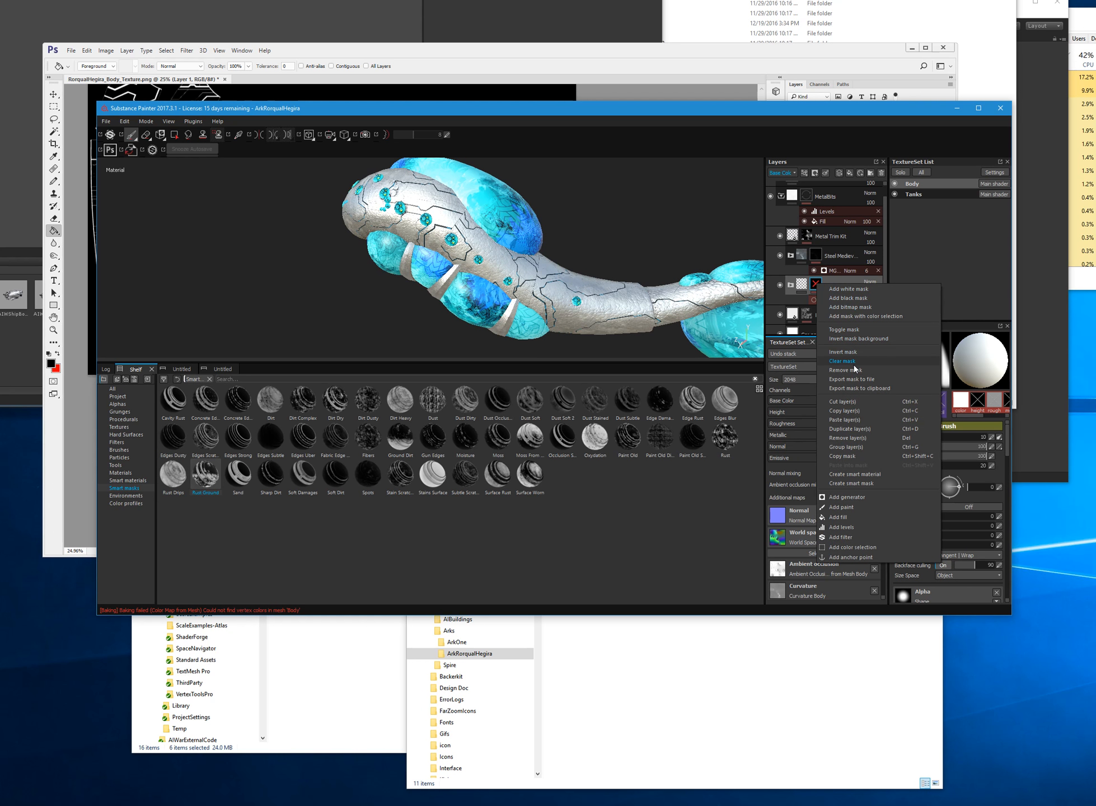
{"action": "left_click", "coordinate": [842, 363]}
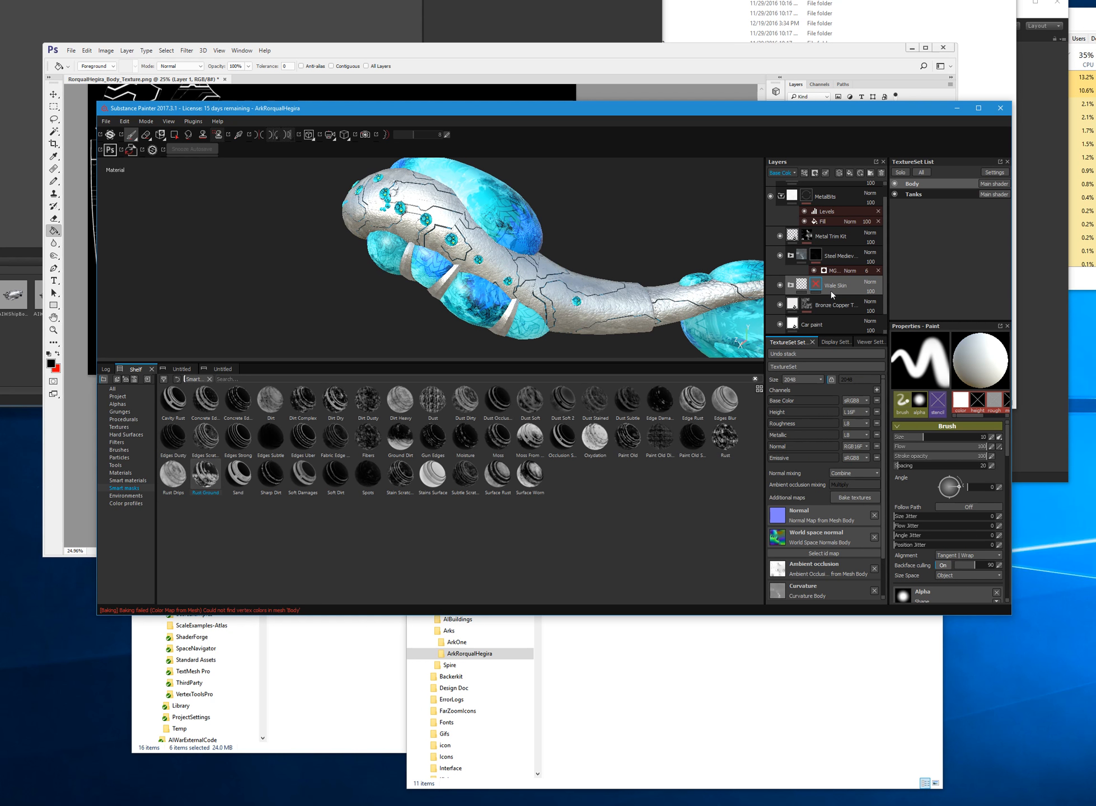
{"action": "right_click", "coordinate": [819, 286]}
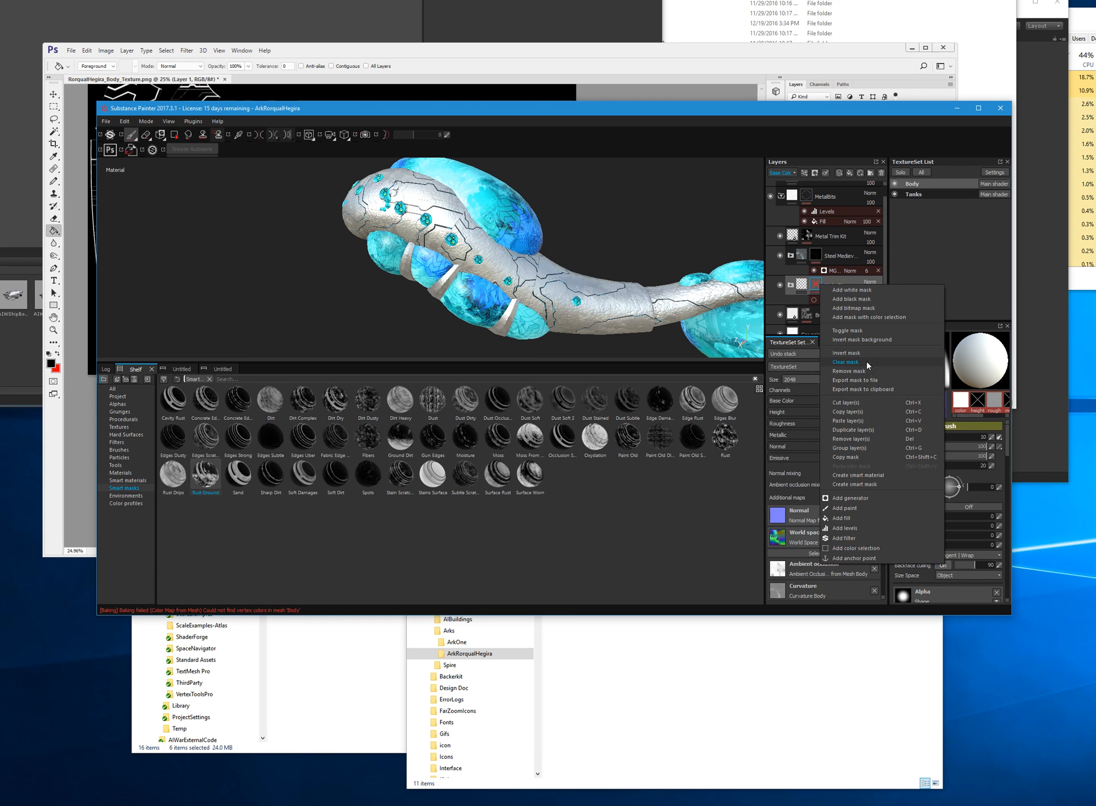
{"action": "left_click", "coordinate": [864, 331]}
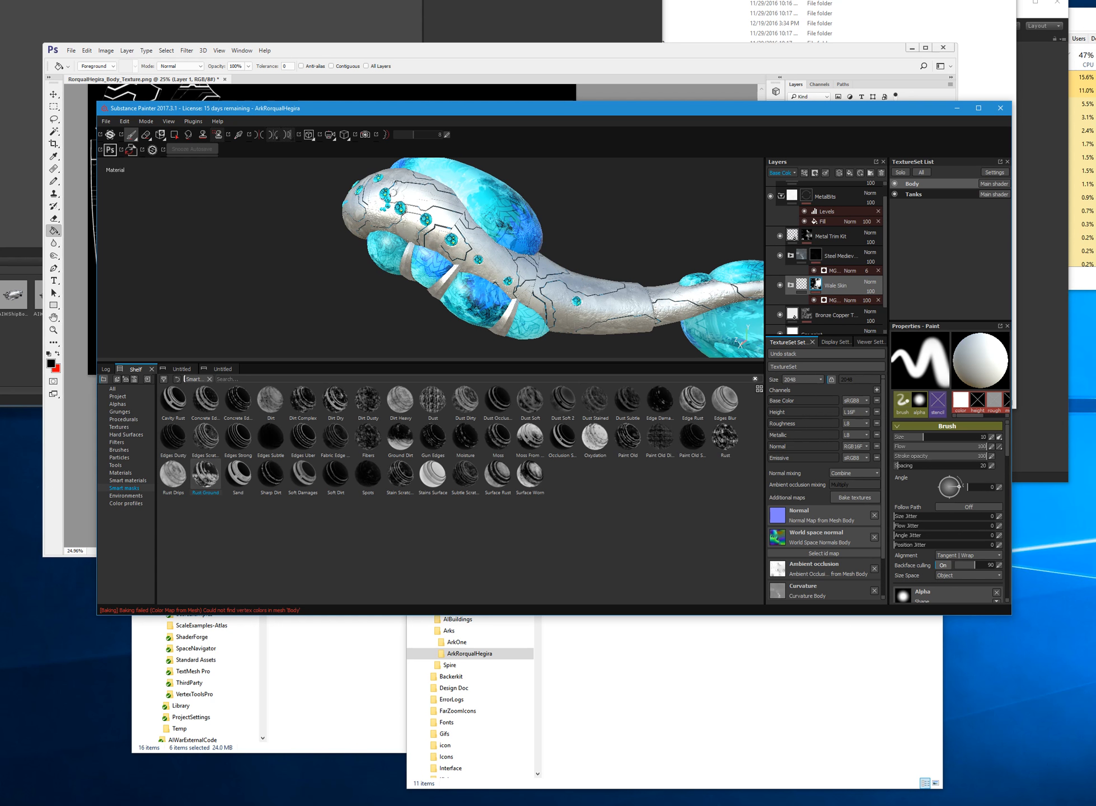
- Examine the body from the tail side and compare it with the Wale Skin folder hidden and shown
{"action": "left_click_drag", "start_coordinate": [632, 322], "coordinate": [408, 259], "text": "alt"}
{"action": "mouse_move", "coordinate": [351, 214]}
{"action": "left_mouse_down", "text": "alt"}
{"action": "mouse_move", "coordinate": [294, 275]}
{"action": "mouse_move", "coordinate": [360, 215]}
{"action": "mouse_move", "coordinate": [400, 268]}
{"action": "mouse_move", "coordinate": [404, 300]}
{"action": "mouse_move", "coordinate": [373, 279]}
{"action": "mouse_move", "coordinate": [308, 306]}
{"action": "left_mouse_up", "text": "alt"}
{"action": "scroll", "coordinate": [413, 305], "scroll_direction": "up", "scroll_amount": 3}
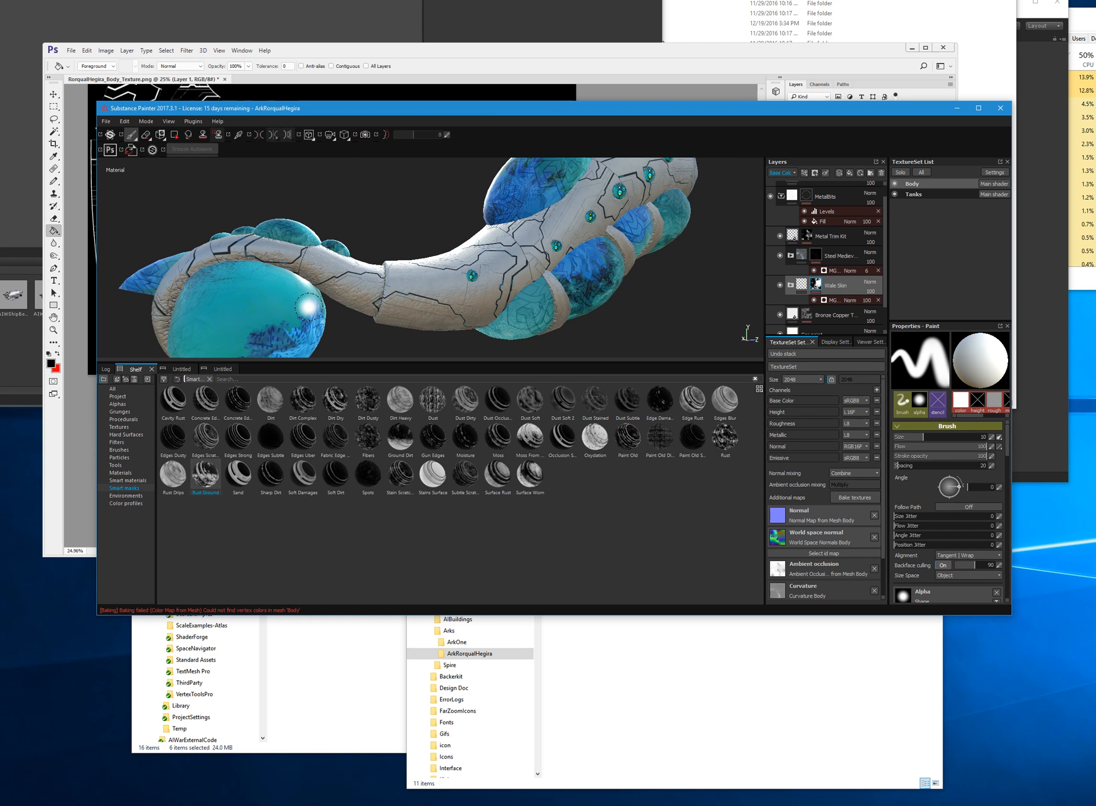
{"action": "left_click", "coordinate": [781, 285]}
{"action": "left_click", "coordinate": [780, 285]}
{"action": "left_click", "coordinate": [781, 285]}
{"action": "left_click", "coordinate": [780, 285]}
{"action": "left_click", "coordinate": [780, 285]}
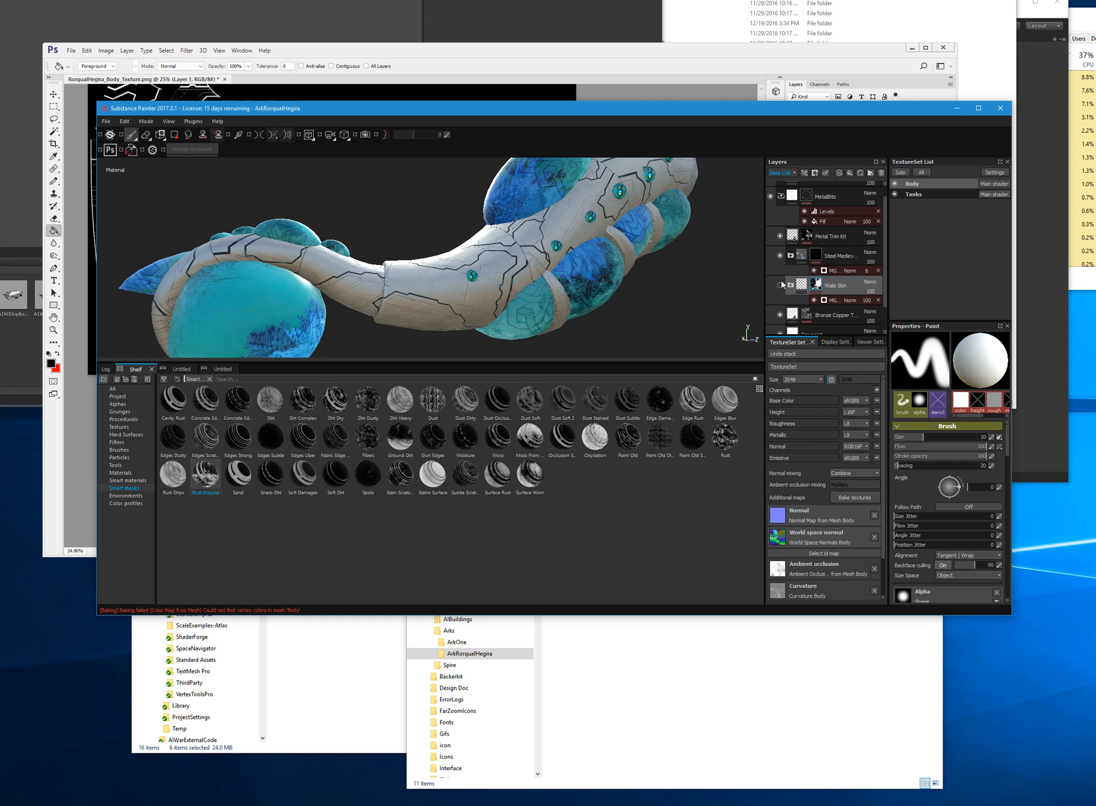
{"action": "left_click", "coordinate": [782, 285]}
{"action": "left_click", "coordinate": [781, 285]}
{"action": "left_click", "coordinate": [782, 285]}
- In the Wale Skin mask generator, set Position Gradient to 0.18 and Curvature to 0.16
{"action": "left_click", "coordinate": [848, 306]}
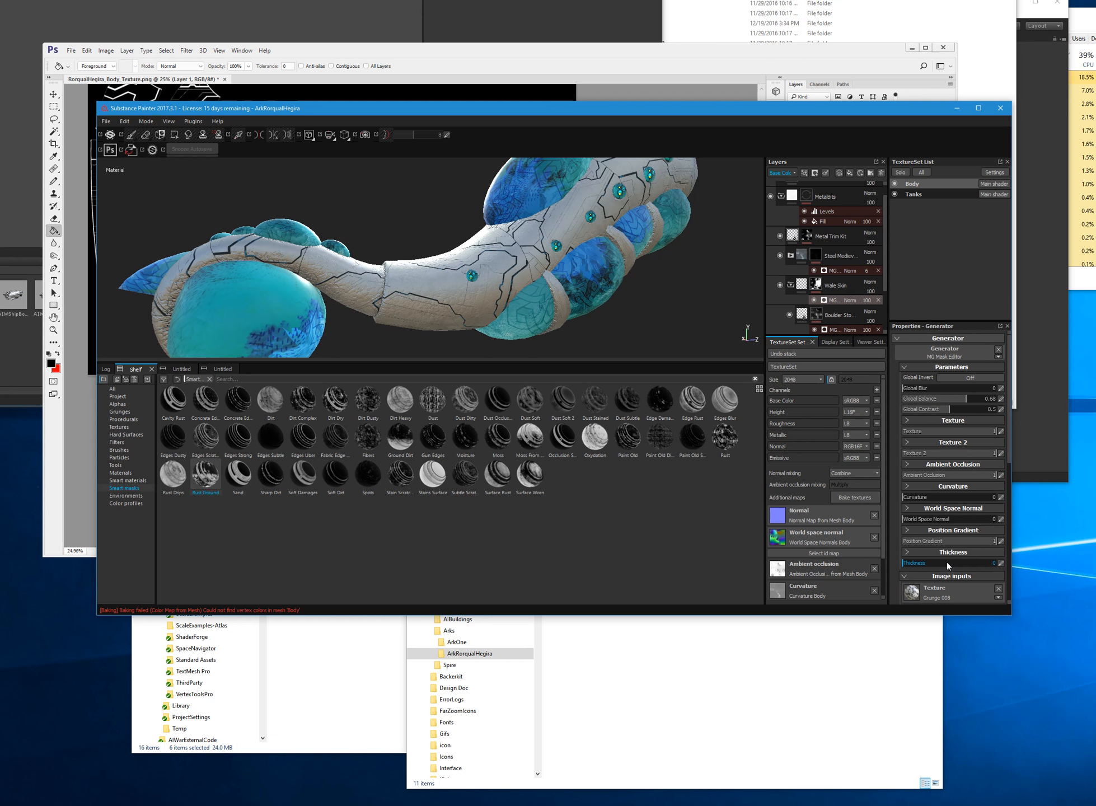
{"action": "scroll", "coordinate": [946, 562], "scroll_direction": "down", "scroll_amount": 5}
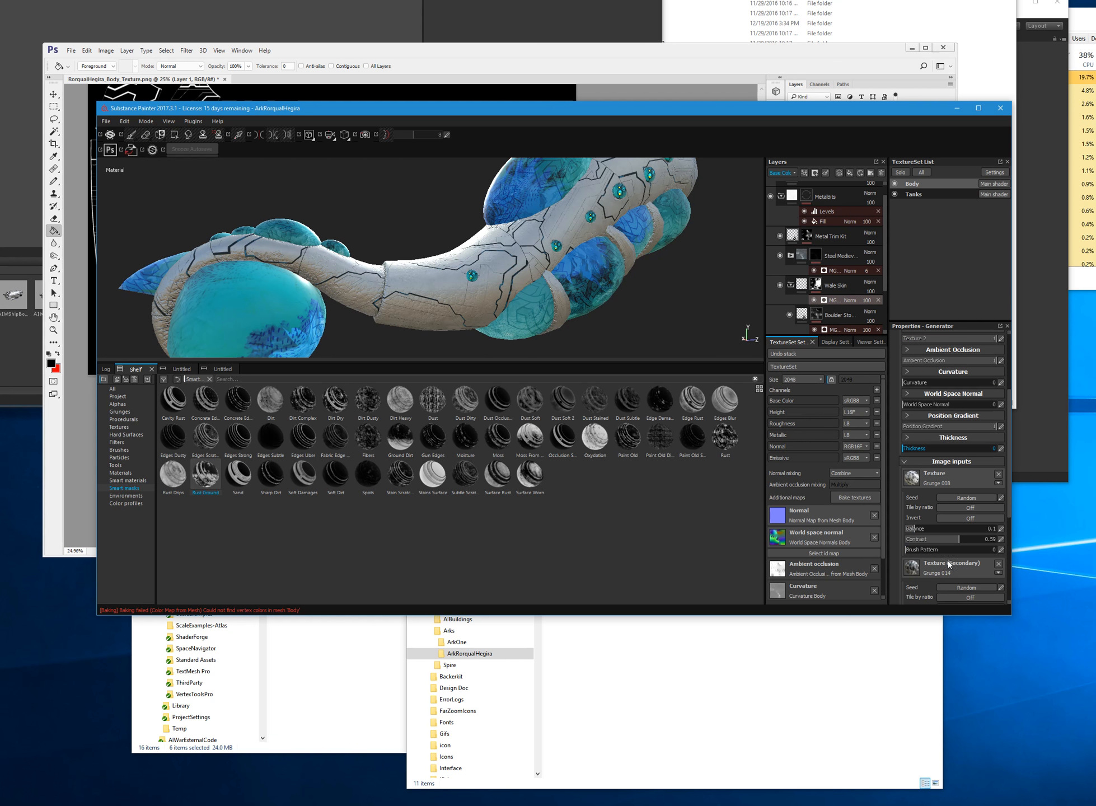
{"action": "left_click", "coordinate": [955, 425]}
{"action": "left_click_drag", "start_coordinate": [955, 425], "coordinate": [919, 425]}
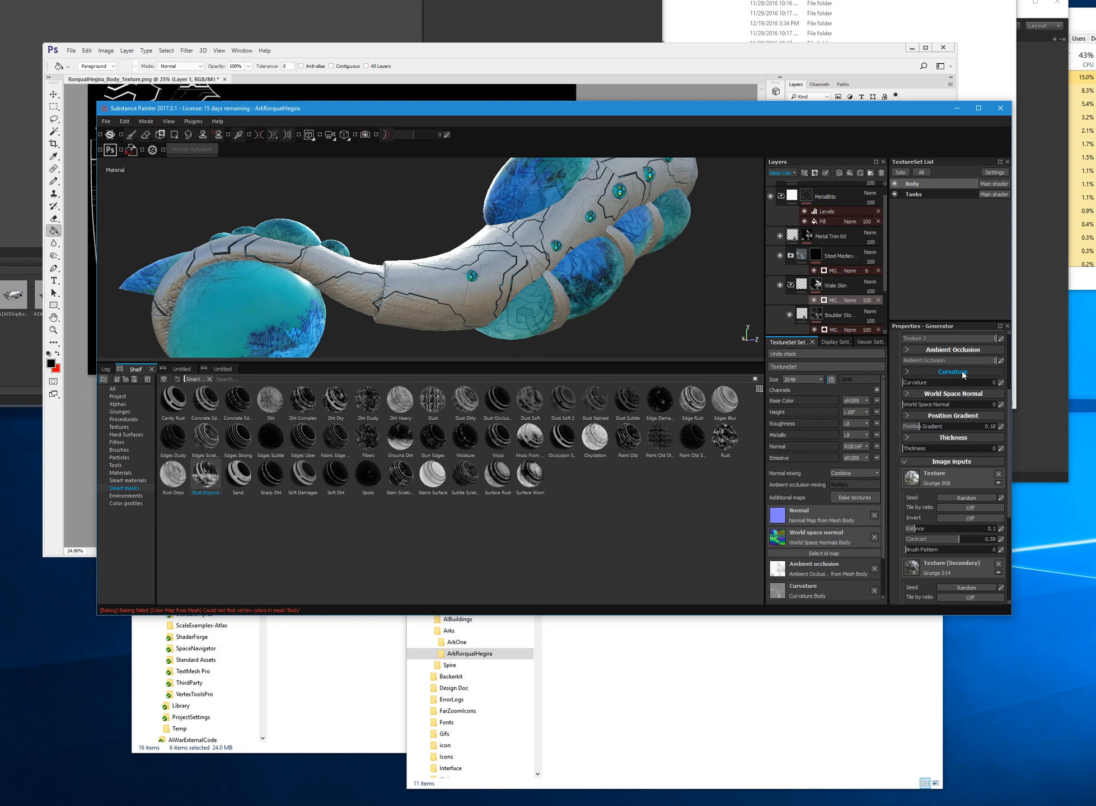
{"action": "left_click", "coordinate": [946, 381]}
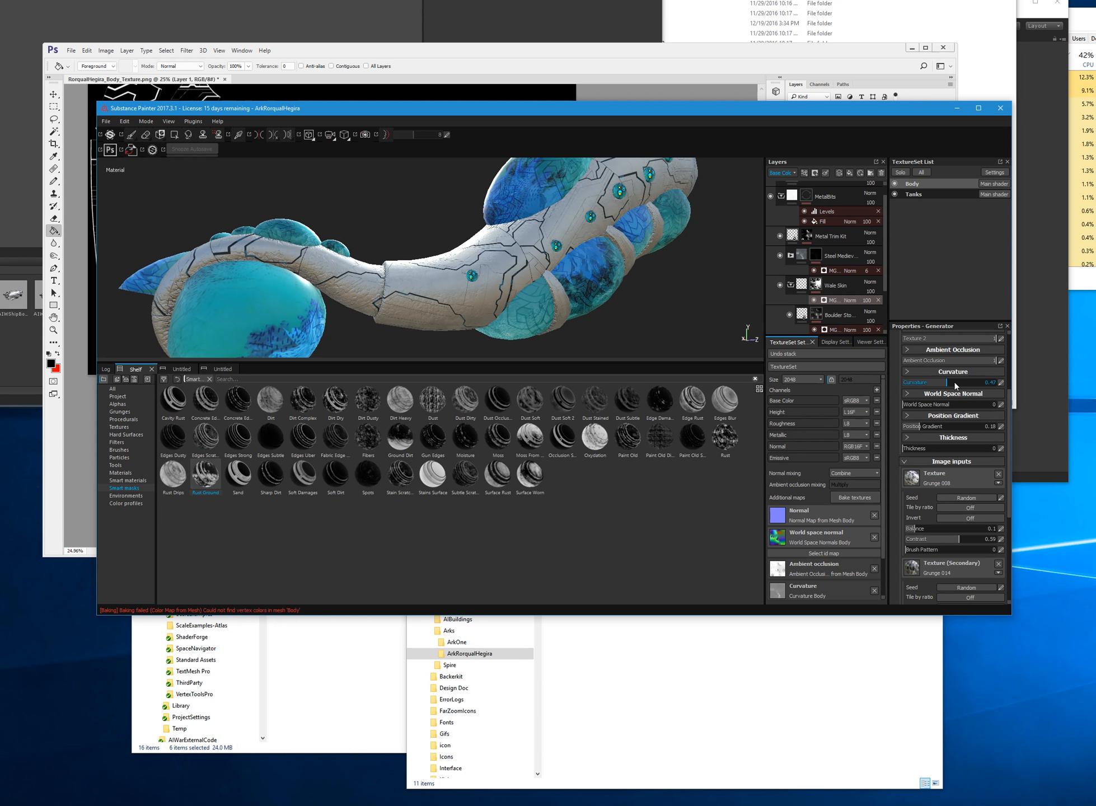
{"action": "left_click_drag", "start_coordinate": [918, 382], "coordinate": [917, 382]}
{"action": "scroll", "coordinate": [944, 388], "scroll_direction": "up", "scroll_amount": 1}
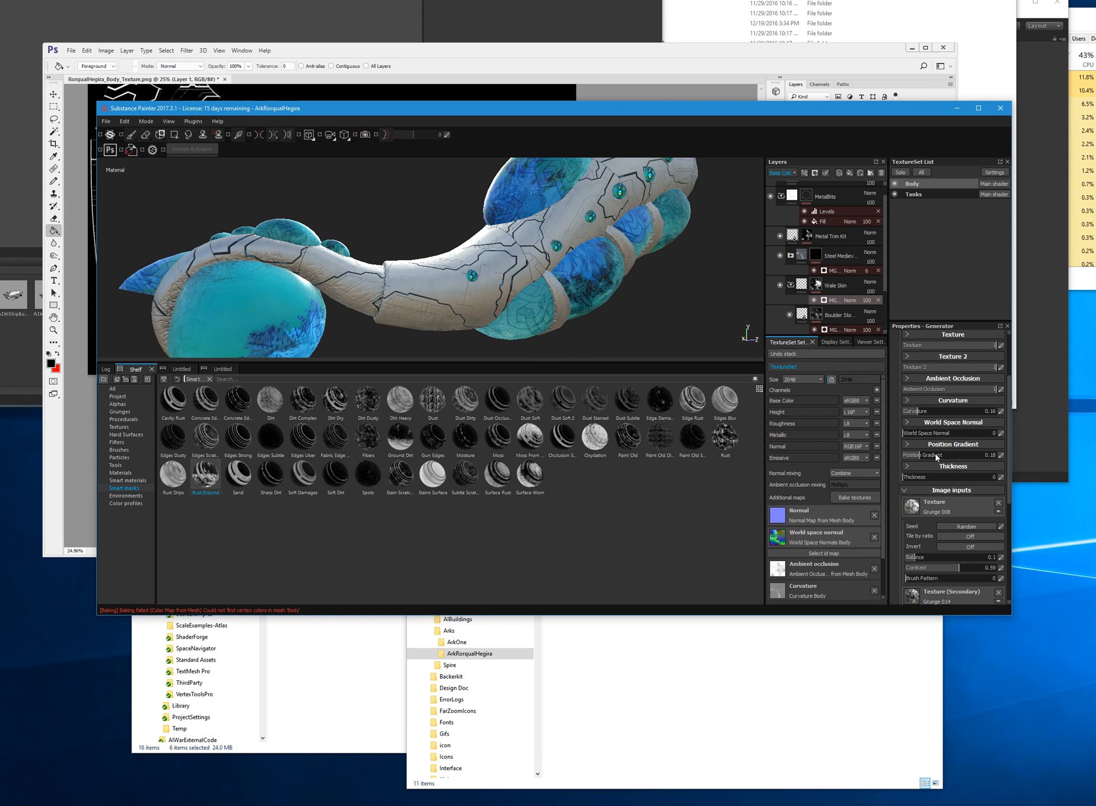
- Set the Ambient Occlusion of the Wale Skin mask generator to 0
{"action": "left_click", "coordinate": [915, 389]}
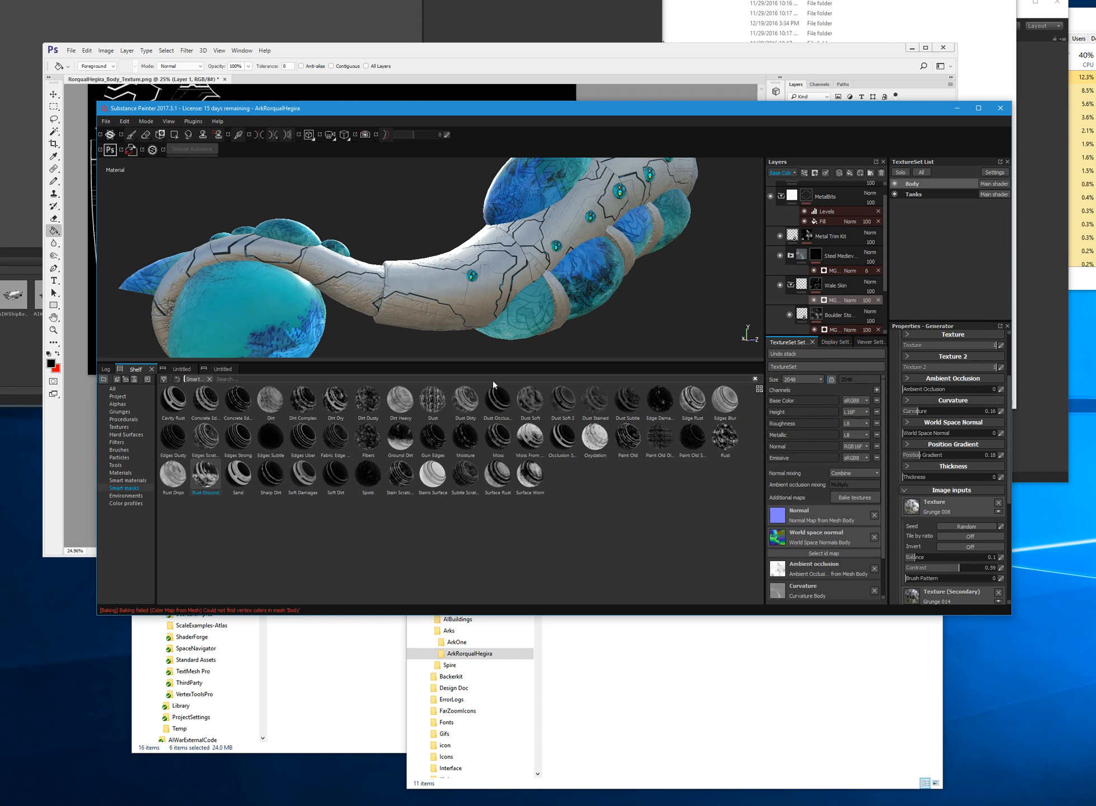
{"action": "scroll", "coordinate": [547, 322], "scroll_direction": "up", "scroll_amount": 6}
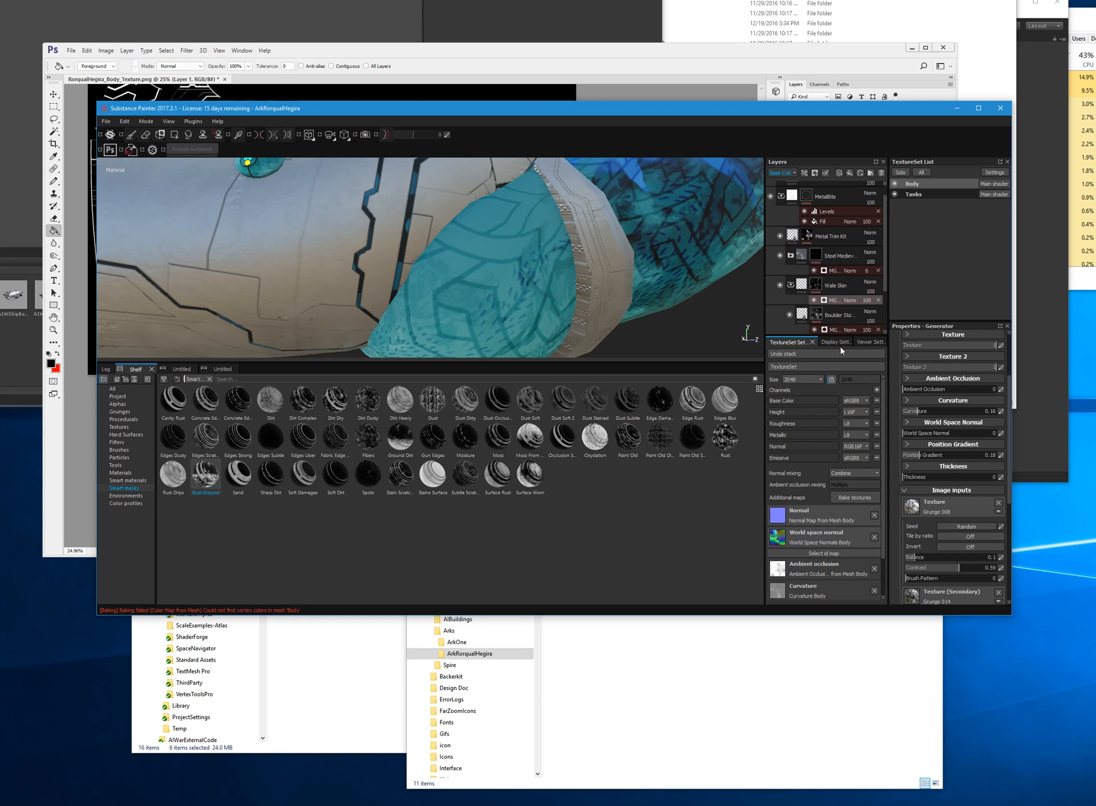
{"action": "left_click", "coordinate": [936, 391]}
{"action": "left_click_drag", "start_coordinate": [876, 394], "coordinate": [874, 394]}
- Inspect the whole body from the side and compare it with the Wale Skin folder hidden and shown
{"action": "scroll", "coordinate": [337, 283], "scroll_direction": "down", "scroll_amount": 6}
{"action": "middle_click_drag", "start_coordinate": [213, 256], "coordinate": [419, 255], "text": "alt"}
{"action": "left_click_drag", "start_coordinate": [504, 255], "coordinate": [394, 252], "text": "alt"}
{"action": "scroll", "coordinate": [381, 257], "scroll_direction": "down", "scroll_amount": 5}
{"action": "middle_click_drag", "start_coordinate": [284, 264], "coordinate": [756, 263], "text": "alt"}
{"action": "left_click_drag", "start_coordinate": [361, 247], "coordinate": [431, 278], "text": "alt"}
{"action": "scroll", "coordinate": [510, 228], "scroll_direction": "up", "scroll_amount": 3}
{"action": "scroll", "coordinate": [460, 212], "scroll_direction": "up", "scroll_amount": 1}
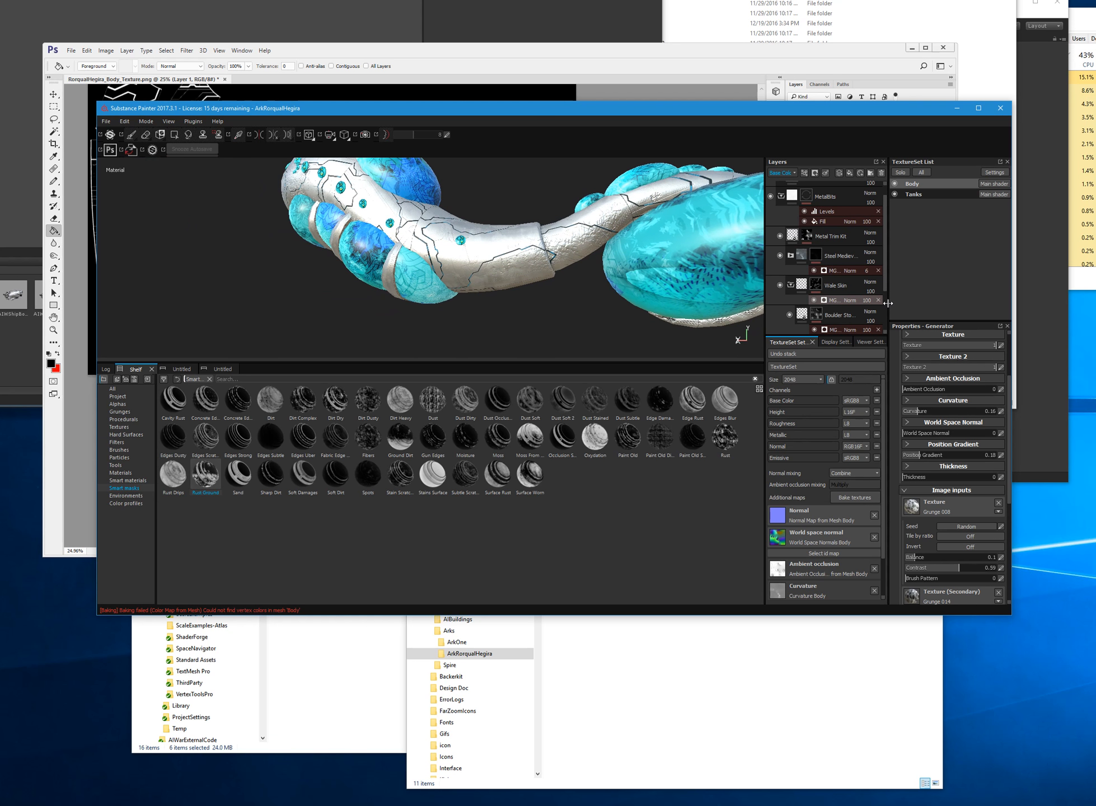
{"action": "left_click", "coordinate": [779, 286]}
{"action": "left_click", "coordinate": [779, 285]}
{"action": "left_click", "coordinate": [780, 285]}
{"action": "left_click", "coordinate": [781, 285]}
- Examine the head up close and toggle the Wale Skin folder's visibility to judge the mask there
{"action": "left_click_drag", "start_coordinate": [261, 248], "coordinate": [148, 229], "text": "alt"}
{"action": "left_click_drag", "start_coordinate": [330, 237], "coordinate": [641, 262], "text": "alt"}
{"action": "scroll", "coordinate": [641, 262], "scroll_direction": "down", "scroll_amount": 5}
{"action": "middle_click_drag", "start_coordinate": [641, 262], "coordinate": [512, 295], "text": "alt"}
{"action": "left_click_drag", "start_coordinate": [392, 255], "coordinate": [474, 231], "text": "alt"}
{"action": "scroll", "coordinate": [474, 232], "scroll_direction": "up", "scroll_amount": 4}
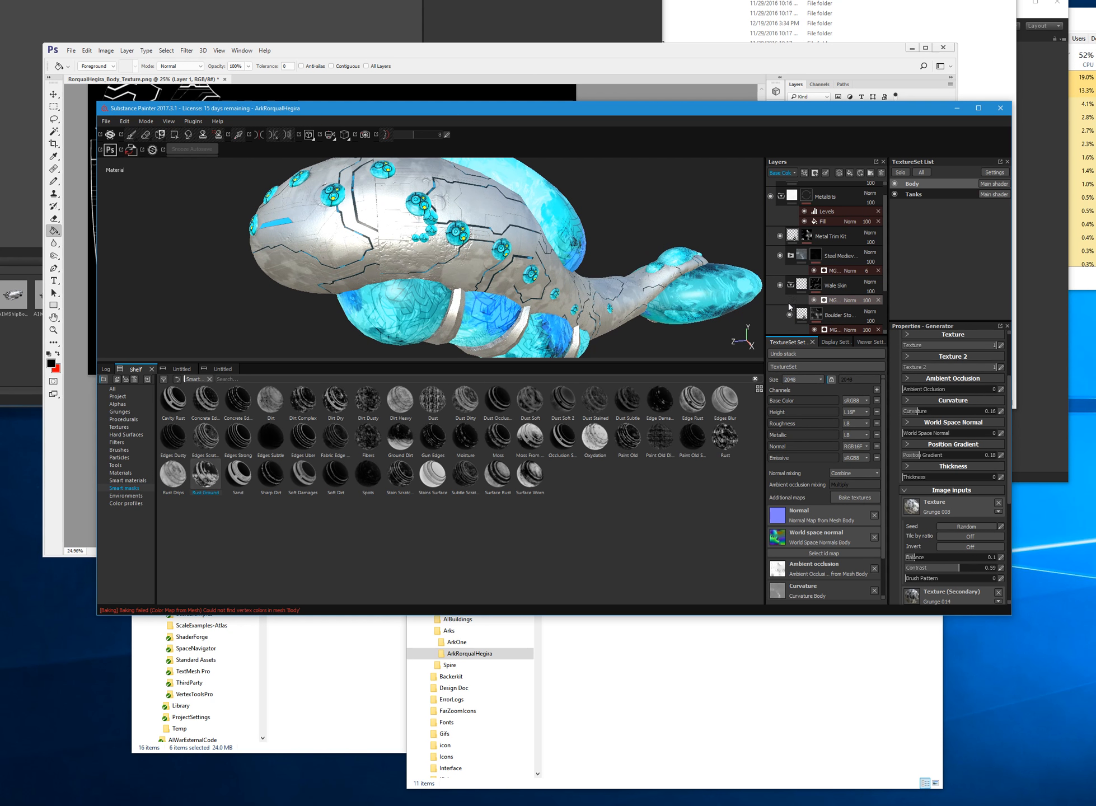
{"action": "left_click", "coordinate": [779, 285]}
{"action": "left_click", "coordinate": [779, 286]}
- Set the Contrast of the mask generator's Grunge 008 texture to 0.72
{"action": "left_click", "coordinate": [984, 567]}
{"action": "left_click_drag", "start_coordinate": [1023, 567], "coordinate": [1025, 567]}
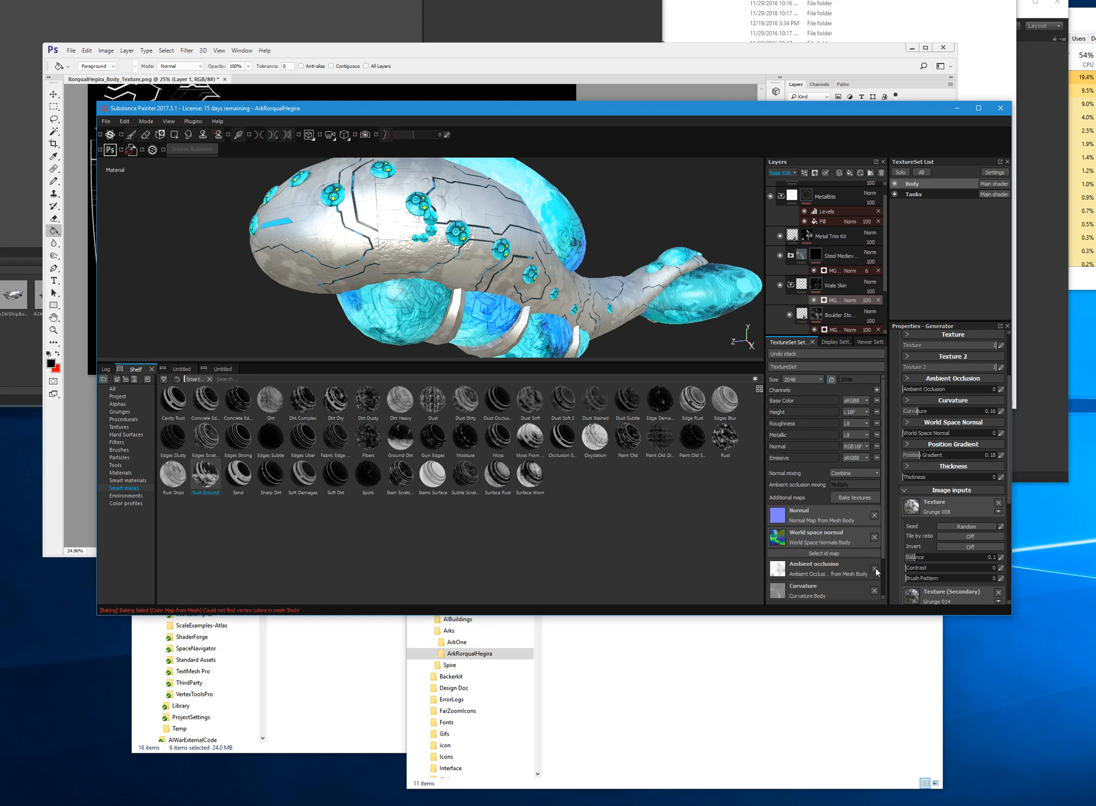
{"action": "left_click", "coordinate": [970, 569]}
- Set the mask generator's secondary Grunge 014 texture to Contrast 0 and Balance 0.09
{"action": "scroll", "coordinate": [949, 548], "scroll_direction": "down", "scroll_amount": 3}
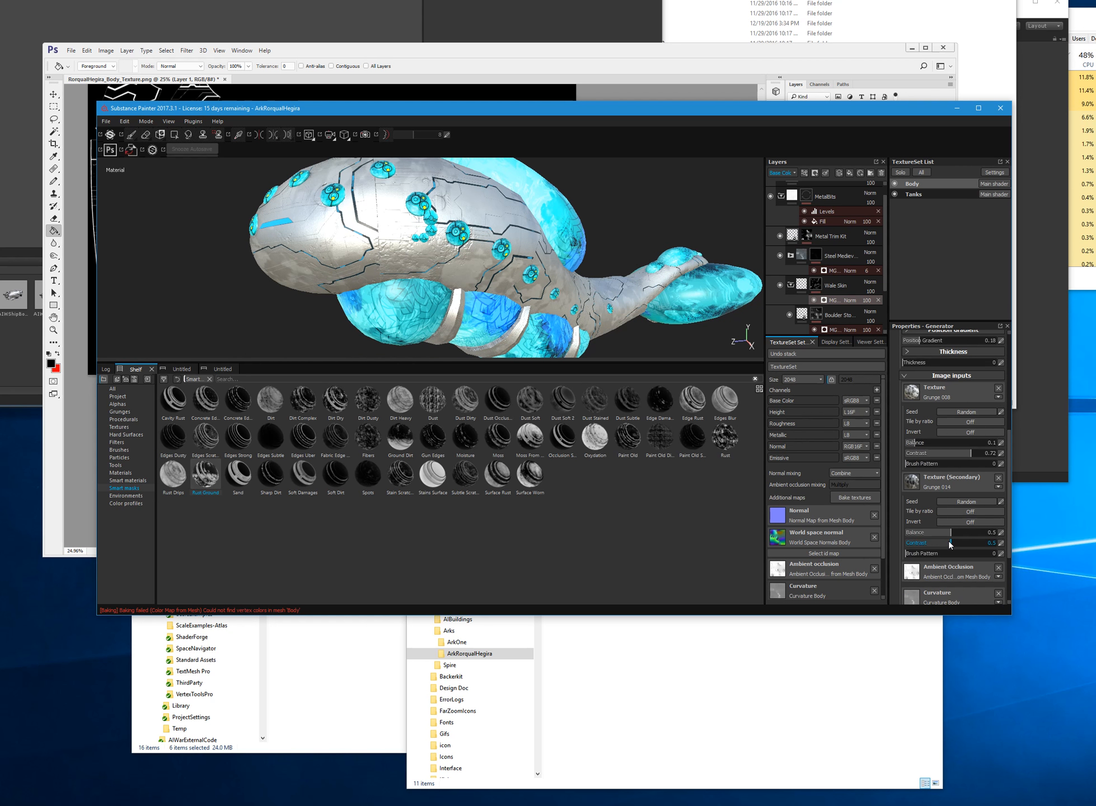
{"action": "left_click_drag", "start_coordinate": [1006, 542], "coordinate": [896, 544]}
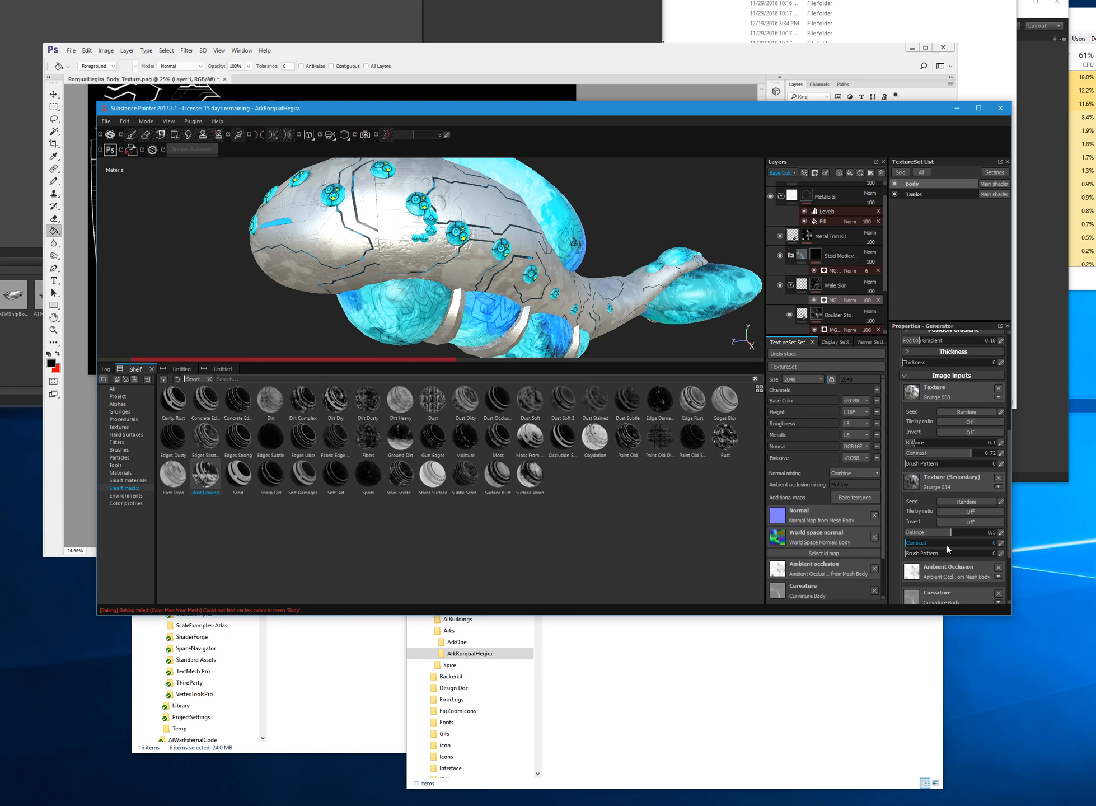
{"action": "left_click_drag", "start_coordinate": [989, 533], "coordinate": [1003, 532]}
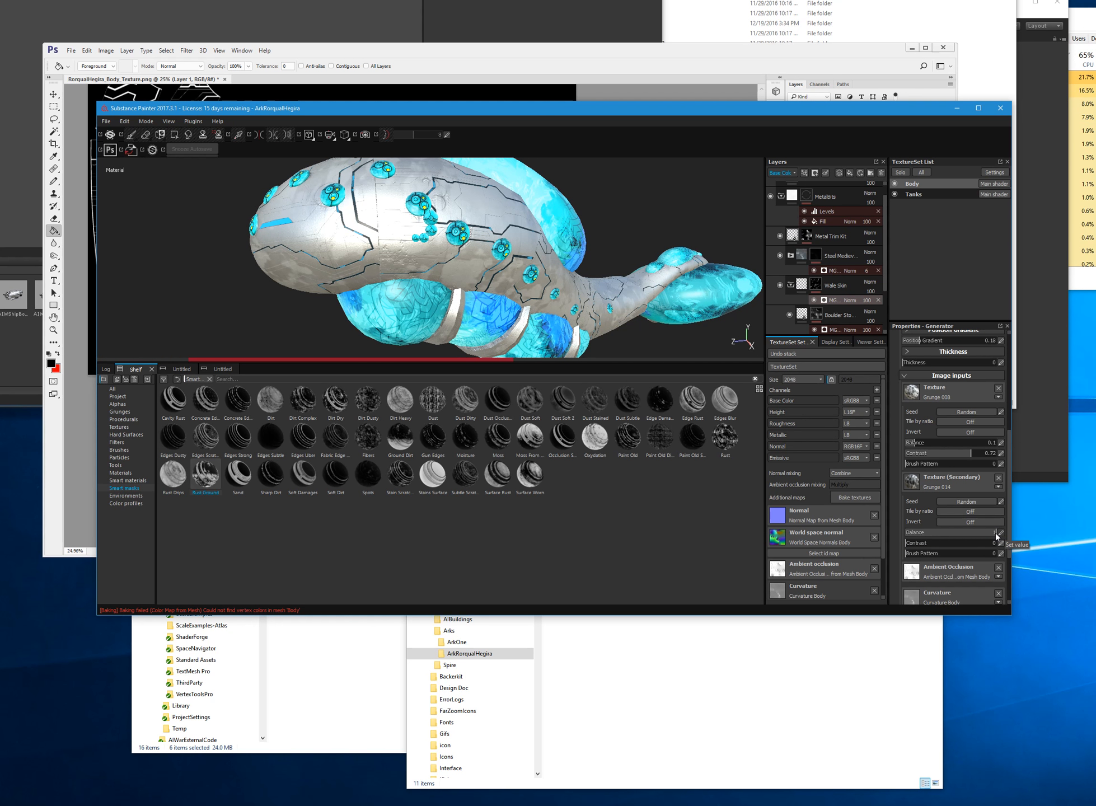
{"action": "left_click", "coordinate": [915, 535]}
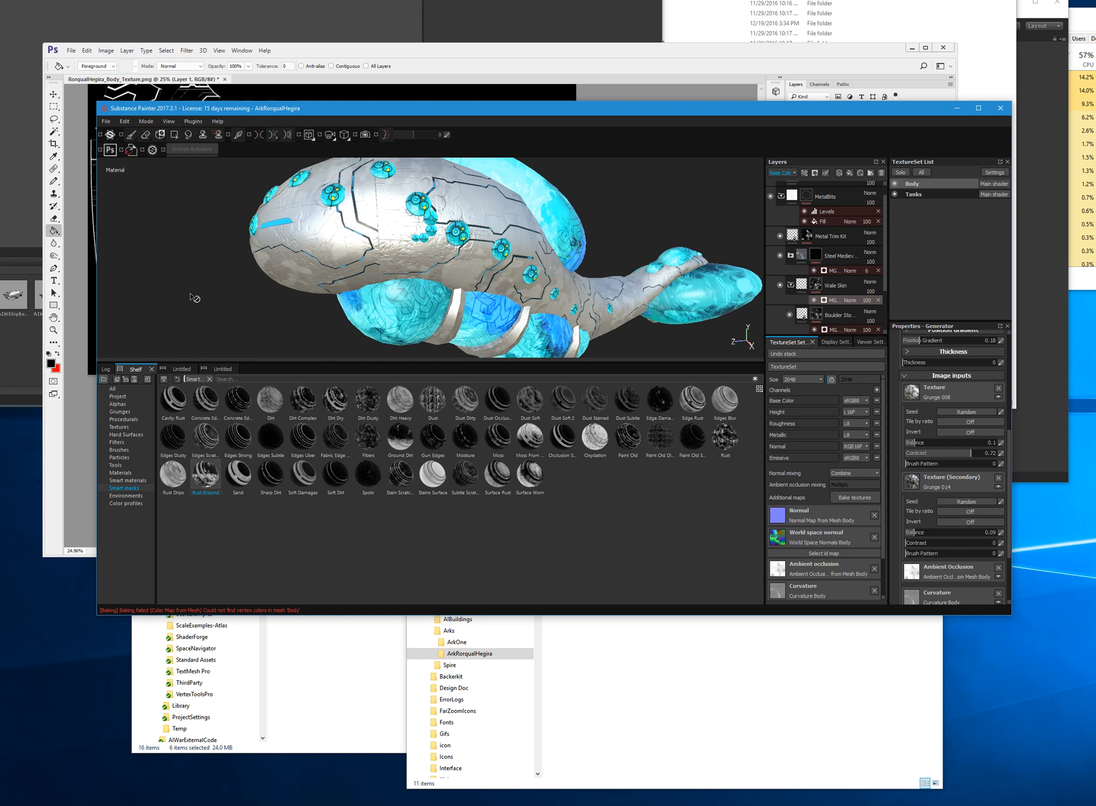
- Inspect the body from the front, side and tail, comparing it with the Wale Skin folder hidden and shown
{"action": "mouse_move", "coordinate": [330, 248]}
{"action": "left_mouse_down", "text": "alt"}
{"action": "mouse_move", "coordinate": [347, 269]}
{"action": "mouse_move", "coordinate": [335, 232]}
{"action": "mouse_move", "coordinate": [380, 295]}
{"action": "mouse_move", "coordinate": [588, 302]}
{"action": "left_mouse_up", "text": "alt"}
{"action": "right_click_drag", "start_coordinate": [588, 302], "coordinate": [650, 330], "text": "alt"}
{"action": "left_click_drag", "start_coordinate": [649, 329], "coordinate": [414, 242], "text": "alt"}
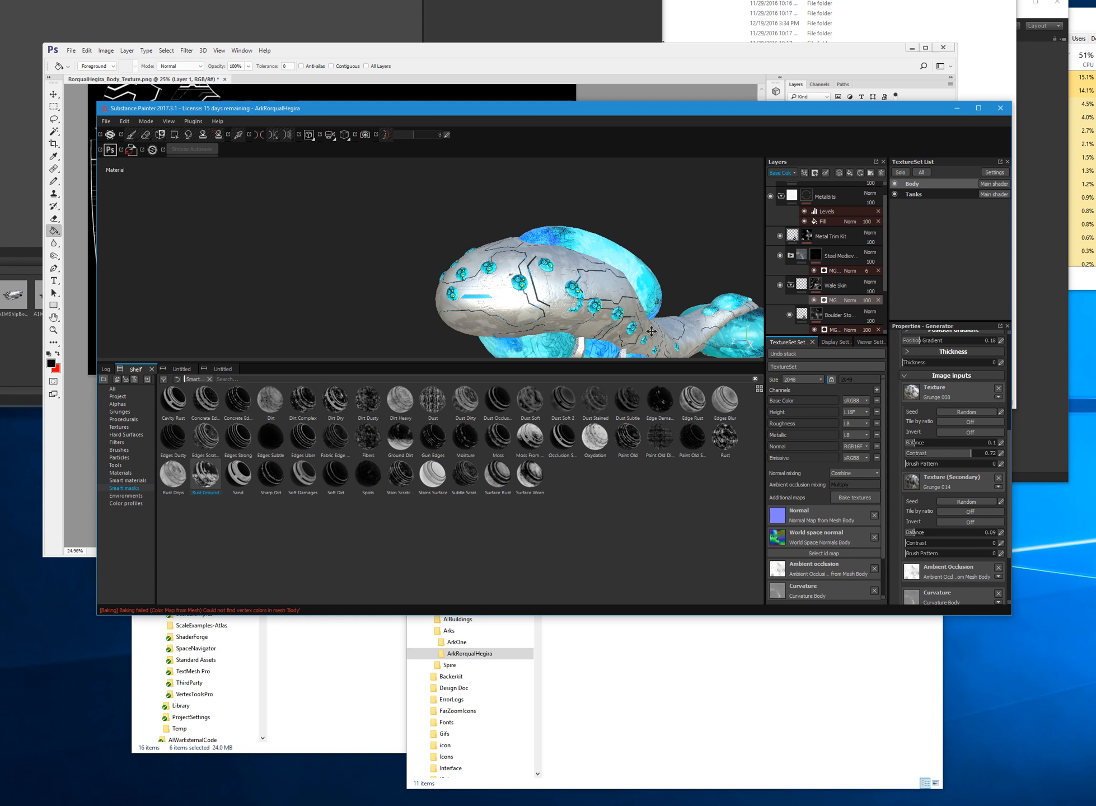
{"action": "left_click_drag", "start_coordinate": [545, 261], "coordinate": [486, 262], "text": "alt"}
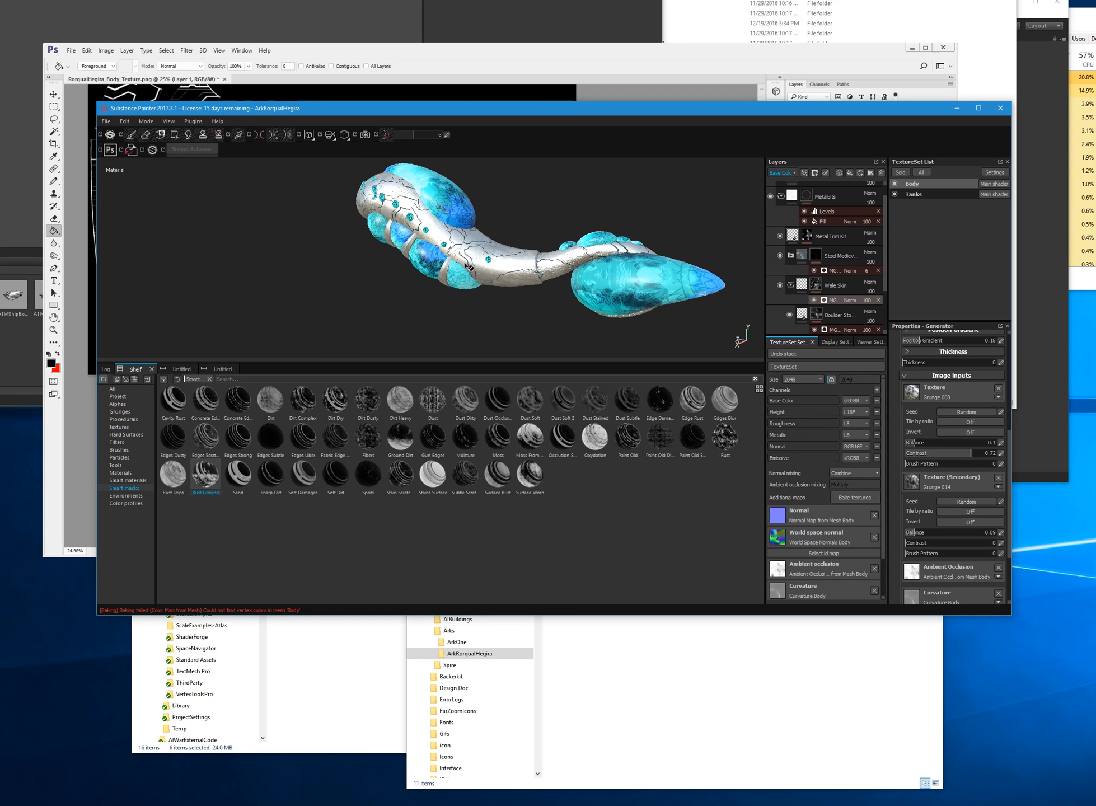
{"action": "scroll", "coordinate": [486, 262], "scroll_direction": "up", "scroll_amount": 5}
{"action": "left_click_drag", "start_coordinate": [417, 254], "coordinate": [540, 257], "text": "alt"}
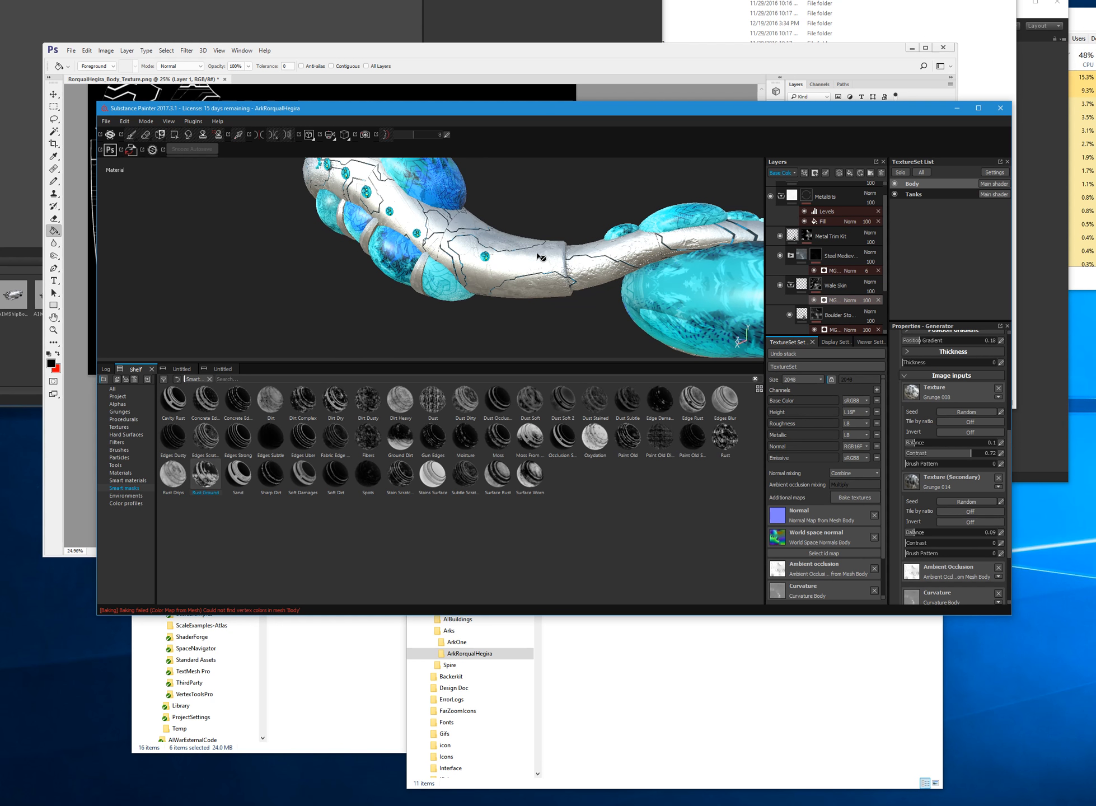
{"action": "left_click", "coordinate": [779, 286]}
{"action": "left_click", "coordinate": [781, 285]}
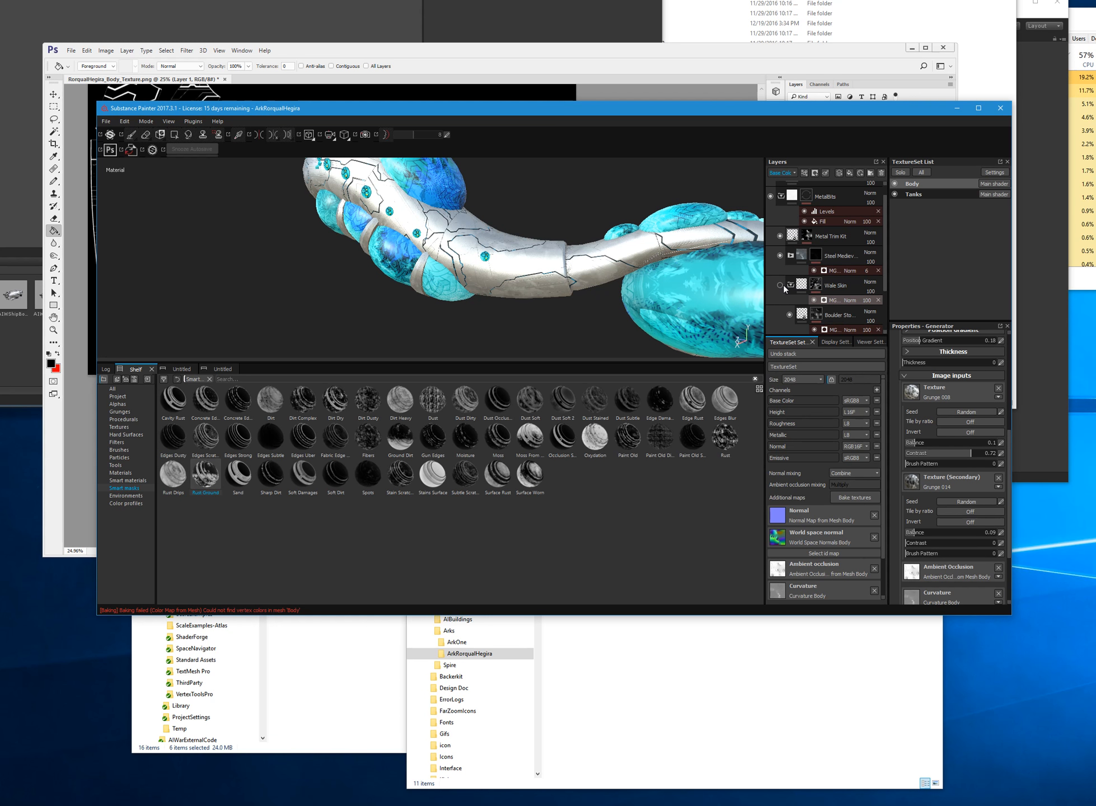
{"action": "mouse_move", "coordinate": [451, 285]}
{"action": "left_mouse_down", "text": "alt"}
{"action": "mouse_move", "coordinate": [506, 277]}
{"action": "mouse_move", "coordinate": [354, 254]}
{"action": "mouse_move", "coordinate": [585, 281]}
{"action": "left_mouse_up", "text": "alt"}
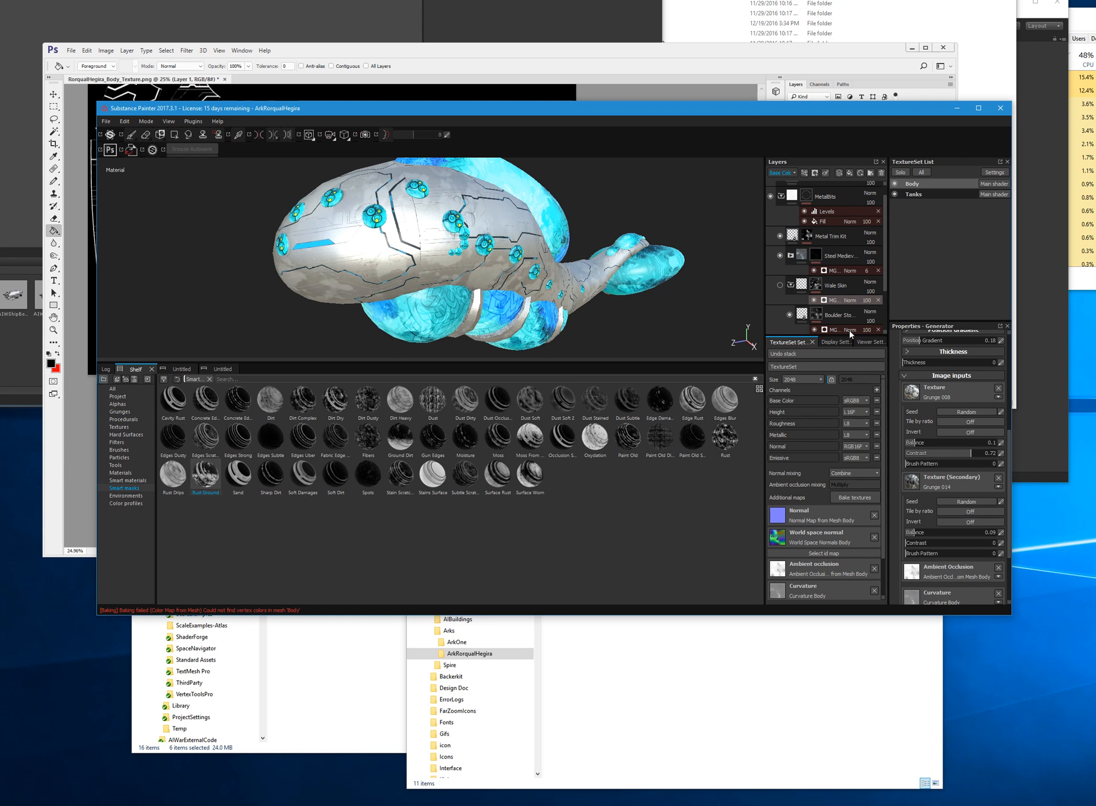
{"action": "left_click", "coordinate": [780, 286]}
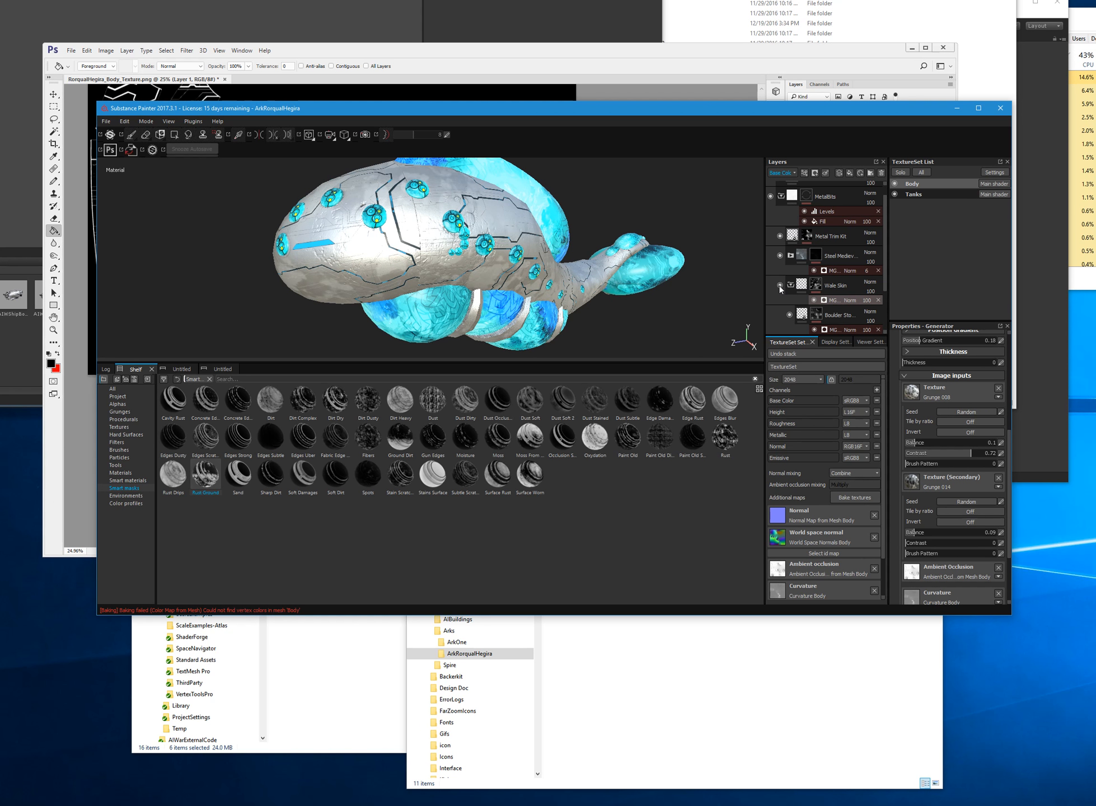
- Delete the Wale Skin folder and save the project
{"action": "left_click", "coordinate": [842, 290]}
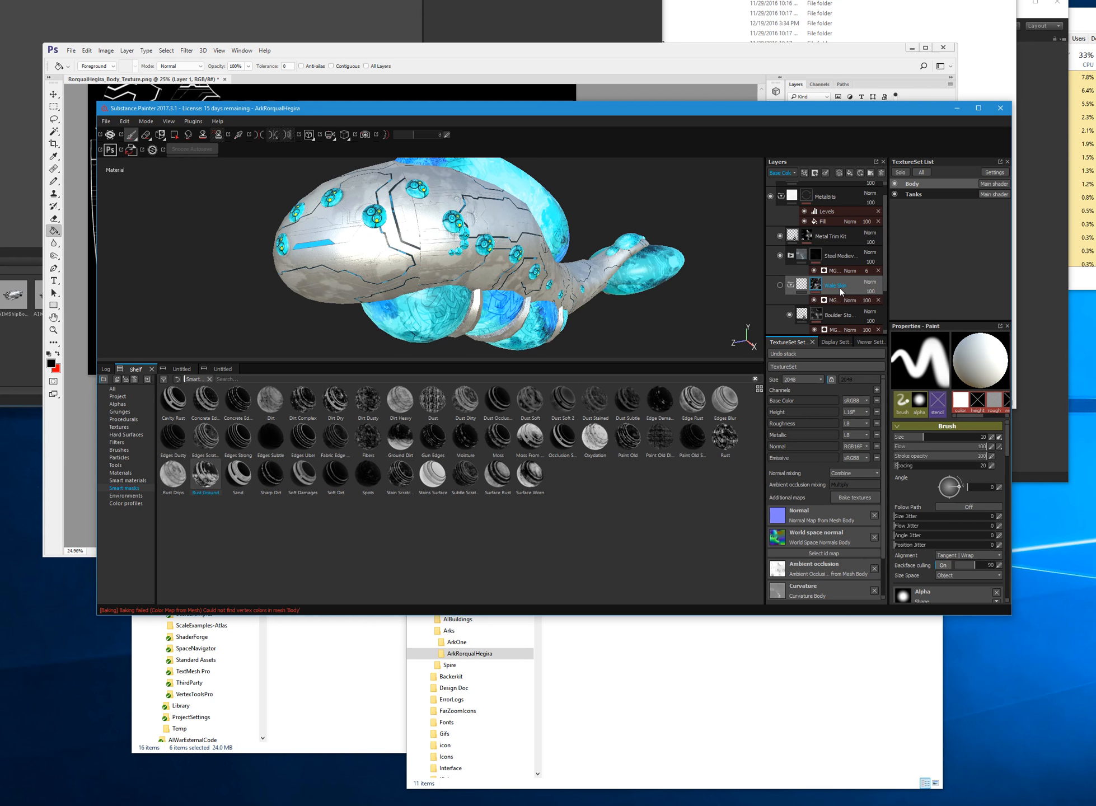
{"action": "key", "text": "Delete"}
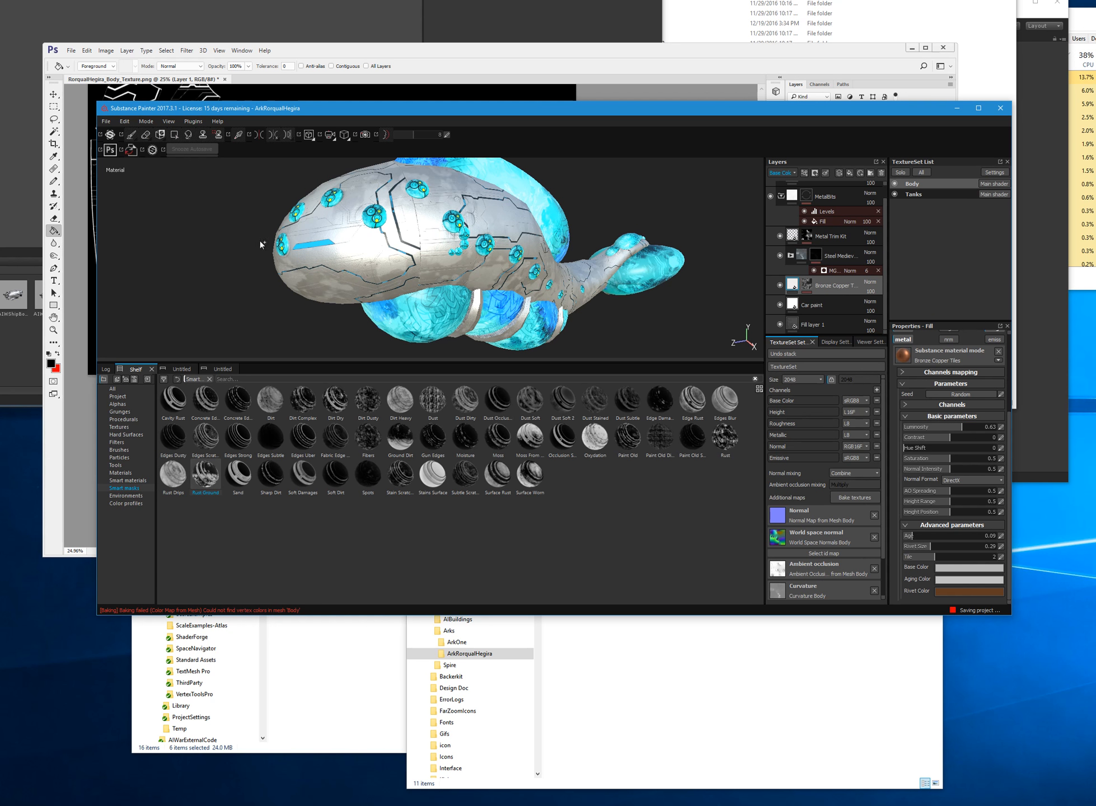
{"action": "left_click_drag", "start_coordinate": [239, 273], "coordinate": [452, 287], "text": "alt"}
{"action": "scroll", "coordinate": [452, 287], "scroll_direction": "up", "scroll_amount": 5}
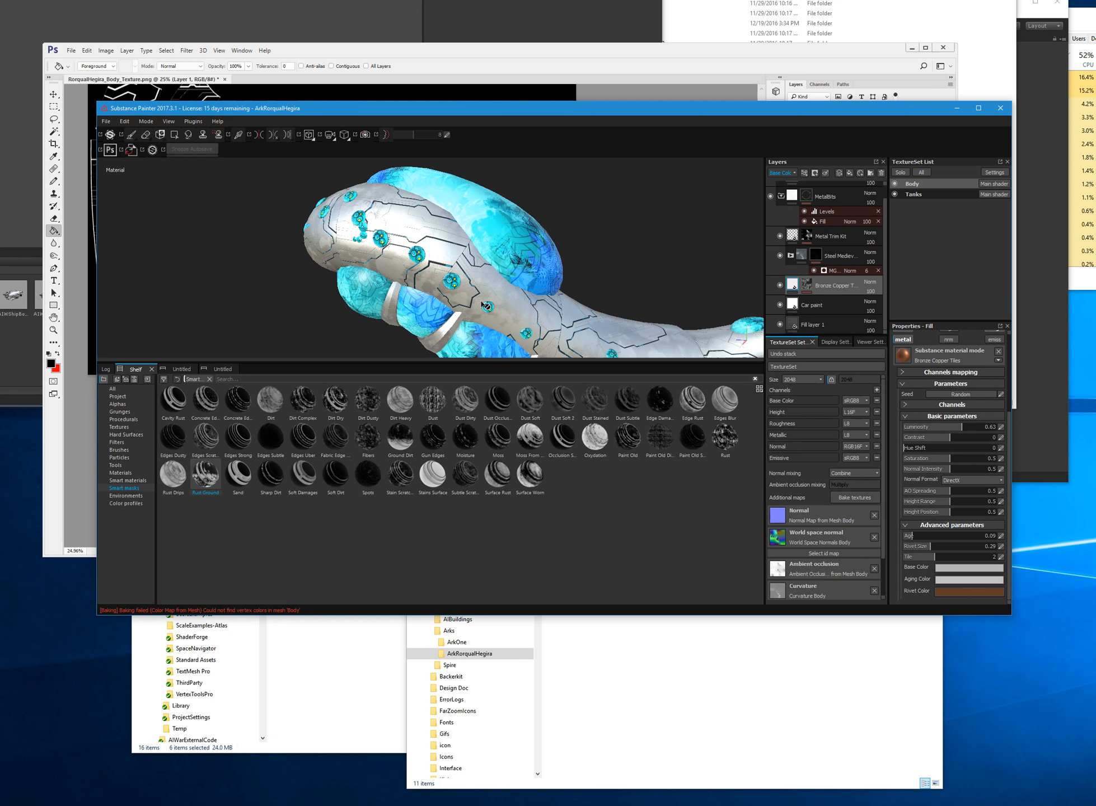
{"action": "left_click", "coordinate": [663, 706]}
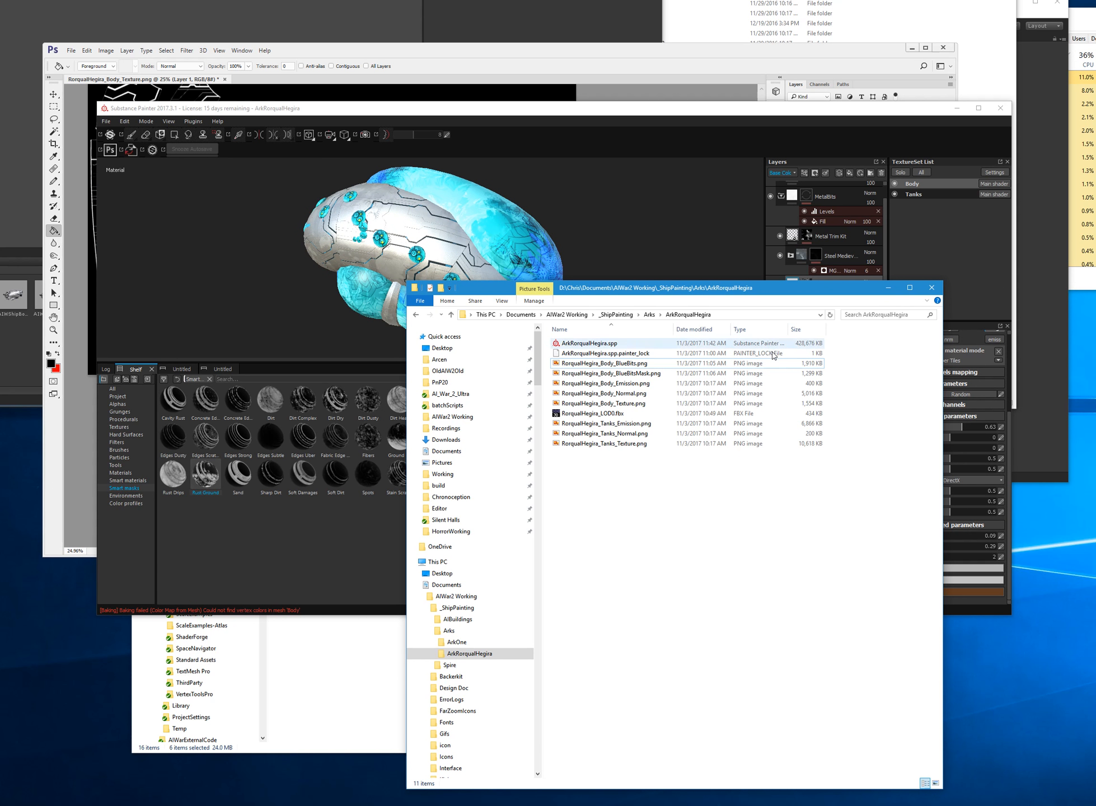
{"action": "left_click", "coordinate": [541, 116]}
- Examine the metal body up close from several angles, with the MetalBits folder collapsed in the layer stack
{"action": "mouse_move", "coordinate": [273, 290]}
{"action": "left_mouse_down", "text": "alt"}
{"action": "mouse_move", "coordinate": [498, 288]}
{"action": "mouse_move", "coordinate": [355, 288]}
{"action": "mouse_move", "coordinate": [432, 290]}
{"action": "left_mouse_up", "text": "alt"}
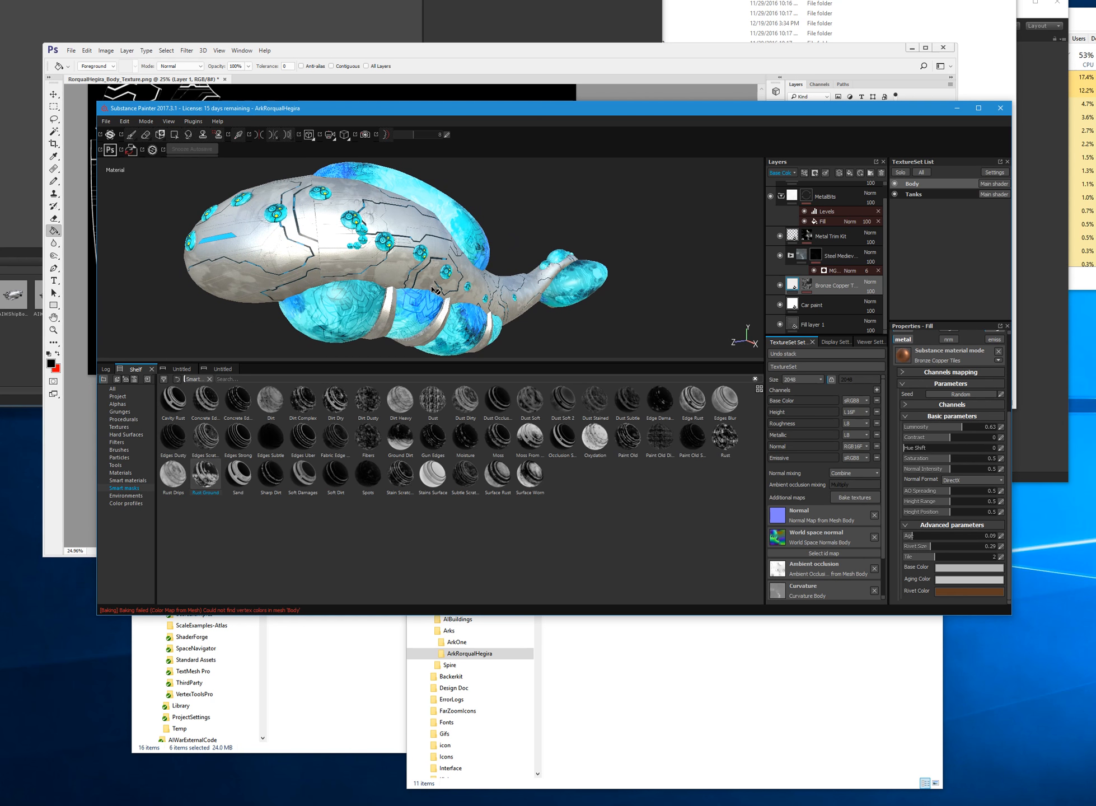
{"action": "scroll", "coordinate": [335, 251], "scroll_direction": "up", "scroll_amount": 5}
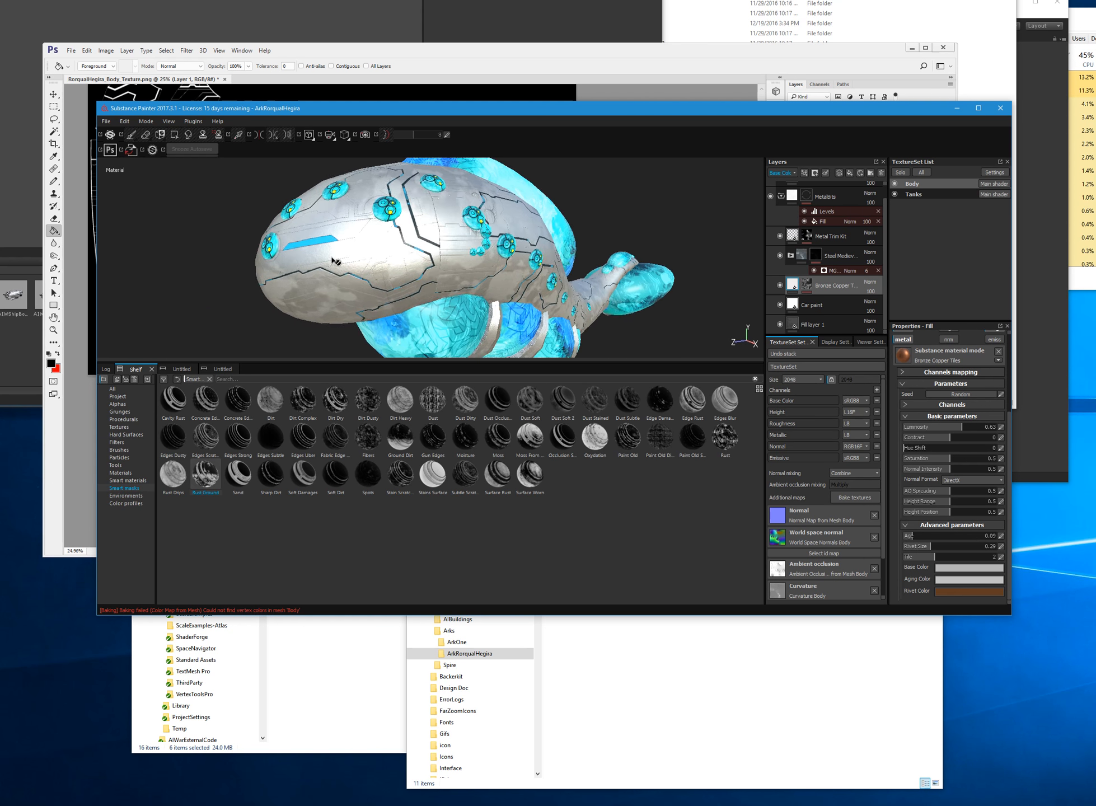
{"action": "left_click_drag", "start_coordinate": [662, 297], "coordinate": [665, 292], "text": "alt"}
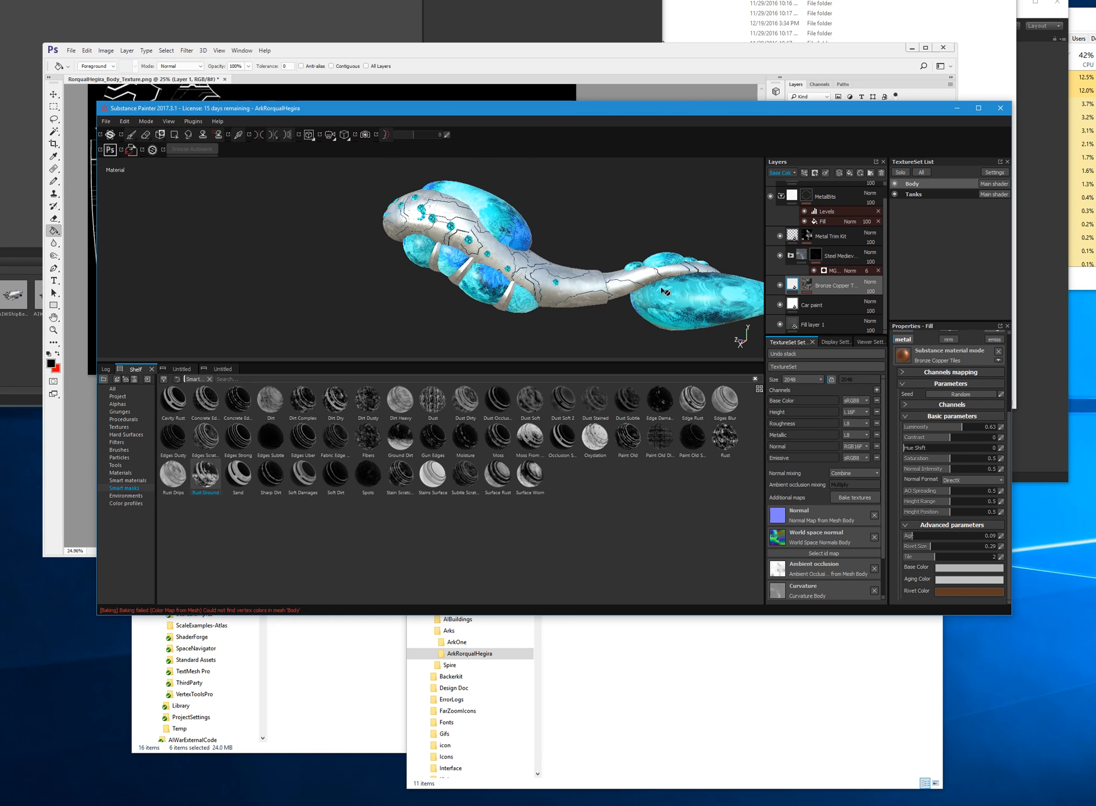
{"action": "left_click", "coordinate": [781, 196]}
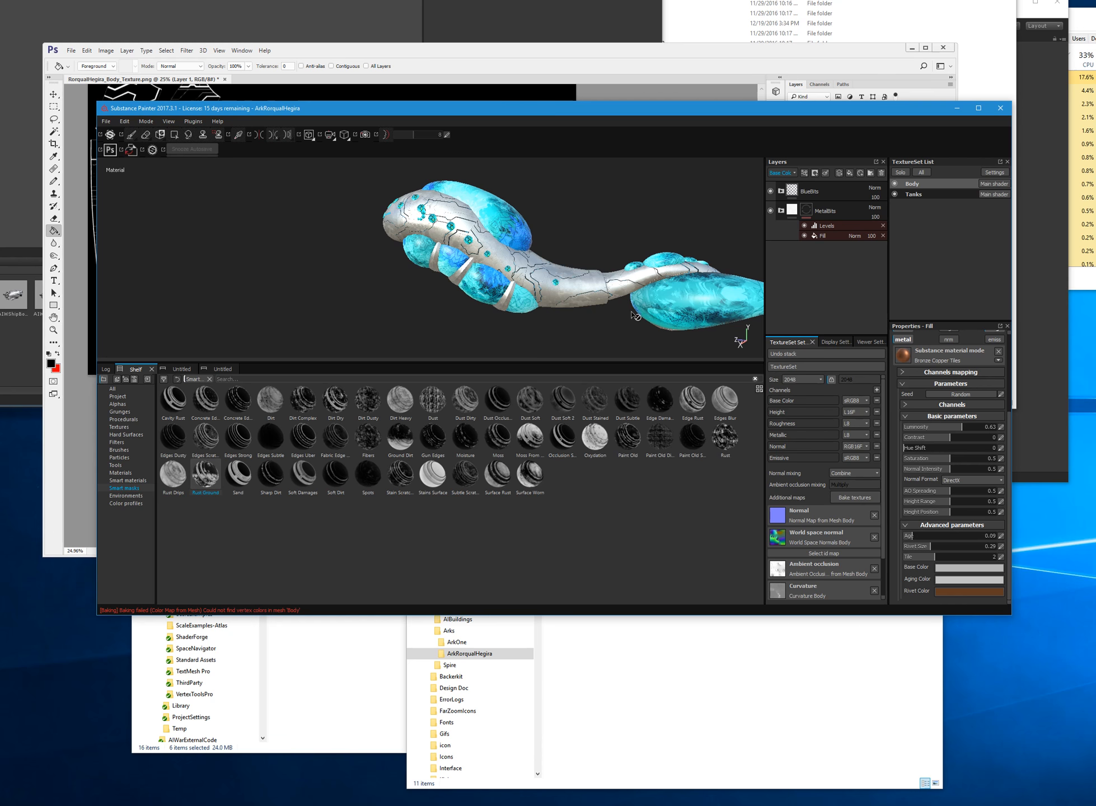
{"action": "scroll", "coordinate": [447, 229], "scroll_direction": "up", "scroll_amount": 4}
{"action": "scroll", "coordinate": [447, 230], "scroll_direction": "up", "scroll_amount": 3}
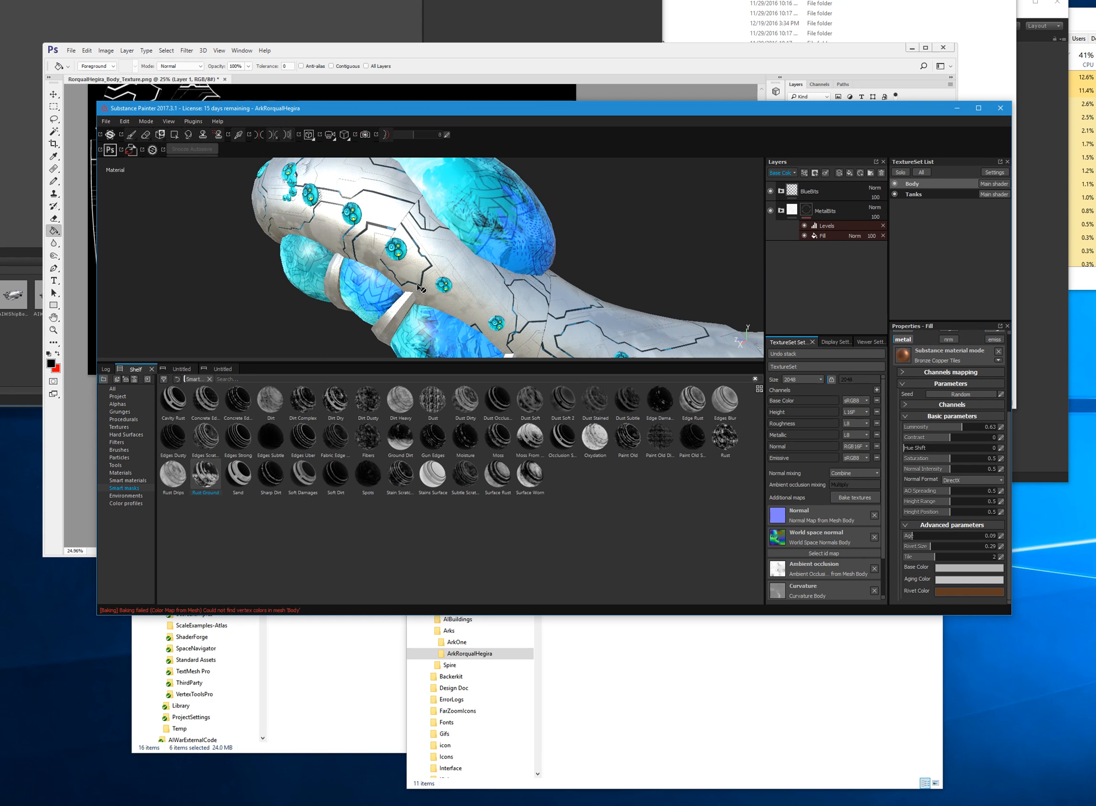
{"action": "scroll", "coordinate": [394, 245], "scroll_direction": "up", "scroll_amount": 3}
{"action": "scroll", "coordinate": [393, 245], "scroll_direction": "down", "scroll_amount": 5}
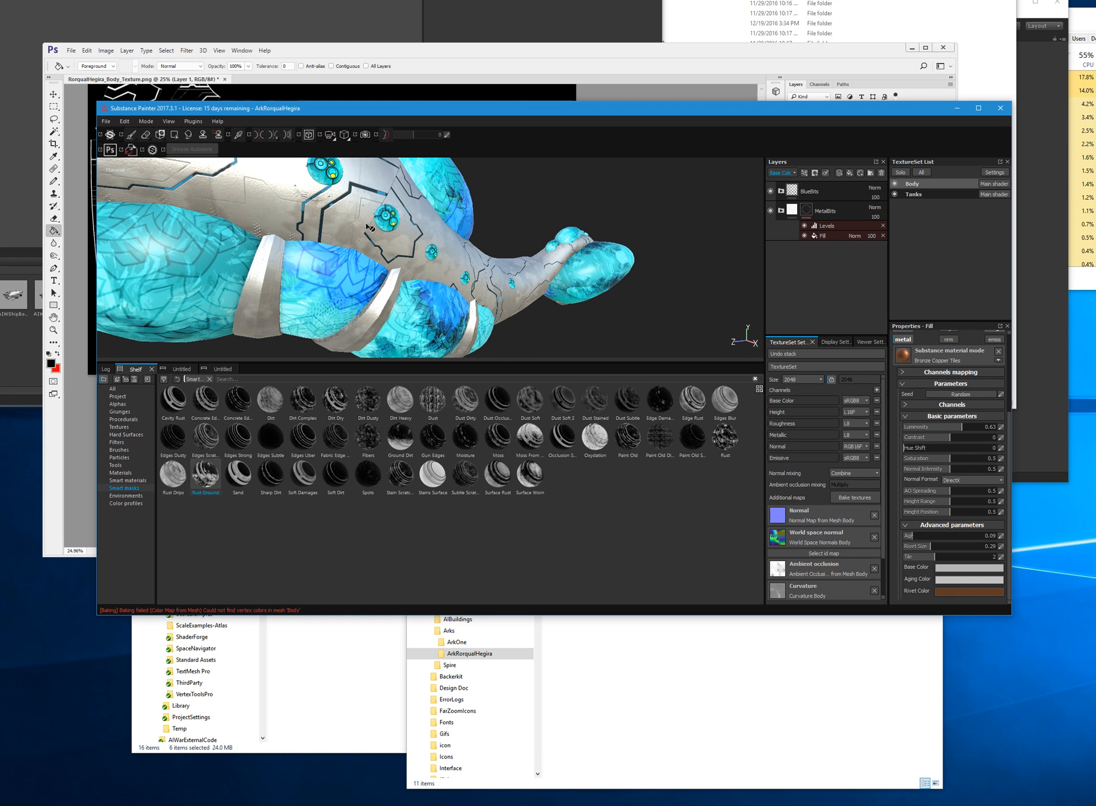
{"action": "scroll", "coordinate": [397, 246], "scroll_direction": "down", "scroll_amount": 1}
{"action": "scroll", "coordinate": [397, 246], "scroll_direction": "up", "scroll_amount": 2}
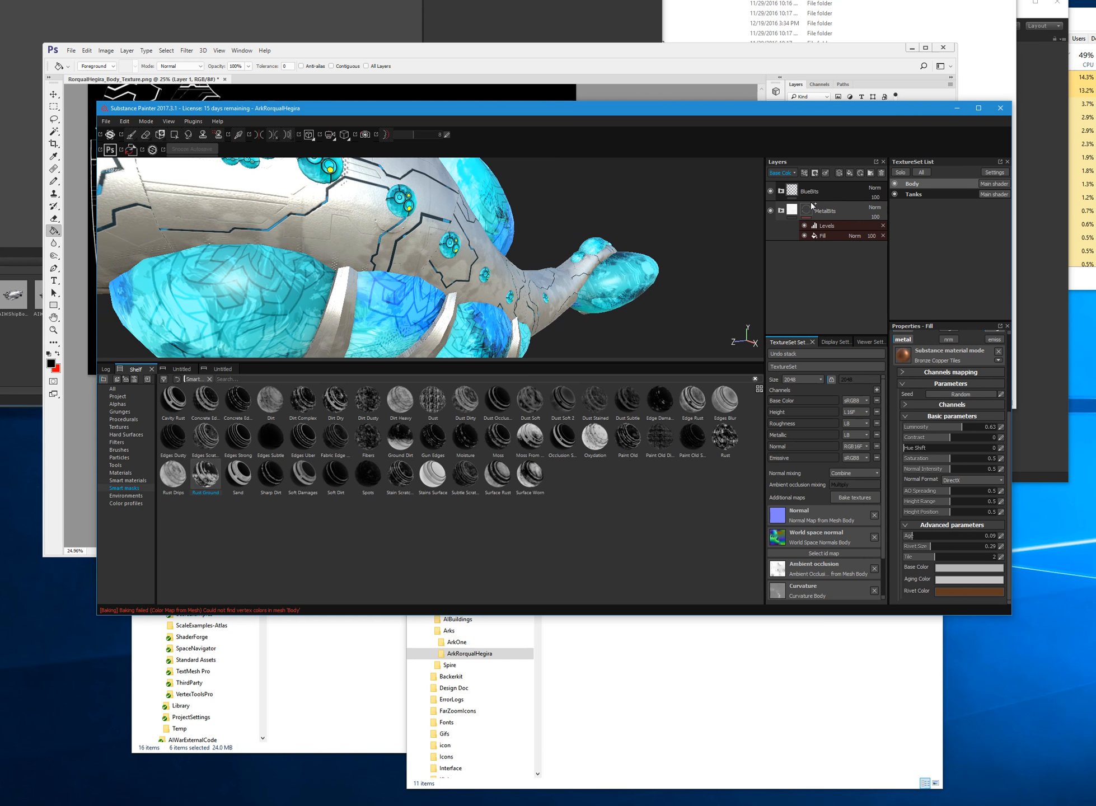
- Add a new folder above MetalBits, put the existing BlueBits folder inside it, and name the new folder BlueBits
{"action": "left_click", "coordinate": [842, 187]}
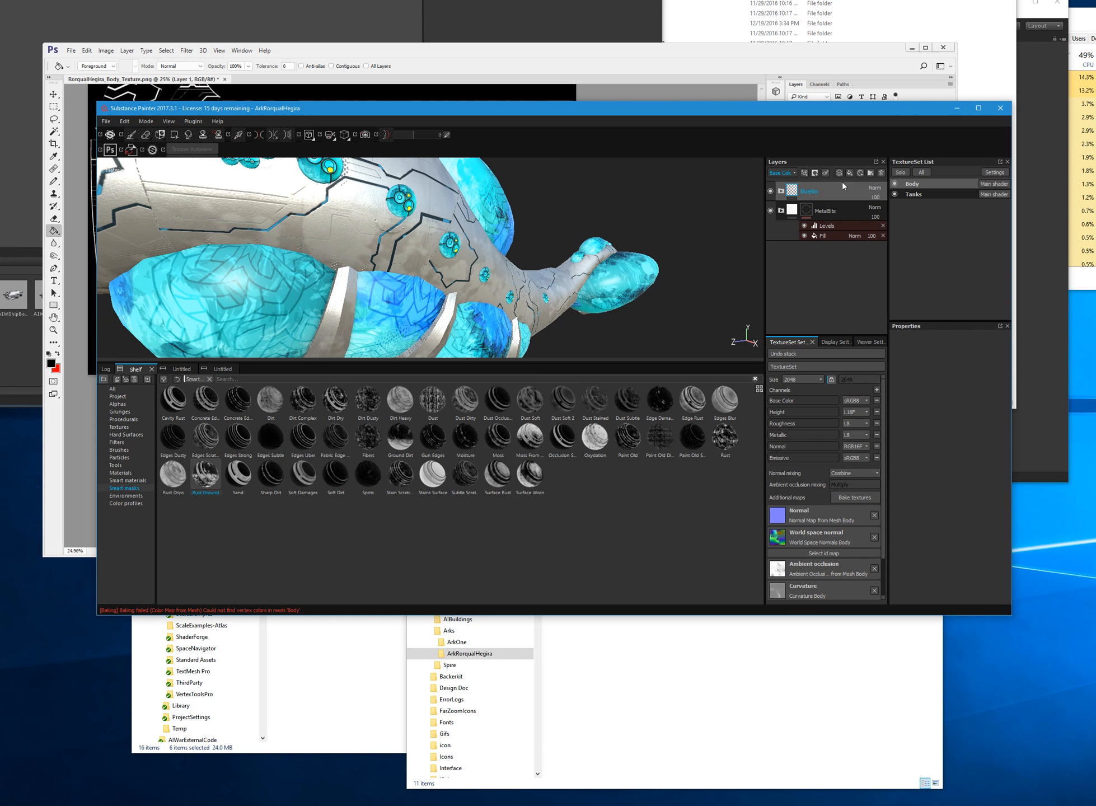
{"action": "left_click", "coordinate": [871, 173]}
{"action": "mouse_move", "coordinate": [824, 207]}
{"action": "left_mouse_down"}
{"action": "mouse_move", "coordinate": [807, 210]}
{"action": "mouse_move", "coordinate": [838, 196]}
{"action": "left_mouse_up"}
{"action": "double_click", "coordinate": [815, 192]}
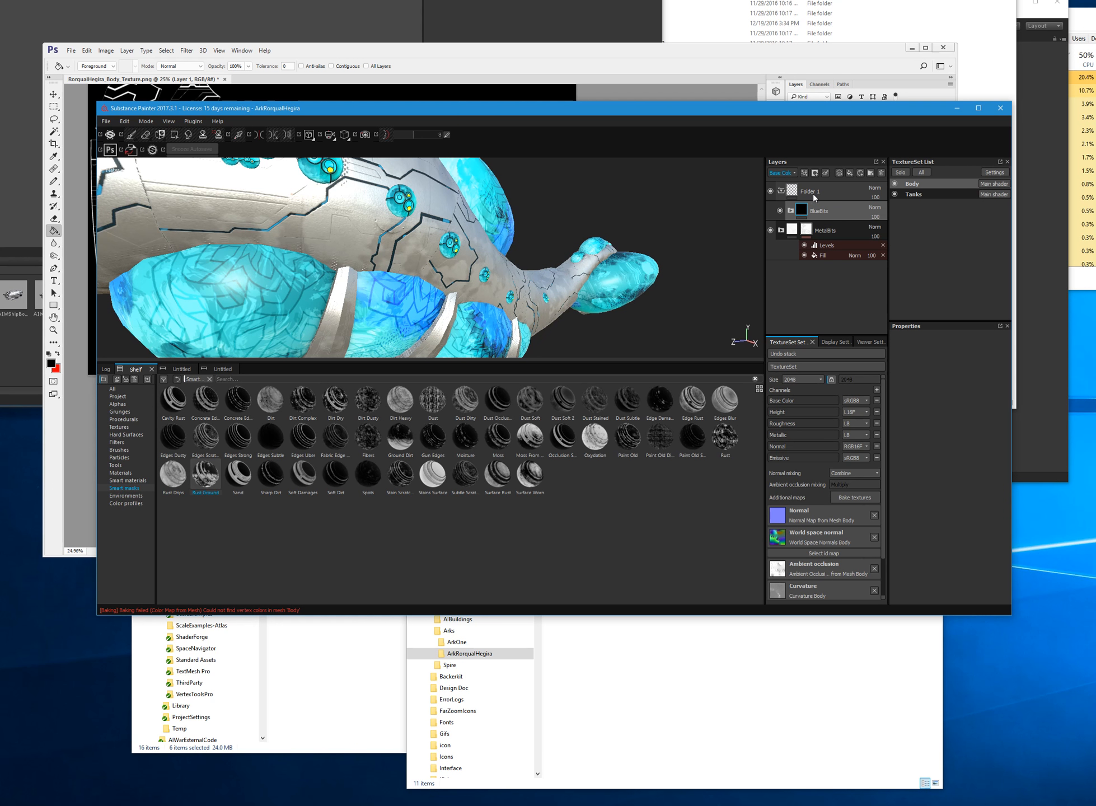
{"action": "type", "text": "BlueBits"}
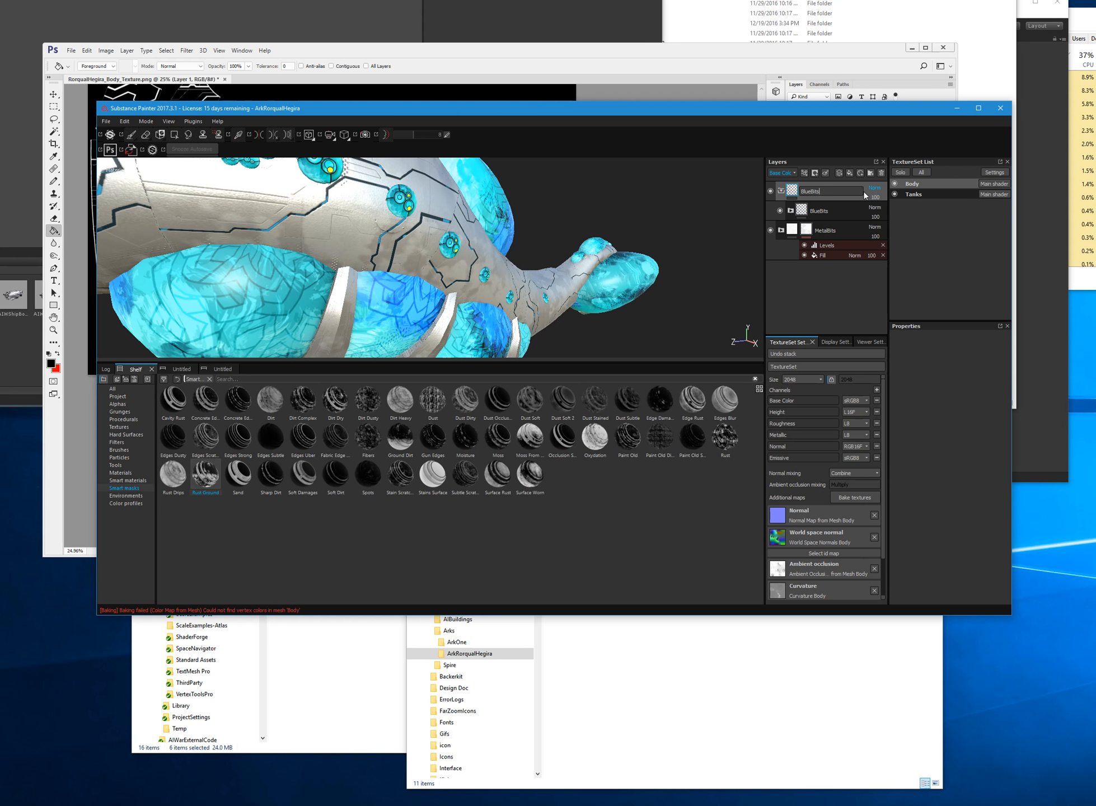
{"action": "key", "text": "Return"}
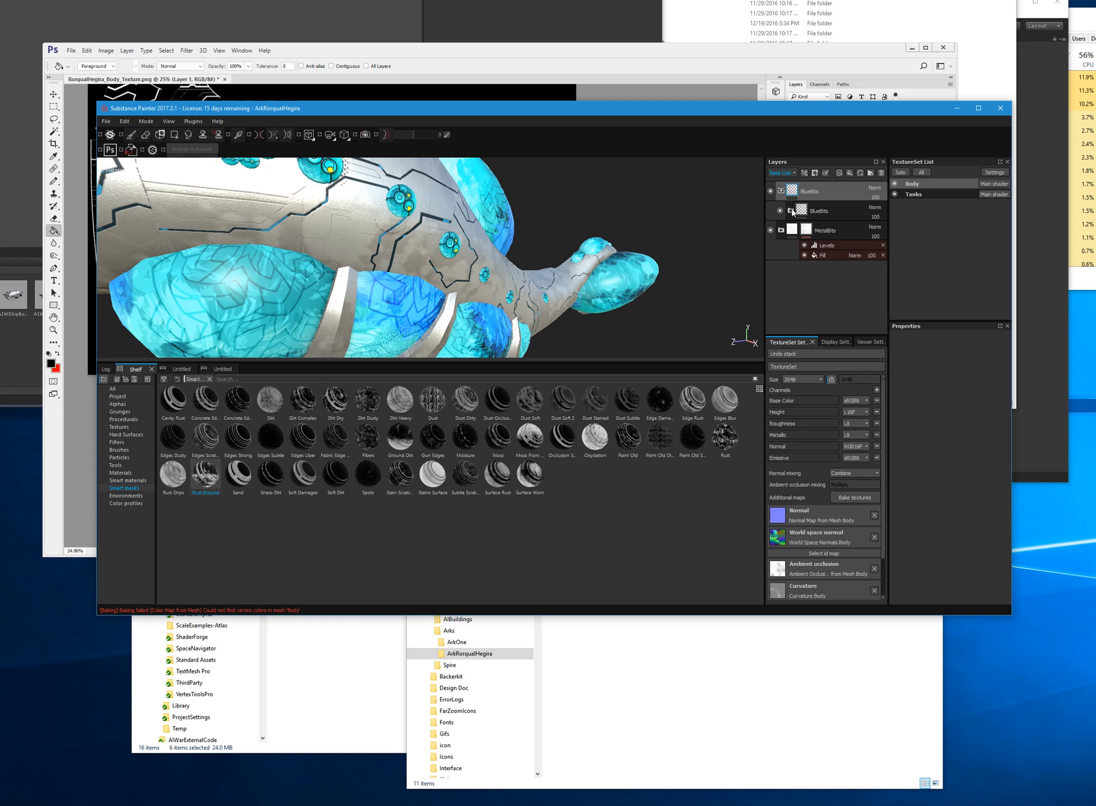
- Toggle the outer BlueBits folder's visibility to check which parts of the body it covers
{"action": "left_click", "coordinate": [771, 191]}
{"action": "left_click", "coordinate": [771, 192]}
{"action": "left_click", "coordinate": [772, 191]}
{"action": "left_click", "coordinate": [771, 192]}
- Search the shelf materials for "glow" and add Electric_Liquid to the outer BlueBits folder
{"action": "left_click", "coordinate": [120, 411]}
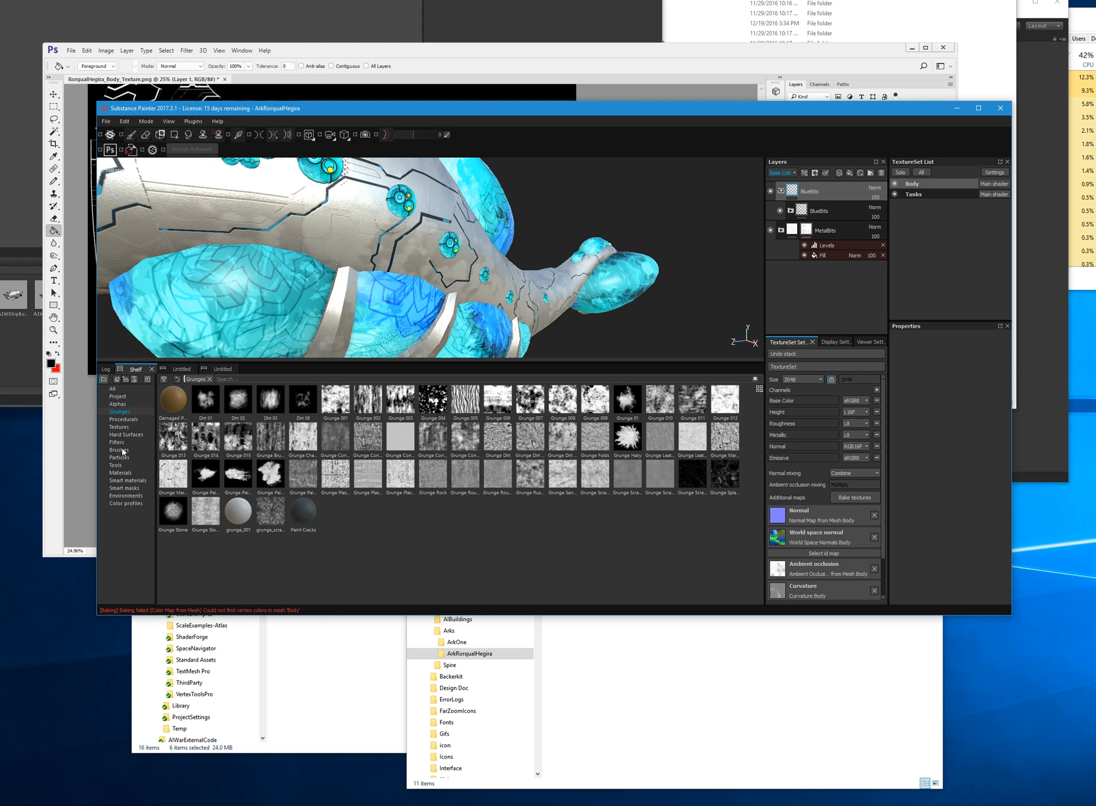
{"action": "left_click", "coordinate": [125, 474]}
{"action": "left_click", "coordinate": [310, 379]}
{"action": "type", "text": "glow"}
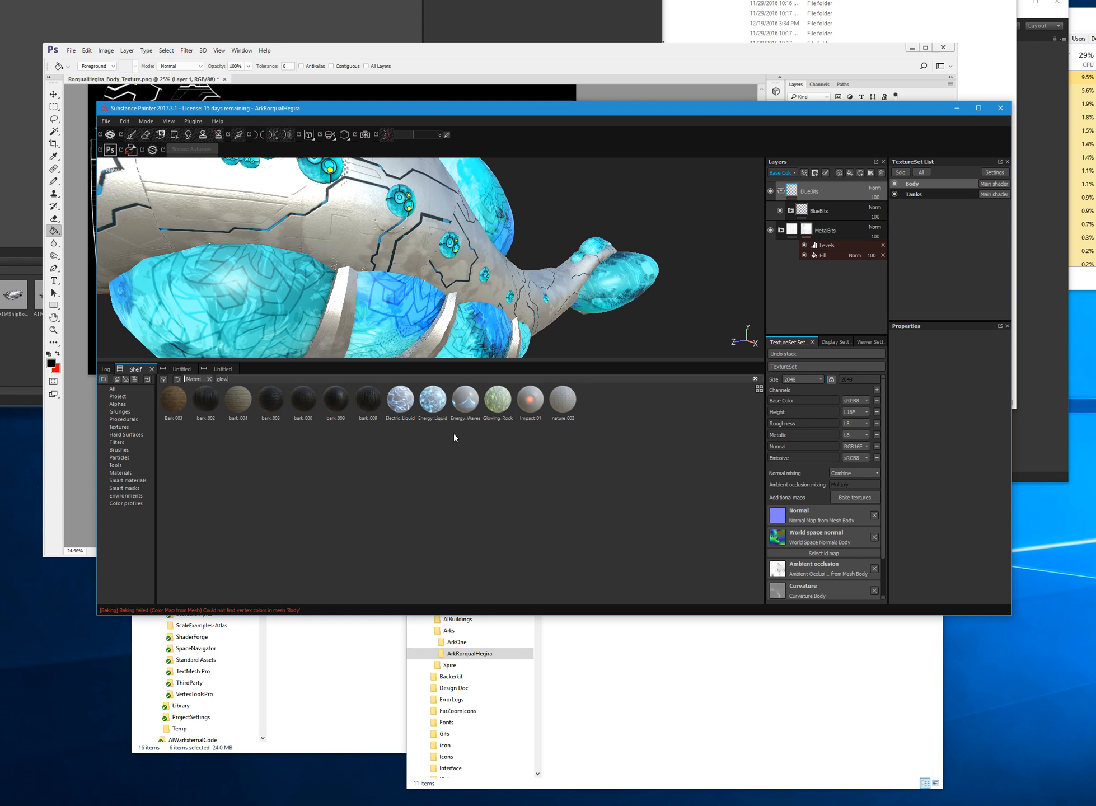
{"action": "left_click_drag", "start_coordinate": [401, 399], "coordinate": [820, 182]}
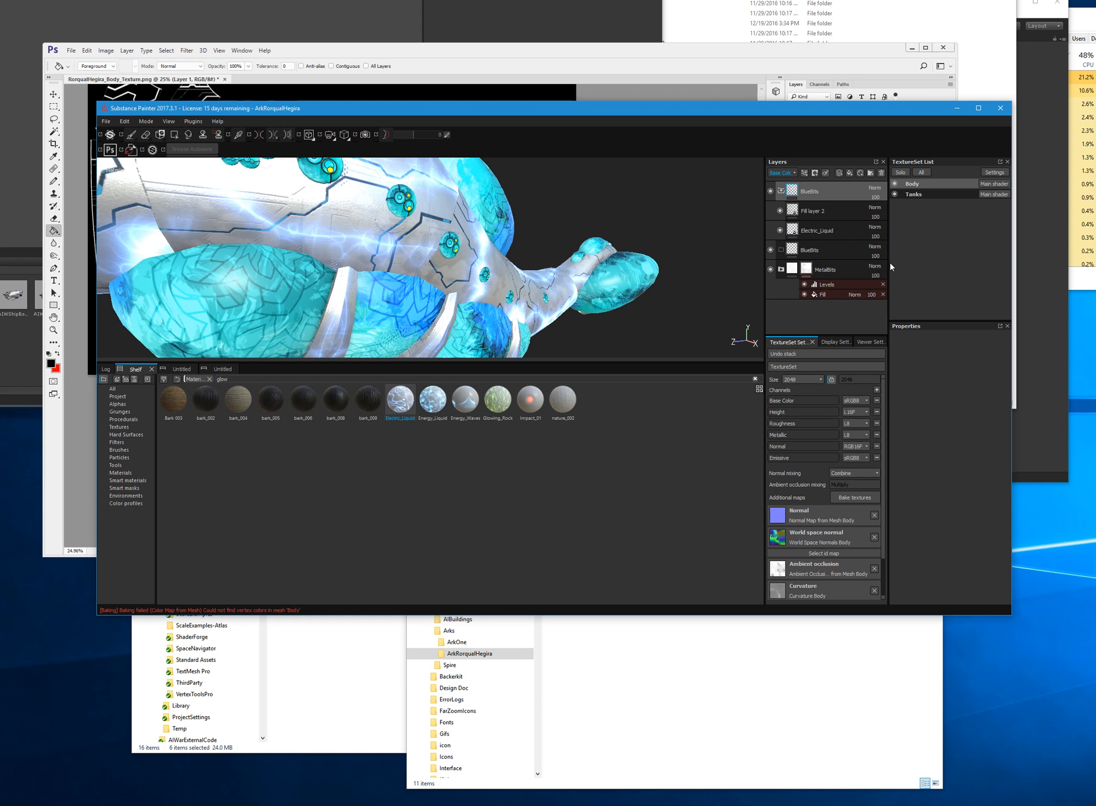
- Delete the emptied old BlueBits folder directly above MetalBits
{"action": "left_click", "coordinate": [849, 251]}
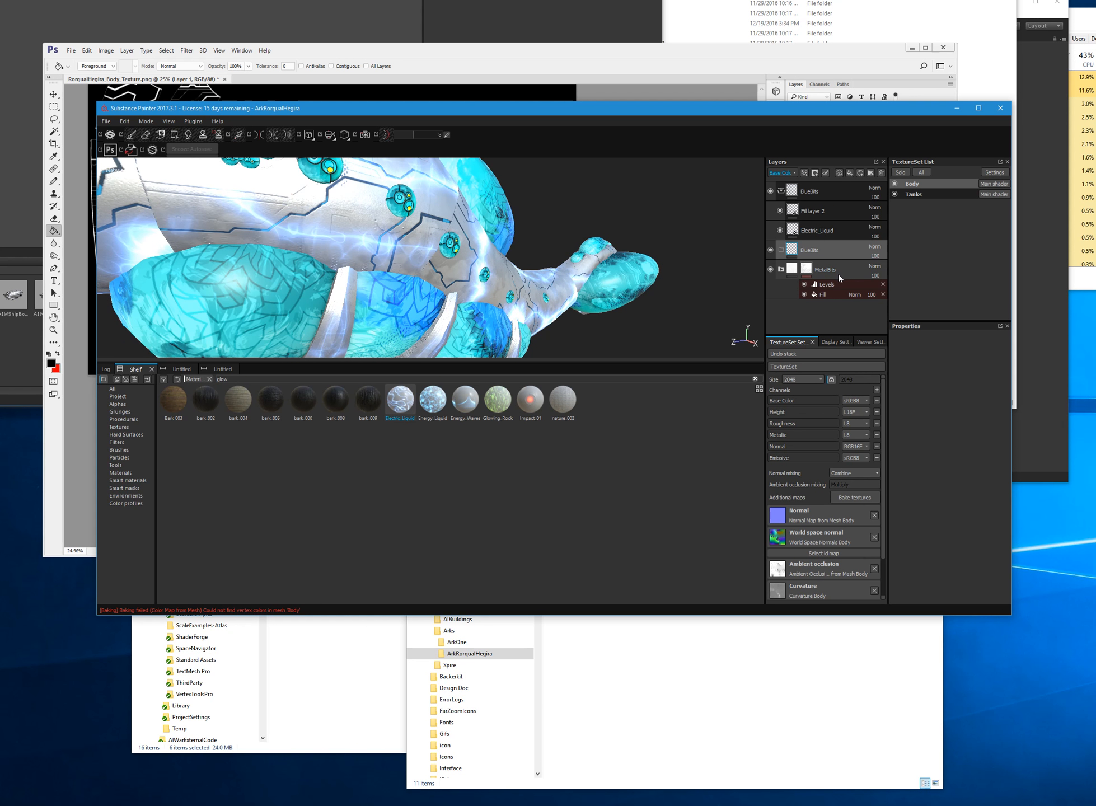
{"action": "key", "text": "Delete"}
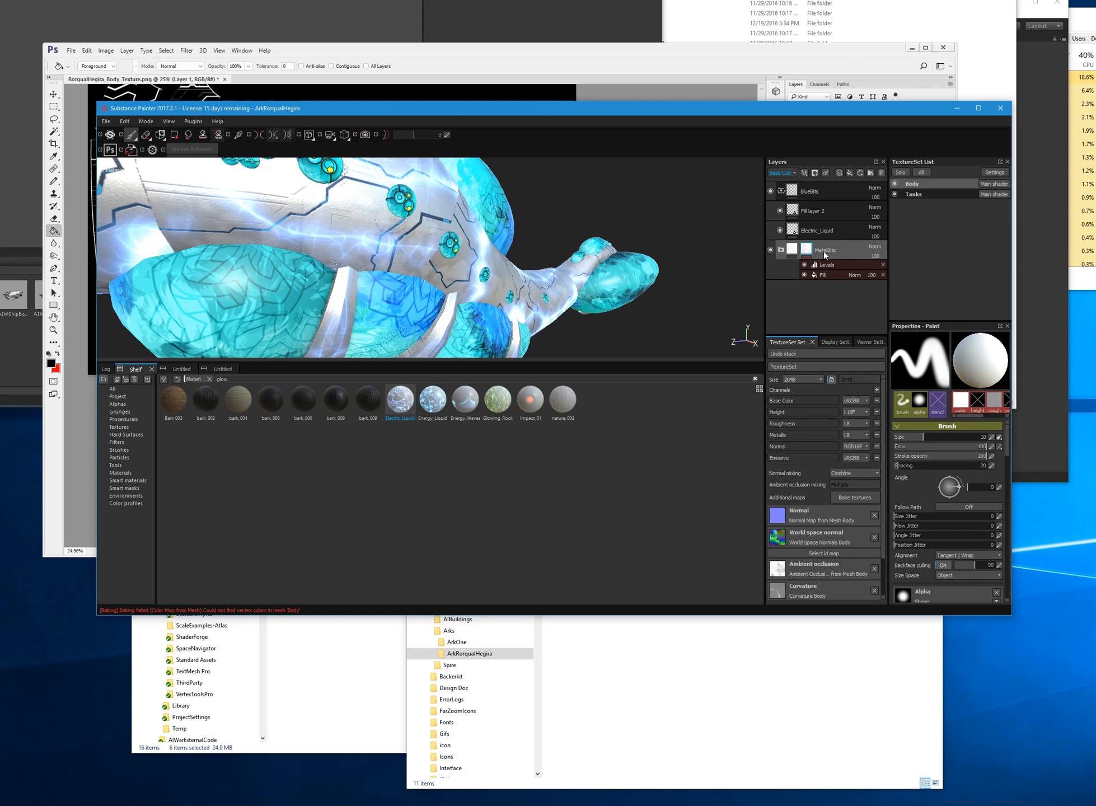
{"action": "right_click", "coordinate": [811, 252]}
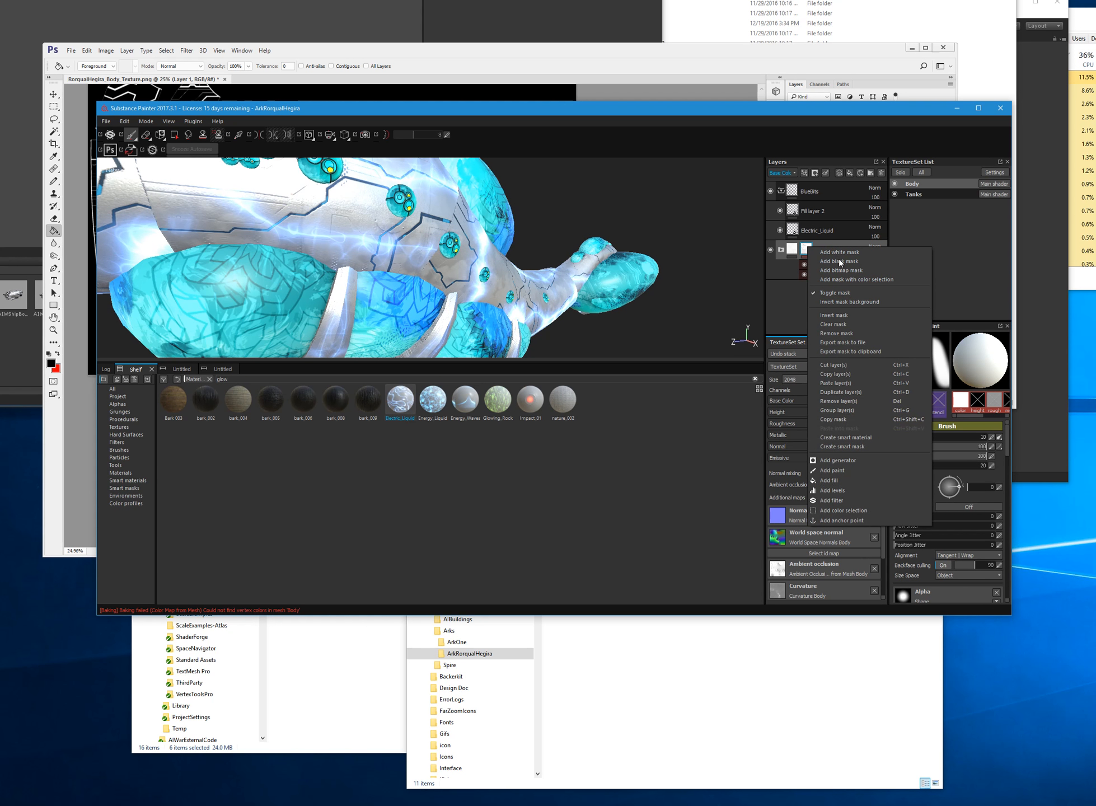
{"action": "left_click", "coordinate": [822, 188]}
{"action": "right_click", "coordinate": [822, 188]}
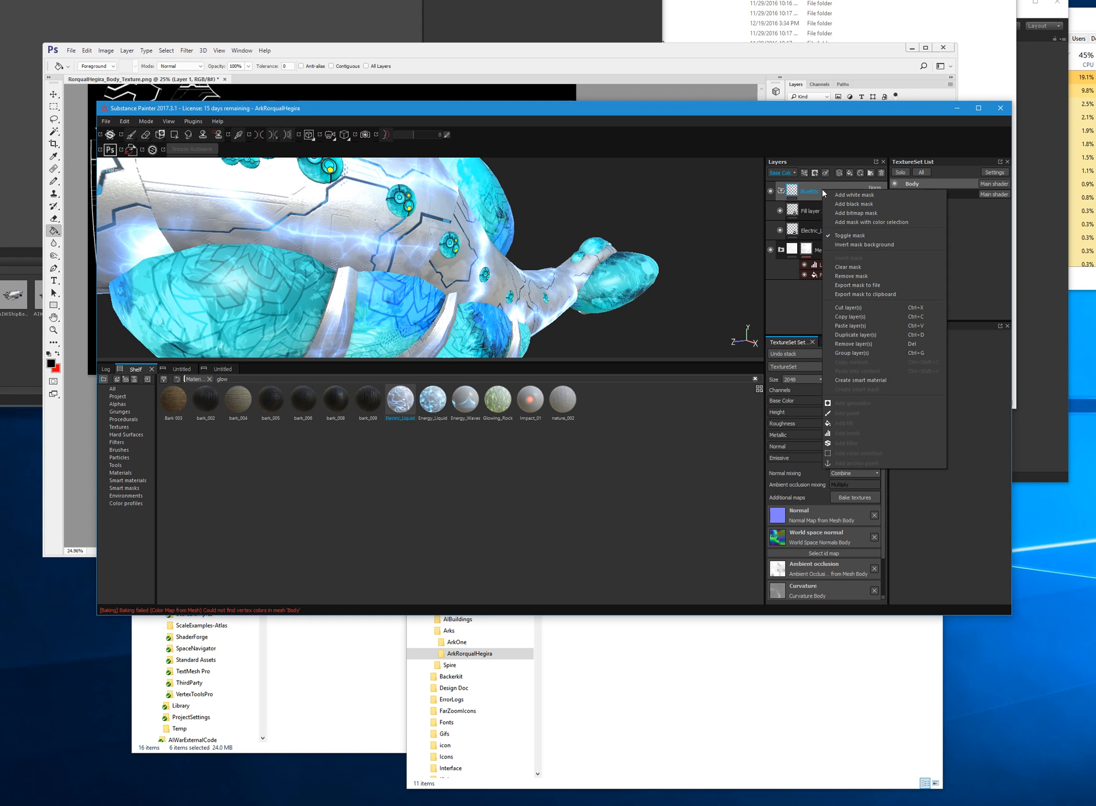
{"action": "left_click", "coordinate": [885, 203]}
{"action": "key", "text": "ctrl+z"}
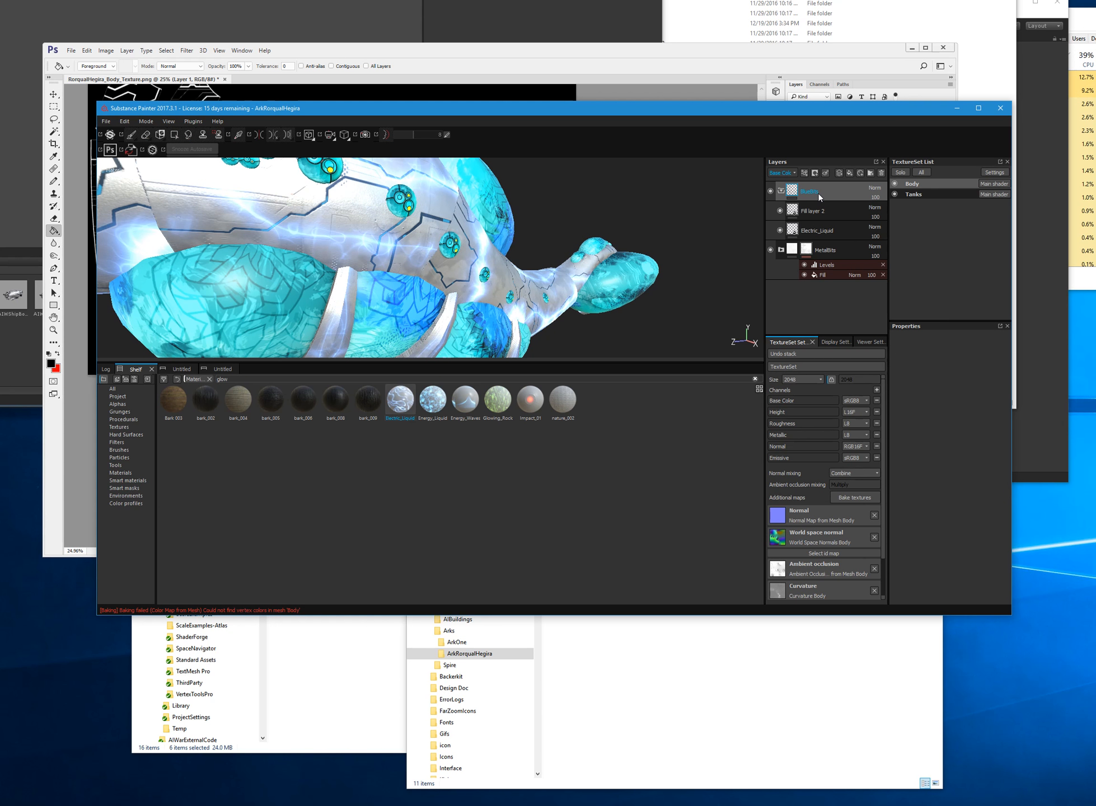
{"action": "right_click", "coordinate": [819, 194]}
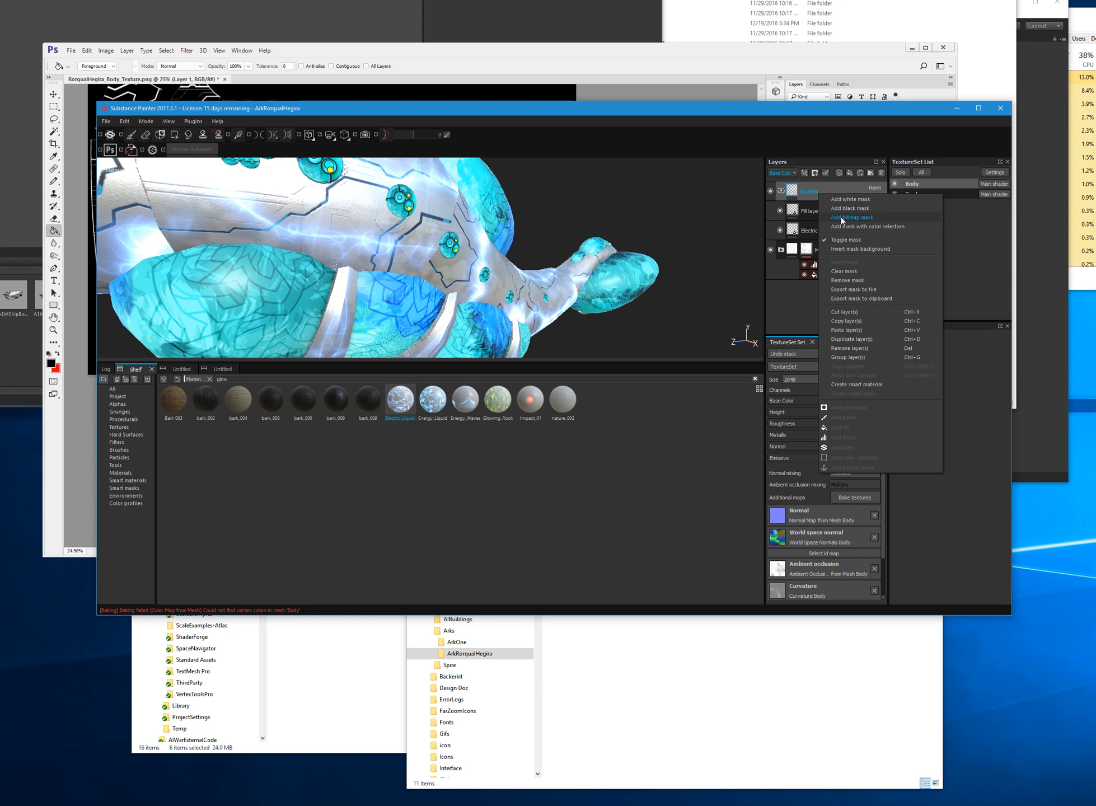
{"action": "left_click", "coordinate": [911, 226]}
{"action": "key", "text": "ctrl+z"}
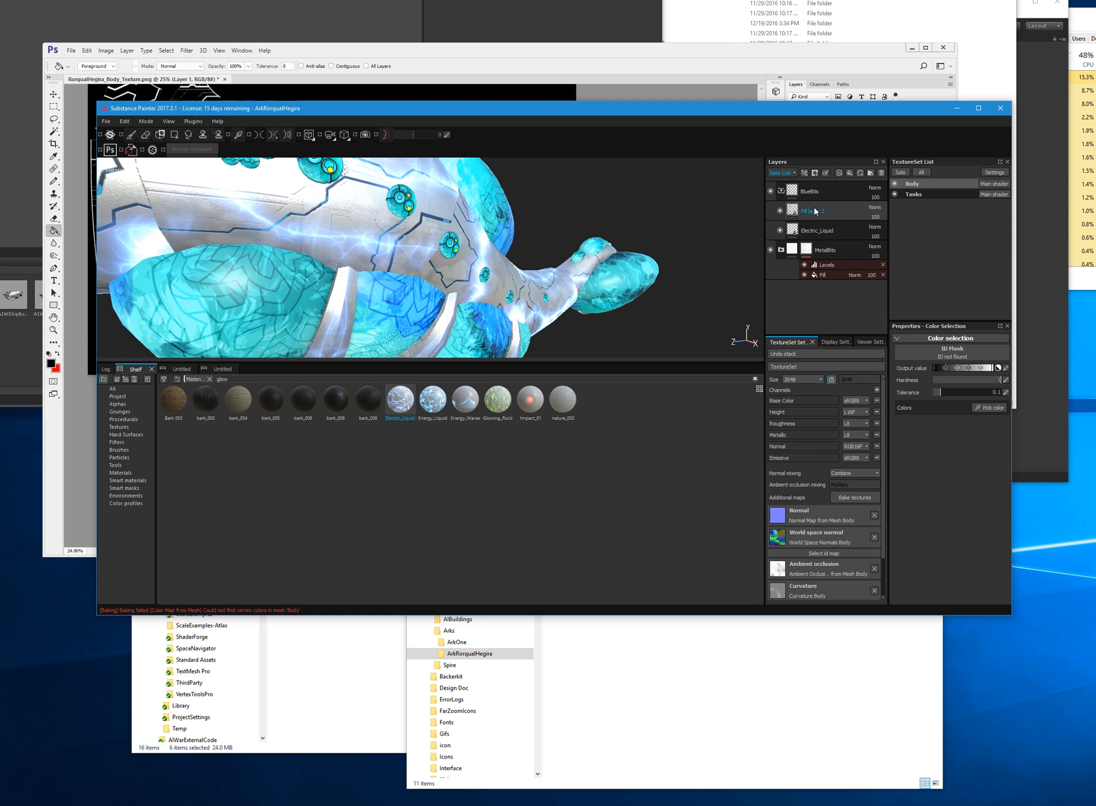
- Add a bitmap mask to the BlueBits folder, using the second RorqualHegira texture matching "blue"
{"action": "right_click", "coordinate": [808, 196]}
{"action": "left_click", "coordinate": [854, 217]}
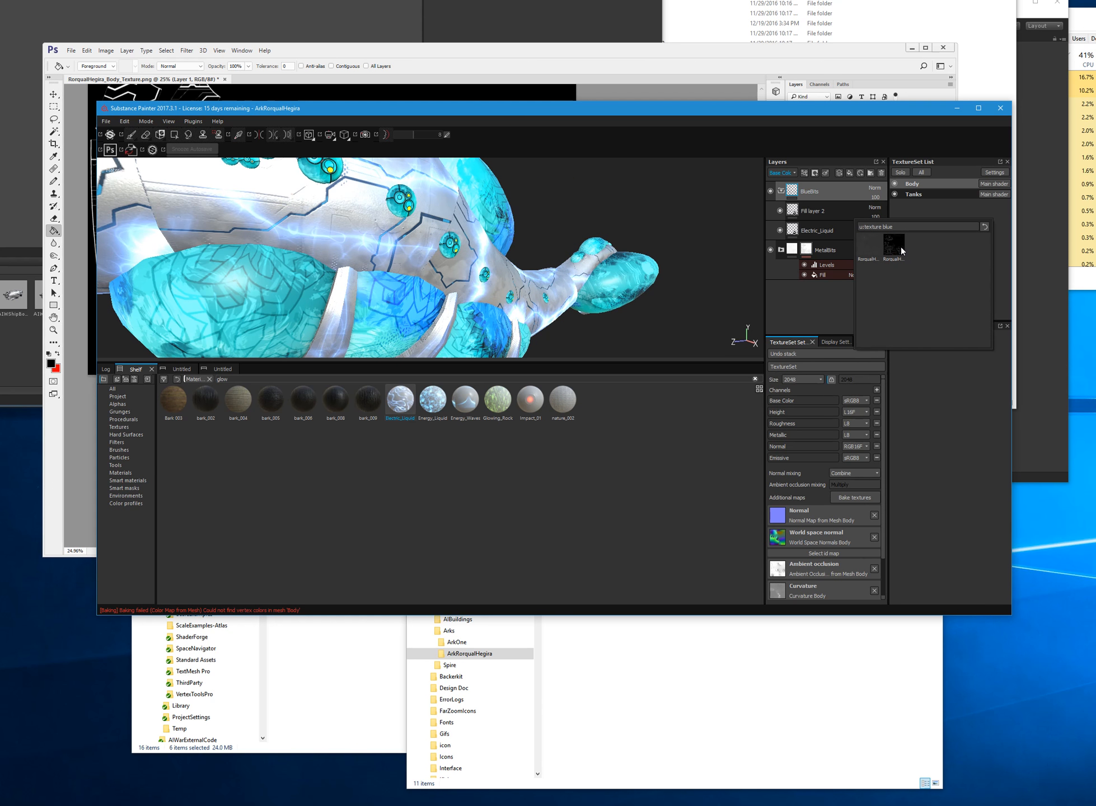
{"action": "left_click", "coordinate": [893, 247]}
{"action": "key", "text": "1"}
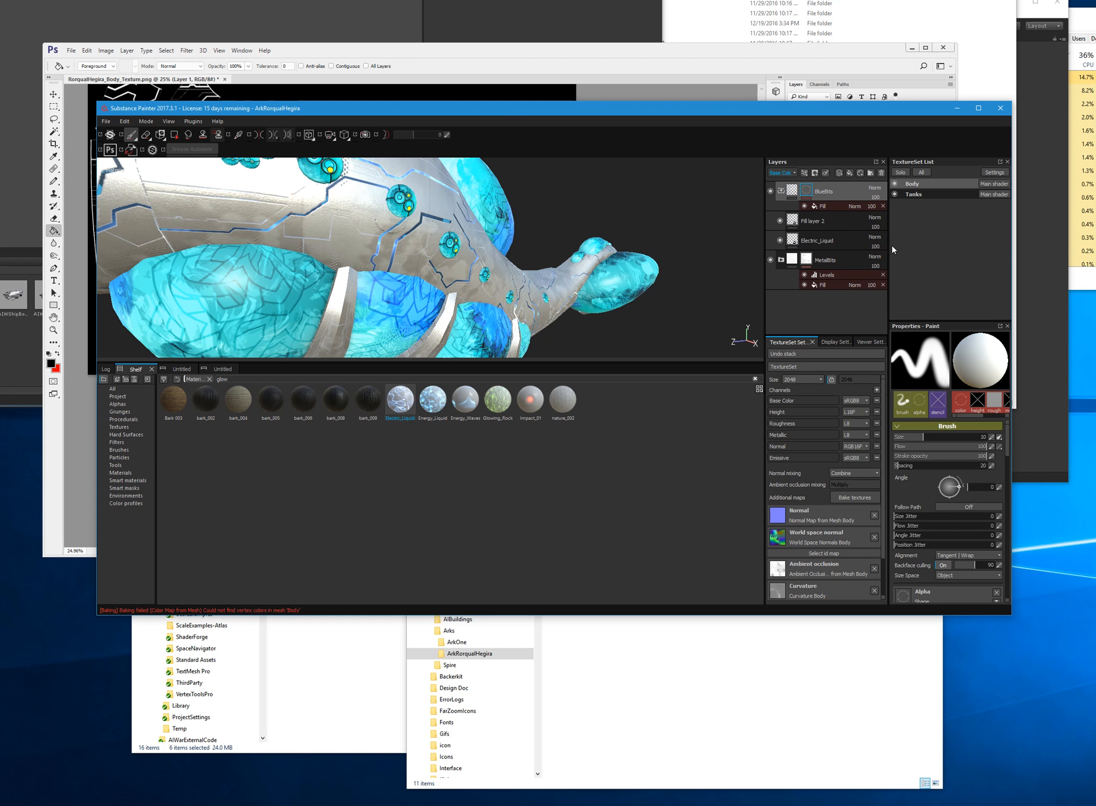
- Check the masked blue details on the body and delete the Electric_Liquid layer from the BlueBits folder
{"action": "left_click_drag", "start_coordinate": [520, 286], "coordinate": [456, 293], "text": "alt"}
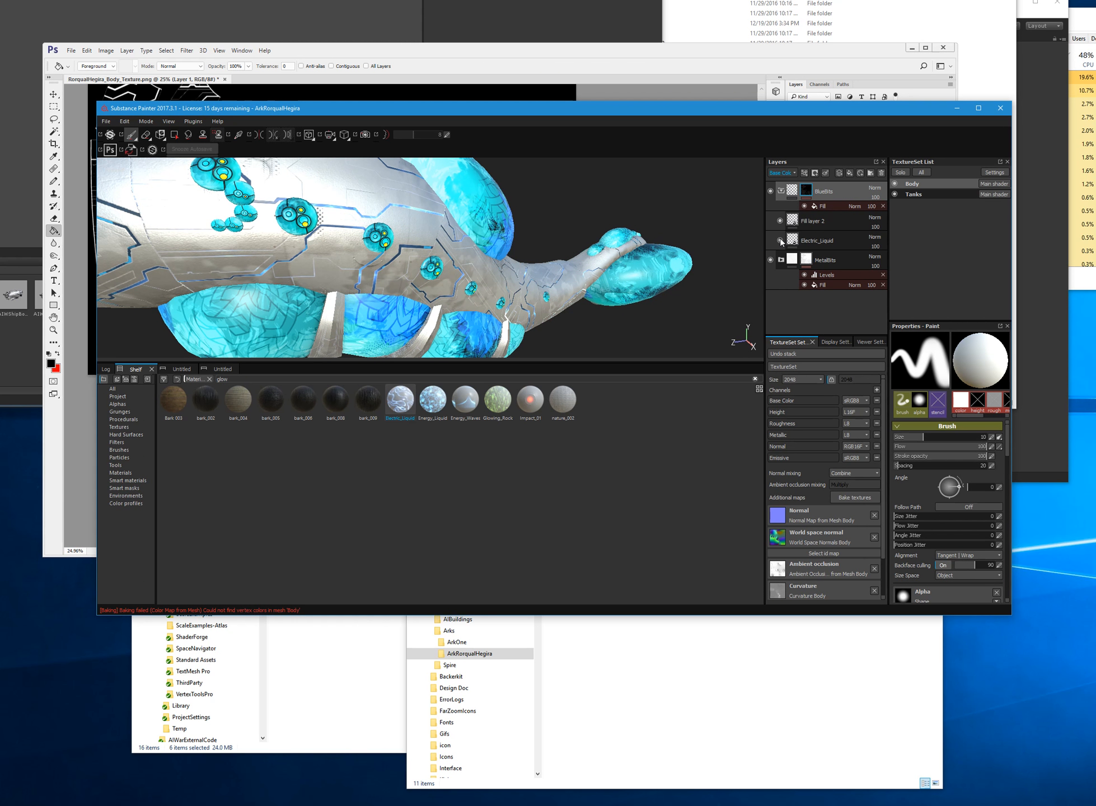
{"action": "middle_click_drag", "start_coordinate": [311, 239], "coordinate": [492, 235], "text": "alt"}
{"action": "left_click_drag", "start_coordinate": [392, 252], "coordinate": [409, 243], "text": "alt"}
{"action": "left_click", "coordinate": [817, 241]}
{"action": "key", "text": "Delete"}
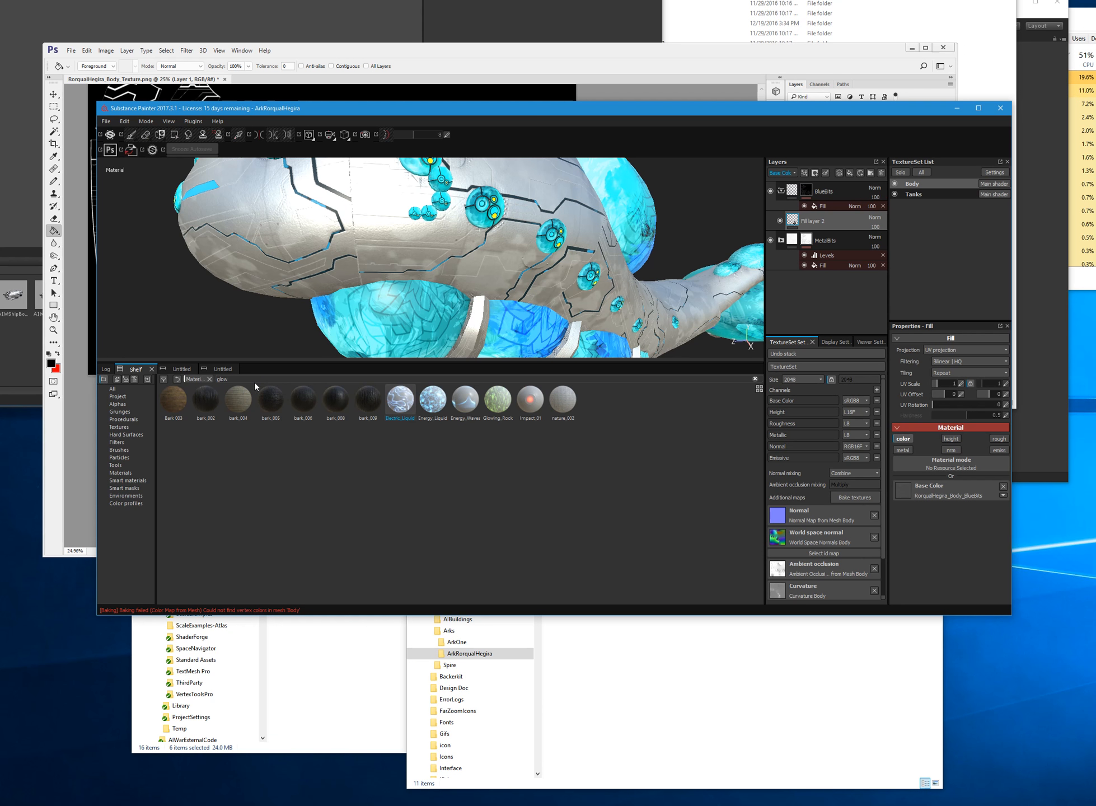
- Search the shelf materials for "silve" and add Silver Pure above Fill layer 2 in the BlueBits folder
{"action": "left_click_drag", "start_coordinate": [244, 379], "coordinate": [194, 379]}
{"action": "key", "text": "BackSpace"}
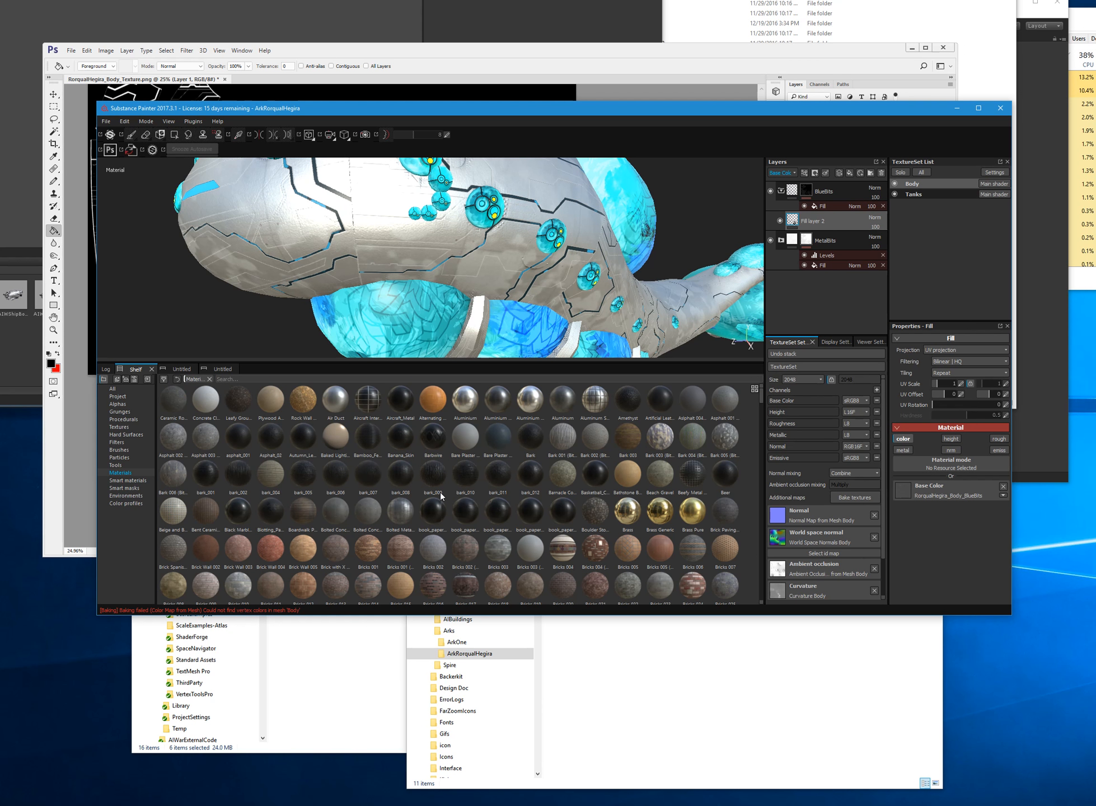
{"action": "mouse_move", "coordinate": [461, 480]}
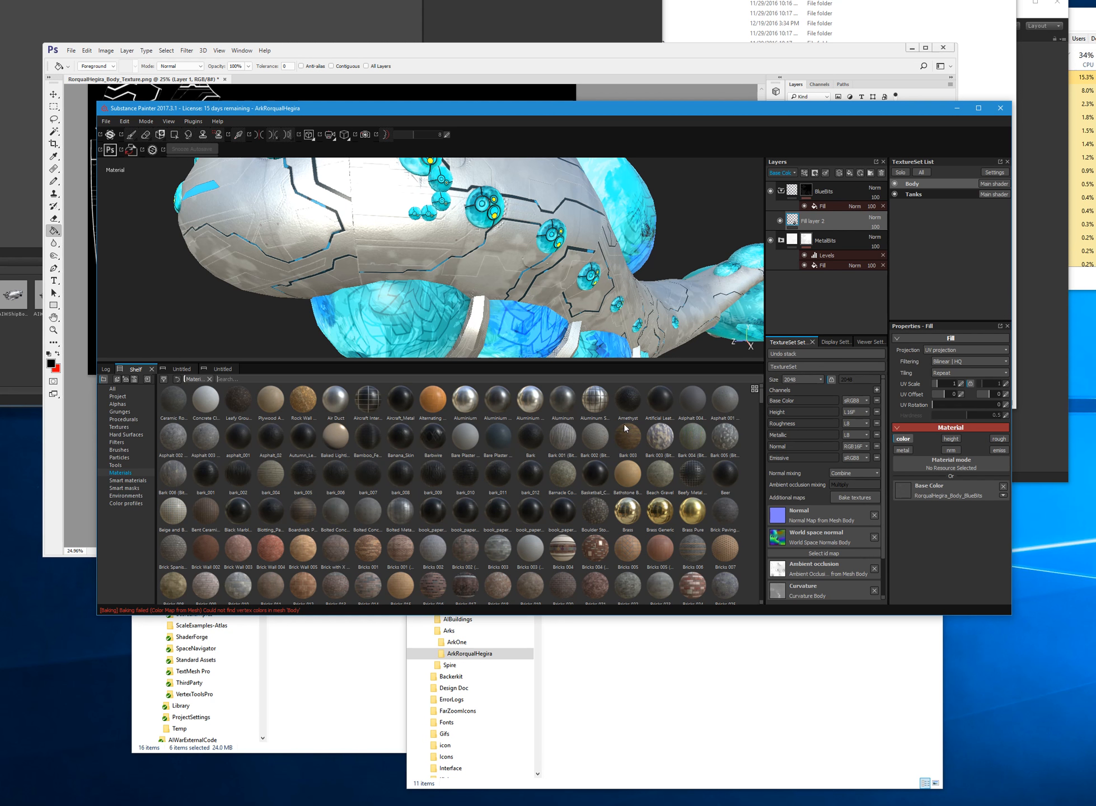
{"action": "left_click", "coordinate": [666, 380]}
{"action": "type", "text": "silve"}
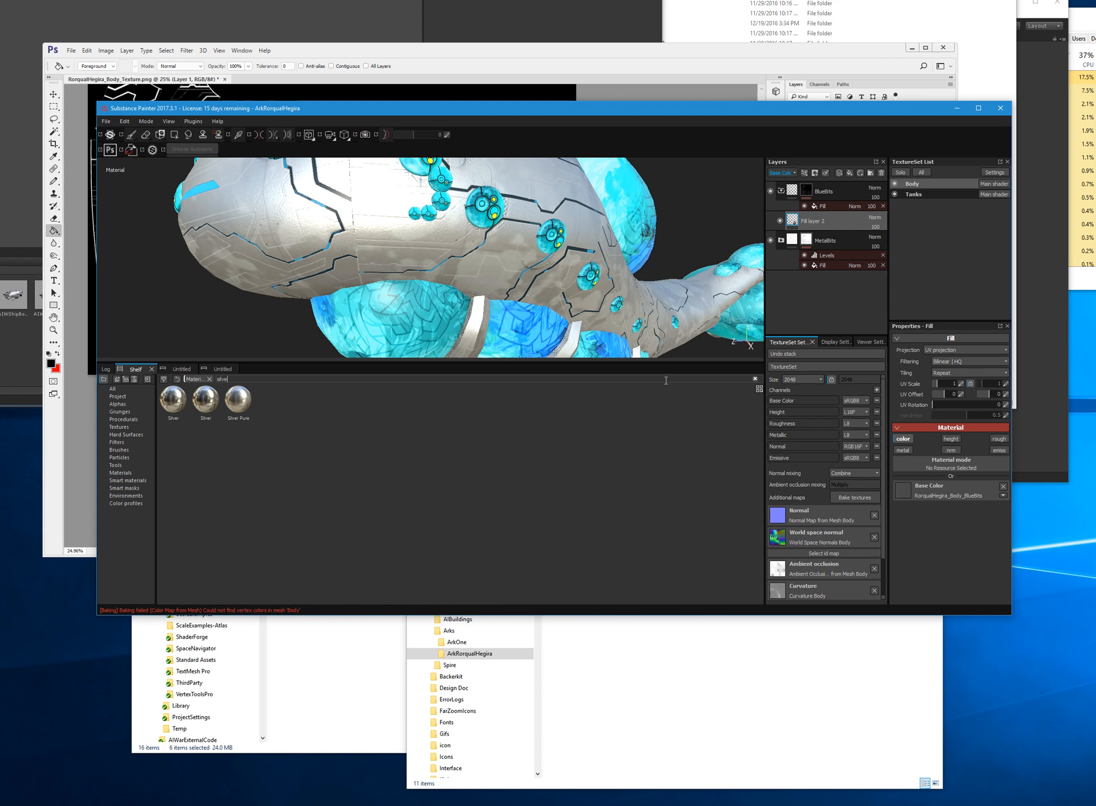
{"action": "left_click_drag", "start_coordinate": [230, 408], "coordinate": [837, 212]}
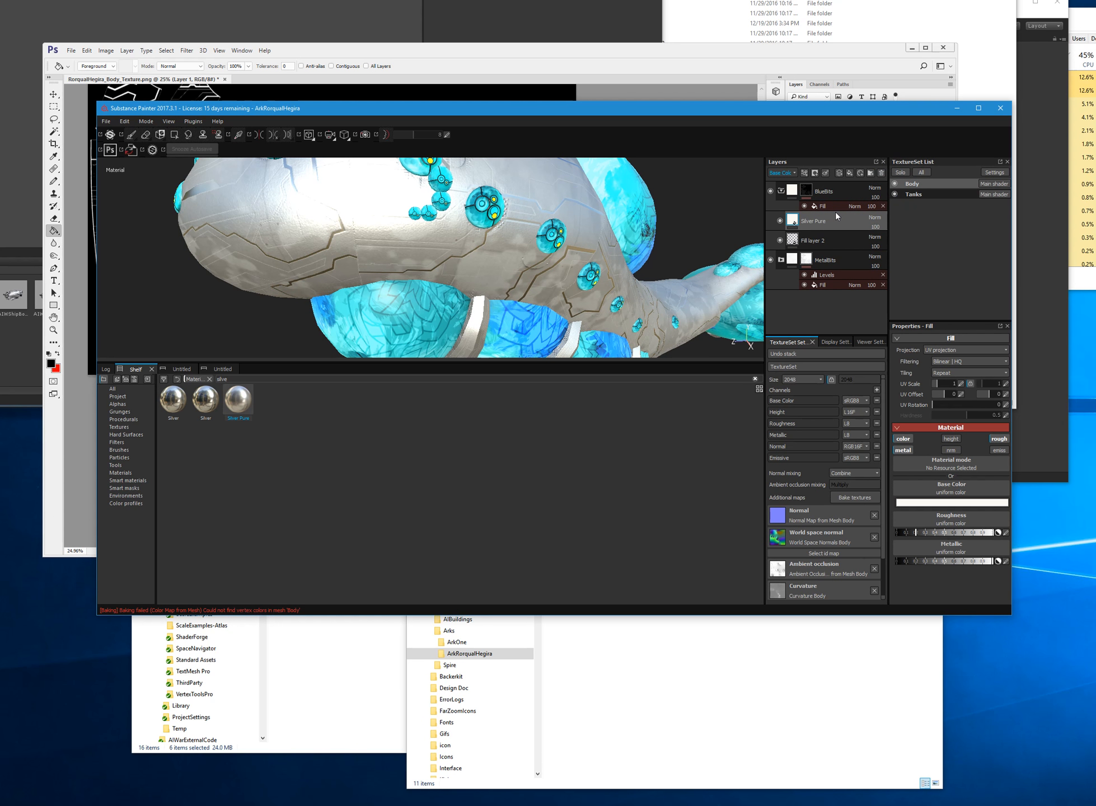
- Set the Silver Pure layer's base color to a dark grey with RGB values of 0.110
{"action": "left_click_drag", "start_coordinate": [658, 230], "coordinate": [518, 257], "text": "alt"}
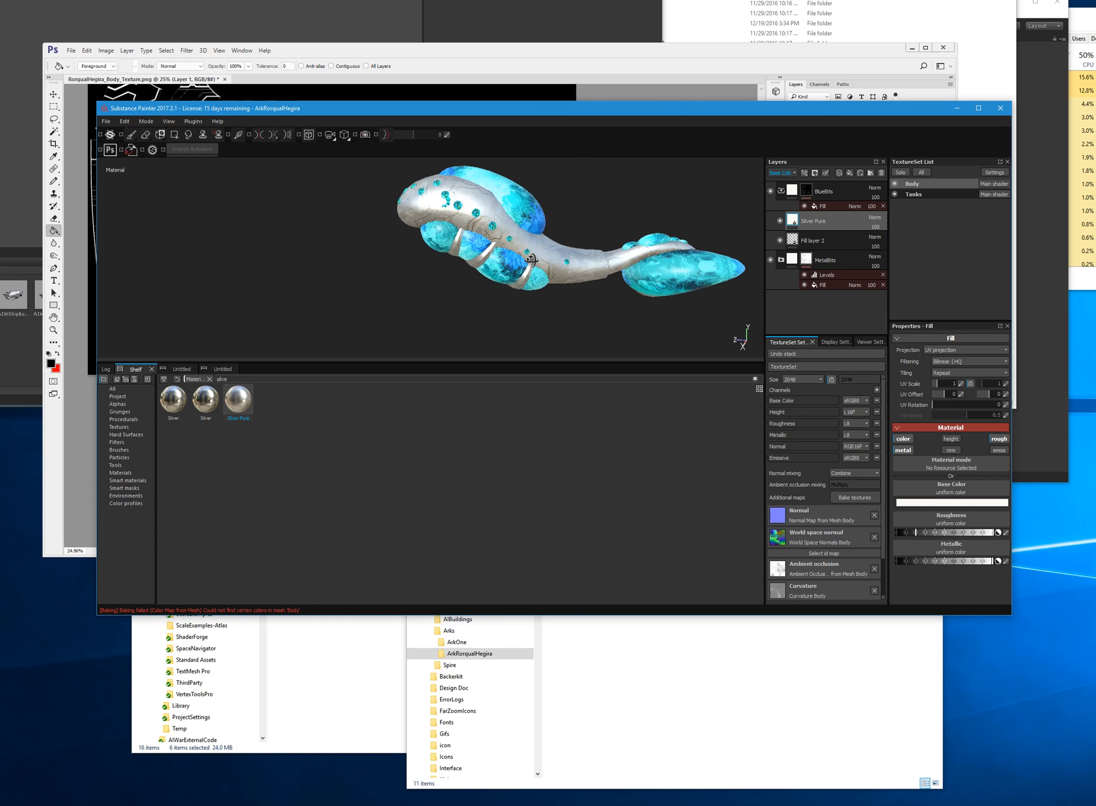
{"action": "left_click_drag", "start_coordinate": [598, 253], "coordinate": [650, 257], "text": "alt"}
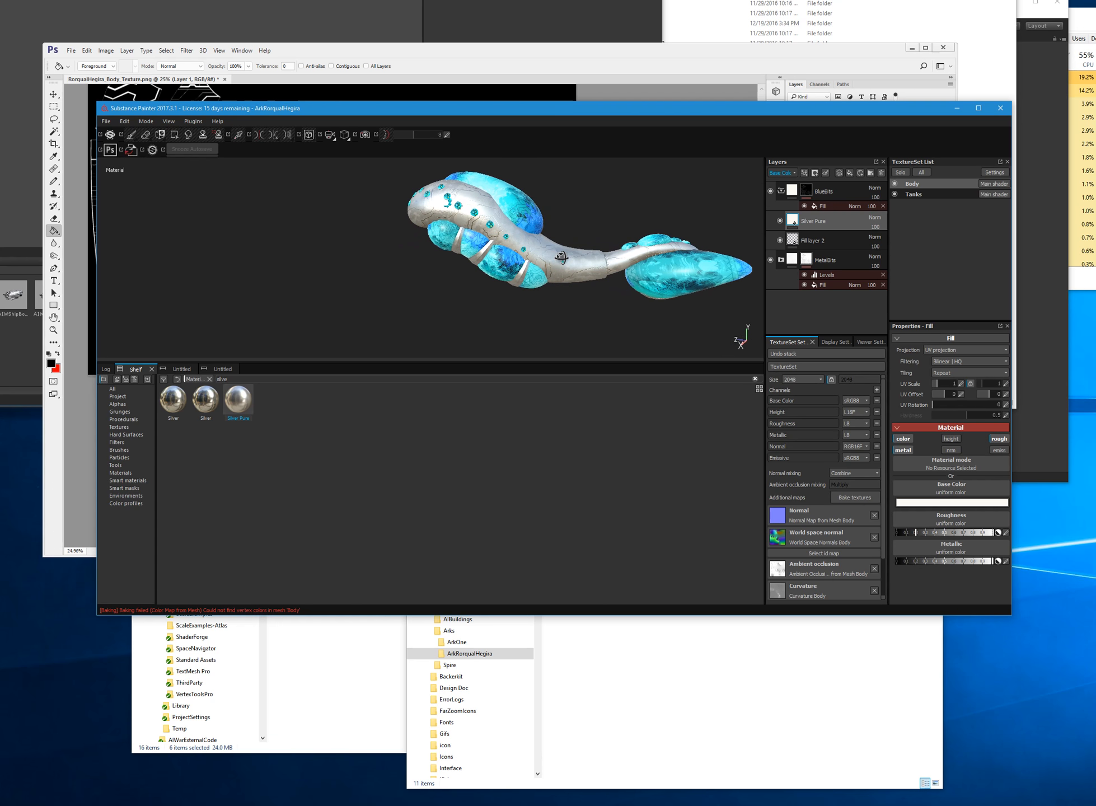
{"action": "left_click", "coordinate": [930, 503]}
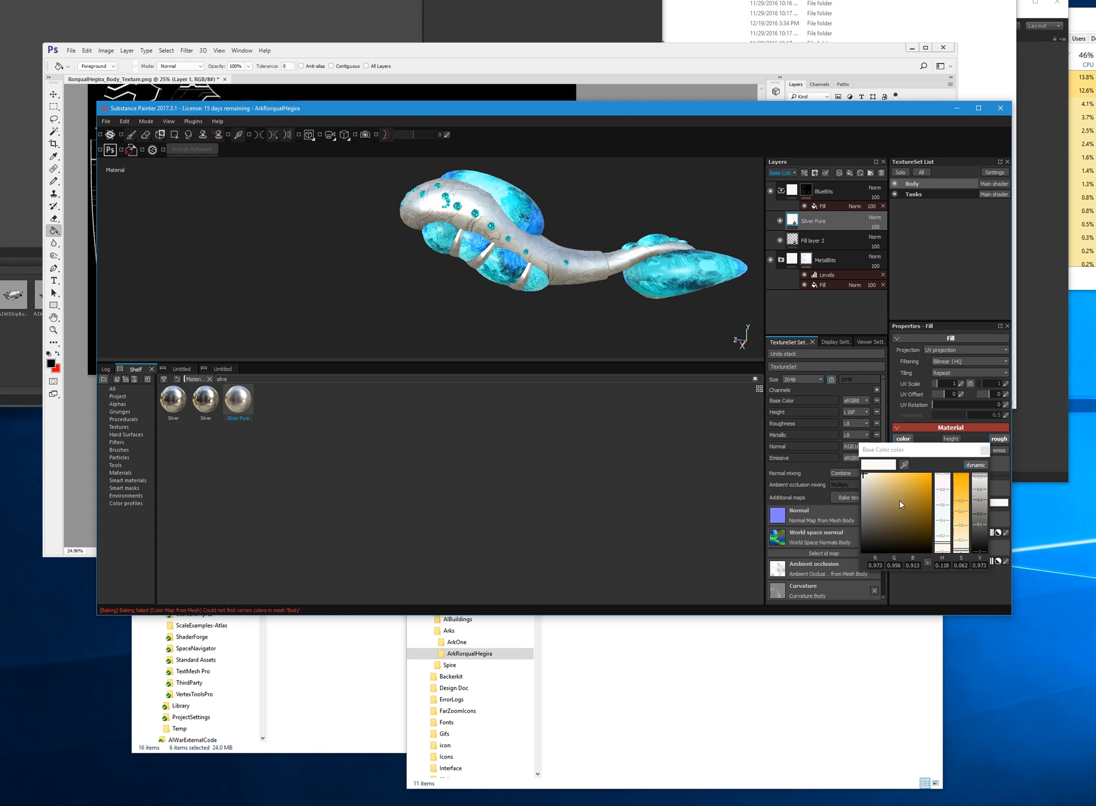
{"action": "left_click_drag", "start_coordinate": [860, 517], "coordinate": [854, 523]}
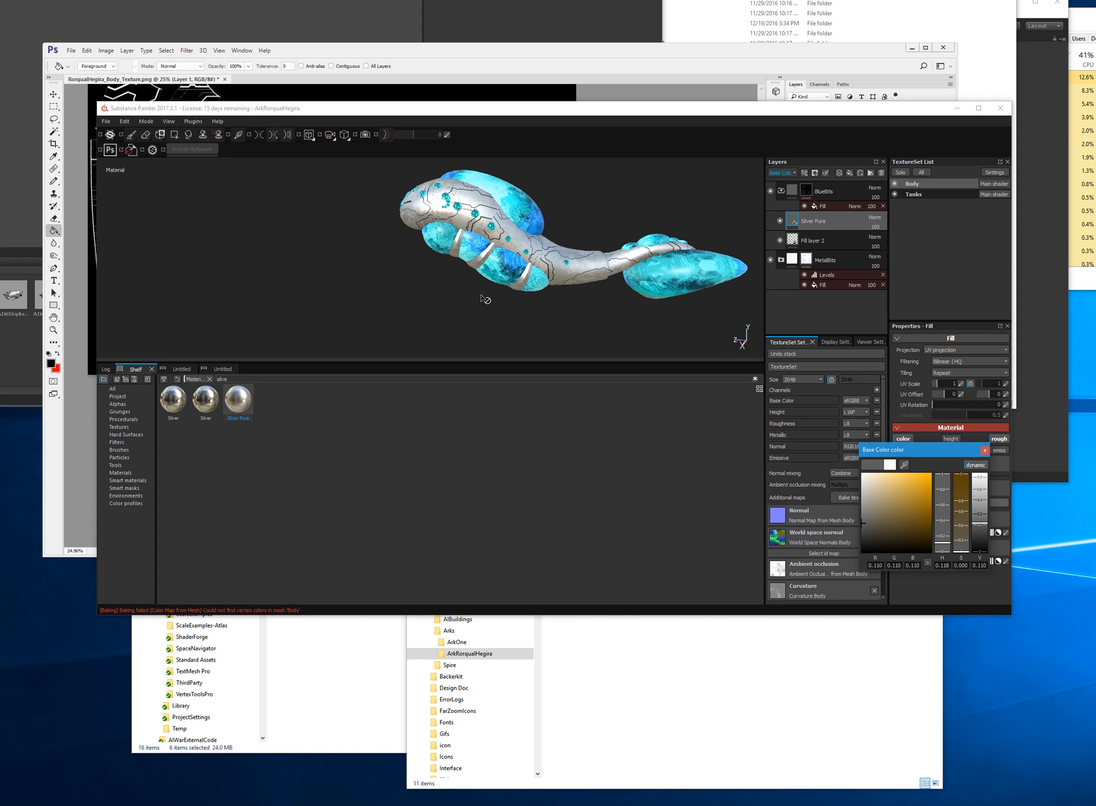
{"action": "left_click", "coordinate": [482, 297]}
{"action": "left_click", "coordinate": [985, 450]}
- Lower the Silver Pure layer's roughness to almost zero for a glossier finish on the body's circuit lines
{"action": "left_click_drag", "start_coordinate": [455, 179], "coordinate": [501, 185], "text": "alt"}
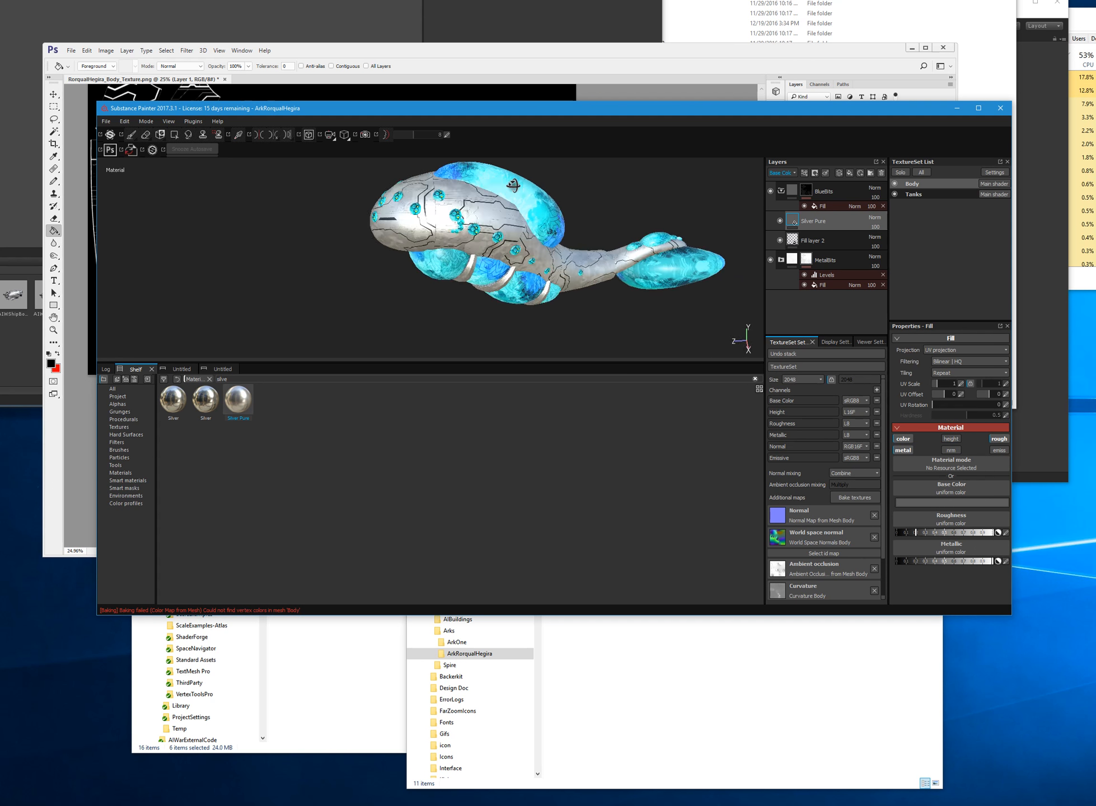
{"action": "right_click_drag", "start_coordinate": [501, 186], "coordinate": [632, 286], "text": "alt"}
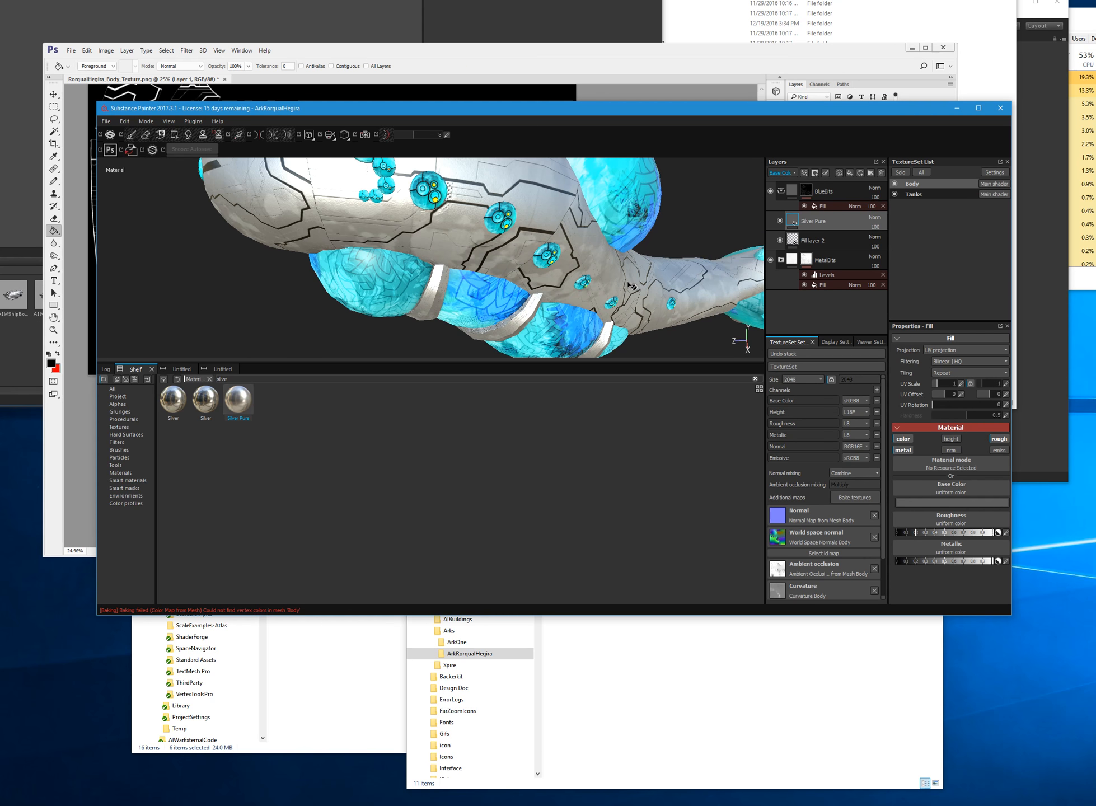
{"action": "left_click_drag", "start_coordinate": [631, 286], "coordinate": [534, 277], "text": "alt"}
{"action": "left_click_drag", "start_coordinate": [901, 533], "coordinate": [874, 535]}
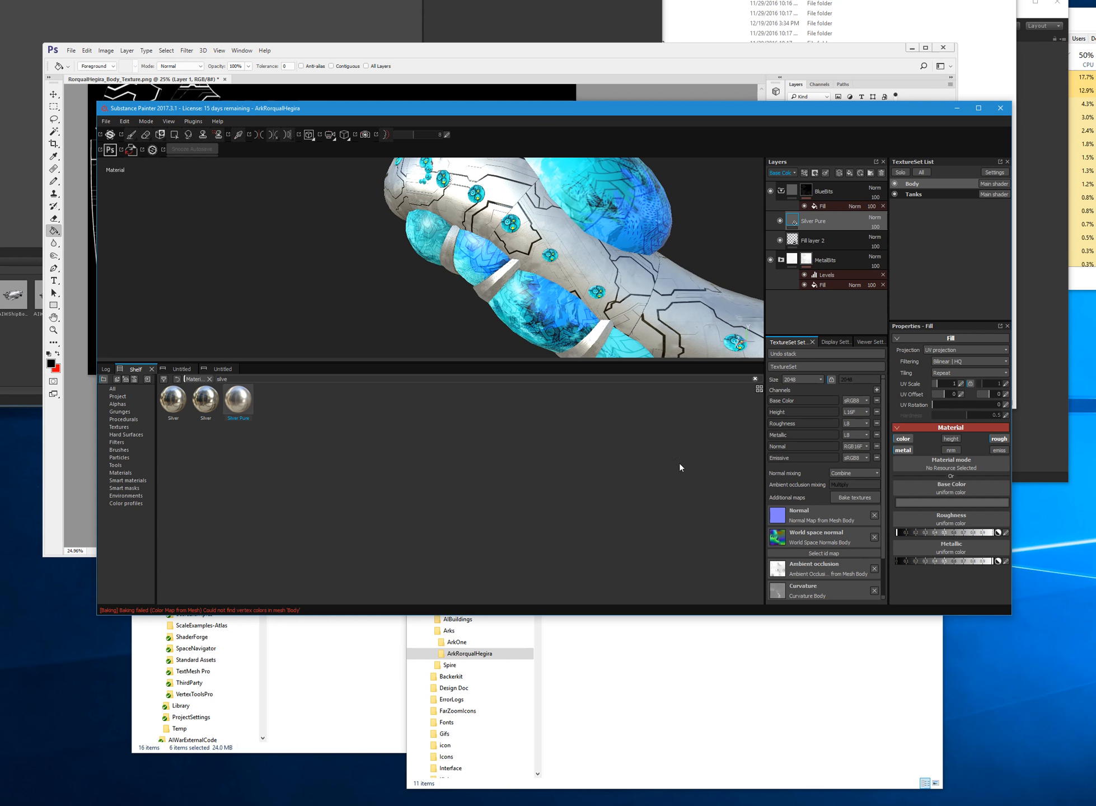
{"action": "left_click_drag", "start_coordinate": [362, 240], "coordinate": [379, 273], "text": "alt"}
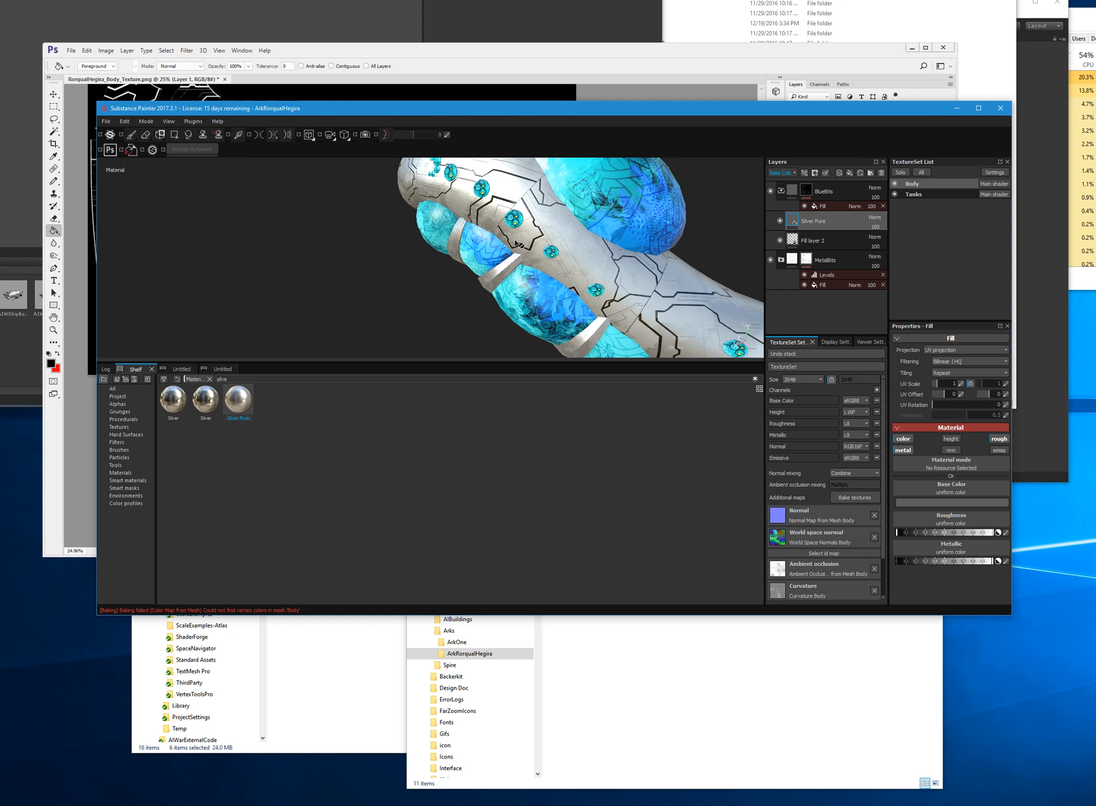
{"action": "left_click_drag", "start_coordinate": [723, 288], "coordinate": [602, 254], "text": "alt"}
- Set the Silver Pure layer's base color to a dark blue with RGB 0.020, 0.023, 0.147
{"action": "left_click", "coordinate": [938, 503]}
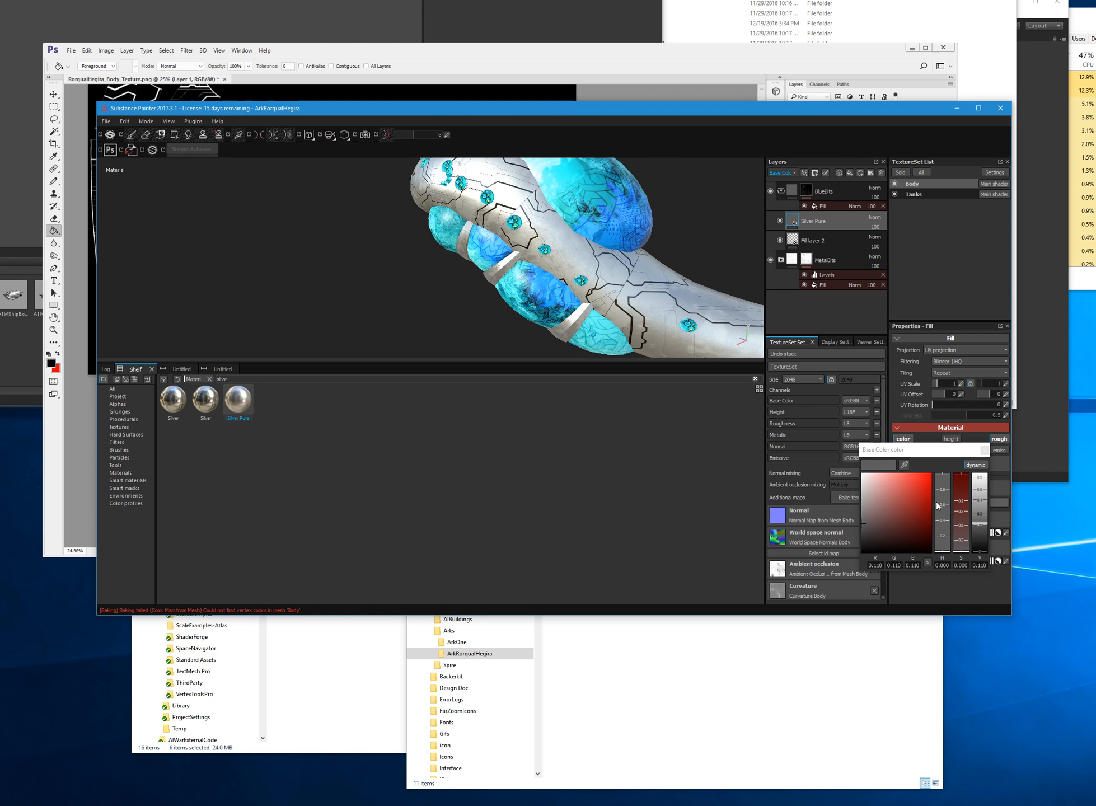
{"action": "left_click_drag", "start_coordinate": [864, 513], "coordinate": [850, 503]}
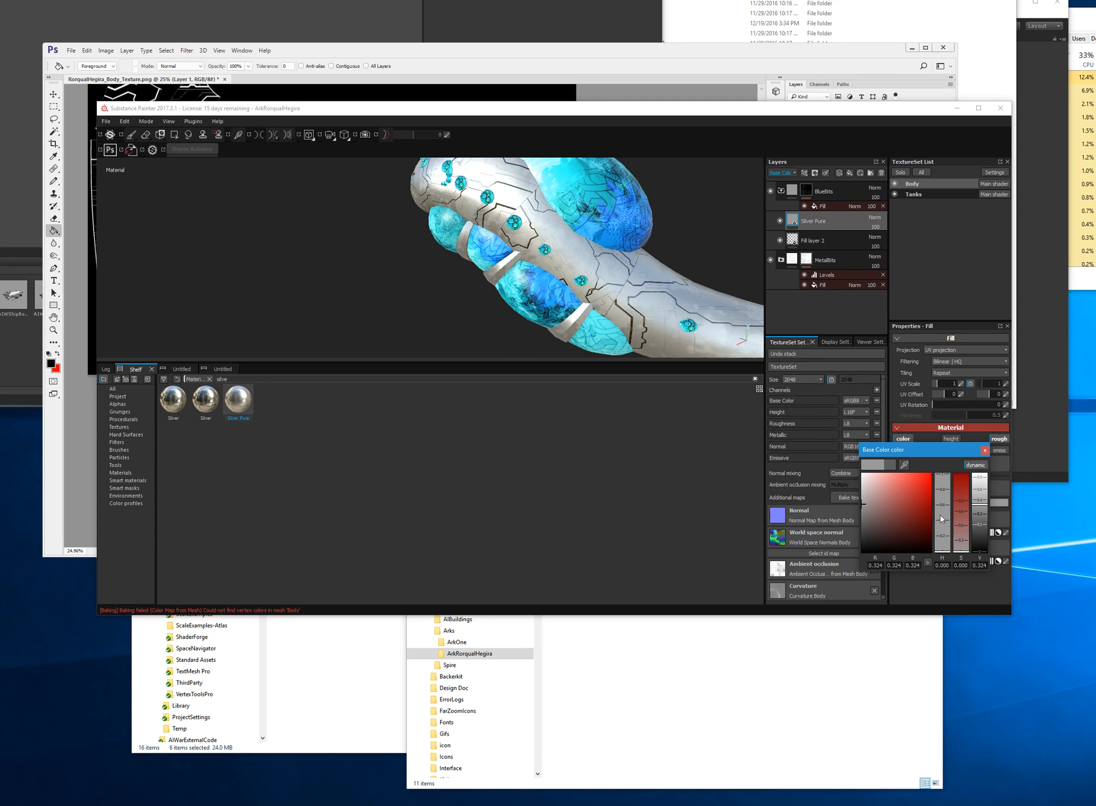
{"action": "left_click", "coordinate": [902, 518]}
{"action": "left_click", "coordinate": [944, 500]}
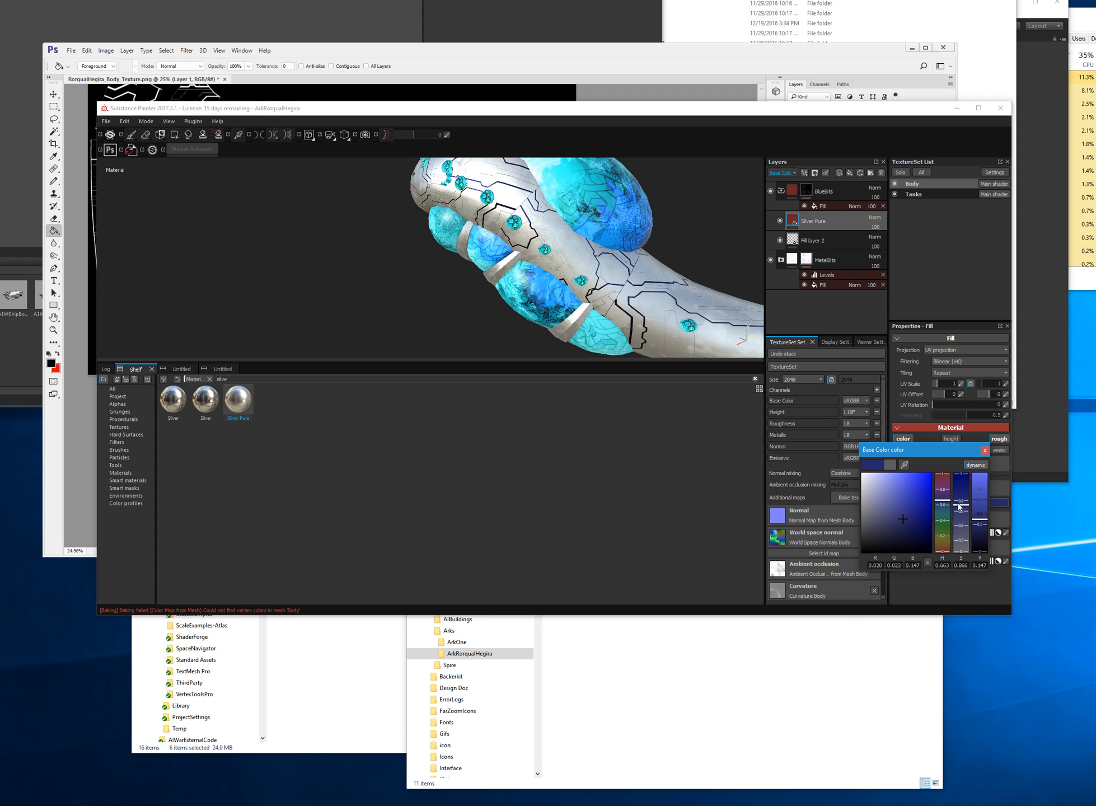
- Examine the dark blue circuit lines on the body up close and from several sides, and close the color picker
{"action": "mouse_move", "coordinate": [639, 287]}
{"action": "left_mouse_down", "text": "alt"}
{"action": "mouse_move", "coordinate": [650, 289]}
{"action": "mouse_move", "coordinate": [389, 287]}
{"action": "mouse_move", "coordinate": [913, 291]}
{"action": "left_mouse_up", "text": "alt"}
{"action": "scroll", "coordinate": [912, 291], "scroll_direction": "up", "scroll_amount": 4}
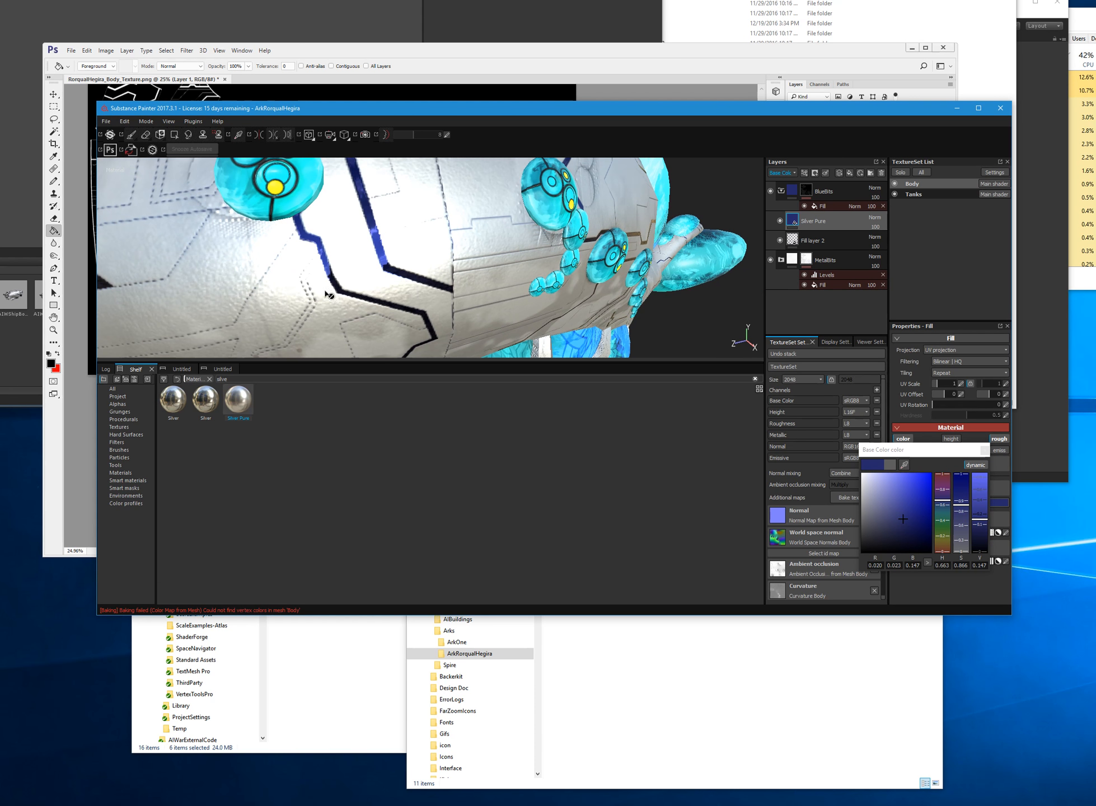
{"action": "scroll", "coordinate": [290, 308], "scroll_direction": "down", "scroll_amount": 6}
{"action": "scroll", "coordinate": [631, 306], "scroll_direction": "down", "scroll_amount": 4}
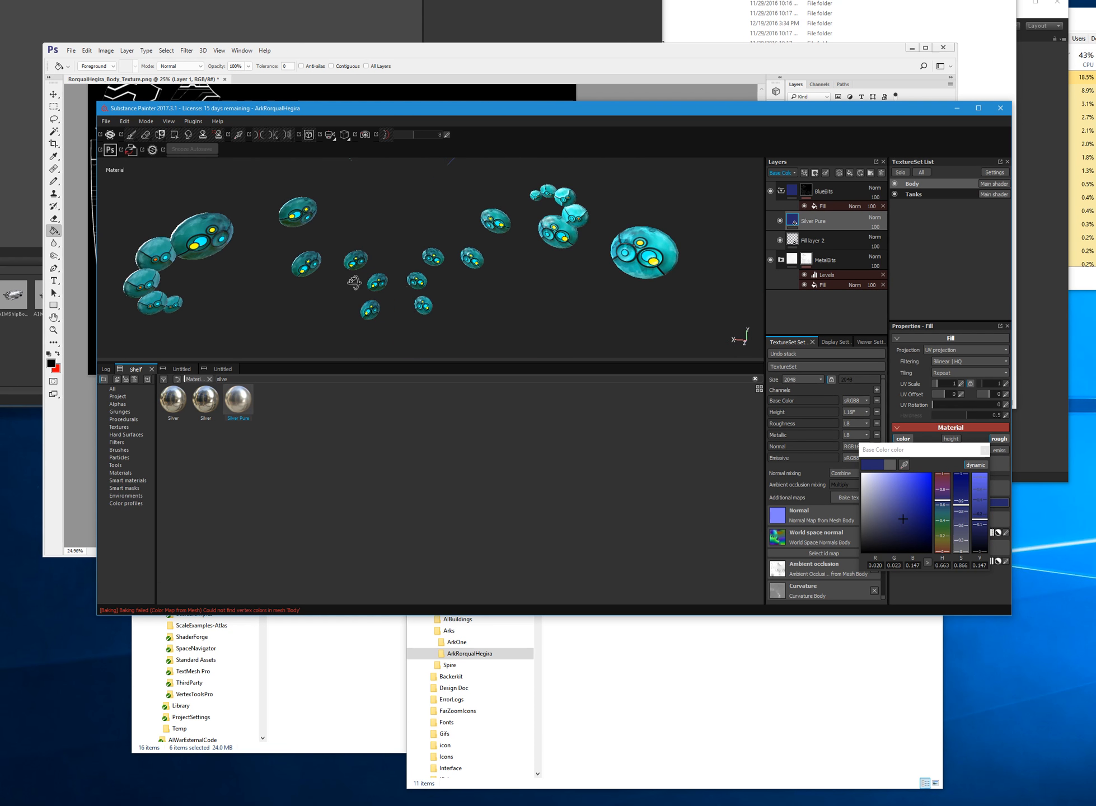
{"action": "left_click_drag", "start_coordinate": [387, 291], "coordinate": [245, 247], "text": "alt"}
{"action": "scroll", "coordinate": [512, 257], "scroll_direction": "down", "scroll_amount": 5}
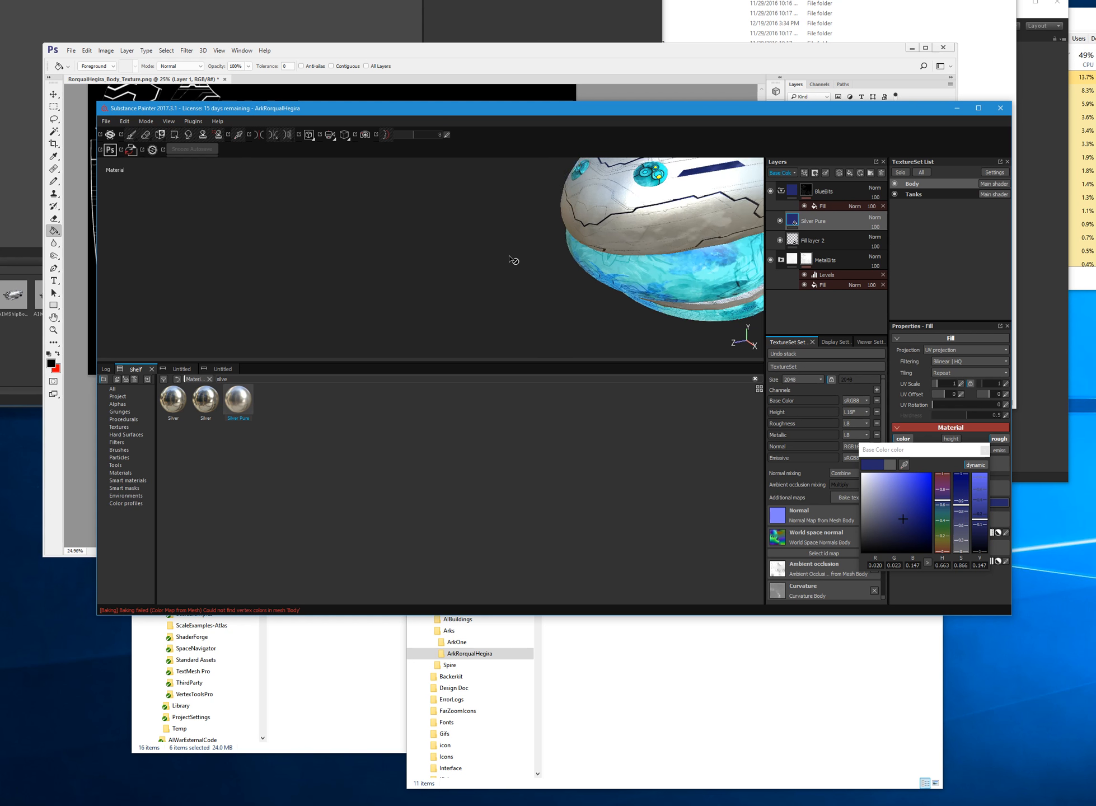
{"action": "middle_click_drag", "start_coordinate": [664, 269], "coordinate": [316, 268], "text": "alt"}
{"action": "scroll", "coordinate": [316, 269], "scroll_direction": "up", "scroll_amount": 4}
{"action": "left_click_drag", "start_coordinate": [359, 270], "coordinate": [436, 269], "text": "alt"}
{"action": "middle_click_drag", "start_coordinate": [280, 269], "coordinate": [428, 273], "text": "alt"}
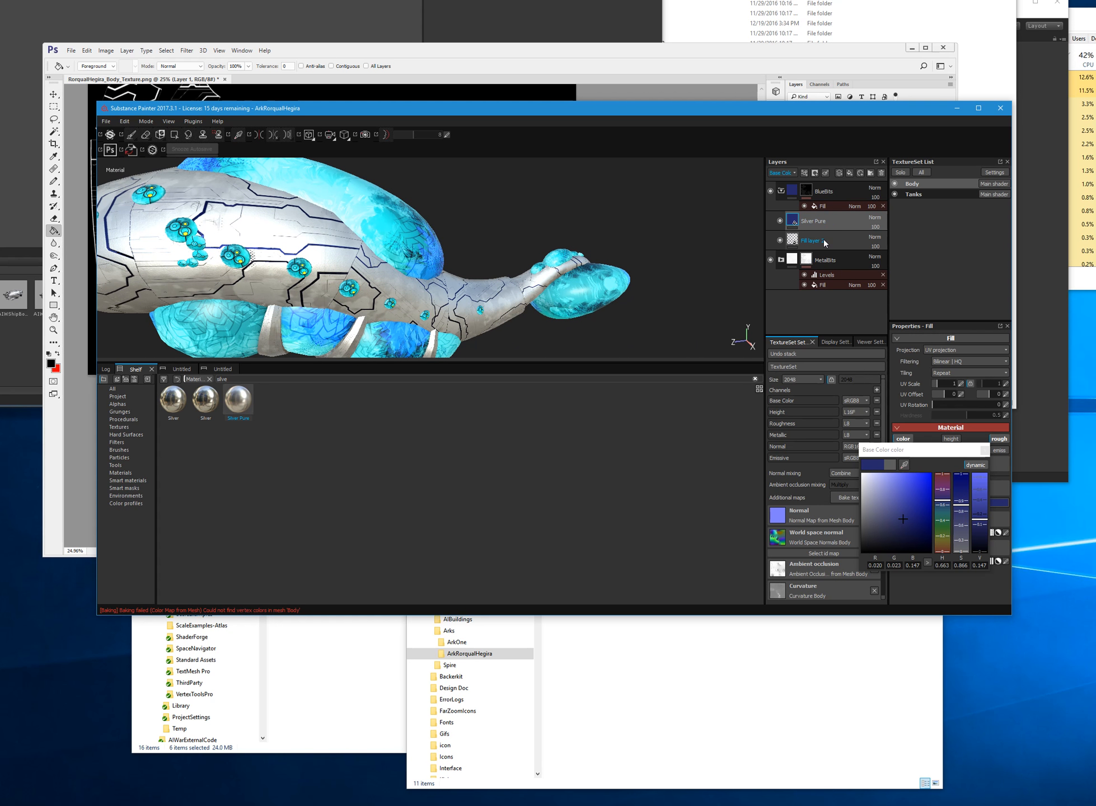
{"action": "left_click", "coordinate": [984, 451]}
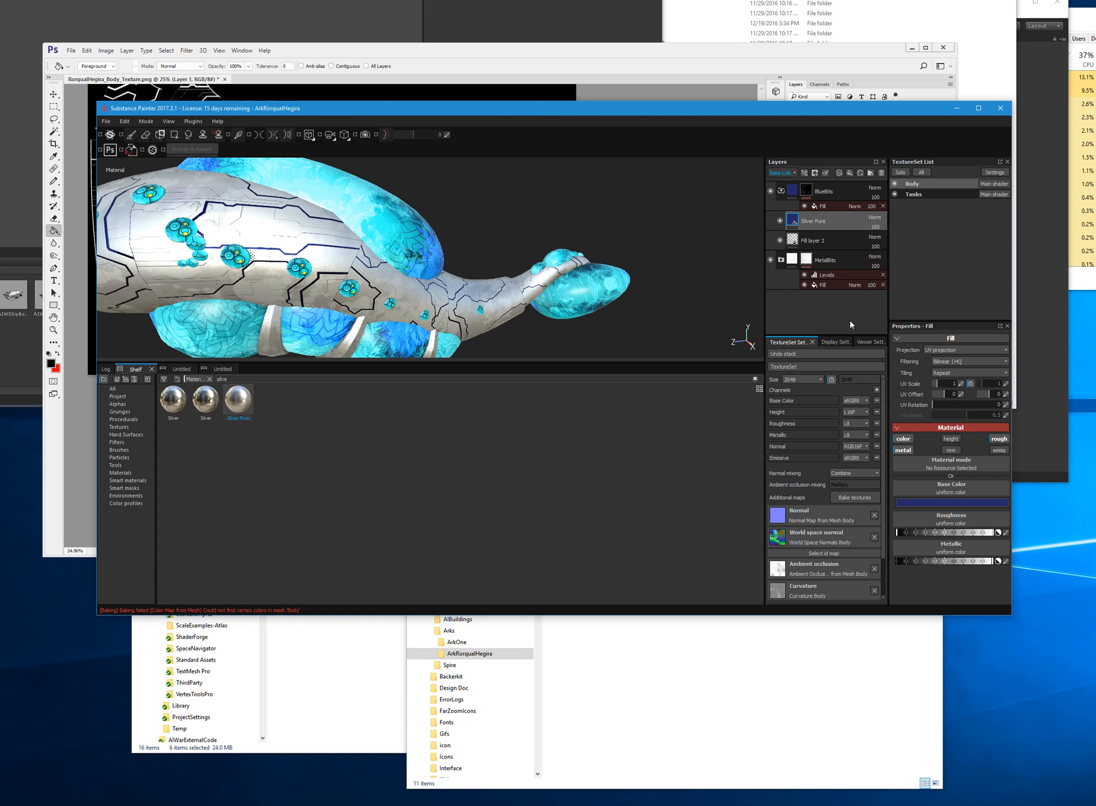
- Enable the emissive channel on Silver Pure and assign the project texture RorqualHegira_Body_Emission to it
{"action": "left_click", "coordinate": [1004, 454]}
{"action": "left_click", "coordinate": [126, 397]}
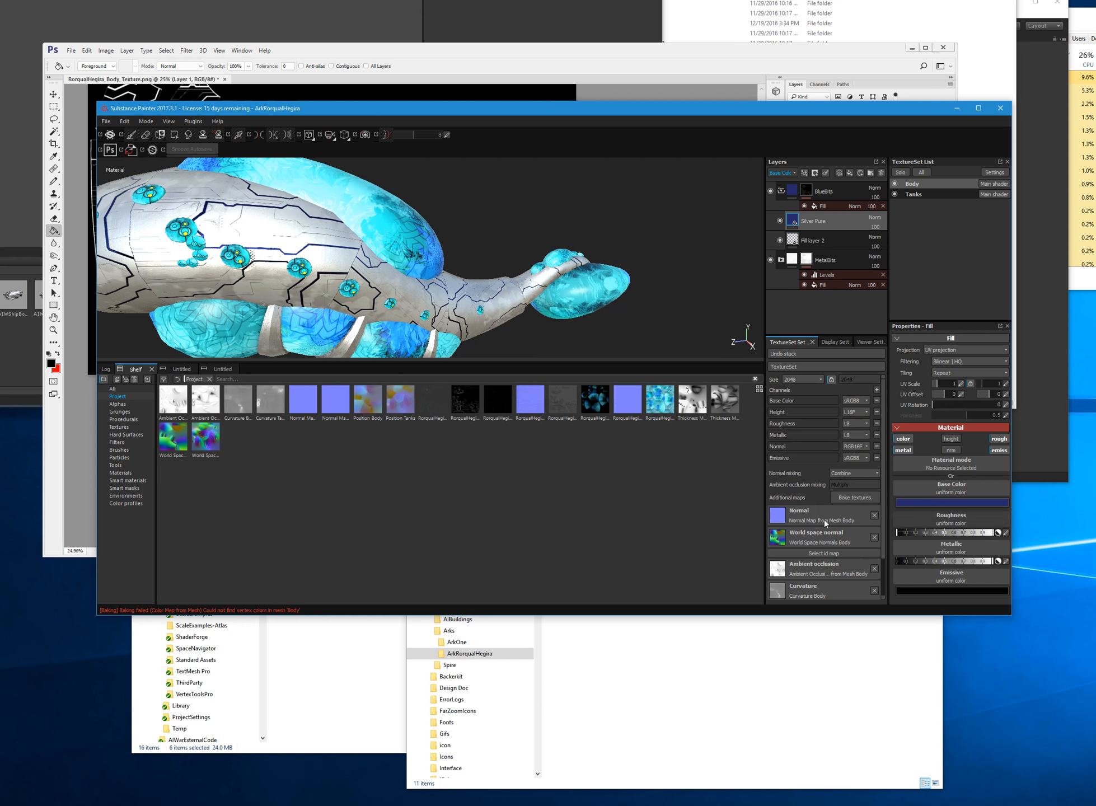
{"action": "mouse_move", "coordinate": [523, 425]}
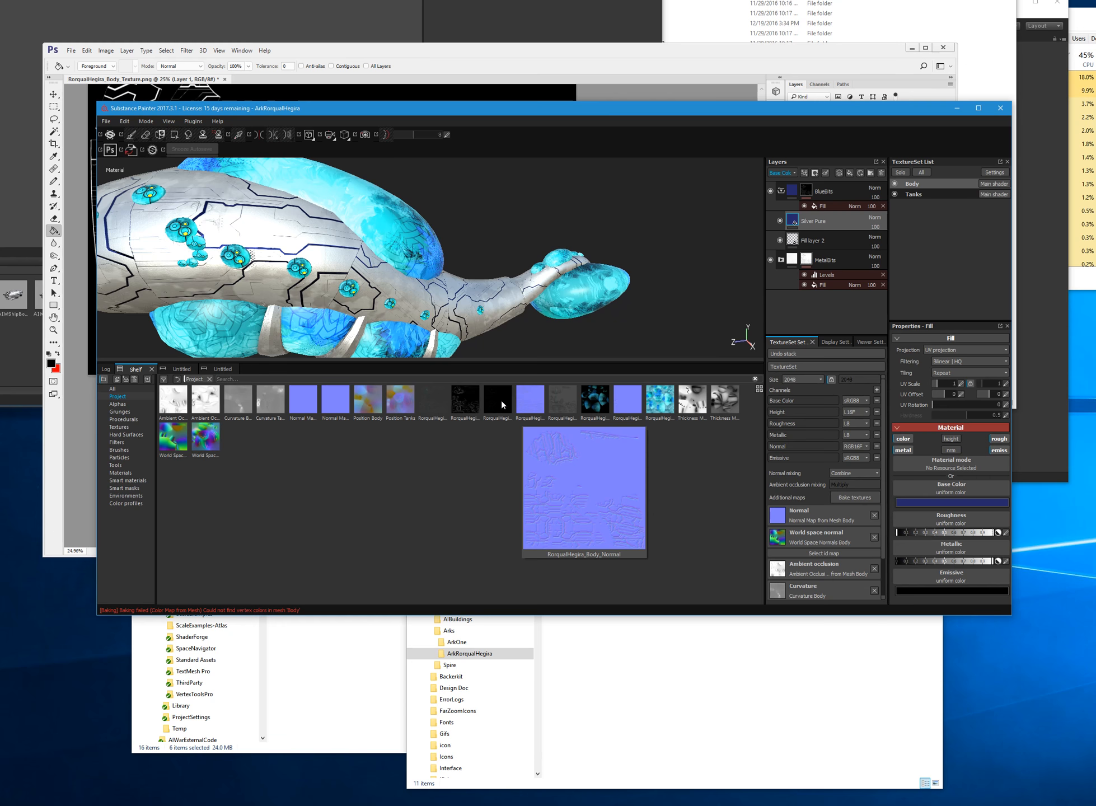
{"action": "left_click_drag", "start_coordinate": [500, 398], "coordinate": [950, 580]}
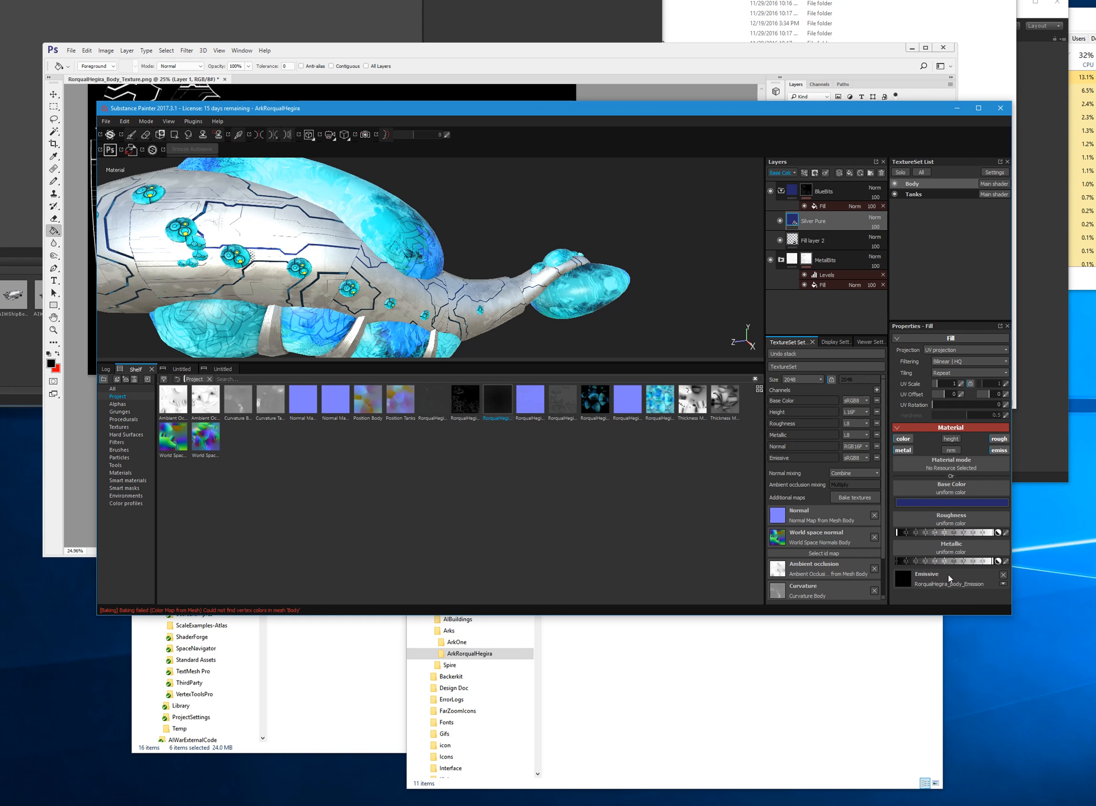
- Inspect the emissive blue lines on the ship body from several angles and distances
{"action": "right_click_drag", "start_coordinate": [195, 257], "coordinate": [653, 273], "text": "alt"}
{"action": "left_click_drag", "start_coordinate": [653, 273], "coordinate": [519, 255], "text": "alt"}
{"action": "middle_click_drag", "start_coordinate": [519, 255], "coordinate": [580, 253], "text": "alt"}
{"action": "left_click_drag", "start_coordinate": [580, 253], "coordinate": [531, 291], "text": "alt"}
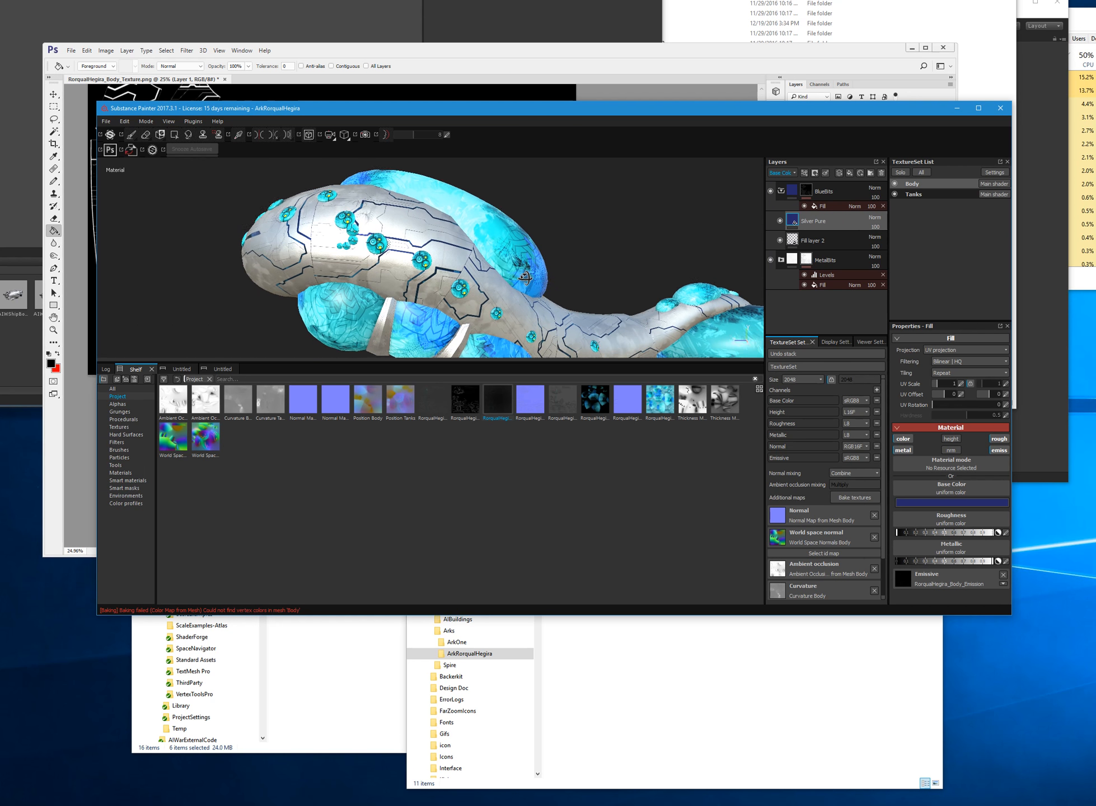
{"action": "scroll", "coordinate": [530, 291], "scroll_direction": "down", "scroll_amount": 3}
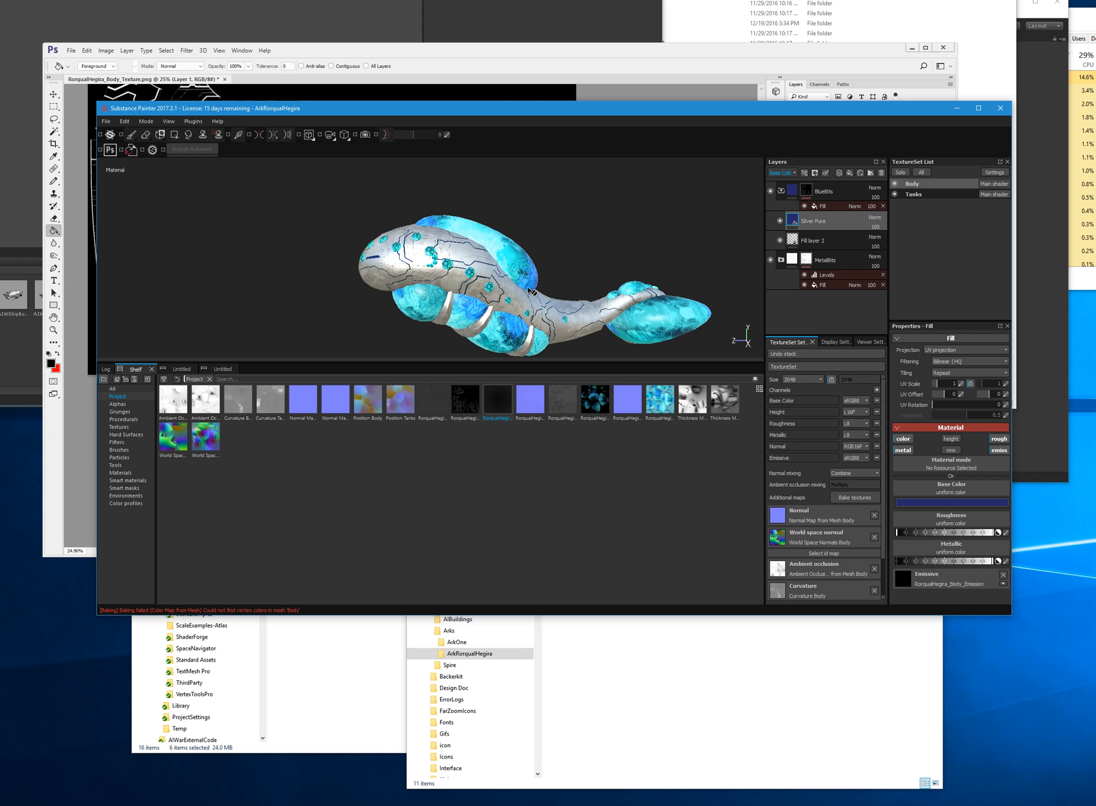
{"action": "scroll", "coordinate": [532, 291], "scroll_direction": "up", "scroll_amount": 3}
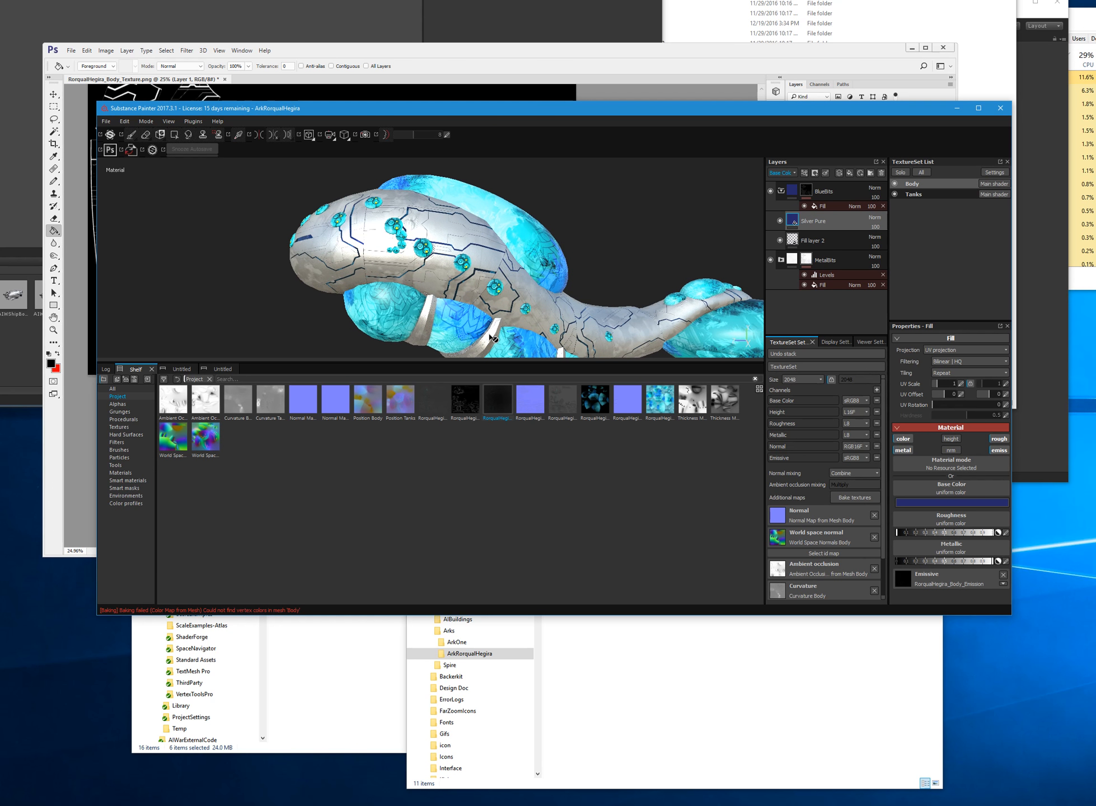
{"action": "left_click_drag", "start_coordinate": [462, 109], "coordinate": [456, 116]}
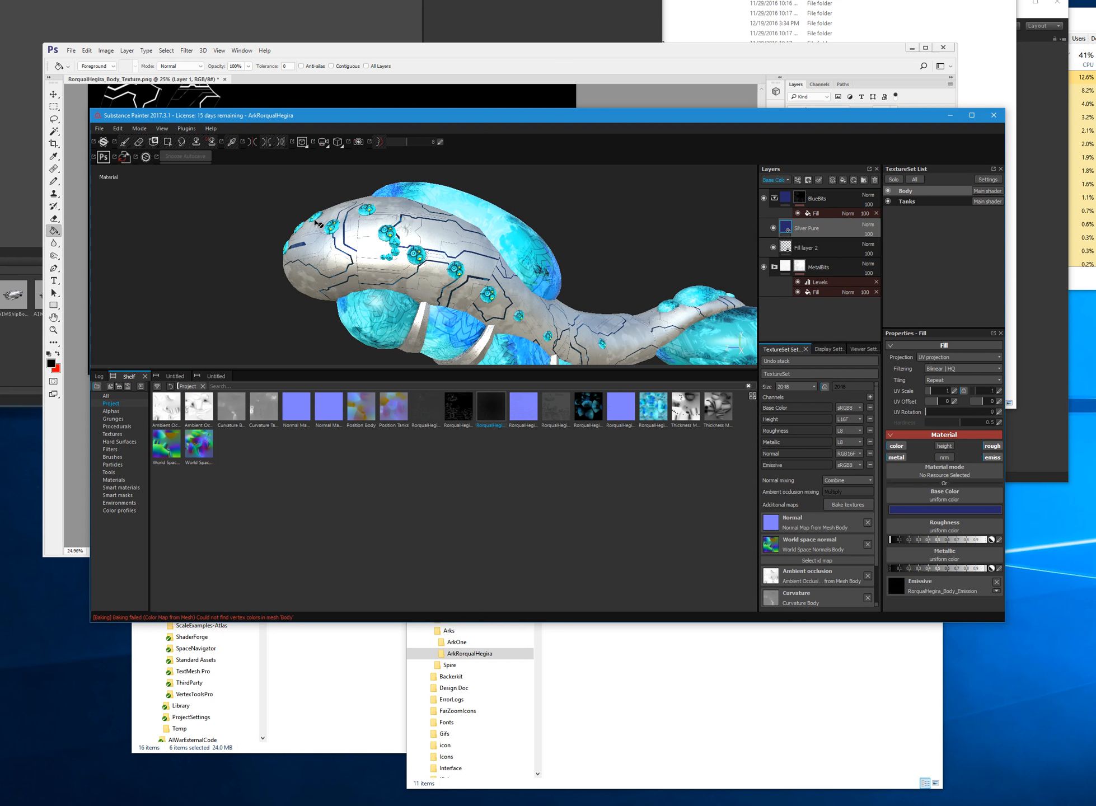
- Look through the open Unity project windows and the reference ship screenshot, and return to Substance Painter
{"action": "key", "text": "alt+Tab"}
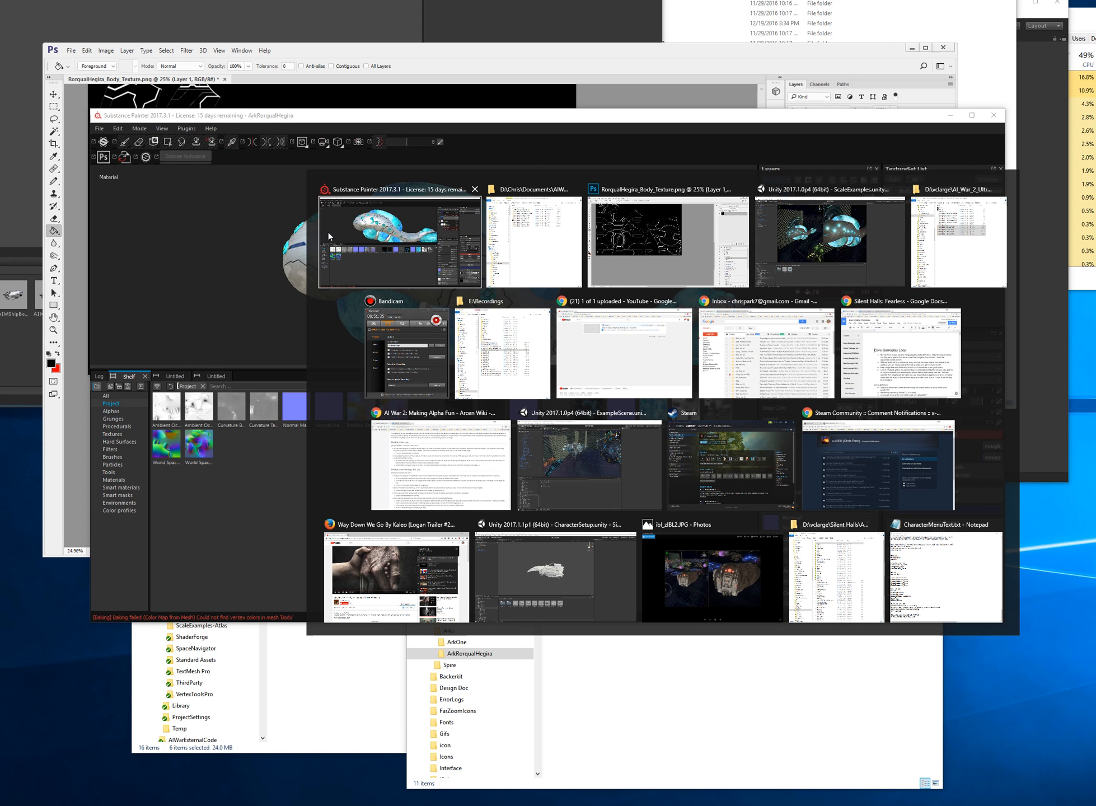
{"action": "left_click", "coordinate": [328, 233]}
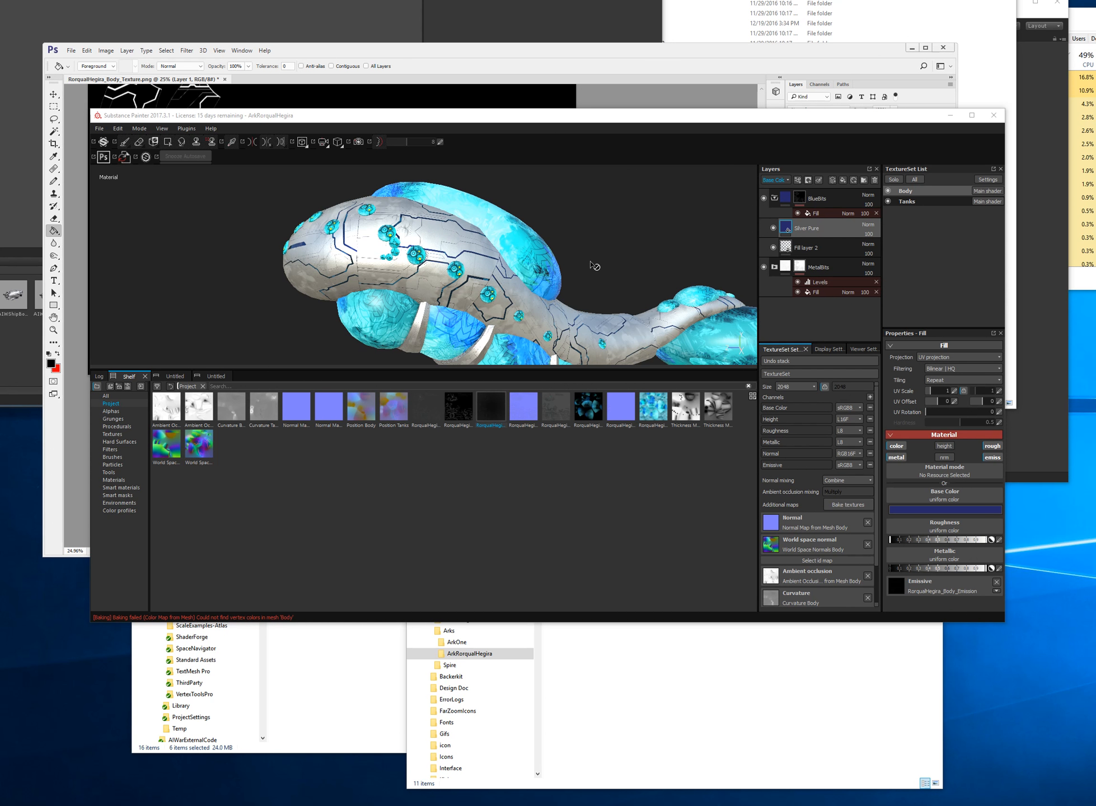
{"action": "key", "text": "alt+Tab"}
{"action": "left_click", "coordinate": [521, 217]}
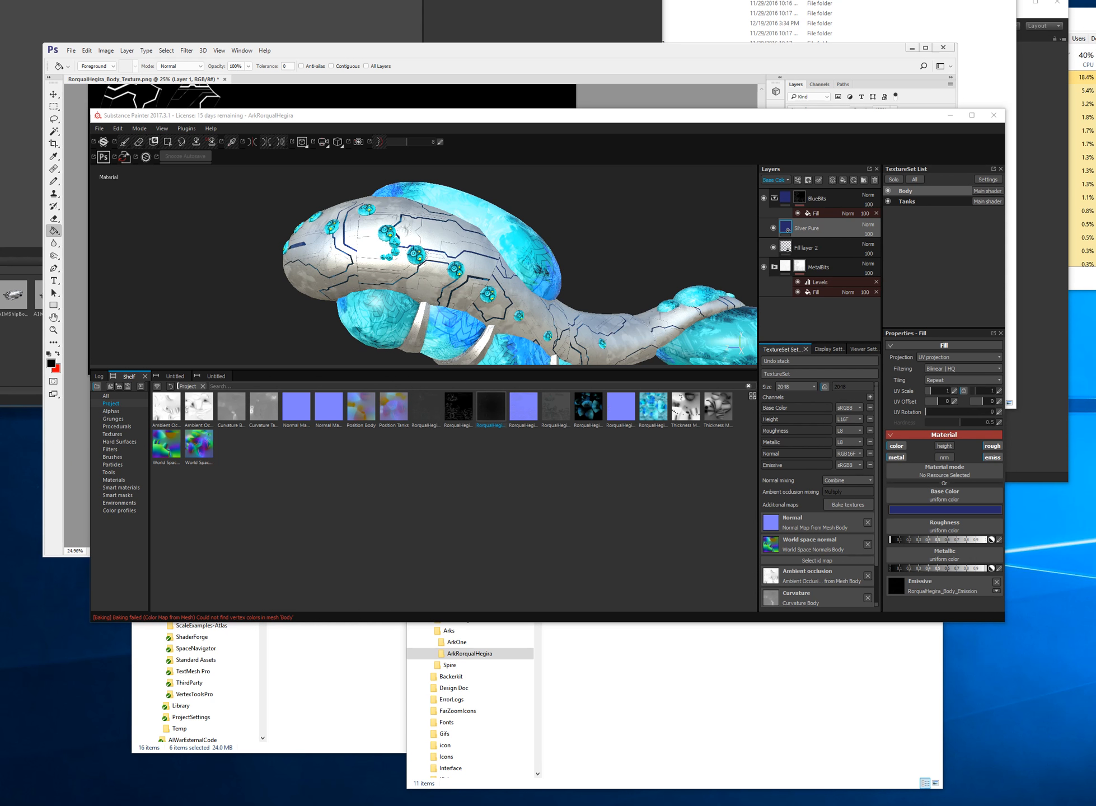
{"action": "key", "text": "alt+Tab"}
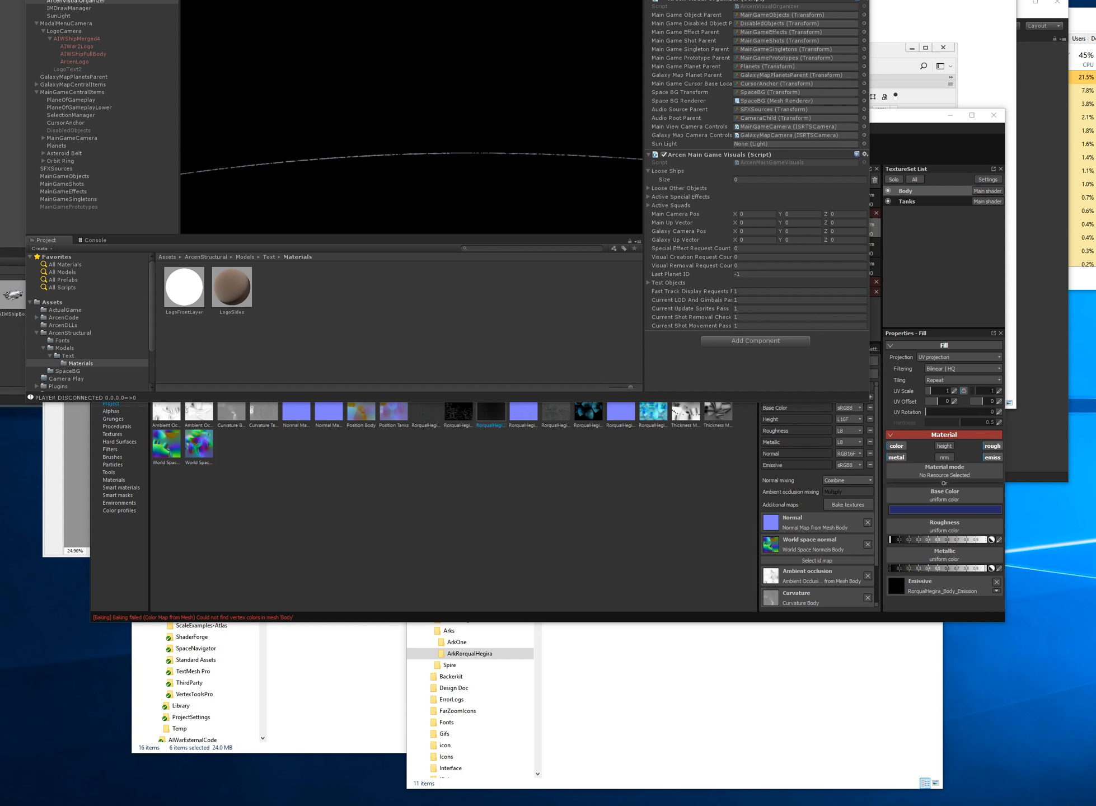
{"action": "key", "text": "alt+Tab"}
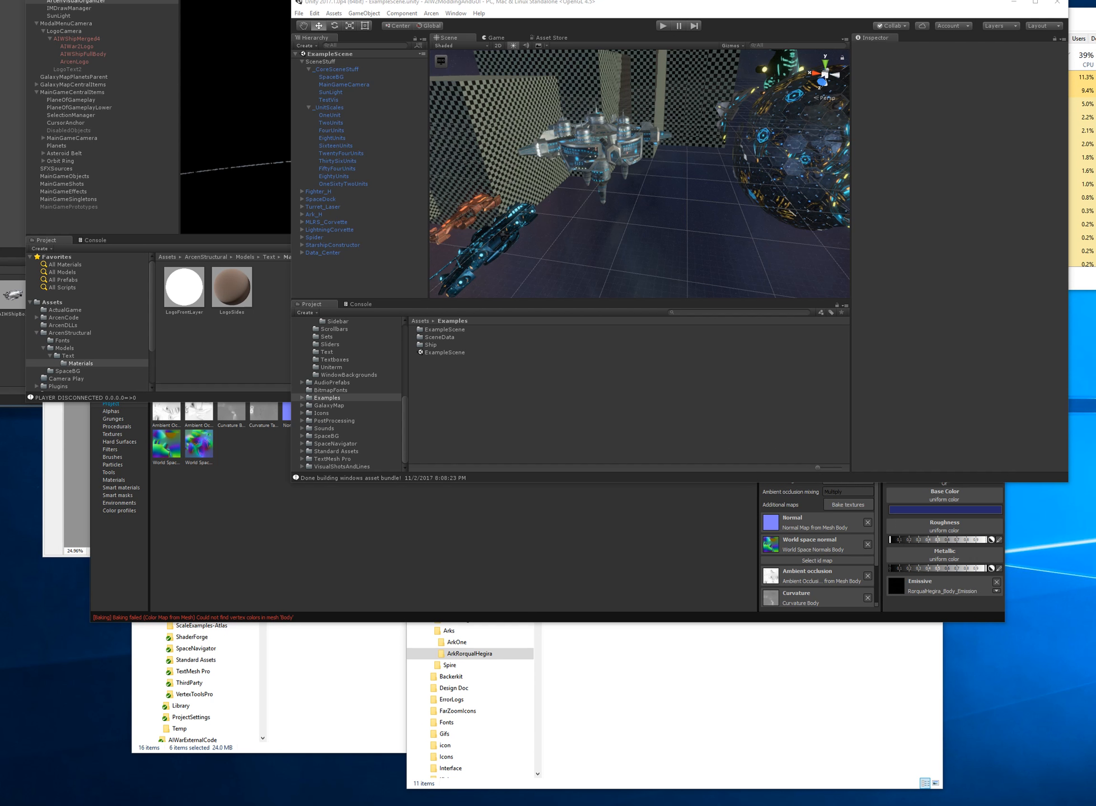
{"action": "key", "text": "alt+Tab"}
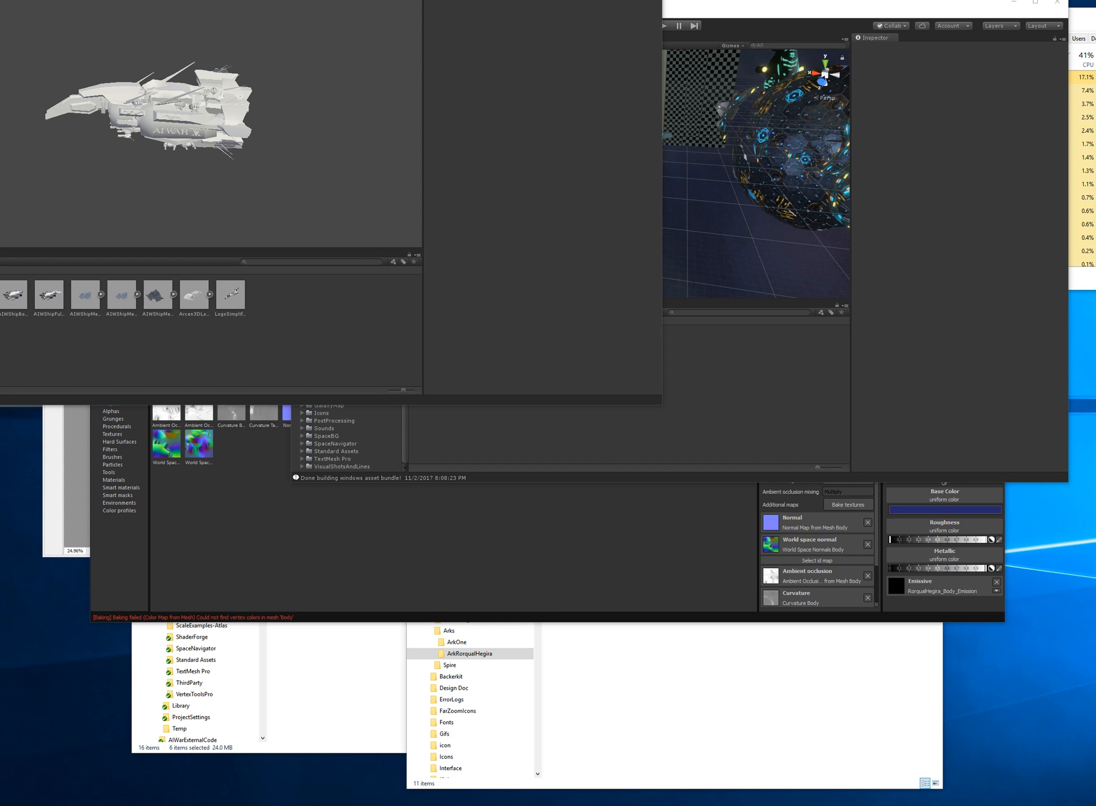
{"action": "key", "text": "alt+Tab"}
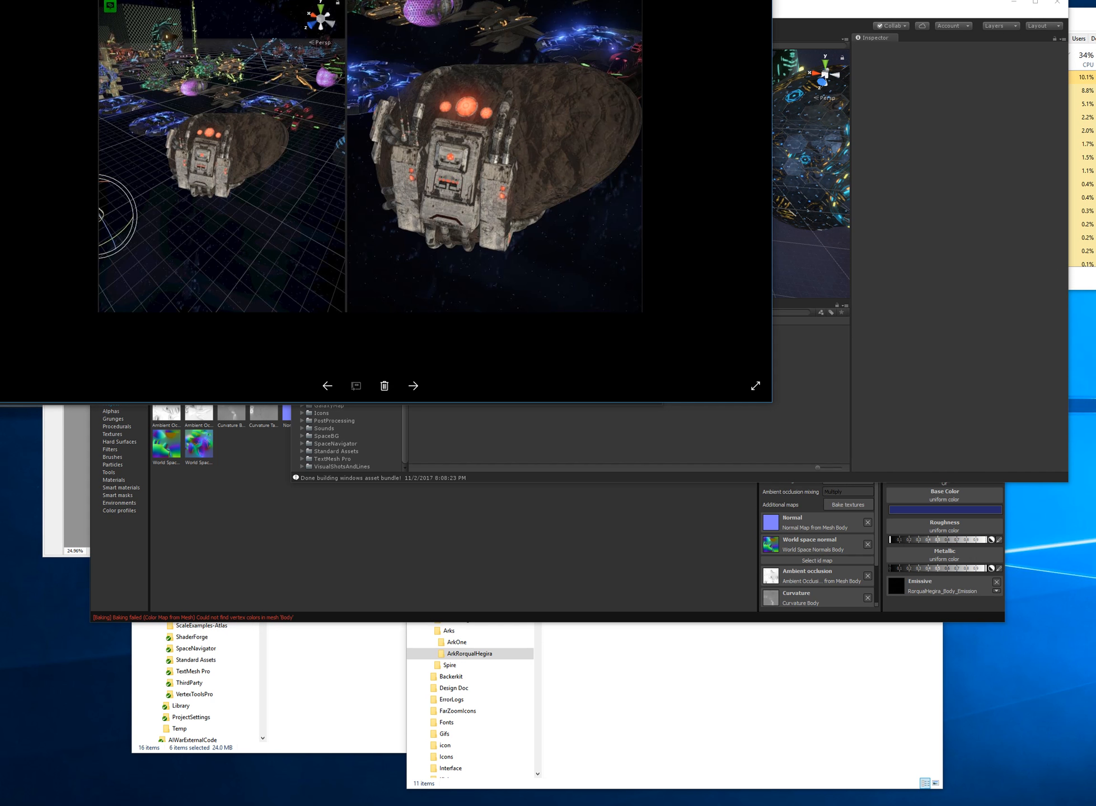
{"action": "key", "text": "alt+Tab"}
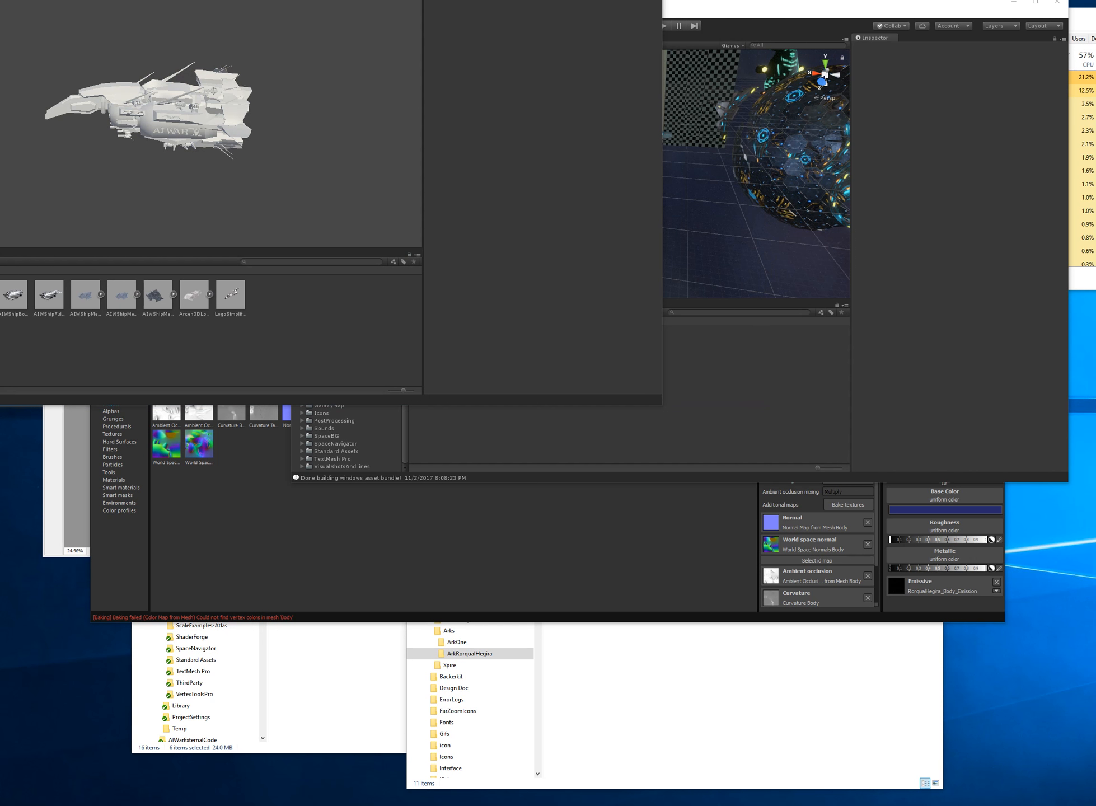
{"action": "left_click", "coordinate": [368, 558]}
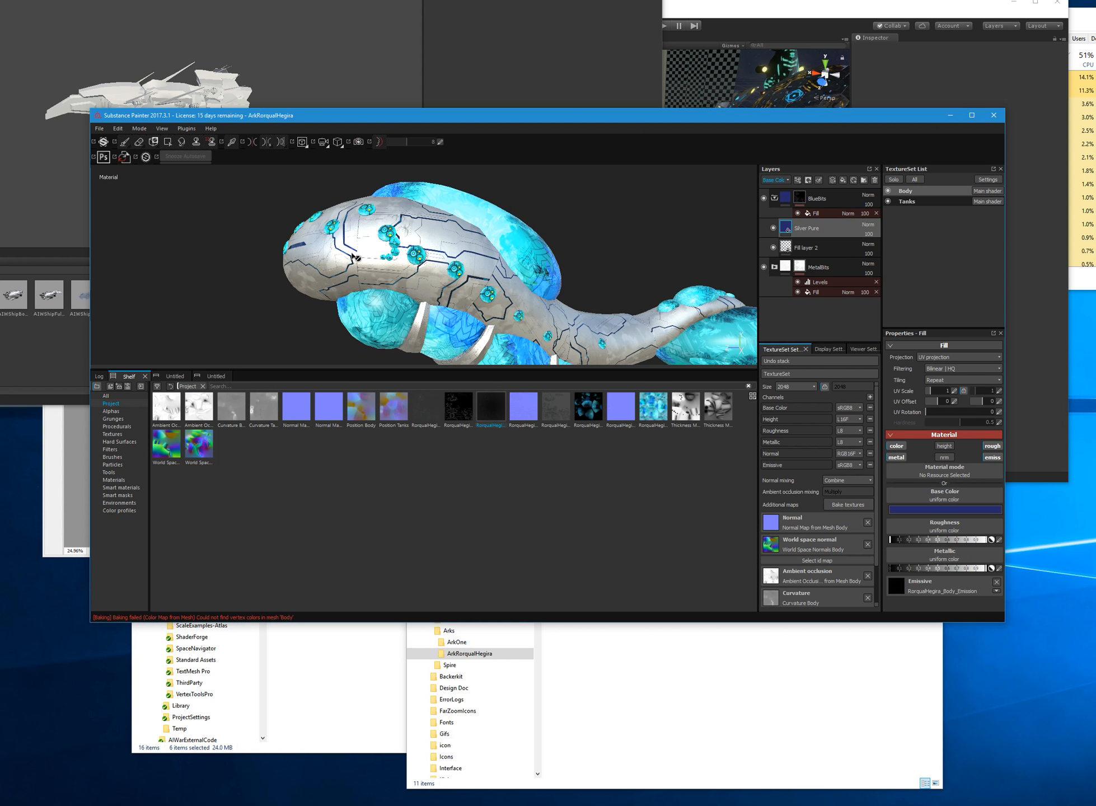
- Compare the textured ship in Substance Painter with the version in the Unity ScaleExamples scene, viewing it from a similar angle
{"action": "left_click_drag", "start_coordinate": [341, 275], "coordinate": [401, 273], "text": "alt"}
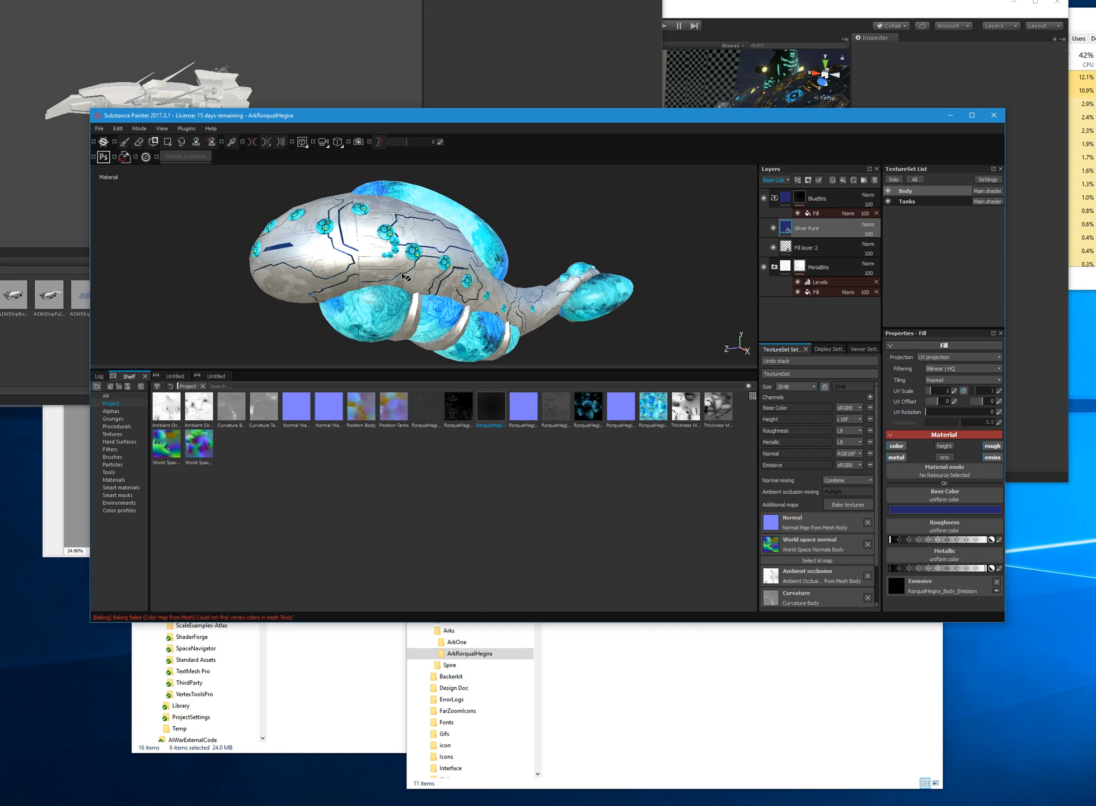
{"action": "key", "text": "alt+Tab"}
{"action": "key", "text": "alt+Tab"}
{"action": "key", "text": "alt+Tab"}
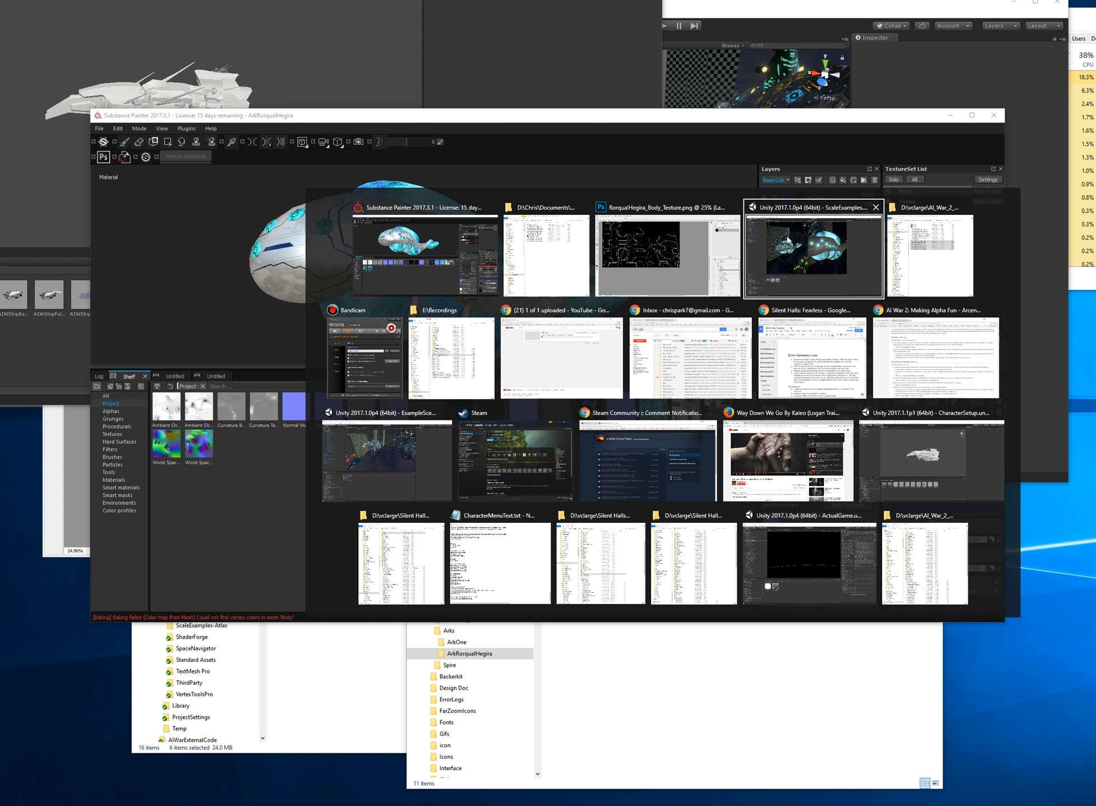
{"action": "left_click", "coordinate": [788, 238]}
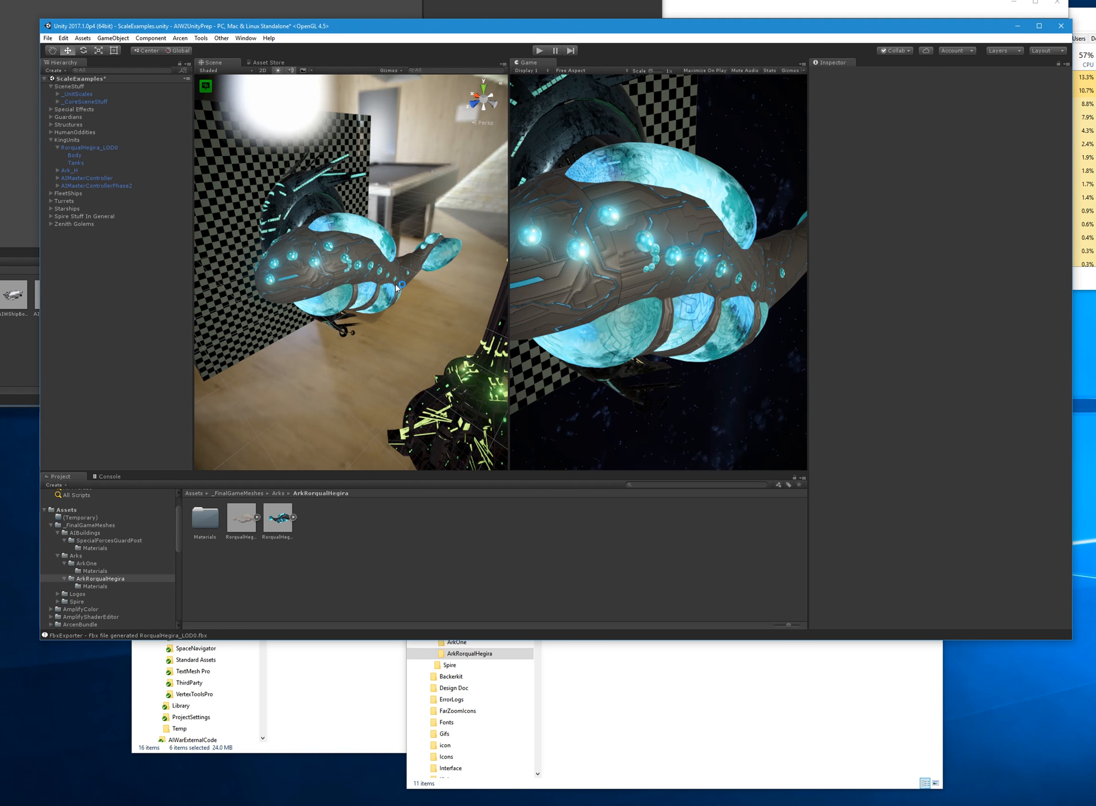
{"action": "middle_click_drag", "start_coordinate": [405, 288], "coordinate": [380, 288]}
{"action": "left_click_drag", "start_coordinate": [381, 288], "coordinate": [417, 265], "text": "alt"}
{"action": "key", "text": "alt+Tab"}
{"action": "key", "text": "Tab"}
{"action": "key", "text": "shift+Tab"}
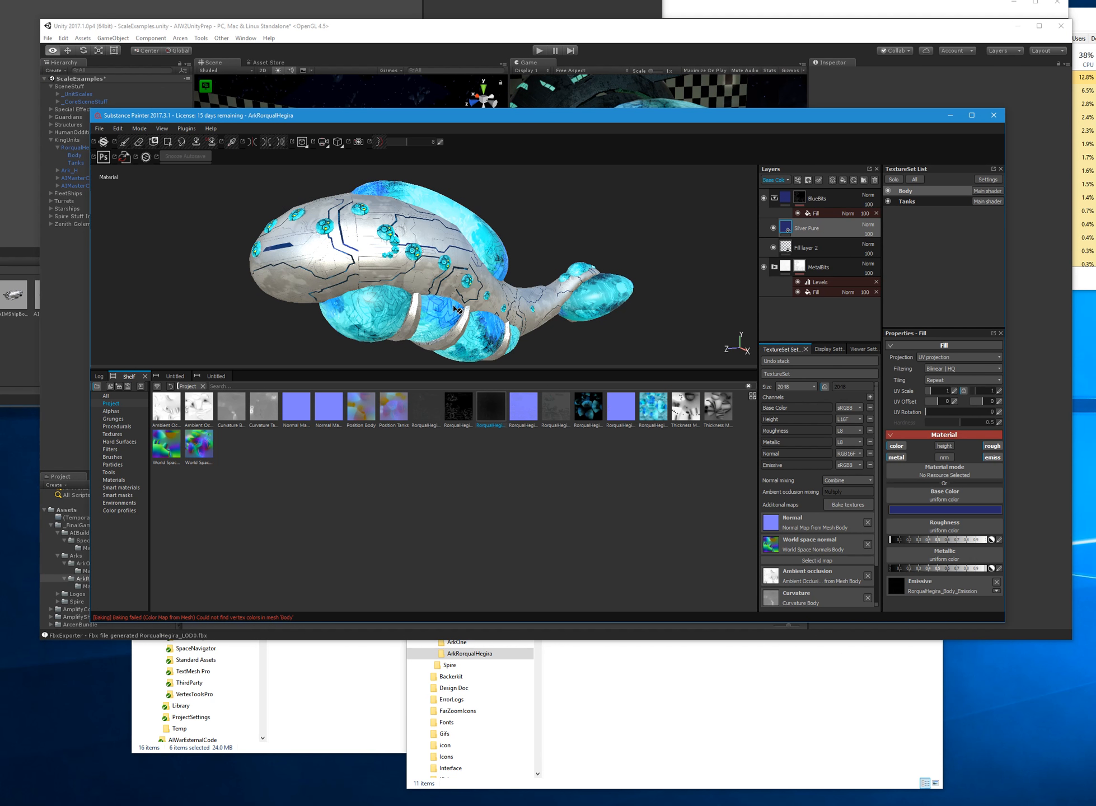
{"action": "key", "text": "alt+Tab"}
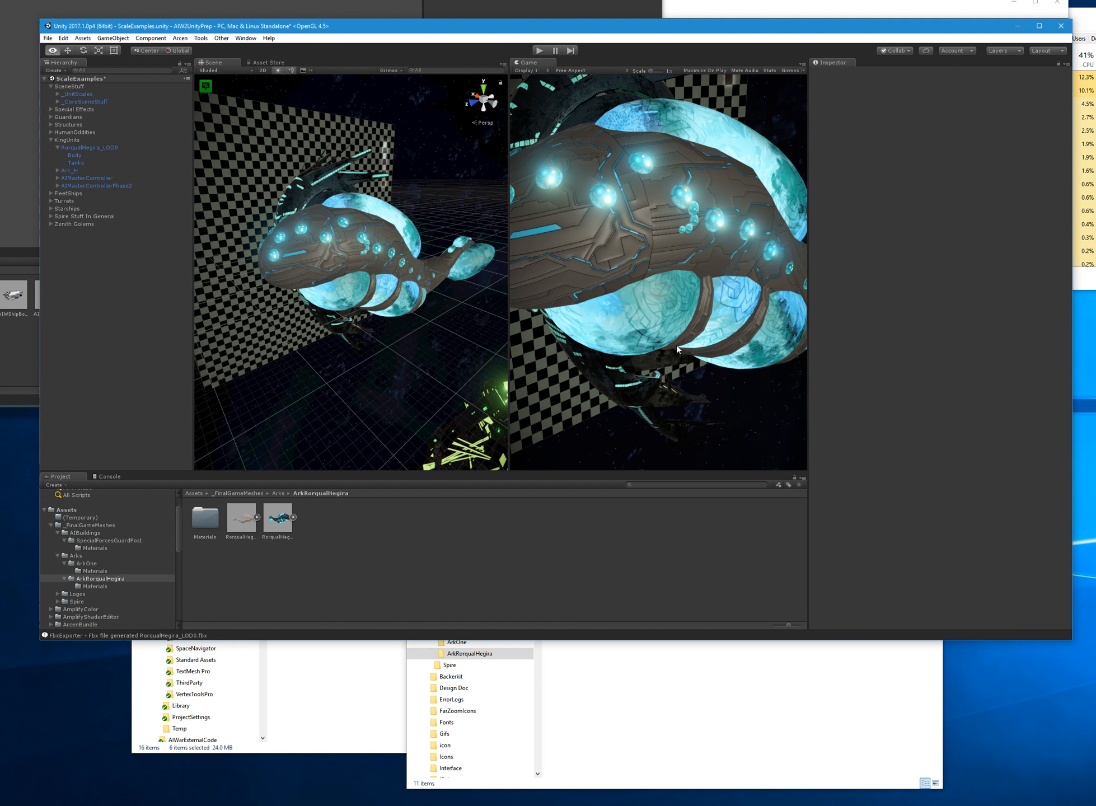
{"action": "key", "text": "alt+Tab"}
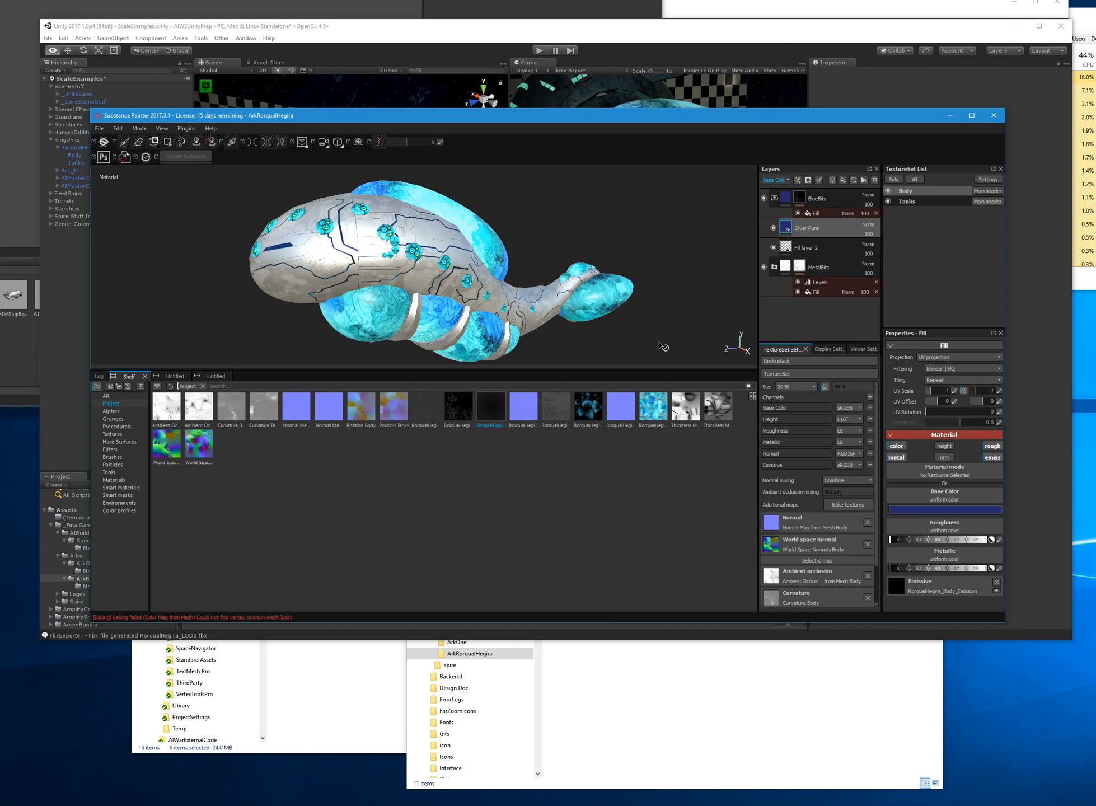
- Save the ArkRorqualHegira project
{"action": "left_click_drag", "start_coordinate": [619, 323], "coordinate": [402, 287], "text": "alt"}
{"action": "left_click_drag", "start_coordinate": [297, 279], "coordinate": [413, 283], "text": "alt"}
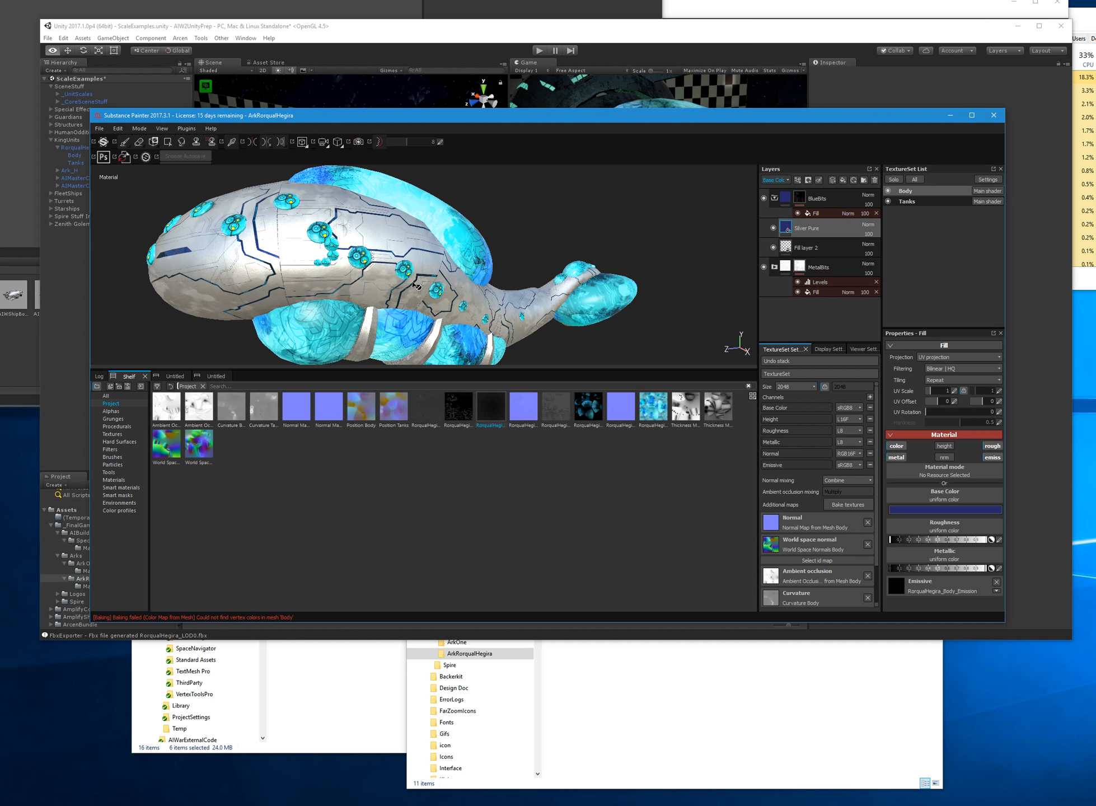
{"action": "key", "text": "ctrl+s"}
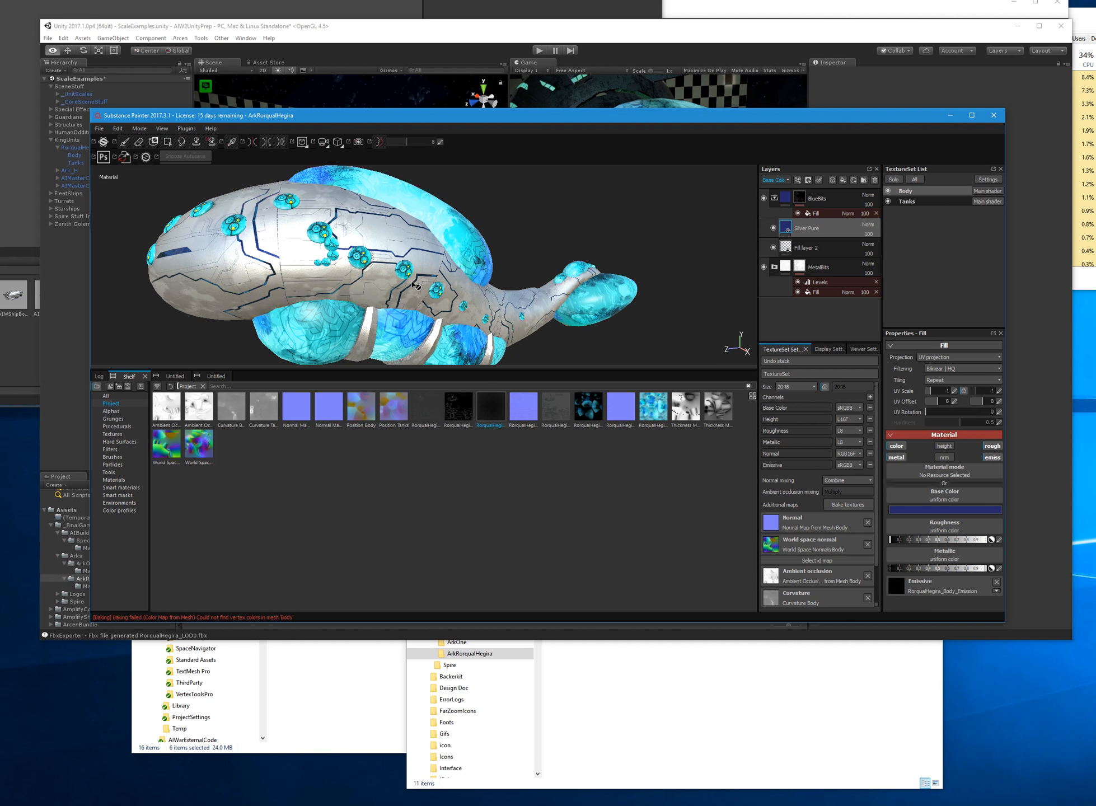
- Inspect the metallic body, its blue lines and the cyan tanks from several angles and distances
{"action": "scroll", "coordinate": [245, 292], "scroll_direction": "down", "scroll_amount": 2}
{"action": "middle_click_drag", "start_coordinate": [238, 288], "coordinate": [350, 295], "text": "alt"}
{"action": "scroll", "coordinate": [555, 317], "scroll_direction": "up", "scroll_amount": 3}
{"action": "left_click_drag", "start_coordinate": [598, 318], "coordinate": [421, 270], "text": "alt"}
{"action": "middle_click_drag", "start_coordinate": [429, 256], "coordinate": [451, 287], "text": "alt"}
{"action": "scroll", "coordinate": [444, 284], "scroll_direction": "up", "scroll_amount": 3}
{"action": "left_click_drag", "start_coordinate": [433, 282], "coordinate": [463, 289], "text": "alt"}
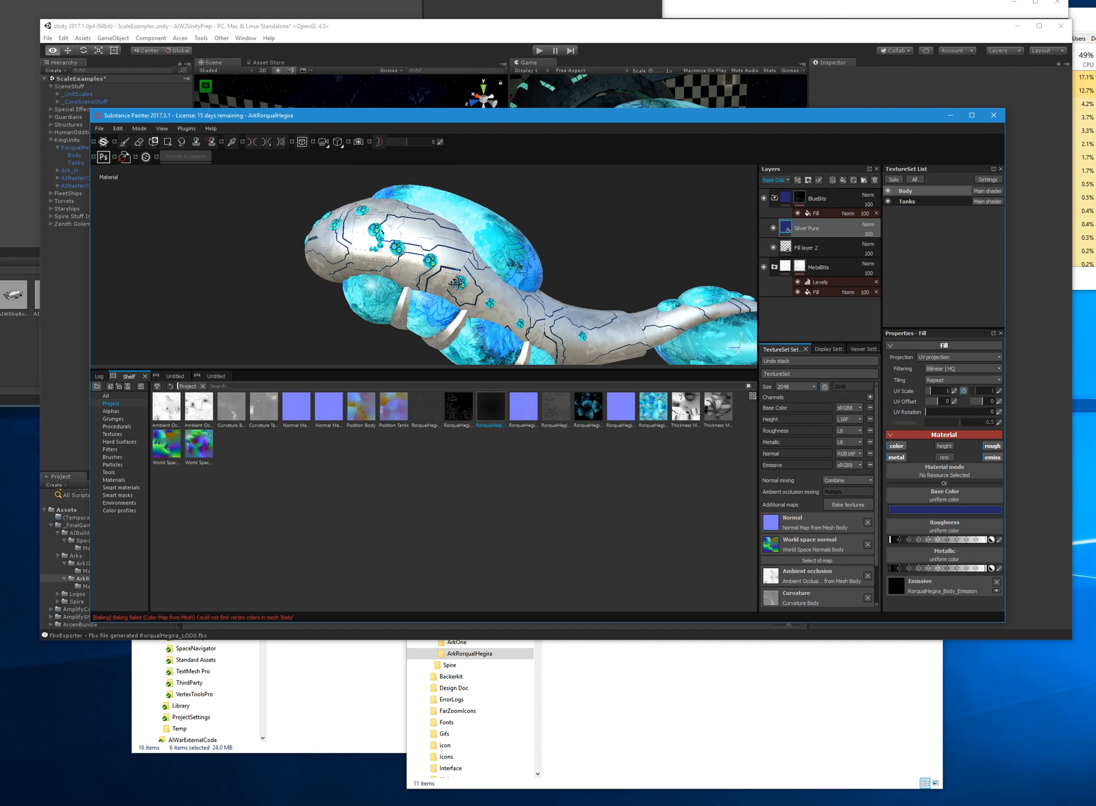
- Select the Tanks texture set and toggle Fill layer 1's visibility to check its effect, leaving it visible
{"action": "left_click", "coordinate": [927, 201]}
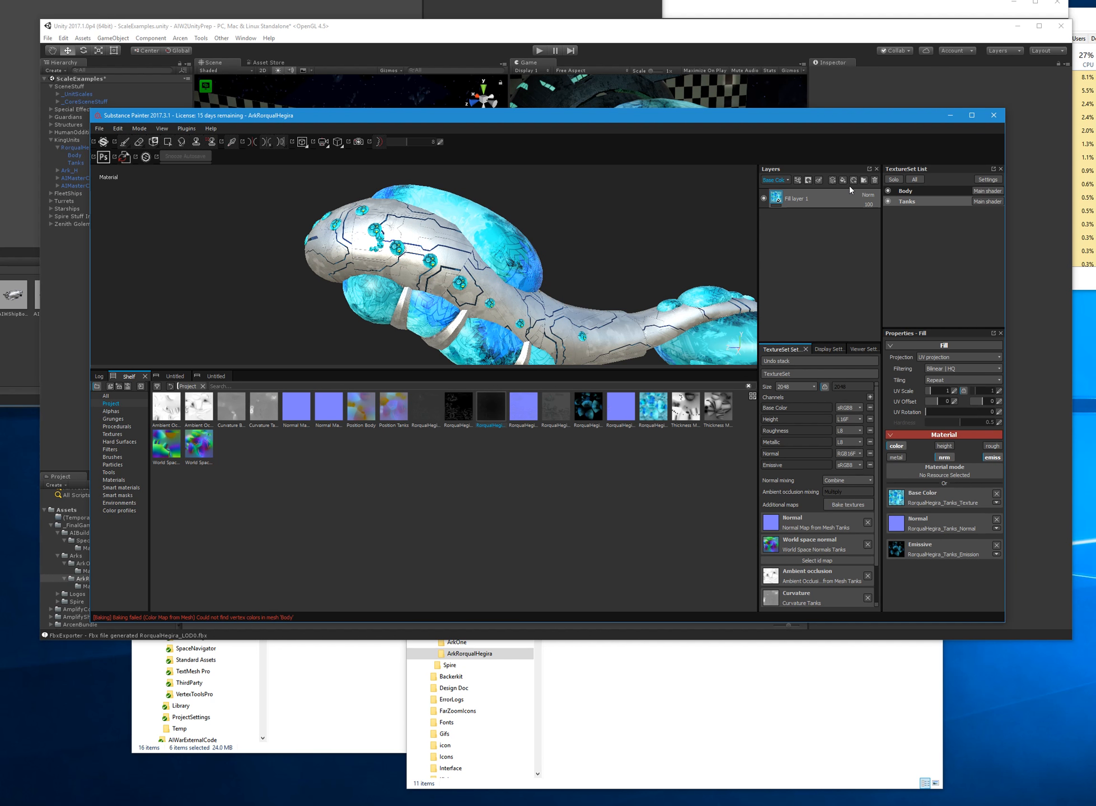
{"action": "left_click", "coordinate": [764, 198]}
{"action": "left_click", "coordinate": [764, 199]}
{"action": "left_click", "coordinate": [764, 198]}
{"action": "left_click", "coordinate": [764, 198]}
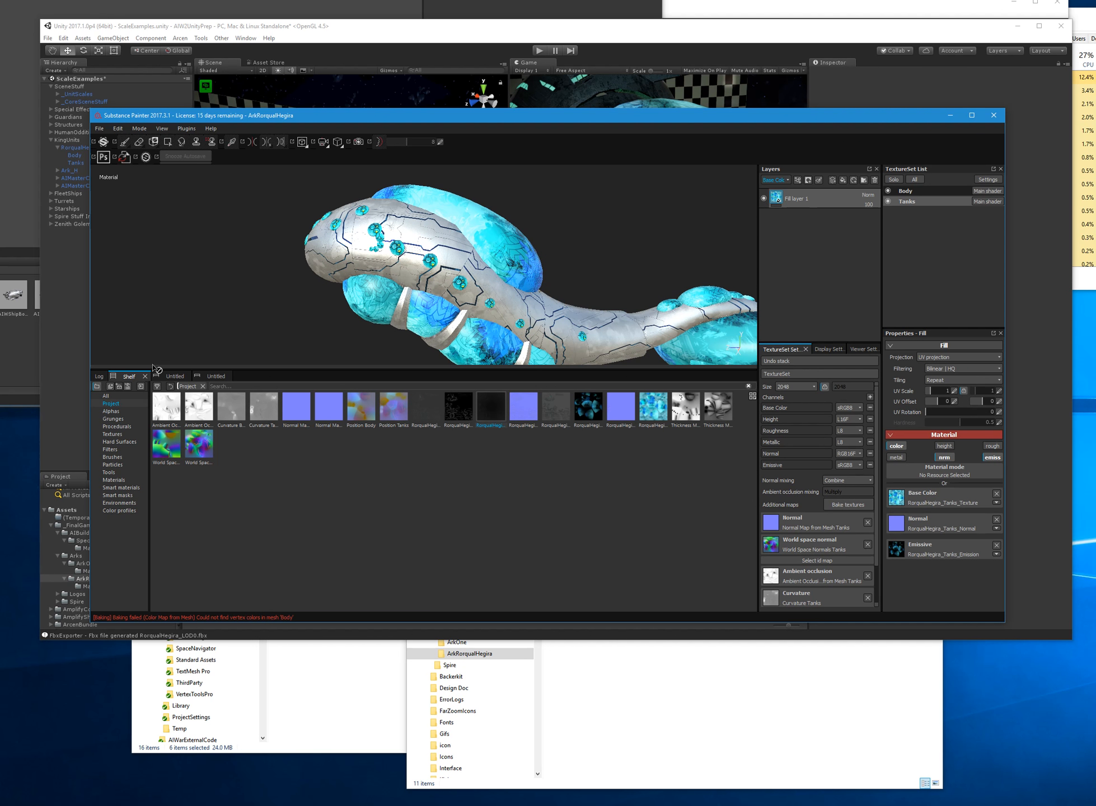
- Add the Glass Visor smart material beneath Fill layer 1 in the Tanks texture set
{"action": "left_click", "coordinate": [128, 480]}
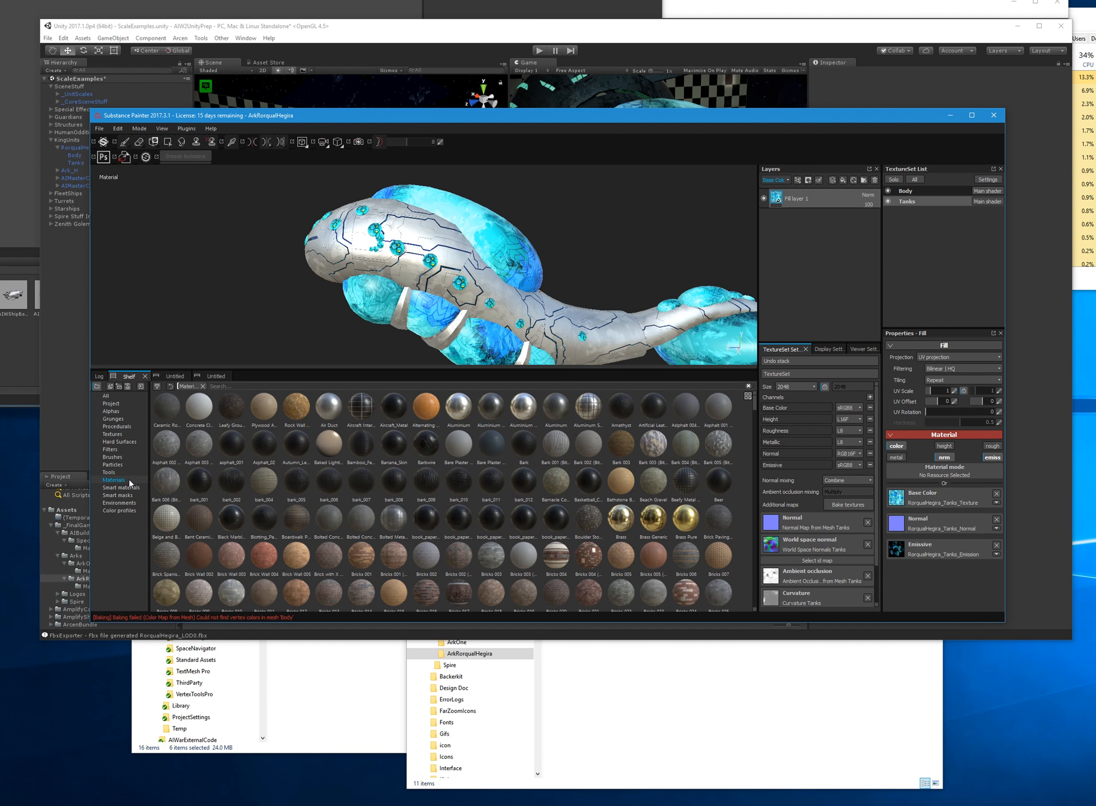
{"action": "left_click", "coordinate": [139, 487]}
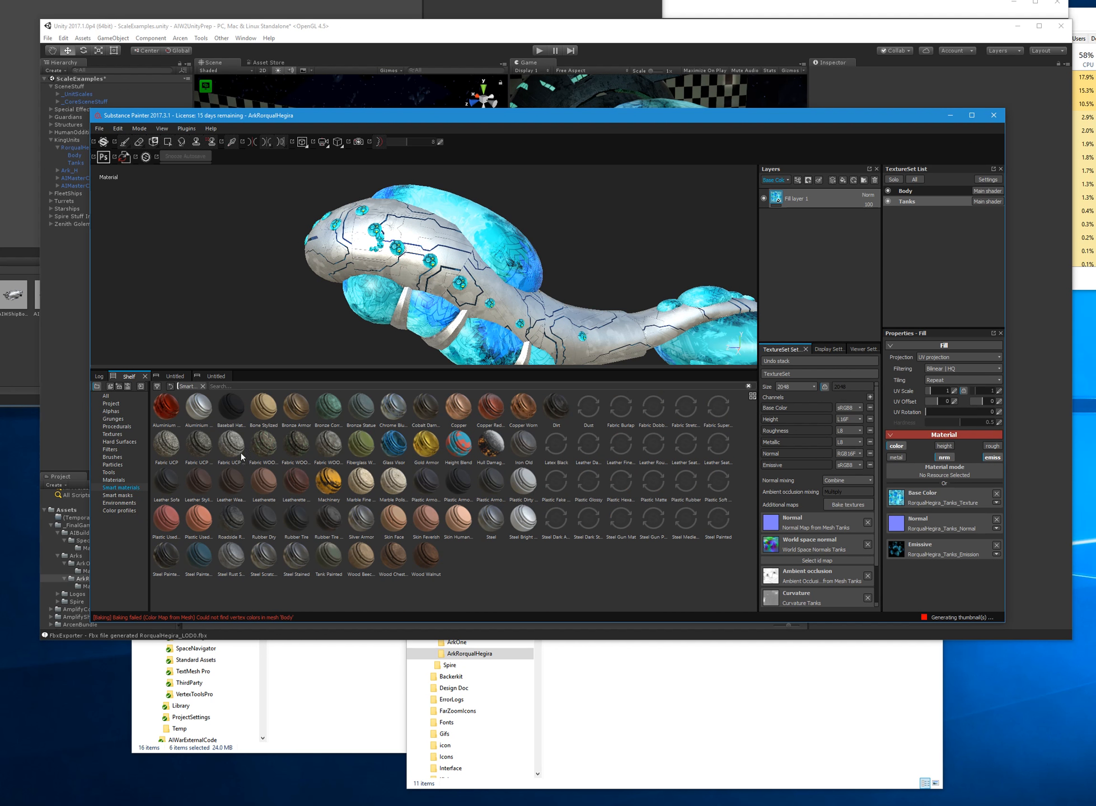
{"action": "left_click_drag", "start_coordinate": [393, 443], "coordinate": [876, 211]}
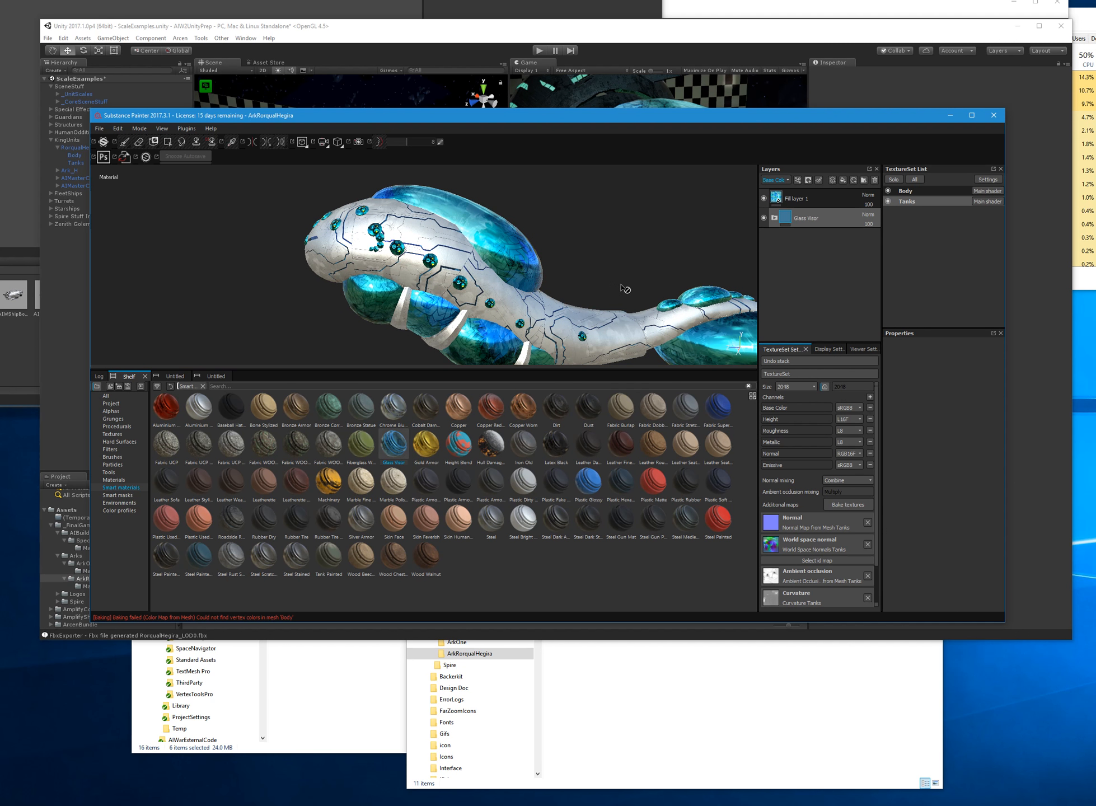
{"action": "left_click_drag", "start_coordinate": [641, 293], "coordinate": [592, 279], "text": "alt"}
- Move the Base layer out of the Glass Visor folder and delete the folder together with its Glowing Edges layer
{"action": "left_click", "coordinate": [774, 218]}
{"action": "left_click", "coordinate": [773, 237]}
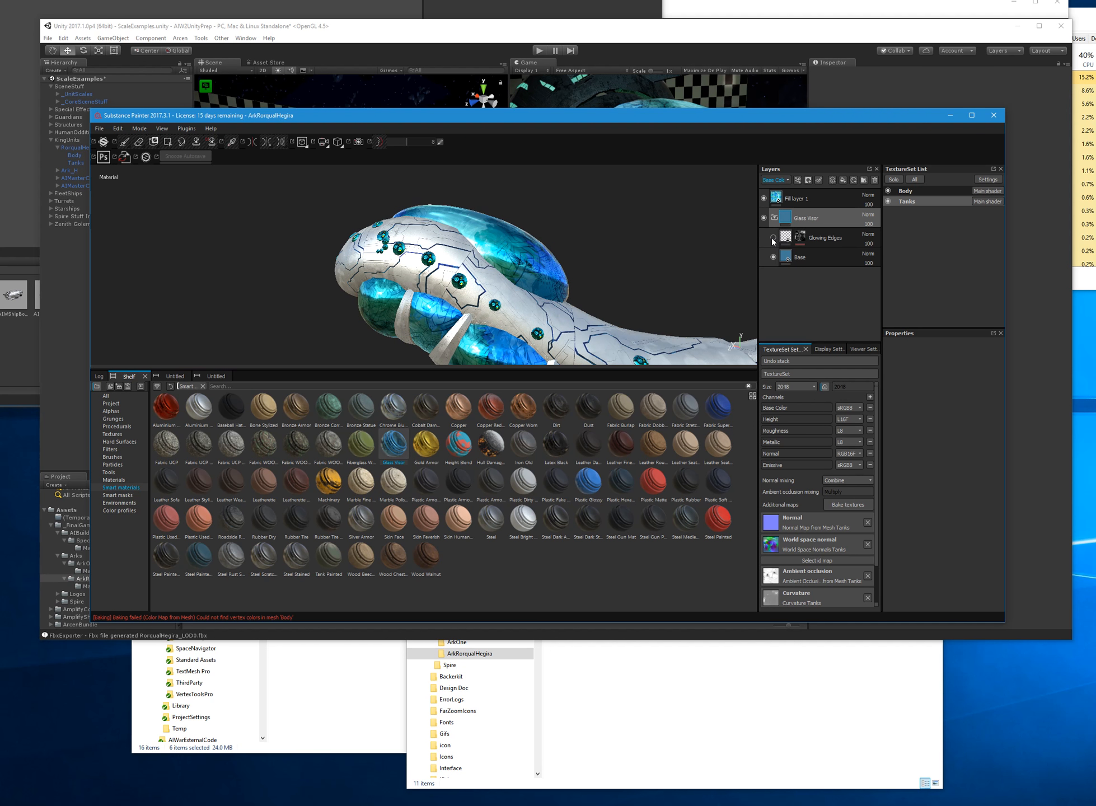
{"action": "left_click", "coordinate": [809, 260]}
{"action": "left_click_drag", "start_coordinate": [815, 258], "coordinate": [810, 296]}
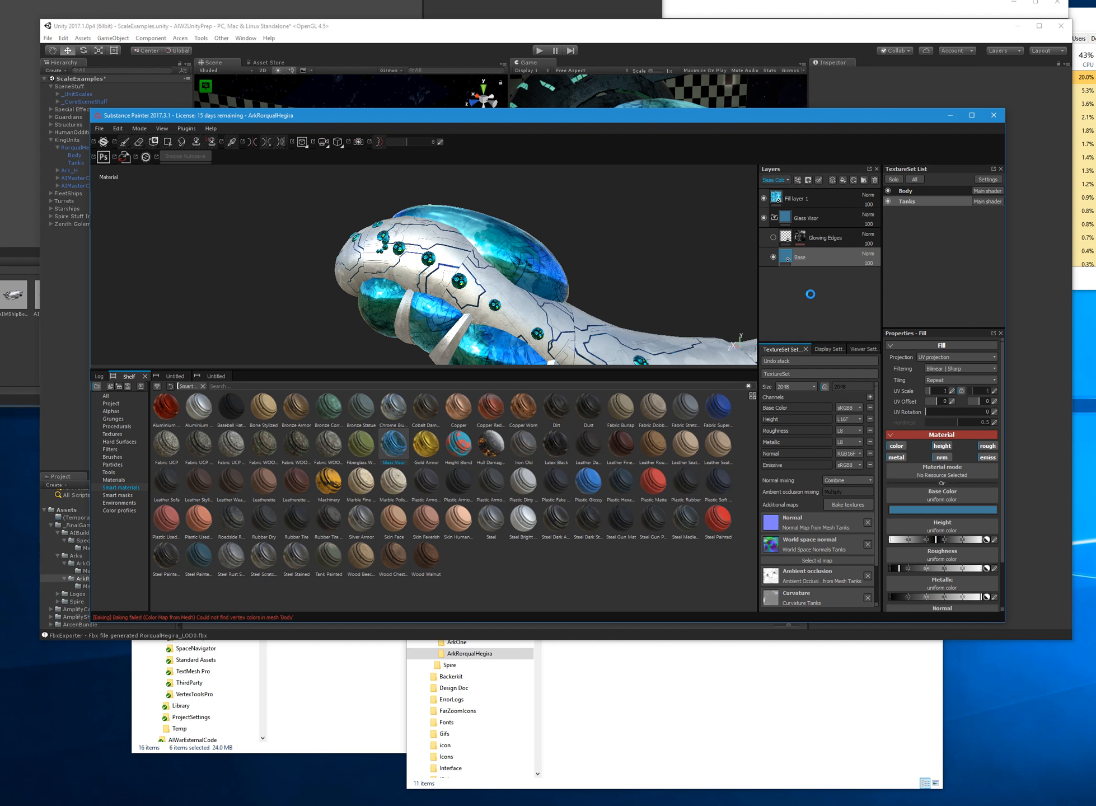
{"action": "left_click", "coordinate": [789, 219]}
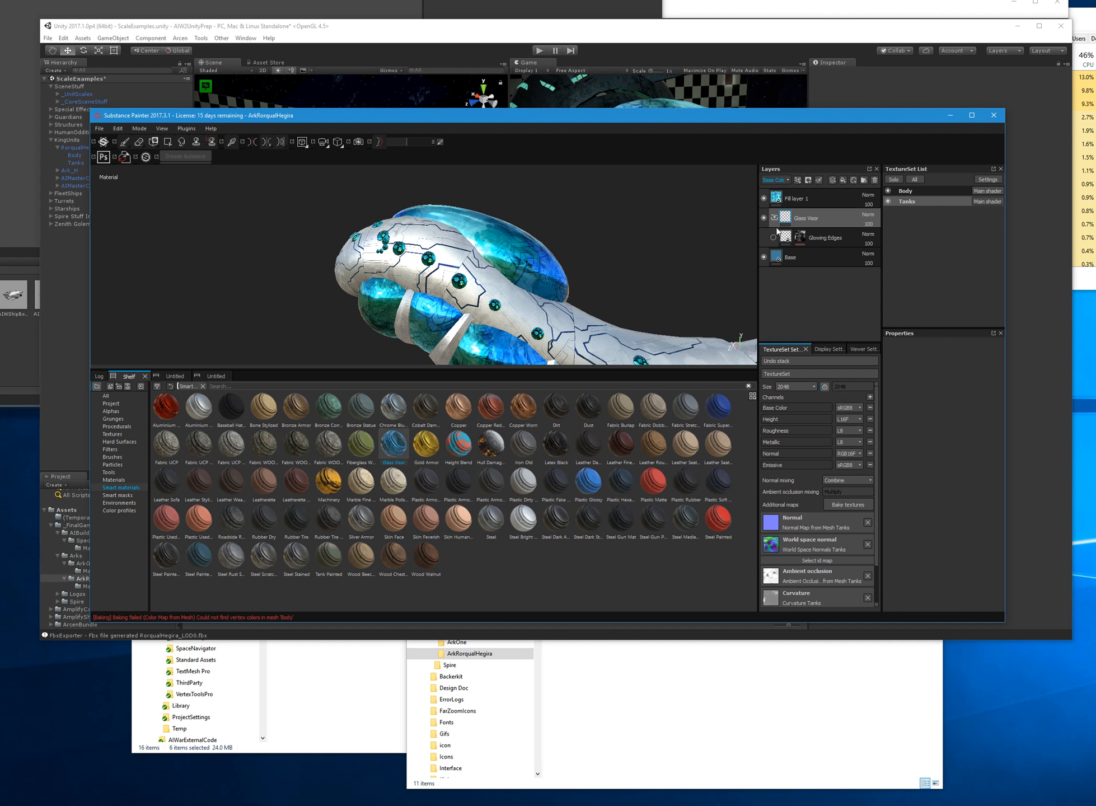
{"action": "key", "text": "Delete"}
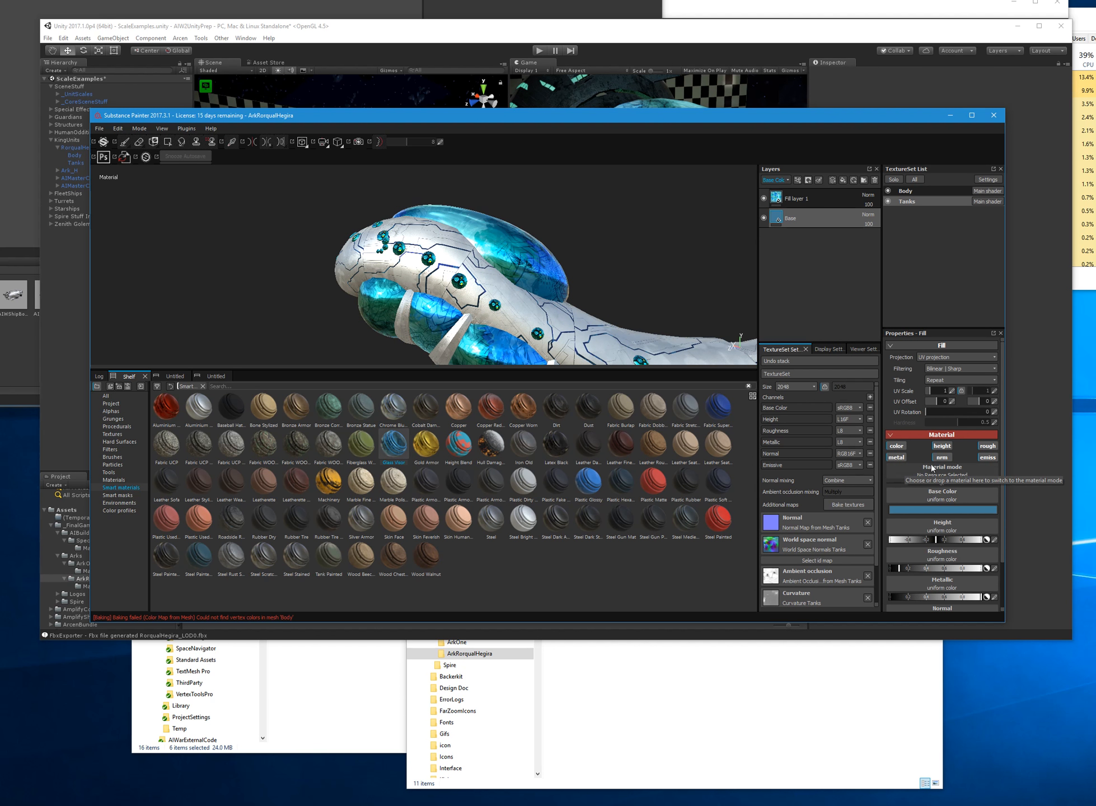
- Disable the normal, height, emissive and color channels on the Base layer, leaving only roughness and metallic active
{"action": "left_click", "coordinate": [946, 458]}
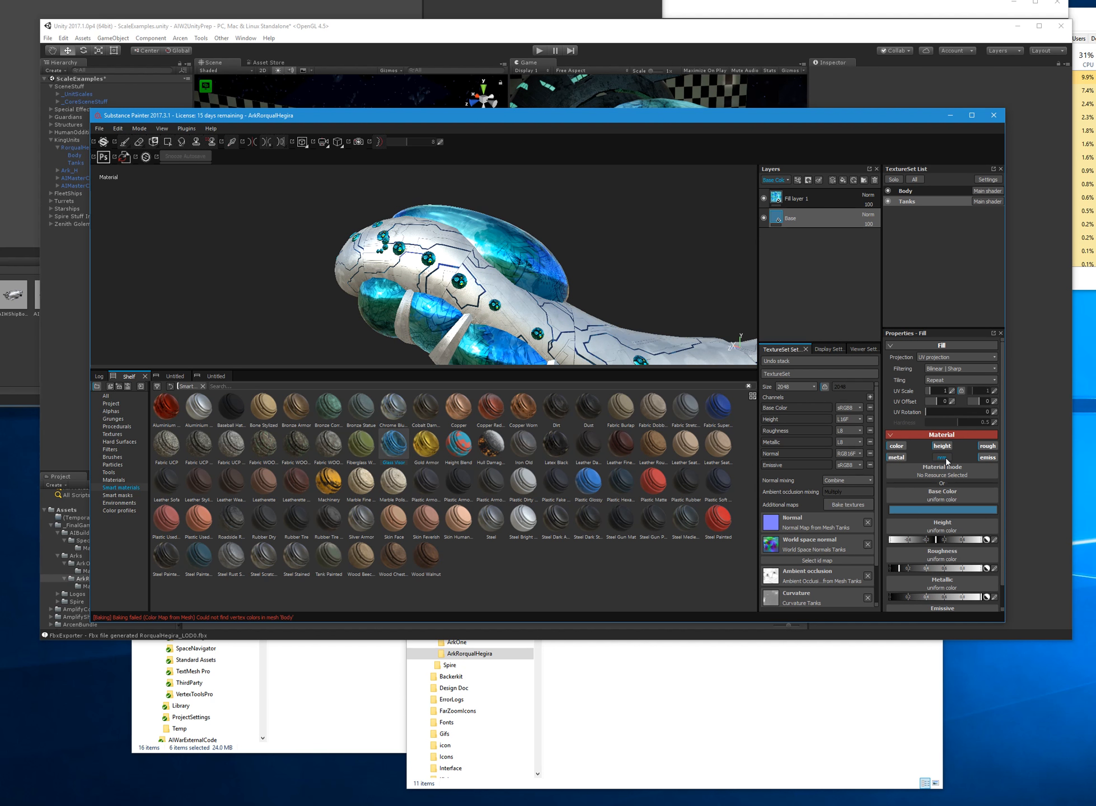
{"action": "left_click", "coordinate": [942, 448]}
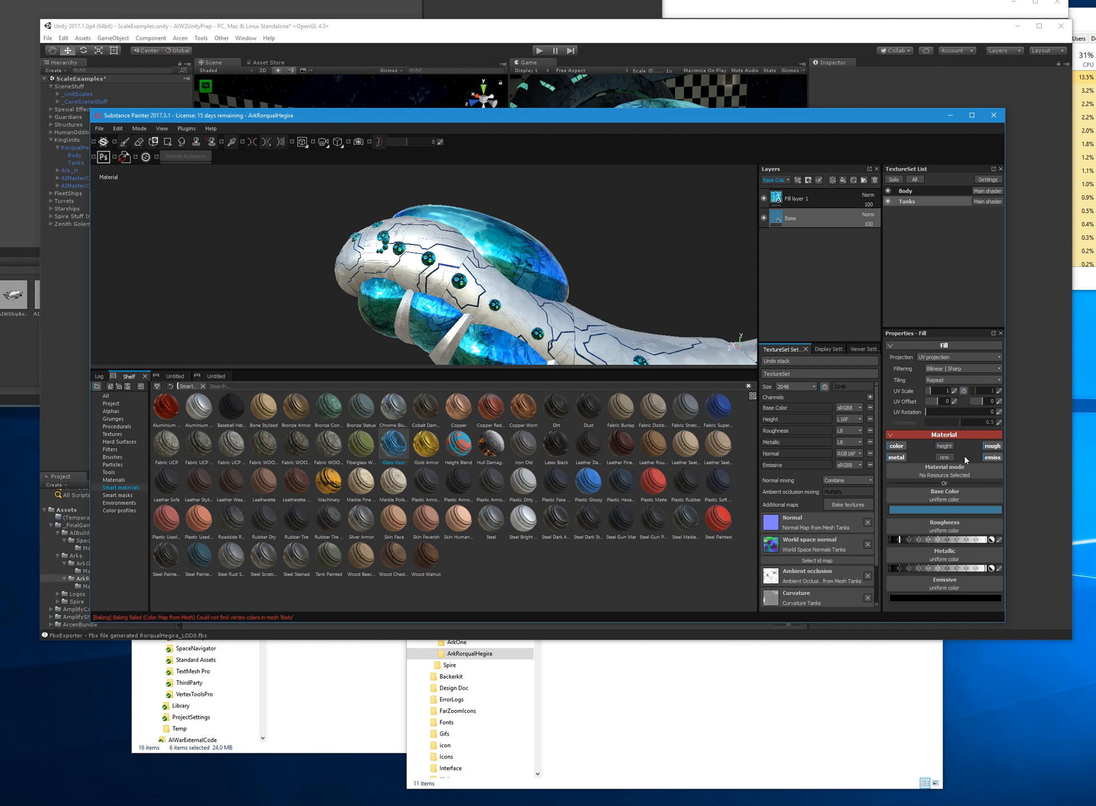
{"action": "left_click", "coordinate": [991, 457]}
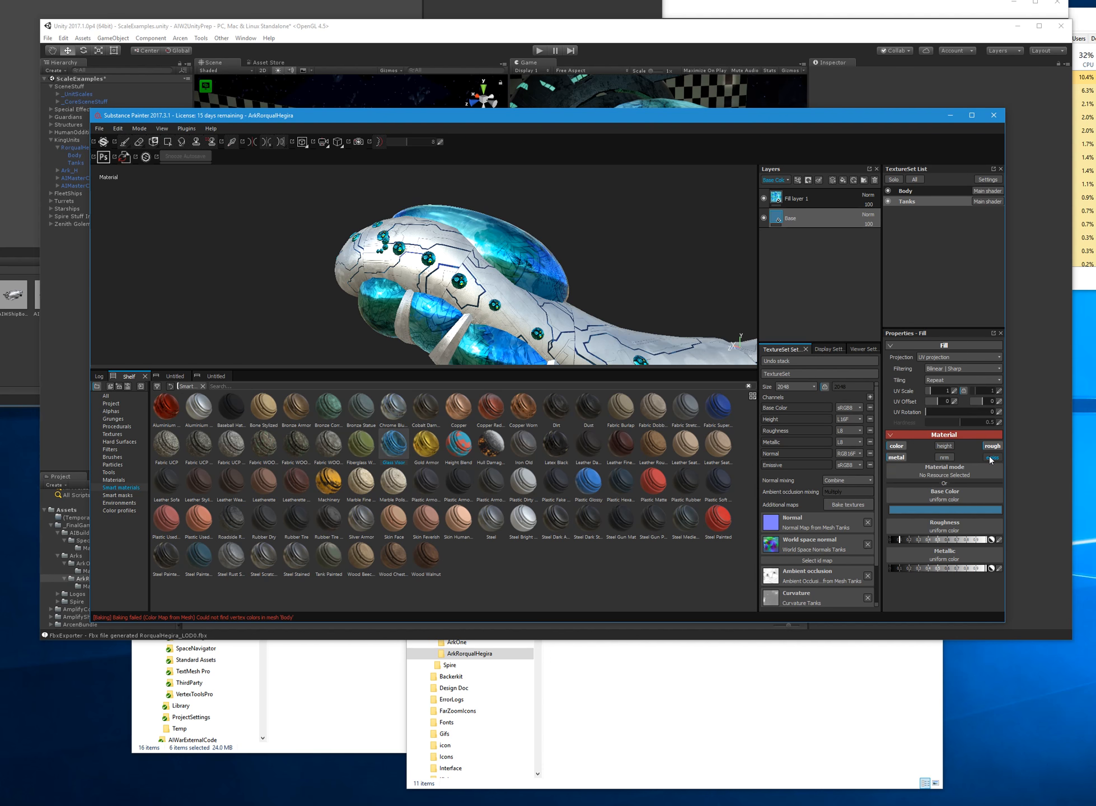
{"action": "left_click", "coordinate": [900, 448]}
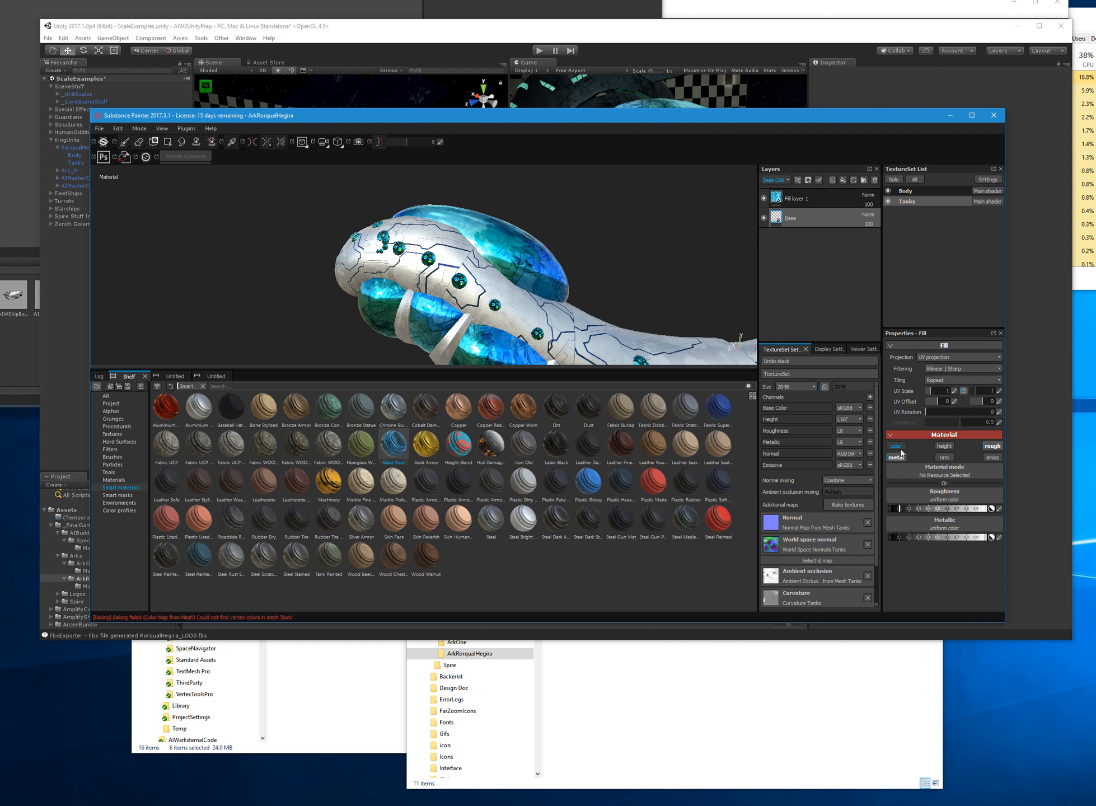
{"action": "left_click_drag", "start_coordinate": [648, 286], "coordinate": [672, 293], "text": "alt"}
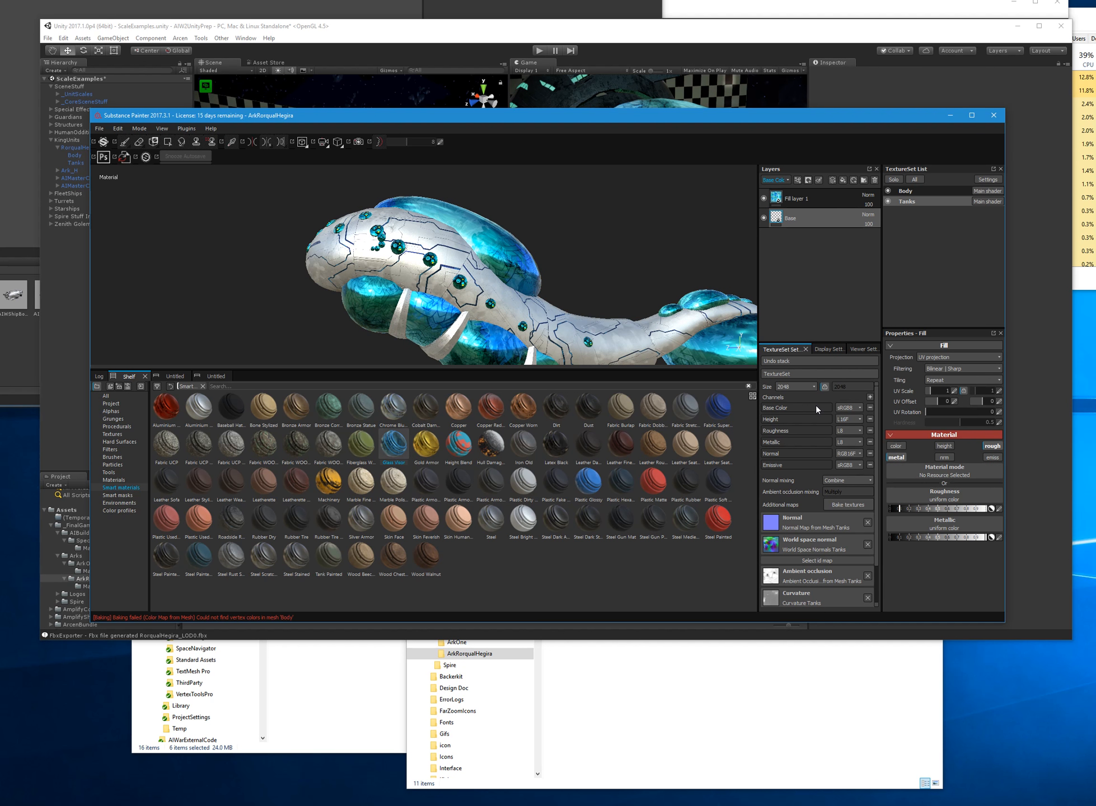
- Hide the Base layer and enable the roughness and metallic channels on Fill layer 1
{"action": "left_click", "coordinate": [763, 218]}
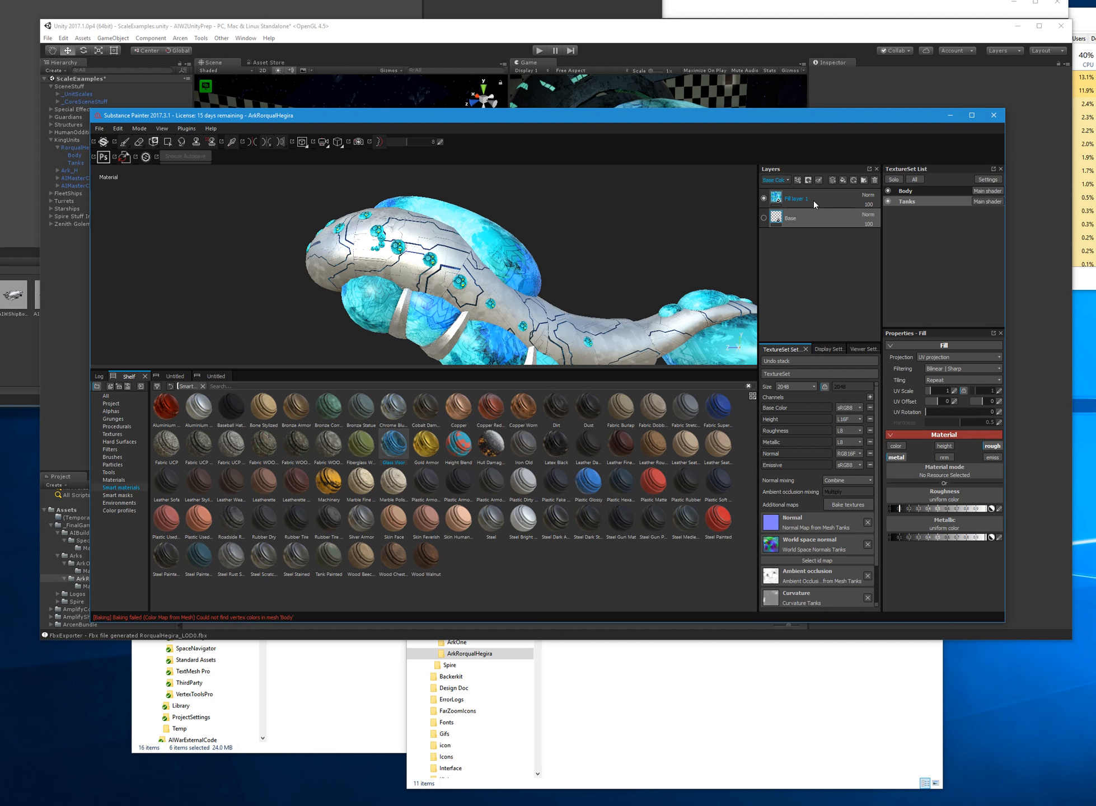
{"action": "left_click", "coordinate": [813, 201]}
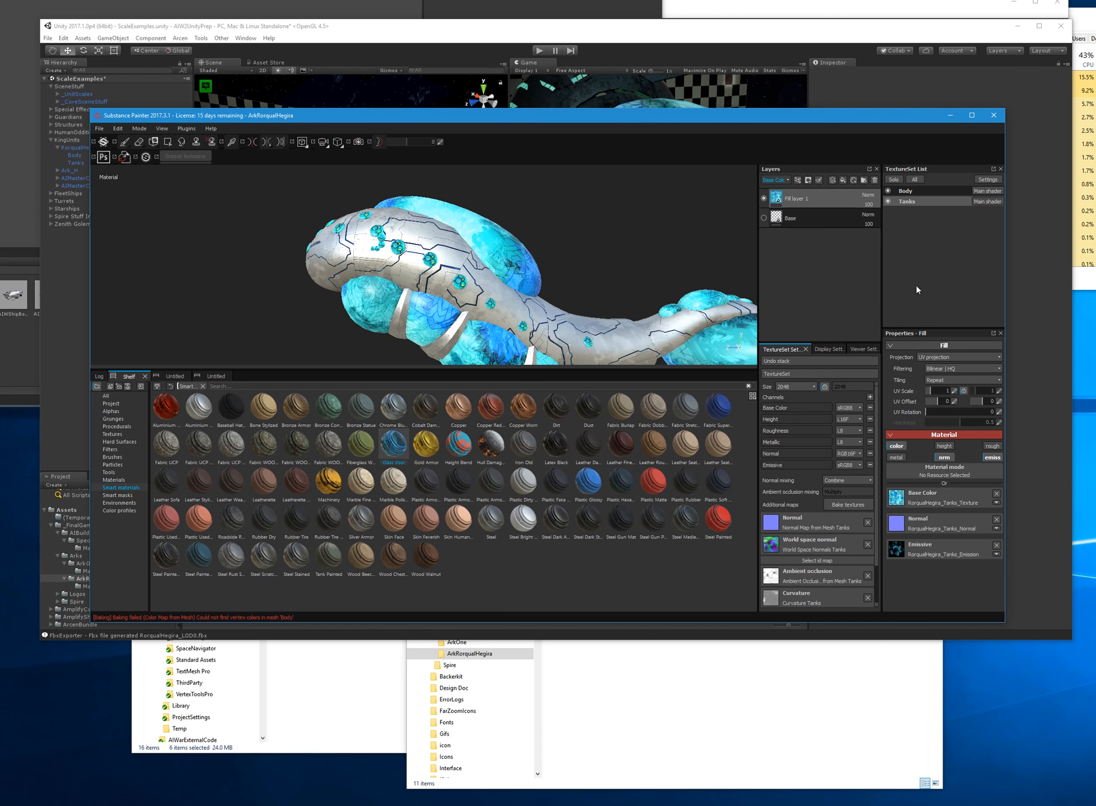
{"action": "left_click", "coordinate": [990, 446]}
{"action": "left_click", "coordinate": [896, 458]}
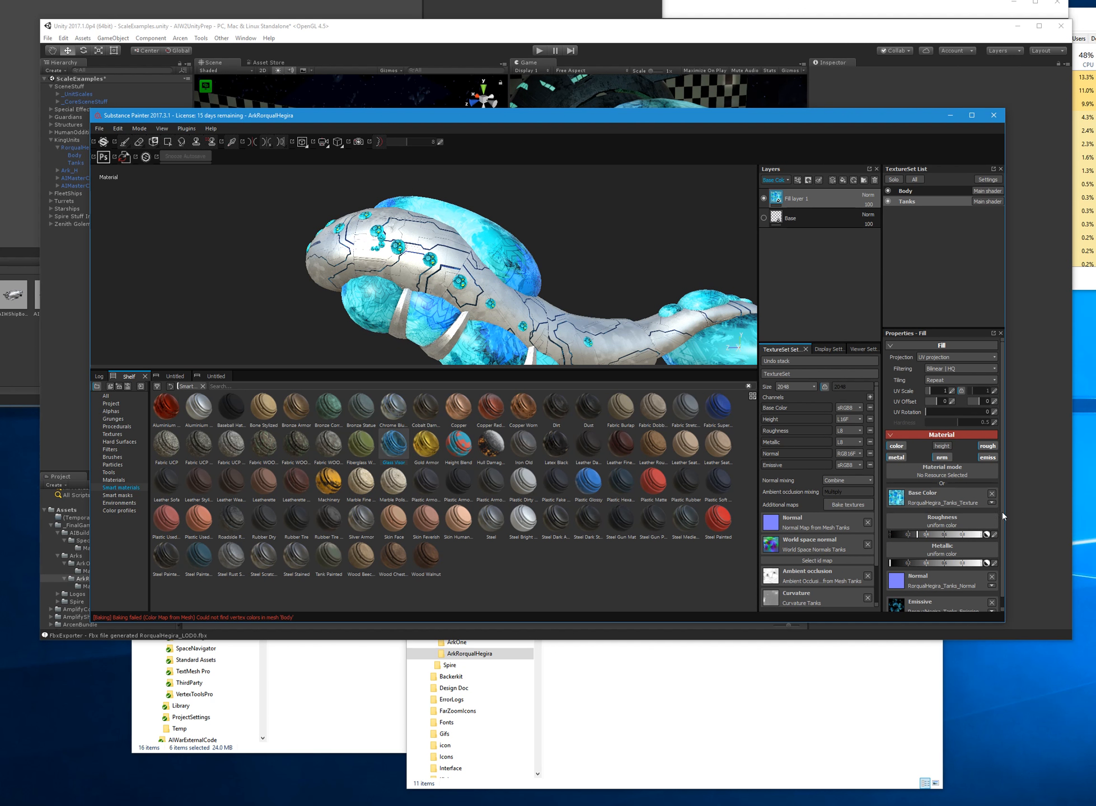
- Delete the hidden Base layer and give Fill layer 1 a high metallic value with low roughness
{"action": "left_click", "coordinate": [829, 224]}
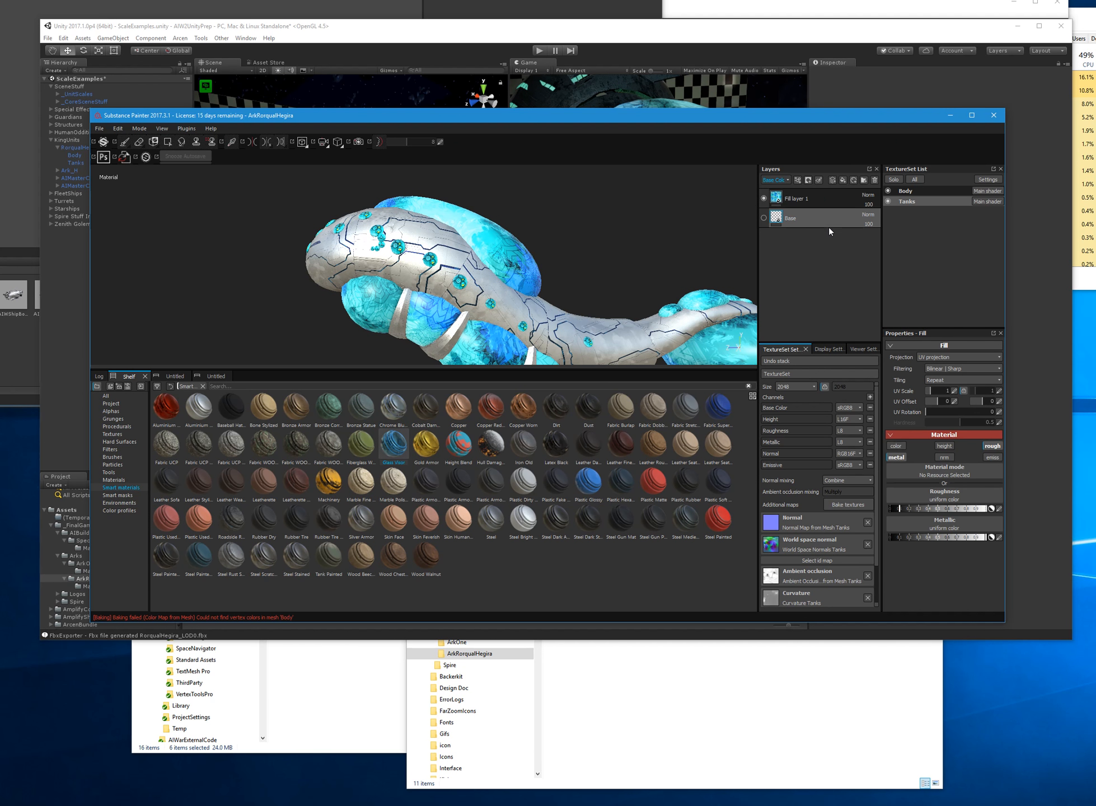
{"action": "key", "text": "Delete"}
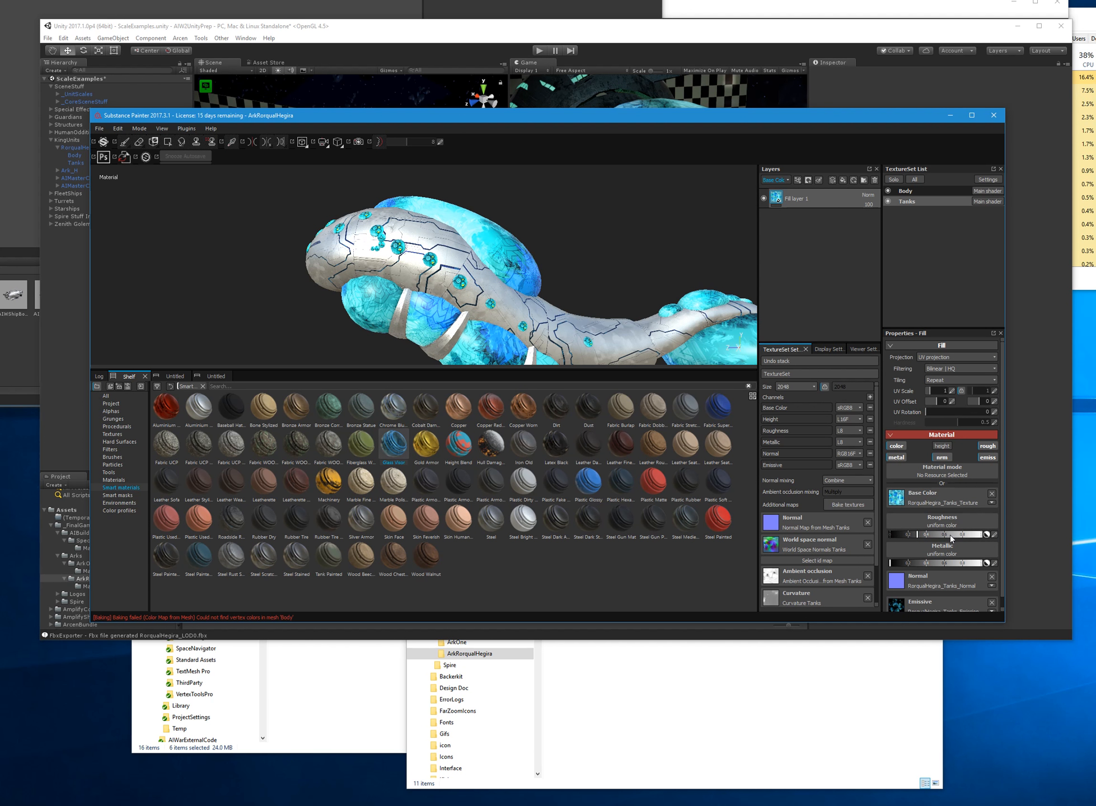
{"action": "left_click", "coordinate": [949, 534]}
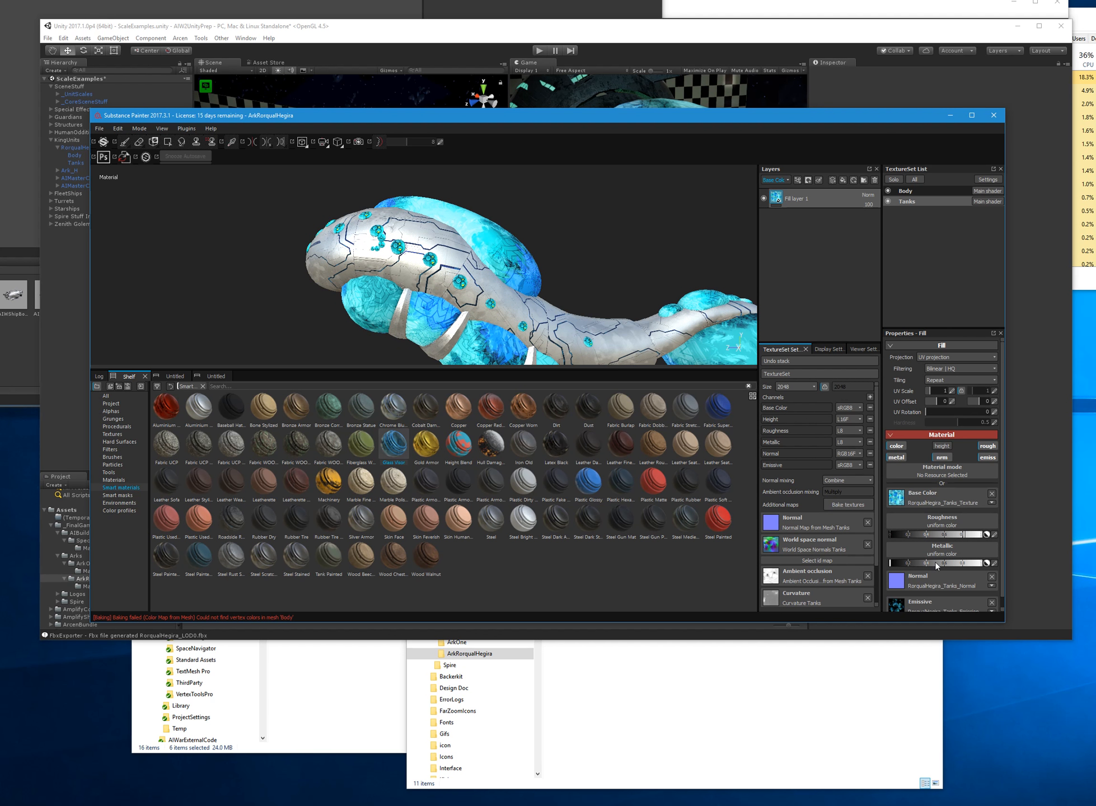
{"action": "left_click_drag", "start_coordinate": [938, 562], "coordinate": [963, 561]}
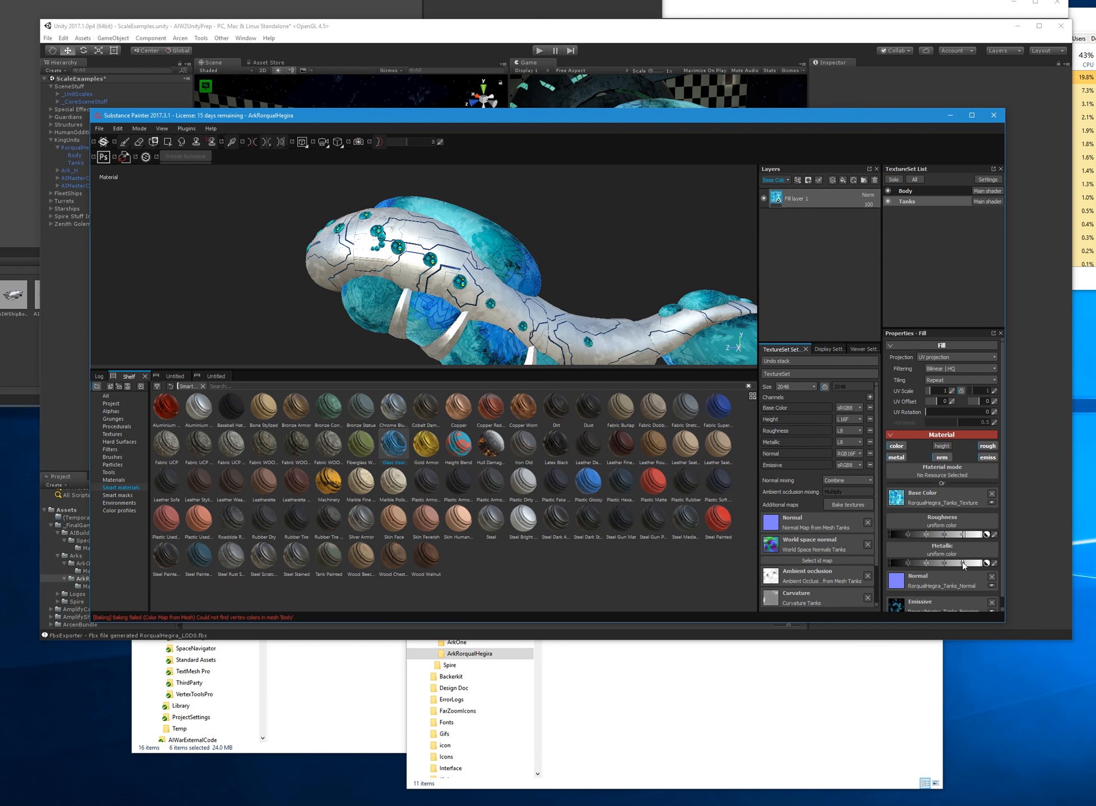
{"action": "left_click", "coordinate": [916, 536]}
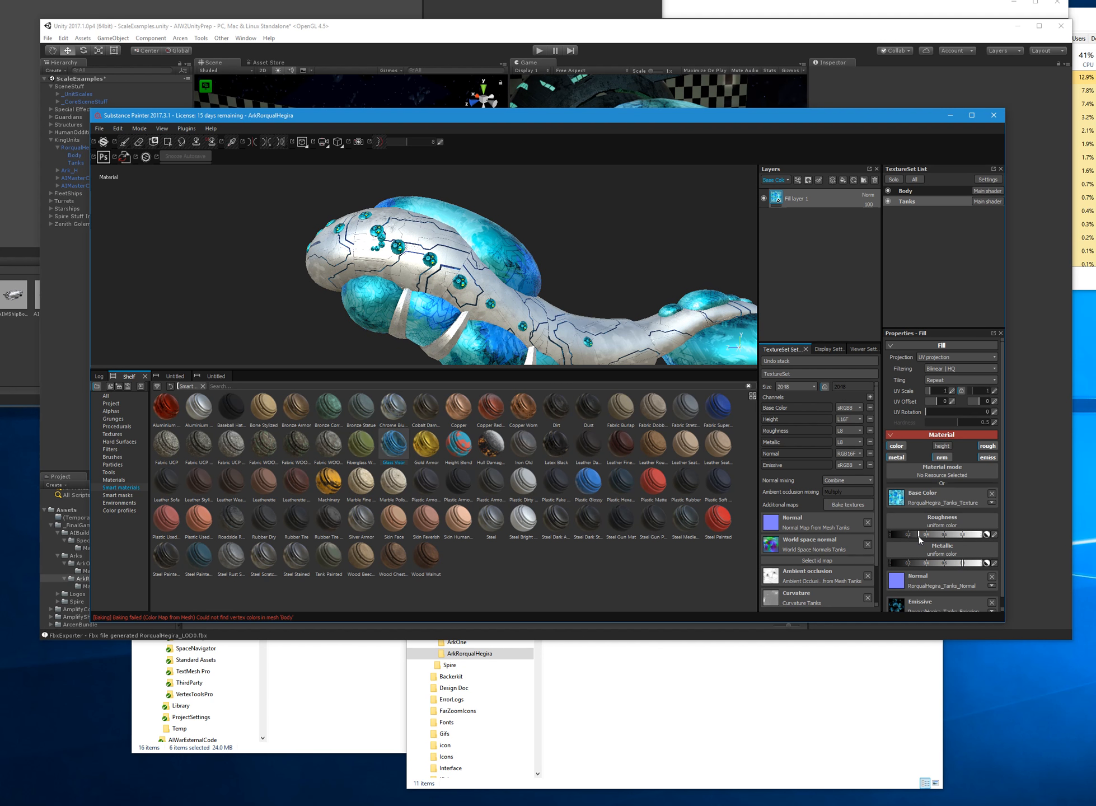
{"action": "mouse_move", "coordinate": [580, 277]}
{"action": "left_mouse_down", "text": "alt"}
{"action": "mouse_move", "coordinate": [605, 277]}
{"action": "mouse_move", "coordinate": [413, 273]}
{"action": "mouse_move", "coordinate": [592, 309]}
{"action": "mouse_move", "coordinate": [641, 293]}
{"action": "mouse_move", "coordinate": [243, 285]}
{"action": "mouse_move", "coordinate": [752, 286]}
{"action": "mouse_move", "coordinate": [224, 284]}
{"action": "mouse_move", "coordinate": [325, 257]}
{"action": "mouse_move", "coordinate": [327, 279]}
{"action": "mouse_move", "coordinate": [237, 347]}
{"action": "mouse_move", "coordinate": [220, 308]}
{"action": "mouse_move", "coordinate": [750, 302]}
{"action": "mouse_move", "coordinate": [650, 308]}
{"action": "left_mouse_up", "text": "alt"}
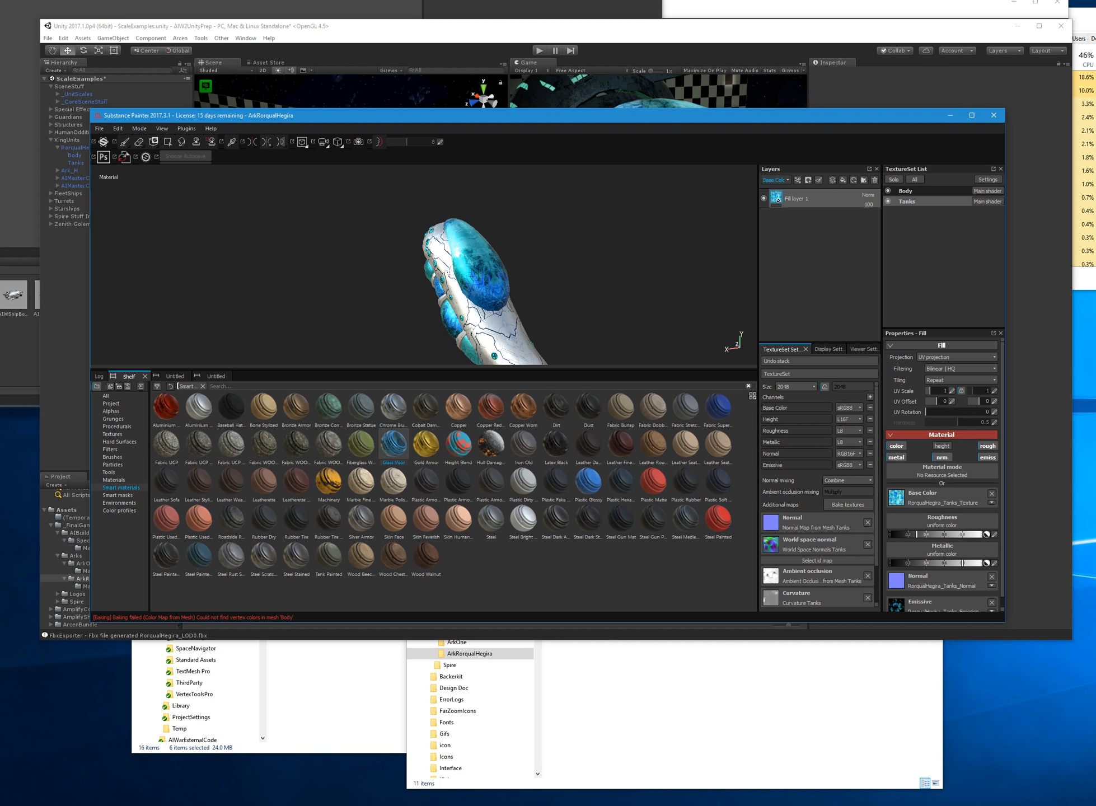
- Switch to Photoshop and close RorqualHegira_Body_Texture.png without saving its changes
{"action": "key", "text": "alt+Tab"}
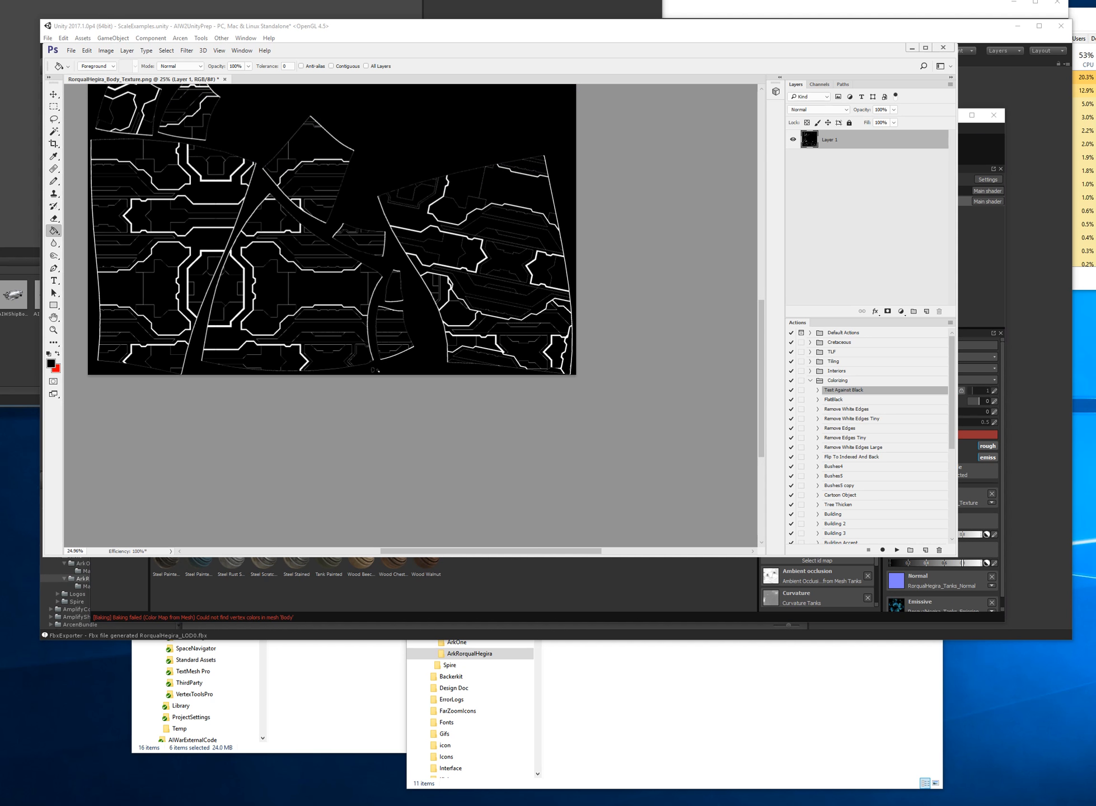
{"action": "left_click", "coordinate": [225, 79]}
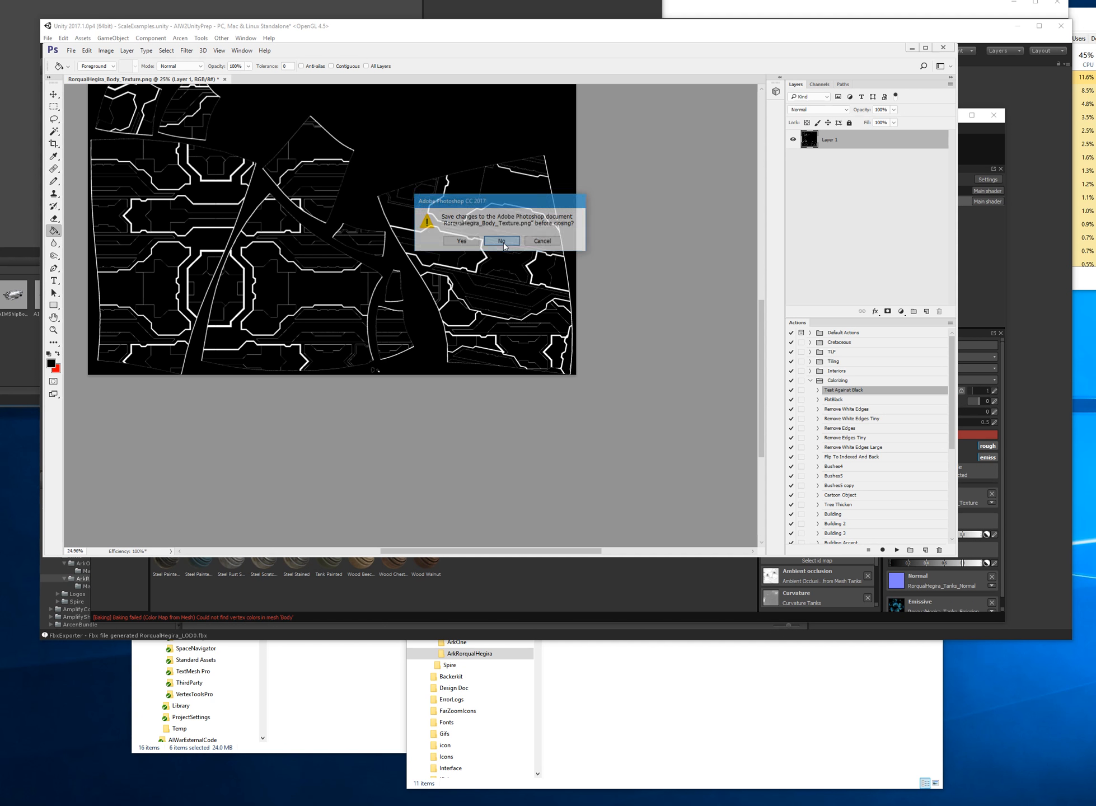
{"action": "left_click", "coordinate": [502, 241]}
- Open RorqualHegira_Tanks_Emission.png and RorqualHegira_Tanks_Texture.png from the ArkRorqualHegira folder in Photoshop
{"action": "left_click", "coordinate": [651, 737]}
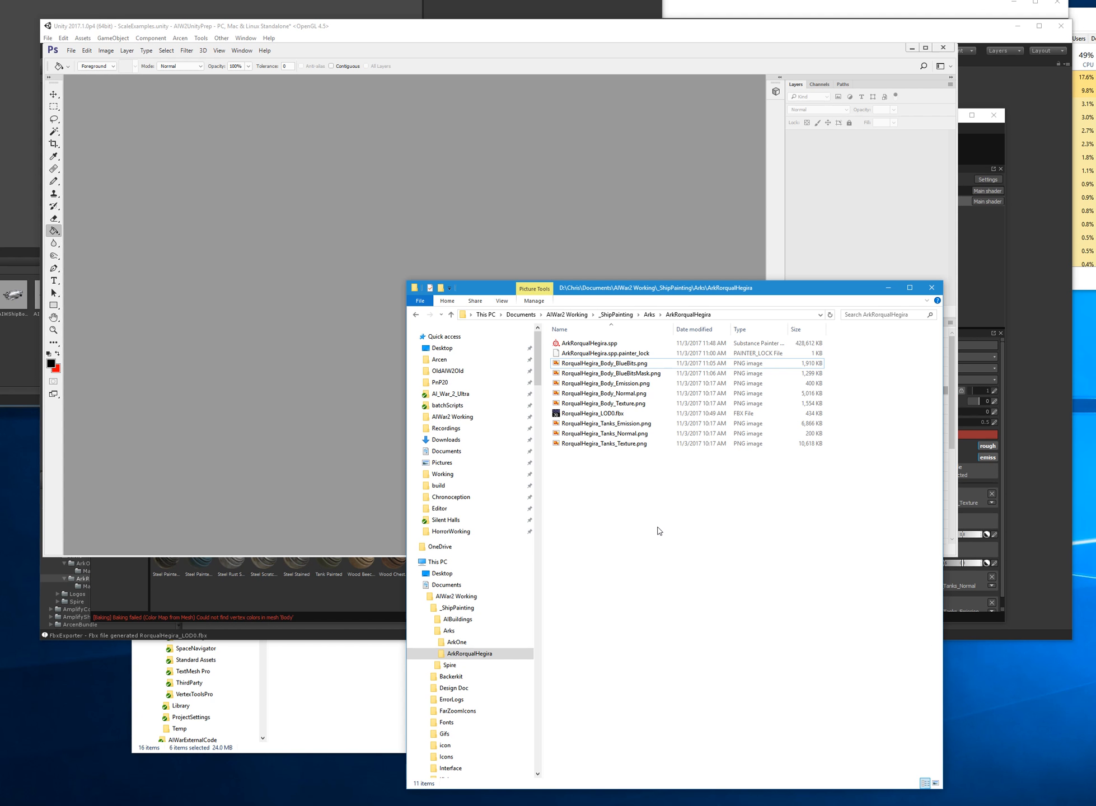
{"action": "left_click_drag", "start_coordinate": [599, 423], "coordinate": [344, 356]}
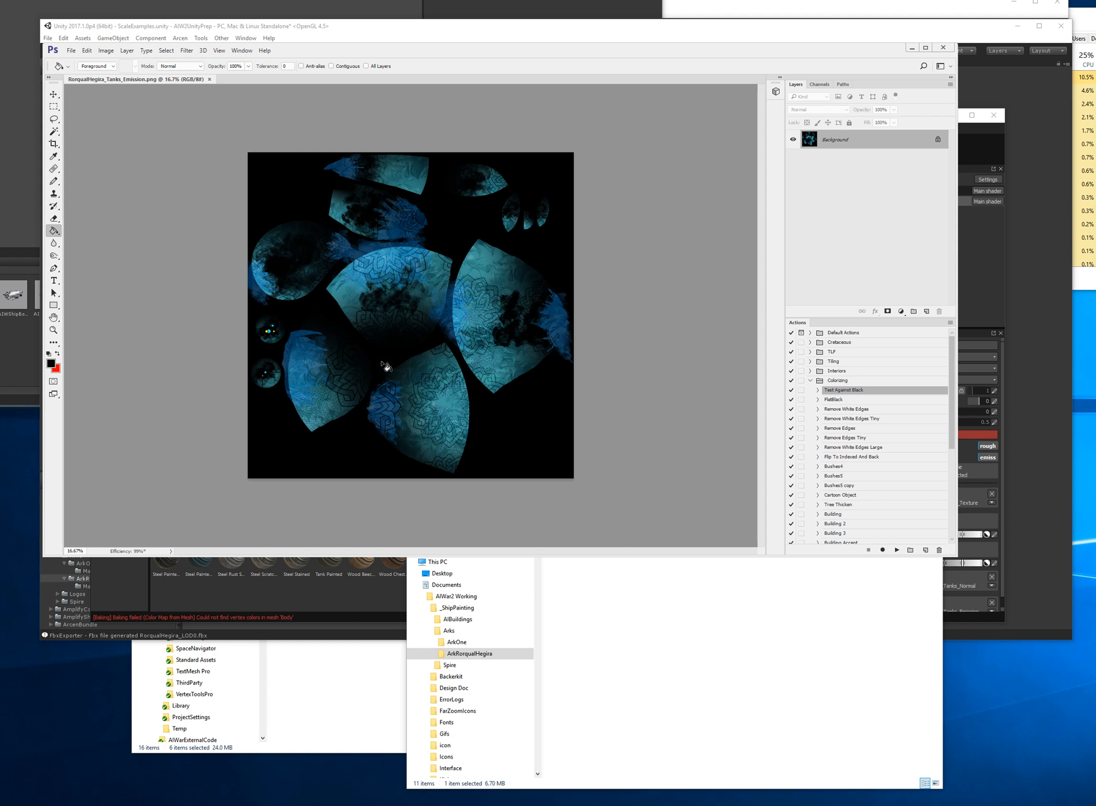
{"action": "left_click", "coordinate": [739, 643]}
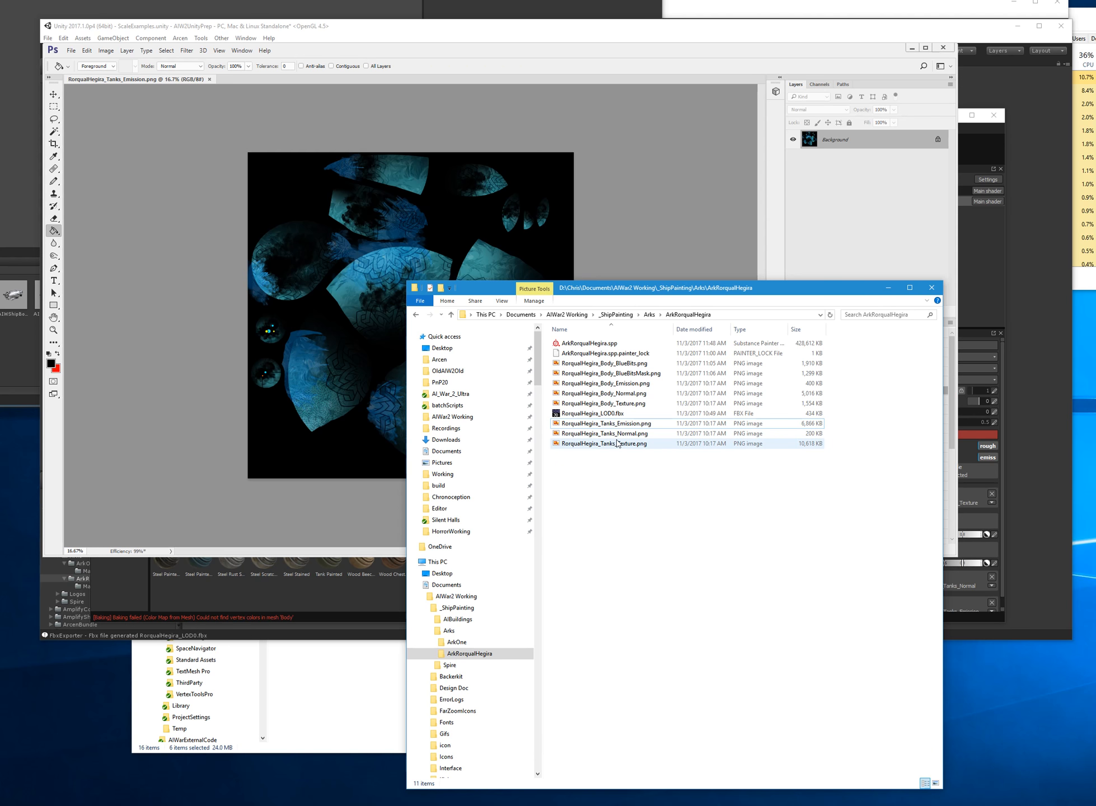
{"action": "left_click_drag", "start_coordinate": [616, 445], "coordinate": [390, 82]}
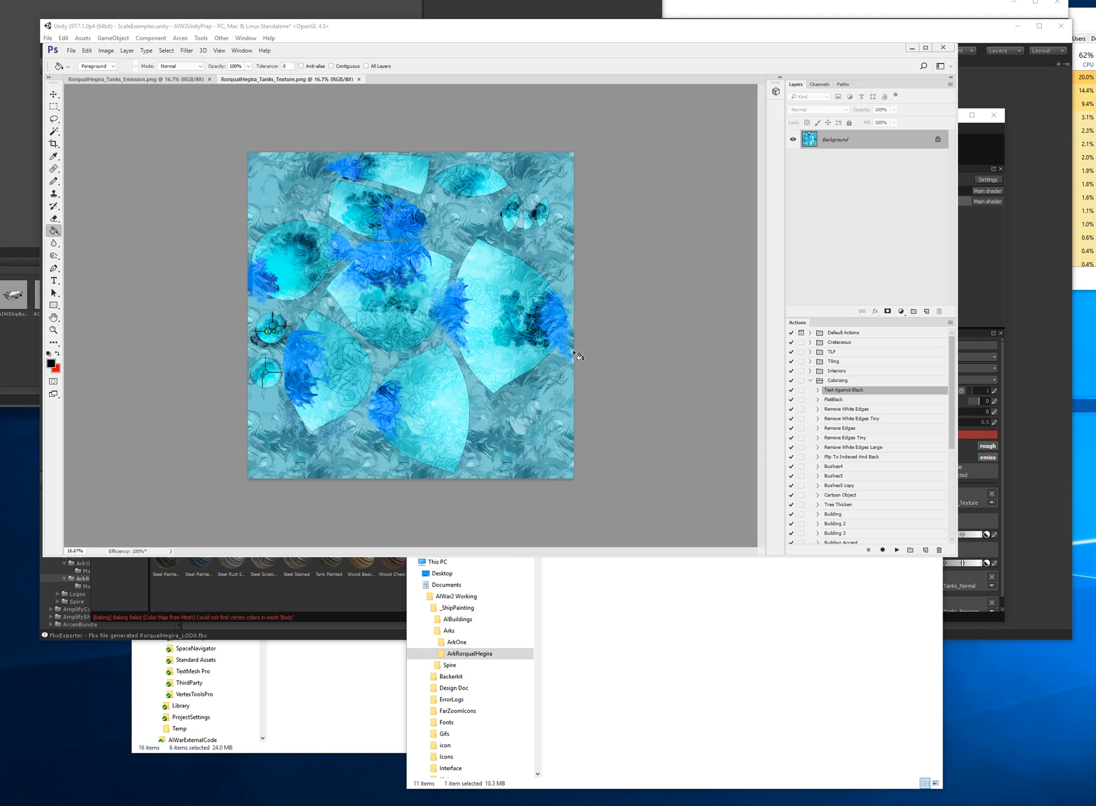
- Fully desaturate the RorqualHegira_Tanks_Emission.png image with Hue/Saturation
{"action": "left_click", "coordinate": [129, 81]}
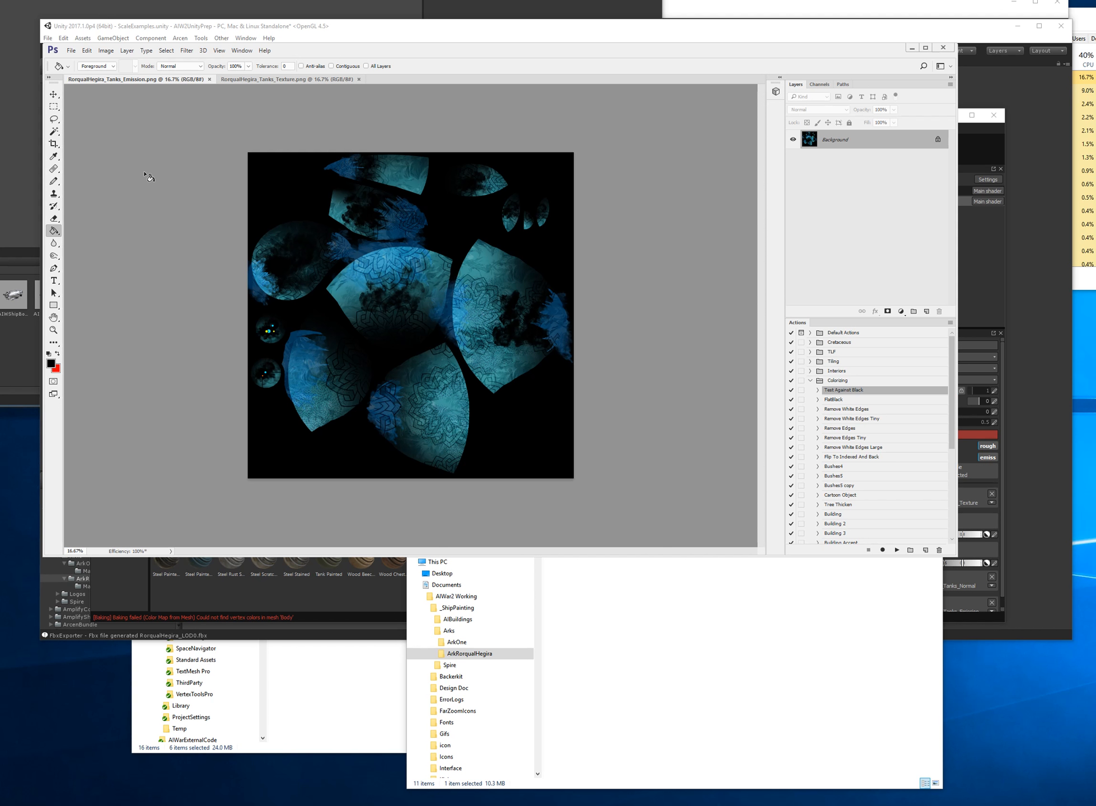
{"action": "key", "text": "ctrl+u"}
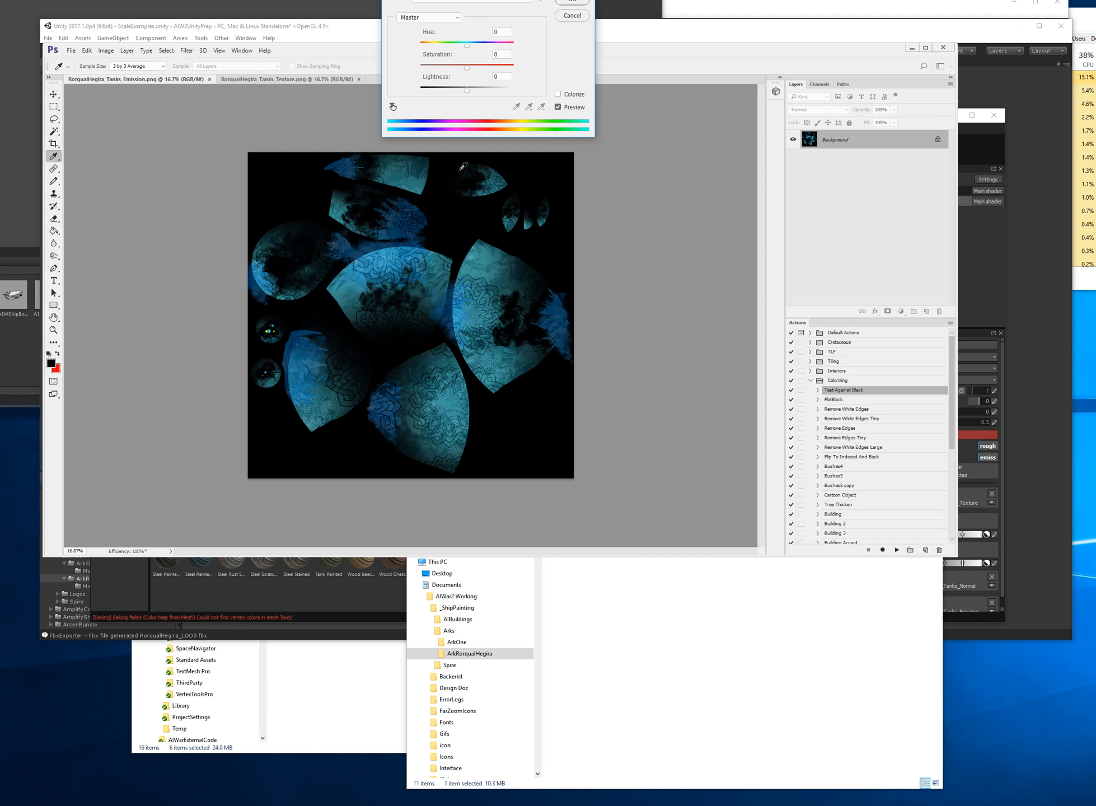
{"action": "left_click_drag", "start_coordinate": [464, 67], "coordinate": [419, 68]}
{"action": "left_click", "coordinate": [569, 3]}
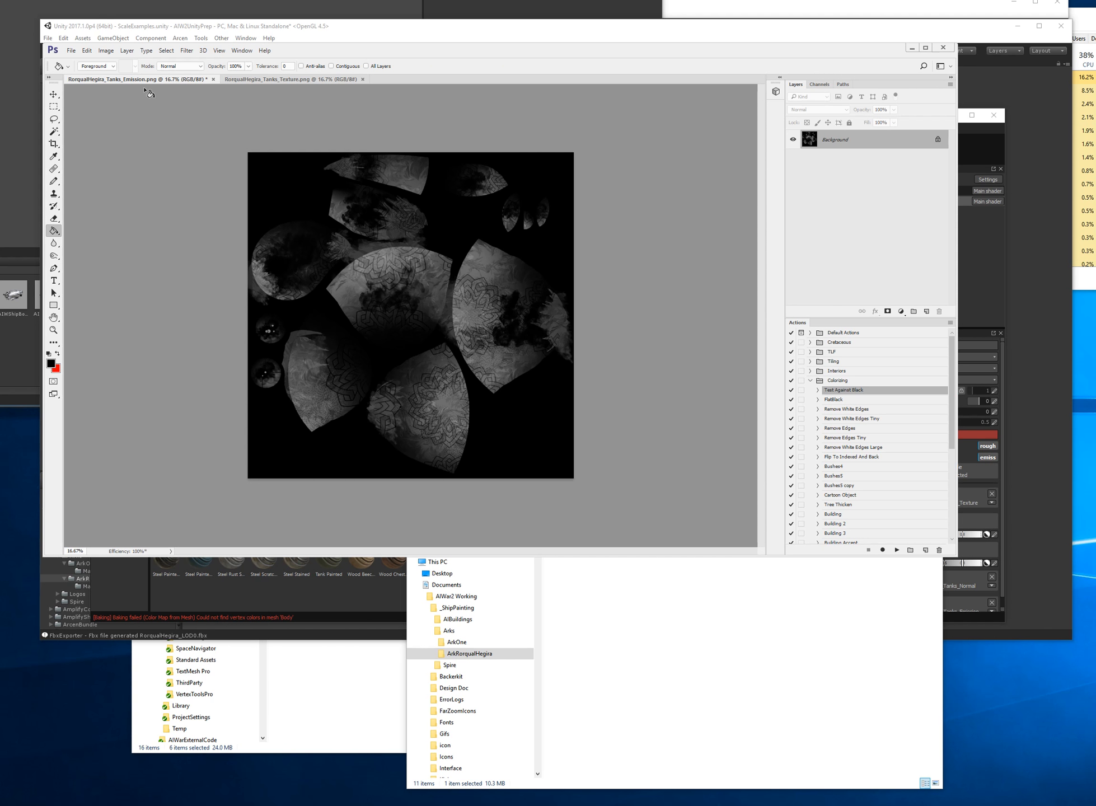
- Brighten the grayscale emission image with Curves, pulling the white point inward and adding a point at input 46, output 138
{"action": "left_click", "coordinate": [105, 50]}
{"action": "mouse_move", "coordinate": [129, 72]}
{"action": "left_click", "coordinate": [219, 93]}
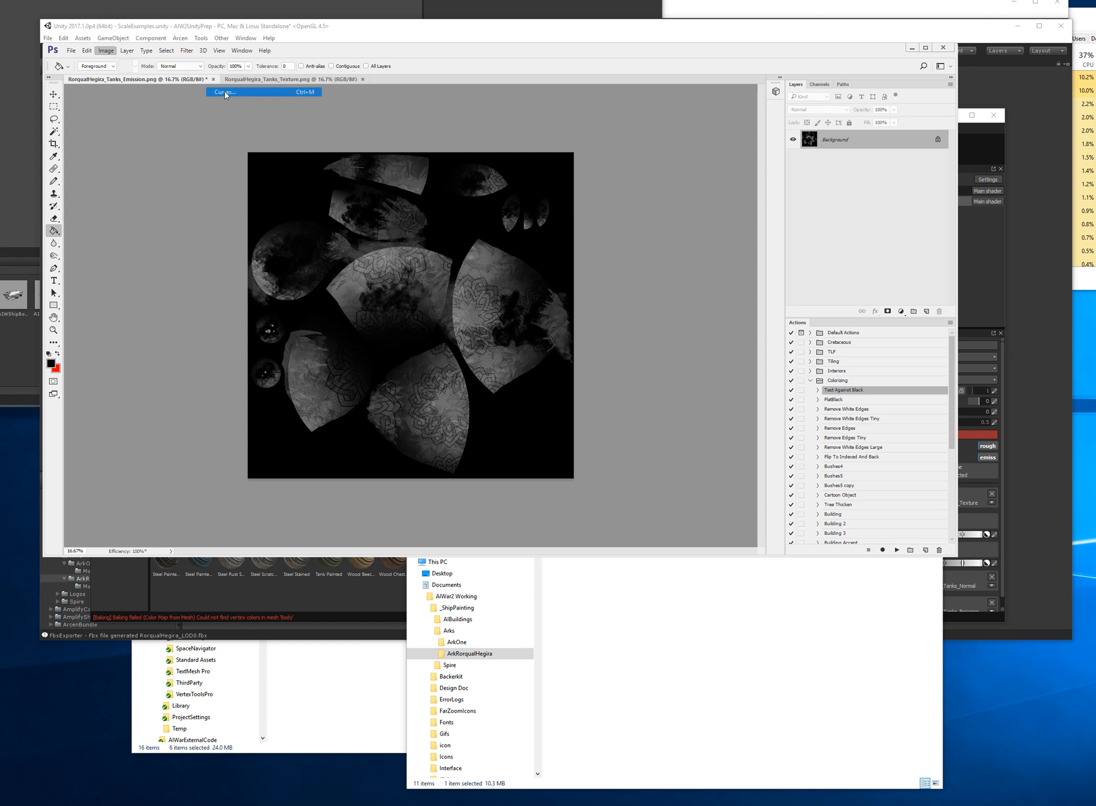
{"action": "left_click_drag", "start_coordinate": [902, 384], "coordinate": [839, 385]}
{"action": "left_click", "coordinate": [809, 443]}
{"action": "left_click_drag", "start_coordinate": [809, 443], "coordinate": [803, 437]}
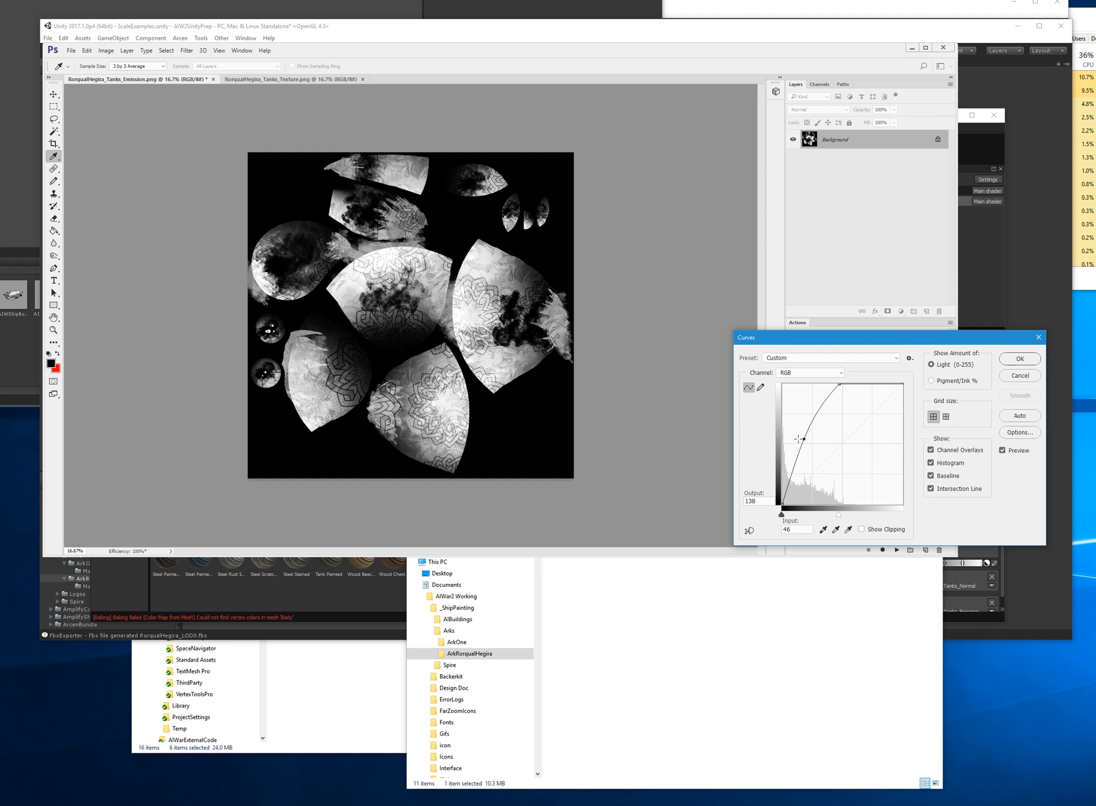
{"action": "left_click", "coordinate": [1019, 359]}
{"action": "key", "text": "g"}
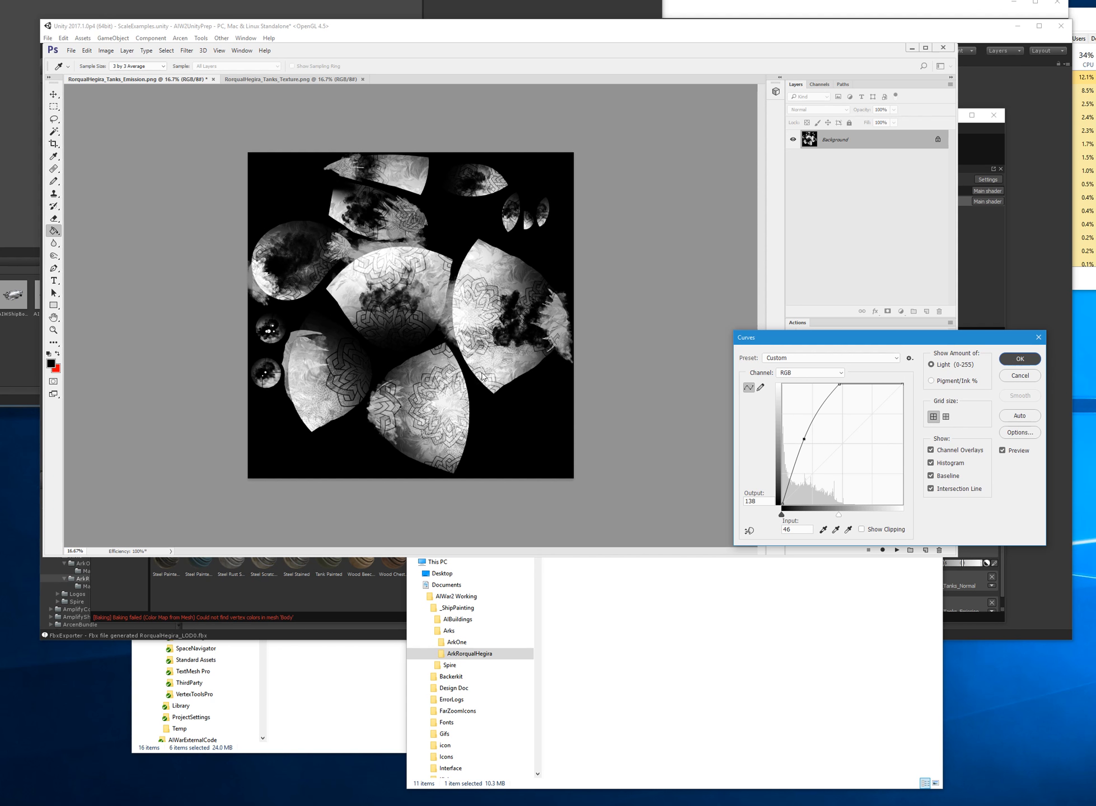
- Close the tanks texture image and save the grayscale emission image as RorqualHegira_Tanks_Mask.png, closing it too
{"action": "left_click", "coordinate": [343, 80]}
{"action": "left_click", "coordinate": [363, 79]}
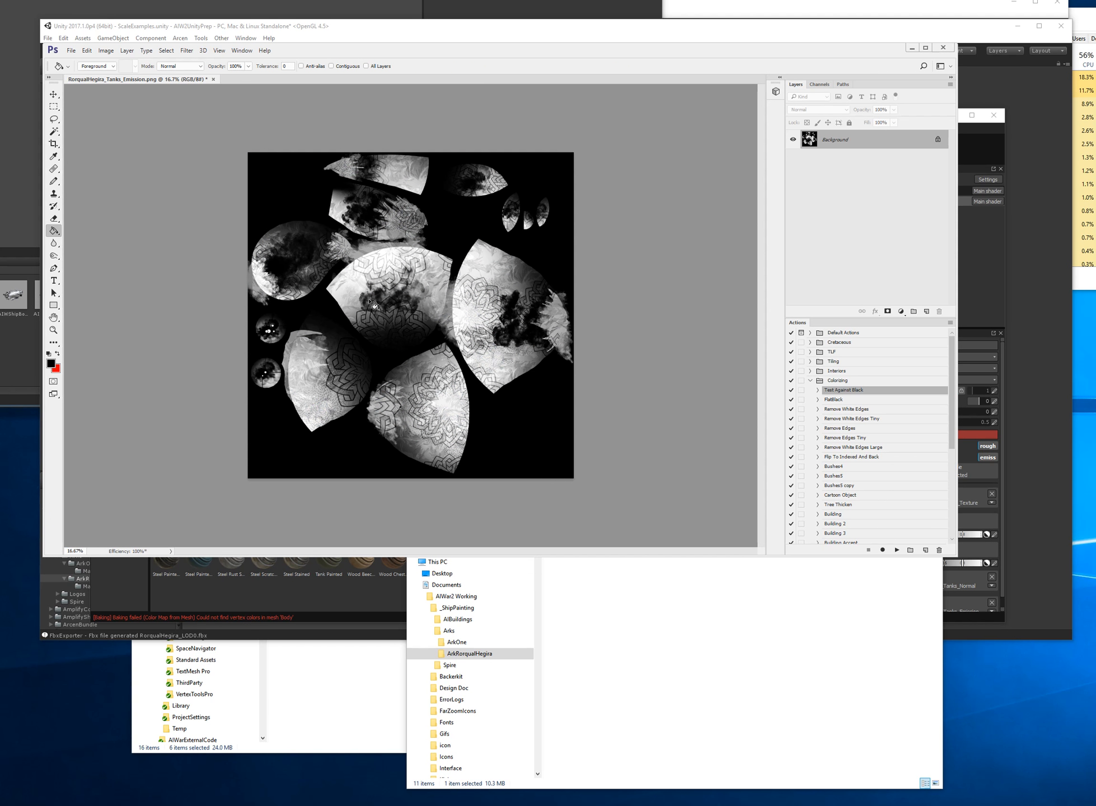
{"action": "key", "text": "ctrl+shift+s"}
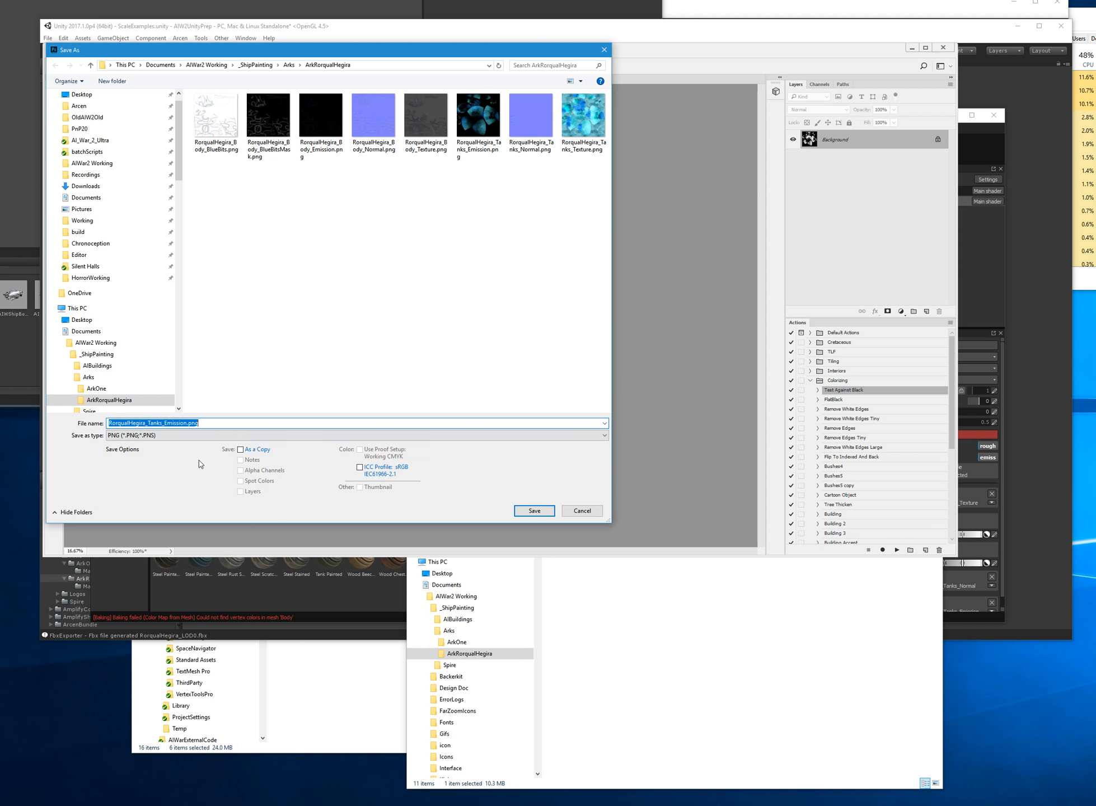
{"action": "left_click_drag", "start_coordinate": [163, 423], "coordinate": [188, 424]}
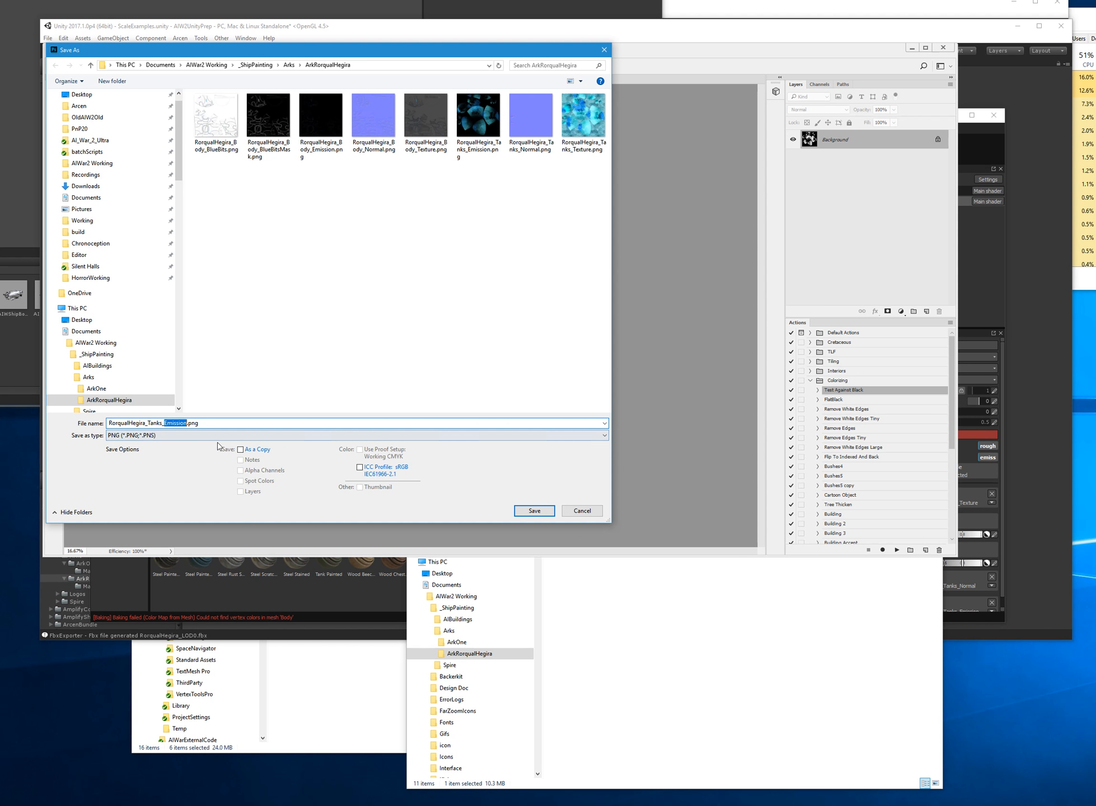
{"action": "type", "text": "Mask"}
{"action": "key", "text": "Return"}
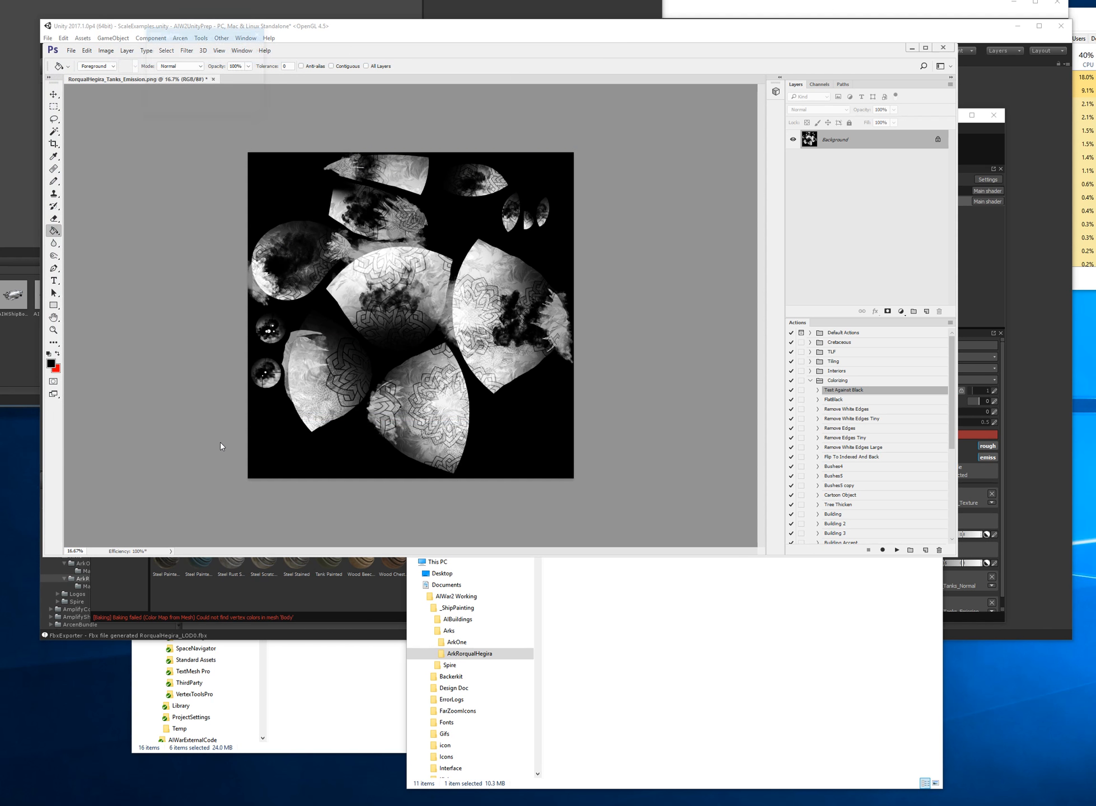
{"action": "key", "text": "Return"}
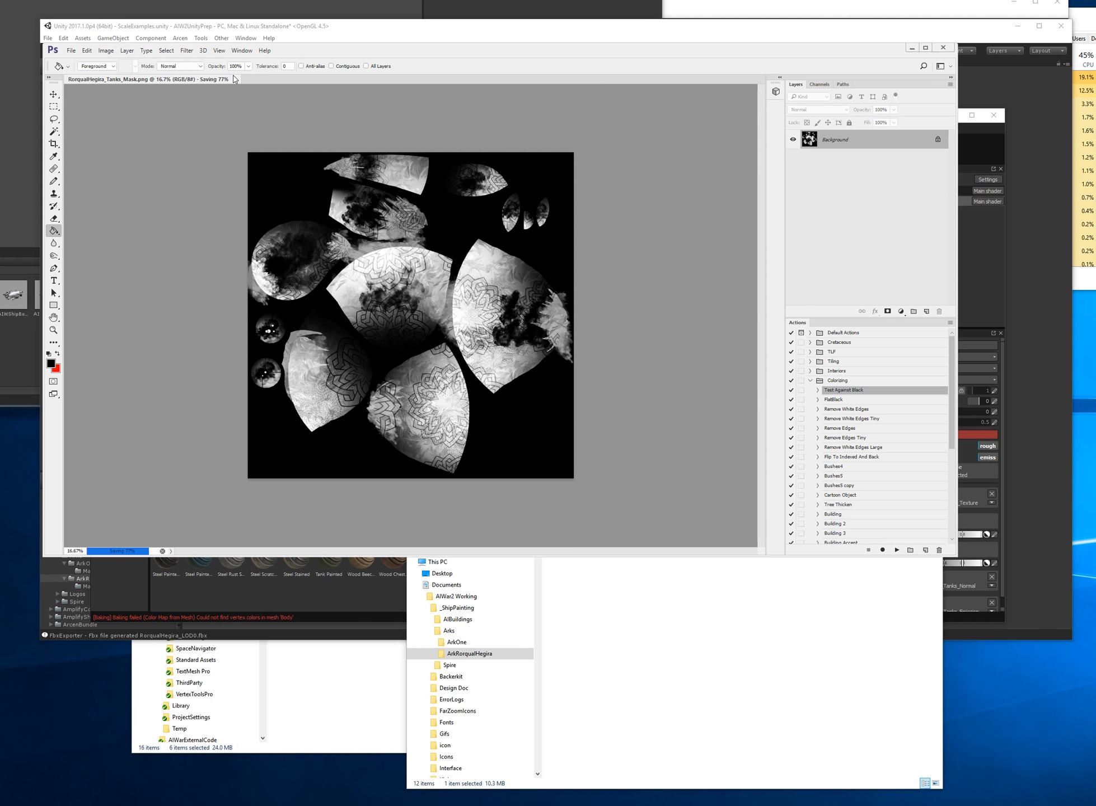
{"action": "left_click", "coordinate": [201, 79]}
- Switch to Substance Painter, show the project's shelf resources and bring in RorqualHegira_Tanks_Mask.png from the ArkRorqualHegira folder for import
{"action": "left_click", "coordinate": [645, 668]}
{"action": "left_click", "coordinate": [311, 586]}
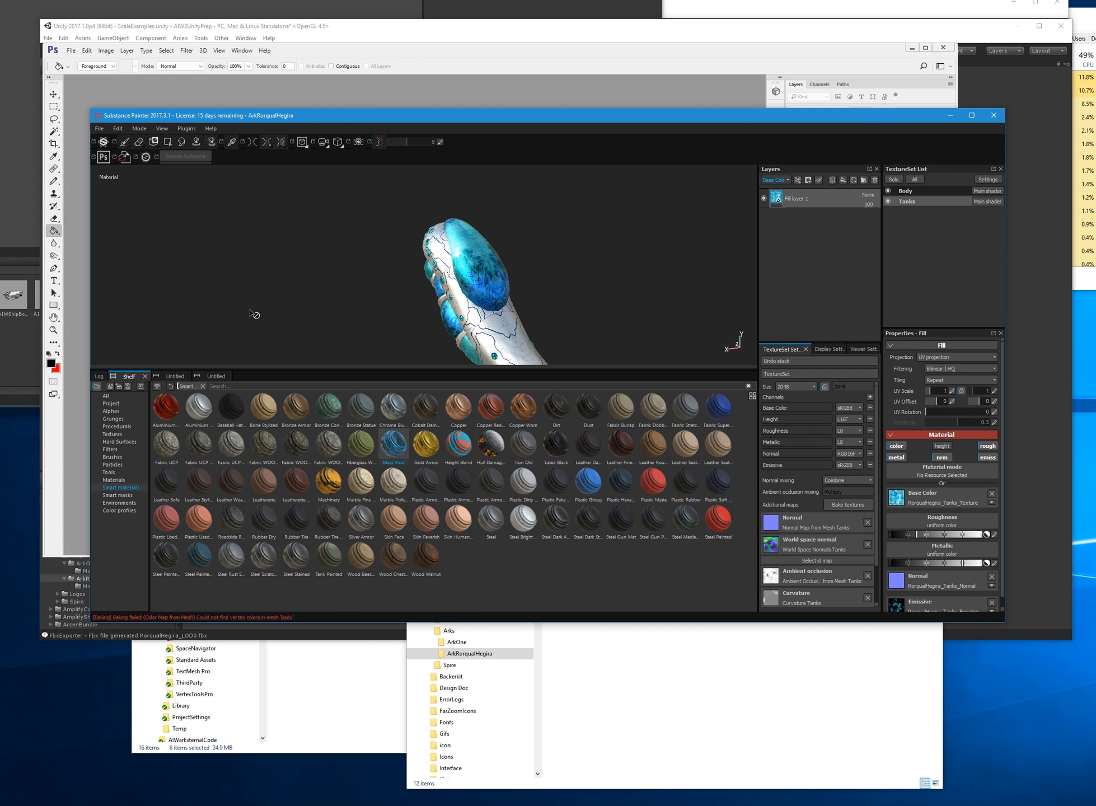
{"action": "left_click", "coordinate": [114, 405]}
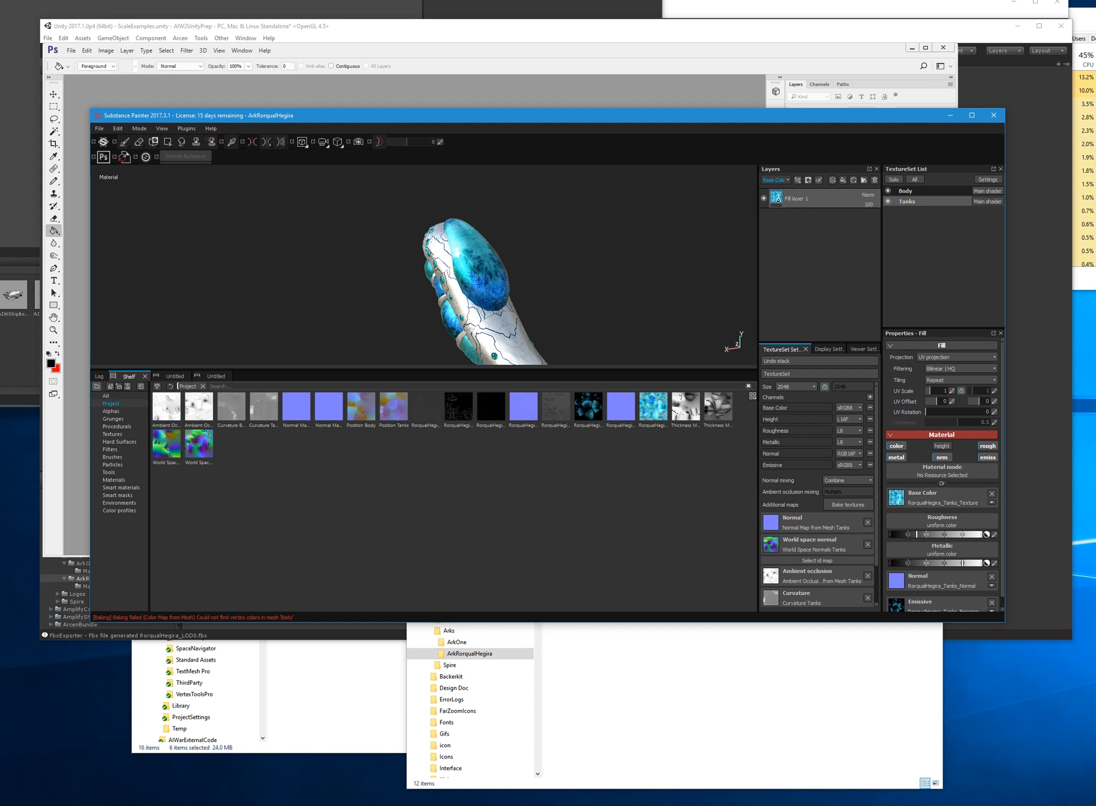
{"action": "left_click", "coordinate": [645, 707]}
{"action": "left_click", "coordinate": [623, 436]}
{"action": "mouse_move", "coordinate": [622, 436]}
{"action": "left_mouse_down"}
{"action": "mouse_move", "coordinate": [610, 417]}
{"action": "mouse_move", "coordinate": [340, 483]}
{"action": "left_mouse_up"}
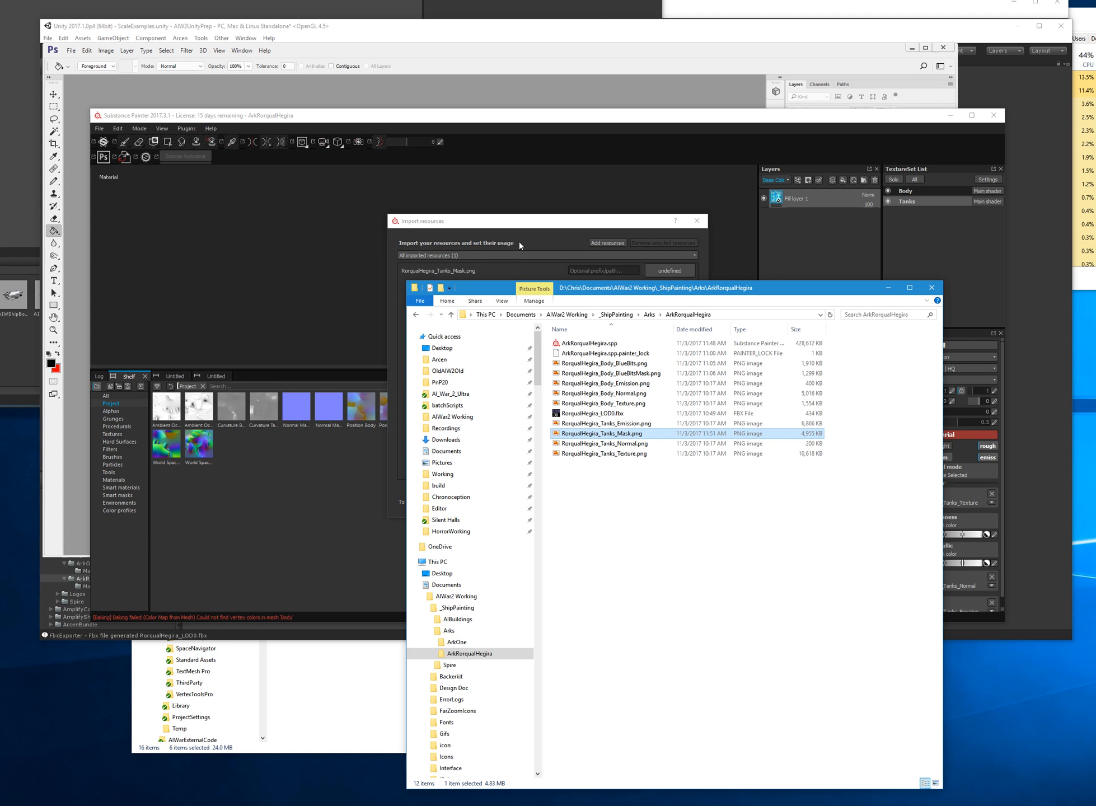
- Import RorqualHegira_Tanks_Mask.png as a texture into the ArkRorqualHegira project
{"action": "left_click", "coordinate": [519, 245]}
{"action": "left_click", "coordinate": [693, 270]}
{"action": "left_click", "coordinate": [714, 300]}
{"action": "left_click", "coordinate": [685, 489]}
{"action": "left_click", "coordinate": [681, 501]}
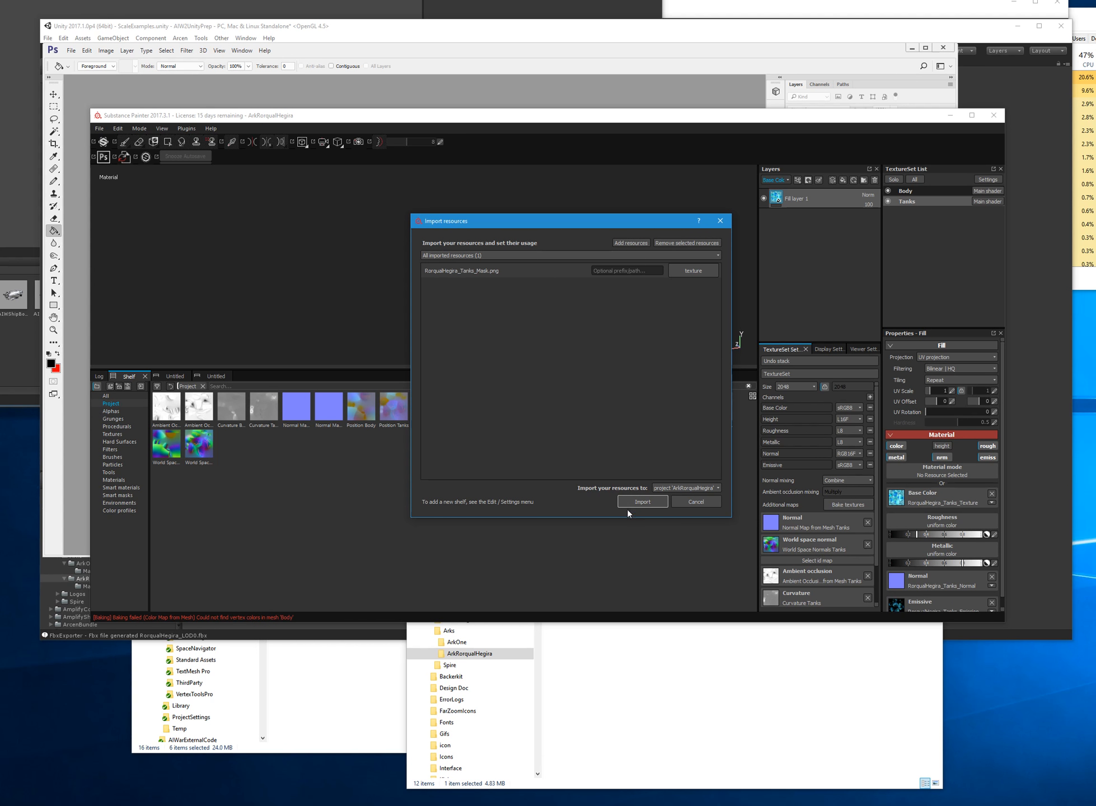
{"action": "left_click", "coordinate": [628, 504]}
{"action": "left_click", "coordinate": [107, 404]}
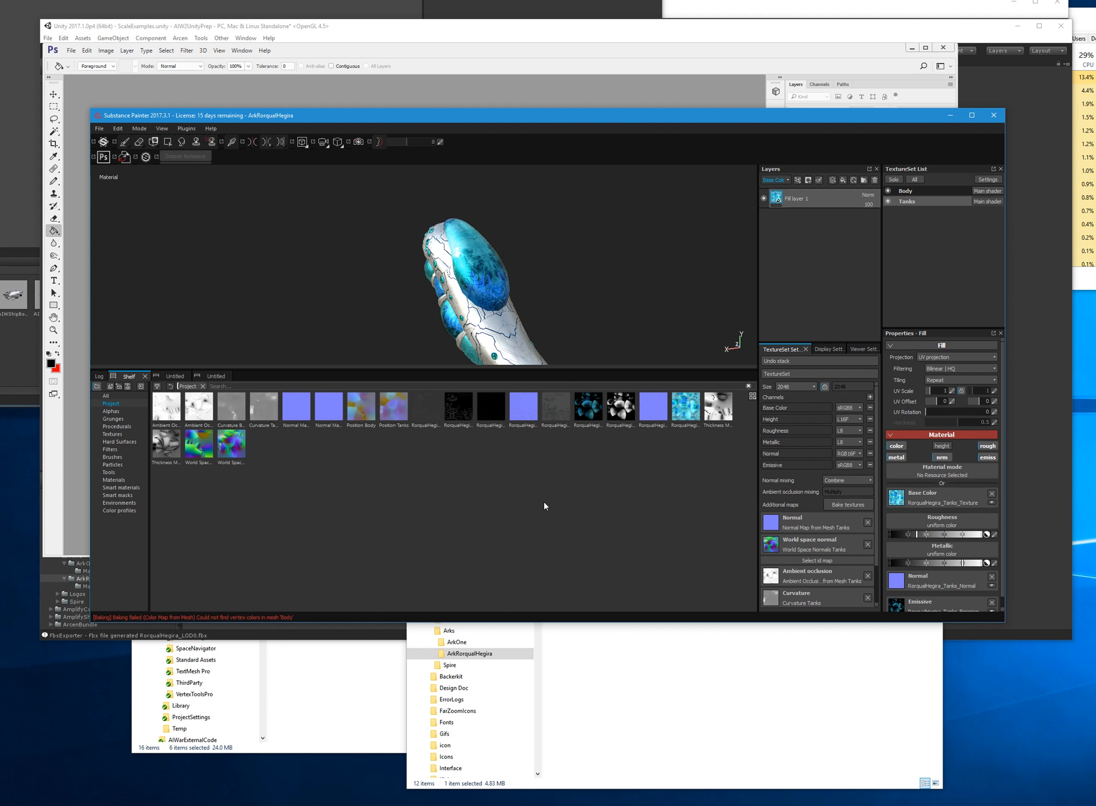
- Duplicate Fill layer 1 in the Tanks texture set and name the upper copy Plants
{"action": "right_click", "coordinate": [809, 199]}
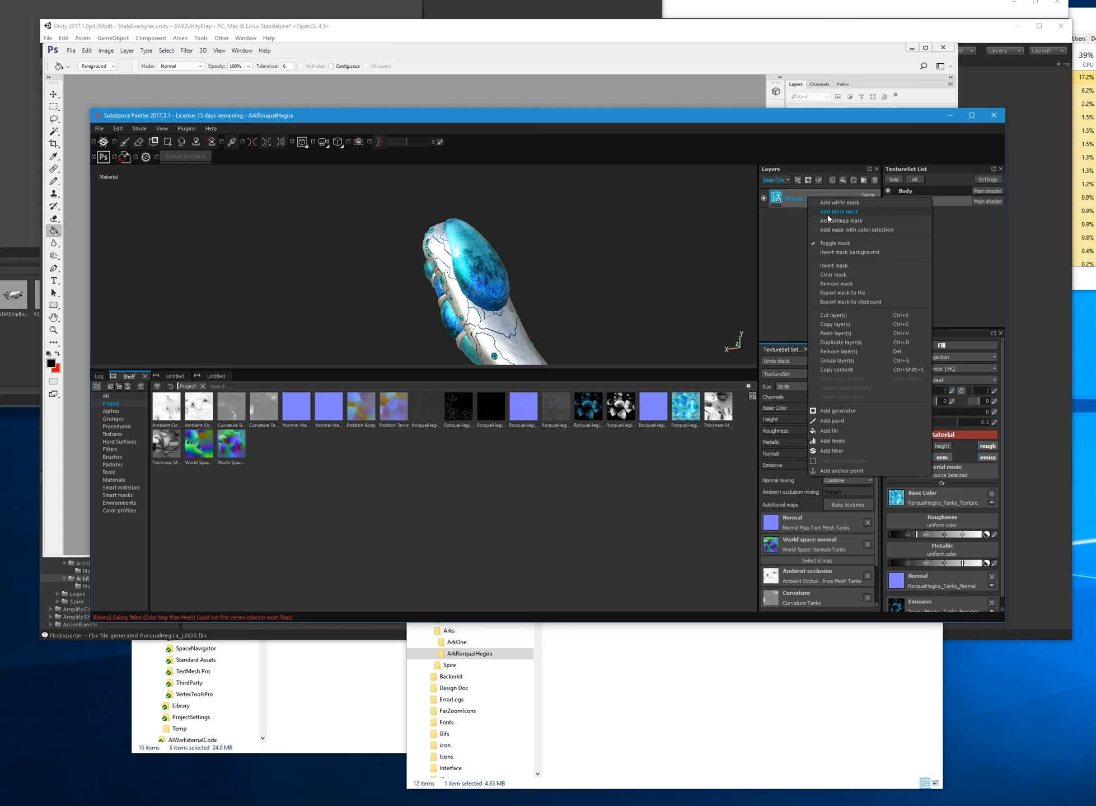
{"action": "left_click", "coordinate": [793, 202]}
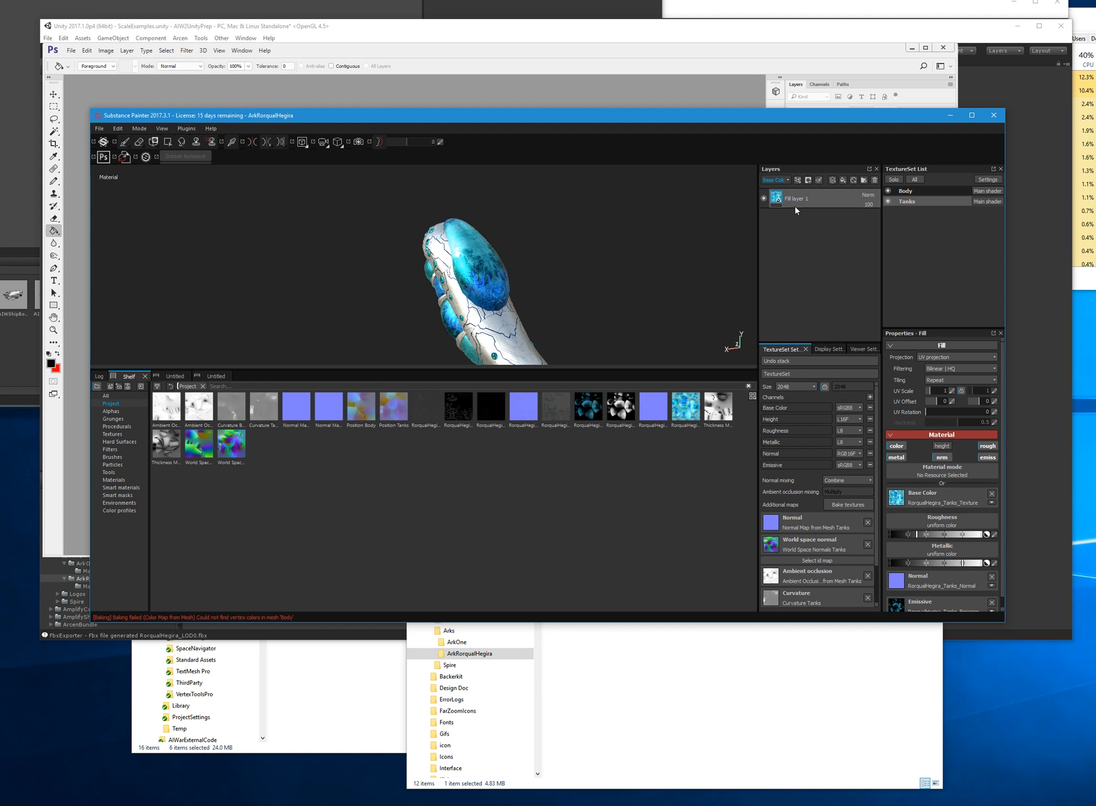
{"action": "key", "text": "ctrl+d"}
{"action": "double_click", "coordinate": [802, 199]}
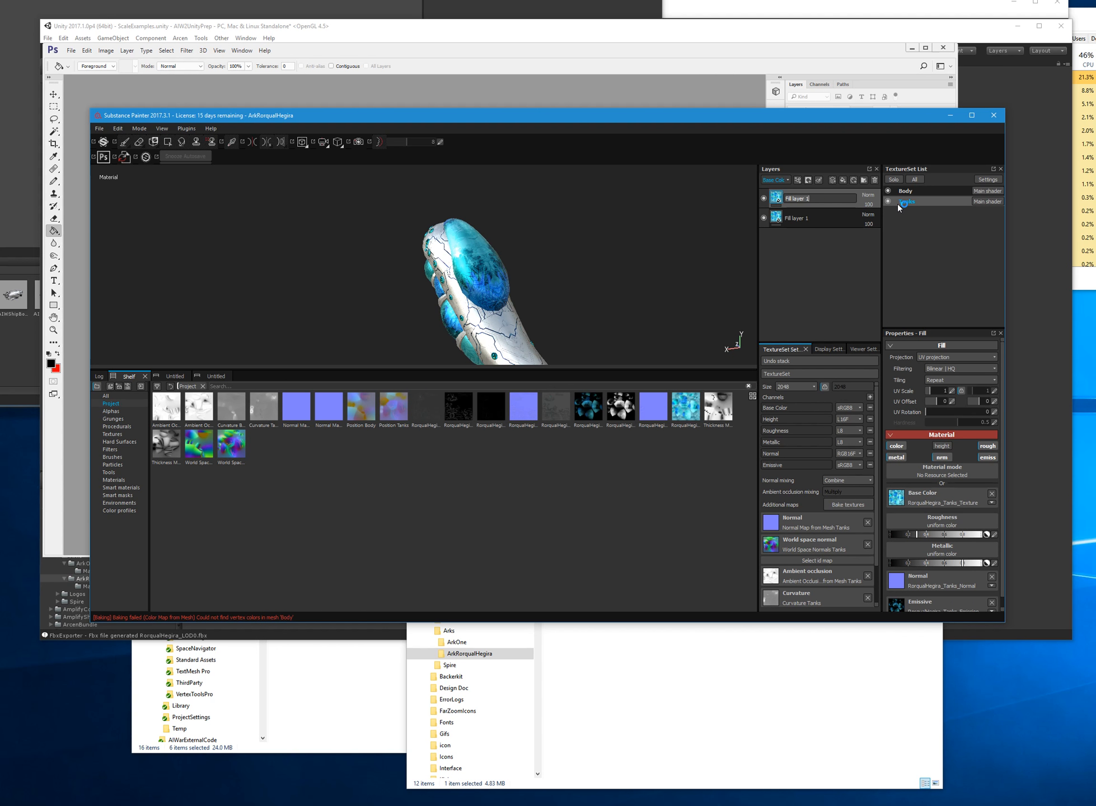
{"action": "key", "text": "ctrl+a"}
{"action": "type", "text": "Plants"}
{"action": "key", "text": "Return"}
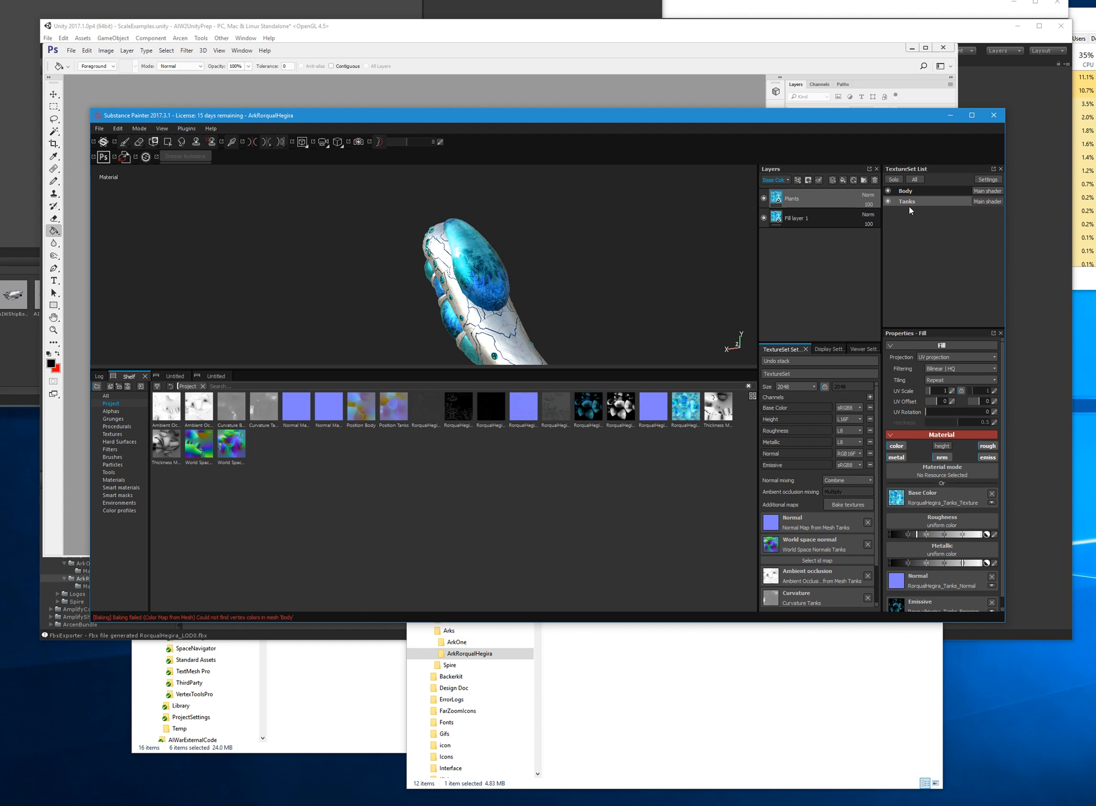
- Rename the lower Fill layer 1 as Base and select the Plants layer
{"action": "double_click", "coordinate": [813, 220]}
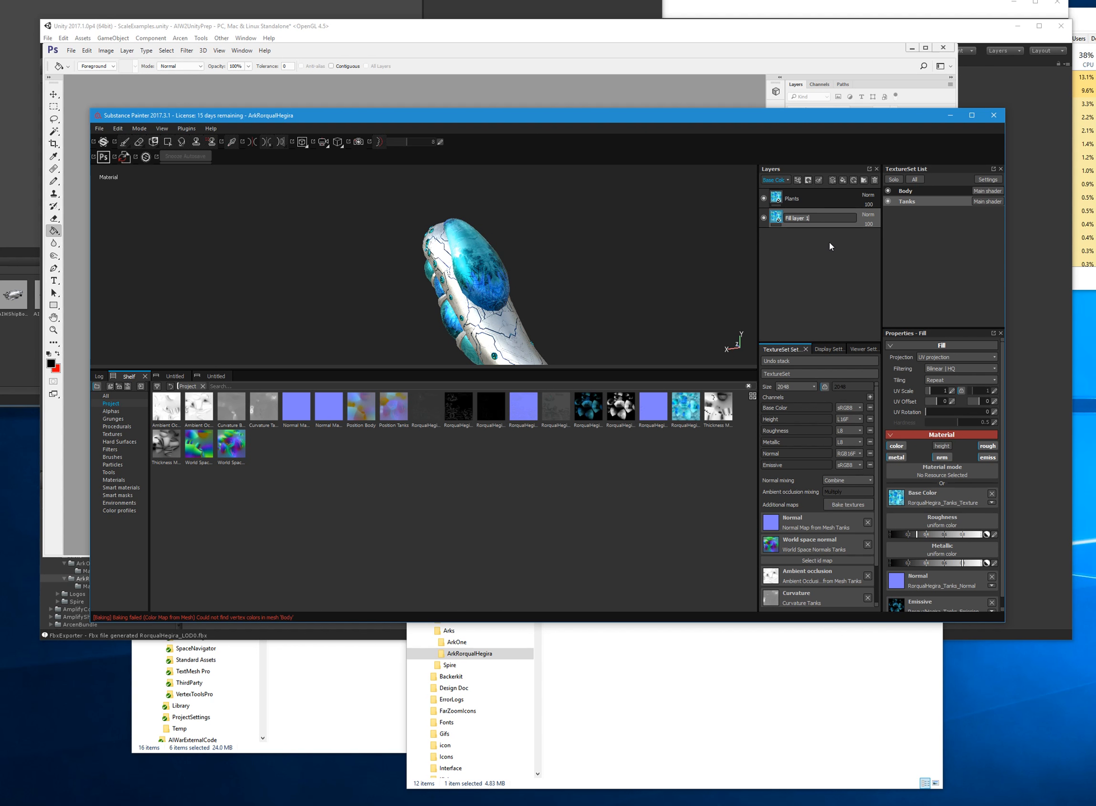
{"action": "key", "text": "Return"}
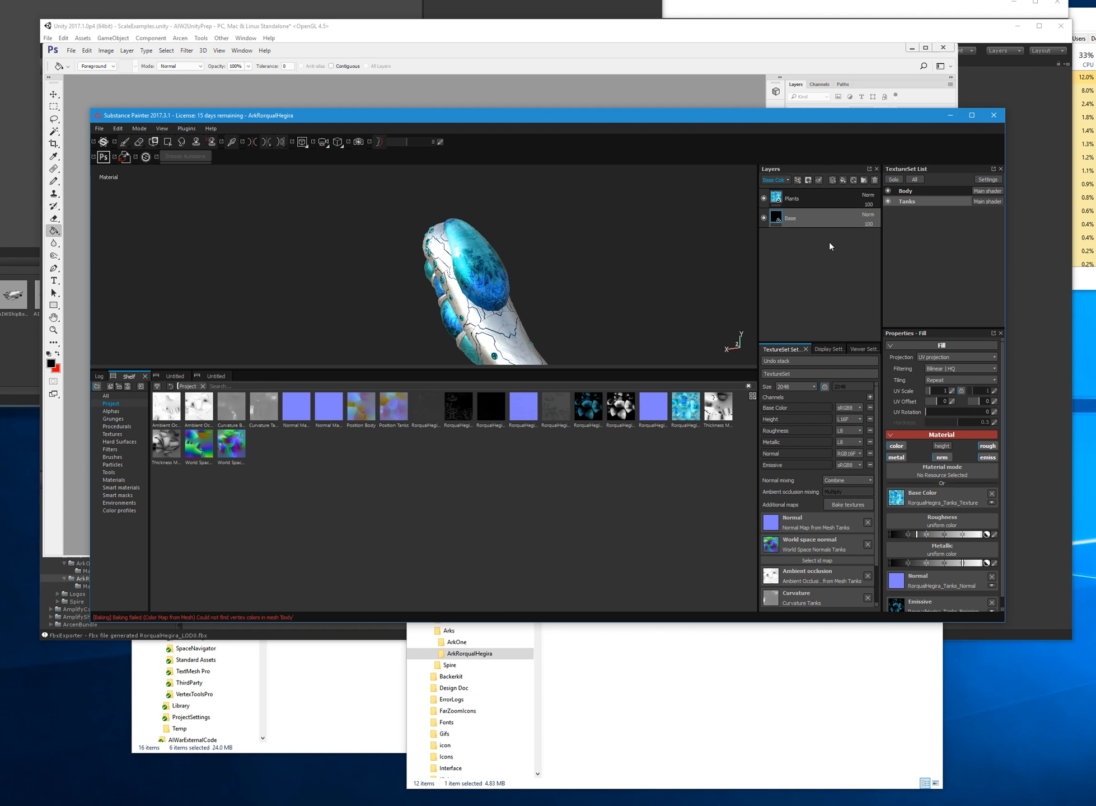
{"action": "left_click", "coordinate": [816, 198]}
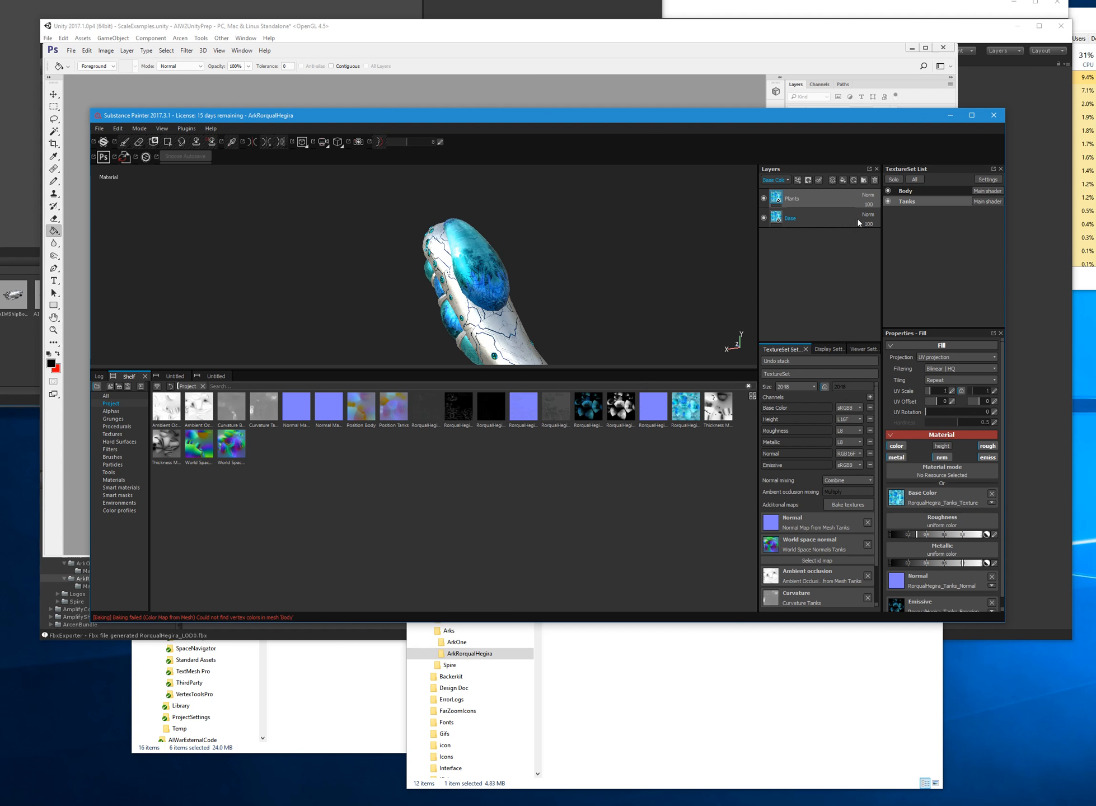
- Add a bitmap mask to the Base layer using the RorqualHegira_Tanks_Mask texture
{"action": "right_click", "coordinate": [822, 223]}
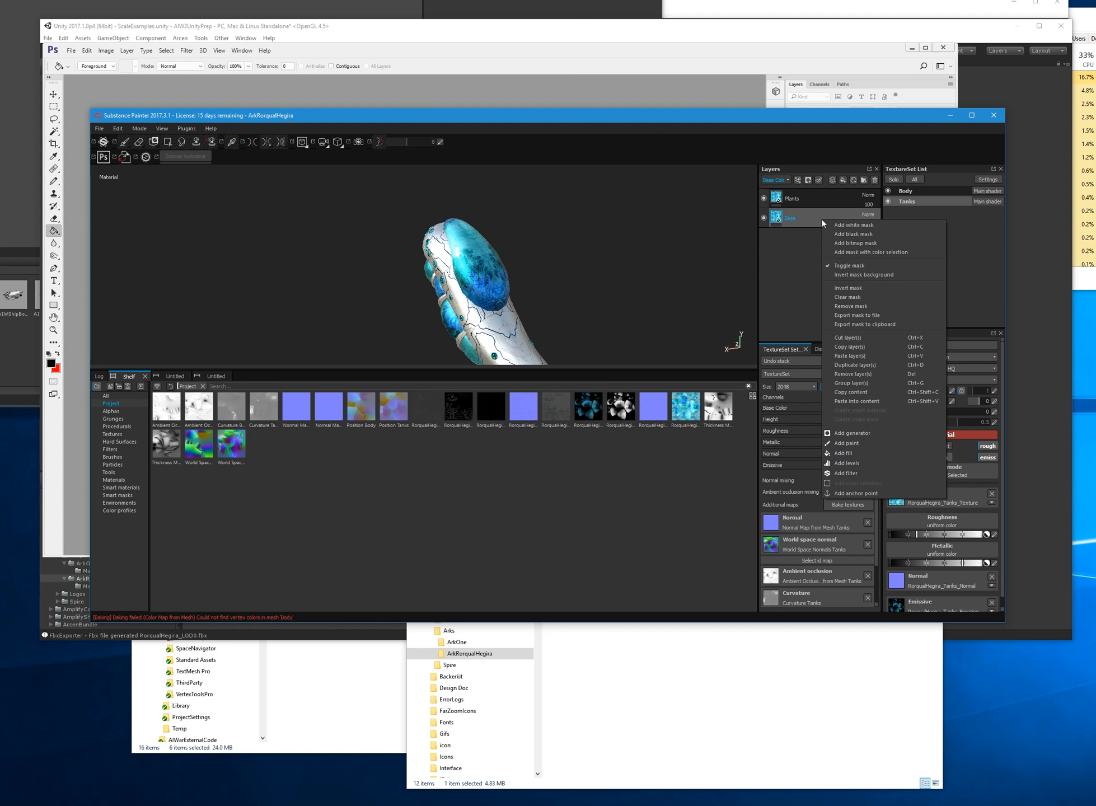
{"action": "left_click", "coordinate": [858, 243]}
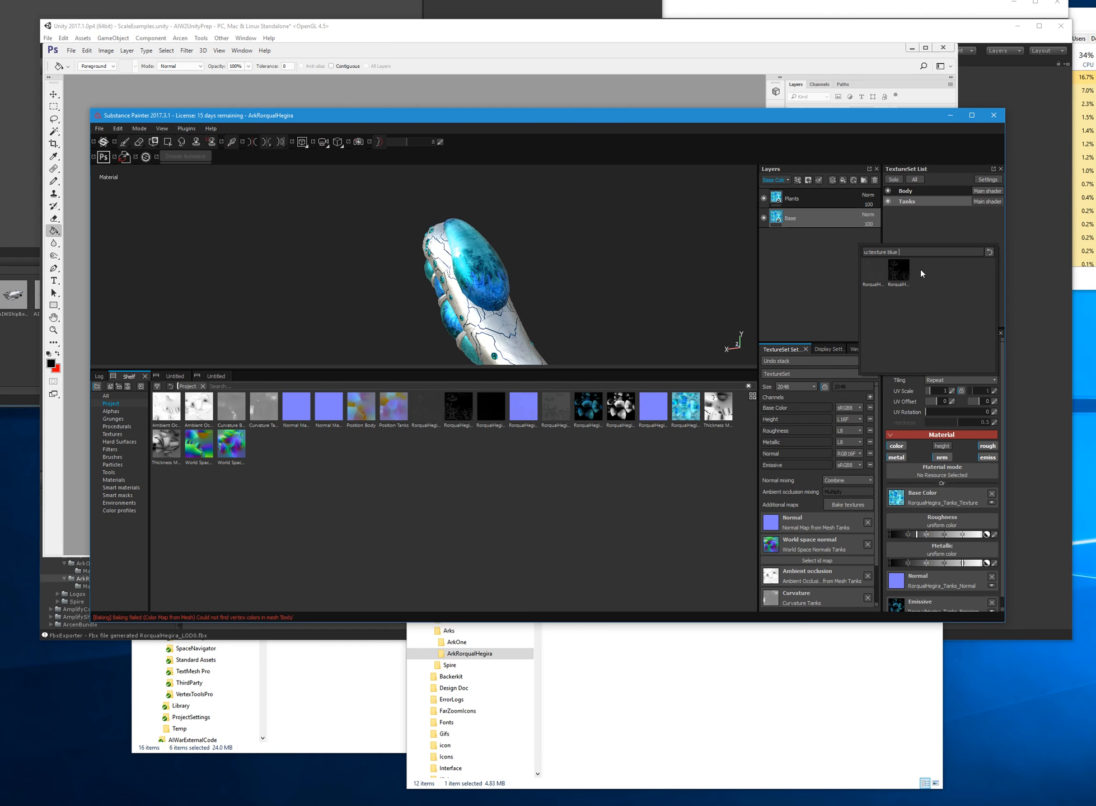
{"action": "key", "text": "BackSpace"}
{"action": "key", "text": "BackSpace"}
{"action": "key", "text": "BackSpace"}
{"action": "key", "text": "BackSpace"}
{"action": "type", "text": "ma"}
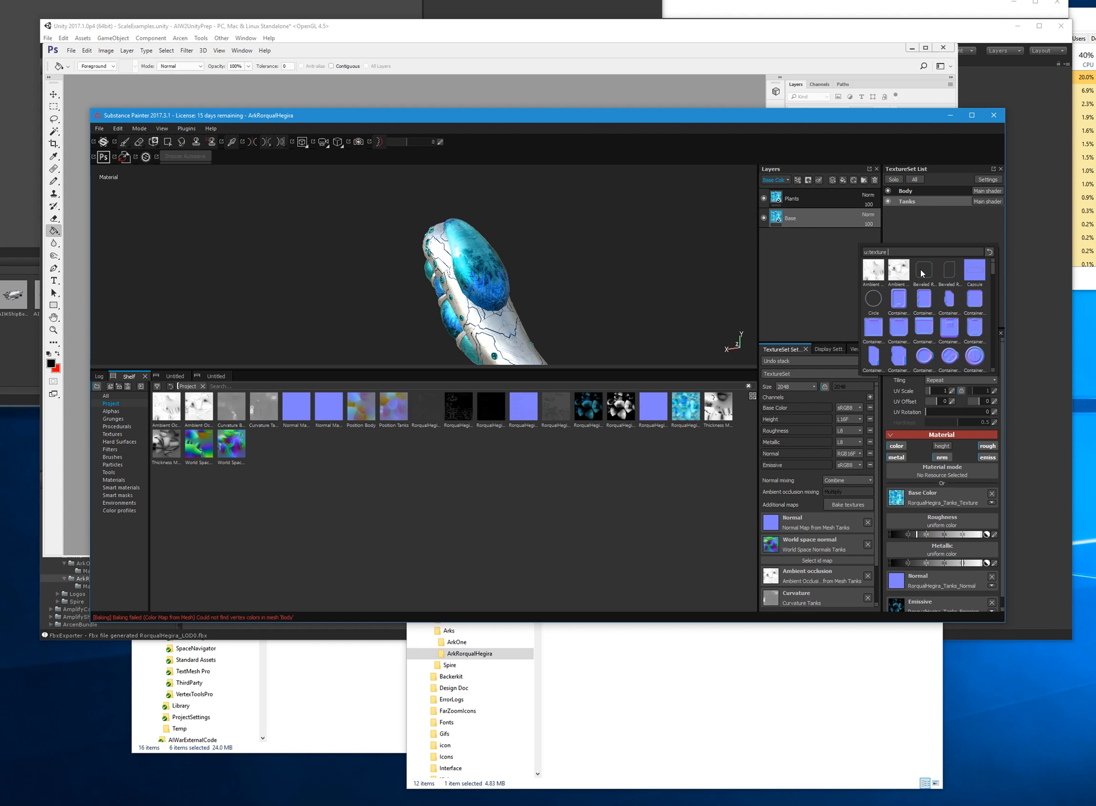
{"action": "type", "text": "s"}
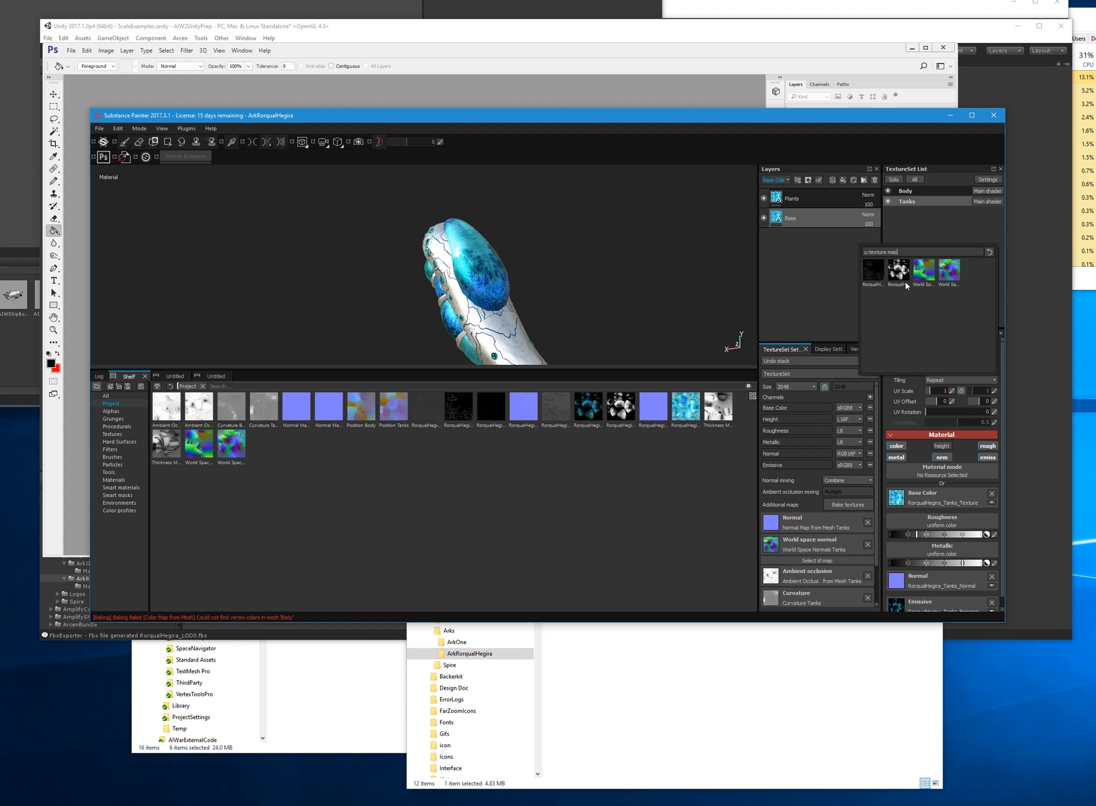
{"action": "left_click", "coordinate": [900, 272]}
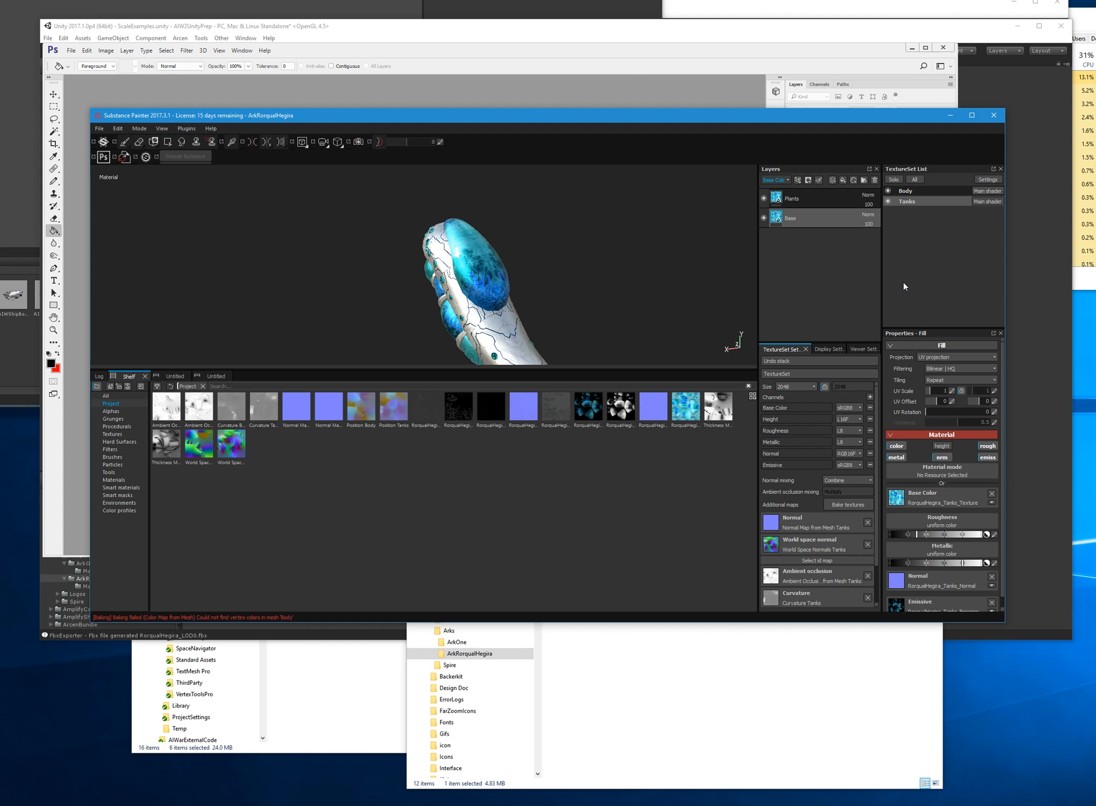
- Add the same tanks mask texture as a bitmap mask on the Plants layer and invert that mask
{"action": "right_click", "coordinate": [848, 200]}
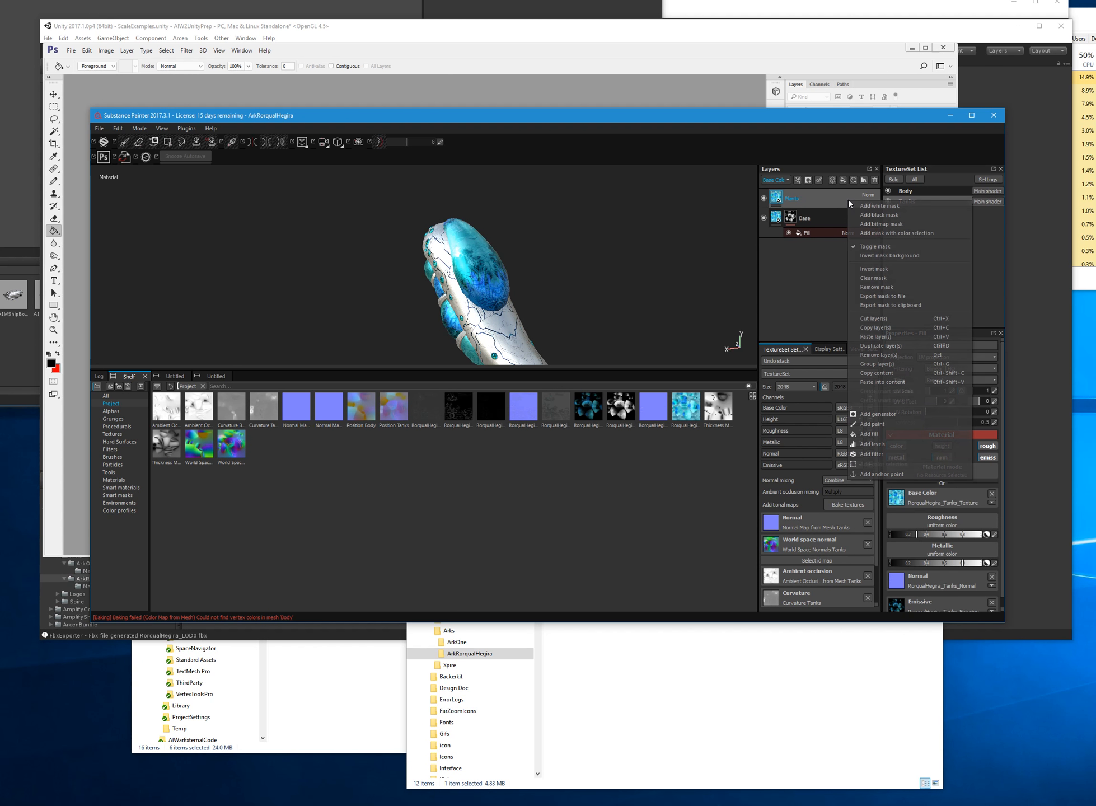
{"action": "left_click", "coordinate": [913, 222]}
{"action": "left_click", "coordinate": [952, 255]}
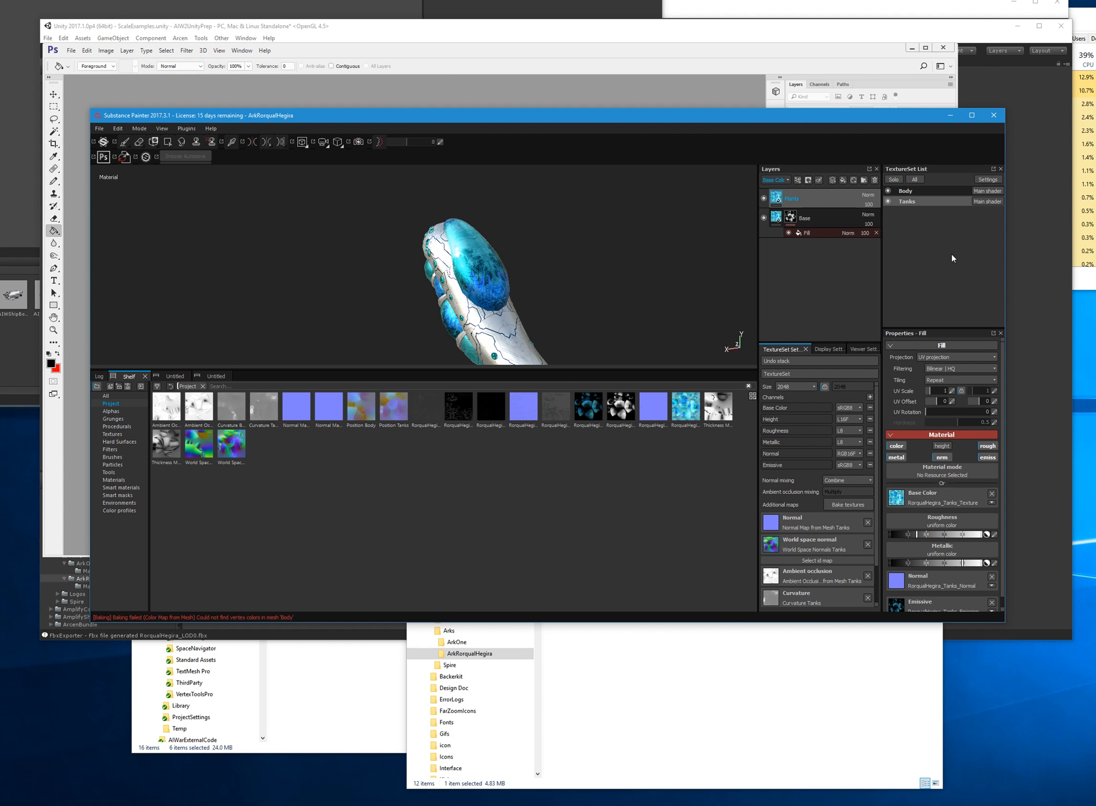
{"action": "right_click", "coordinate": [816, 194]}
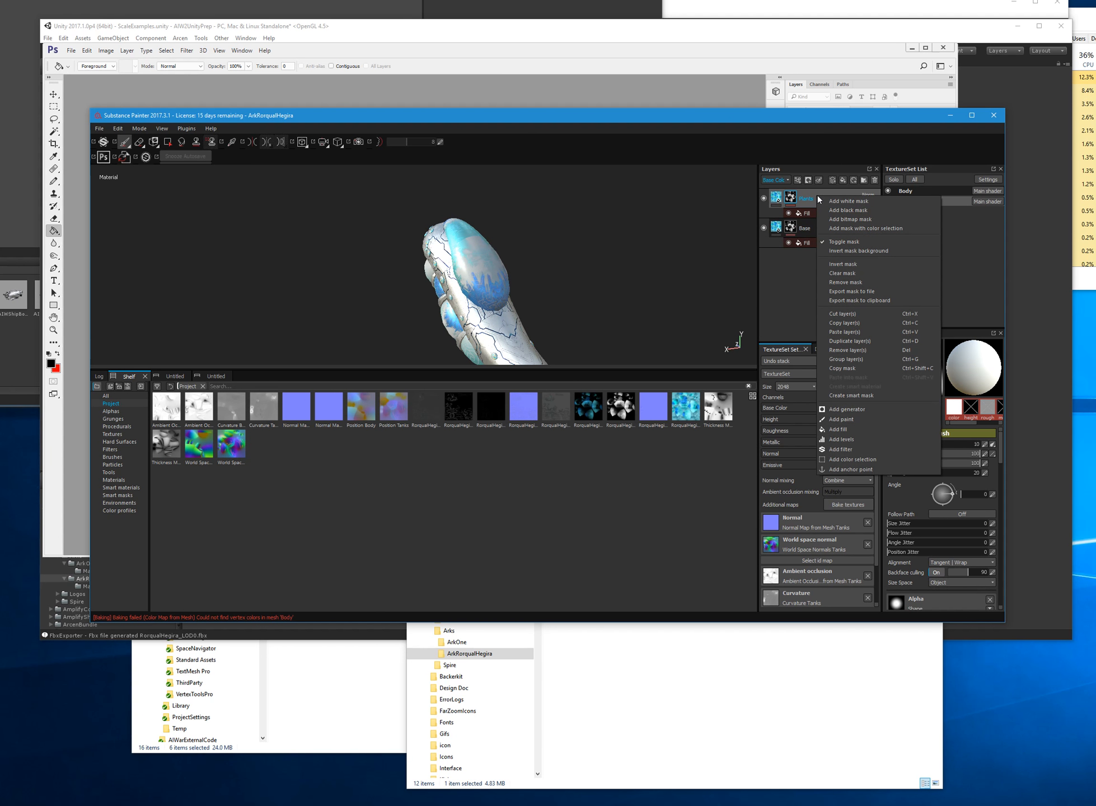
{"action": "left_click", "coordinate": [808, 196]}
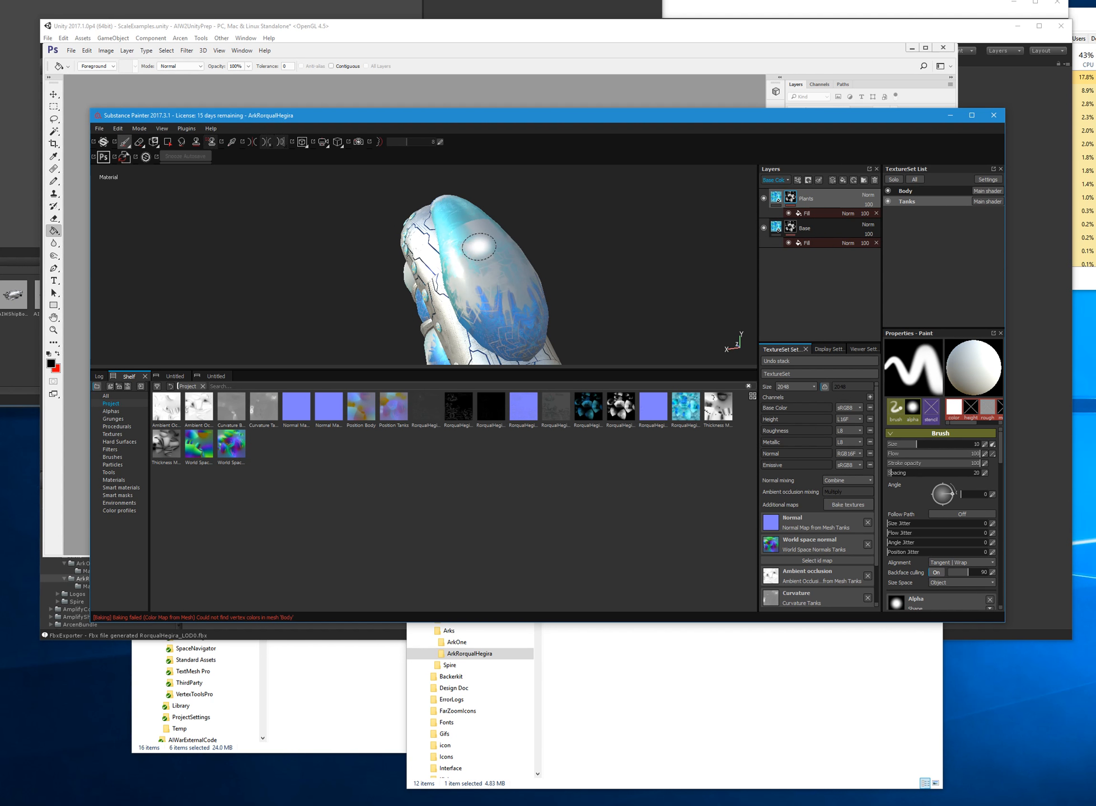
{"action": "mouse_move", "coordinate": [379, 252]}
{"action": "left_mouse_down", "text": "alt"}
{"action": "mouse_move", "coordinate": [561, 252]}
{"action": "mouse_move", "coordinate": [481, 254]}
{"action": "left_mouse_up", "text": "alt"}
{"action": "right_click", "coordinate": [817, 200]}
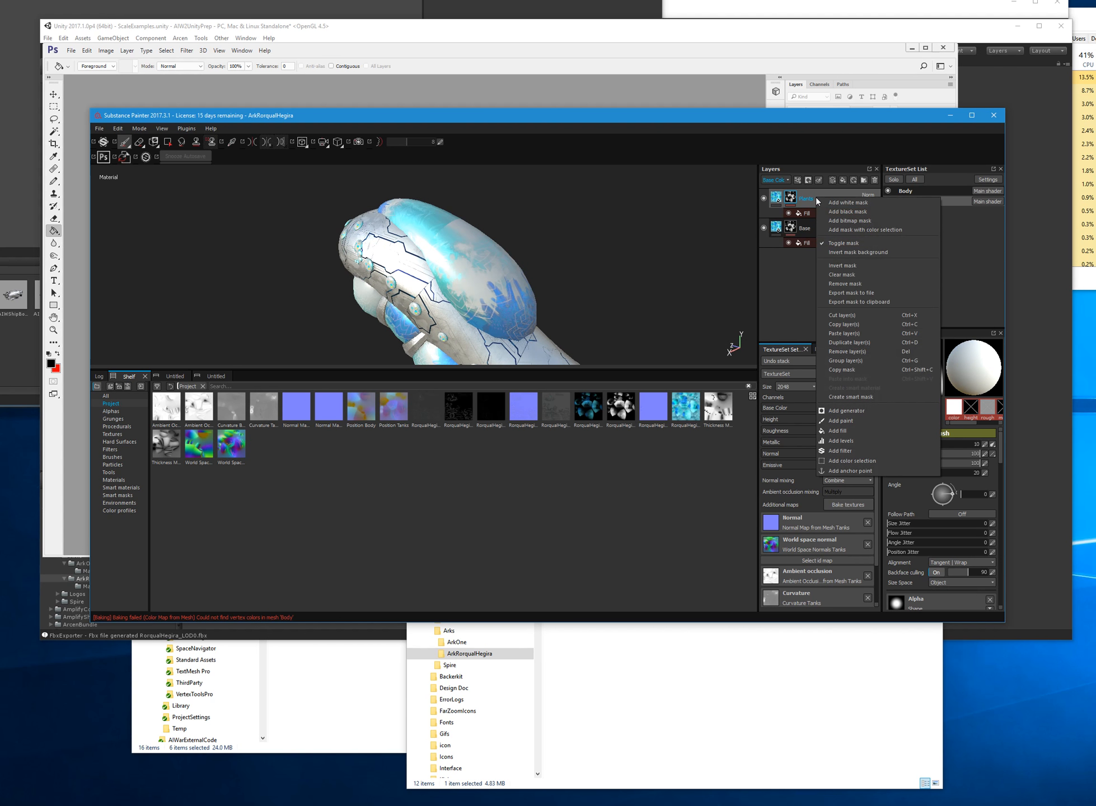
{"action": "left_click", "coordinate": [872, 268]}
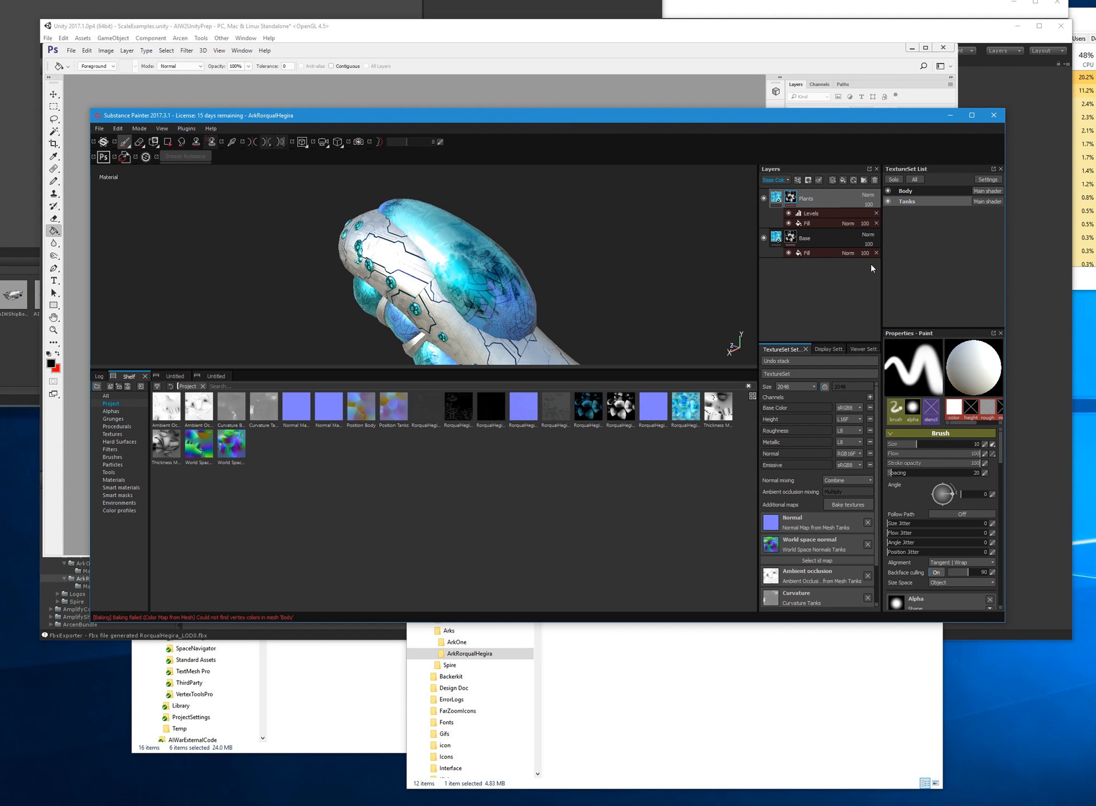
- Hide and reshow the Plants layer to check its masked area, and select the layer's fill material
{"action": "left_click", "coordinate": [764, 199]}
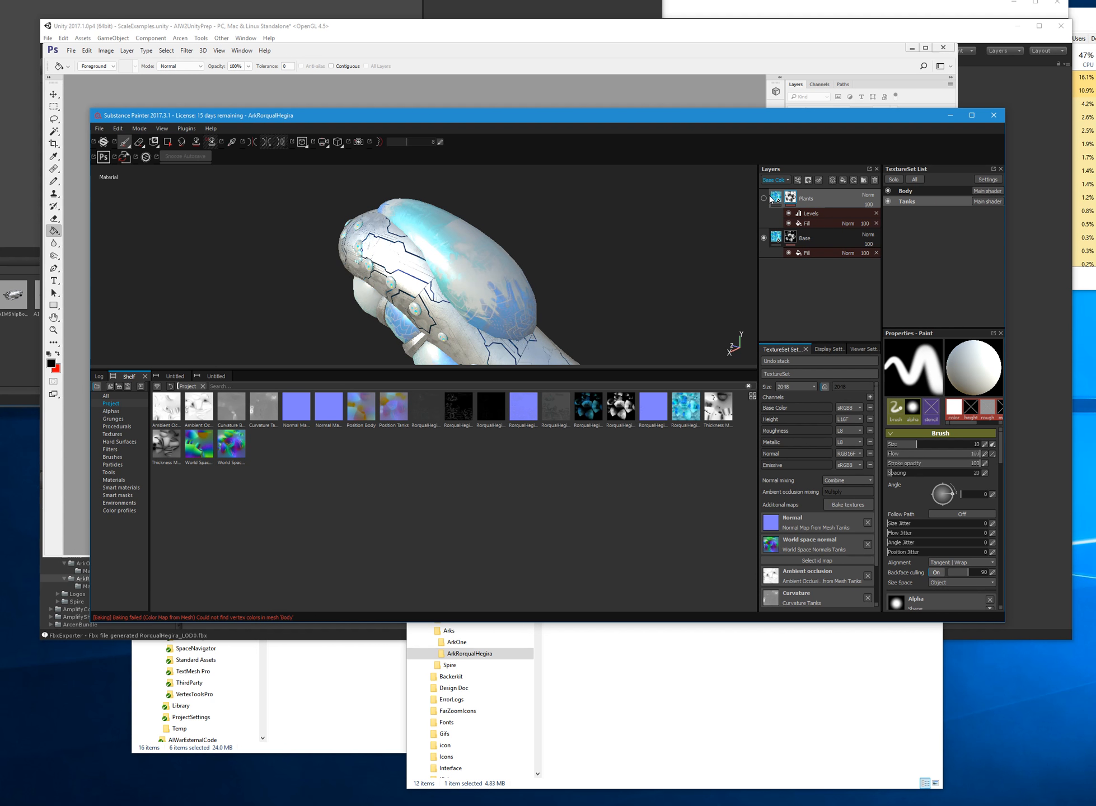
{"action": "left_click", "coordinate": [771, 200]}
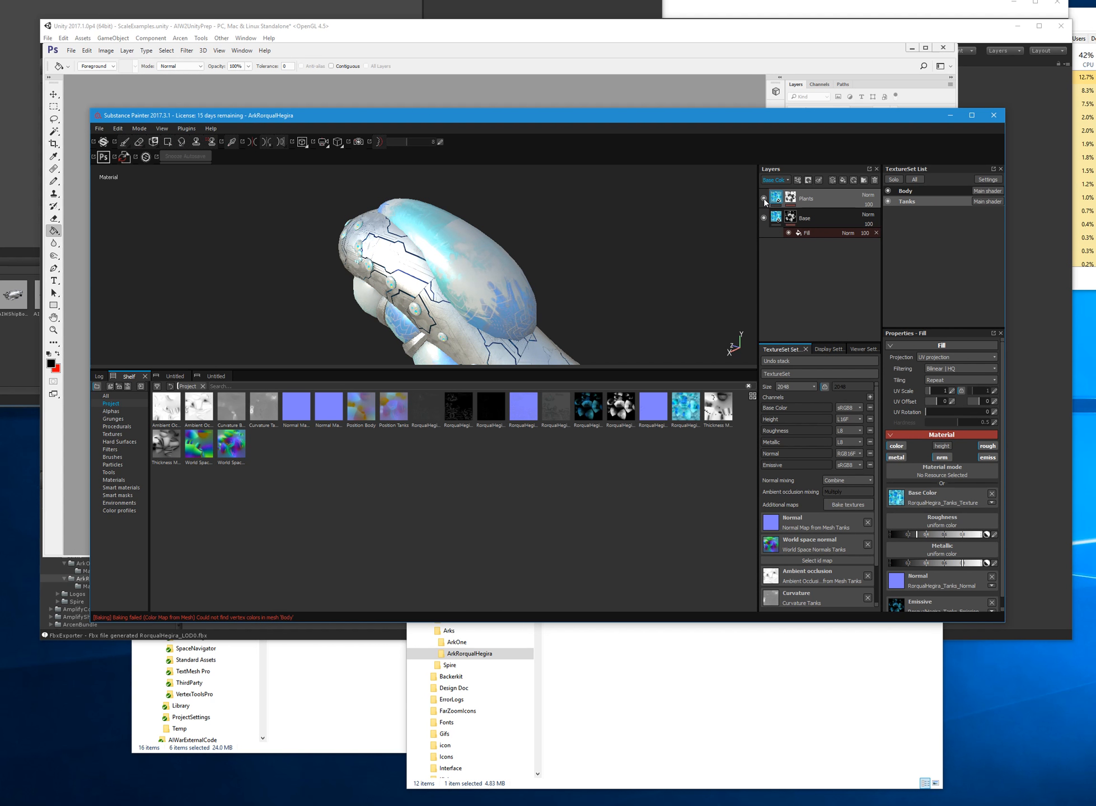
{"action": "left_click", "coordinate": [764, 198]}
- Raise the Plants material's roughness to near maximum and lower its metallic value close to the dark end
{"action": "mouse_move", "coordinate": [330, 322]}
{"action": "left_mouse_down", "text": "alt"}
{"action": "mouse_move", "coordinate": [400, 303]}
{"action": "mouse_move", "coordinate": [417, 324]}
{"action": "mouse_move", "coordinate": [532, 279]}
{"action": "mouse_move", "coordinate": [673, 259]}
{"action": "left_mouse_up", "text": "alt"}
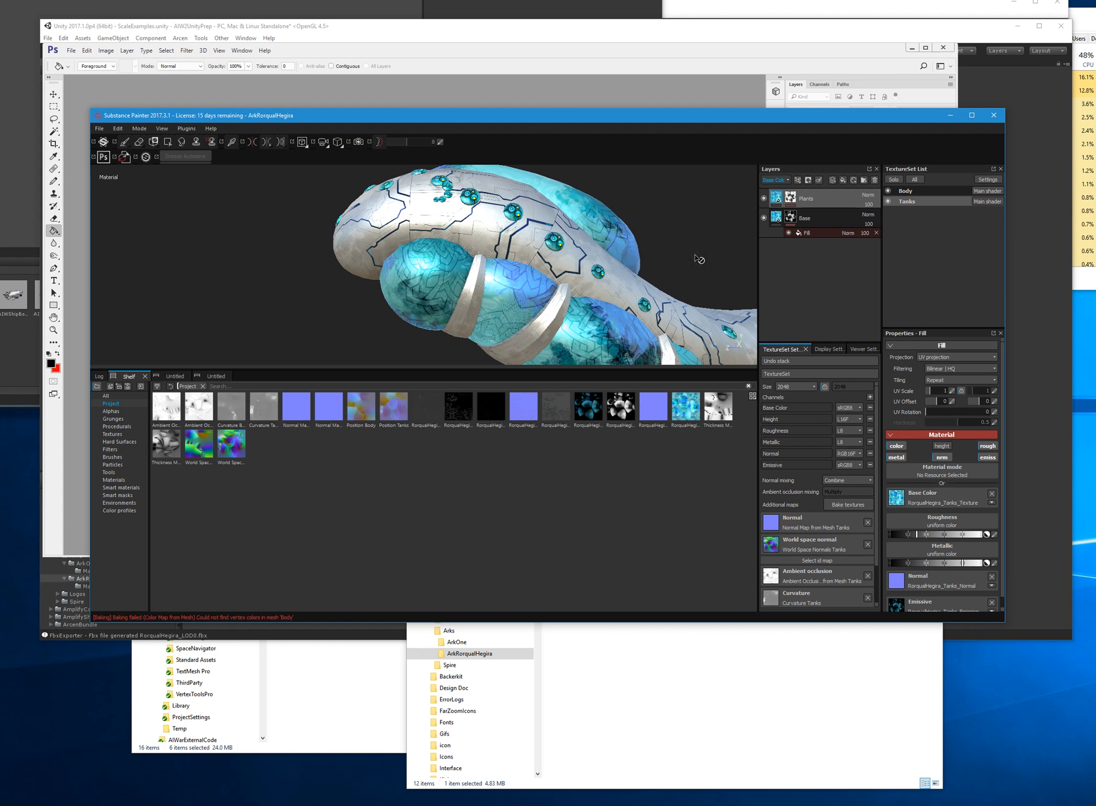
{"action": "mouse_move", "coordinate": [556, 269]}
{"action": "left_mouse_down", "text": "alt"}
{"action": "mouse_move", "coordinate": [574, 202]}
{"action": "mouse_move", "coordinate": [627, 202]}
{"action": "left_mouse_up", "text": "alt"}
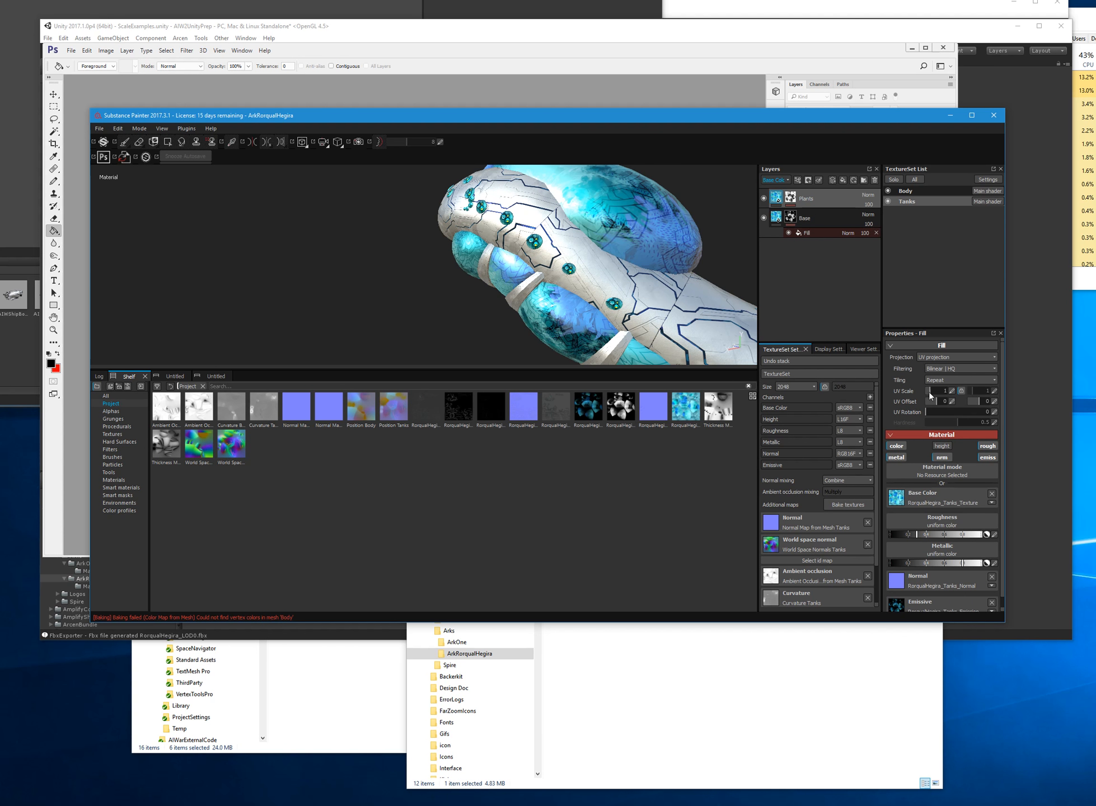
{"action": "mouse_move", "coordinate": [937, 562]}
{"action": "left_mouse_down"}
{"action": "mouse_move", "coordinate": [917, 562]}
{"action": "mouse_move", "coordinate": [946, 535]}
{"action": "mouse_move", "coordinate": [971, 535]}
{"action": "left_mouse_up"}
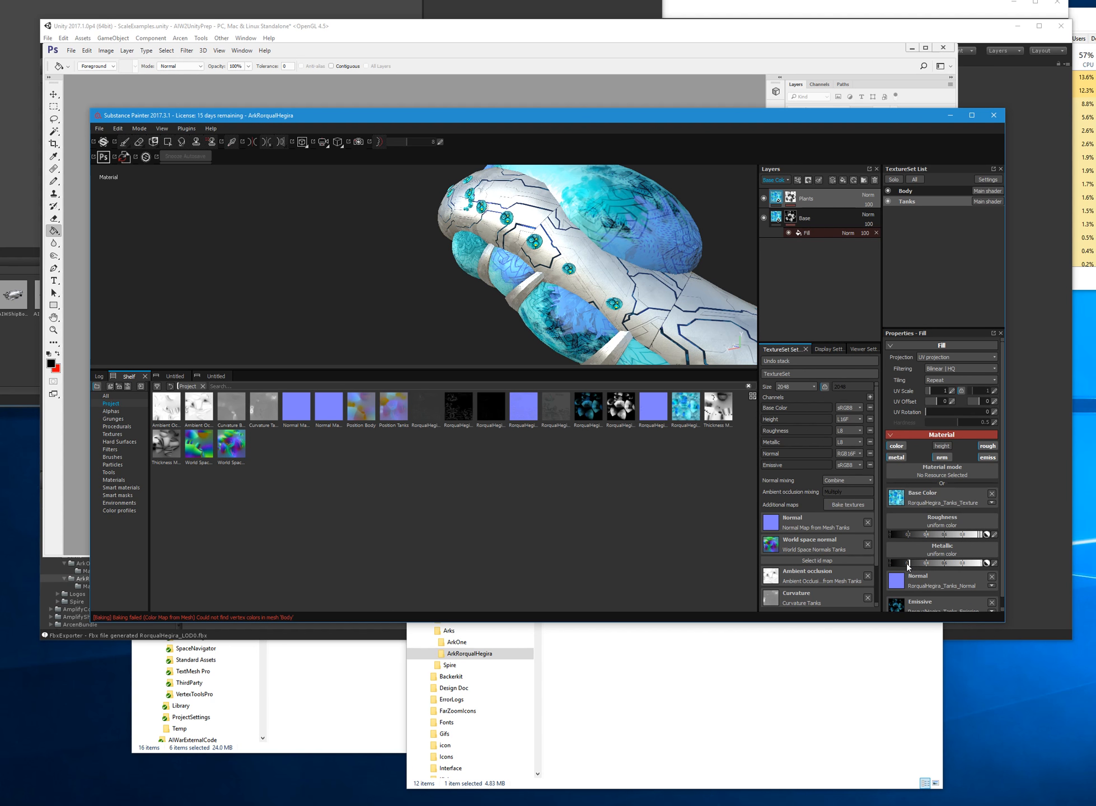
{"action": "mouse_move", "coordinate": [681, 299]}
{"action": "left_mouse_down", "text": "alt"}
{"action": "mouse_move", "coordinate": [489, 294]}
{"action": "mouse_move", "coordinate": [467, 309]}
{"action": "left_mouse_up", "text": "alt"}
- Set the Base layer's fill material to minimum roughness and maximum metallic, and inspect the tanks on the ship
{"action": "left_click", "coordinate": [844, 219]}
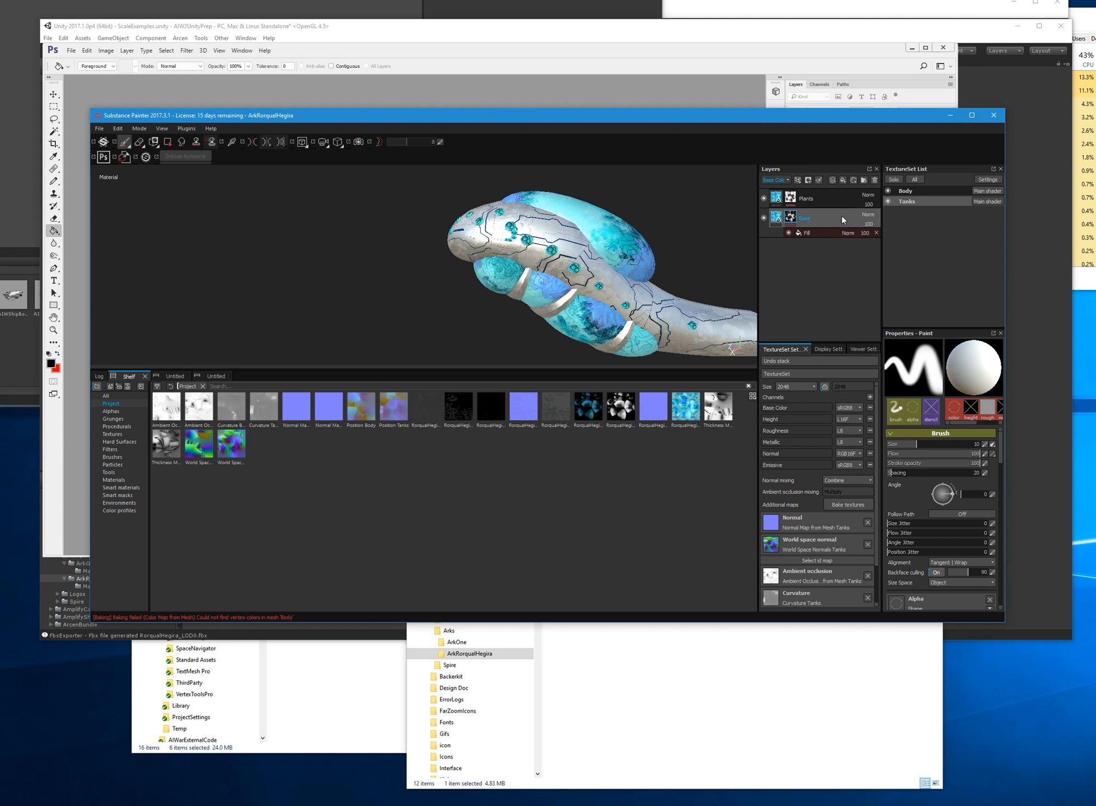
{"action": "left_click", "coordinate": [774, 223]}
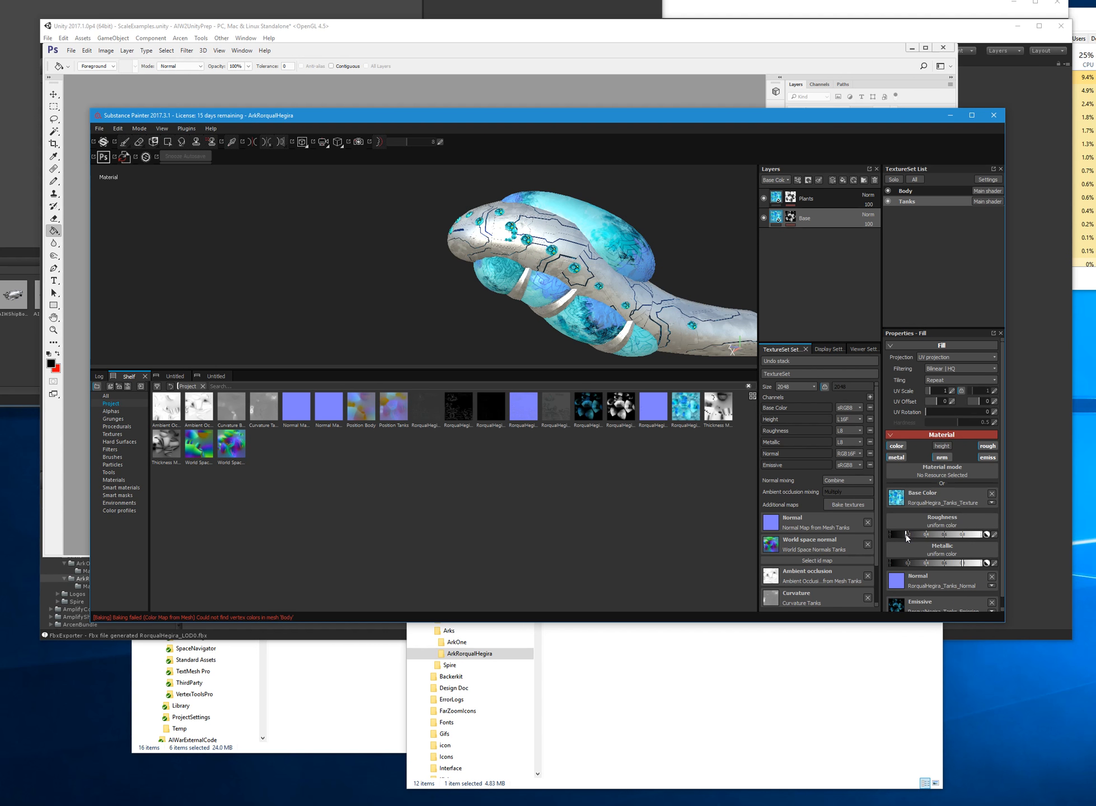
{"action": "left_click_drag", "start_coordinate": [970, 537], "coordinate": [922, 532]}
{"action": "left_click", "coordinate": [967, 527]}
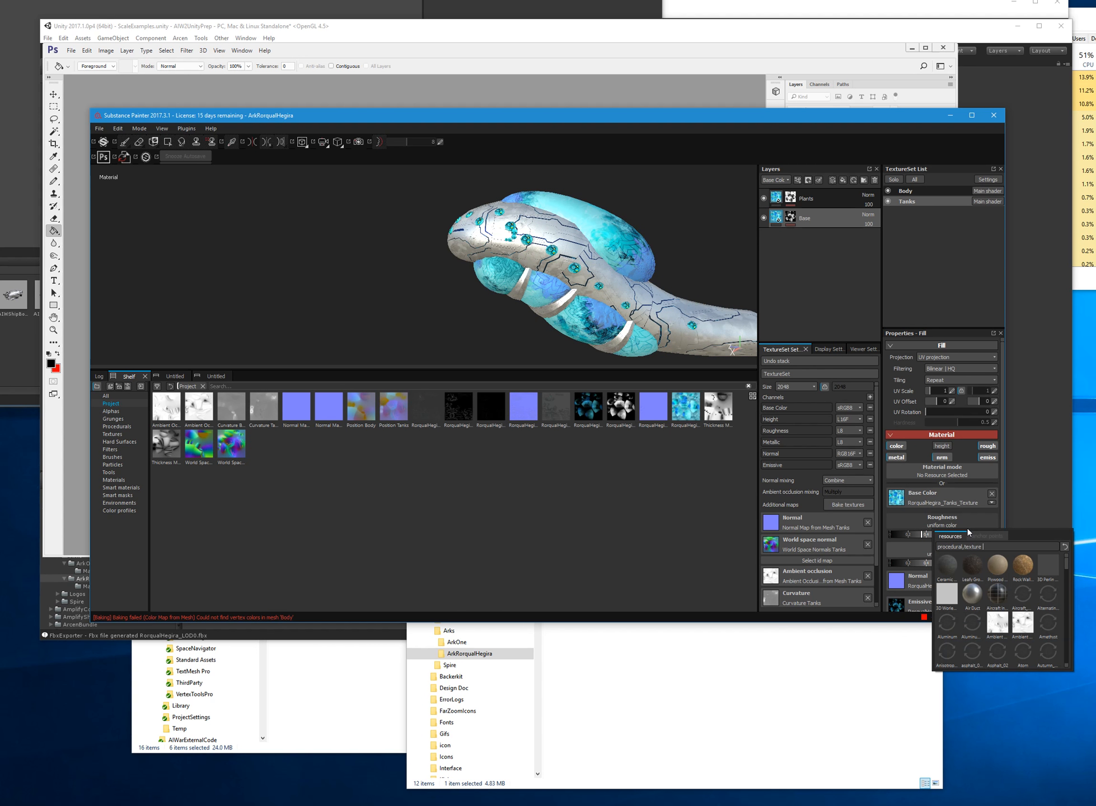
{"action": "left_click", "coordinate": [913, 535]}
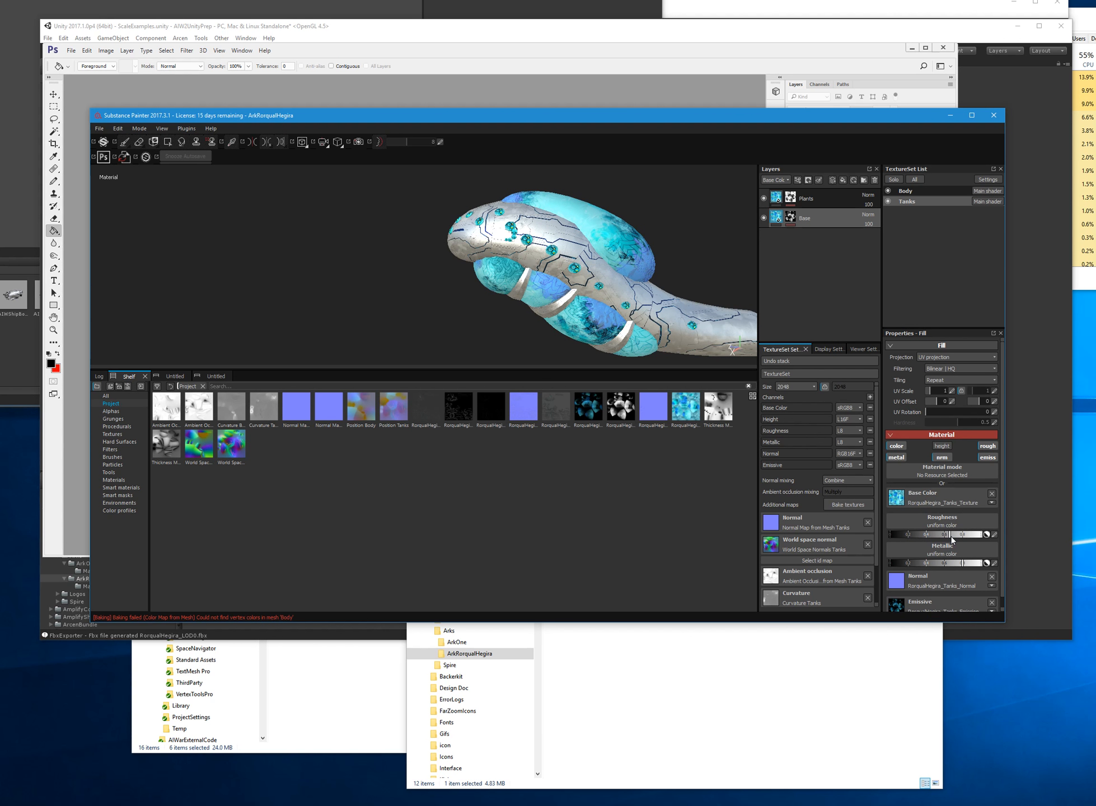
{"action": "left_click", "coordinate": [906, 535]}
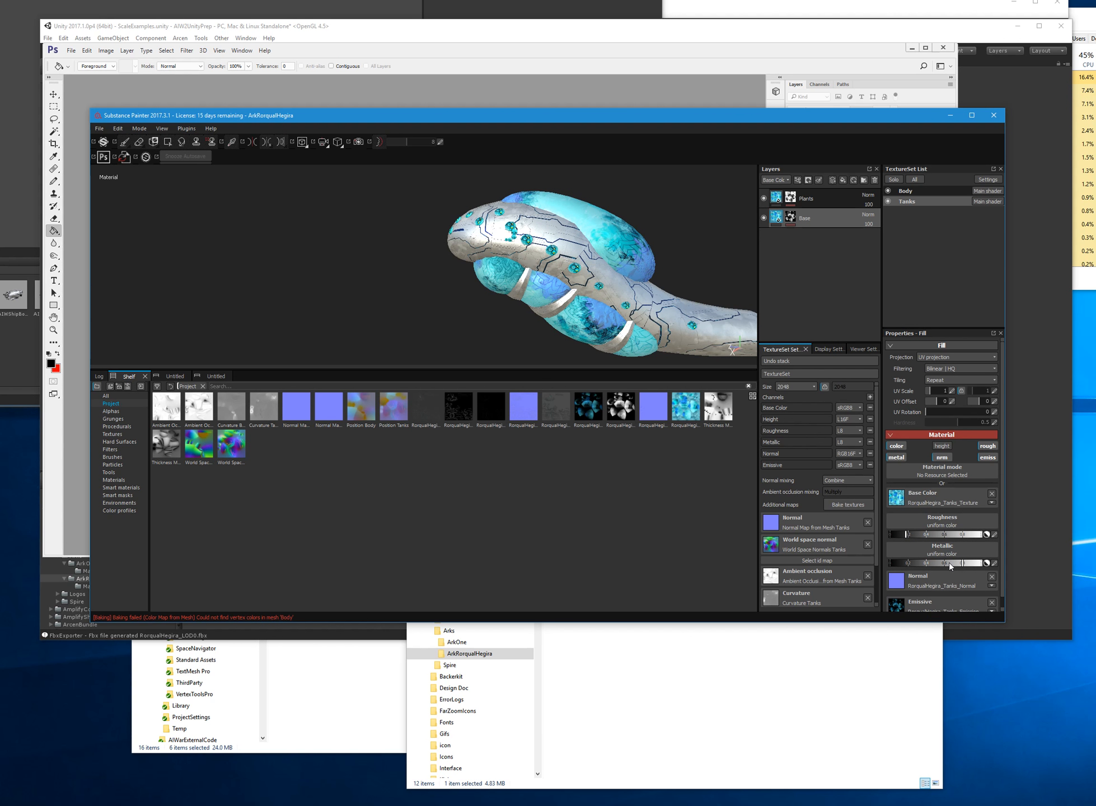
{"action": "mouse_move", "coordinate": [938, 563]}
{"action": "left_mouse_down"}
{"action": "mouse_move", "coordinate": [926, 563]}
{"action": "mouse_move", "coordinate": [1039, 559]}
{"action": "left_mouse_up"}
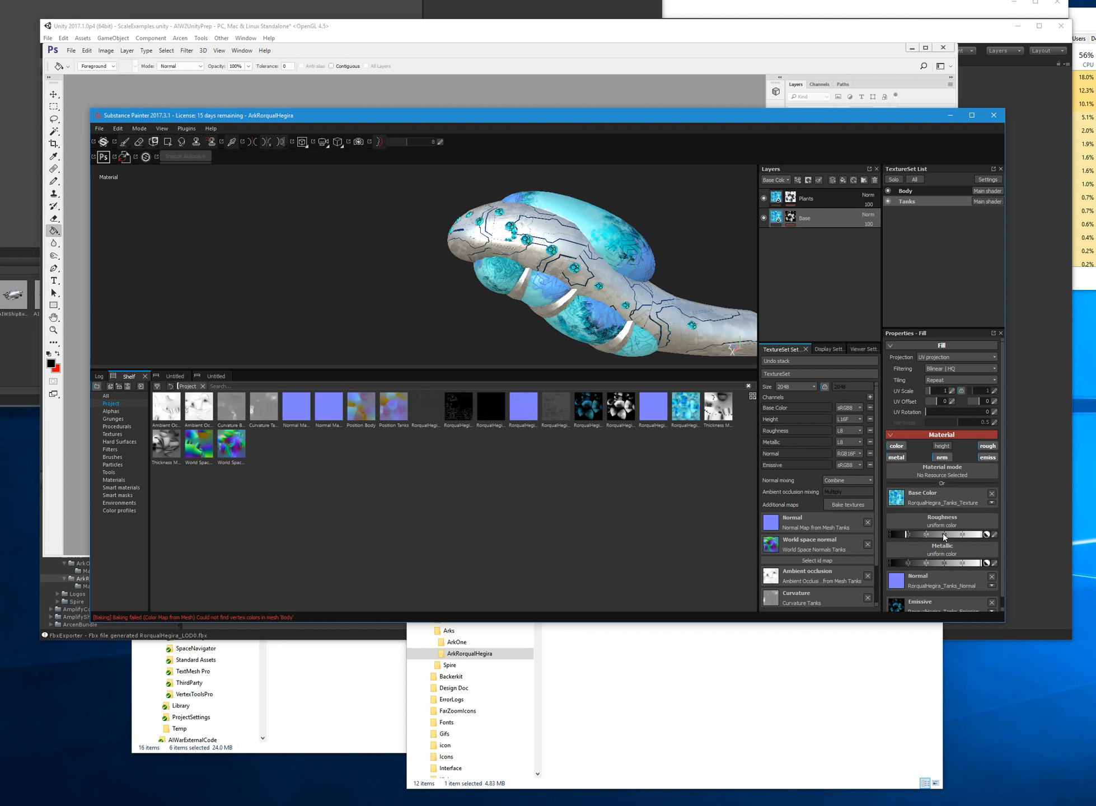
{"action": "left_click_drag", "start_coordinate": [950, 534], "coordinate": [892, 536]}
{"action": "mouse_move", "coordinate": [646, 340]}
{"action": "left_mouse_down", "text": "alt"}
{"action": "mouse_move", "coordinate": [442, 284]}
{"action": "mouse_move", "coordinate": [541, 297]}
{"action": "left_mouse_up", "text": "alt"}
{"action": "scroll", "coordinate": [541, 296], "scroll_direction": "up", "scroll_amount": 4}
{"action": "mouse_move", "coordinate": [623, 294]}
{"action": "left_mouse_down", "text": "alt"}
{"action": "mouse_move", "coordinate": [635, 293]}
{"action": "mouse_move", "coordinate": [389, 289]}
{"action": "mouse_move", "coordinate": [660, 288]}
{"action": "mouse_move", "coordinate": [358, 289]}
{"action": "mouse_move", "coordinate": [505, 295]}
{"action": "mouse_move", "coordinate": [589, 262]}
{"action": "mouse_move", "coordinate": [359, 306]}
{"action": "mouse_move", "coordinate": [148, 304]}
{"action": "mouse_move", "coordinate": [308, 306]}
{"action": "mouse_move", "coordinate": [533, 351]}
{"action": "mouse_move", "coordinate": [386, 364]}
{"action": "mouse_move", "coordinate": [318, 345]}
{"action": "mouse_move", "coordinate": [596, 303]}
{"action": "mouse_move", "coordinate": [135, 306]}
{"action": "mouse_move", "coordinate": [142, 295]}
{"action": "mouse_move", "coordinate": [377, 301]}
{"action": "mouse_move", "coordinate": [302, 365]}
{"action": "mouse_move", "coordinate": [359, 289]}
{"action": "mouse_move", "coordinate": [612, 294]}
{"action": "mouse_move", "coordinate": [330, 294]}
{"action": "mouse_move", "coordinate": [364, 299]}
{"action": "left_mouse_up", "text": "alt"}
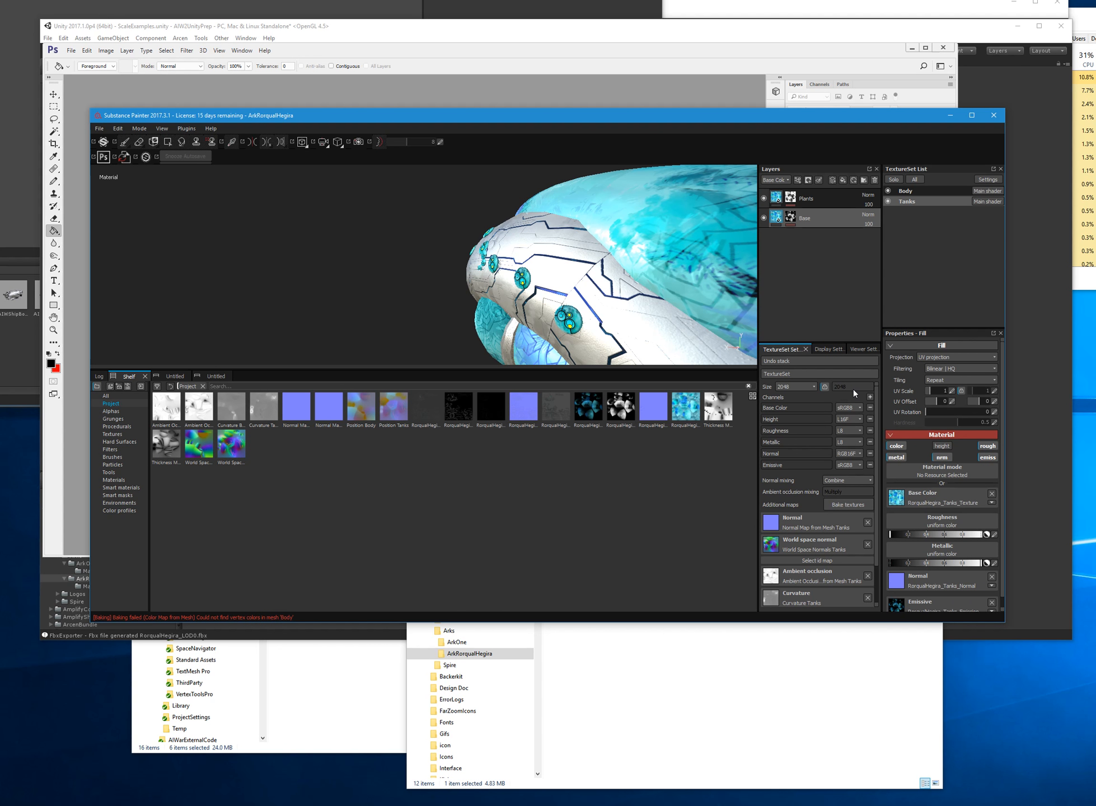
- Switch to the ArkRorqualHegira folder and open RorqualHegira_Tanks_Texture.png in Photoshop
{"action": "key", "text": "alt+Tab"}
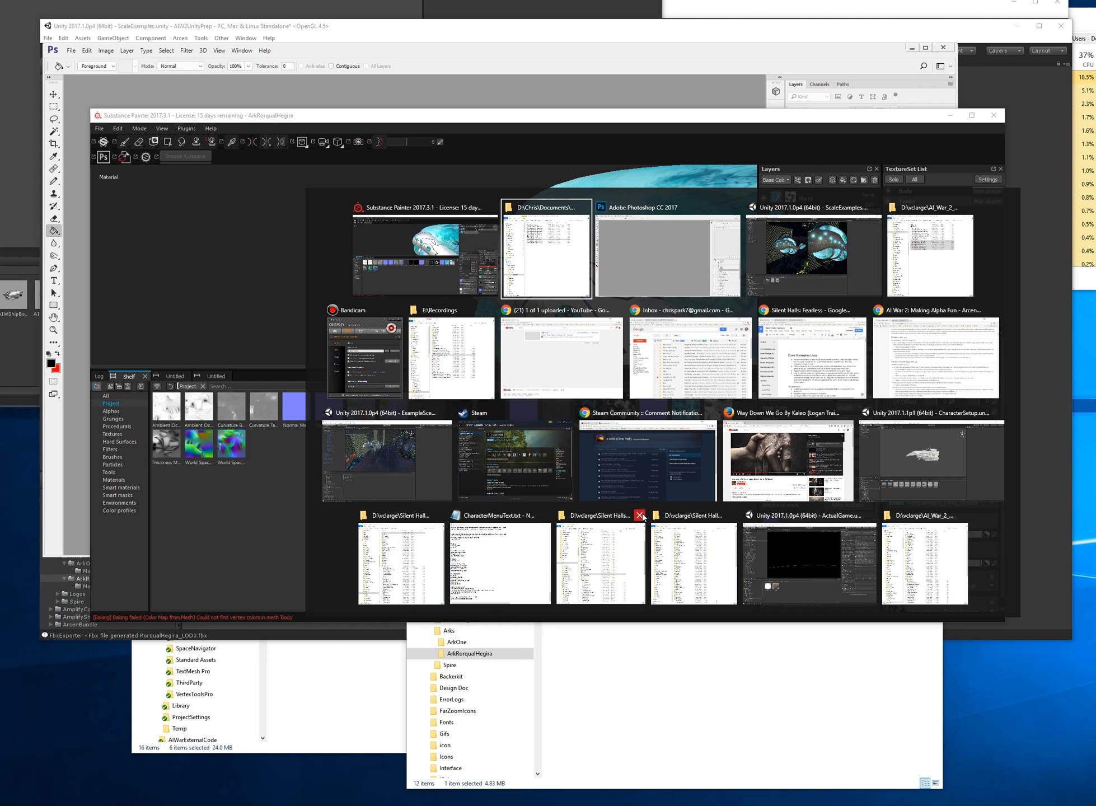
{"action": "key", "text": "alt+Tab"}
{"action": "key", "text": "alt+Tab"}
{"action": "key", "text": "alt+Tab"}
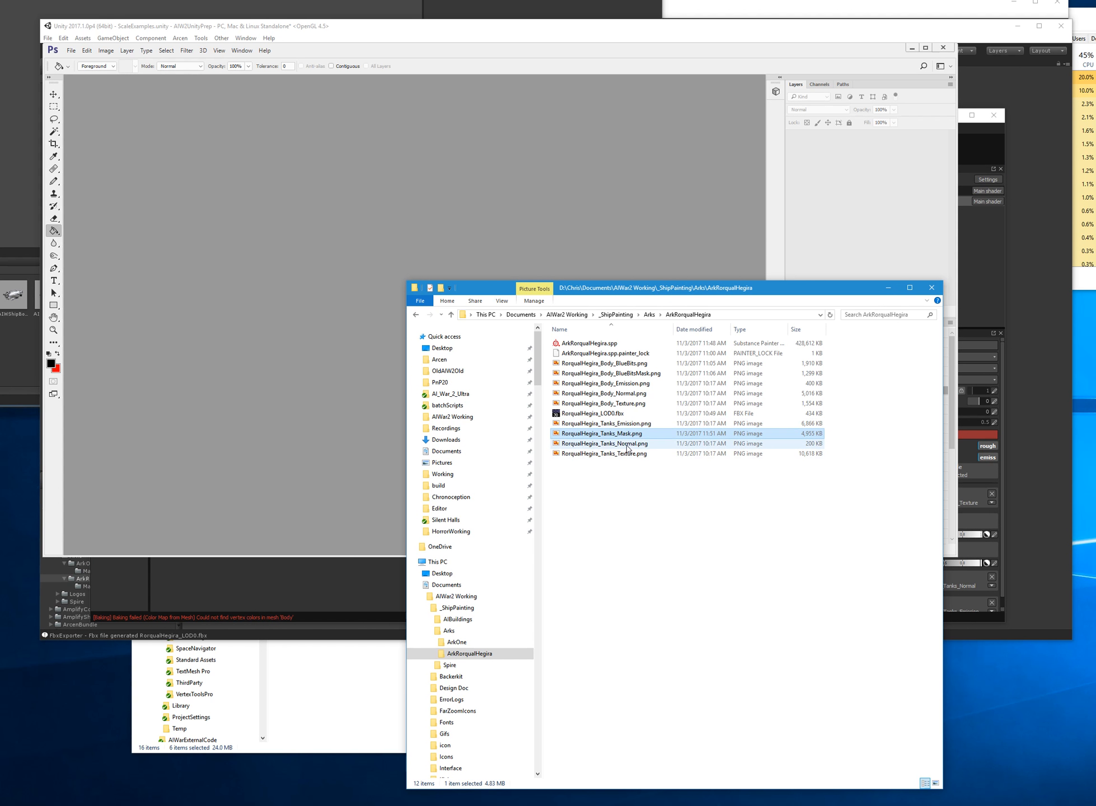
{"action": "double_click", "coordinate": [628, 444]}
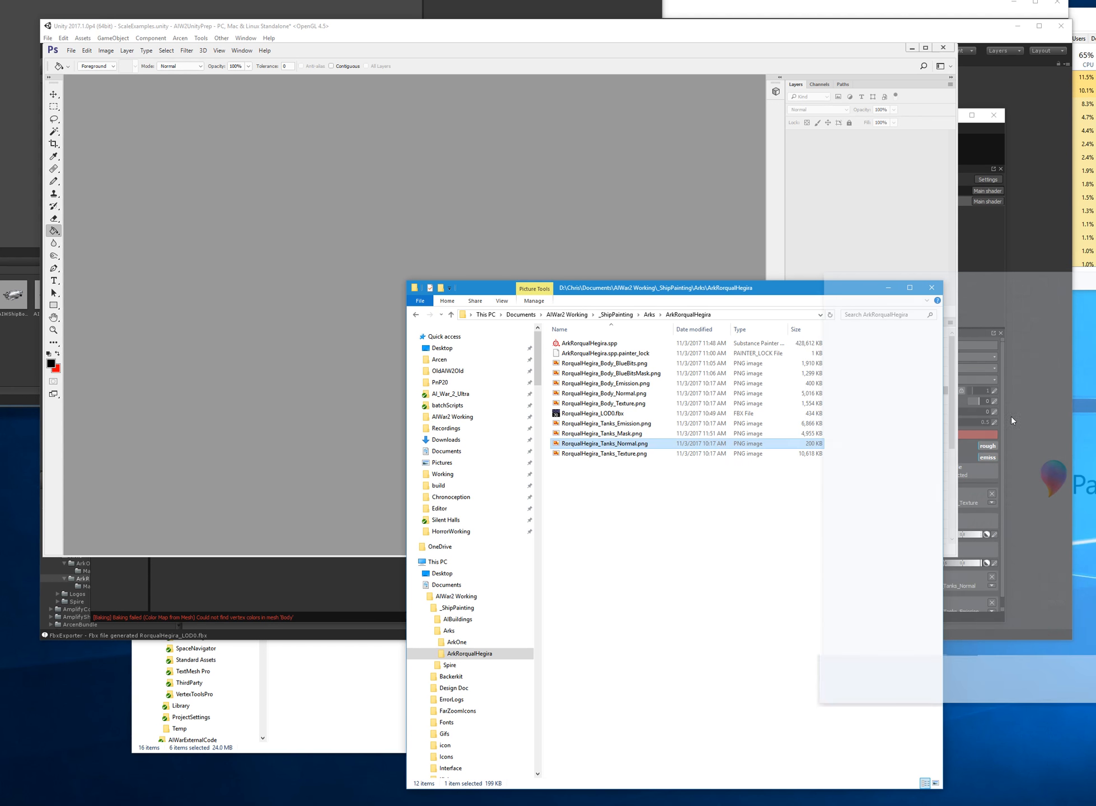
{"action": "left_click", "coordinate": [619, 455]}
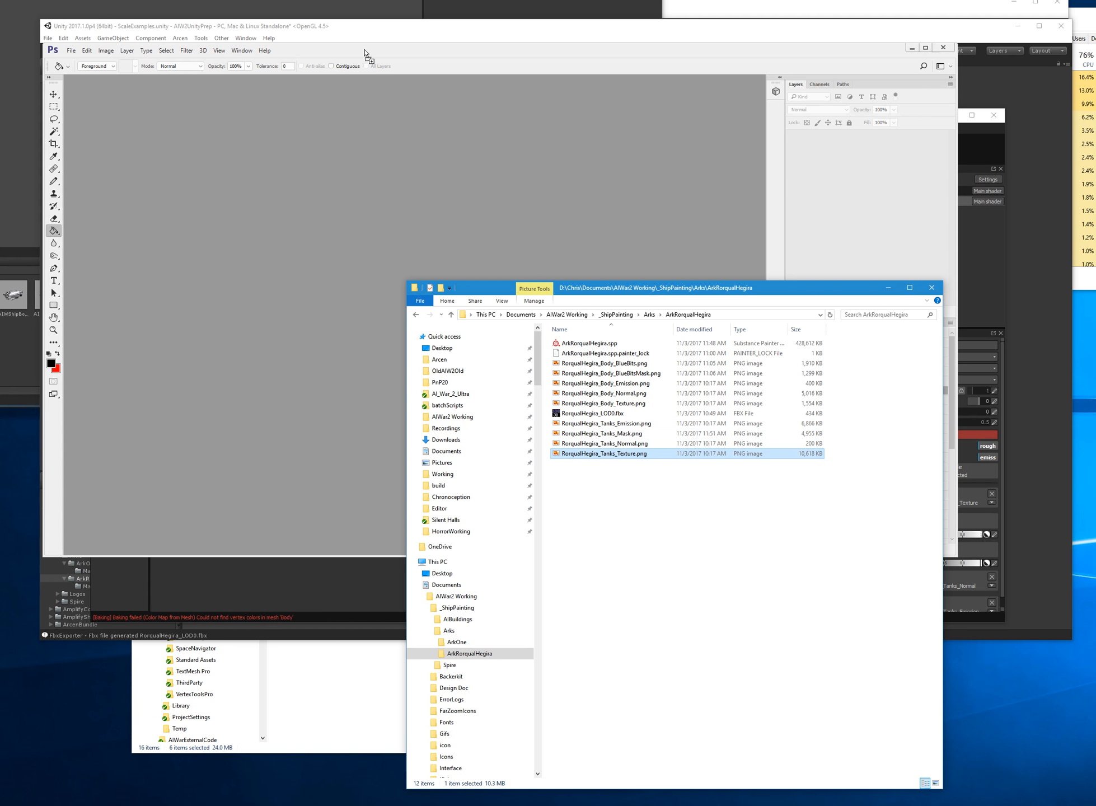
{"action": "left_click_drag", "start_coordinate": [364, 53], "coordinate": [368, 185]}
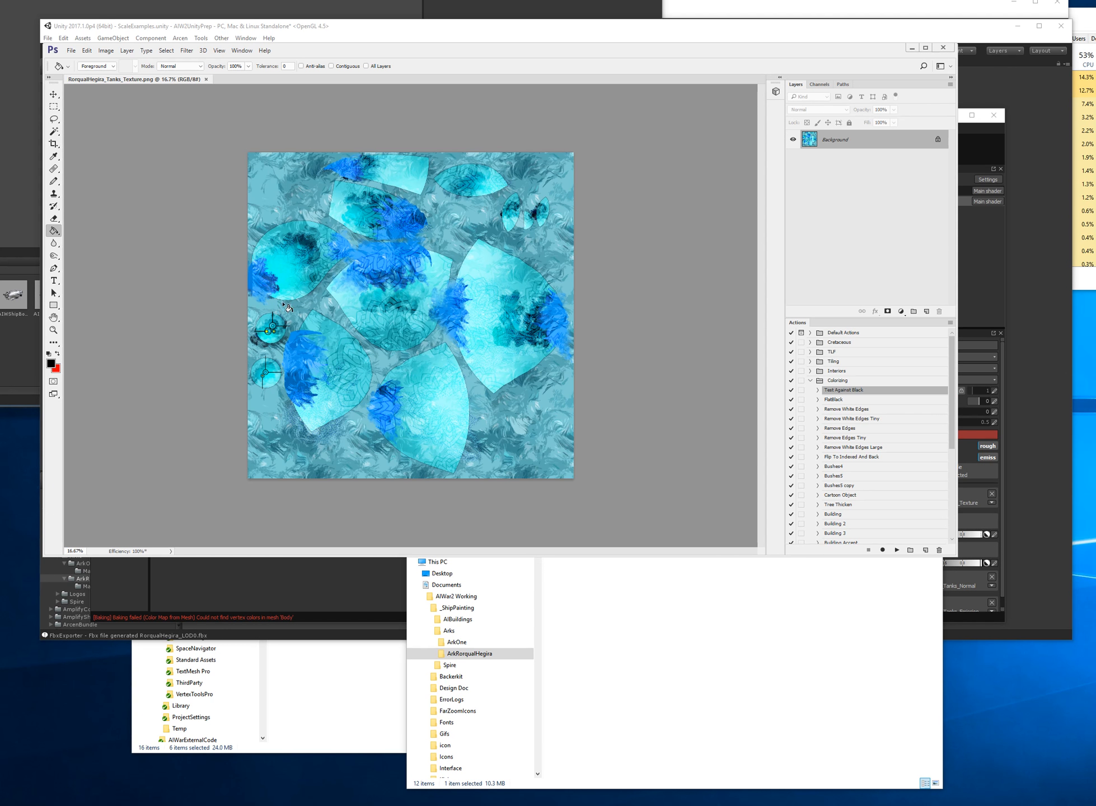
- Select the darkest patches of the texture with the Magic Wand at tolerance 20, sampling the dark shading in the large round tank piece
{"action": "scroll", "coordinate": [227, 433], "scroll_direction": "up", "scroll_amount": 3, "text": "alt"}
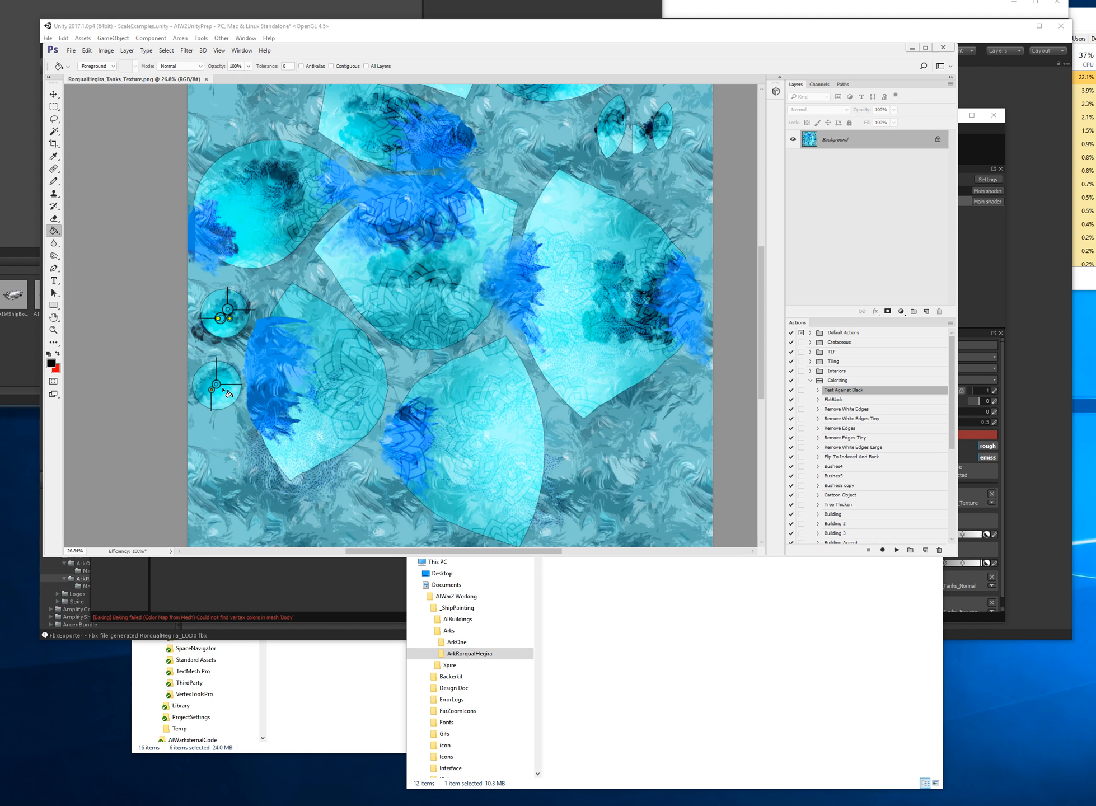
{"action": "left_click", "coordinate": [54, 131]}
{"action": "left_click", "coordinate": [276, 178]}
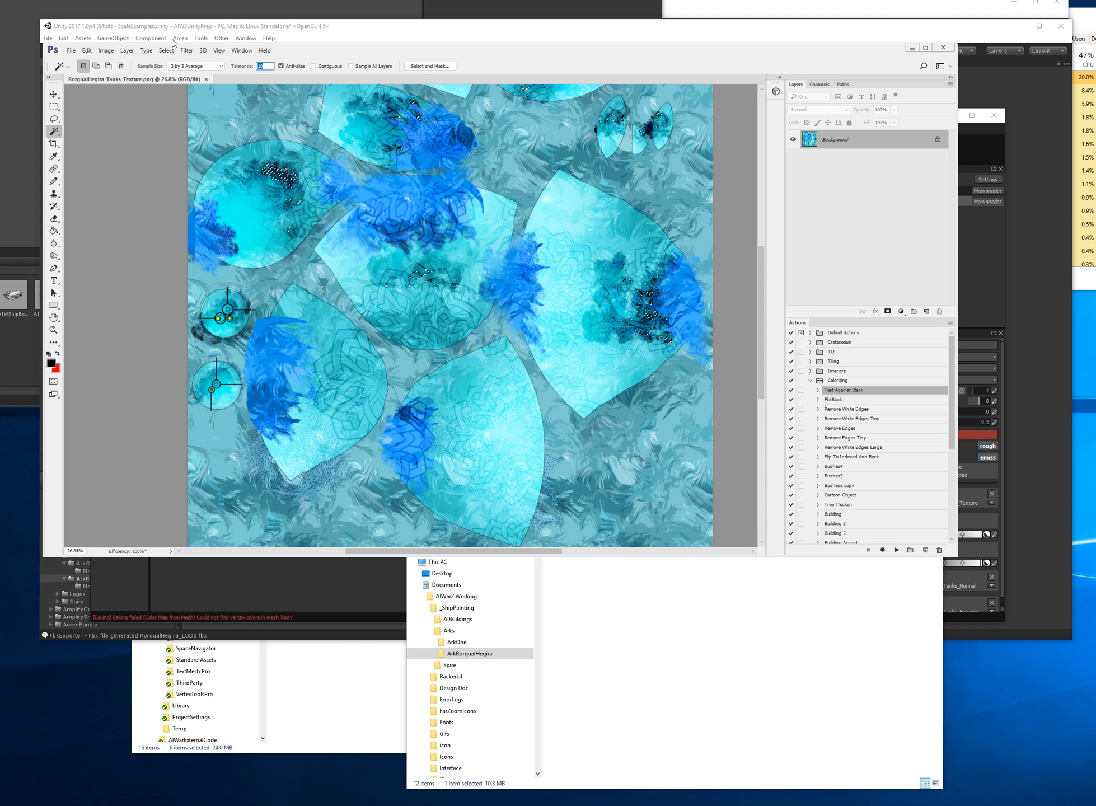
{"action": "type", "text": "20"}
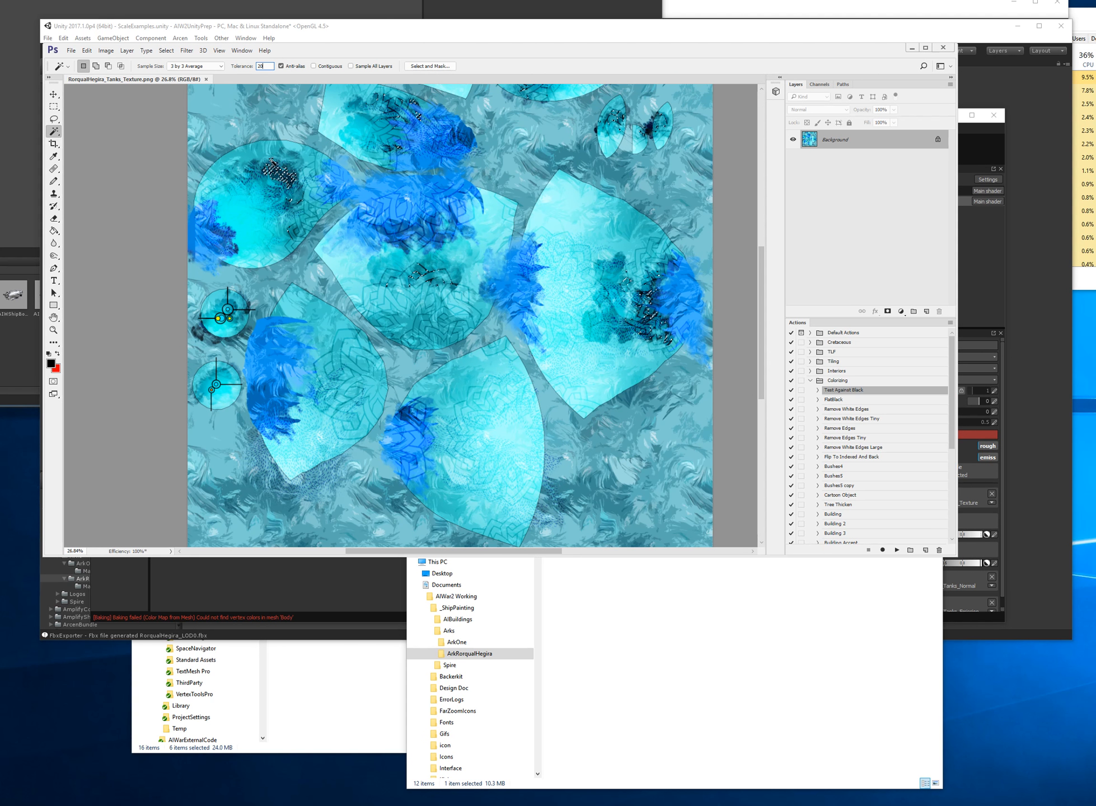
{"action": "left_click", "coordinate": [290, 180]}
{"action": "left_click", "coordinate": [291, 180]}
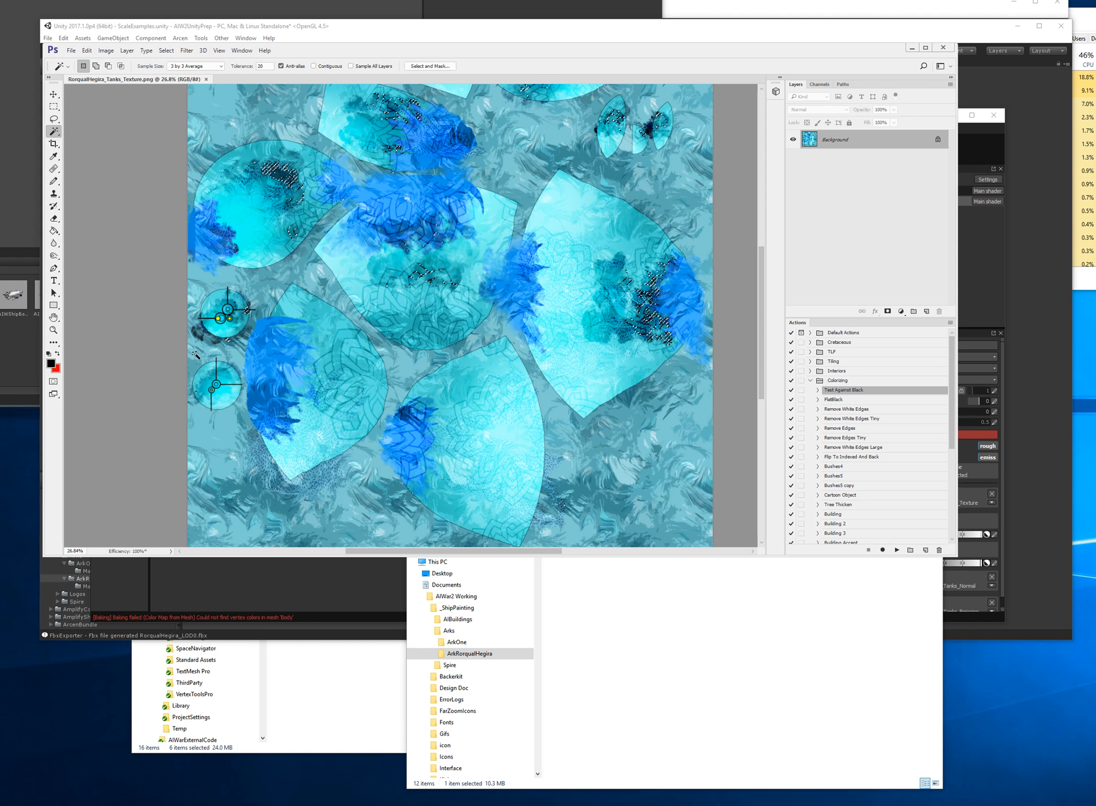
- Add the dark shading between the two small round pieces and the dark blot between the small petal-shaped pieces to the selection
{"action": "key", "text": "shift"}
{"action": "left_click", "coordinate": [208, 349]}
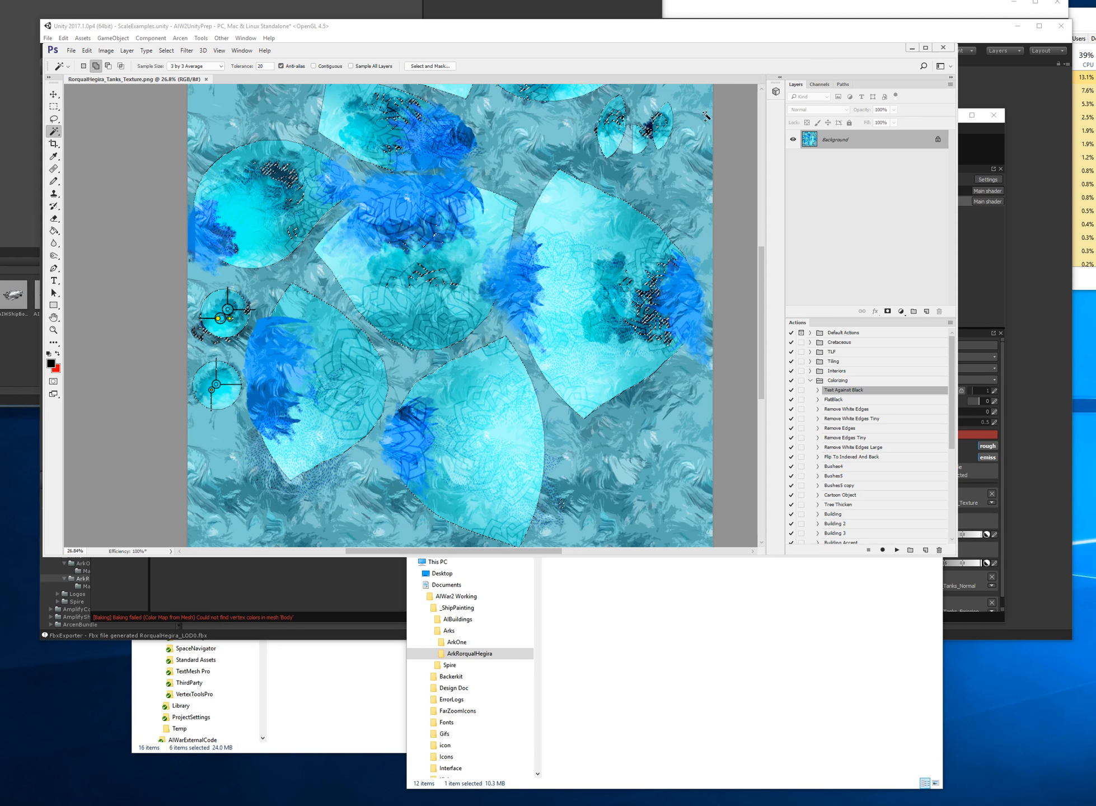
{"action": "scroll", "coordinate": [517, 199], "scroll_direction": "up", "scroll_amount": 5, "text": "alt"}
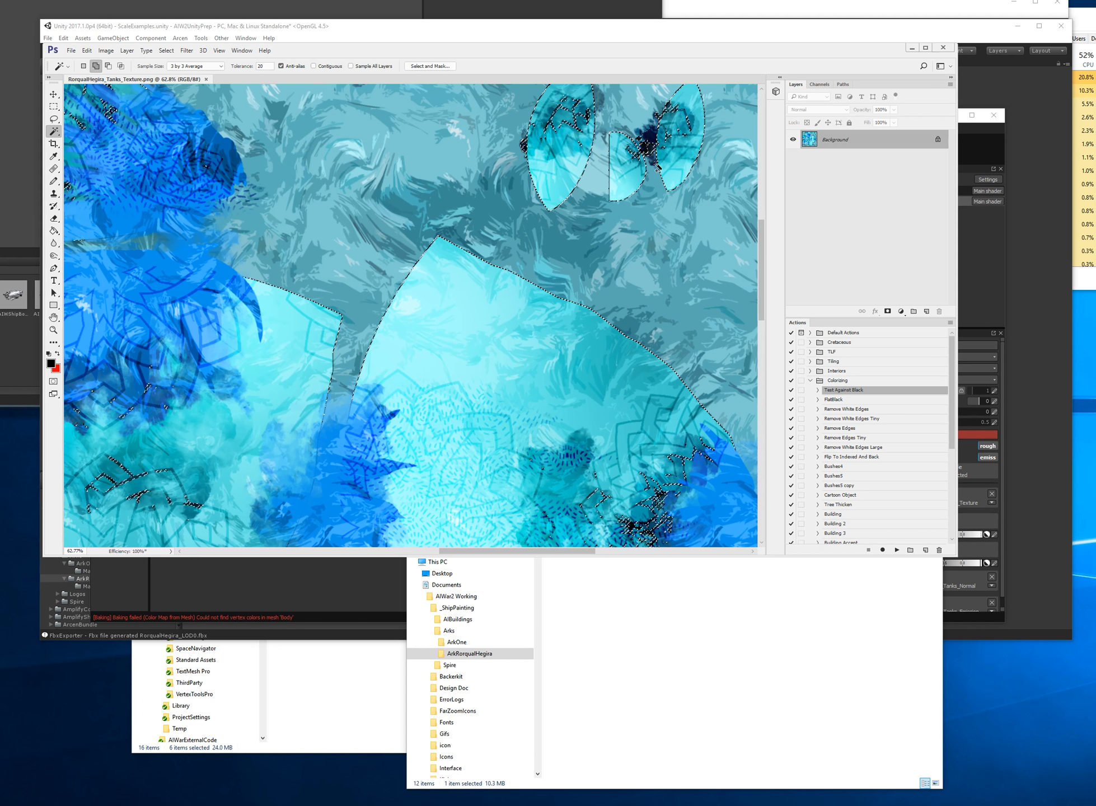
{"action": "scroll", "coordinate": [646, 146], "scroll_direction": "up", "scroll_amount": 10, "text": "alt"}
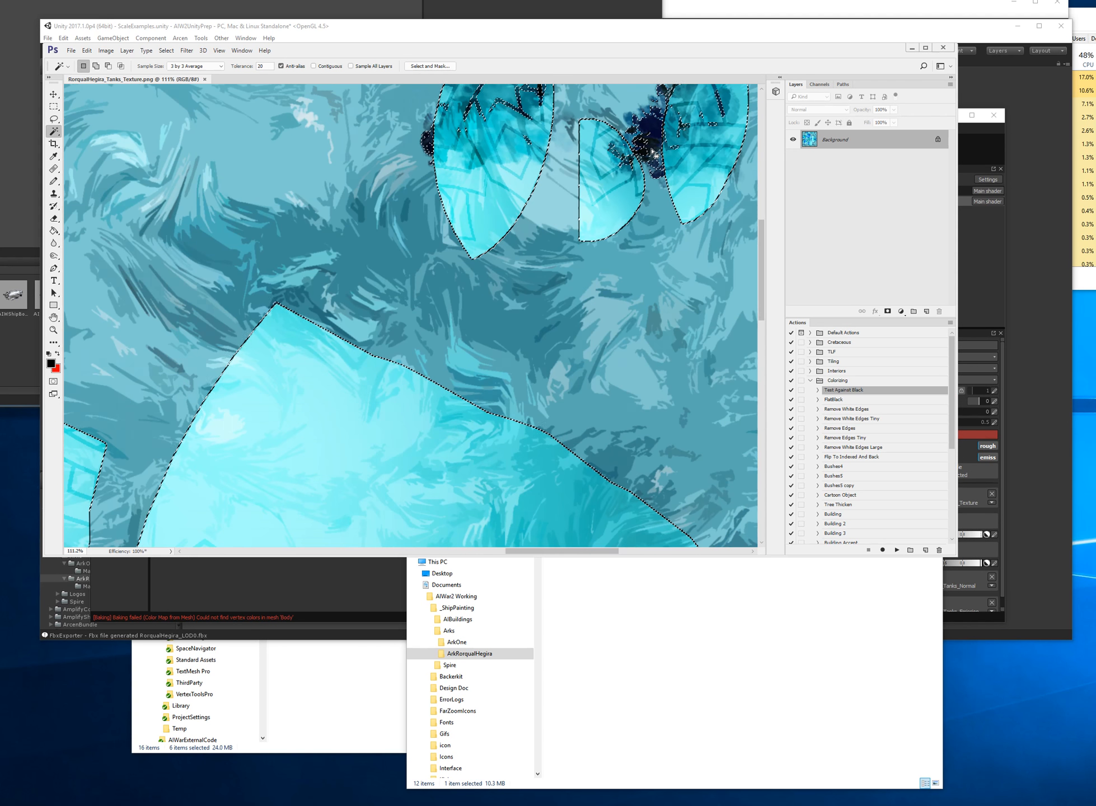
{"action": "left_click", "coordinate": [646, 147], "text": "shift"}
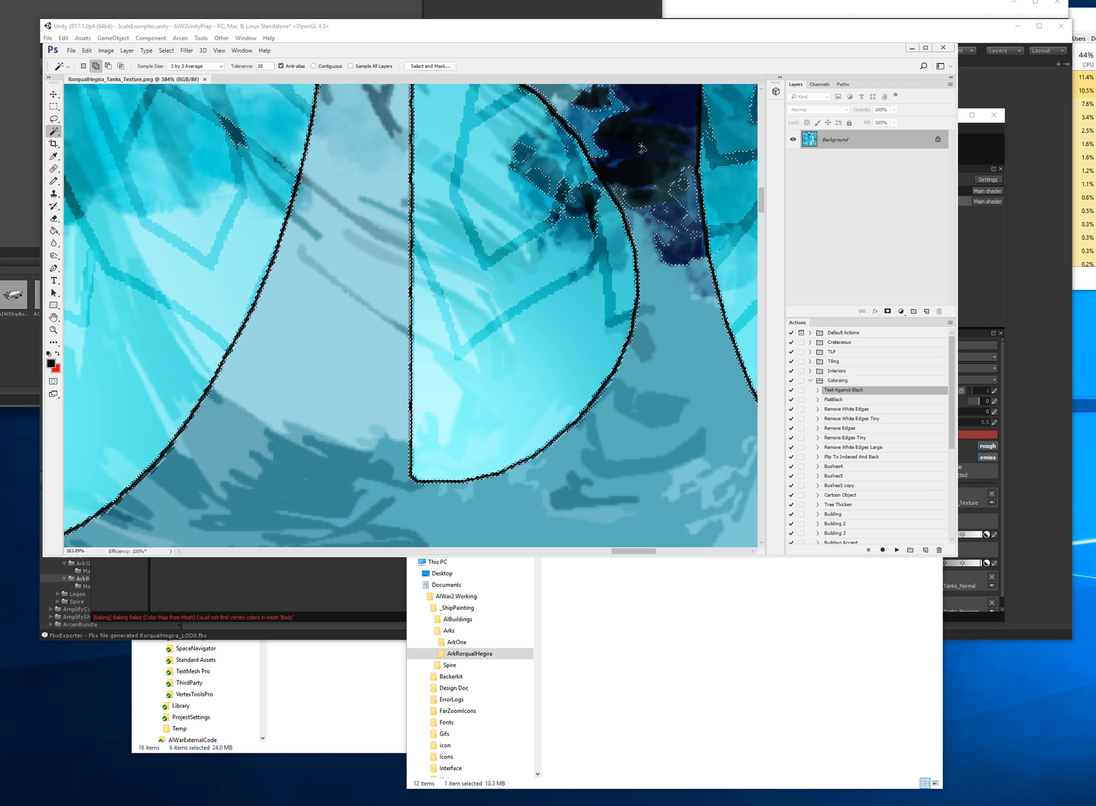
- Add the dark blue shades of the foliage on the upper middle tank pieces to the selection
{"action": "scroll", "coordinate": [616, 206], "scroll_direction": "down", "scroll_amount": 12, "text": "alt"}
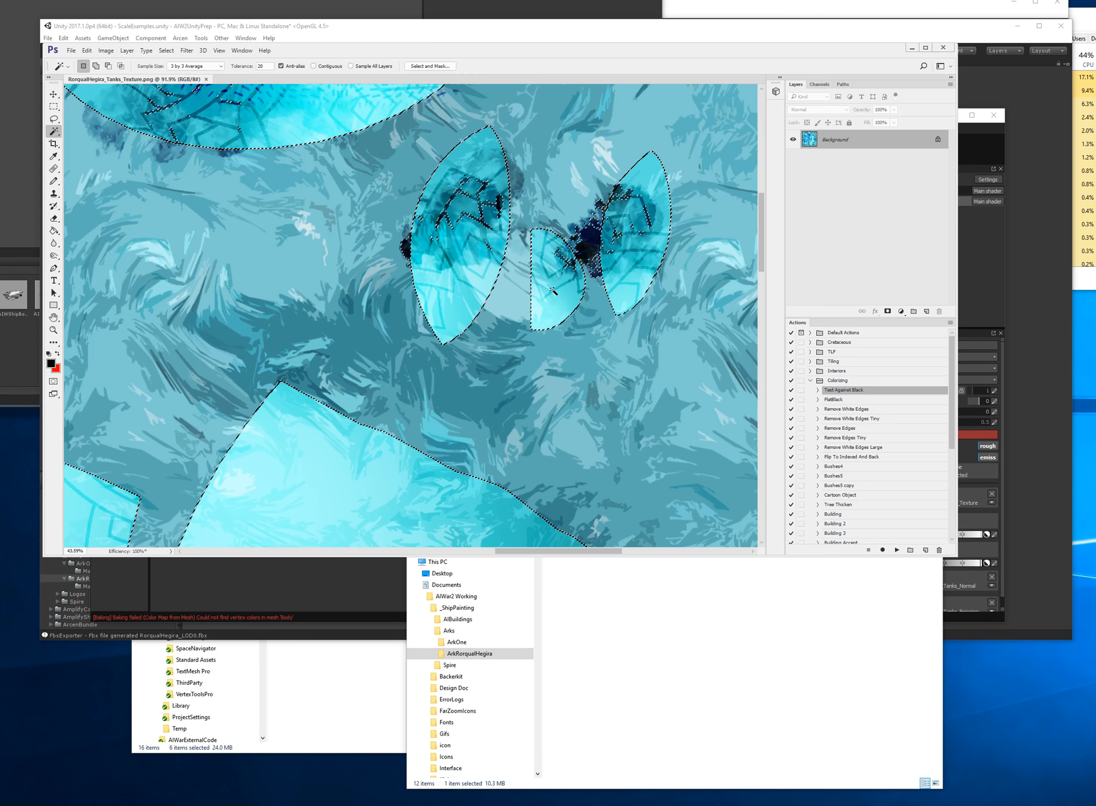
{"action": "scroll", "coordinate": [545, 304], "scroll_direction": "down", "scroll_amount": 2, "text": "alt"}
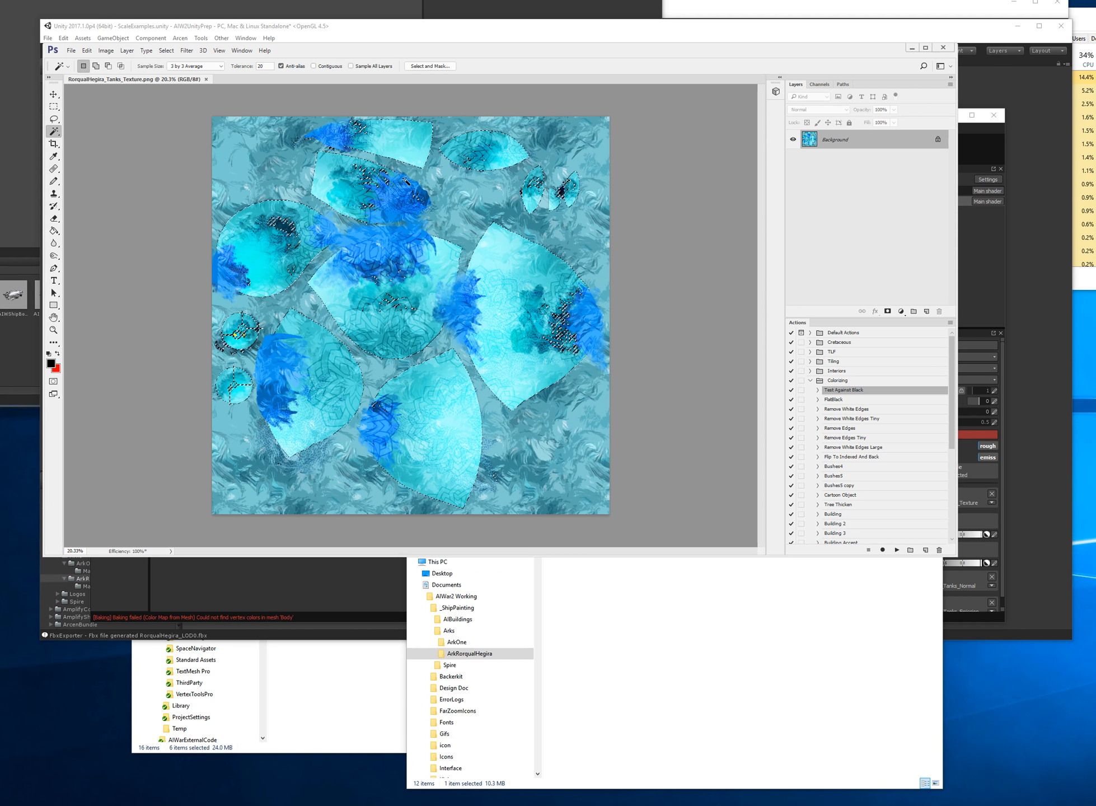
{"action": "scroll", "coordinate": [434, 212], "scroll_direction": "up", "scroll_amount": 5, "text": "alt"}
{"action": "left_click", "coordinate": [438, 212]}
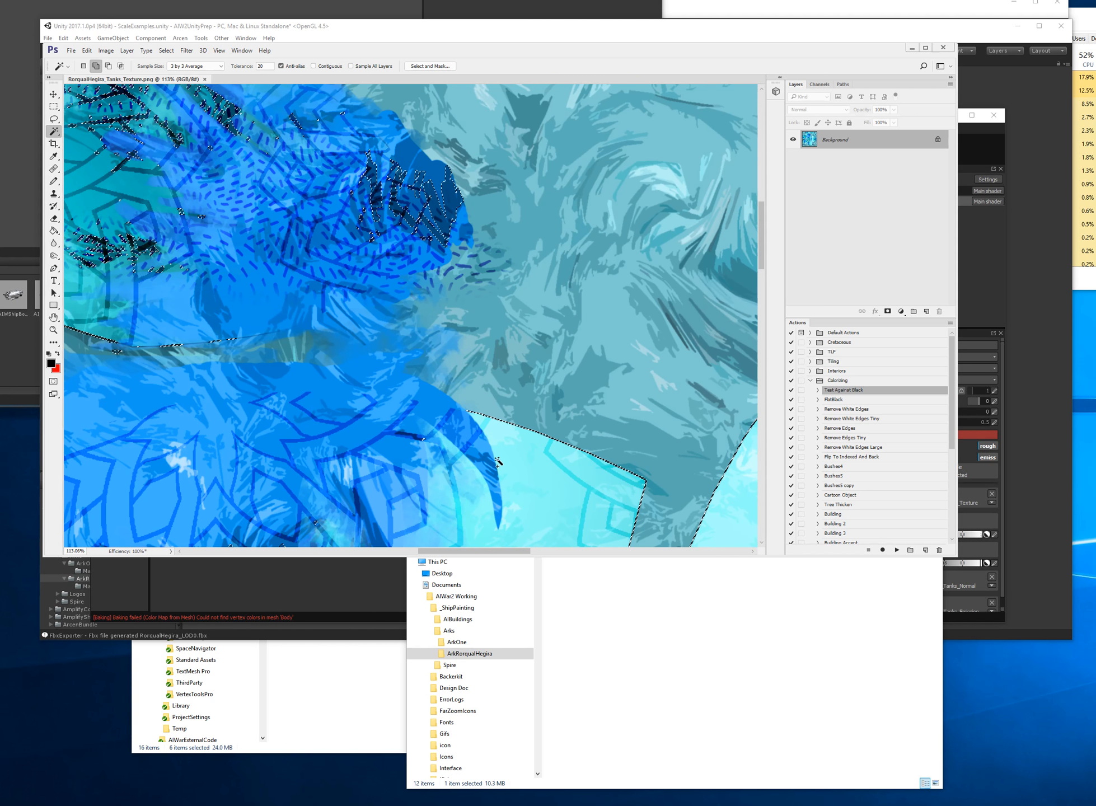
{"action": "left_click", "coordinate": [496, 476], "text": "shift"}
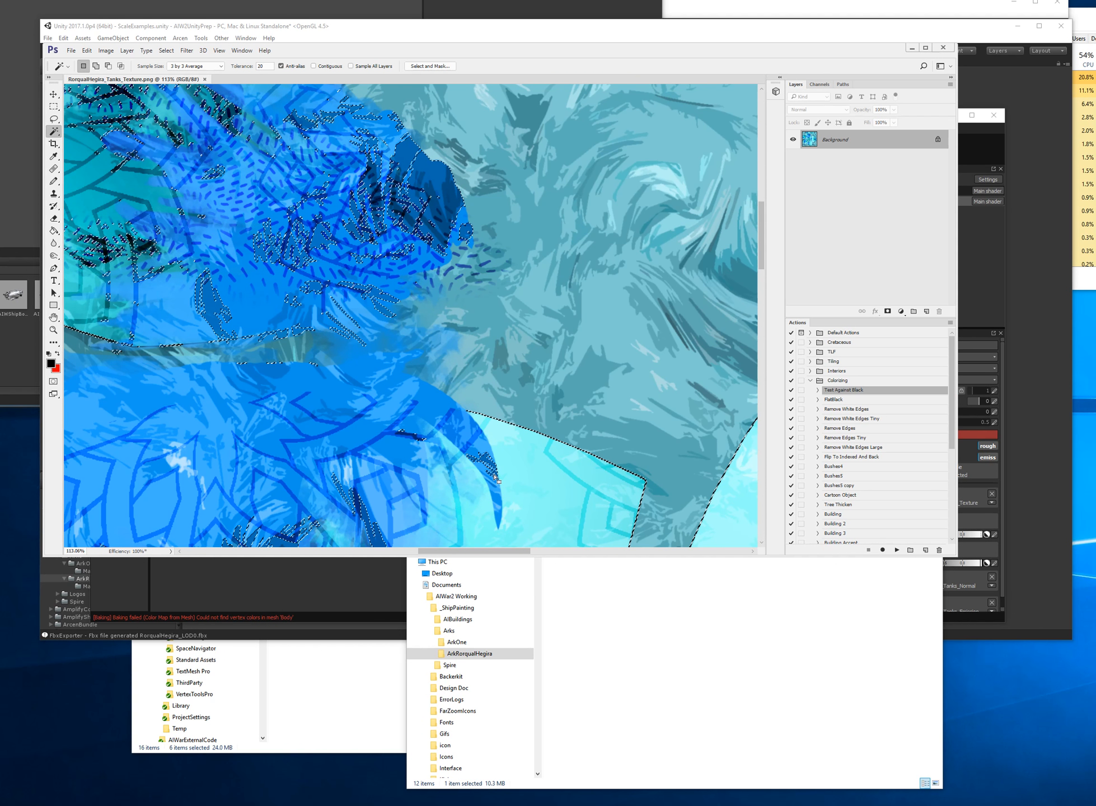
{"action": "left_click", "coordinate": [402, 212], "text": "shift"}
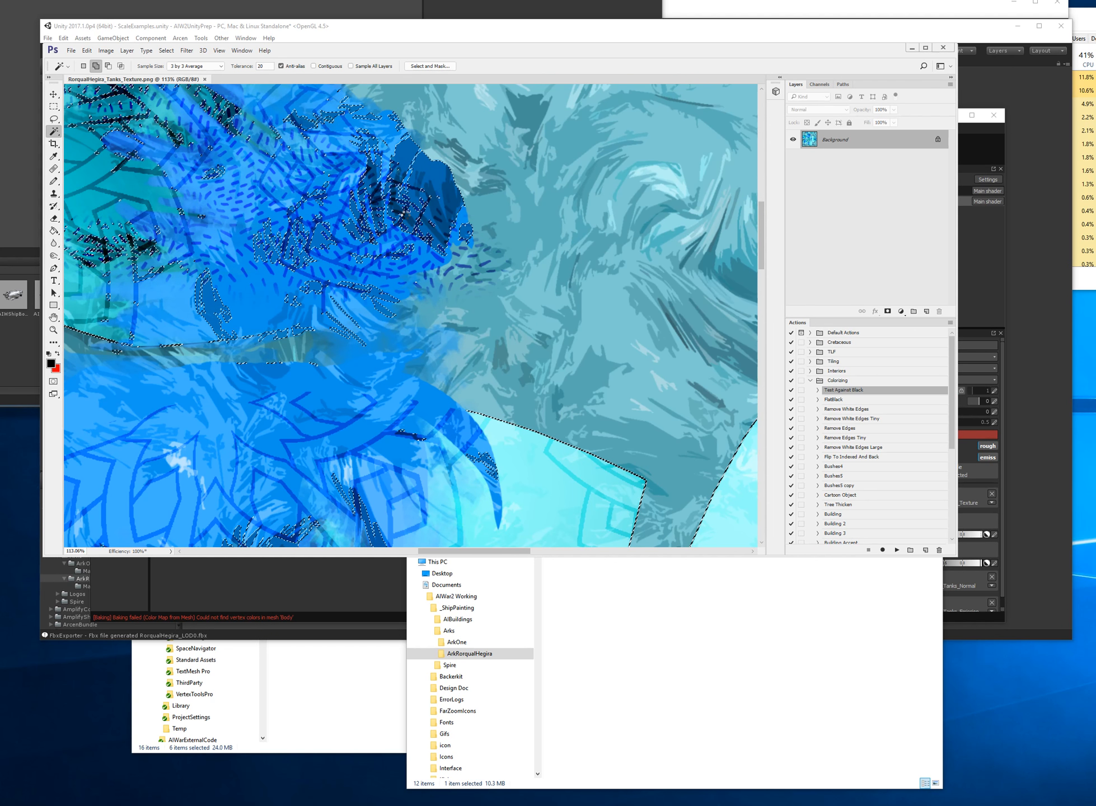
- Add the dark grey shadow along the lower edge of the small round piece with the ring symbols to the selection
{"action": "scroll", "coordinate": [412, 224], "scroll_direction": "down", "scroll_amount": 5, "text": "alt"}
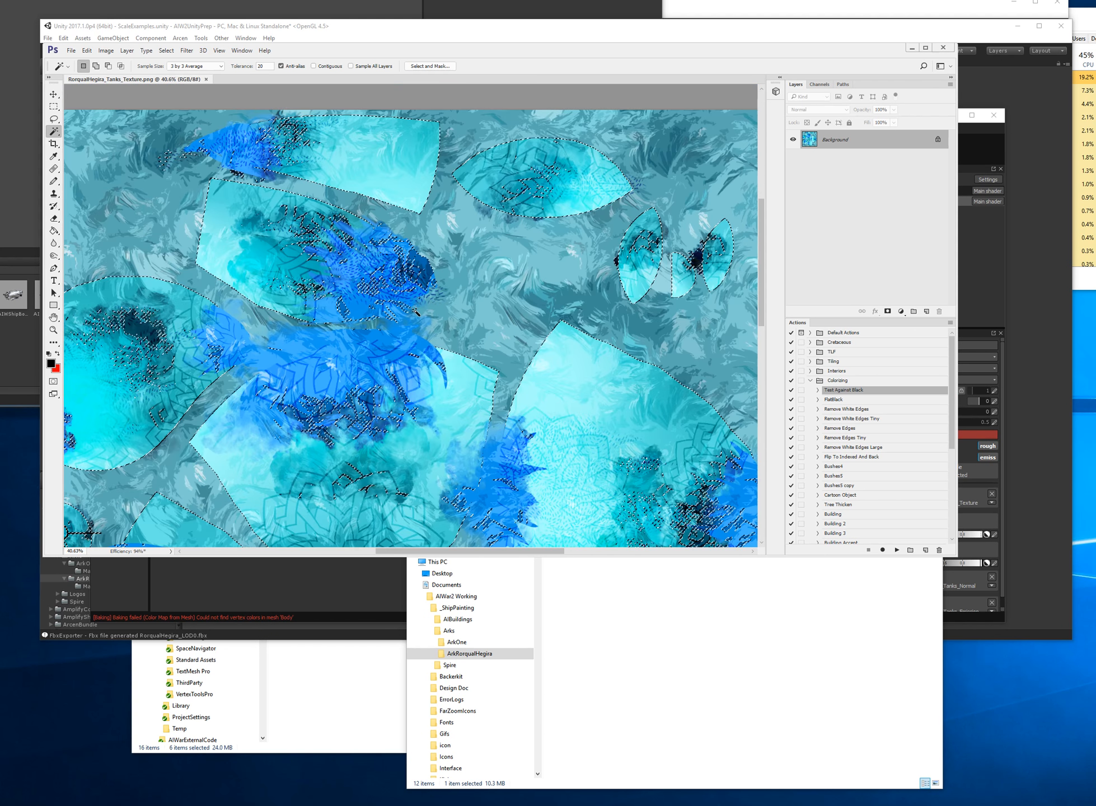
{"action": "scroll", "coordinate": [414, 311], "scroll_direction": "down", "scroll_amount": 3, "text": "alt"}
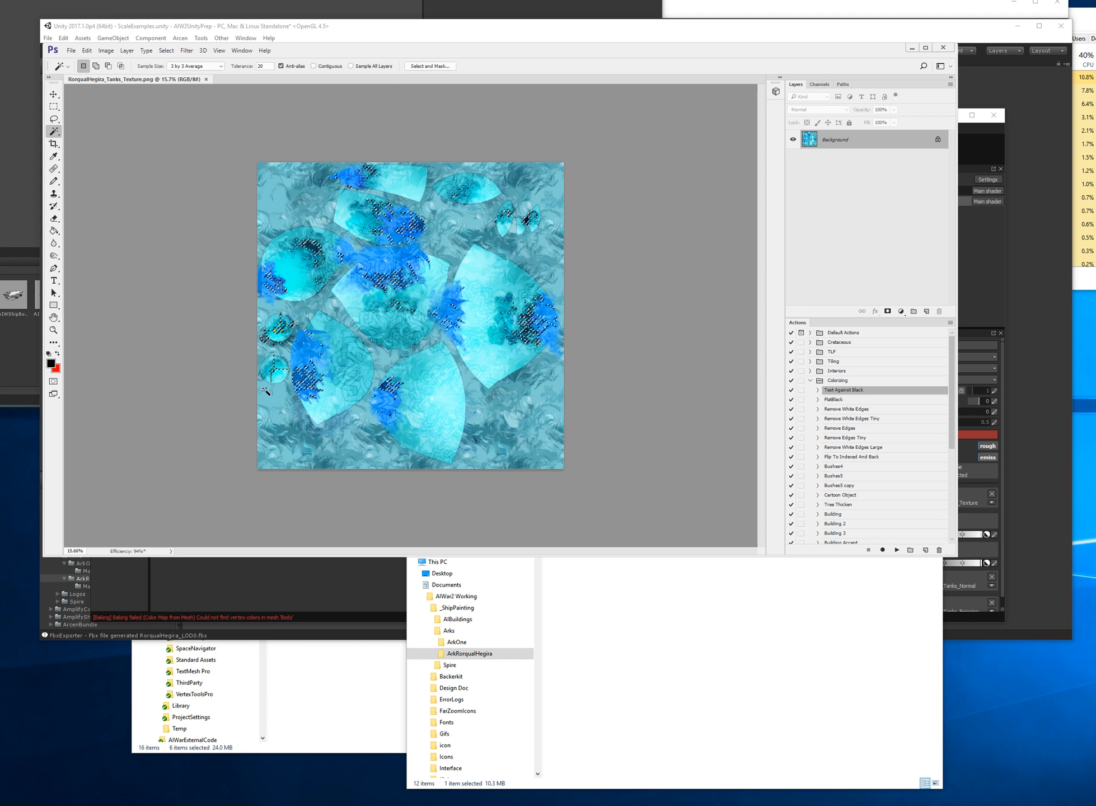
{"action": "scroll", "coordinate": [265, 393], "scroll_direction": "up", "scroll_amount": 10, "text": "alt"}
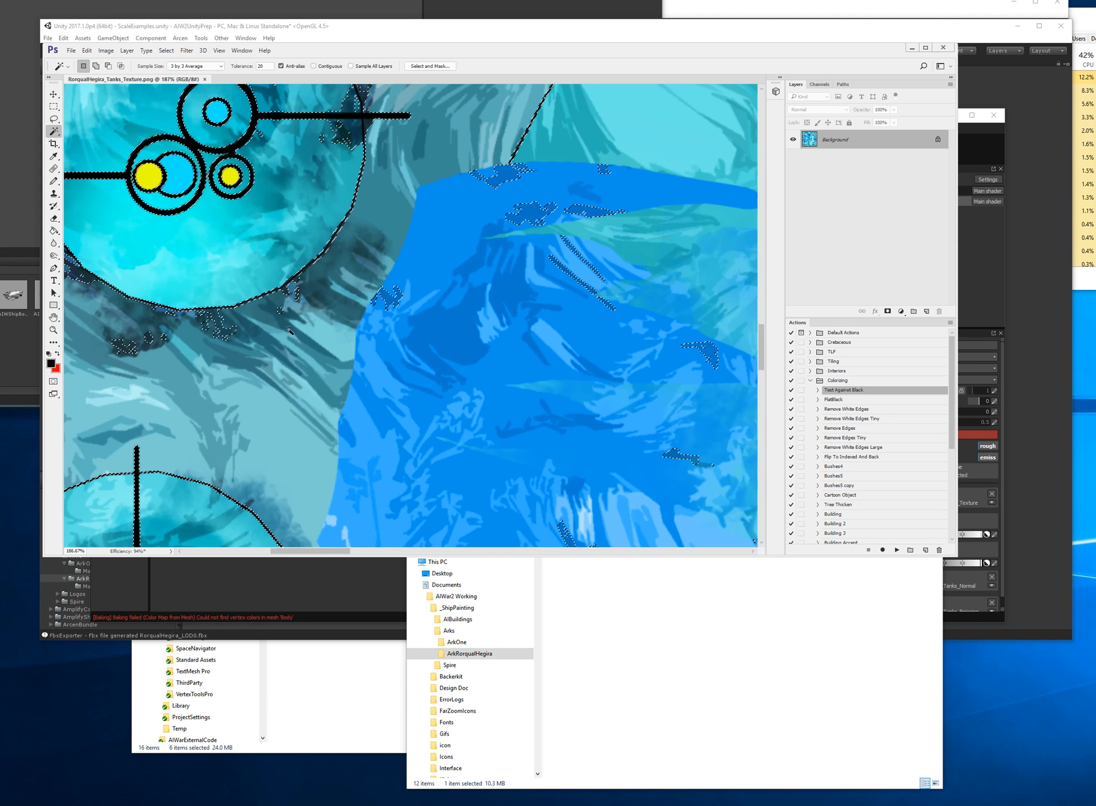
{"action": "left_click", "coordinate": [311, 302], "text": "shift"}
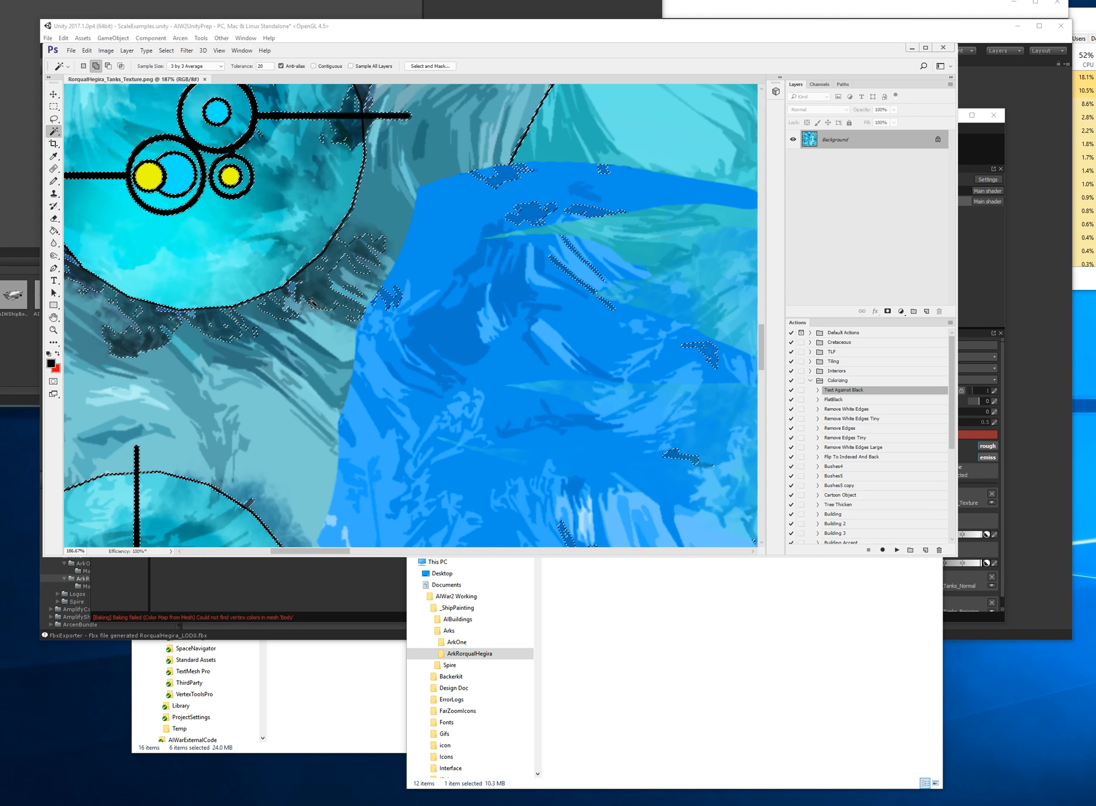
- Copy the selected dark areas to a new layer and hide the Background layer to check the extracted shapes
{"action": "scroll", "coordinate": [338, 316], "scroll_direction": "down", "scroll_amount": 10, "text": "alt"}
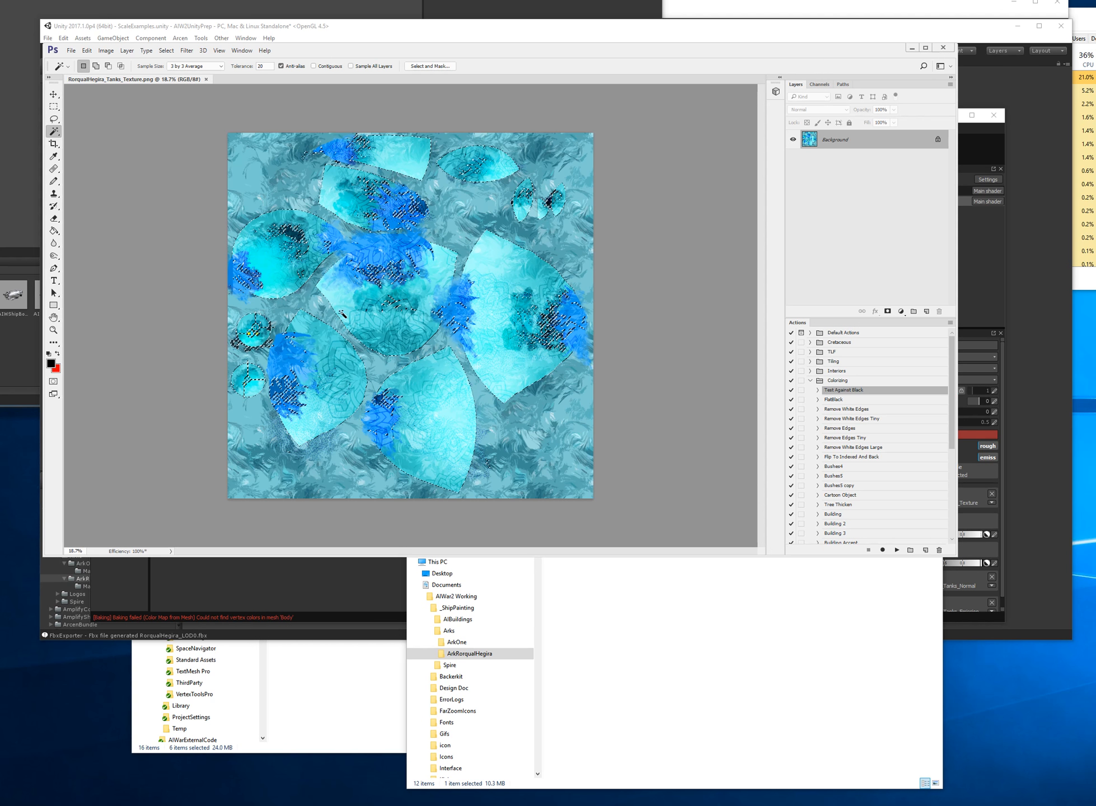
{"action": "scroll", "coordinate": [359, 150], "scroll_direction": "up", "scroll_amount": 9, "text": "alt"}
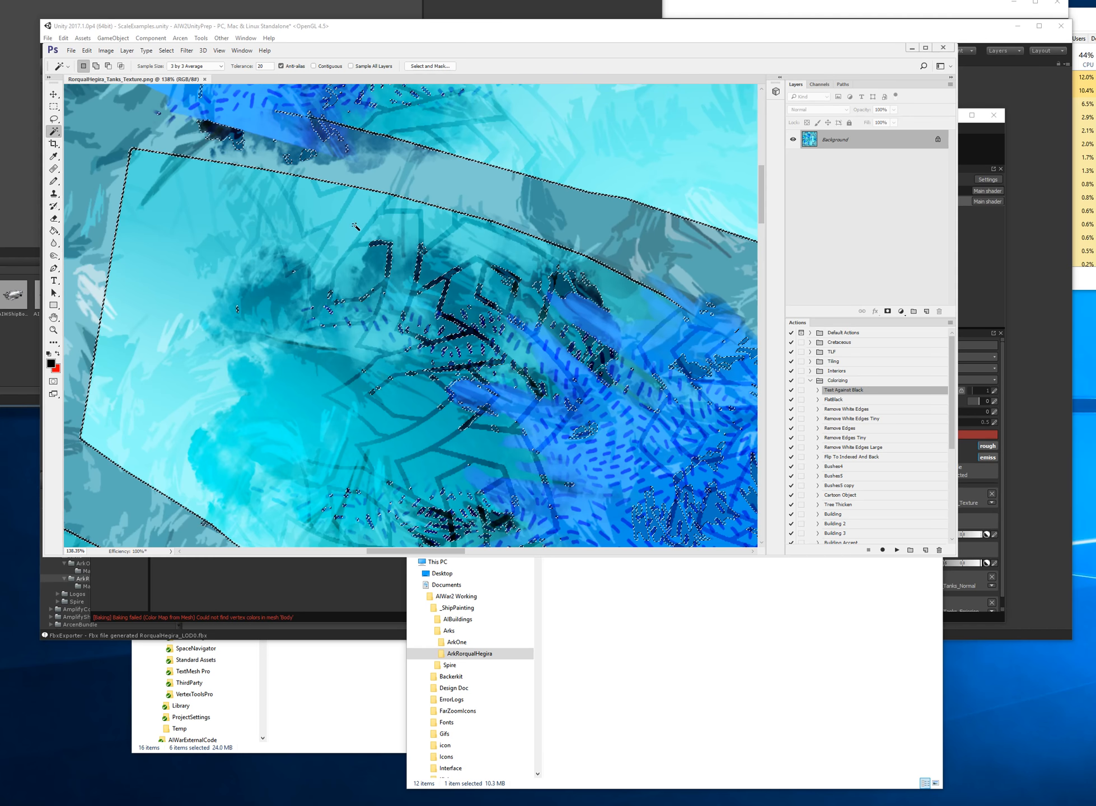
{"action": "scroll", "coordinate": [365, 303], "scroll_direction": "down", "scroll_amount": 10, "text": "alt"}
{"action": "scroll", "coordinate": [365, 303], "scroll_direction": "up", "scroll_amount": 4, "text": "alt"}
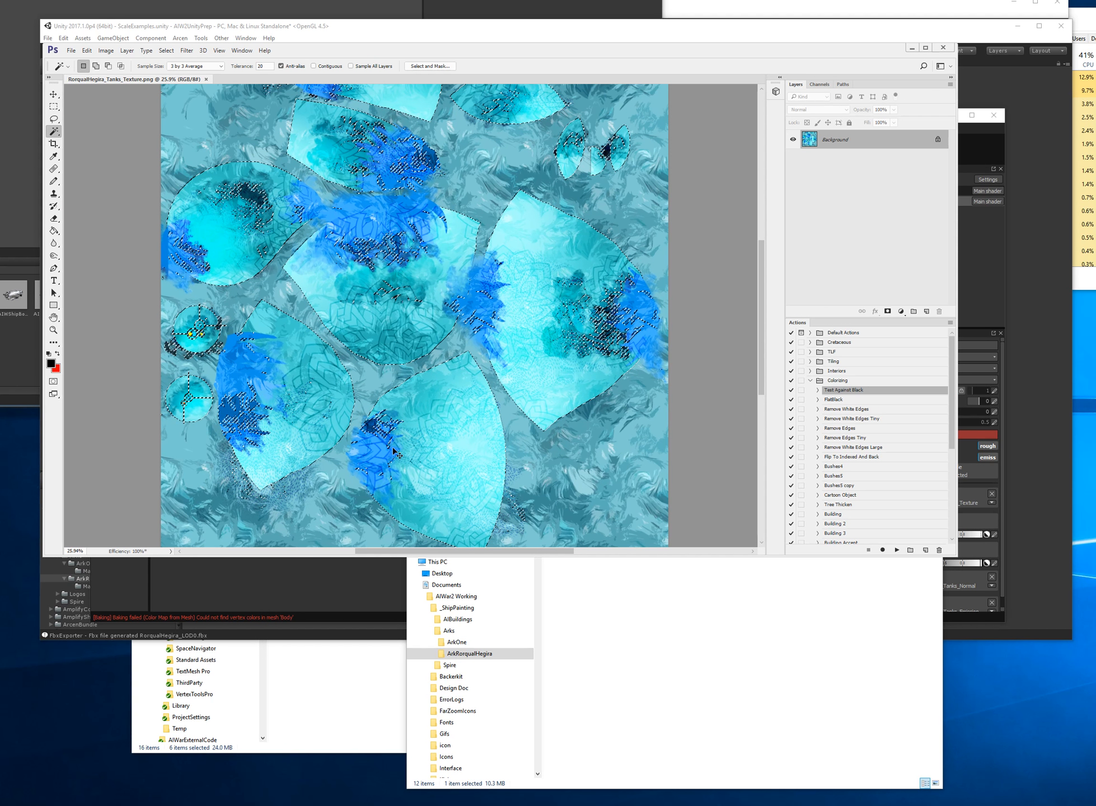
{"action": "key", "text": "ctrl+j"}
{"action": "left_click", "coordinate": [795, 139]}
{"action": "left_click", "coordinate": [794, 138]}
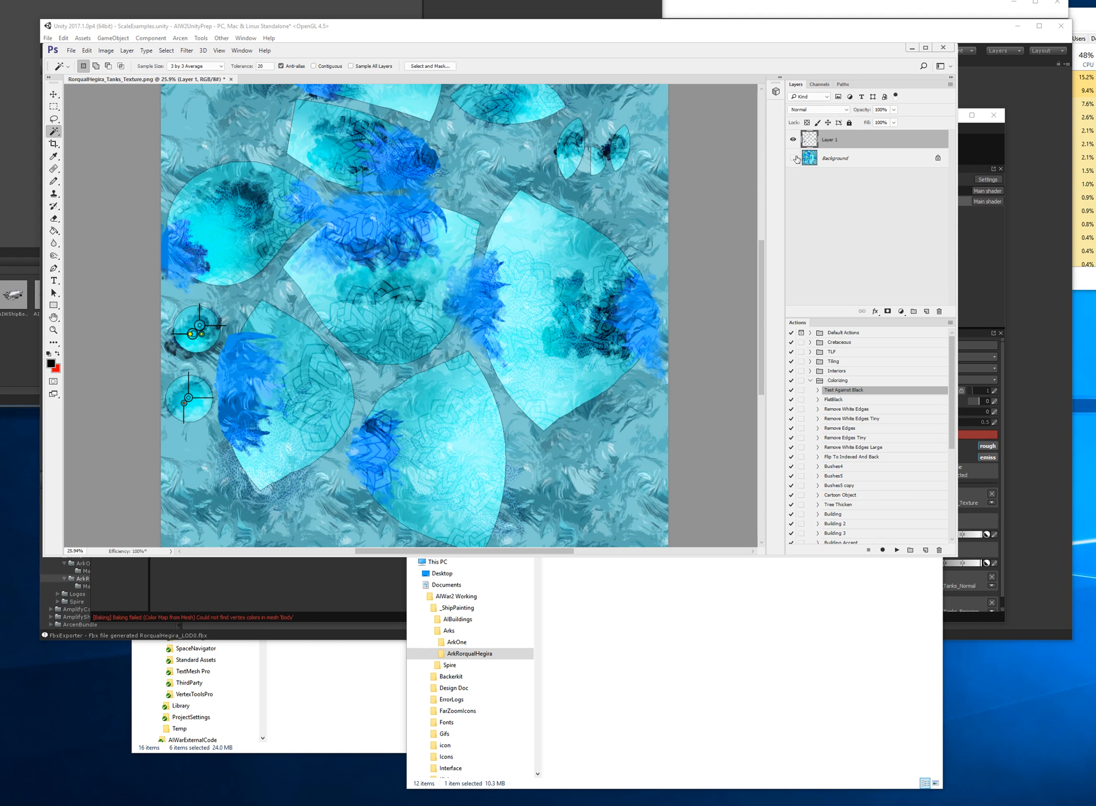
{"action": "left_click", "coordinate": [793, 158]}
- Show the Background layer again and turn it solid black with a Hue/Saturation lightness of -100
{"action": "left_click", "coordinate": [855, 161]}
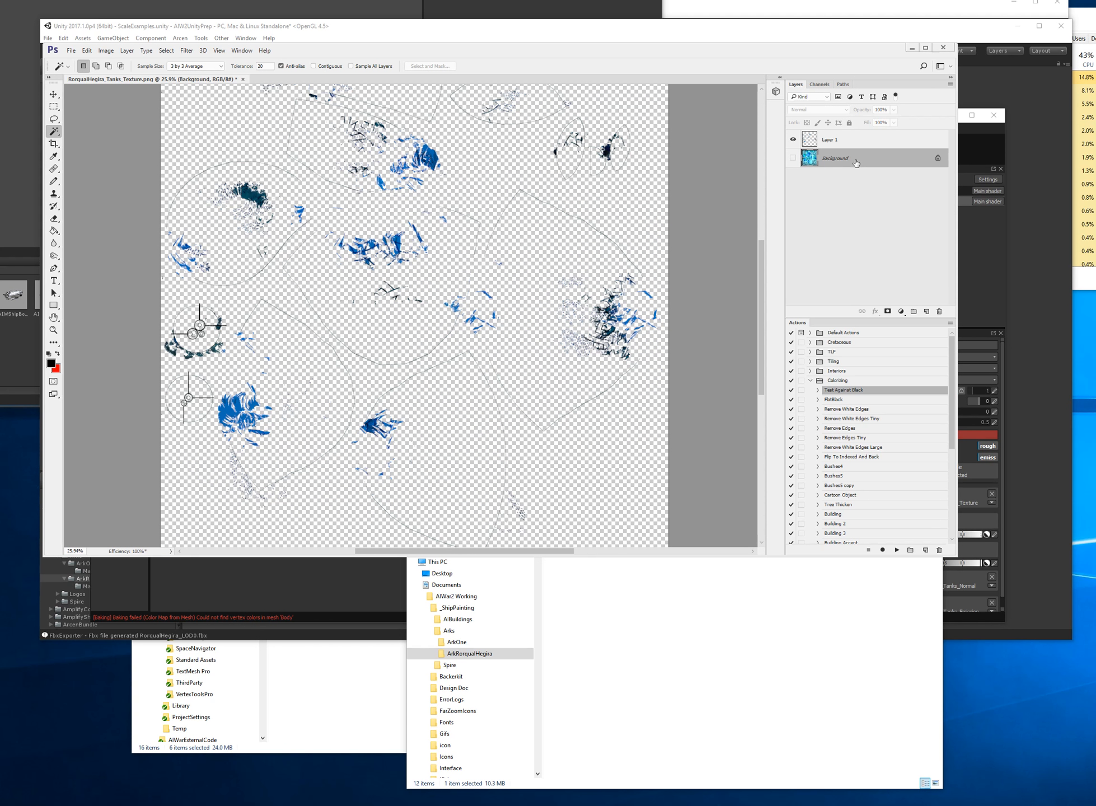
{"action": "left_click", "coordinate": [794, 157]}
{"action": "key", "text": "ctrl+u"}
{"action": "left_click_drag", "start_coordinate": [467, 91], "coordinate": [414, 92]}
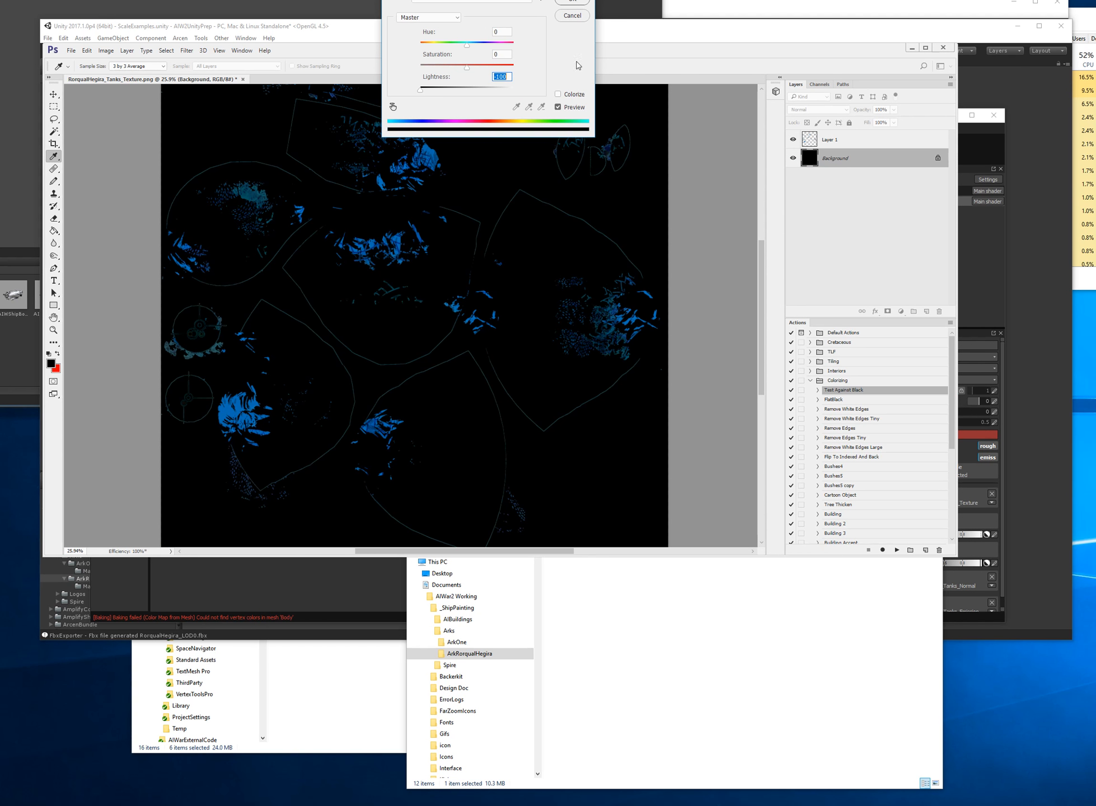
{"action": "left_click", "coordinate": [565, 3]}
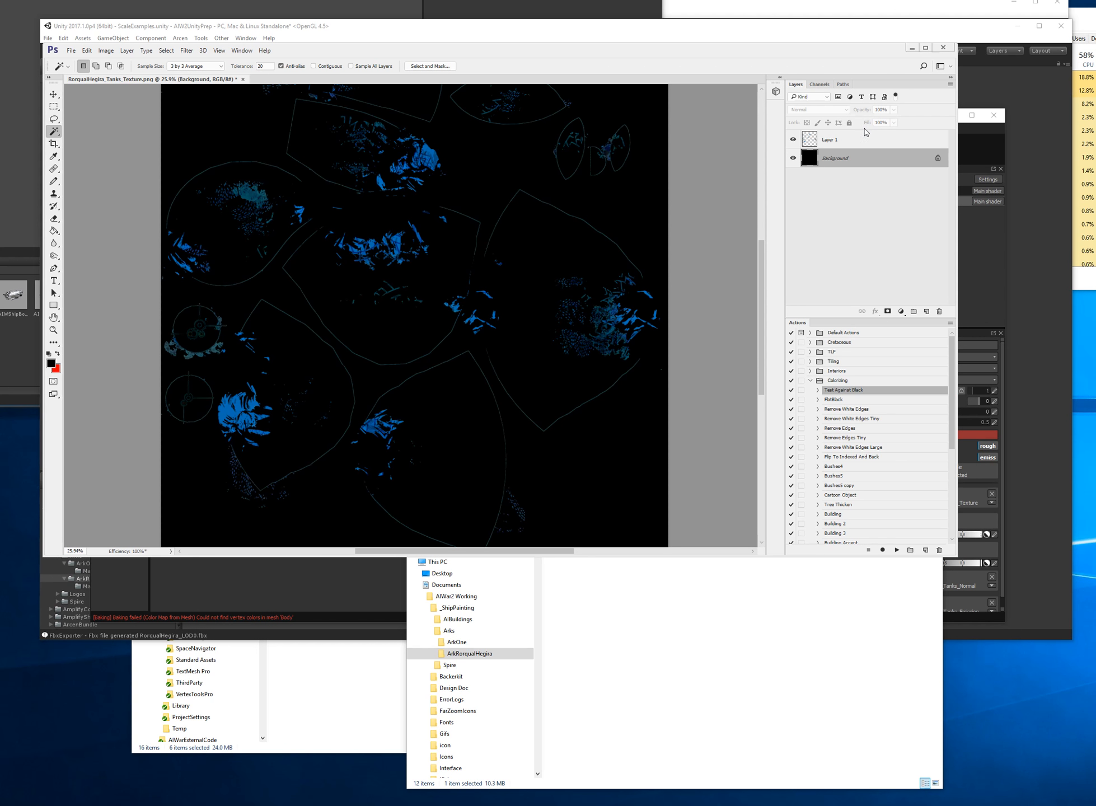
- Turn the extracted shapes on Layer 1 pure white with a Hue/Saturation lightness of +100
{"action": "left_click", "coordinate": [871, 137]}
{"action": "key", "text": "ctrl+u"}
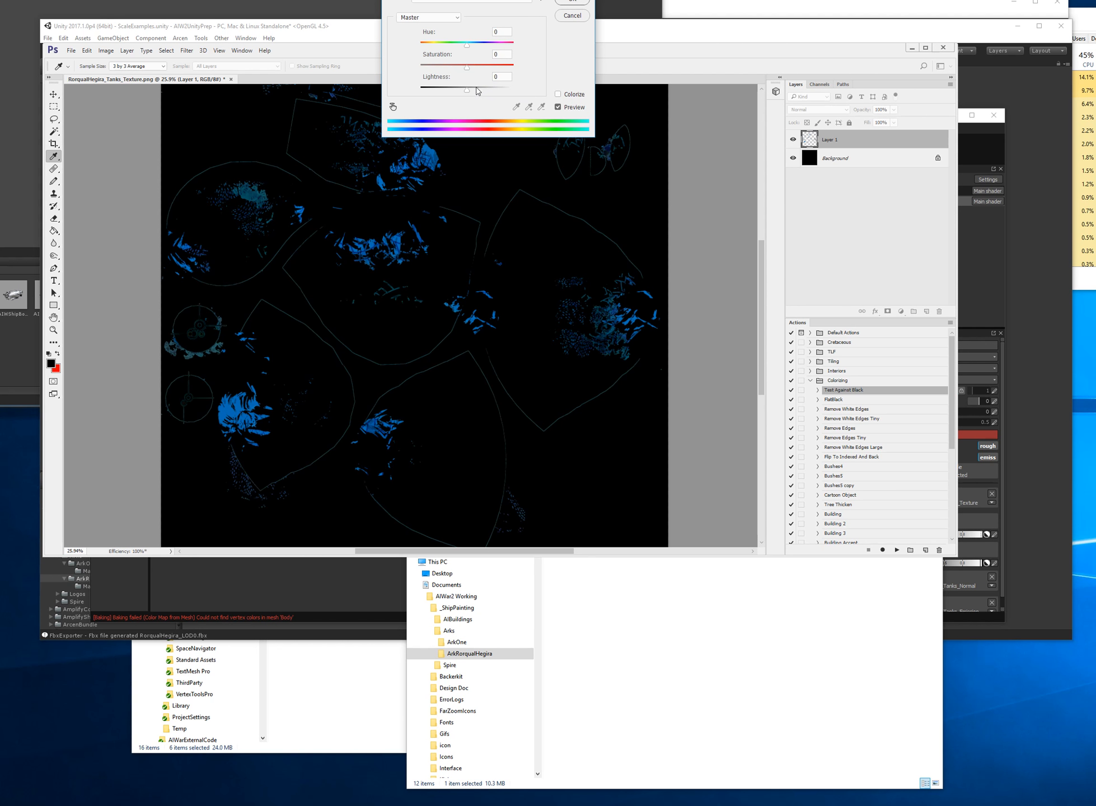
{"action": "left_click_drag", "start_coordinate": [477, 90], "coordinate": [521, 91]}
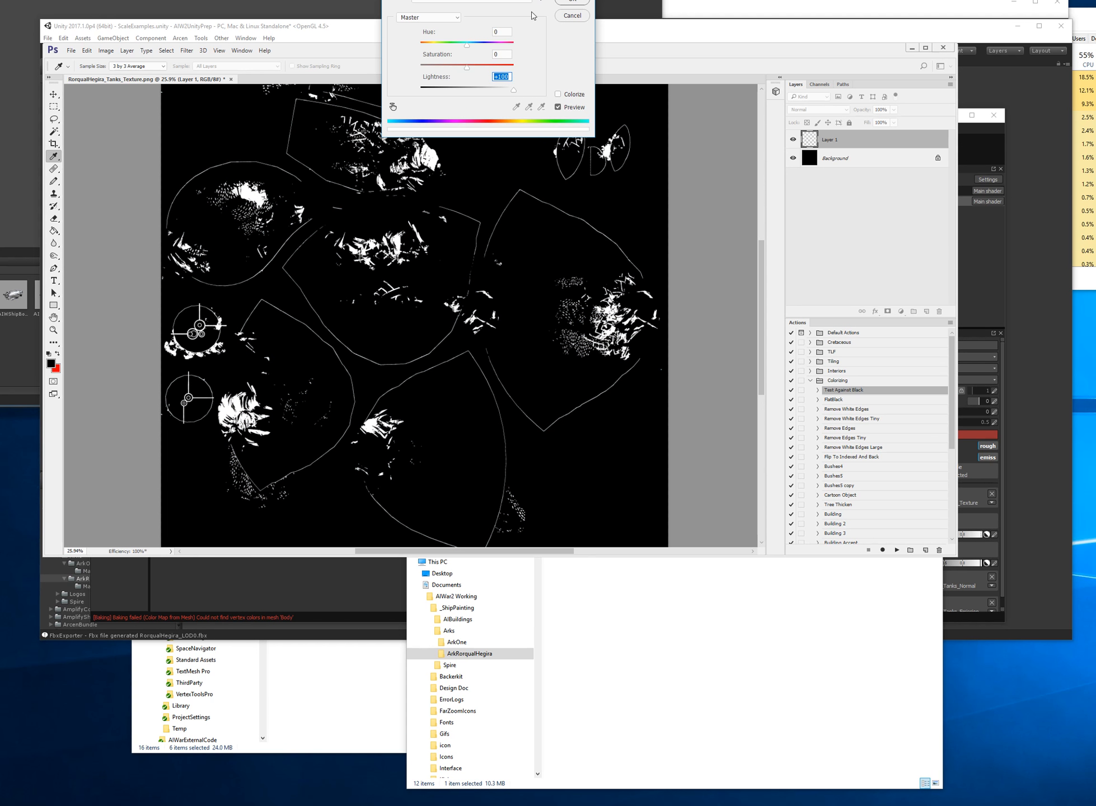
{"action": "left_click", "coordinate": [564, 2]}
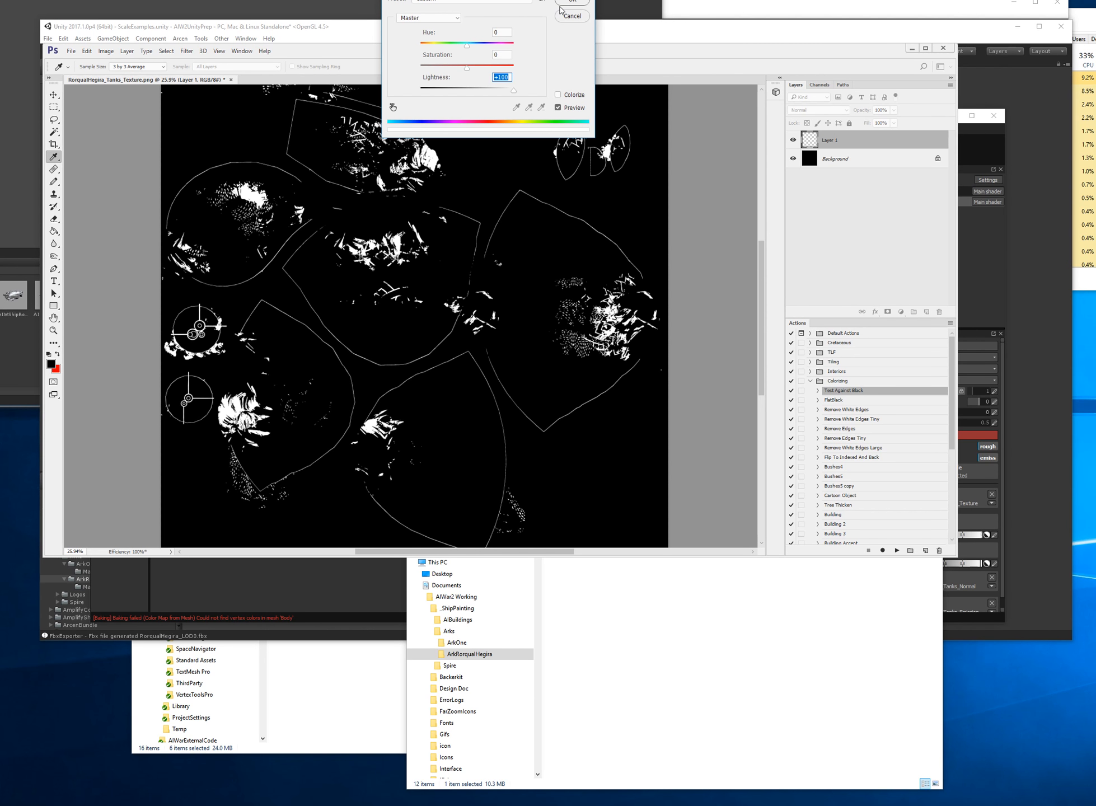
{"action": "left_click", "coordinate": [566, 2]}
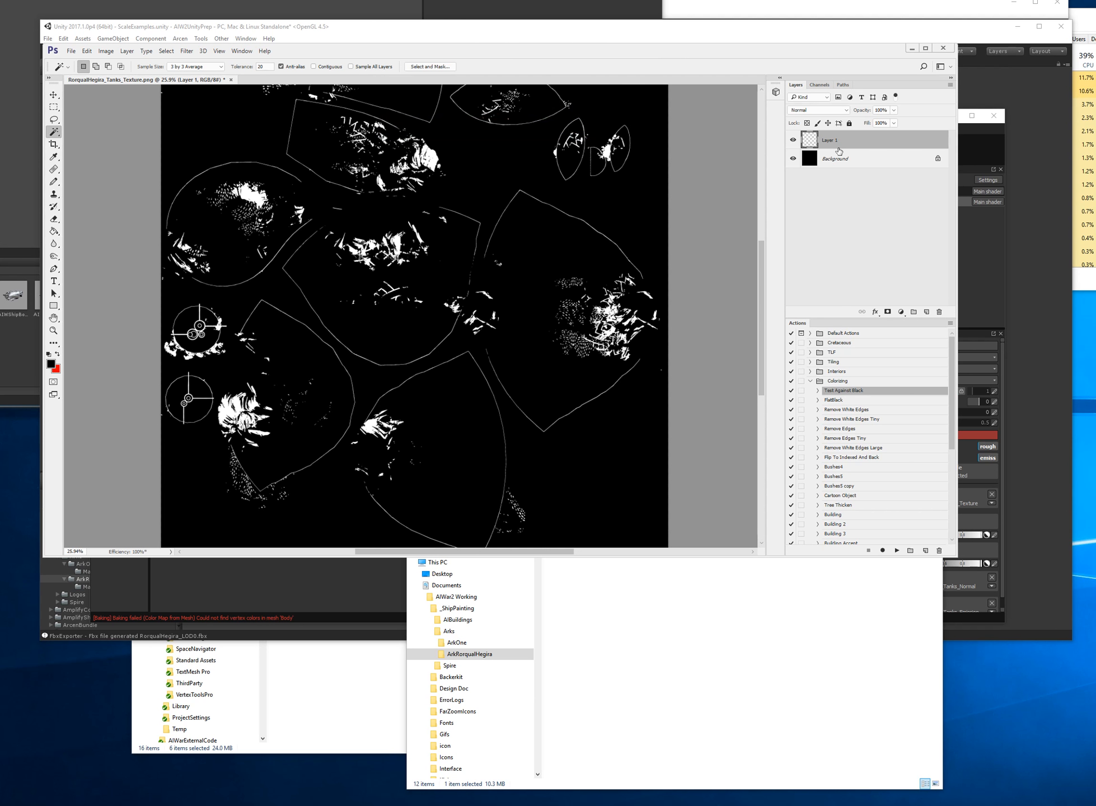
- Merge the white shapes into the black Background layer and start saving the image as a new file
{"action": "key", "text": "ctrl+e"}
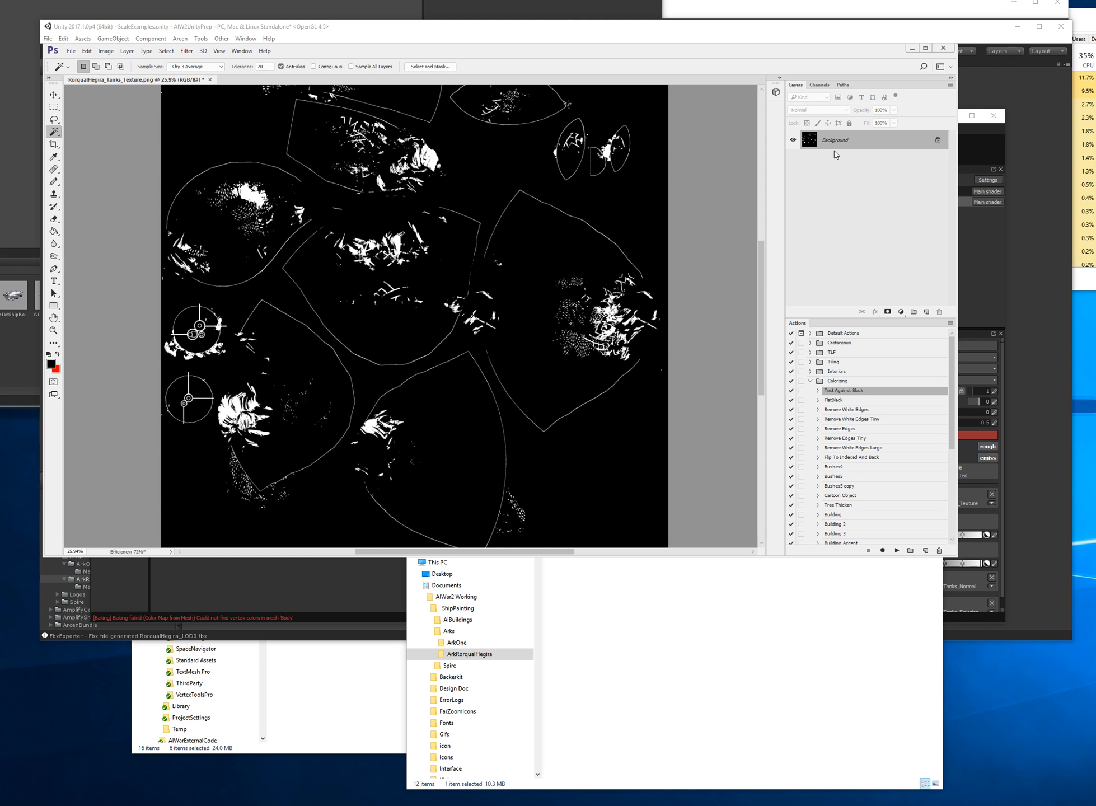
{"action": "key", "text": "ctrl+shift+s"}
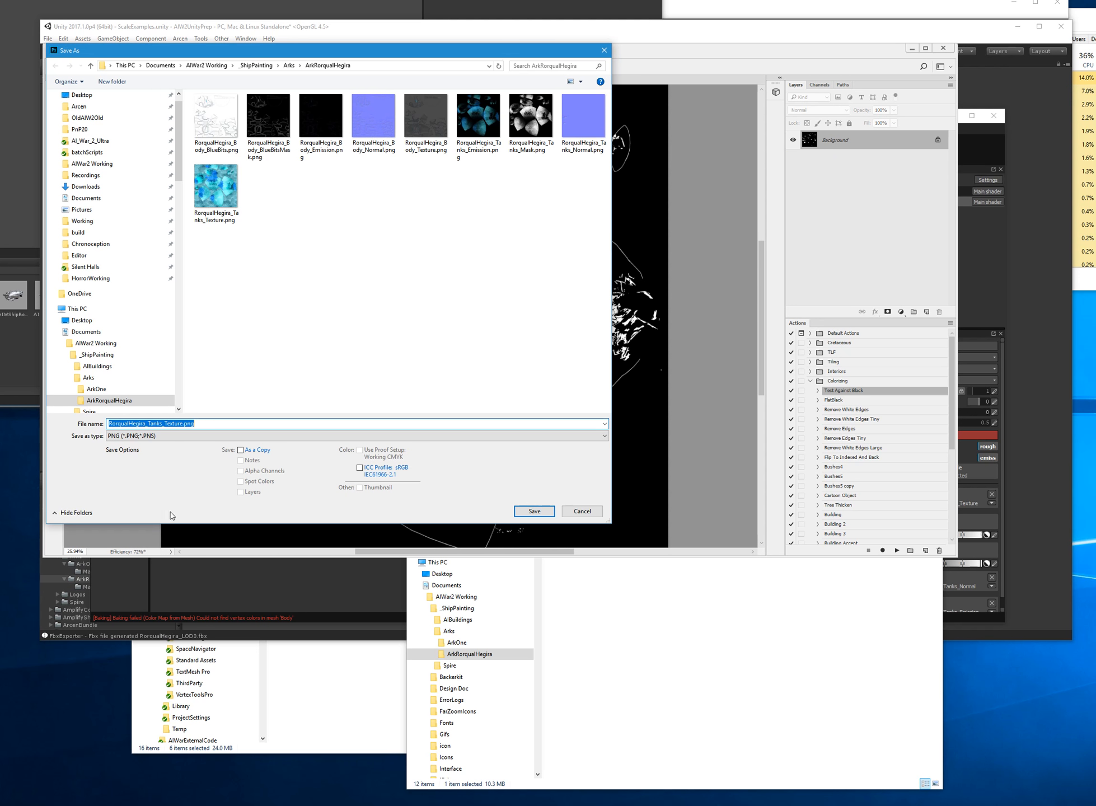
- Save the black-and-white mask image as RorqualHegira_Tanks_Mask2'.png in the ArkRorqualHegira folder
{"action": "left_click", "coordinate": [165, 424]}
{"action": "left_click_drag", "start_coordinate": [164, 424], "coordinate": [182, 424]}
{"action": "type", "text": "Mask2"}
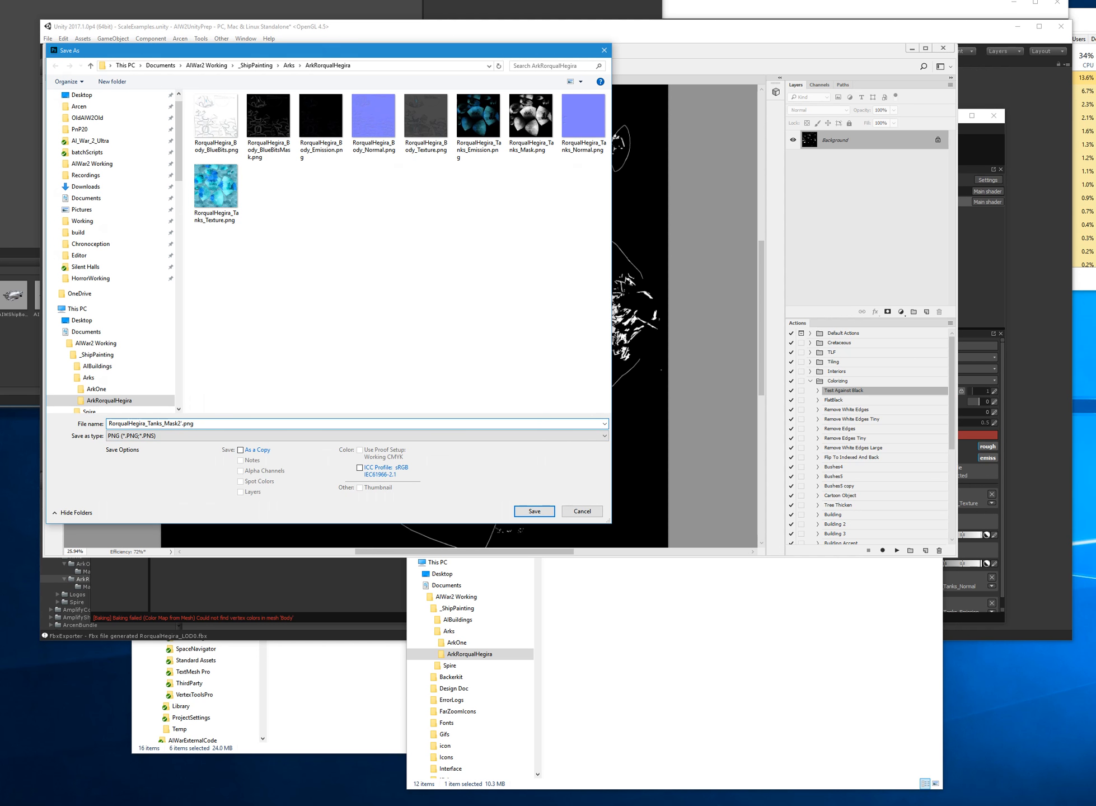
{"action": "key", "text": "Return"}
{"action": "key", "text": "Return"}
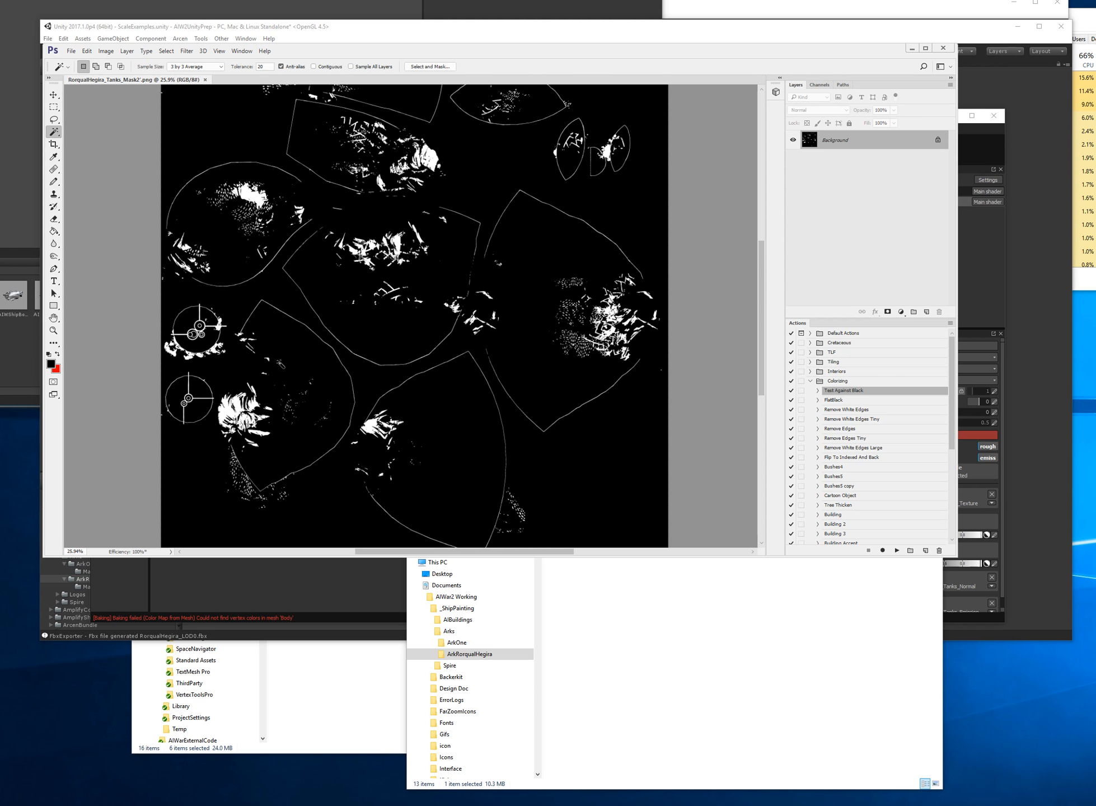
- Apply a Gaussian Blur to the mask image with a larger radius that clearly softens the white marks
{"action": "left_click", "coordinate": [187, 52]}
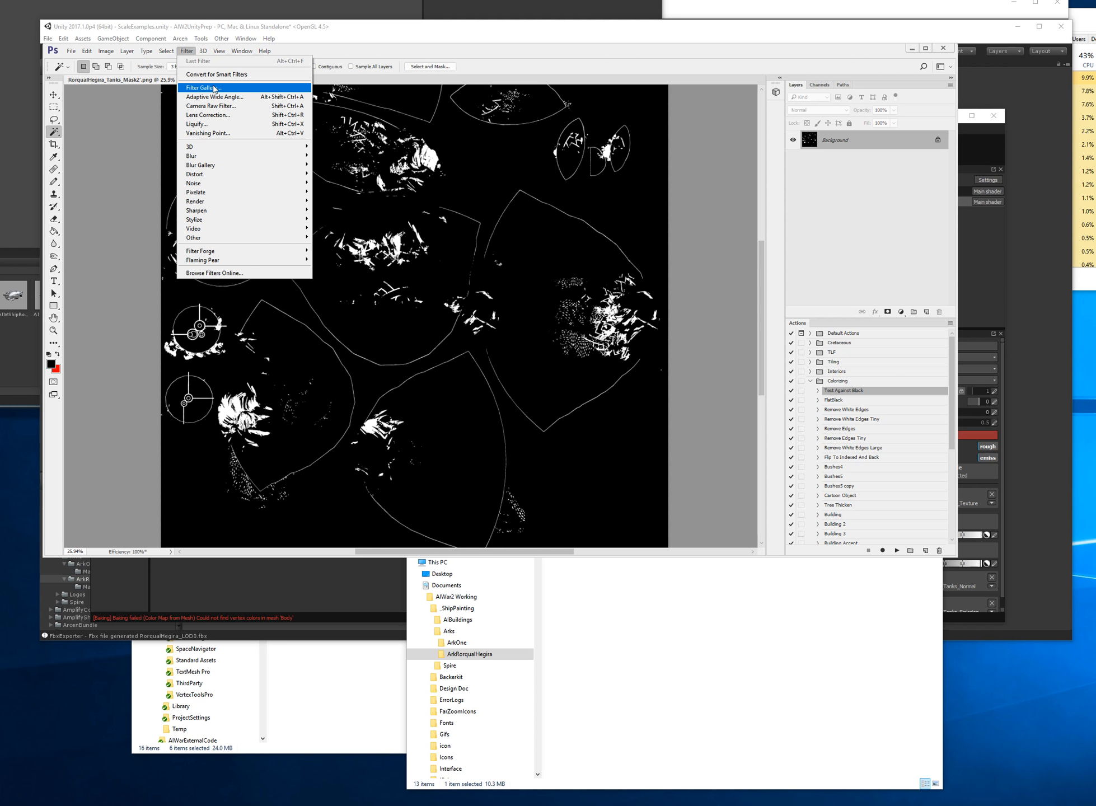
{"action": "mouse_move", "coordinate": [291, 160]}
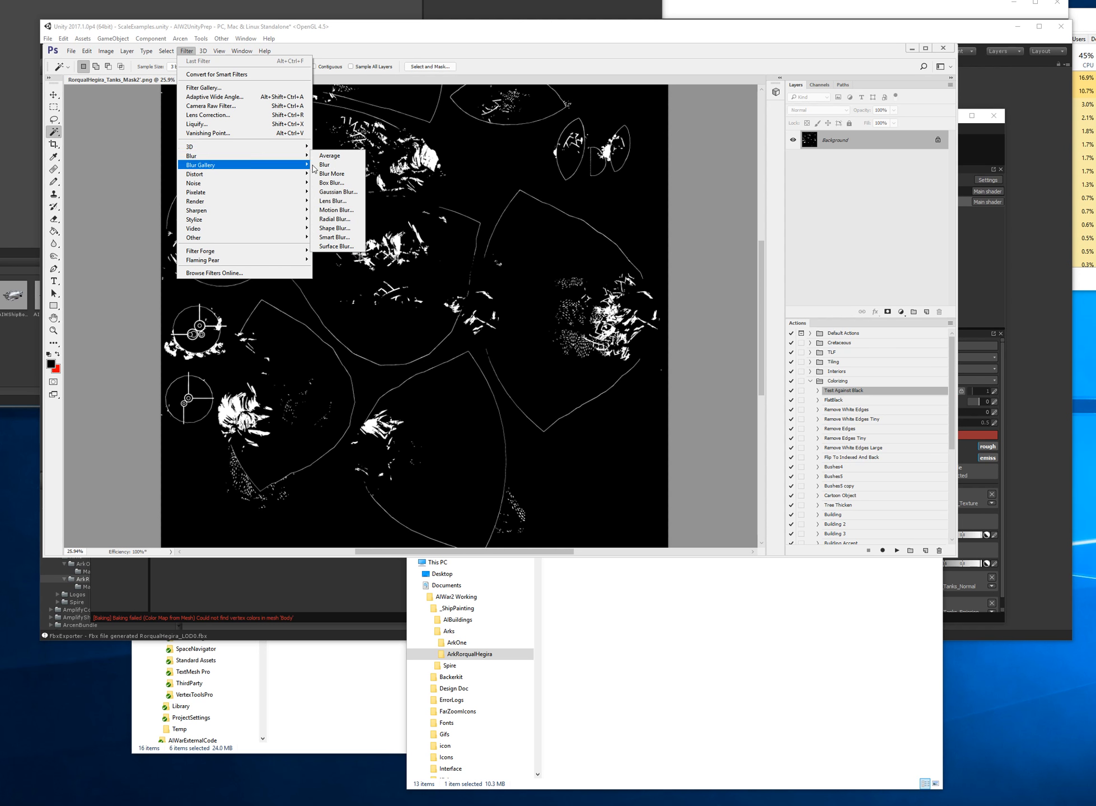
{"action": "left_click", "coordinate": [339, 192]}
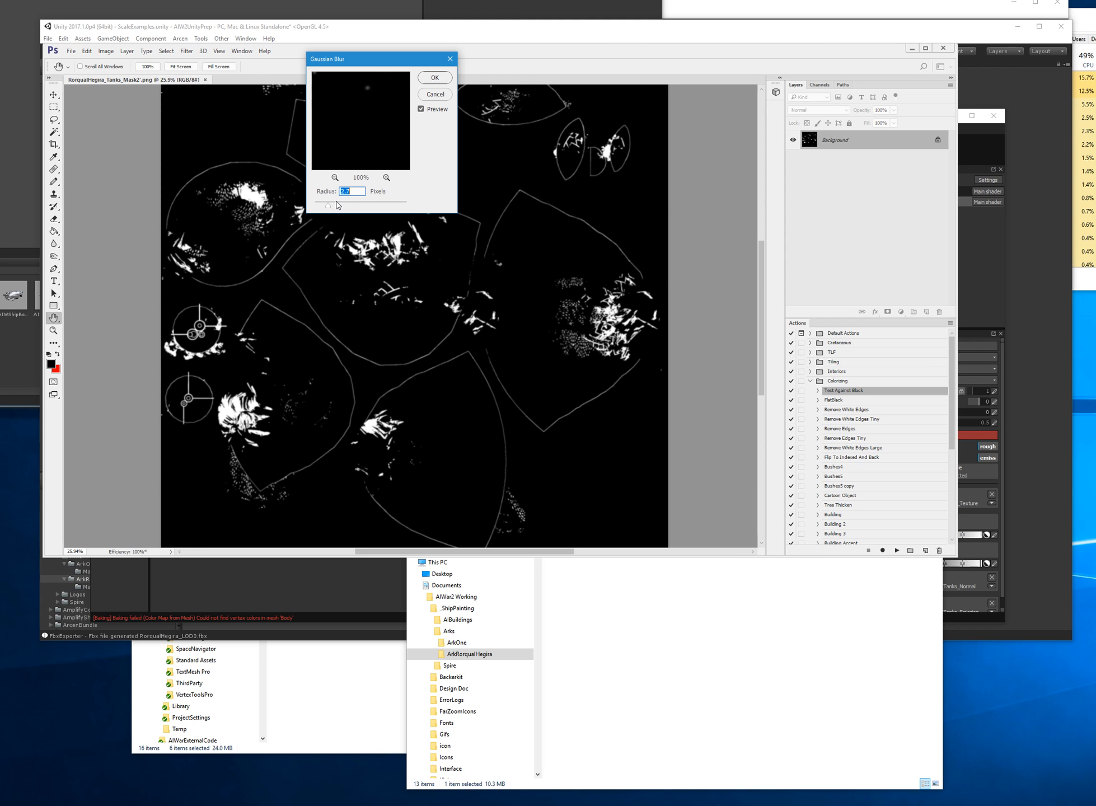
{"action": "left_click_drag", "start_coordinate": [329, 206], "coordinate": [350, 208]}
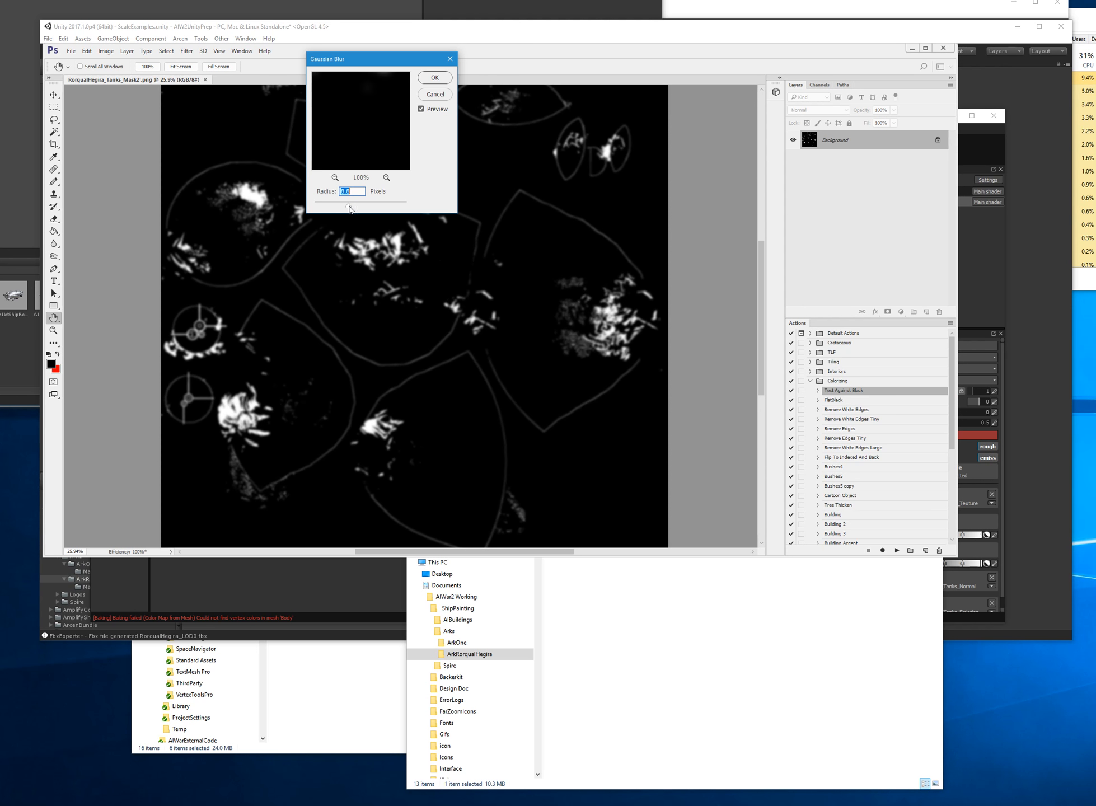
{"action": "left_click", "coordinate": [428, 83]}
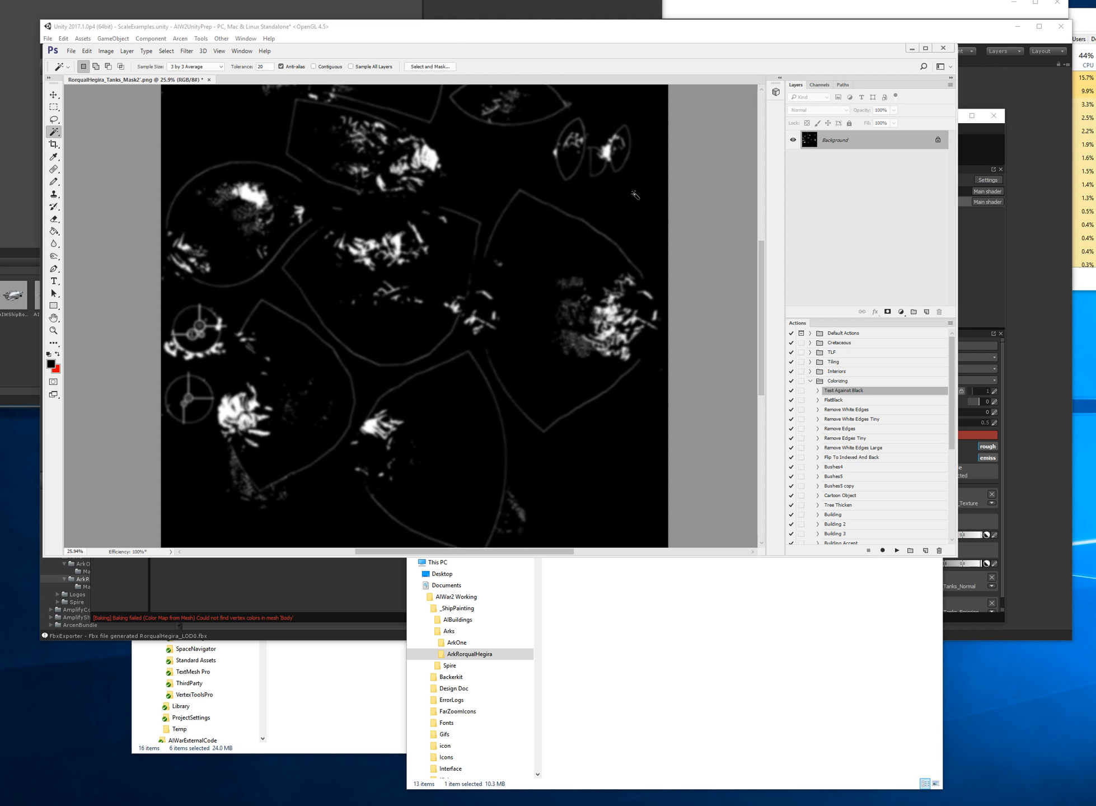
- Save the blurred mask as RorqualHegira_Tanks_Mask2'blur.png and close the image
{"action": "key", "text": "ctrl+shift+s"}
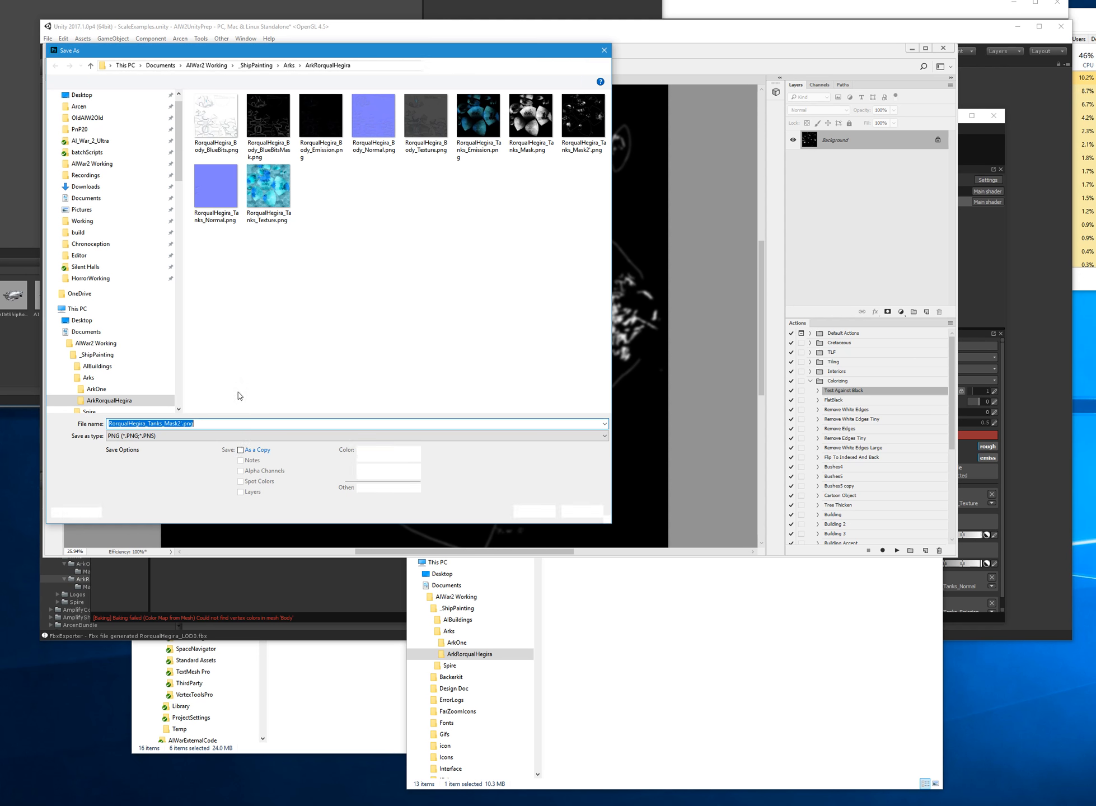
{"action": "left_click", "coordinate": [183, 423]}
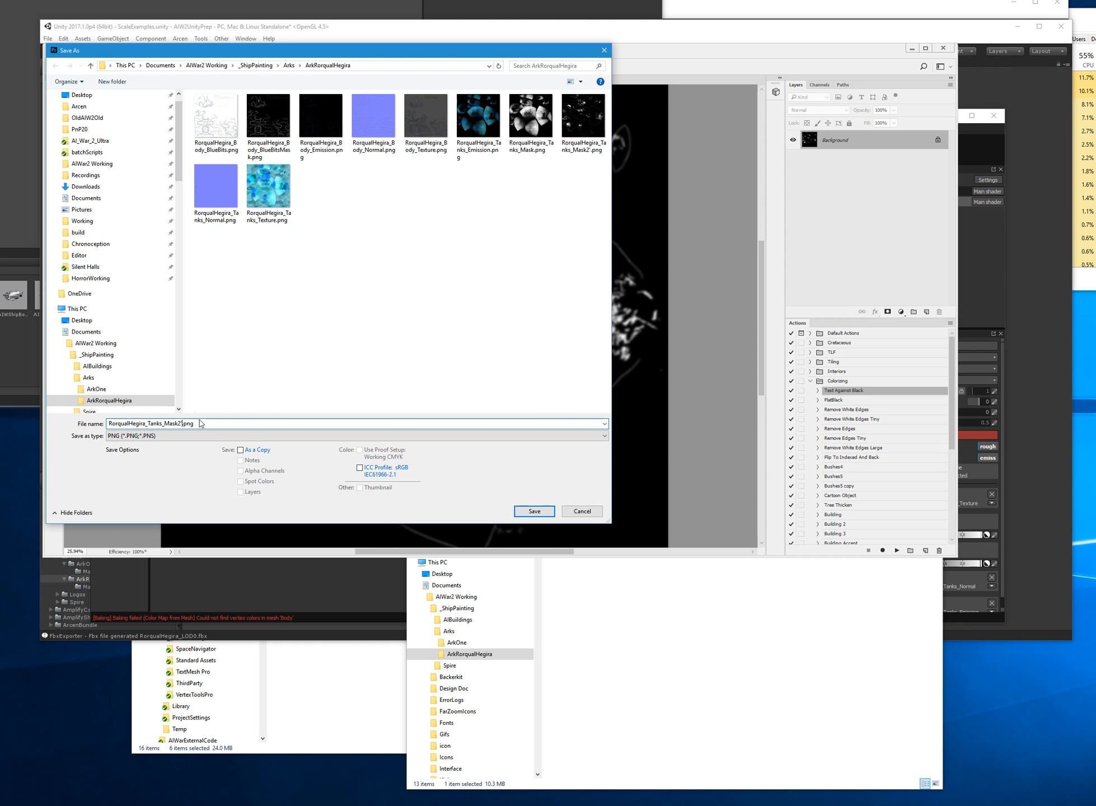
{"action": "type", "text": "blur"}
{"action": "key", "text": "Return"}
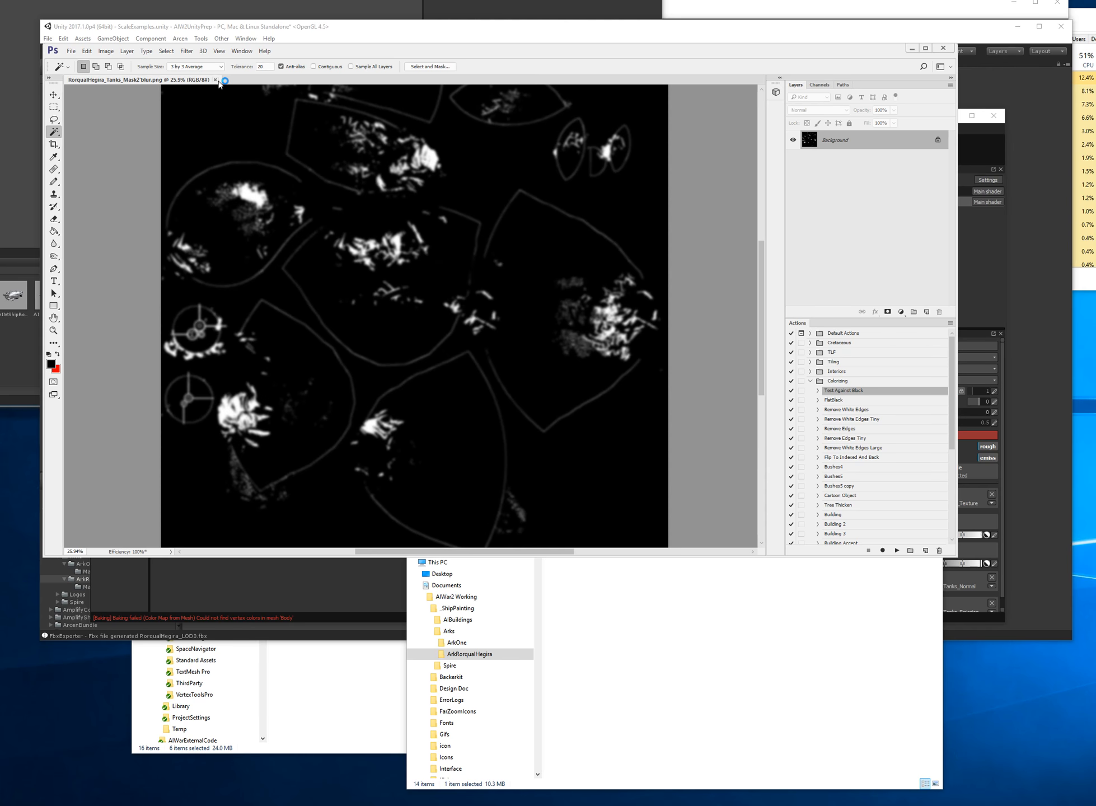
{"action": "left_click", "coordinate": [216, 80]}
- Switch to Substance Painter and add RorqualHegira_Tanks_Mask2'.png and RorqualHegira_Tanks_Mask2'blur.png from the ArkRorqualHegira folder to its shelf
{"action": "left_click", "coordinate": [273, 589]}
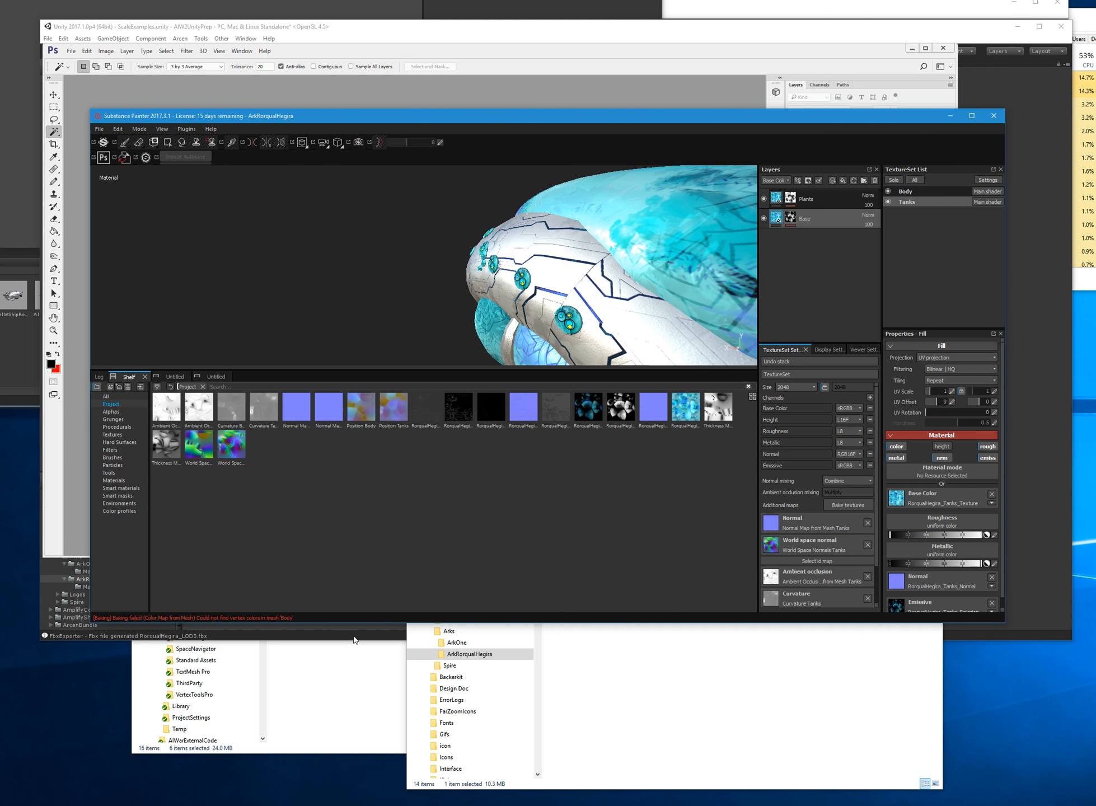
{"action": "left_click", "coordinate": [620, 651]}
{"action": "left_click", "coordinate": [642, 454]}
{"action": "left_click", "coordinate": [627, 445], "text": "ctrl"}
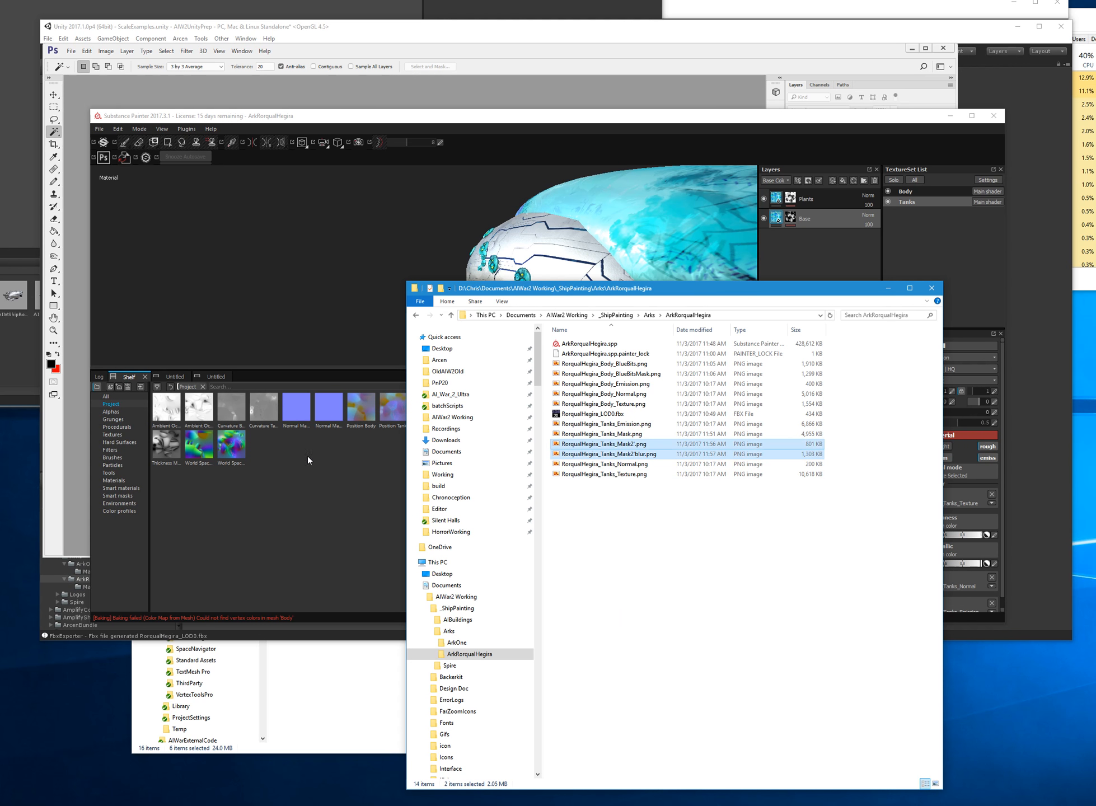
{"action": "left_click_drag", "start_coordinate": [308, 454], "coordinate": [330, 461]}
{"action": "left_click", "coordinate": [465, 230]}
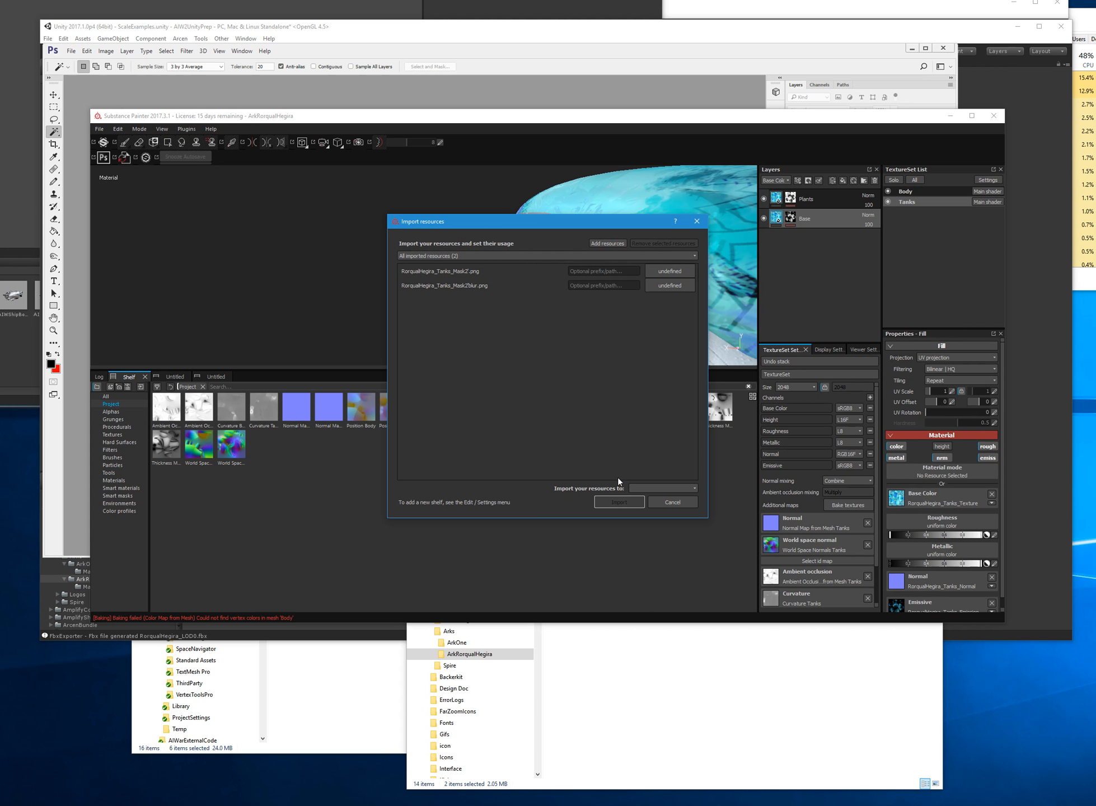
- Define both mask images as textures and import them into the ArkRorqualHegira project
{"action": "left_click", "coordinate": [669, 271]}
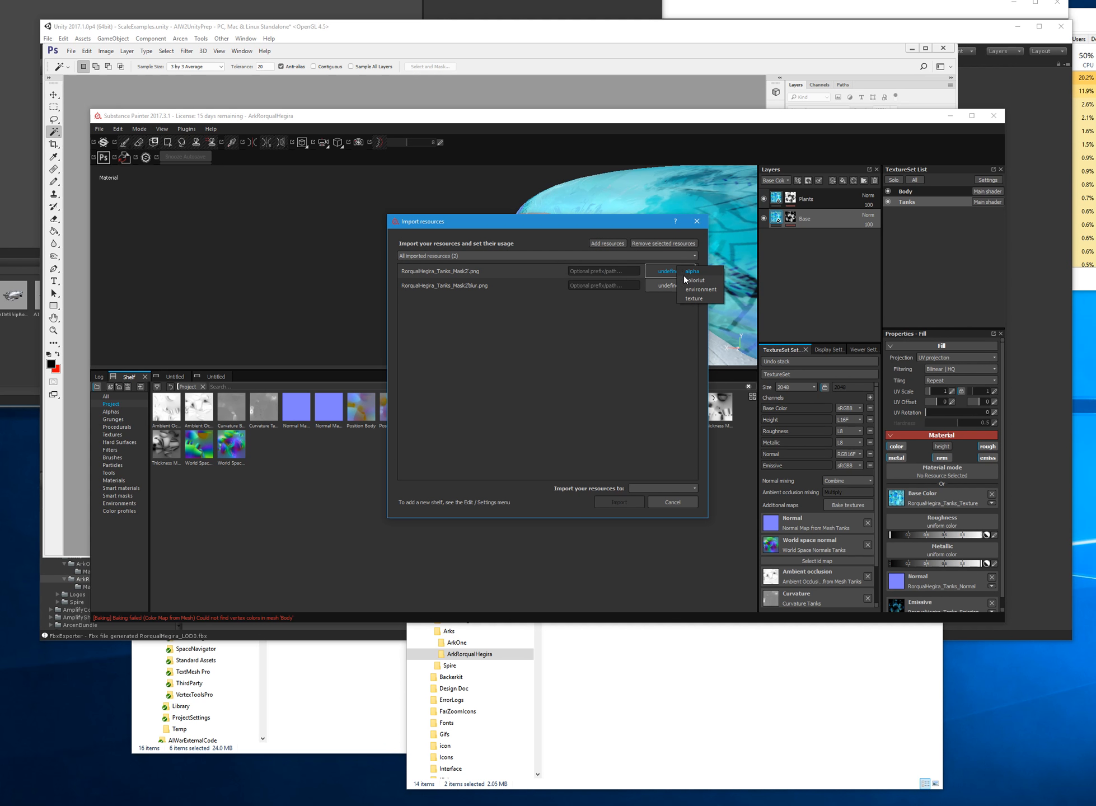
{"action": "left_click", "coordinate": [677, 291]}
{"action": "left_click", "coordinate": [673, 287]}
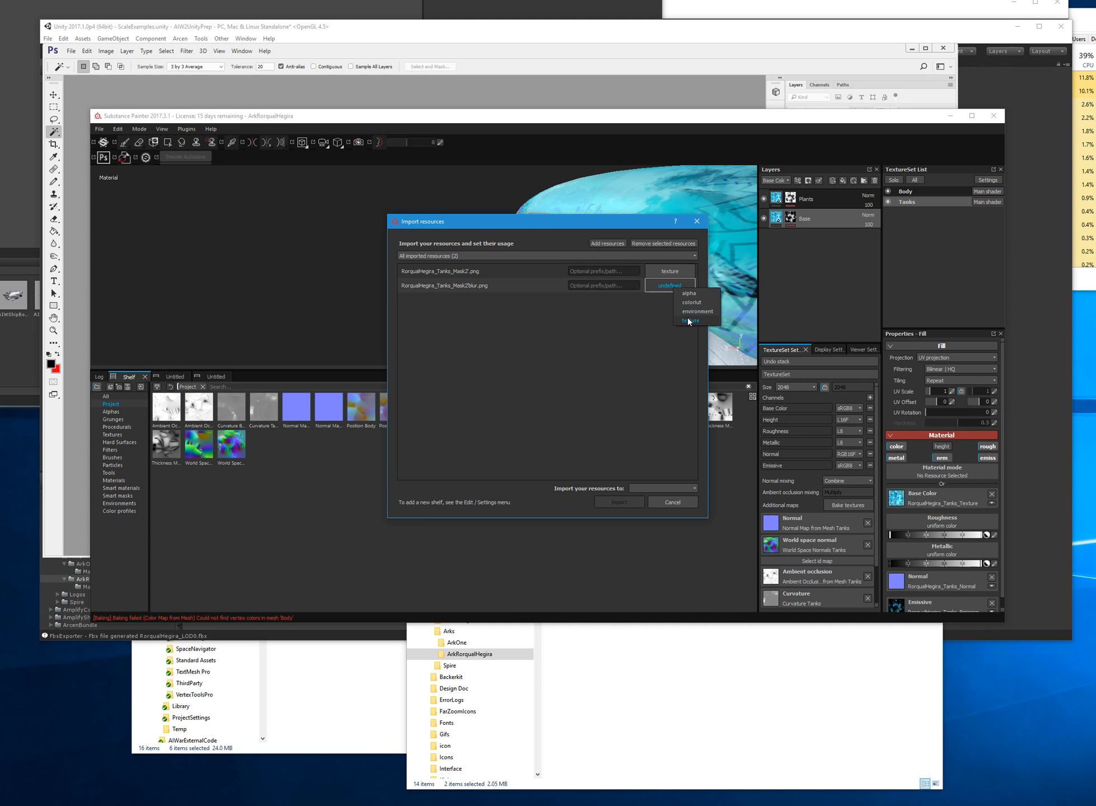
{"action": "left_click", "coordinate": [688, 321]}
{"action": "left_click", "coordinate": [642, 486]}
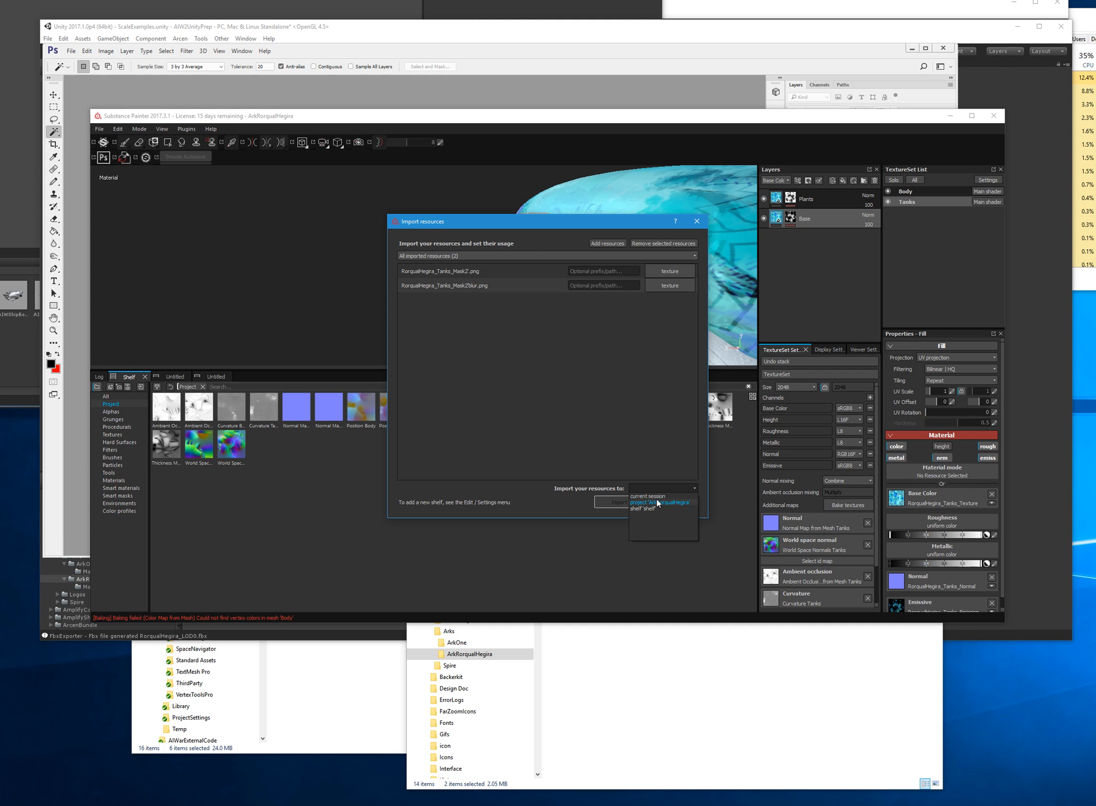
{"action": "left_click", "coordinate": [656, 500]}
{"action": "left_click", "coordinate": [626, 505]}
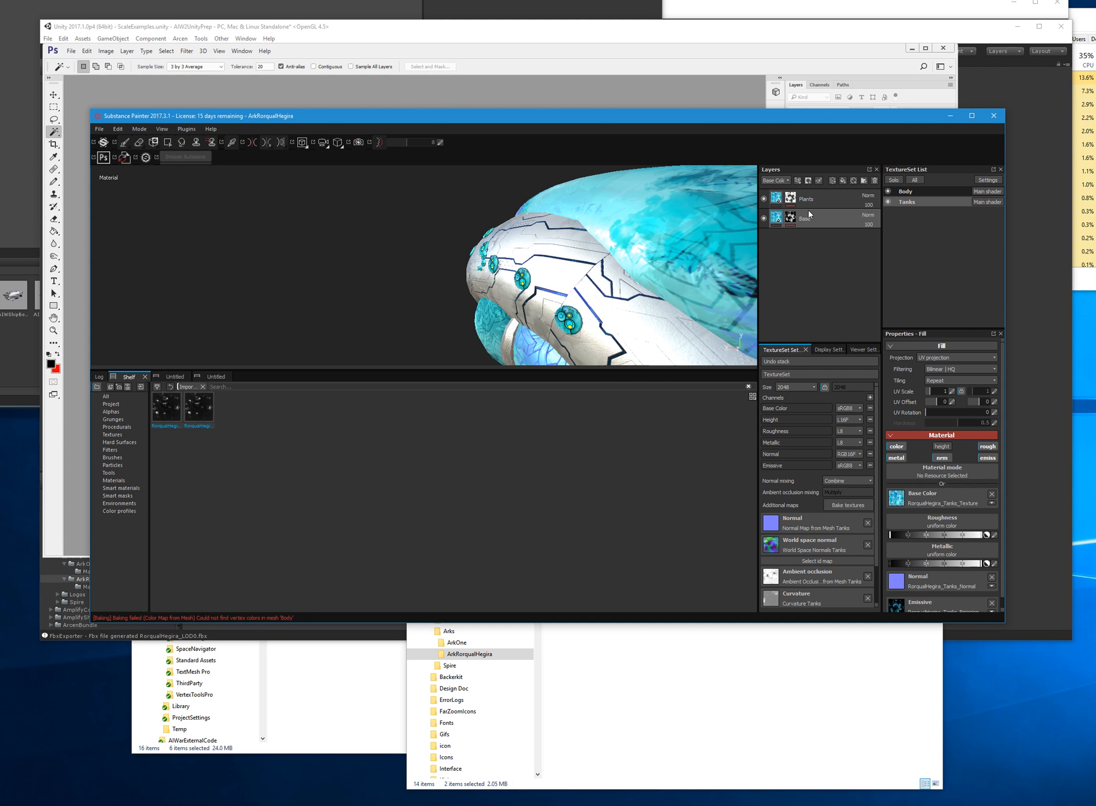
- Duplicate the Plants layer of the Tanks texture set and hide the upper copy
{"action": "left_click_drag", "start_coordinate": [468, 241], "coordinate": [626, 233], "text": "alt"}
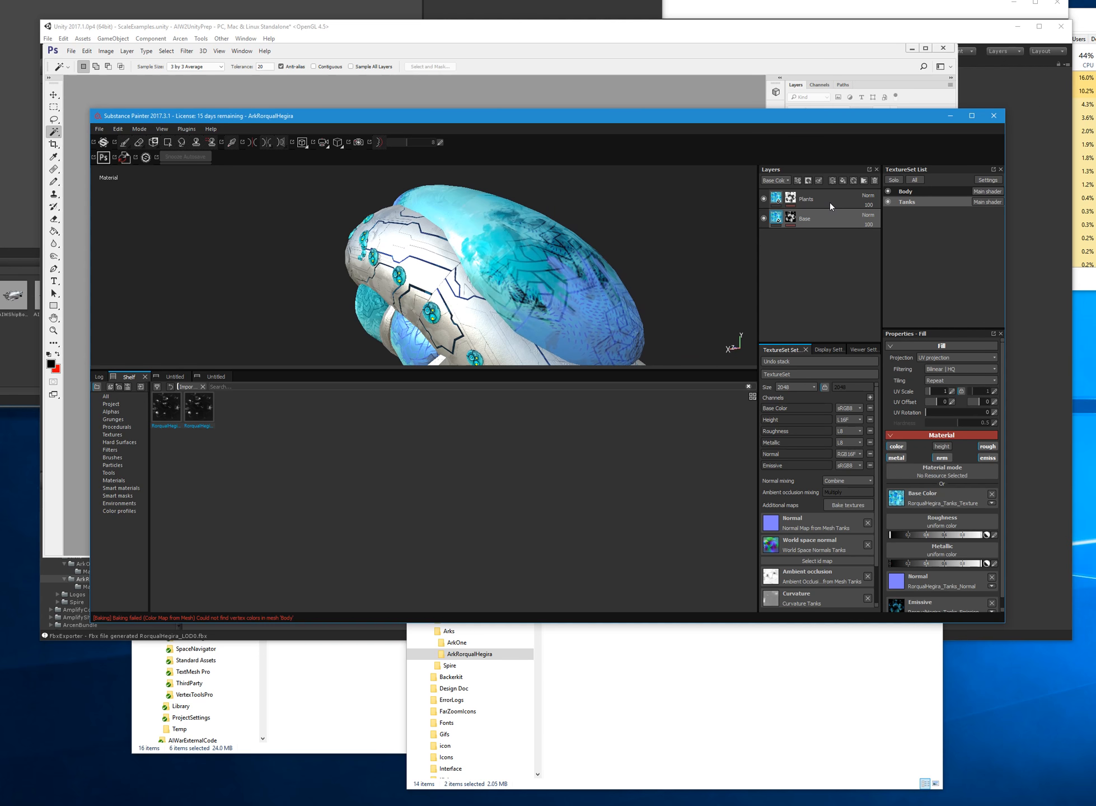
{"action": "left_click", "coordinate": [791, 208]}
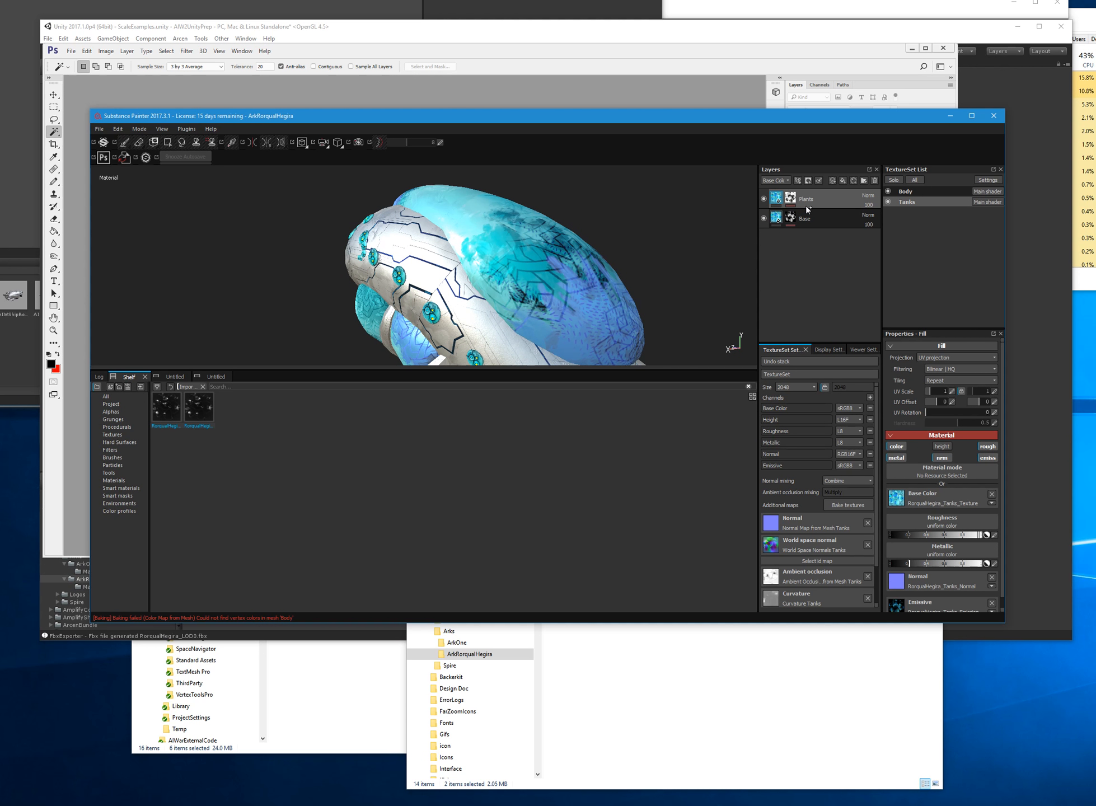
{"action": "key", "text": "ctrl+d"}
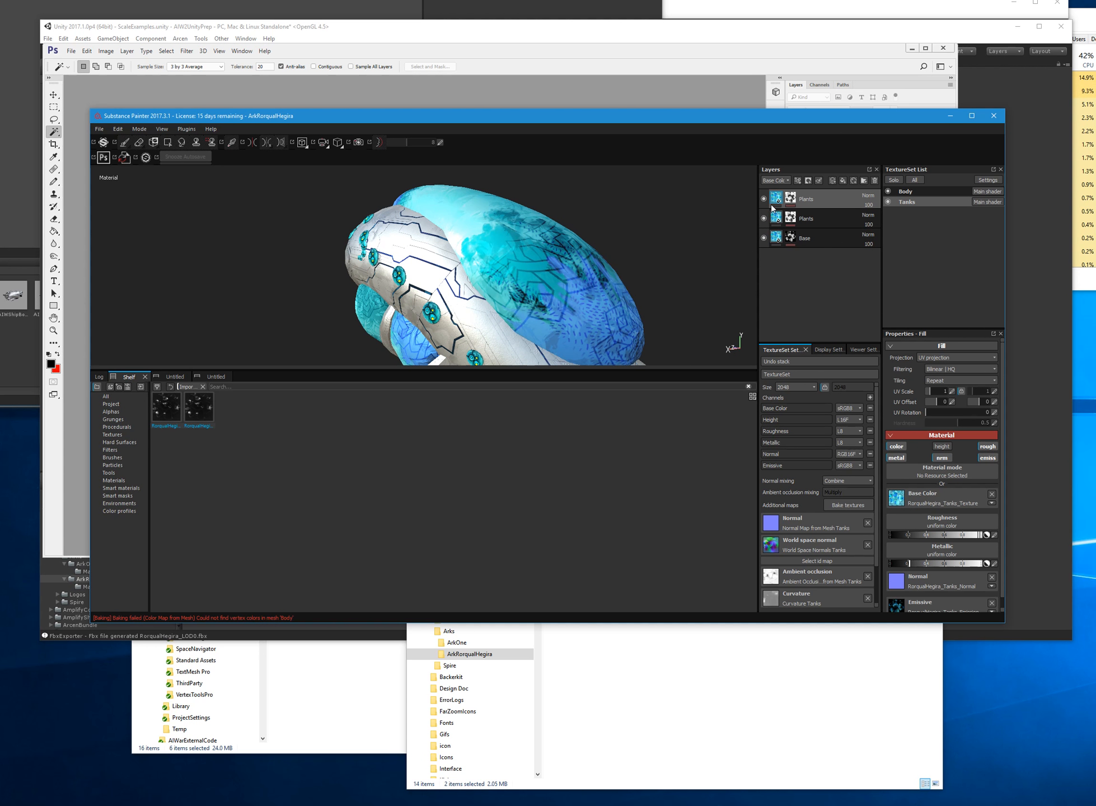
{"action": "left_click", "coordinate": [764, 199]}
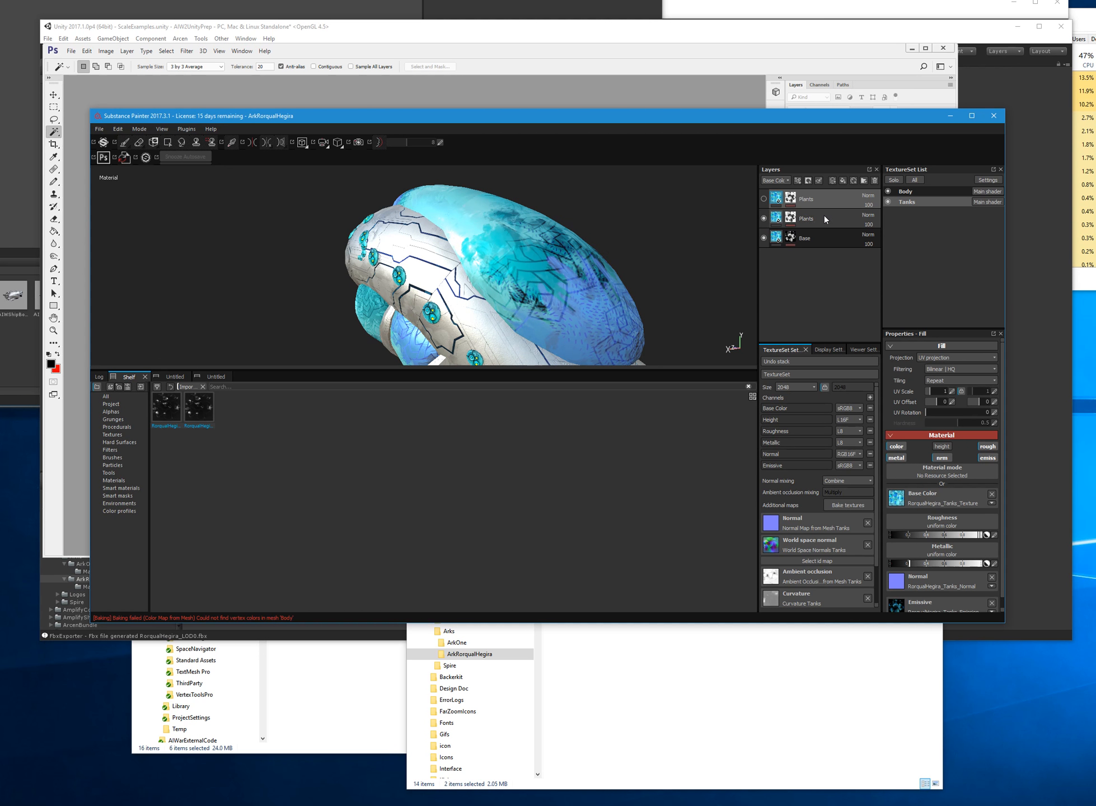
- Lower the roughness of the lower Plants layer to about a fifth and raise its metallic to slightly below the middle
{"action": "left_click", "coordinate": [775, 217]}
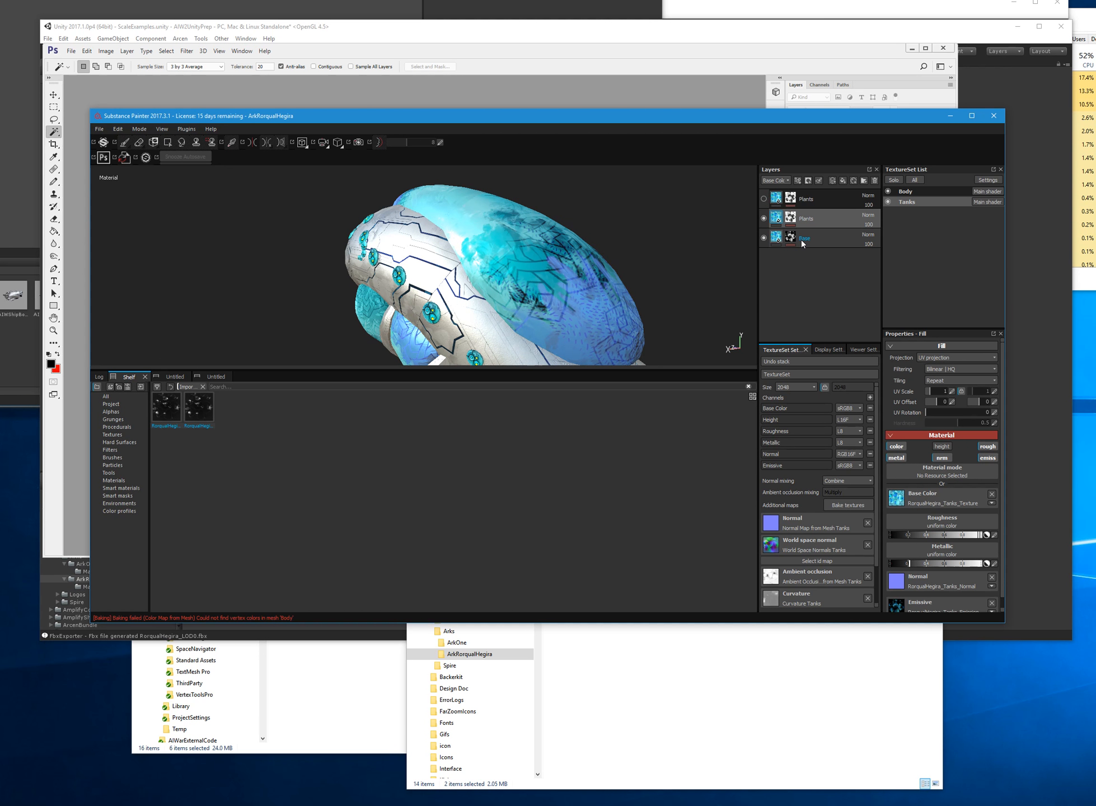
{"action": "scroll", "coordinate": [919, 453], "scroll_direction": "down", "scroll_amount": 1}
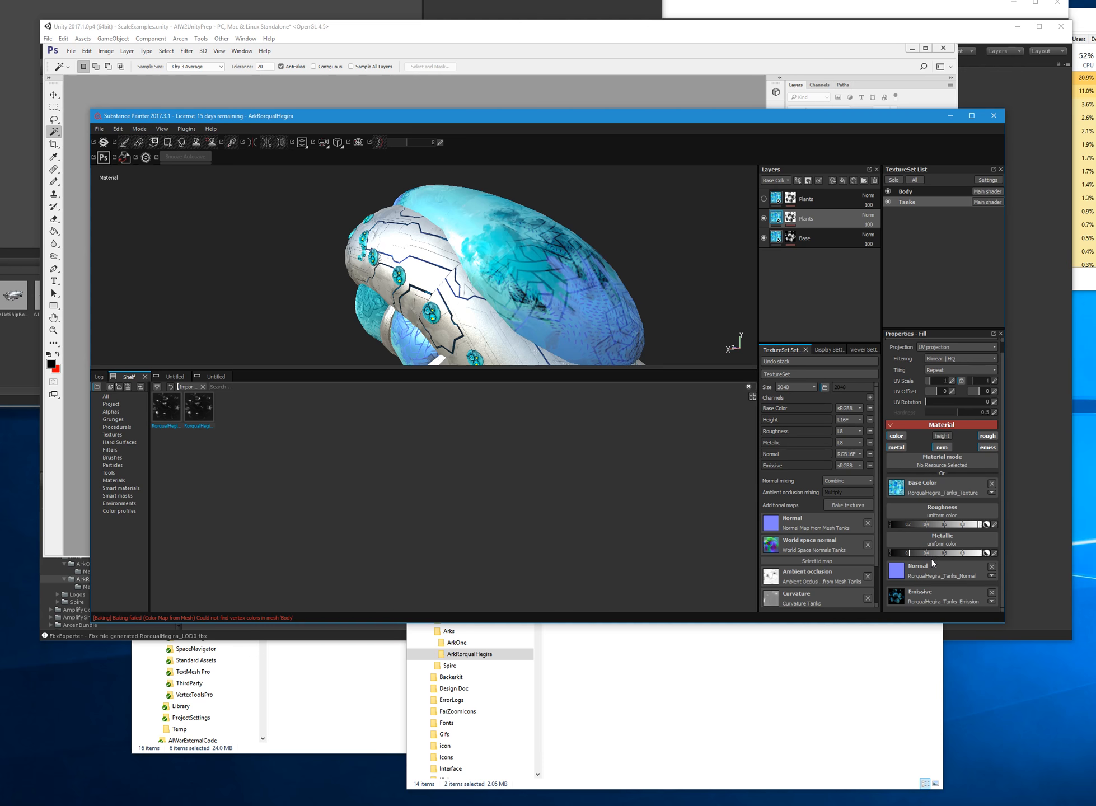
{"action": "left_click_drag", "start_coordinate": [919, 523], "coordinate": [910, 524]}
{"action": "left_click_drag", "start_coordinate": [525, 256], "coordinate": [565, 261], "text": "alt"}
{"action": "left_click_drag", "start_coordinate": [929, 552], "coordinate": [926, 553]}
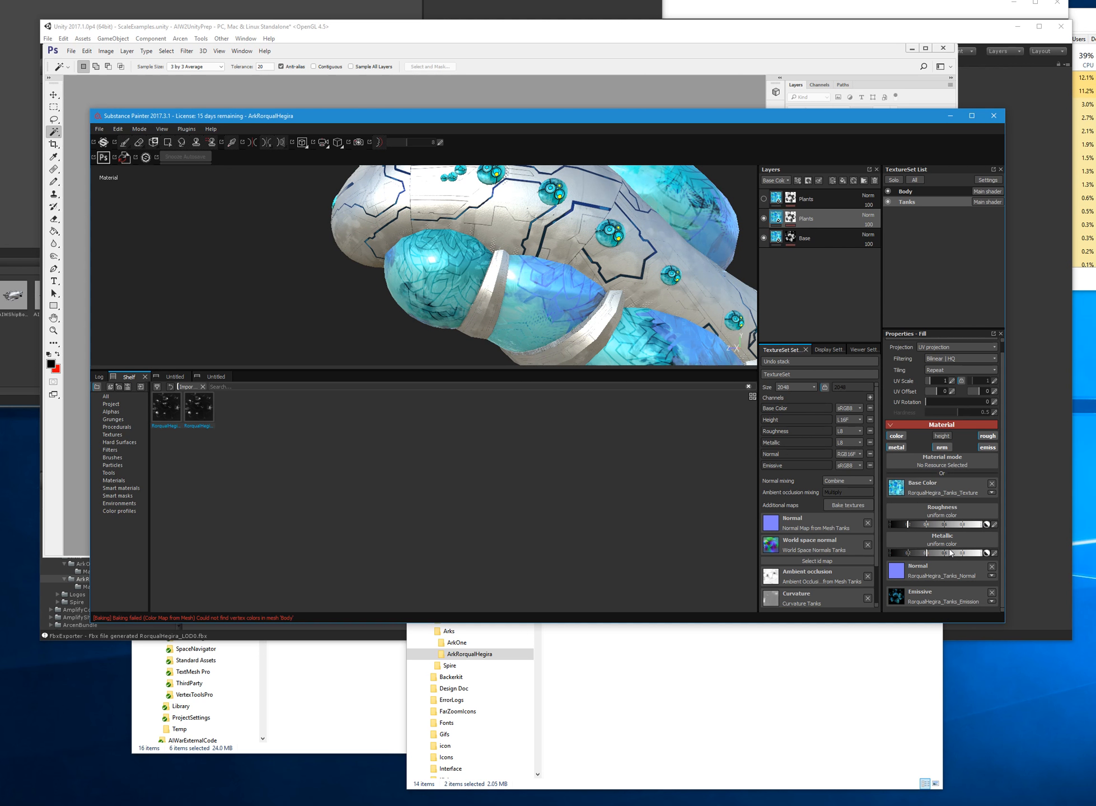
- Reduce the Base layer's metallic to about the middle and raise its roughness slightly
{"action": "left_click_drag", "start_coordinate": [530, 260], "coordinate": [677, 275], "text": "alt"}
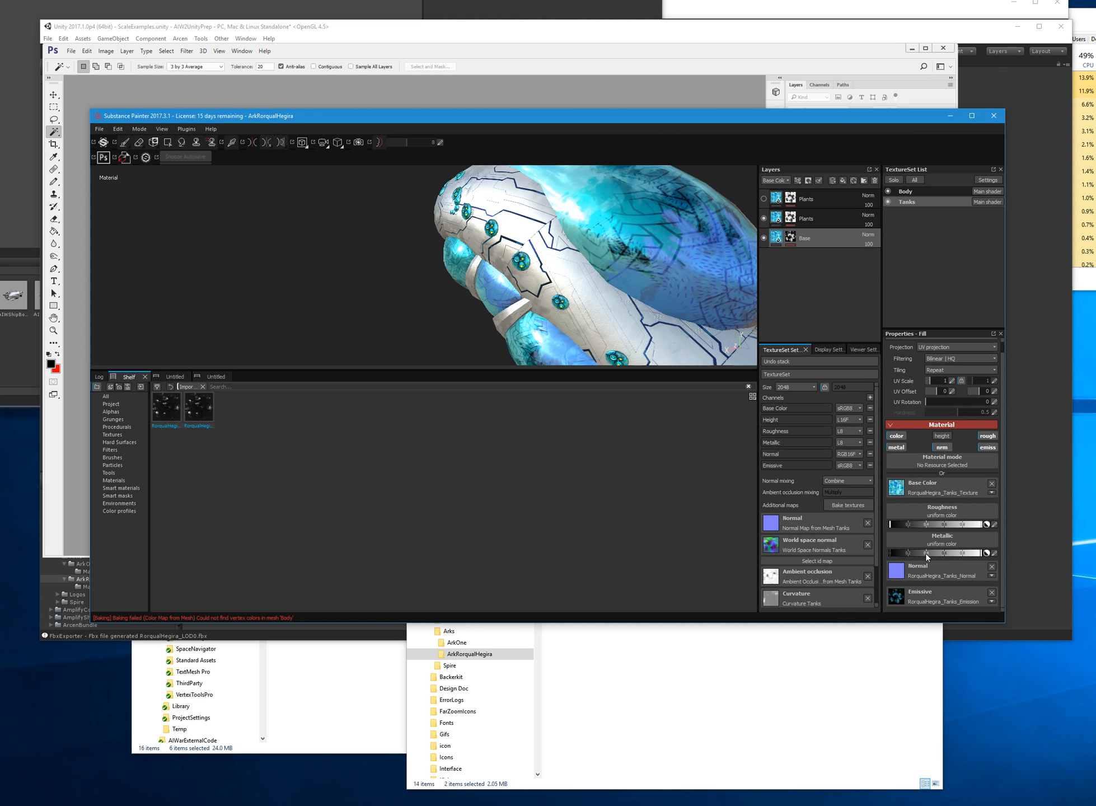
{"action": "left_click_drag", "start_coordinate": [949, 553], "coordinate": [898, 524]}
{"action": "left_click_drag", "start_coordinate": [601, 284], "coordinate": [662, 246], "text": "alt"}
{"action": "middle_click_drag", "start_coordinate": [691, 234], "coordinate": [634, 311], "text": "alt"}
{"action": "left_click_drag", "start_coordinate": [285, 301], "coordinate": [602, 297], "text": "alt"}
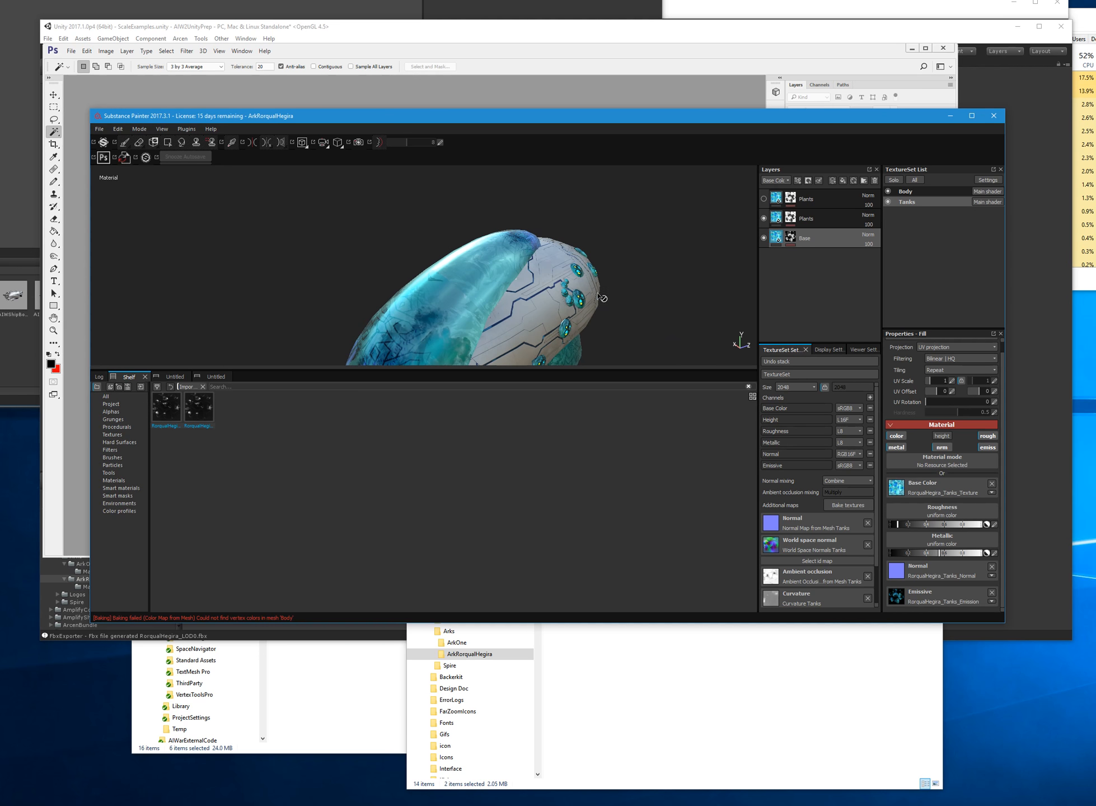
- Show the upper Plants layer again and clear its mask
{"action": "left_click", "coordinate": [792, 201]}
{"action": "left_click", "coordinate": [764, 199]}
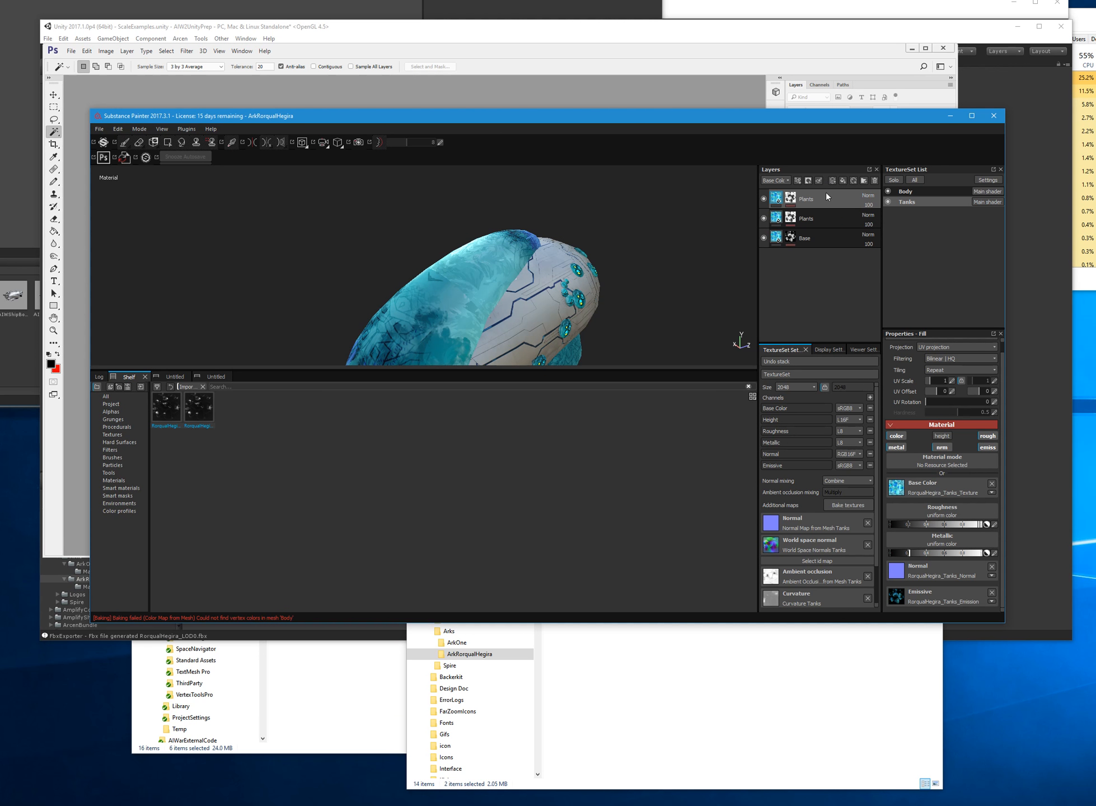
{"action": "right_click", "coordinate": [795, 202]}
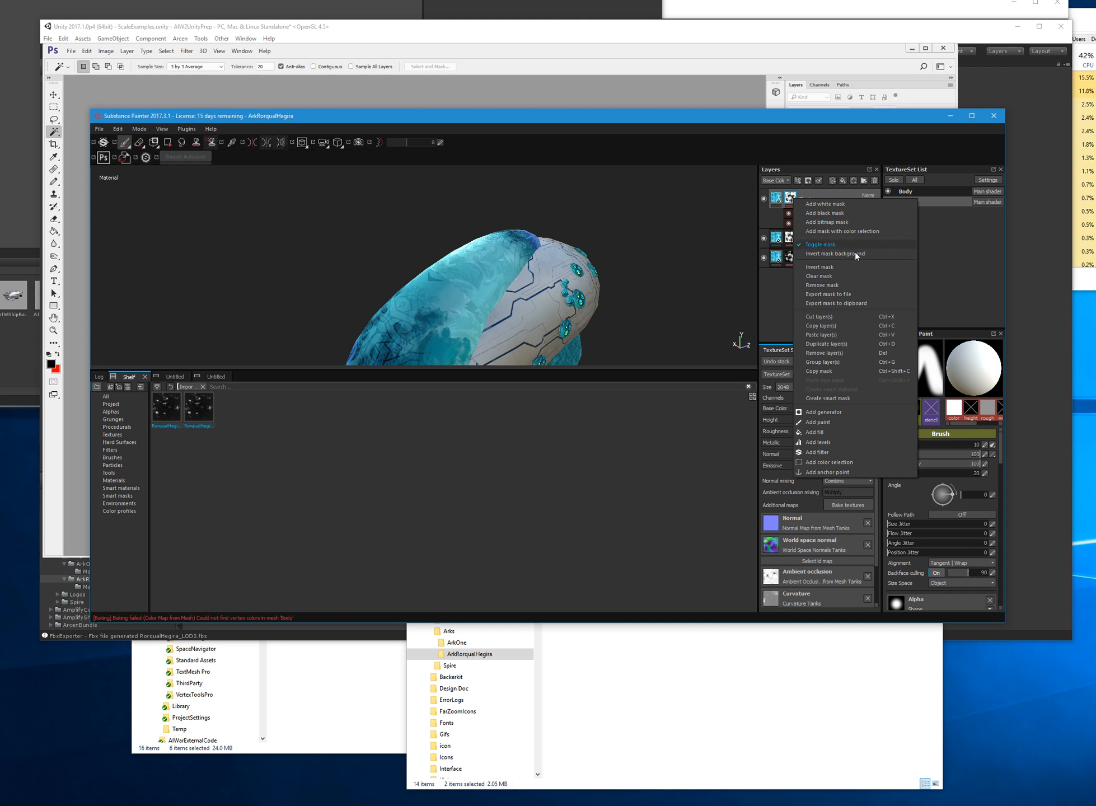
{"action": "left_click", "coordinate": [856, 277]}
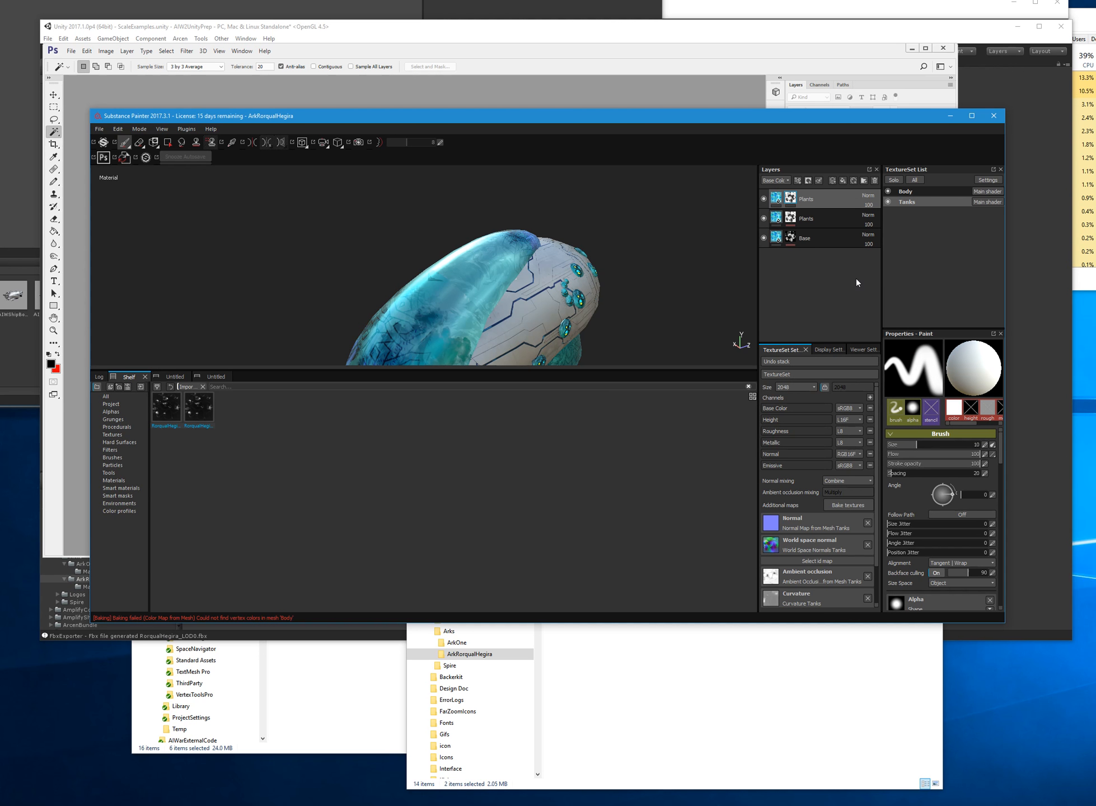
- Give the upper Plants layer a bitmap mask using the blurred RorqualHegira_Tanks_Mask2' texture and check it on the model
{"action": "right_click", "coordinate": [790, 197]}
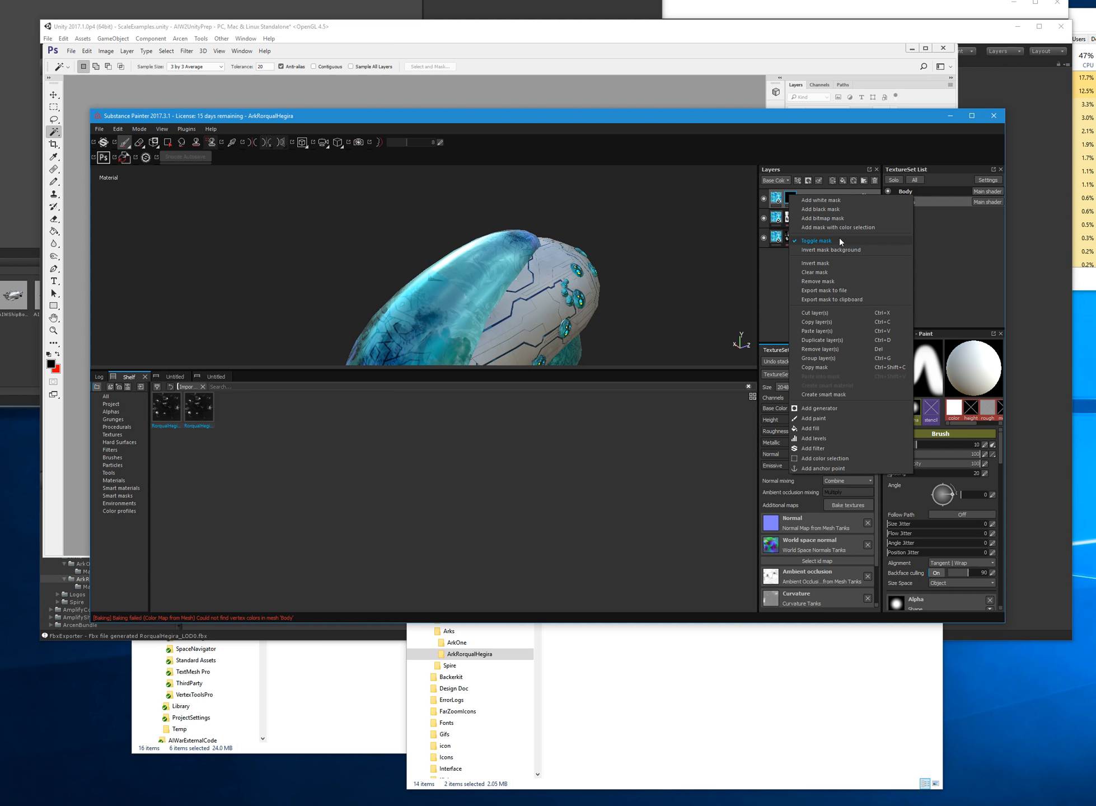
{"action": "left_click", "coordinate": [843, 221]}
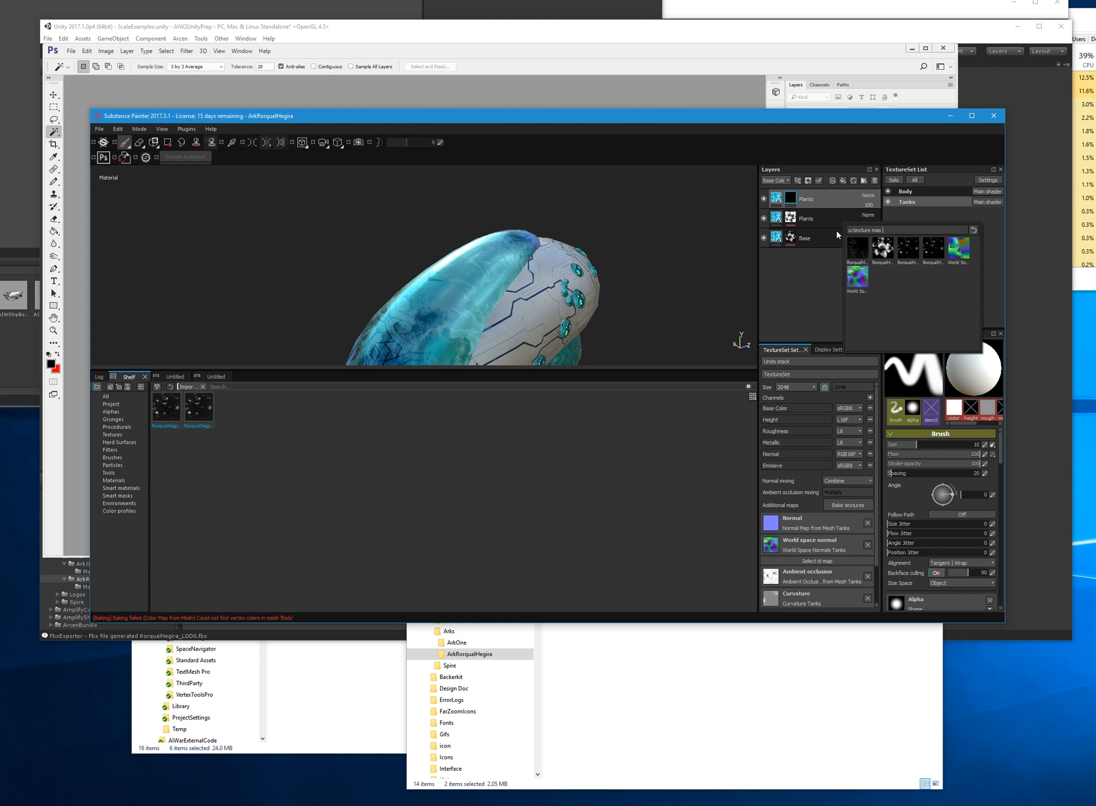
{"action": "mouse_move", "coordinate": [907, 259]}
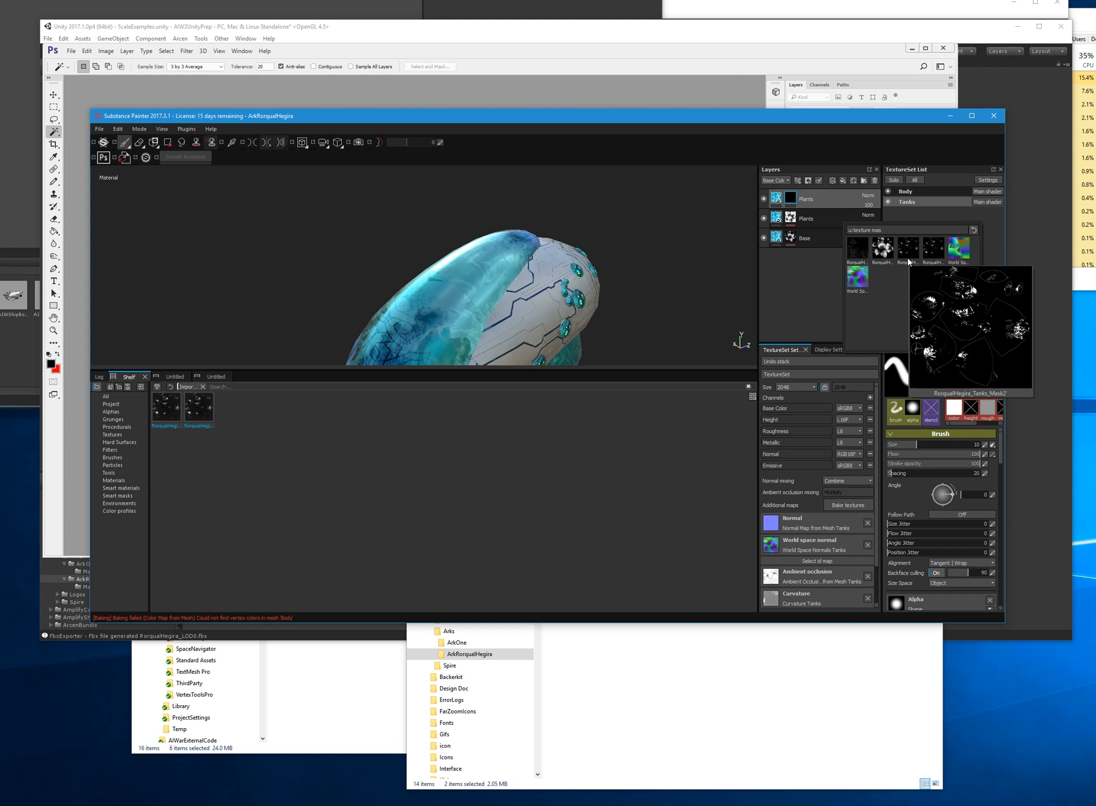
{"action": "left_click", "coordinate": [931, 257]}
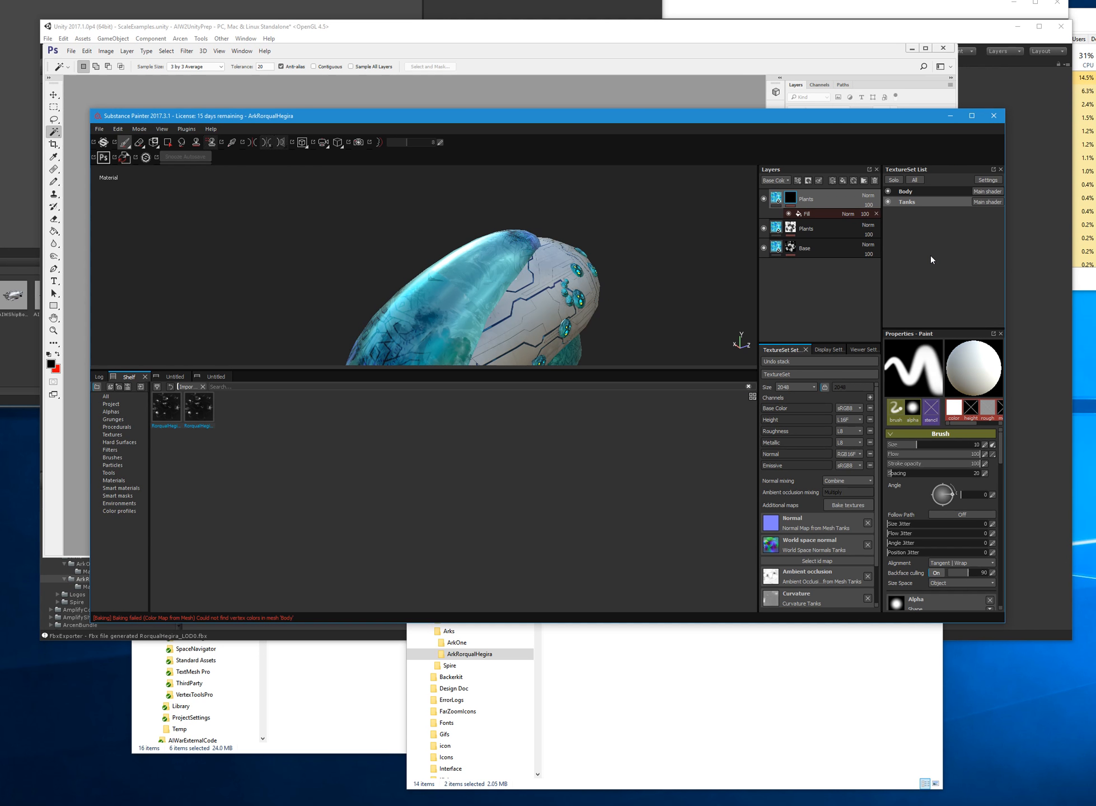
{"action": "left_click_drag", "start_coordinate": [261, 315], "coordinate": [606, 307], "text": "alt"}
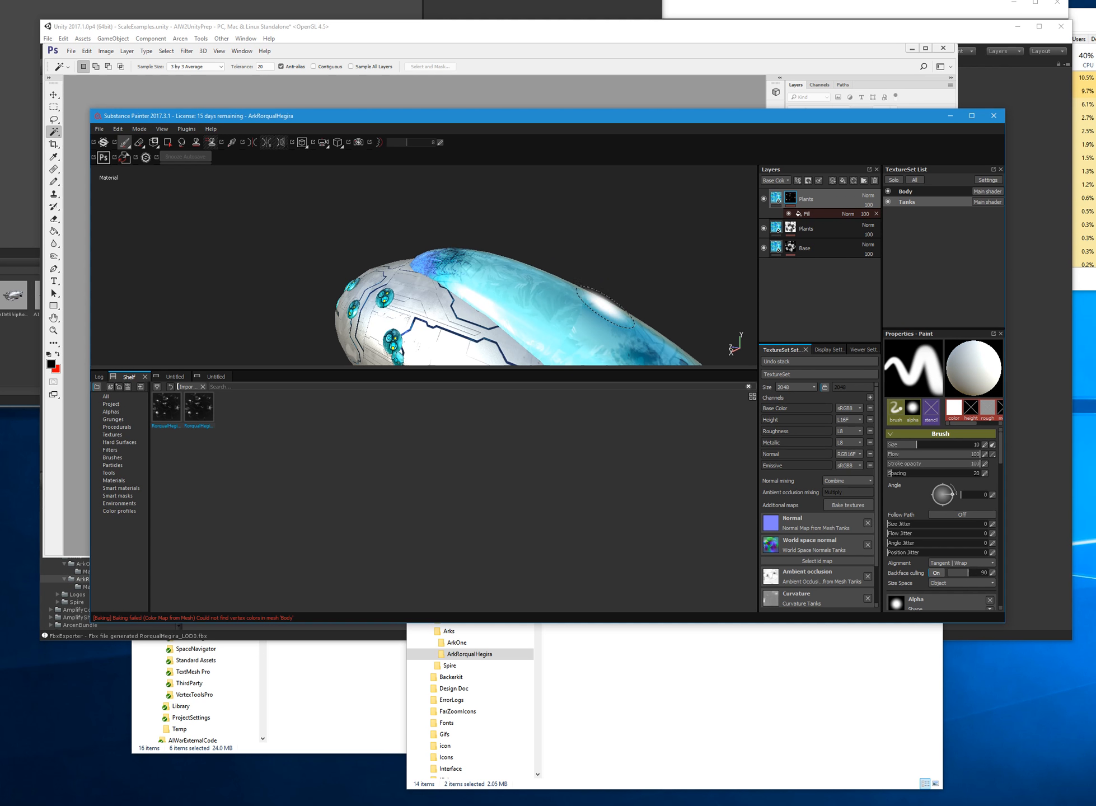
{"action": "left_click_drag", "start_coordinate": [666, 328], "coordinate": [735, 349], "text": "alt"}
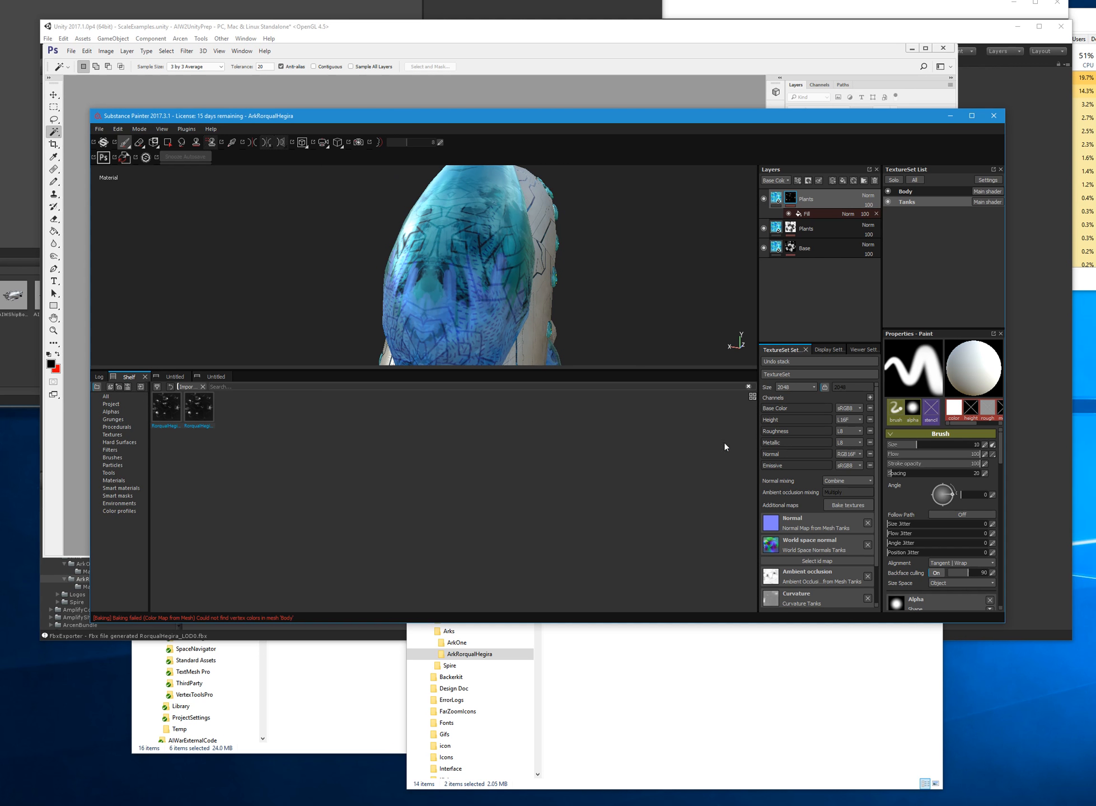
- Lower the upper Plants layer's metallic to zero and compare the tanks with the layer hidden and shown
{"action": "left_click", "coordinate": [780, 201]}
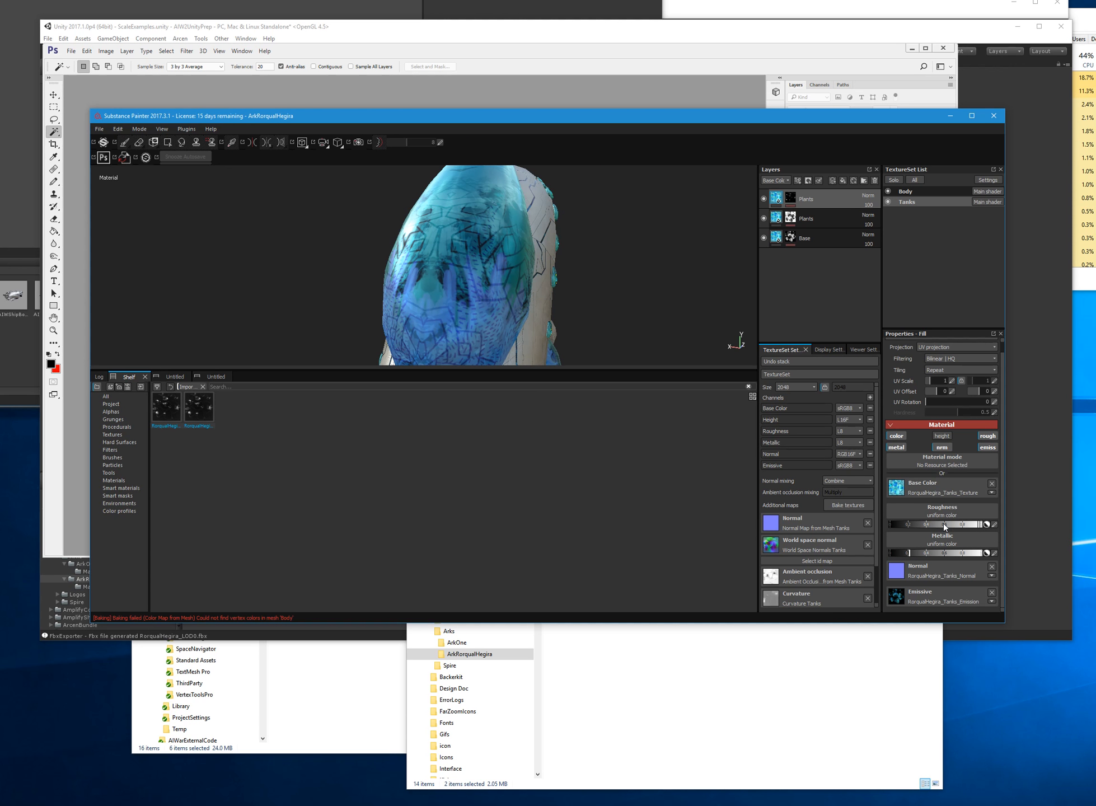
{"action": "left_click_drag", "start_coordinate": [903, 553], "coordinate": [900, 552]}
{"action": "left_click", "coordinate": [764, 198]}
{"action": "left_click", "coordinate": [765, 199]}
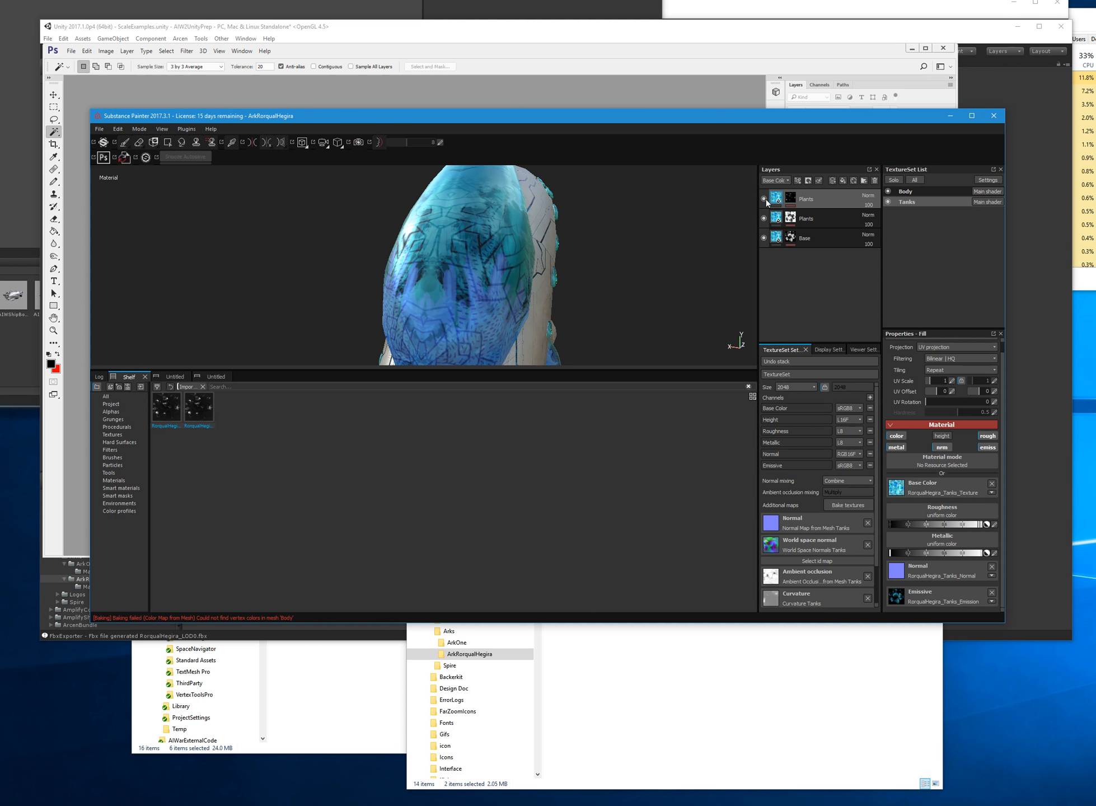
{"action": "mouse_move", "coordinate": [342, 286]}
{"action": "left_mouse_down", "text": "alt"}
{"action": "mouse_move", "coordinate": [382, 263]}
{"action": "mouse_move", "coordinate": [559, 261]}
{"action": "mouse_move", "coordinate": [681, 331]}
{"action": "left_mouse_up", "text": "alt"}
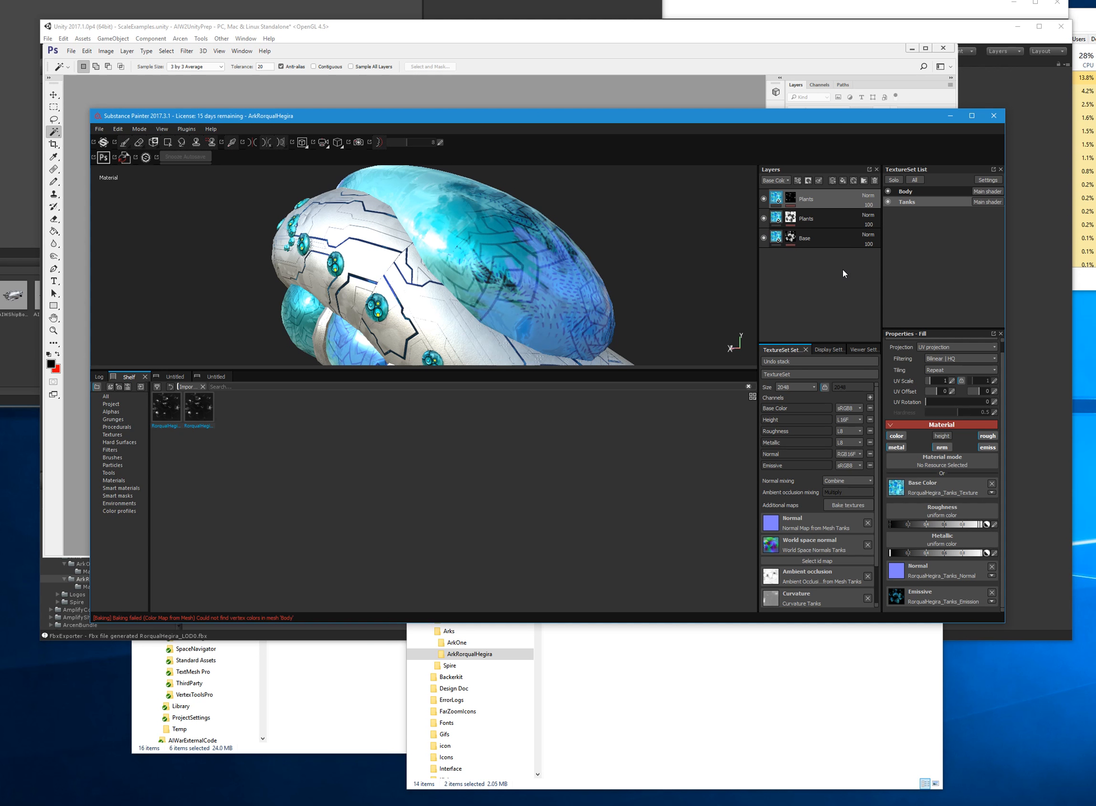
- Create a layer folder beneath the Base layer and name it Metallic
{"action": "left_click", "coordinate": [863, 181]}
{"action": "left_click_drag", "start_coordinate": [812, 200], "coordinate": [820, 308]}
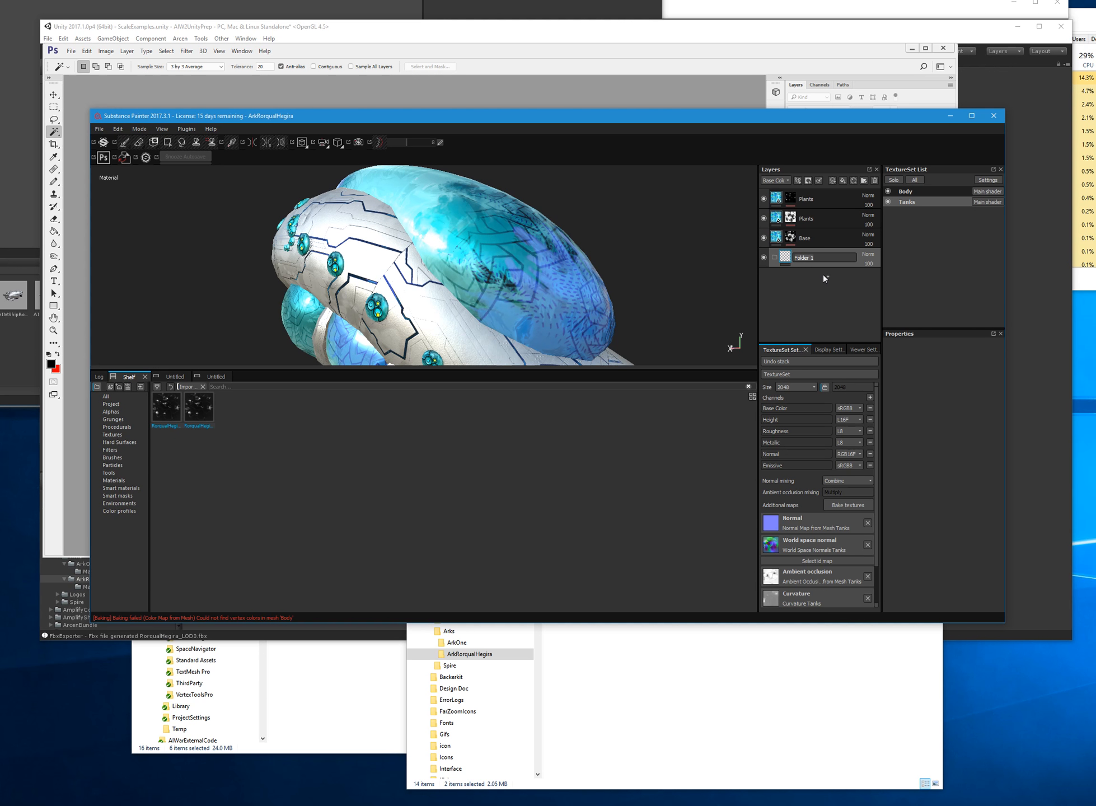
{"action": "type", "text": "Metallic"}
{"action": "key", "text": "Return"}
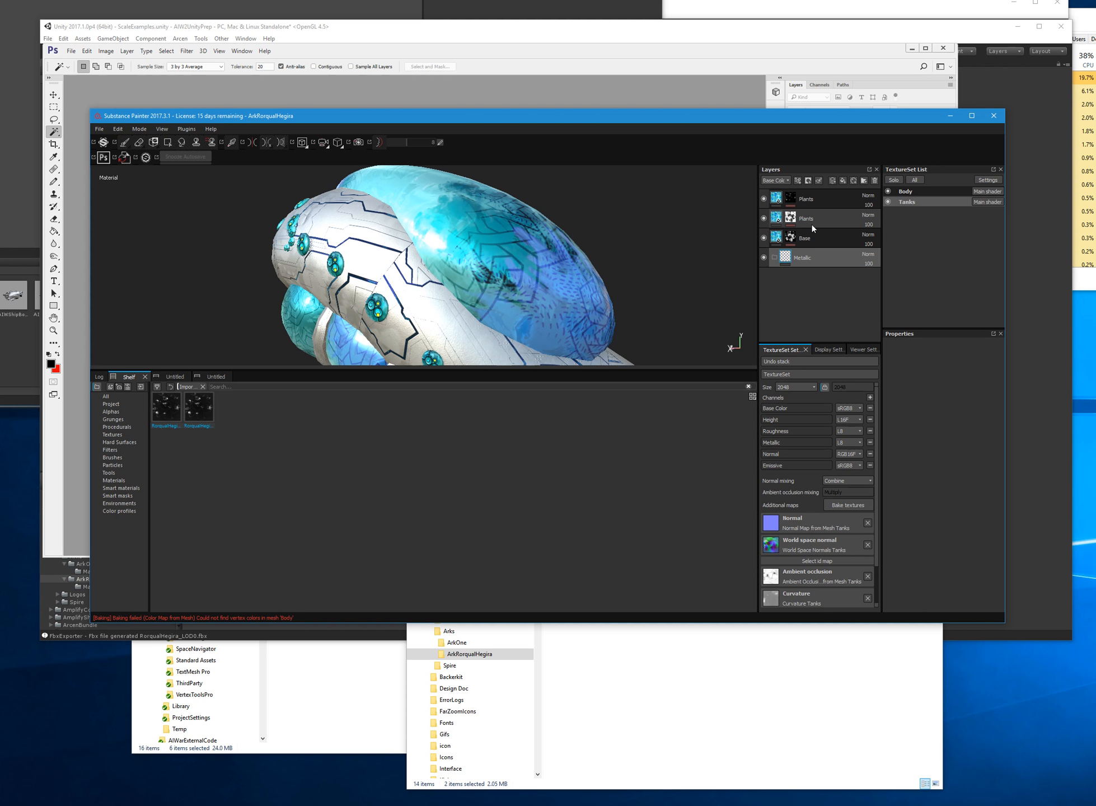
- Move the lower Plants layer and the Base layer into the Metallic folder
{"action": "left_click", "coordinate": [811, 221]}
{"action": "left_click", "coordinate": [812, 245], "text": "shift"}
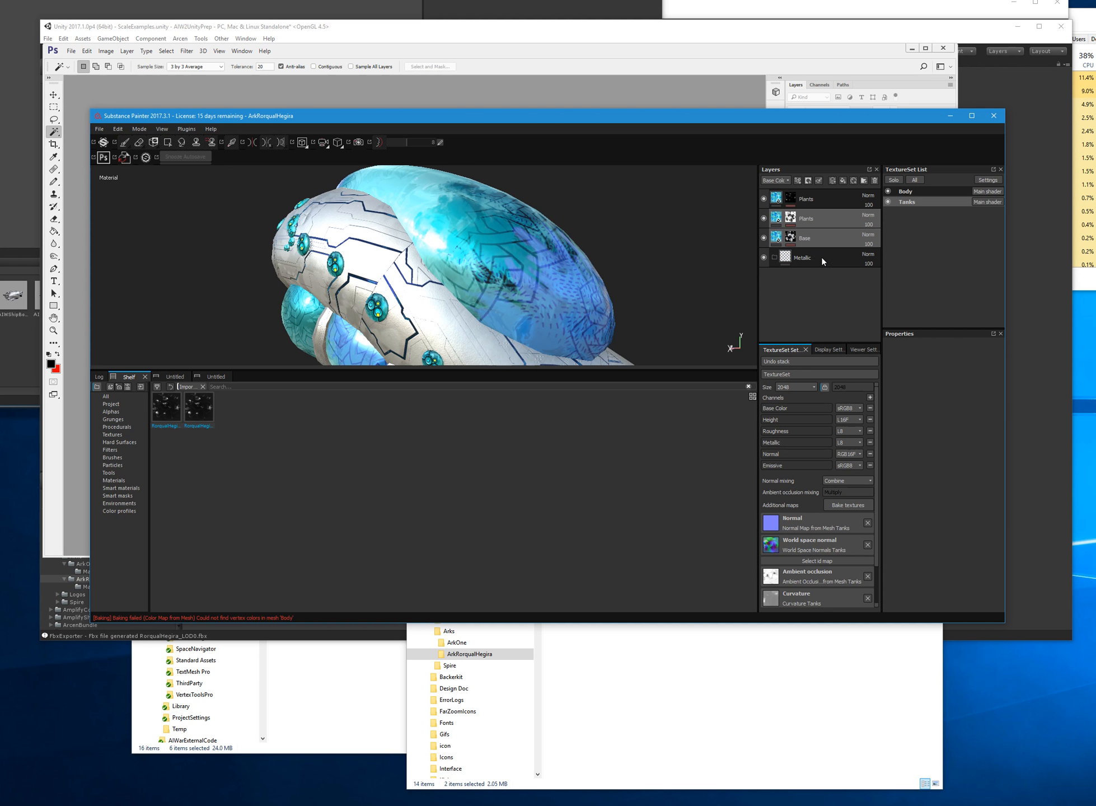
{"action": "left_click_drag", "start_coordinate": [818, 257], "coordinate": [819, 257]}
{"action": "left_click", "coordinate": [808, 214]}
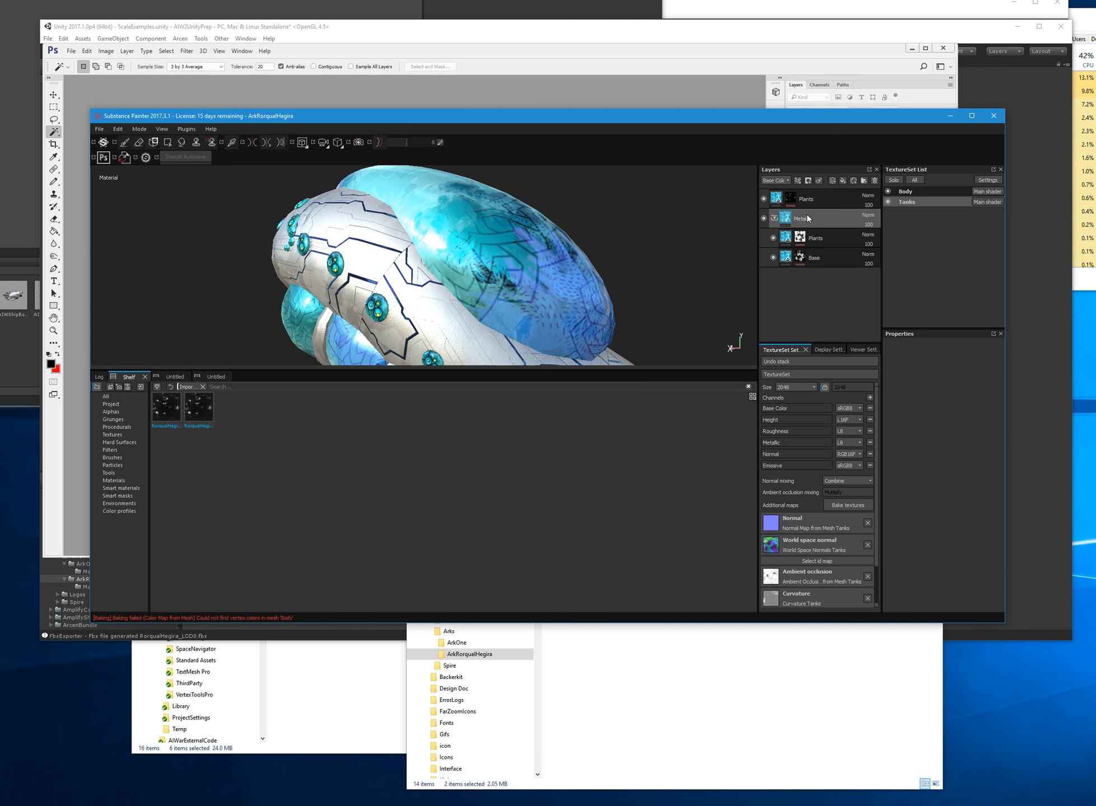
- Give the Metallic folder a RorqualHegira bitmap mask, invert it with a Levels effect, and collapse the folder
{"action": "right_click", "coordinate": [807, 213]}
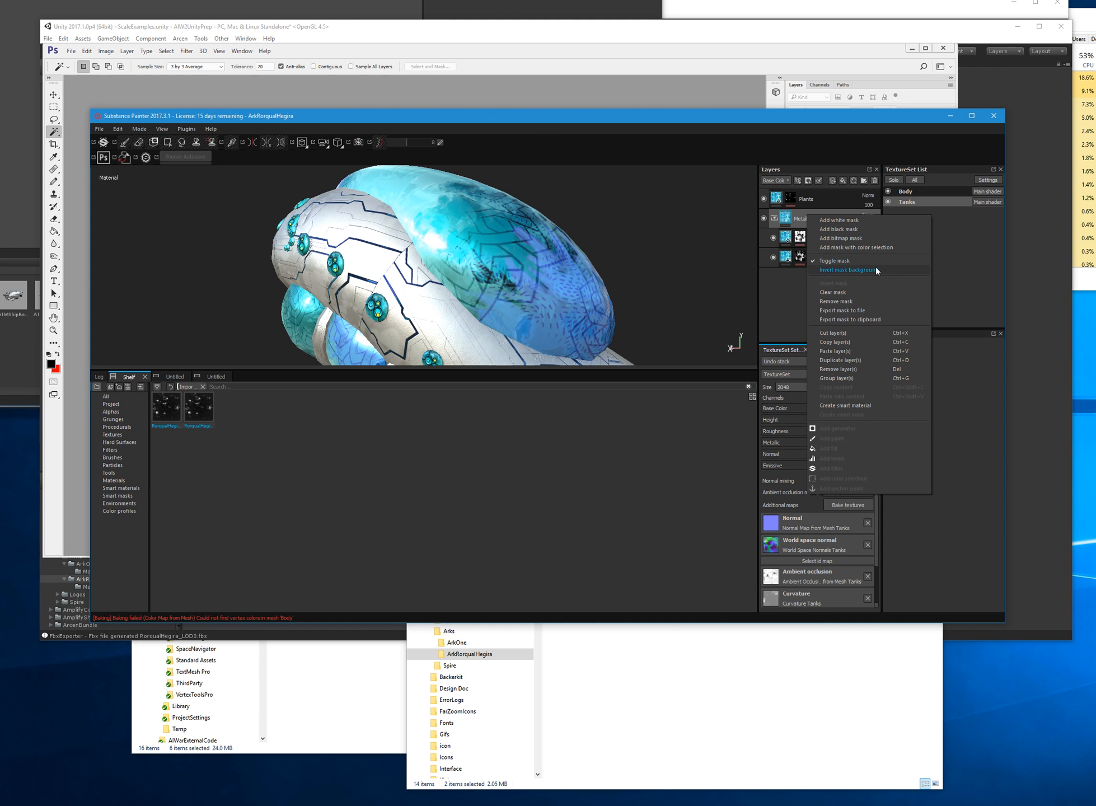
{"action": "left_click", "coordinate": [861, 244]}
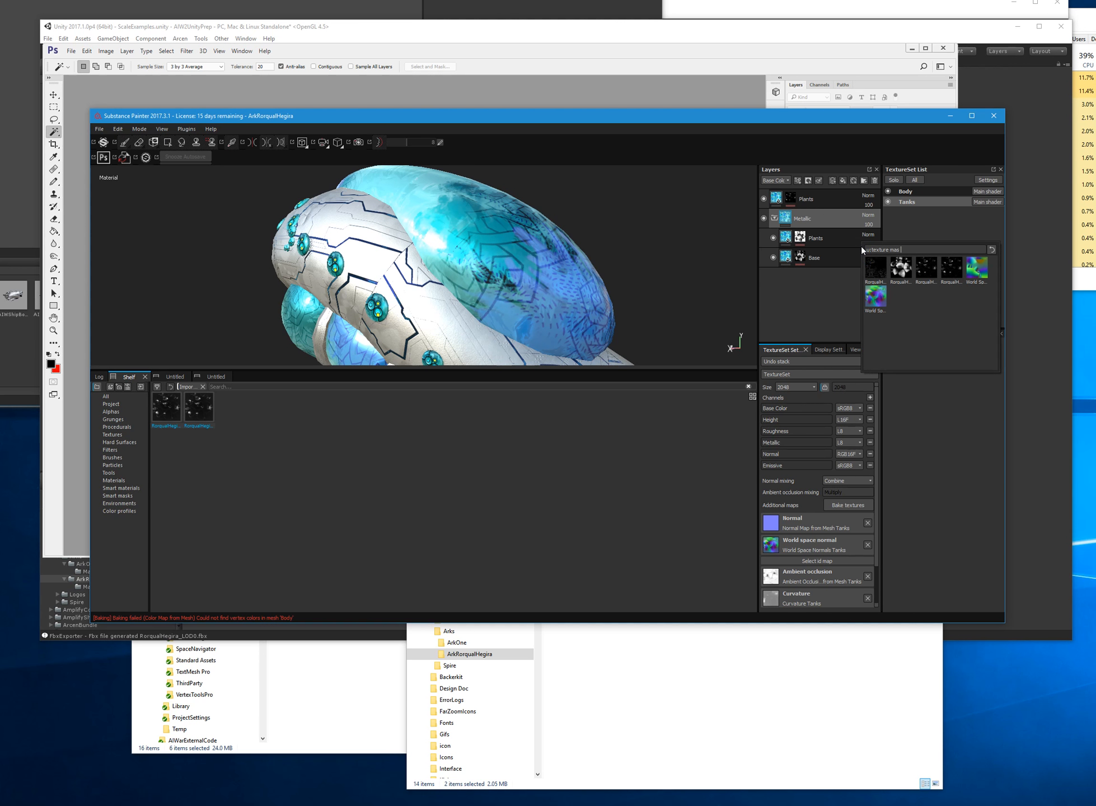
{"action": "left_click", "coordinate": [952, 268]}
{"action": "right_click", "coordinate": [831, 220]}
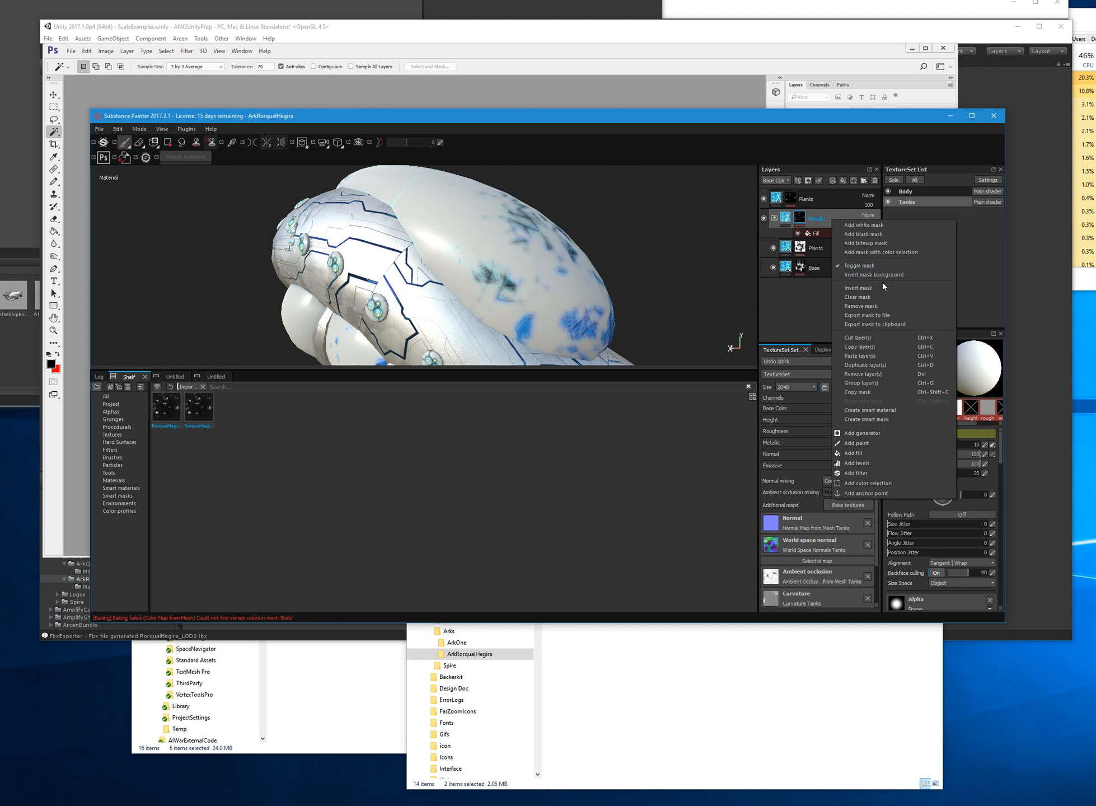
{"action": "left_click", "coordinate": [856, 463]}
{"action": "mouse_move", "coordinate": [637, 281]}
{"action": "left_mouse_down", "text": "alt"}
{"action": "mouse_move", "coordinate": [675, 284]}
{"action": "mouse_move", "coordinate": [591, 315]}
{"action": "mouse_move", "coordinate": [635, 311]}
{"action": "mouse_move", "coordinate": [601, 292]}
{"action": "mouse_move", "coordinate": [672, 289]}
{"action": "left_mouse_up", "text": "alt"}
{"action": "left_click", "coordinate": [775, 219]}
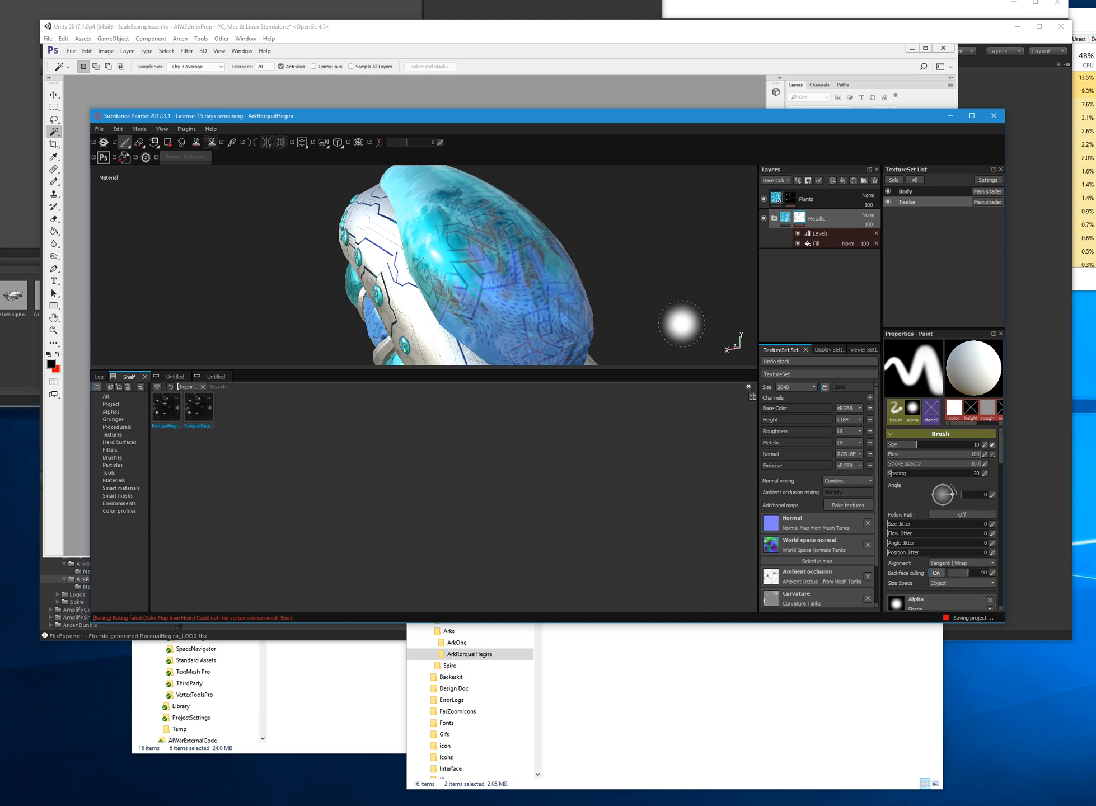
- Compare the upper Plants layer on the ship with its emissive channel off and on
{"action": "left_click", "coordinate": [765, 200]}
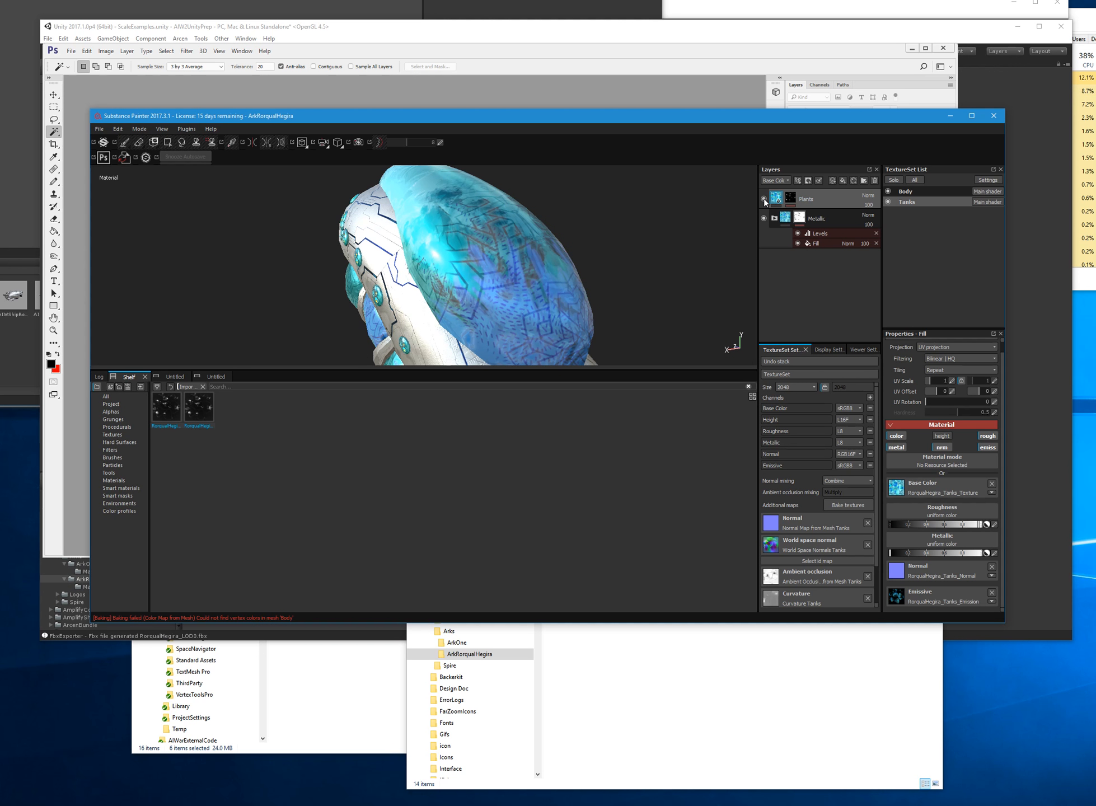
{"action": "mouse_move", "coordinate": [425, 336]}
{"action": "left_mouse_down", "text": "alt"}
{"action": "mouse_move", "coordinate": [361, 347]}
{"action": "mouse_move", "coordinate": [335, 310]}
{"action": "mouse_move", "coordinate": [340, 325]}
{"action": "left_mouse_up", "text": "alt"}
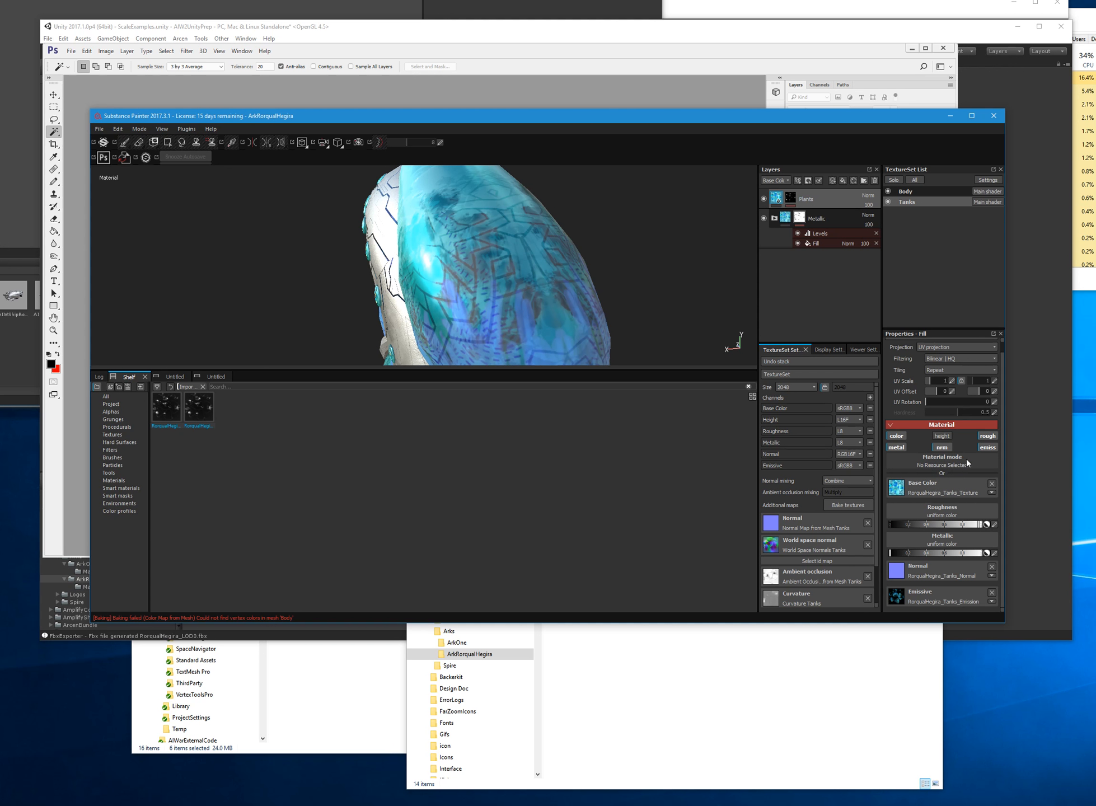
{"action": "left_click", "coordinate": [993, 446]}
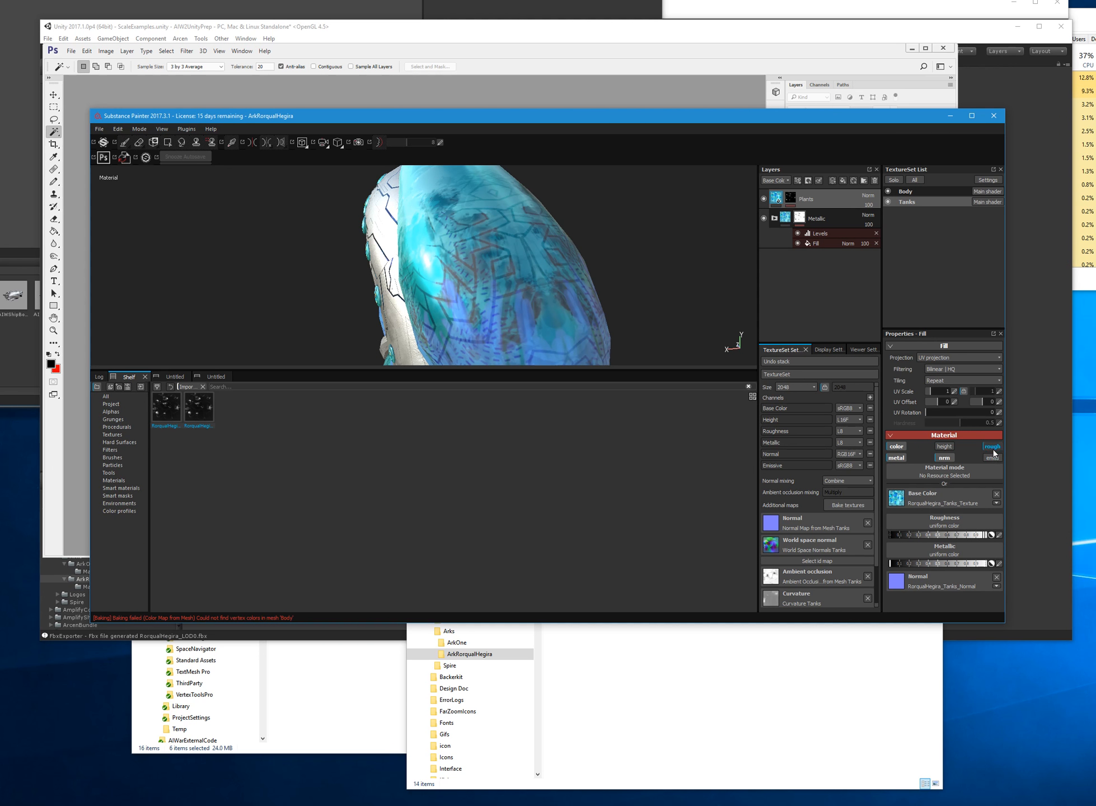
{"action": "left_click", "coordinate": [987, 458]}
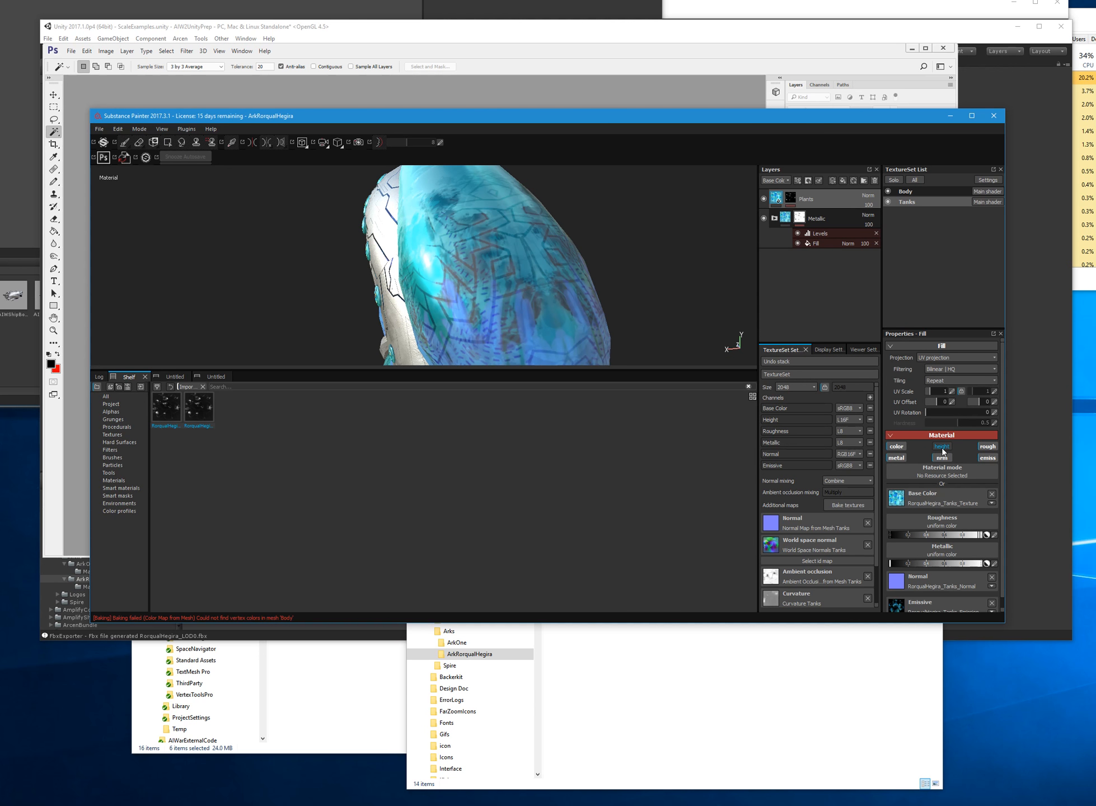
{"action": "mouse_move", "coordinate": [648, 268]}
{"action": "left_mouse_down", "text": "alt"}
{"action": "mouse_move", "coordinate": [440, 265]}
{"action": "mouse_move", "coordinate": [310, 284]}
{"action": "mouse_move", "coordinate": [566, 271]}
{"action": "mouse_move", "coordinate": [298, 311]}
{"action": "mouse_move", "coordinate": [489, 289]}
{"action": "left_mouse_up", "text": "alt"}
{"action": "mouse_move", "coordinate": [484, 338]}
{"action": "left_mouse_down", "text": "alt"}
{"action": "mouse_move", "coordinate": [507, 264]}
{"action": "mouse_move", "coordinate": [549, 286]}
{"action": "mouse_move", "coordinate": [410, 360]}
{"action": "left_mouse_up", "text": "alt"}
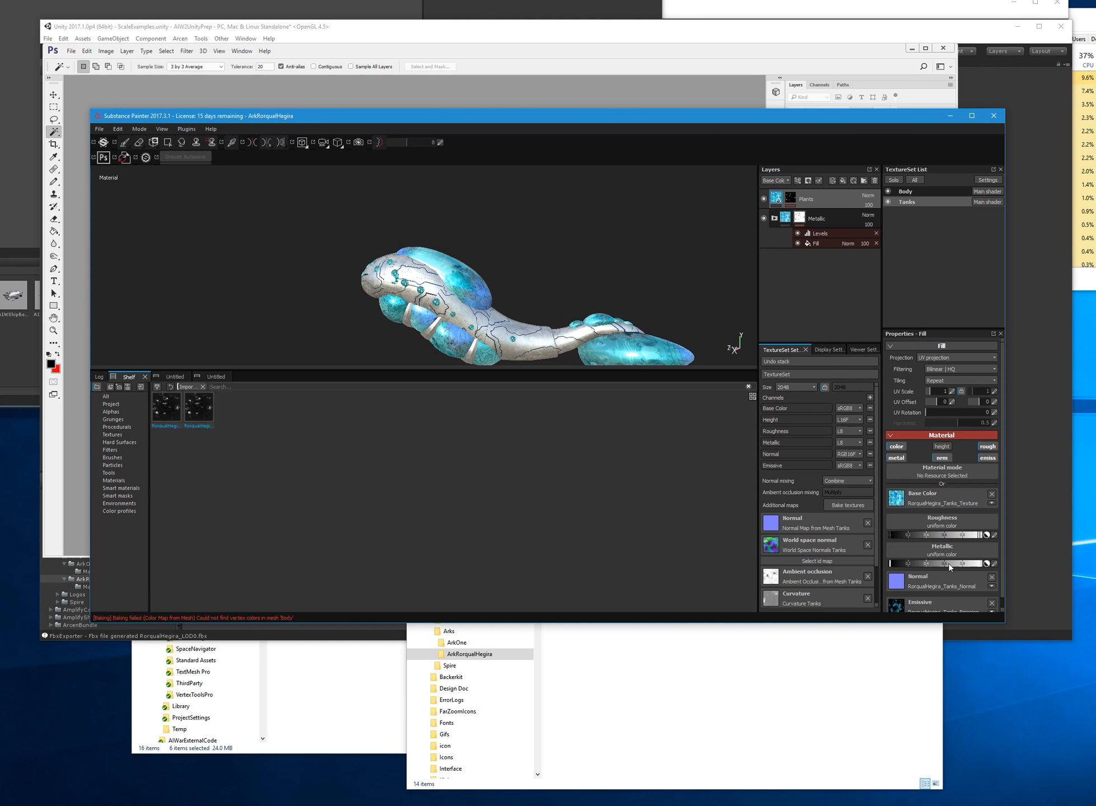
{"action": "scroll", "coordinate": [948, 564], "scroll_direction": "down", "scroll_amount": 1}
- Create a folder named Plants at the head of the layer stack and move the upper Plants layer into it
{"action": "left_click", "coordinate": [863, 182]}
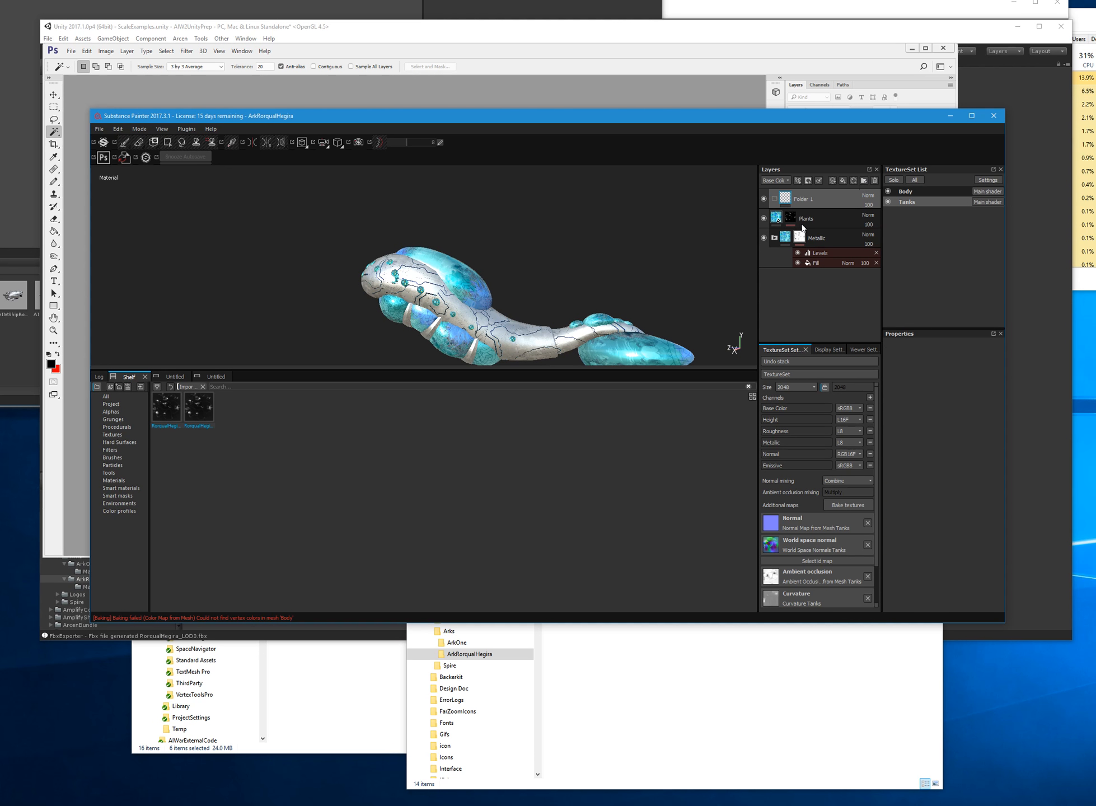
{"action": "left_click", "coordinate": [789, 219]}
{"action": "left_click_drag", "start_coordinate": [787, 220], "coordinate": [801, 199]}
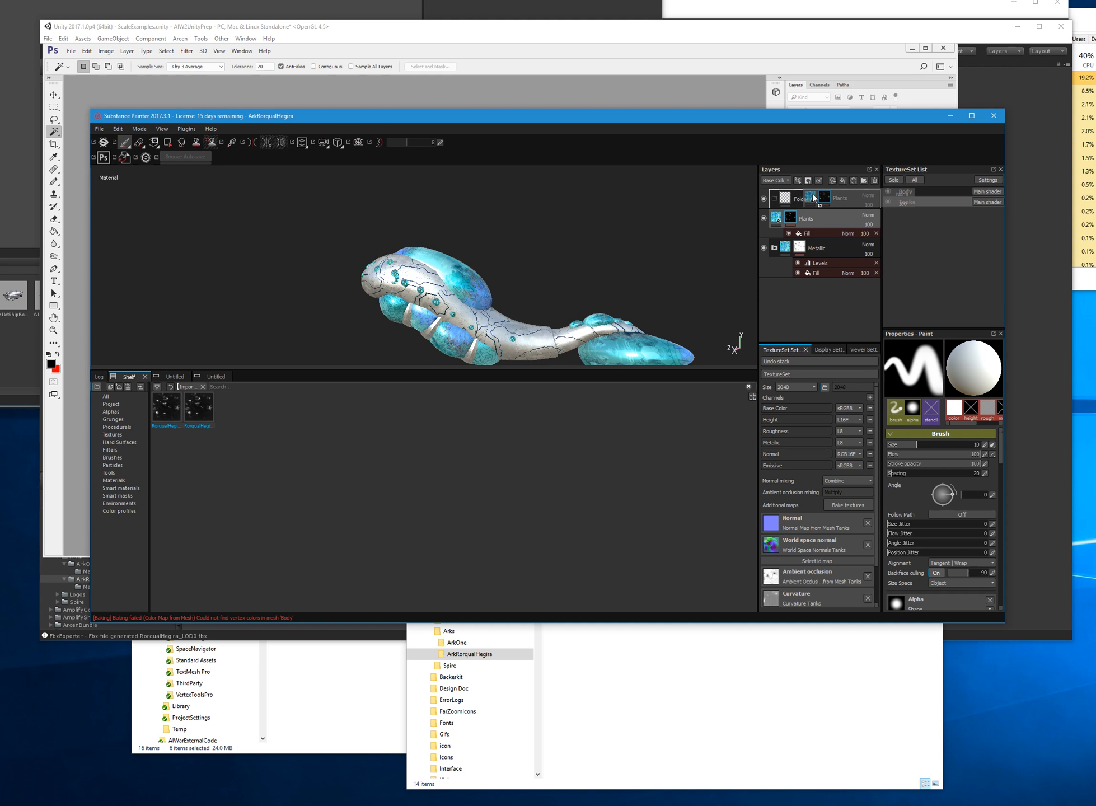
{"action": "double_click", "coordinate": [805, 199]}
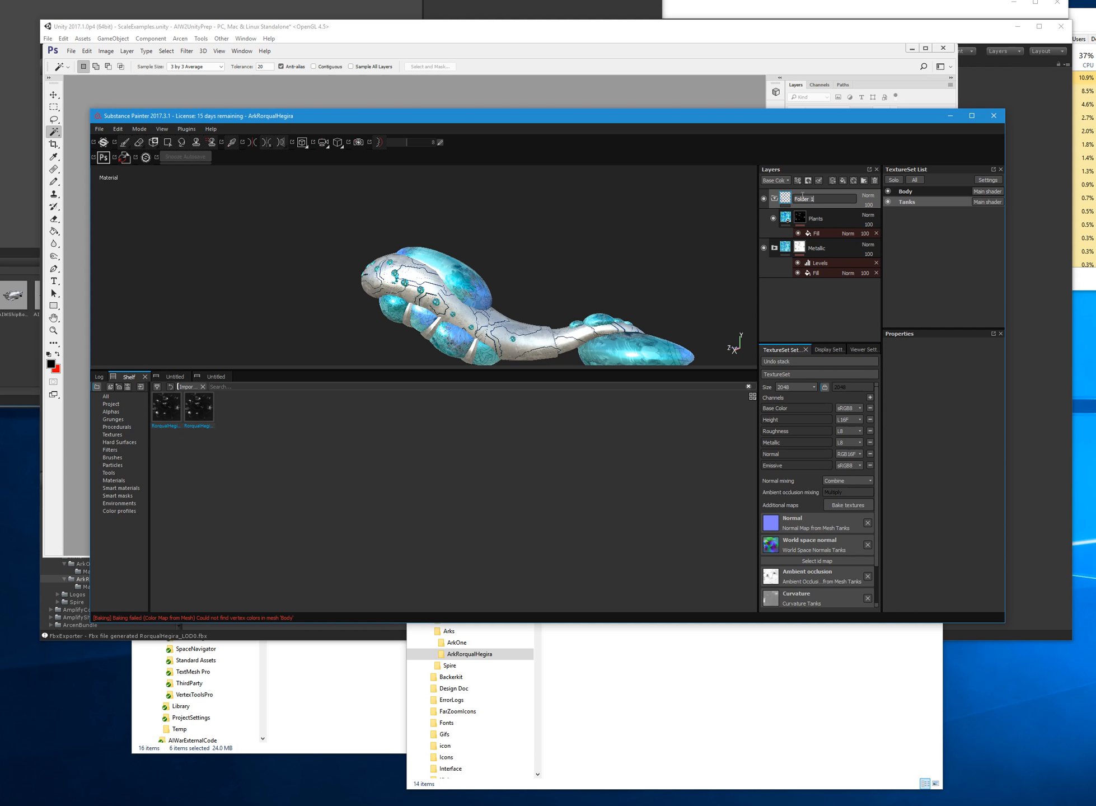
{"action": "type", "text": "Plan"}
{"action": "type", "text": "e"}
{"action": "key", "text": "Return"}
- Give the Plants folder the same RorqualHegira bitmap mask used on the Metallic folder
{"action": "right_click", "coordinate": [808, 197]}
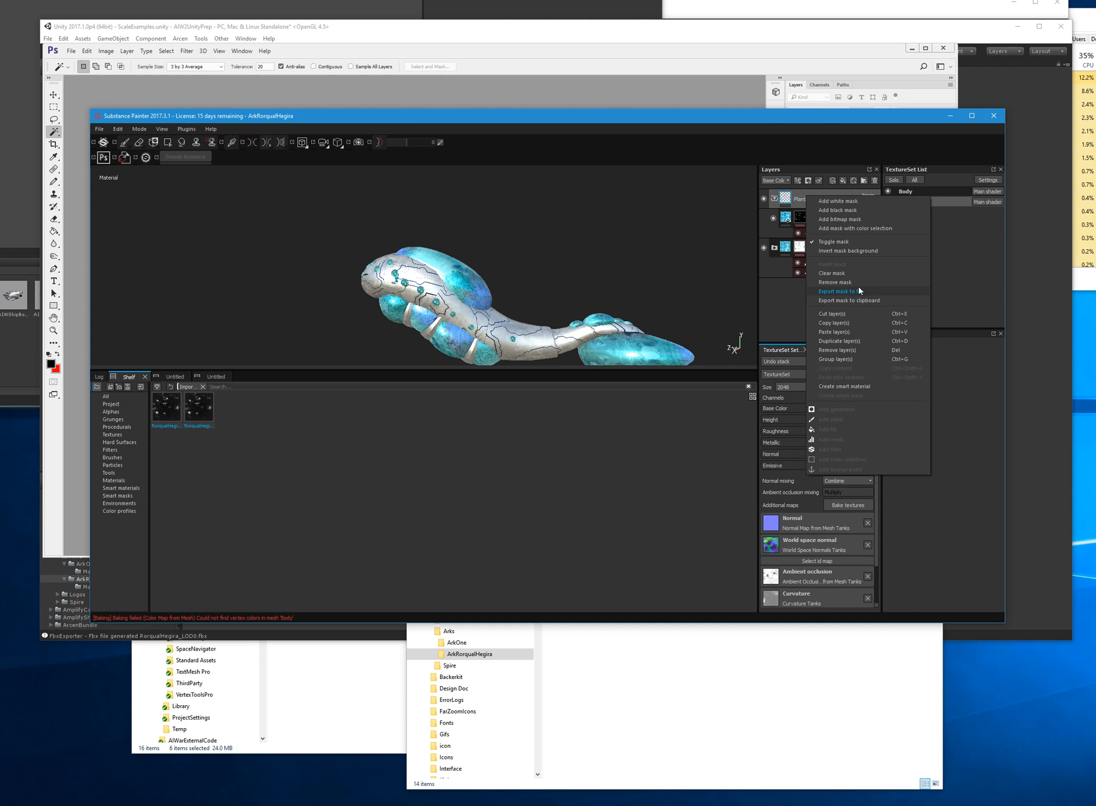
{"action": "left_click", "coordinate": [859, 222]}
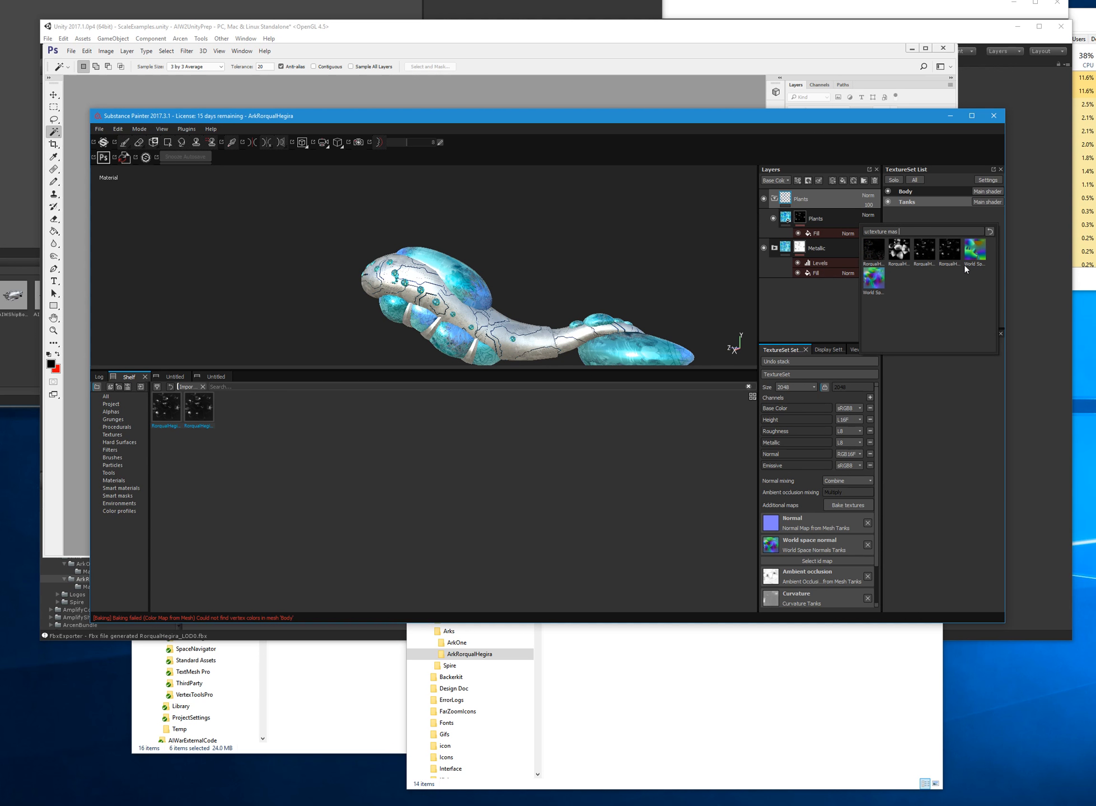
{"action": "left_click", "coordinate": [956, 254]}
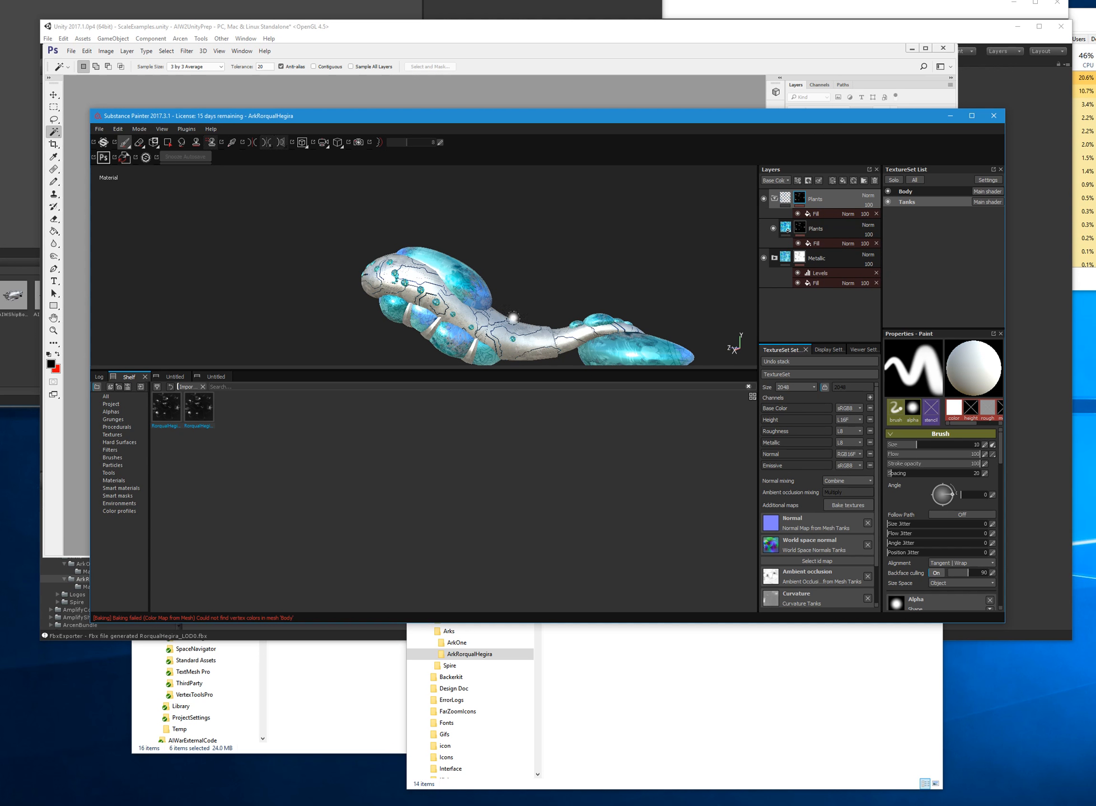
- Search the materials for wood and add Bark 001 (Bitmap) beneath the Plants layer inside the Plants folder
{"action": "left_click", "coordinate": [128, 480]}
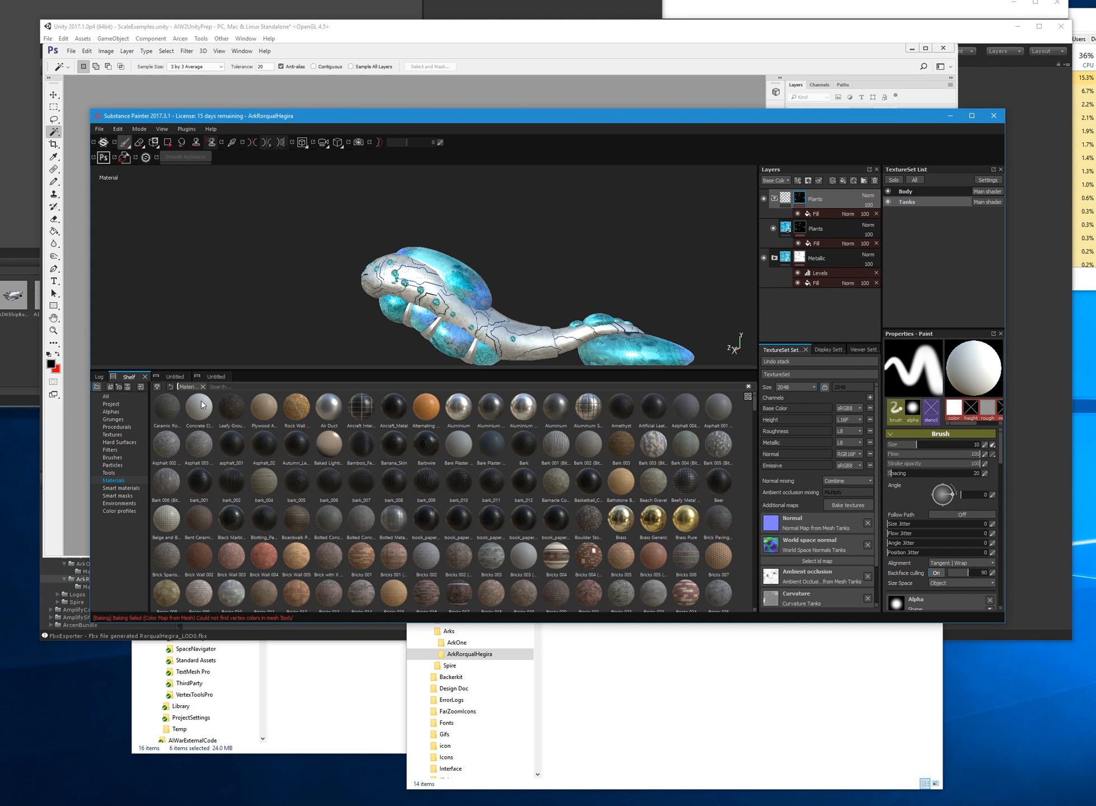
{"action": "left_click", "coordinate": [234, 387]}
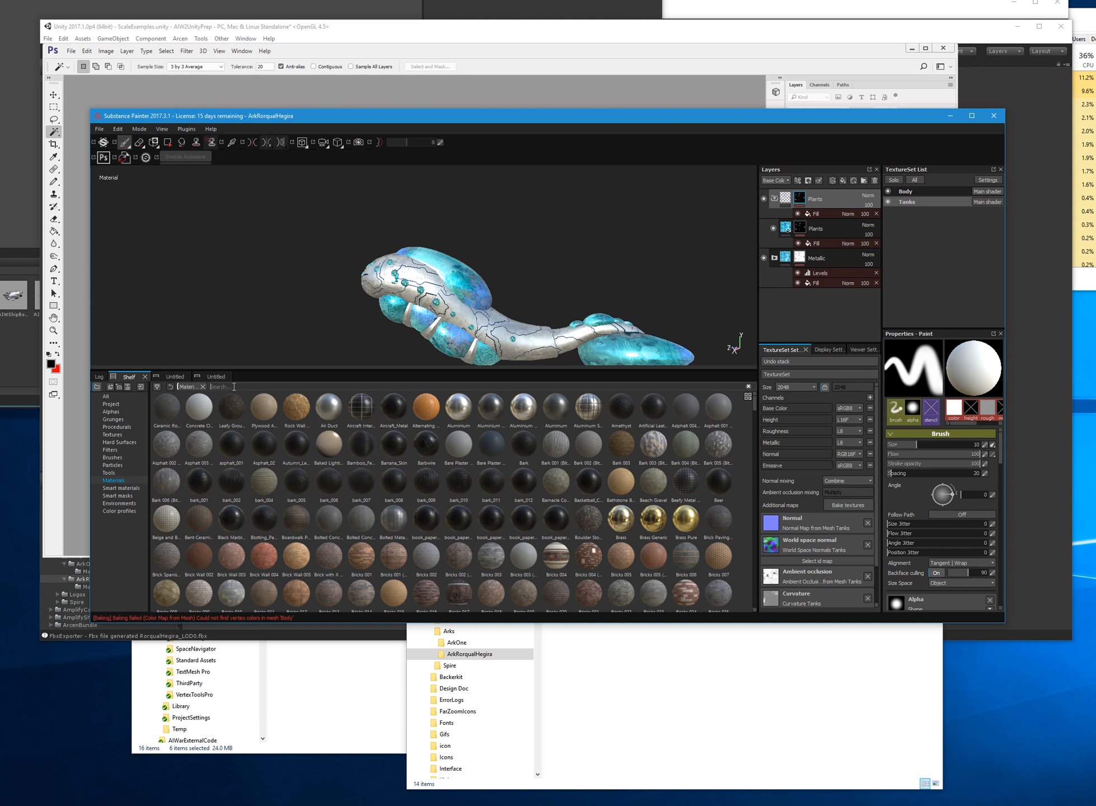
{"action": "type", "text": "wood"}
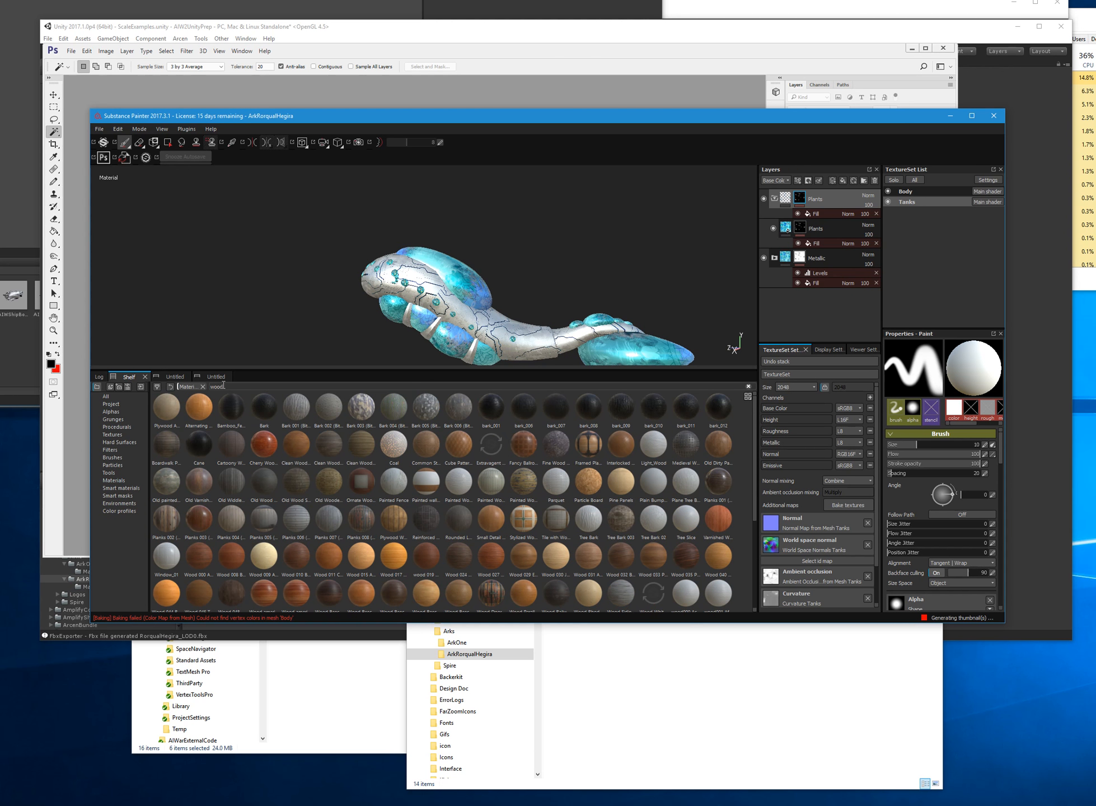
{"action": "left_click_drag", "start_coordinate": [586, 301], "coordinate": [414, 269], "text": "alt"}
{"action": "right_click_drag", "start_coordinate": [414, 269], "coordinate": [659, 272], "text": "alt"}
{"action": "left_click_drag", "start_coordinate": [637, 266], "coordinate": [602, 266], "text": "alt"}
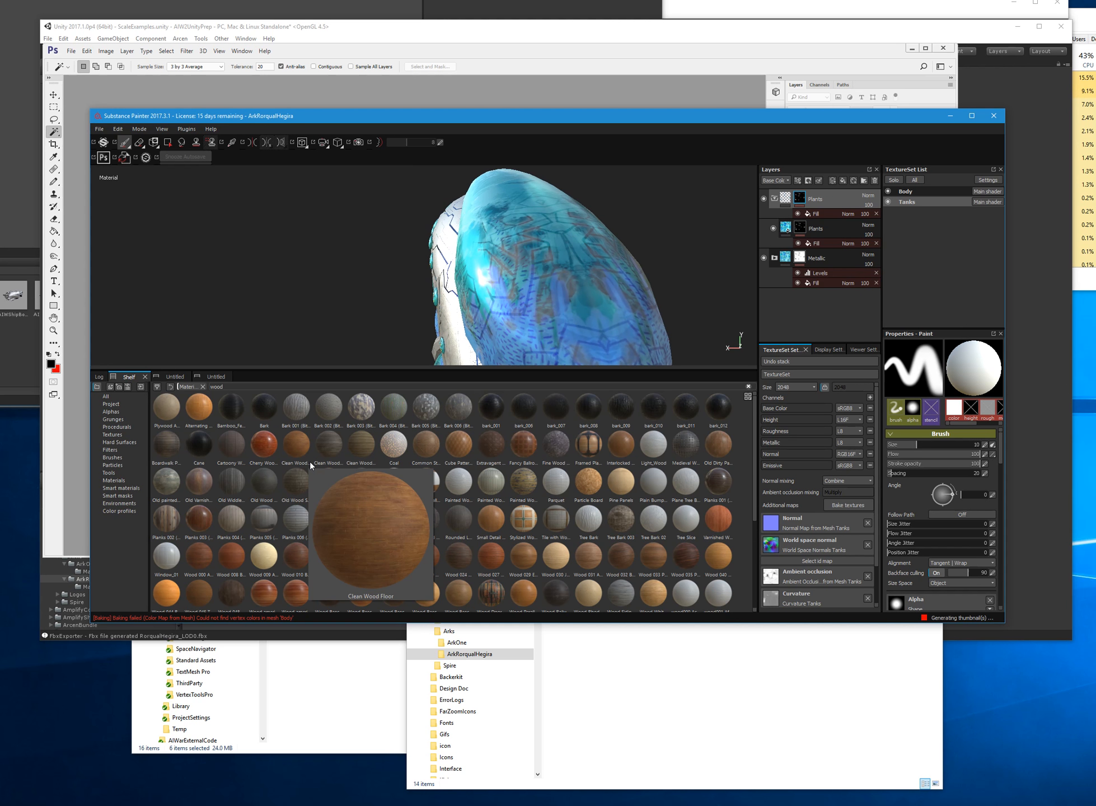
{"action": "left_click_drag", "start_coordinate": [296, 407], "coordinate": [811, 247]}
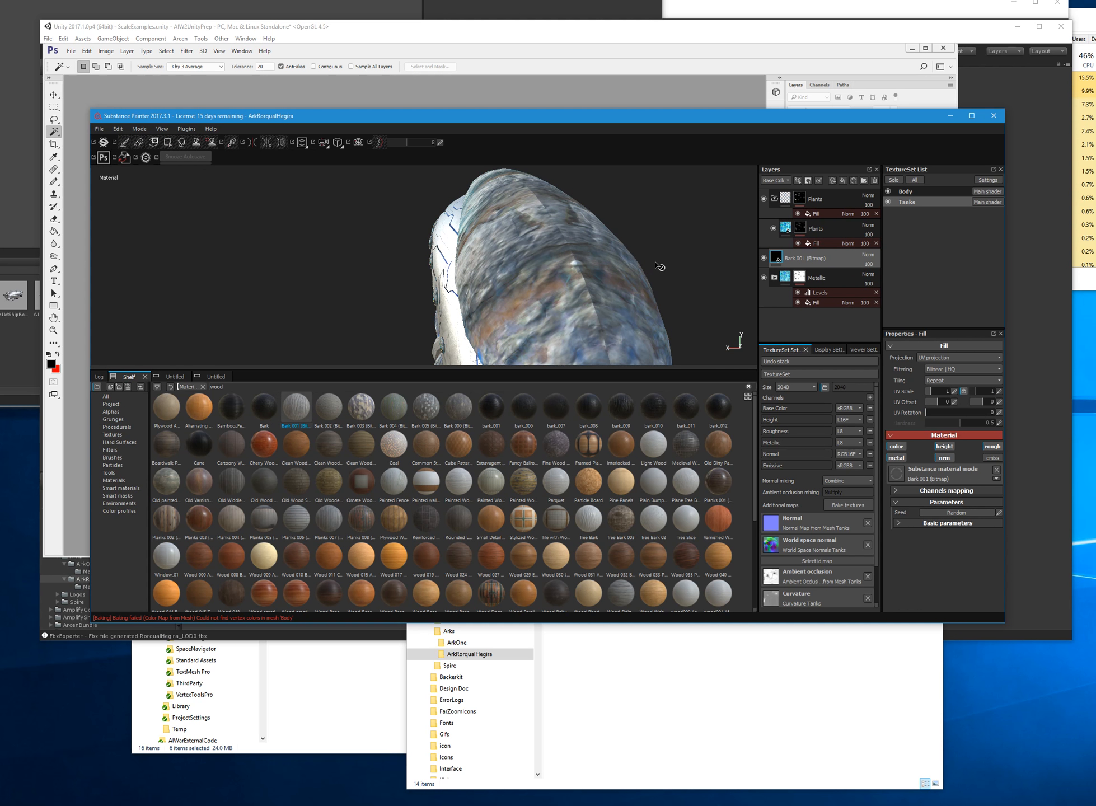
{"action": "mouse_move", "coordinate": [798, 251]}
{"action": "left_mouse_down"}
{"action": "mouse_move", "coordinate": [827, 215]}
{"action": "mouse_move", "coordinate": [831, 249]}
{"action": "mouse_move", "coordinate": [815, 252]}
{"action": "mouse_move", "coordinate": [813, 220]}
{"action": "mouse_move", "coordinate": [827, 243]}
{"action": "mouse_move", "coordinate": [830, 212]}
{"action": "mouse_move", "coordinate": [830, 221]}
{"action": "left_mouse_up"}
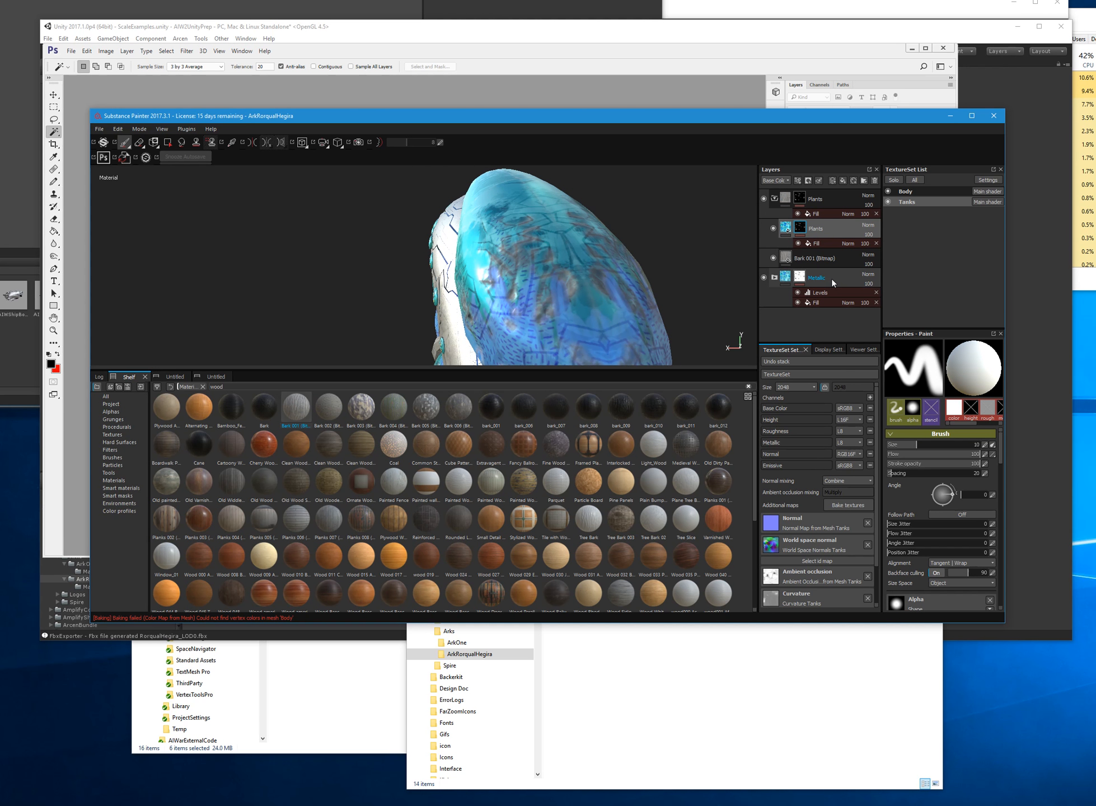
- Compare the tank with the bark layer hidden and shown, and disable the layer's color, roughness and metallic channels
{"action": "left_click", "coordinate": [774, 255]}
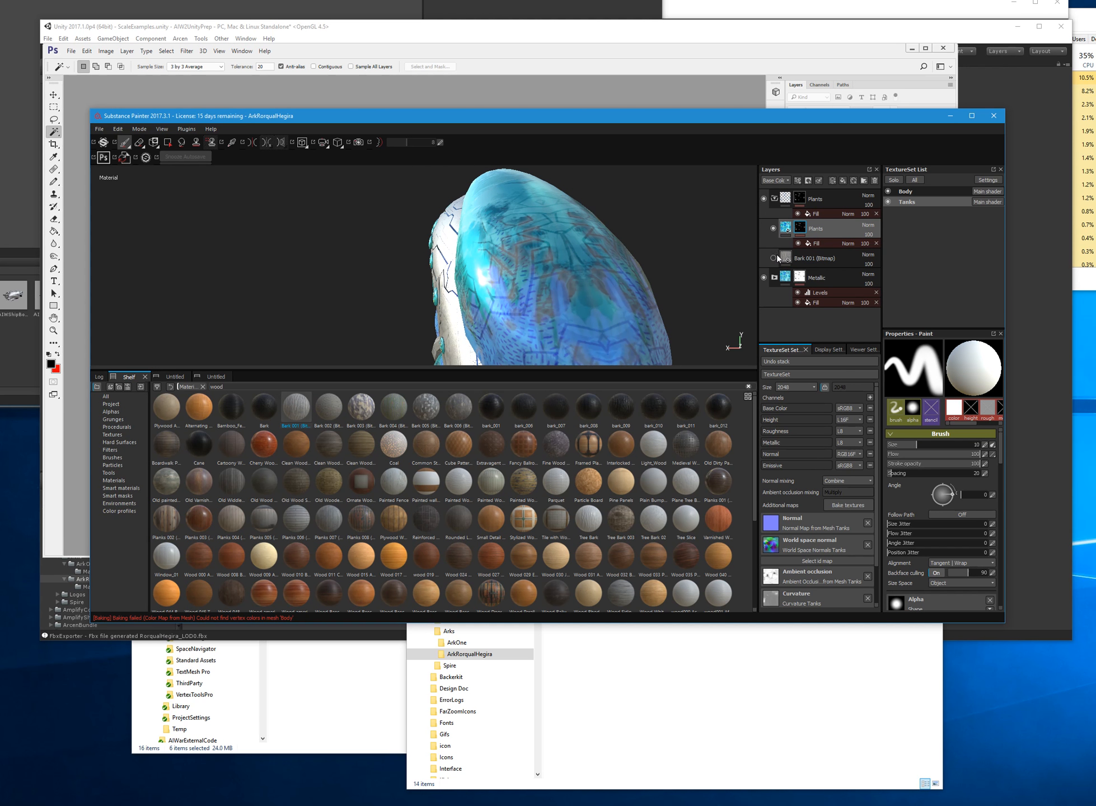
{"action": "left_click", "coordinate": [774, 257]}
{"action": "left_click", "coordinate": [814, 257]}
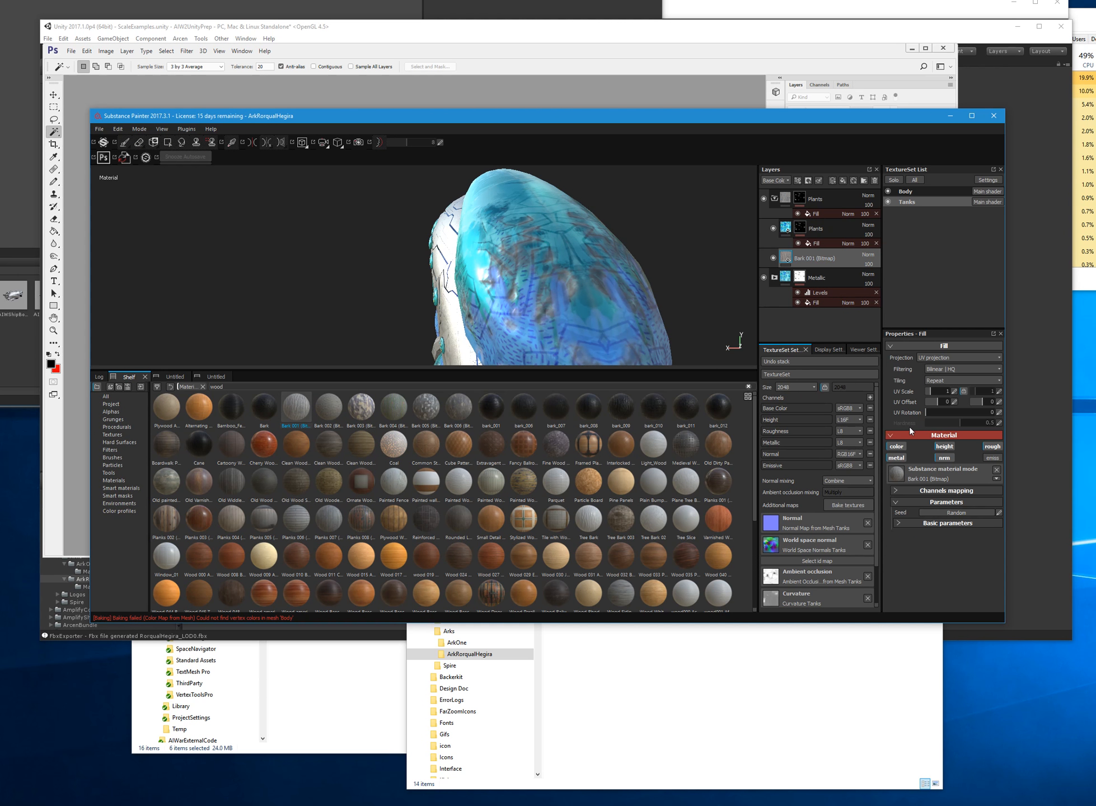
{"action": "left_click", "coordinate": [899, 448]}
{"action": "left_click", "coordinate": [992, 447]}
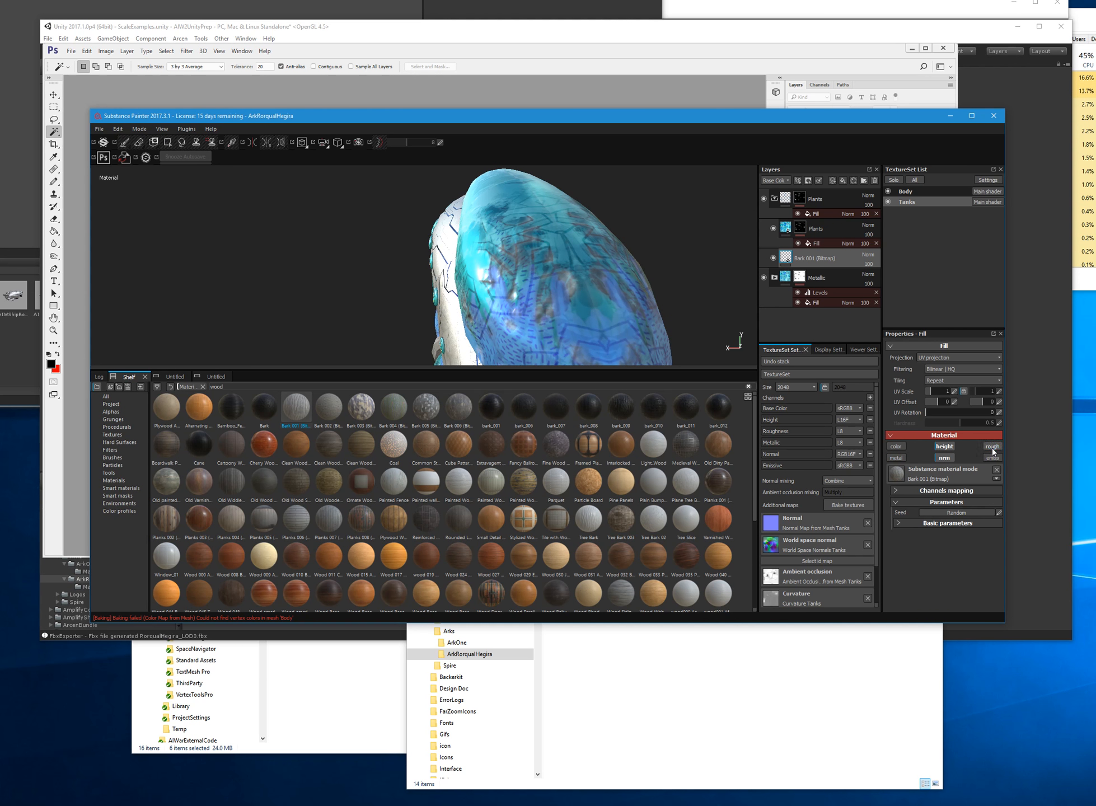
- Compare the bark layer with its normal and height channels off and on, and re-enable its color, roughness and metallic channels
{"action": "left_click", "coordinate": [946, 457]}
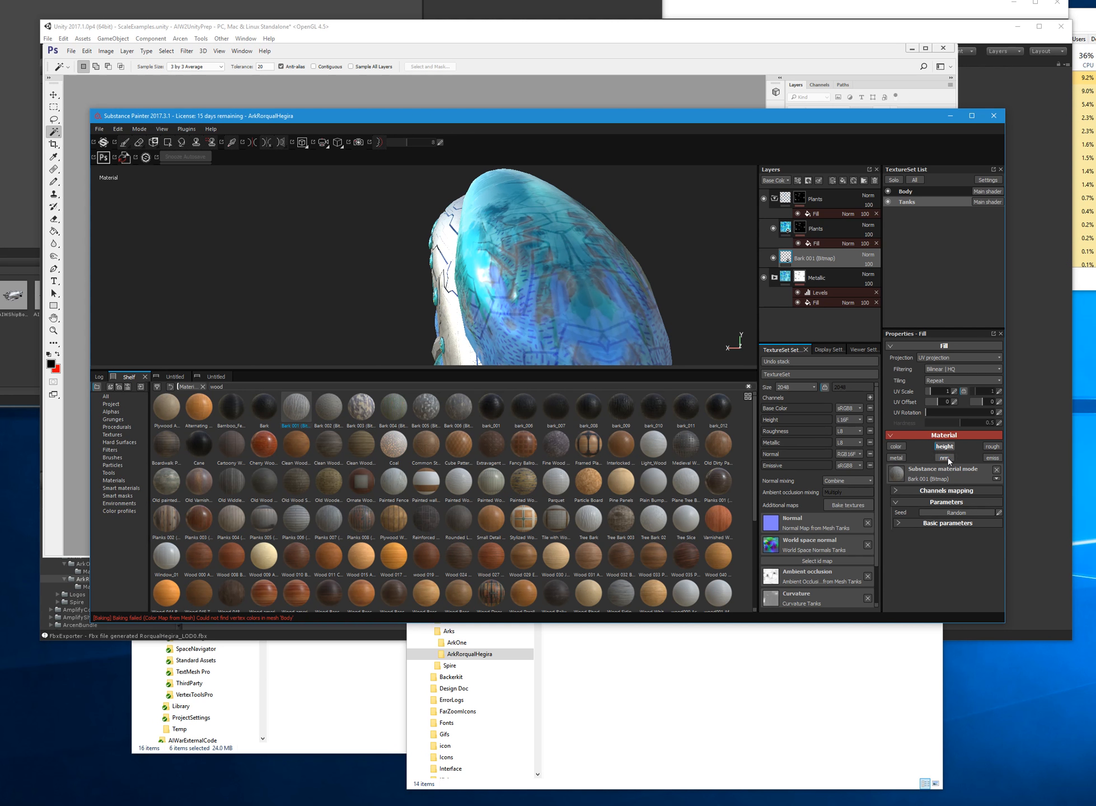
{"action": "left_click", "coordinate": [948, 456]}
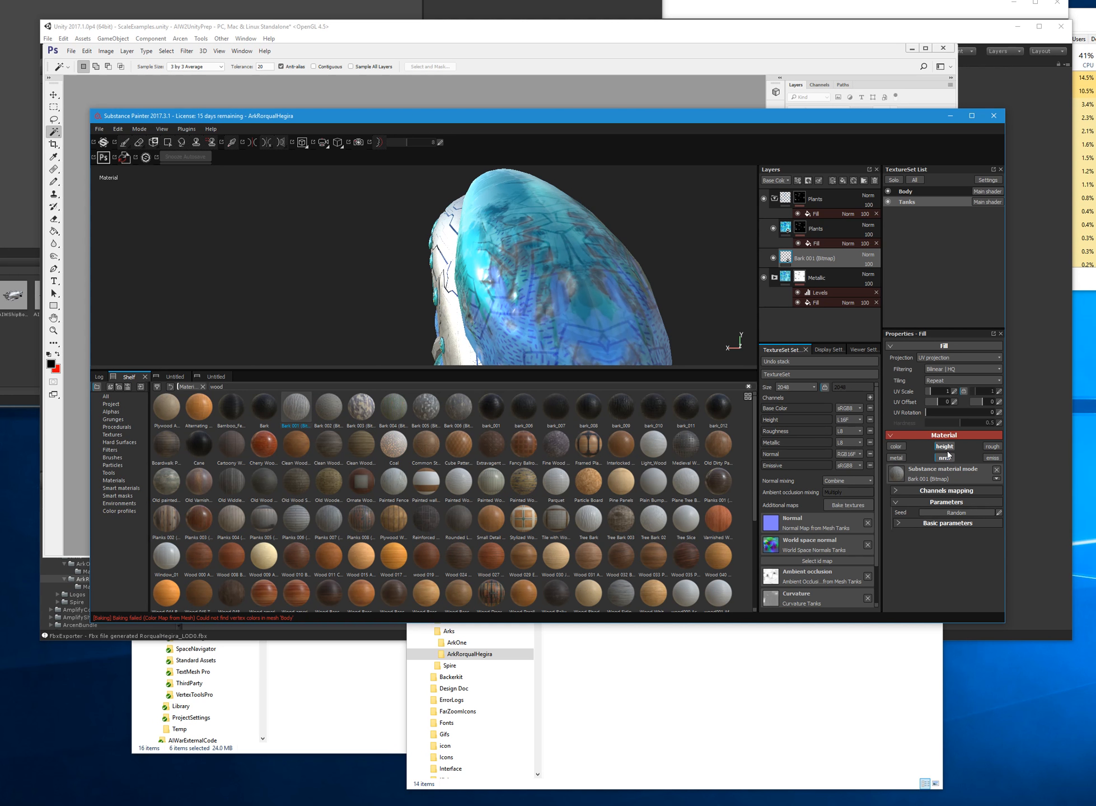
{"action": "left_click", "coordinate": [948, 450]}
{"action": "left_click_drag", "start_coordinate": [616, 263], "coordinate": [700, 280], "text": "alt"}
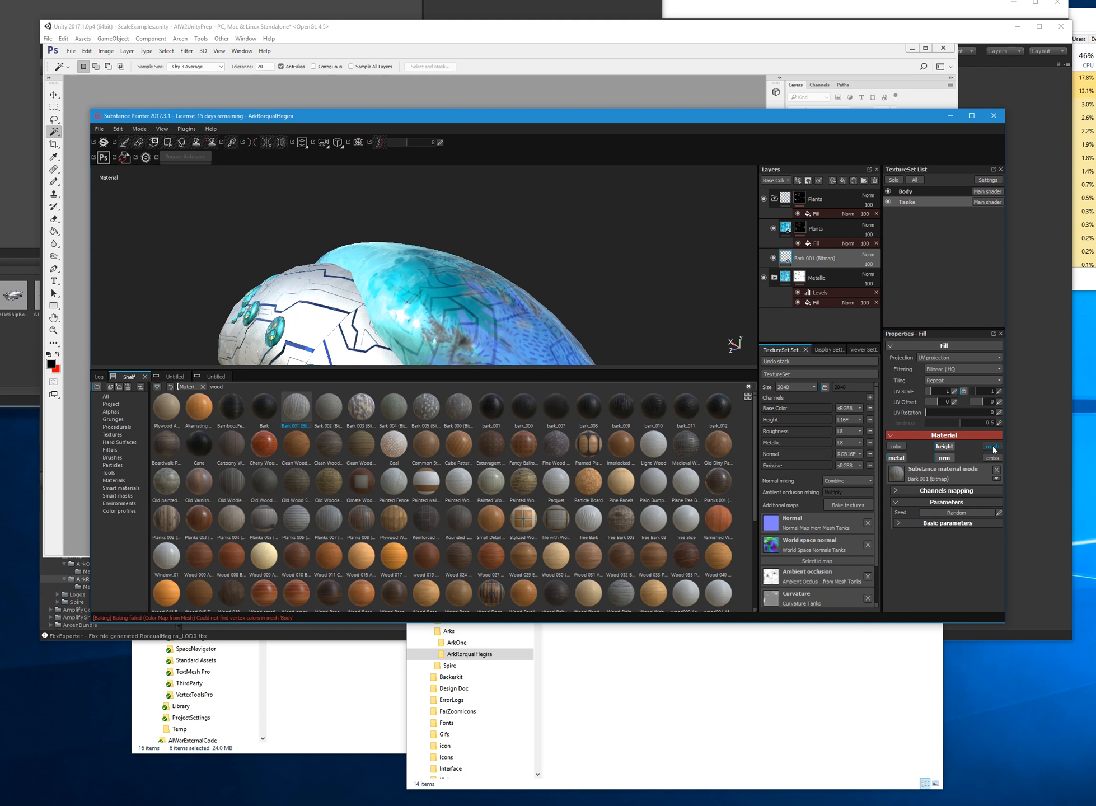
{"action": "left_click", "coordinate": [897, 457]}
{"action": "left_click_drag", "start_coordinate": [614, 306], "coordinate": [537, 302], "text": "alt"}
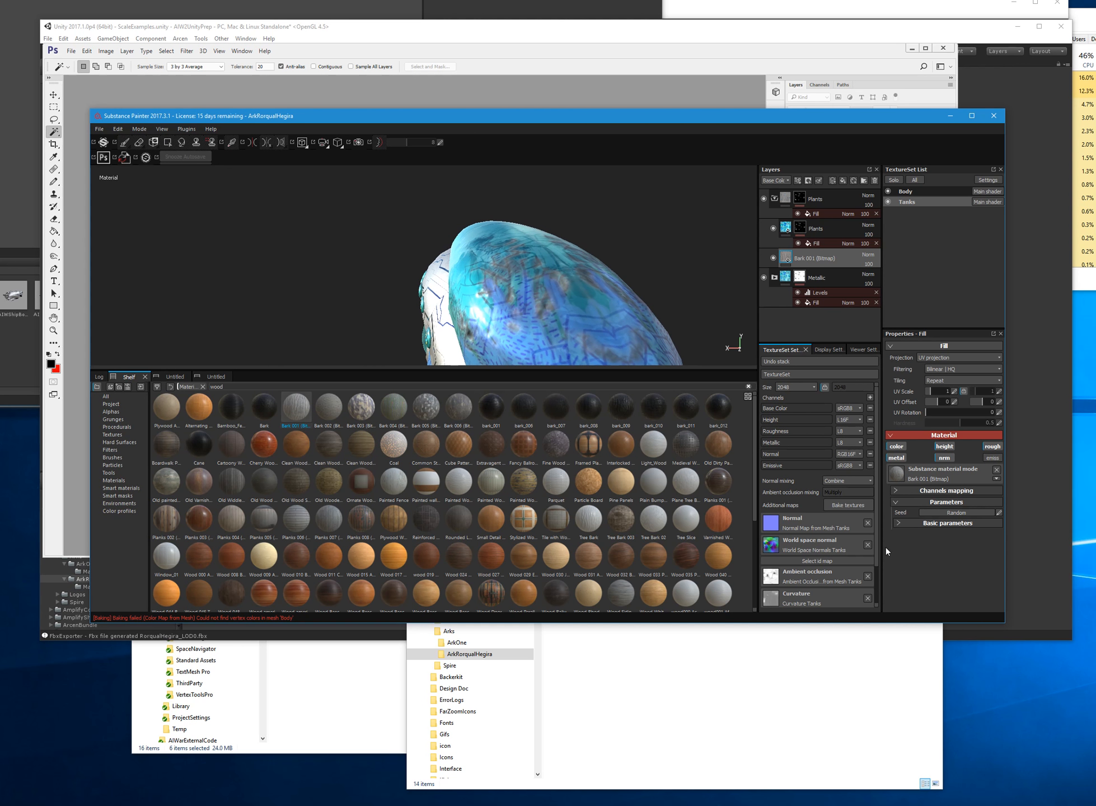
- Set the bark layer's Luminosity to 0.13 in its basic material parameters
{"action": "left_click", "coordinate": [896, 492]}
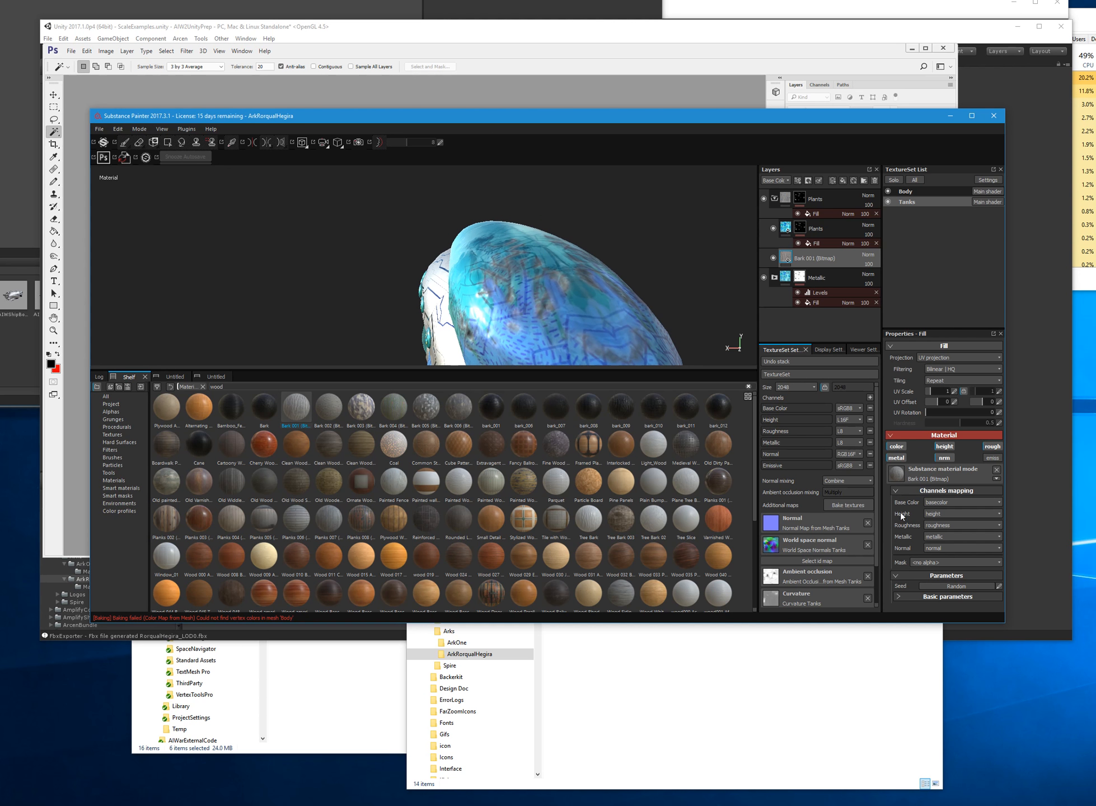
{"action": "left_click", "coordinate": [894, 491]}
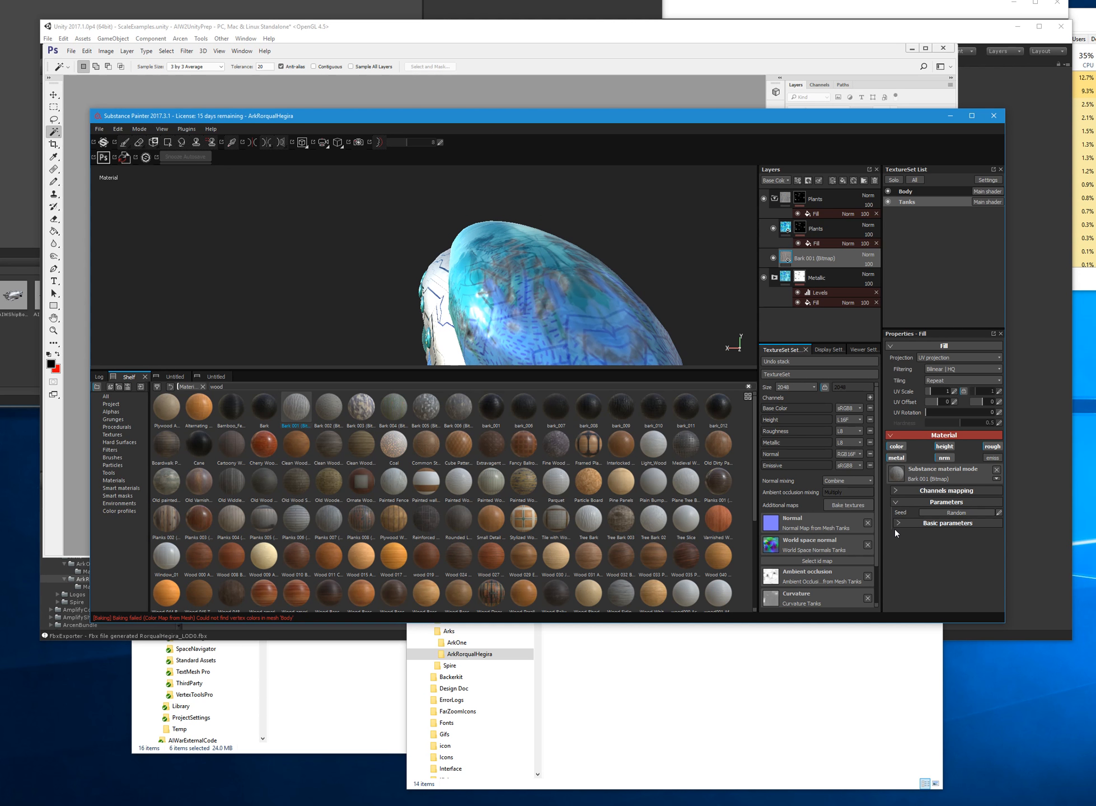
{"action": "left_click", "coordinate": [896, 522]}
{"action": "scroll", "coordinate": [924, 529], "scroll_direction": "down", "scroll_amount": 1}
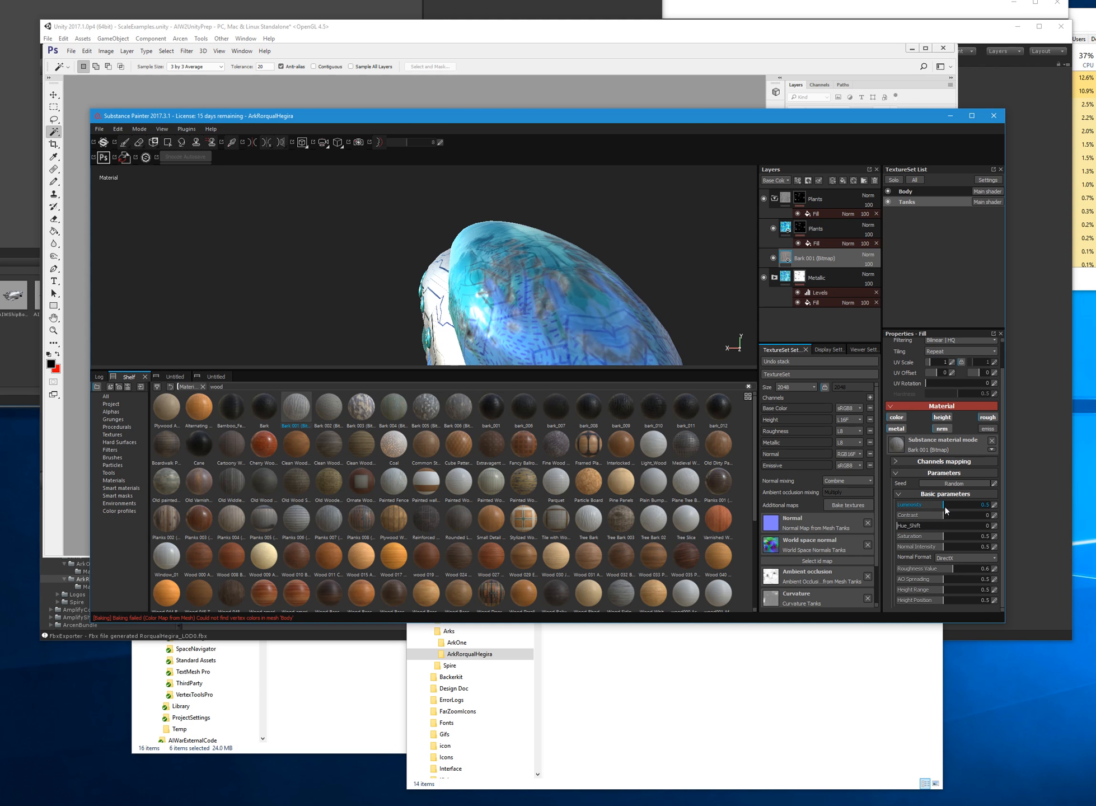
{"action": "left_click", "coordinate": [936, 505]}
{"action": "left_click_drag", "start_coordinate": [928, 505], "coordinate": [918, 503]}
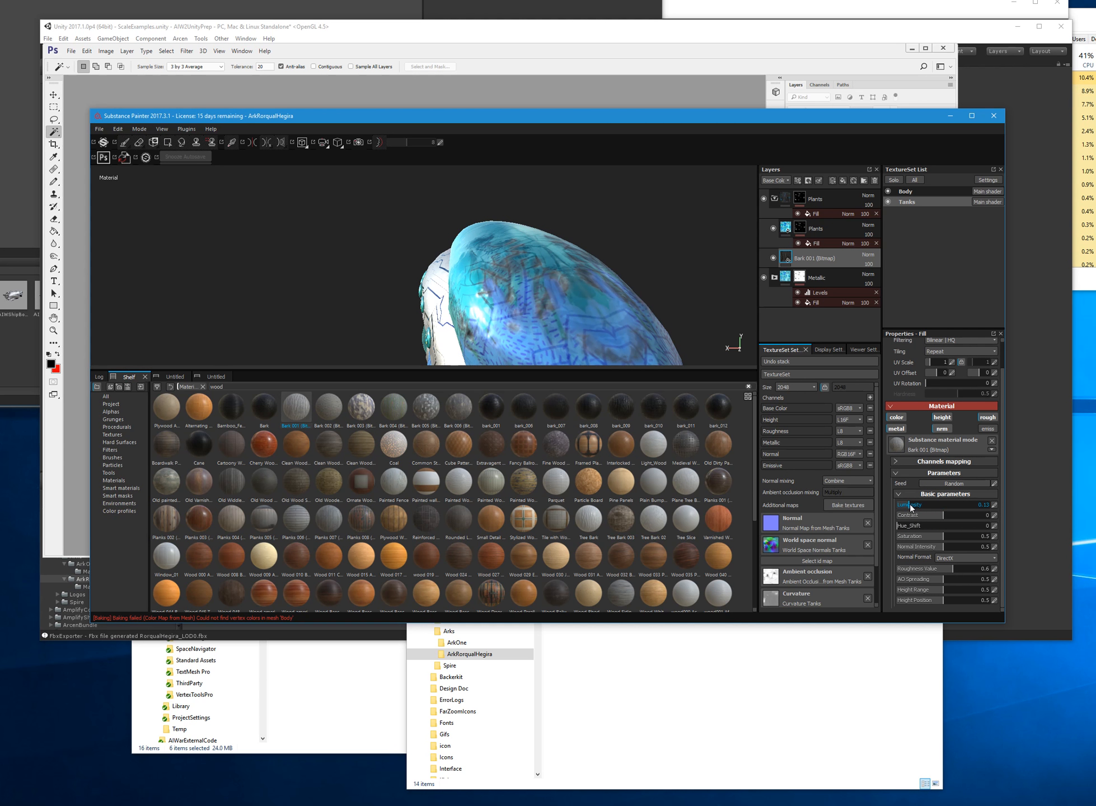
- Set the bark layer's UV scale to 24.7 and inspect the tank's surface
{"action": "mouse_move", "coordinate": [609, 305]}
{"action": "left_mouse_down", "text": "alt"}
{"action": "mouse_move", "coordinate": [599, 364]}
{"action": "mouse_move", "coordinate": [675, 307]}
{"action": "mouse_move", "coordinate": [663, 323]}
{"action": "left_mouse_up", "text": "alt"}
{"action": "mouse_move", "coordinate": [544, 347]}
{"action": "left_mouse_down", "text": "alt"}
{"action": "mouse_move", "coordinate": [631, 325]}
{"action": "mouse_move", "coordinate": [504, 336]}
{"action": "mouse_move", "coordinate": [538, 338]}
{"action": "mouse_move", "coordinate": [526, 336]}
{"action": "left_mouse_up", "text": "alt"}
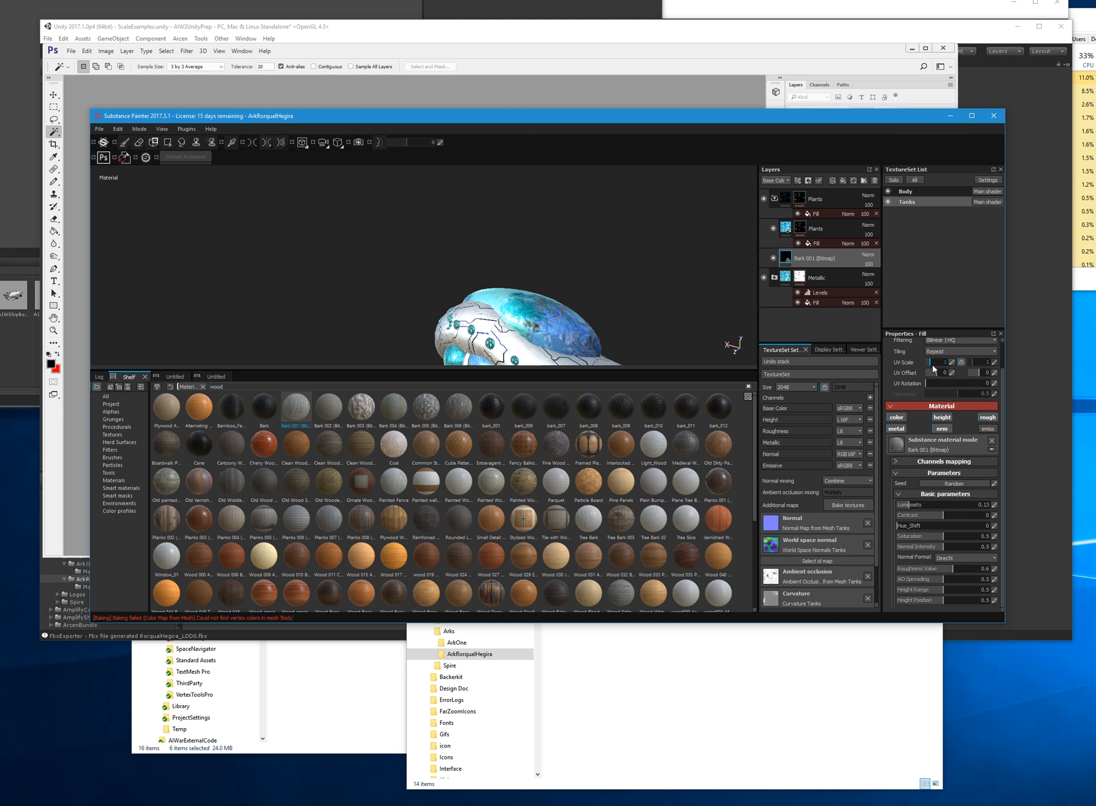
{"action": "type", "text": "24.7"}
{"action": "key", "text": "Return"}
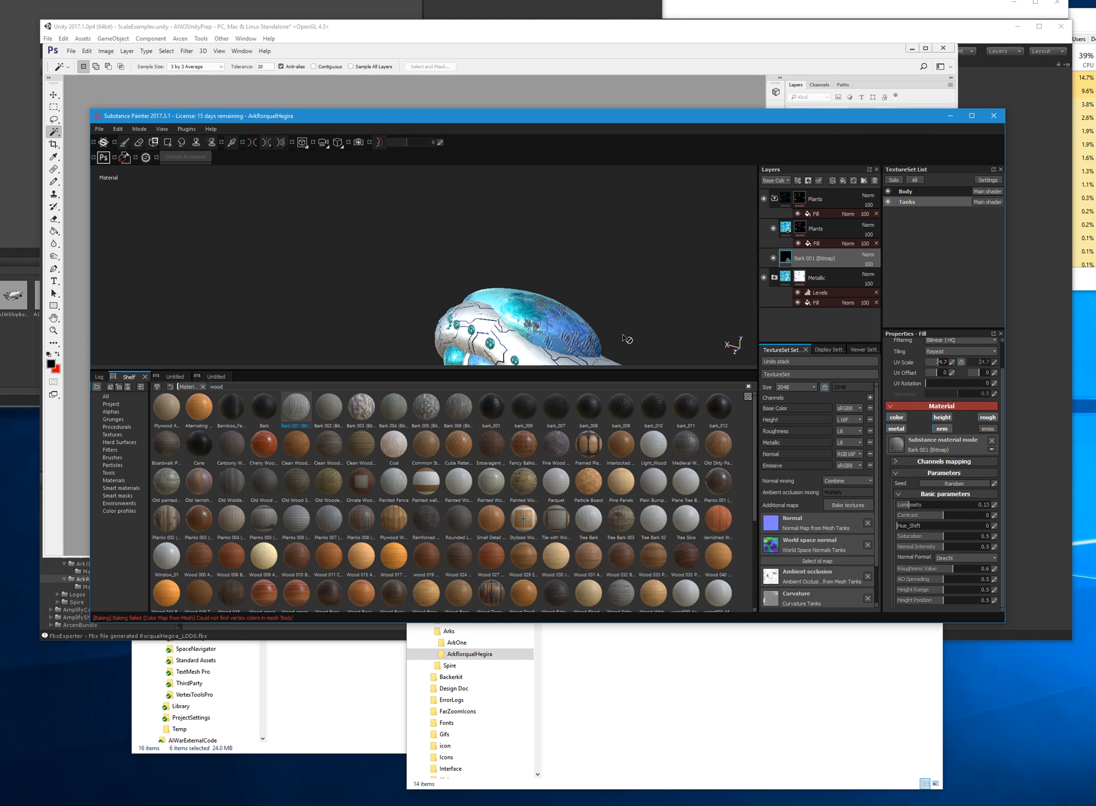
{"action": "scroll", "coordinate": [644, 339], "scroll_direction": "up", "scroll_amount": 2}
{"action": "left_click_drag", "start_coordinate": [644, 339], "coordinate": [559, 249], "text": "alt"}
{"action": "scroll", "coordinate": [549, 260], "scroll_direction": "up", "scroll_amount": 3}
{"action": "scroll", "coordinate": [548, 260], "scroll_direction": "down", "scroll_amount": 3}
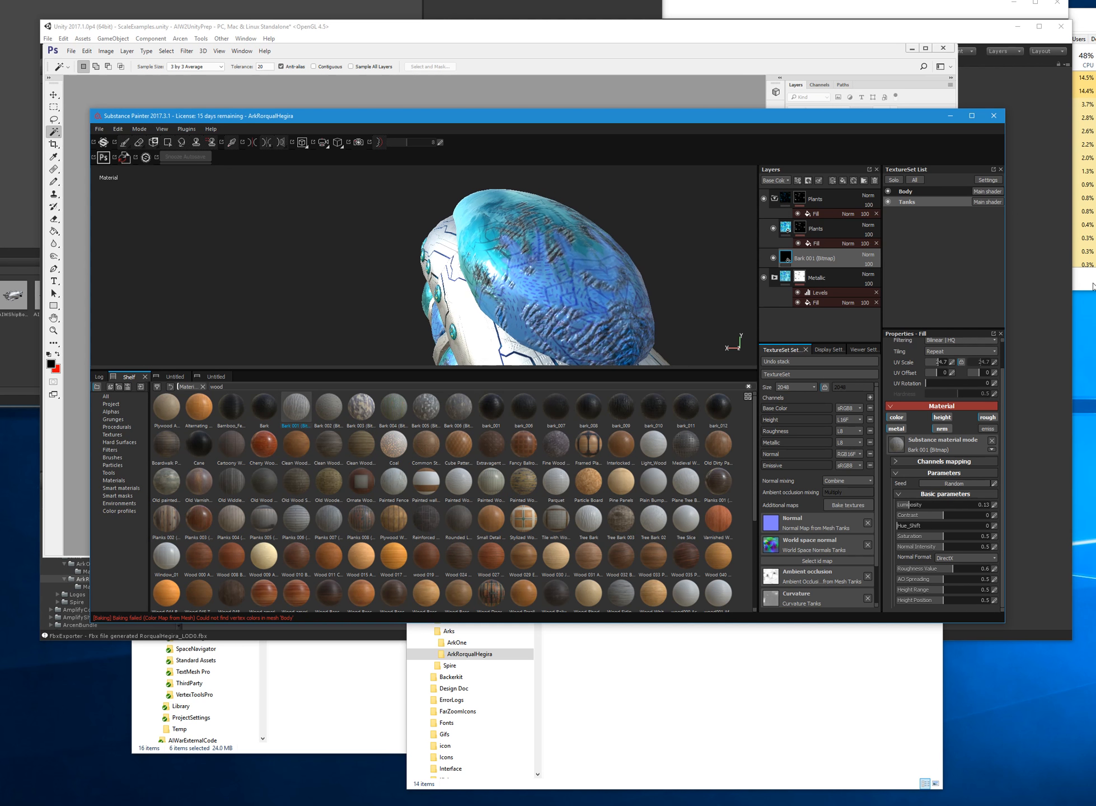
- Rotate the bark layer's UVs to 85.97 and set the UV scale to 41.85 after trying larger scales
{"action": "left_click_drag", "start_coordinate": [931, 383], "coordinate": [940, 386]}
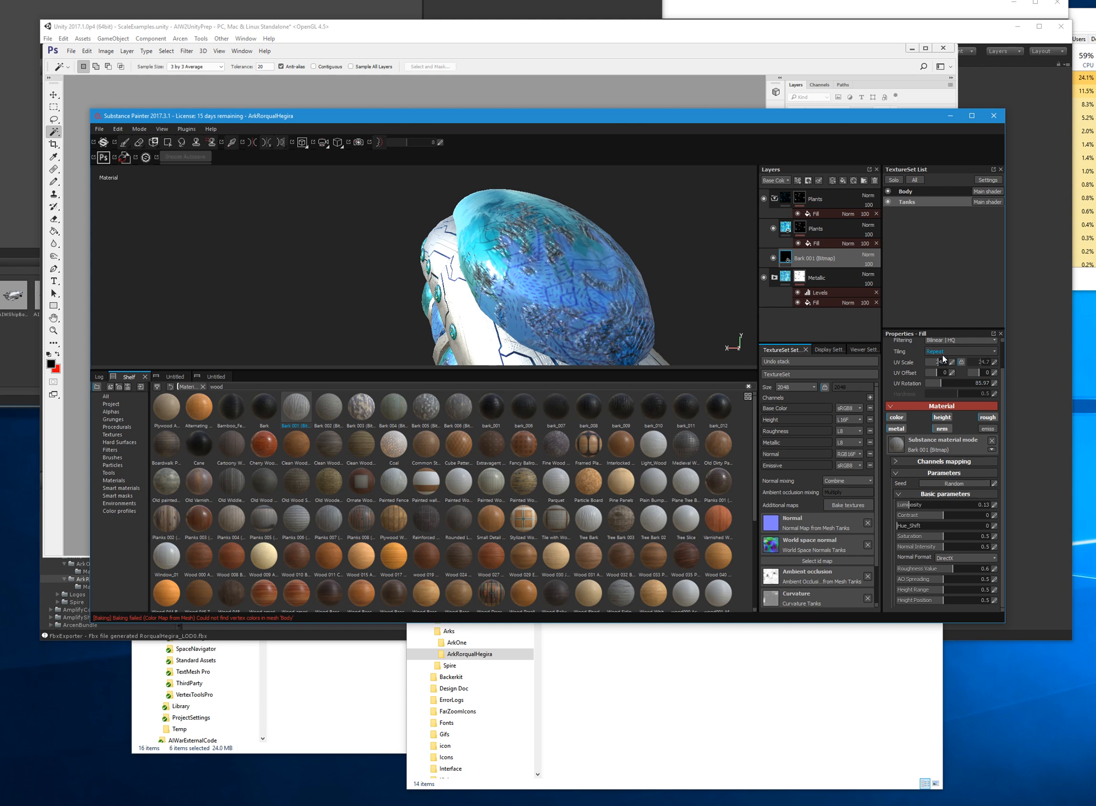
{"action": "double_click", "coordinate": [943, 362]}
{"action": "type", "text": "65.54"}
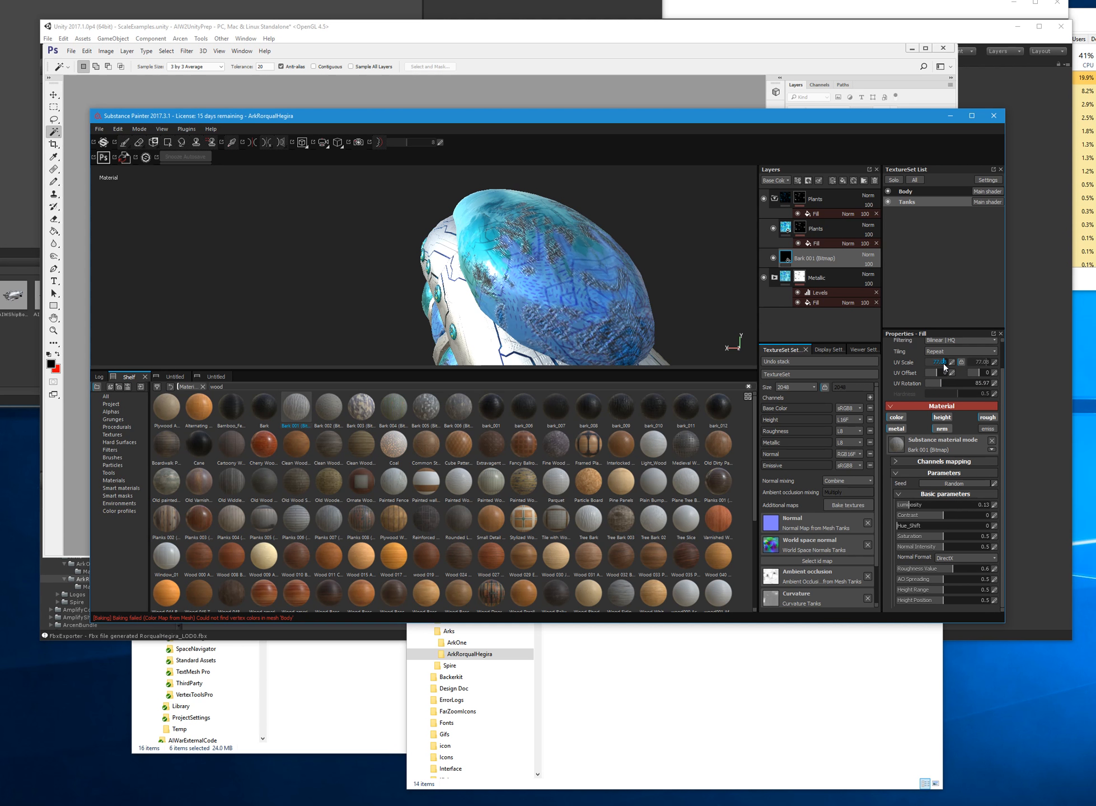
{"action": "type", "text": "104.07"}
{"action": "key", "text": "Return"}
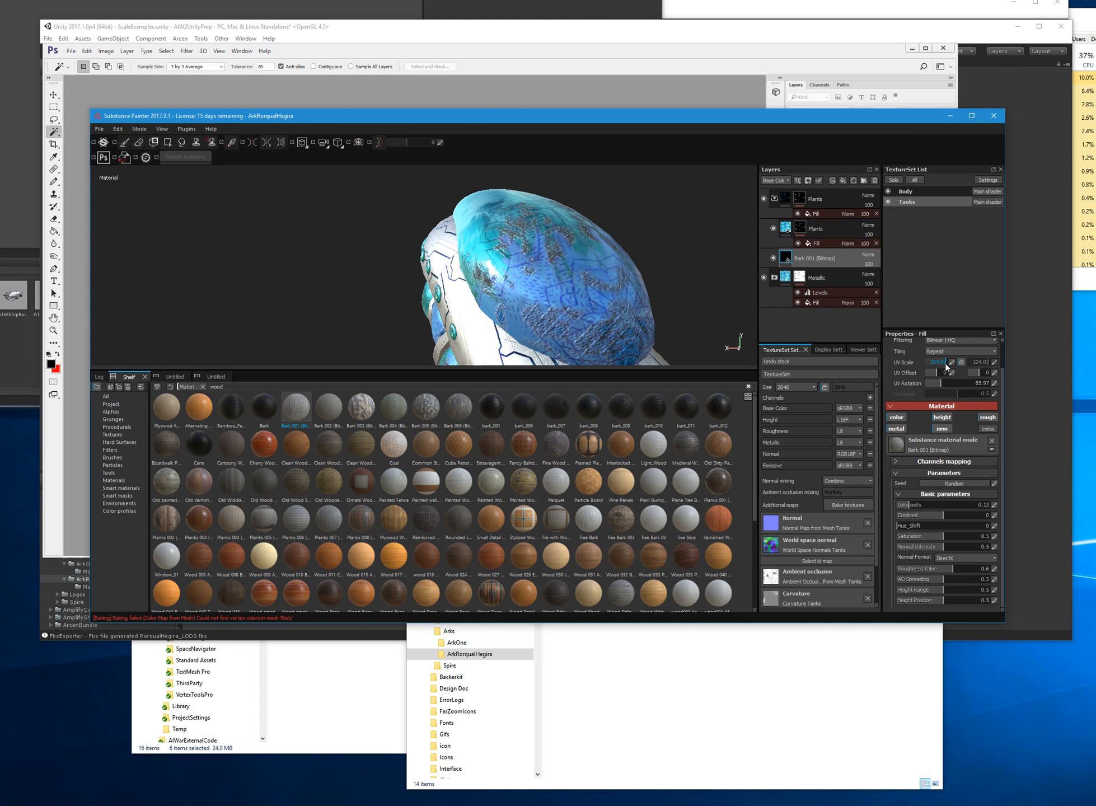
{"action": "type", "text": "60.23"}
{"action": "key", "text": "Return"}
{"action": "type", "text": "41.85"}
{"action": "key", "text": "Return"}
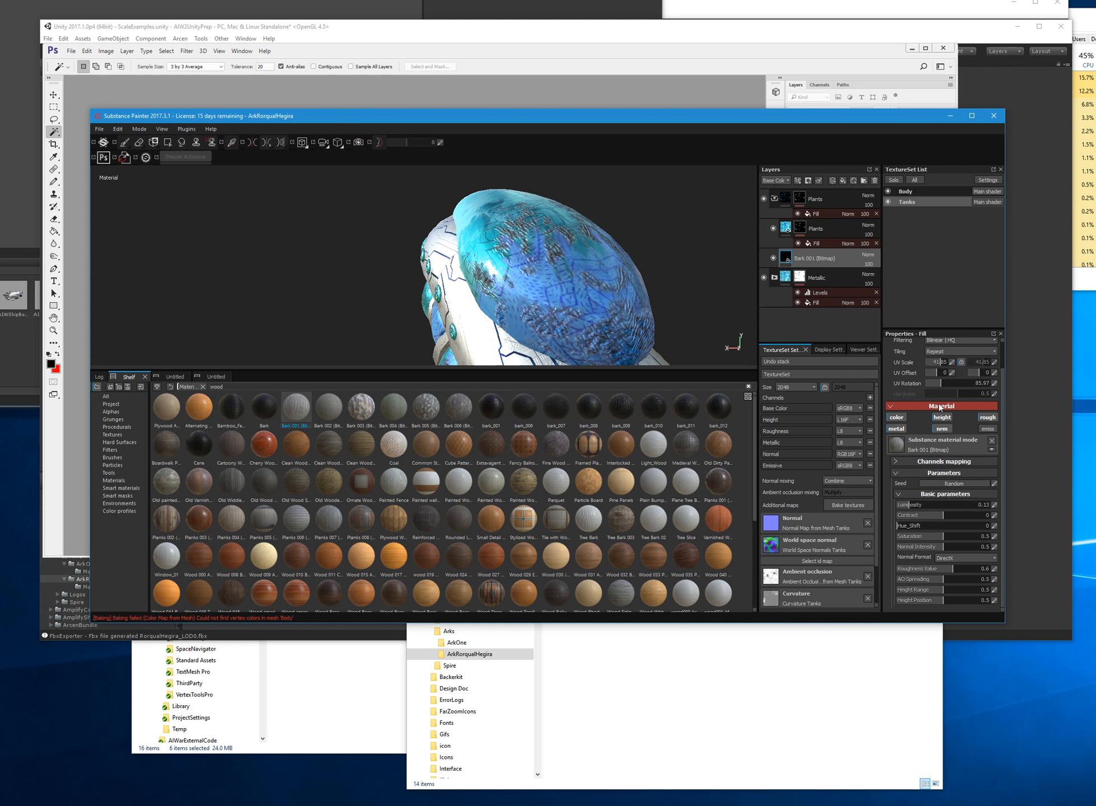
- Disable the roughness and metallic channels of the Bark 001 (Bitmap) layer
{"action": "left_click_drag", "start_coordinate": [493, 336], "coordinate": [536, 313], "text": "alt"}
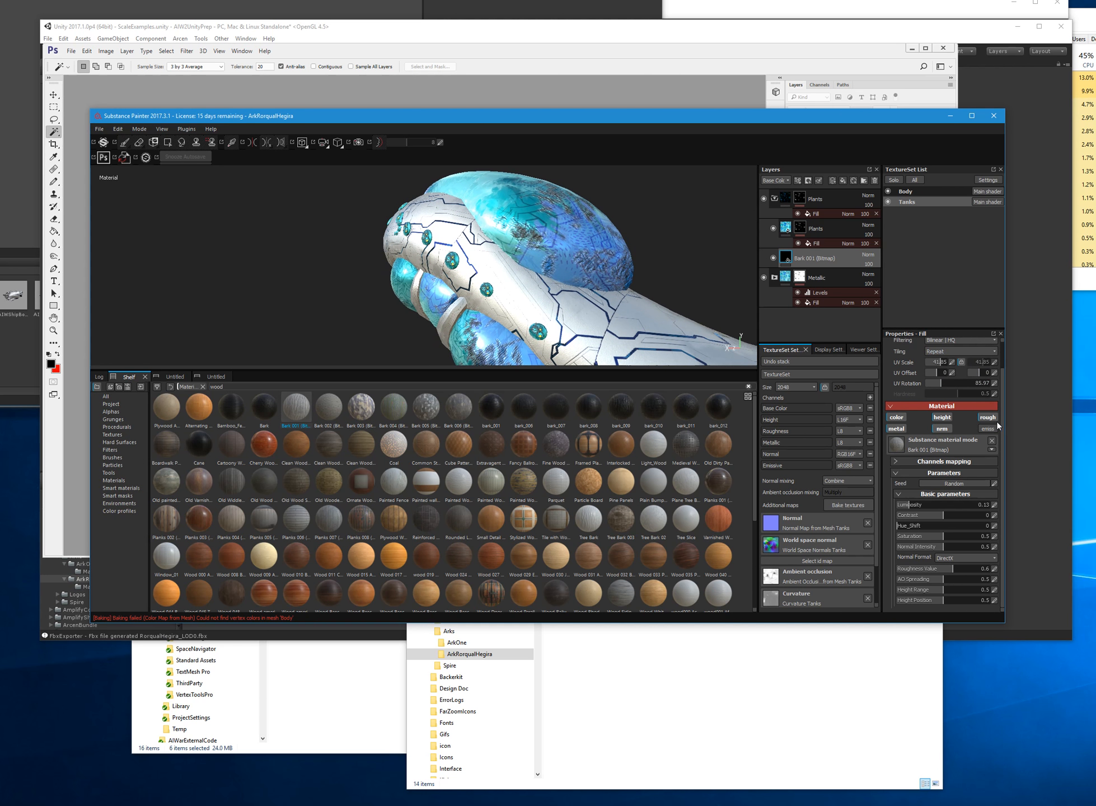
{"action": "scroll", "coordinate": [993, 421], "scroll_direction": "up", "scroll_amount": 2}
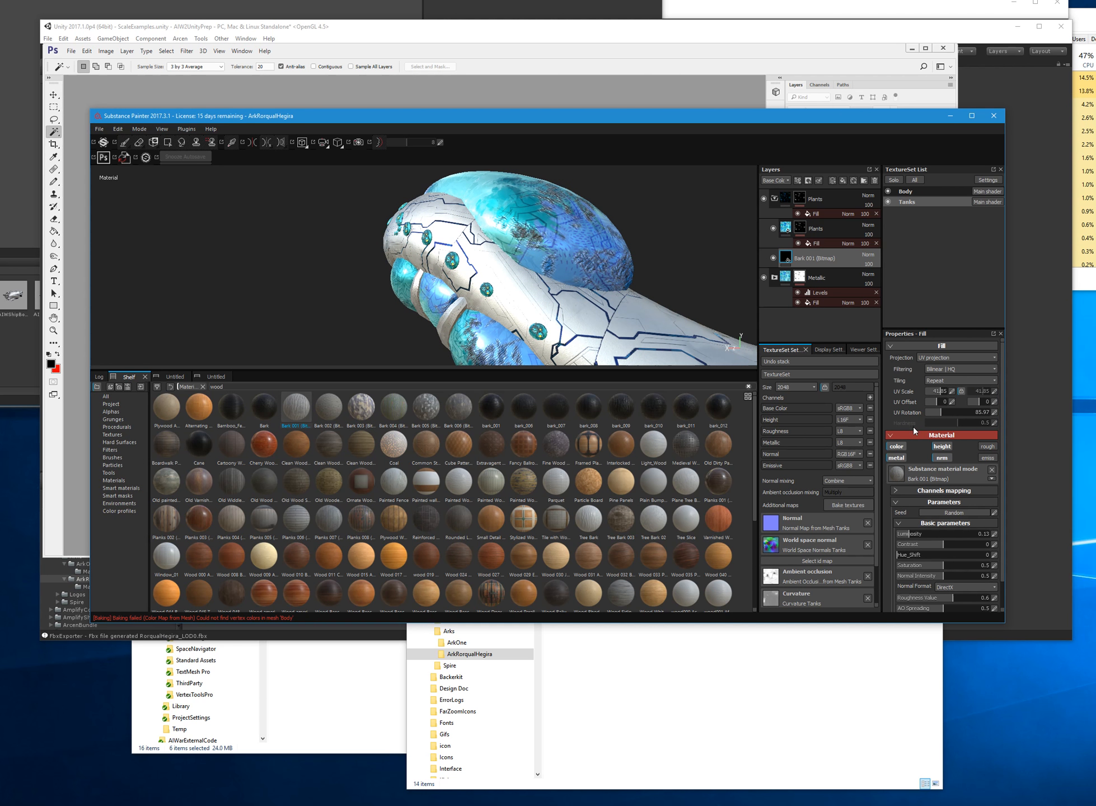
{"action": "left_click", "coordinate": [902, 457]}
{"action": "scroll", "coordinate": [913, 498], "scroll_direction": "down", "scroll_amount": 2}
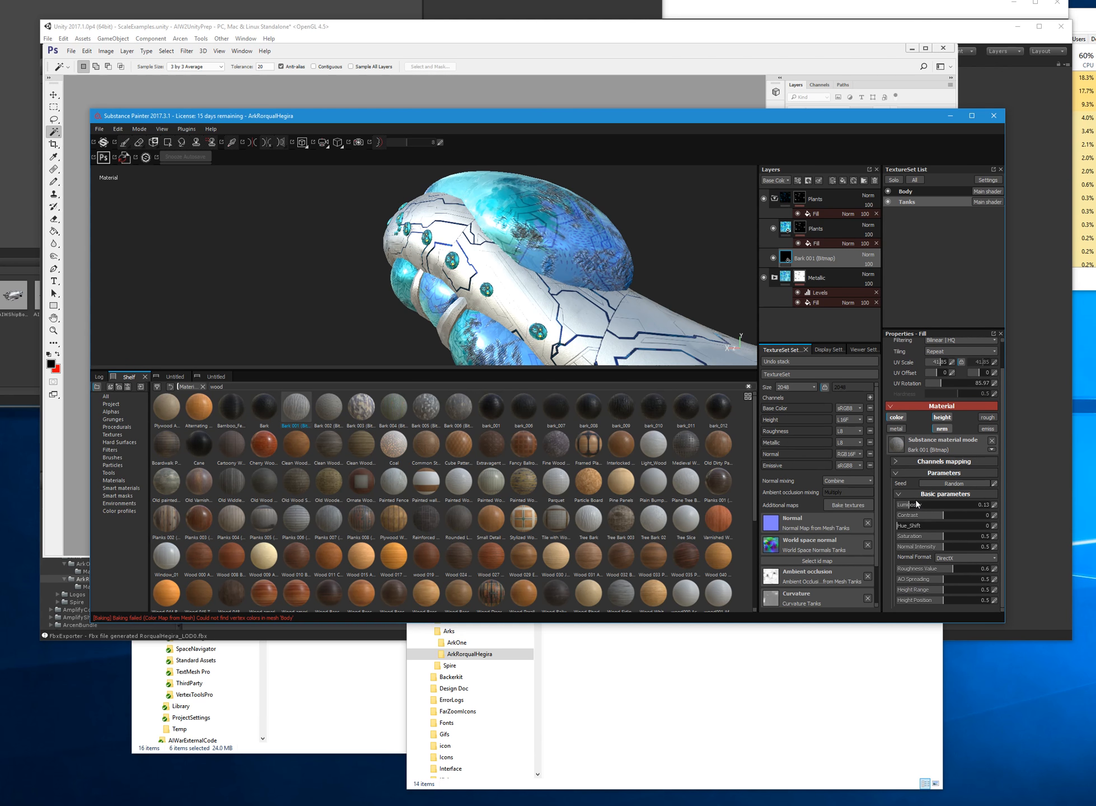
- Set the bark's Height Range to 0.09 and its Height Position to 0.41, checking the tank surface
{"action": "left_click", "coordinate": [930, 600]}
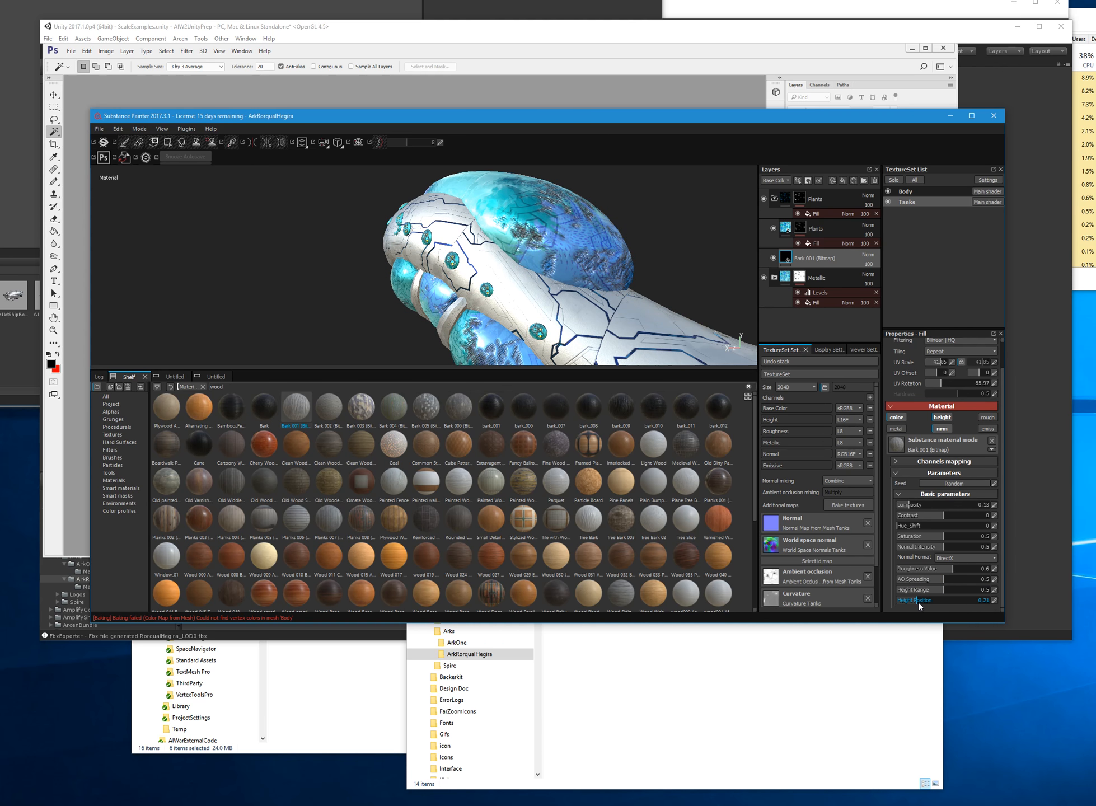
{"action": "left_click_drag", "start_coordinate": [700, 314], "coordinate": [623, 268], "text": "alt"}
{"action": "left_click", "coordinate": [911, 590]}
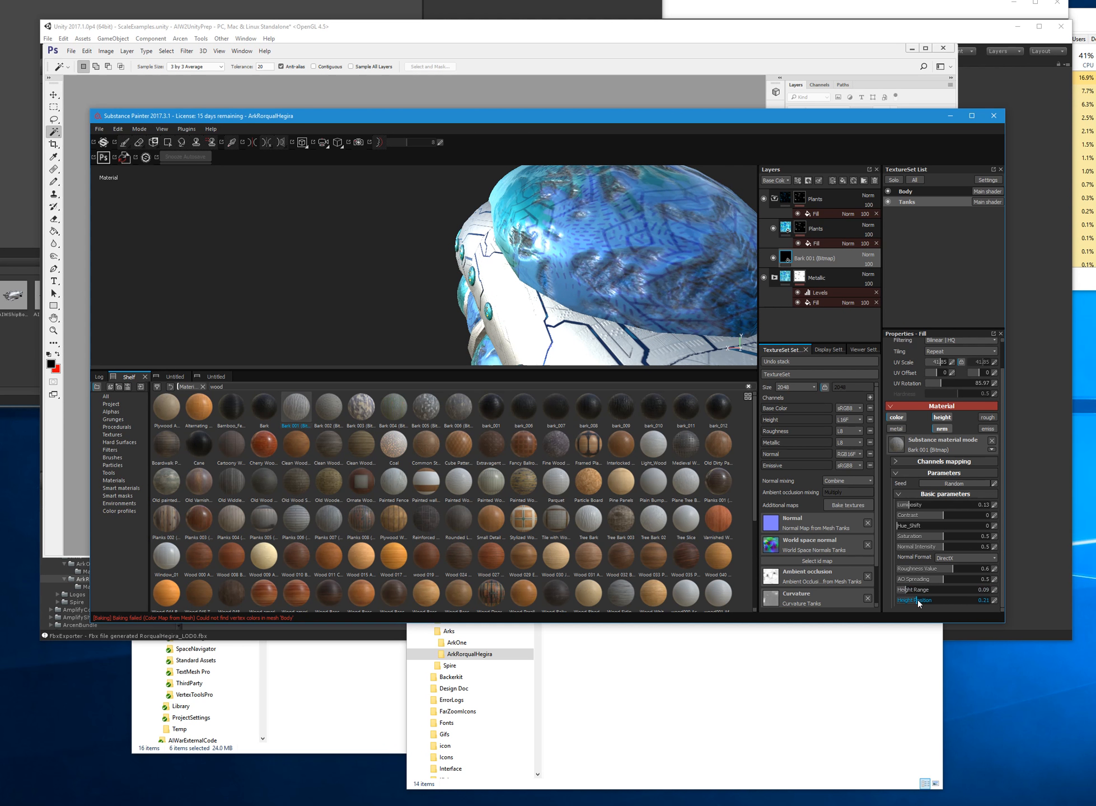
{"action": "left_click", "coordinate": [935, 598]}
{"action": "left_click_drag", "start_coordinate": [614, 300], "coordinate": [643, 302], "text": "alt"}
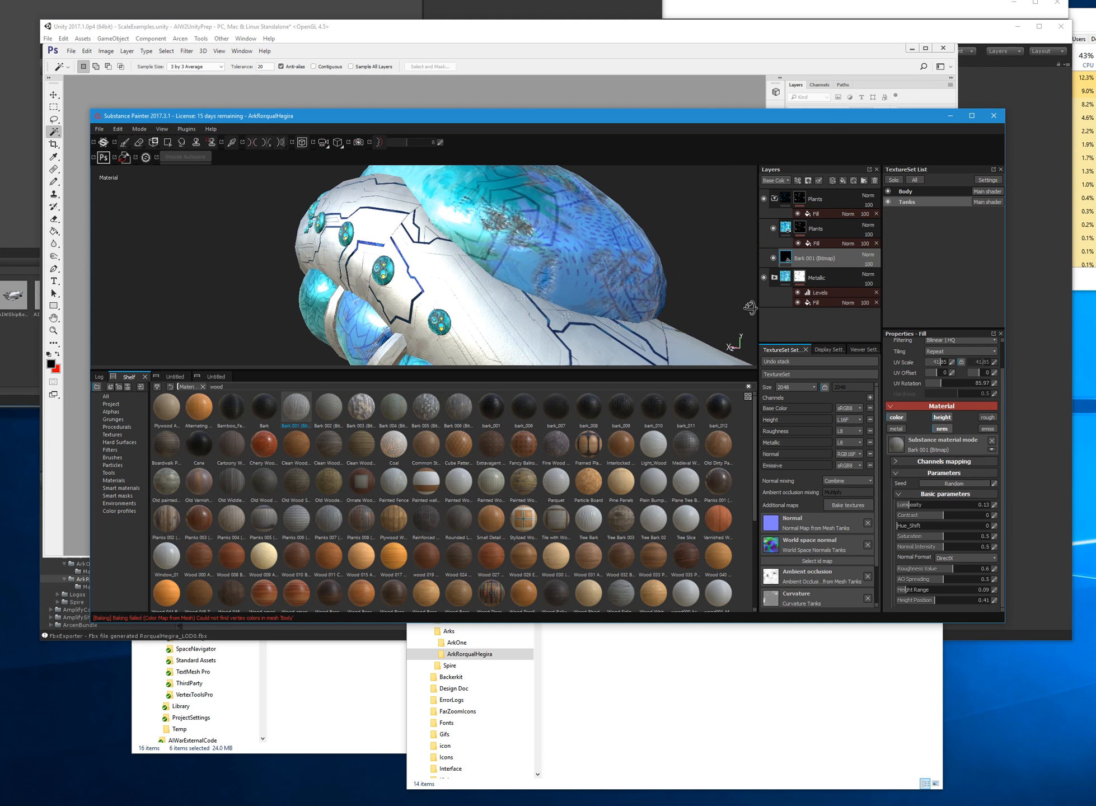
- Set the bark's Height Range to 0.08 and its Height Position to 0.5
{"action": "scroll", "coordinate": [677, 302], "scroll_direction": "up", "scroll_amount": 3}
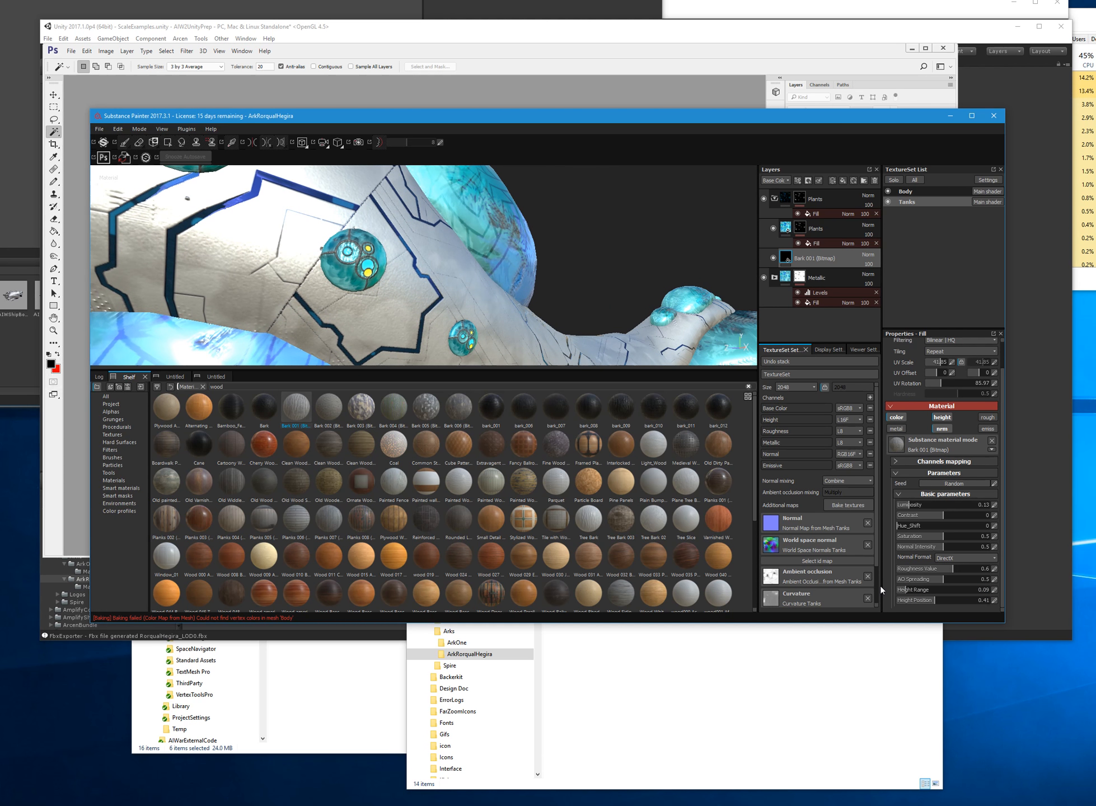
{"action": "left_click", "coordinate": [902, 591]}
{"action": "left_click_drag", "start_coordinate": [902, 592], "coordinate": [963, 592]}
{"action": "left_click_drag", "start_coordinate": [643, 326], "coordinate": [311, 306], "text": "alt"}
{"action": "left_click_drag", "start_coordinate": [916, 590], "coordinate": [904, 589]}
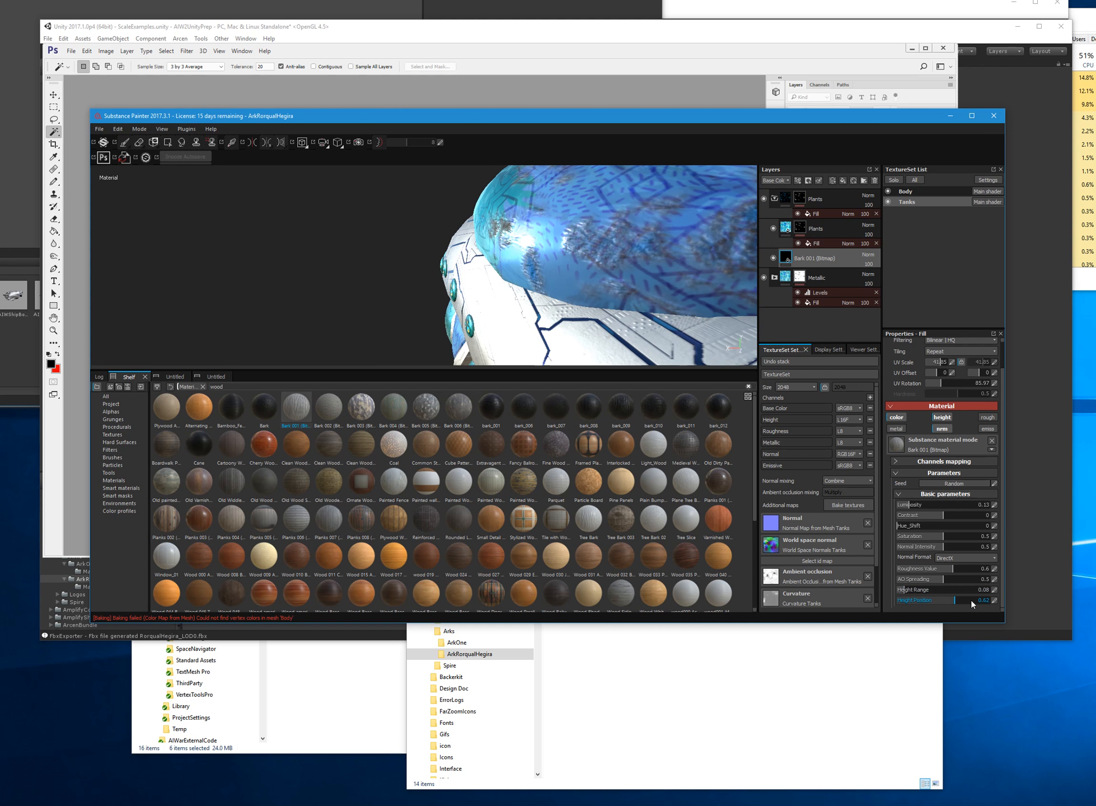
{"action": "left_click_drag", "start_coordinate": [667, 283], "coordinate": [482, 274], "text": "alt"}
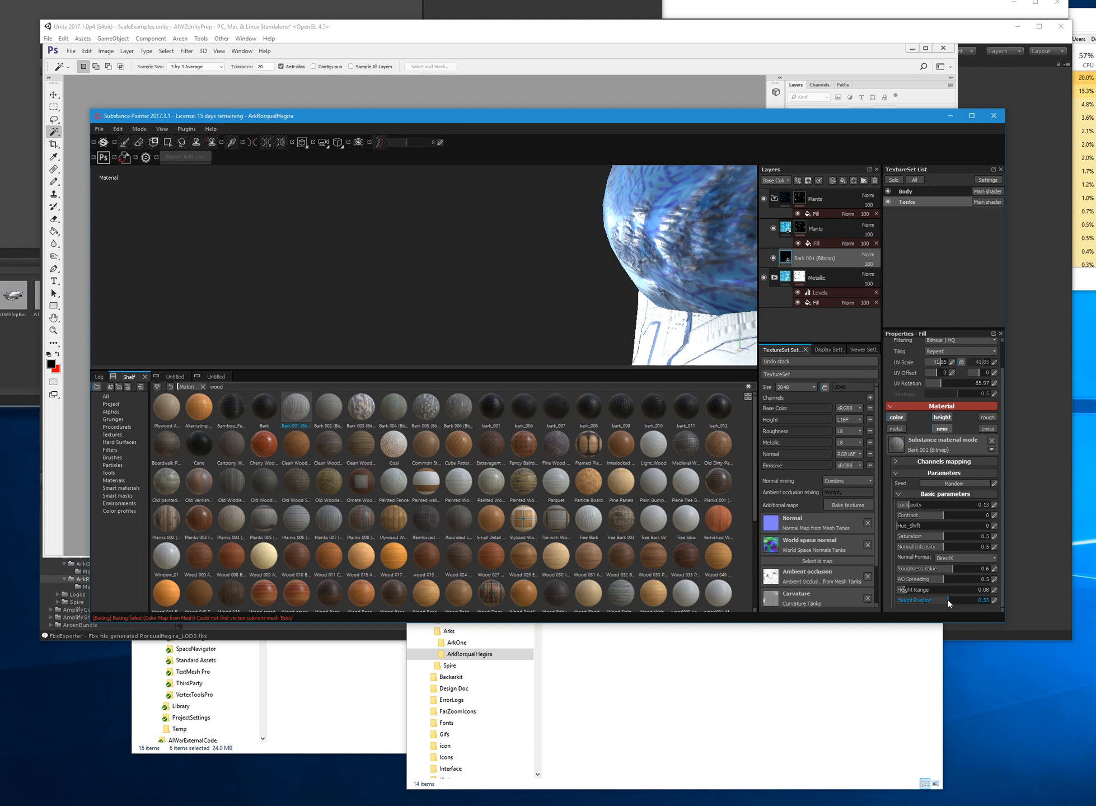
{"action": "left_click_drag", "start_coordinate": [946, 600], "coordinate": [942, 600]}
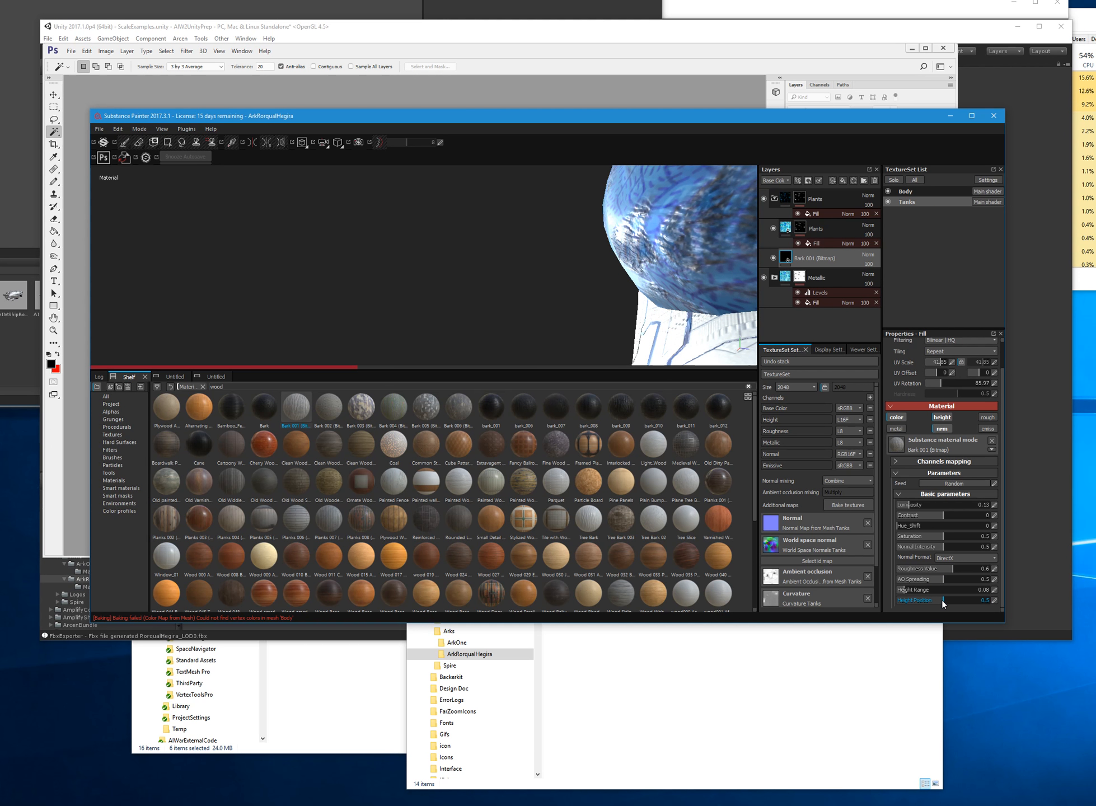
- Inspect the tank, hide the Bark 001 (Bitmap) layer, and add Wood american cherry above it inside the Plants folder
{"action": "left_click_drag", "start_coordinate": [502, 282], "coordinate": [392, 280], "text": "alt"}
{"action": "middle_click_drag", "start_coordinate": [504, 296], "coordinate": [514, 303], "text": "alt"}
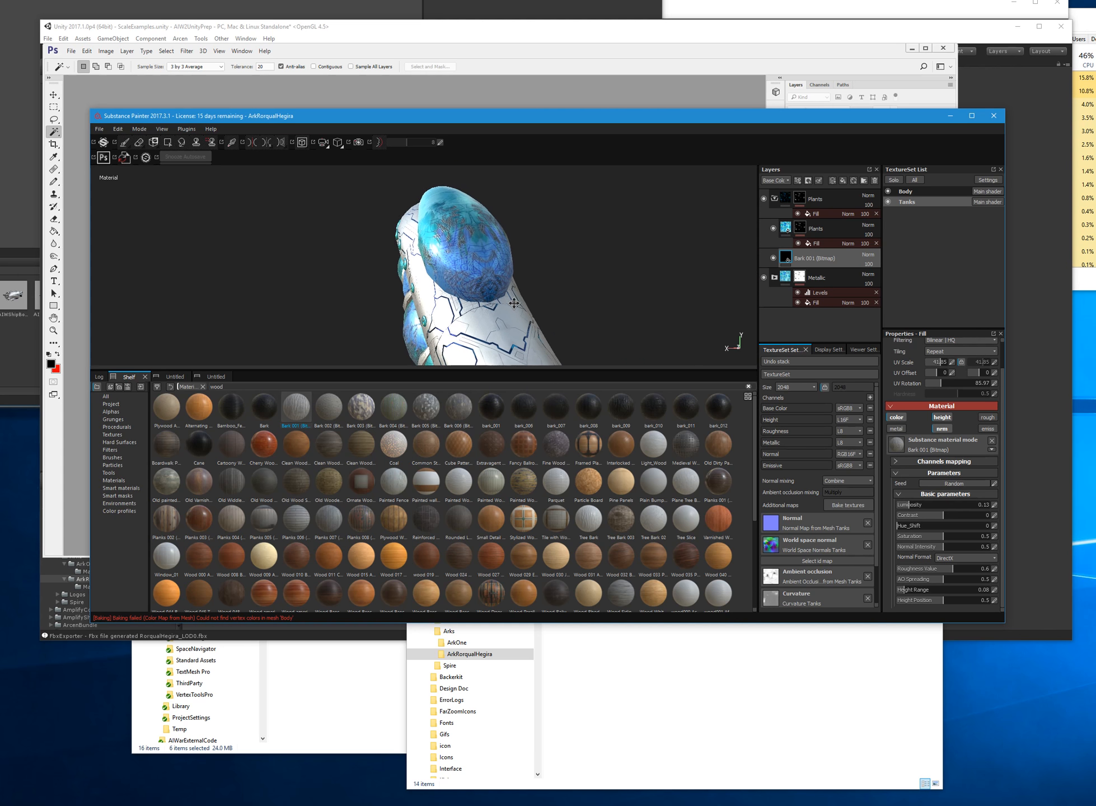
{"action": "left_click_drag", "start_coordinate": [605, 267], "coordinate": [591, 307], "text": "alt"}
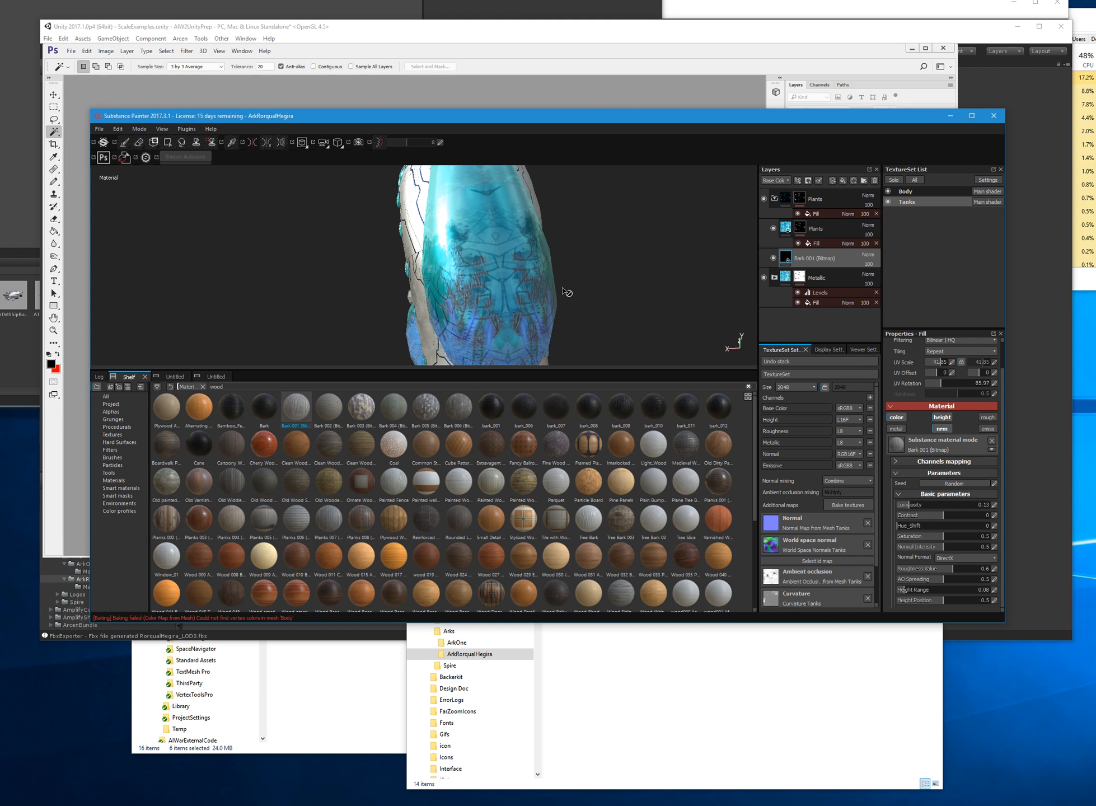
{"action": "left_click", "coordinate": [773, 258]}
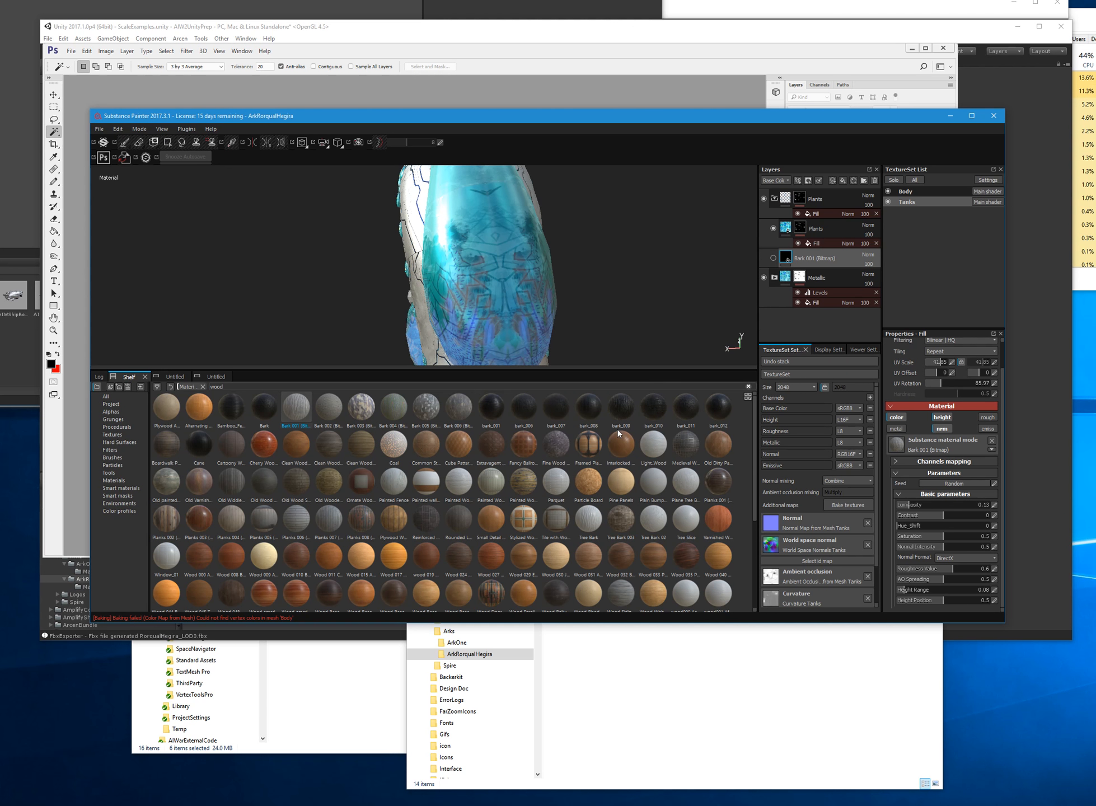
{"action": "left_click_drag", "start_coordinate": [262, 596], "coordinate": [802, 251]}
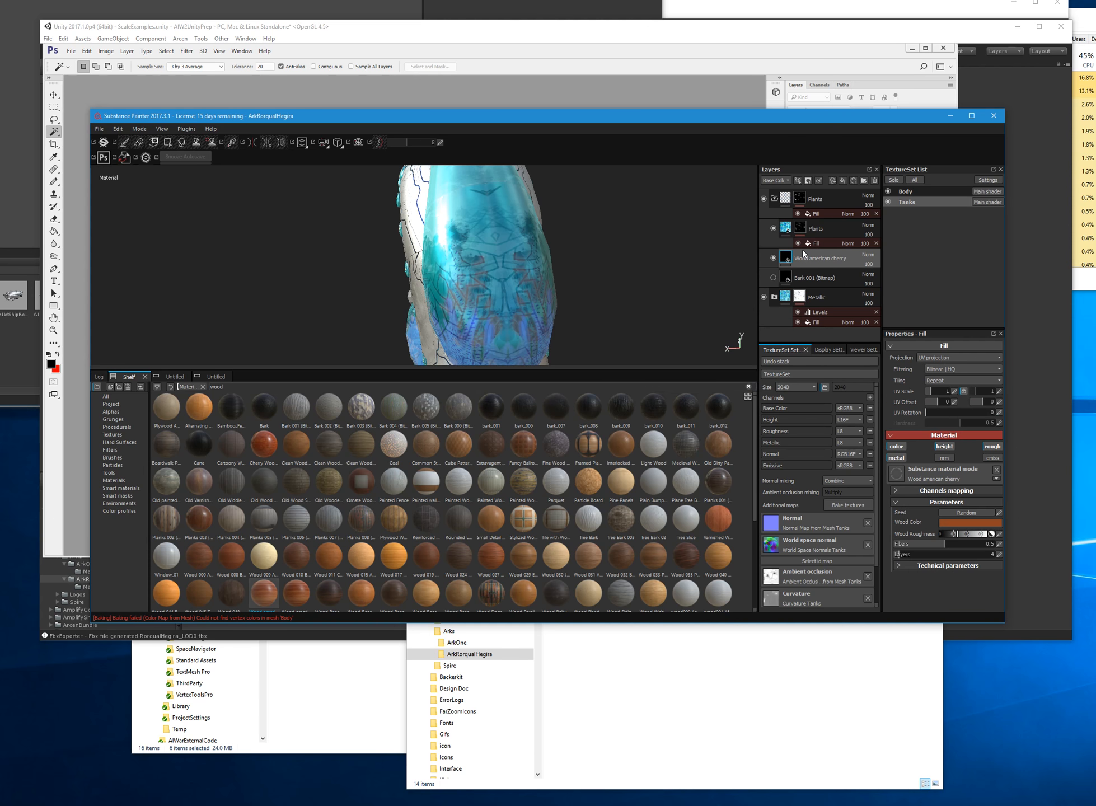
- Darken the Wood american cherry layer's Wood Color to brown with RGB 0.240, 0.102, 0.037
{"action": "mouse_move", "coordinate": [510, 280]}
{"action": "left_mouse_down", "text": "alt"}
{"action": "mouse_move", "coordinate": [708, 319]}
{"action": "mouse_move", "coordinate": [584, 296]}
{"action": "mouse_move", "coordinate": [450, 333]}
{"action": "left_mouse_up", "text": "alt"}
{"action": "middle_click_drag", "start_coordinate": [462, 336], "coordinate": [473, 259], "text": "alt"}
{"action": "left_click", "coordinate": [949, 523]}
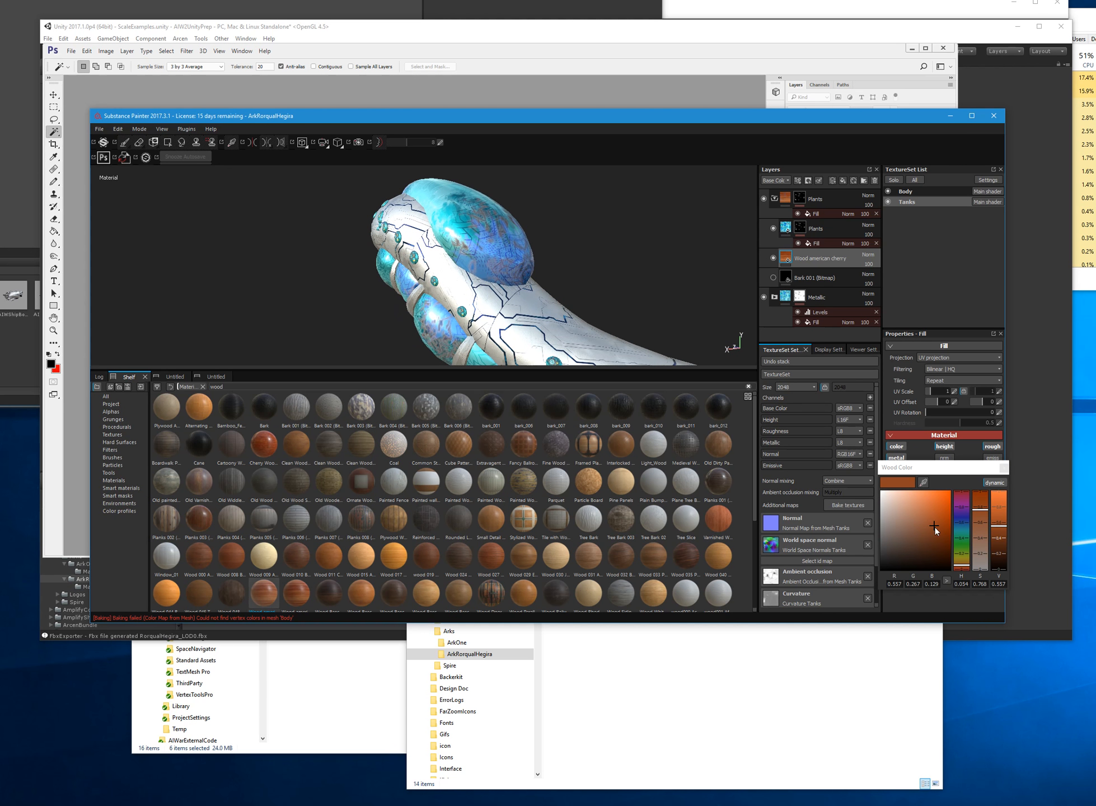
{"action": "left_click", "coordinate": [939, 552]}
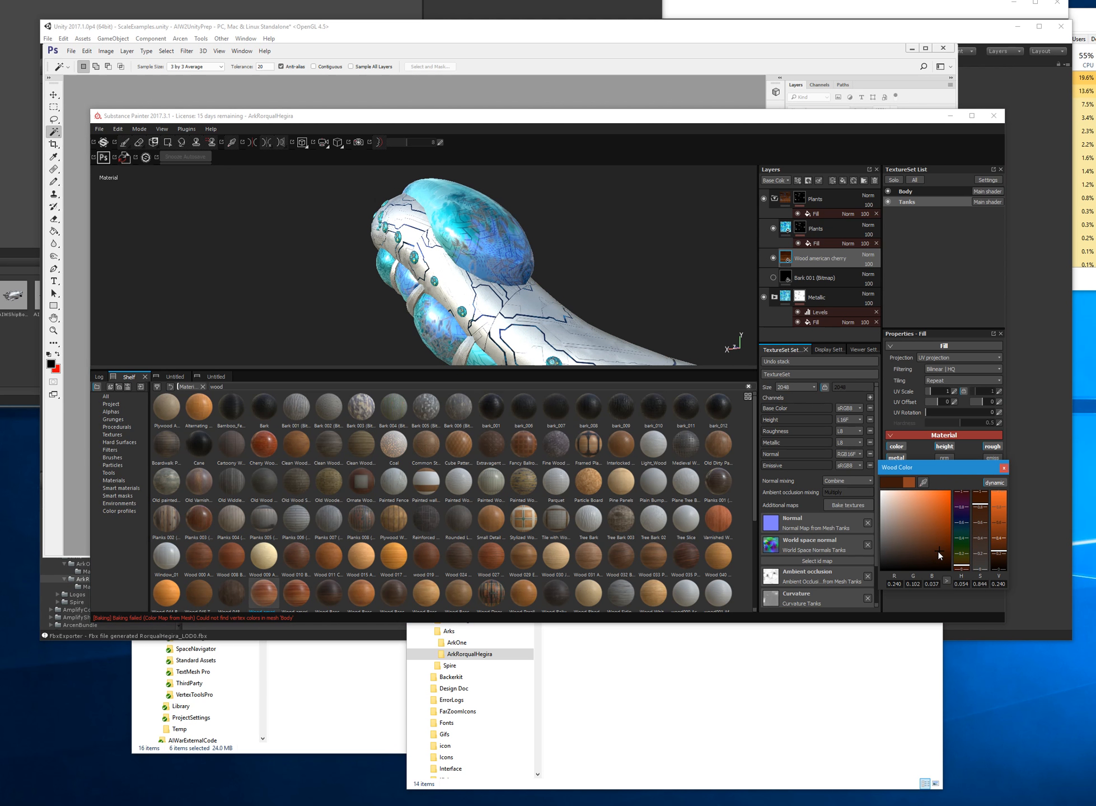
{"action": "left_click", "coordinate": [1005, 468]}
- Set the Wood american cherry layer's UV scale to 60.75 and inspect the tank from several angles
{"action": "left_click_drag", "start_coordinate": [628, 250], "coordinate": [537, 246], "text": "alt"}
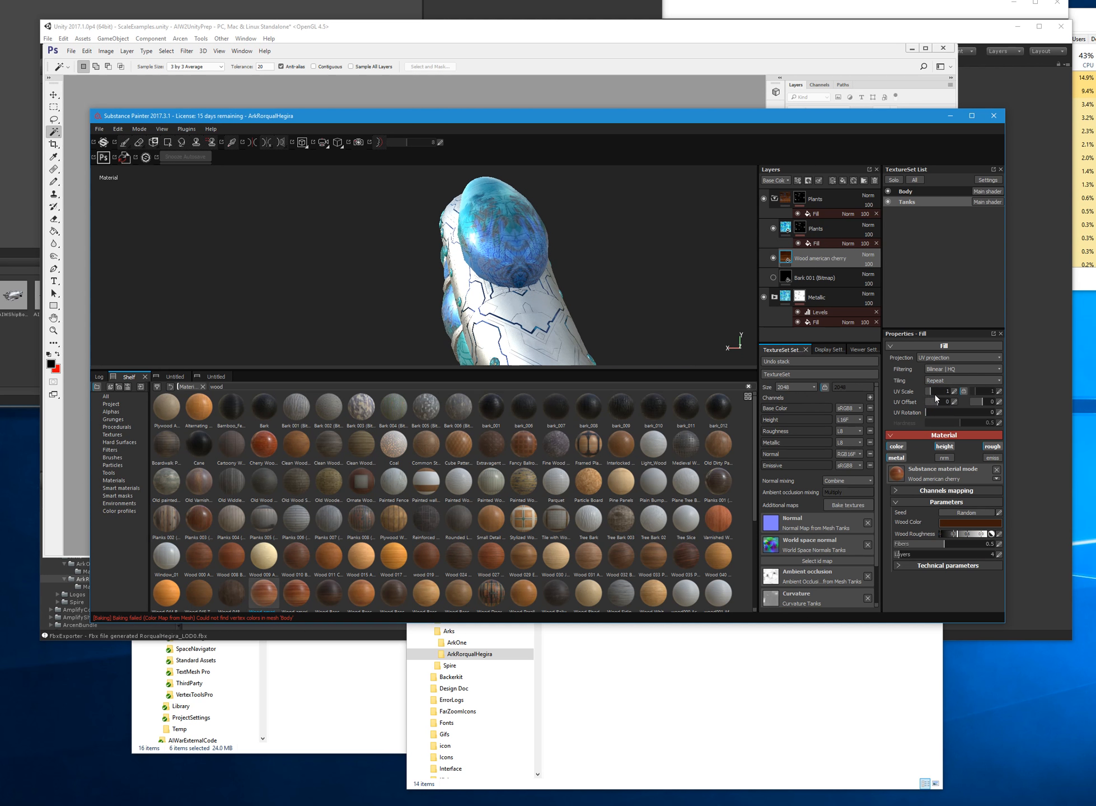
{"action": "left_click", "coordinate": [941, 389]}
{"action": "left_click_drag", "start_coordinate": [515, 182], "coordinate": [495, 217], "text": "alt"}
{"action": "left_click_drag", "start_coordinate": [407, 338], "coordinate": [544, 348], "text": "alt"}
{"action": "middle_click_drag", "start_coordinate": [558, 327], "coordinate": [552, 256], "text": "alt"}
- Set the cherry wood layer's Wood Color to near-black brown with RGB 0.060, 0.025, 0.009
{"action": "left_click", "coordinate": [958, 522]}
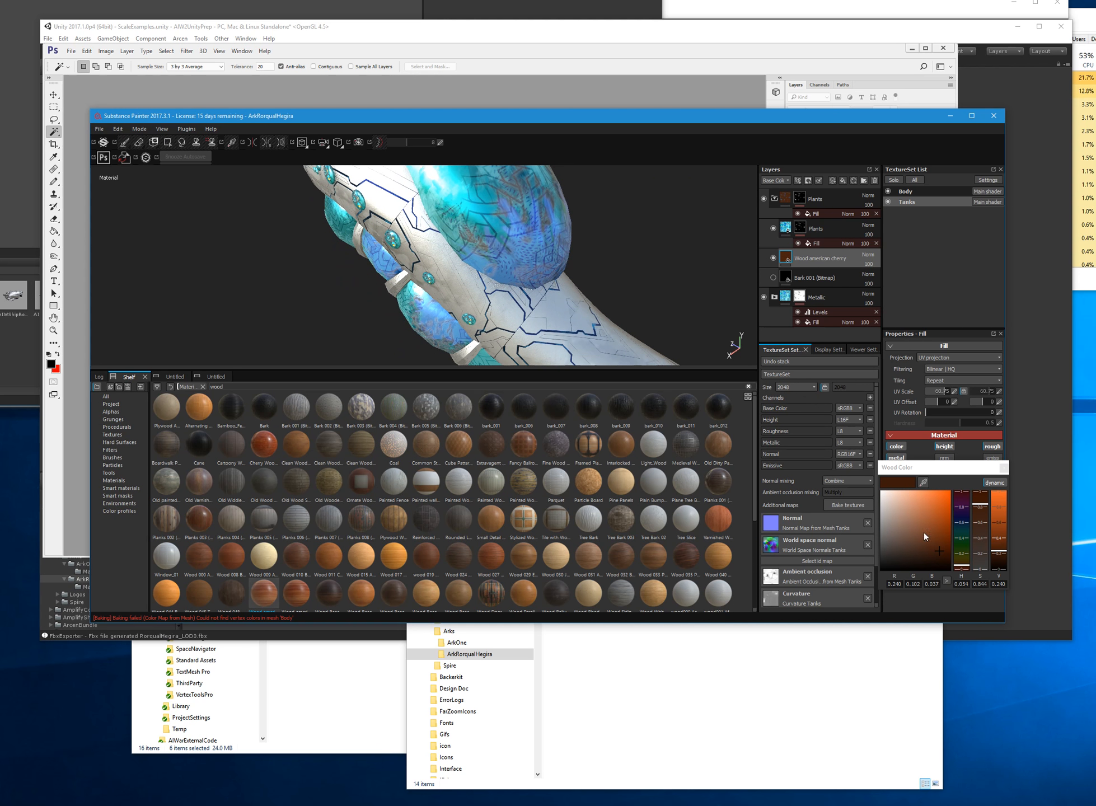
{"action": "left_click", "coordinate": [938, 560]}
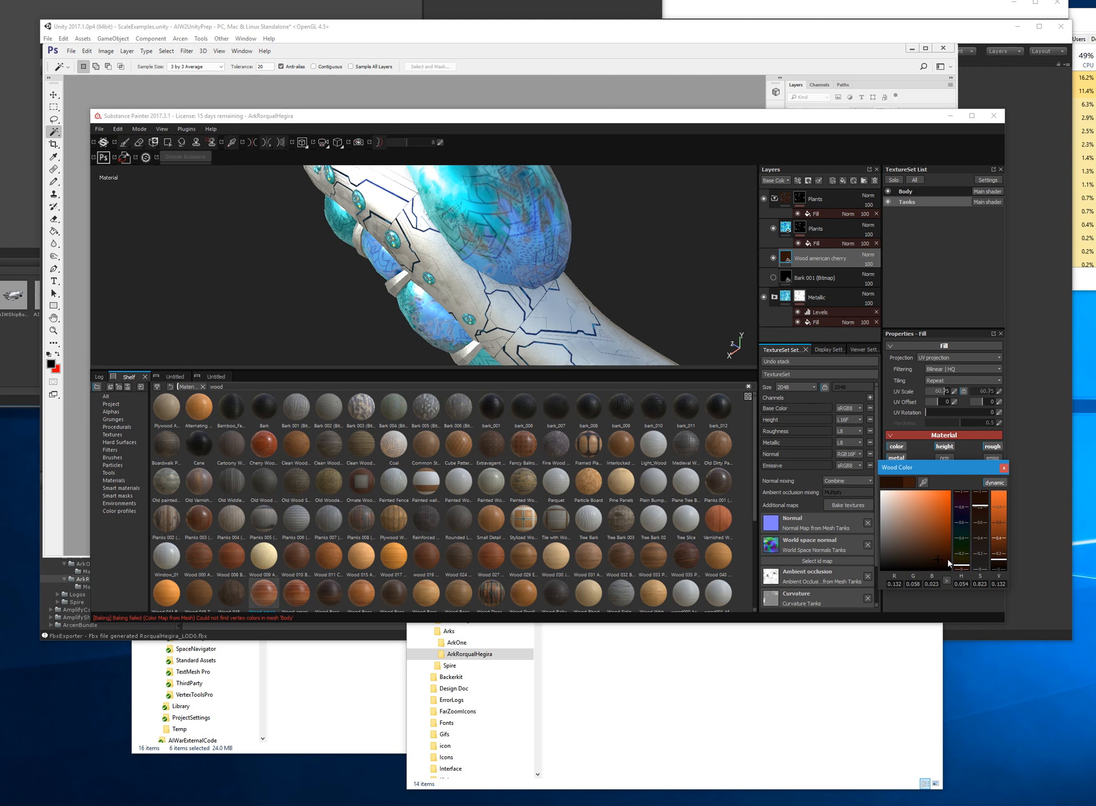
{"action": "left_click", "coordinate": [939, 565]}
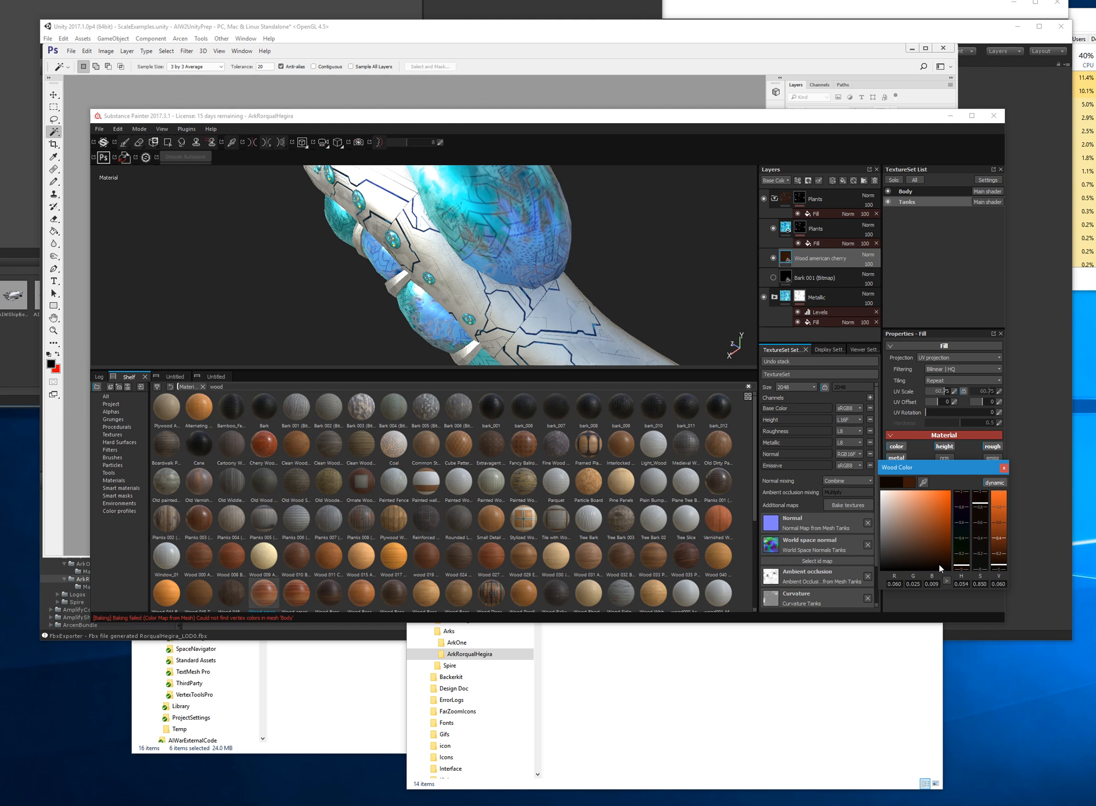
{"action": "left_click", "coordinate": [1003, 468]}
- Review the channels mapping and material parameters of the Wood american cherry layer
{"action": "left_click", "coordinate": [896, 491]}
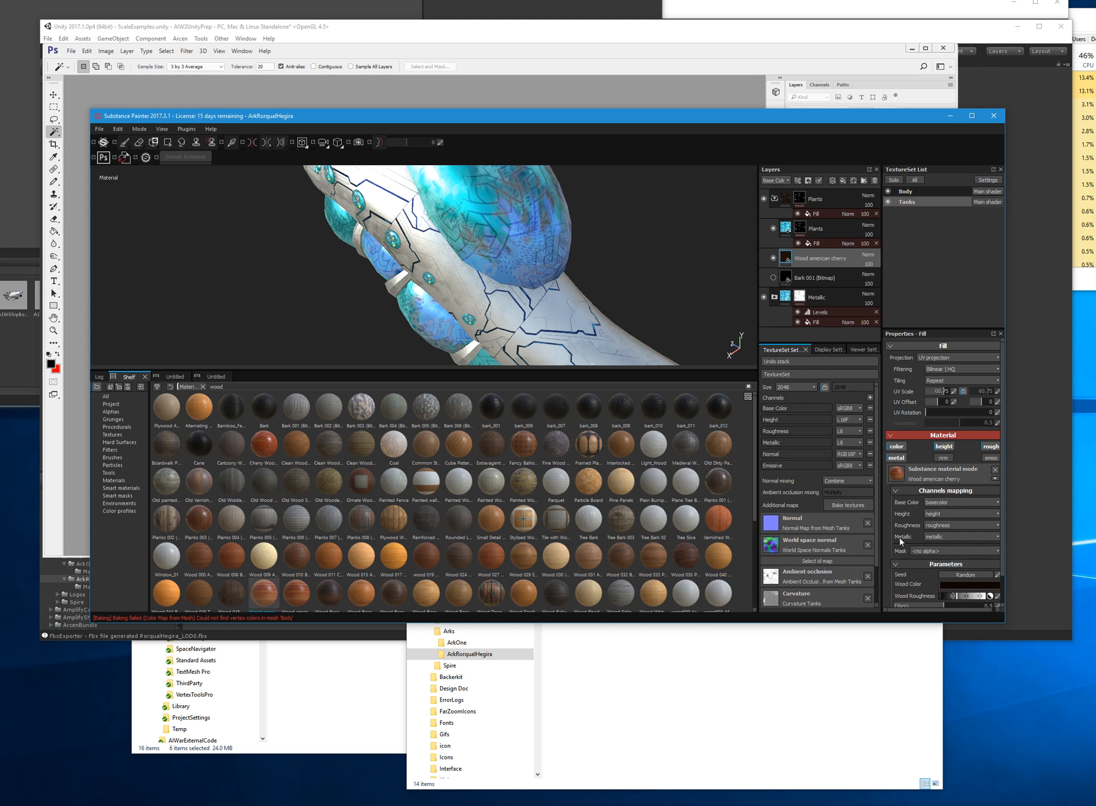
{"action": "scroll", "coordinate": [907, 555], "scroll_direction": "down", "scroll_amount": 1}
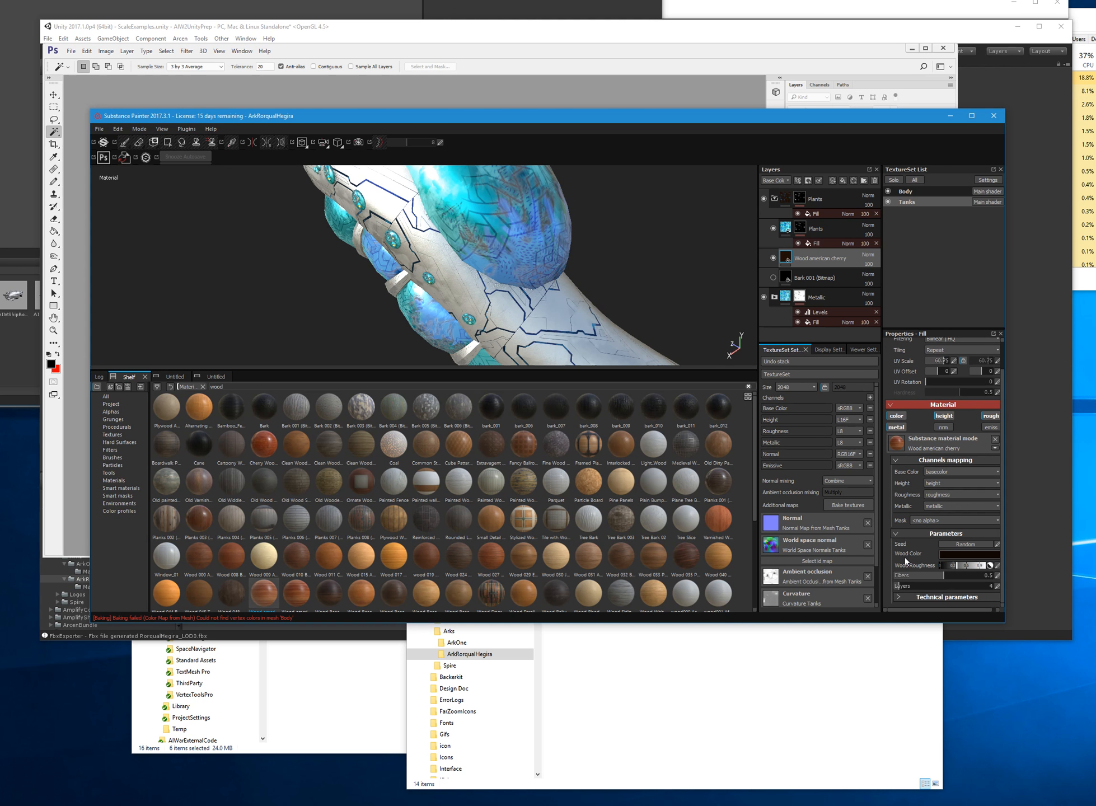
{"action": "scroll", "coordinate": [904, 556], "scroll_direction": "up", "scroll_amount": 1}
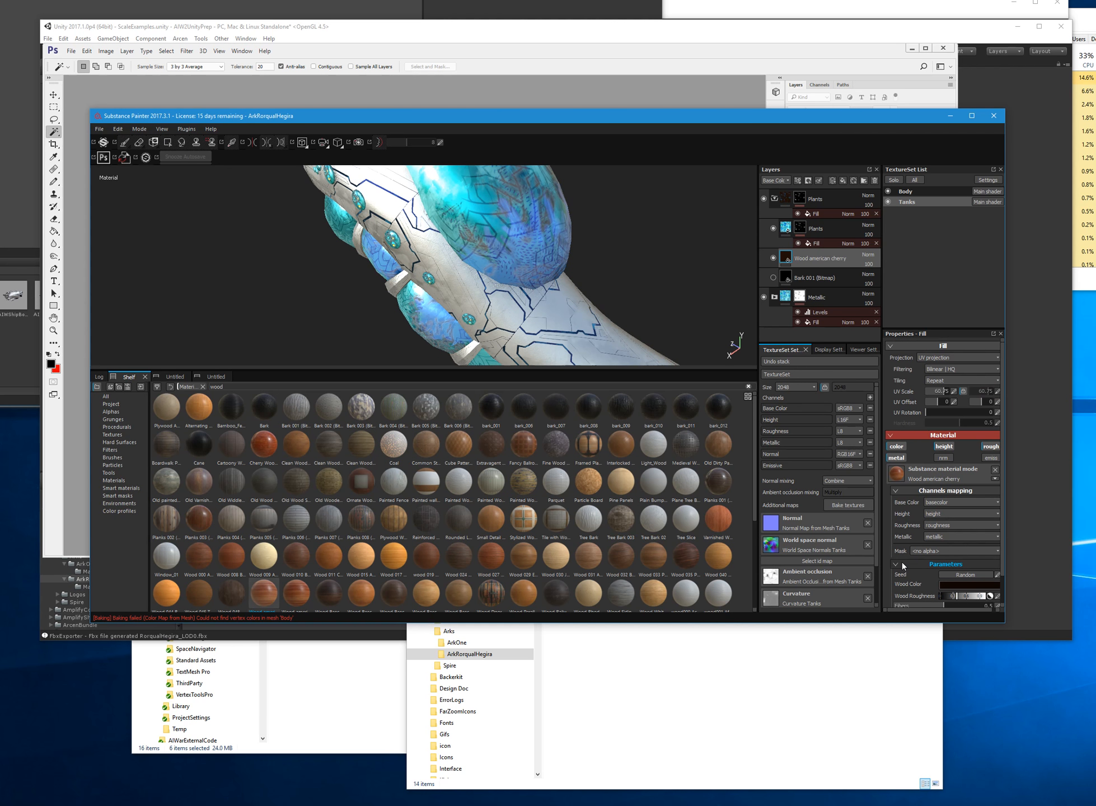
{"action": "scroll", "coordinate": [902, 561], "scroll_direction": "down", "scroll_amount": 1}
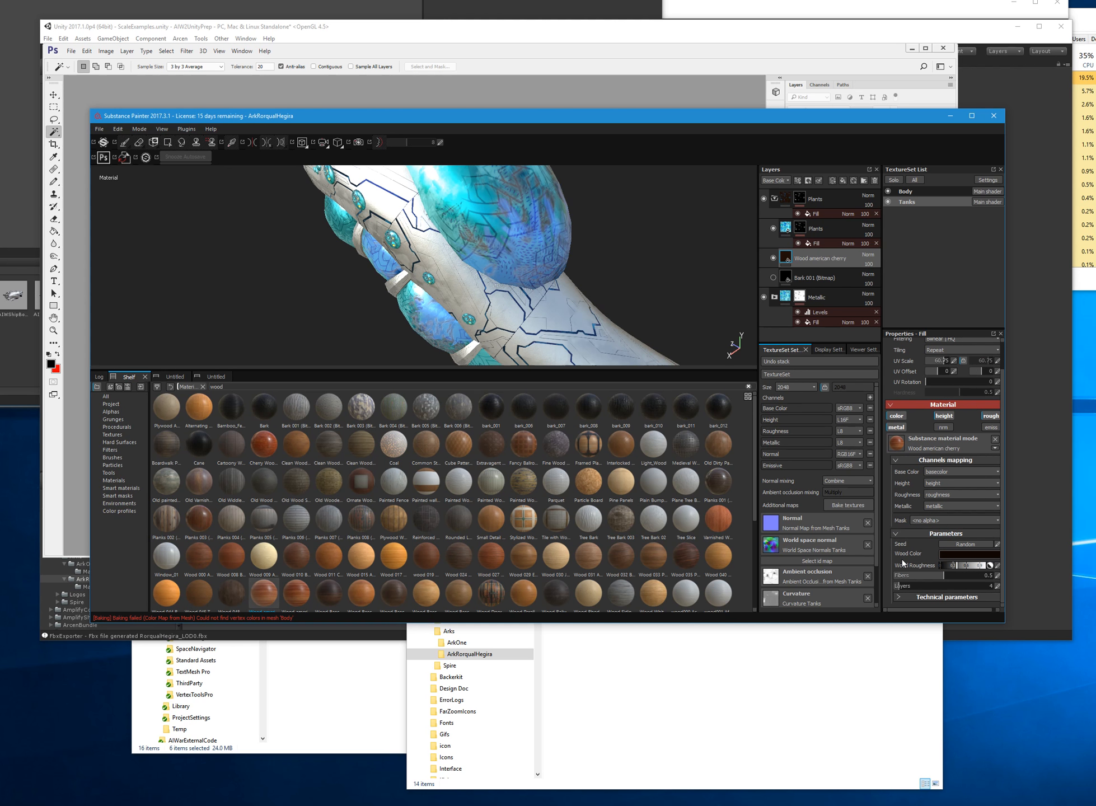
- Set the Wood american cherry layer's technical parameters Luminosity to 0.45 and Contrast to 0.61
{"action": "left_click", "coordinate": [897, 596]}
{"action": "scroll", "coordinate": [910, 560], "scroll_direction": "down", "scroll_amount": 3}
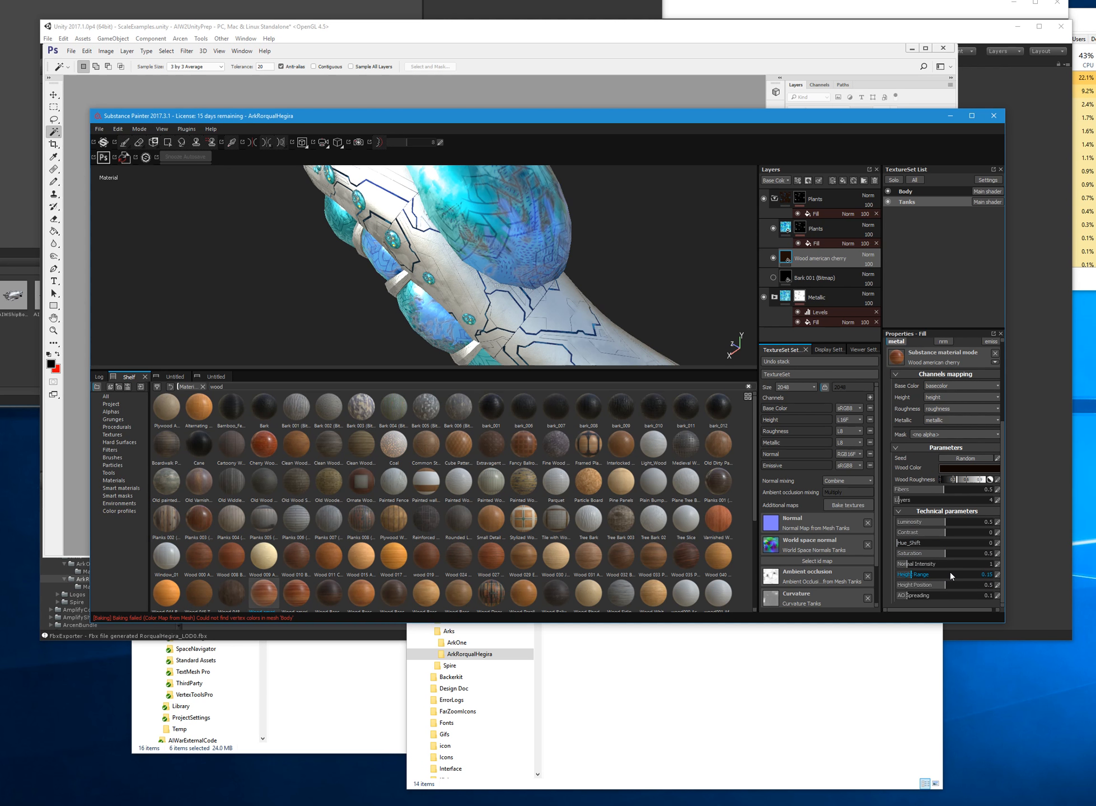
{"action": "left_click", "coordinate": [931, 522]}
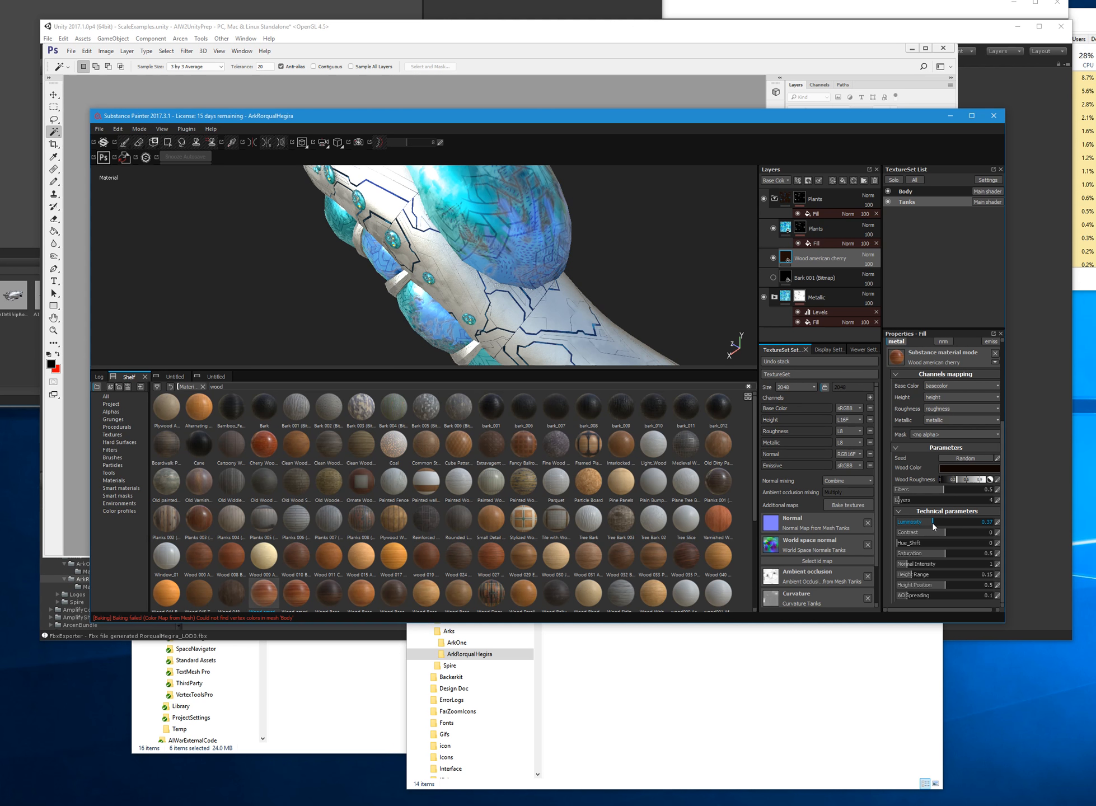
{"action": "left_click", "coordinate": [911, 523]}
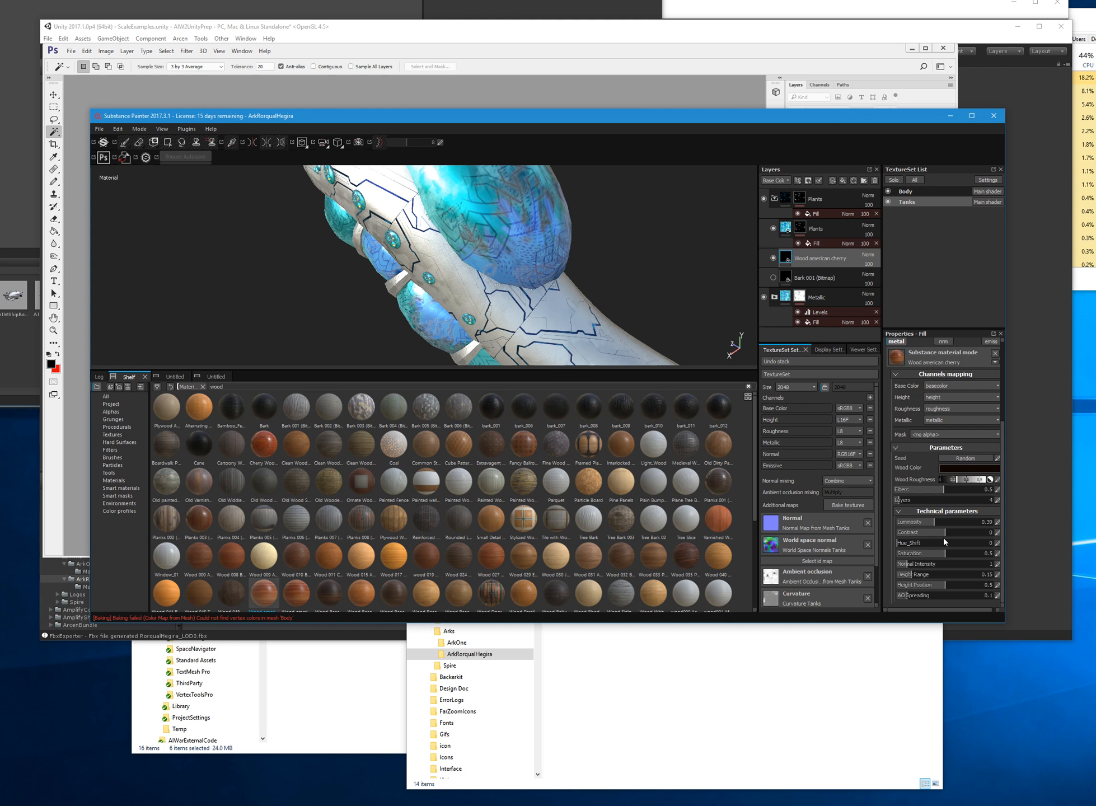
{"action": "left_click_drag", "start_coordinate": [945, 536], "coordinate": [977, 534]}
{"action": "mouse_move", "coordinate": [484, 305]}
{"action": "left_mouse_down", "text": "alt"}
{"action": "mouse_move", "coordinate": [557, 293]}
{"action": "mouse_move", "coordinate": [492, 228]}
{"action": "left_mouse_up", "text": "alt"}
{"action": "right_click_drag", "start_coordinate": [491, 226], "coordinate": [494, 282], "text": "alt"}
{"action": "mouse_move", "coordinate": [635, 314]}
{"action": "left_mouse_down", "text": "alt"}
{"action": "mouse_move", "coordinate": [495, 320]}
{"action": "mouse_move", "coordinate": [472, 302]}
{"action": "mouse_move", "coordinate": [405, 326]}
{"action": "mouse_move", "coordinate": [490, 301]}
{"action": "mouse_move", "coordinate": [495, 342]}
{"action": "mouse_move", "coordinate": [462, 345]}
{"action": "mouse_move", "coordinate": [471, 342]}
{"action": "left_mouse_up", "text": "alt"}
{"action": "scroll", "coordinate": [592, 263], "scroll_direction": "down", "scroll_amount": 3}
{"action": "scroll", "coordinate": [461, 297], "scroll_direction": "down", "scroll_amount": 5}
{"action": "mouse_move", "coordinate": [386, 353]}
{"action": "left_mouse_down", "text": "alt"}
{"action": "mouse_move", "coordinate": [493, 297]}
{"action": "mouse_move", "coordinate": [578, 270]}
{"action": "mouse_move", "coordinate": [594, 216]}
{"action": "mouse_move", "coordinate": [502, 204]}
{"action": "mouse_move", "coordinate": [446, 217]}
{"action": "mouse_move", "coordinate": [454, 224]}
{"action": "left_mouse_up", "text": "alt"}
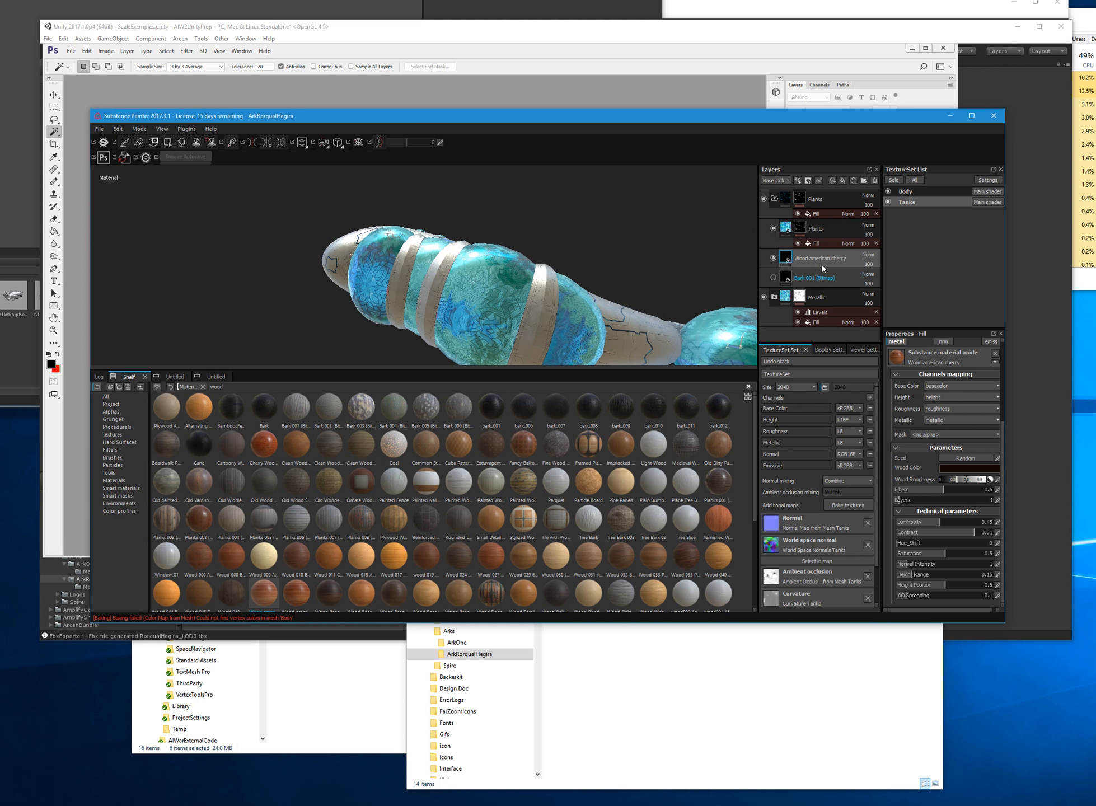
- Compare the tank with and without the Wood american cherry layer and delete the Bark 001 (Bitmap) layer
{"action": "left_click", "coordinate": [773, 258]}
{"action": "left_click", "coordinate": [773, 258]}
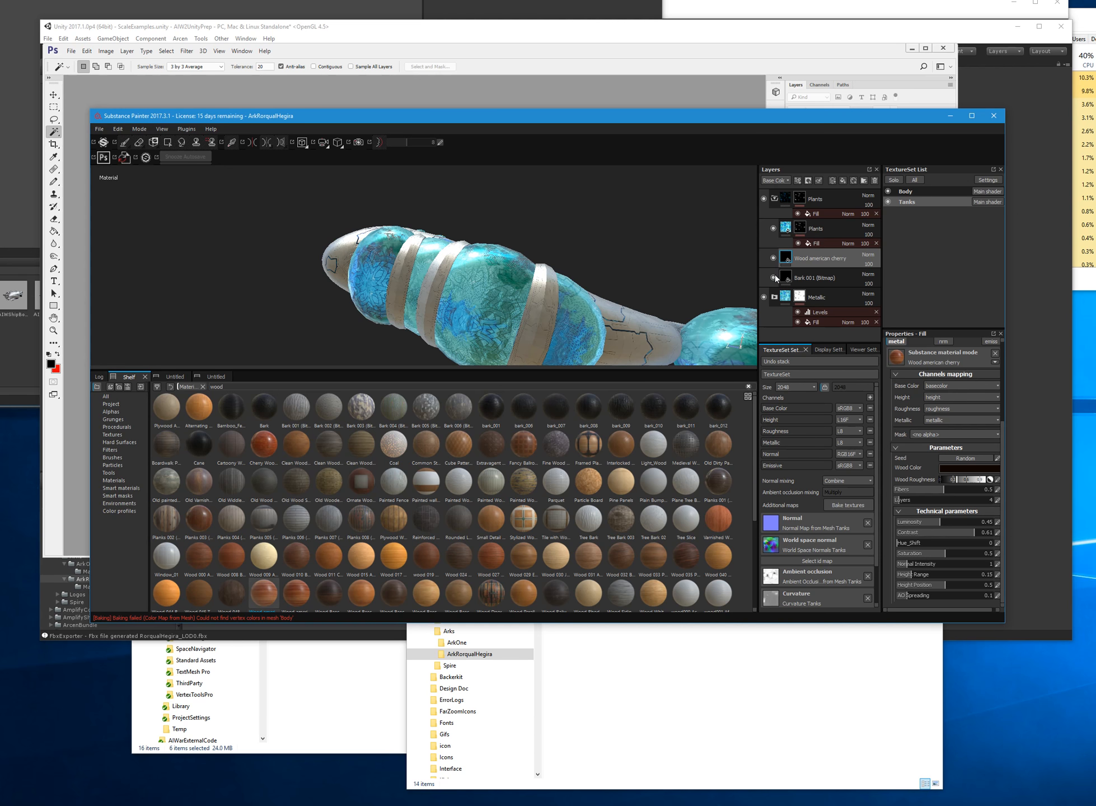
{"action": "left_click", "coordinate": [817, 278]}
{"action": "key", "text": "Delete"}
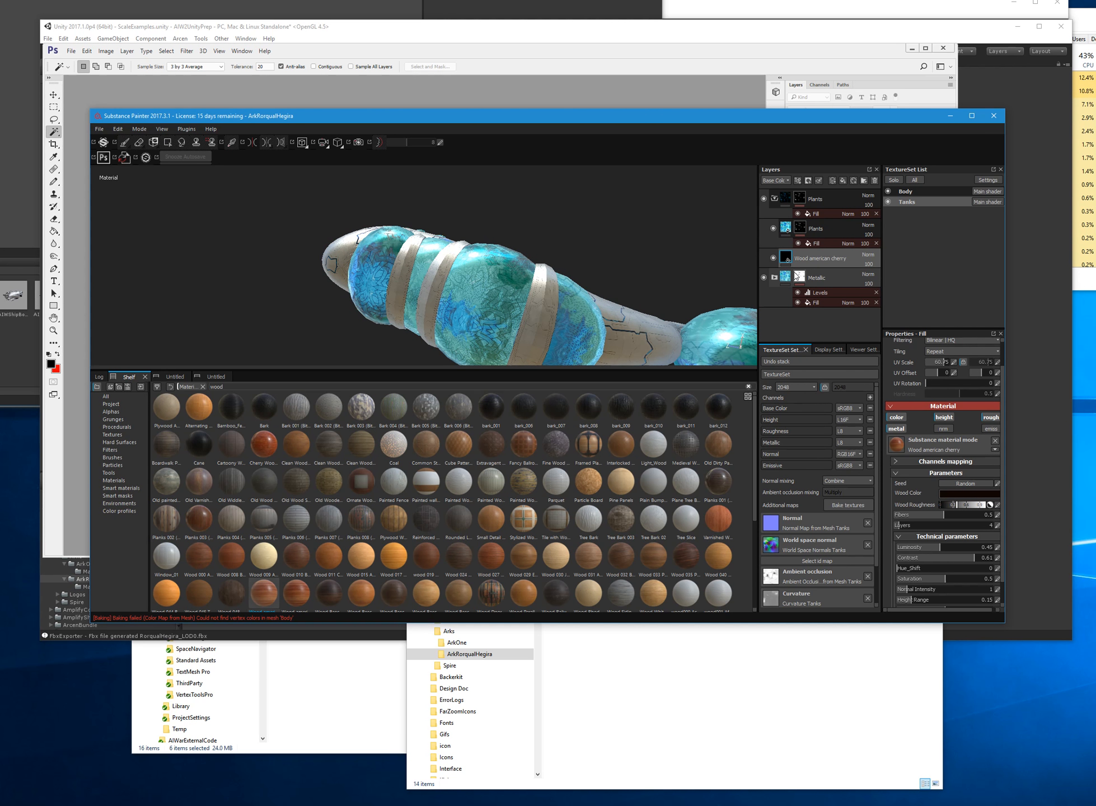
- Set the Height Position of the Wood american cherry layer to 0.49, checking the effect on the tank bulbs
{"action": "scroll", "coordinate": [944, 432], "scroll_direction": "up", "scroll_amount": 1}
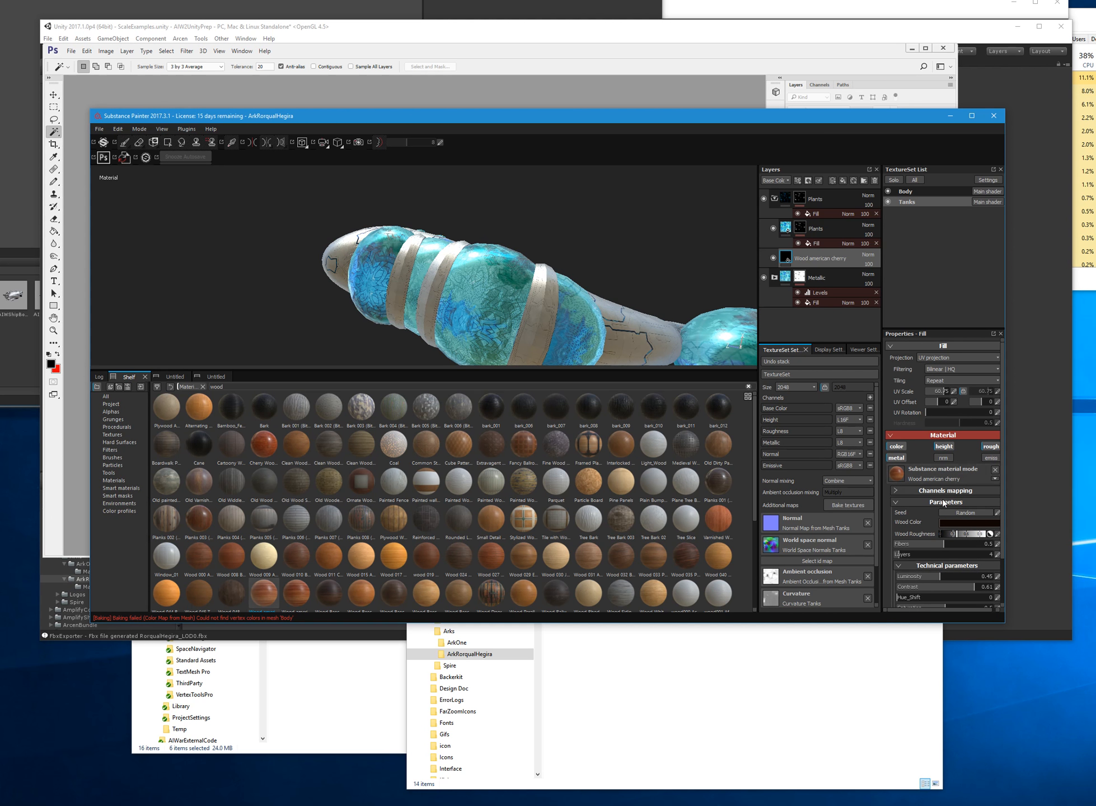
{"action": "scroll", "coordinate": [943, 527], "scroll_direction": "down", "scroll_amount": 2}
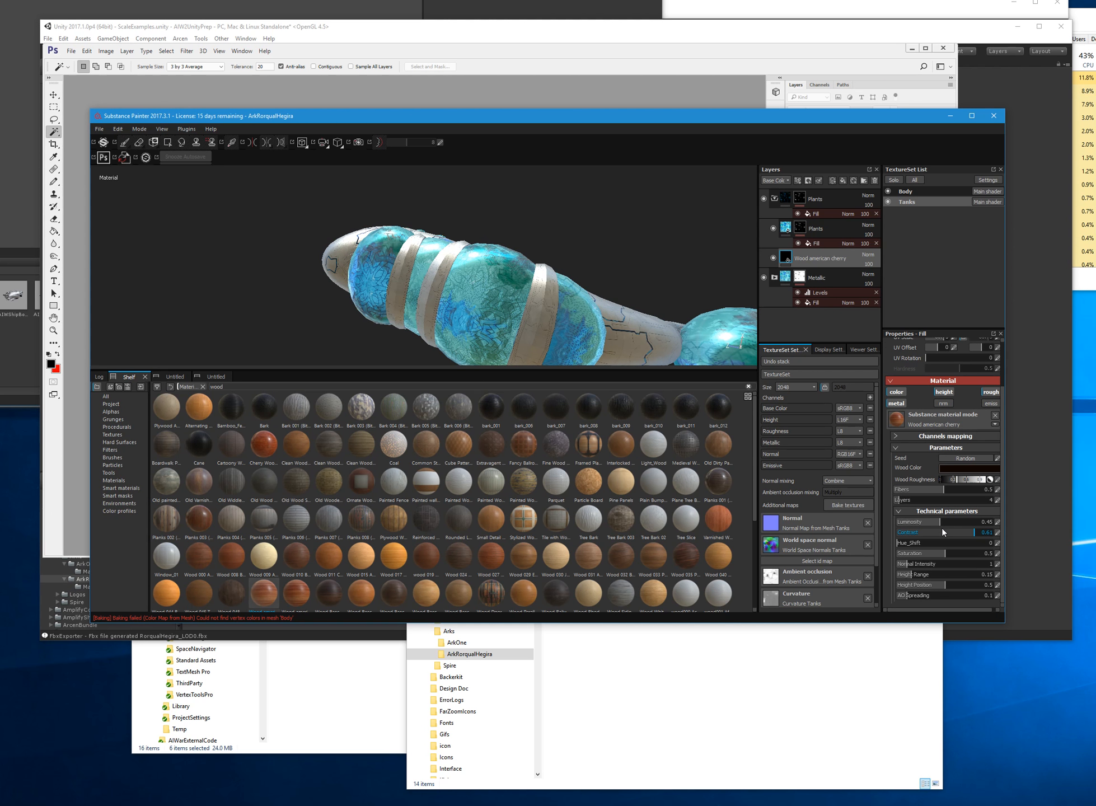
{"action": "left_click", "coordinate": [963, 585]}
{"action": "left_click_drag", "start_coordinate": [347, 258], "coordinate": [374, 325], "text": "alt"}
{"action": "left_click_drag", "start_coordinate": [603, 331], "coordinate": [628, 336], "text": "alt"}
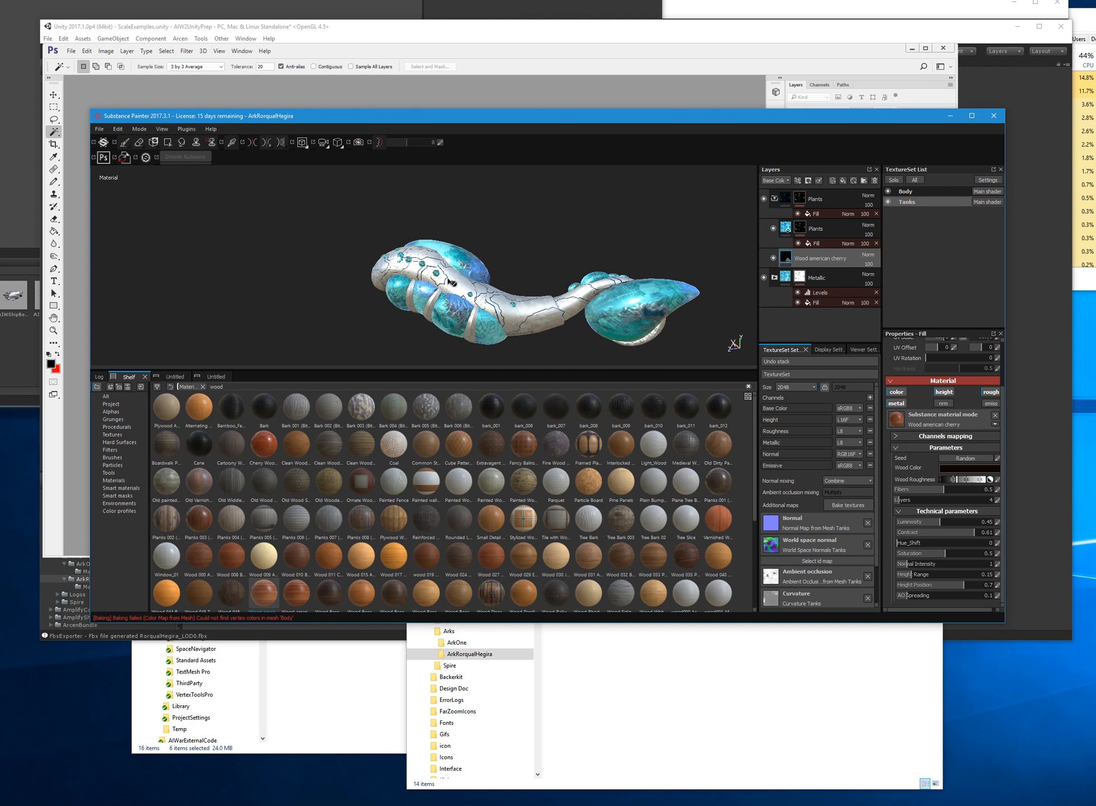
{"action": "left_click", "coordinate": [957, 583]}
{"action": "scroll", "coordinate": [459, 296], "scroll_direction": "up", "scroll_amount": 5}
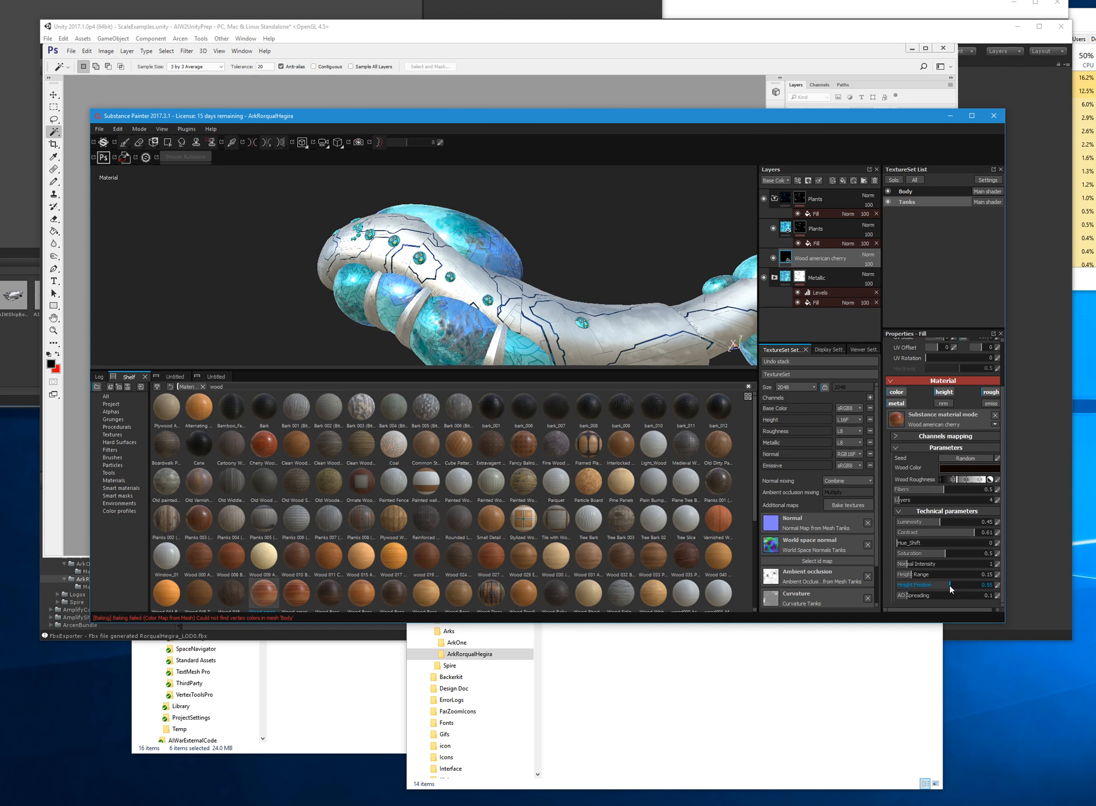
{"action": "scroll", "coordinate": [531, 302], "scroll_direction": "up", "scroll_amount": 3}
{"action": "scroll", "coordinate": [534, 305], "scroll_direction": "down", "scroll_amount": 4}
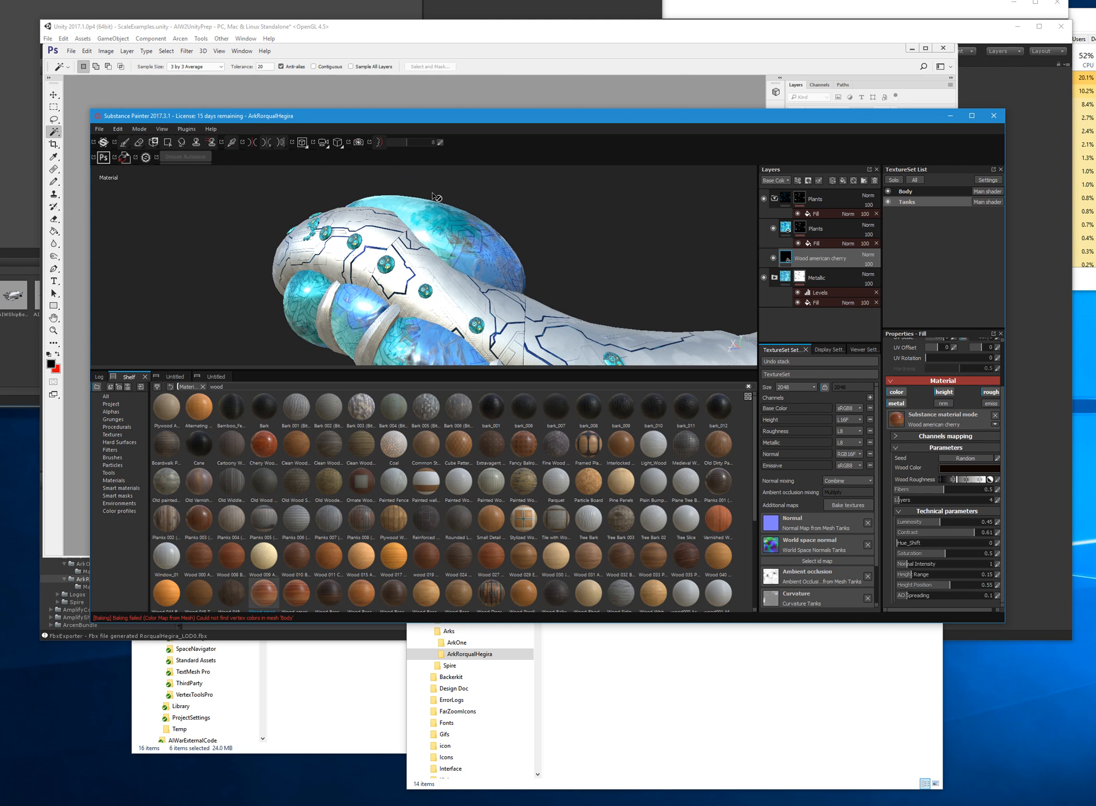
{"action": "left_click", "coordinate": [944, 585]}
{"action": "mouse_move", "coordinate": [526, 303]}
{"action": "left_mouse_down", "text": "alt"}
{"action": "mouse_move", "coordinate": [222, 300]}
{"action": "mouse_move", "coordinate": [594, 280]}
{"action": "mouse_move", "coordinate": [346, 259]}
{"action": "mouse_move", "coordinate": [446, 295]}
{"action": "mouse_move", "coordinate": [583, 316]}
{"action": "mouse_move", "coordinate": [521, 281]}
{"action": "mouse_move", "coordinate": [535, 281]}
{"action": "left_mouse_up", "text": "alt"}
{"action": "left_click_drag", "start_coordinate": [405, 300], "coordinate": [450, 285], "text": "alt"}
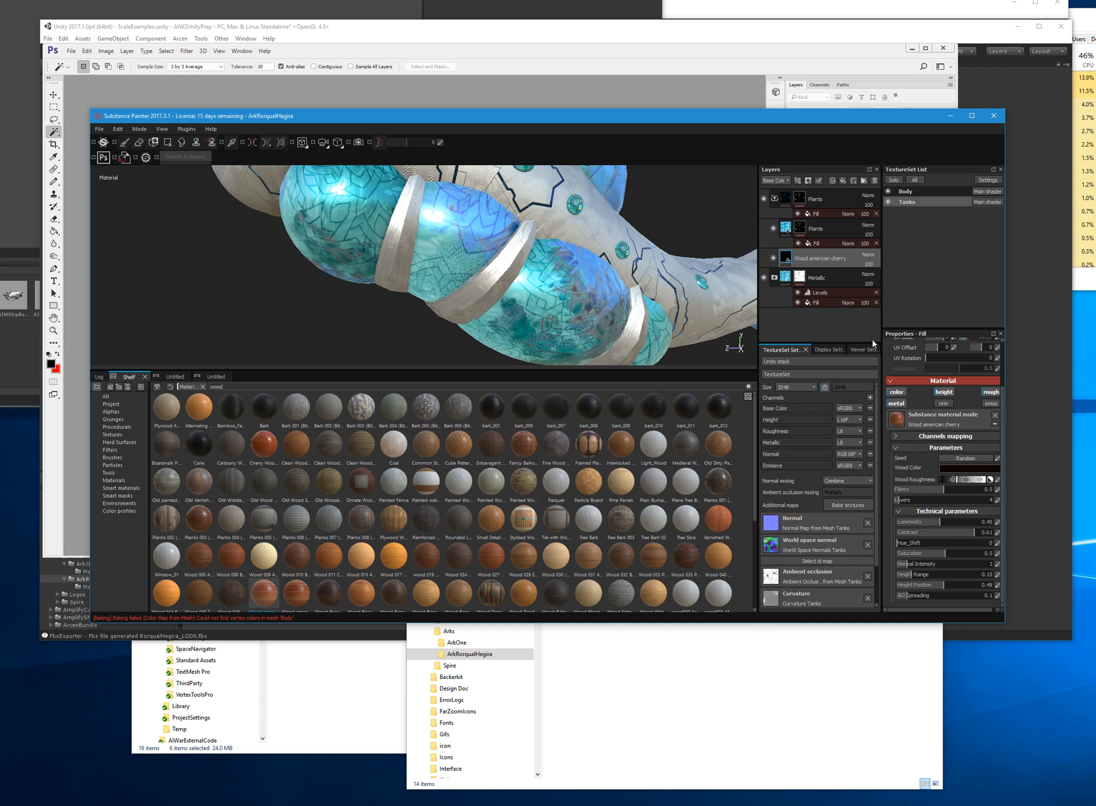
- Compare the tank with and without the Wood american cherry layer and the Plants folder
{"action": "scroll", "coordinate": [900, 398], "scroll_direction": "up", "scroll_amount": 2}
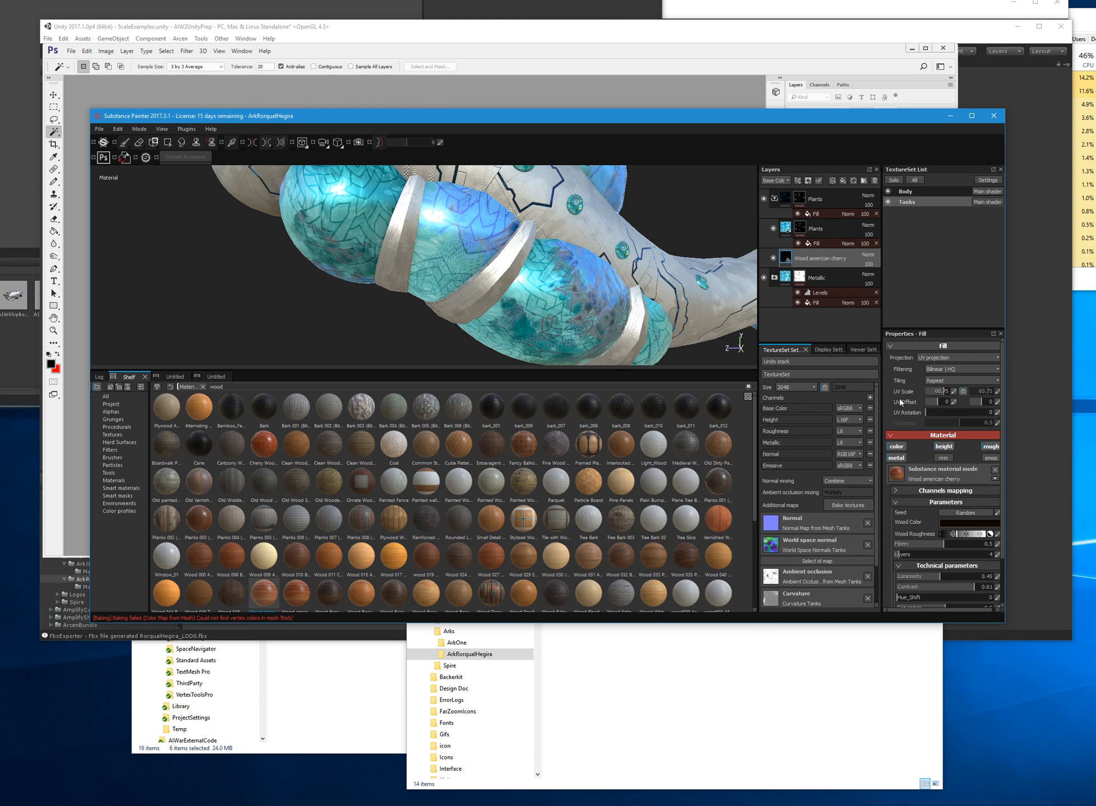
{"action": "left_click", "coordinate": [772, 256]}
{"action": "left_click", "coordinate": [772, 256]}
{"action": "left_click", "coordinate": [772, 256]}
{"action": "left_click", "coordinate": [772, 256]}
{"action": "left_click", "coordinate": [773, 256]}
{"action": "left_click", "coordinate": [772, 256]}
{"action": "left_click_drag", "start_coordinate": [697, 321], "coordinate": [753, 298], "text": "alt"}
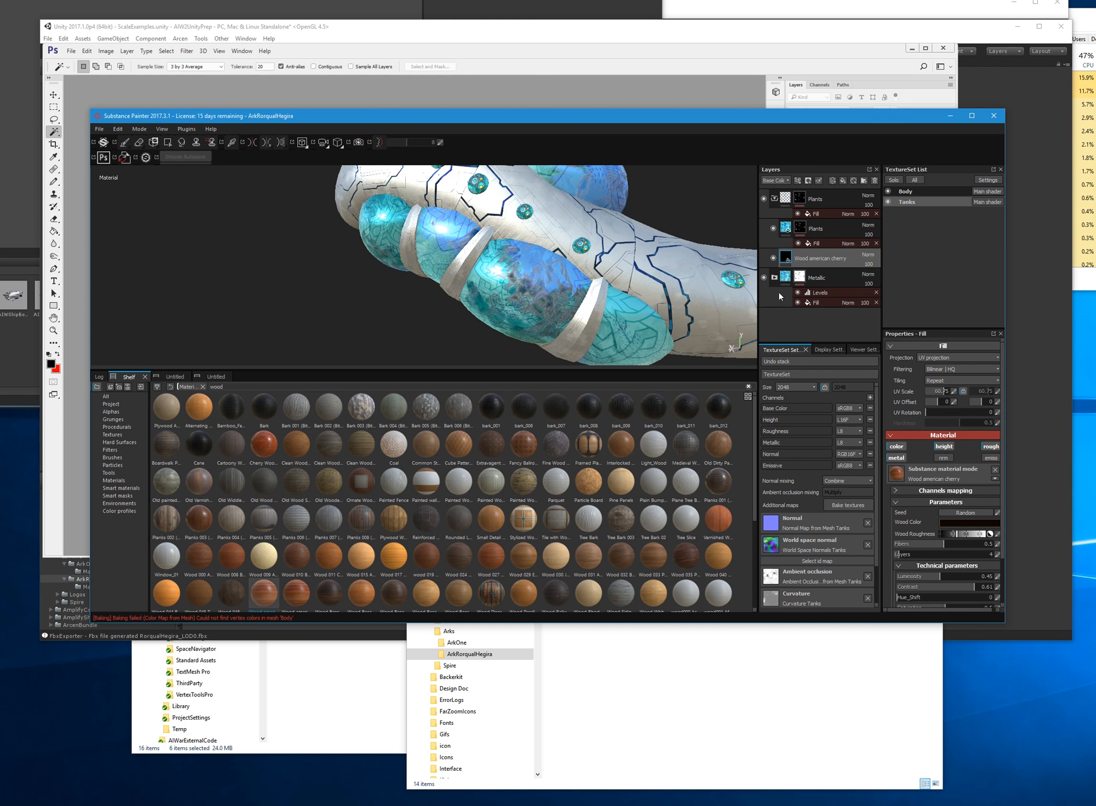
{"action": "left_click", "coordinate": [775, 258]}
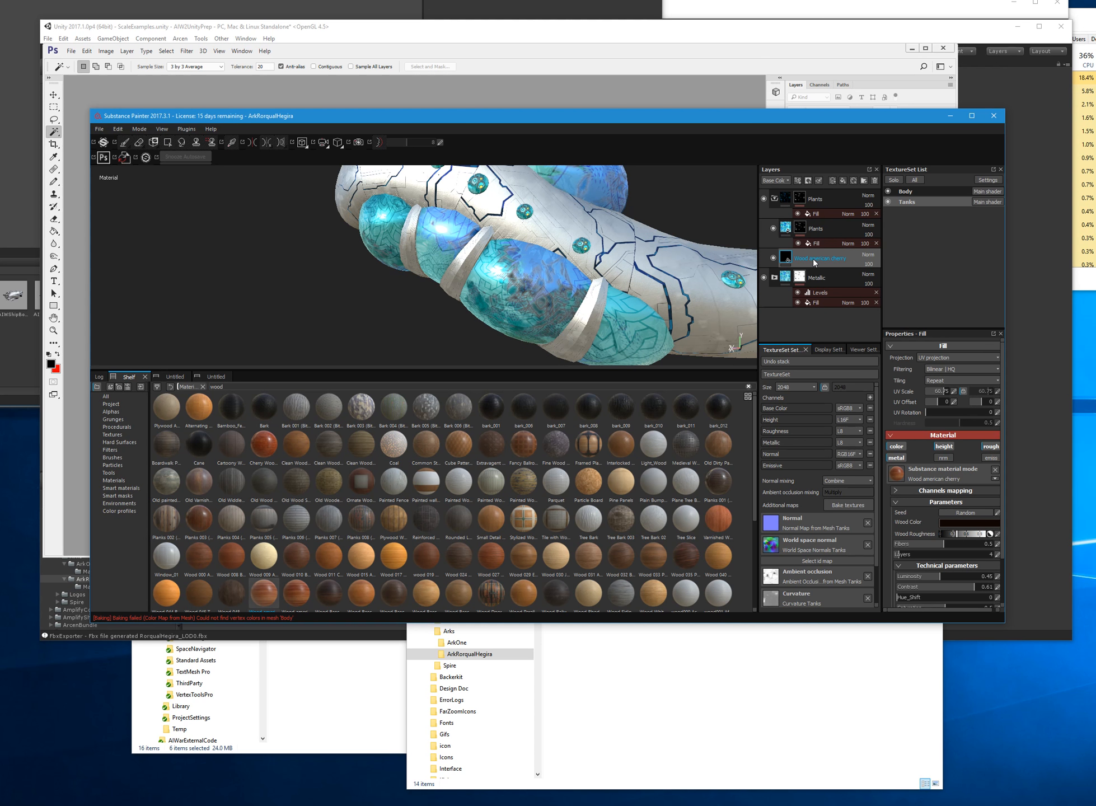
{"action": "left_click", "coordinate": [764, 198]}
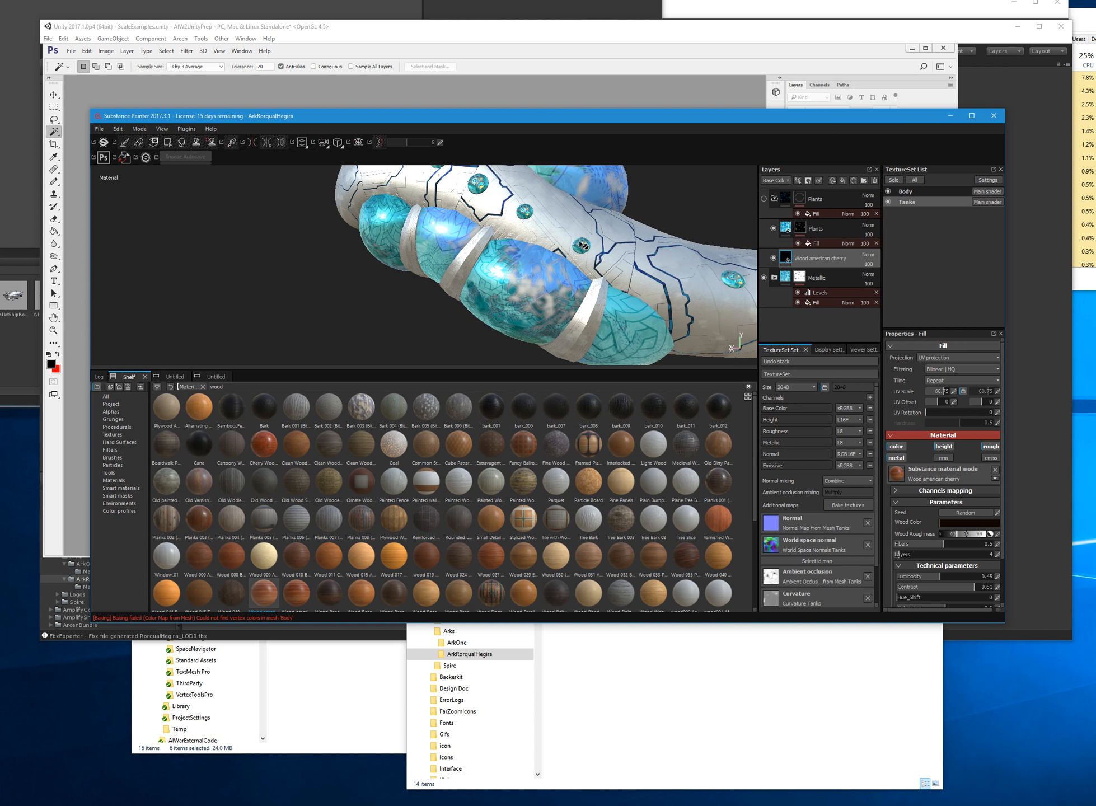
{"action": "left_click", "coordinate": [761, 202]}
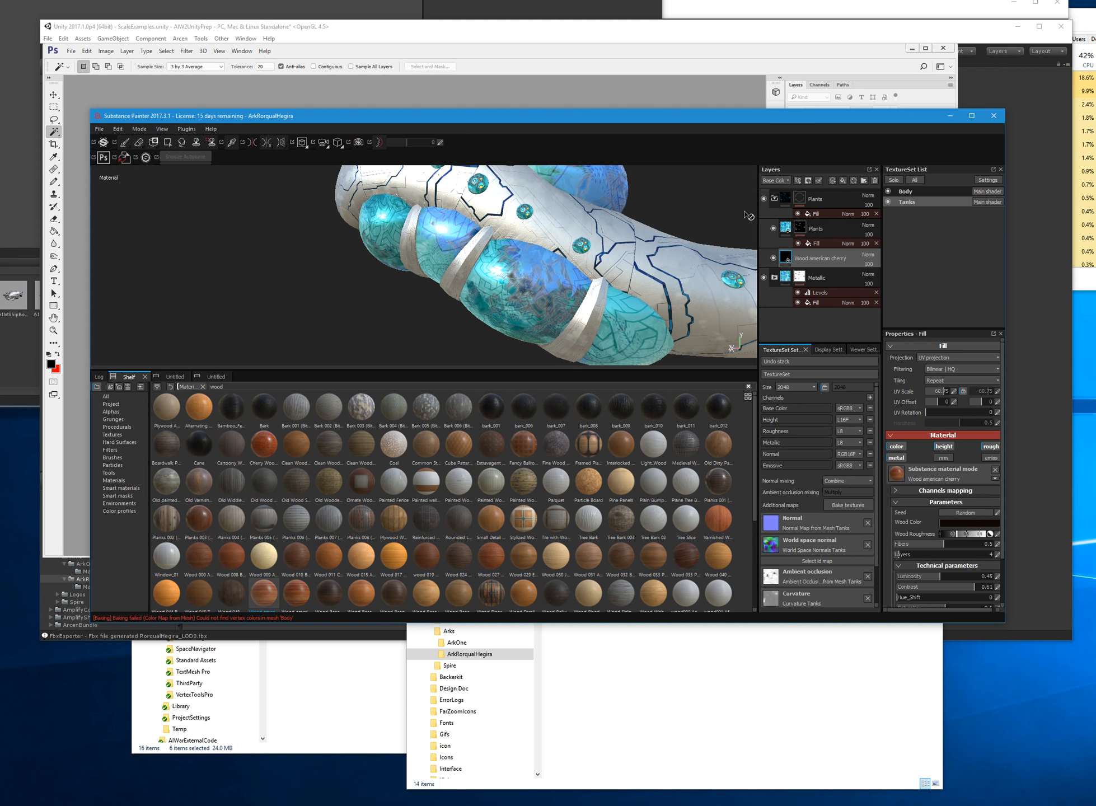
- Check the whole ship from a distance and save the project
{"action": "scroll", "coordinate": [741, 216], "scroll_direction": "down", "scroll_amount": 5}
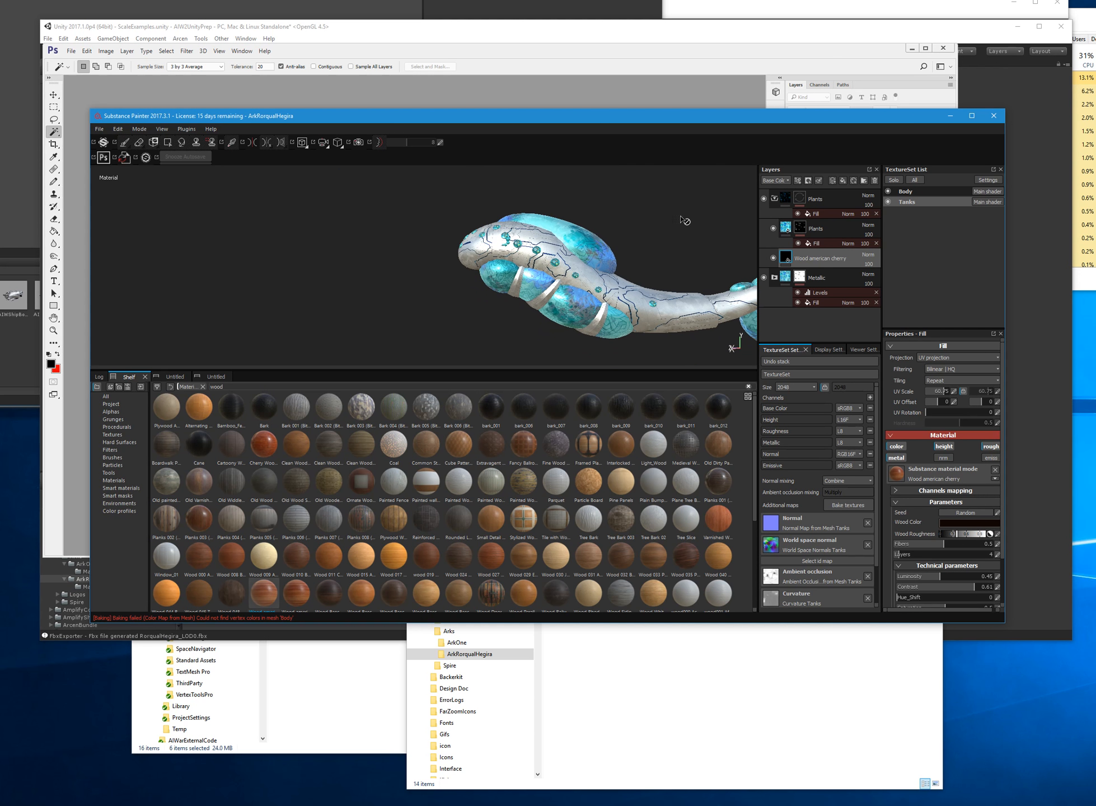
{"action": "mouse_move", "coordinate": [551, 278]}
{"action": "left_mouse_down", "text": "alt"}
{"action": "mouse_move", "coordinate": [625, 278]}
{"action": "mouse_move", "coordinate": [458, 272]}
{"action": "mouse_move", "coordinate": [495, 252]}
{"action": "mouse_move", "coordinate": [257, 249]}
{"action": "mouse_move", "coordinate": [725, 248]}
{"action": "left_mouse_up", "text": "alt"}
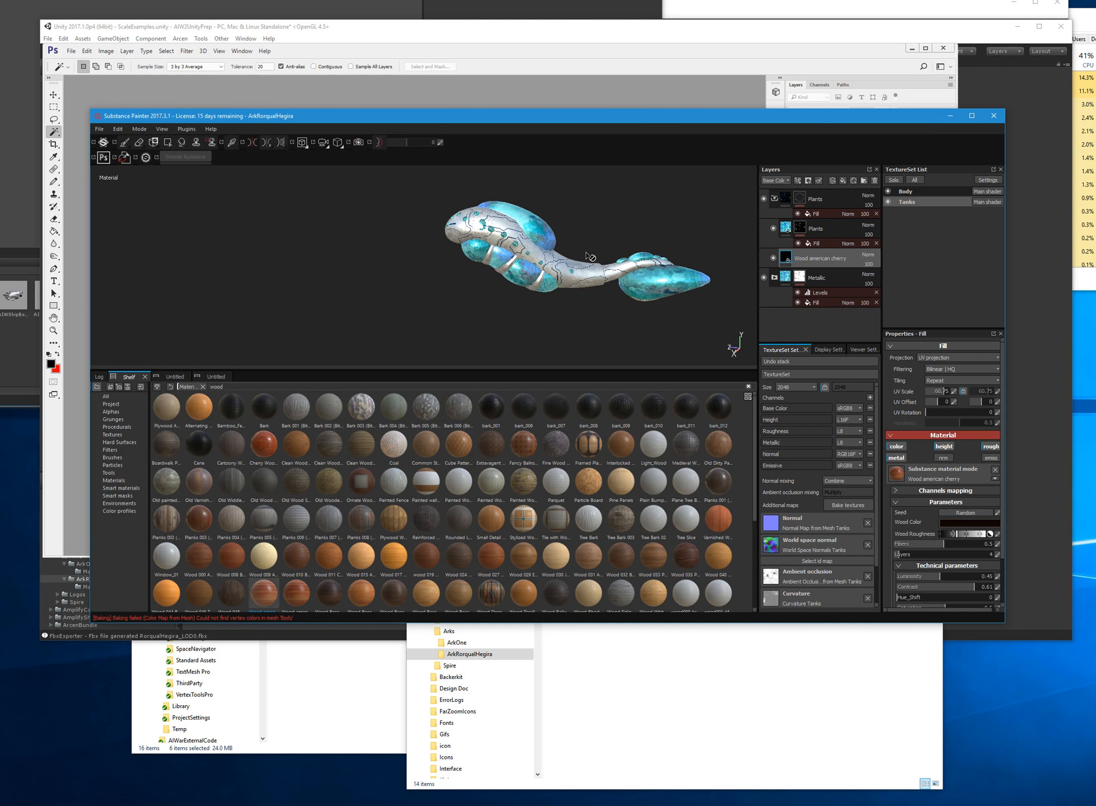
{"action": "scroll", "coordinate": [526, 248], "scroll_direction": "up", "scroll_amount": 3}
{"action": "key", "text": "ctrl+s"}
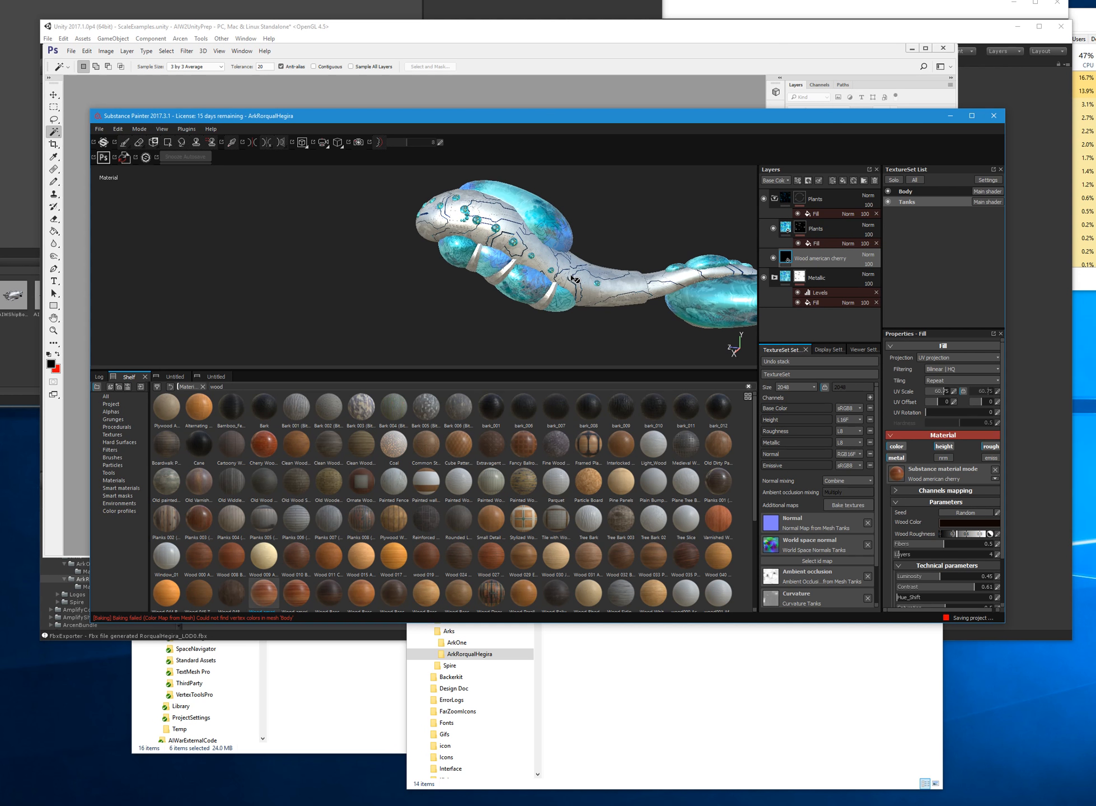
- Collapse the Plants folder and add the Glass material from the shelf as a layer above it
{"action": "left_click", "coordinate": [774, 198]}
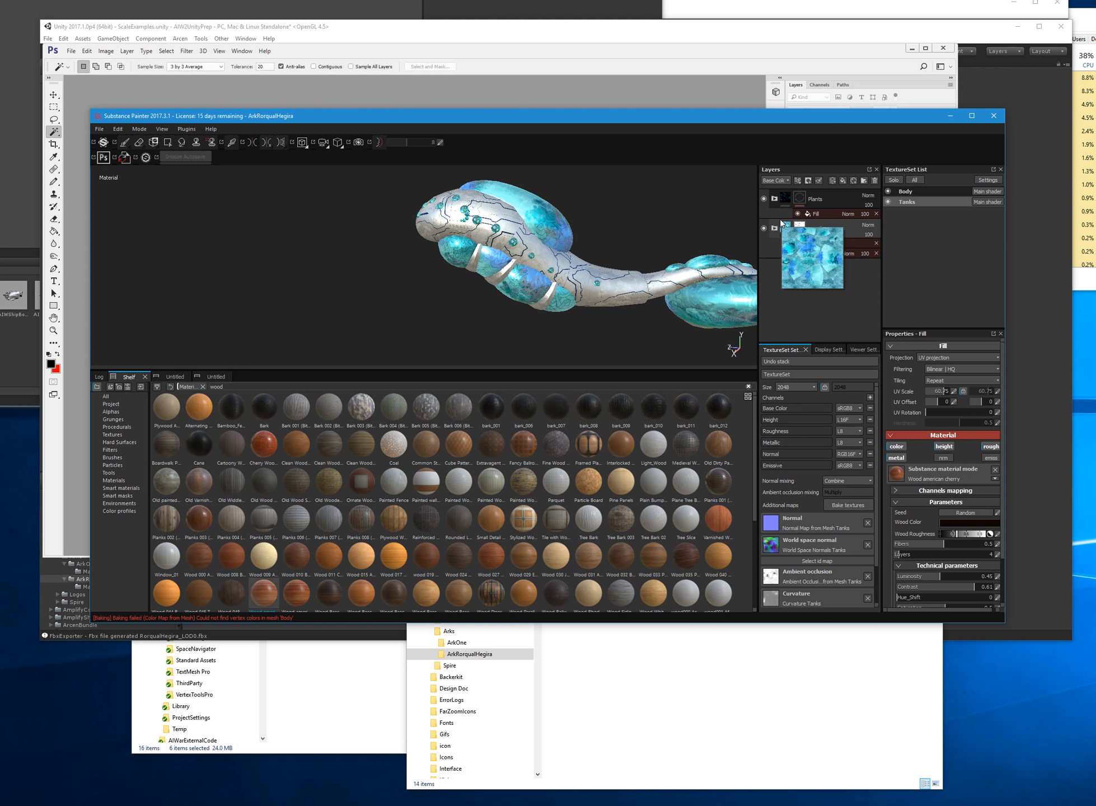
{"action": "type", "text": "glass"}
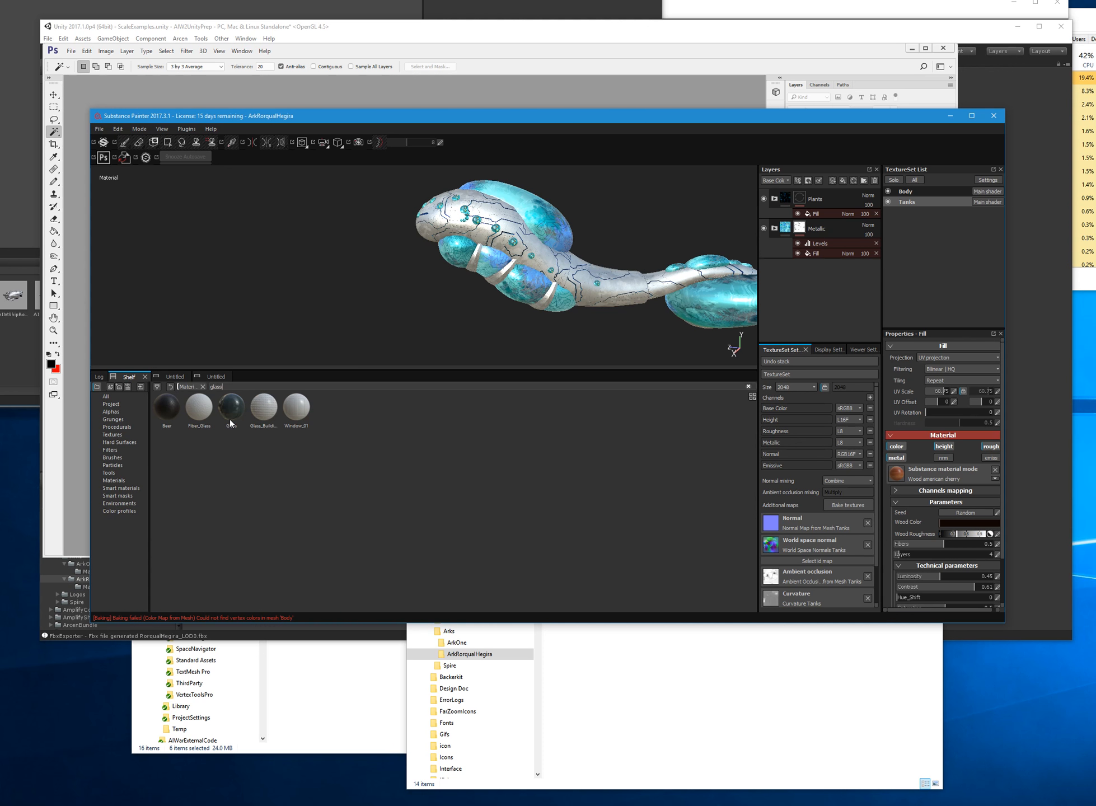
{"action": "left_click_drag", "start_coordinate": [230, 418], "coordinate": [805, 196]}
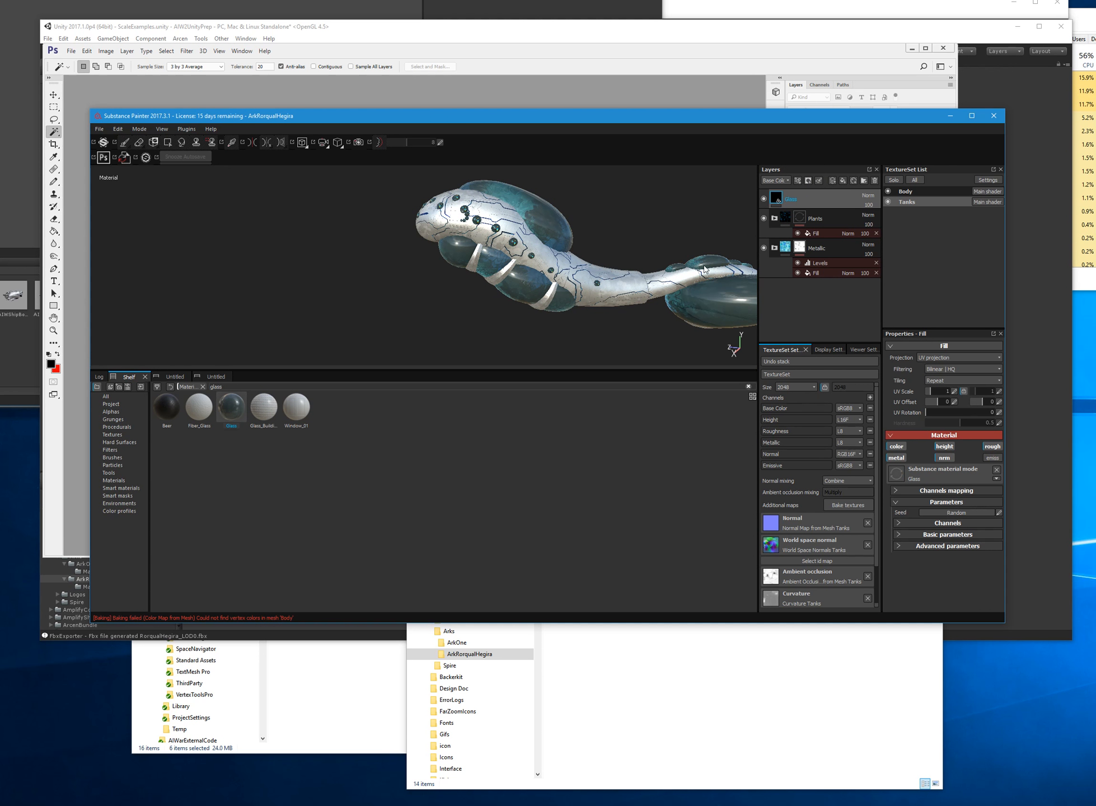
{"action": "left_click_drag", "start_coordinate": [691, 274], "coordinate": [520, 299], "text": "alt"}
{"action": "scroll", "coordinate": [554, 266], "scroll_direction": "up", "scroll_amount": 4}
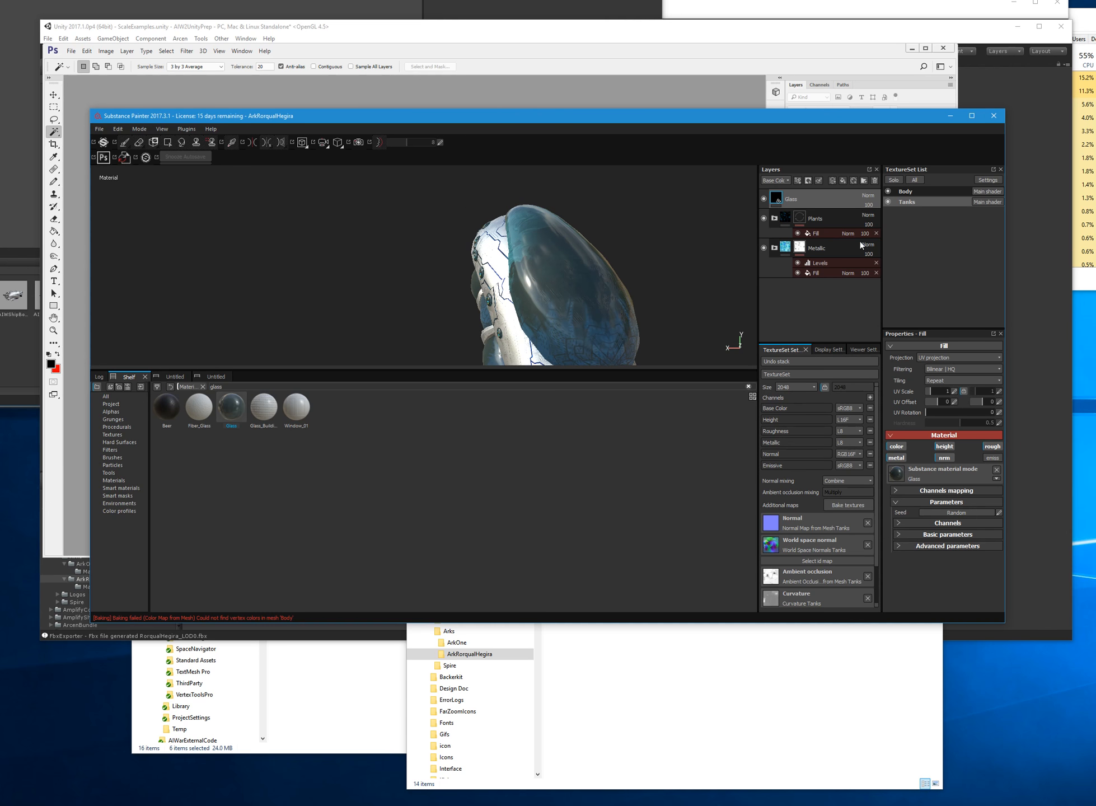
{"action": "left_click", "coordinate": [764, 199]}
{"action": "left_click", "coordinate": [765, 200]}
{"action": "left_click_drag", "start_coordinate": [325, 268], "coordinate": [532, 277], "text": "alt"}
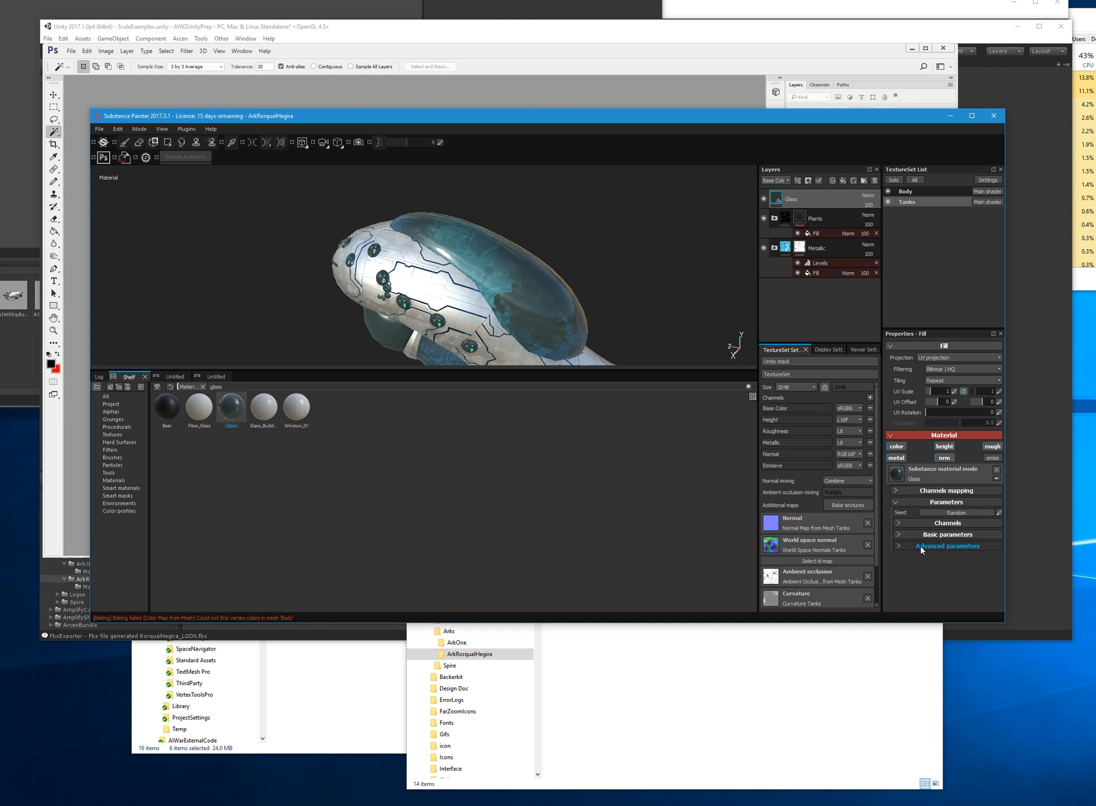
- Shift the hue of the Glass layer's Glass Color to blue in the advanced parameters
{"action": "left_click", "coordinate": [901, 546]}
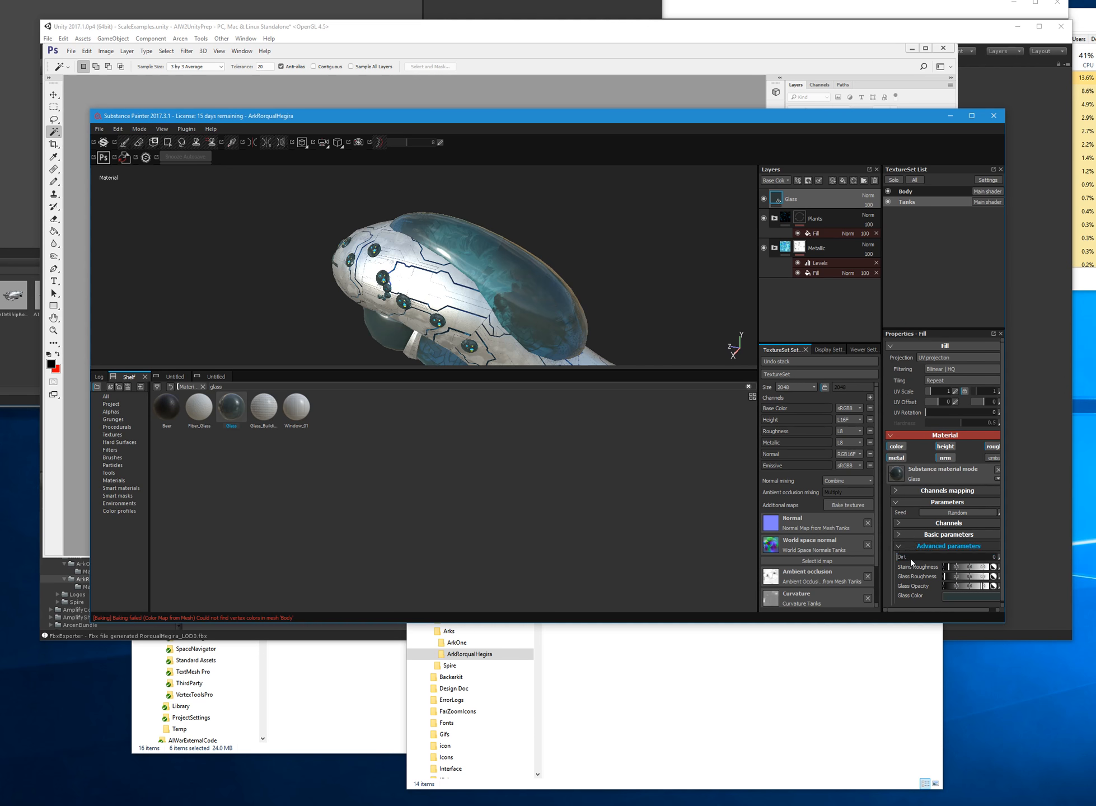
{"action": "left_click", "coordinate": [961, 595]}
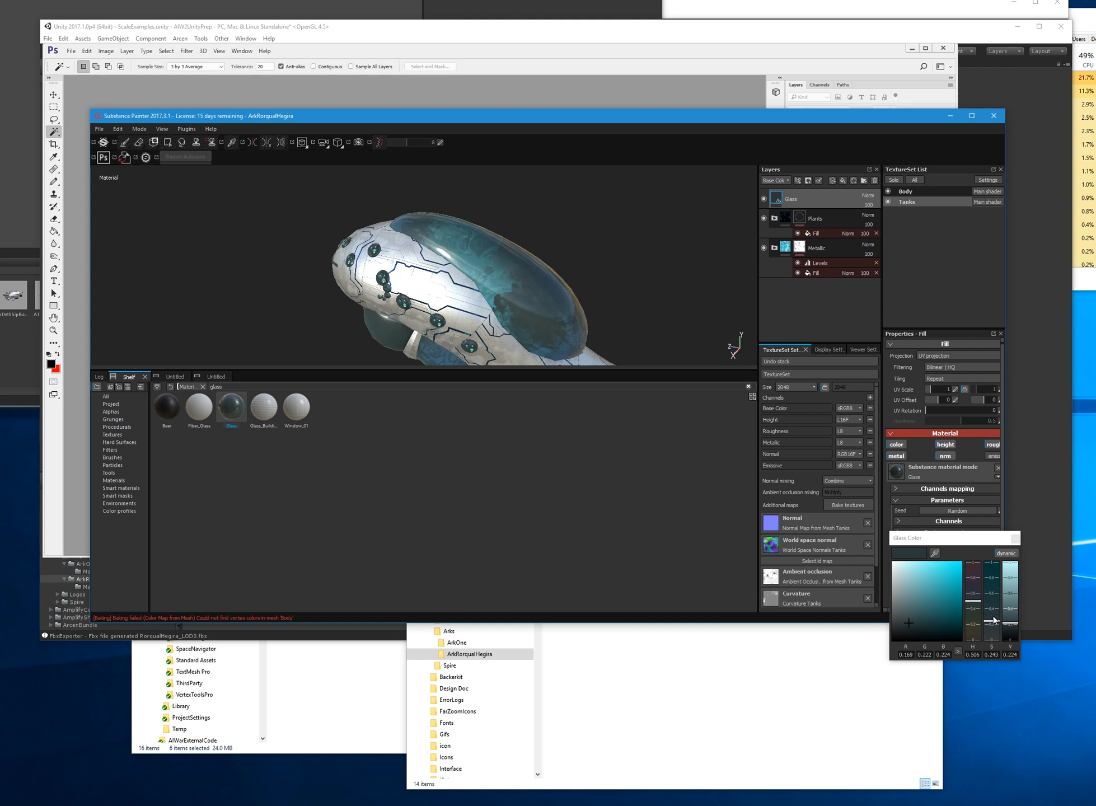
{"action": "left_click_drag", "start_coordinate": [977, 606], "coordinate": [977, 599]}
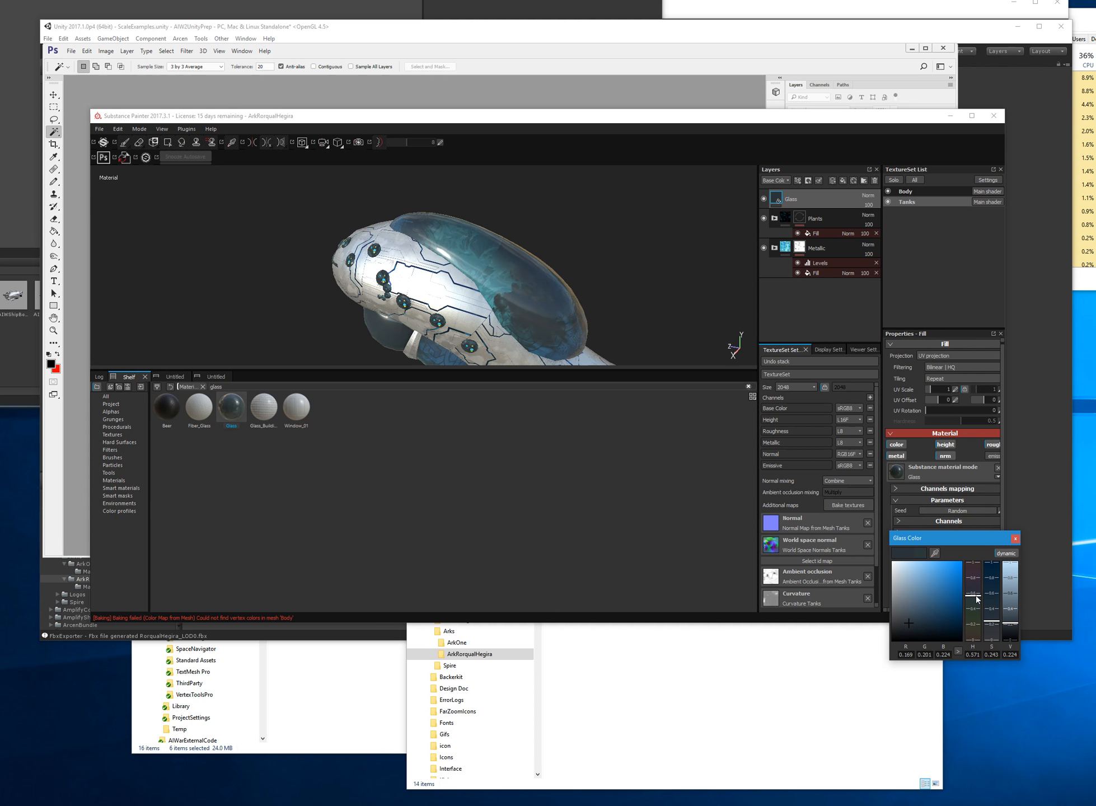
{"action": "left_click_drag", "start_coordinate": [977, 597], "coordinate": [974, 592]}
{"action": "left_click", "coordinate": [1015, 539]}
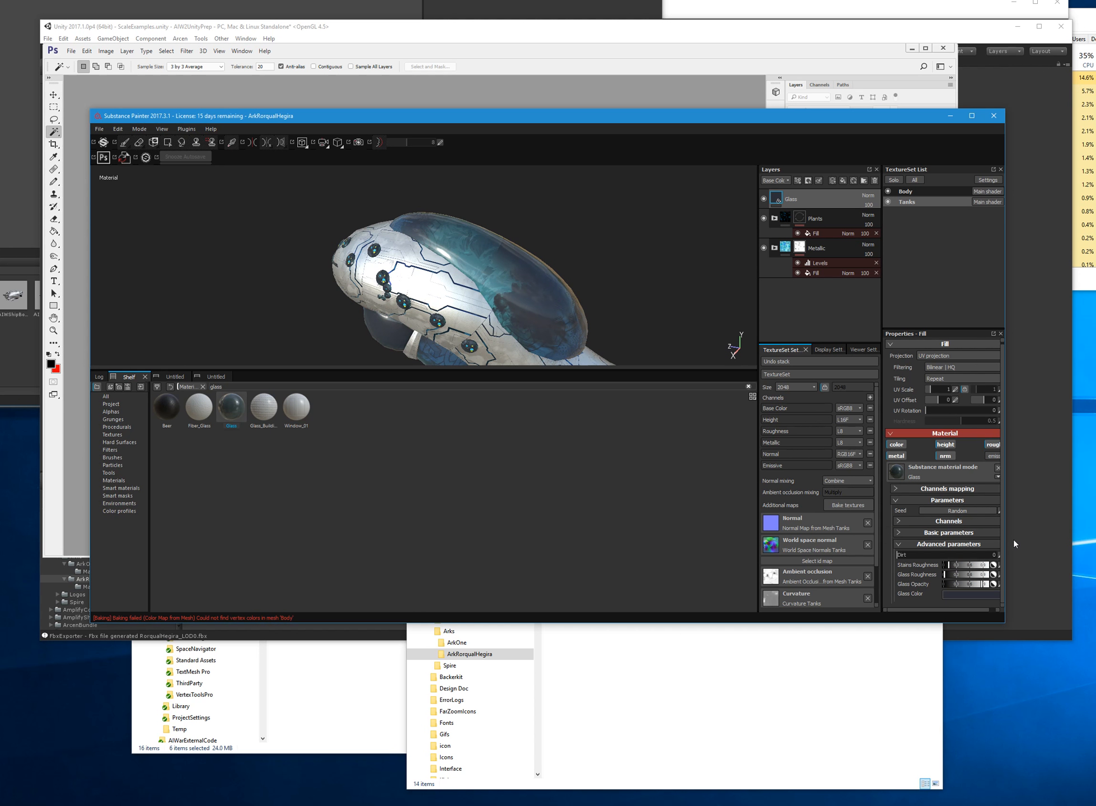
- Compare the tanks with and without the Glass layer from several angles and distances
{"action": "left_click_drag", "start_coordinate": [609, 329], "coordinate": [749, 218], "text": "alt"}
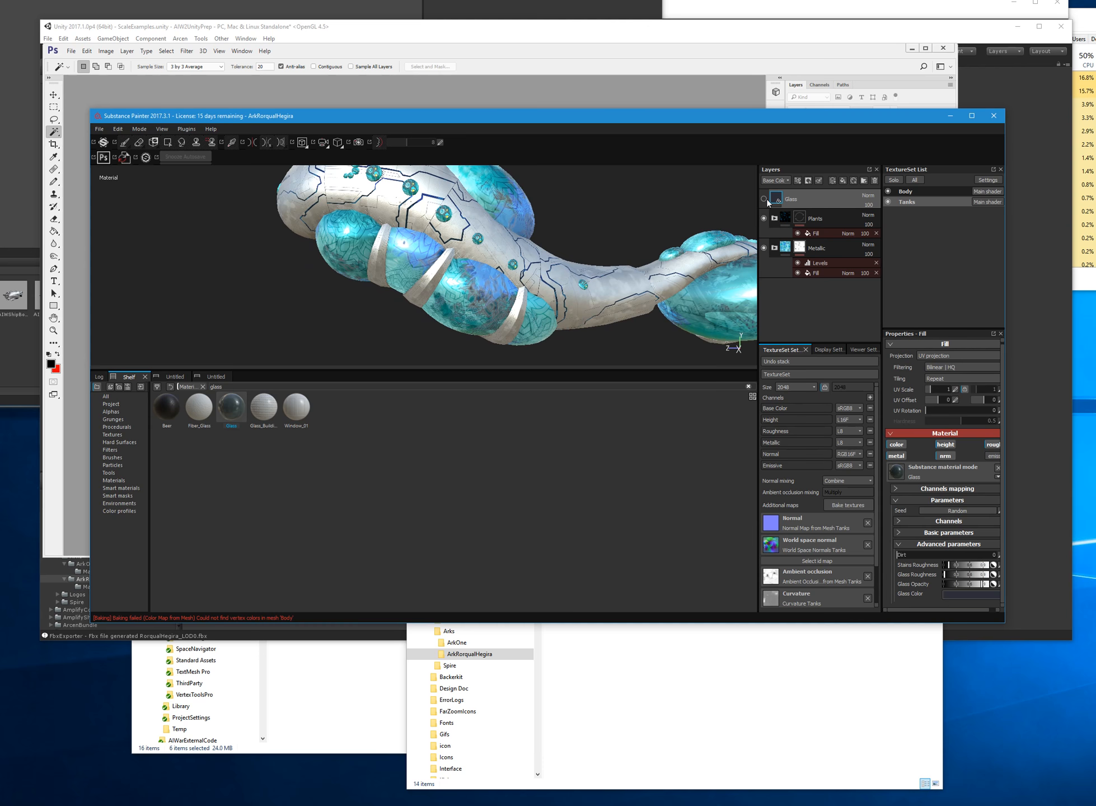
{"action": "left_click_drag", "start_coordinate": [368, 285], "coordinate": [499, 303], "text": "alt"}
{"action": "left_click_drag", "start_coordinate": [579, 304], "coordinate": [554, 328], "text": "alt"}
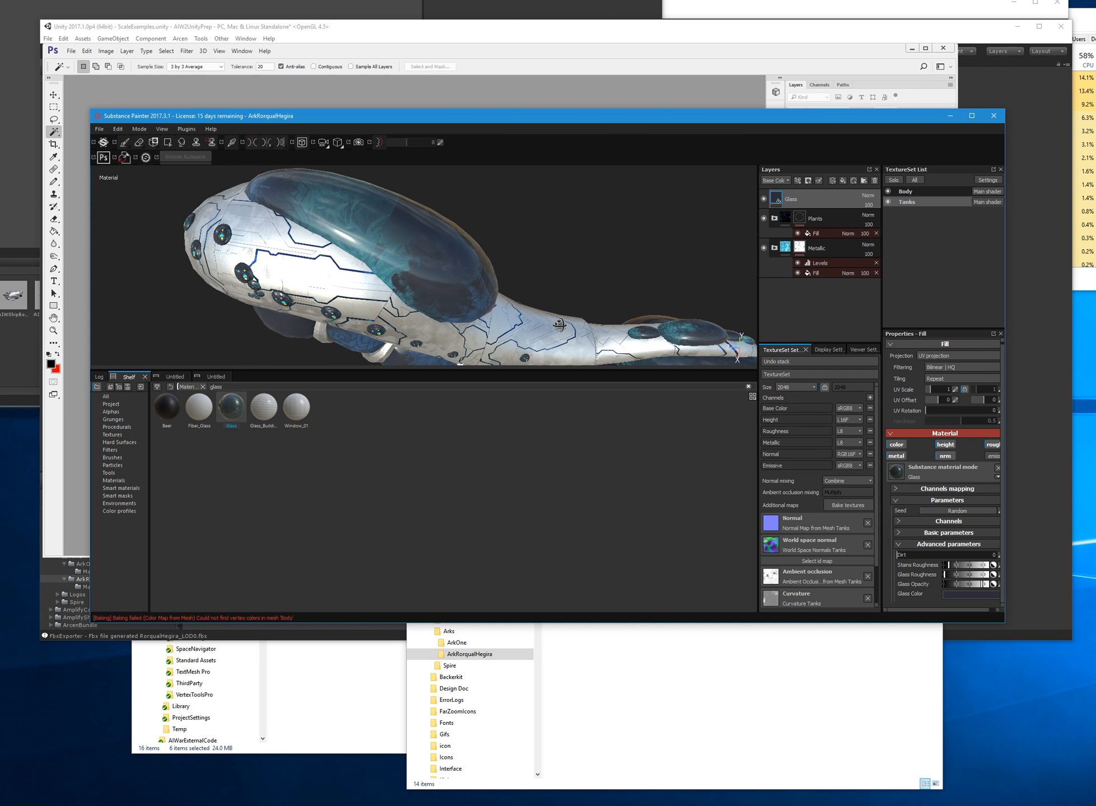
{"action": "left_click", "coordinate": [763, 199]}
{"action": "left_click", "coordinate": [764, 198]}
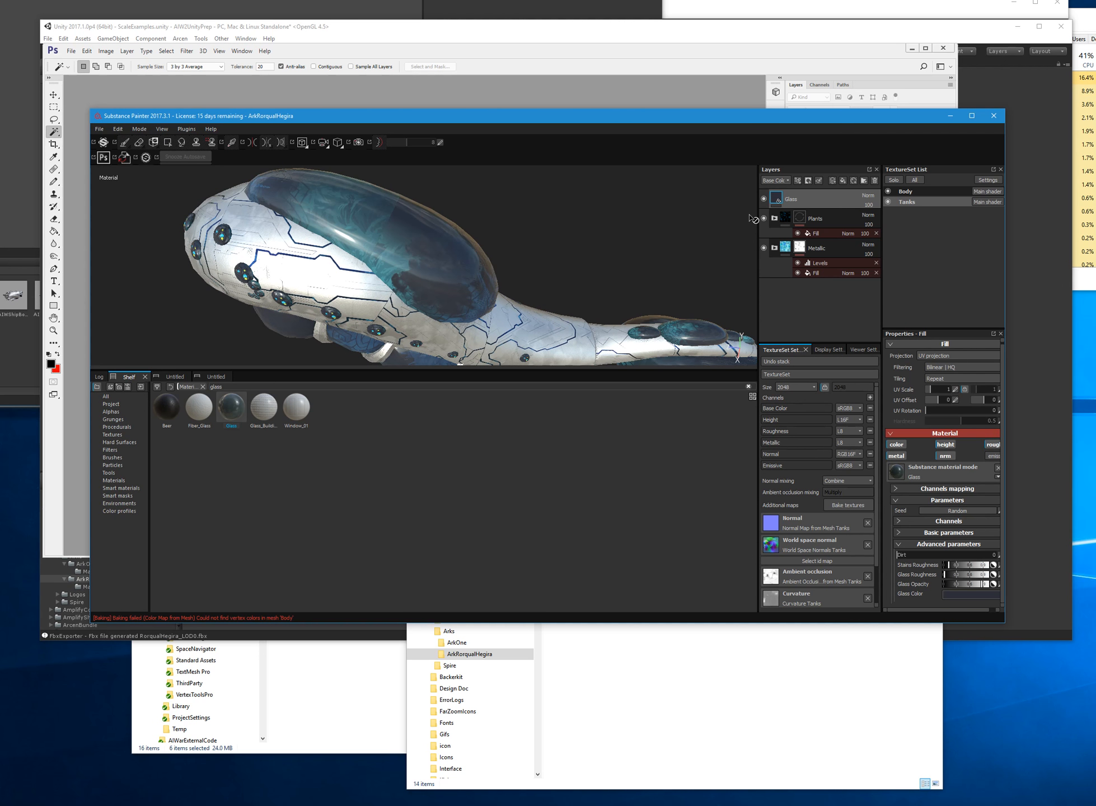
{"action": "left_click", "coordinate": [764, 199]}
{"action": "left_click", "coordinate": [764, 198]}
{"action": "left_click", "coordinate": [763, 199]}
{"action": "left_click", "coordinate": [764, 199]}
{"action": "left_click_drag", "start_coordinate": [597, 285], "coordinate": [632, 263], "text": "alt"}
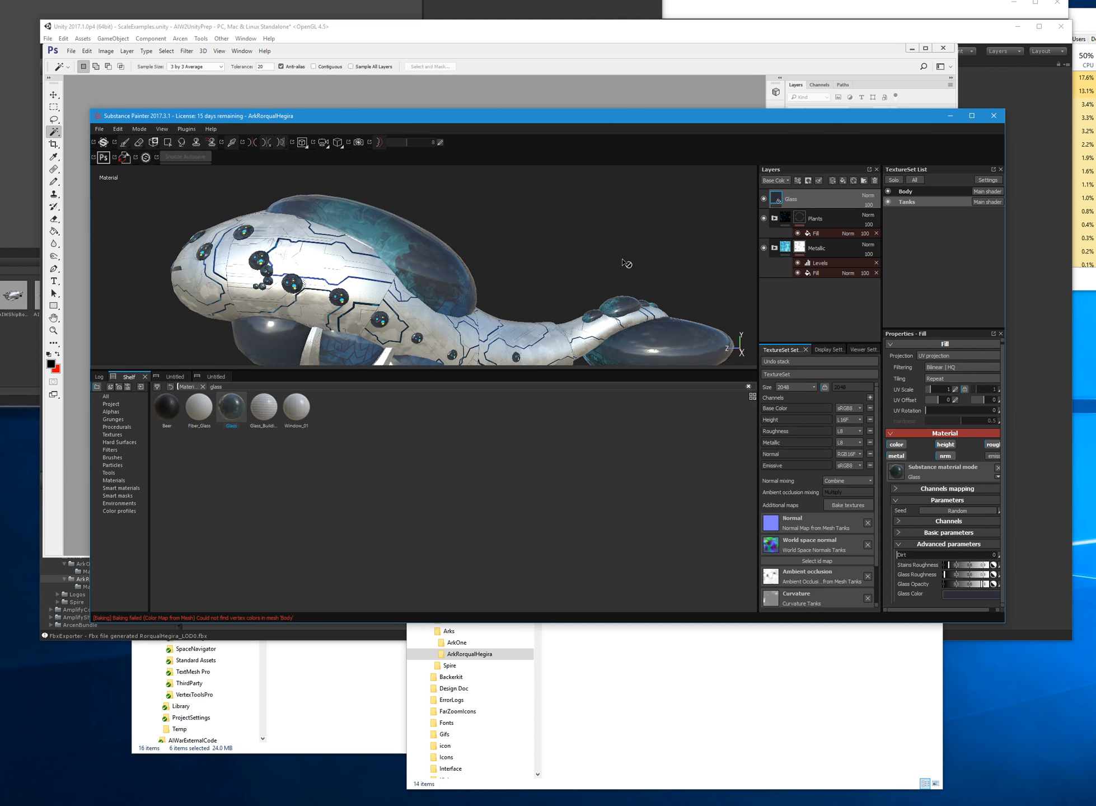
{"action": "scroll", "coordinate": [528, 312], "scroll_direction": "down", "scroll_amount": 5}
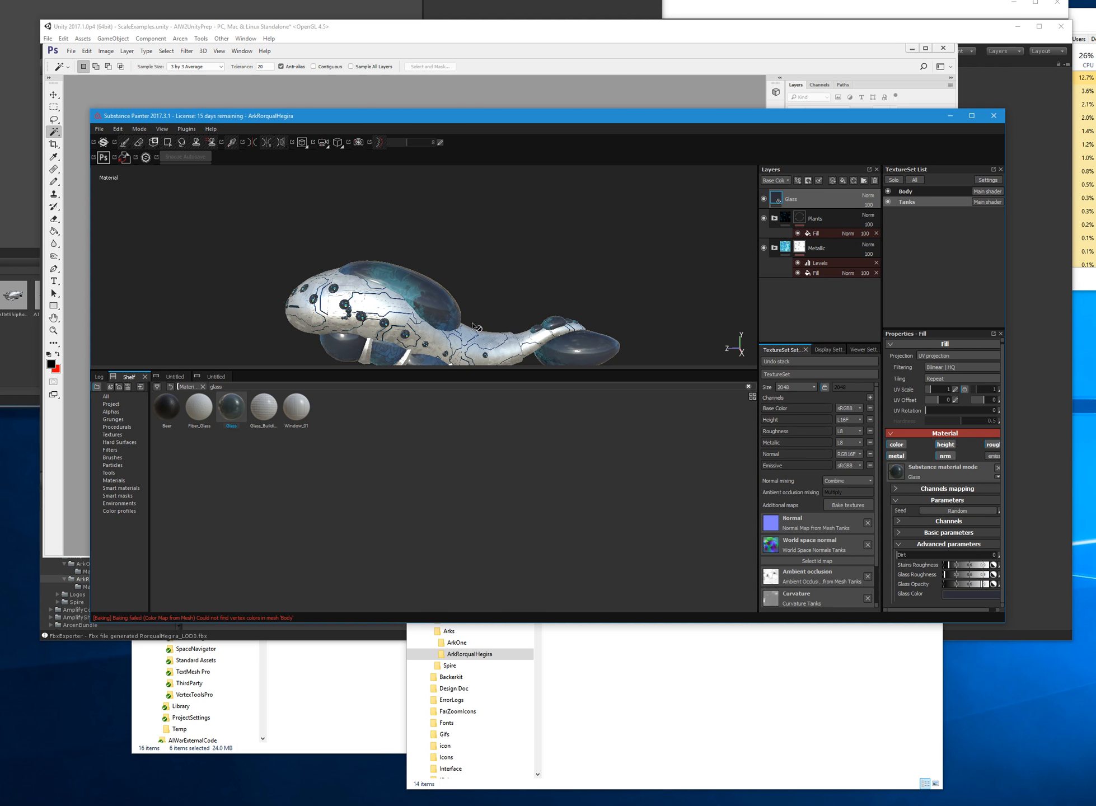
{"action": "middle_click_drag", "start_coordinate": [475, 335], "coordinate": [521, 265], "text": "alt"}
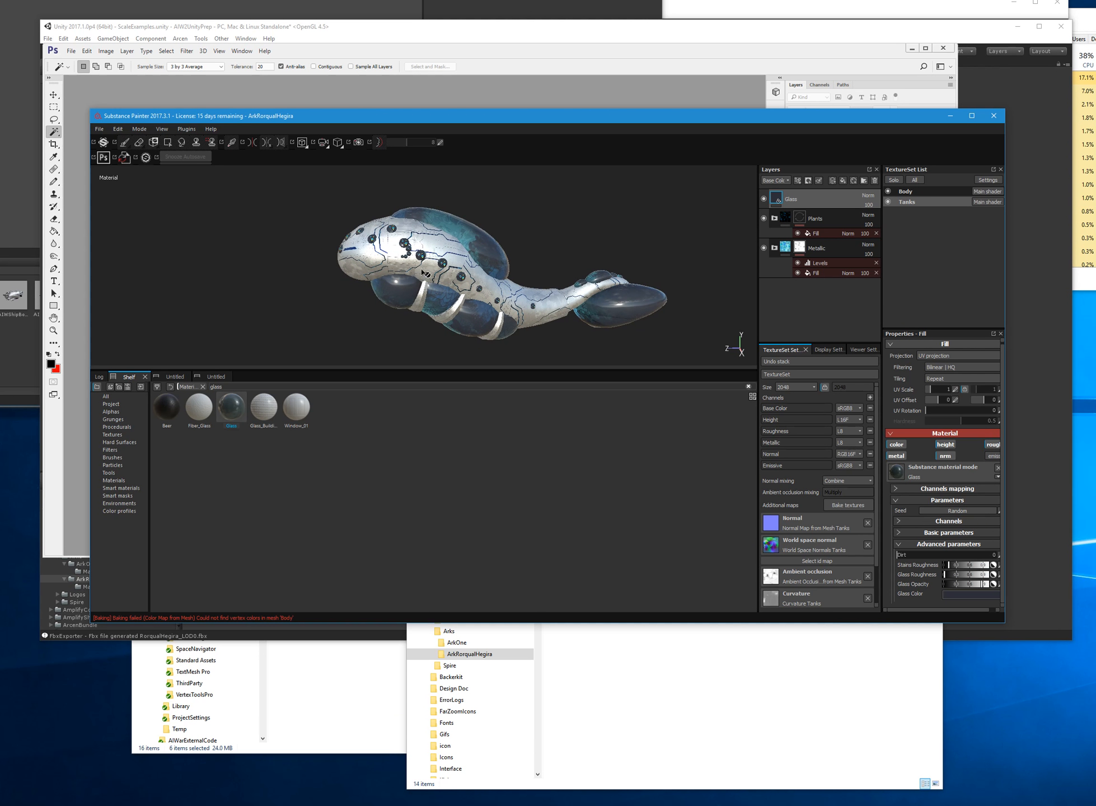
- Try deeper, more saturated blues for the Glass layer's Glass Color and undo them
{"action": "scroll", "coordinate": [435, 270], "scroll_direction": "up", "scroll_amount": 8}
{"action": "mouse_move", "coordinate": [307, 278]}
{"action": "left_mouse_down", "text": "alt"}
{"action": "mouse_move", "coordinate": [516, 274]}
{"action": "mouse_move", "coordinate": [267, 275]}
{"action": "mouse_move", "coordinate": [345, 280]}
{"action": "left_mouse_up", "text": "alt"}
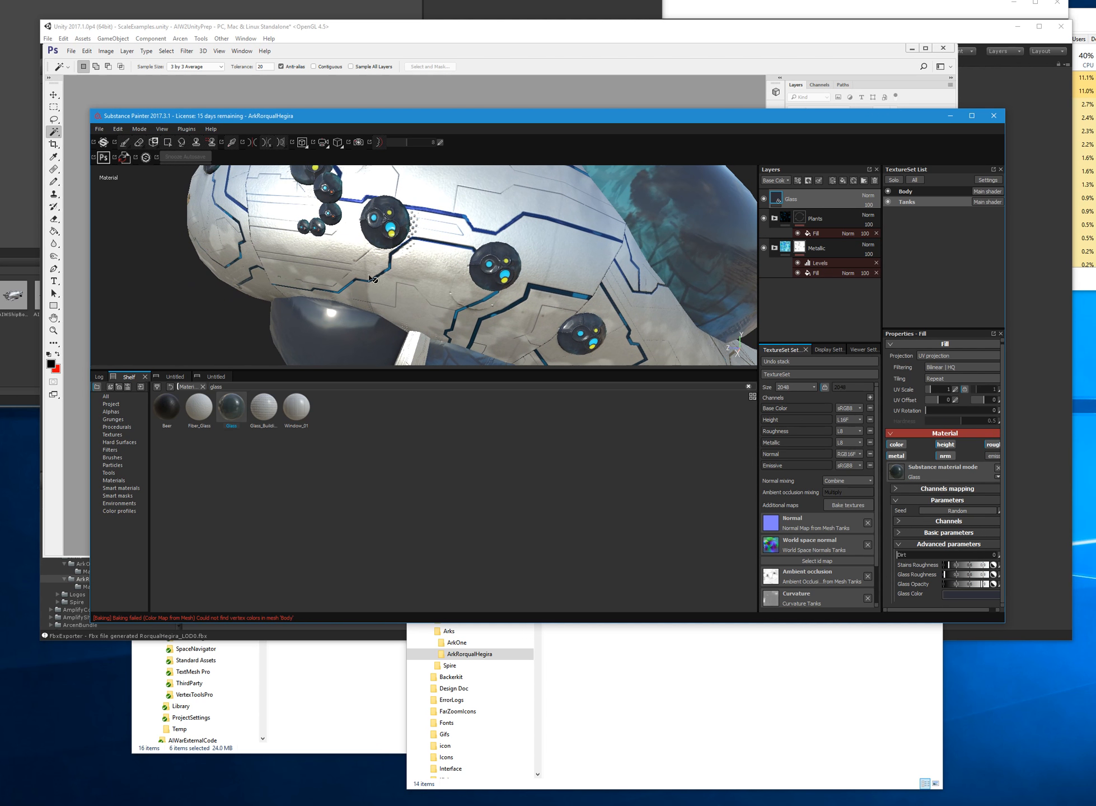
{"action": "scroll", "coordinate": [439, 286], "scroll_direction": "down", "scroll_amount": 5}
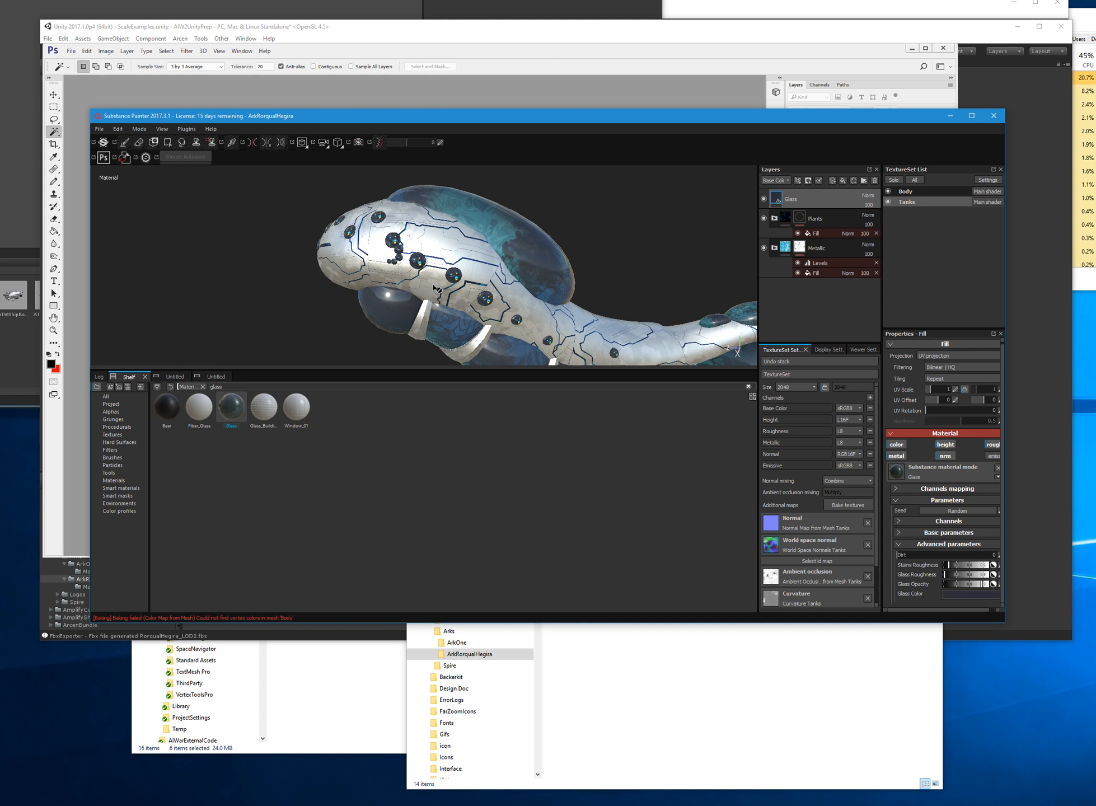
{"action": "mouse_move", "coordinate": [586, 327]}
{"action": "left_mouse_down", "text": "alt"}
{"action": "mouse_move", "coordinate": [526, 249]}
{"action": "mouse_move", "coordinate": [616, 260]}
{"action": "mouse_move", "coordinate": [271, 255]}
{"action": "mouse_move", "coordinate": [568, 259]}
{"action": "mouse_move", "coordinate": [559, 283]}
{"action": "left_mouse_up", "text": "alt"}
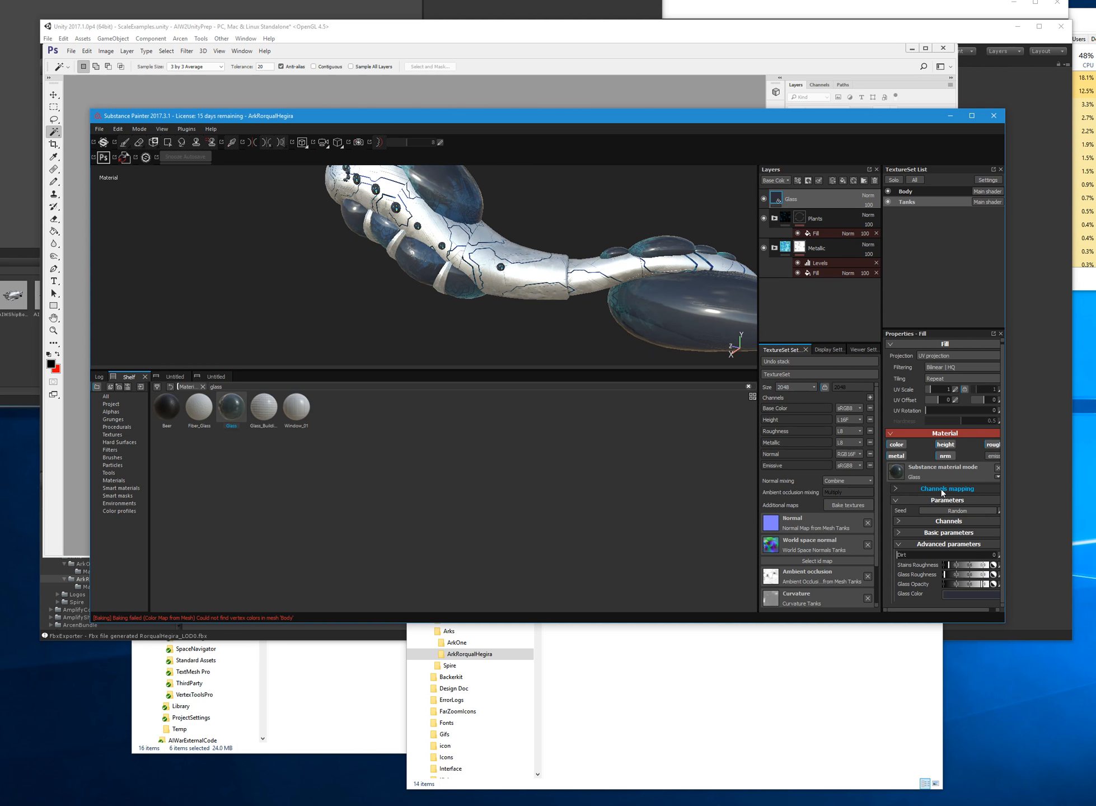
{"action": "left_click", "coordinate": [974, 594]}
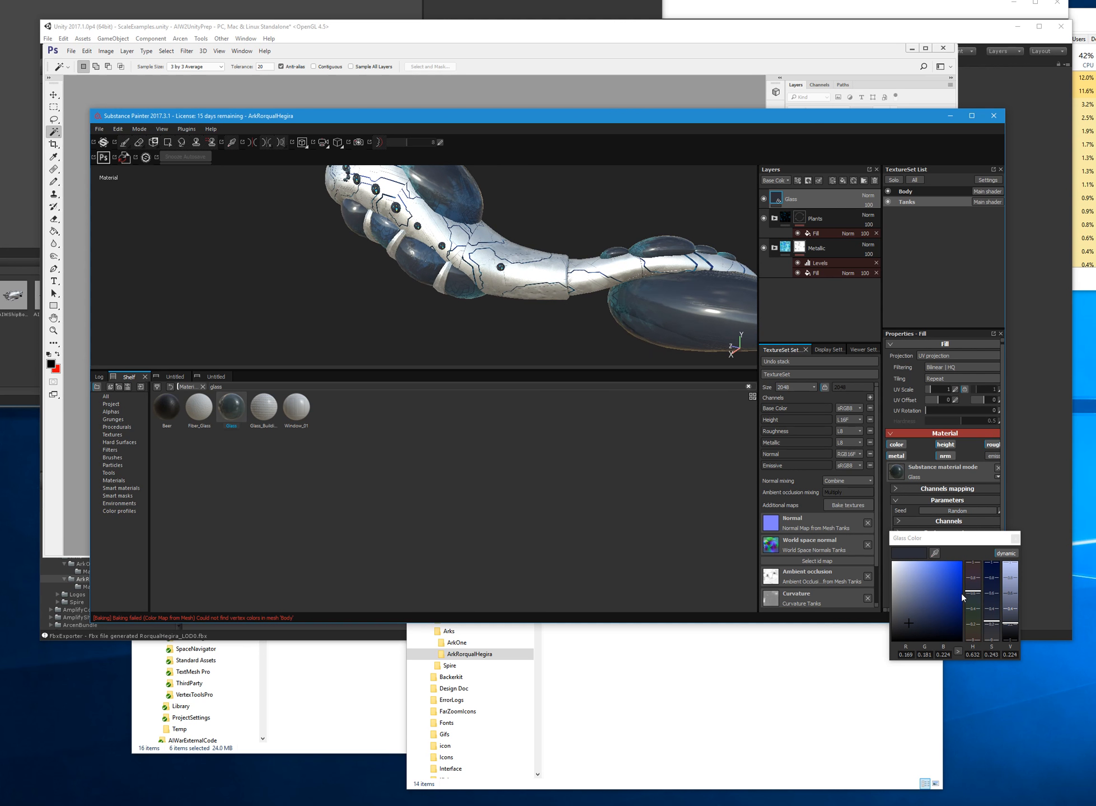
{"action": "left_click", "coordinate": [951, 605]}
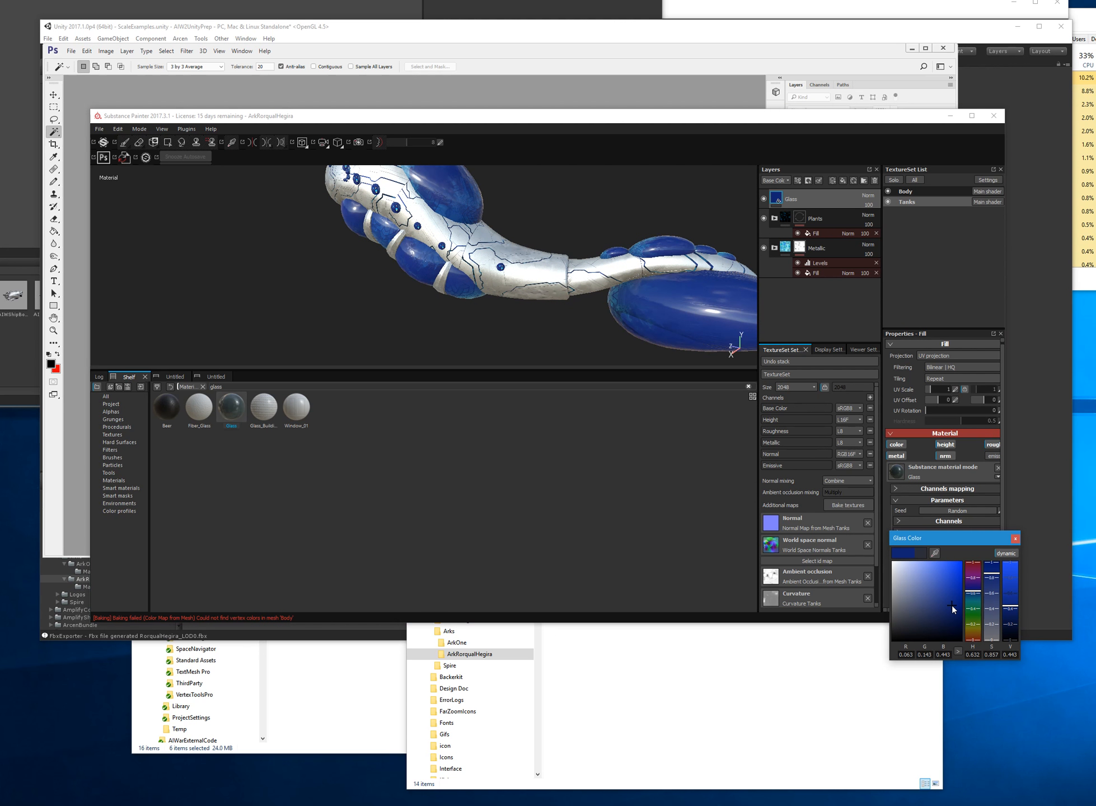
{"action": "left_click_drag", "start_coordinate": [937, 618], "coordinate": [946, 561]}
{"action": "left_click", "coordinate": [956, 613]}
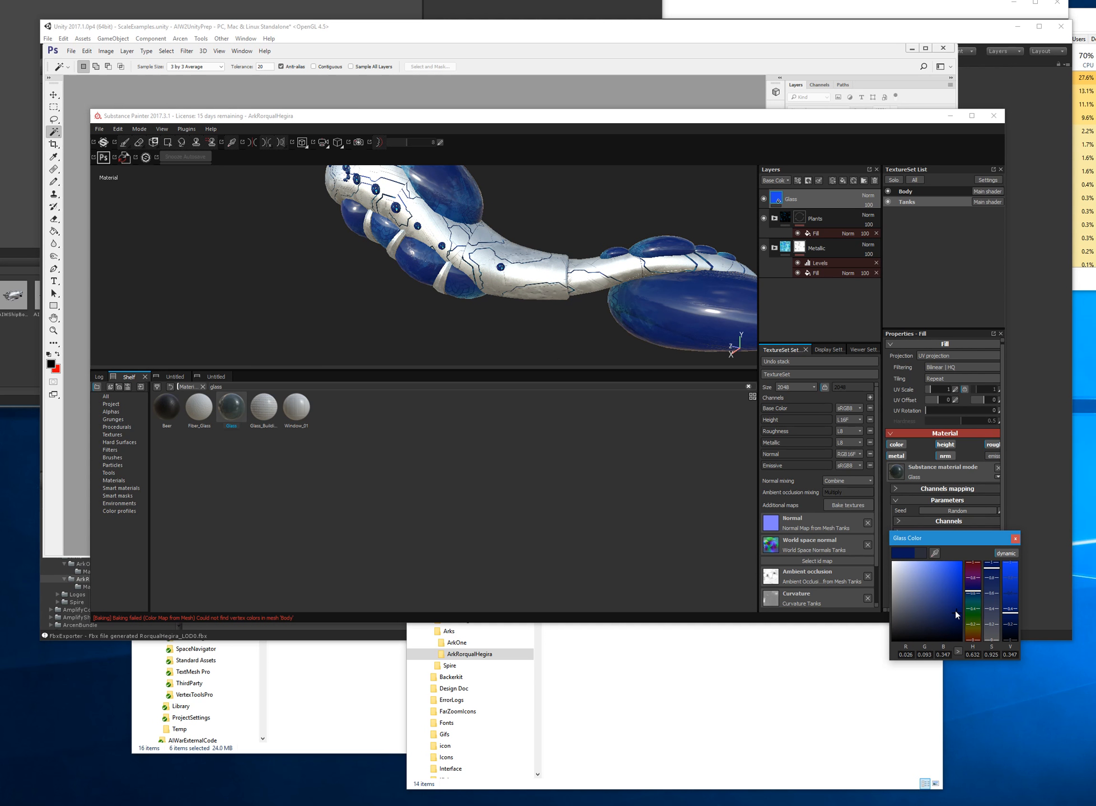
{"action": "key", "text": "ctrl+z"}
{"action": "key", "text": "ctrl+z"}
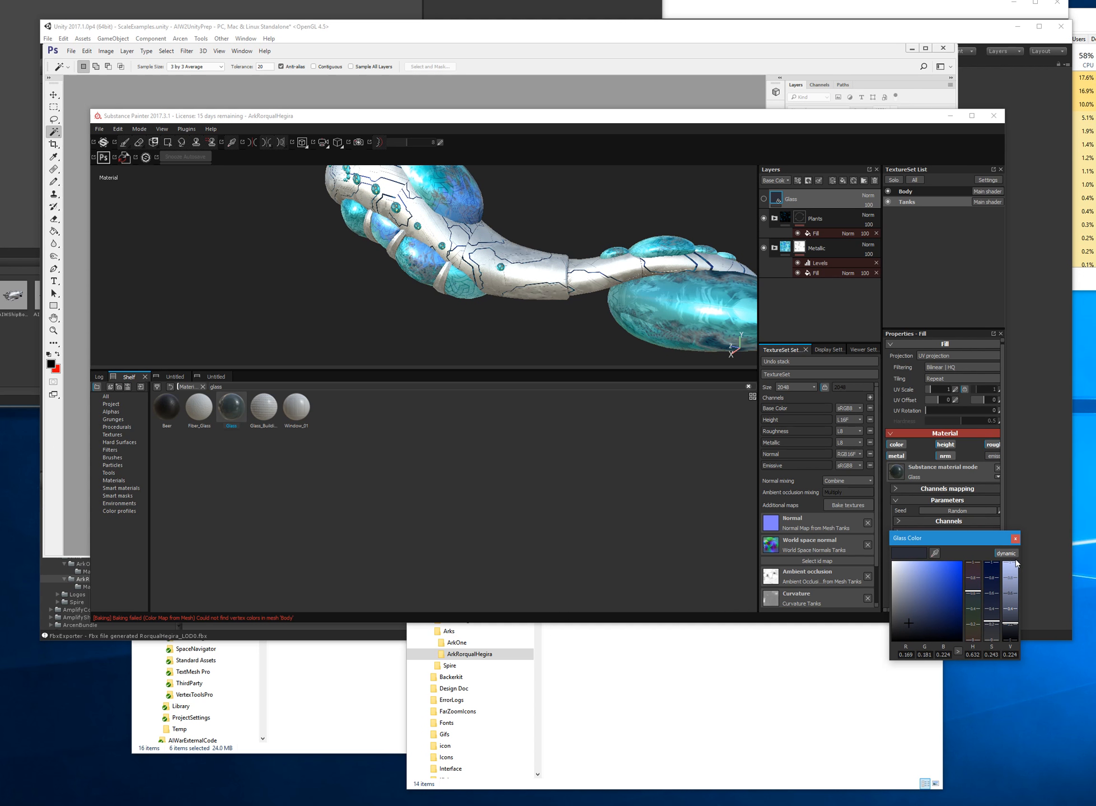
{"action": "key", "text": "ctrl+y"}
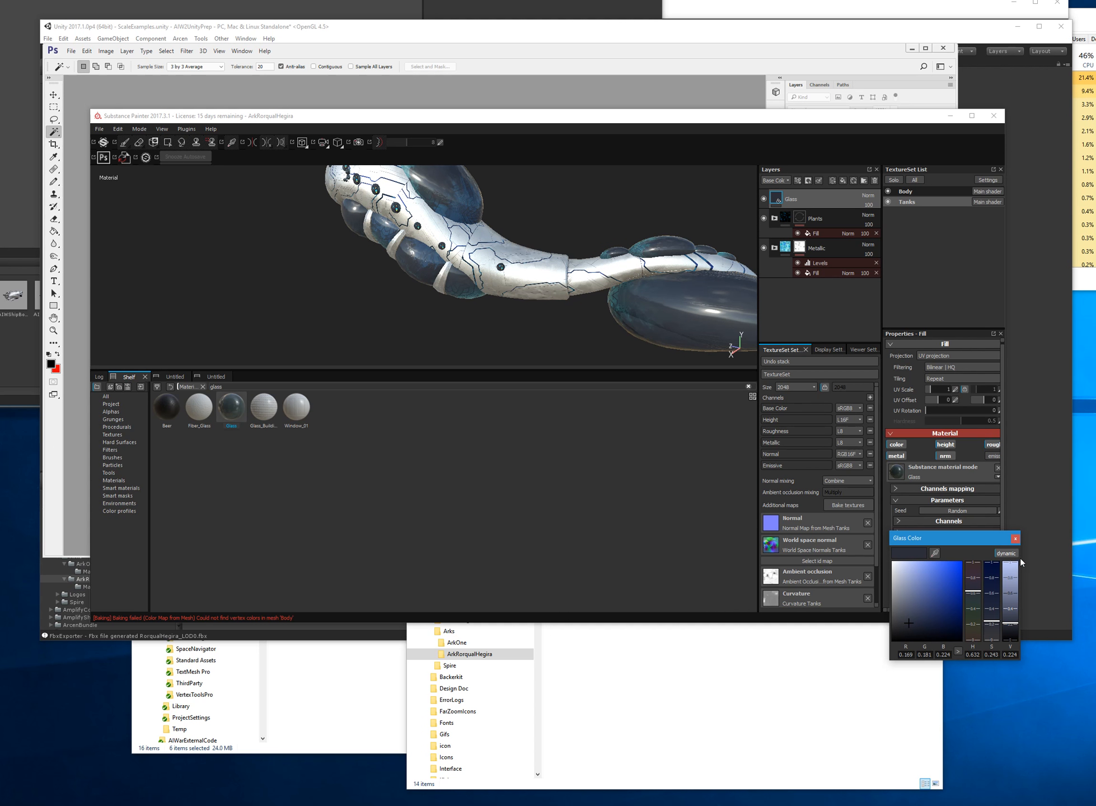
{"action": "left_click", "coordinate": [983, 544]}
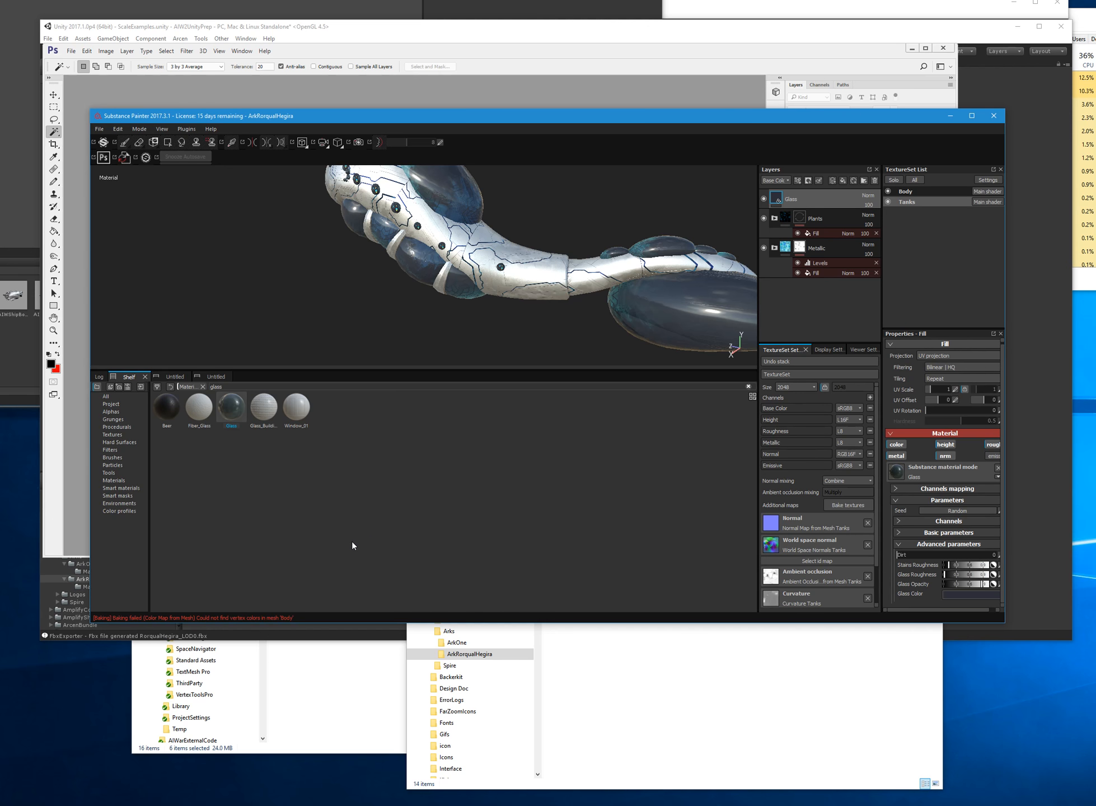
- Try the Rust Drips smart mask on the Glass layer and undo it
{"action": "left_click", "coordinate": [127, 496]}
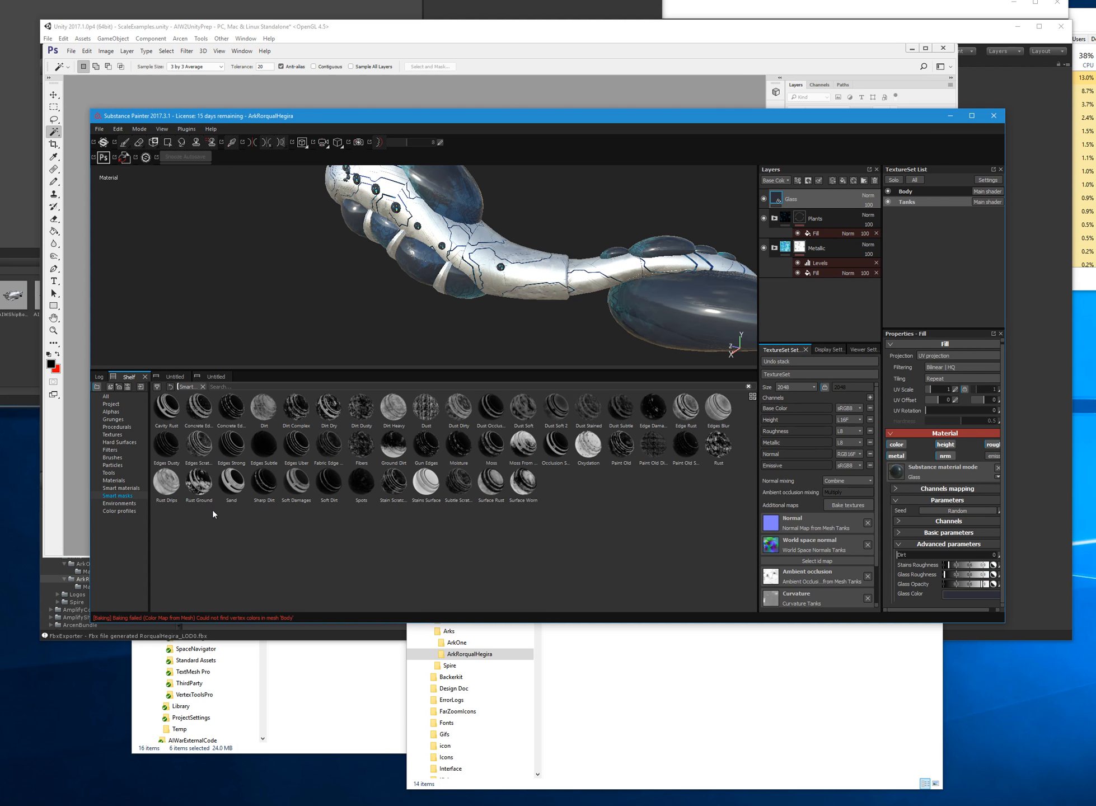
{"action": "left_click_drag", "start_coordinate": [163, 498], "coordinate": [794, 221]}
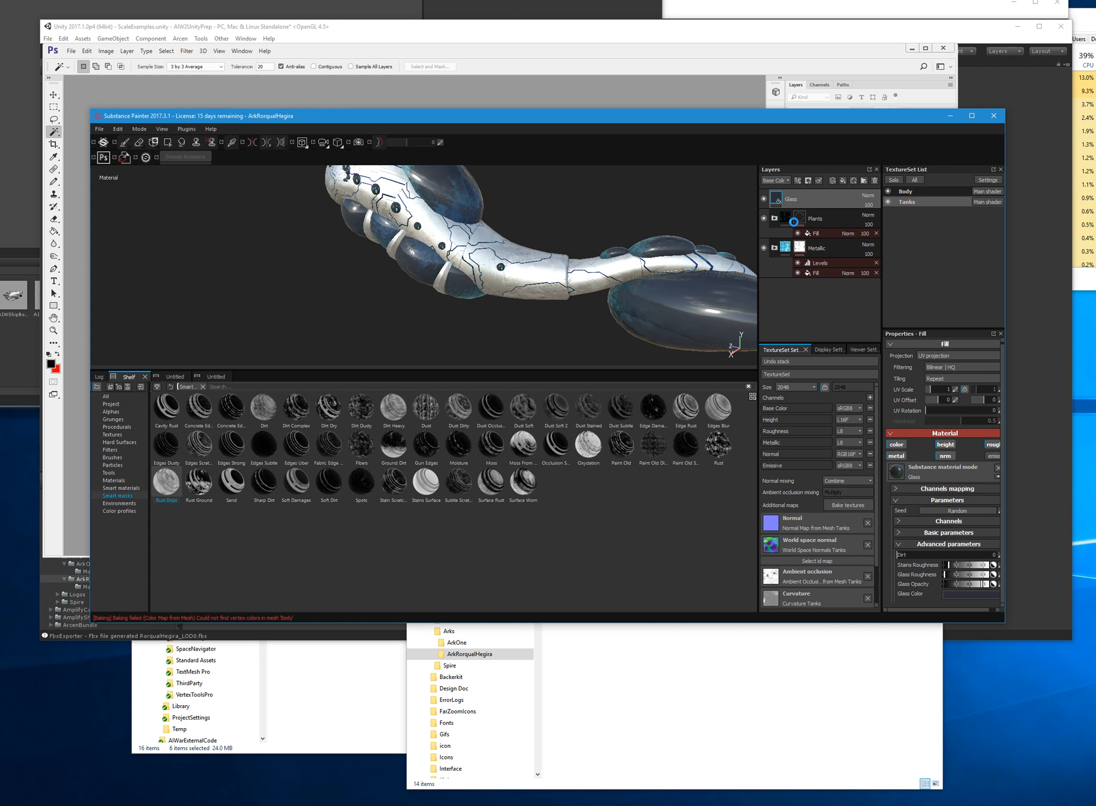
{"action": "left_click_drag", "start_coordinate": [347, 314], "coordinate": [485, 319], "text": "alt"}
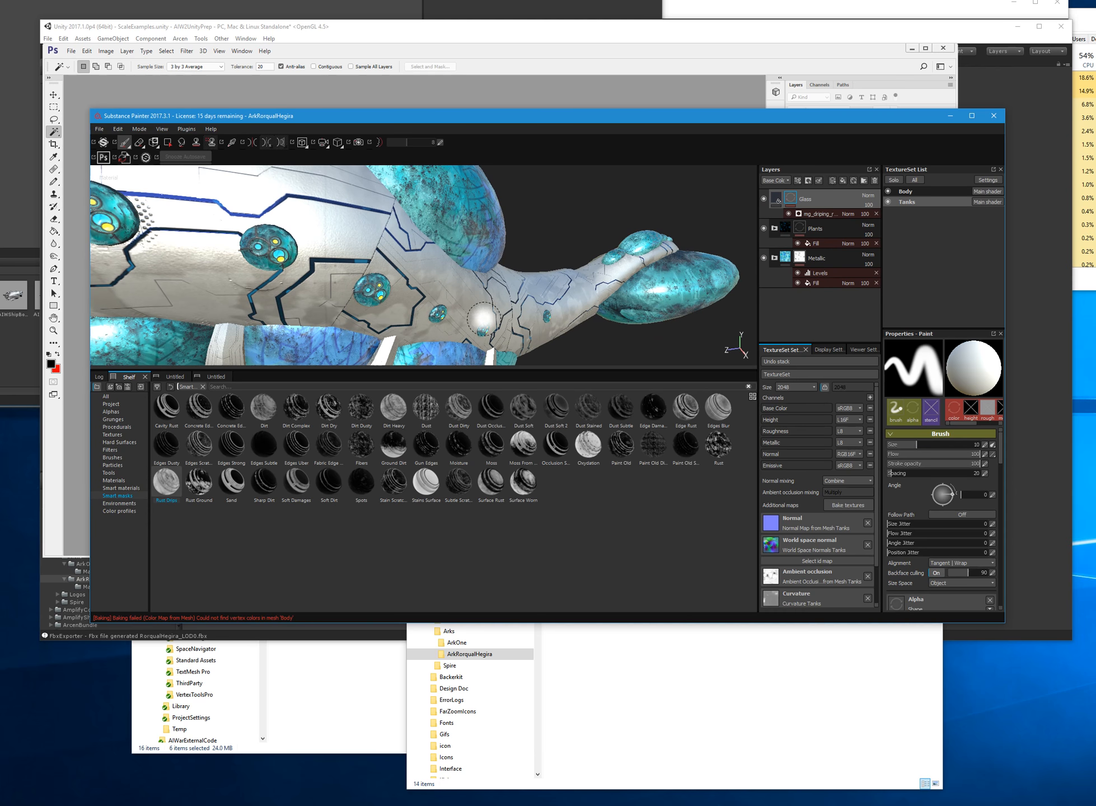
{"action": "key", "text": "ctrl+z"}
- Try the Cavity Rust smart mask on the Glass layer and undo it
{"action": "mouse_move", "coordinate": [166, 407]}
{"action": "left_mouse_down"}
{"action": "mouse_move", "coordinate": [834, 280]}
{"action": "mouse_move", "coordinate": [781, 179]}
{"action": "mouse_move", "coordinate": [801, 190]}
{"action": "mouse_move", "coordinate": [520, 293]}
{"action": "left_mouse_up"}
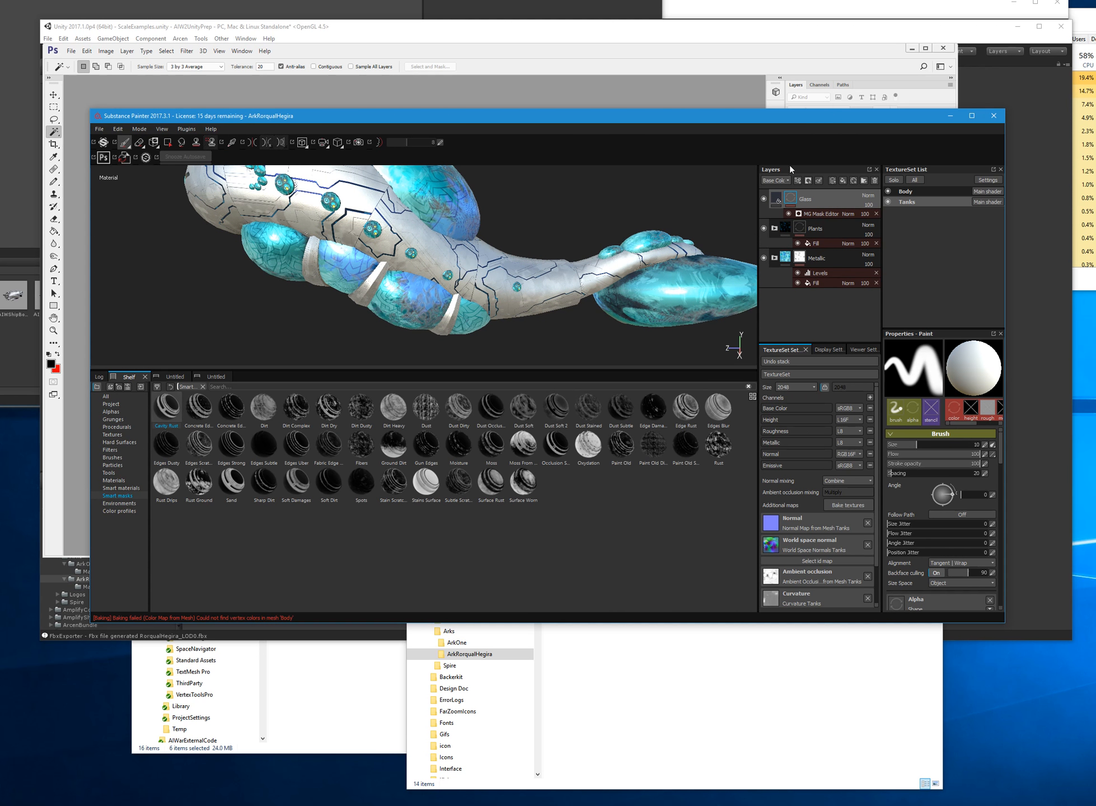
{"action": "left_click_drag", "start_coordinate": [619, 224], "coordinate": [617, 224], "text": "alt"}
{"action": "left_click", "coordinate": [764, 199]}
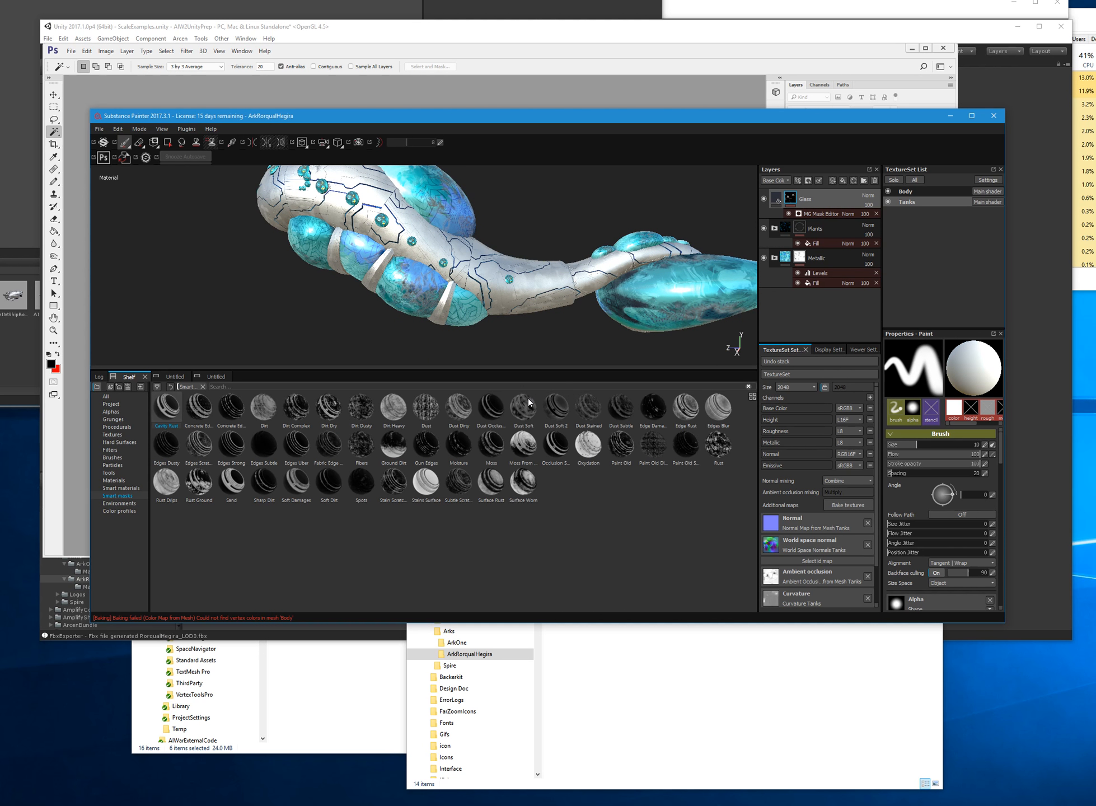
{"action": "key", "text": "ctrl+z"}
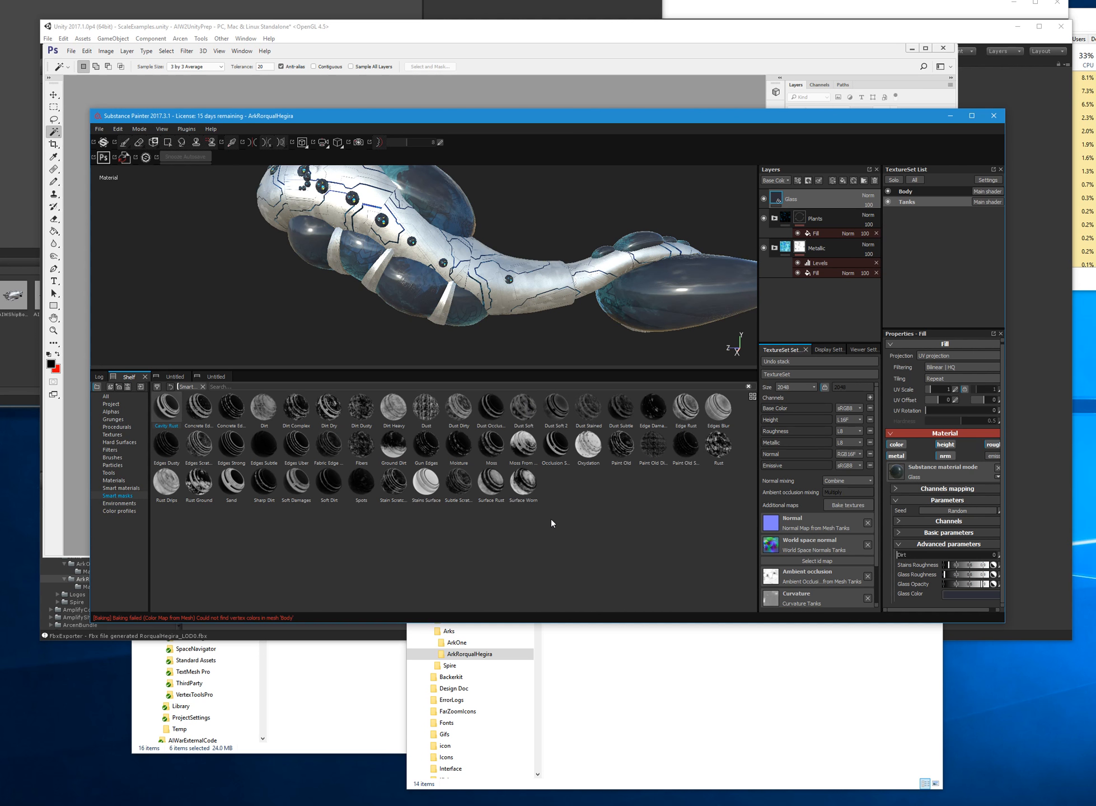
- Try the Dust Occlusion smart mask on the Glass layer and undo it
{"action": "left_click_drag", "start_coordinate": [497, 420], "coordinate": [831, 195]}
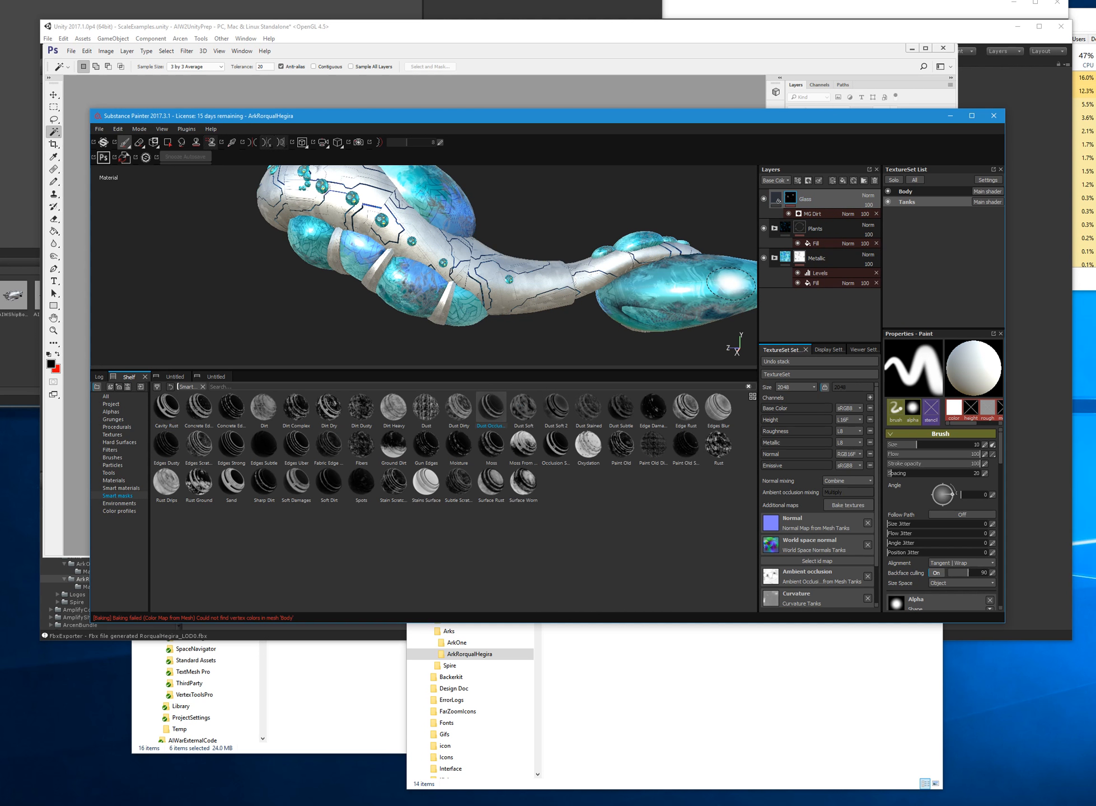
{"action": "left_click_drag", "start_coordinate": [644, 302], "coordinate": [601, 318], "text": "alt"}
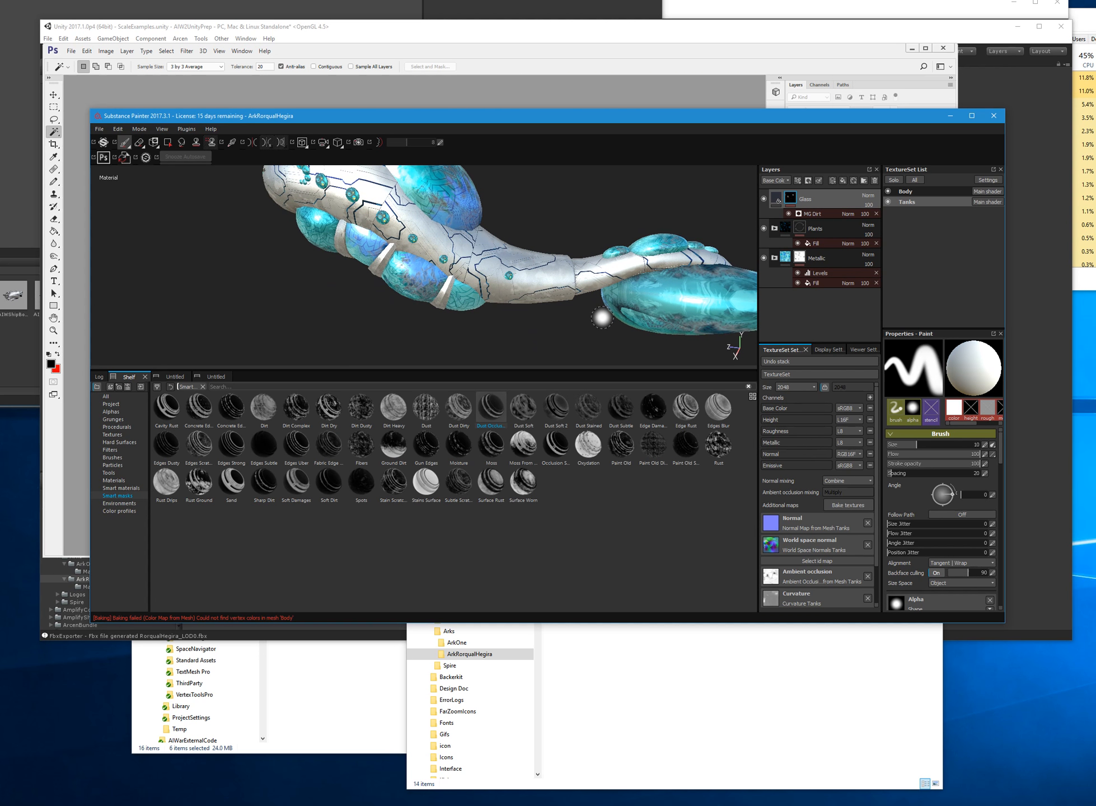
{"action": "key", "text": "ctrl+z"}
- Apply the Edge Rust smart mask to the Glass layer and compare the tanks with and without it
{"action": "left_click_drag", "start_coordinate": [685, 411], "coordinate": [792, 204]}
{"action": "left_click_drag", "start_coordinate": [643, 305], "coordinate": [517, 282], "text": "alt"}
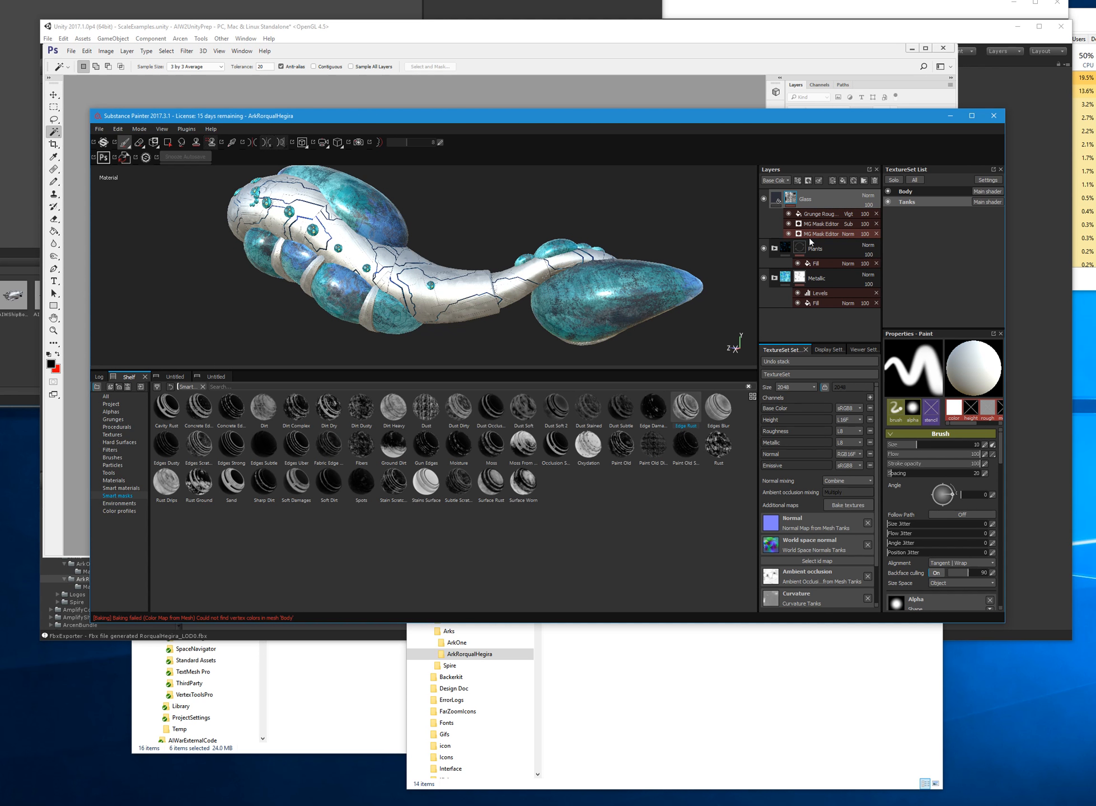
{"action": "key", "text": "ctrl+z"}
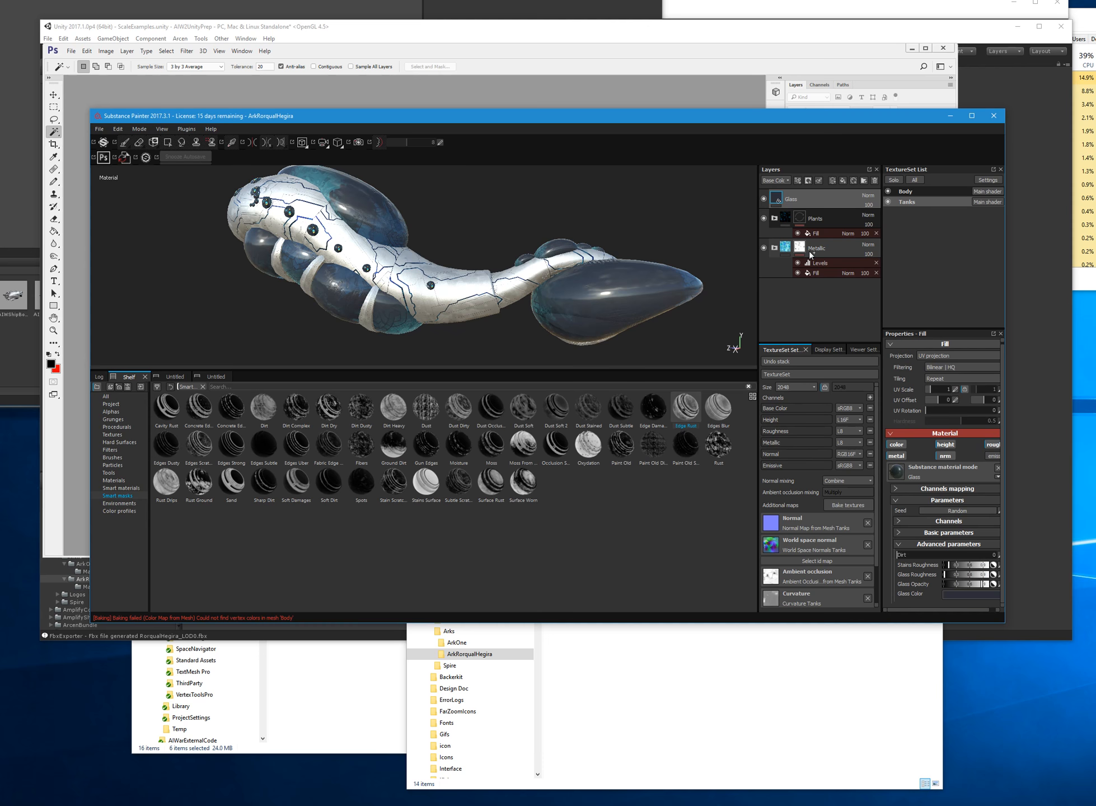
{"action": "key", "text": "ctrl+y"}
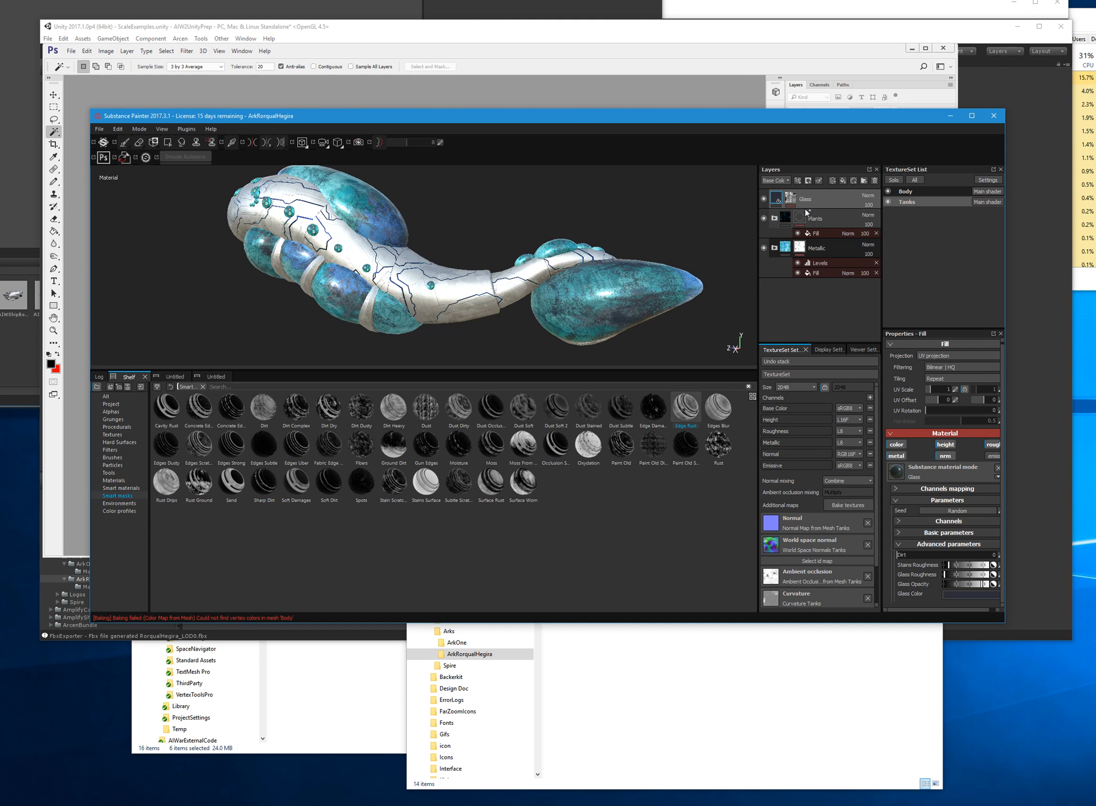
{"action": "left_click", "coordinate": [117, 129]}
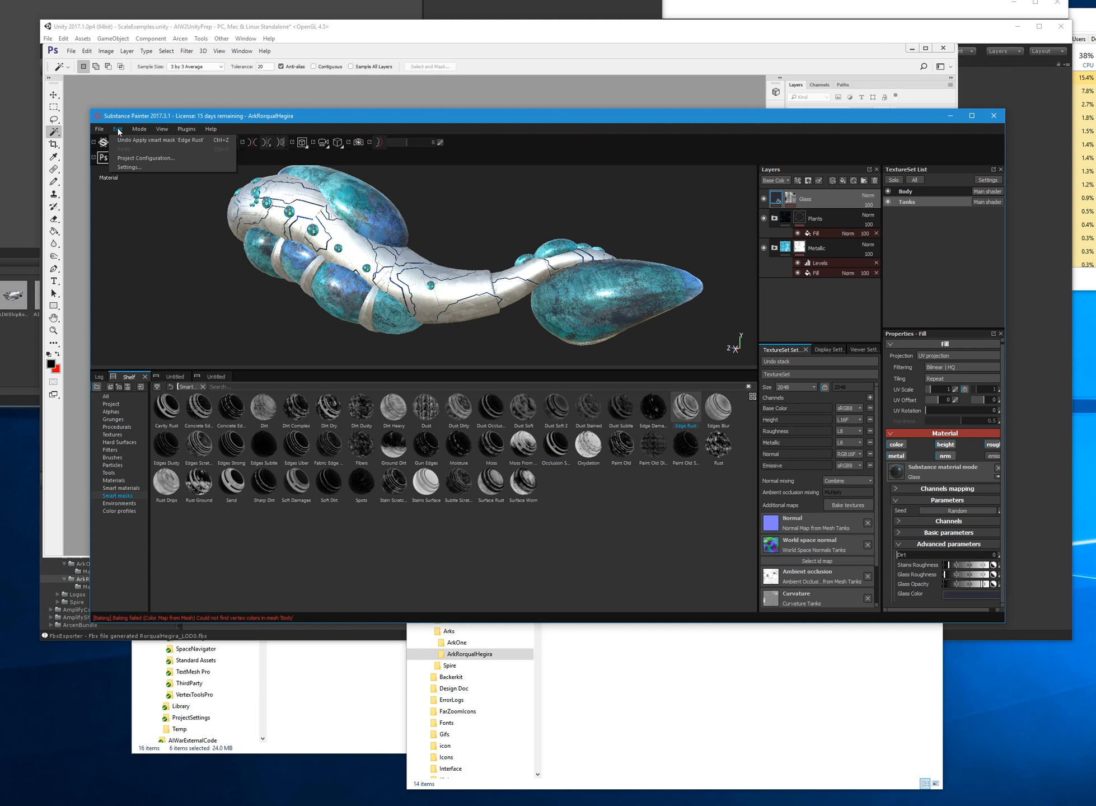
{"action": "left_click", "coordinate": [126, 119]}
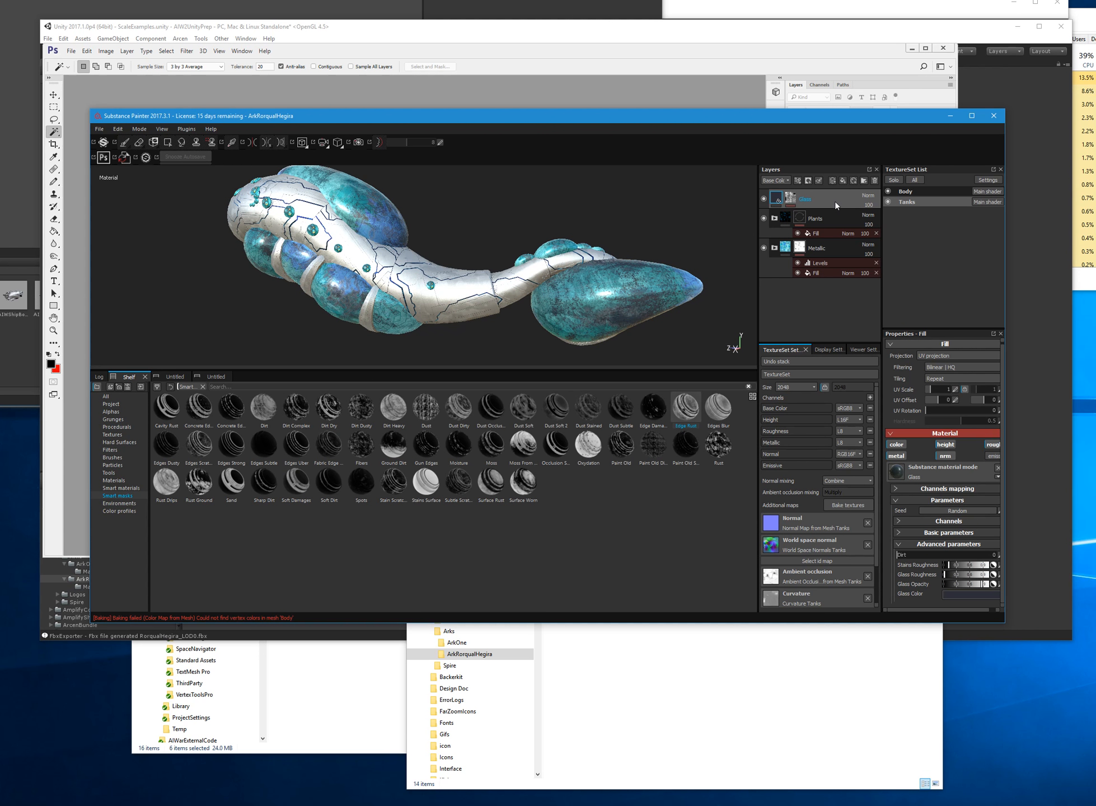
- Duplicate the masked Glass layer and hide the upper copy
{"action": "left_click", "coordinate": [794, 199]}
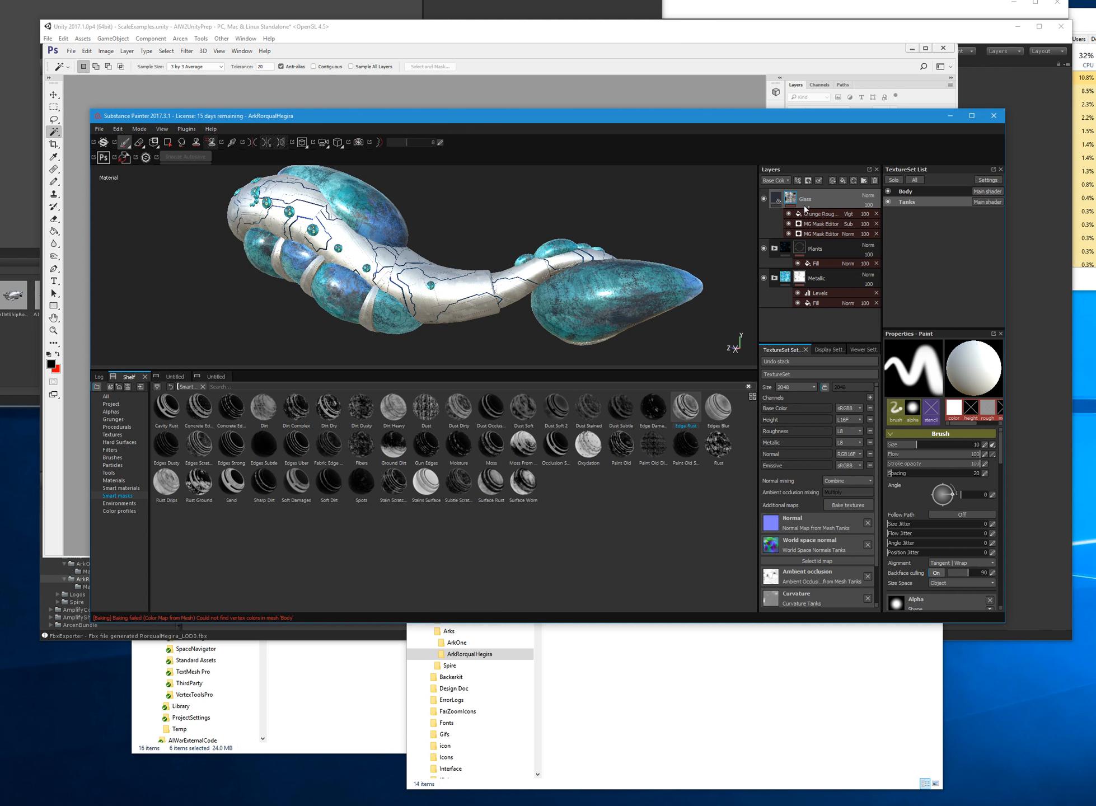
{"action": "key", "text": "ctrl+d"}
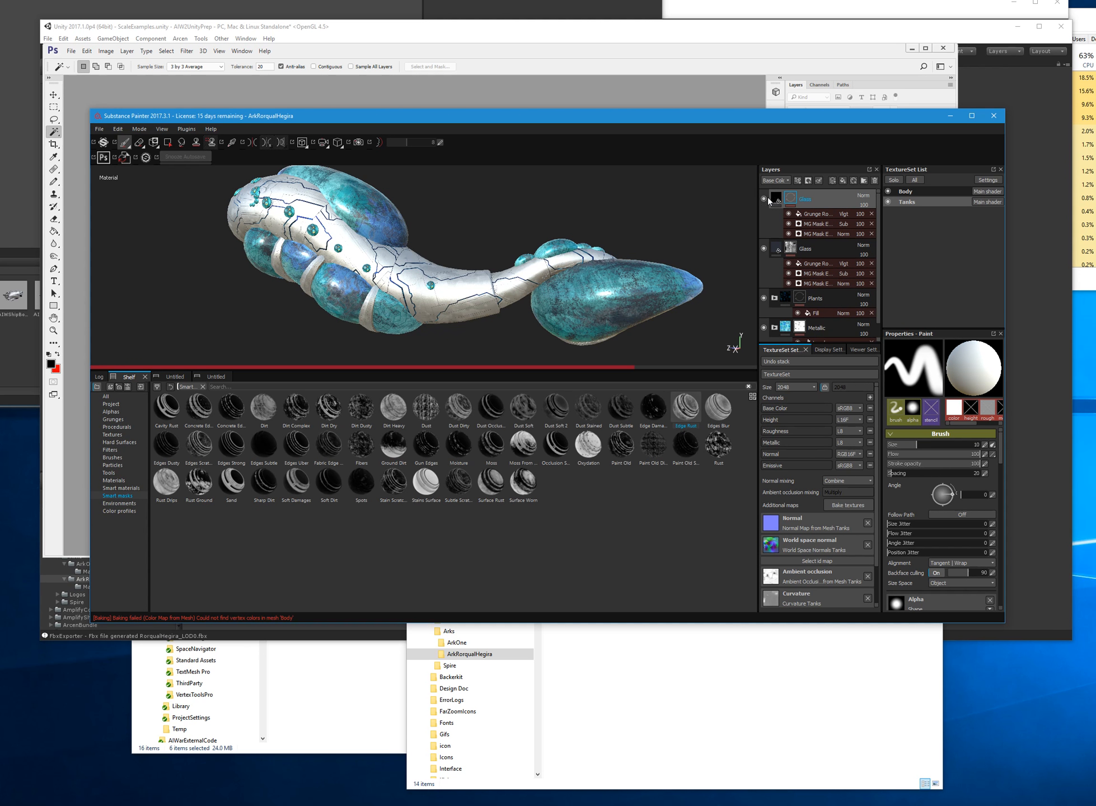
{"action": "left_click", "coordinate": [764, 197]}
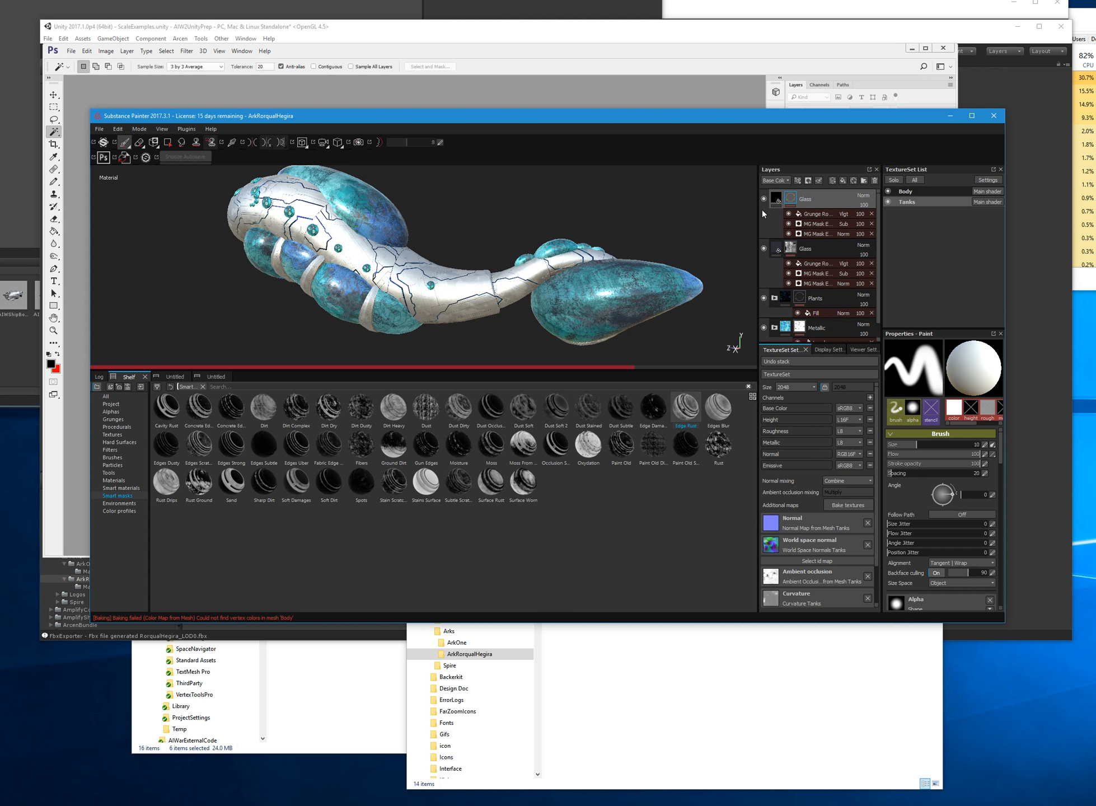
- Clear and remove the mask on the hidden upper Glass layer
{"action": "right_click", "coordinate": [789, 199]}
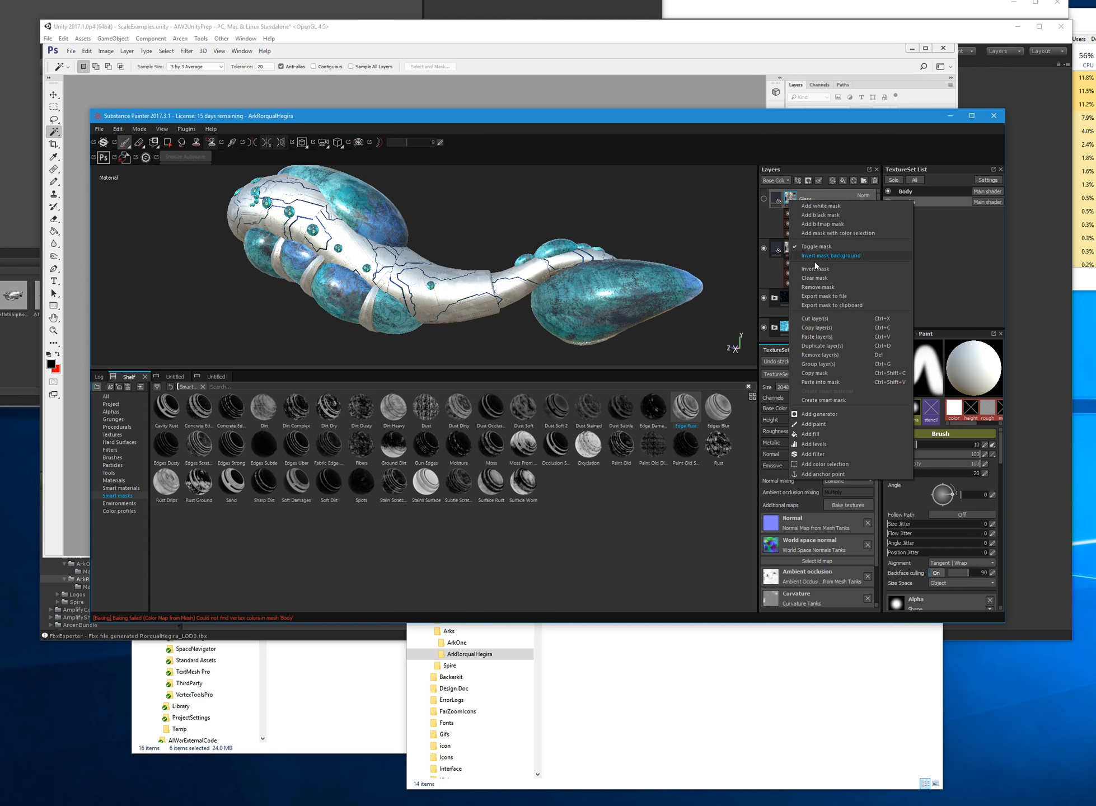
{"action": "left_click", "coordinate": [841, 278]}
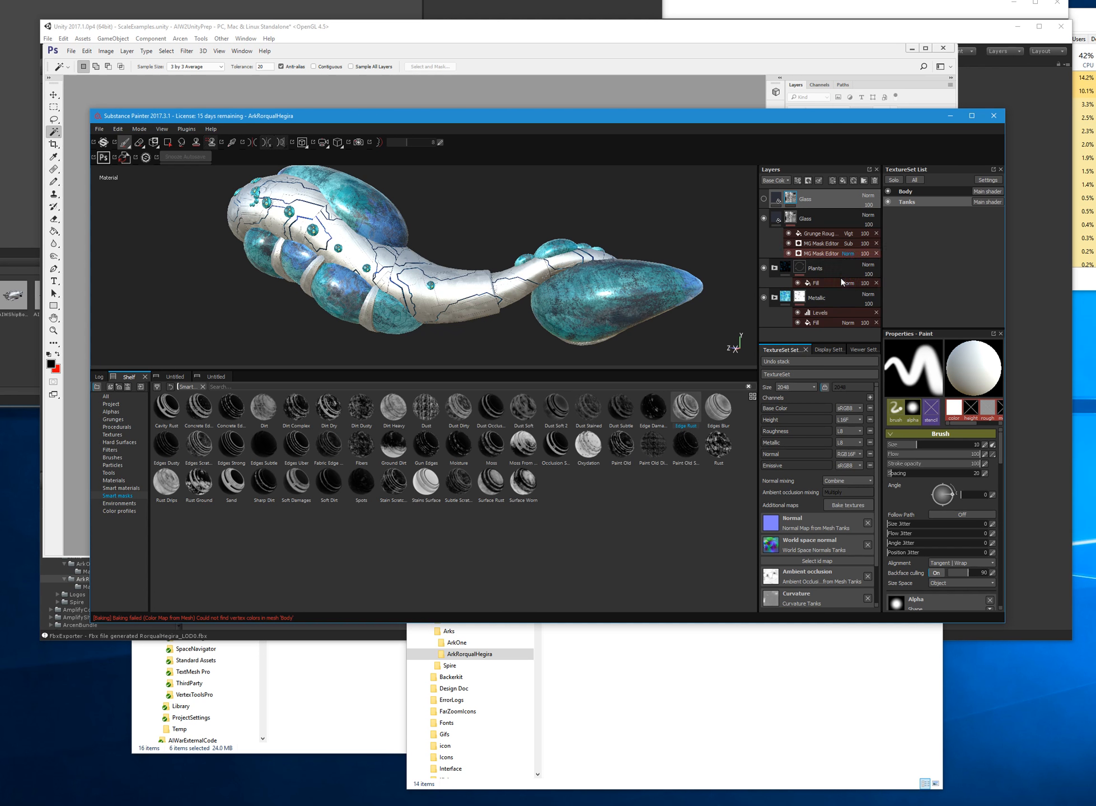
{"action": "right_click", "coordinate": [792, 198]}
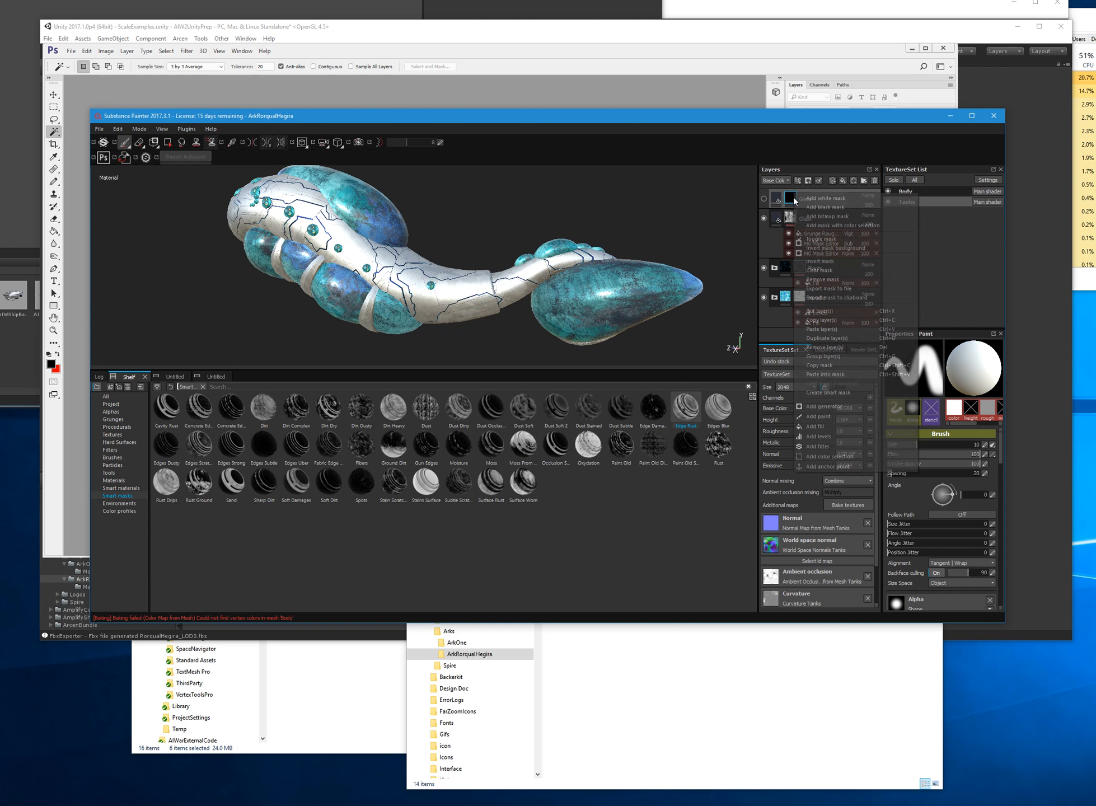
{"action": "left_click", "coordinate": [846, 279]}
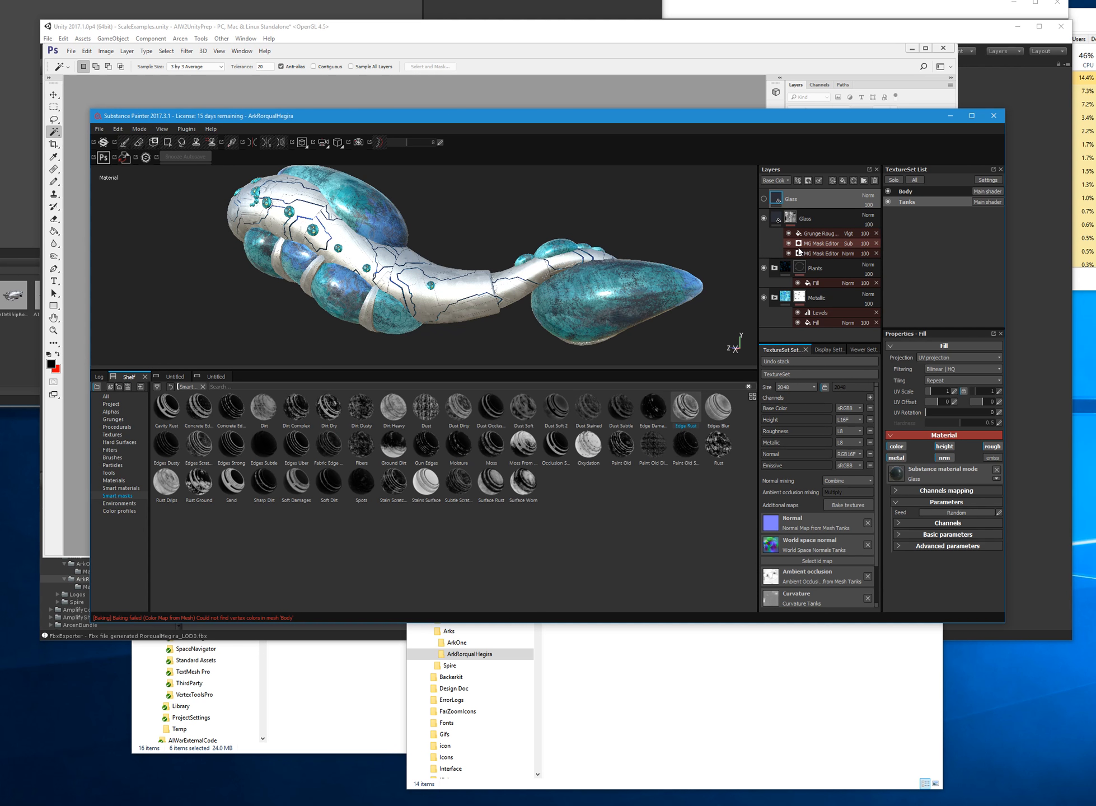
- Set the lower, masked Glass layer's Glass Color to a saturated blue of about R 0.079, G 0.158, B 0.461
{"action": "double_click", "coordinate": [804, 220]}
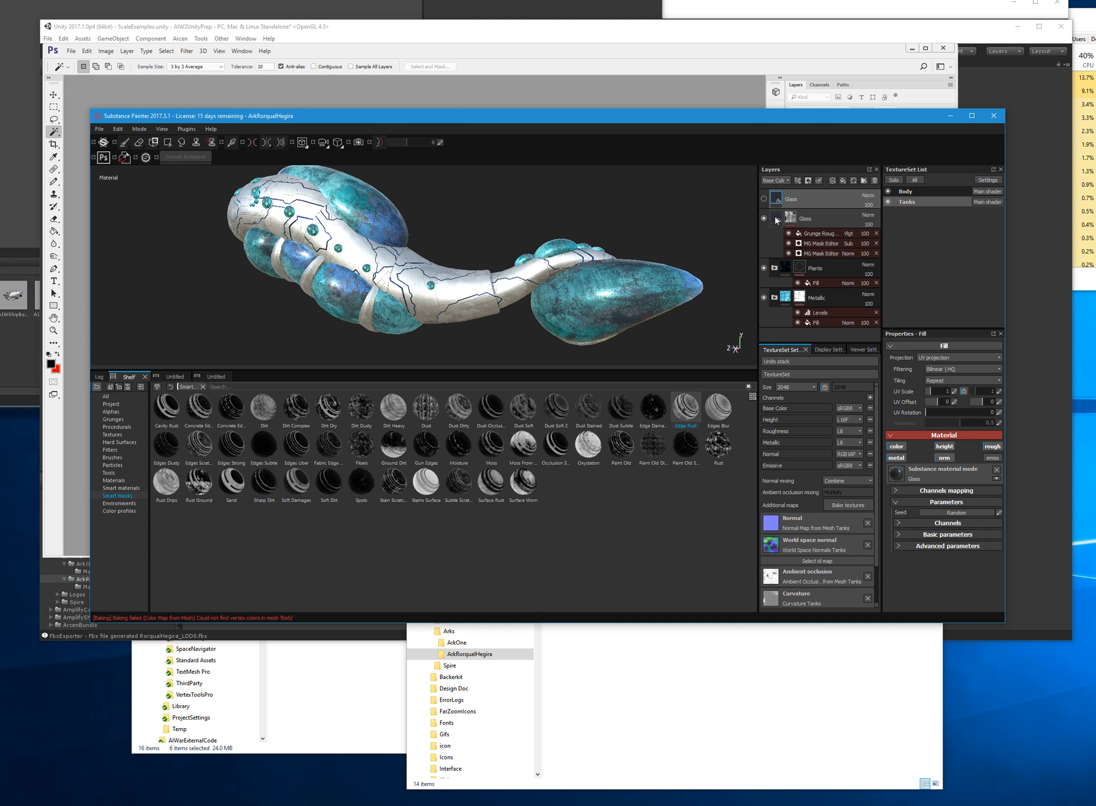
{"action": "left_click", "coordinate": [776, 219]}
{"action": "mouse_move", "coordinate": [779, 219]}
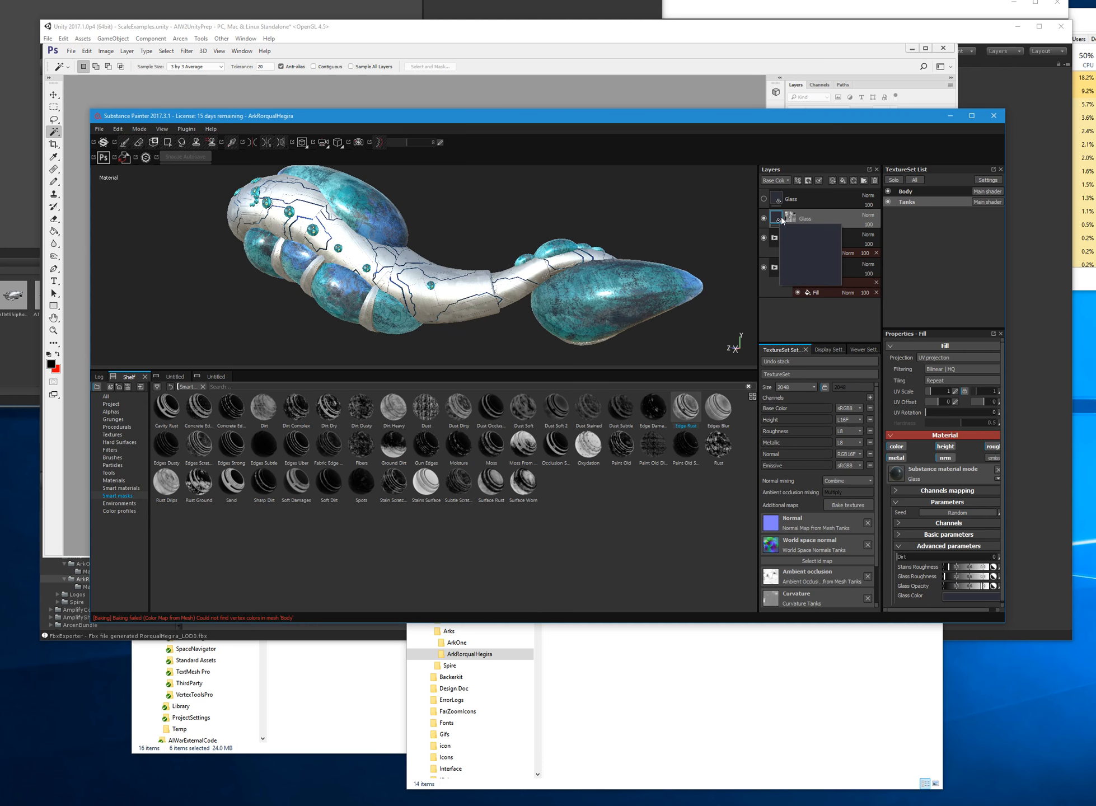
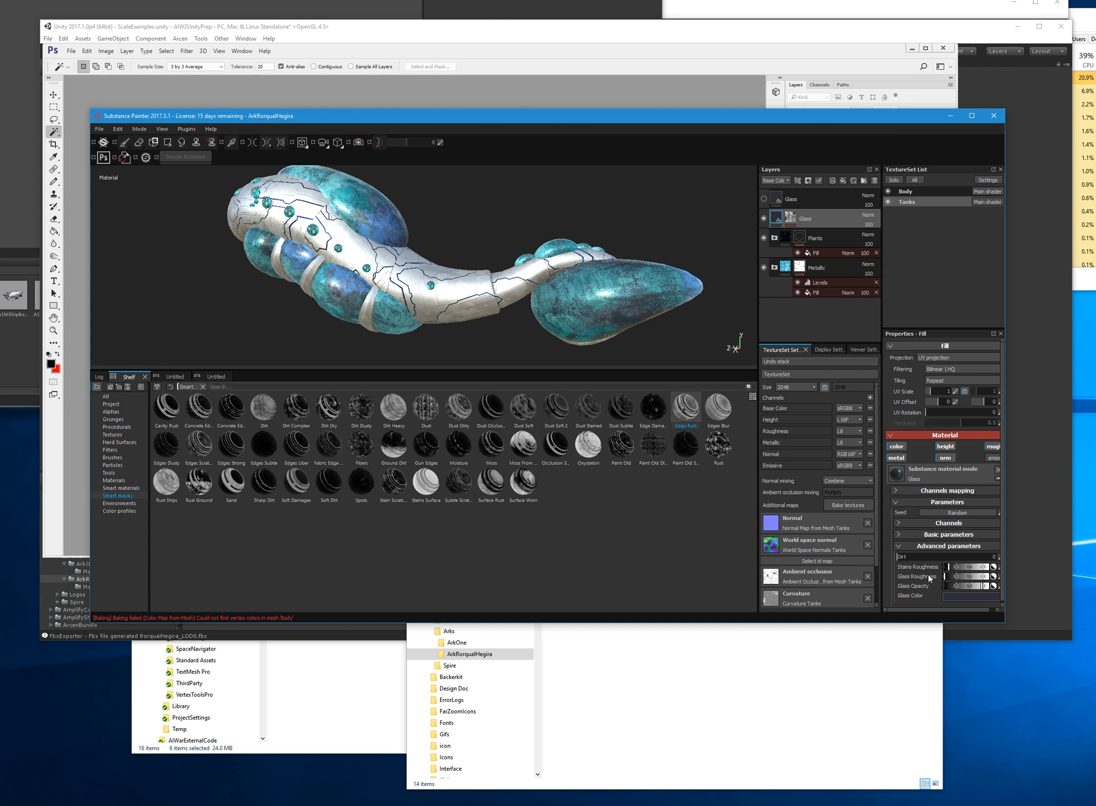
{"action": "left_click", "coordinate": [950, 595]}
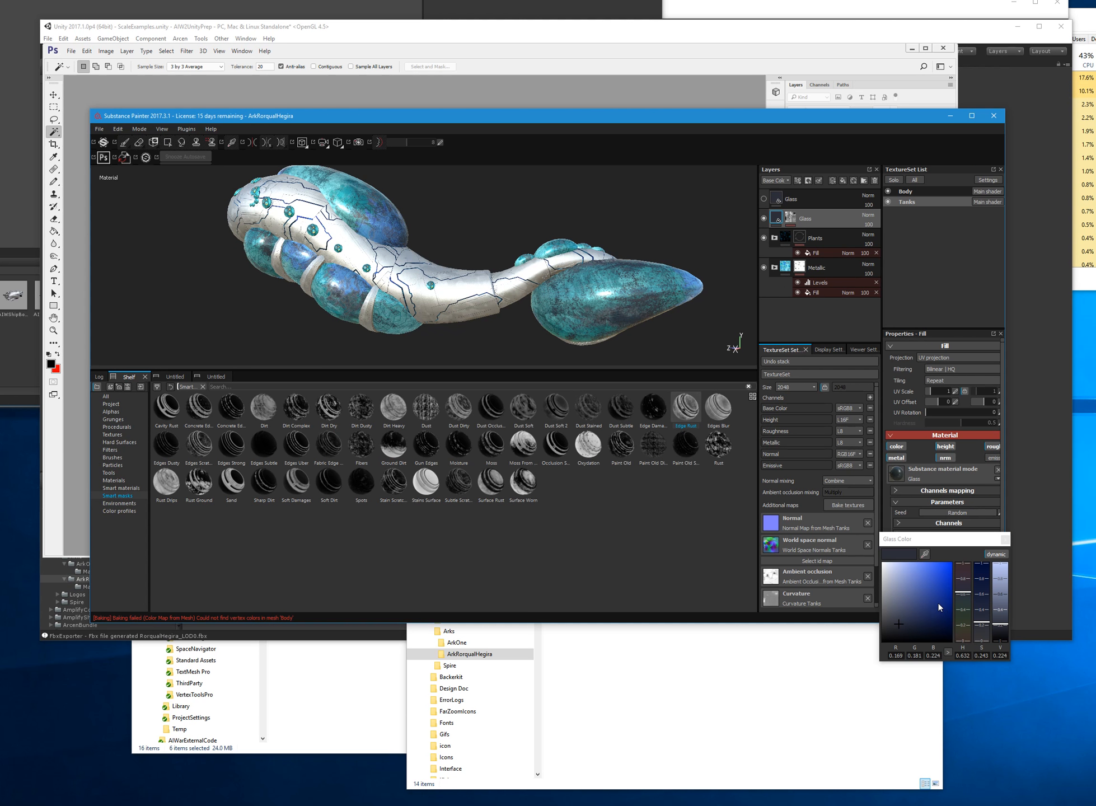
{"action": "left_click", "coordinate": [940, 604]}
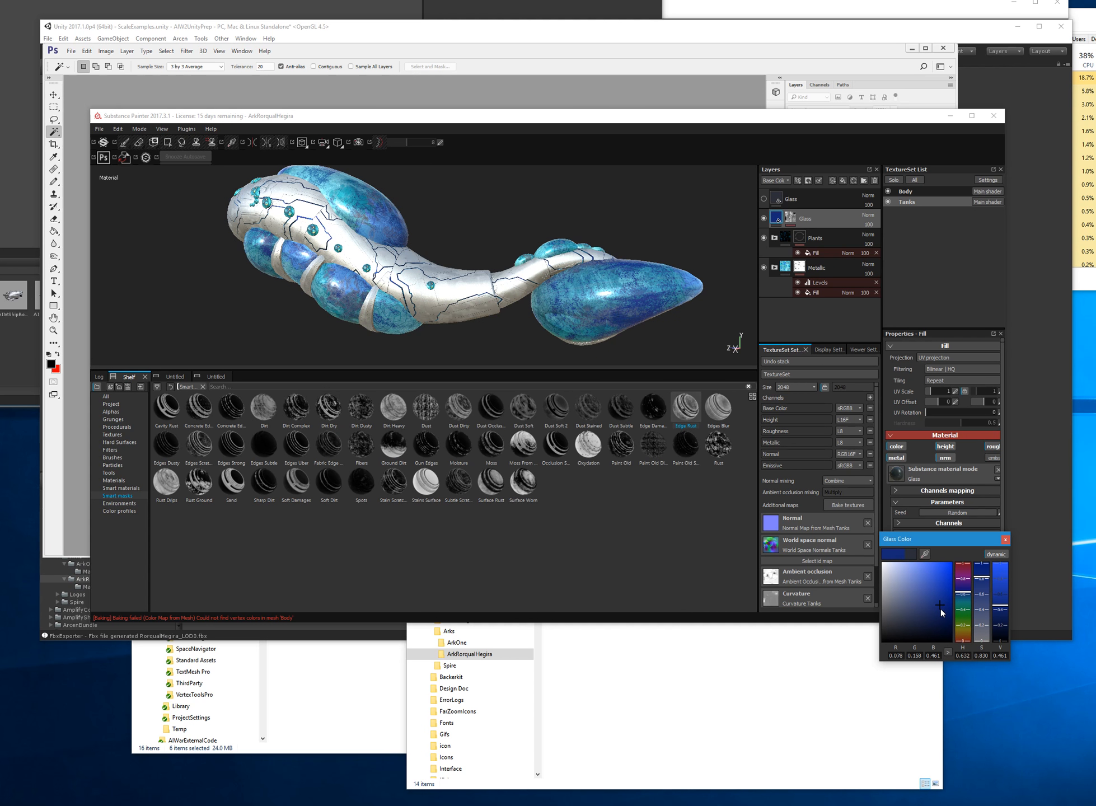
{"action": "left_click", "coordinate": [1005, 539]}
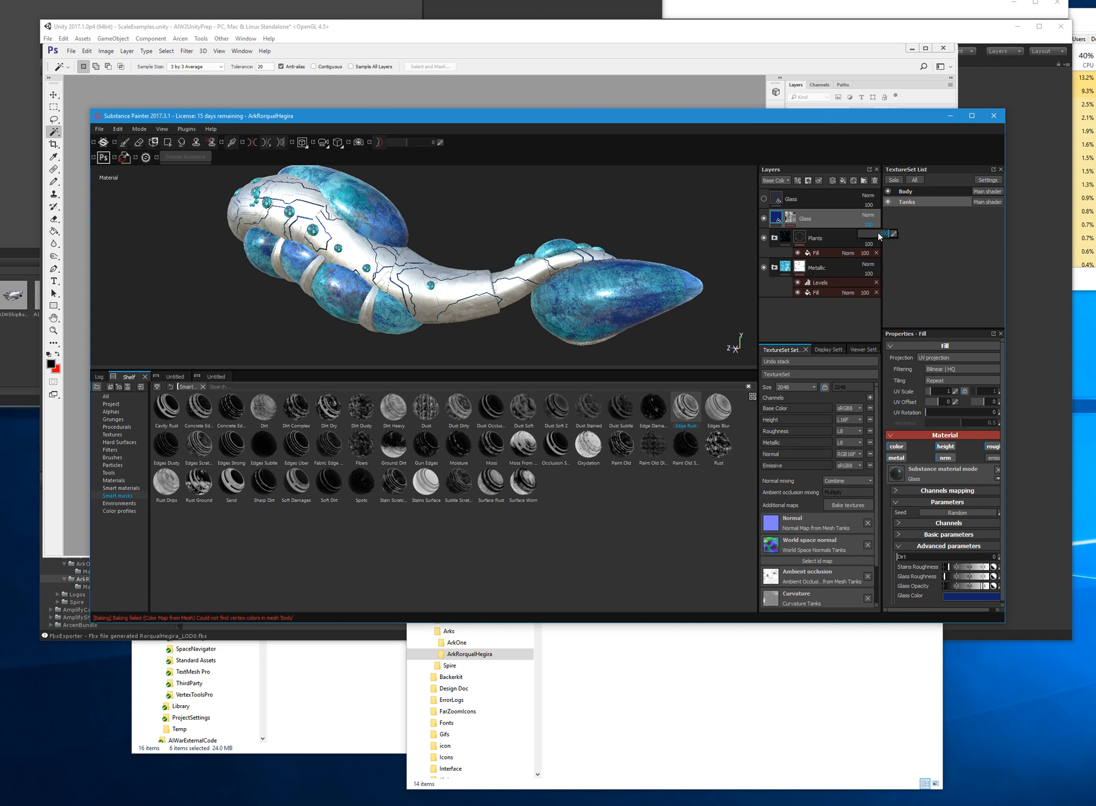
- Set the blue masked Glass layer's opacity to 73 and compare the tanks with and without it
{"action": "left_click_drag", "start_coordinate": [884, 233], "coordinate": [877, 234]}
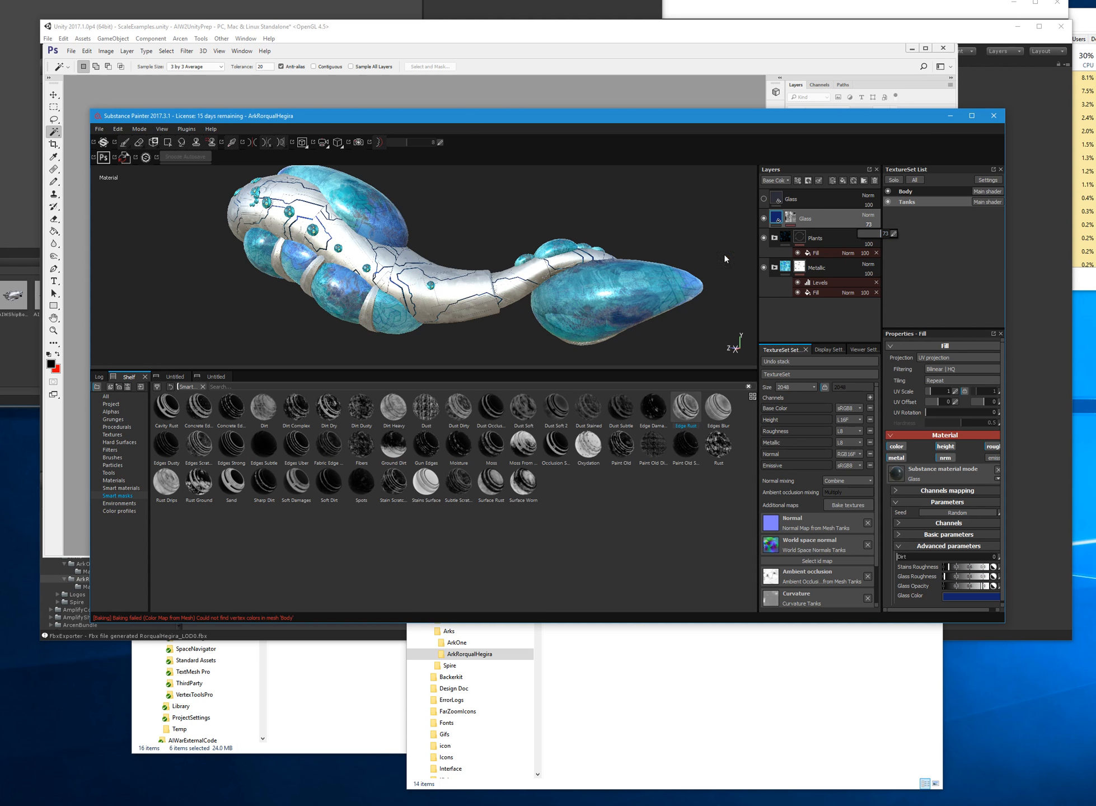
{"action": "left_click", "coordinate": [764, 219]}
{"action": "left_click", "coordinate": [767, 219]}
{"action": "left_click", "coordinate": [768, 219]}
{"action": "left_click", "coordinate": [768, 220]}
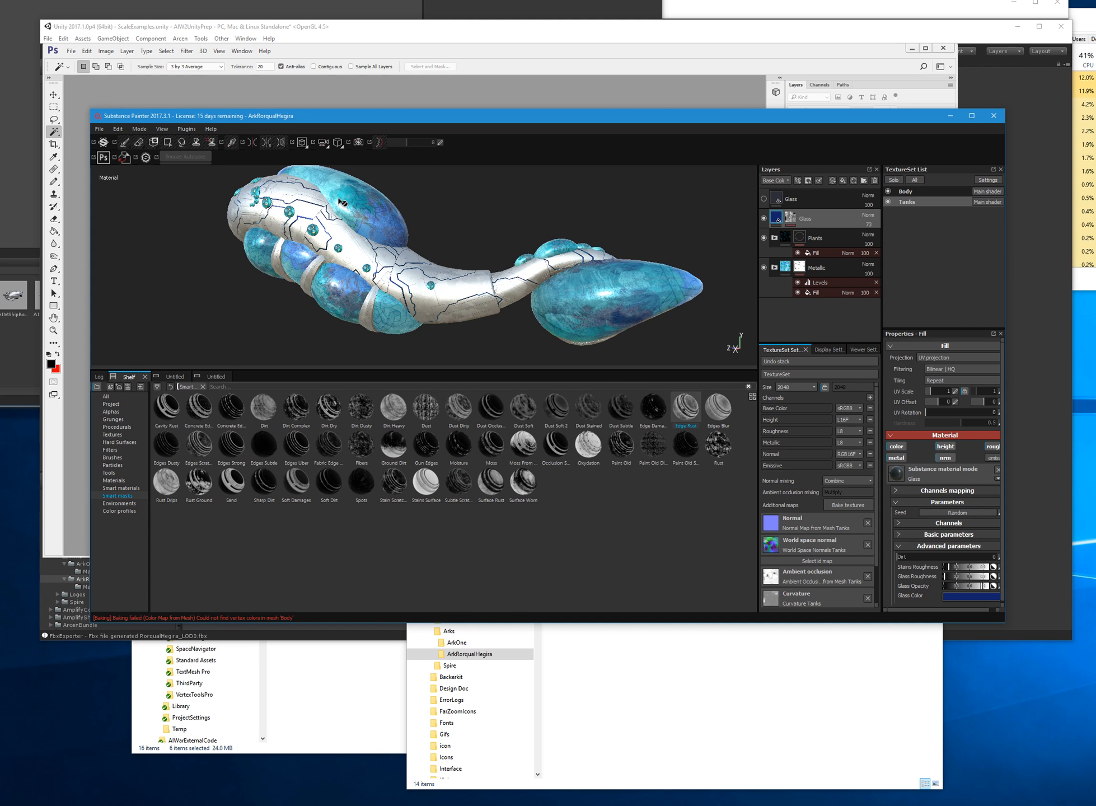
{"action": "left_click", "coordinate": [763, 219]}
{"action": "left_click", "coordinate": [764, 219]}
- Select the unmasked upper Glass layer and make it visible
{"action": "left_click_drag", "start_coordinate": [605, 292], "coordinate": [675, 282], "text": "alt"}
{"action": "middle_click_drag", "start_coordinate": [346, 292], "coordinate": [429, 330], "text": "alt"}
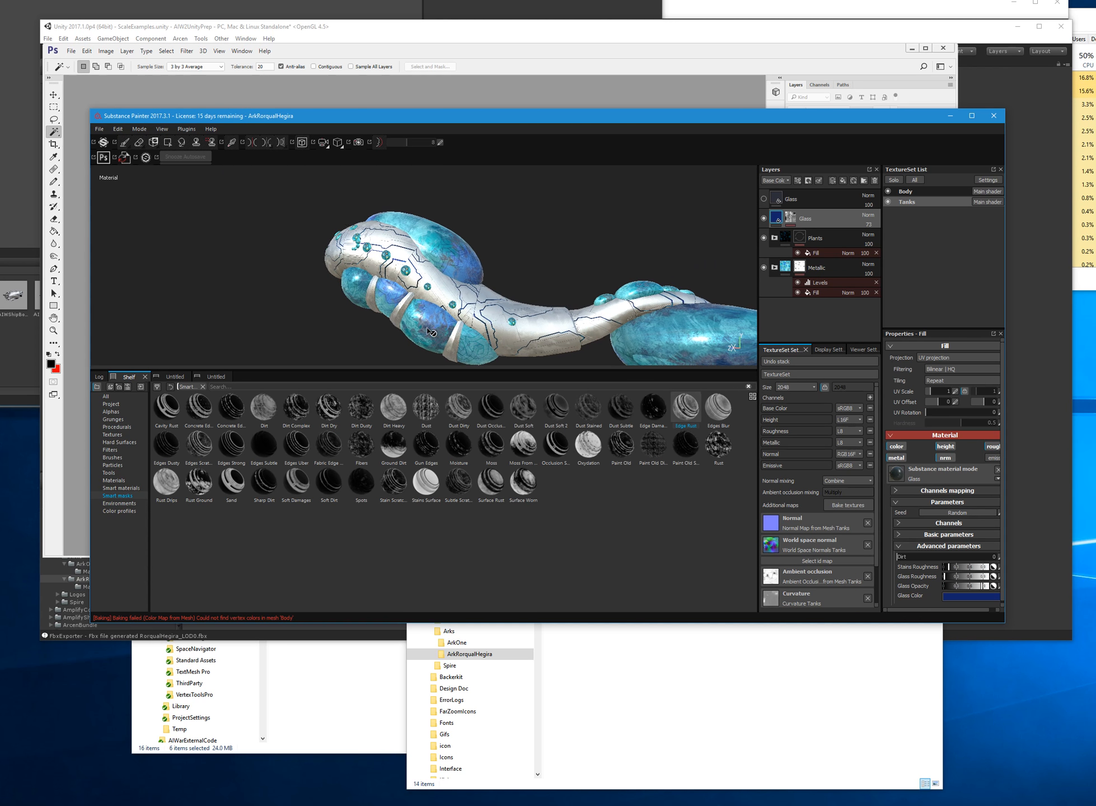
{"action": "scroll", "coordinate": [428, 331], "scroll_direction": "down", "scroll_amount": 5}
{"action": "left_click_drag", "start_coordinate": [498, 308], "coordinate": [753, 289], "text": "alt"}
{"action": "left_click_drag", "start_coordinate": [215, 329], "coordinate": [574, 315], "text": "alt"}
{"action": "scroll", "coordinate": [500, 266], "scroll_direction": "up", "scroll_amount": 4}
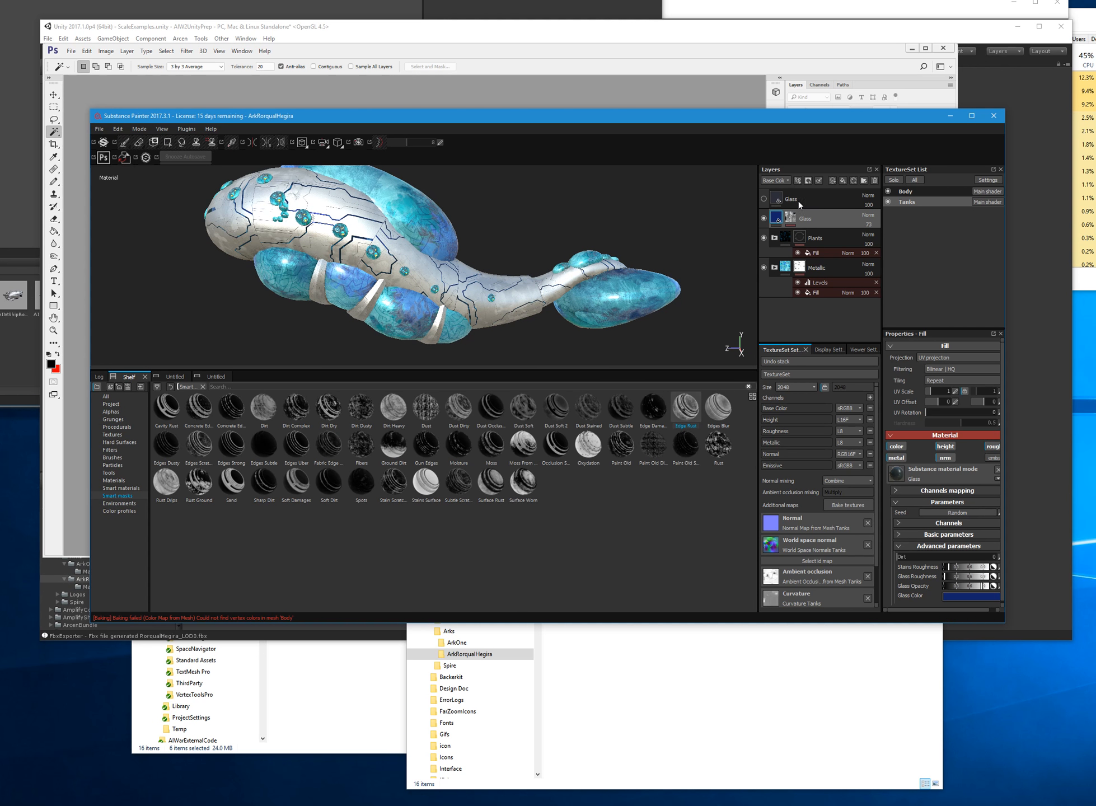
{"action": "left_click", "coordinate": [771, 200]}
{"action": "left_click", "coordinate": [765, 199]}
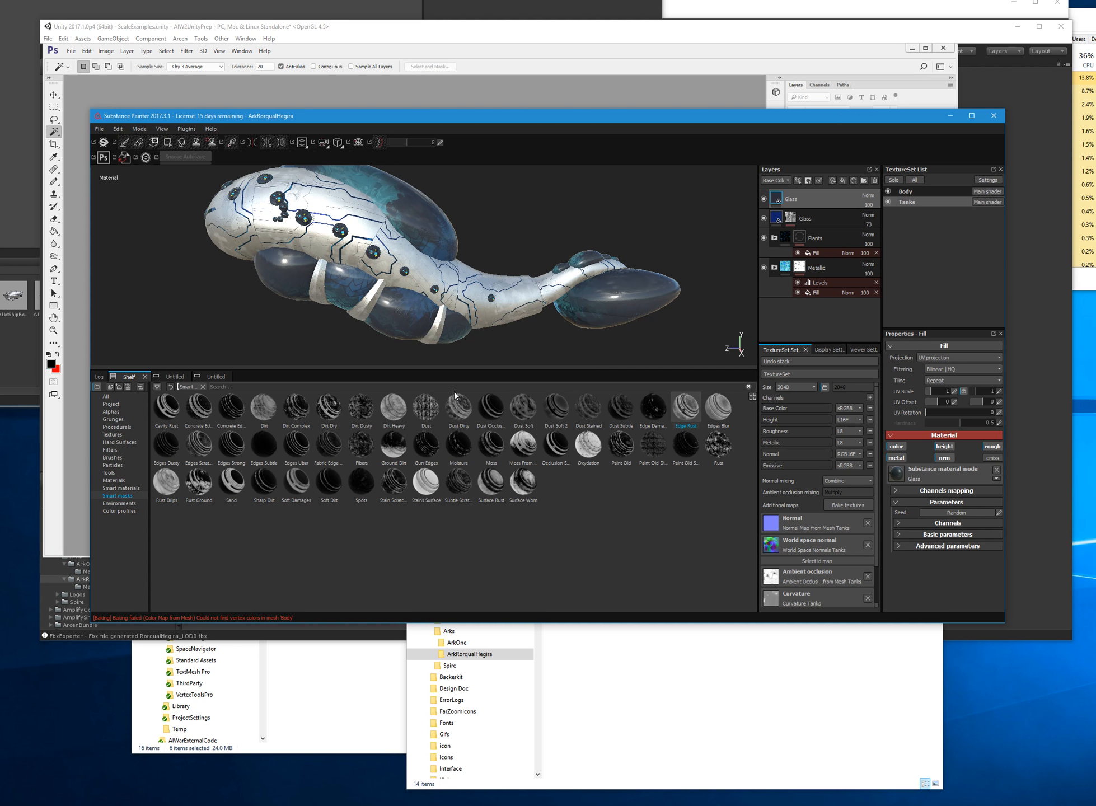
- Try the Rust smart mask on the unmasked upper Glass layer, inspect the tanks, and undo it
{"action": "left_click_drag", "start_coordinate": [635, 320], "coordinate": [661, 368], "text": "alt"}
{"action": "left_click_drag", "start_coordinate": [730, 460], "coordinate": [818, 198]}
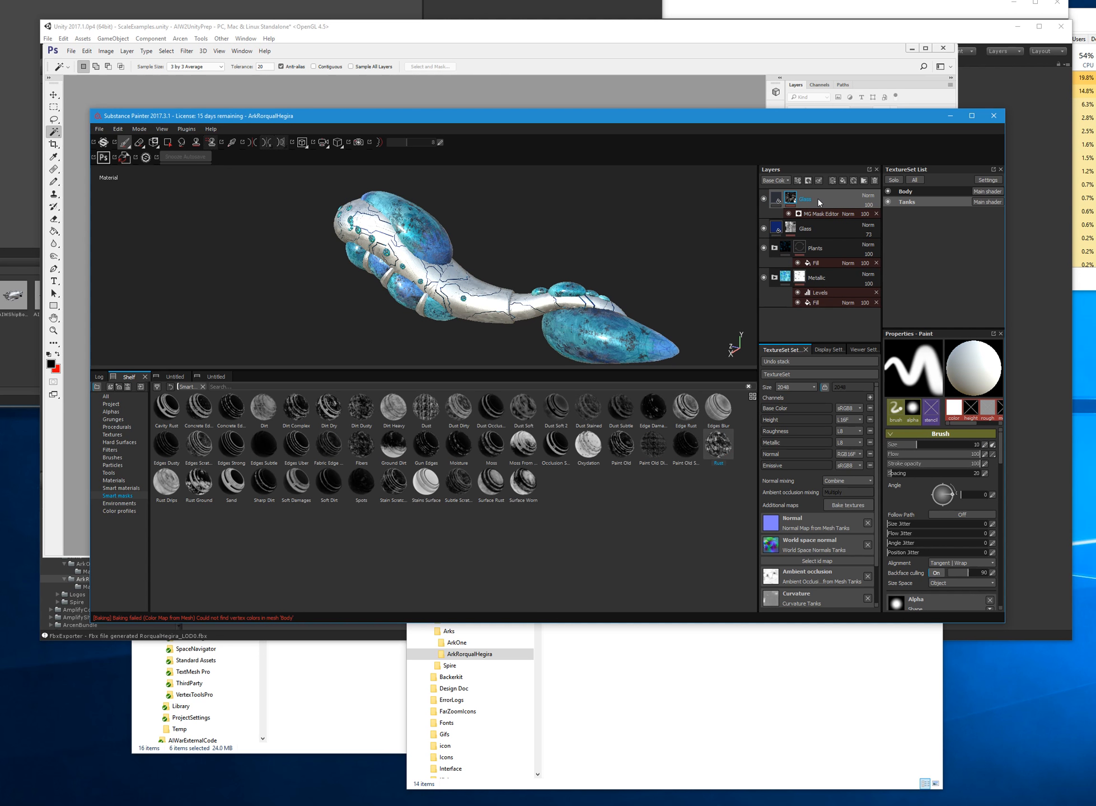
{"action": "mouse_move", "coordinate": [664, 301]}
{"action": "left_mouse_down", "text": "alt"}
{"action": "mouse_move", "coordinate": [445, 301]}
{"action": "mouse_move", "coordinate": [523, 325]}
{"action": "mouse_move", "coordinate": [650, 295]}
{"action": "mouse_move", "coordinate": [678, 274]}
{"action": "mouse_move", "coordinate": [675, 292]}
{"action": "mouse_move", "coordinate": [311, 293]}
{"action": "mouse_move", "coordinate": [697, 292]}
{"action": "mouse_move", "coordinate": [677, 321]}
{"action": "mouse_move", "coordinate": [675, 303]}
{"action": "mouse_move", "coordinate": [502, 293]}
{"action": "mouse_move", "coordinate": [347, 241]}
{"action": "mouse_move", "coordinate": [511, 264]}
{"action": "left_mouse_up", "text": "alt"}
{"action": "scroll", "coordinate": [503, 260], "scroll_direction": "up", "scroll_amount": 5}
{"action": "middle_click_drag", "start_coordinate": [644, 321], "coordinate": [510, 254], "text": "alt"}
{"action": "key", "text": "ctrl+z"}
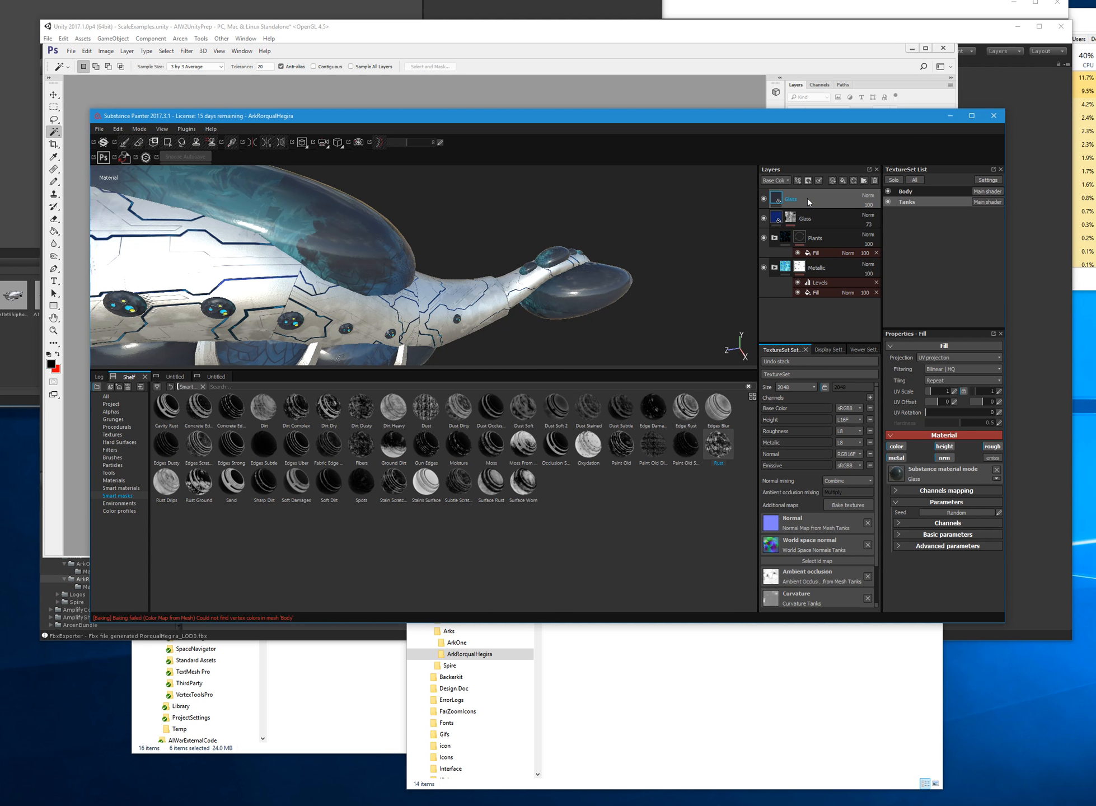
- Duplicate the unmasked Glass layer and hide the upper copy
{"action": "key", "text": "ctrl+d"}
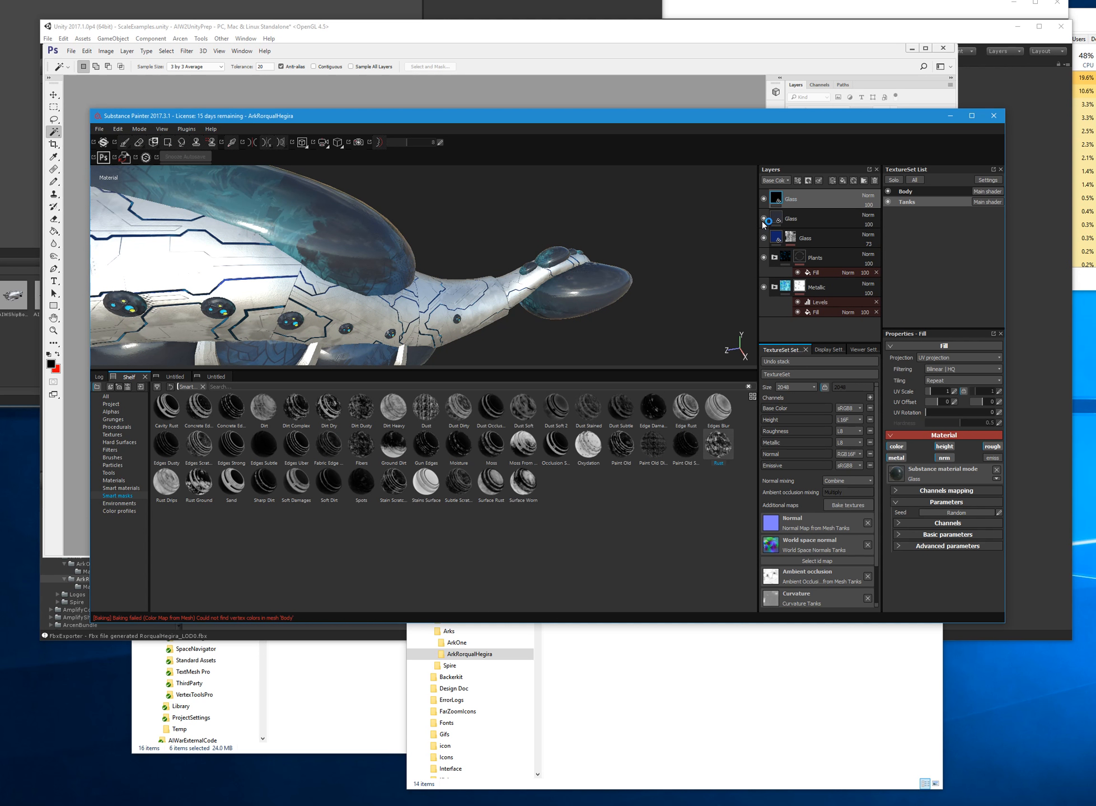
{"action": "left_click", "coordinate": [807, 223]}
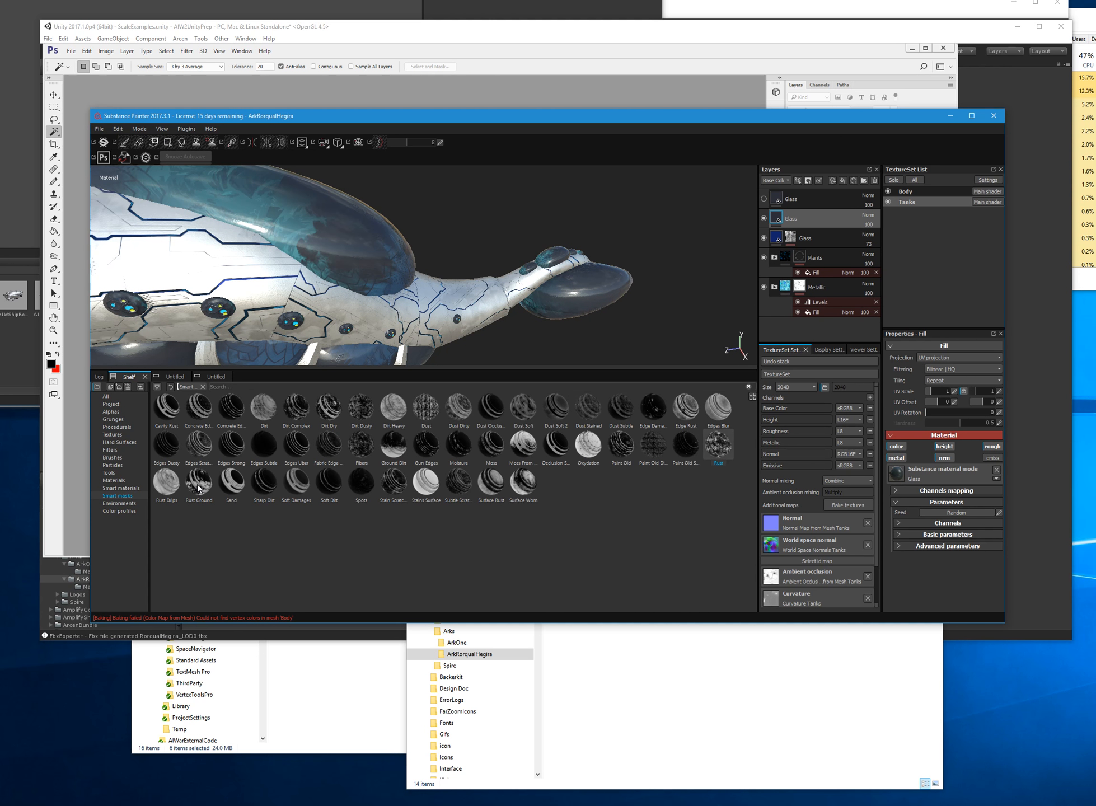
- Apply the Rust smart mask to the visible unmasked Glass layer and set its opacity to 75
{"action": "mouse_move", "coordinate": [718, 445]}
{"action": "left_mouse_down"}
{"action": "mouse_move", "coordinate": [806, 215]}
{"action": "mouse_move", "coordinate": [822, 216]}
{"action": "left_mouse_up"}
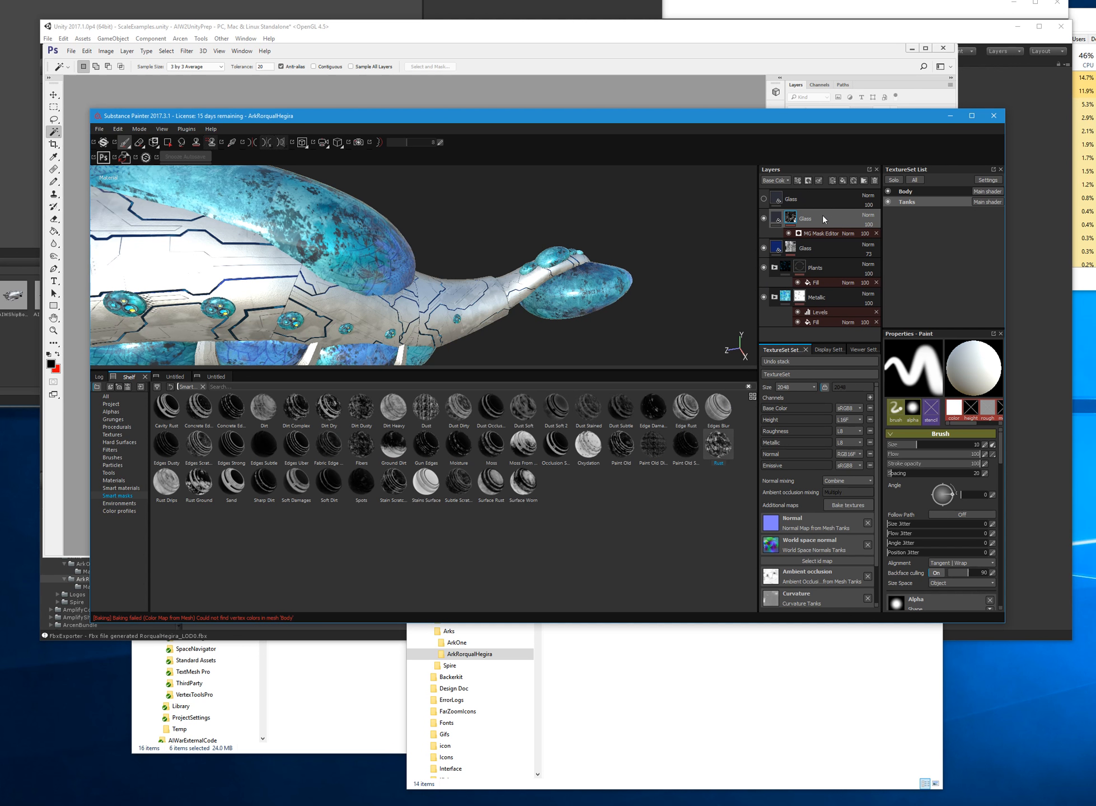
{"action": "left_click", "coordinate": [883, 233]}
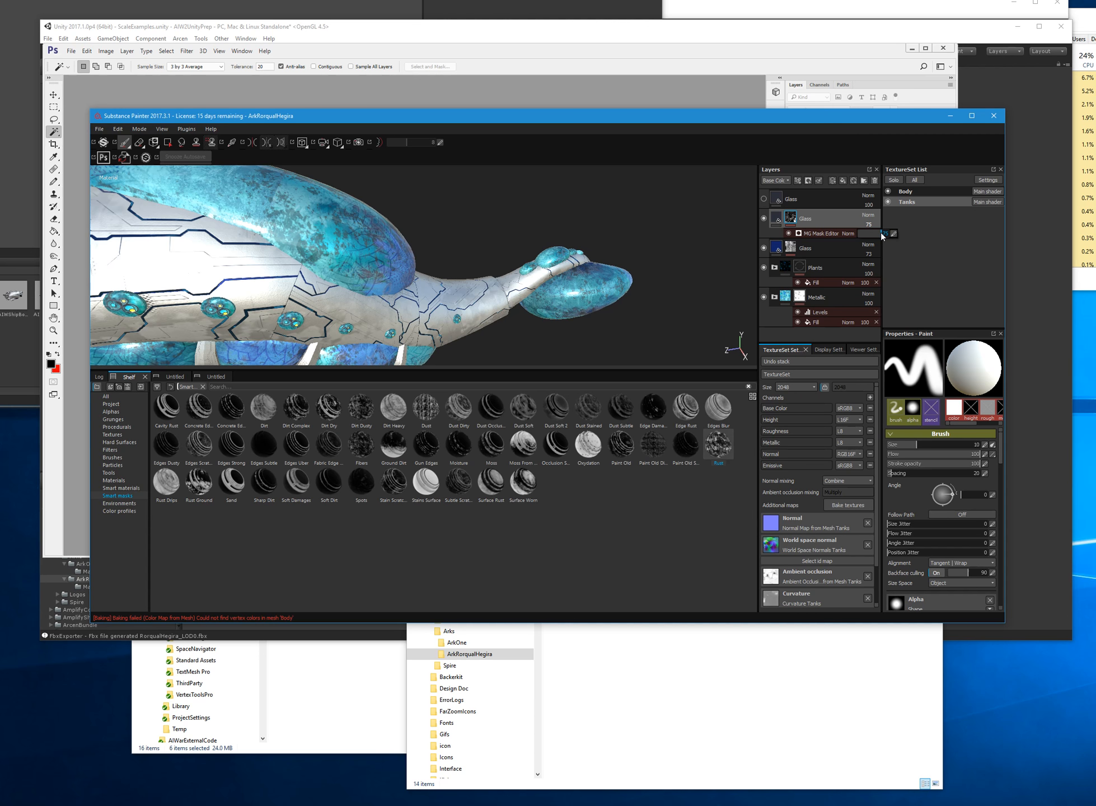
{"action": "left_click", "coordinate": [829, 149]}
- Examine the tanks with the Rust-masked glass and make the hidden top Glass layer visible
{"action": "mouse_move", "coordinate": [639, 261]}
{"action": "left_mouse_down", "text": "alt"}
{"action": "mouse_move", "coordinate": [511, 251]}
{"action": "mouse_move", "coordinate": [537, 258]}
{"action": "mouse_move", "coordinate": [364, 265]}
{"action": "mouse_move", "coordinate": [722, 266]}
{"action": "left_mouse_up", "text": "alt"}
{"action": "left_click_drag", "start_coordinate": [282, 280], "coordinate": [464, 263], "text": "alt"}
{"action": "left_click_drag", "start_coordinate": [109, 283], "coordinate": [774, 309], "text": "alt"}
{"action": "scroll", "coordinate": [563, 300], "scroll_direction": "down", "scroll_amount": 5}
{"action": "middle_click_drag", "start_coordinate": [639, 302], "coordinate": [255, 302], "text": "alt"}
{"action": "mouse_move", "coordinate": [255, 302]}
{"action": "left_mouse_down", "text": "alt"}
{"action": "mouse_move", "coordinate": [493, 296]}
{"action": "mouse_move", "coordinate": [577, 311]}
{"action": "mouse_move", "coordinate": [570, 320]}
{"action": "mouse_move", "coordinate": [309, 306]}
{"action": "mouse_move", "coordinate": [491, 239]}
{"action": "mouse_move", "coordinate": [678, 335]}
{"action": "mouse_move", "coordinate": [566, 315]}
{"action": "mouse_move", "coordinate": [523, 335]}
{"action": "mouse_move", "coordinate": [521, 371]}
{"action": "mouse_move", "coordinate": [528, 292]}
{"action": "mouse_move", "coordinate": [529, 302]}
{"action": "left_mouse_up", "text": "alt"}
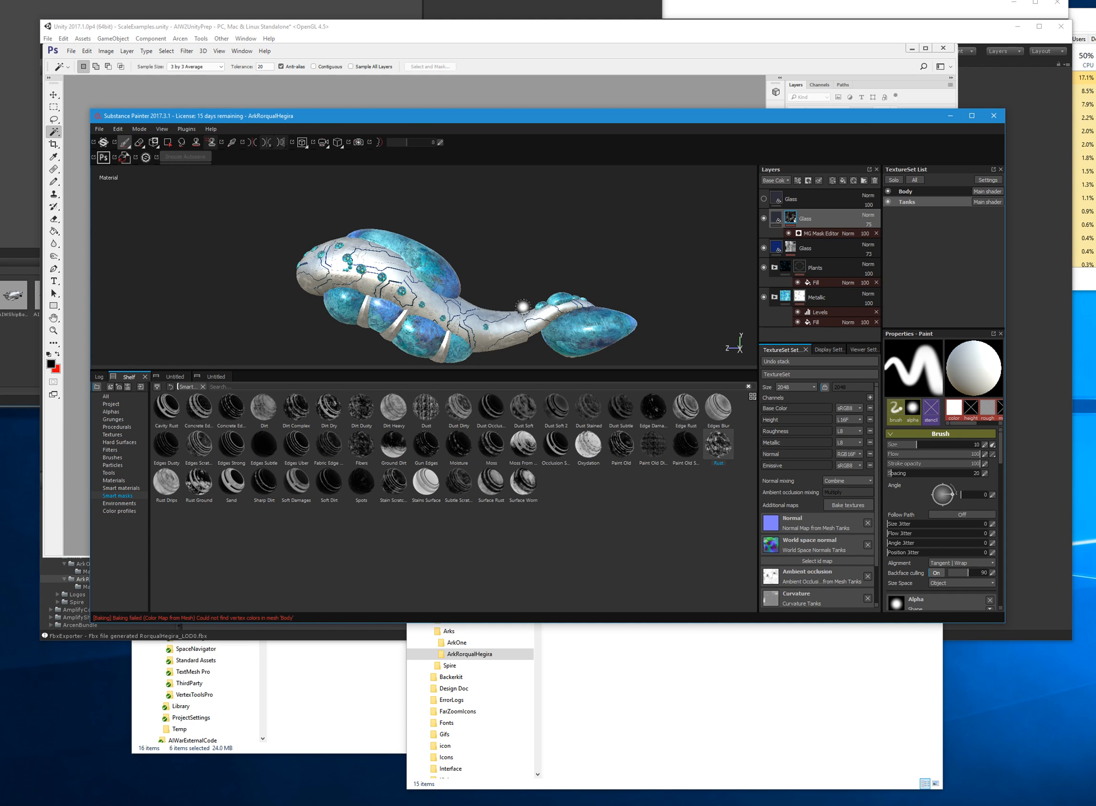
{"action": "mouse_move", "coordinate": [595, 333]}
{"action": "left_mouse_down", "text": "alt"}
{"action": "mouse_move", "coordinate": [319, 341]}
{"action": "mouse_move", "coordinate": [559, 339]}
{"action": "mouse_move", "coordinate": [709, 359]}
{"action": "left_mouse_up", "text": "alt"}
{"action": "left_click_drag", "start_coordinate": [582, 233], "coordinate": [507, 224], "text": "alt"}
{"action": "left_click_drag", "start_coordinate": [594, 225], "coordinate": [466, 259], "text": "alt"}
{"action": "left_click", "coordinate": [765, 199]}
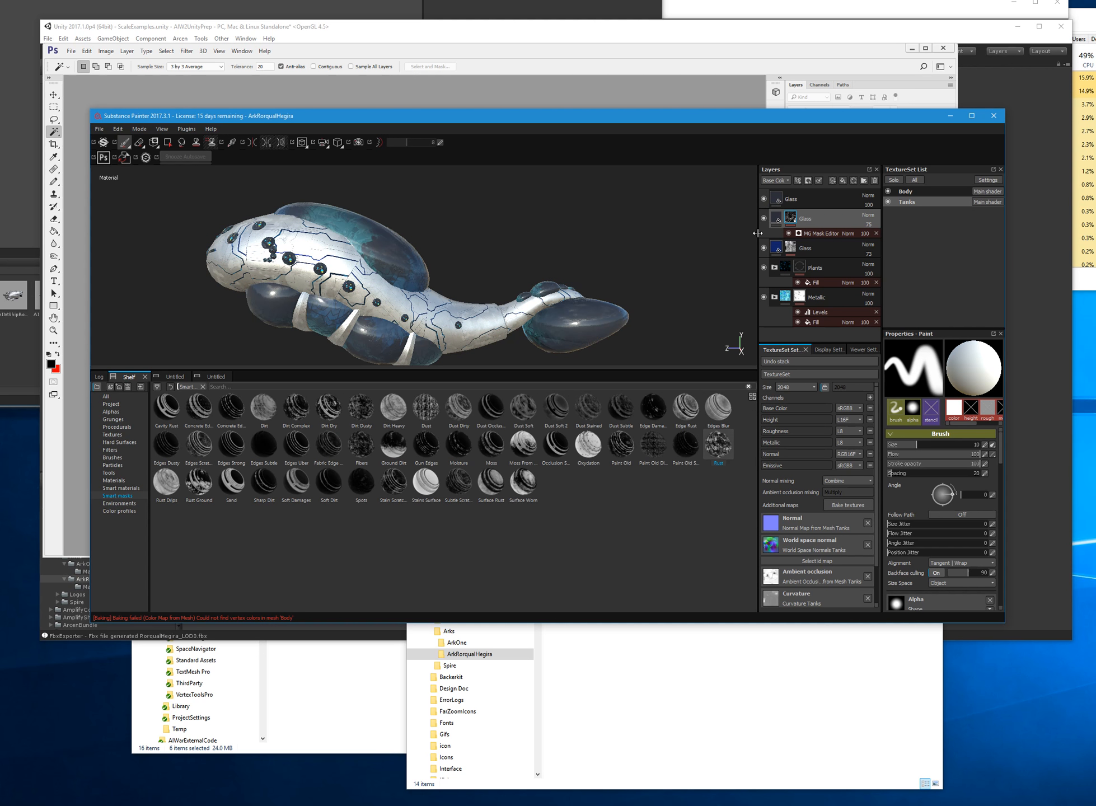
- Try the Dirt smart mask on the top Glass layer, compare the tanks with and without it, and undo the mask
{"action": "left_click_drag", "start_coordinate": [265, 414], "coordinate": [815, 193]}
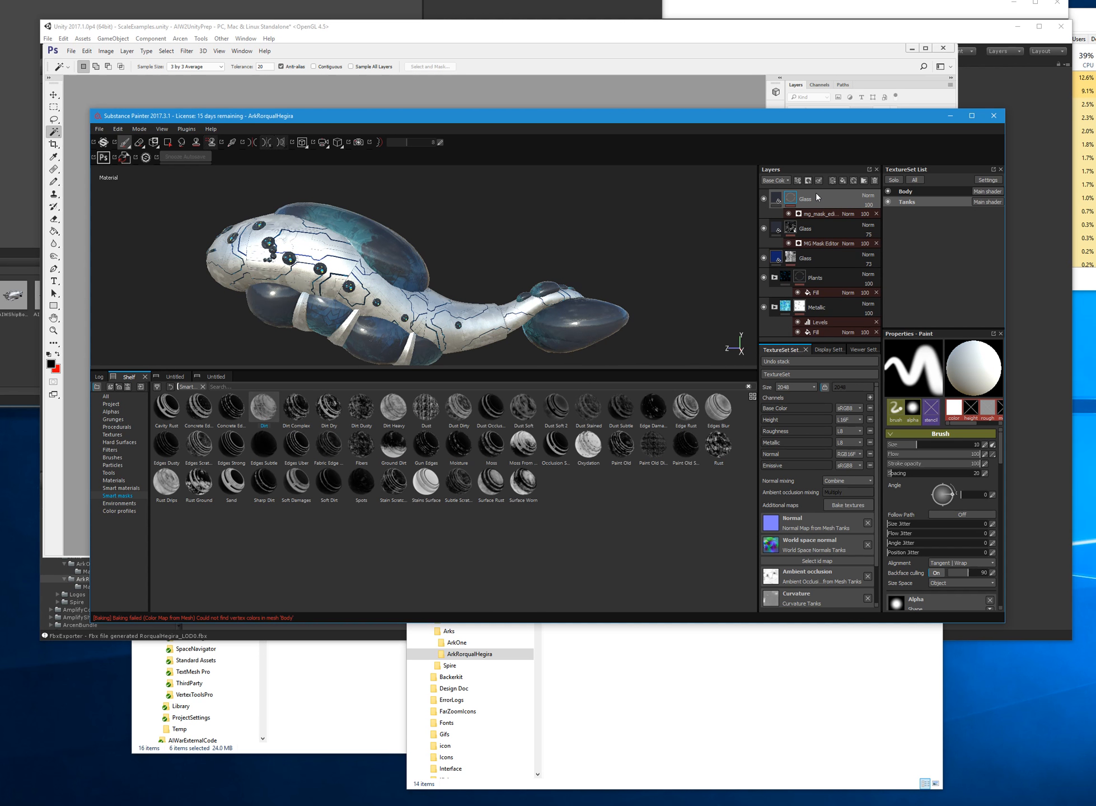
{"action": "left_click", "coordinate": [763, 199]}
{"action": "left_click", "coordinate": [764, 200]}
{"action": "left_click", "coordinate": [764, 200]}
{"action": "left_click", "coordinate": [765, 200]}
{"action": "left_click_drag", "start_coordinate": [629, 324], "coordinate": [573, 346], "text": "alt"}
{"action": "right_click_drag", "start_coordinate": [573, 346], "coordinate": [650, 328], "text": "shift"}
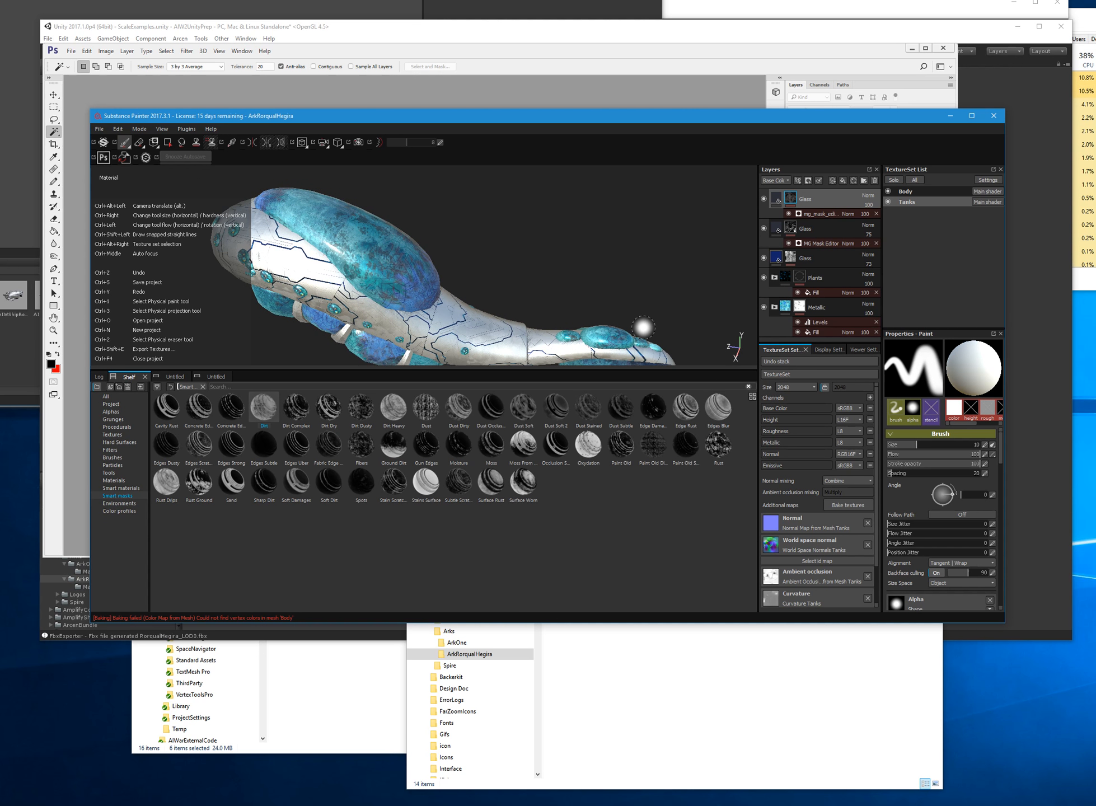
{"action": "key", "text": "ctrl+z"}
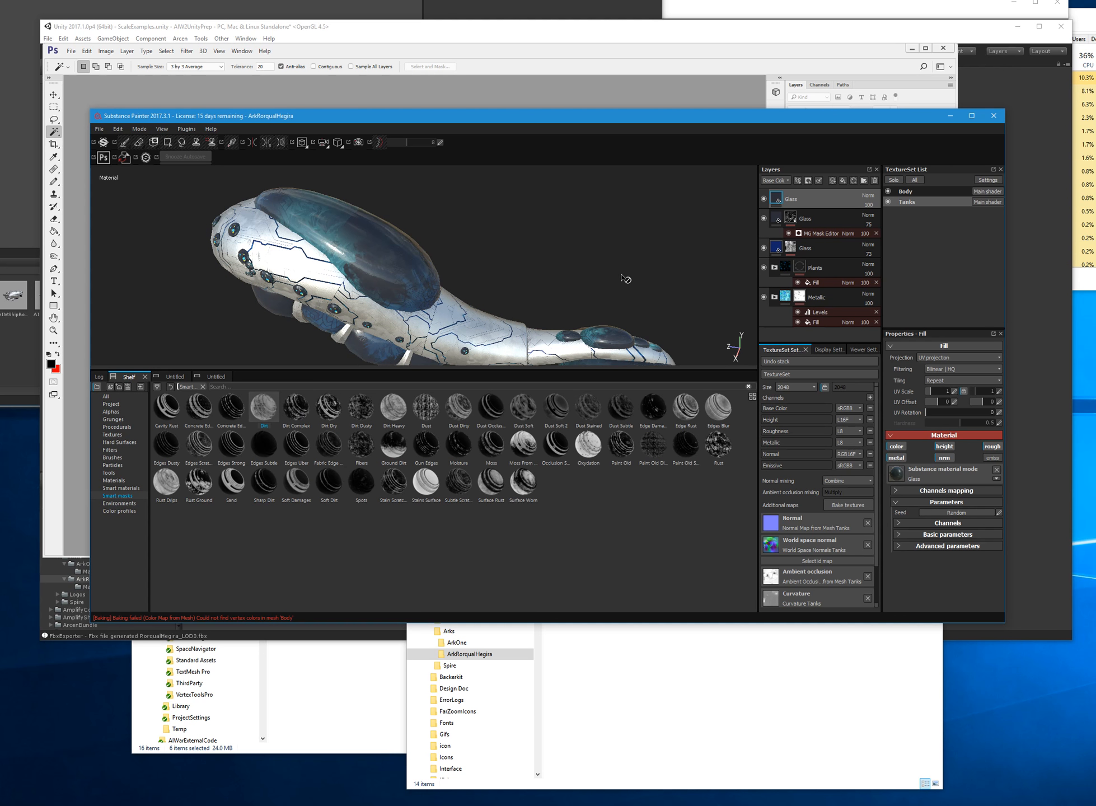
- Set the unmasked top Glass layer's opacity to 59
{"action": "mouse_move", "coordinate": [470, 218]}
{"action": "left_mouse_down", "text": "alt"}
{"action": "mouse_move", "coordinate": [440, 269]}
{"action": "mouse_move", "coordinate": [476, 235]}
{"action": "left_mouse_up", "text": "alt"}
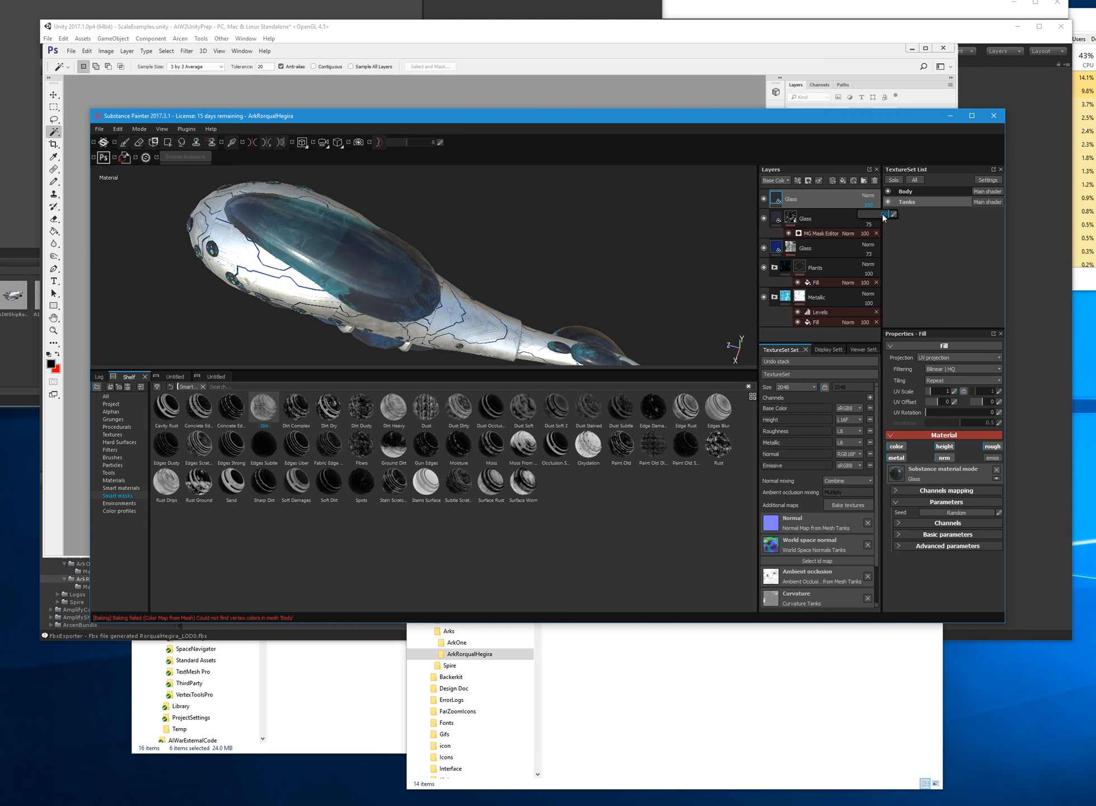
{"action": "type", "text": "80"}
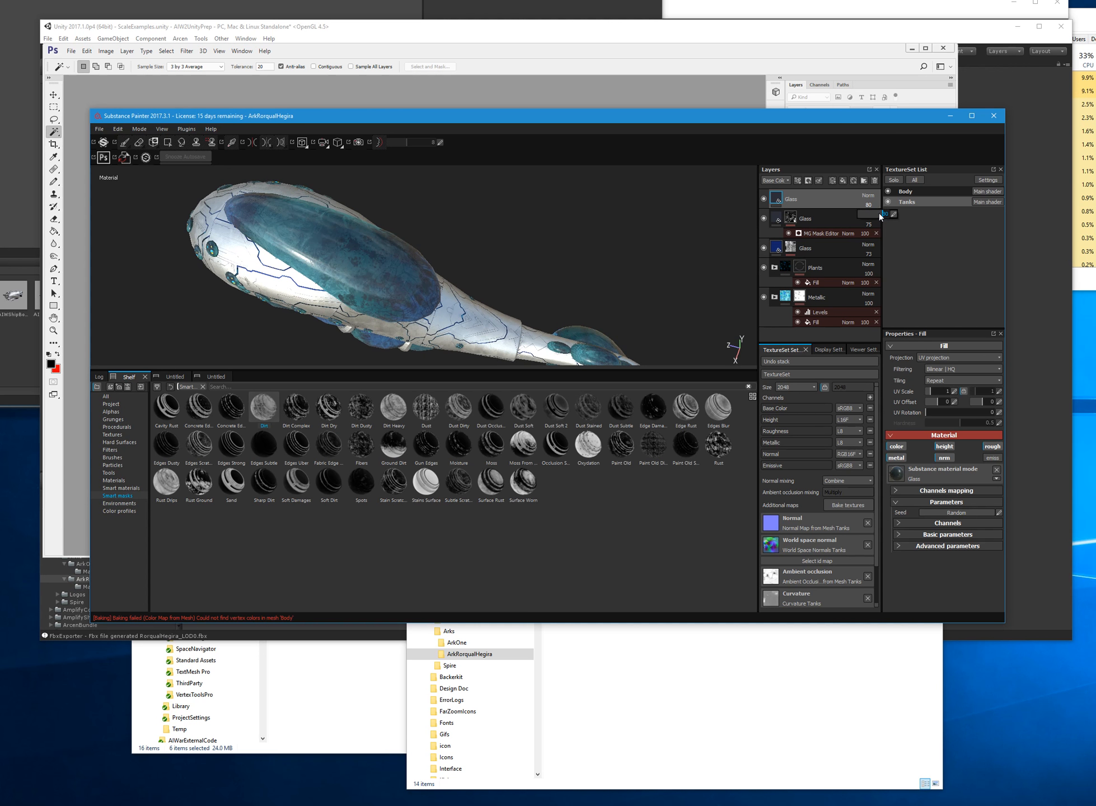
{"action": "type", "text": "66"}
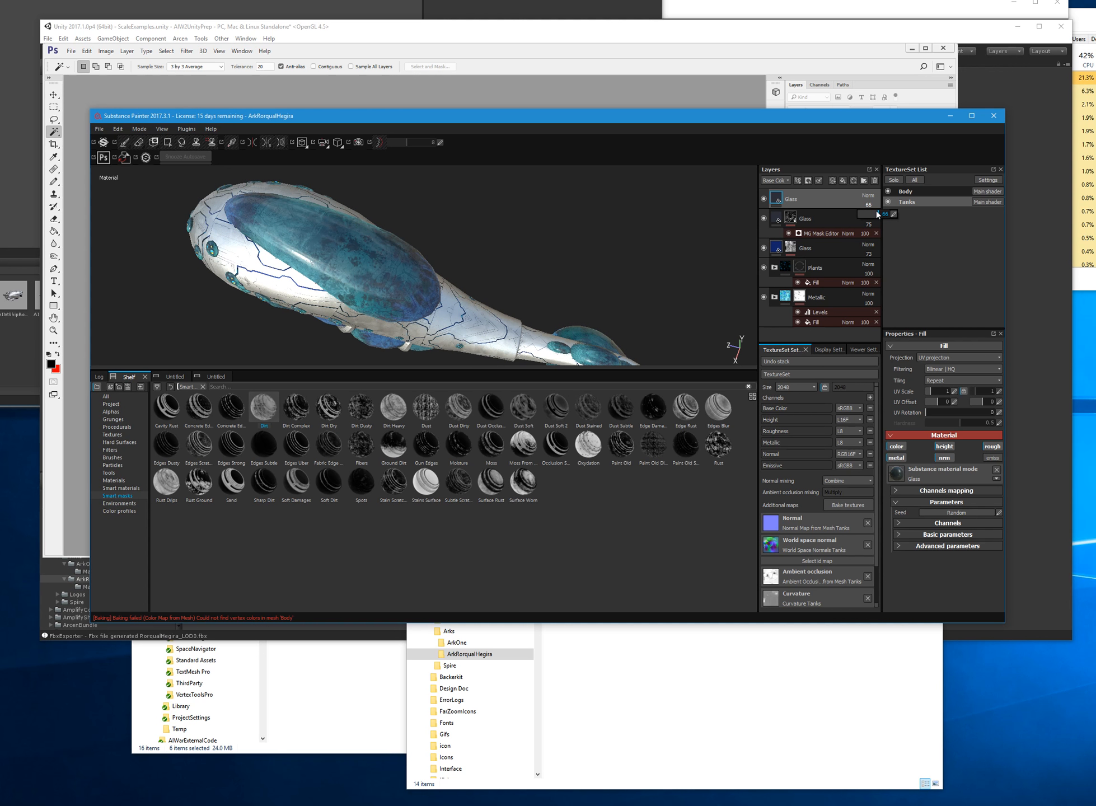
{"action": "type", "text": "59"}
{"action": "key", "text": "Return"}
- Examine how the layered glass looks on the tanks and bulbs along the ship's back, belly and tail
{"action": "mouse_move", "coordinate": [482, 263]}
{"action": "left_mouse_down", "text": "alt"}
{"action": "mouse_move", "coordinate": [498, 280]}
{"action": "mouse_move", "coordinate": [541, 231]}
{"action": "mouse_move", "coordinate": [466, 275]}
{"action": "mouse_move", "coordinate": [387, 269]}
{"action": "mouse_move", "coordinate": [504, 280]}
{"action": "mouse_move", "coordinate": [568, 310]}
{"action": "mouse_move", "coordinate": [631, 233]}
{"action": "mouse_move", "coordinate": [672, 224]}
{"action": "left_mouse_up", "text": "alt"}
{"action": "mouse_move", "coordinate": [777, 219]}
{"action": "left_mouse_down", "text": "alt"}
{"action": "mouse_move", "coordinate": [746, 342]}
{"action": "mouse_move", "coordinate": [617, 299]}
{"action": "mouse_move", "coordinate": [372, 296]}
{"action": "mouse_move", "coordinate": [496, 268]}
{"action": "mouse_move", "coordinate": [548, 275]}
{"action": "mouse_move", "coordinate": [539, 288]}
{"action": "left_mouse_up", "text": "alt"}
{"action": "left_click", "coordinate": [764, 198]}
{"action": "mouse_move", "coordinate": [663, 244]}
{"action": "left_mouse_down", "text": "alt"}
{"action": "mouse_move", "coordinate": [532, 294]}
{"action": "mouse_move", "coordinate": [546, 192]}
{"action": "mouse_move", "coordinate": [571, 244]}
{"action": "left_mouse_up", "text": "alt"}
{"action": "scroll", "coordinate": [504, 302], "scroll_direction": "up", "scroll_amount": 5}
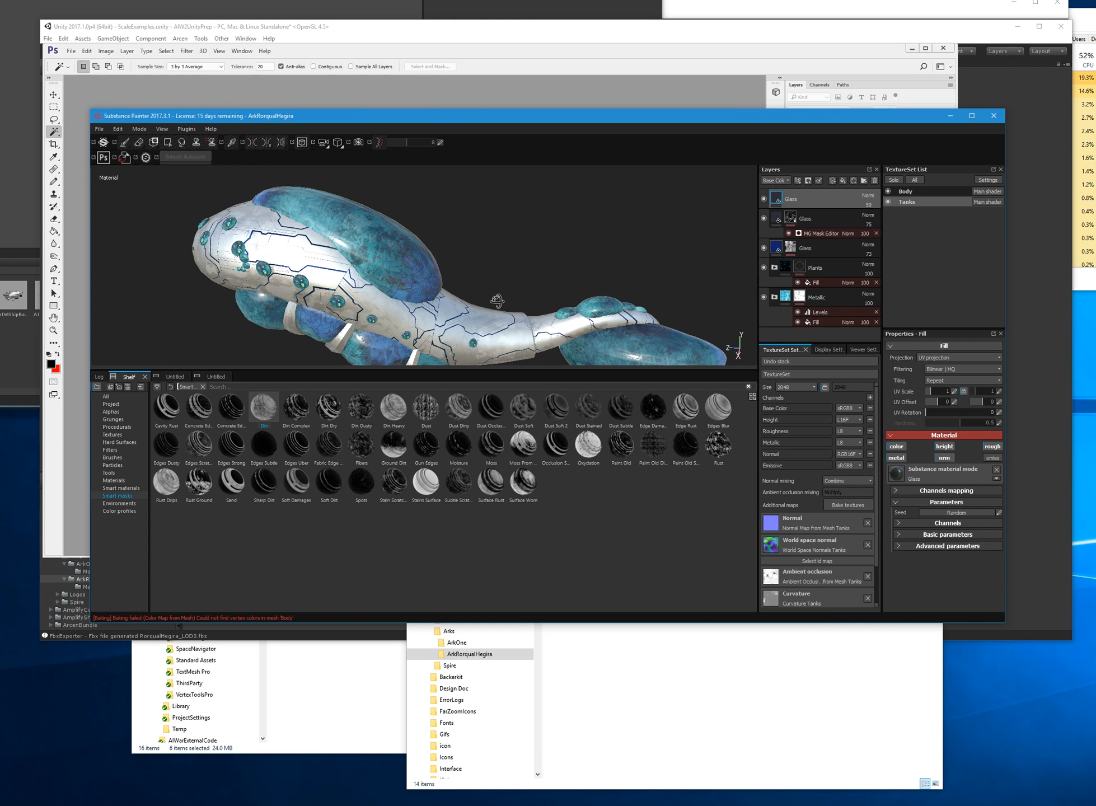
{"action": "left_click_drag", "start_coordinate": [505, 302], "coordinate": [354, 301], "text": "alt"}
{"action": "mouse_move", "coordinate": [469, 312]}
{"action": "left_mouse_down", "text": "alt"}
{"action": "mouse_move", "coordinate": [577, 317]}
{"action": "mouse_move", "coordinate": [631, 291]}
{"action": "mouse_move", "coordinate": [644, 297]}
{"action": "mouse_move", "coordinate": [456, 346]}
{"action": "left_mouse_up", "text": "alt"}
{"action": "mouse_move", "coordinate": [370, 339]}
{"action": "left_mouse_down", "text": "alt"}
{"action": "mouse_move", "coordinate": [505, 230]}
{"action": "mouse_move", "coordinate": [585, 231]}
{"action": "mouse_move", "coordinate": [440, 289]}
{"action": "mouse_move", "coordinate": [450, 295]}
{"action": "left_mouse_up", "text": "alt"}
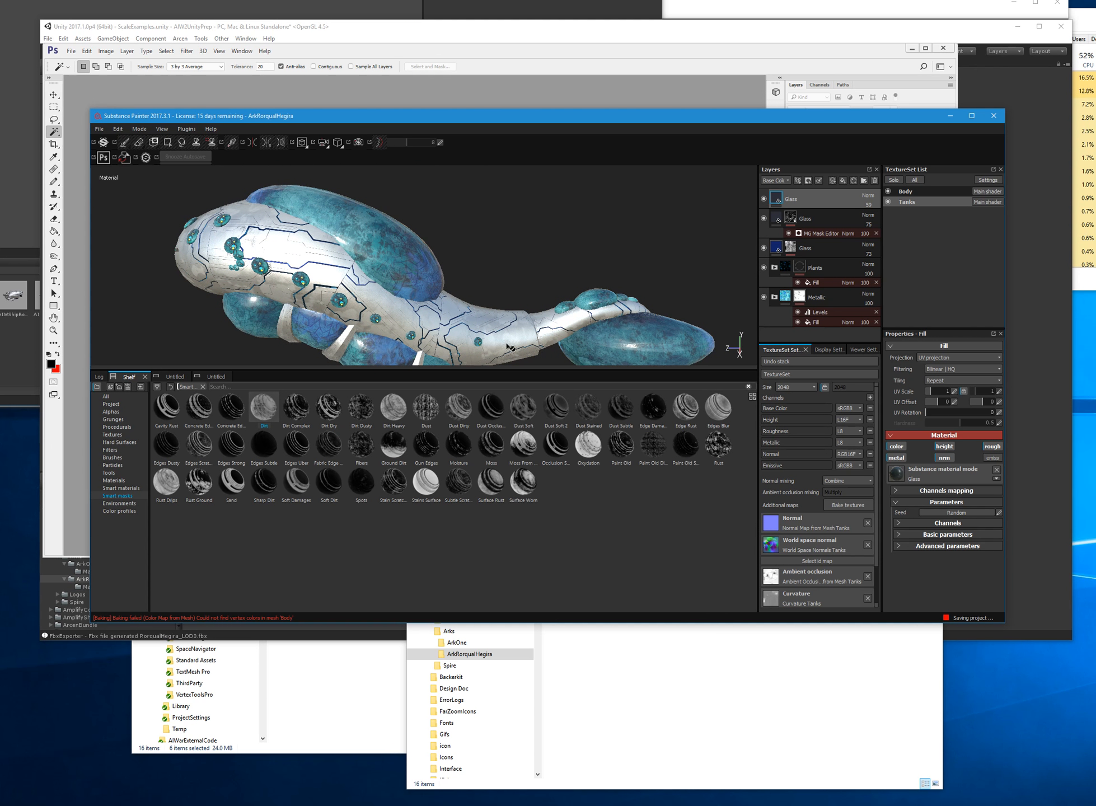
{"action": "mouse_move", "coordinate": [656, 339]}
{"action": "left_mouse_down", "text": "alt"}
{"action": "mouse_move", "coordinate": [734, 336]}
{"action": "mouse_move", "coordinate": [382, 333]}
{"action": "mouse_move", "coordinate": [662, 297]}
{"action": "mouse_move", "coordinate": [645, 315]}
{"action": "mouse_move", "coordinate": [688, 319]}
{"action": "mouse_move", "coordinate": [655, 338]}
{"action": "left_mouse_up", "text": "alt"}
{"action": "middle_click_drag", "start_coordinate": [655, 338], "coordinate": [620, 281], "text": "alt"}
{"action": "left_click_drag", "start_coordinate": [333, 291], "coordinate": [442, 222], "text": "alt"}
{"action": "middle_click_drag", "start_coordinate": [442, 222], "coordinate": [493, 285], "text": "alt"}
{"action": "scroll", "coordinate": [493, 284], "scroll_direction": "down", "scroll_amount": 3}
{"action": "mouse_move", "coordinate": [493, 285]}
{"action": "left_mouse_down", "text": "alt"}
{"action": "mouse_move", "coordinate": [377, 315]}
{"action": "mouse_move", "coordinate": [538, 361]}
{"action": "mouse_move", "coordinate": [585, 331]}
{"action": "mouse_move", "coordinate": [509, 298]}
{"action": "mouse_move", "coordinate": [559, 299]}
{"action": "mouse_move", "coordinate": [389, 300]}
{"action": "mouse_move", "coordinate": [384, 359]}
{"action": "mouse_move", "coordinate": [400, 314]}
{"action": "left_mouse_up", "text": "alt"}
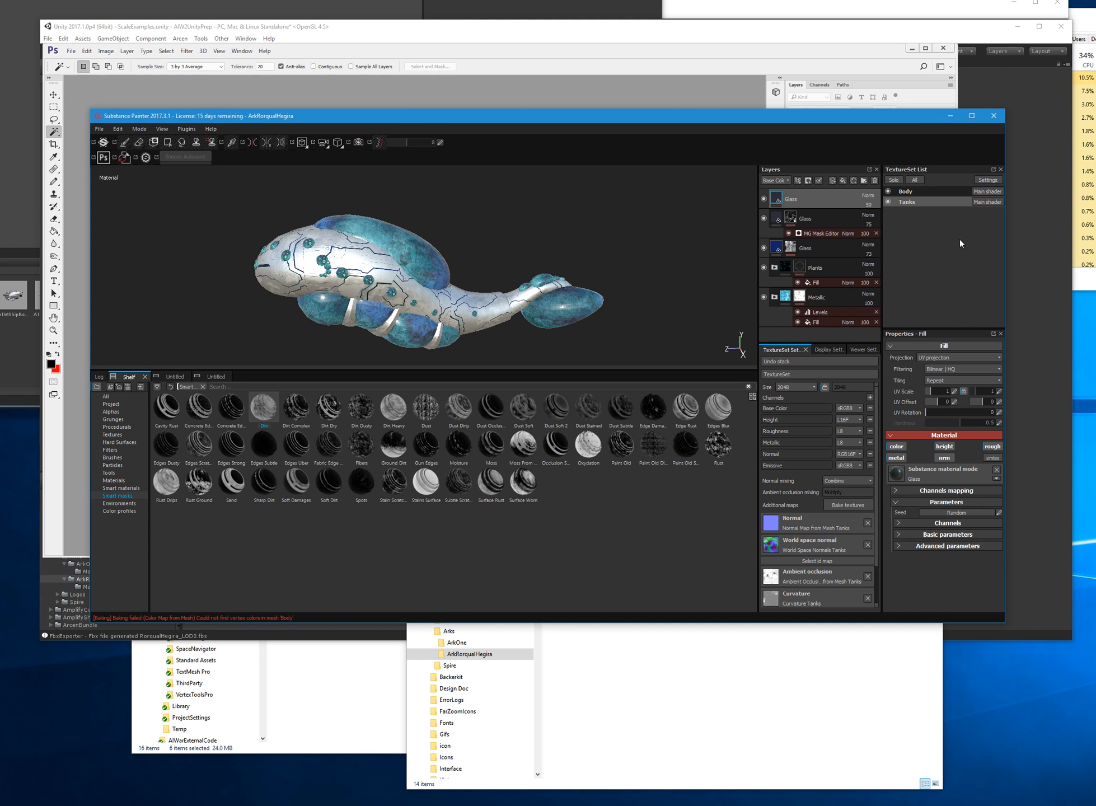
- Expand the MetalBits folder of the Body texture set and select its Car paint layer
{"action": "left_click", "coordinate": [919, 193]}
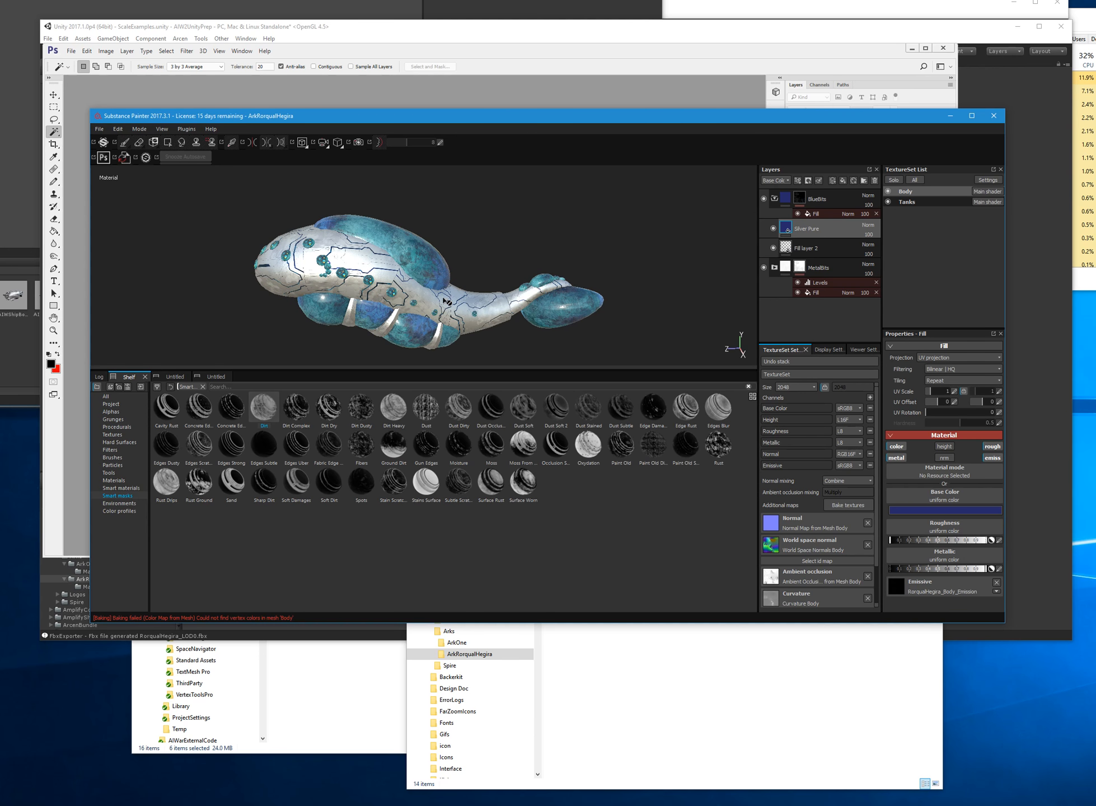
{"action": "scroll", "coordinate": [446, 337], "scroll_direction": "up", "scroll_amount": 4}
{"action": "left_click", "coordinate": [799, 268]}
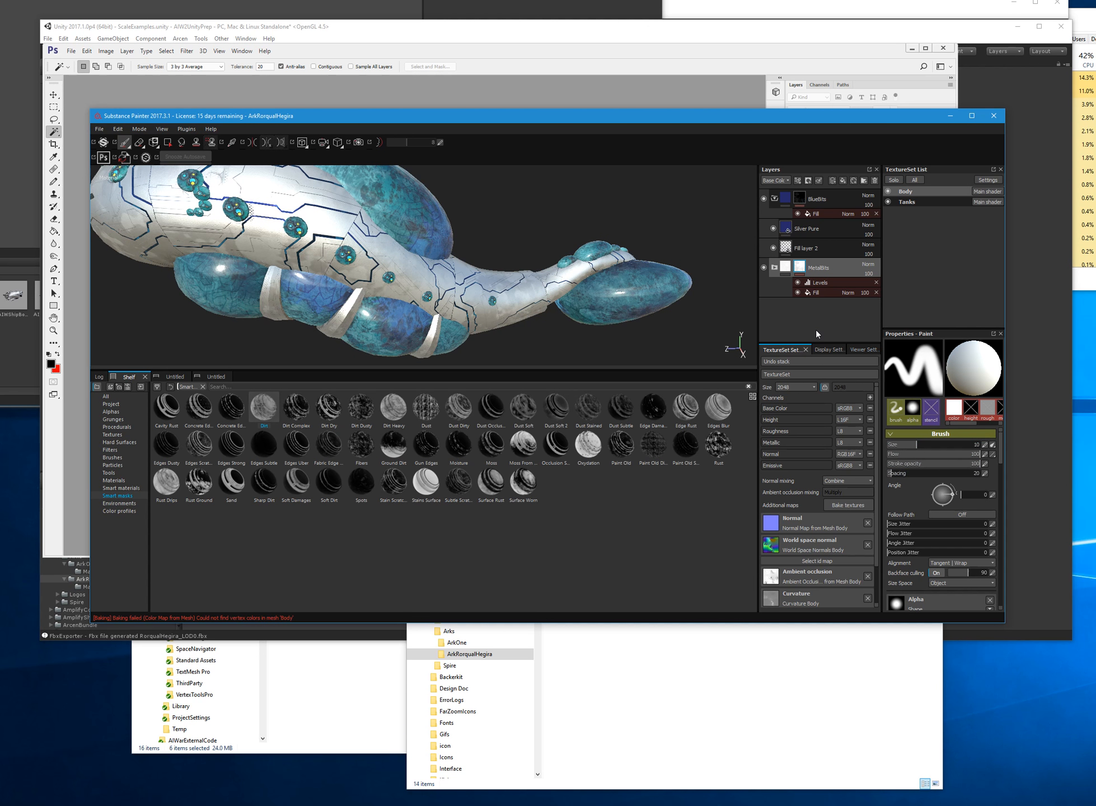
{"action": "left_click", "coordinate": [775, 268]}
{"action": "scroll", "coordinate": [822, 307], "scroll_direction": "down", "scroll_amount": 1}
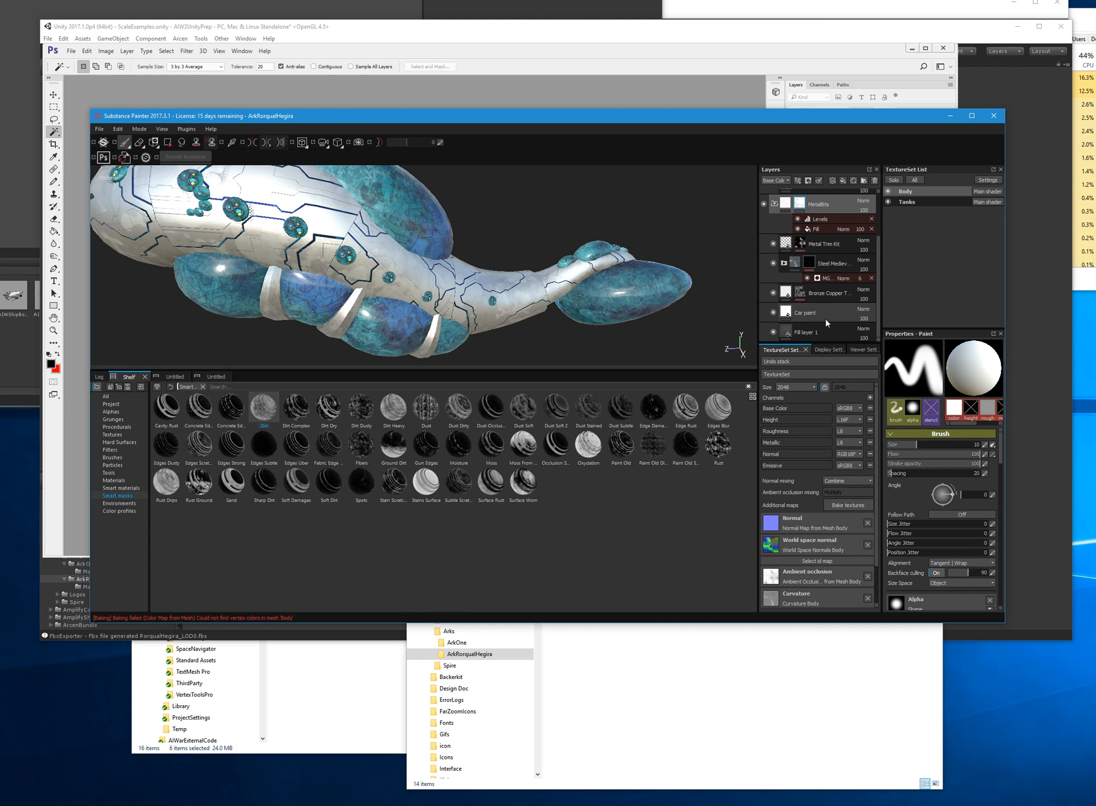
{"action": "left_click", "coordinate": [819, 317]}
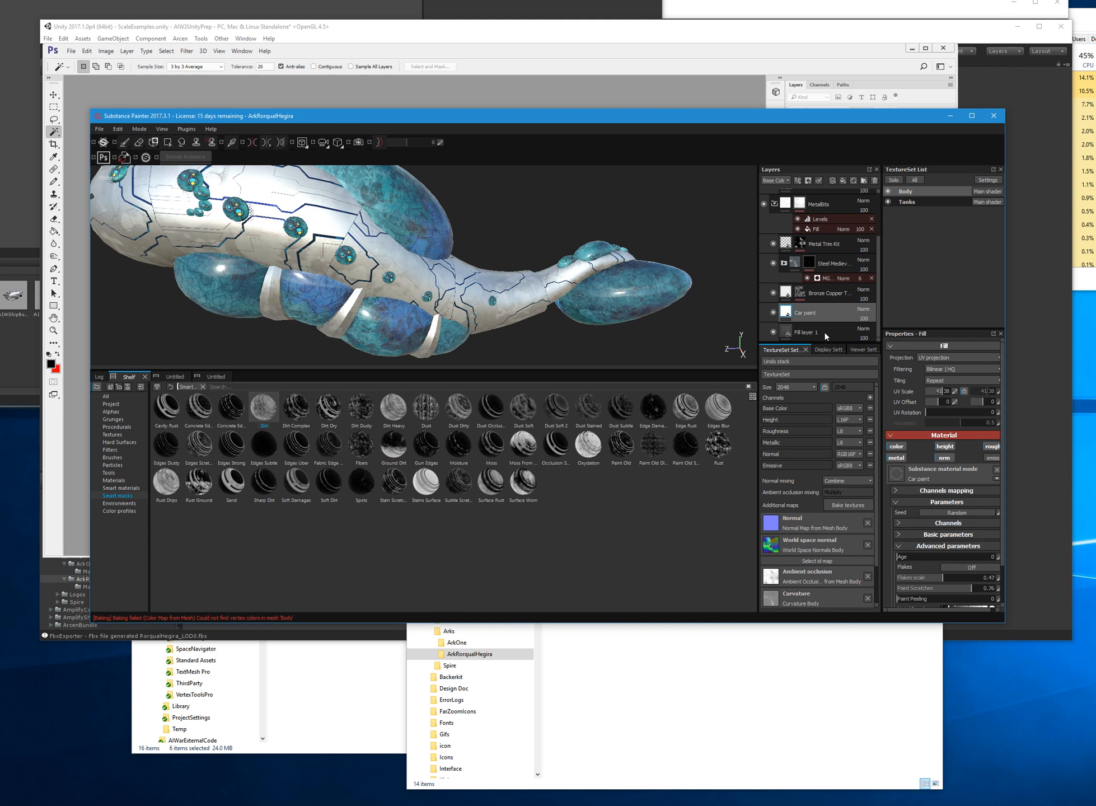
- Try mid-grey and muted reddish tones as the Car paint layer's Paint Color
{"action": "left_click", "coordinate": [897, 505]}
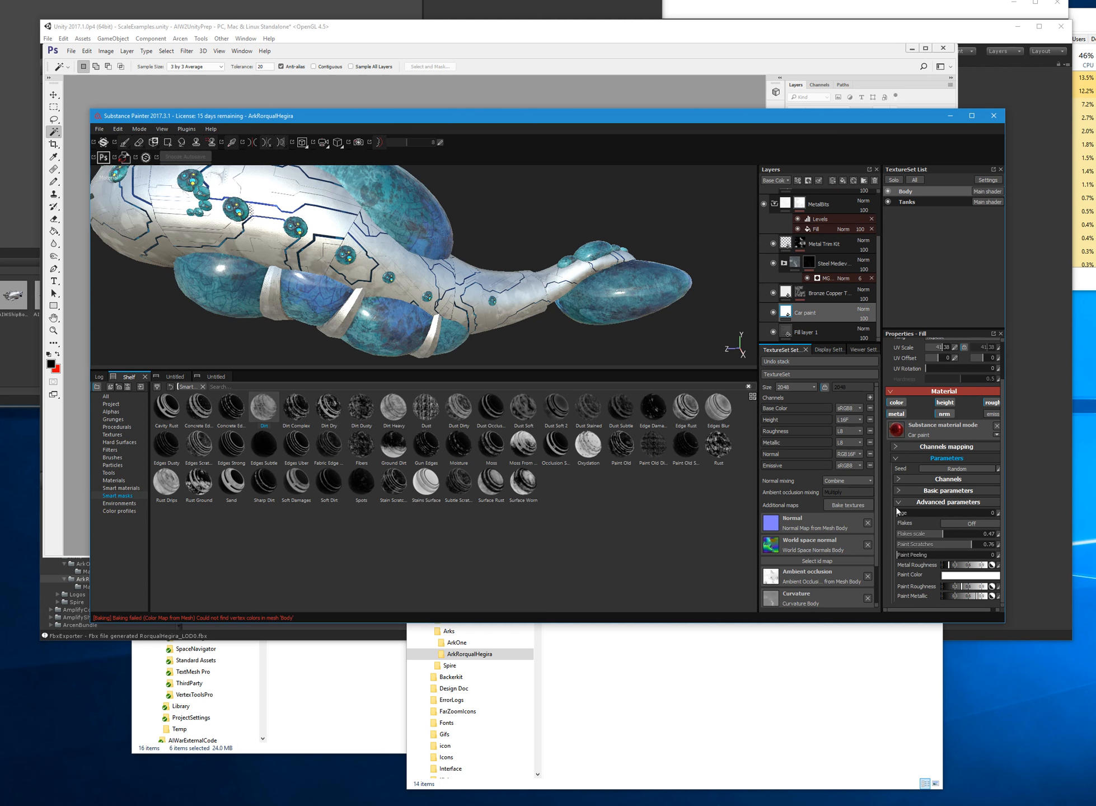
{"action": "left_click", "coordinate": [949, 576]}
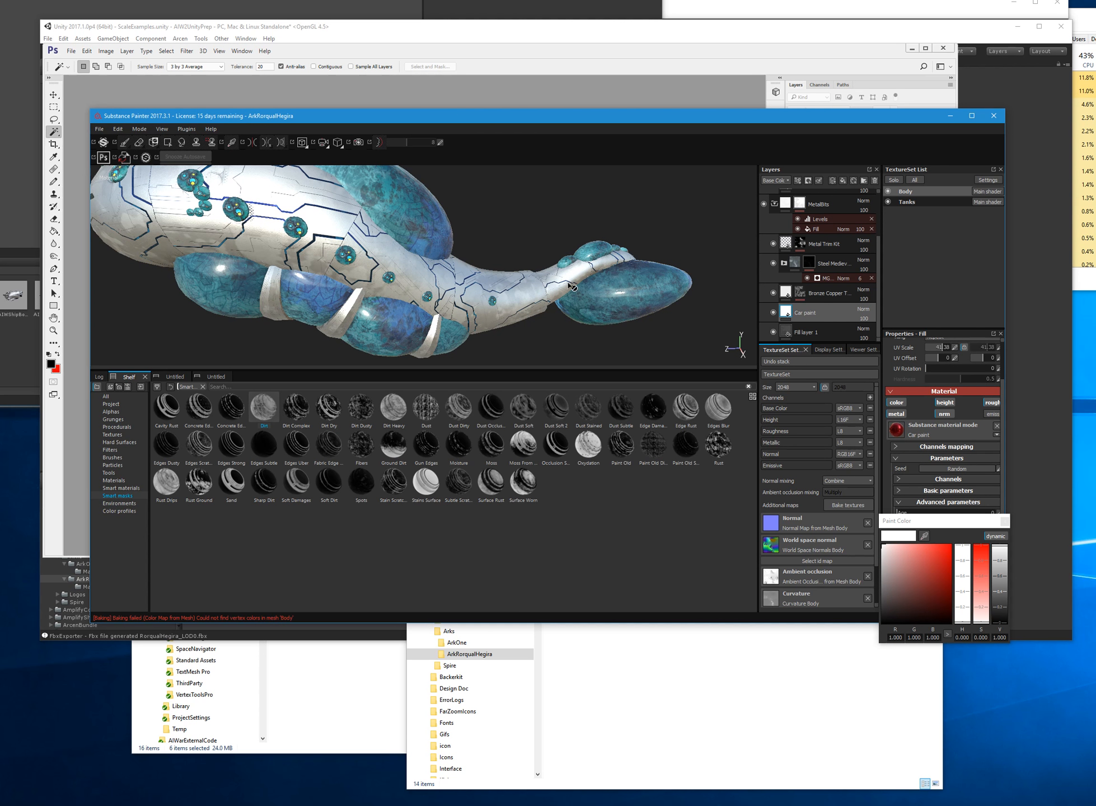
{"action": "left_click", "coordinate": [883, 575]}
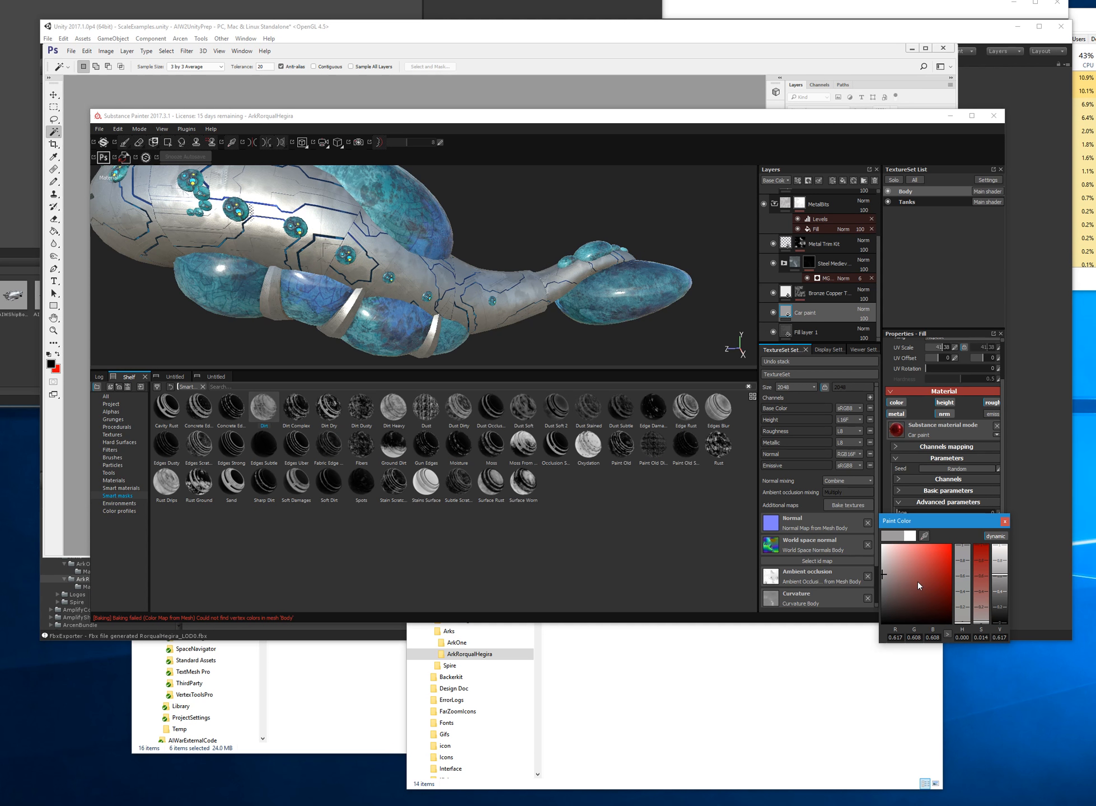
{"action": "left_click", "coordinate": [902, 579]}
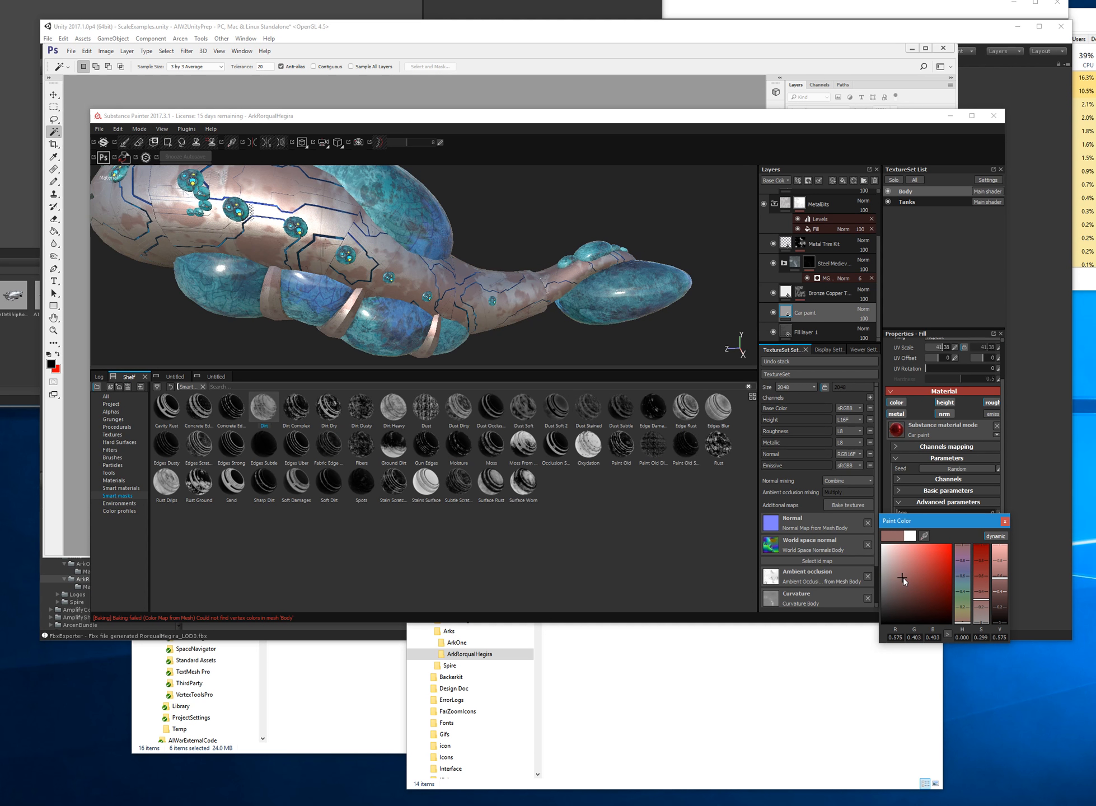
{"action": "left_click", "coordinate": [898, 579]}
{"action": "left_click", "coordinate": [898, 578]}
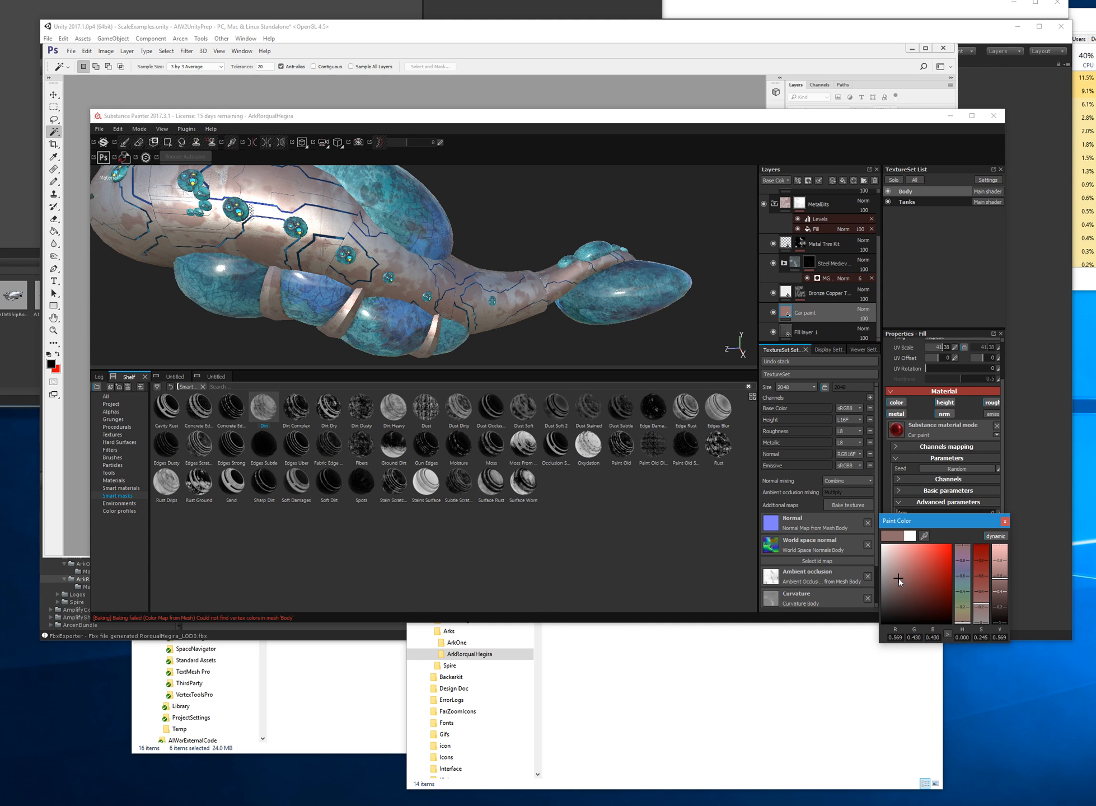
- Try a desaturated blue-grey Paint Color on the Car paint layer, with hue 0.650 and RGB about 0.421, 0.428, 0.491
{"action": "left_click", "coordinate": [966, 574]}
{"action": "left_click_drag", "start_coordinate": [966, 579], "coordinate": [966, 575]}
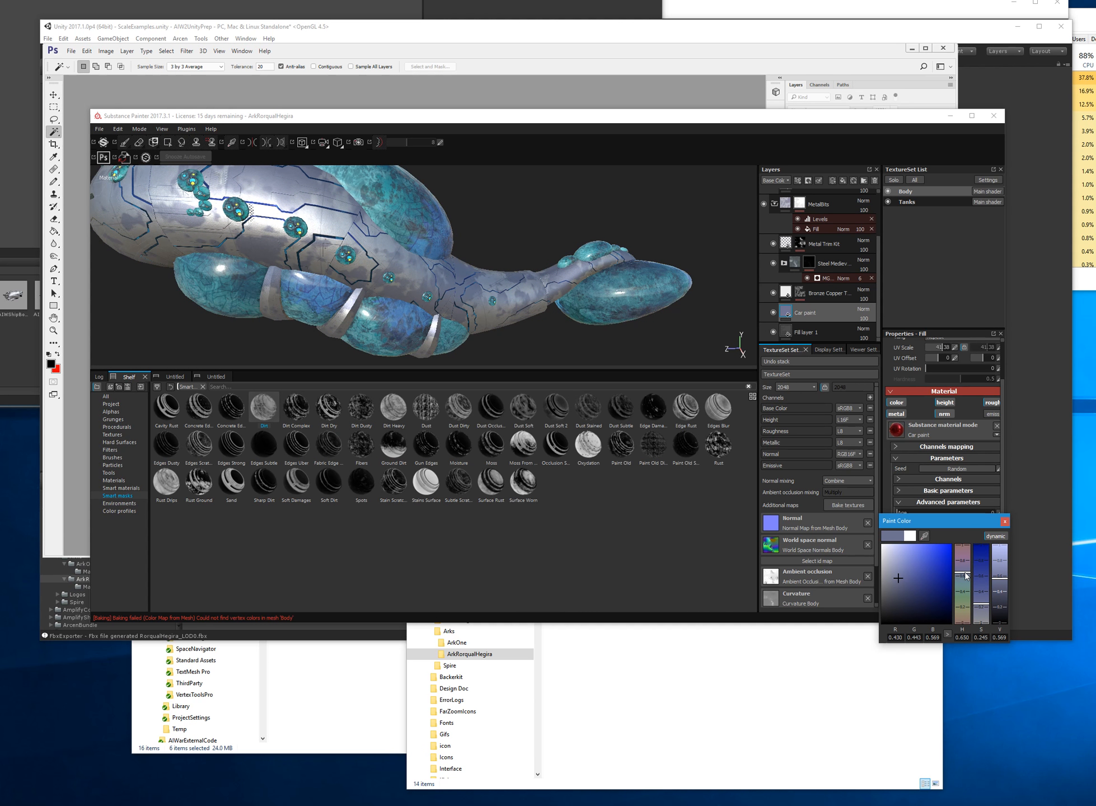
{"action": "left_click", "coordinate": [893, 582]}
{"action": "left_click", "coordinate": [893, 580]}
{"action": "left_click", "coordinate": [893, 583]}
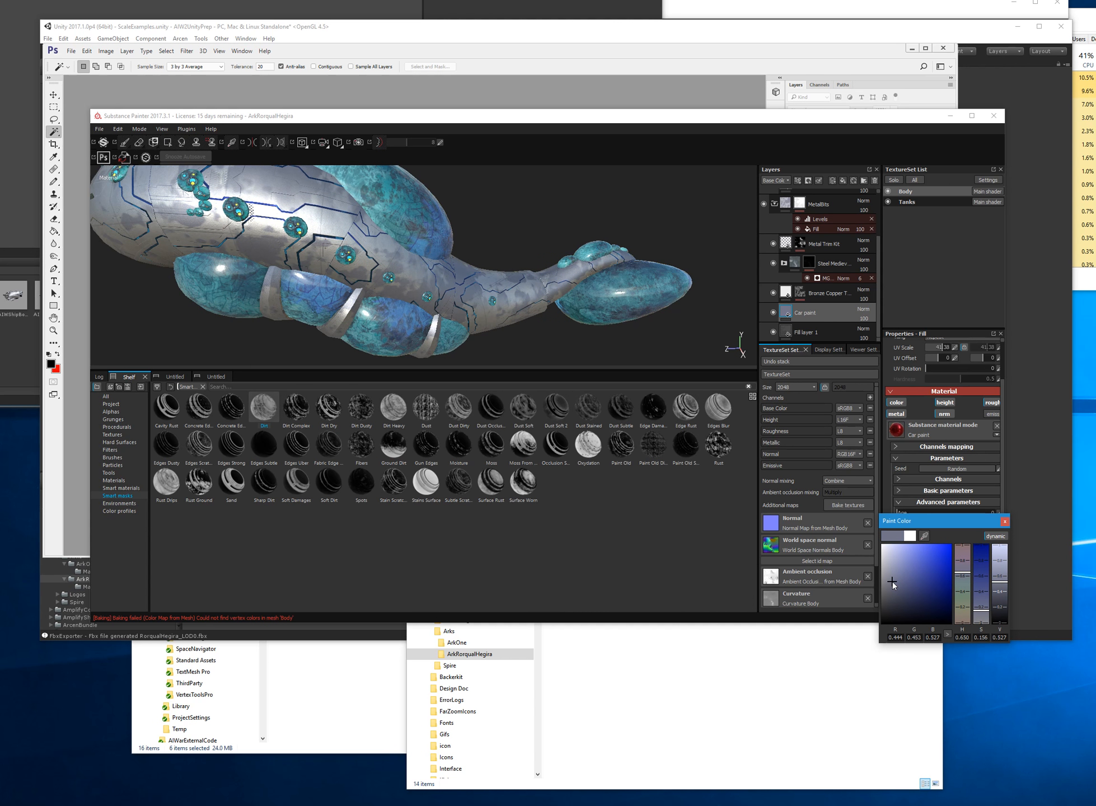
{"action": "left_click", "coordinate": [892, 584]}
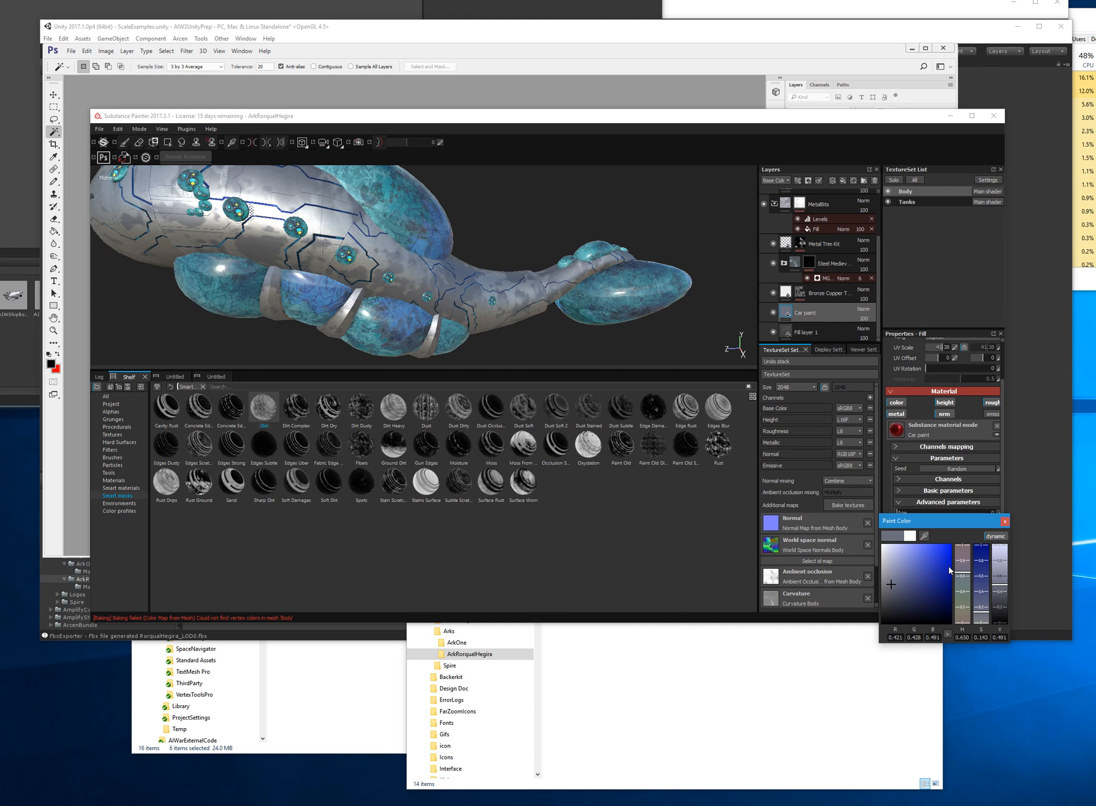
- Try a pinkish hue, and settle the Car paint's Paint Color on a greenish grey of RGB about 0.413, 0.461, 0.414
{"action": "left_click", "coordinate": [969, 559]}
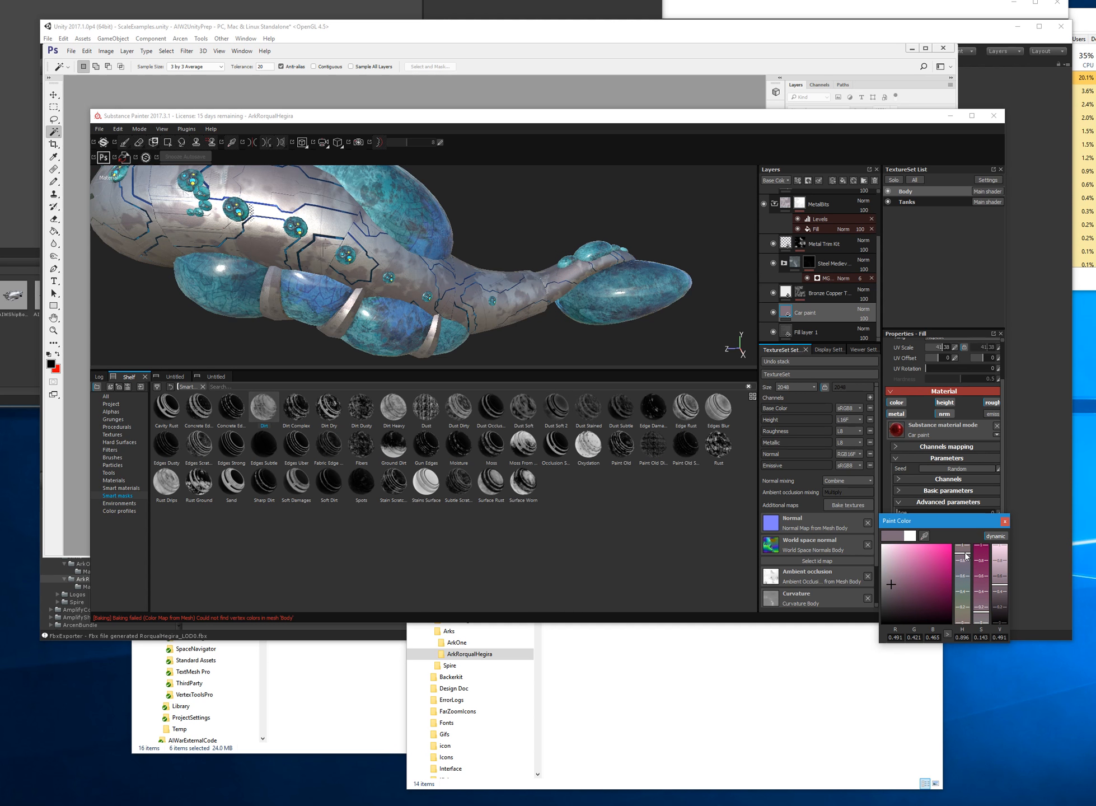
{"action": "left_click_drag", "start_coordinate": [965, 602], "coordinate": [965, 596]}
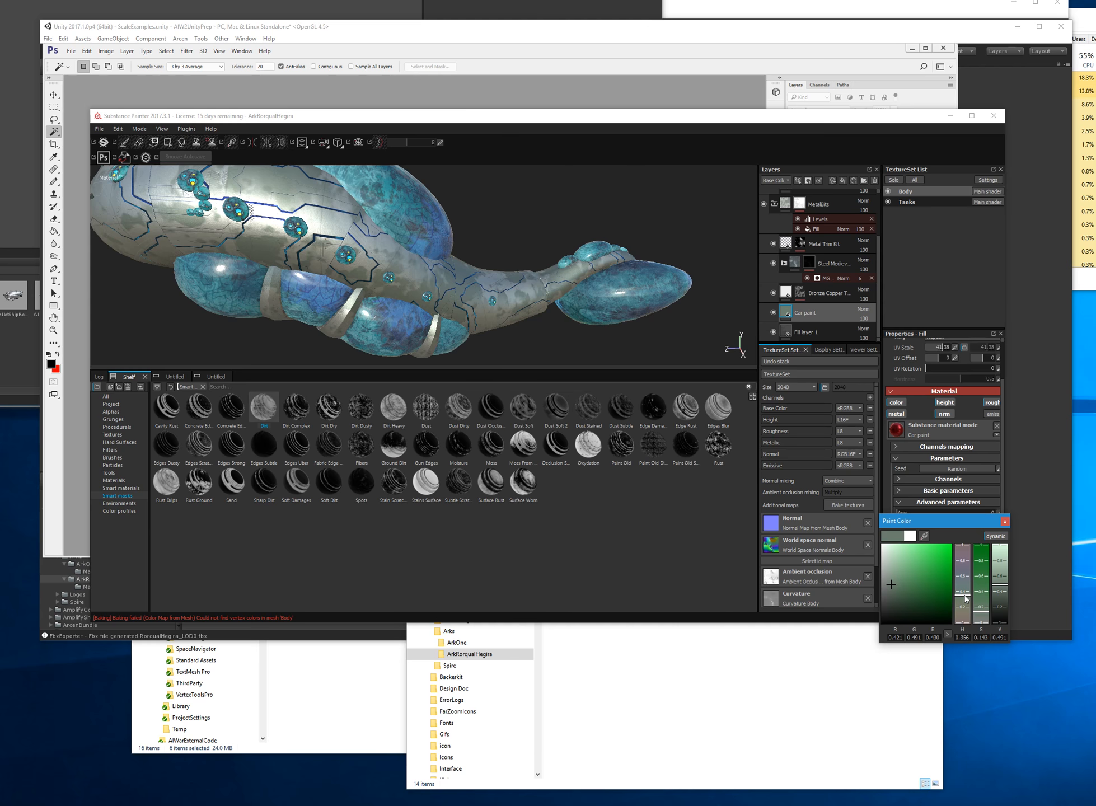
{"action": "left_click_drag", "start_coordinate": [964, 599], "coordinate": [965, 601]}
{"action": "left_click", "coordinate": [889, 587]}
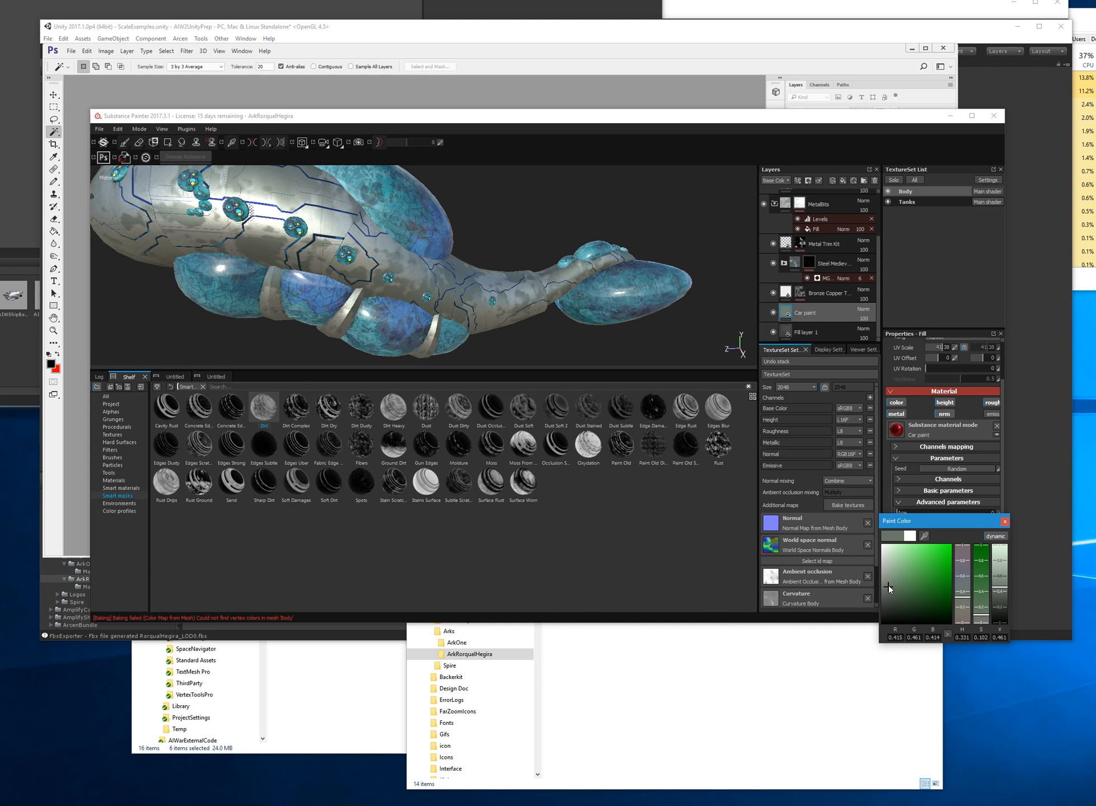
{"action": "left_click", "coordinate": [1005, 521]}
{"action": "scroll", "coordinate": [675, 312], "scroll_direction": "down", "scroll_amount": 2}
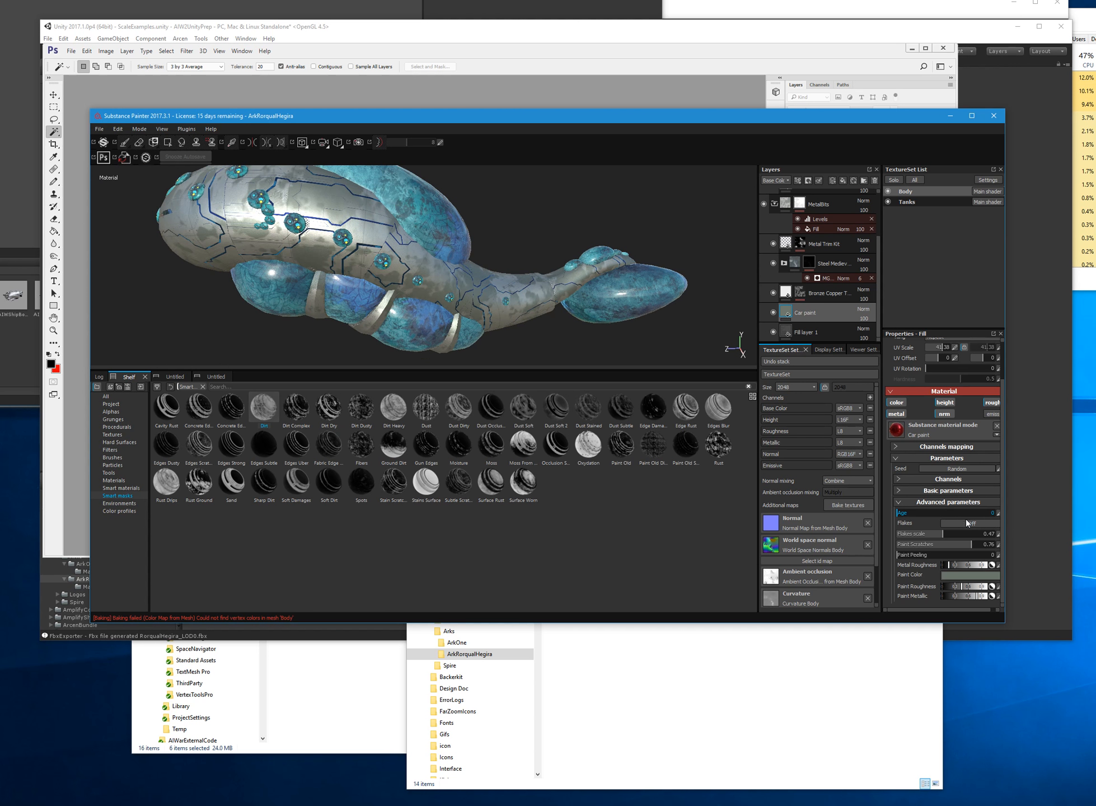
- Compare the body with and without the Car paint layer above Fill layer 1
{"action": "left_click", "coordinate": [831, 335]}
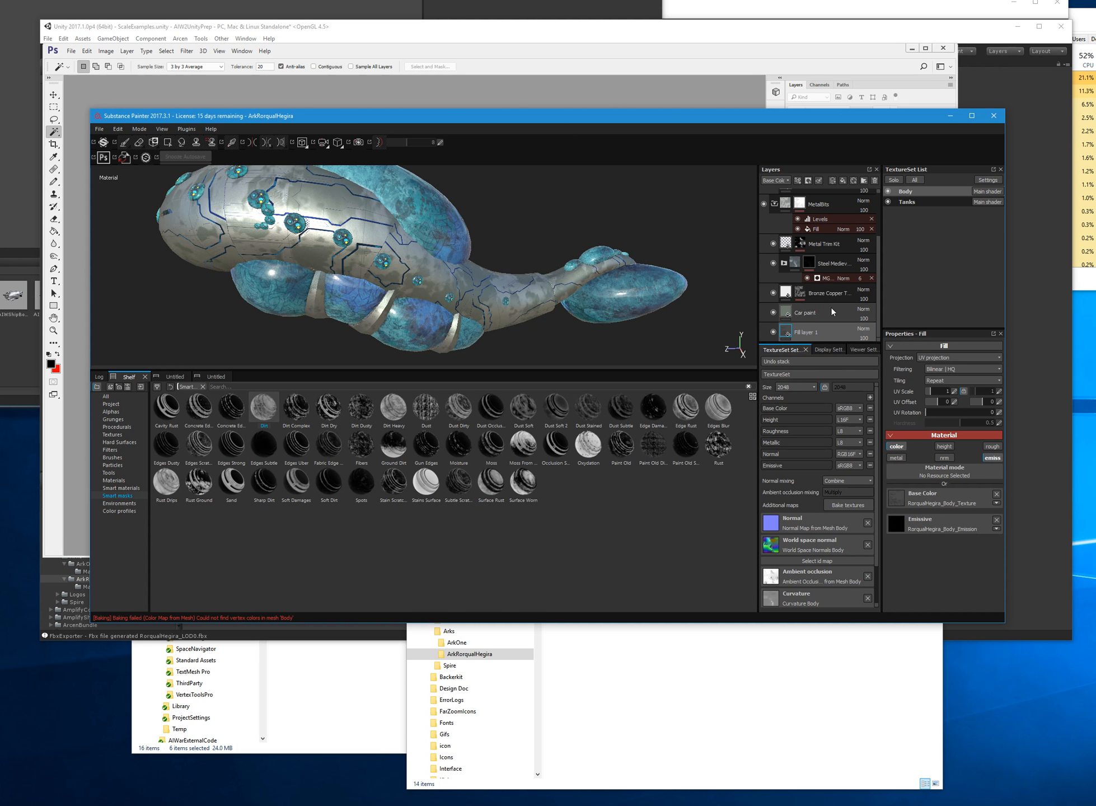
{"action": "left_click", "coordinate": [774, 314]}
{"action": "left_click", "coordinate": [775, 314]}
{"action": "left_click", "coordinate": [810, 314]}
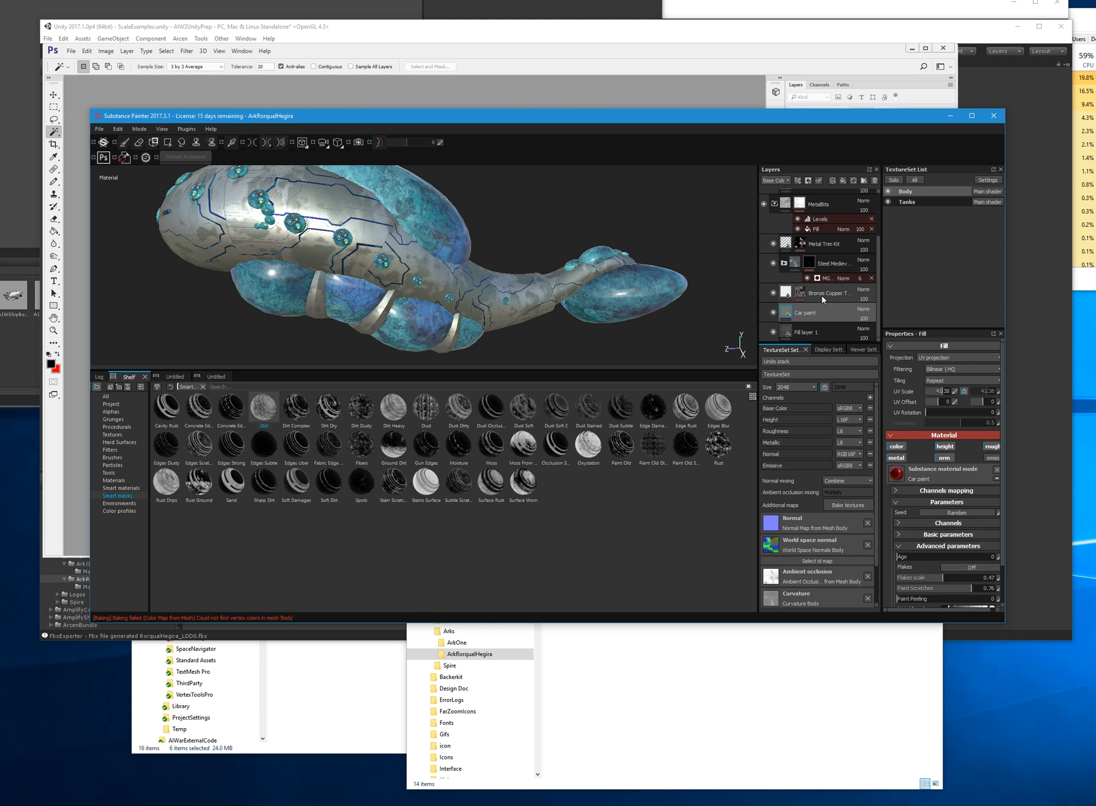
- Darken the Bronze Copper Tiles layer's Base Color to a warm grey of RGB about 0.497, 0.473, 0.473
{"action": "left_click", "coordinate": [821, 296]}
{"action": "scroll", "coordinate": [890, 548], "scroll_direction": "down", "scroll_amount": 3}
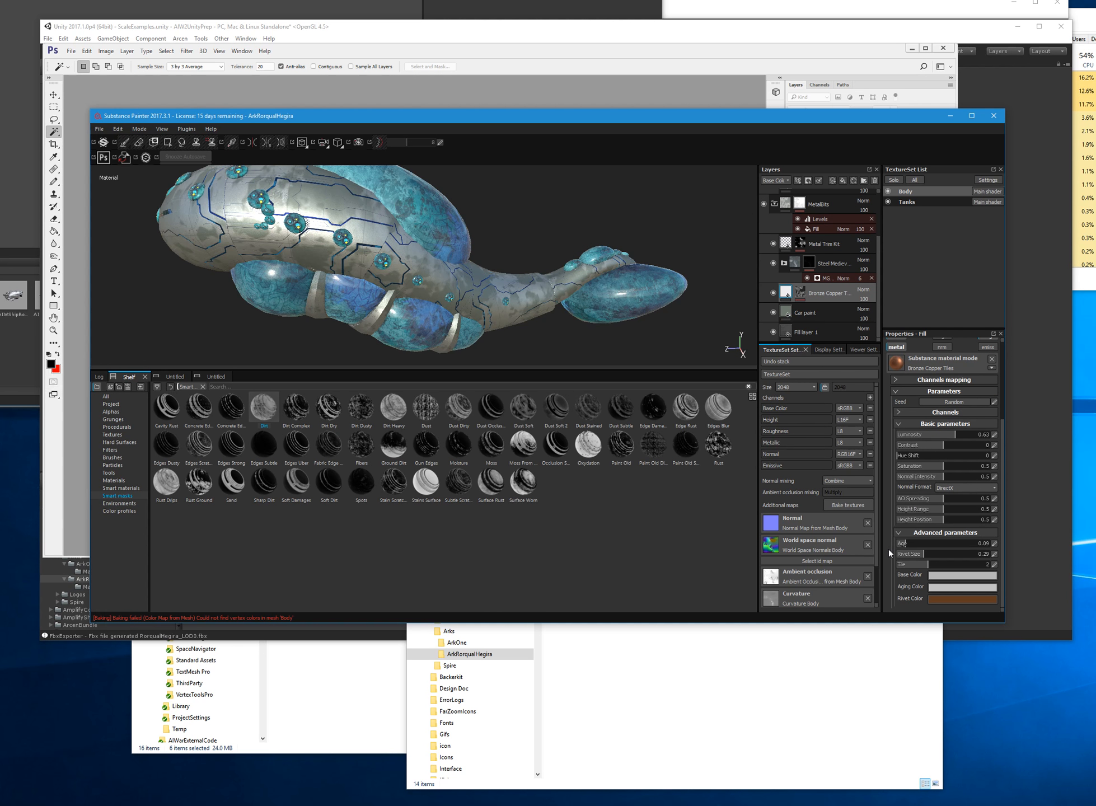
{"action": "left_click", "coordinate": [934, 575]}
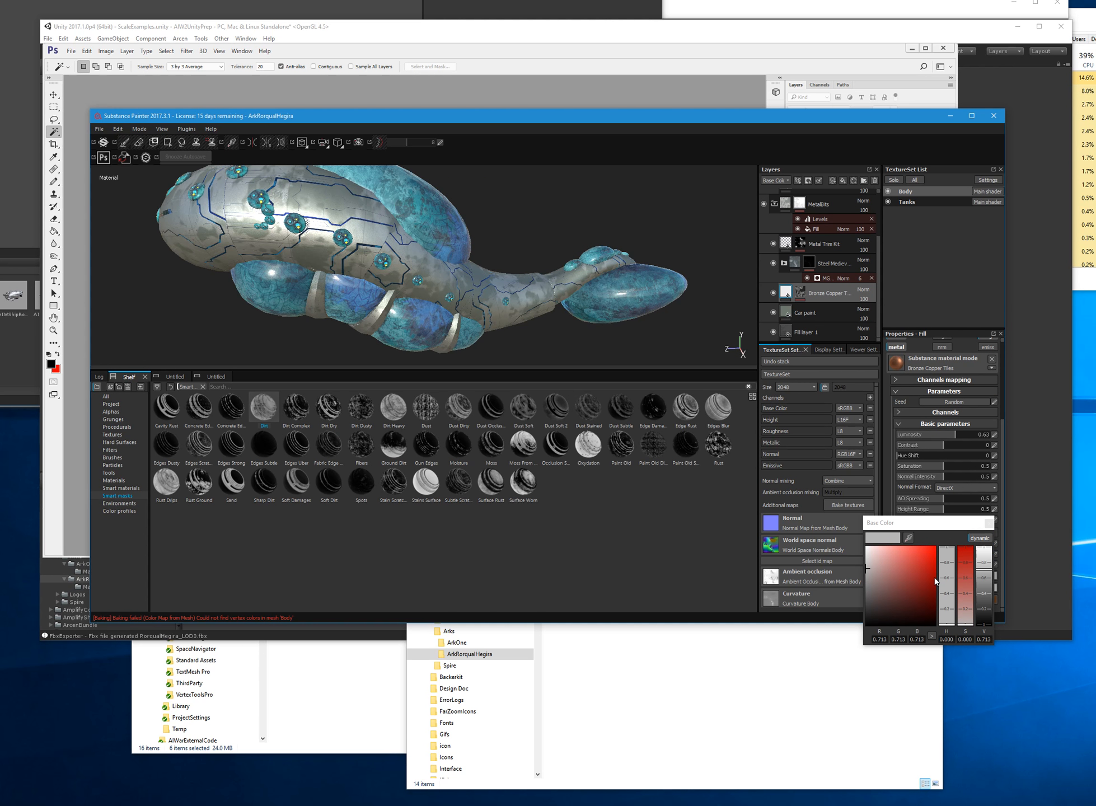
{"action": "left_click_drag", "start_coordinate": [914, 576], "coordinate": [864, 587]}
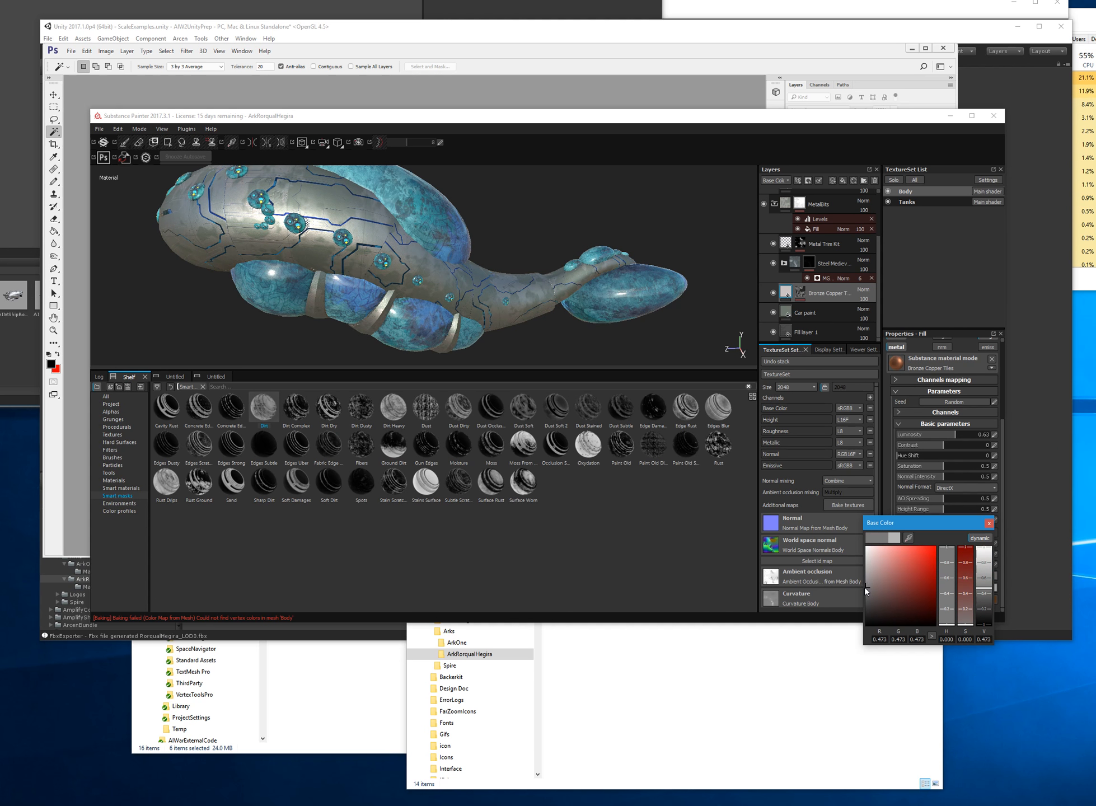
{"action": "left_click", "coordinate": [869, 585]}
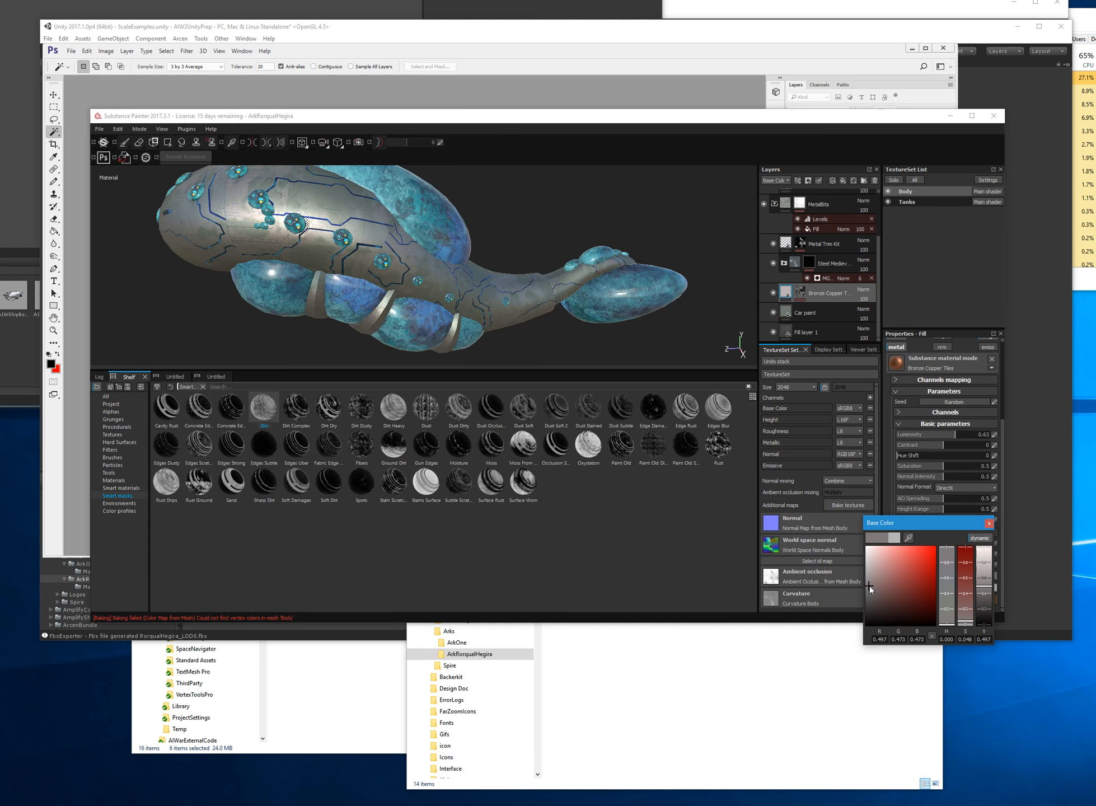
{"action": "left_click", "coordinate": [988, 523]}
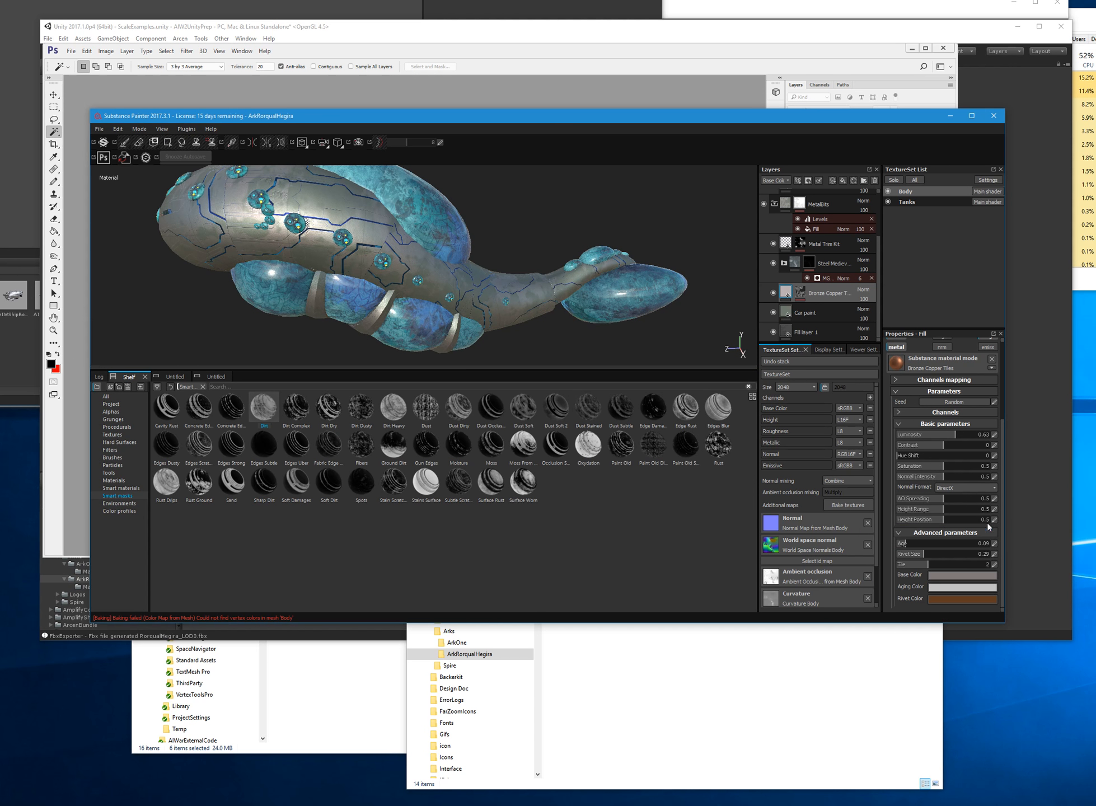
- Try darker and lighter neutral greys for the Car paint's Paint Color and set it to RGB about 0.482, 0.485, 0.482
{"action": "left_click", "coordinate": [809, 310]}
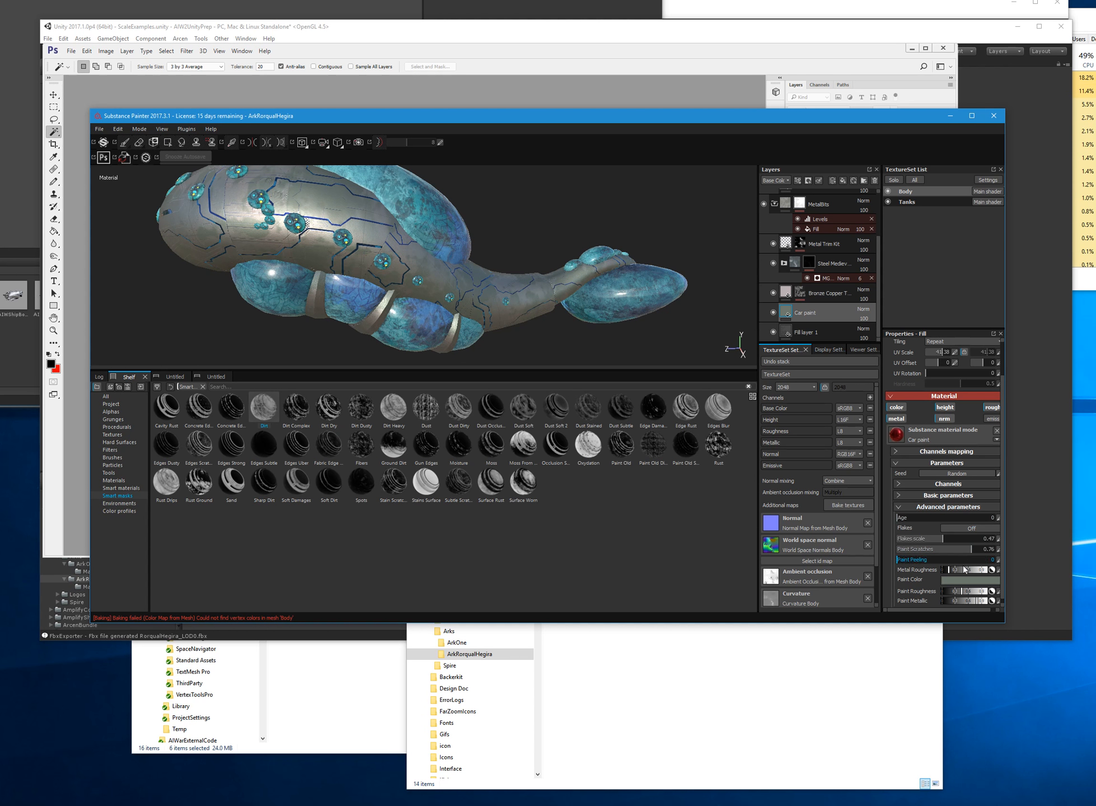
{"action": "left_click", "coordinate": [962, 578]}
{"action": "left_click_drag", "start_coordinate": [897, 587], "coordinate": [889, 586]}
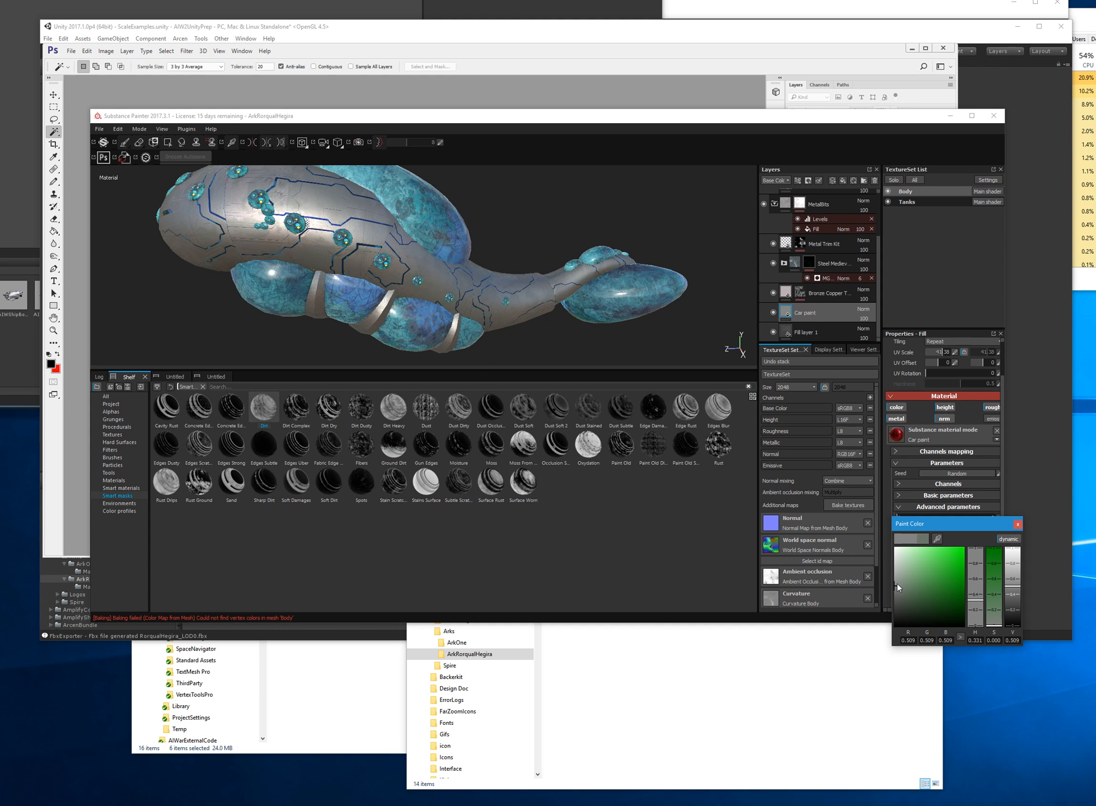
{"action": "left_click", "coordinate": [895, 587]}
{"action": "left_click", "coordinate": [895, 582]}
{"action": "left_click", "coordinate": [894, 591]}
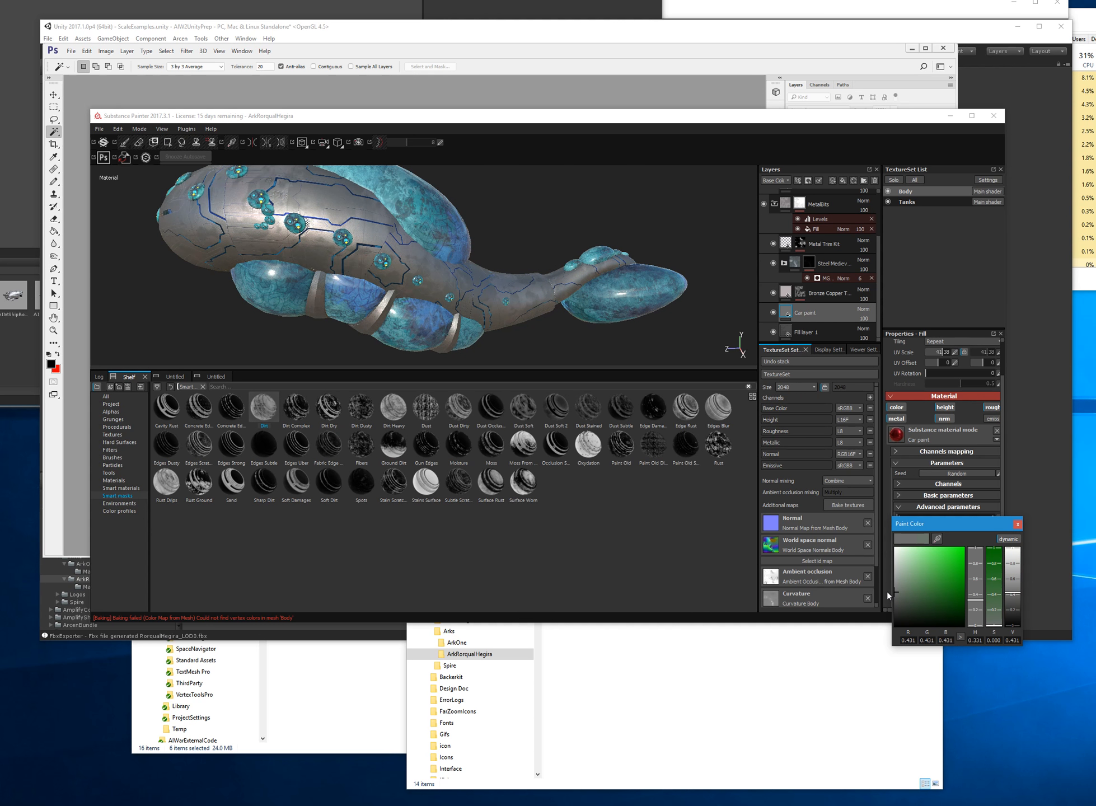
{"action": "left_click", "coordinate": [897, 570]}
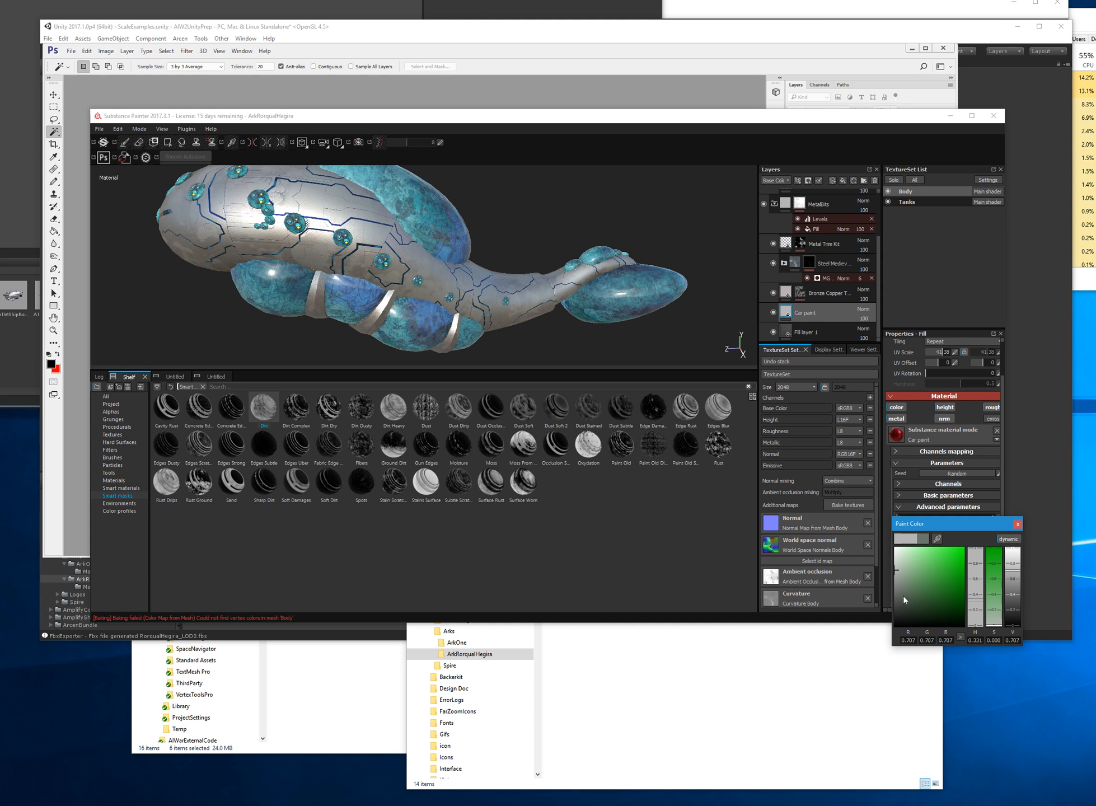
{"action": "left_click", "coordinate": [895, 587]}
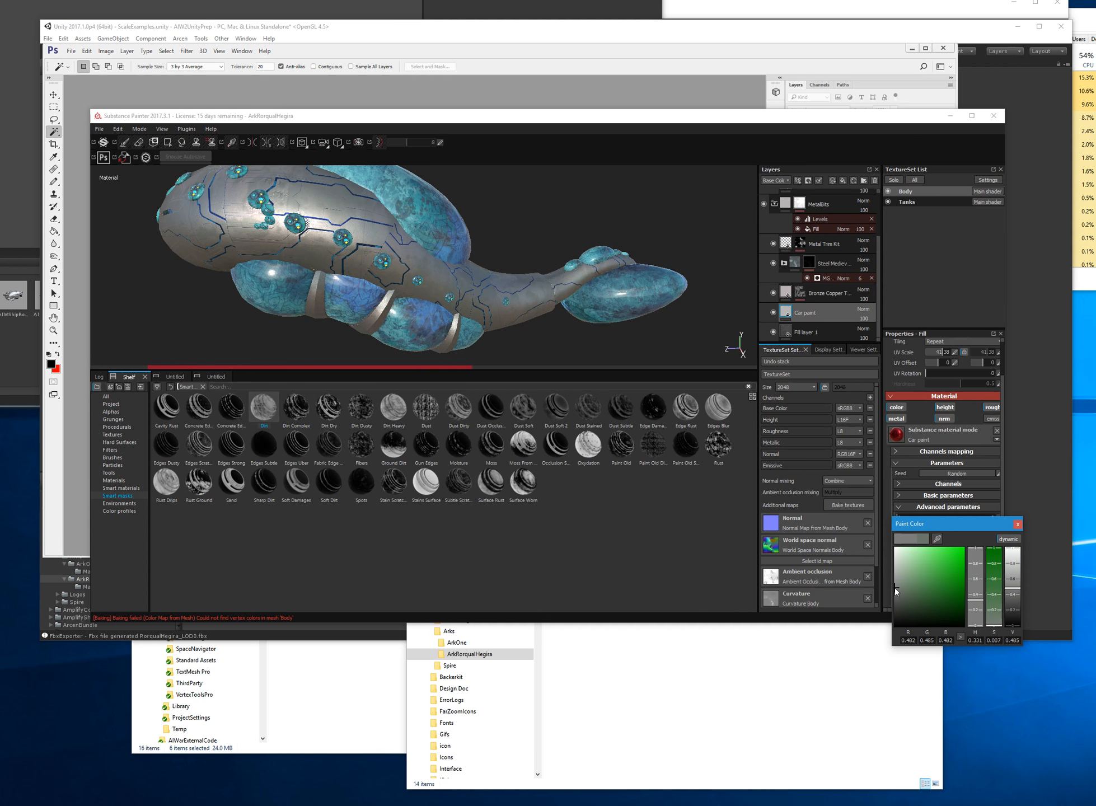
- Examine the grey metal body from the side and rear of the ship
{"action": "mouse_move", "coordinate": [659, 306]}
{"action": "left_mouse_down", "text": "alt"}
{"action": "mouse_move", "coordinate": [497, 293]}
{"action": "mouse_move", "coordinate": [557, 353]}
{"action": "mouse_move", "coordinate": [633, 347]}
{"action": "left_mouse_up", "text": "alt"}
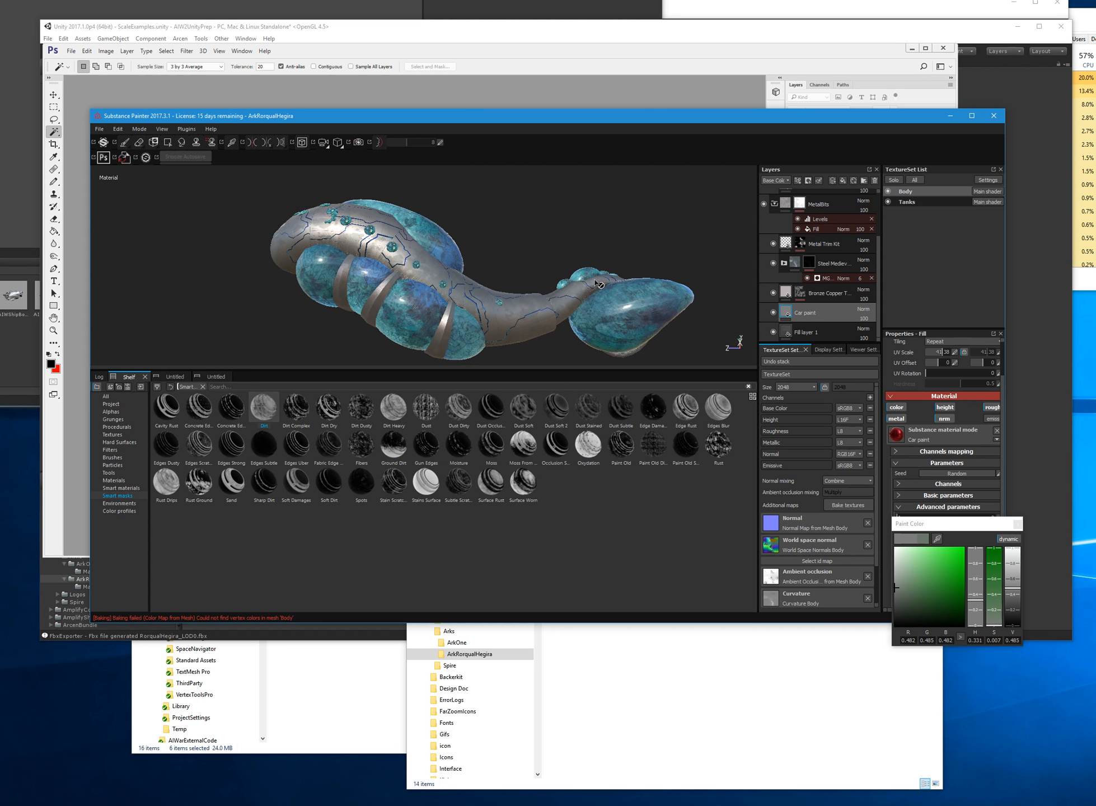
{"action": "scroll", "coordinate": [370, 321], "scroll_direction": "up", "scroll_amount": 4}
{"action": "scroll", "coordinate": [370, 322], "scroll_direction": "down", "scroll_amount": 5}
{"action": "left_click_drag", "start_coordinate": [370, 321], "coordinate": [527, 252], "text": "alt"}
- Switch to Unity and view the RorqualHegira's flank in the scene as a reference for the body metal
{"action": "key", "text": "alt+Tab"}
{"action": "key", "text": "alt+Tab"}
{"action": "key", "text": "alt+Tab"}
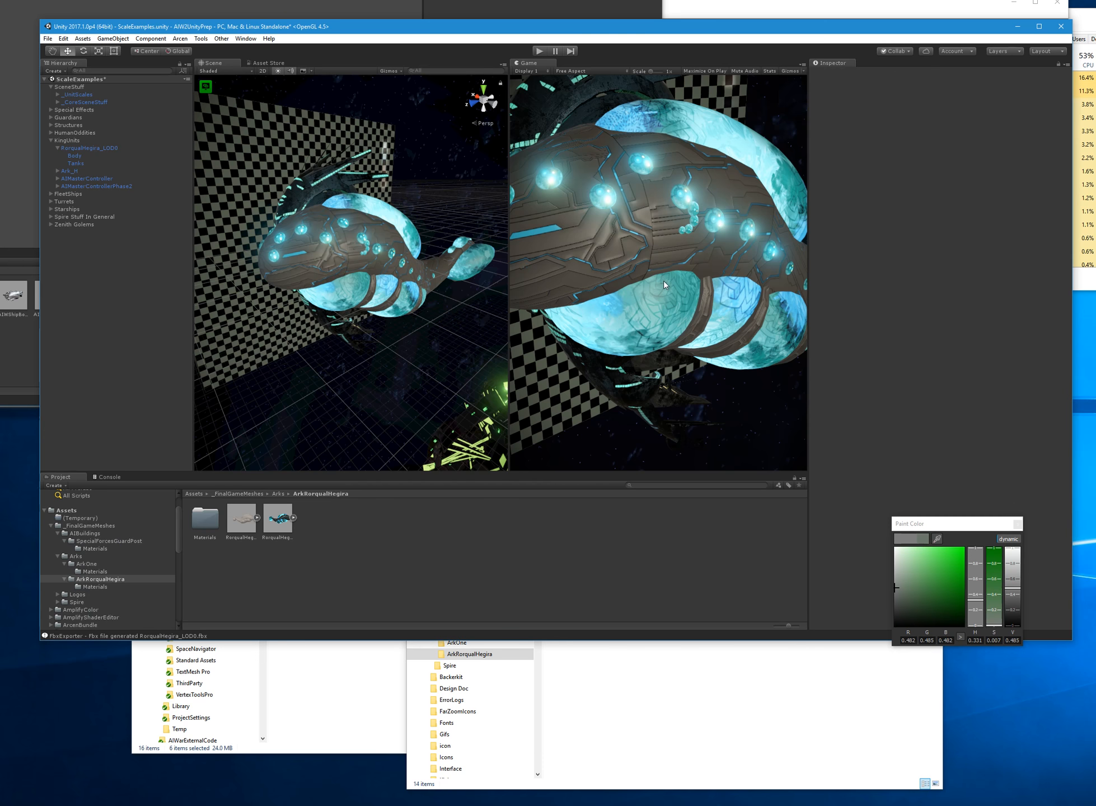
{"action": "left_click_drag", "start_coordinate": [488, 319], "coordinate": [406, 303], "text": "alt"}
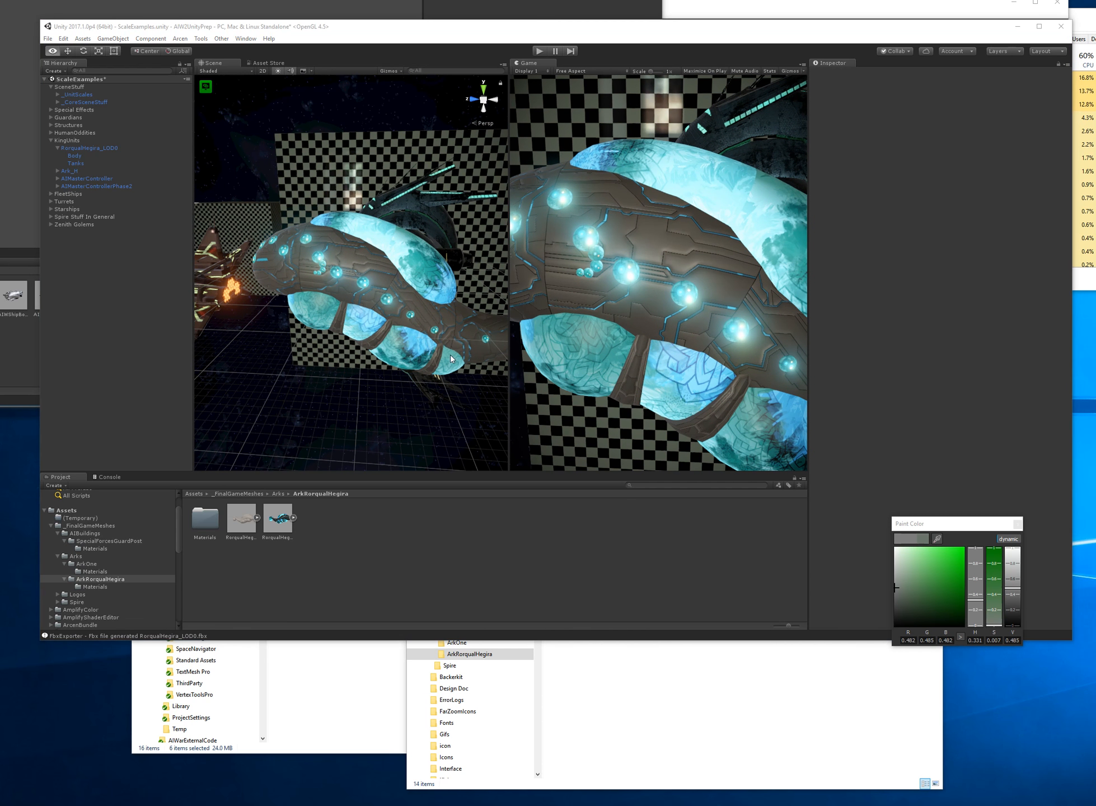
{"action": "key", "text": "alt+Tab"}
{"action": "right_click", "coordinate": [539, 296]}
{"action": "key", "text": "Escape"}
{"action": "mouse_move", "coordinate": [539, 295]}
{"action": "left_mouse_down", "text": "alt"}
{"action": "mouse_move", "coordinate": [501, 316]}
{"action": "mouse_move", "coordinate": [545, 328]}
{"action": "left_mouse_up", "text": "alt"}
{"action": "key", "text": "alt+Tab"}
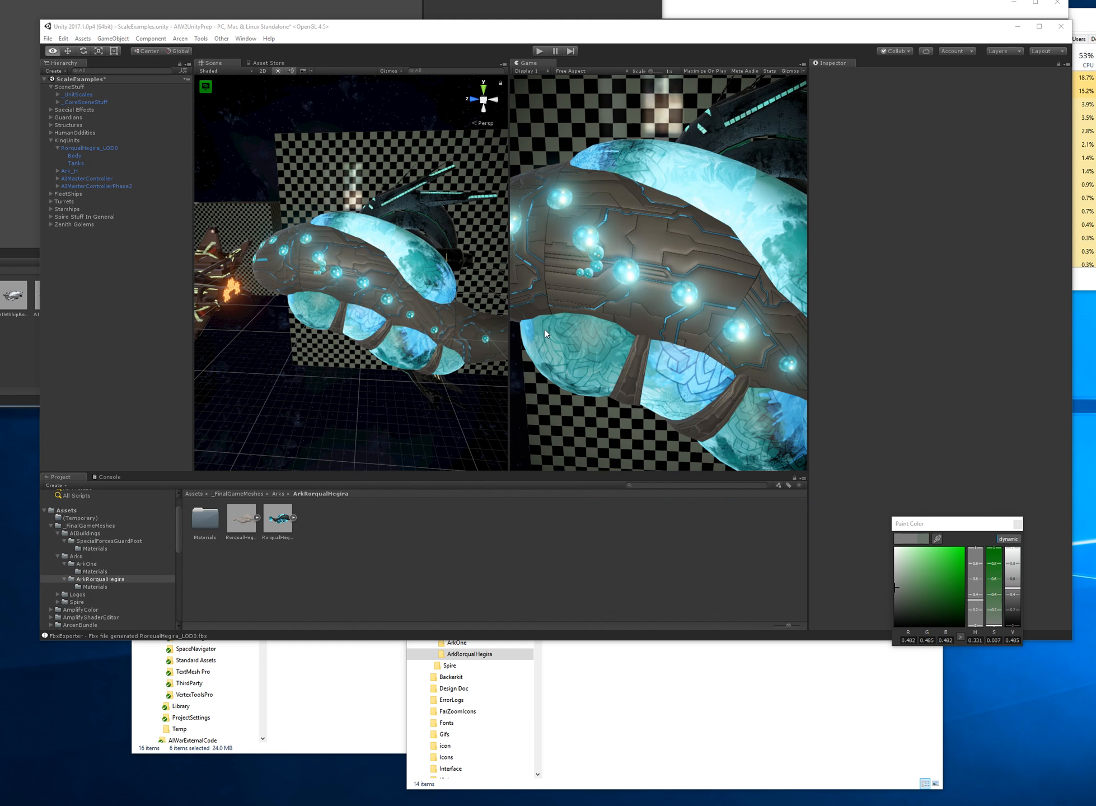
- Switch back to Substance Painter and compare the metal on the ship's nose and flank with the Unity version
{"action": "key", "text": "alt+Tab"}
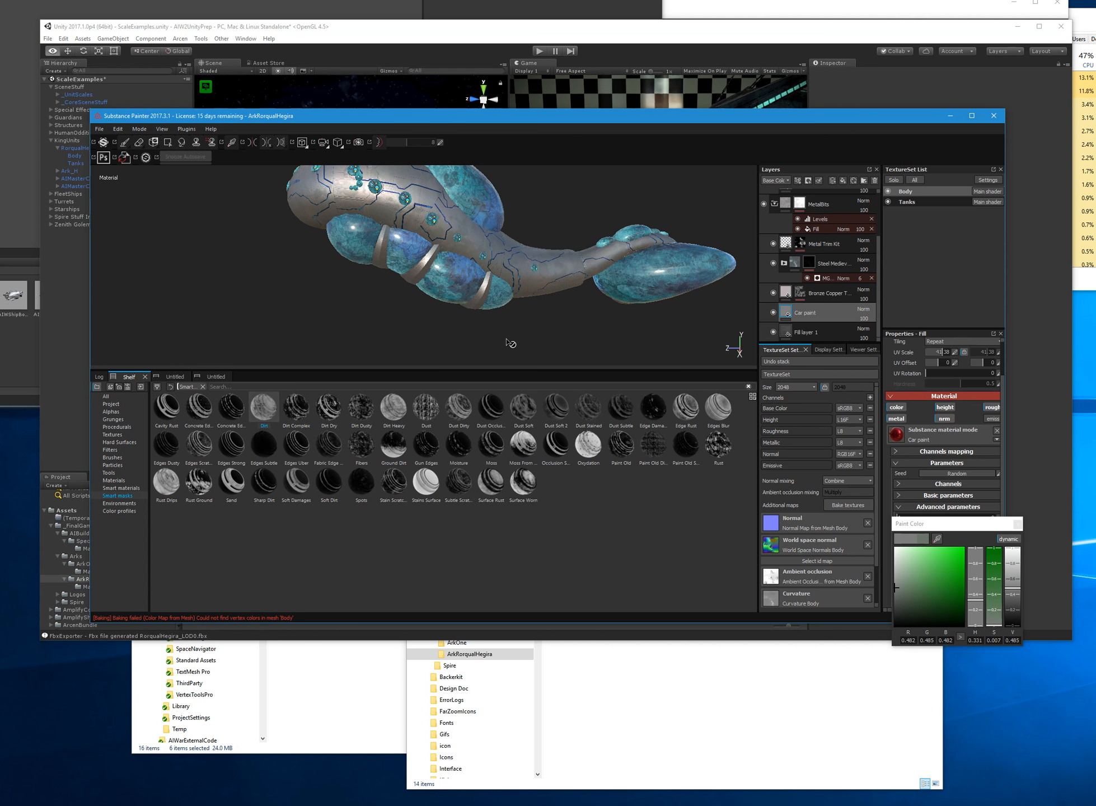
{"action": "mouse_move", "coordinate": [399, 210]}
{"action": "left_mouse_down", "text": "alt"}
{"action": "mouse_move", "coordinate": [405, 234]}
{"action": "mouse_move", "coordinate": [481, 286]}
{"action": "mouse_move", "coordinate": [577, 277]}
{"action": "left_mouse_up", "text": "alt"}
{"action": "scroll", "coordinate": [302, 303], "scroll_direction": "up", "scroll_amount": 3}
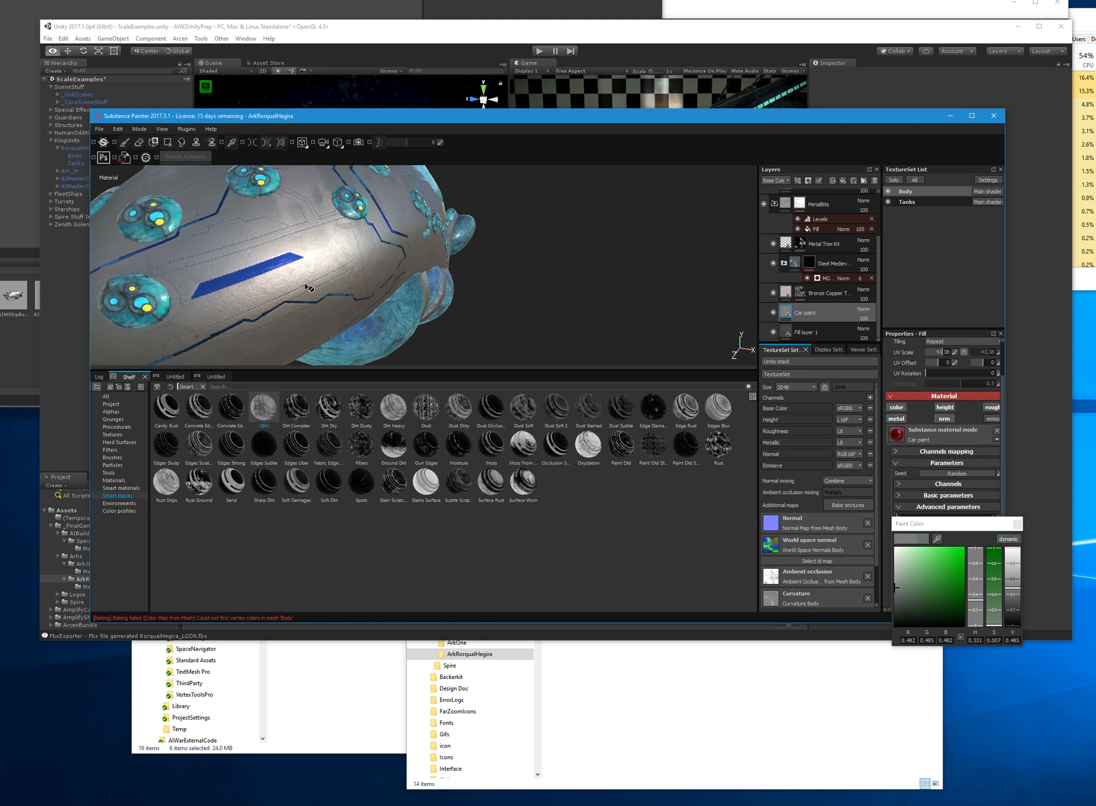
{"action": "scroll", "coordinate": [308, 292], "scroll_direction": "down", "scroll_amount": 3}
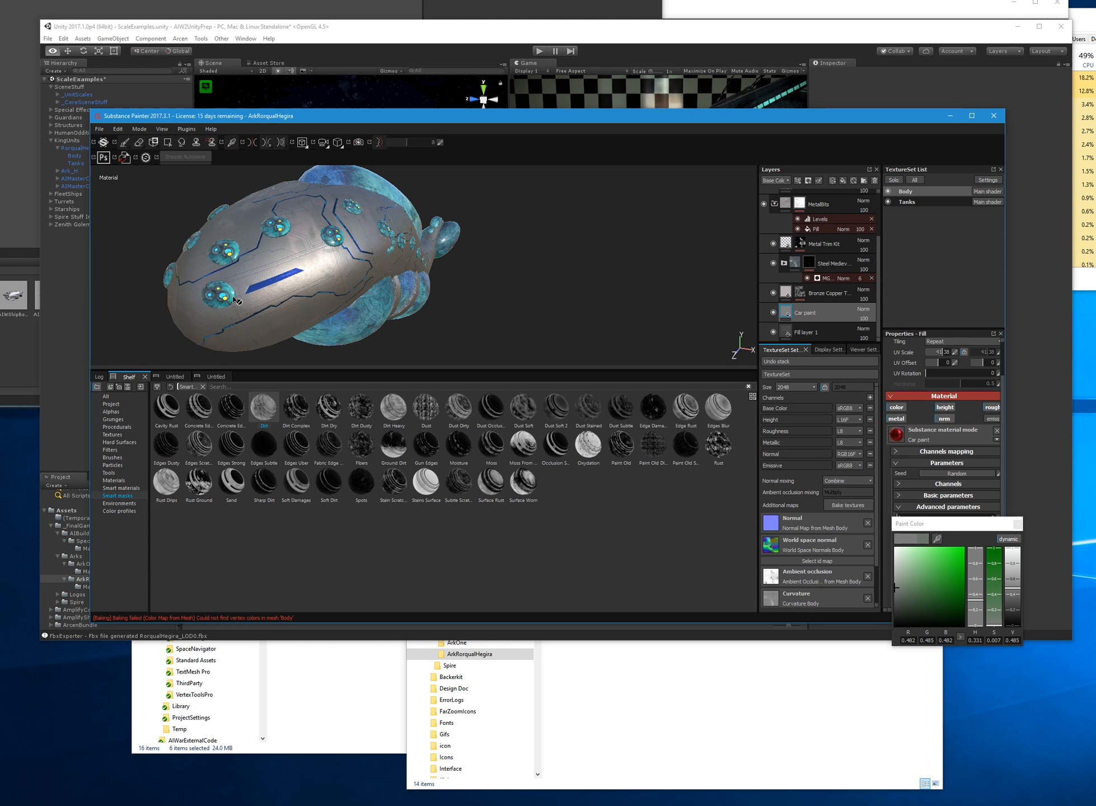
{"action": "key", "text": "alt+Tab"}
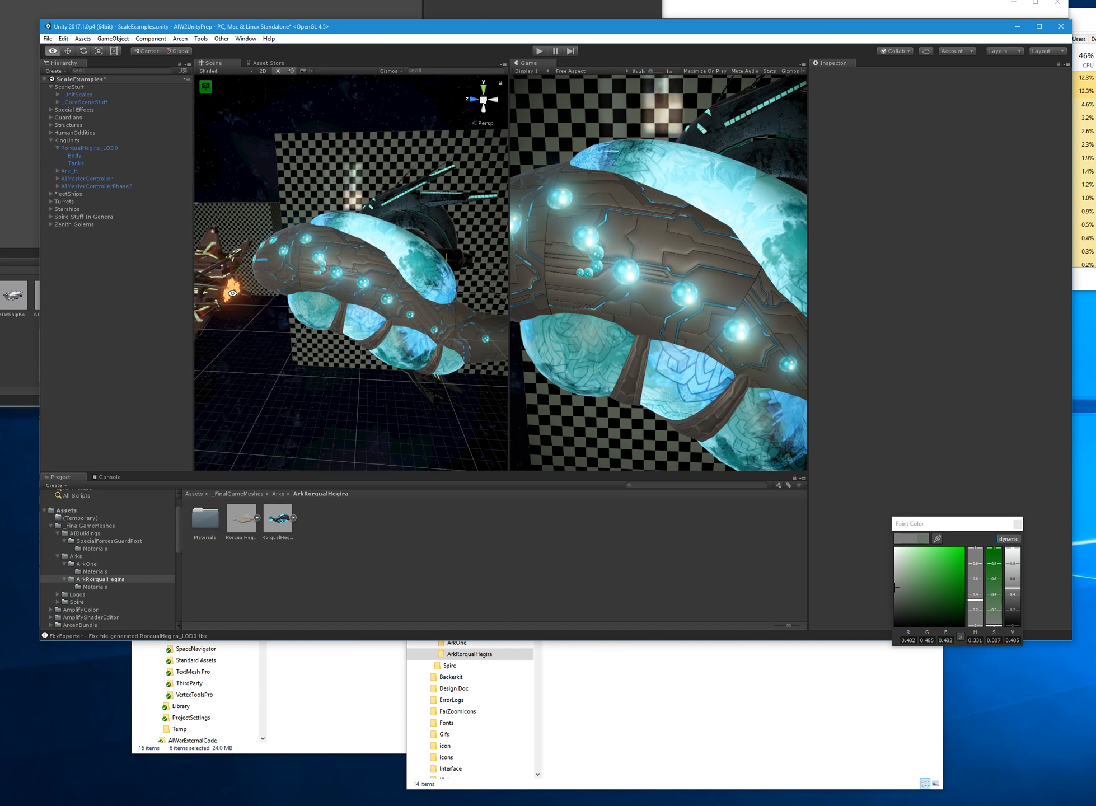
{"action": "key", "text": "alt+Tab"}
{"action": "left_click_drag", "start_coordinate": [515, 295], "coordinate": [468, 290], "text": "alt"}
{"action": "scroll", "coordinate": [468, 290], "scroll_direction": "down", "scroll_amount": 3}
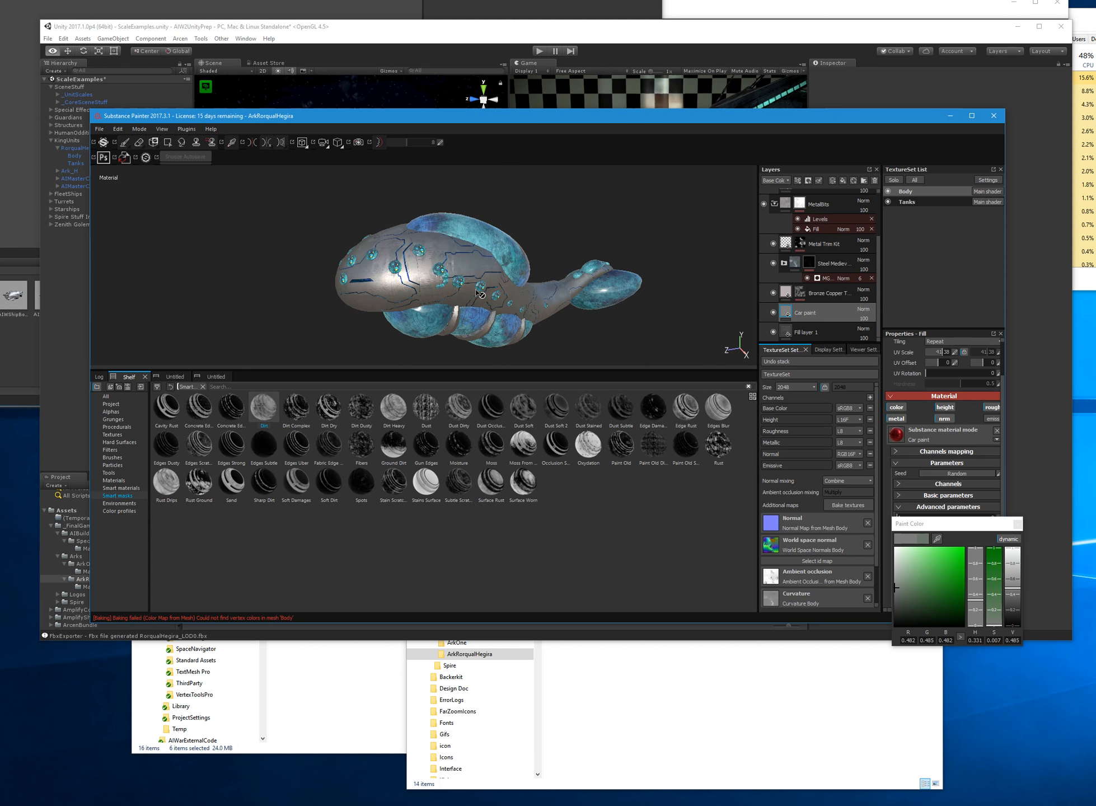
{"action": "mouse_move", "coordinate": [613, 304]}
{"action": "left_mouse_down", "text": "alt"}
{"action": "mouse_move", "coordinate": [589, 318]}
{"action": "mouse_move", "coordinate": [621, 300]}
{"action": "mouse_move", "coordinate": [588, 245]}
{"action": "mouse_move", "coordinate": [560, 330]}
{"action": "mouse_move", "coordinate": [587, 372]}
{"action": "mouse_move", "coordinate": [578, 278]}
{"action": "mouse_move", "coordinate": [362, 282]}
{"action": "mouse_move", "coordinate": [392, 265]}
{"action": "mouse_move", "coordinate": [448, 276]}
{"action": "left_mouse_up", "text": "alt"}
{"action": "scroll", "coordinate": [576, 302], "scroll_direction": "up", "scroll_amount": 3}
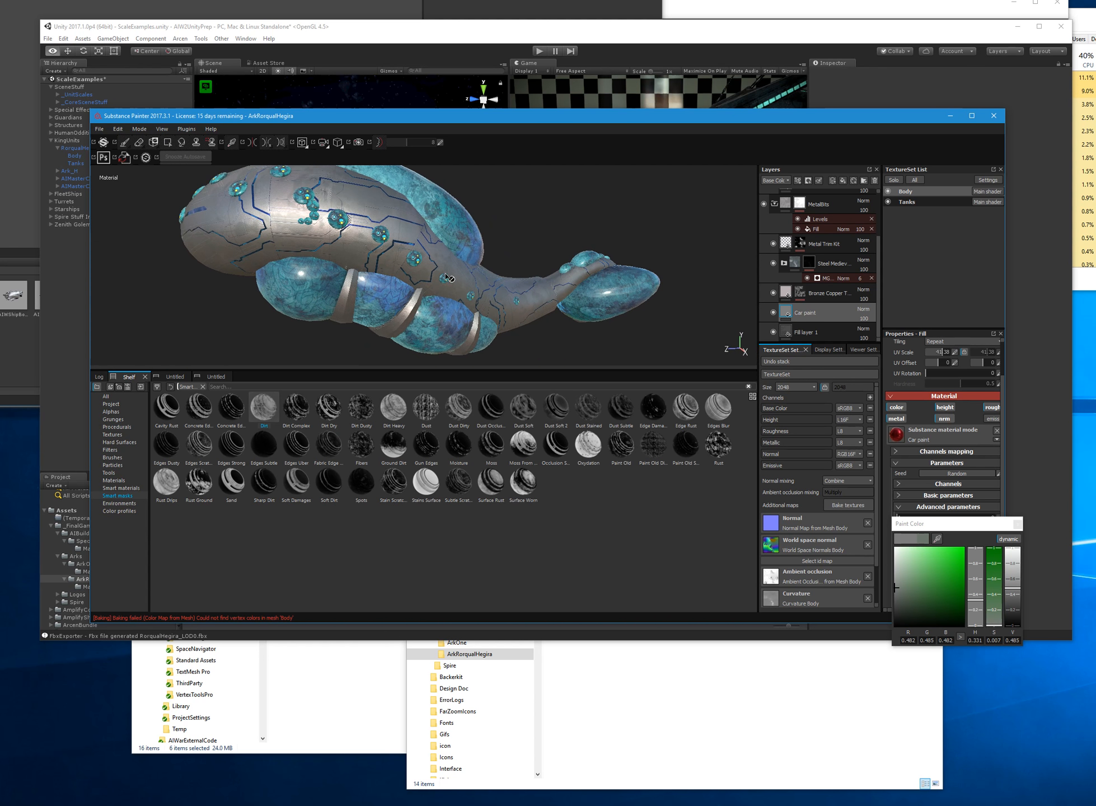
- Set the Base Color of the Bronze Copper Tiles layer to a neutral grey of RGB 0.527
{"action": "left_click", "coordinate": [811, 300]}
{"action": "scroll", "coordinate": [941, 501], "scroll_direction": "down", "scroll_amount": 2}
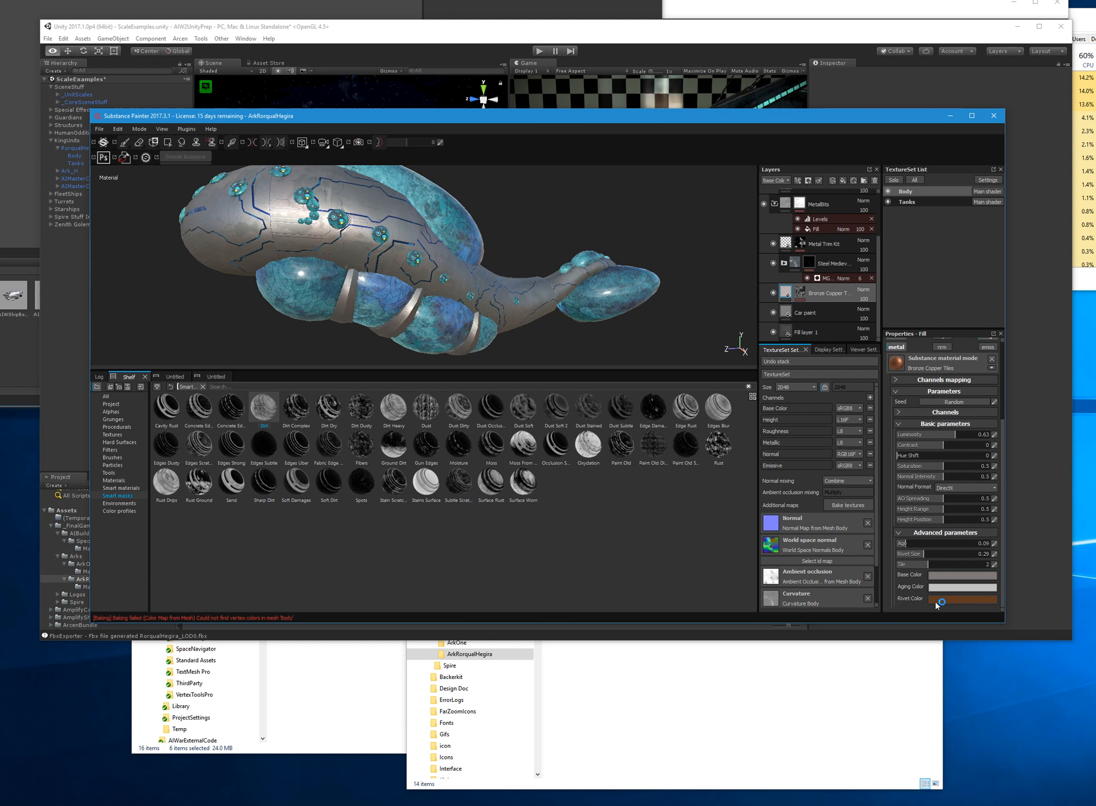
{"action": "left_click", "coordinate": [934, 576]}
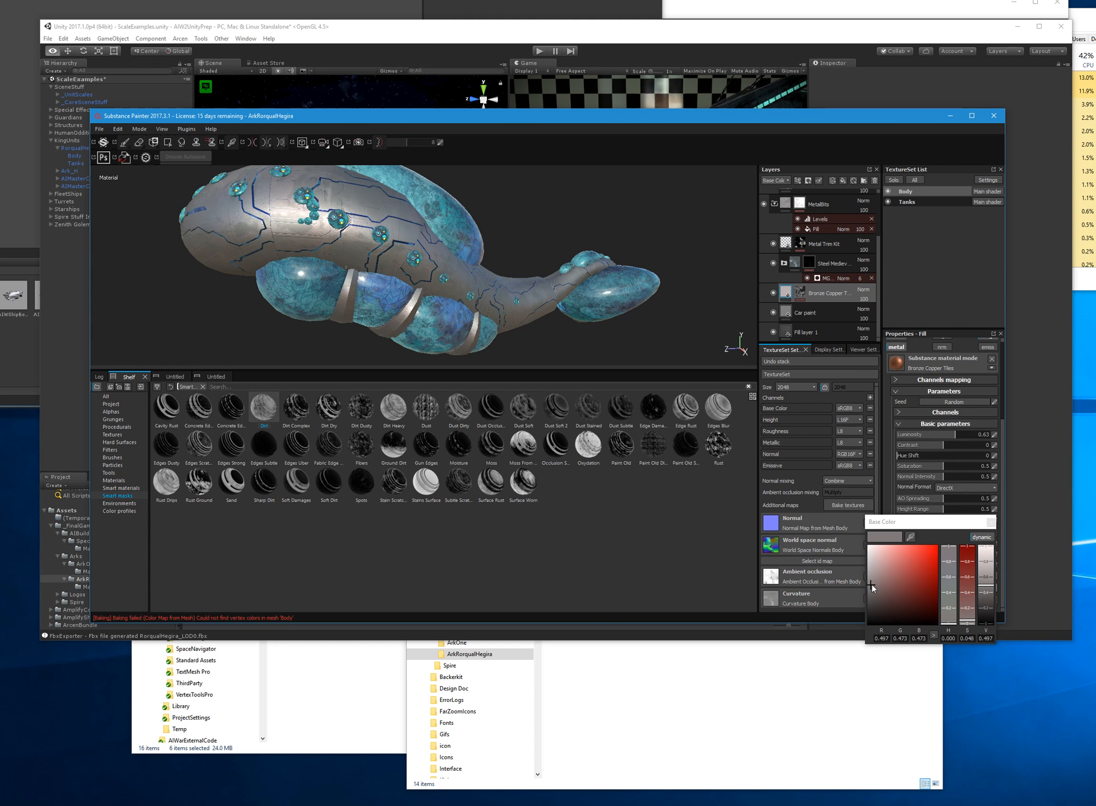
{"action": "left_click_drag", "start_coordinate": [871, 587], "coordinate": [863, 582]}
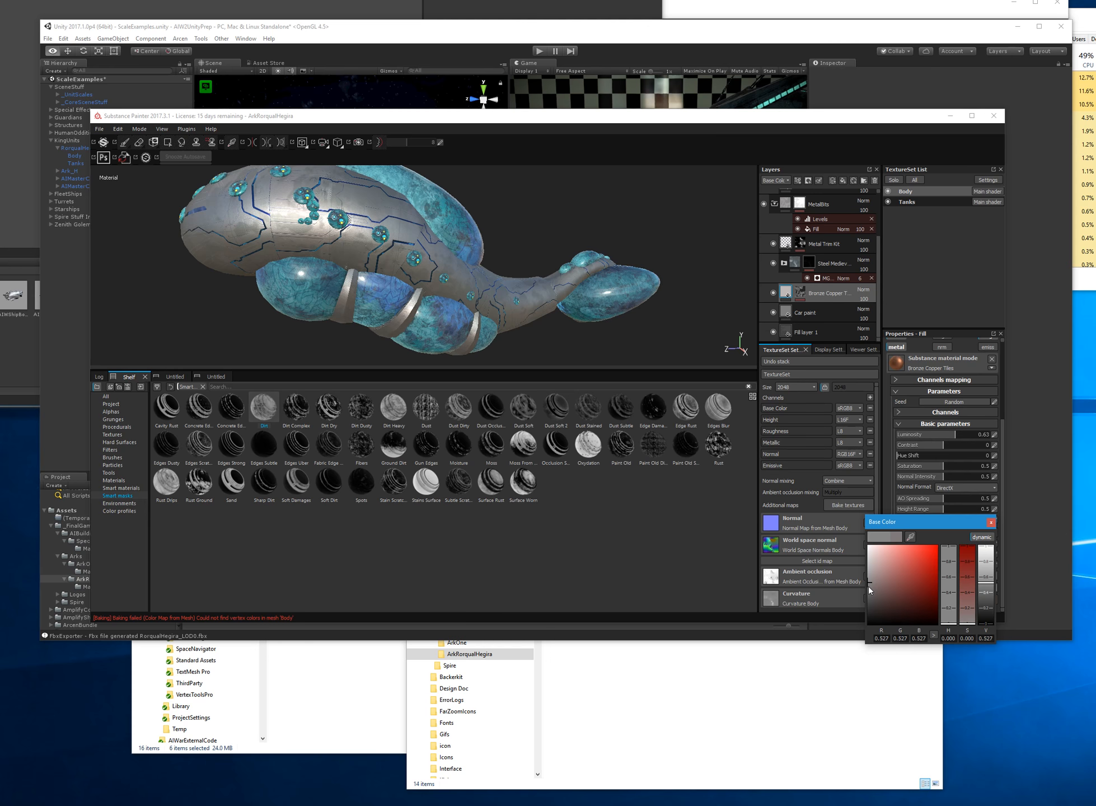
{"action": "left_click", "coordinate": [991, 524]}
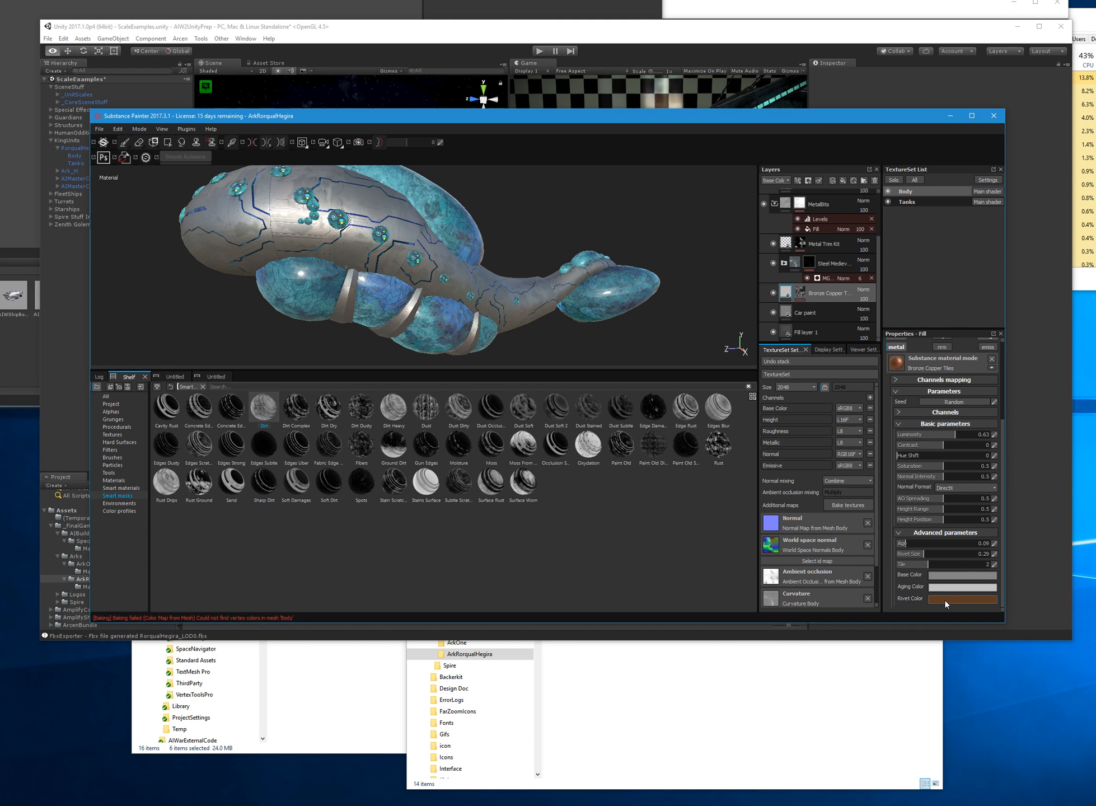
- Change the Bronze Copper Tiles Rivet Color to a neutral dark grey and its Aging Color to RGB 0.329
{"action": "left_click", "coordinate": [945, 599]}
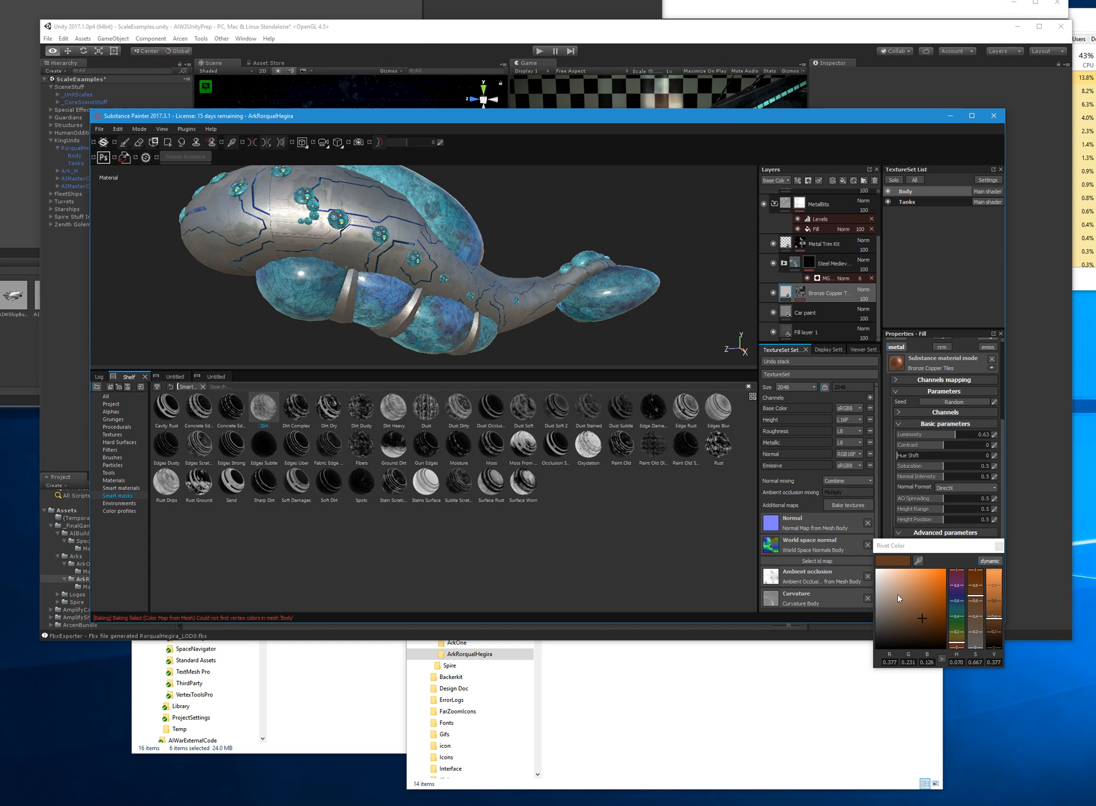
{"action": "left_click", "coordinate": [999, 545]}
{"action": "left_click", "coordinate": [944, 589]}
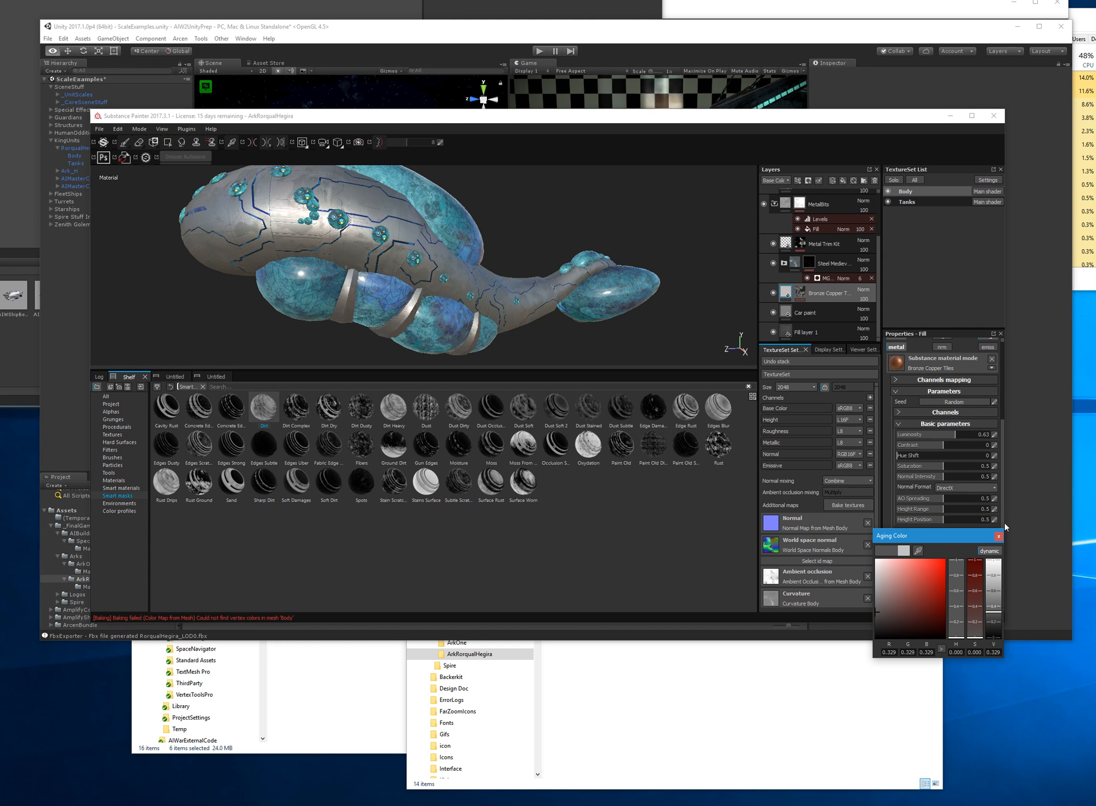
{"action": "left_click", "coordinate": [999, 536]}
- Check the recoloured metal on the ship from several sides and save the project
{"action": "mouse_move", "coordinate": [650, 281]}
{"action": "left_mouse_down", "text": "alt"}
{"action": "mouse_move", "coordinate": [767, 288]}
{"action": "mouse_move", "coordinate": [381, 270]}
{"action": "mouse_move", "coordinate": [386, 304]}
{"action": "mouse_move", "coordinate": [494, 272]}
{"action": "mouse_move", "coordinate": [267, 277]}
{"action": "mouse_move", "coordinate": [353, 244]}
{"action": "mouse_move", "coordinate": [321, 251]}
{"action": "mouse_move", "coordinate": [359, 255]}
{"action": "left_mouse_up", "text": "alt"}
{"action": "scroll", "coordinate": [504, 263], "scroll_direction": "down", "scroll_amount": 3}
{"action": "middle_click_drag", "start_coordinate": [631, 267], "coordinate": [465, 263], "text": "alt"}
{"action": "mouse_move", "coordinate": [572, 243]}
{"action": "left_mouse_down", "text": "alt"}
{"action": "mouse_move", "coordinate": [482, 255]}
{"action": "mouse_move", "coordinate": [456, 294]}
{"action": "mouse_move", "coordinate": [478, 284]}
{"action": "mouse_move", "coordinate": [457, 238]}
{"action": "mouse_move", "coordinate": [543, 312]}
{"action": "mouse_move", "coordinate": [563, 272]}
{"action": "mouse_move", "coordinate": [429, 275]}
{"action": "mouse_move", "coordinate": [495, 282]}
{"action": "mouse_move", "coordinate": [497, 328]}
{"action": "mouse_move", "coordinate": [548, 293]}
{"action": "mouse_move", "coordinate": [558, 325]}
{"action": "mouse_move", "coordinate": [633, 325]}
{"action": "left_mouse_up", "text": "alt"}
{"action": "mouse_move", "coordinate": [692, 324]}
{"action": "middle_mouse_down", "text": "alt"}
{"action": "mouse_move", "coordinate": [368, 203]}
{"action": "mouse_move", "coordinate": [450, 210]}
{"action": "middle_mouse_up", "text": "alt"}
{"action": "mouse_move", "coordinate": [504, 262]}
{"action": "left_mouse_down", "text": "alt"}
{"action": "mouse_move", "coordinate": [545, 251]}
{"action": "mouse_move", "coordinate": [502, 247]}
{"action": "mouse_move", "coordinate": [430, 278]}
{"action": "mouse_move", "coordinate": [459, 263]}
{"action": "mouse_move", "coordinate": [438, 279]}
{"action": "left_mouse_up", "text": "alt"}
{"action": "key", "text": "ctrl+s"}
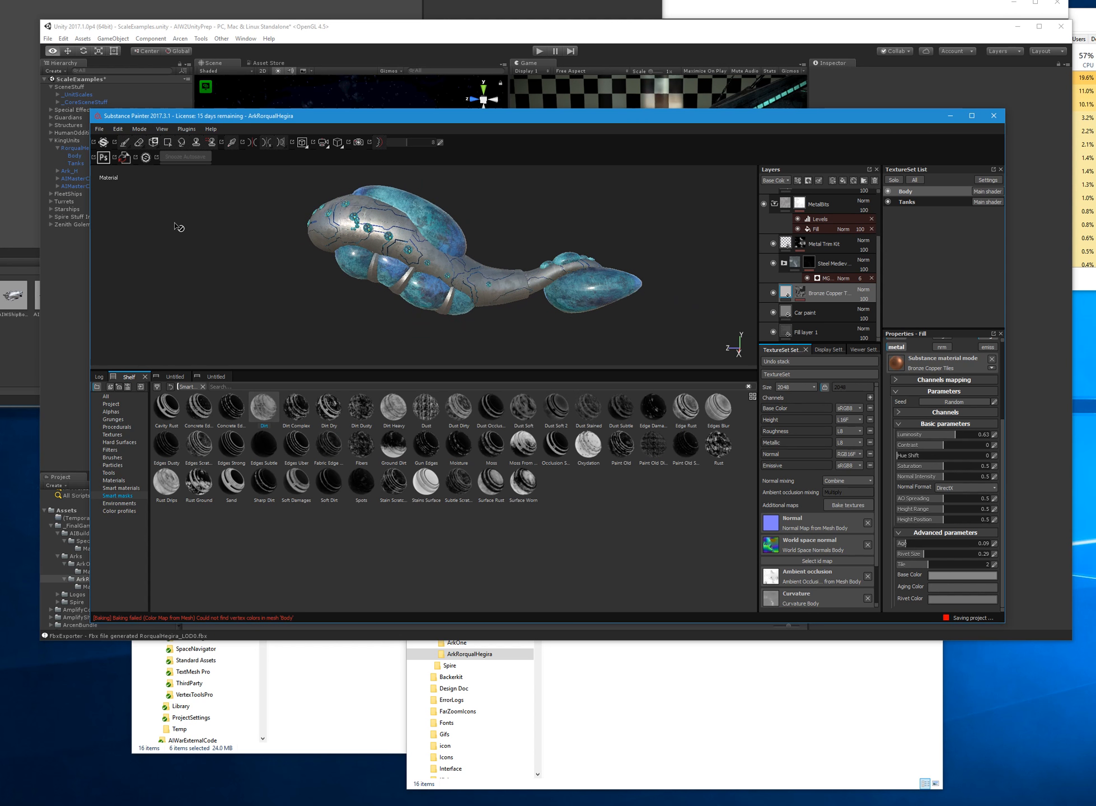
- Bring up the texture export settings, then create and open a folder named Output inside ArkRorqualHegira in File Explorer
{"action": "left_click", "coordinate": [99, 130]}
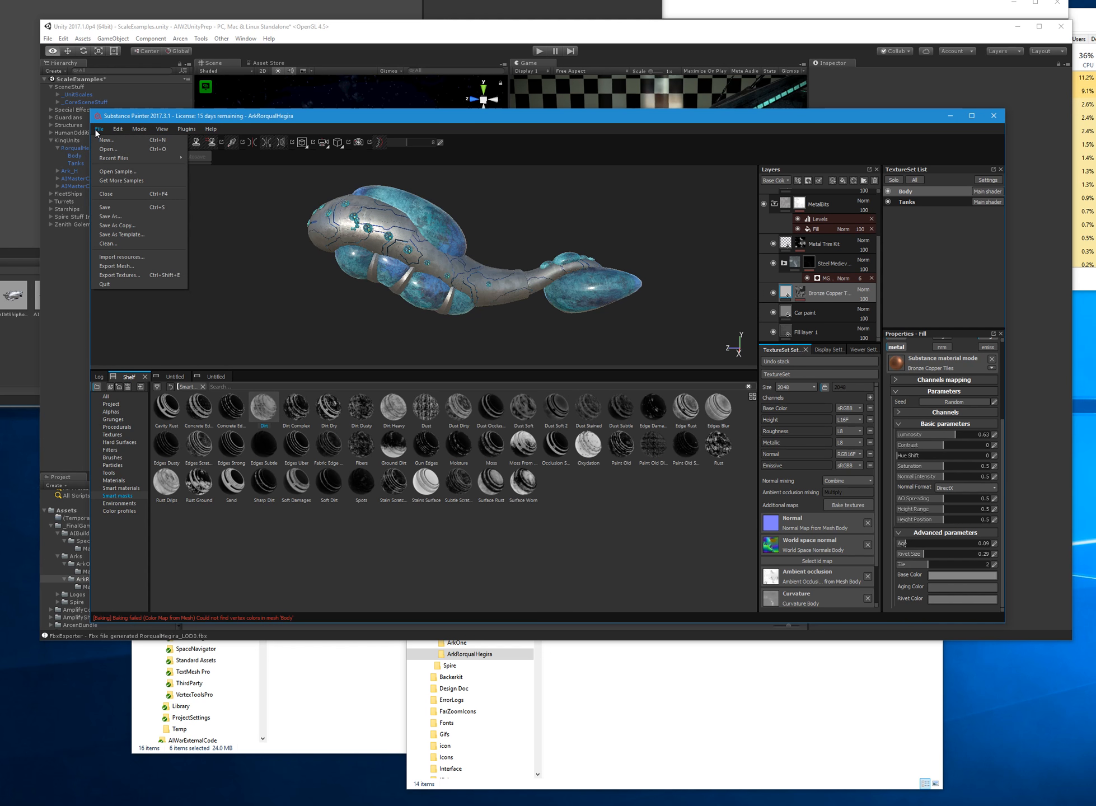
{"action": "left_click", "coordinate": [136, 274]}
{"action": "left_click", "coordinate": [702, 712]}
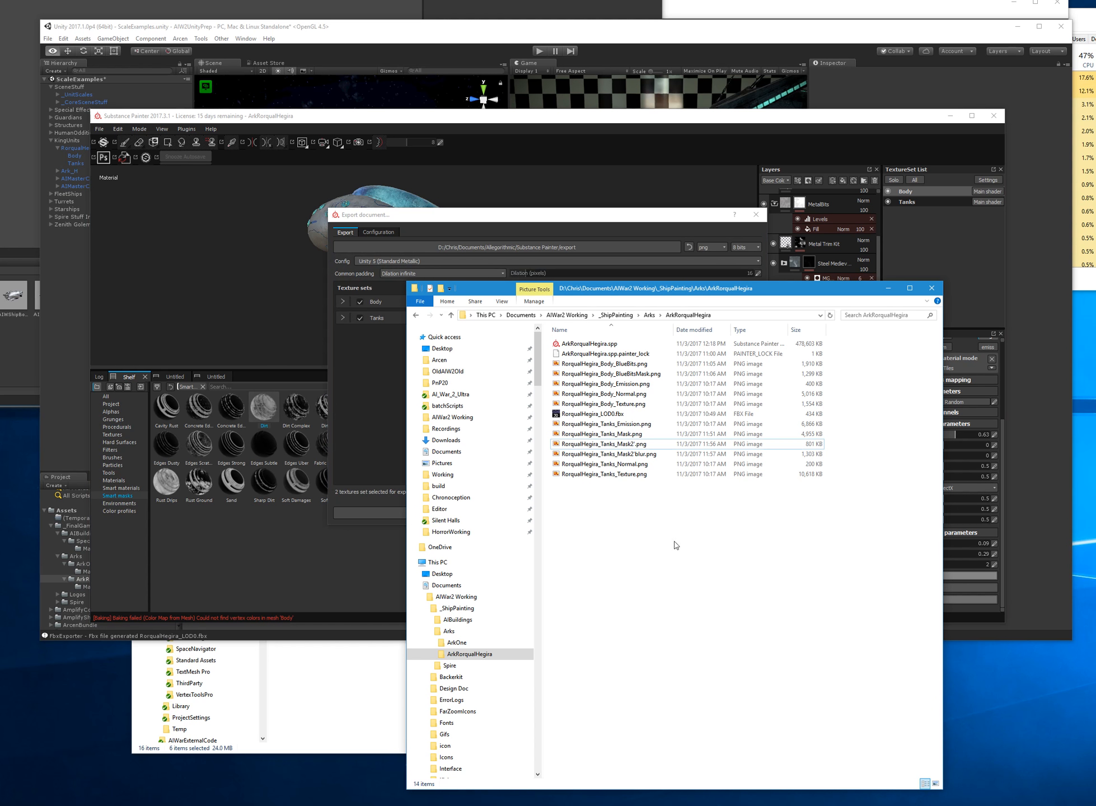
{"action": "right_click", "coordinate": [634, 539]}
{"action": "mouse_move", "coordinate": [686, 689]}
{"action": "left_click", "coordinate": [773, 688]}
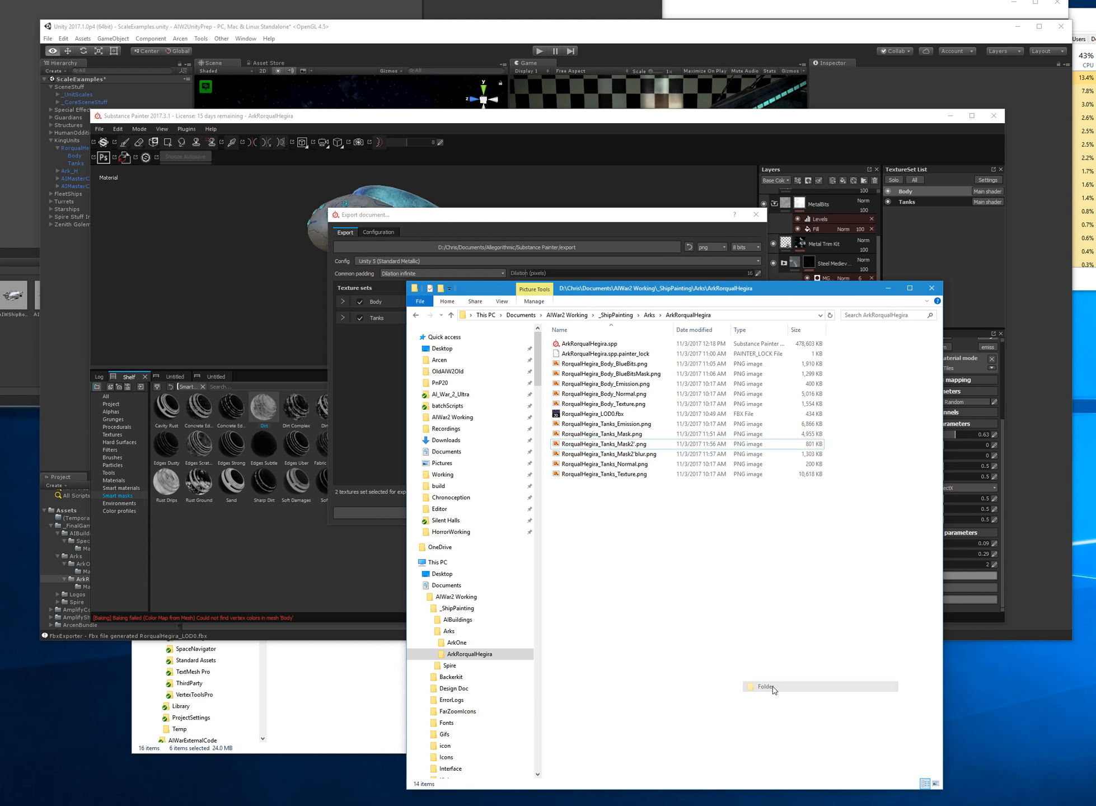
{"action": "type", "text": "Out"}
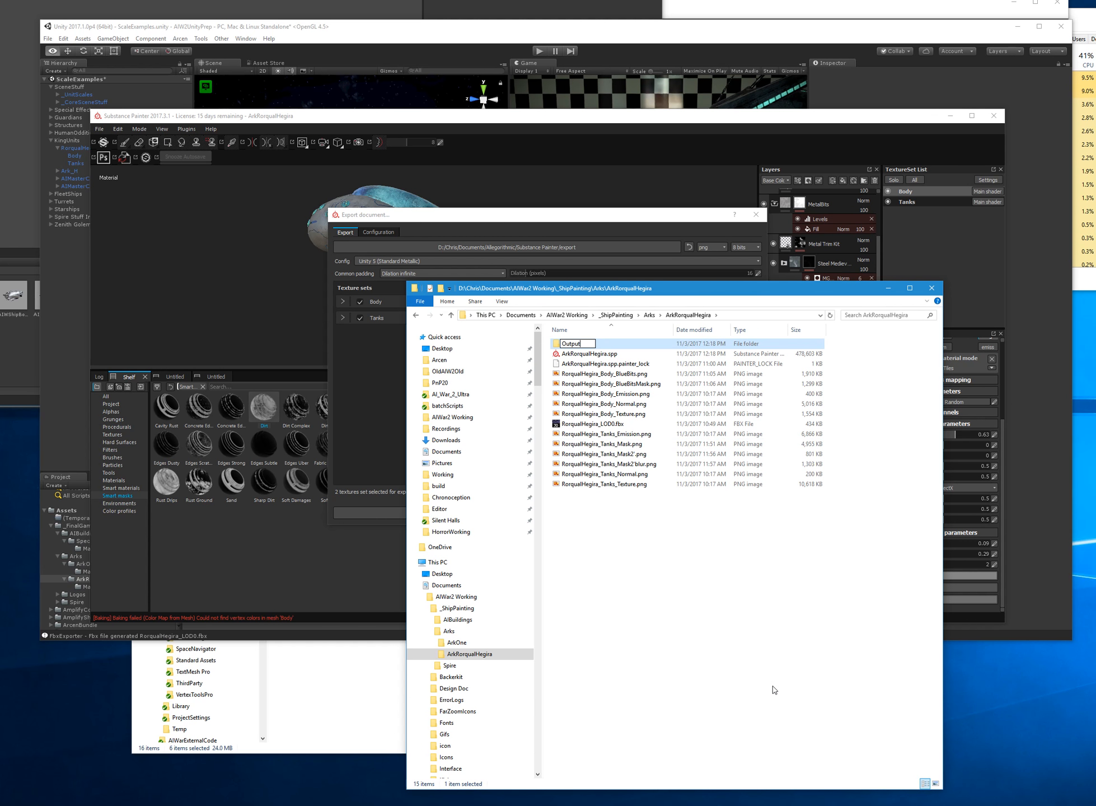
{"action": "type", "text": "put"}
{"action": "key", "text": "Return"}
{"action": "double_click", "coordinate": [586, 345]}
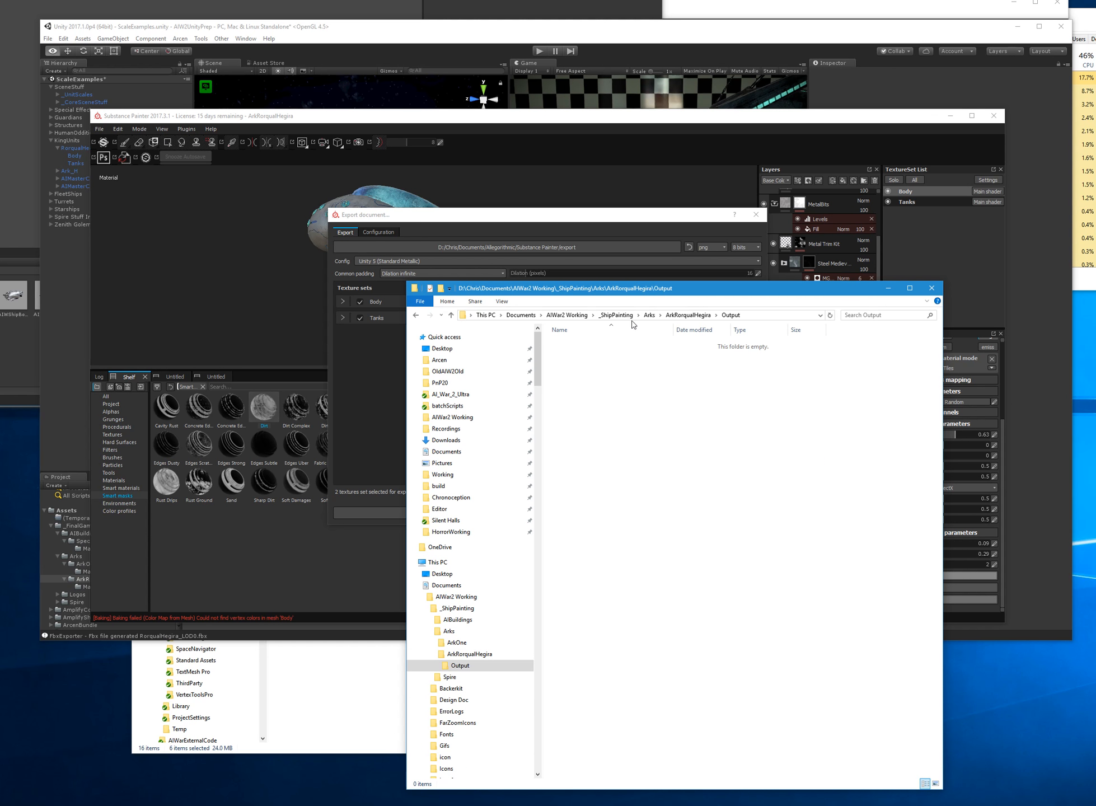
- Export the Body and Tanks texture sets as PNG files to the ArkRorqualHegira\Output folder
{"action": "left_click", "coordinate": [578, 224]}
{"action": "left_click", "coordinate": [592, 247]}
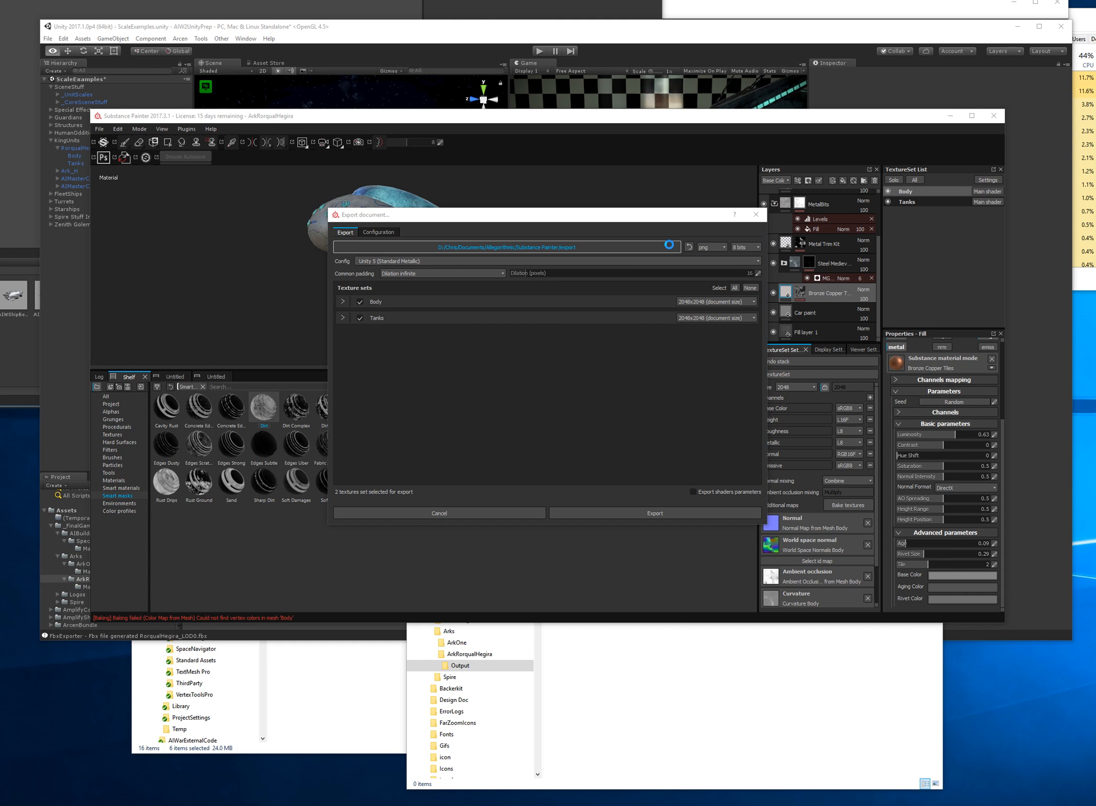
{"action": "type", "text": "D:\\Chris\\Documents\\AIWar2 Working\\_ShipPainting\\Arks\\ArkRorqualHegira\\Output"}
{"action": "key", "text": "Return"}
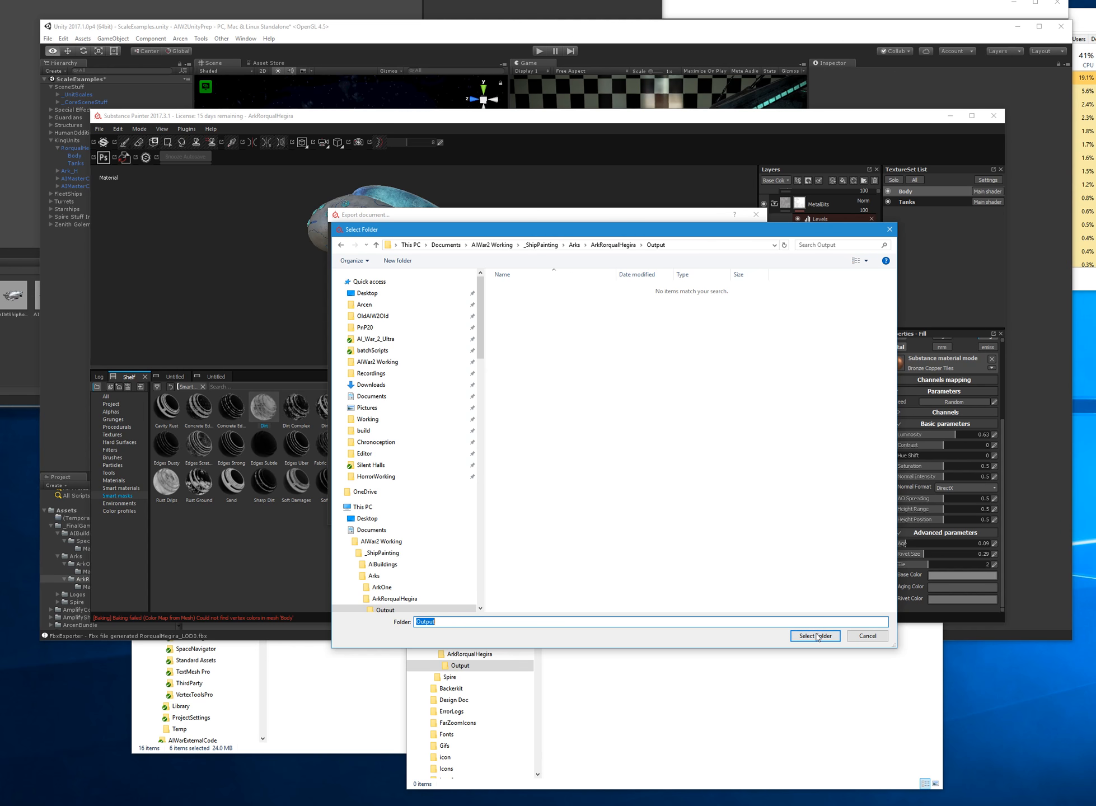
{"action": "left_click", "coordinate": [815, 635]}
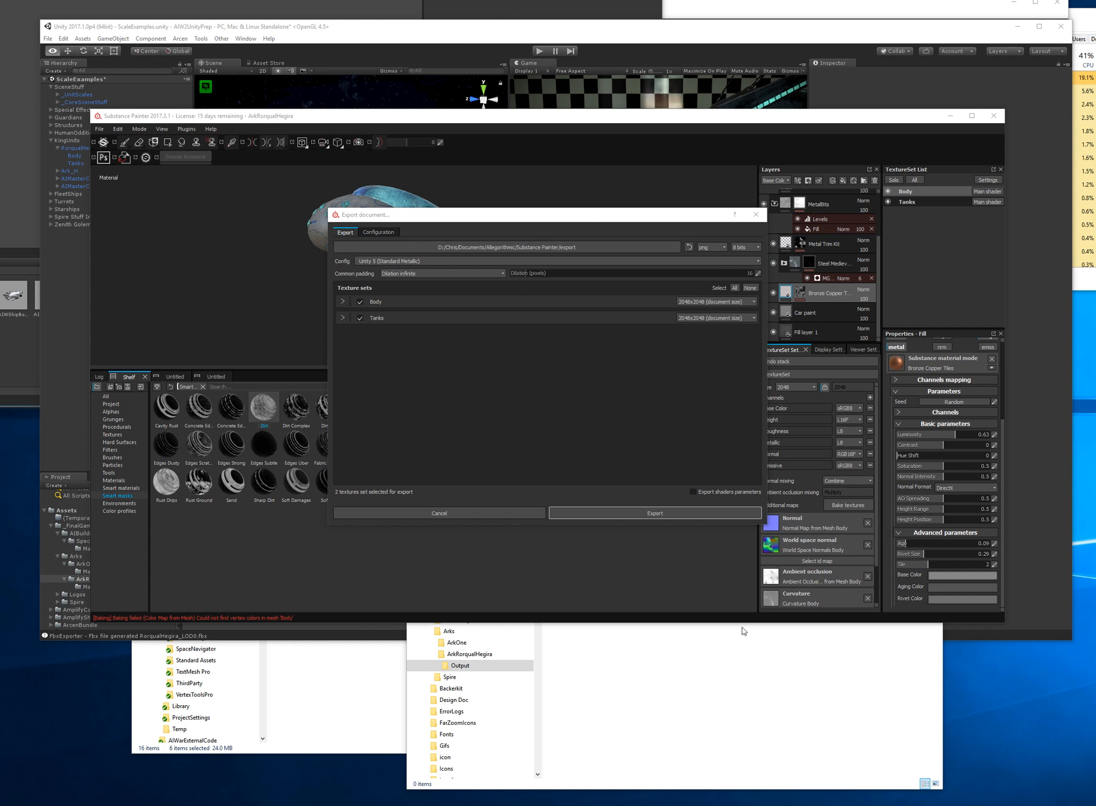
{"action": "left_click", "coordinate": [690, 518]}
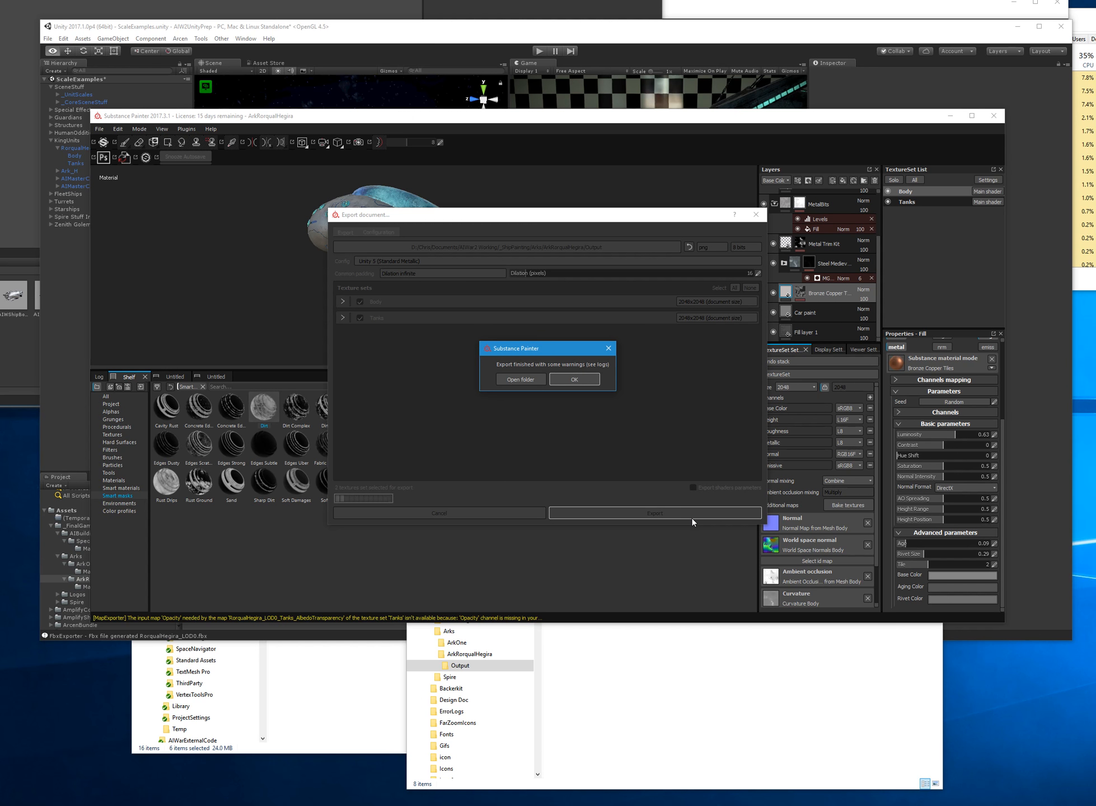
{"action": "key", "text": "Return"}
- Copy all exported PNG textures from Output and switch to the Unity project's ArkRorqualHegira\Materials folder in File Explorer
{"action": "left_click", "coordinate": [633, 693]}
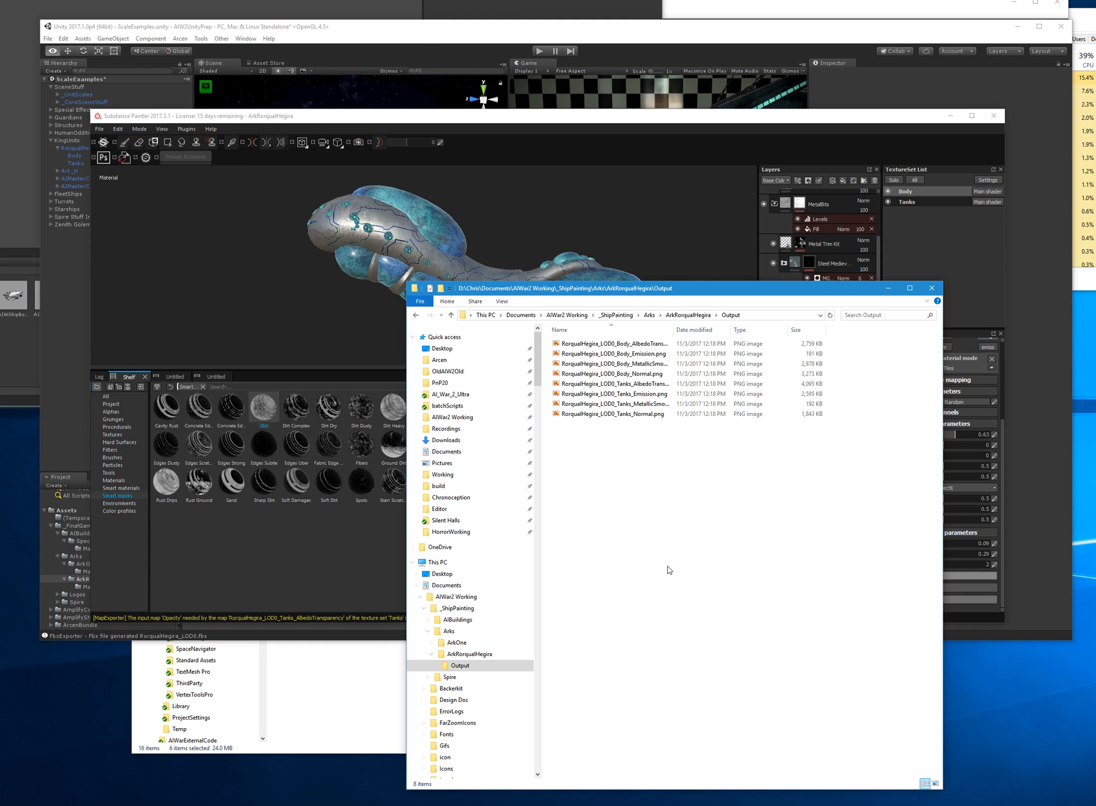
{"action": "left_click_drag", "start_coordinate": [595, 463], "coordinate": [609, 351]}
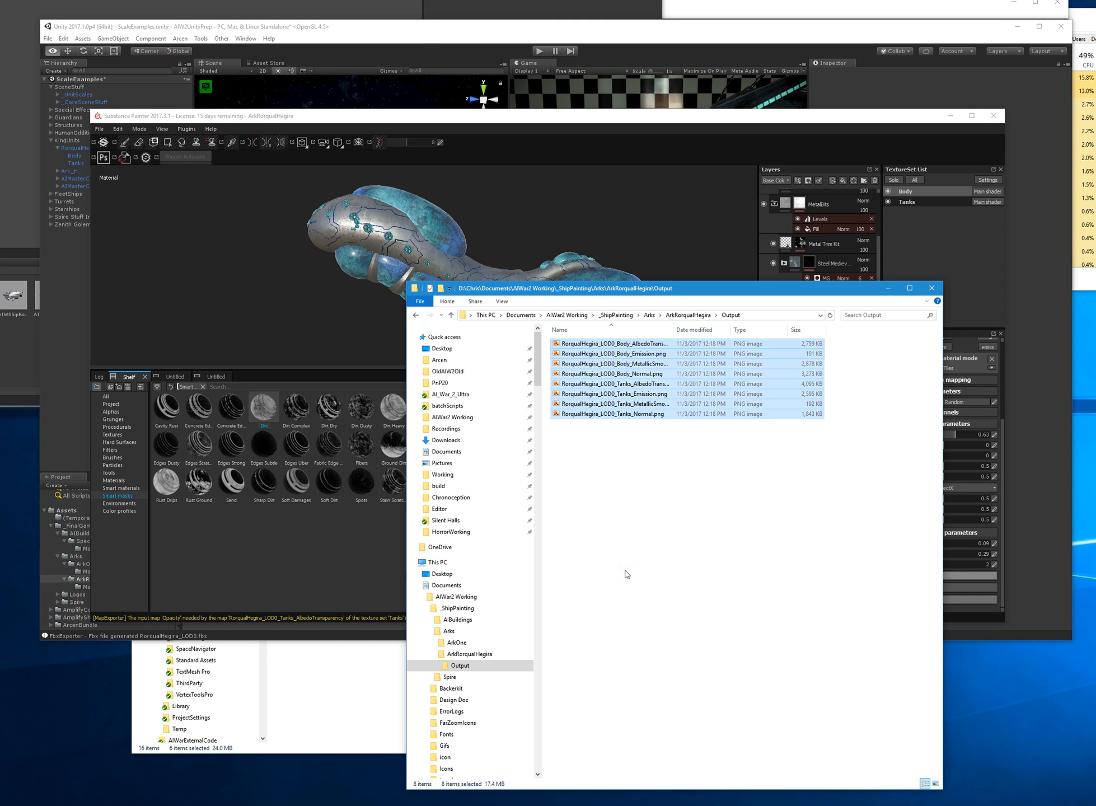
{"action": "left_click", "coordinate": [338, 732]}
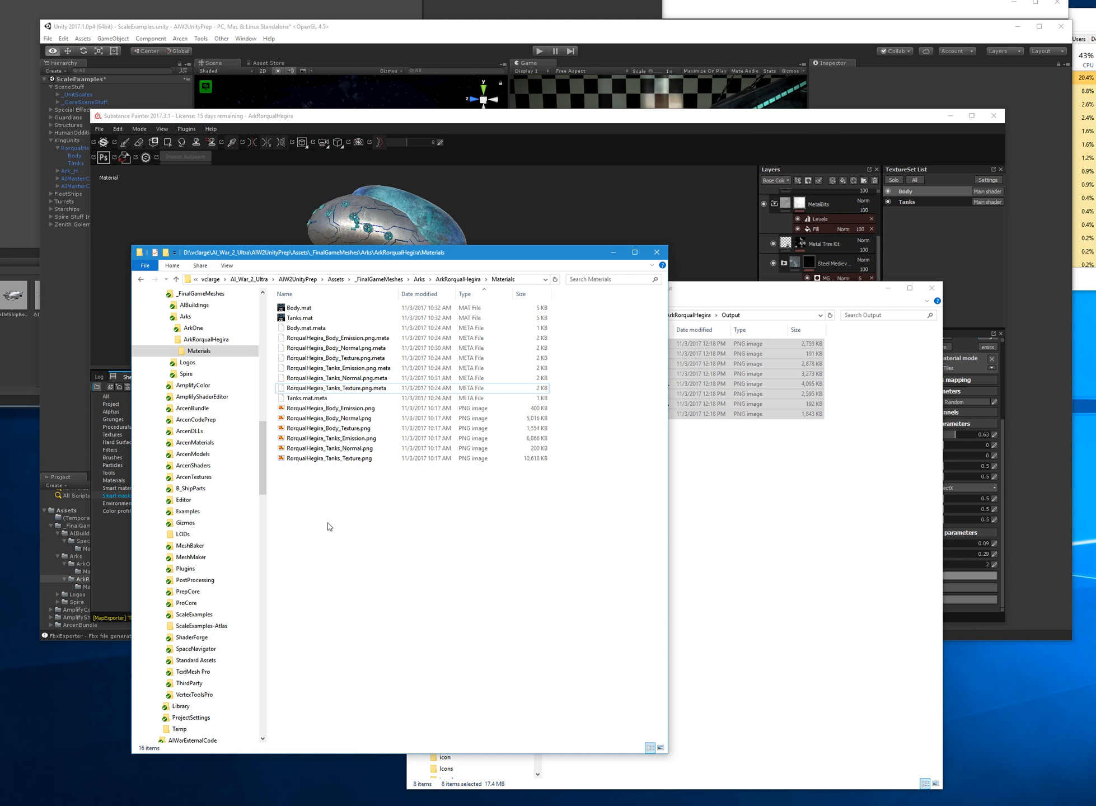
{"action": "left_click", "coordinate": [477, 58]}
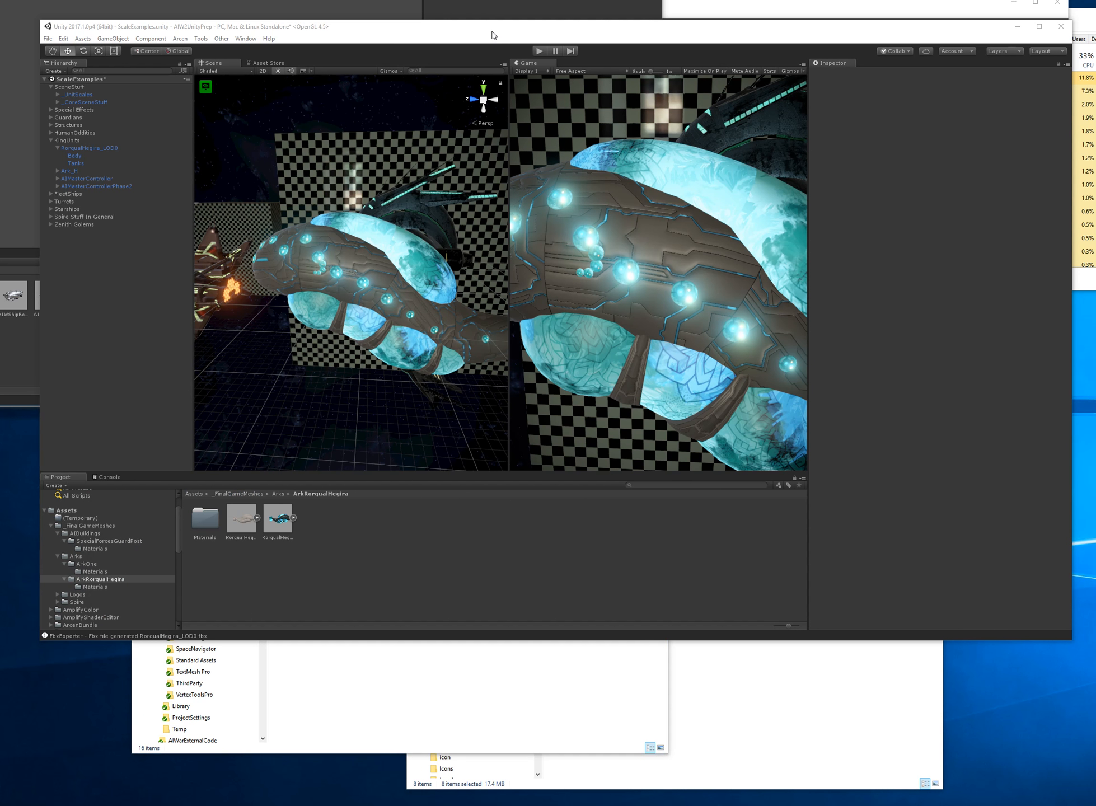
{"action": "left_click", "coordinate": [298, 718]}
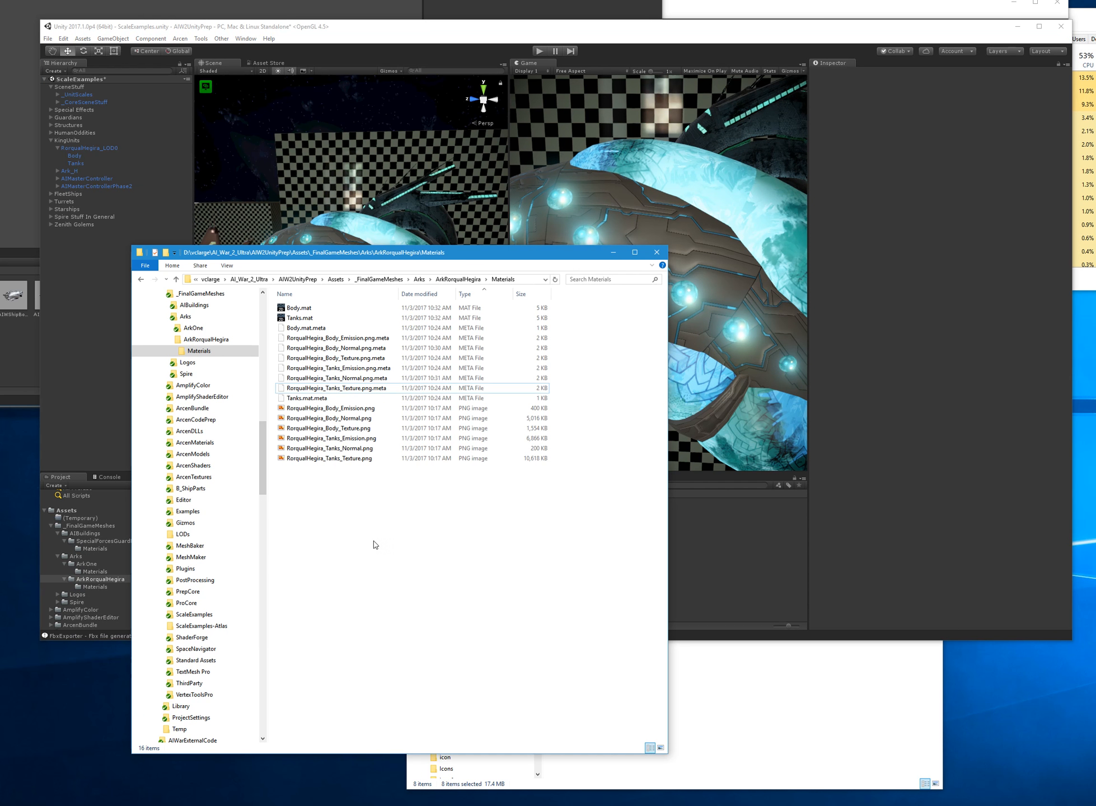
- Replace the old RorqualHegira PNG textures in Materials with the copied exports and delete the old textures' .png.meta files
{"action": "left_click_drag", "start_coordinate": [367, 506], "coordinate": [372, 411]}
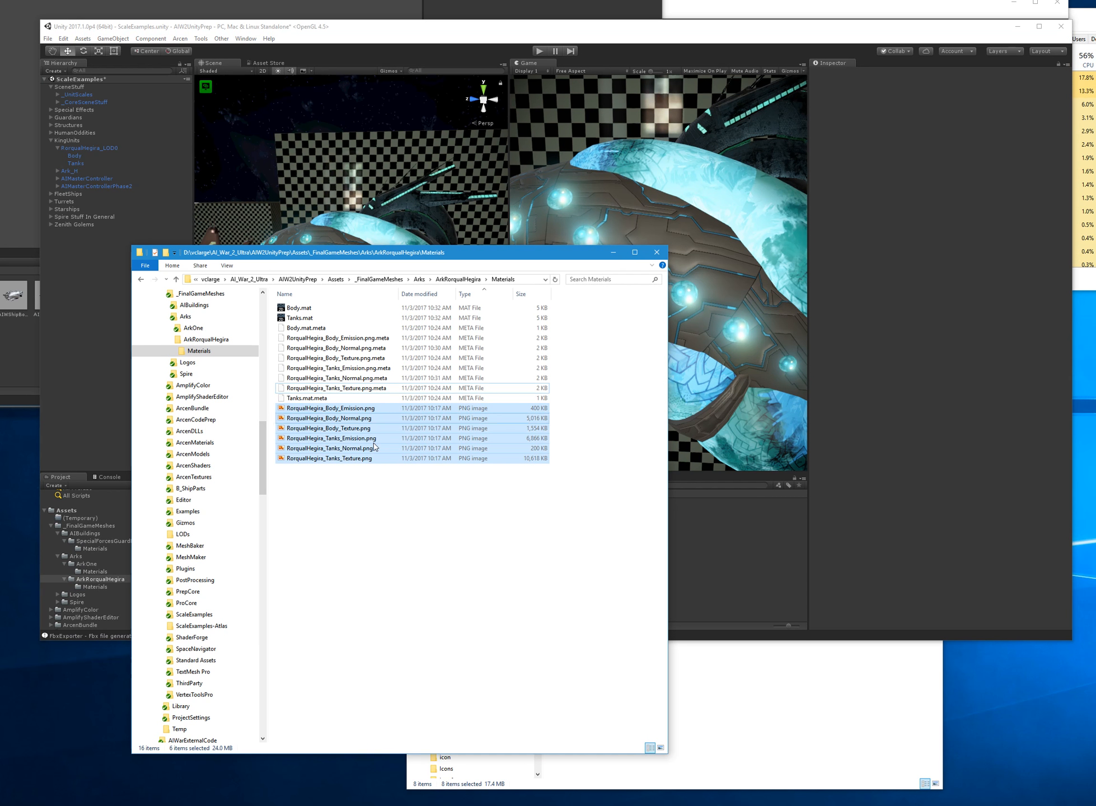
{"action": "key", "text": "Delete"}
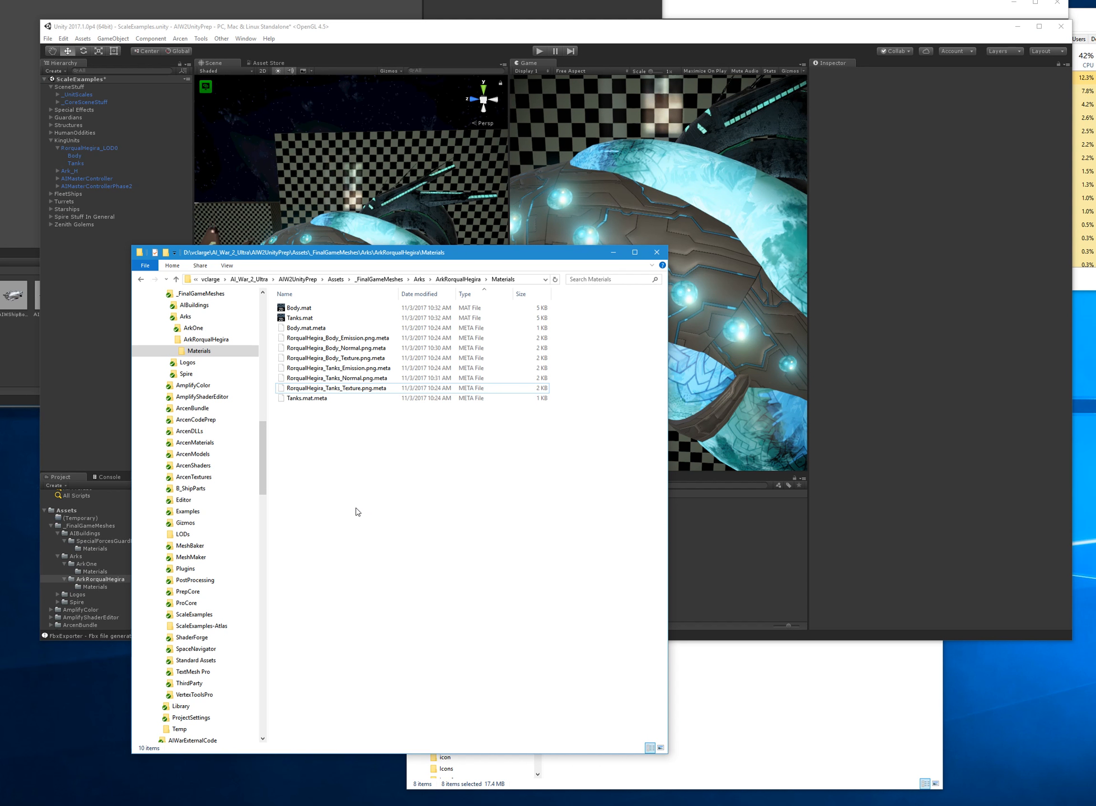
{"action": "key", "text": "ctrl+v"}
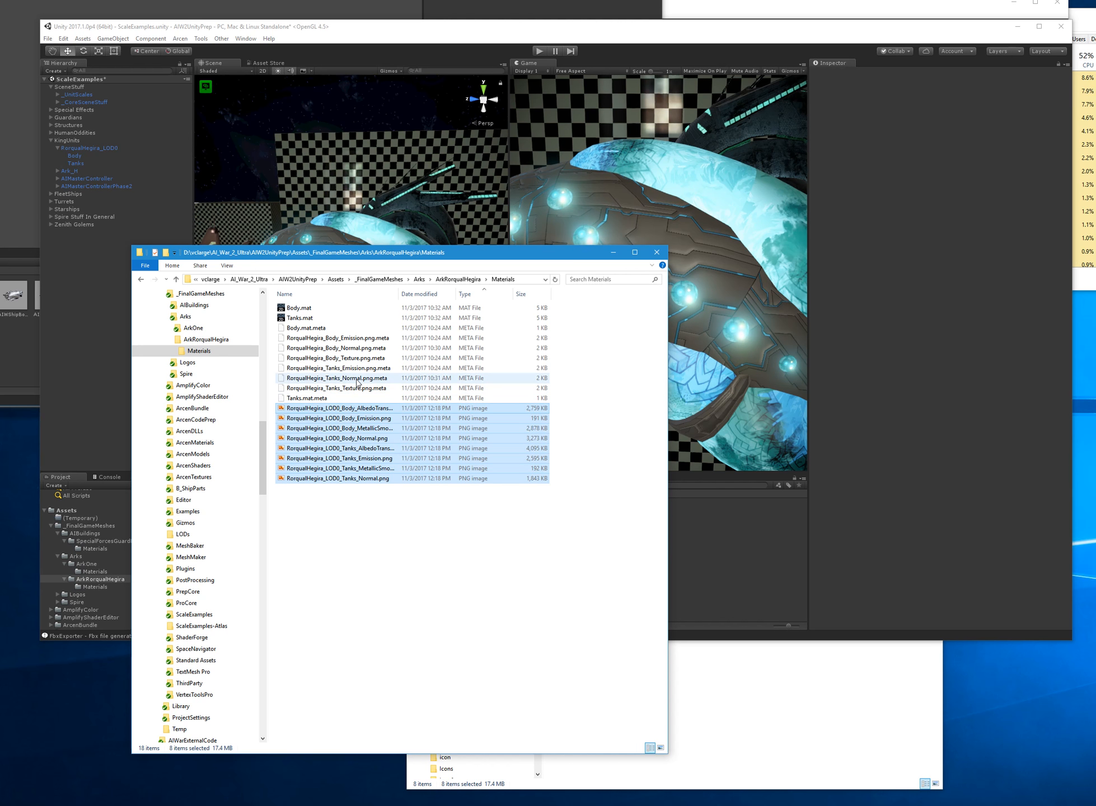
{"action": "left_click", "coordinate": [358, 392]}
{"action": "left_click", "coordinate": [347, 338], "text": "shift"}
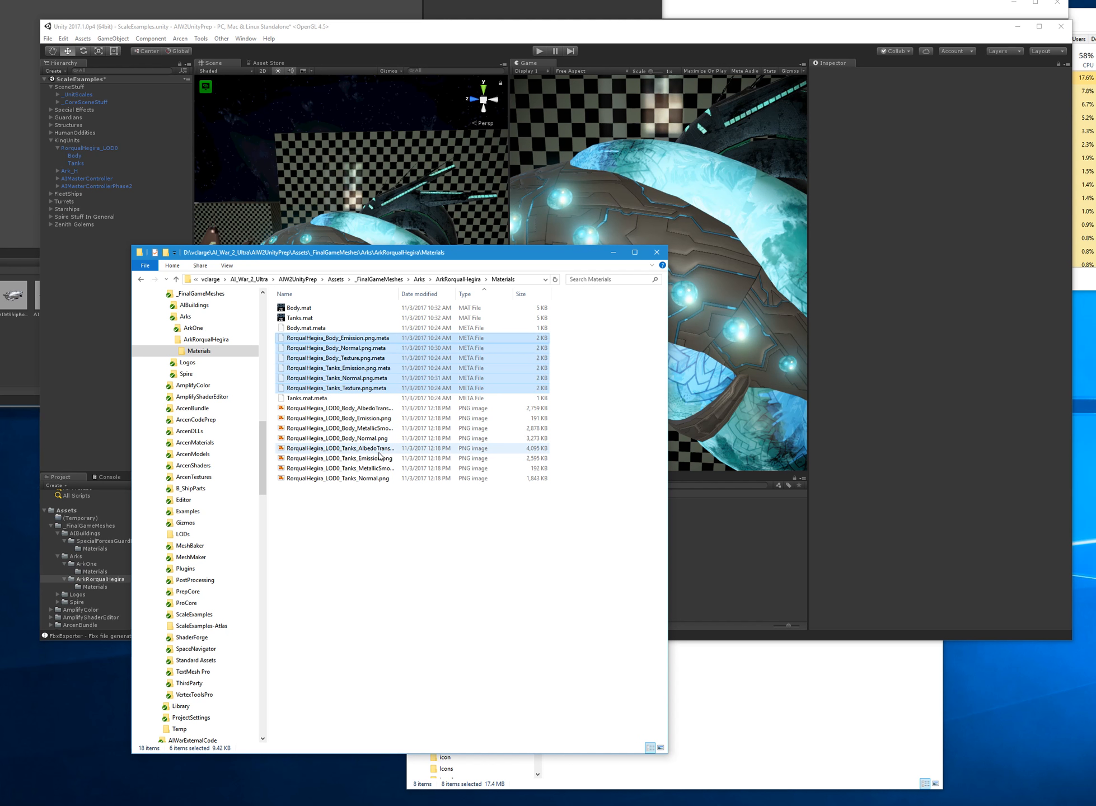
{"action": "key", "text": "Delete"}
- Switch to Unity and assign RorqualHegira_LOD0_Body_AlbedoTransparency as the Albedo map of the Body material in the Materials folder
{"action": "left_click", "coordinate": [697, 527]}
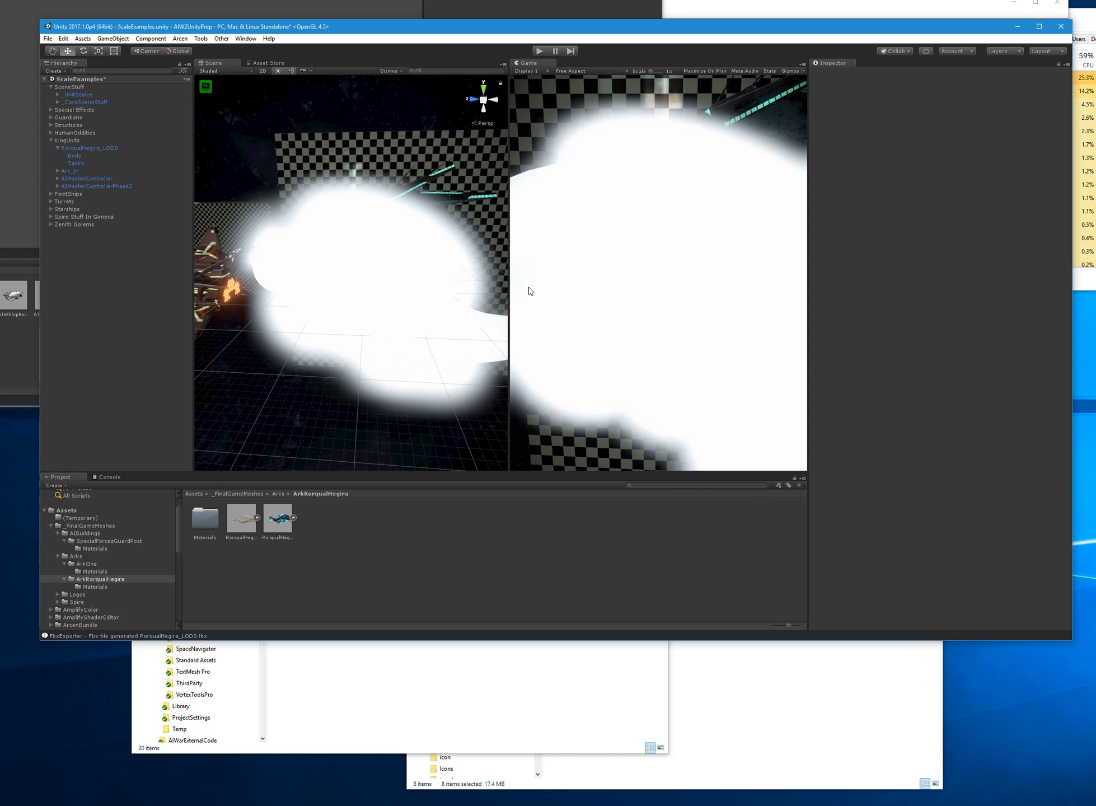
{"action": "double_click", "coordinate": [206, 518]}
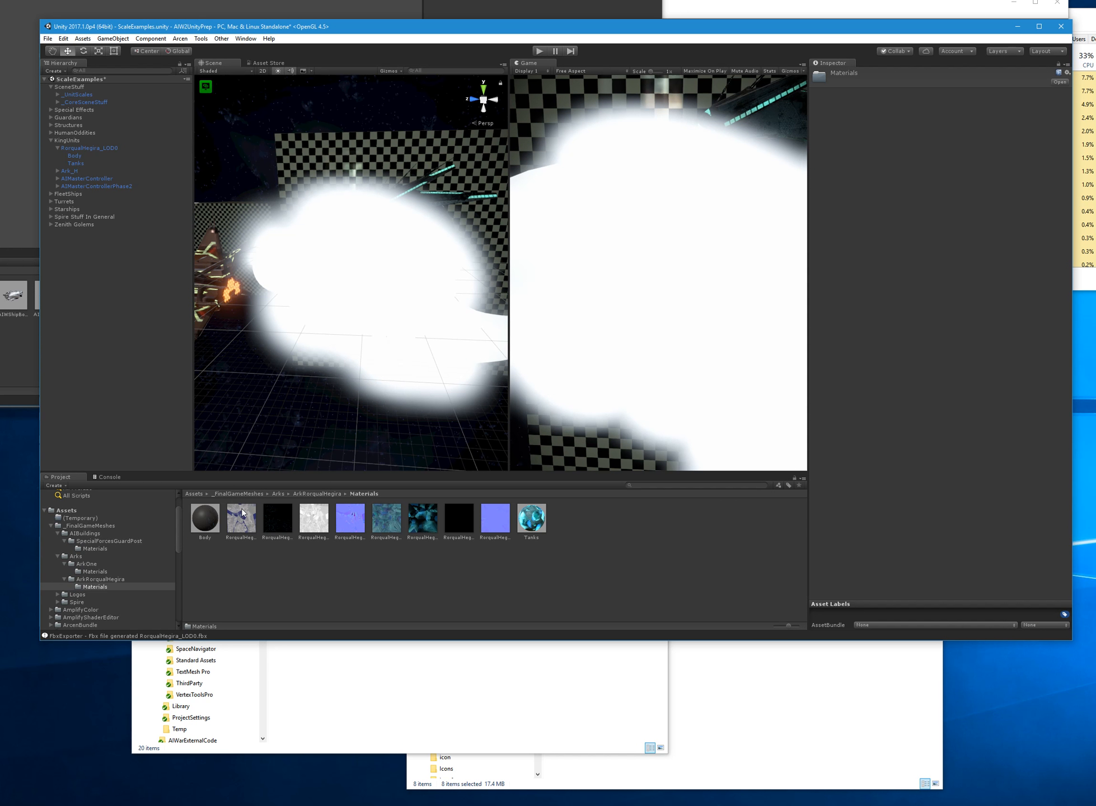
{"action": "left_click", "coordinate": [217, 519]}
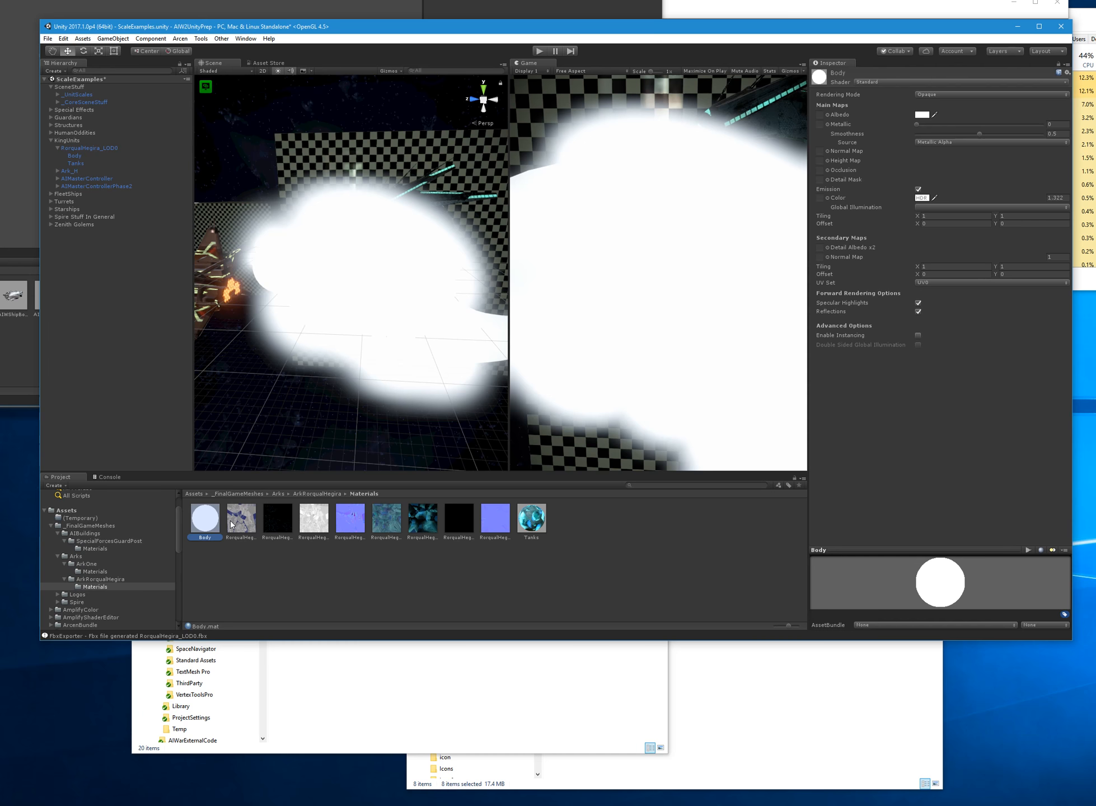
{"action": "left_click", "coordinate": [240, 527]}
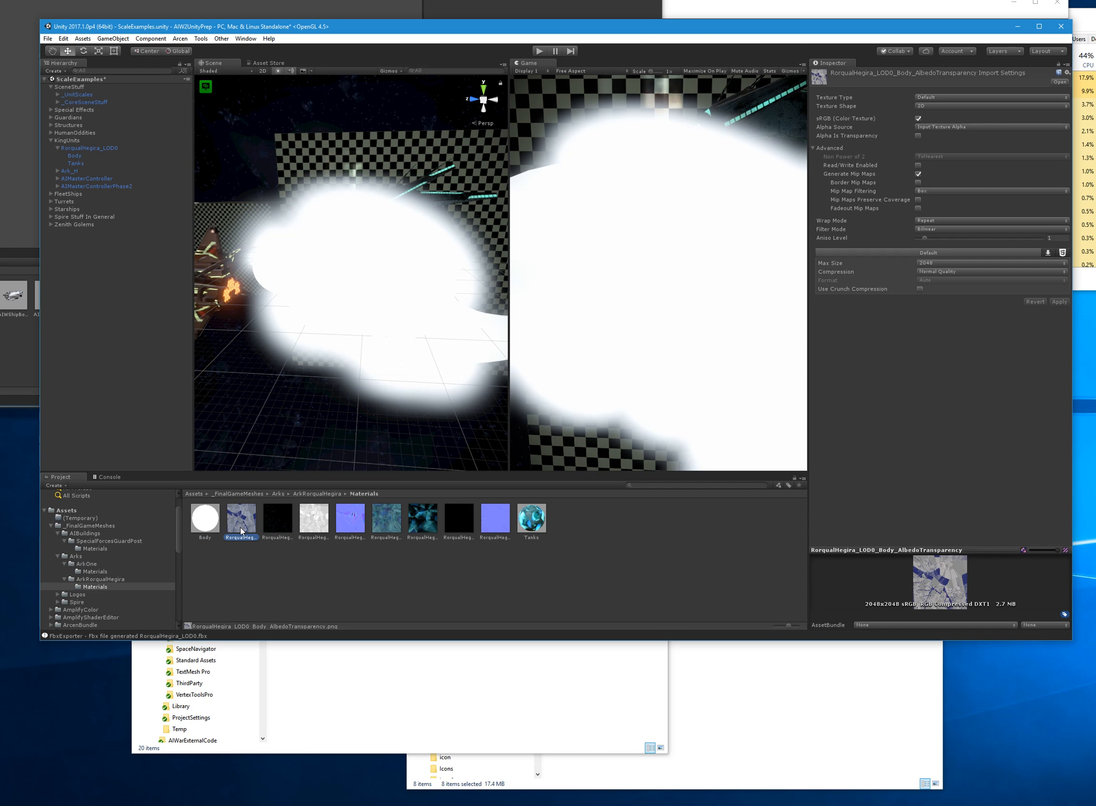
{"action": "left_click", "coordinate": [198, 529]}
{"action": "left_click_drag", "start_coordinate": [241, 523], "coordinate": [821, 116]}
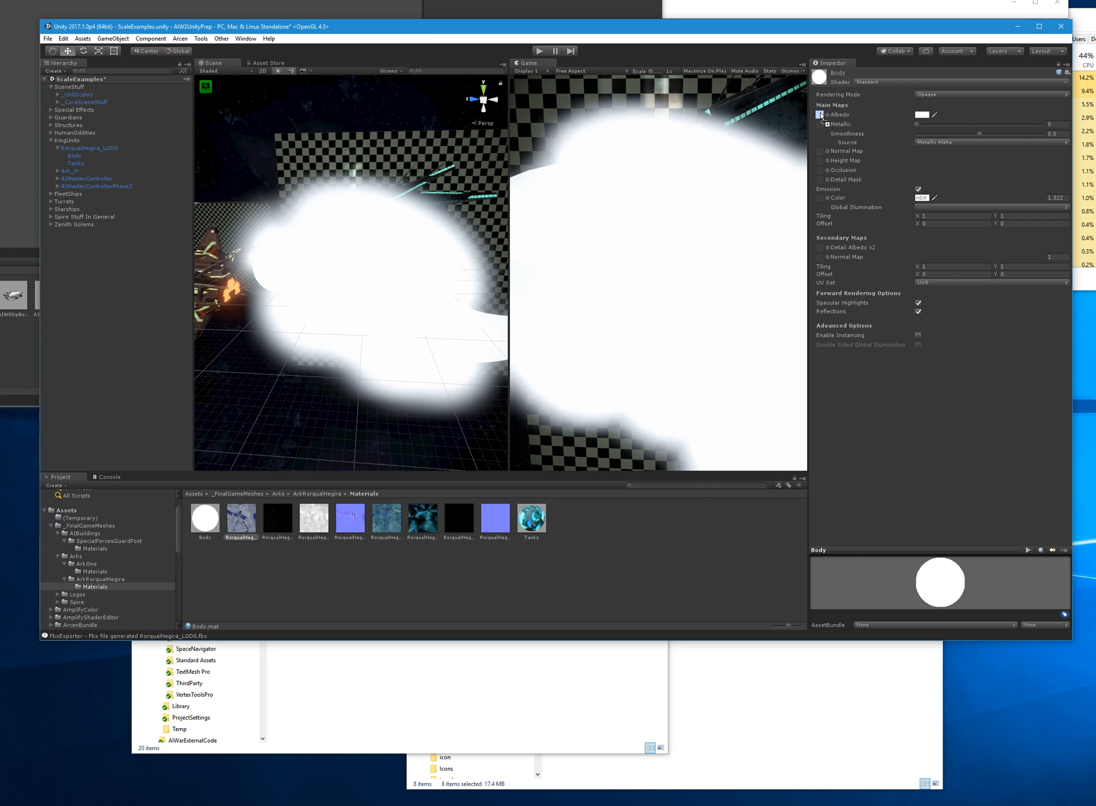
- Assign the Tanks AlbedoTransparency texture as the Tanks material's Albedo and turn off Emission on both the Tanks and Body materials
{"action": "left_click", "coordinate": [532, 518]}
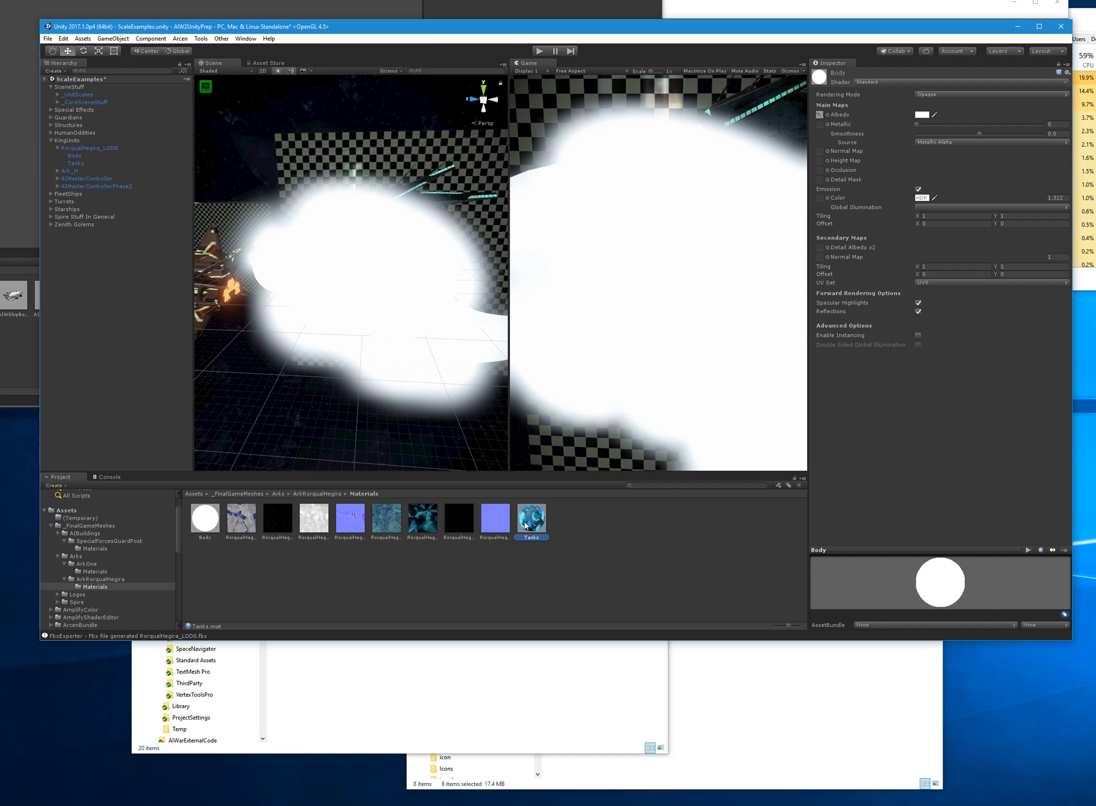
{"action": "left_click_drag", "start_coordinate": [392, 519], "coordinate": [822, 135]}
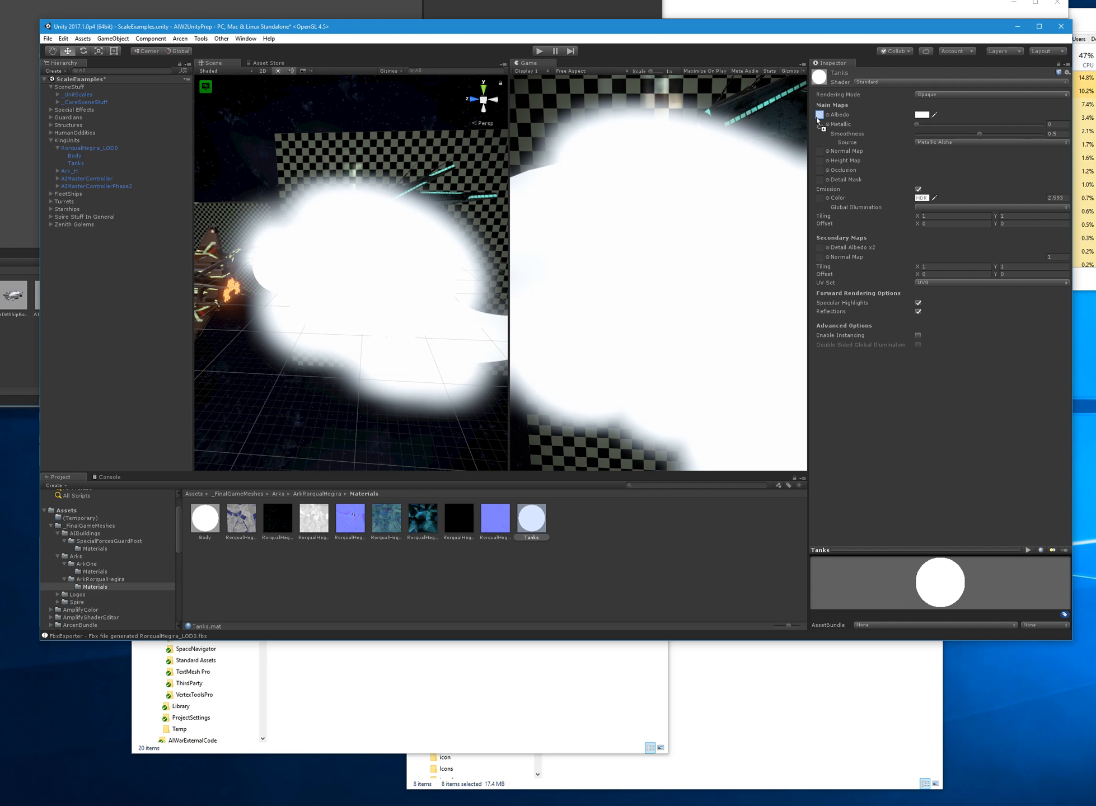
{"action": "left_click", "coordinate": [918, 189]}
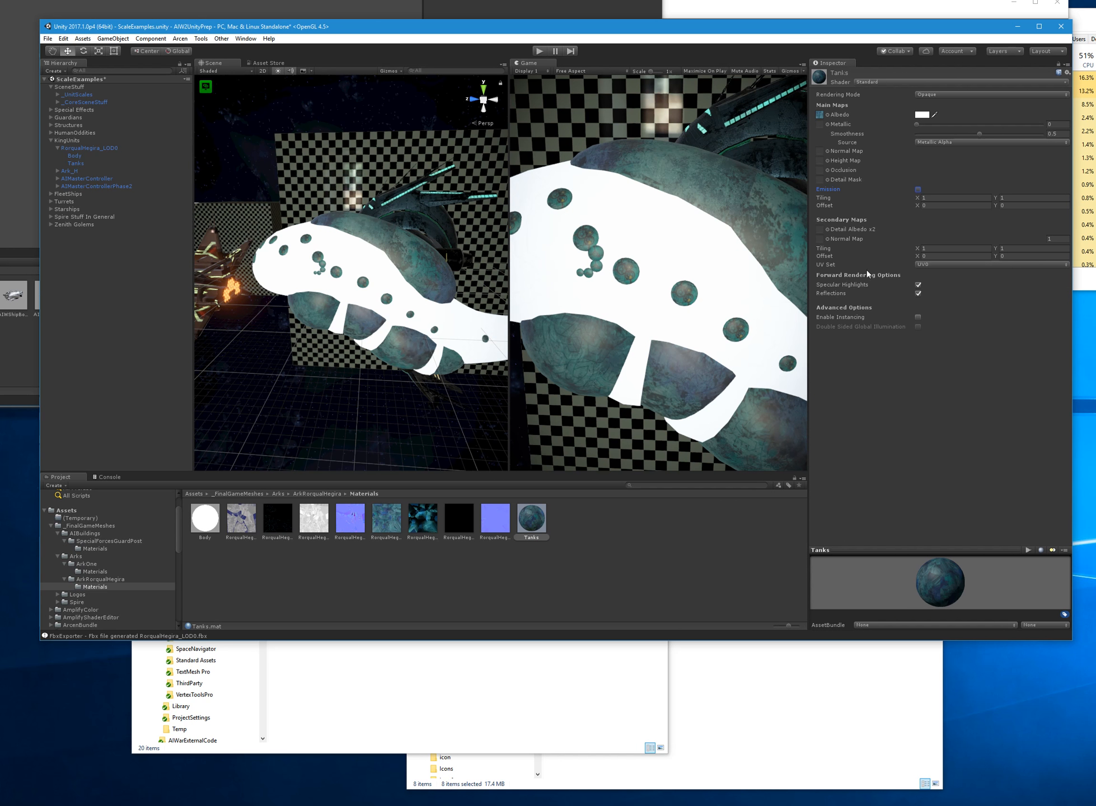
{"action": "left_click", "coordinate": [200, 529]}
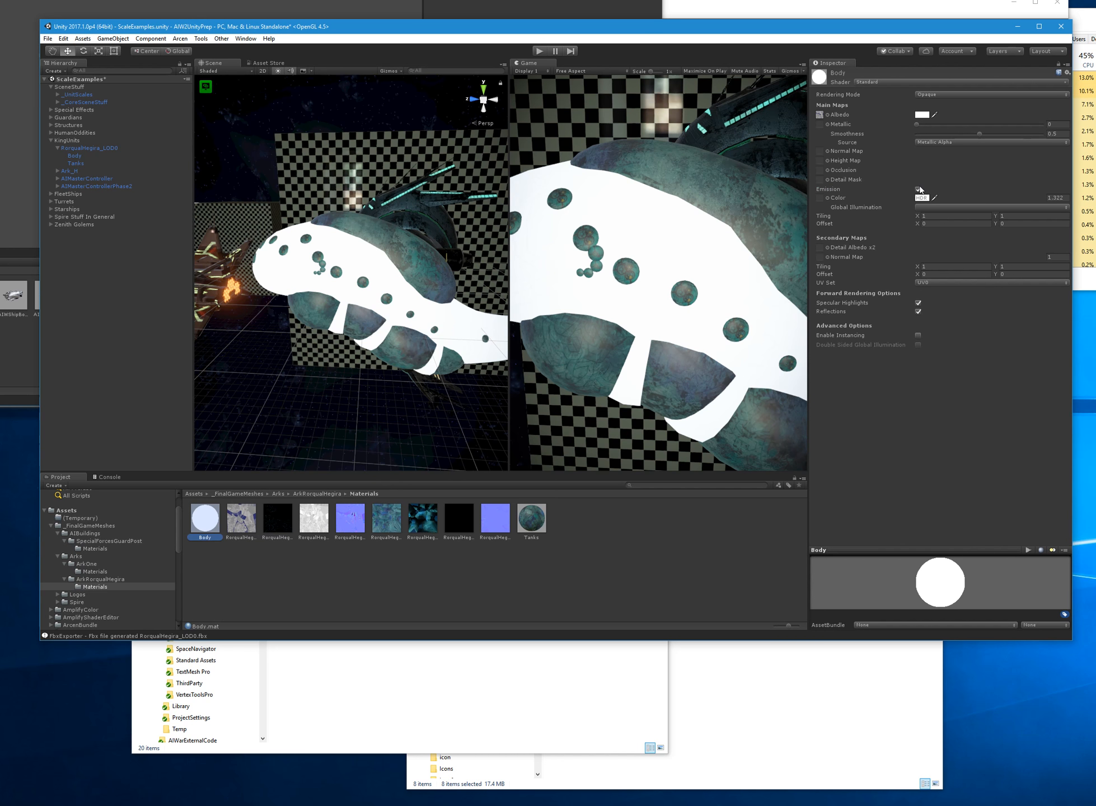
{"action": "left_click", "coordinate": [918, 189]}
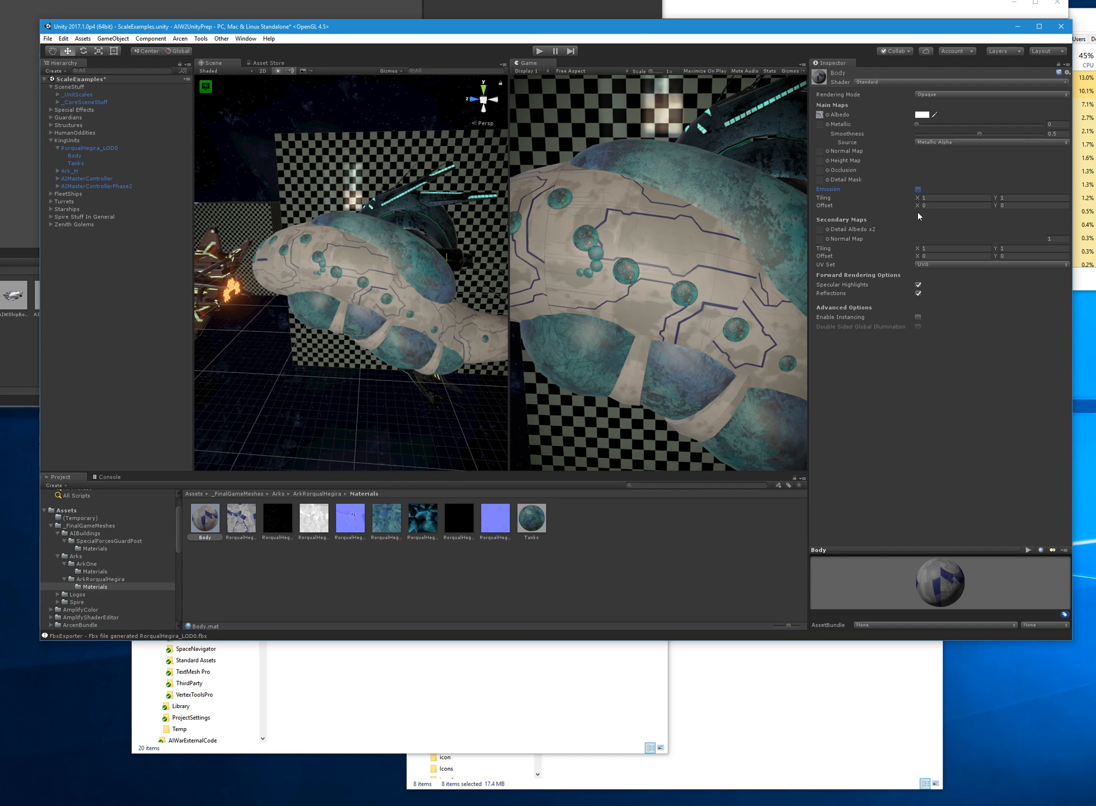
- Turn on Emission for the Body material and assign the Body Emission texture as its emission colour map
{"action": "left_click", "coordinate": [272, 527]}
{"action": "left_click", "coordinate": [193, 534]}
{"action": "left_click", "coordinate": [919, 189]}
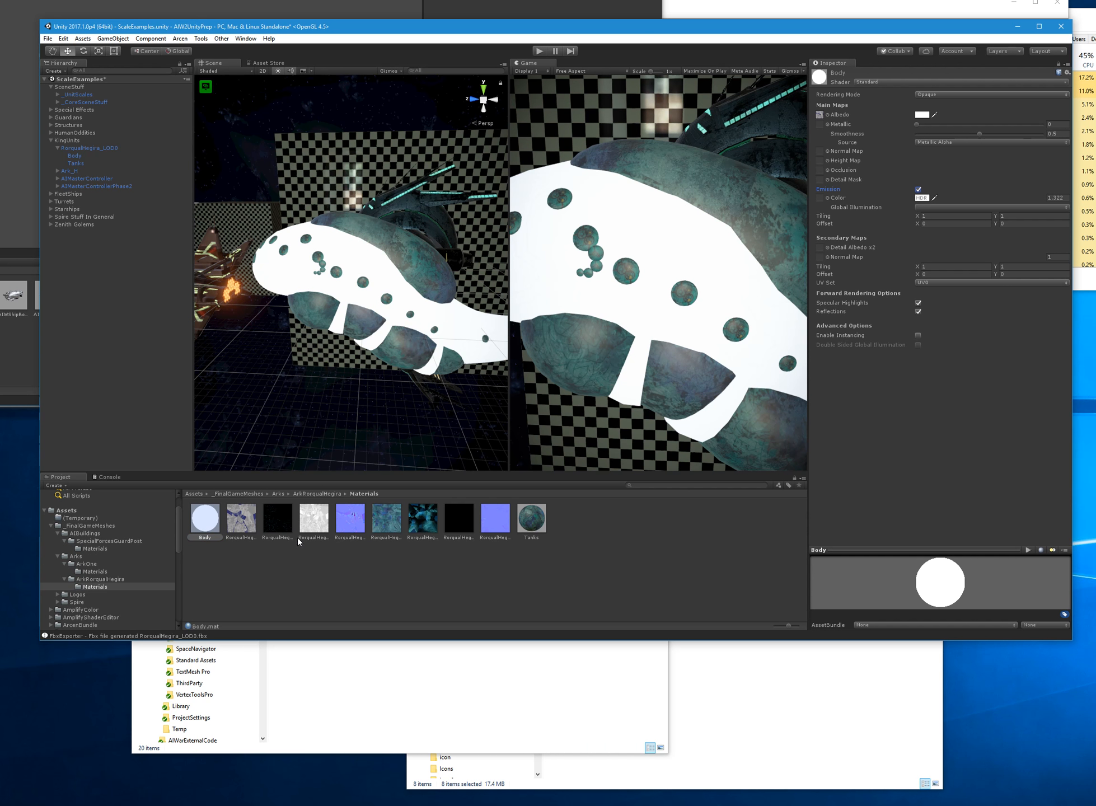
{"action": "left_click_drag", "start_coordinate": [284, 519], "coordinate": [823, 198]}
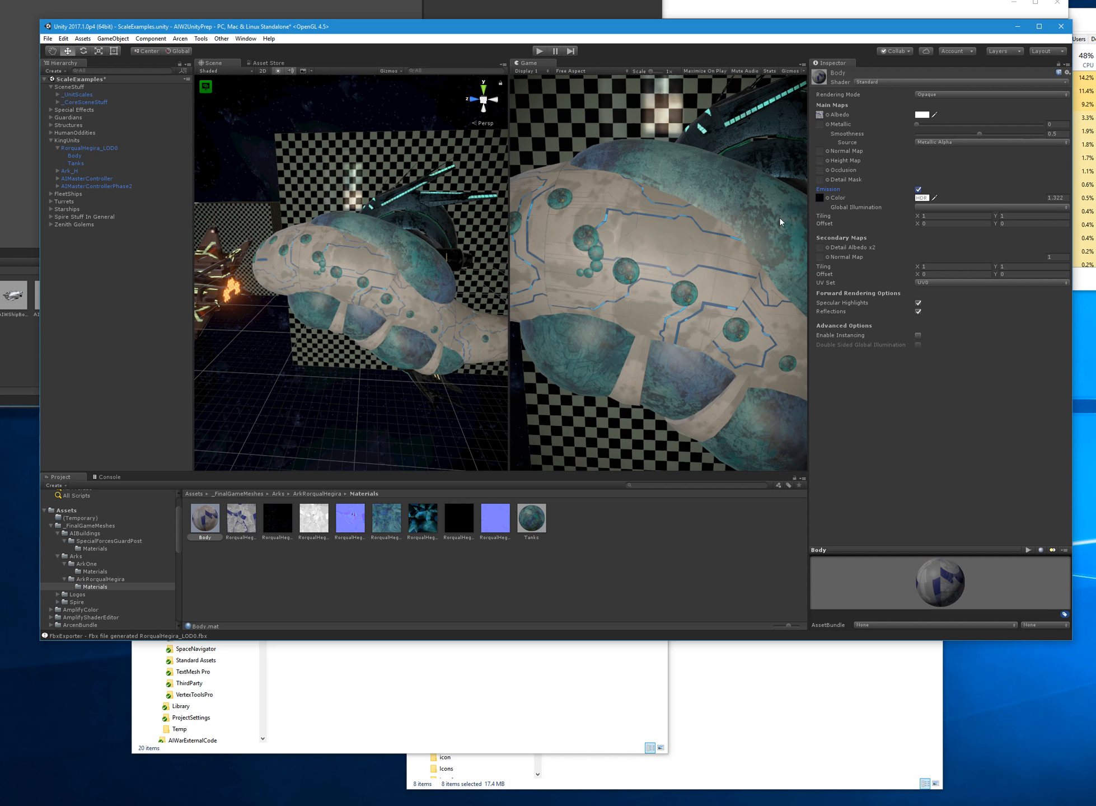
- Assign the Body MetallicSmoothness and Normal textures to the Body material and fix the normal texture's import type
{"action": "left_click", "coordinate": [312, 532]}
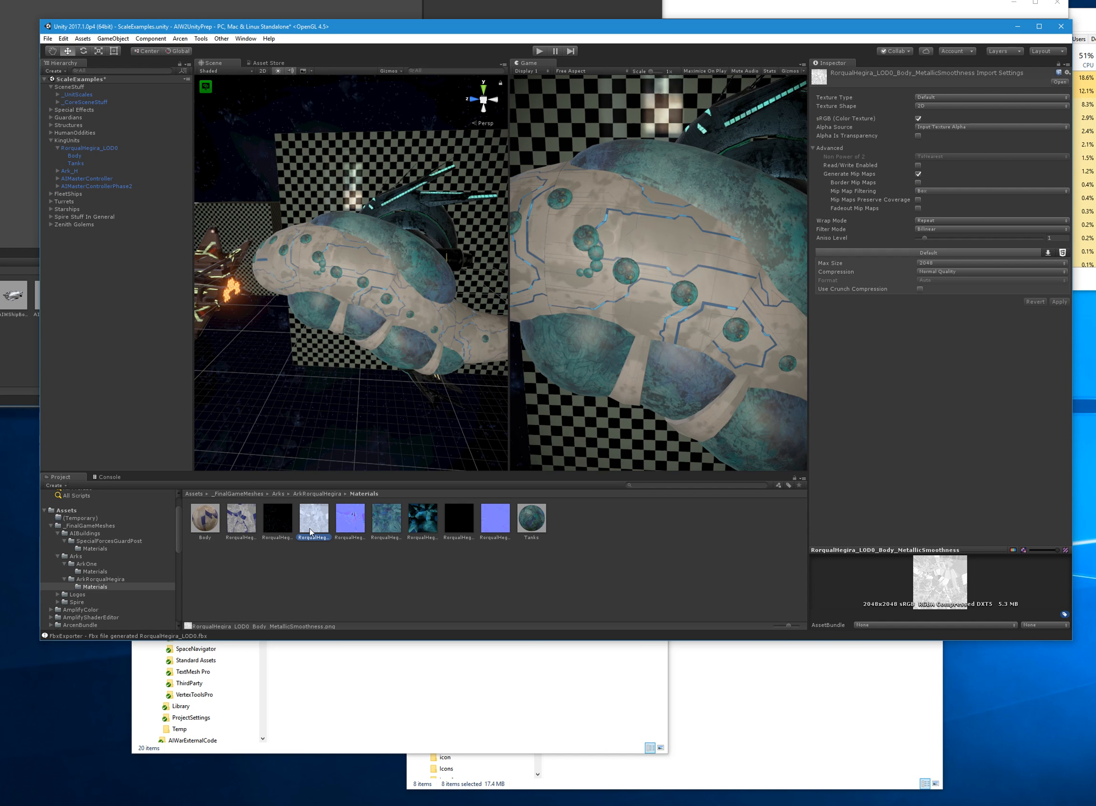
{"action": "left_click", "coordinate": [214, 525]}
{"action": "left_click_drag", "start_coordinate": [876, 207], "coordinate": [823, 124]}
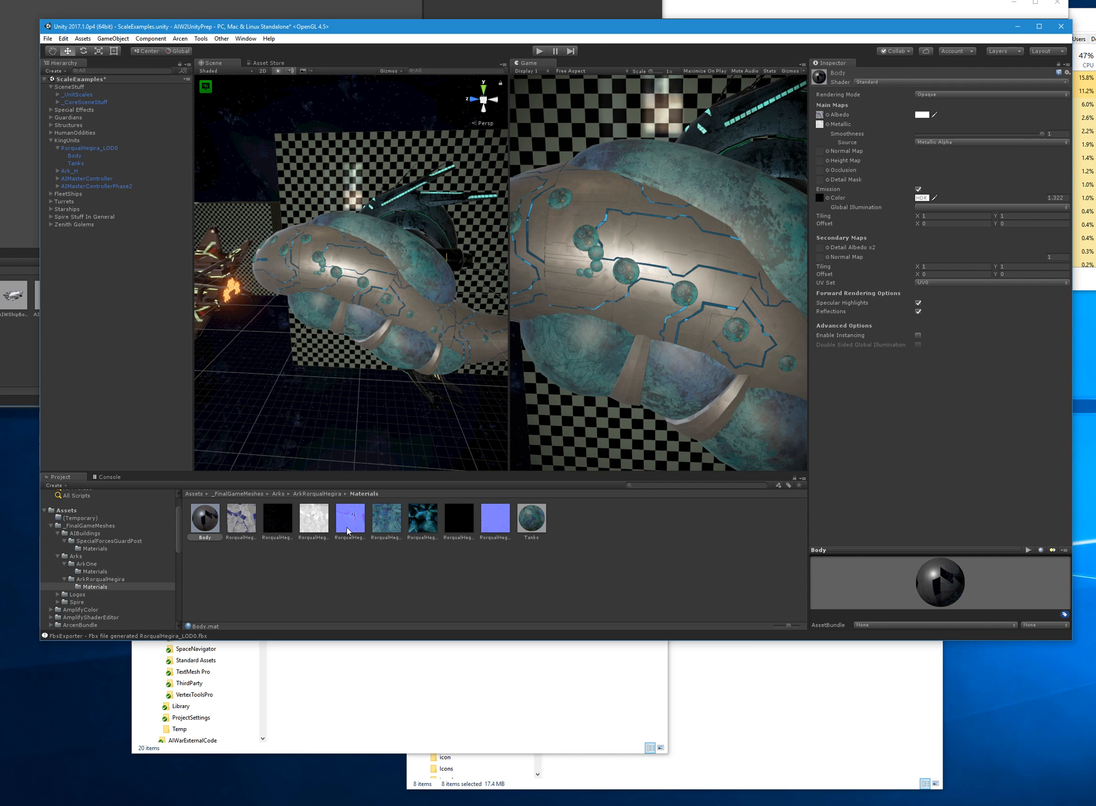
{"action": "mouse_move", "coordinate": [350, 529]}
{"action": "left_mouse_down"}
{"action": "mouse_move", "coordinate": [929, 362]}
{"action": "mouse_move", "coordinate": [858, 274]}
{"action": "mouse_move", "coordinate": [850, 194]}
{"action": "mouse_move", "coordinate": [821, 152]}
{"action": "left_mouse_up"}
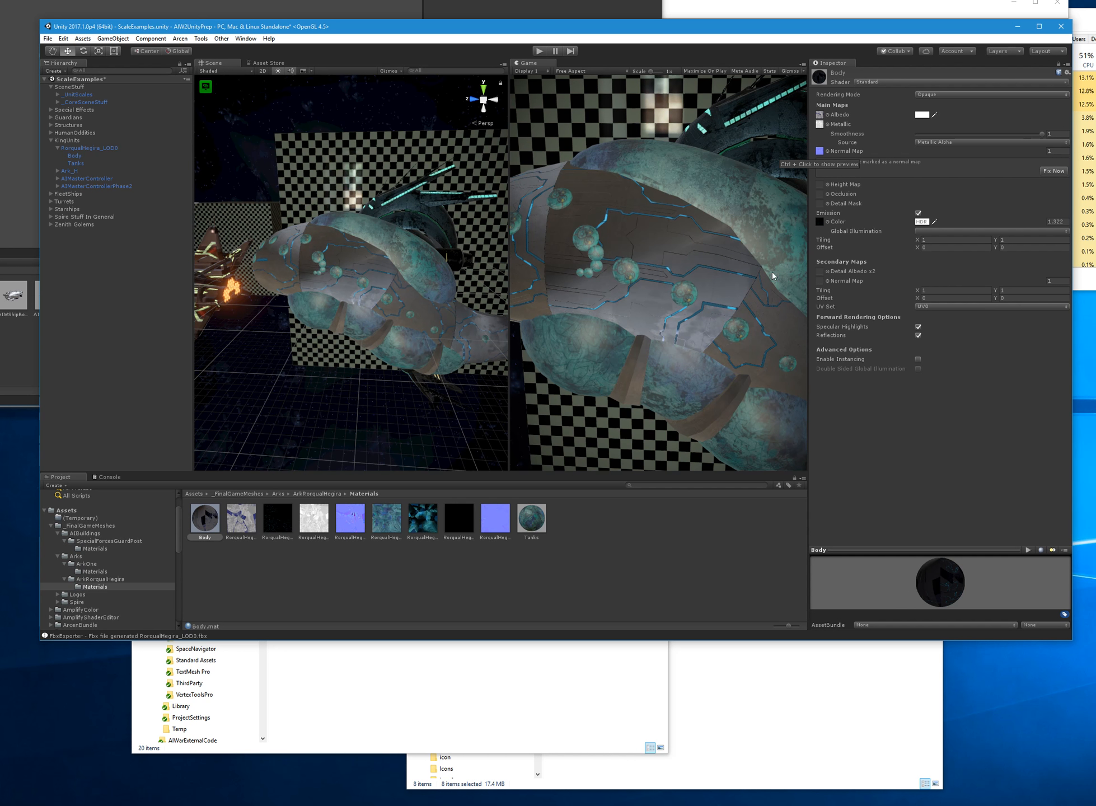
{"action": "left_click", "coordinate": [1054, 171]}
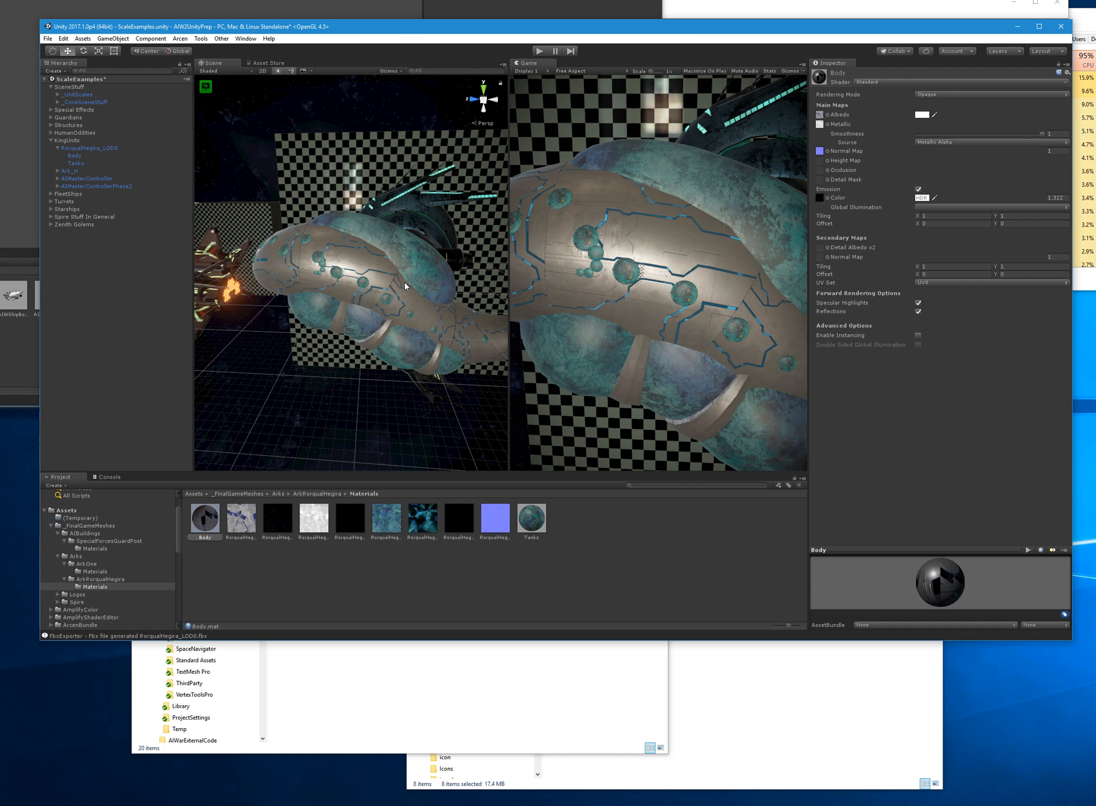
- Assign the Tanks MetallicSmoothness and Normal textures to the Tanks material and fix the normal texture's import type
{"action": "left_click", "coordinate": [536, 532]}
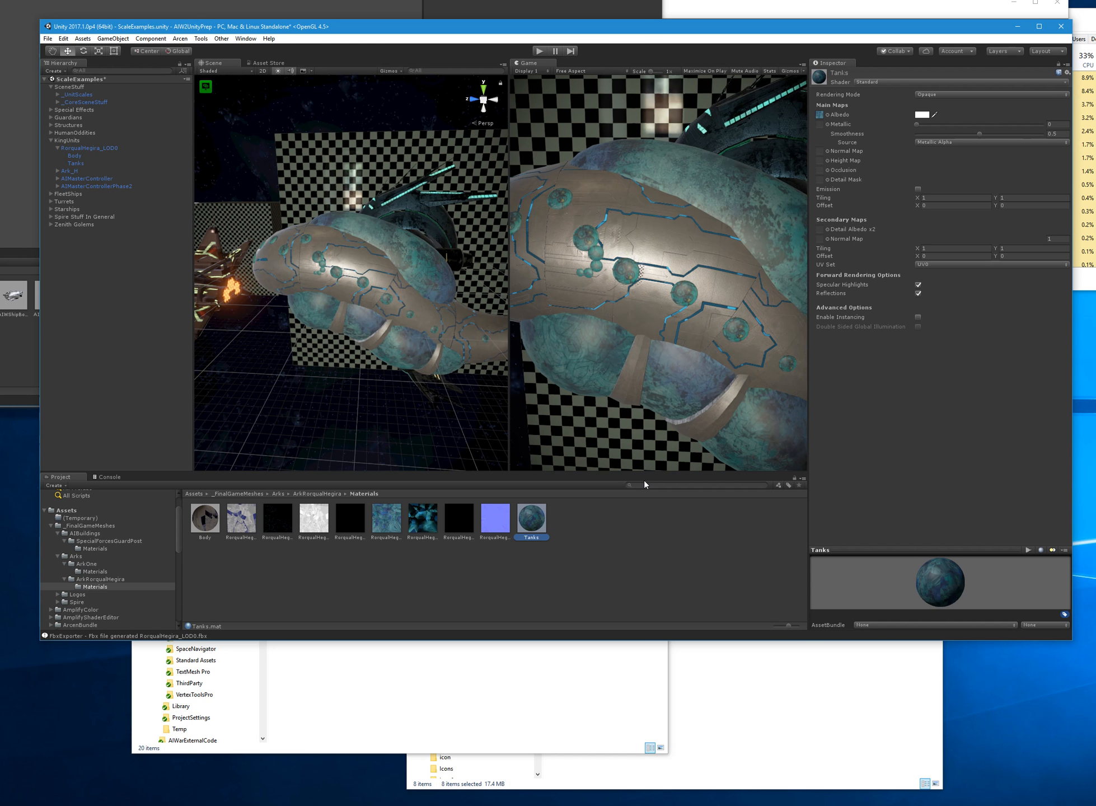
{"action": "left_click", "coordinate": [427, 525]}
{"action": "left_click", "coordinate": [458, 522]}
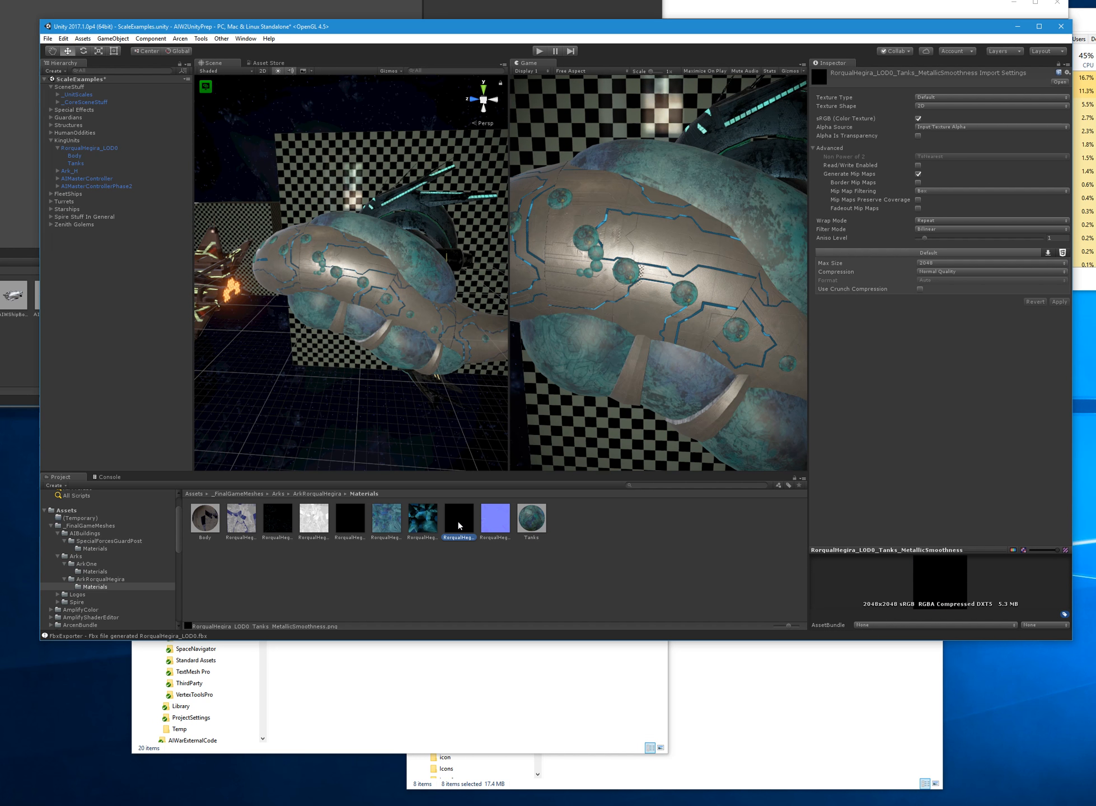
{"action": "left_click", "coordinate": [523, 527]}
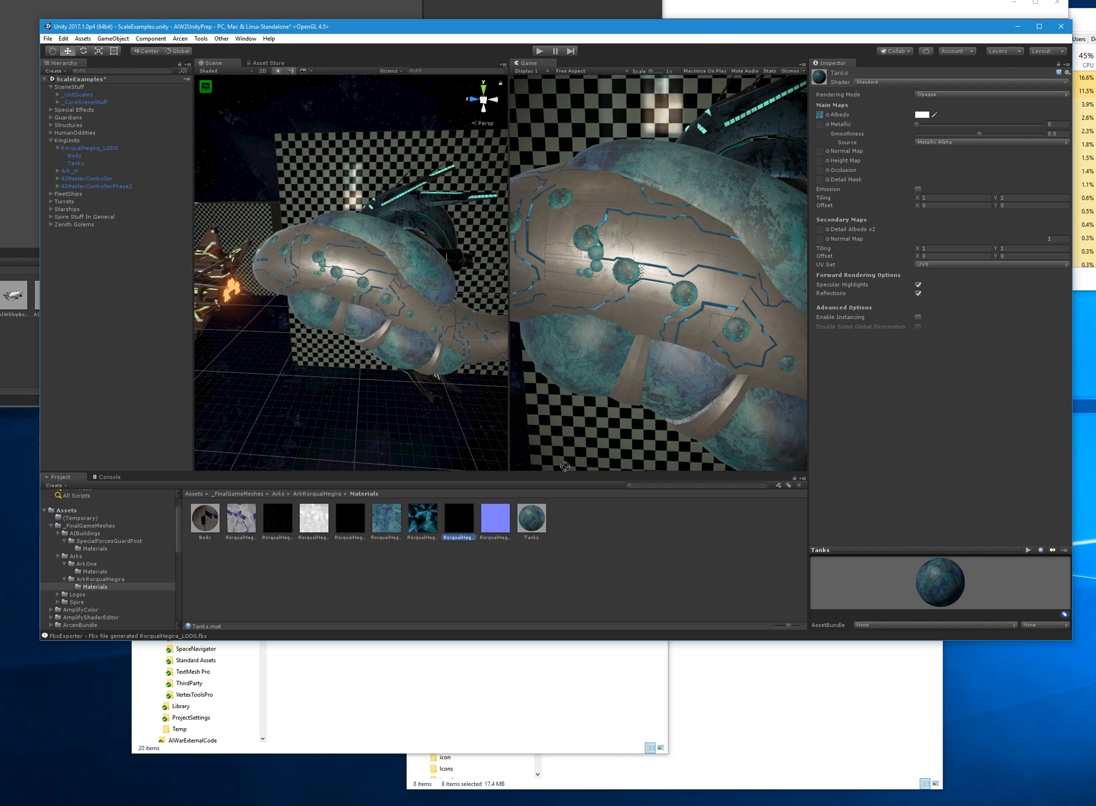
{"action": "left_click_drag", "start_coordinate": [829, 135], "coordinate": [820, 124]}
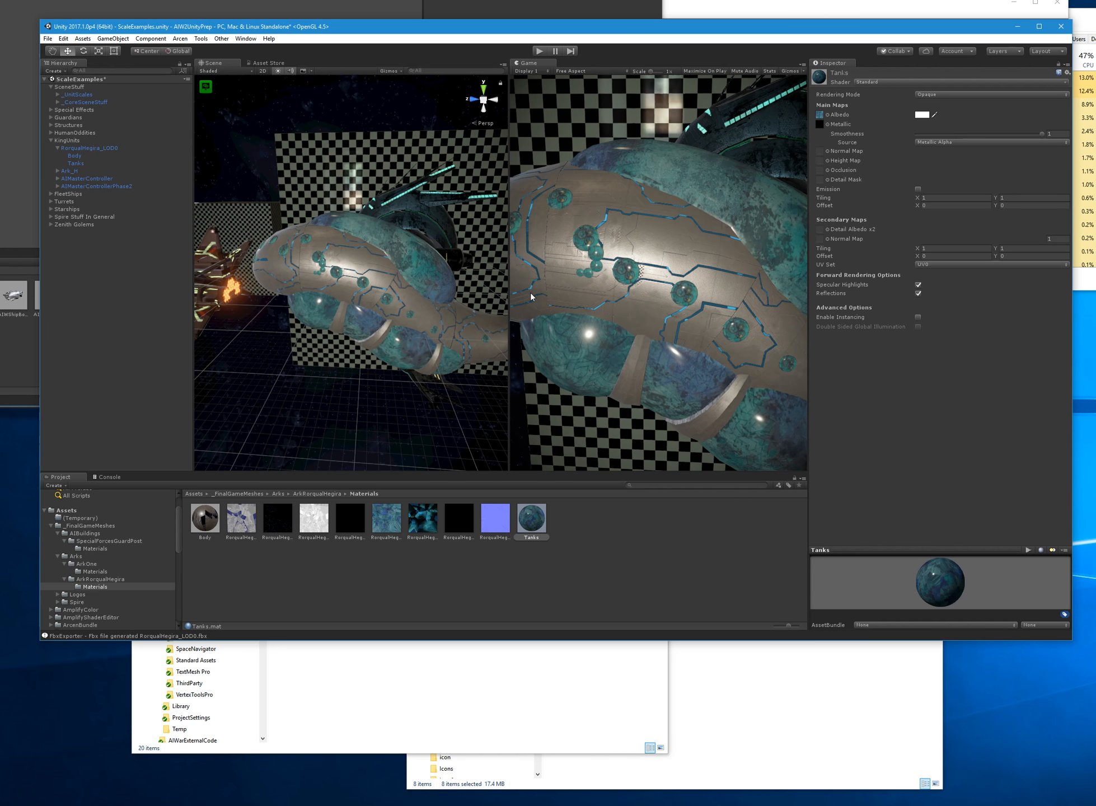
{"action": "mouse_move", "coordinate": [495, 520]}
{"action": "left_mouse_down"}
{"action": "mouse_move", "coordinate": [850, 204]}
{"action": "mouse_move", "coordinate": [824, 158]}
{"action": "left_mouse_up"}
{"action": "left_click", "coordinate": [1053, 171]}
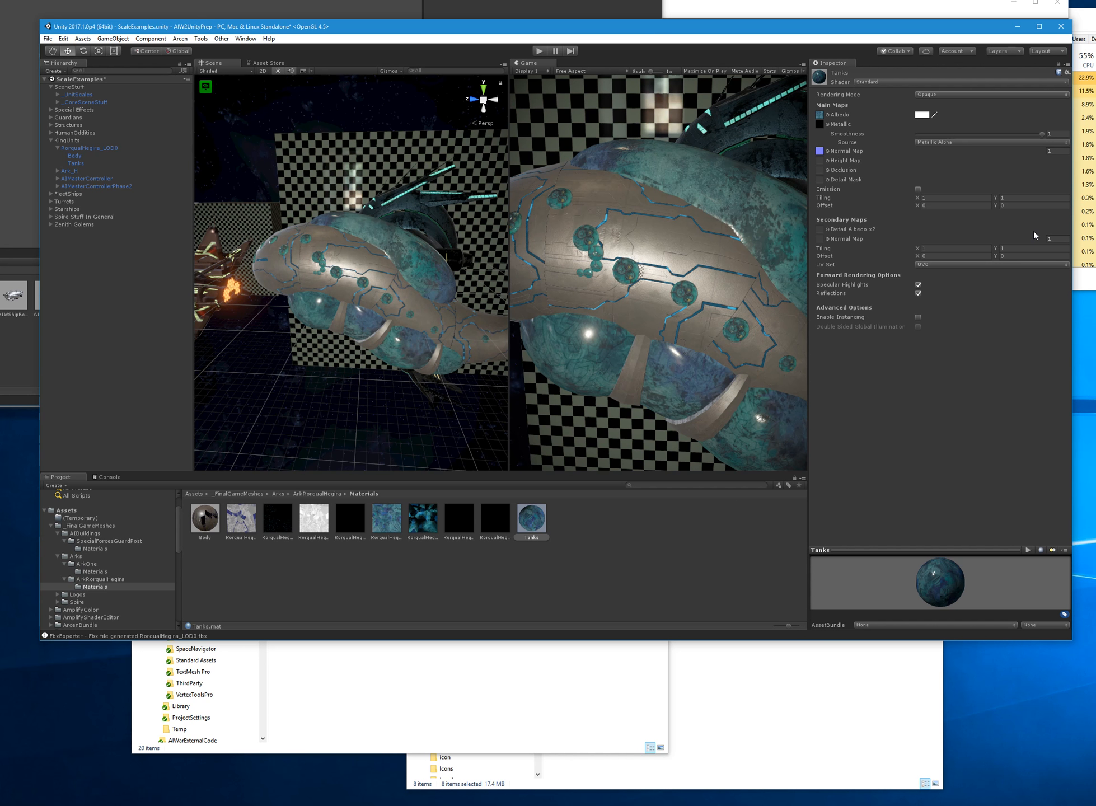
- Turn on Emission for the Tanks material, assign the Tanks Emission texture, and set the emission brightness to 2.28
{"action": "left_click", "coordinate": [917, 190]}
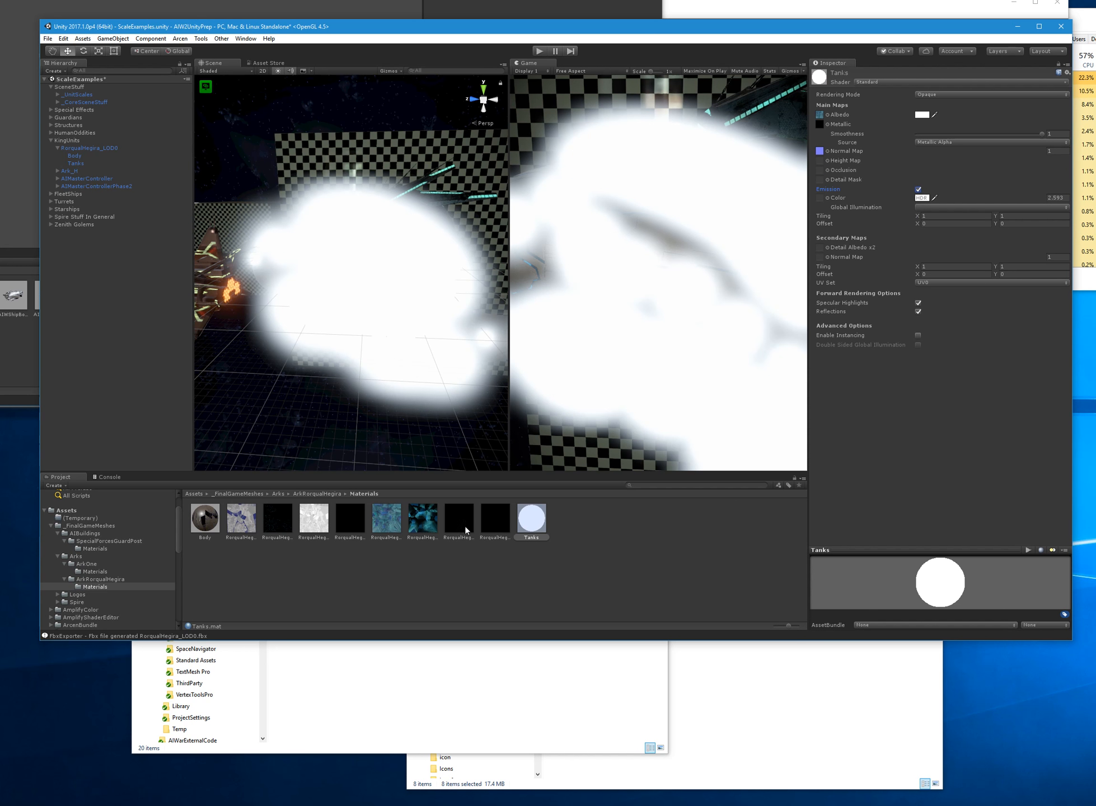
{"action": "left_click_drag", "start_coordinate": [429, 525], "coordinate": [826, 200]}
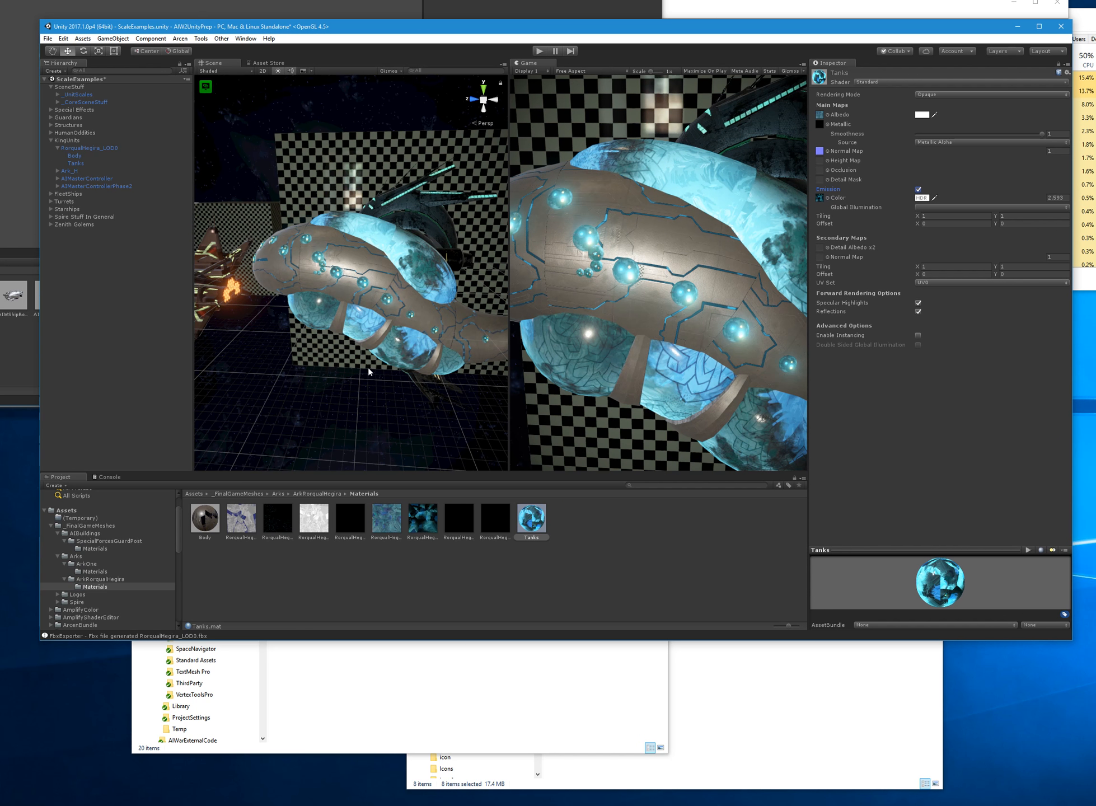
{"action": "right_click_drag", "start_coordinate": [362, 339], "coordinate": [391, 366]}
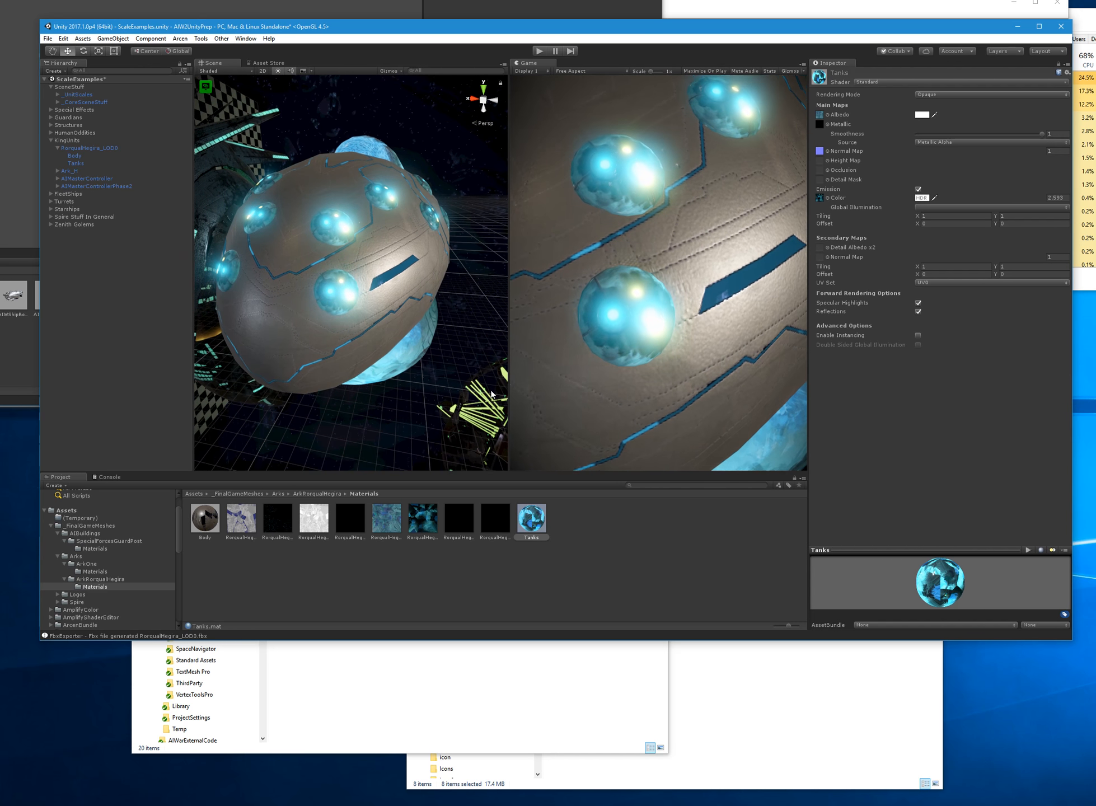
{"action": "left_click_drag", "start_coordinate": [1045, 198], "coordinate": [1019, 197]}
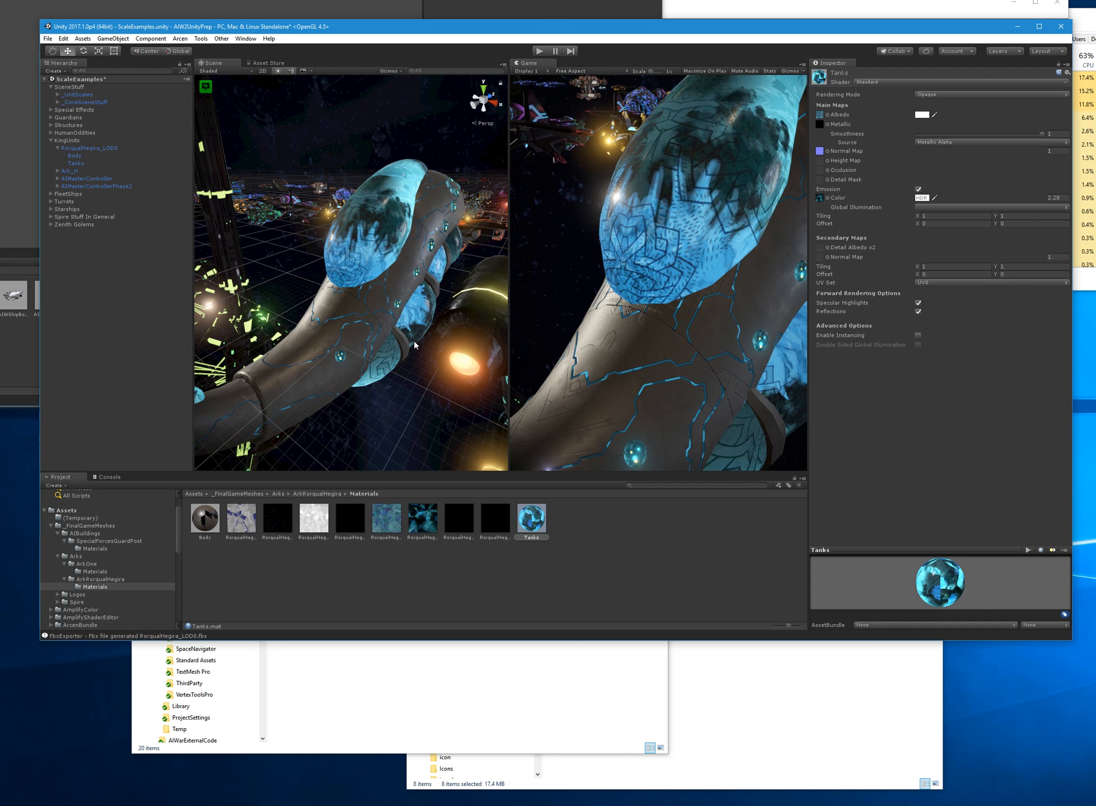
{"action": "right_click_drag", "start_coordinate": [354, 404], "coordinate": [672, 387]}
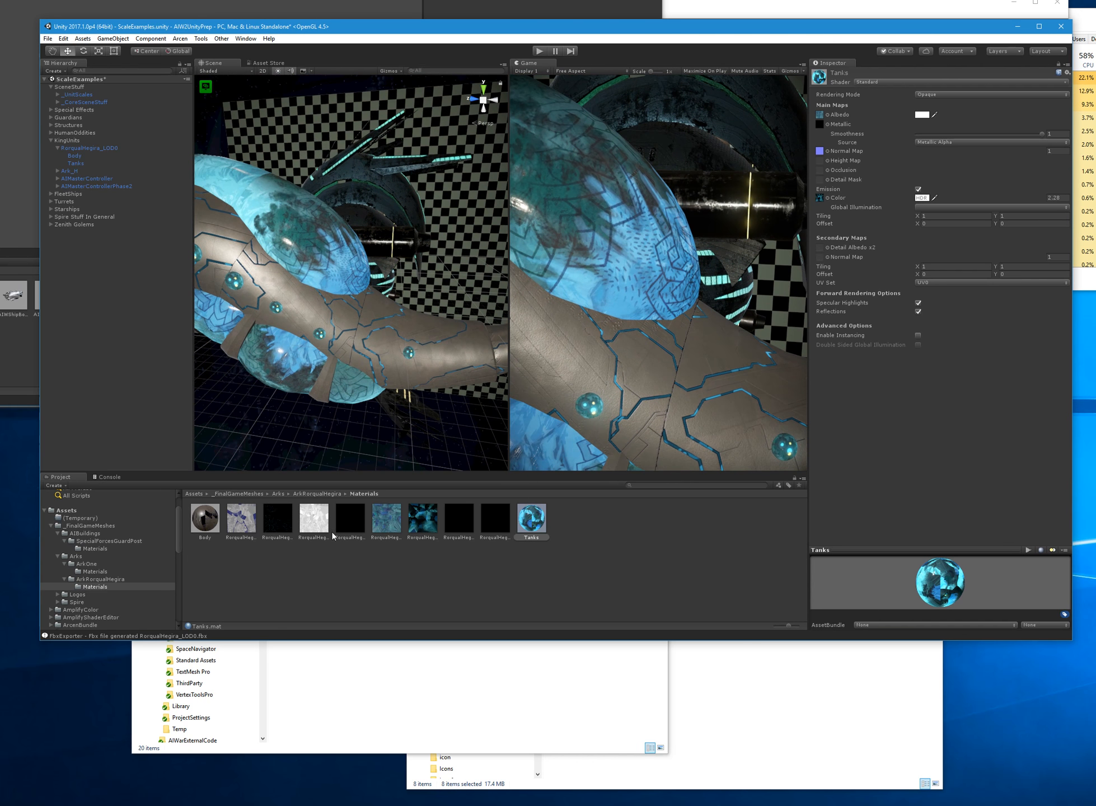
- Tint the Body material's emission colour blue, about 2767FF with hue 222, and raise its brightness to about 4.262
{"action": "left_click", "coordinate": [204, 524]}
{"action": "left_click_drag", "start_coordinate": [1044, 199], "coordinate": [1093, 213]}
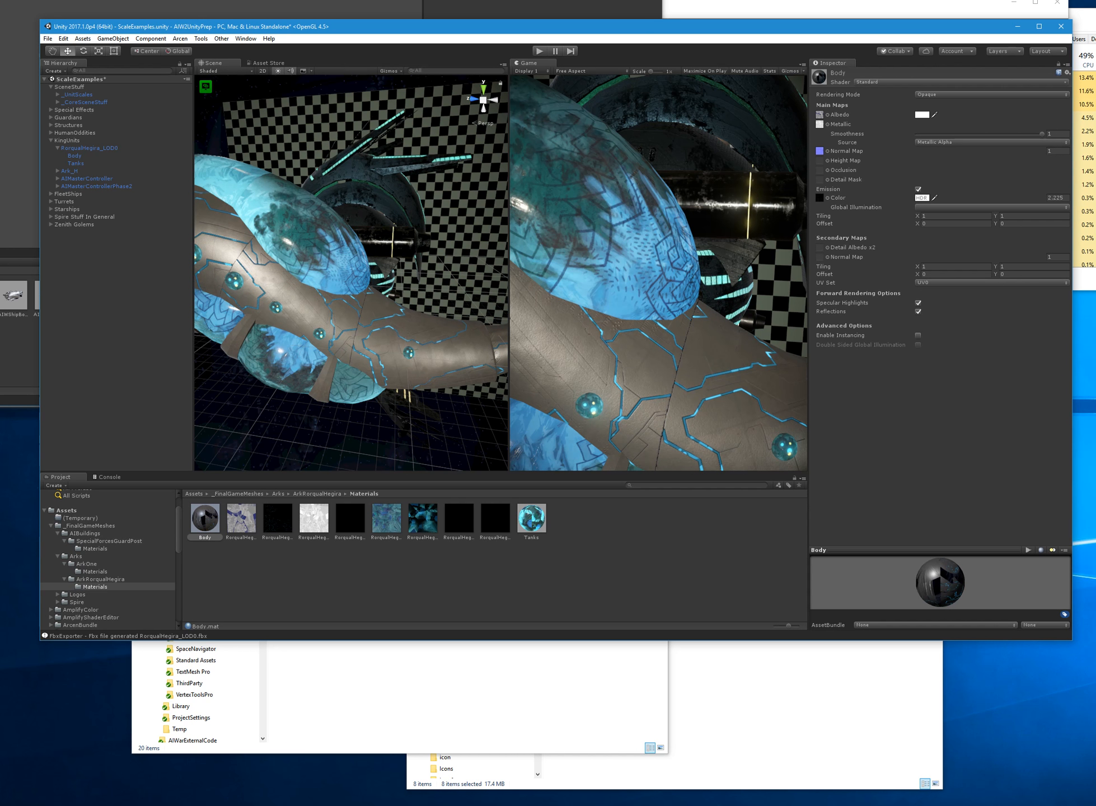
{"action": "left_click", "coordinate": [922, 198]}
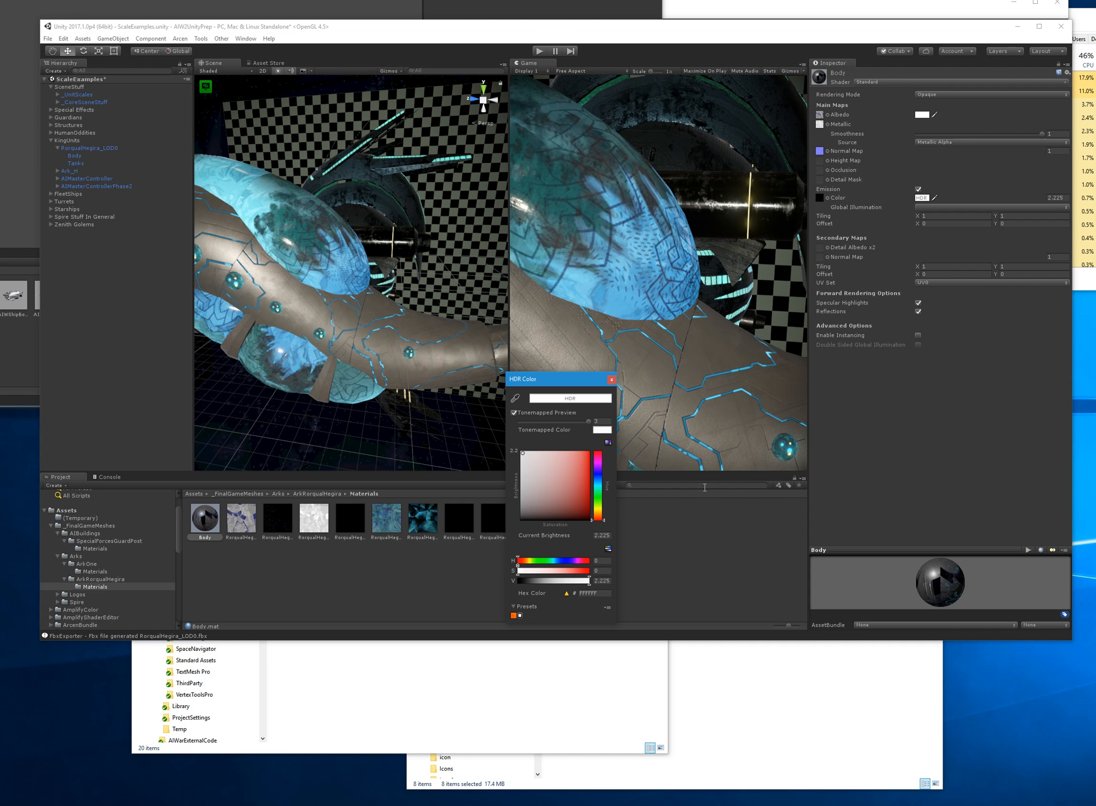
{"action": "left_click", "coordinate": [577, 487]}
{"action": "left_click", "coordinate": [610, 380]}
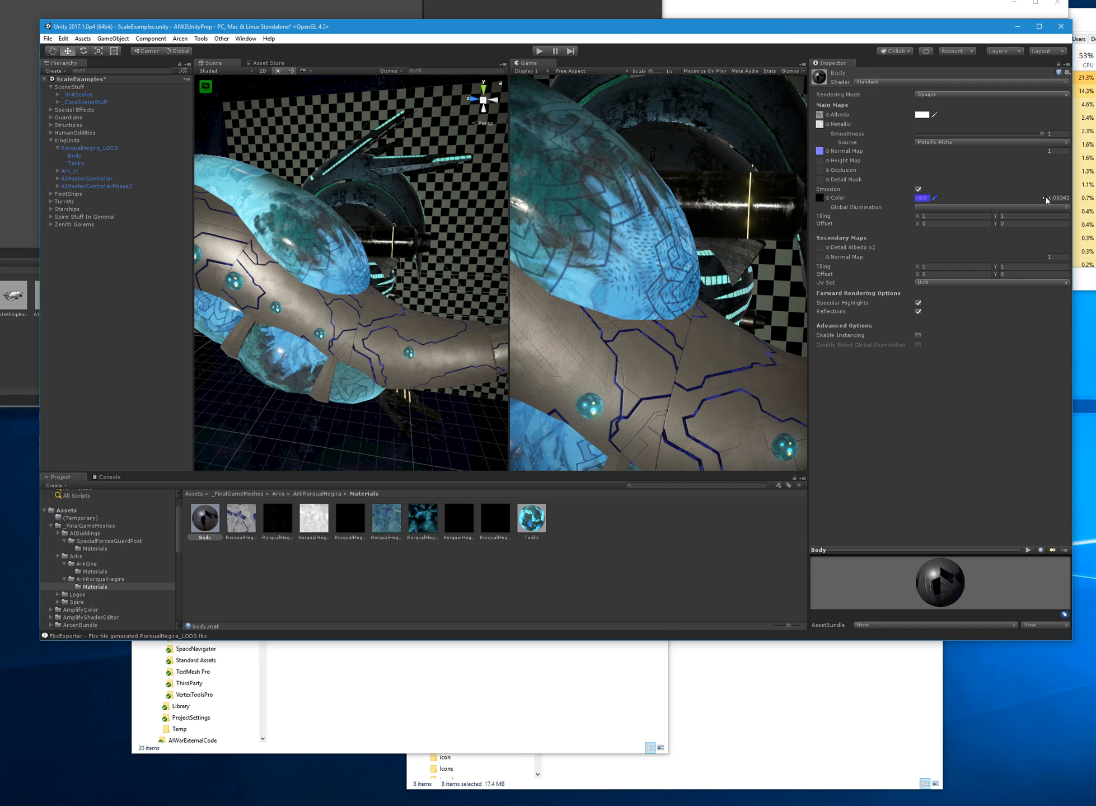
{"action": "left_click_drag", "start_coordinate": [1046, 197], "coordinate": [1095, 197]}
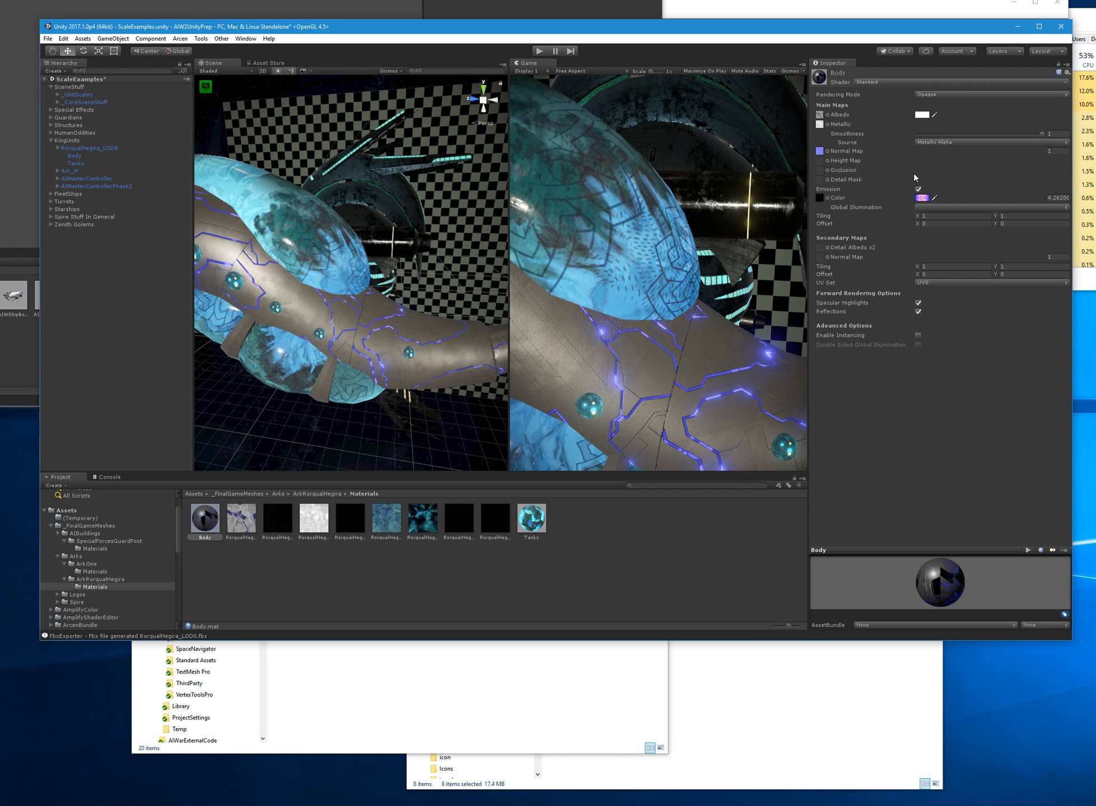
{"action": "left_click", "coordinate": [920, 197]}
{"action": "left_click", "coordinate": [600, 479]}
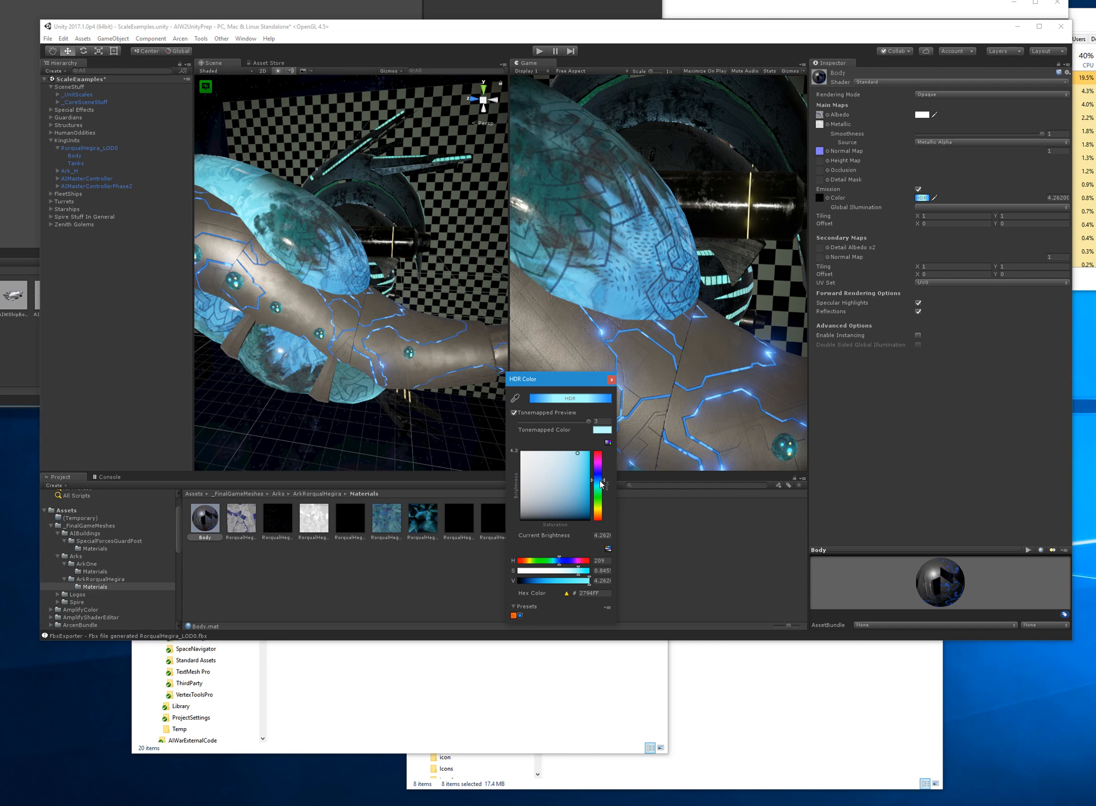
{"action": "left_click", "coordinate": [603, 483]}
{"action": "left_click_drag", "start_coordinate": [603, 483], "coordinate": [603, 481]}
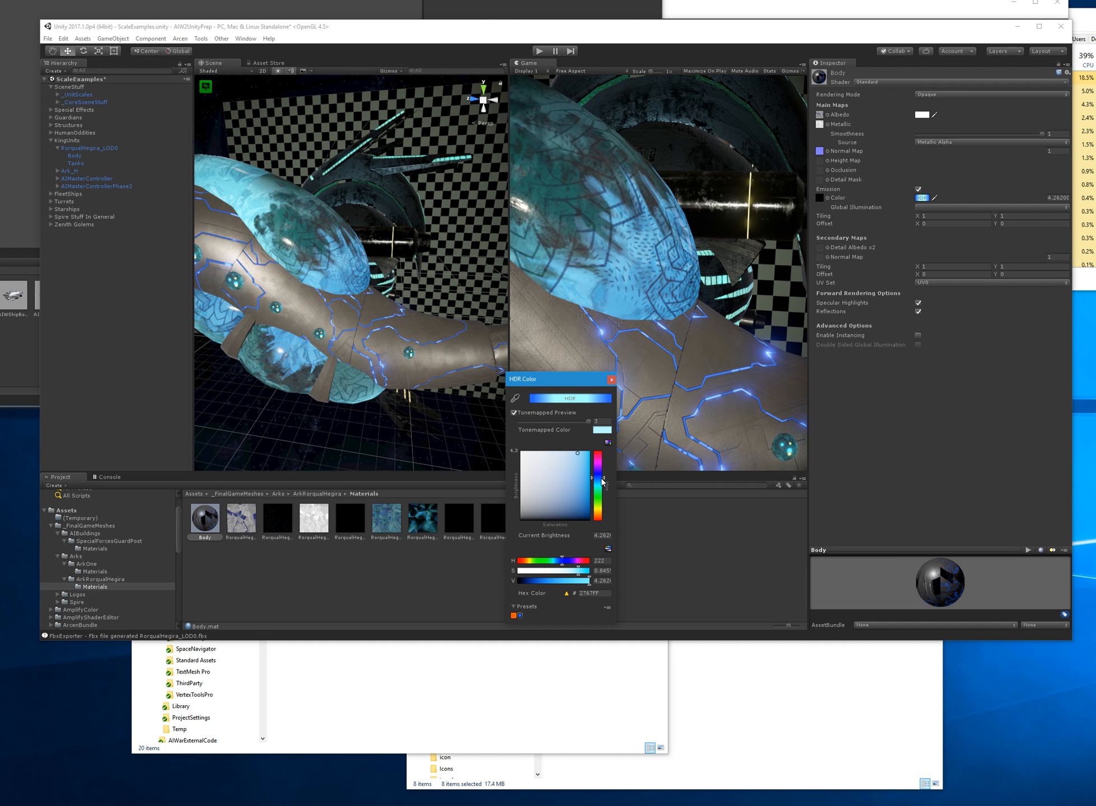
{"action": "left_click", "coordinate": [610, 380]}
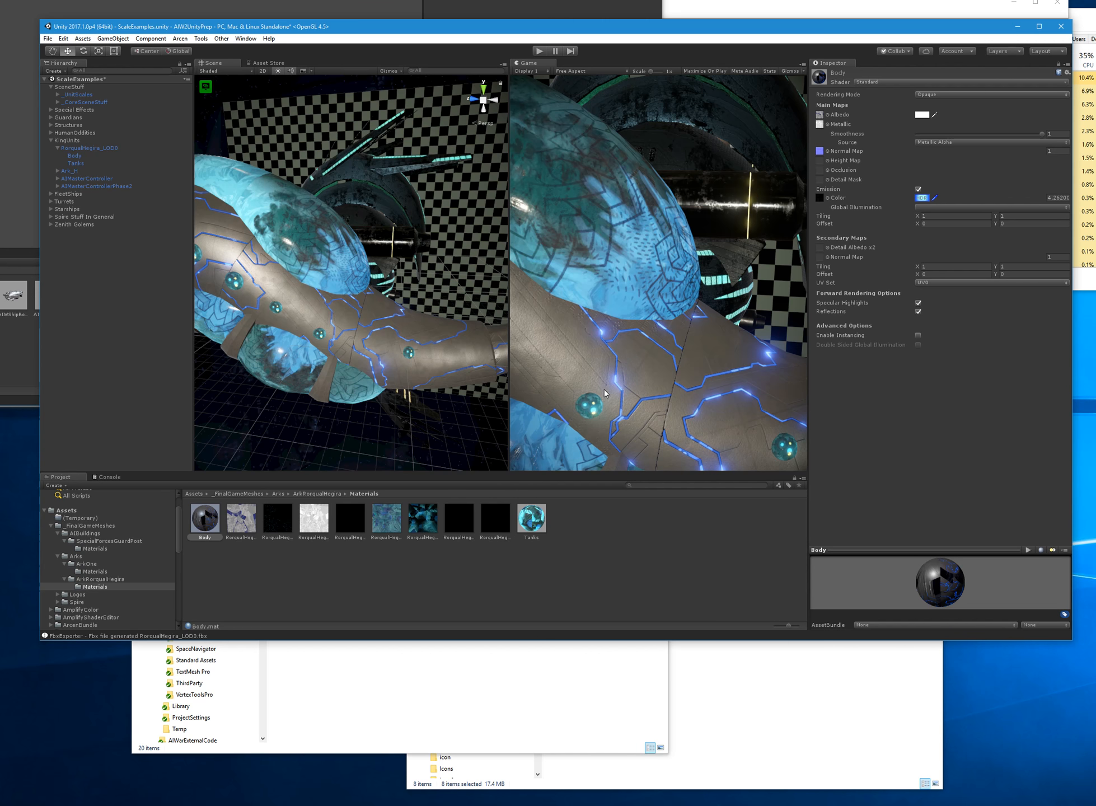
- Compare the Body material with Emission off and on, and lower its emission brightness to 2.111
{"action": "mouse_move", "coordinate": [420, 381]}
{"action": "left_mouse_down", "text": "alt"}
{"action": "mouse_move", "coordinate": [386, 394]}
{"action": "mouse_move", "coordinate": [416, 390]}
{"action": "left_mouse_up", "text": "alt"}
{"action": "scroll", "coordinate": [416, 389], "scroll_direction": "up", "scroll_amount": 10}
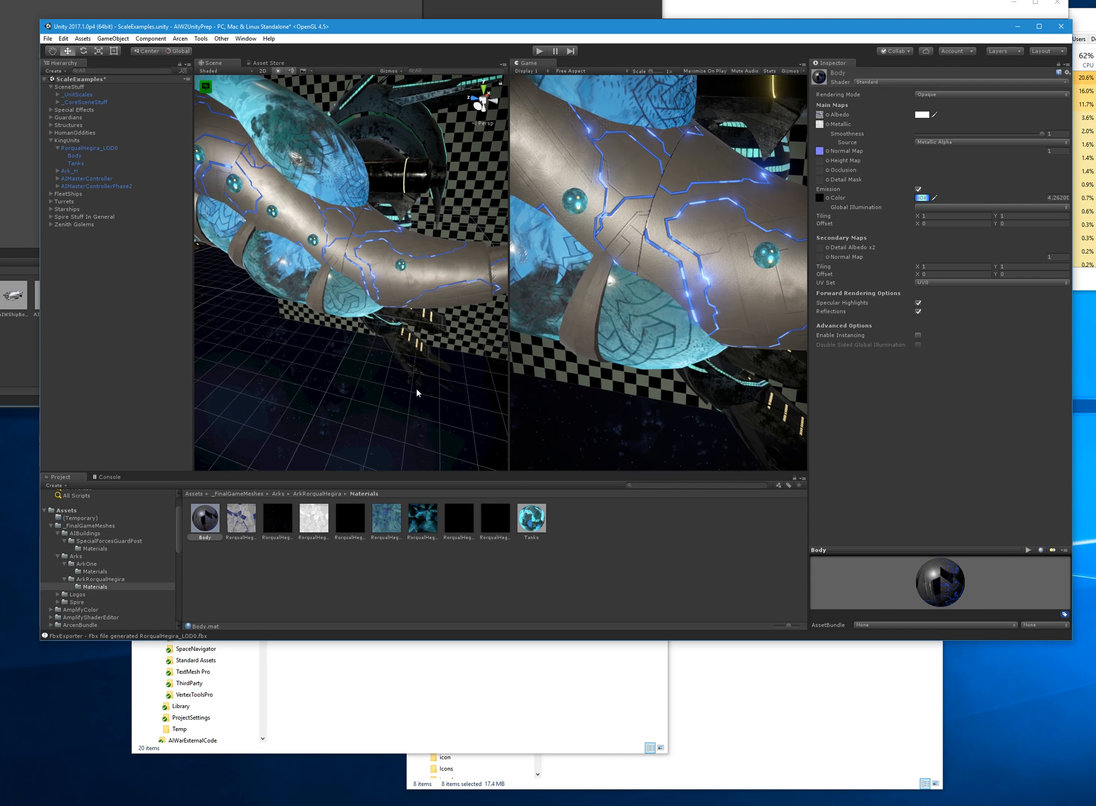
{"action": "scroll", "coordinate": [417, 394], "scroll_direction": "down", "scroll_amount": 10}
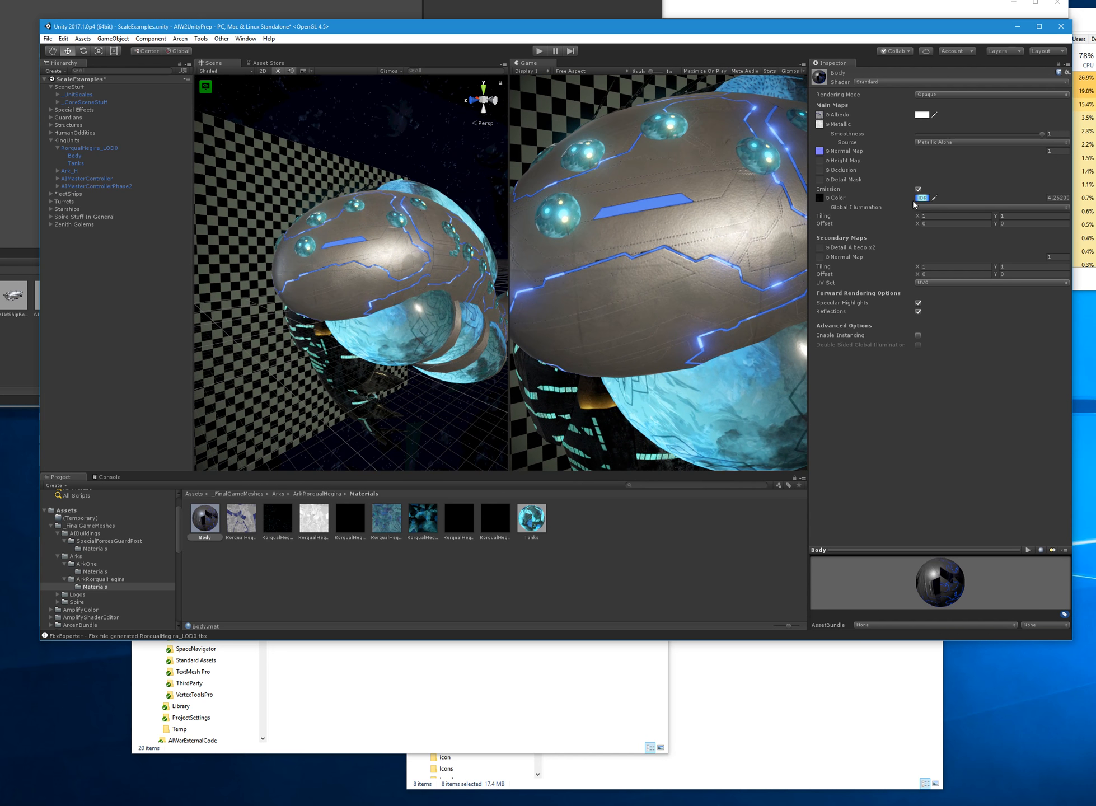
{"action": "left_click_drag", "start_coordinate": [1045, 203], "coordinate": [926, 204]}
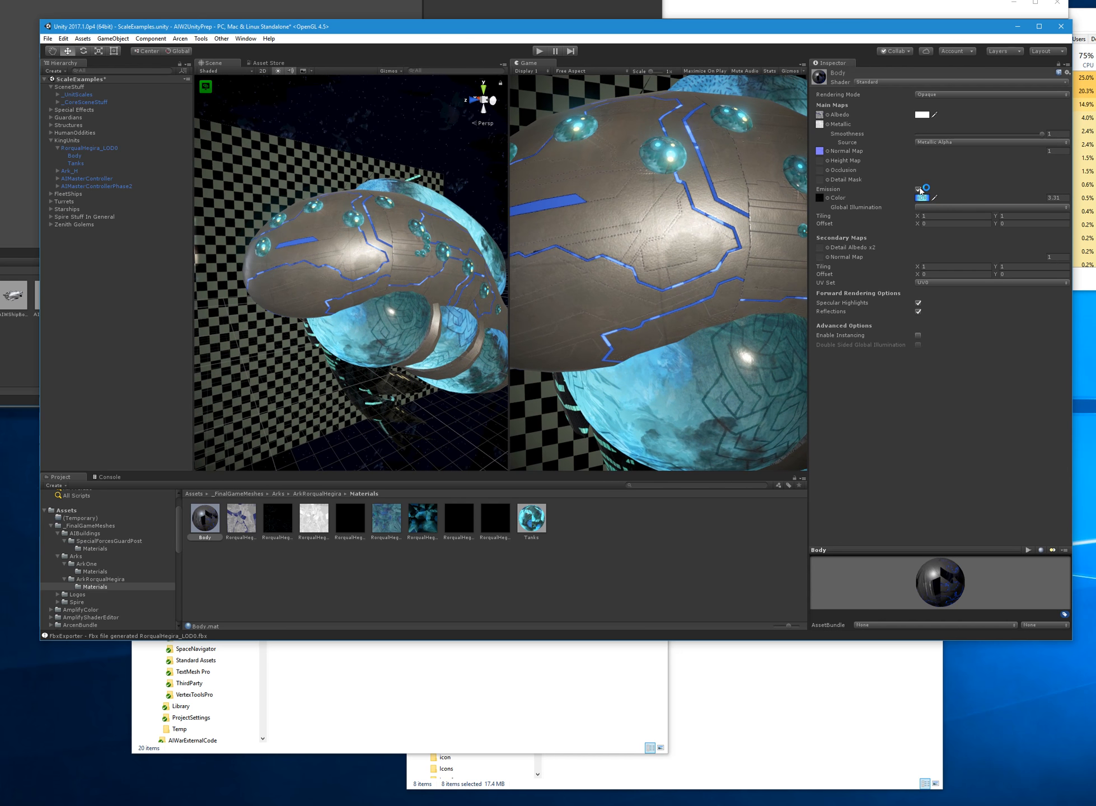
{"action": "left_click", "coordinate": [918, 189]}
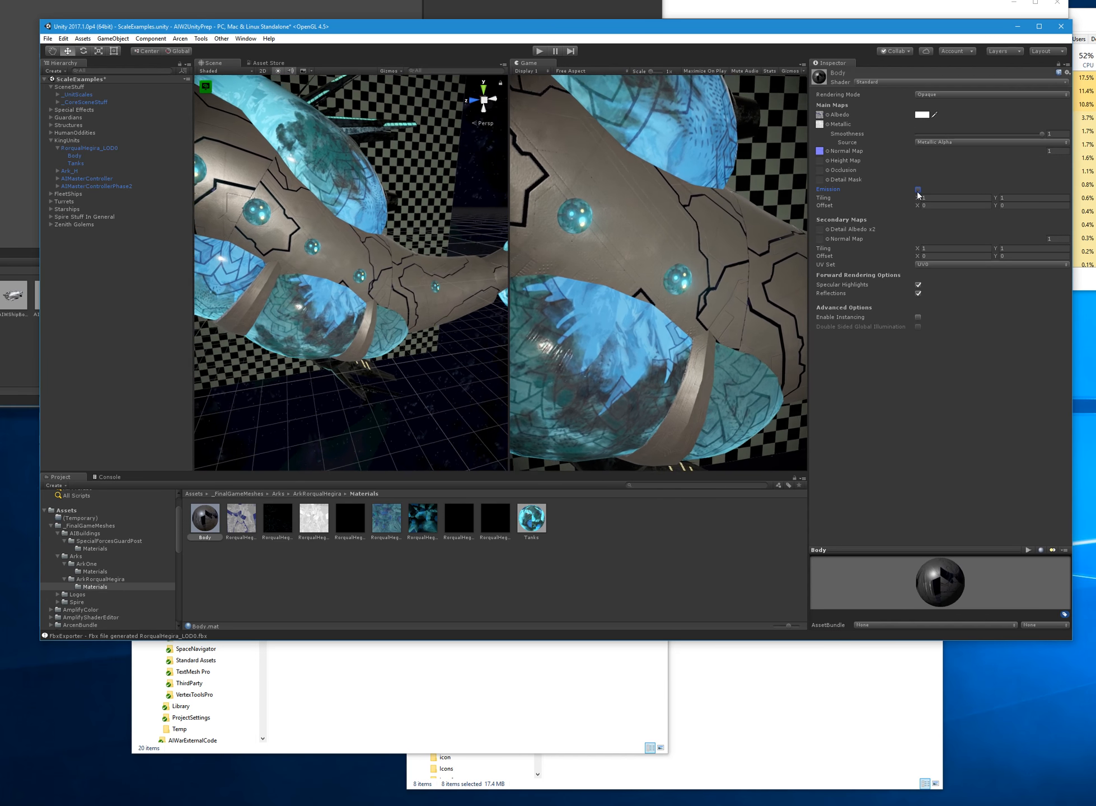
{"action": "left_click", "coordinate": [918, 190]}
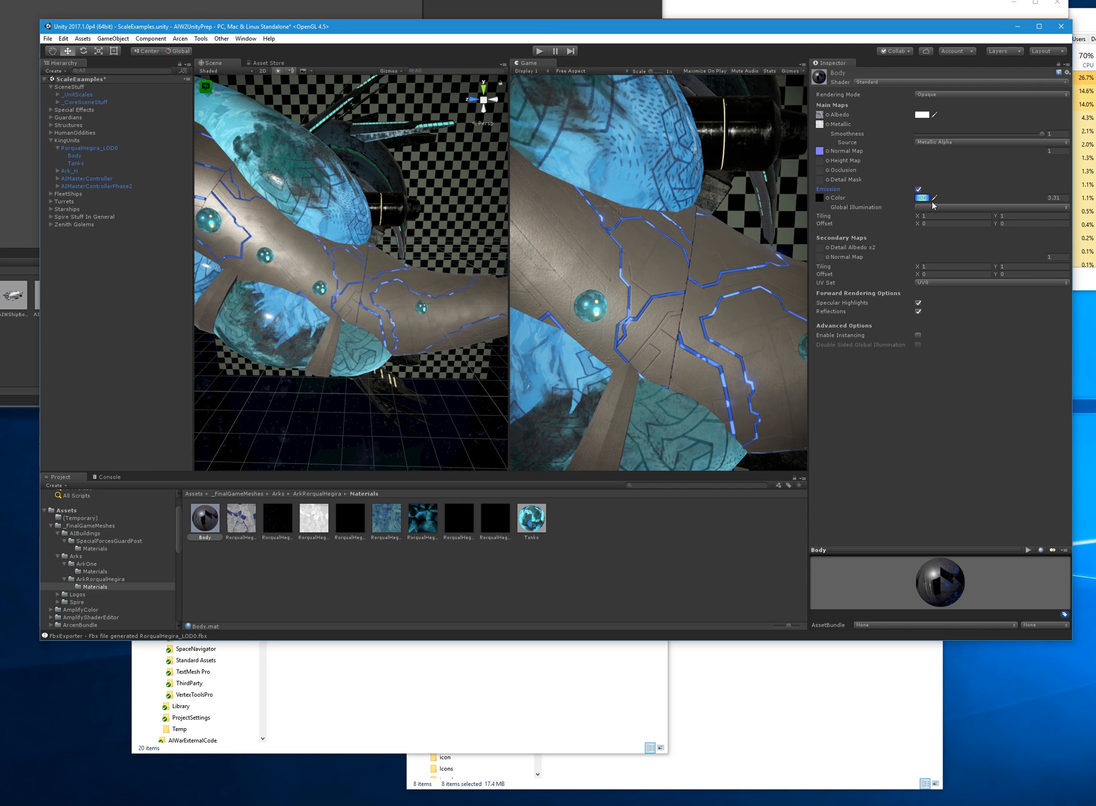
{"action": "left_click", "coordinate": [1044, 199]}
{"action": "left_click_drag", "start_coordinate": [1015, 200], "coordinate": [978, 197]}
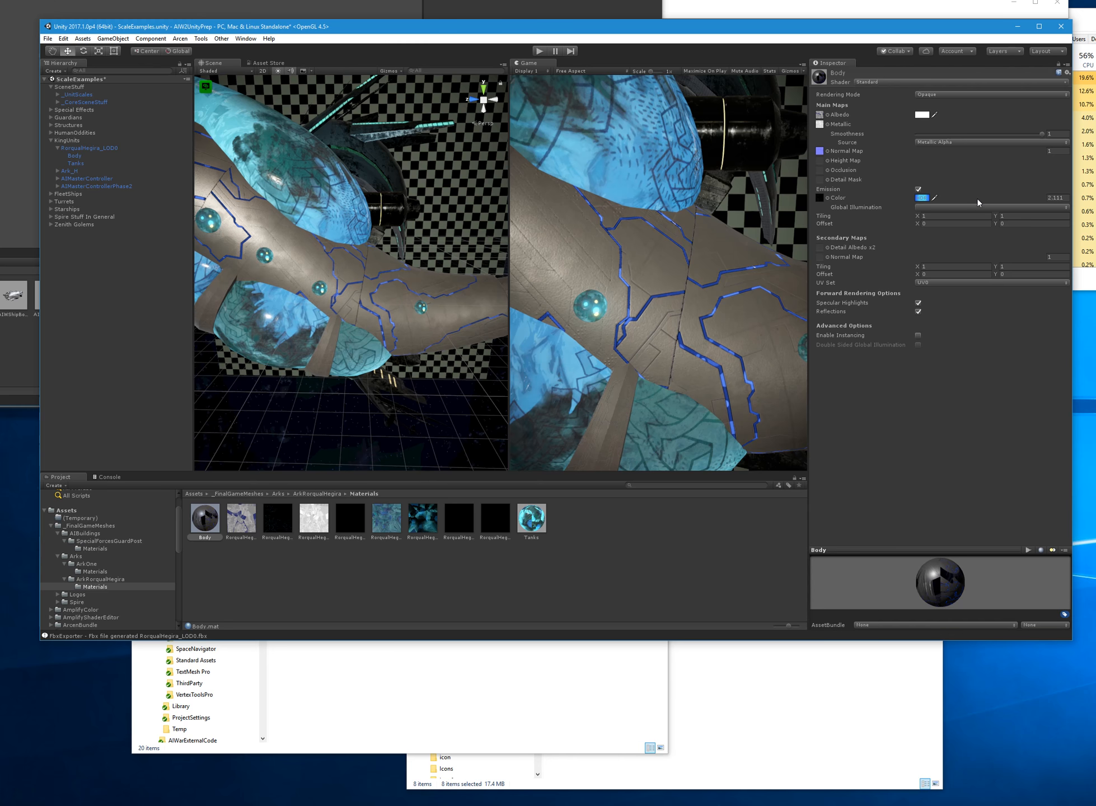
- Change the Body material's emission colour to near-white and set its brightness to 1.83
{"action": "left_click", "coordinate": [922, 198]}
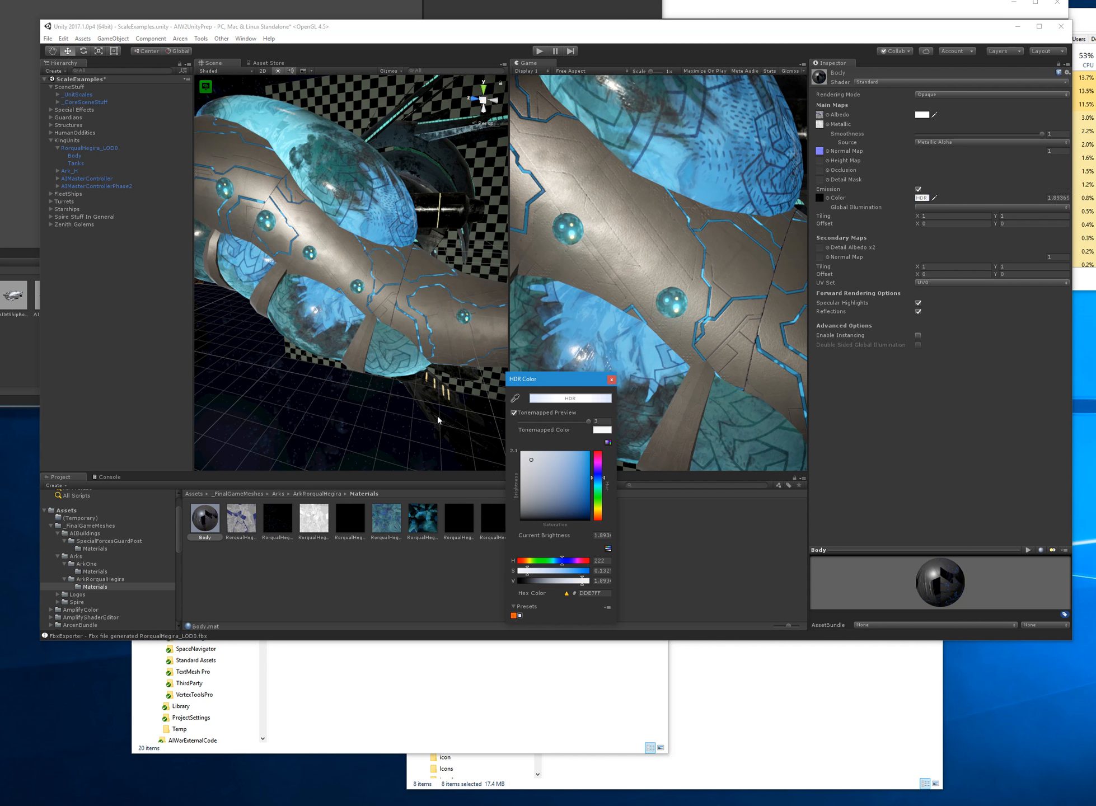
{"action": "left_click", "coordinate": [611, 379]}
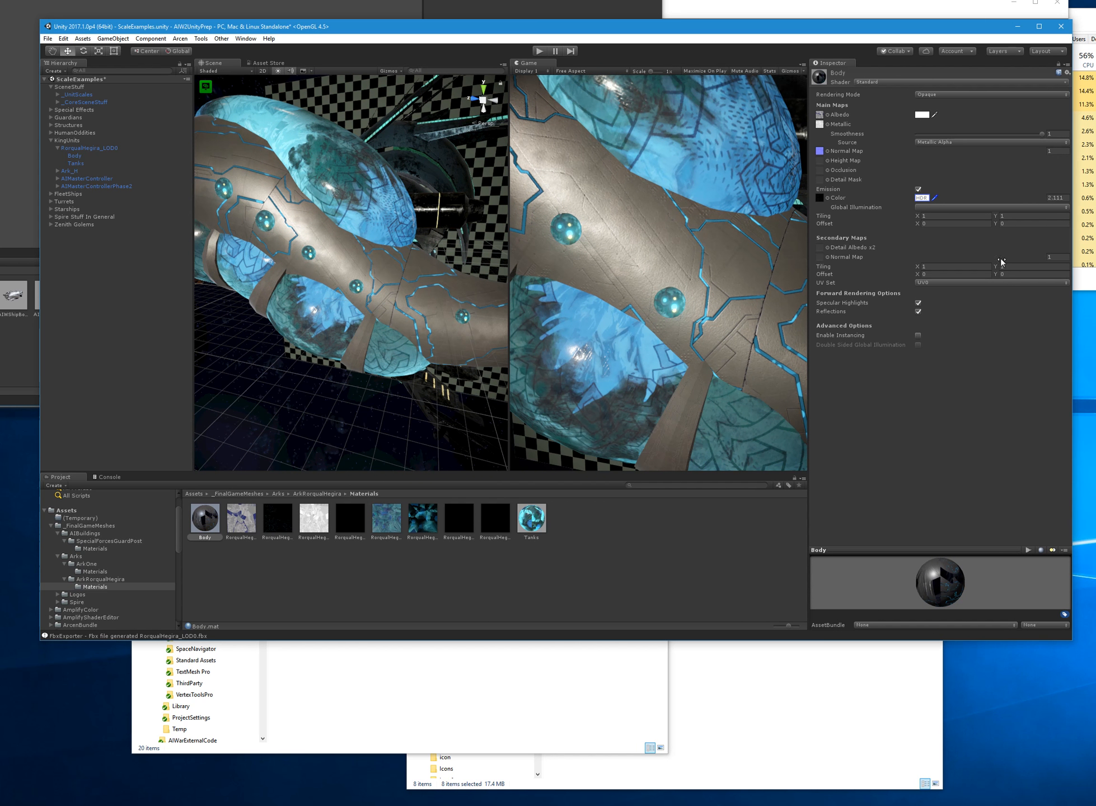
{"action": "left_click", "coordinate": [1058, 199]}
{"action": "key", "text": "Return"}
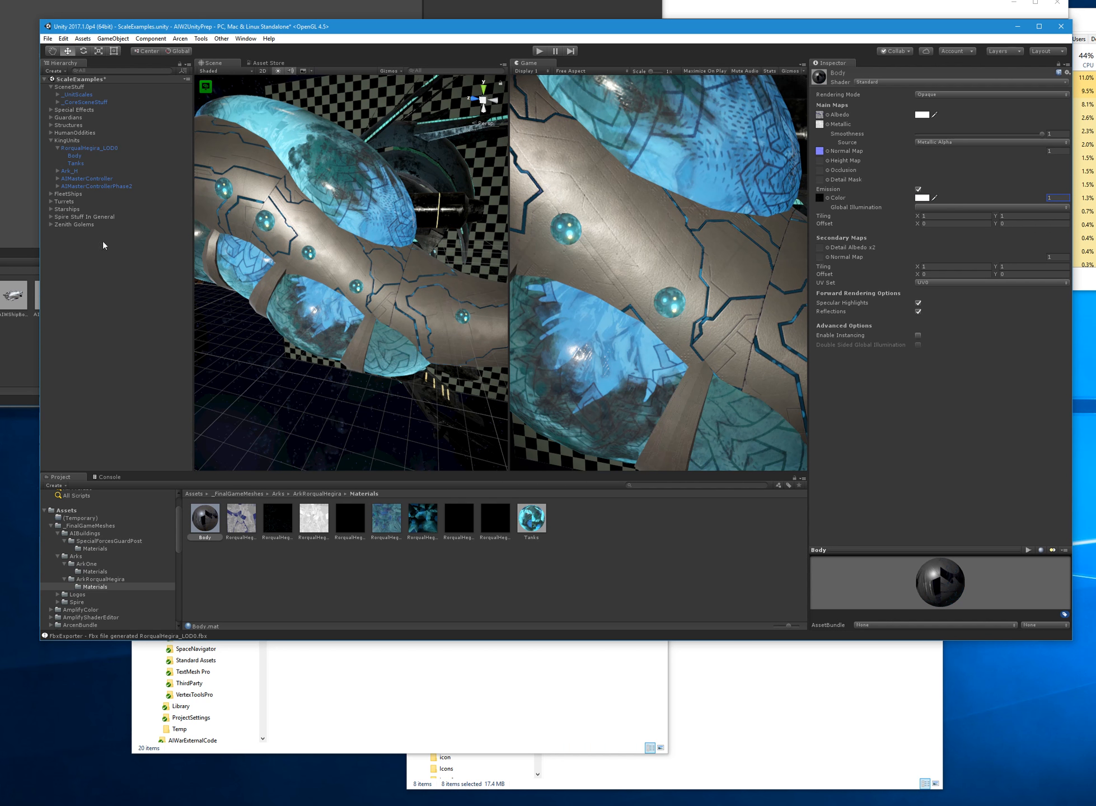
{"action": "right_click_drag", "start_coordinate": [332, 286], "coordinate": [321, 299]}
{"action": "left_click_drag", "start_coordinate": [1045, 201], "coordinate": [1084, 247]}
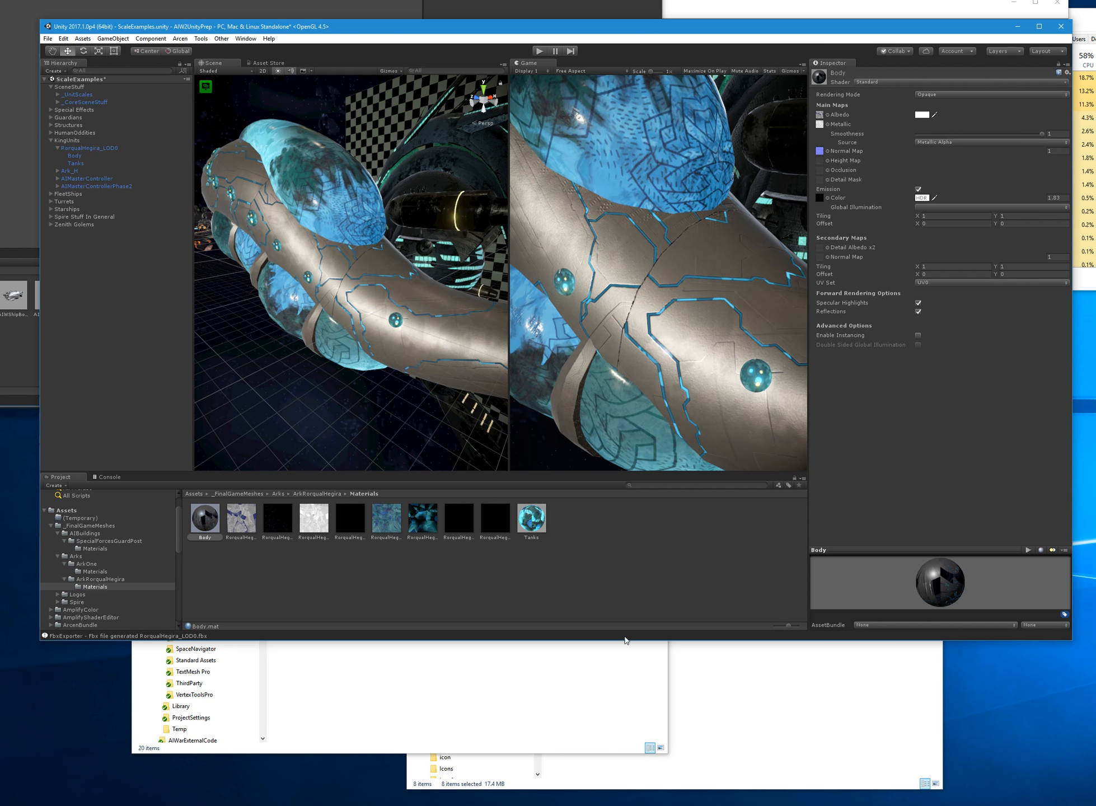
- Open RorqualHegira_LOD0_Body_Emission.png from the ship's Materials folder in Photoshop
{"action": "left_click", "coordinate": [521, 705]}
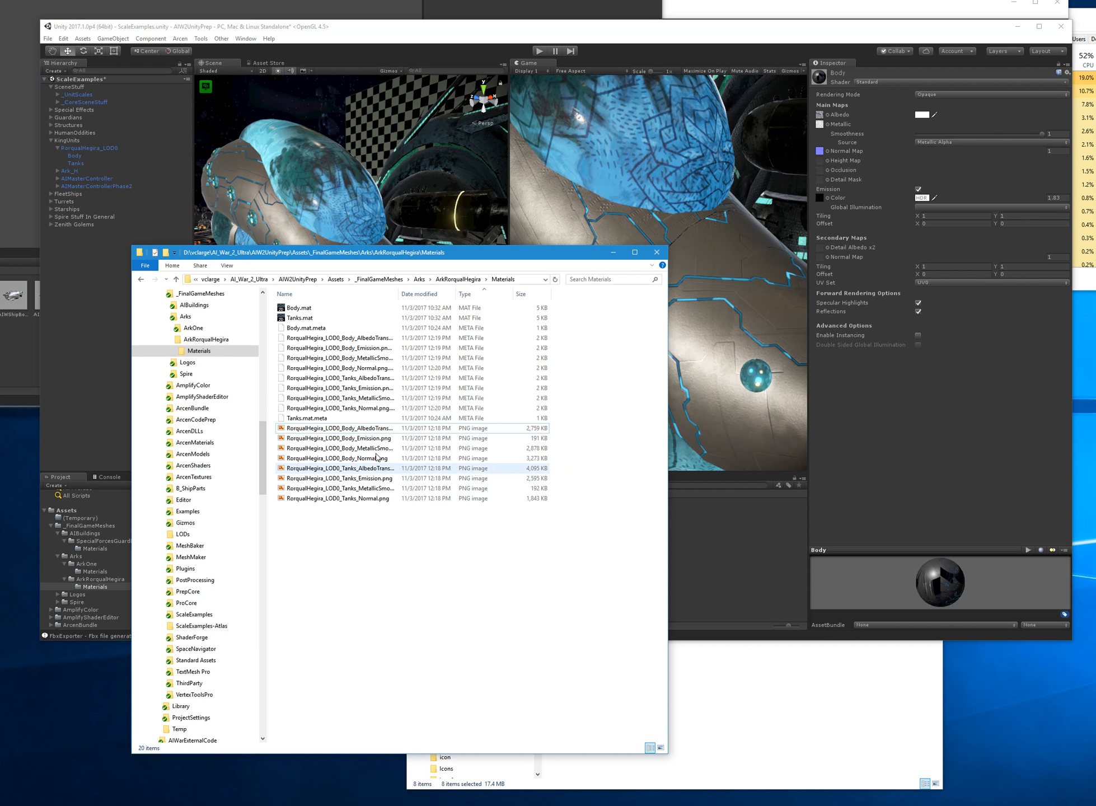
{"action": "left_click", "coordinate": [358, 438]}
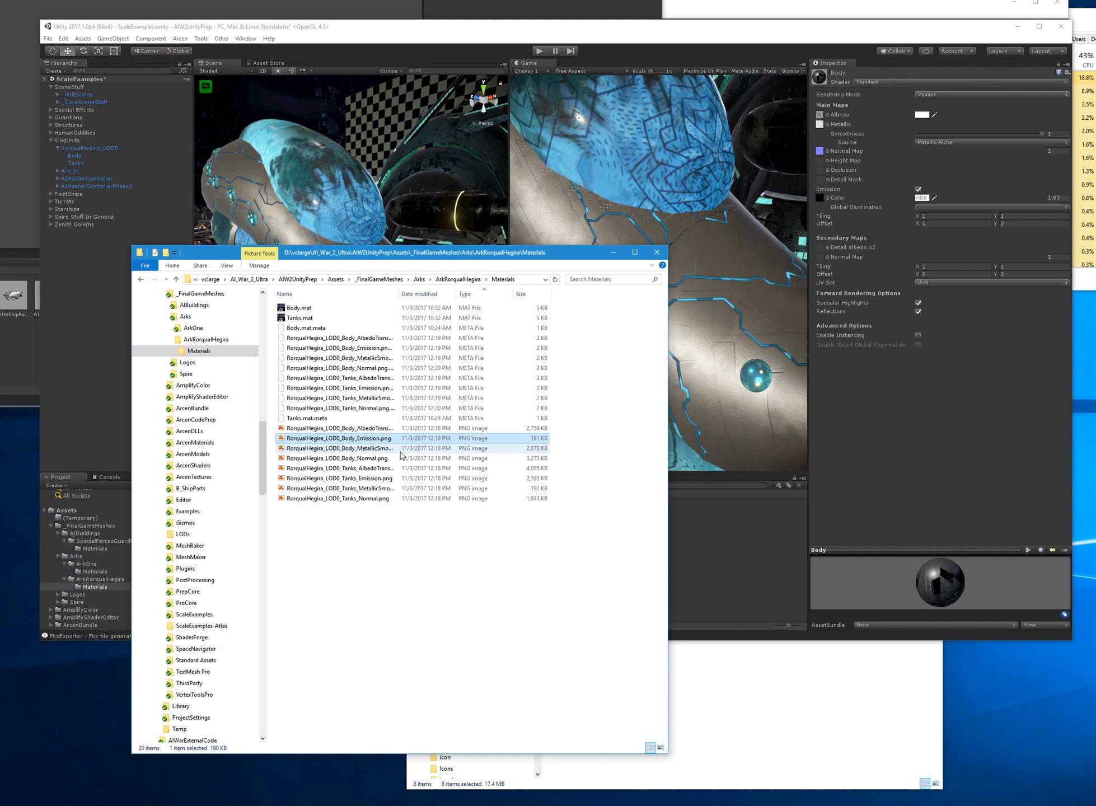
{"action": "key", "text": "alt+Tab"}
{"action": "key", "text": "alt+Tab"}
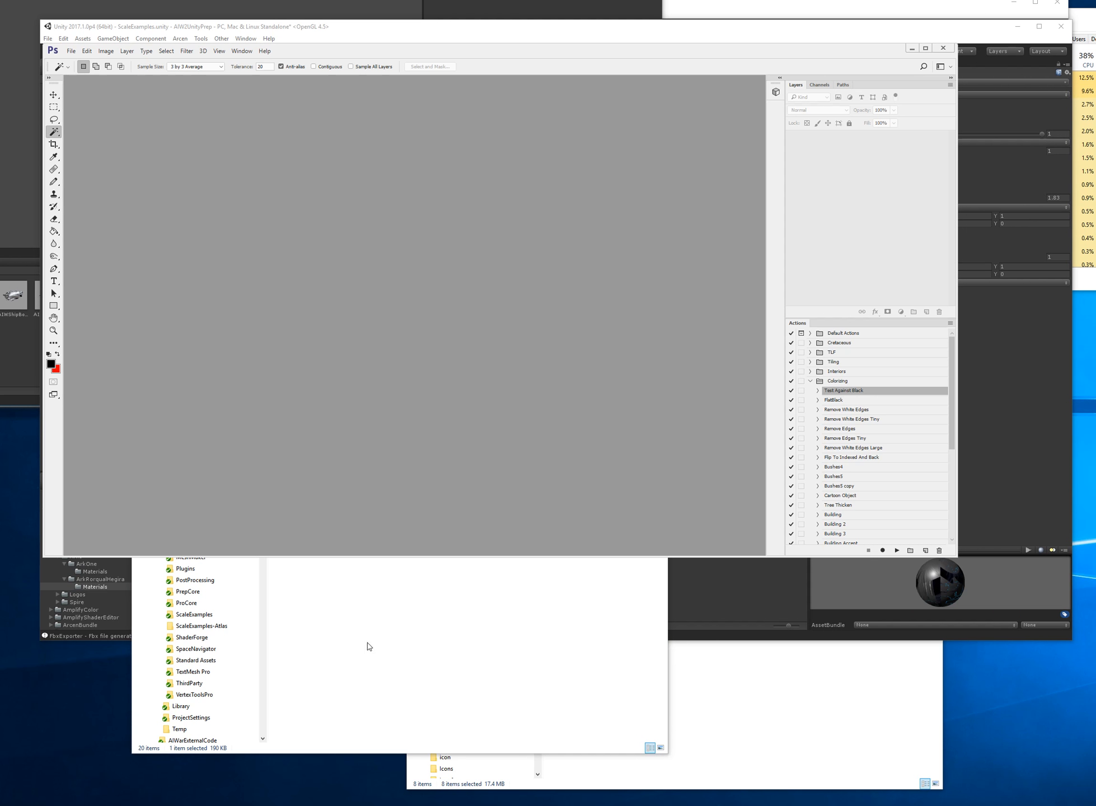
{"action": "left_click", "coordinate": [369, 647]}
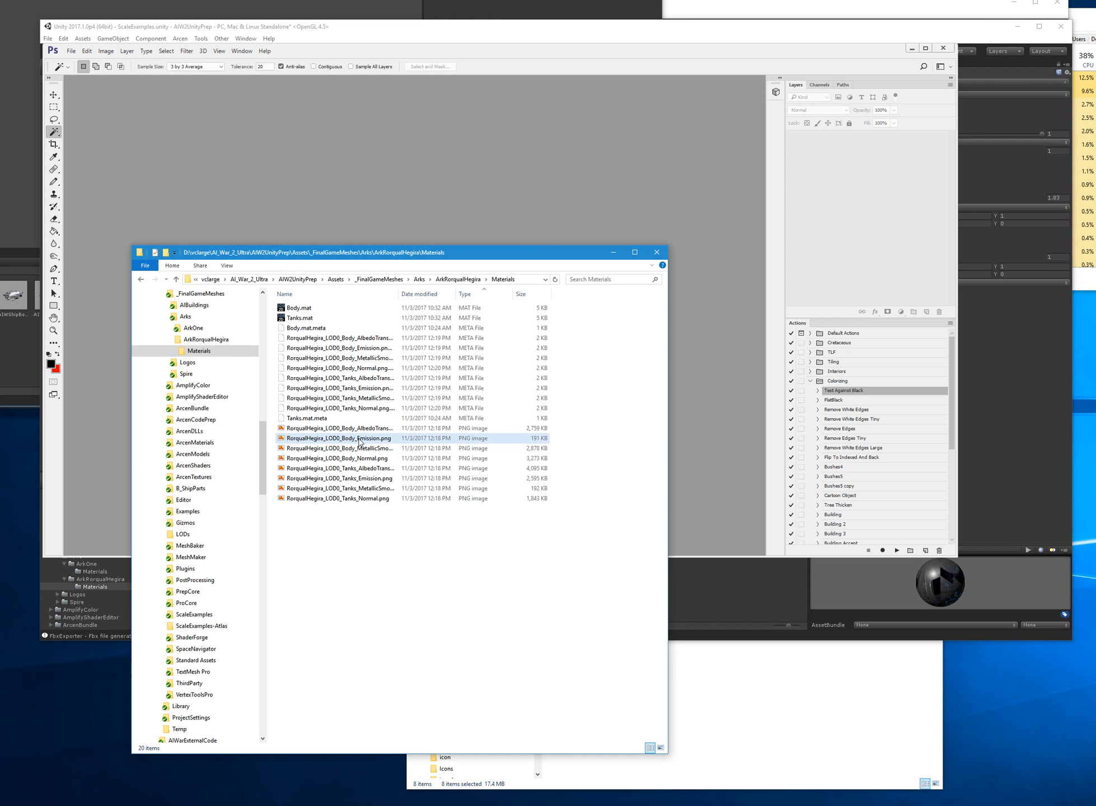
{"action": "left_click_drag", "start_coordinate": [380, 438], "coordinate": [696, 420]}
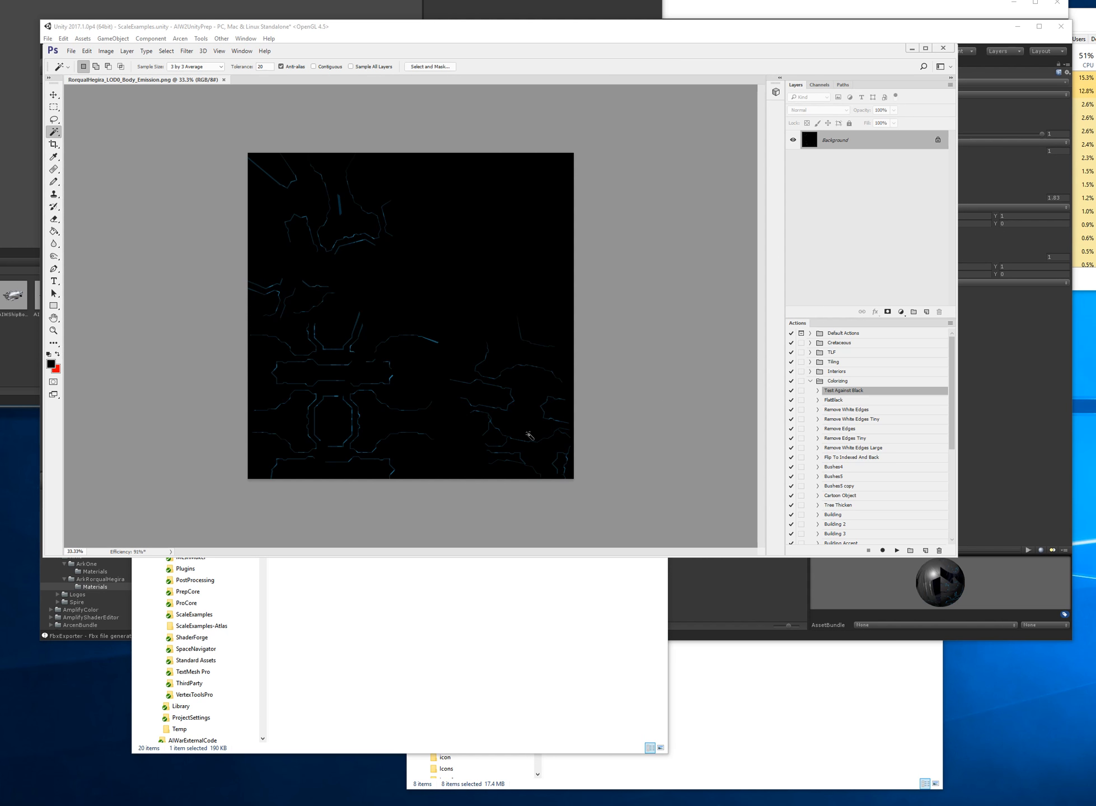
- Select the black background and dimmest lines with a low-tolerance Magic Wand, darken them to about -60 lightness with Hue/Saturation, and deselect
{"action": "scroll", "coordinate": [275, 463], "scroll_direction": "up", "scroll_amount": 3, "text": "alt"}
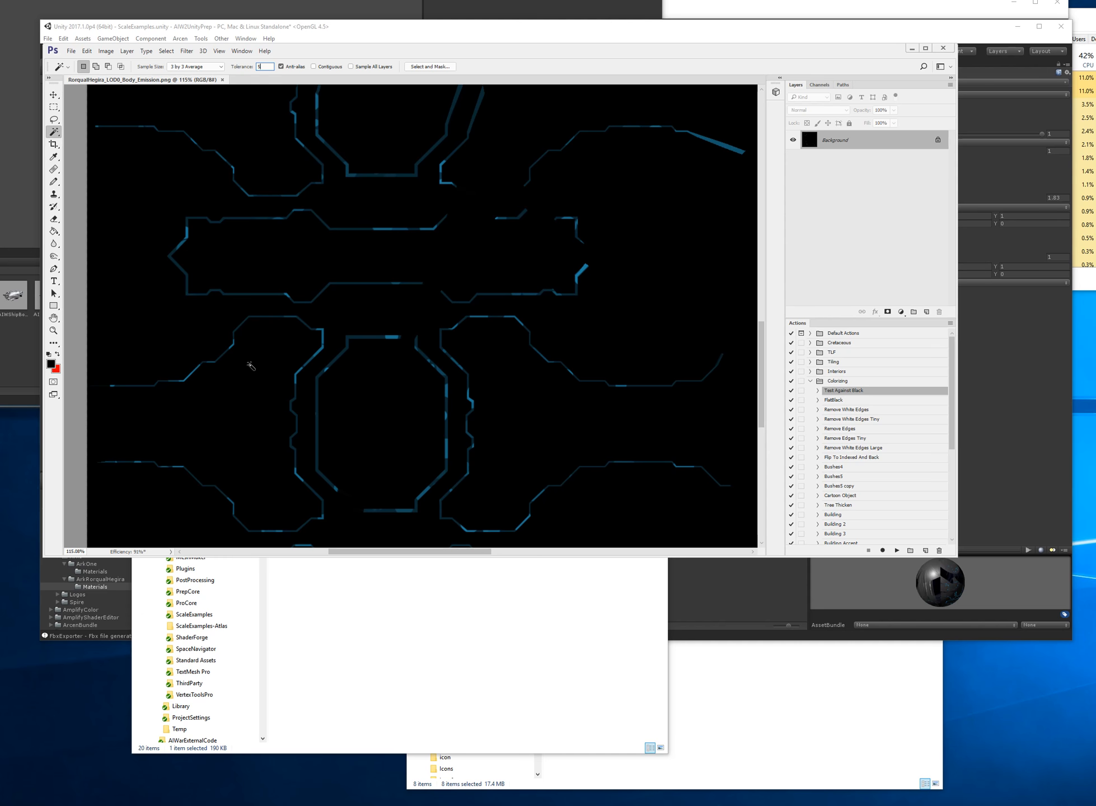
{"action": "left_click", "coordinate": [206, 365]}
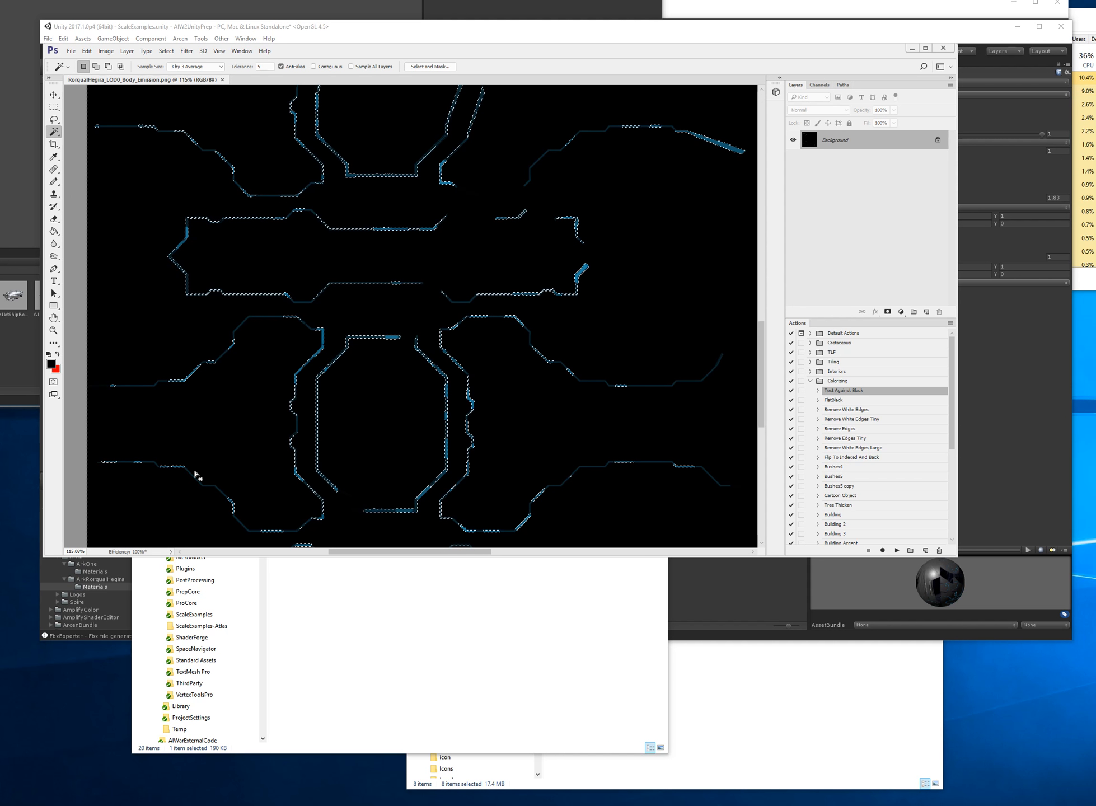
{"action": "key", "text": "i"}
{"action": "left_click_drag", "start_coordinate": [466, 88], "coordinate": [442, 95]}
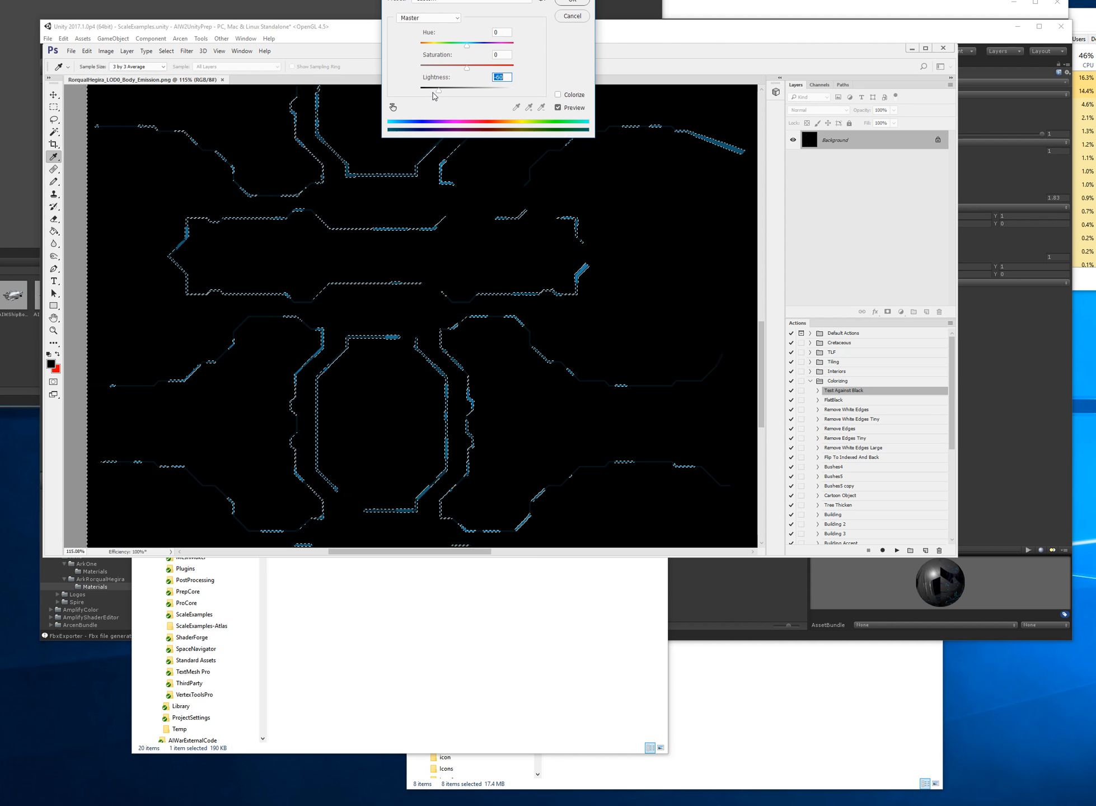
{"action": "left_click", "coordinate": [571, 3]}
{"action": "key", "text": "w"}
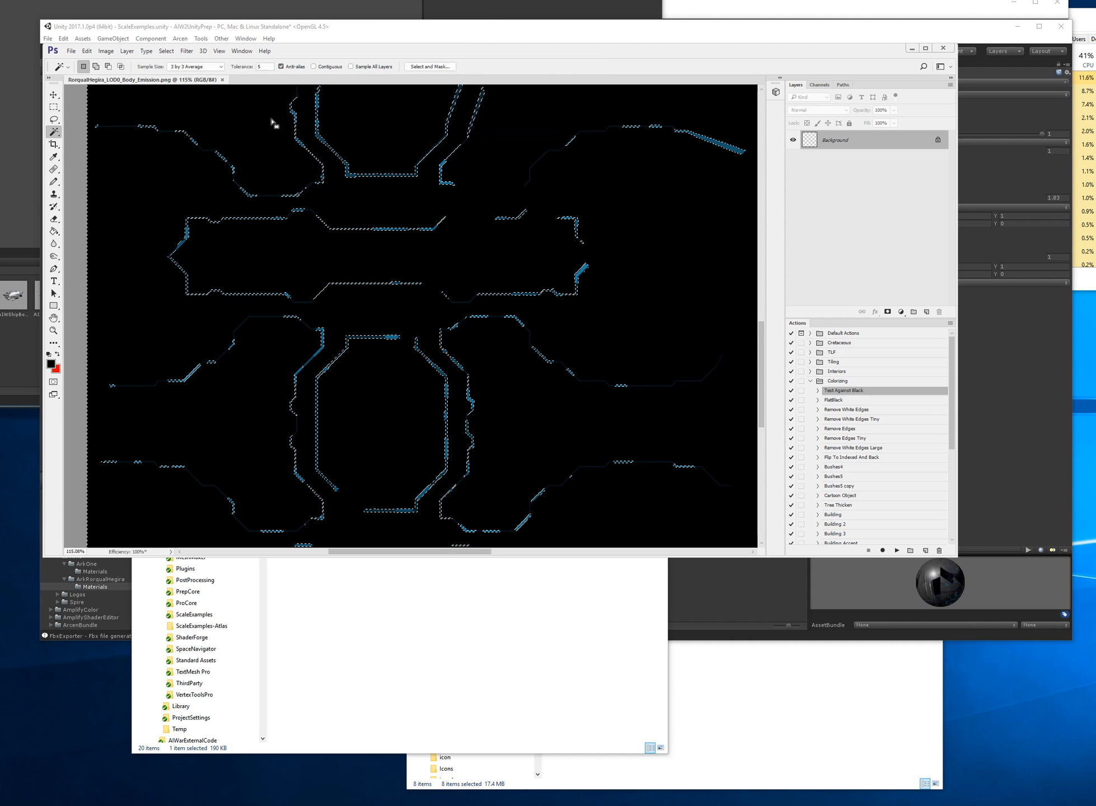
{"action": "left_click", "coordinate": [54, 107]}
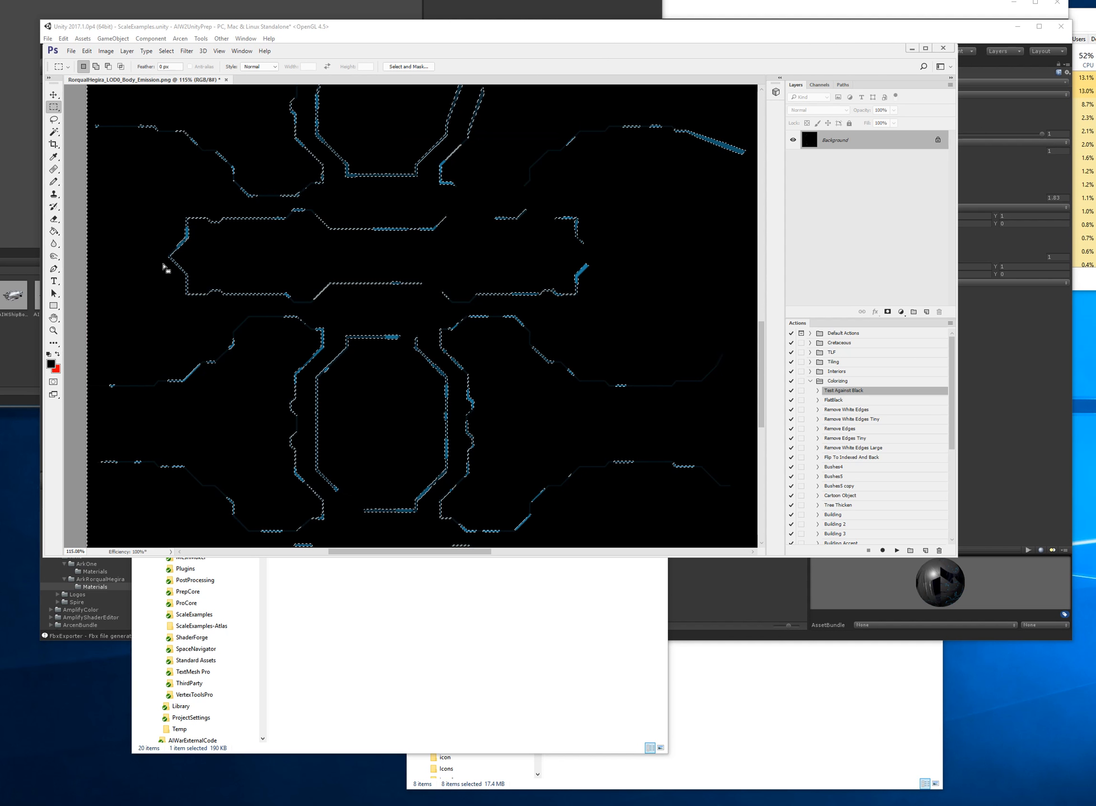
{"action": "left_click", "coordinate": [249, 365]}
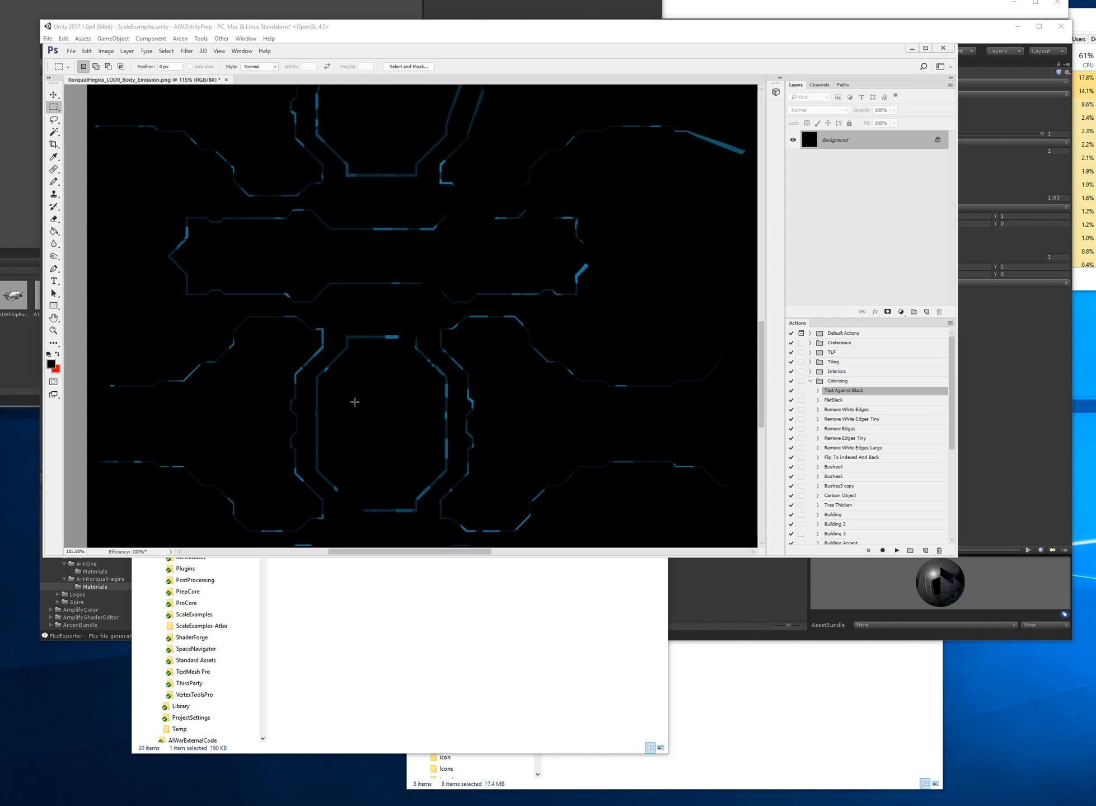
- Reselect everything but the brightest line segments with the Magic Wand, lower the selection's lightness to -47, and deselect
{"action": "left_click", "coordinate": [54, 132]}
{"action": "scroll", "coordinate": [328, 374], "scroll_direction": "up", "scroll_amount": 3, "text": "alt"}
{"action": "left_click", "coordinate": [350, 353]}
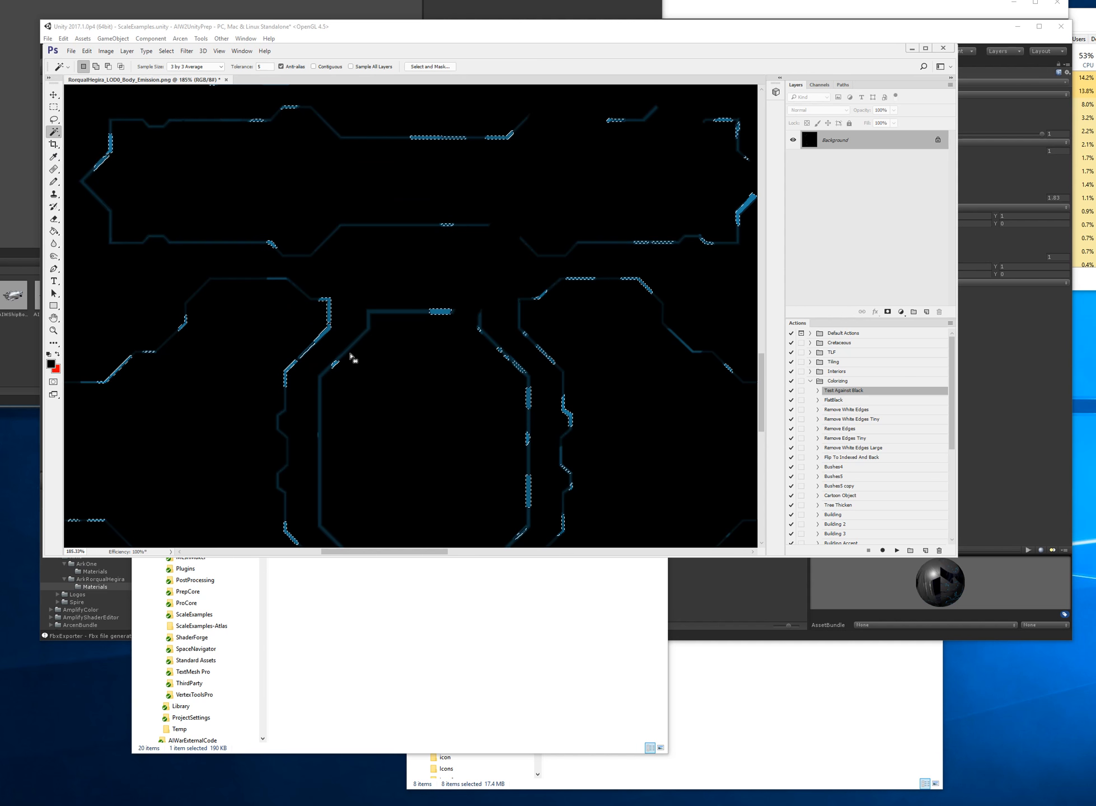
{"action": "scroll", "coordinate": [414, 479], "scroll_direction": "down", "scroll_amount": 3, "text": "alt"}
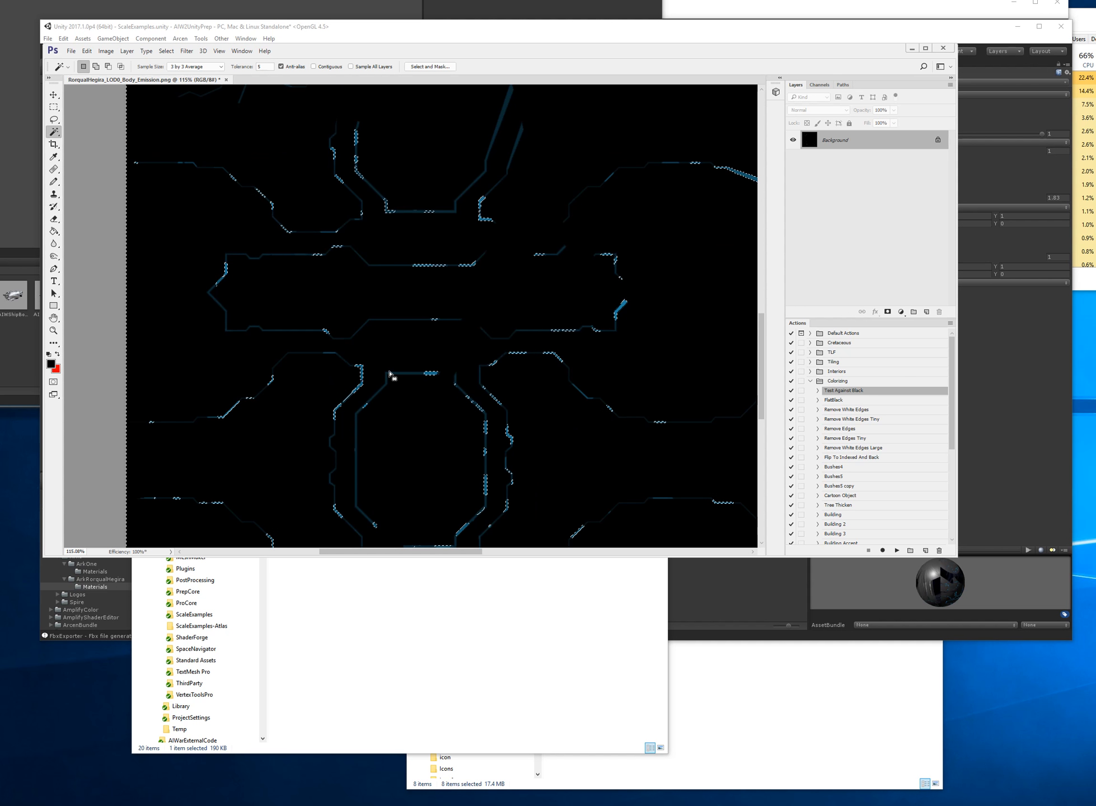
{"action": "key", "text": "i"}
{"action": "mouse_move", "coordinate": [466, 88]}
{"action": "left_mouse_down"}
{"action": "mouse_move", "coordinate": [476, 89]}
{"action": "mouse_move", "coordinate": [446, 97]}
{"action": "left_mouse_up"}
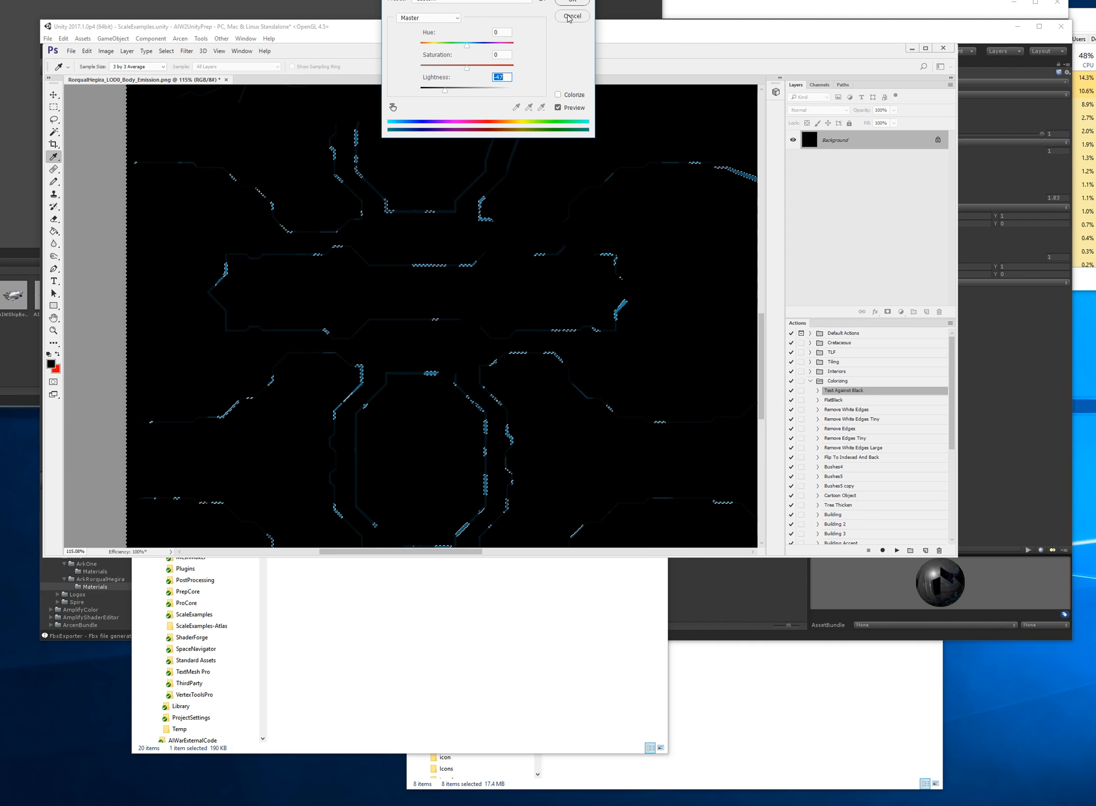
{"action": "key", "text": "Return"}
{"action": "key", "text": "w"}
{"action": "left_click", "coordinate": [54, 106]}
{"action": "left_click", "coordinate": [120, 134]}
- Save and close the Body emission map, and switch back to Unity
{"action": "key", "text": "ctrl+s"}
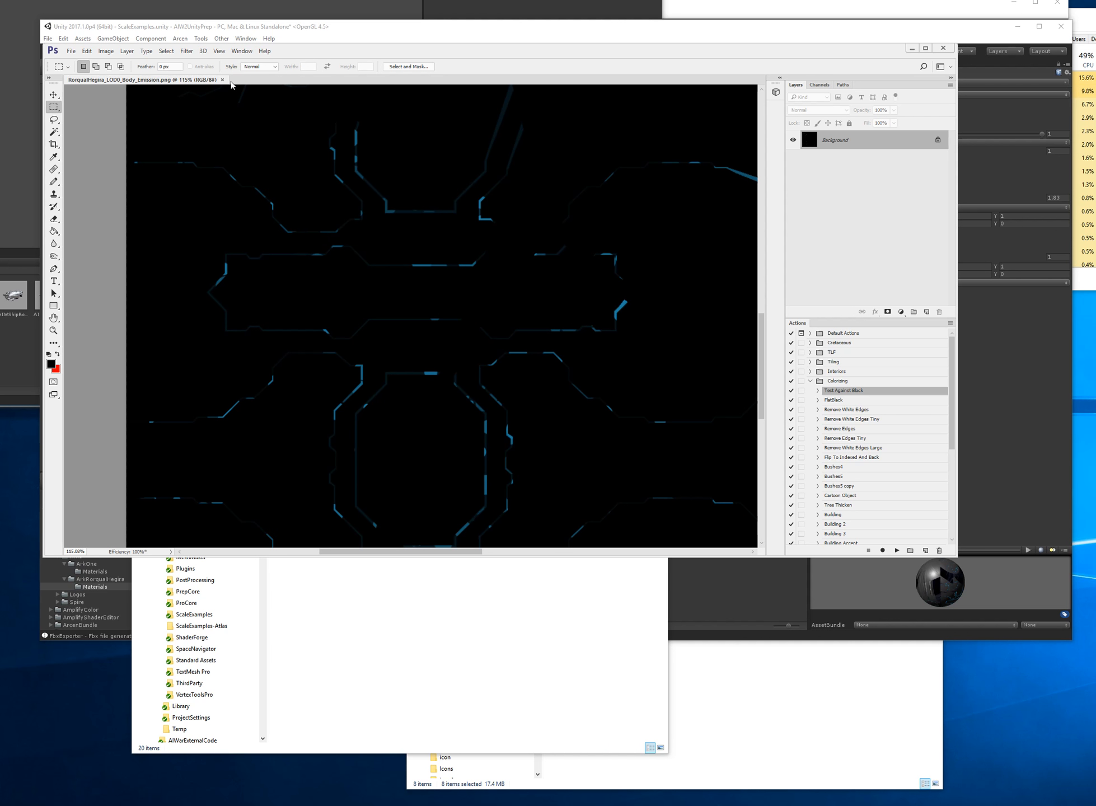
{"action": "left_click", "coordinate": [222, 81]}
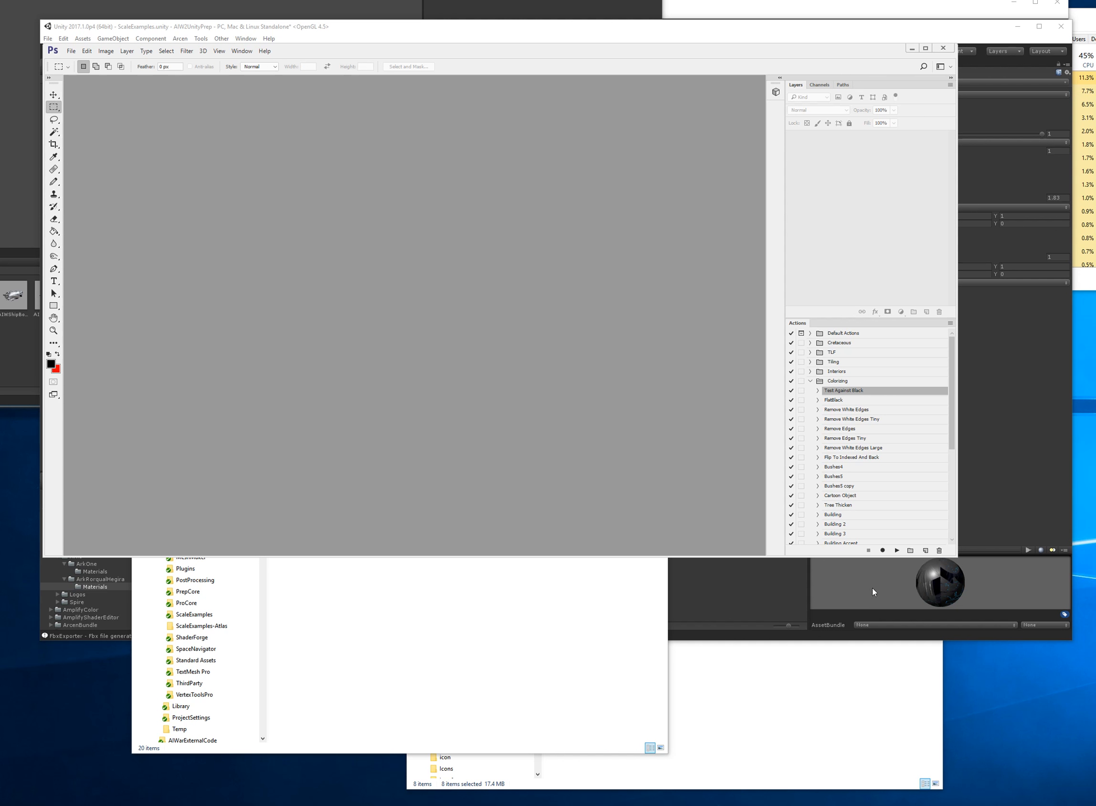
{"action": "left_click", "coordinate": [967, 495]}
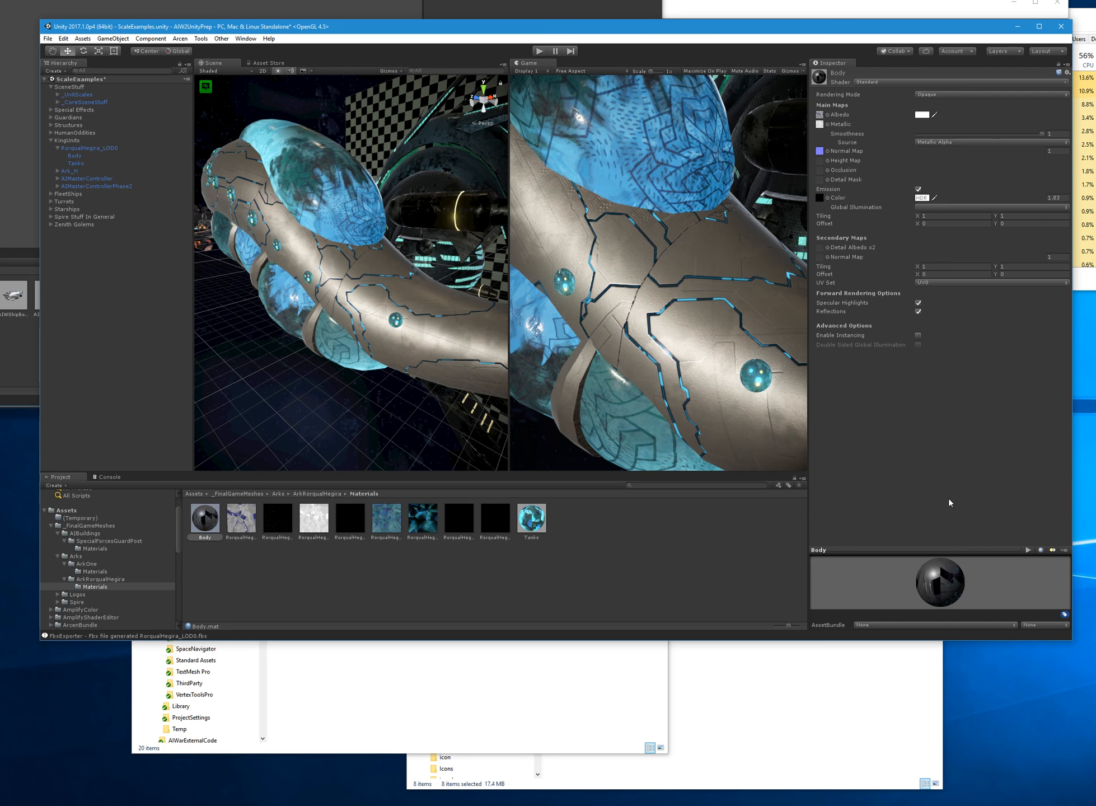
- Tint the Body material's emission colour deep blue, about 1E45FF with hue 229, and raise its brightness to 3.23
{"action": "left_click_drag", "start_coordinate": [345, 309], "coordinate": [384, 319], "text": "alt"}
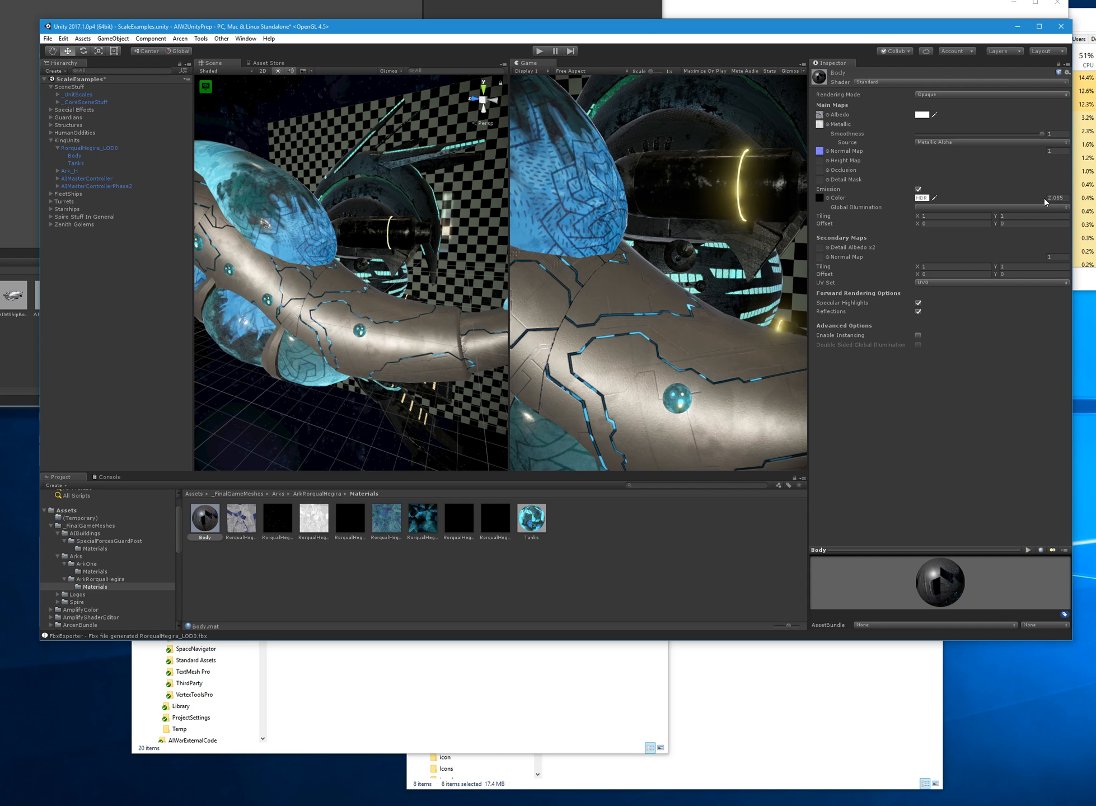
{"action": "left_click", "coordinate": [923, 198]}
{"action": "left_click_drag", "start_coordinate": [603, 482], "coordinate": [603, 477]}
{"action": "left_click", "coordinate": [579, 479]}
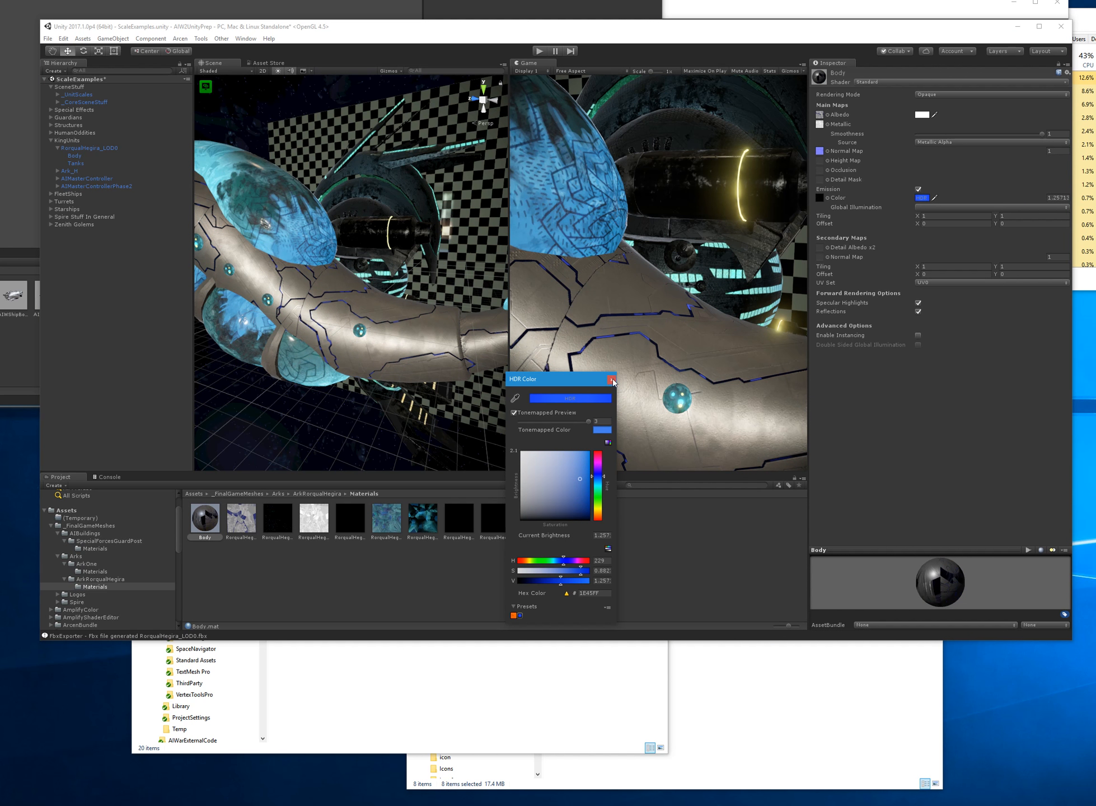
{"action": "left_click", "coordinate": [611, 381]}
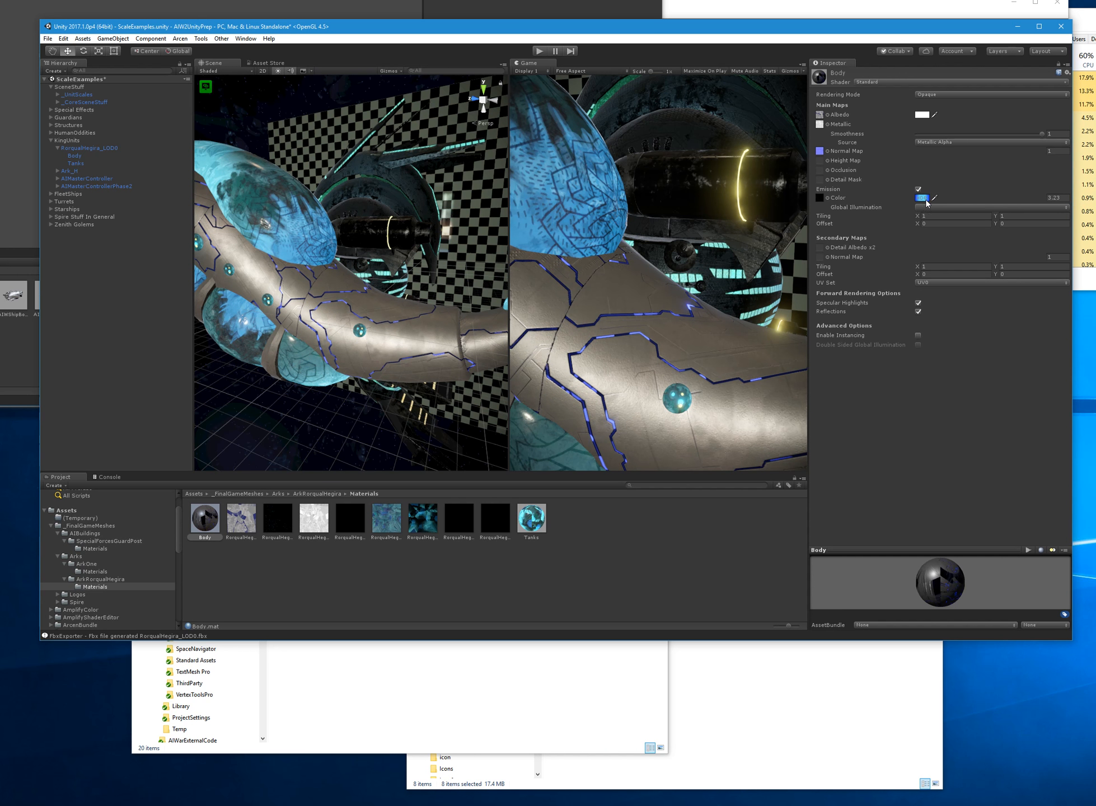
- Shift the Body material's emission colour to hue 209, about 1E8FFF, and set its brightness to 3.358
{"action": "left_click", "coordinate": [921, 197]}
{"action": "left_click_drag", "start_coordinate": [598, 480], "coordinate": [600, 484]}
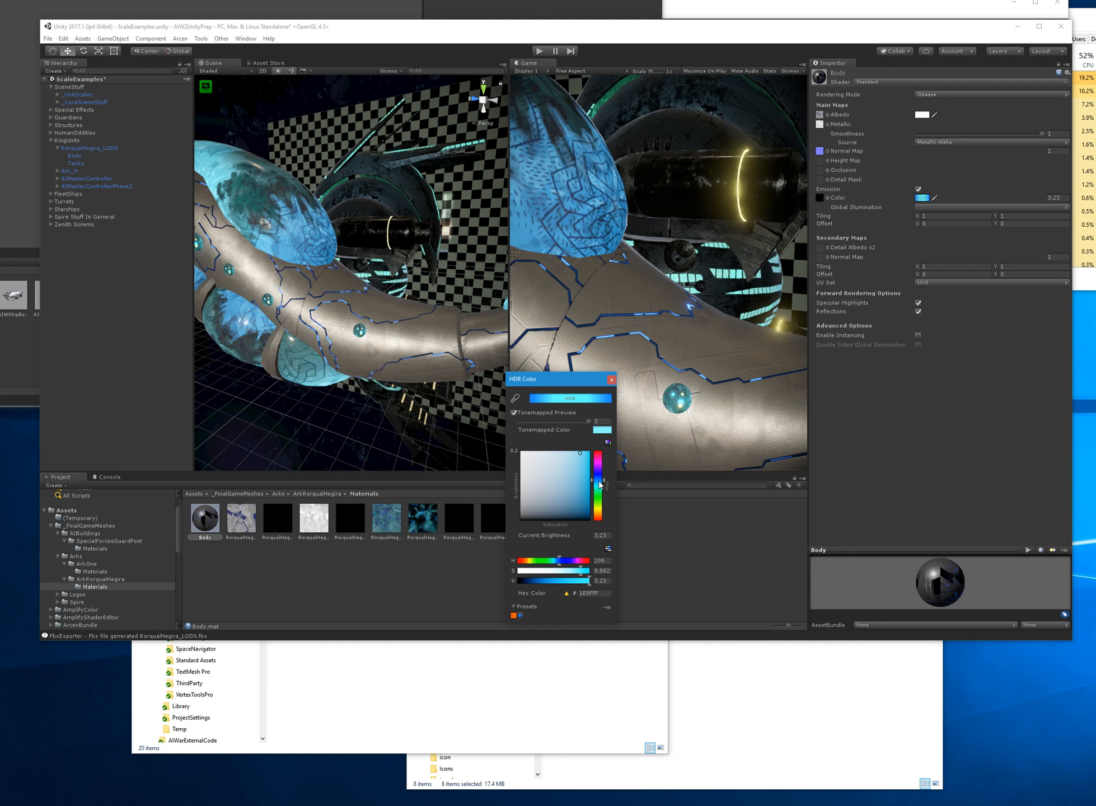
{"action": "left_click", "coordinate": [612, 380]}
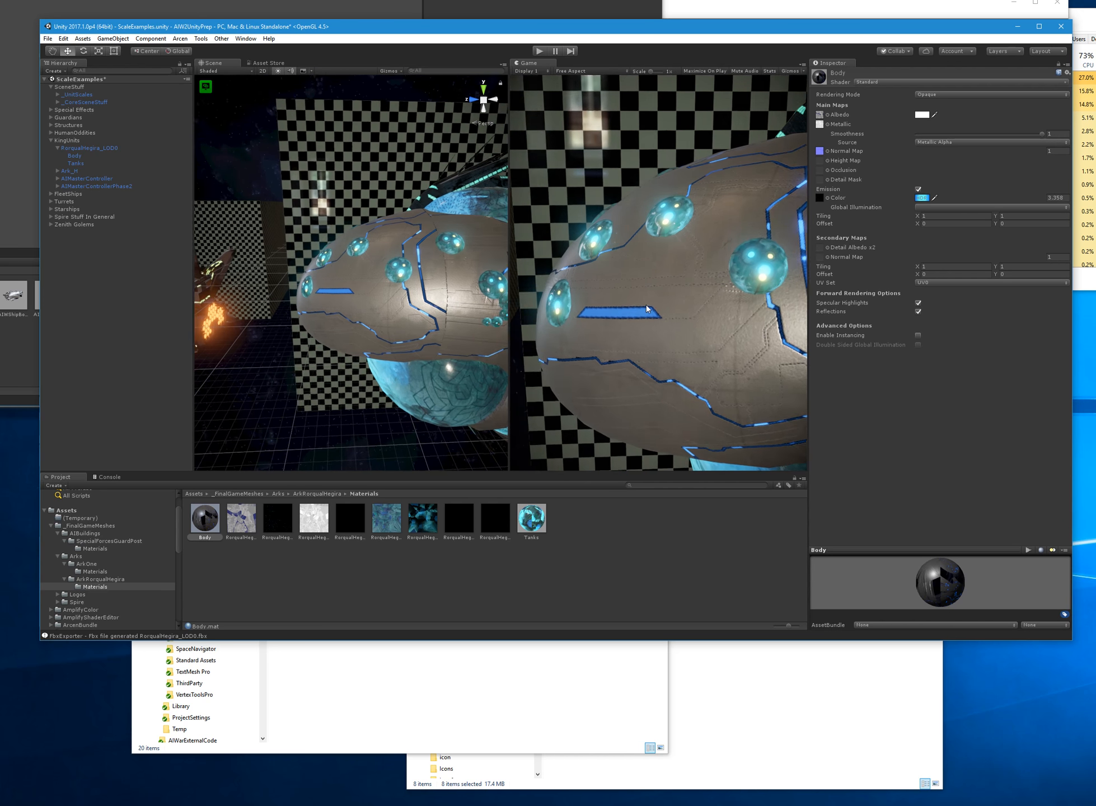
- Reopen the Body emission map in Photoshop and enclose the isolated vertical strip near the map's upper edge in a rectangular selection
{"action": "left_click", "coordinate": [404, 706]}
{"action": "key", "text": "alt+Tab"}
{"action": "key", "text": "alt+Tab"}
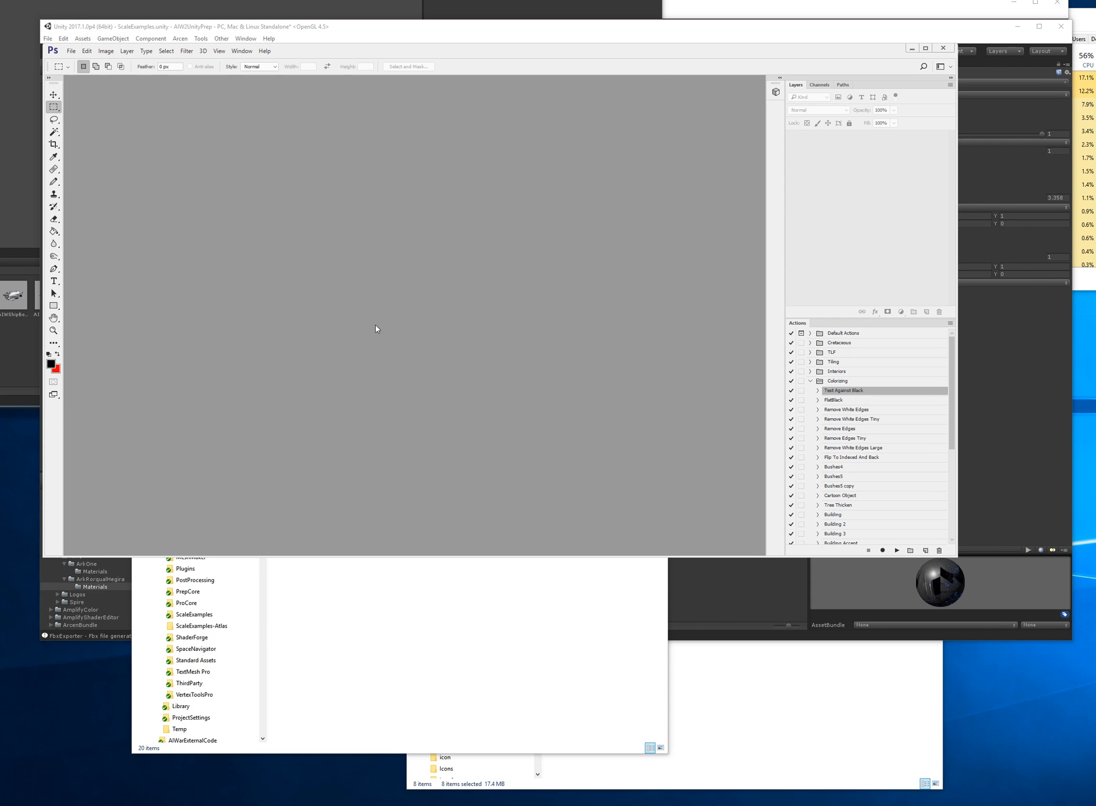
{"action": "key", "text": "alt+Tab"}
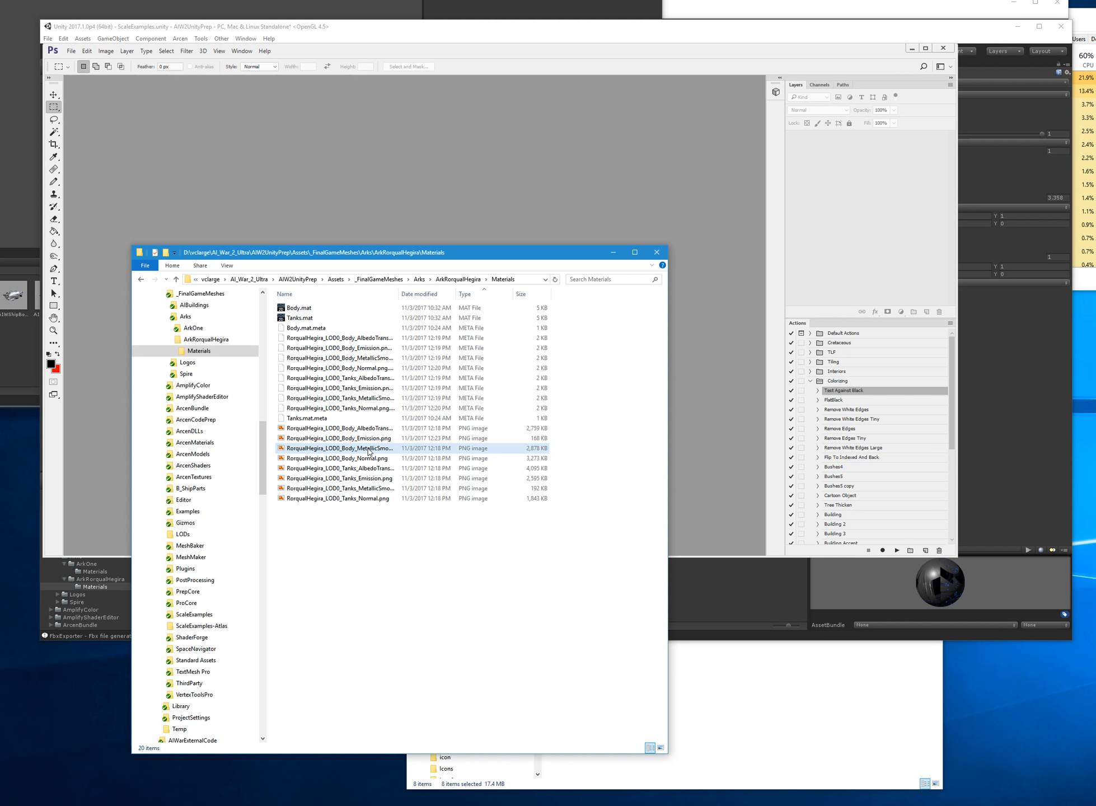
{"action": "left_click_drag", "start_coordinate": [361, 442], "coordinate": [399, 239]}
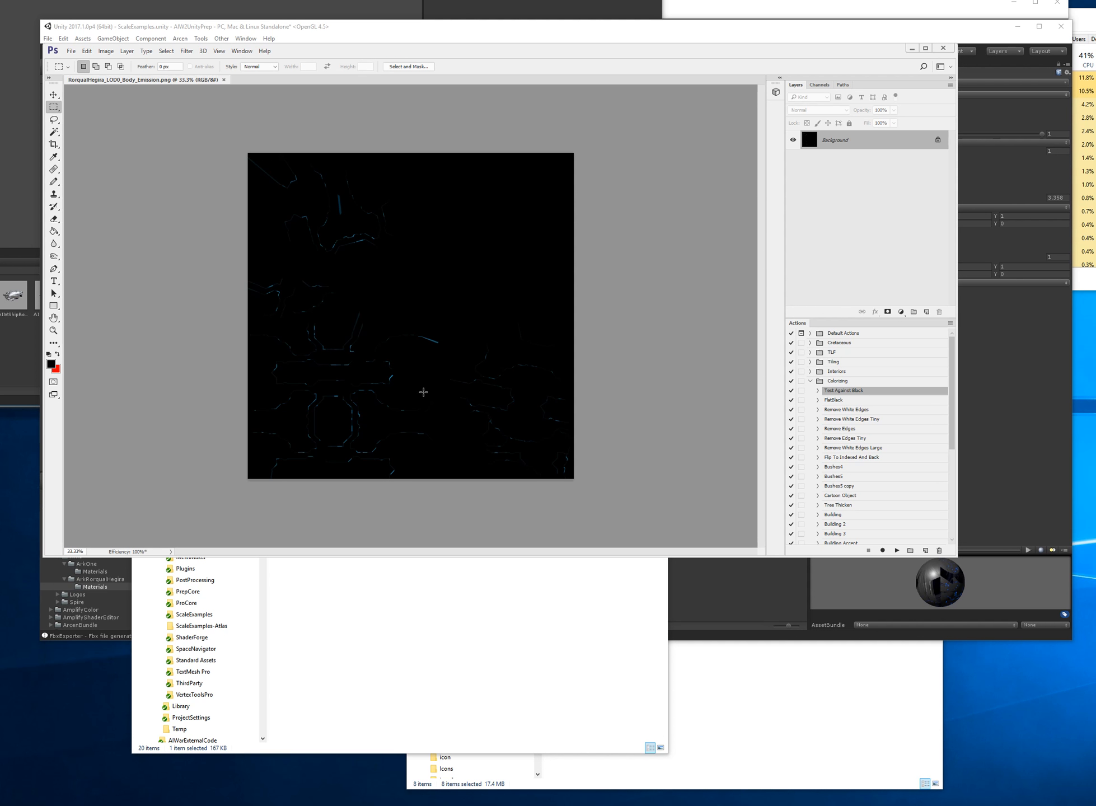
{"action": "scroll", "coordinate": [340, 181], "scroll_direction": "up", "scroll_amount": 13, "text": "alt"}
{"action": "left_click_drag", "start_coordinate": [280, 113], "coordinate": [302, 188]}
{"action": "left_click_drag", "start_coordinate": [274, 110], "coordinate": [307, 196]}
- Try lowering the selected strip's lightness to -100 and check the result on the ship in Unity
{"action": "key", "text": "ctrl+u"}
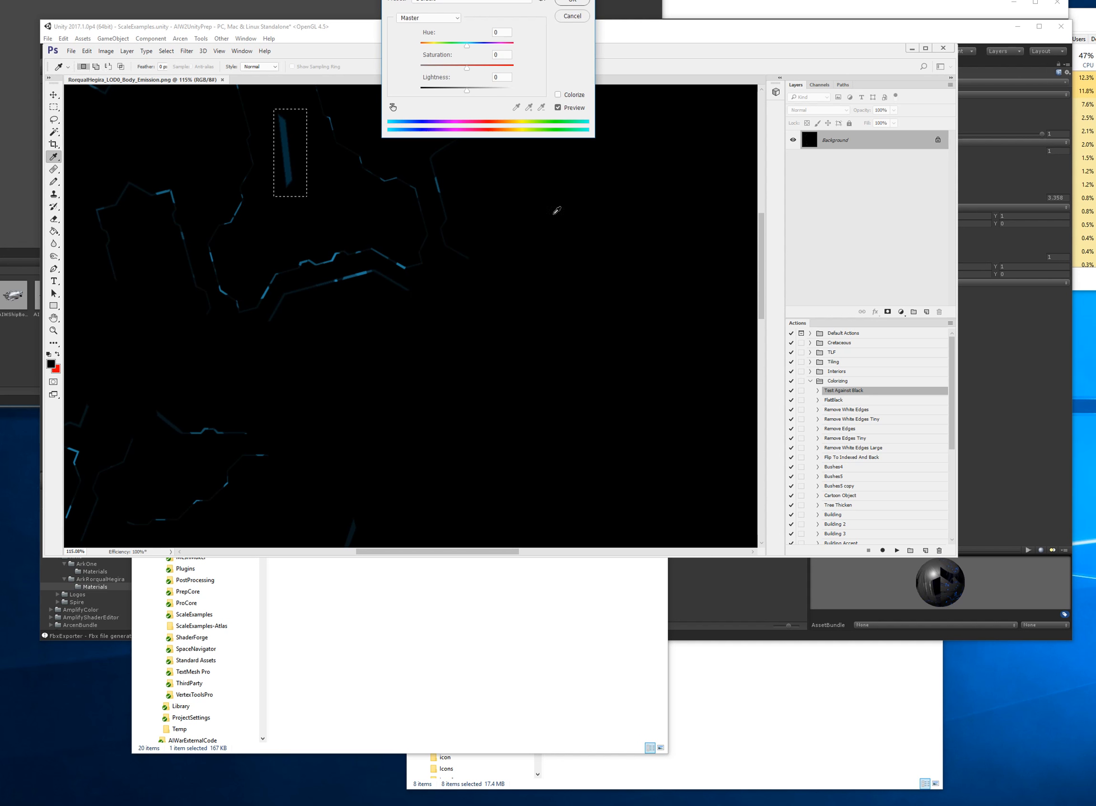
{"action": "left_click_drag", "start_coordinate": [442, 91], "coordinate": [418, 90]}
{"action": "left_click", "coordinate": [568, 8]}
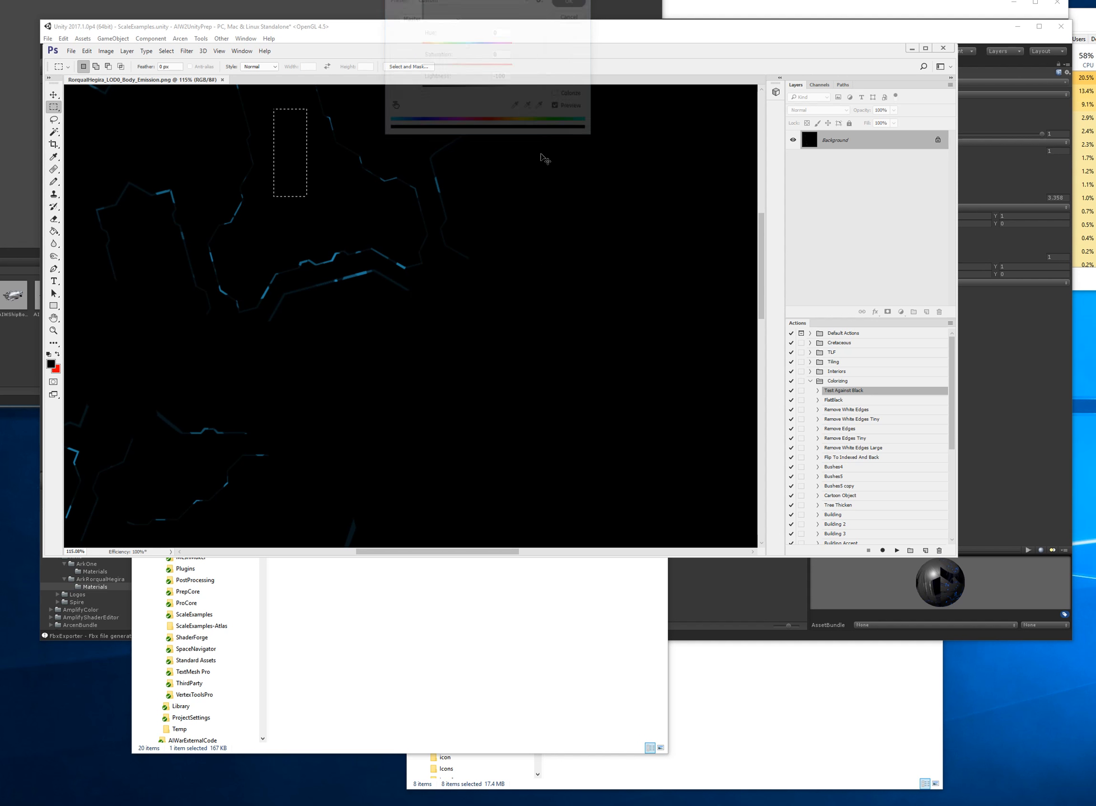
{"action": "left_click", "coordinate": [1040, 490]}
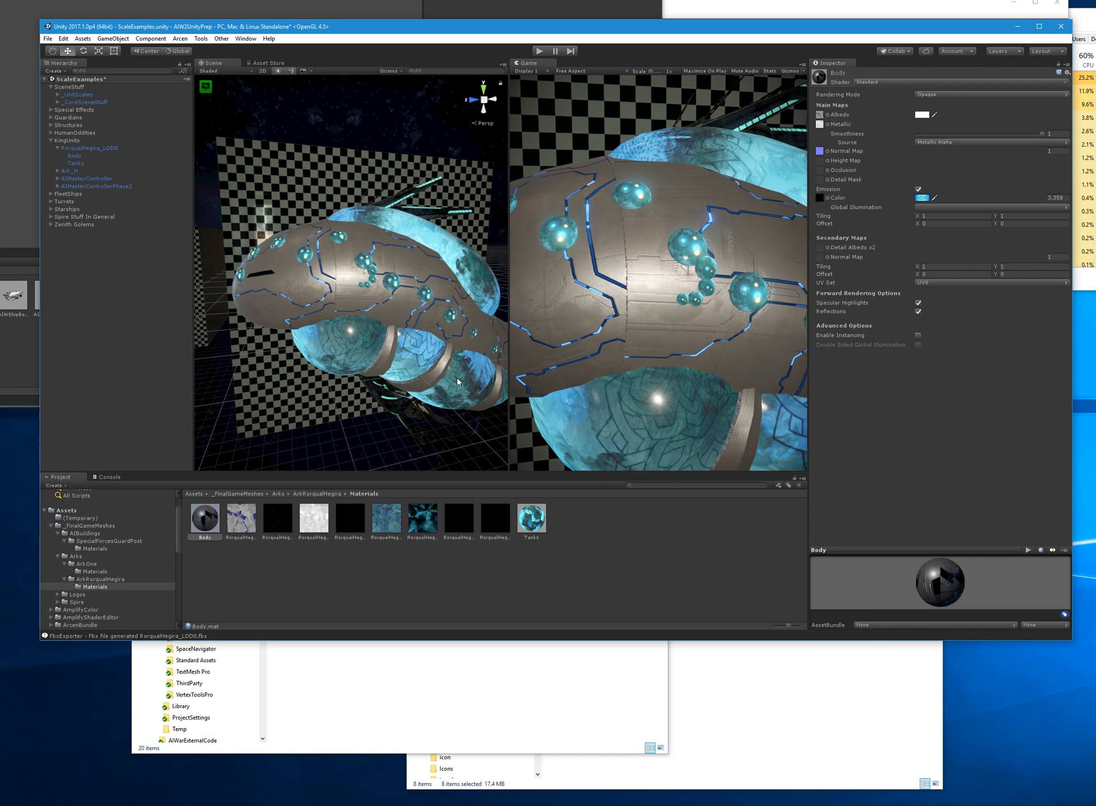
{"action": "key", "text": "alt+Tab"}
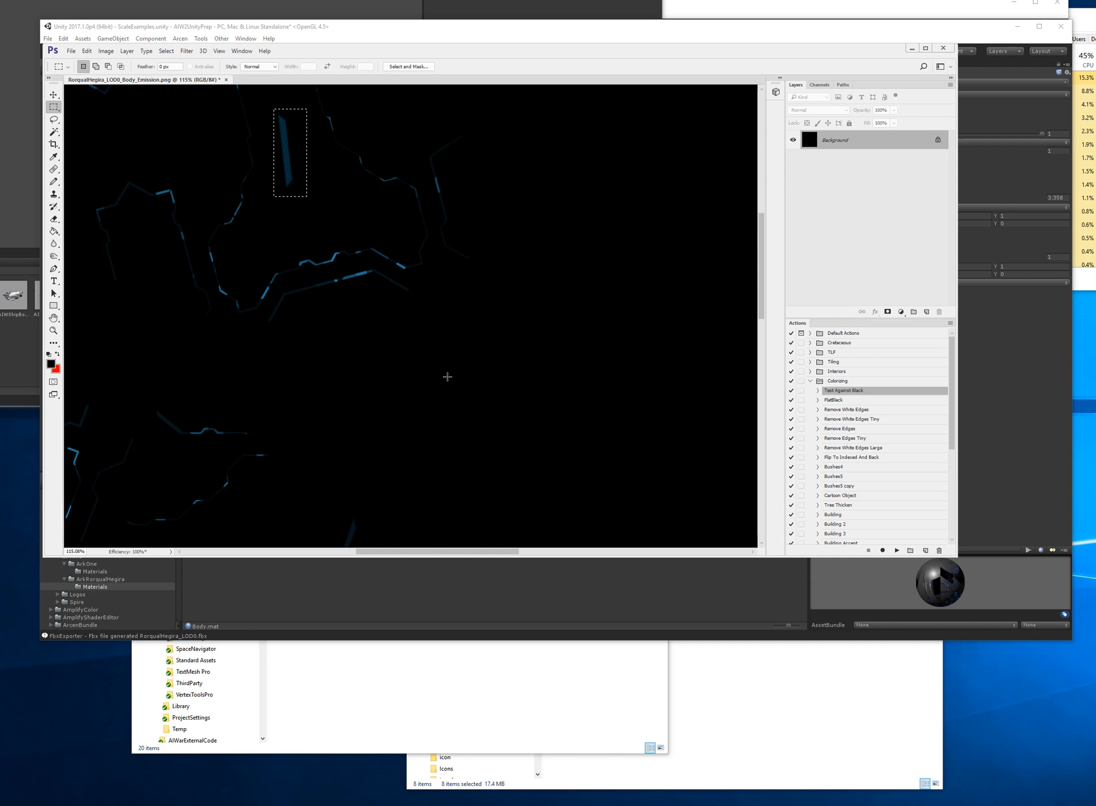
- Lower the selected strip's lightness to about -40 in Photoshop, save the map, and view the ship in Unity
{"action": "key", "text": "ctrl+u"}
{"action": "left_click_drag", "start_coordinate": [448, 91], "coordinate": [452, 95]}
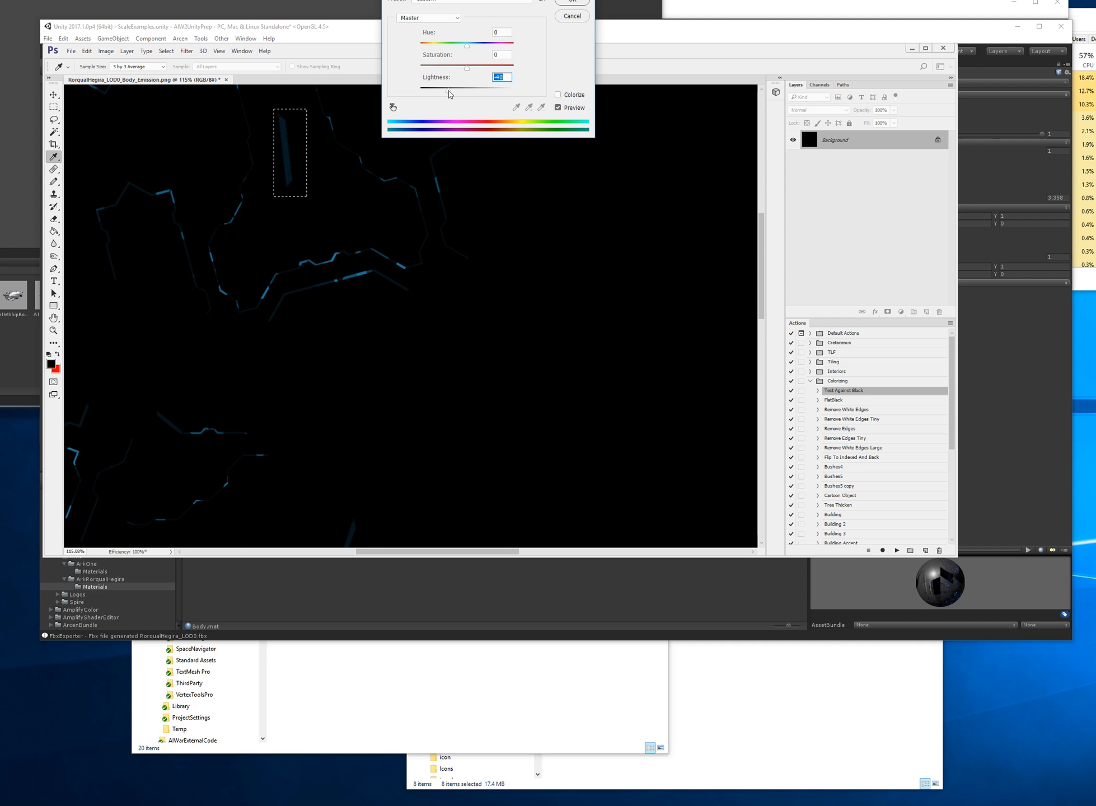
{"action": "left_click", "coordinate": [572, 1]}
{"action": "left_click", "coordinate": [620, 582]}
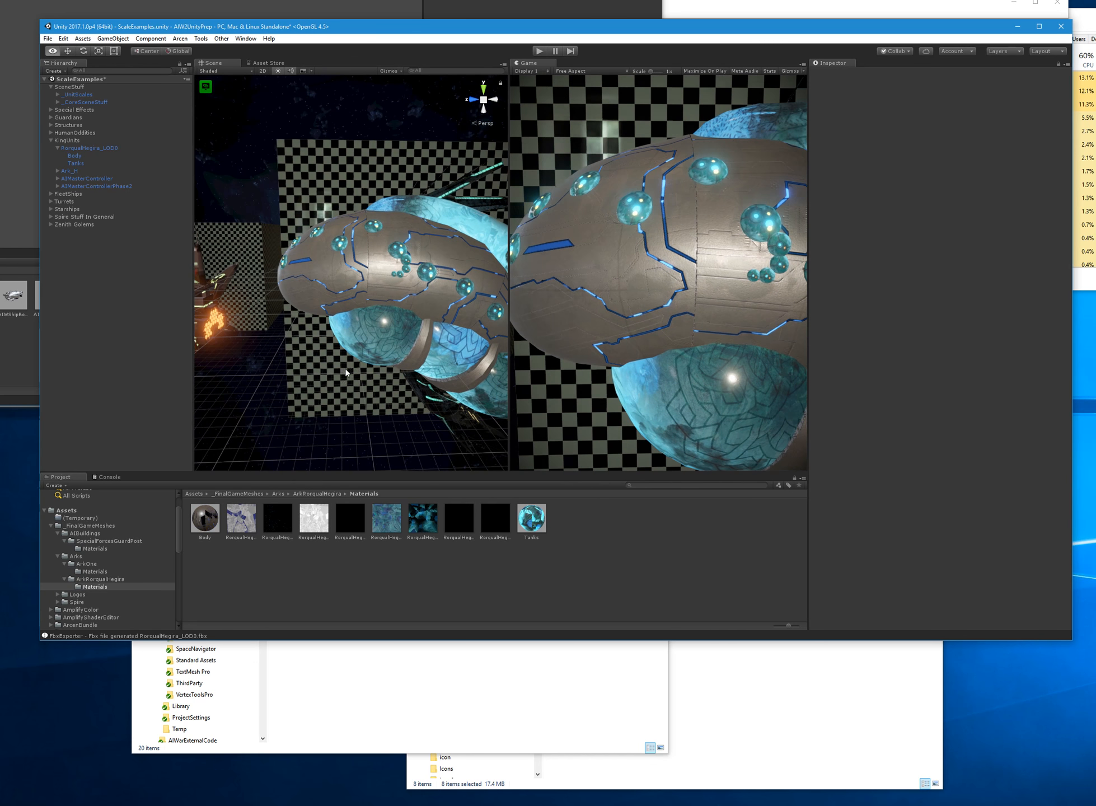
- Darken the selected strip again in Photoshop with a lightness of -24 and check the ship's nose in Unity
{"action": "key", "text": "alt+Tab"}
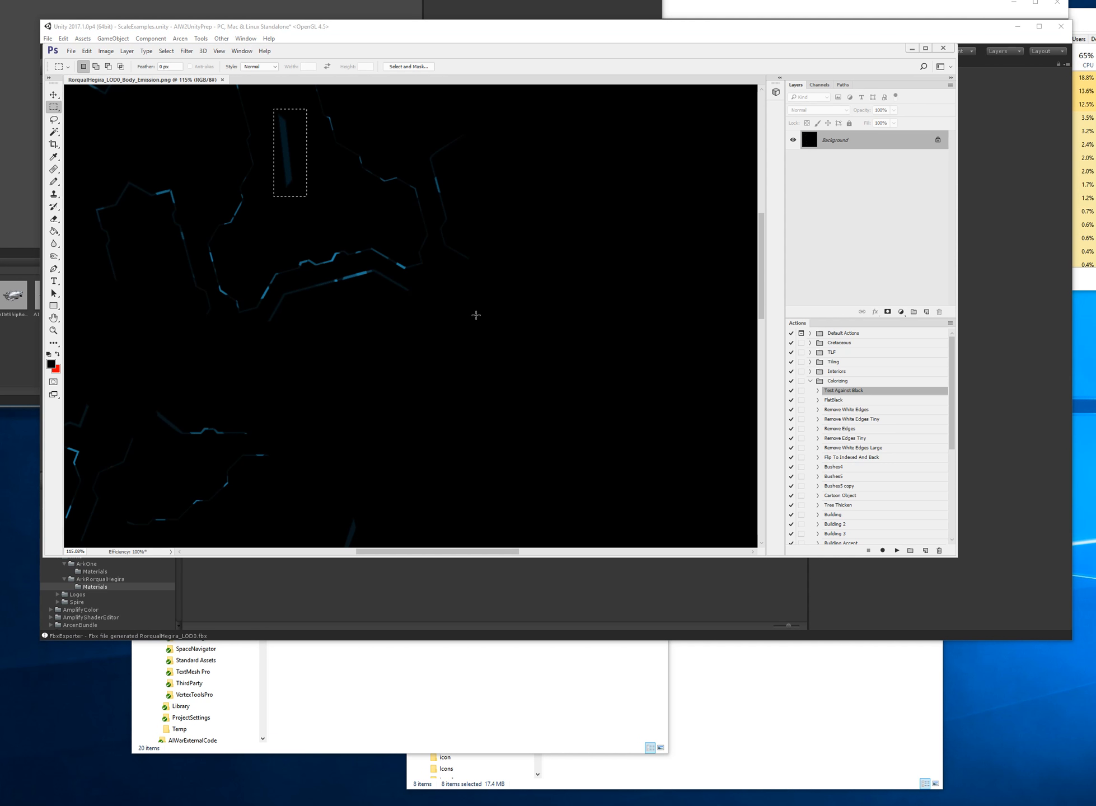
{"action": "key", "text": "ctrl+u"}
{"action": "left_click", "coordinate": [456, 93]}
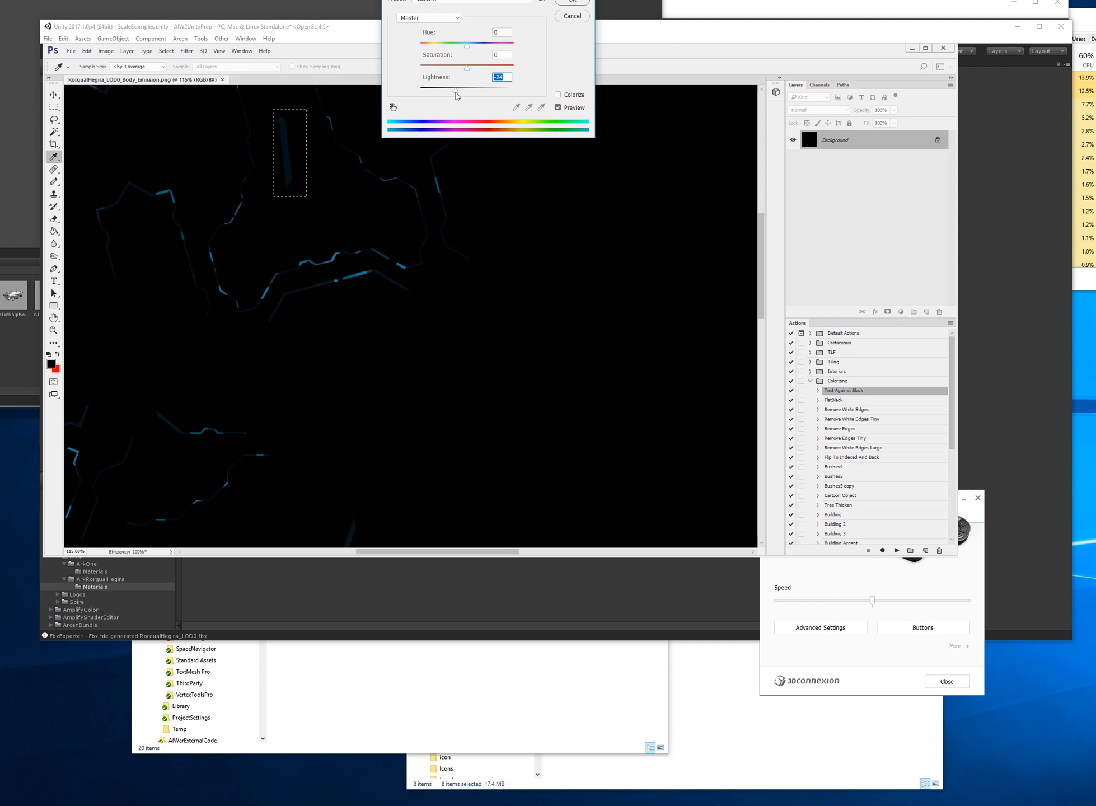
{"action": "left_click", "coordinate": [571, 5]}
{"action": "key", "text": "alt+Tab"}
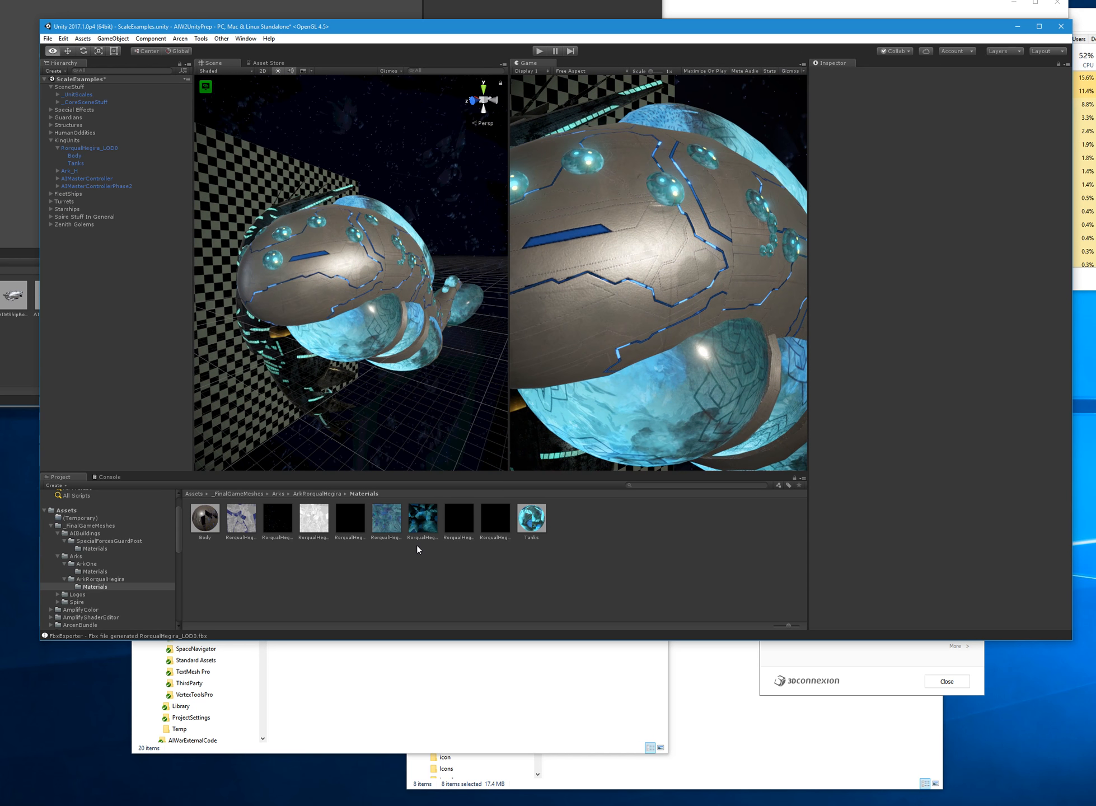
{"action": "key", "text": "alt+Tab"}
{"action": "key", "text": "alt+Tab"}
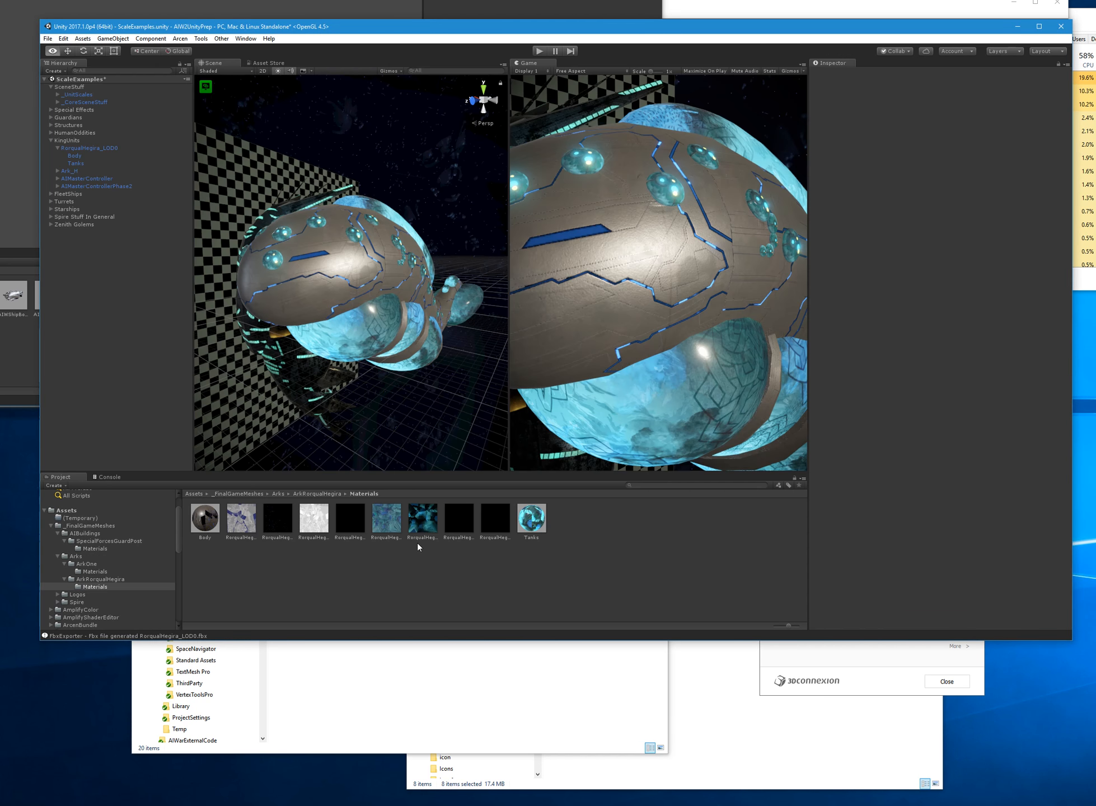
- Return to Photoshop, lower the selected strip's lightness by about -26, save the emission map, and check the ship in Unity
{"action": "key", "text": "alt+Tab"}
{"action": "key", "text": "ctrl+u"}
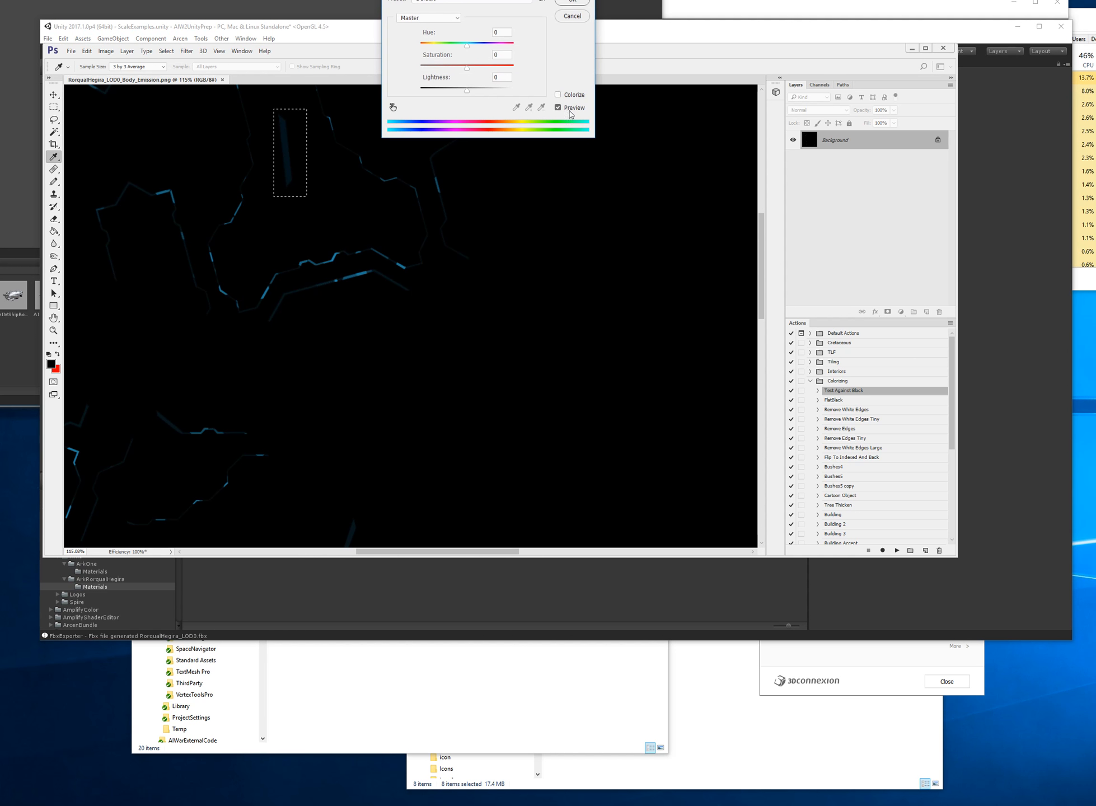
{"action": "left_click_drag", "start_coordinate": [466, 91], "coordinate": [455, 92]}
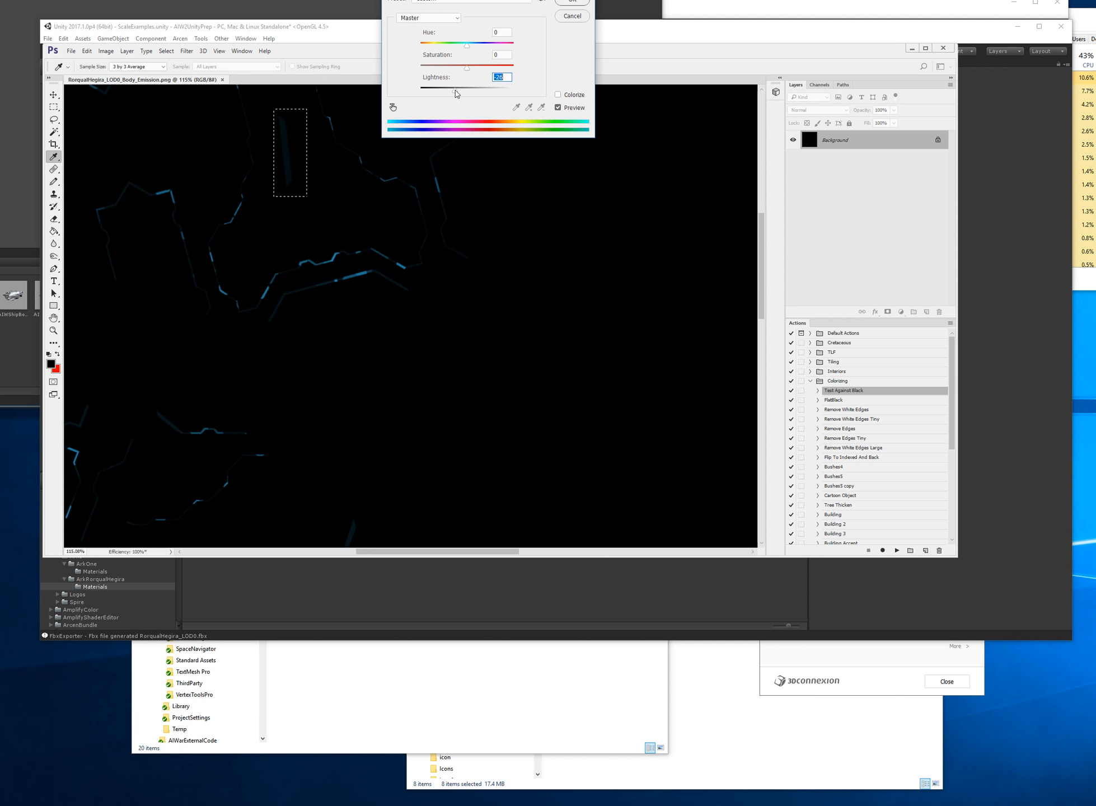
{"action": "left_click", "coordinate": [571, 3]}
{"action": "key", "text": "m"}
{"action": "scroll", "coordinate": [286, 89], "scroll_direction": "up", "scroll_amount": 6, "text": "alt"}
{"action": "key", "text": "ctrl+s"}
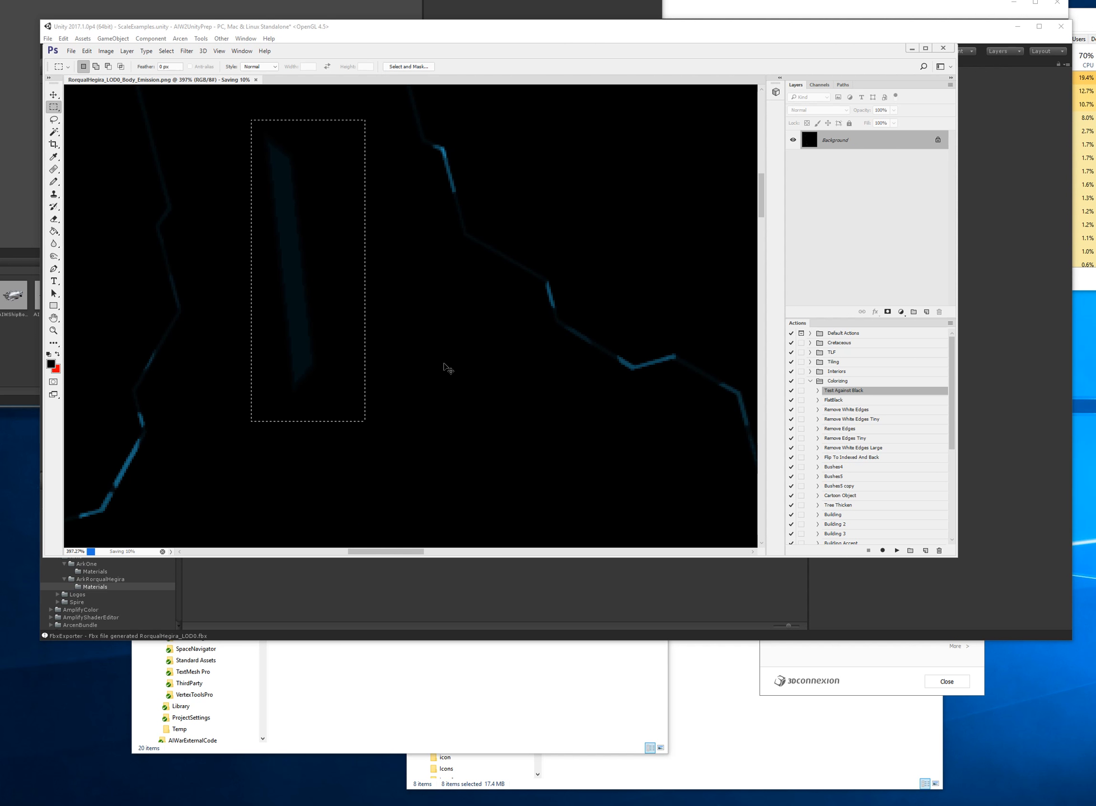
{"action": "key", "text": "alt+Tab"}
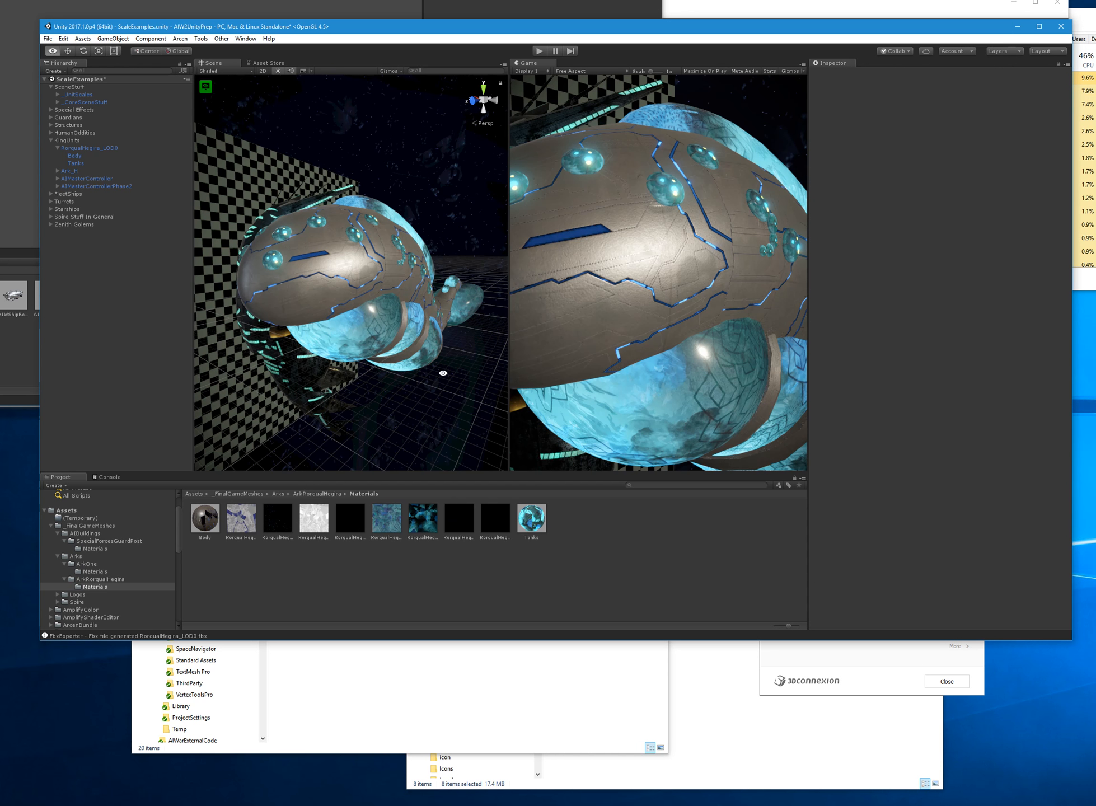
- Darken the selected strip once more in Photoshop with a lightness of about -31, save the map, and view the result in Unity
{"action": "key", "text": "alt+Tab"}
{"action": "scroll", "coordinate": [308, 293], "scroll_direction": "up", "scroll_amount": 4}
{"action": "scroll", "coordinate": [317, 307], "scroll_direction": "down", "scroll_amount": 3}
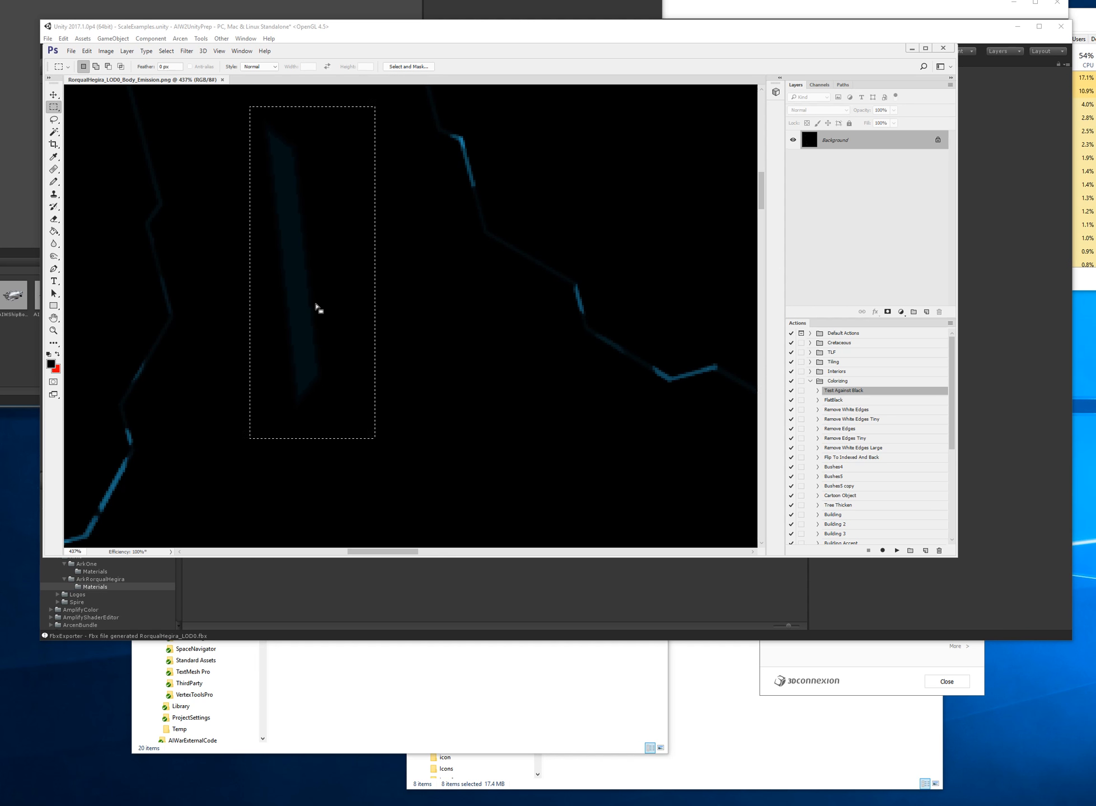
{"action": "key", "text": "ctrl+u"}
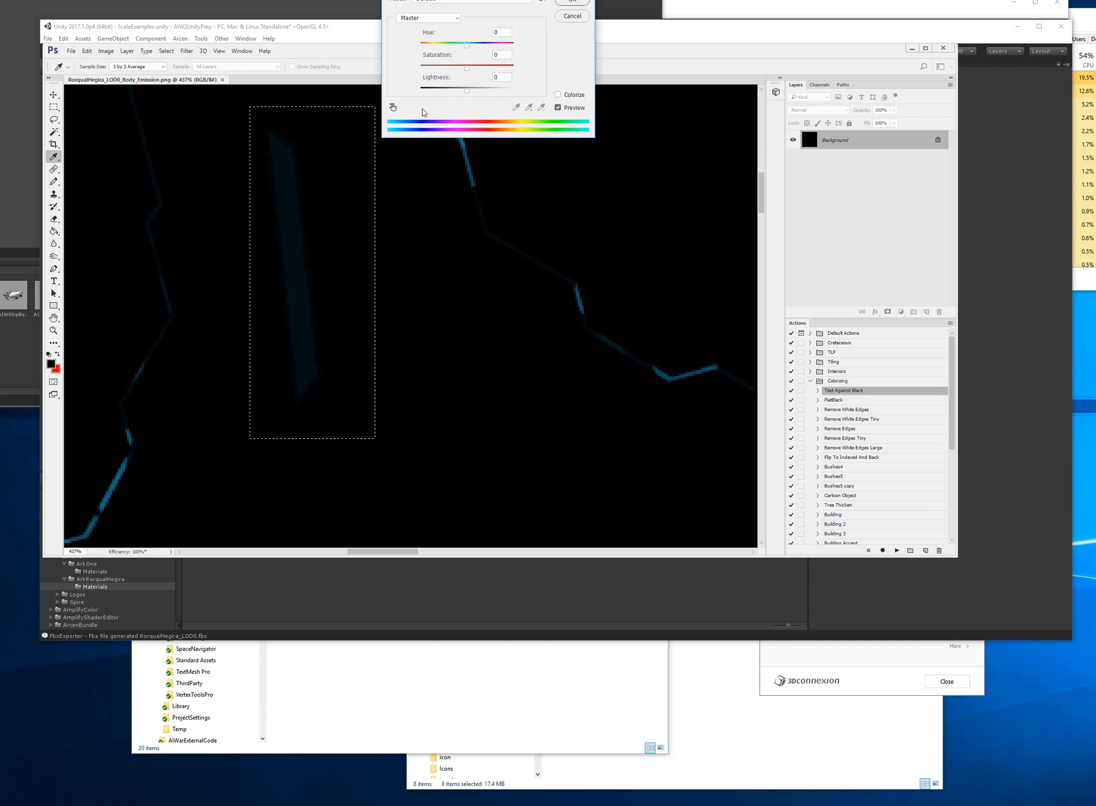
{"action": "left_click_drag", "start_coordinate": [467, 89], "coordinate": [454, 93]}
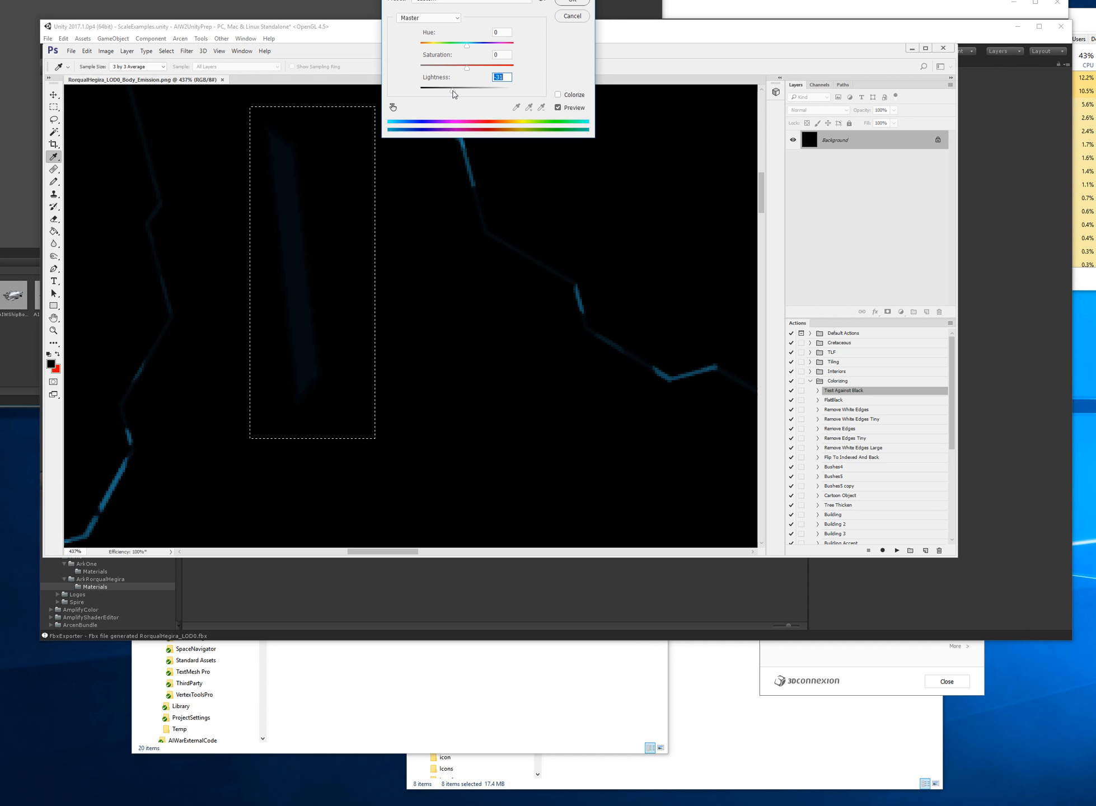
{"action": "left_click", "coordinate": [564, 5]}
{"action": "key", "text": "alt+Tab"}
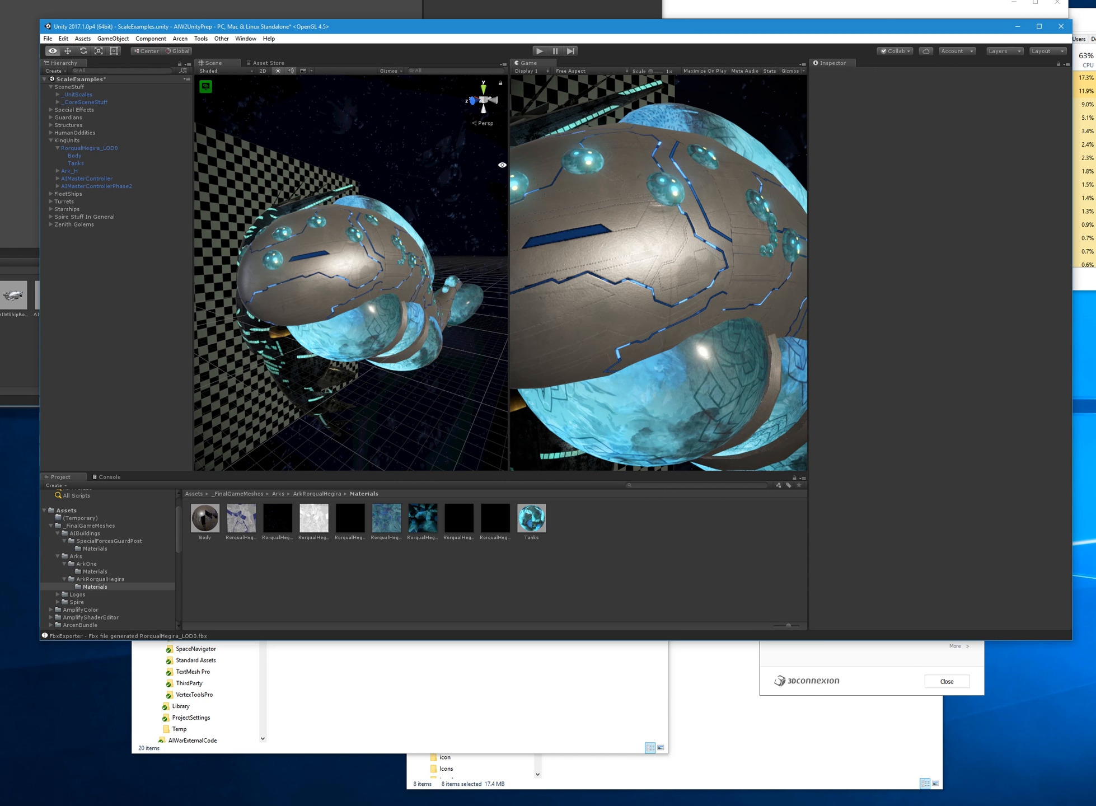
{"action": "key", "text": "alt+Tab"}
{"action": "key", "text": "ctrl+u"}
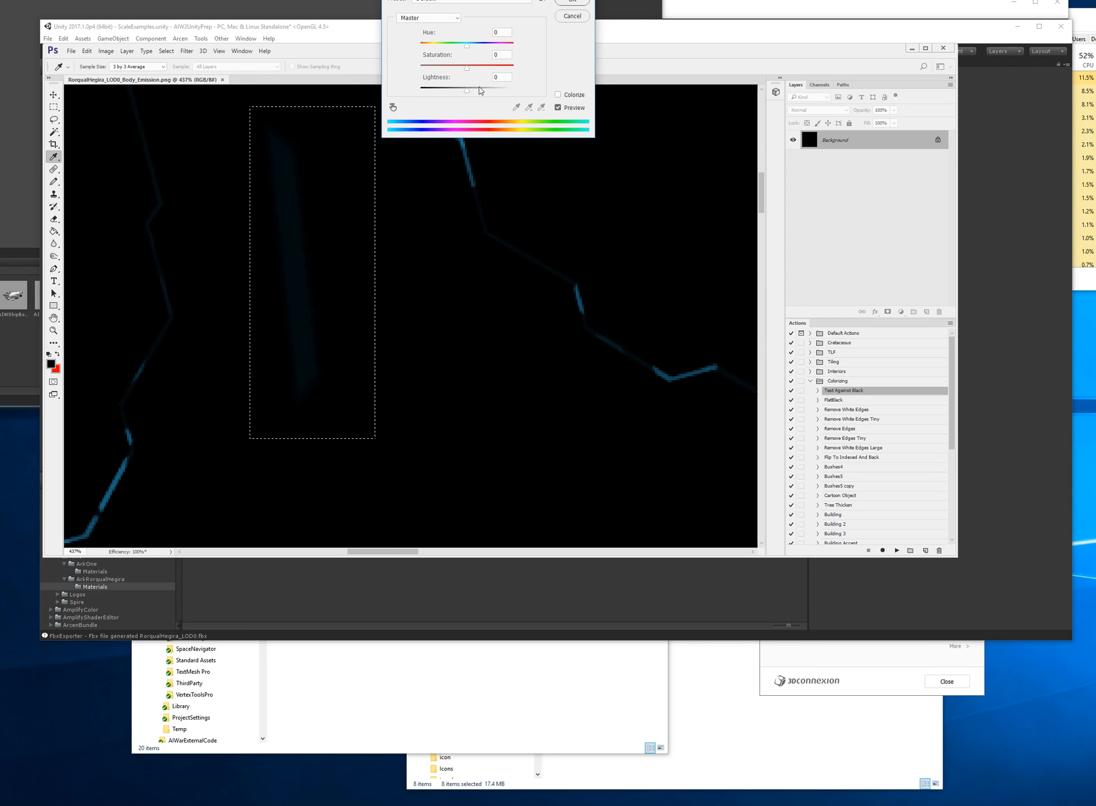
{"action": "left_click", "coordinate": [572, 16]}
- Switch to Unity and darken the Body material's albedo tint from white to a light grey of about C9C9C9
{"action": "key", "text": "alt+Tab"}
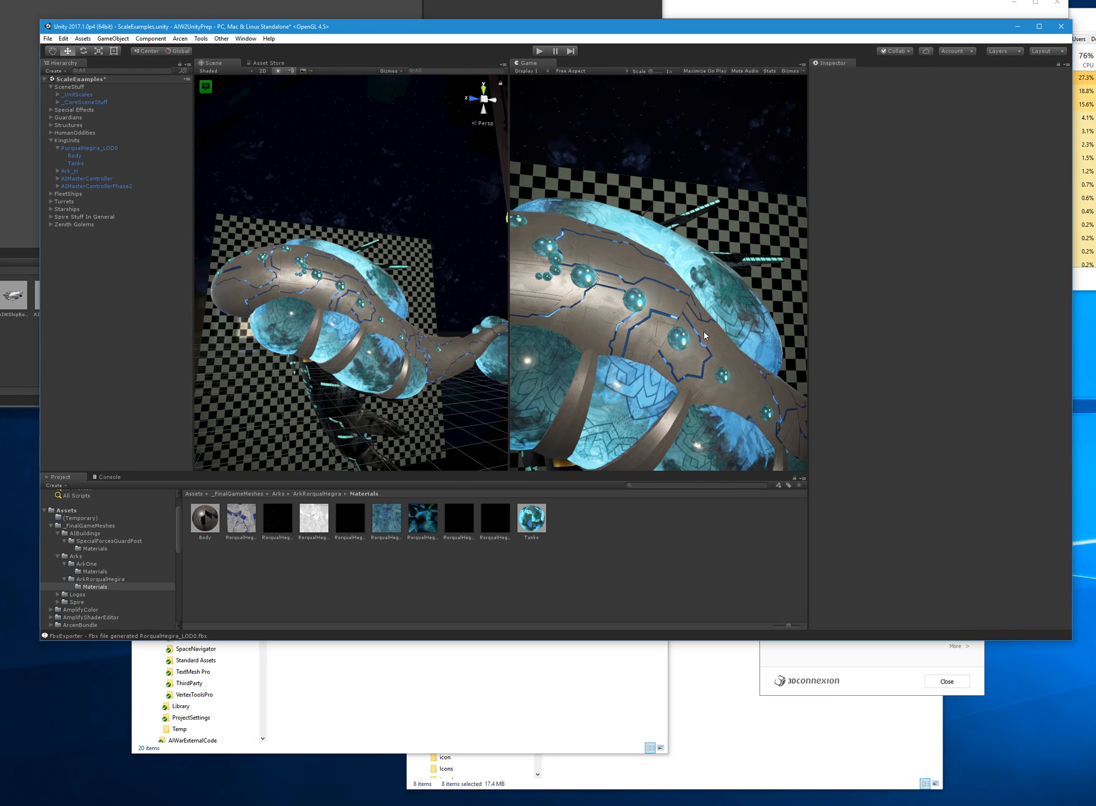
{"action": "left_click", "coordinate": [210, 515]}
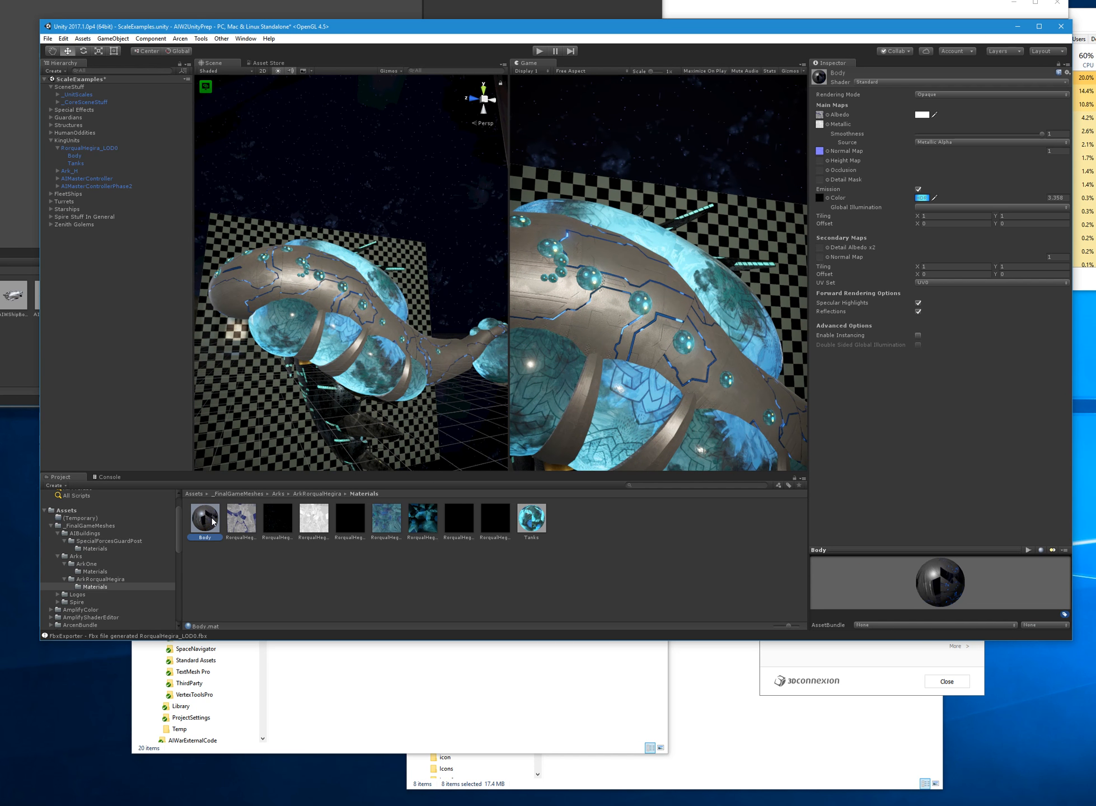
{"action": "left_click", "coordinate": [922, 115]}
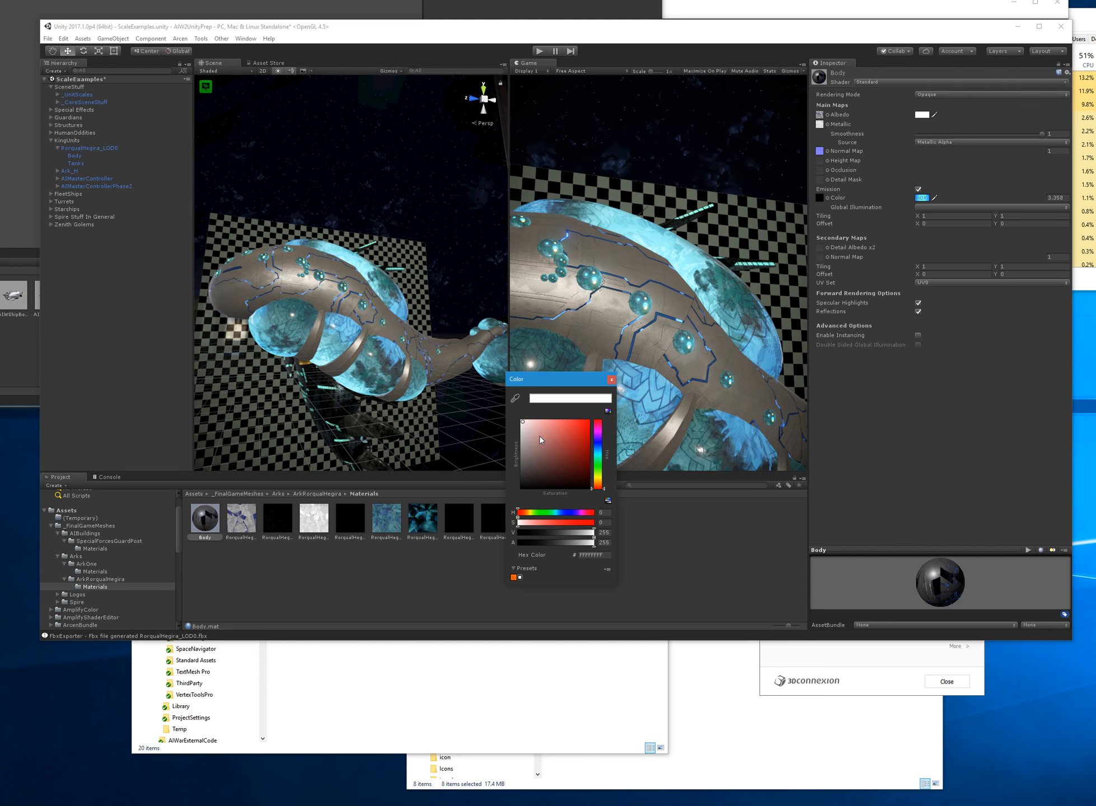
{"action": "left_click", "coordinate": [520, 439]}
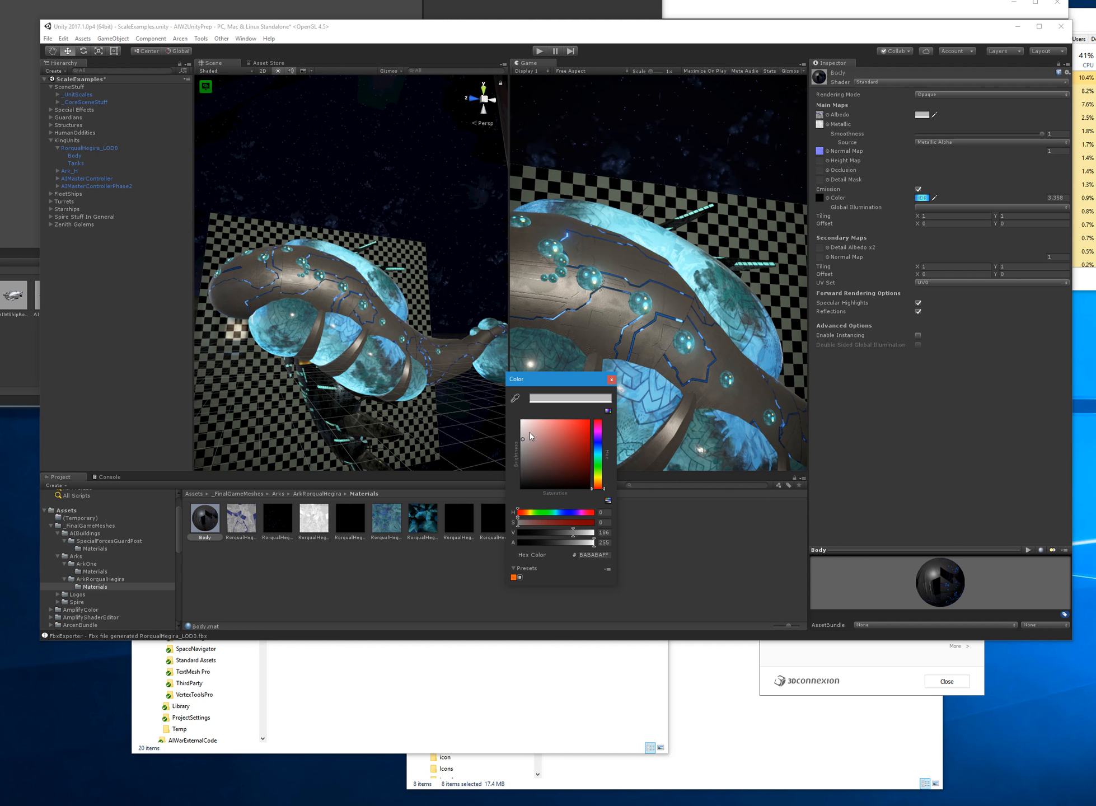
{"action": "mouse_move", "coordinate": [531, 444]}
{"action": "left_mouse_down"}
{"action": "mouse_move", "coordinate": [509, 442]}
{"action": "mouse_move", "coordinate": [542, 441]}
{"action": "mouse_move", "coordinate": [510, 434]}
{"action": "mouse_move", "coordinate": [488, 380]}
{"action": "mouse_move", "coordinate": [492, 432]}
{"action": "left_mouse_up"}
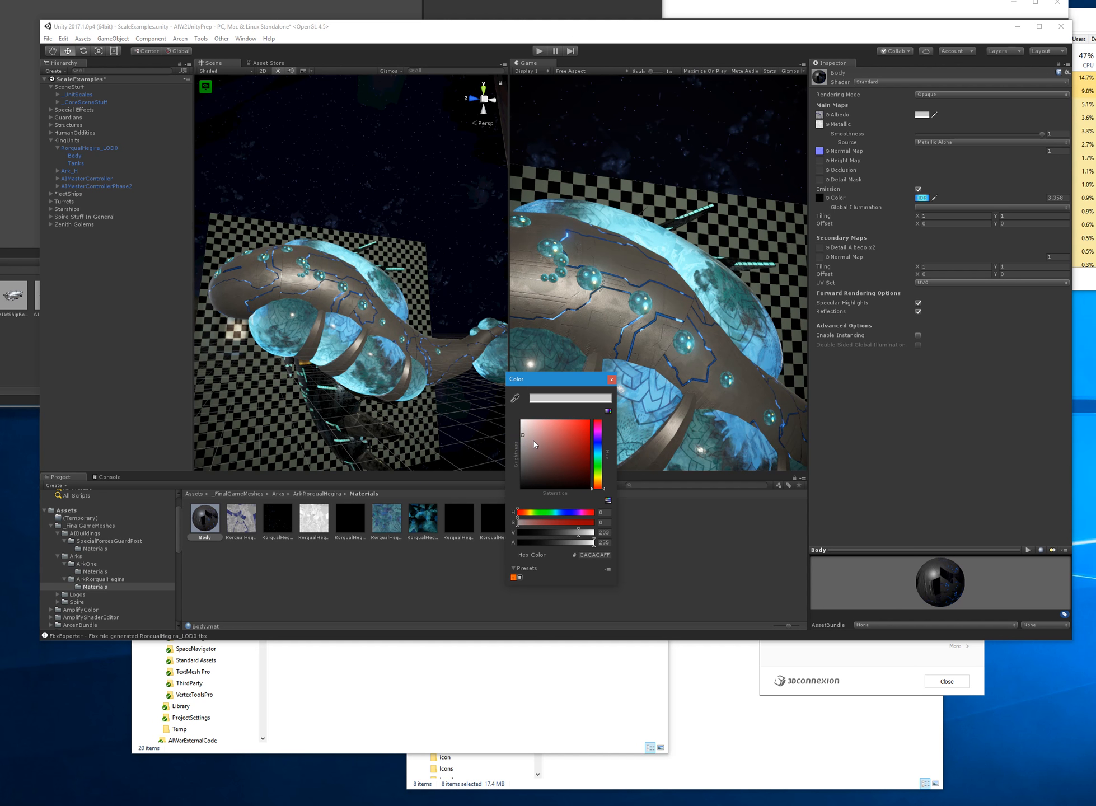
{"action": "left_click", "coordinate": [523, 437]}
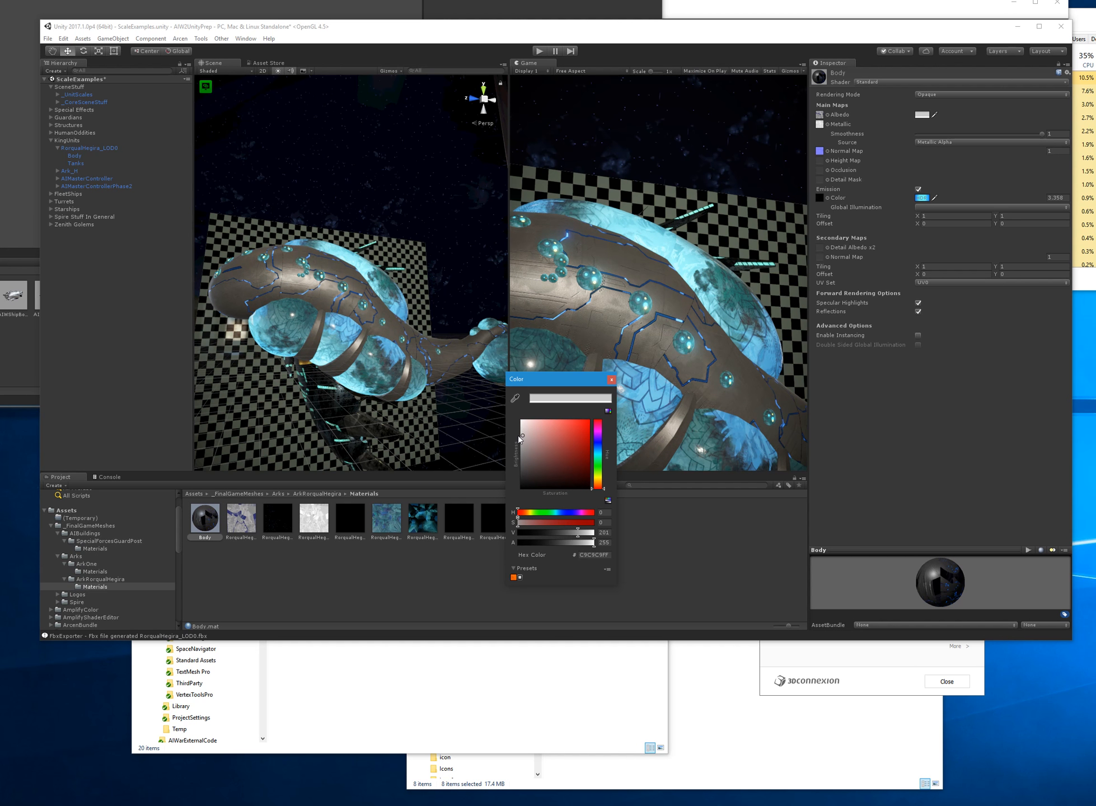
{"action": "left_click_drag", "start_coordinate": [519, 436], "coordinate": [517, 438]}
{"action": "left_click", "coordinate": [612, 379]}
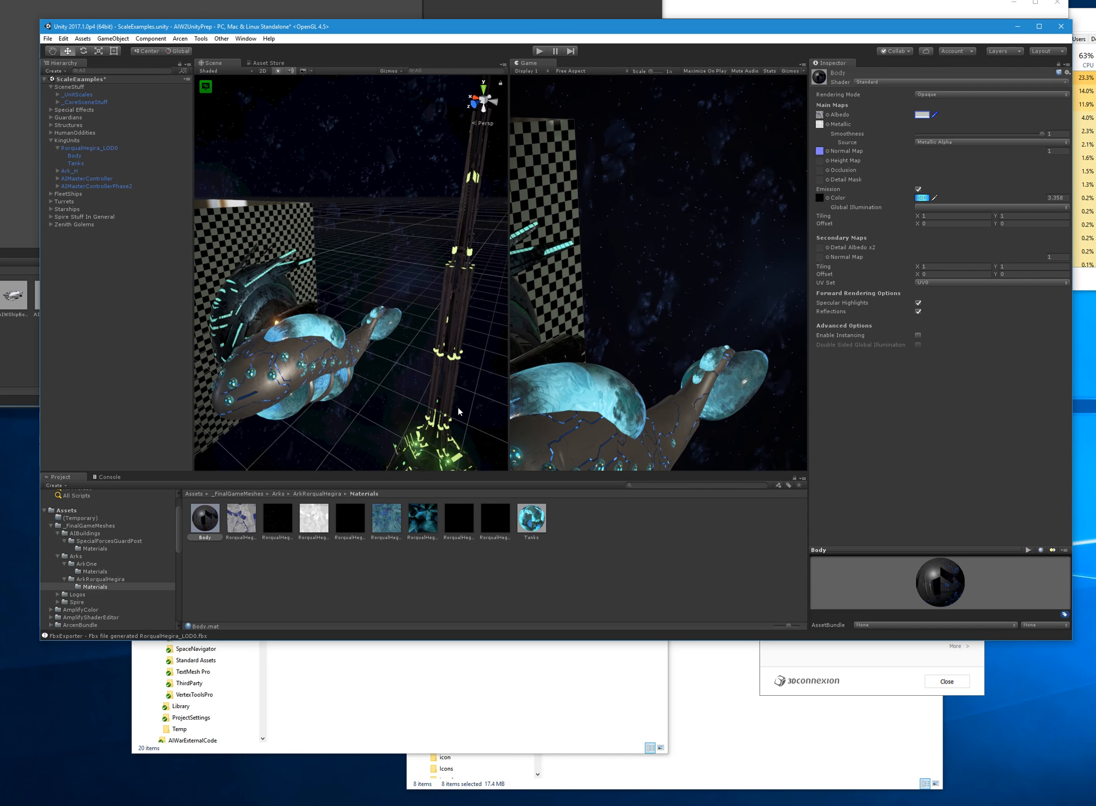
- Look through the import settings of the Body and Tanks texture maps in the Materials folder, and examine the ship from the front
{"action": "left_click", "coordinate": [253, 520]}
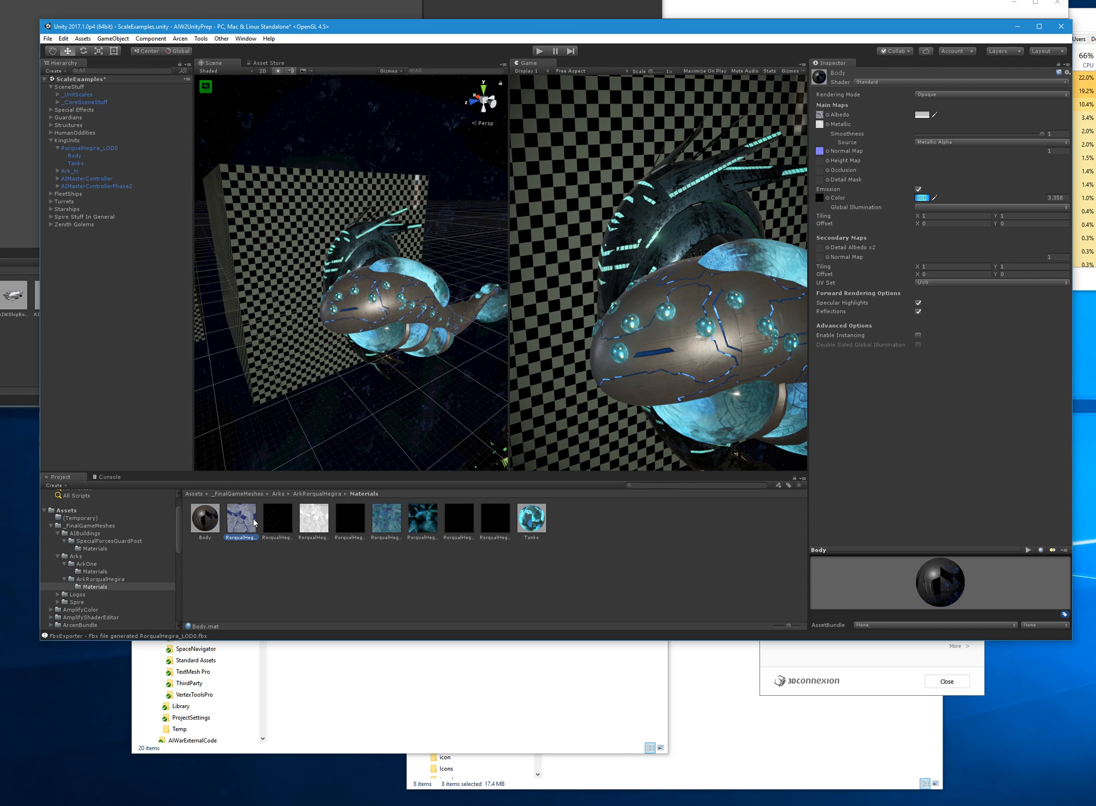
{"action": "left_click", "coordinate": [314, 518]}
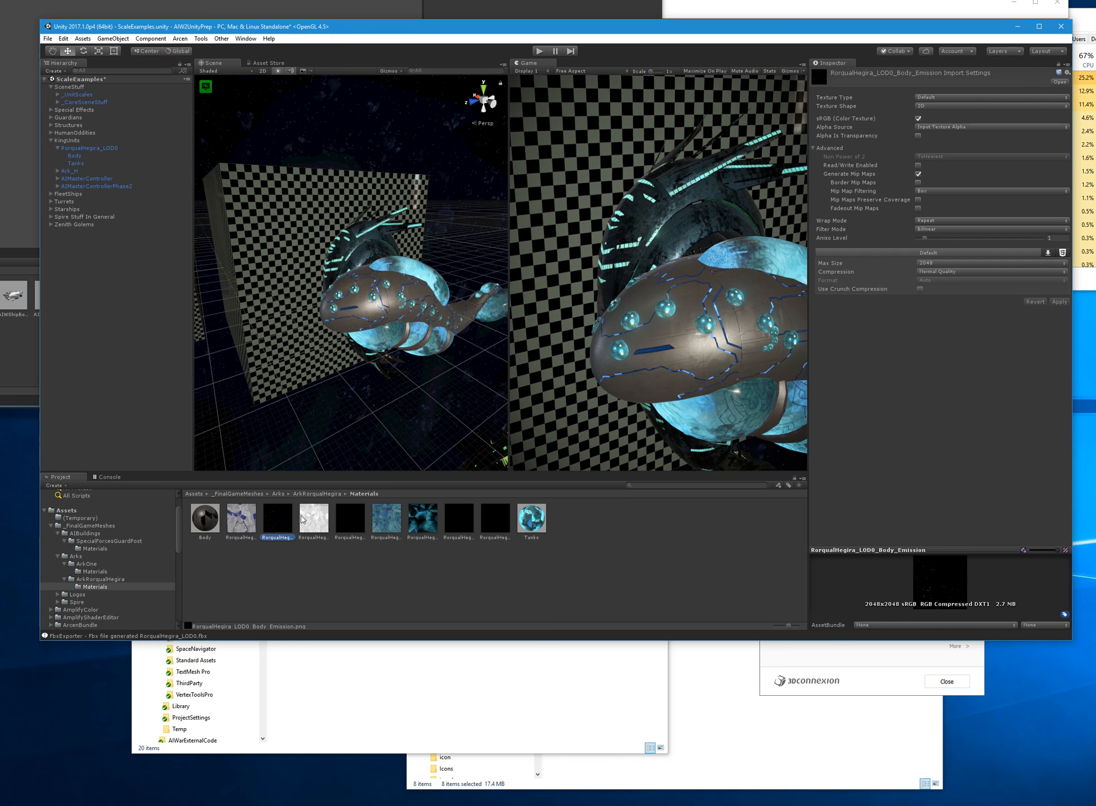
{"action": "left_click", "coordinate": [360, 520]}
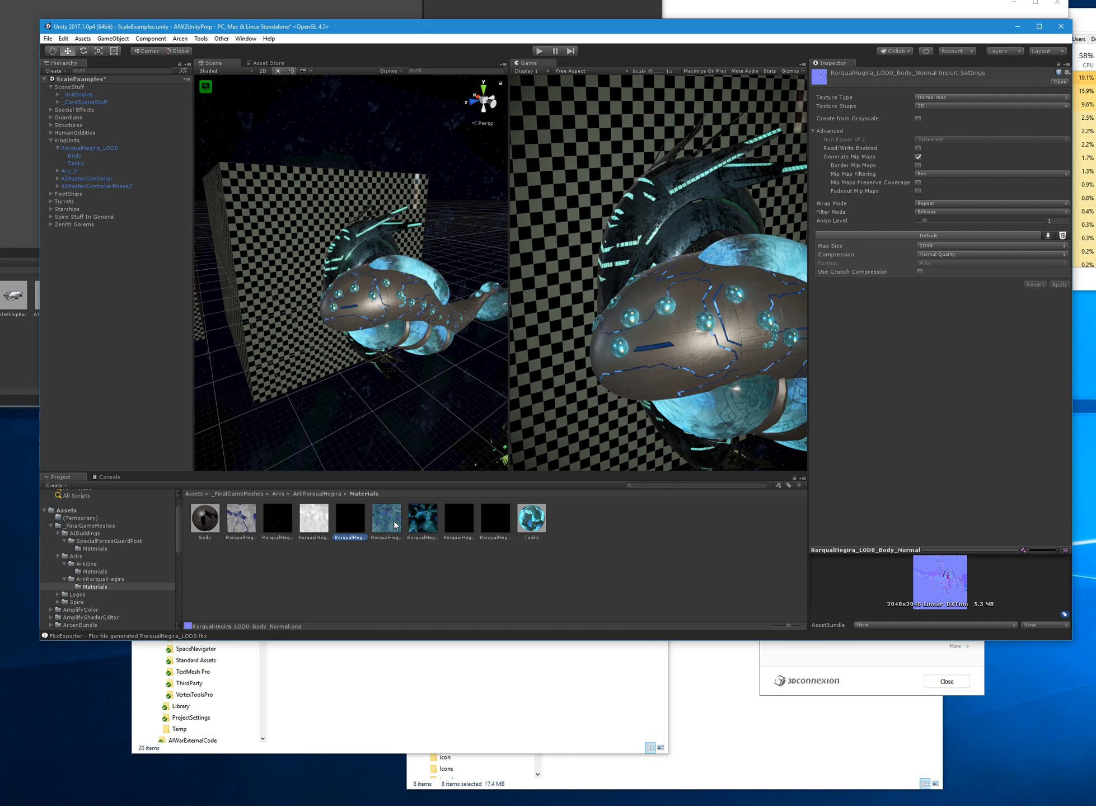
{"action": "left_click", "coordinate": [414, 520]}
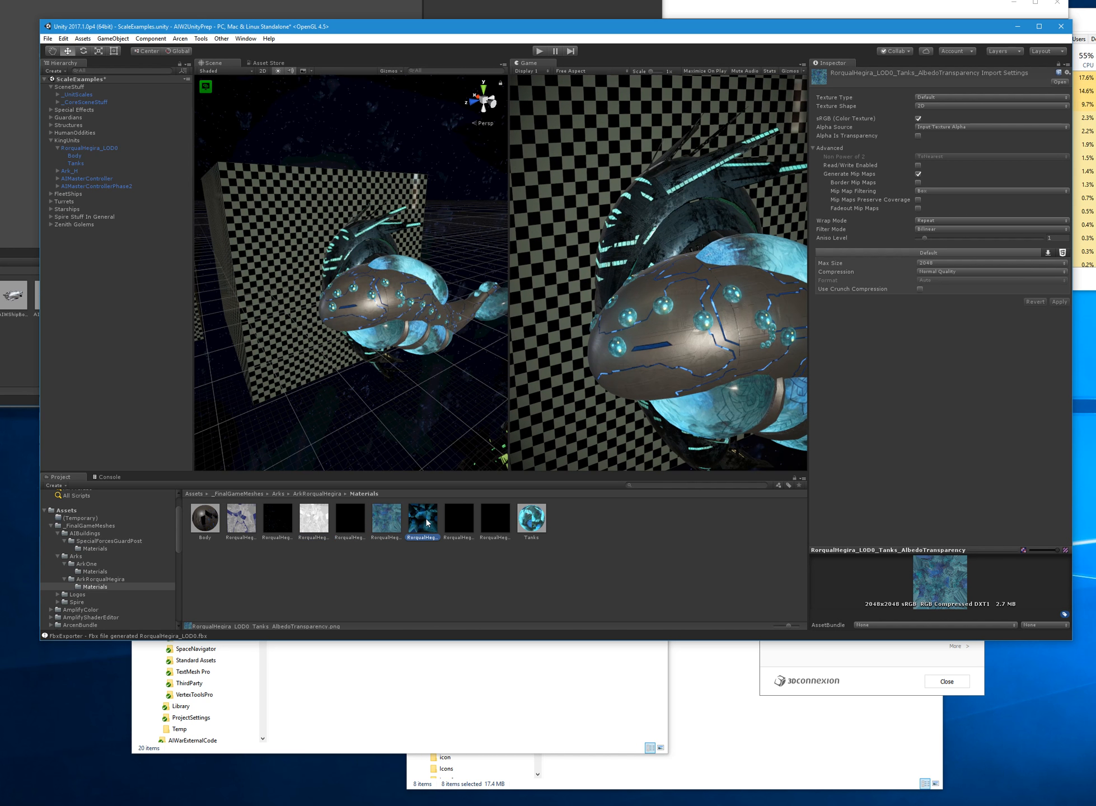
{"action": "left_click", "coordinate": [468, 519]}
{"action": "left_click", "coordinate": [492, 517]}
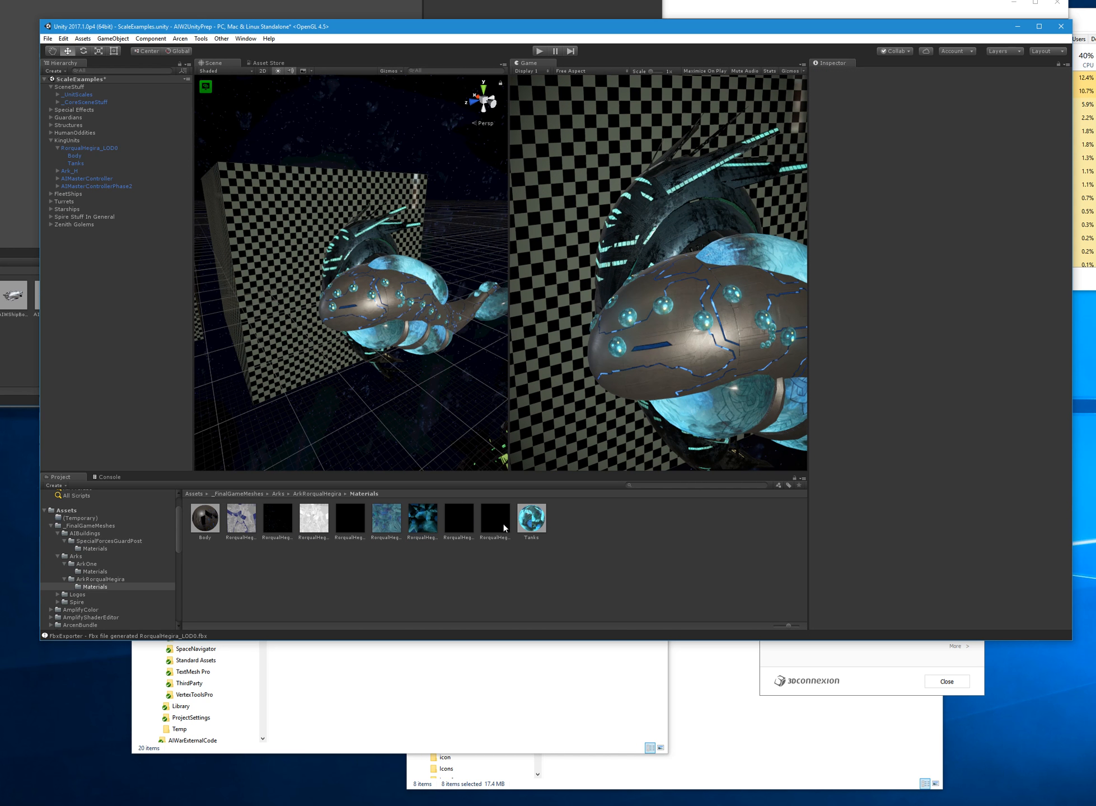
{"action": "left_click", "coordinate": [503, 523]}
{"action": "left_click", "coordinate": [505, 564]}
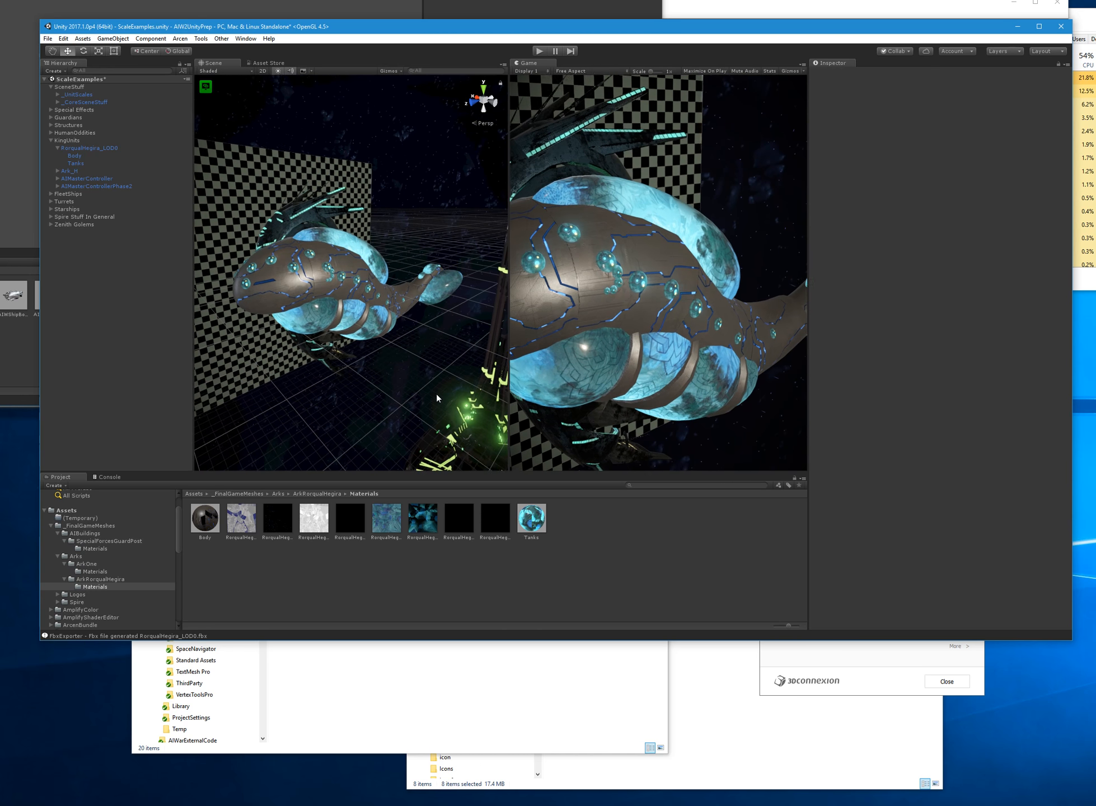
{"action": "right_click_drag", "start_coordinate": [421, 390], "coordinate": [516, 381]}
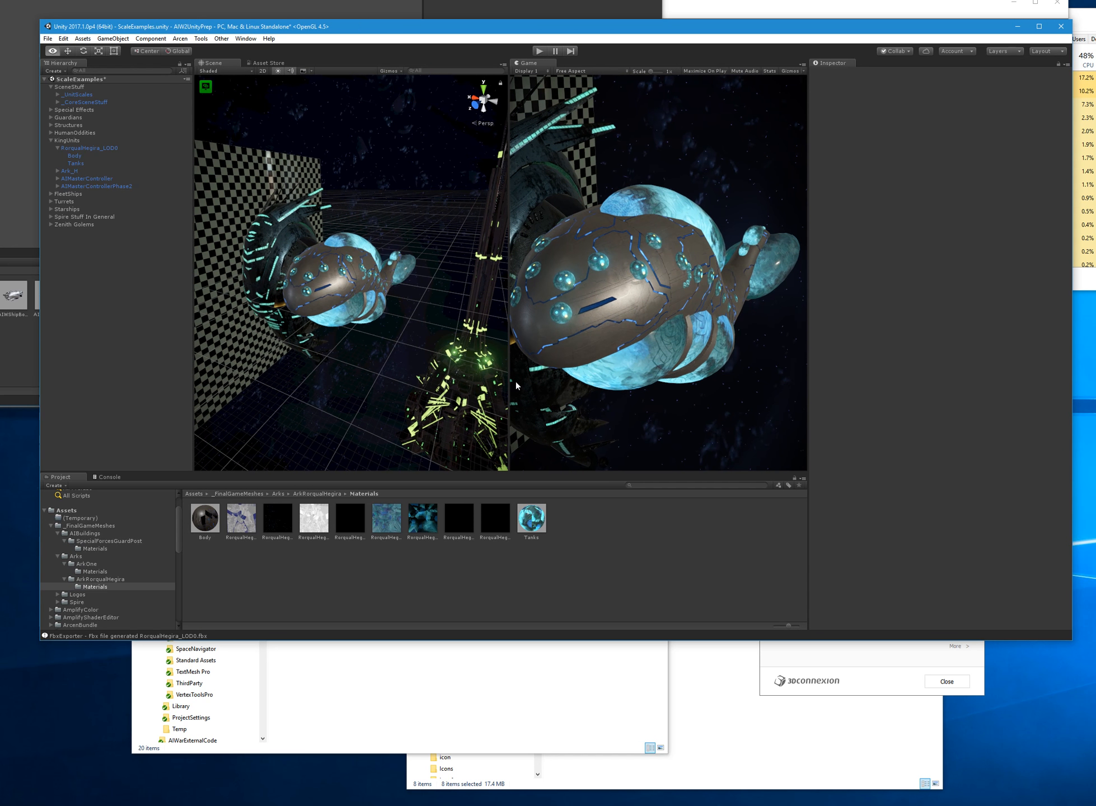